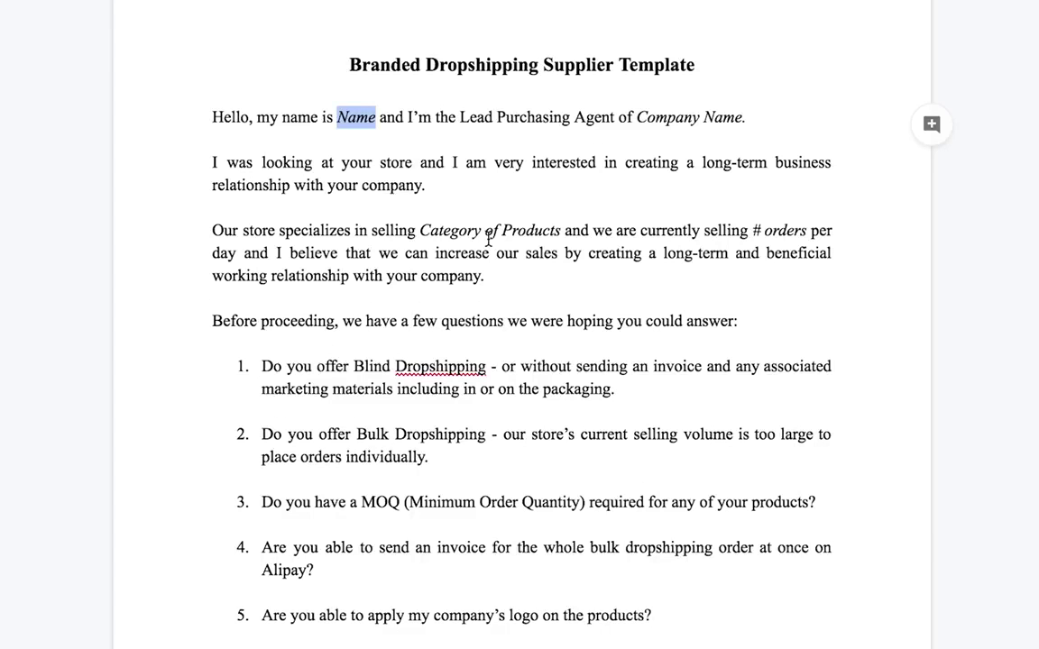
# - Scroll through the reference product pages to compare them
pyautogui.scroll(-2, 439, 216)
pyautogui.scroll(1, 478, 163)
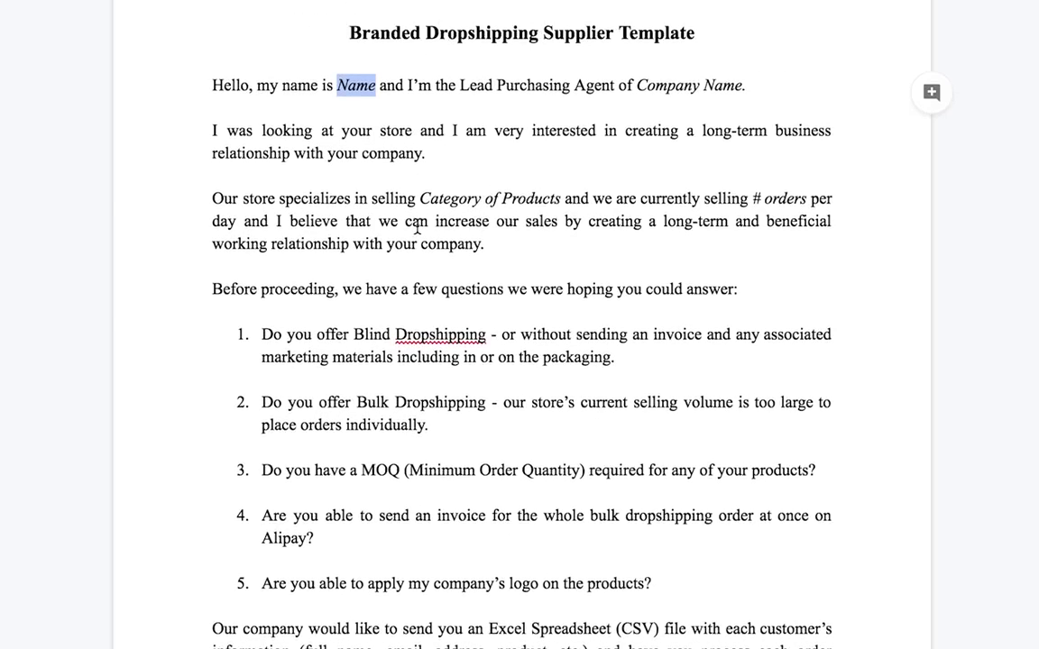
pyautogui.scroll(-1, 483, 224)
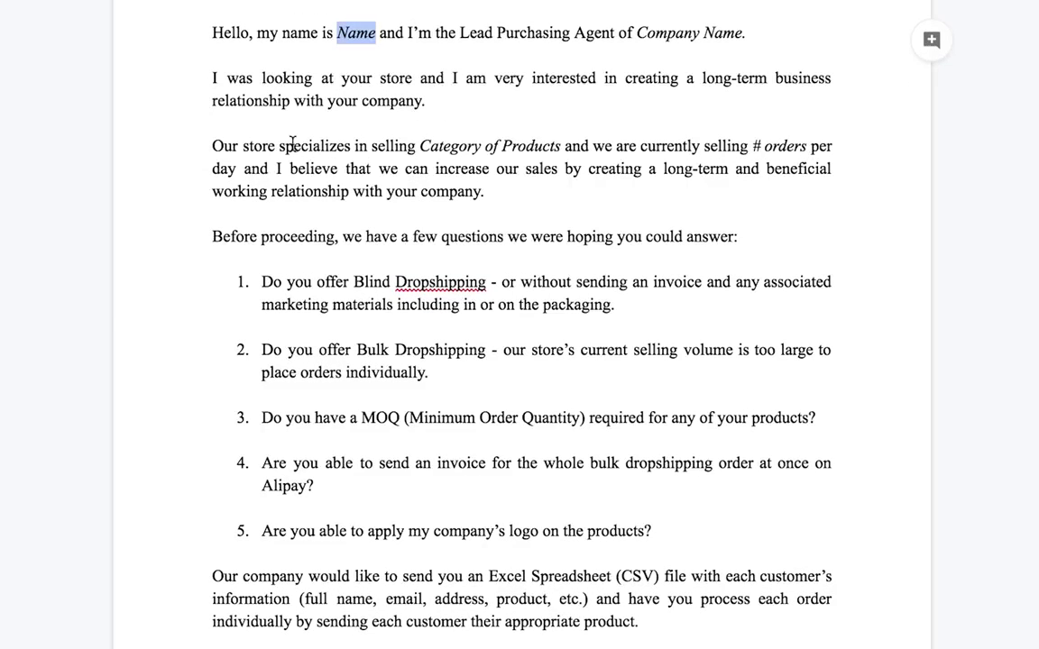
pyautogui.scroll(-1, 533, 165)
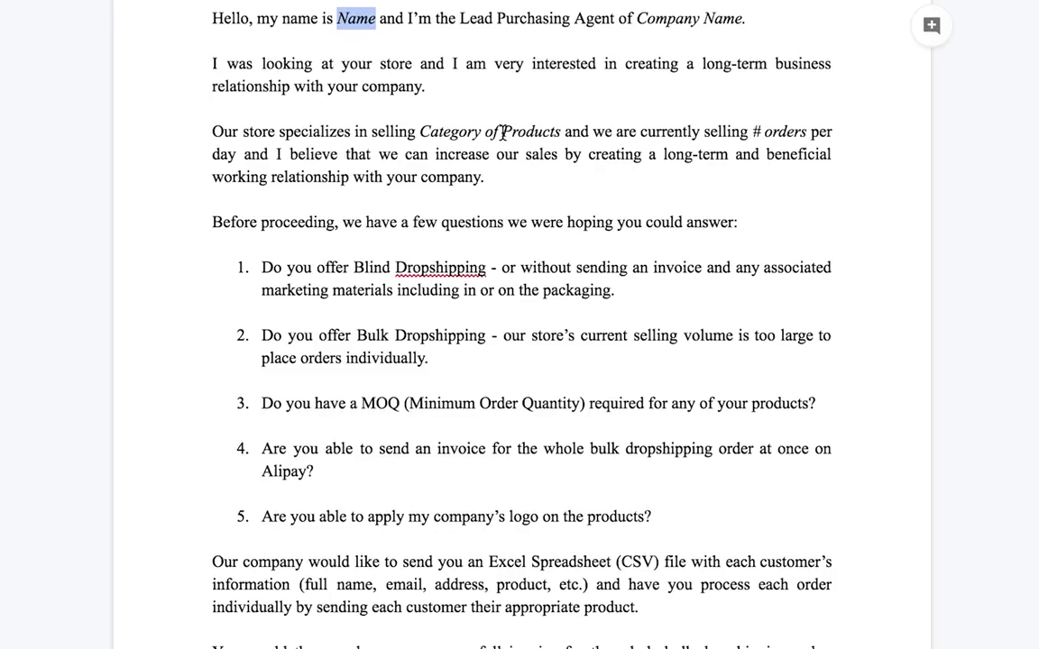
pyautogui.scroll(-1, 496, 132)
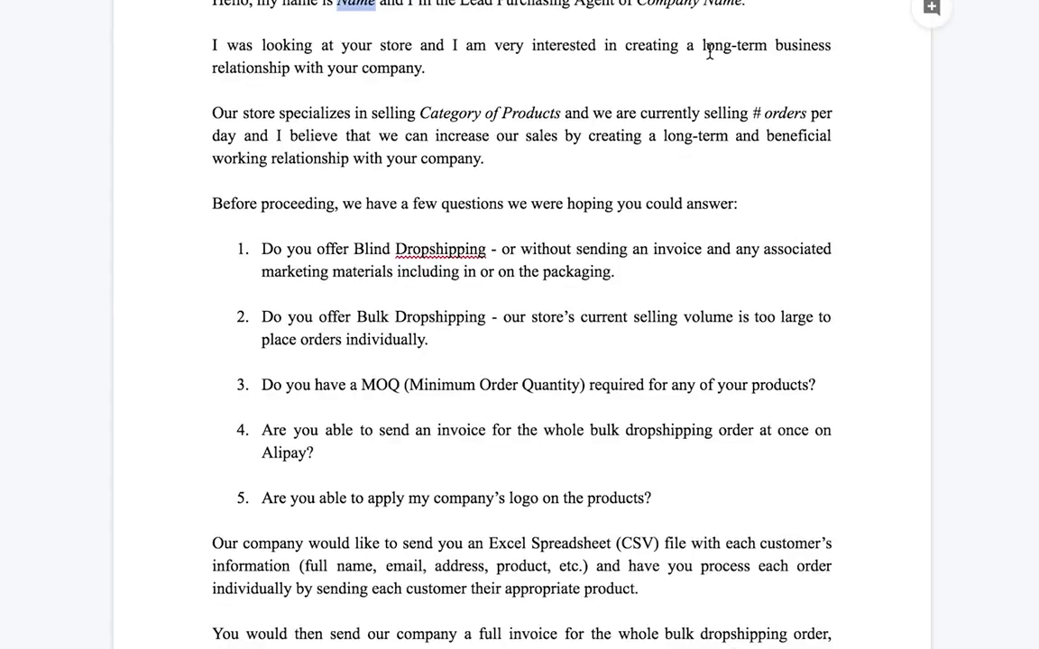
pyautogui.scroll(-2, 573, 142)
pyautogui.scroll(5, 574, 141)
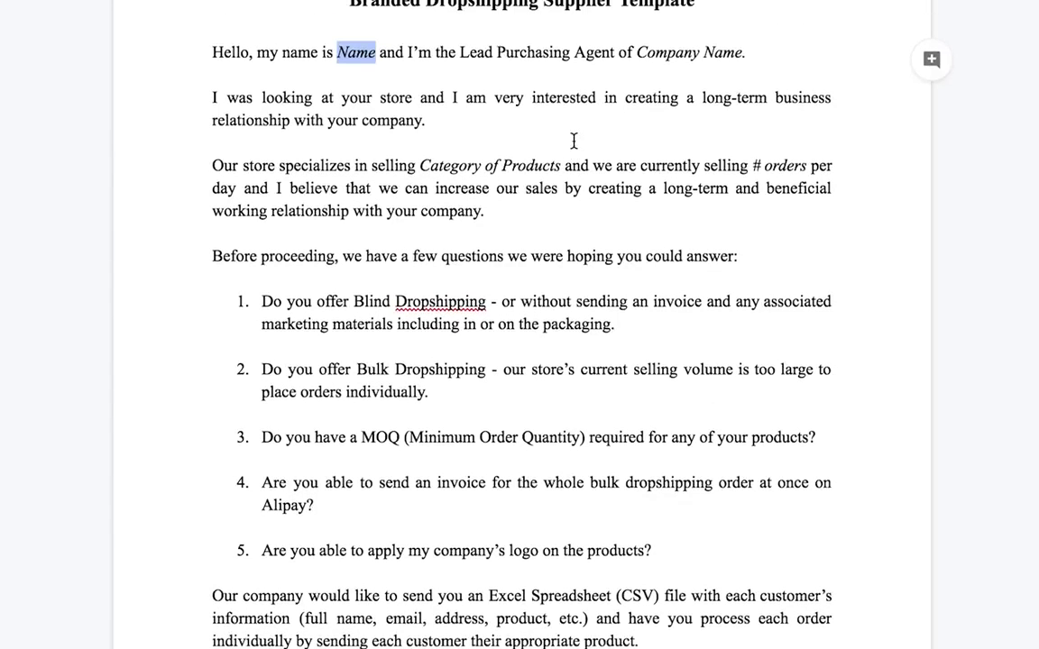
pyautogui.scroll(1, 574, 141)
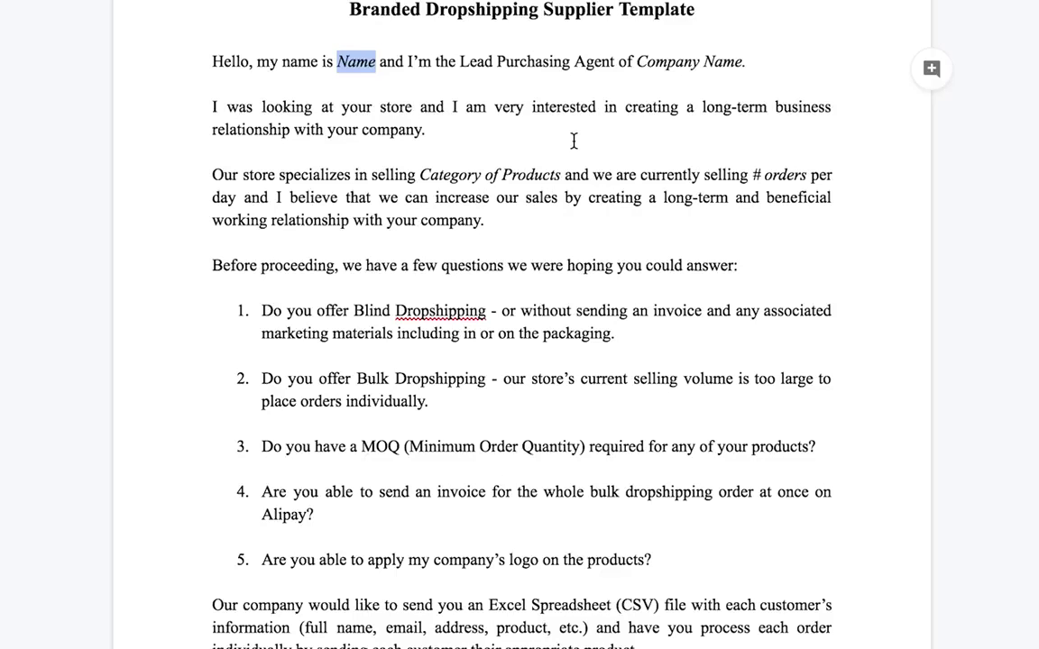
pyautogui.scroll(-3, 499, 171)
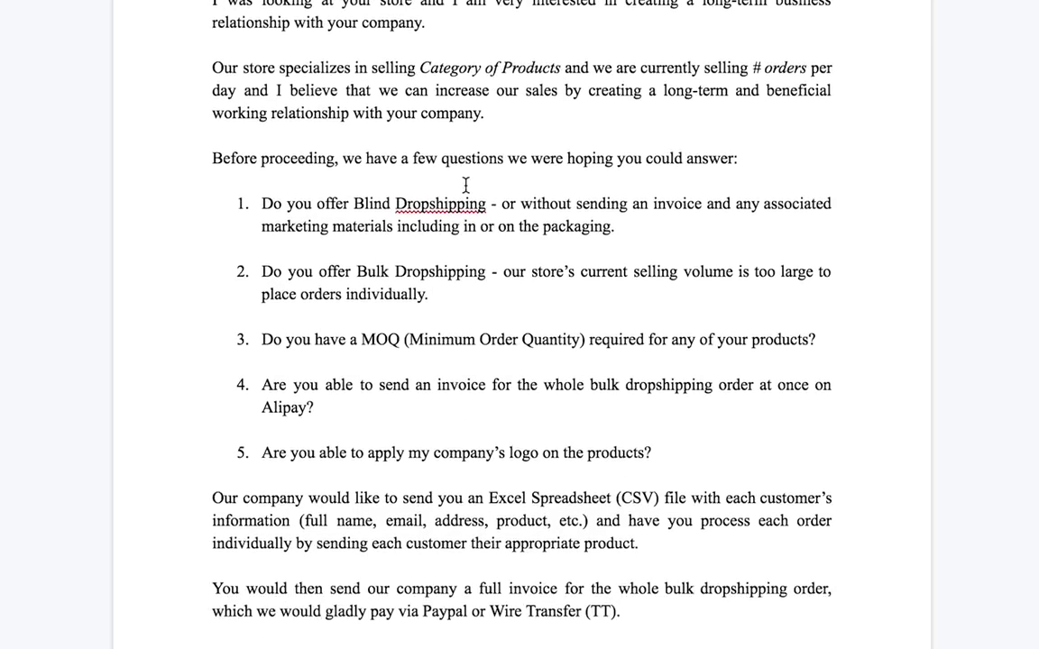
pyautogui.scroll(-2, 451, 186)
pyautogui.scroll(-2, 475, 116)
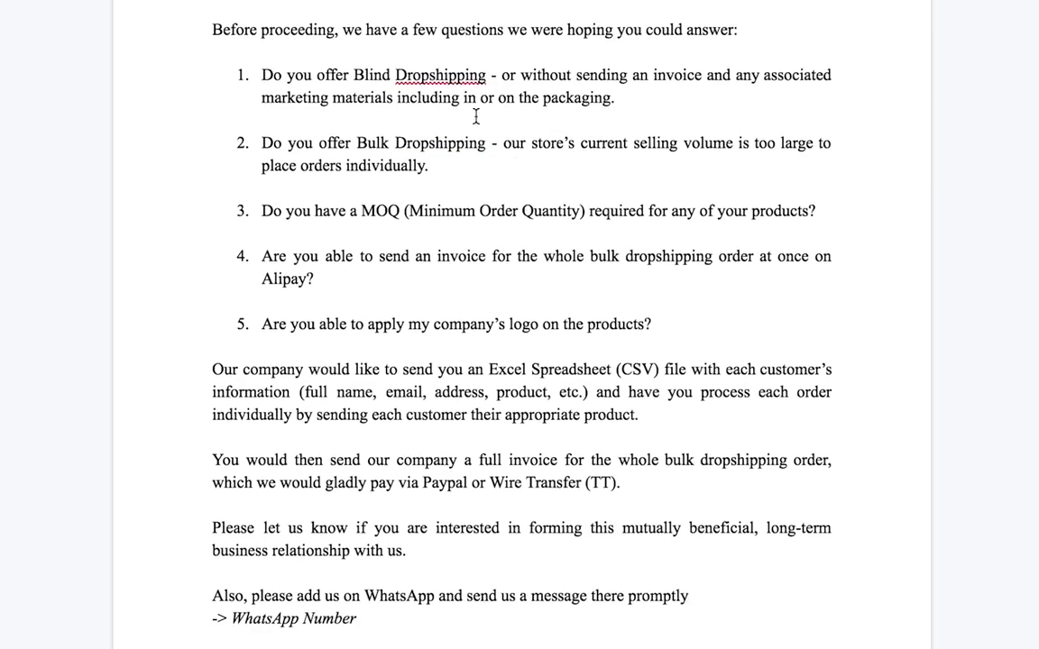
pyautogui.scroll(1, 487, 99)
pyautogui.scroll(1, 510, 158)
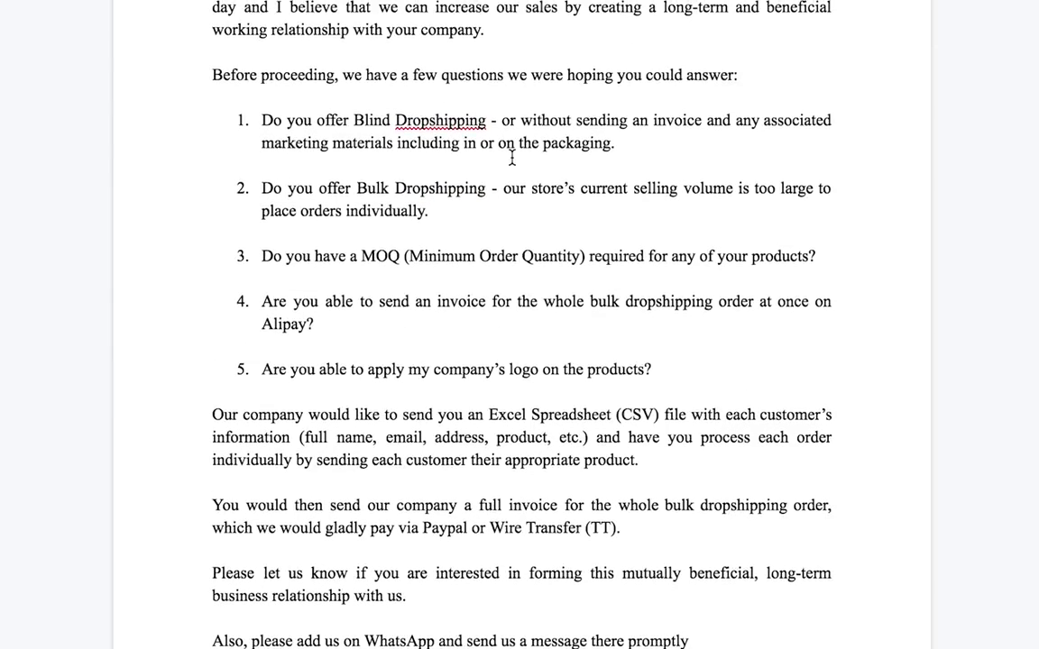
pyautogui.scroll(1, 511, 158)
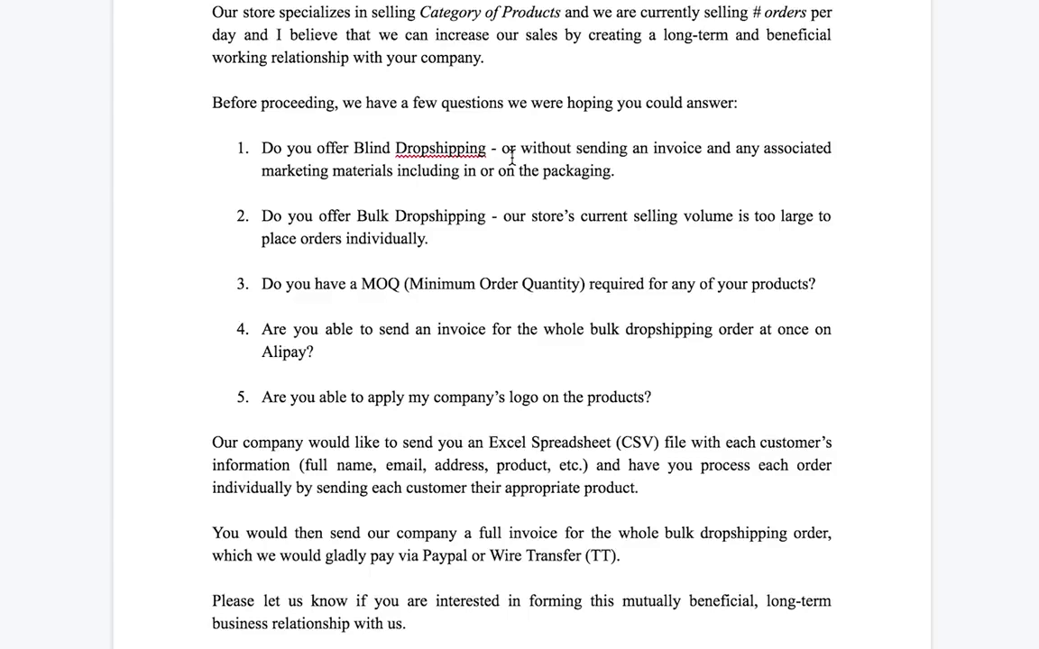
pyautogui.scroll(-2, 464, 320)
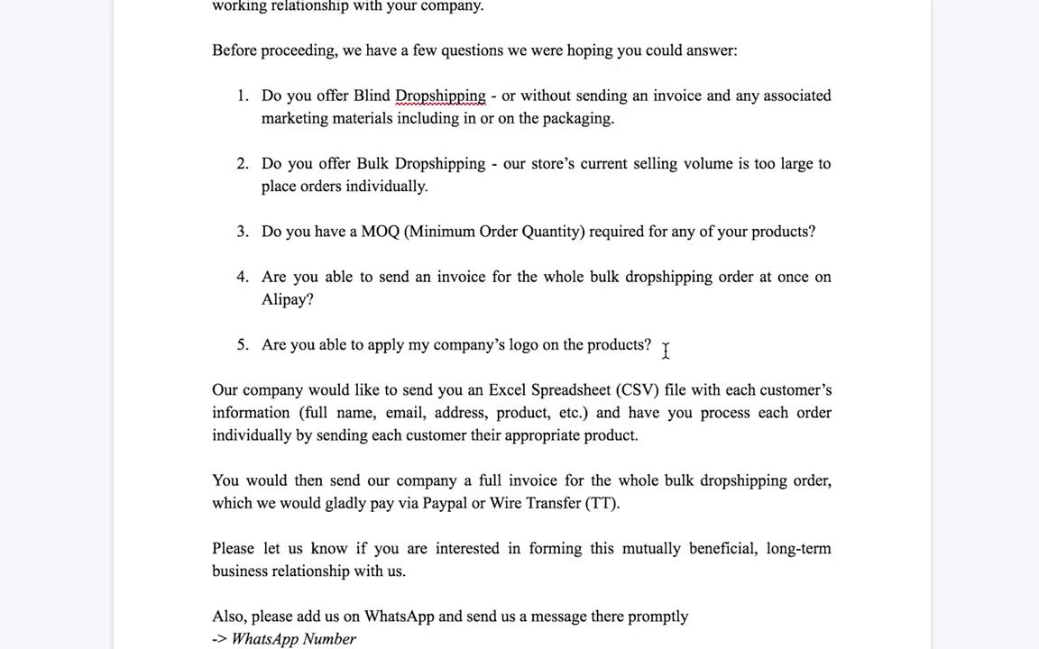
pyautogui.scroll(-2, 441, 317)
pyautogui.scroll(-3, 529, 360)
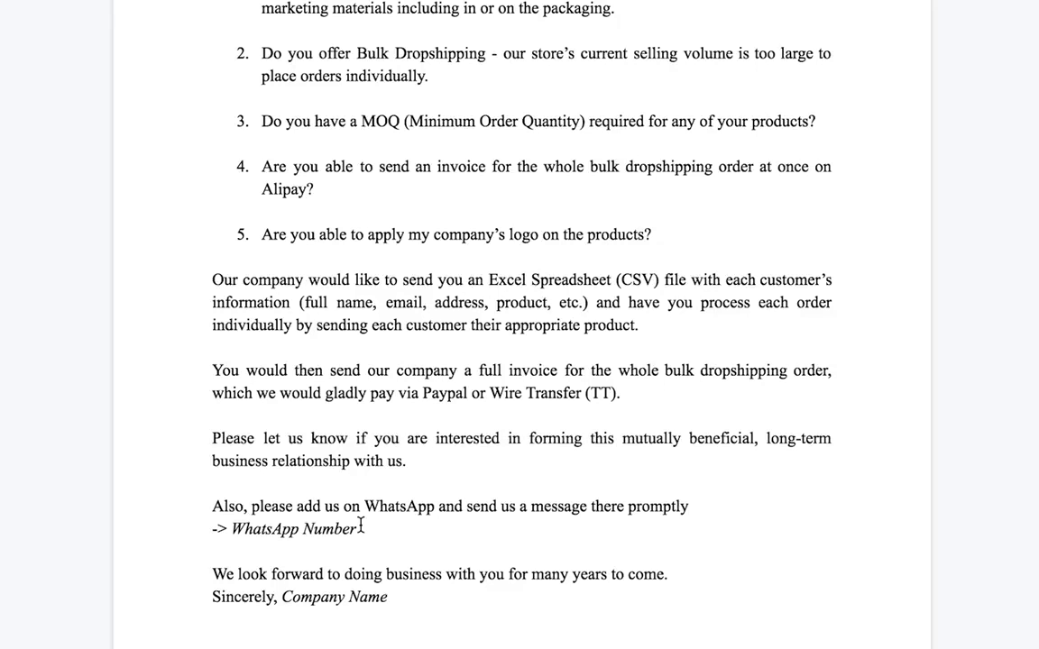
# - Select the company name placeholder in the template's sign-off
pyautogui.moveTo(389, 598); pyautogui.dragTo(292, 597)
pyautogui.scroll(3, 426, 441)
pyautogui.scroll(1, 343, 289)
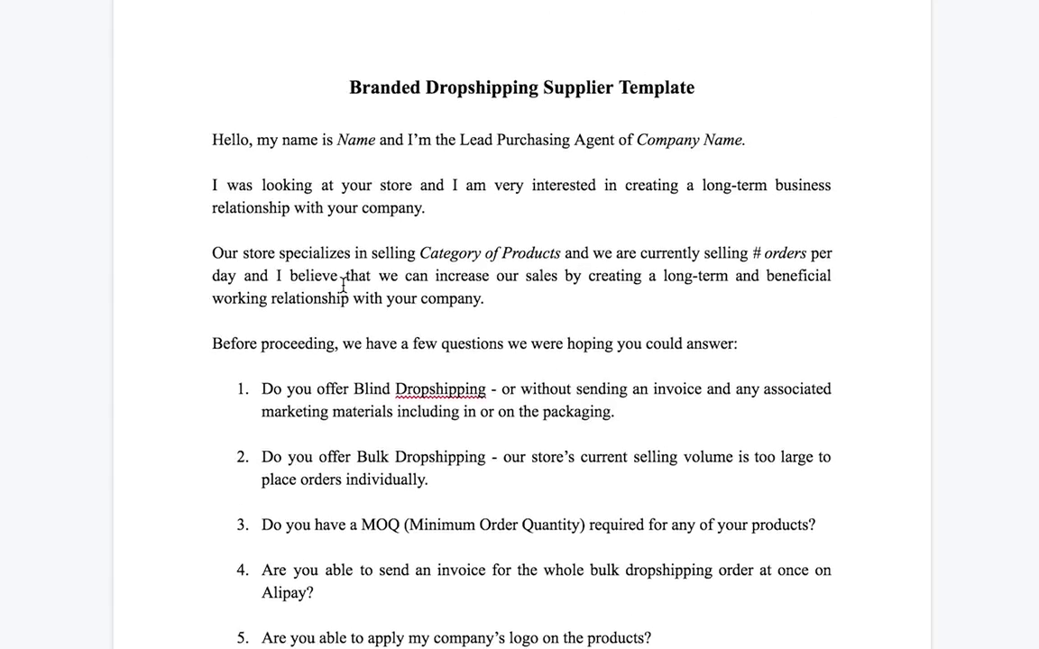
pyautogui.scroll(-3, 343, 285)
pyautogui.scroll(3, 346, 288)
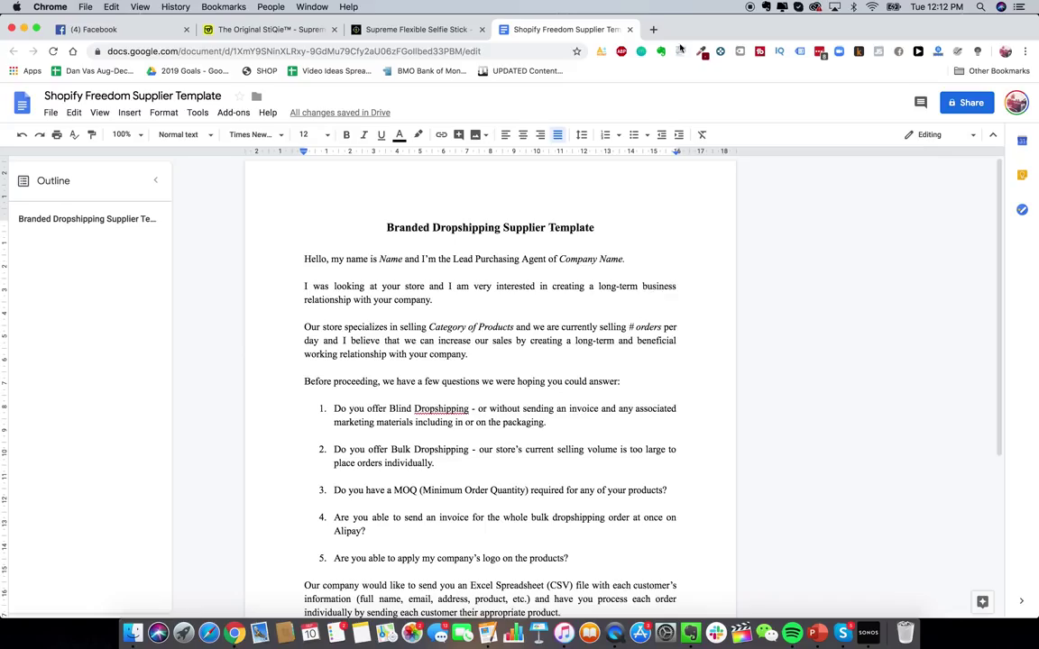
# - Go to aliexpress.com in a new browser tab
pyautogui.click(657, 30)
pyautogui.write('alie')
pyautogui.press('Return')
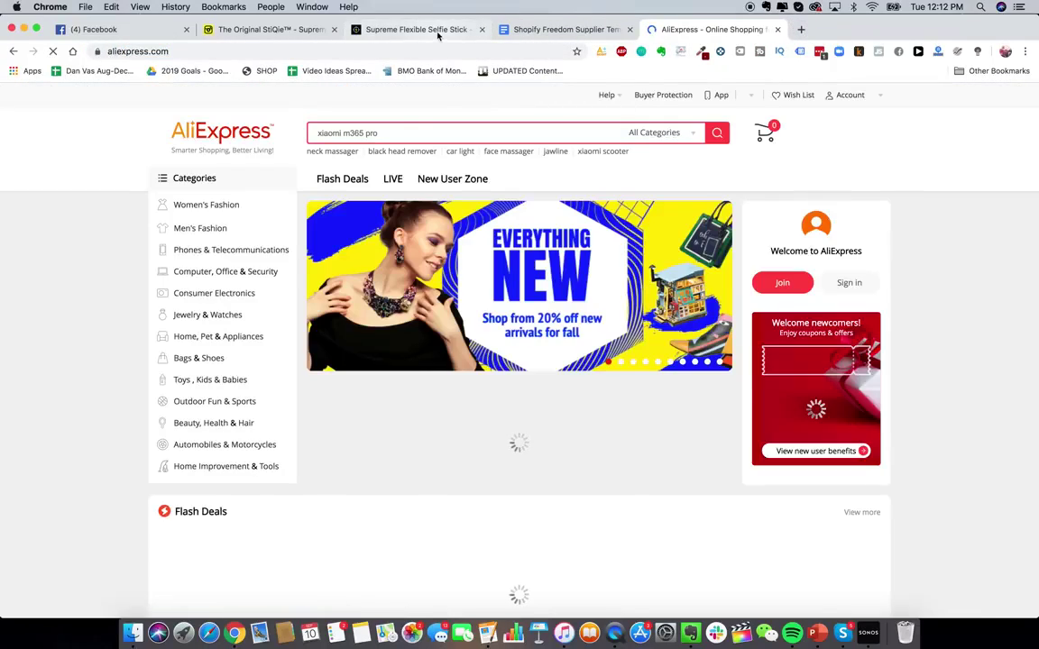
# - Check the Supreme and StiQie product pages, then search AliExpress for 'flexible selfie stick'
pyautogui.click(438, 30)
pyautogui.click(266, 29)
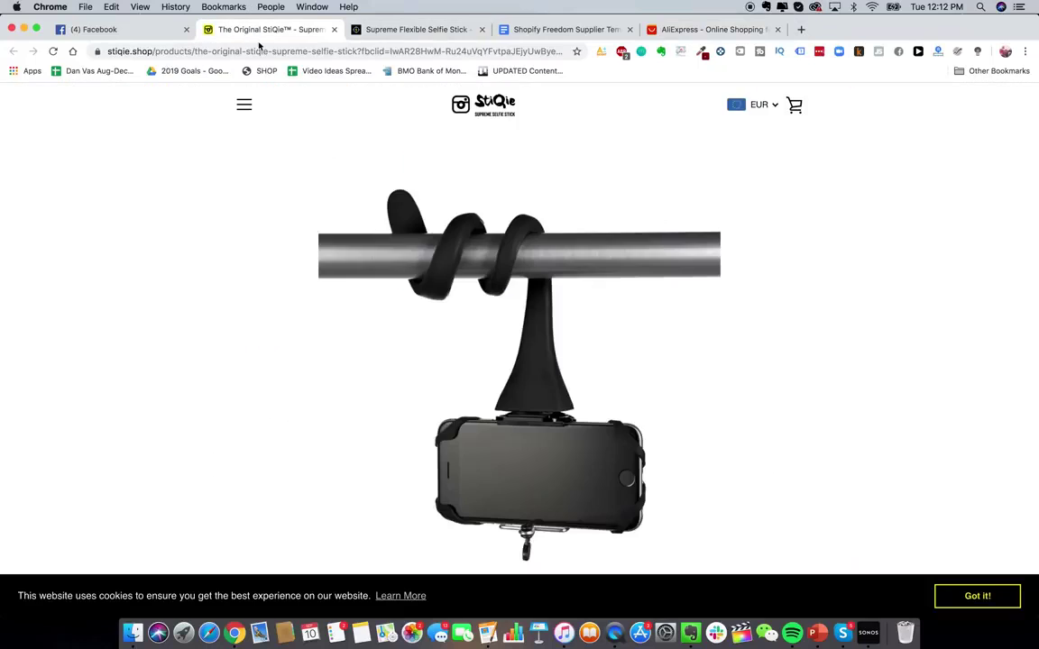
pyautogui.click(710, 29)
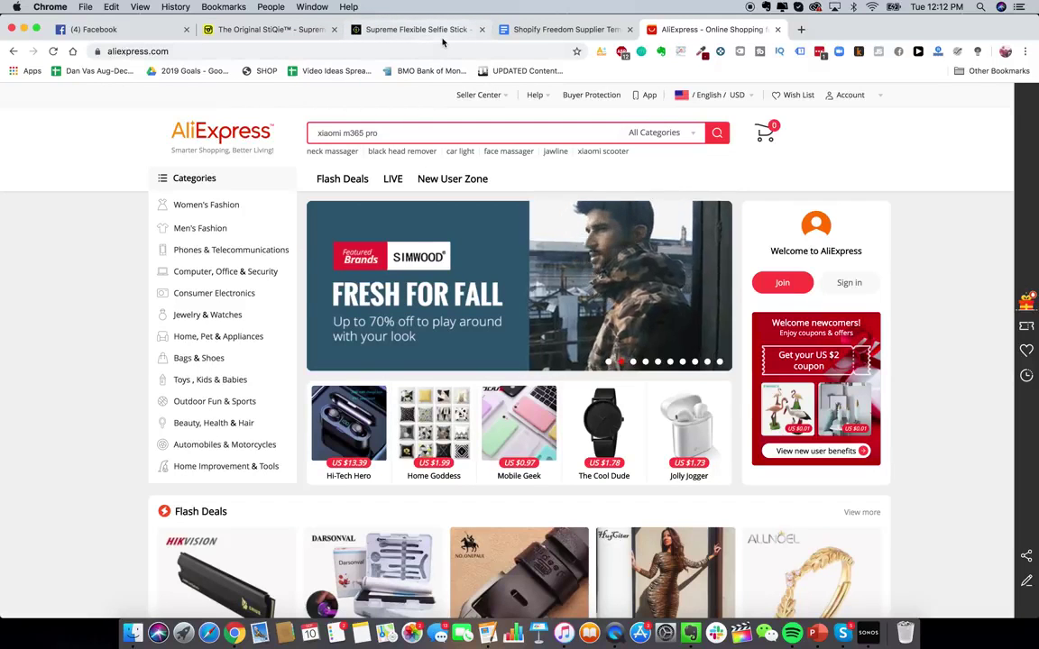
pyautogui.write('lexible selfie st')
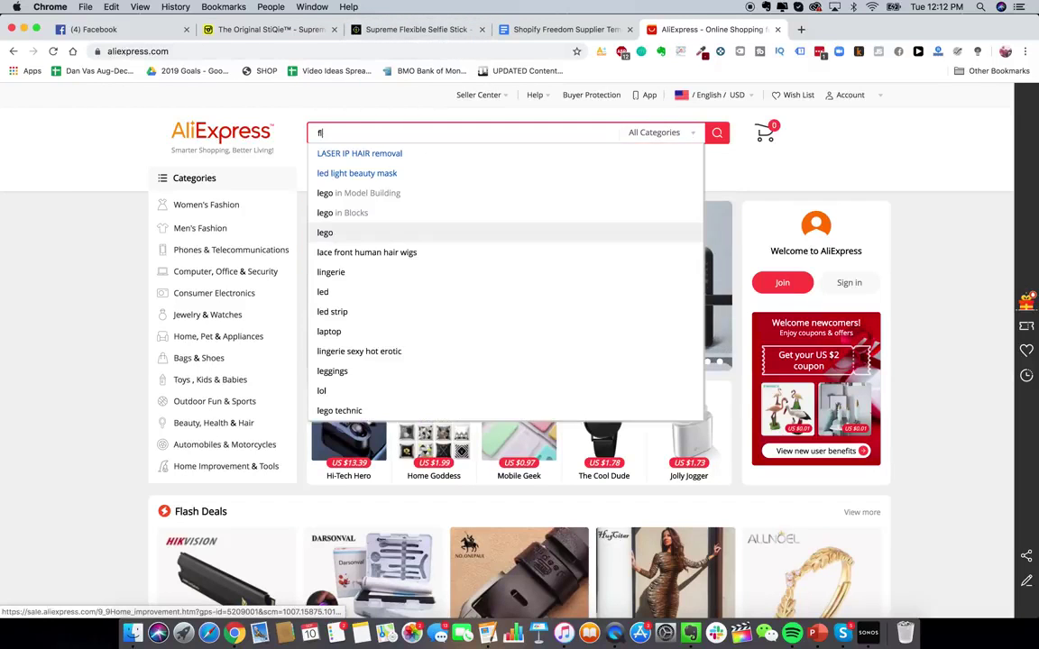
pyautogui.write('ick')
pyautogui.press('Return')
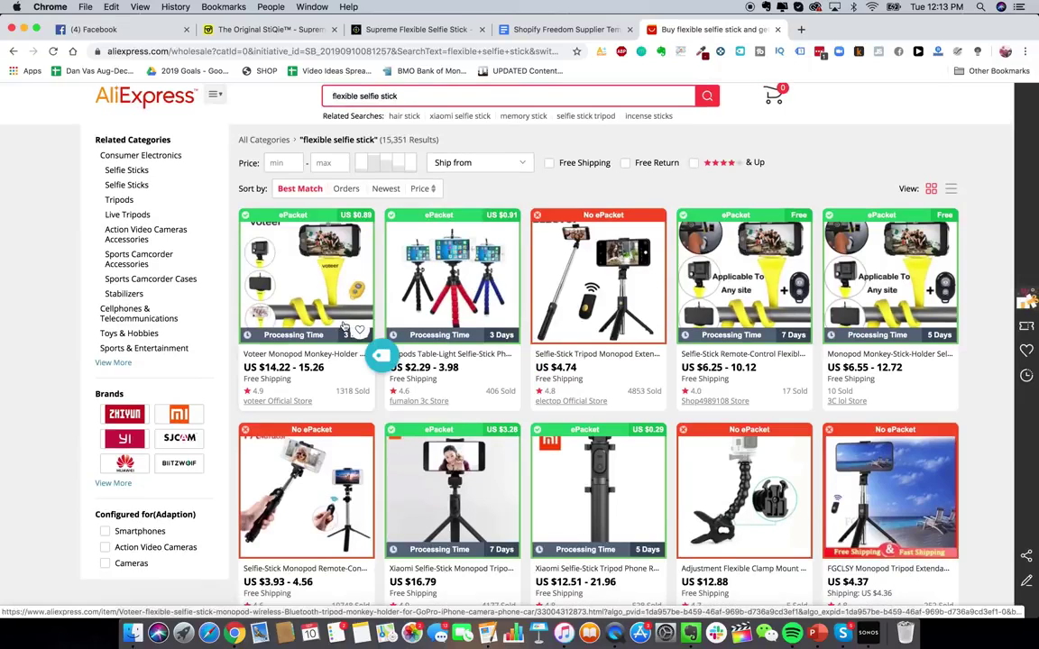
# - Sort the selfie stick results by Orders, then switch back to Best Match
pyautogui.scroll(-1, 318, 266)
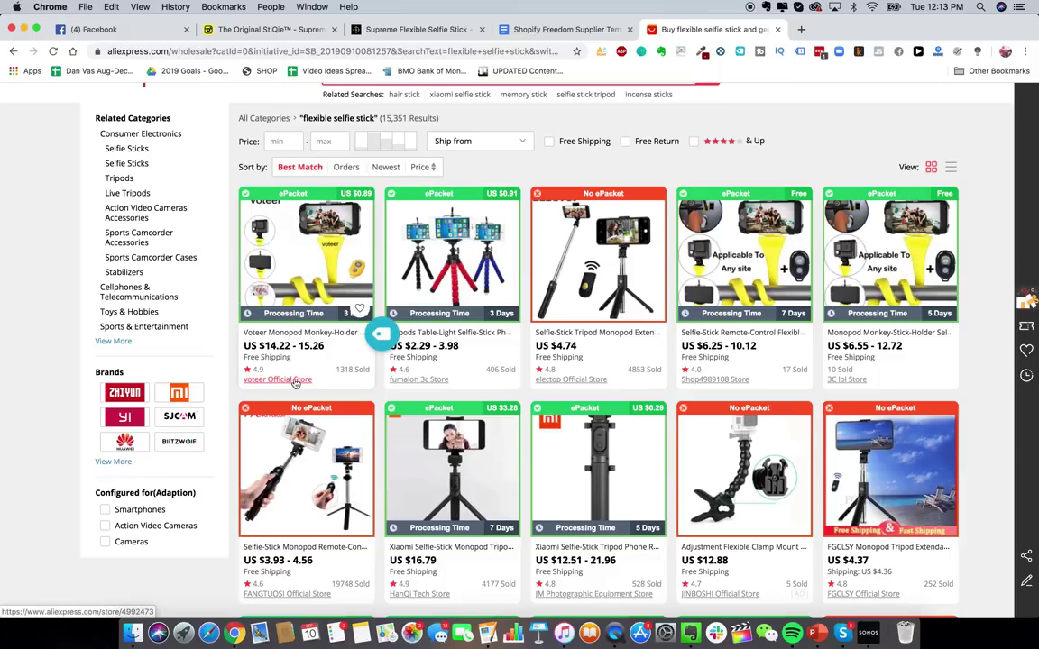
pyautogui.scroll(-1, 297, 384)
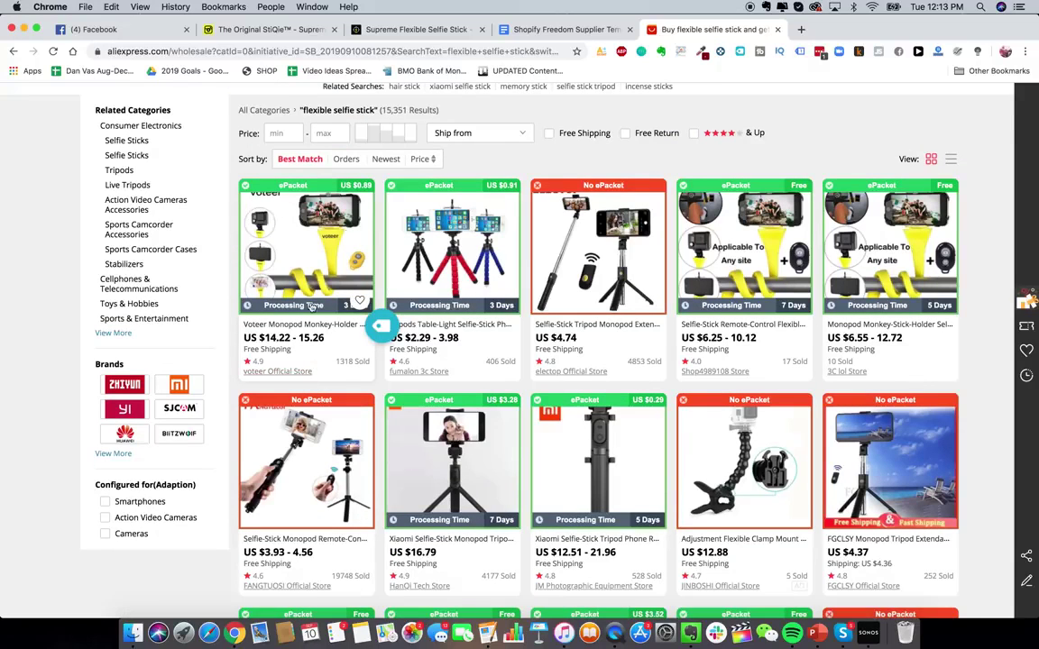
pyautogui.scroll(1, 324, 361)
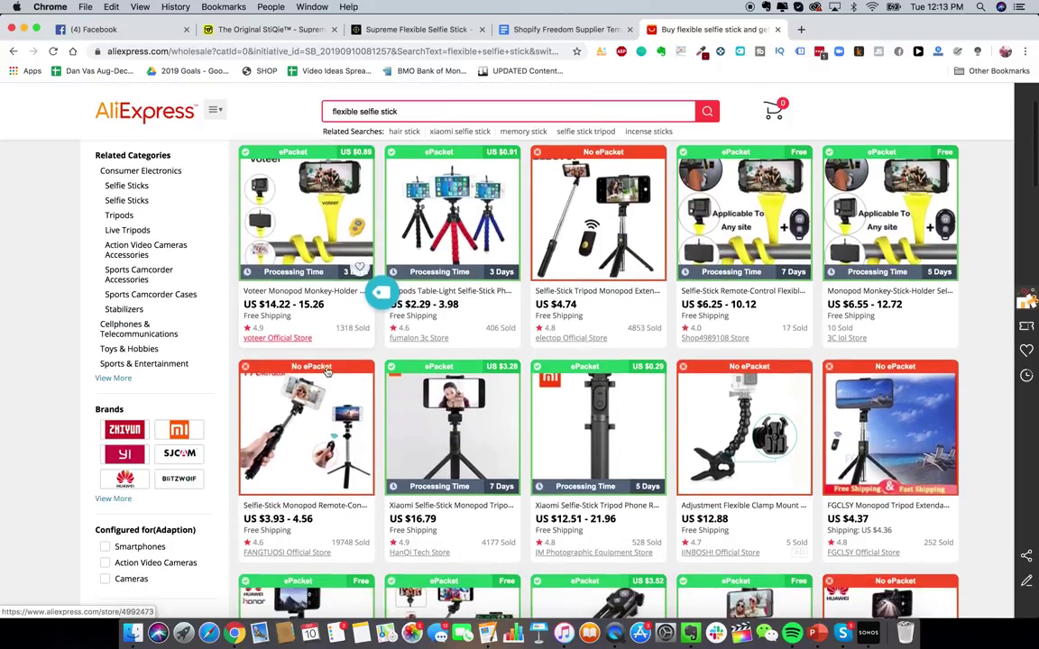
pyautogui.scroll(-5, 585, 476)
pyautogui.scroll(6, 584, 476)
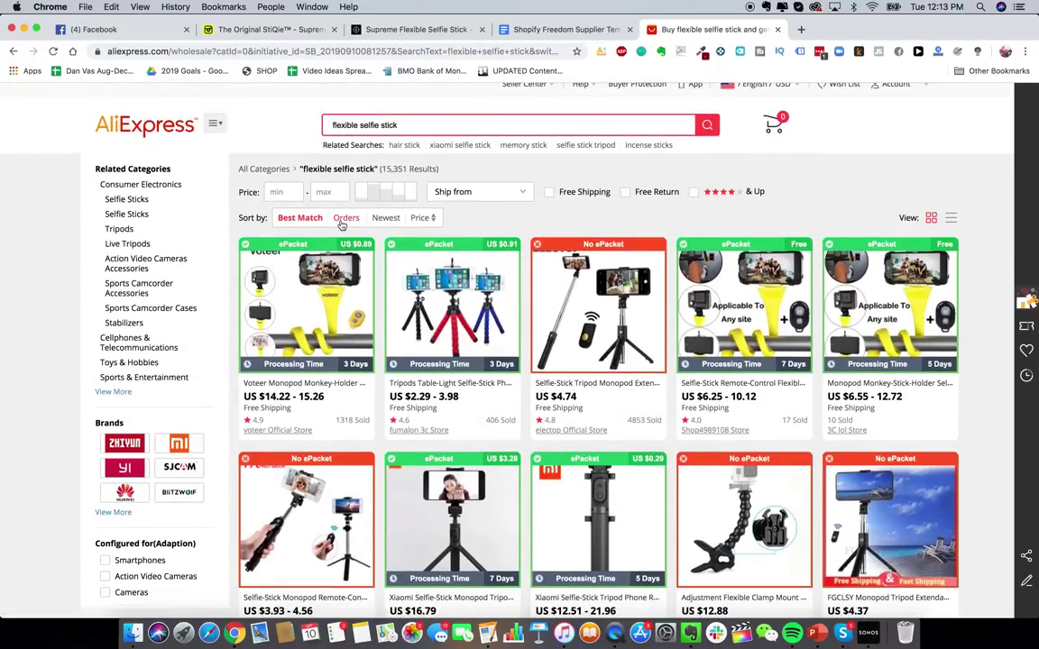
pyautogui.click(343, 217)
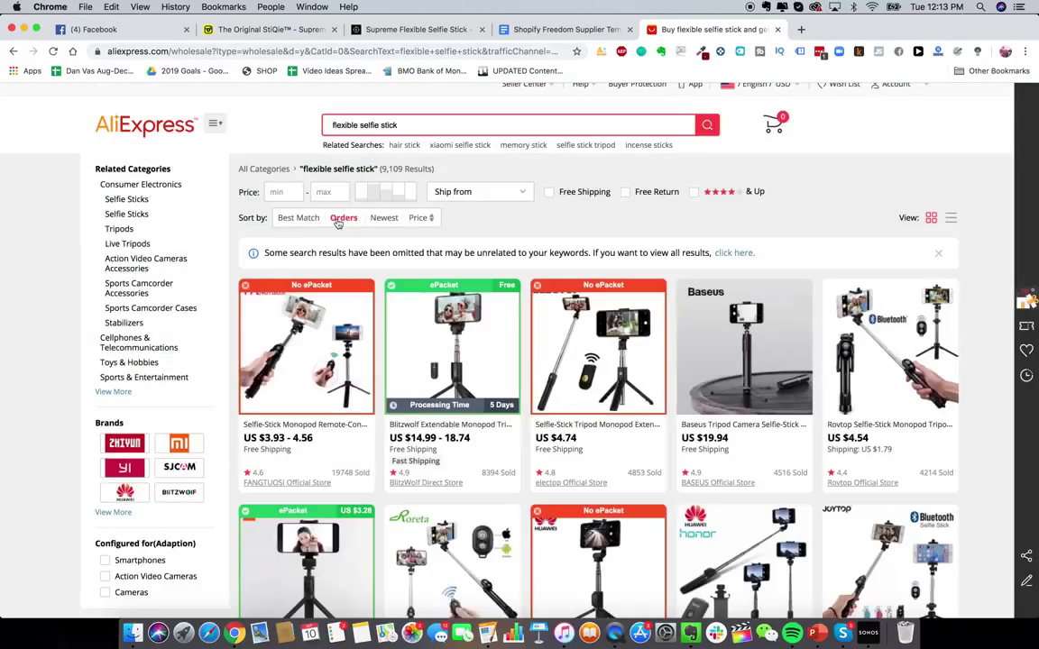
pyautogui.scroll(-3, 419, 372)
pyautogui.scroll(4, 419, 361)
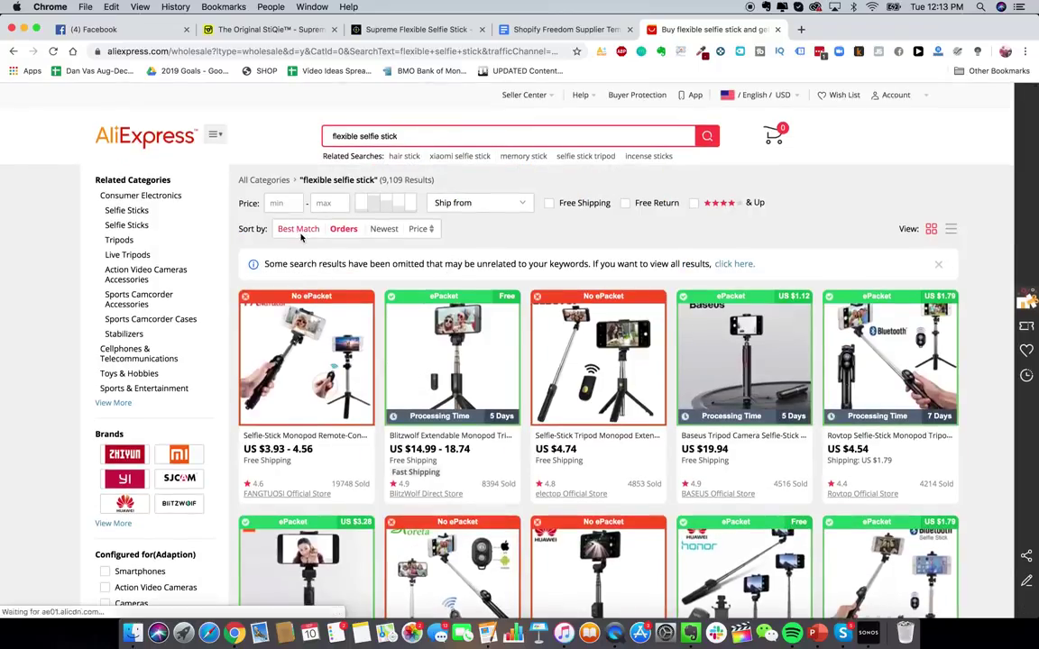
pyautogui.click(298, 228)
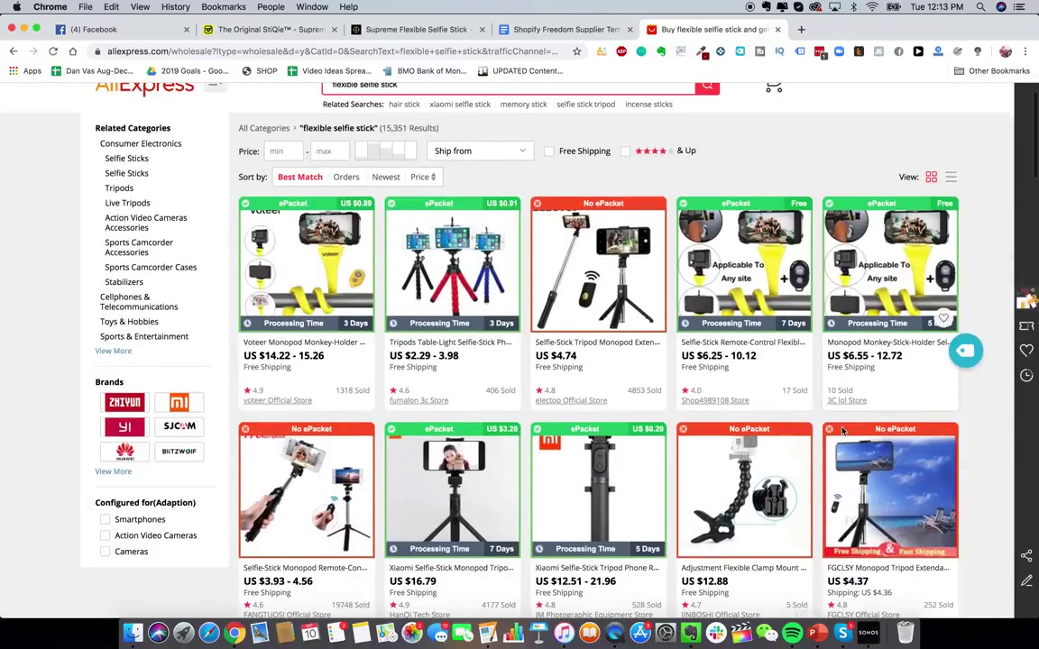
# - Open the fifth result, priced US $6.55 - 12.72, in a new tab
pyautogui.scroll(-1, 865, 352)
pyautogui.rightClick(877, 318)
pyautogui.click(843, 281)
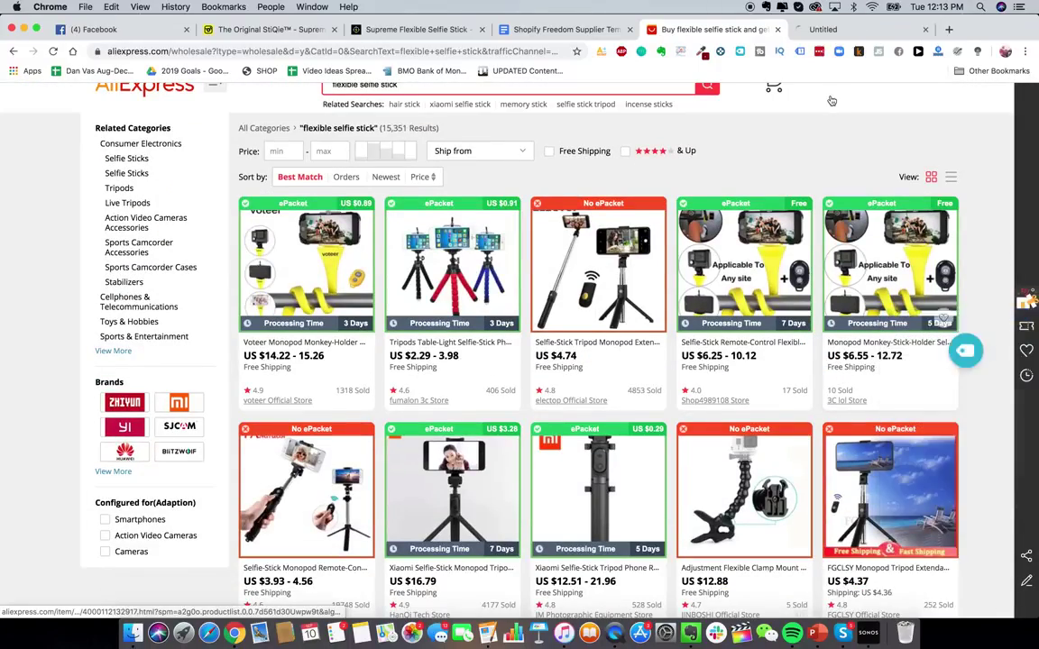
# - Look over the new 3C lol Store selfie stick monopod product page
pyautogui.click(843, 29)
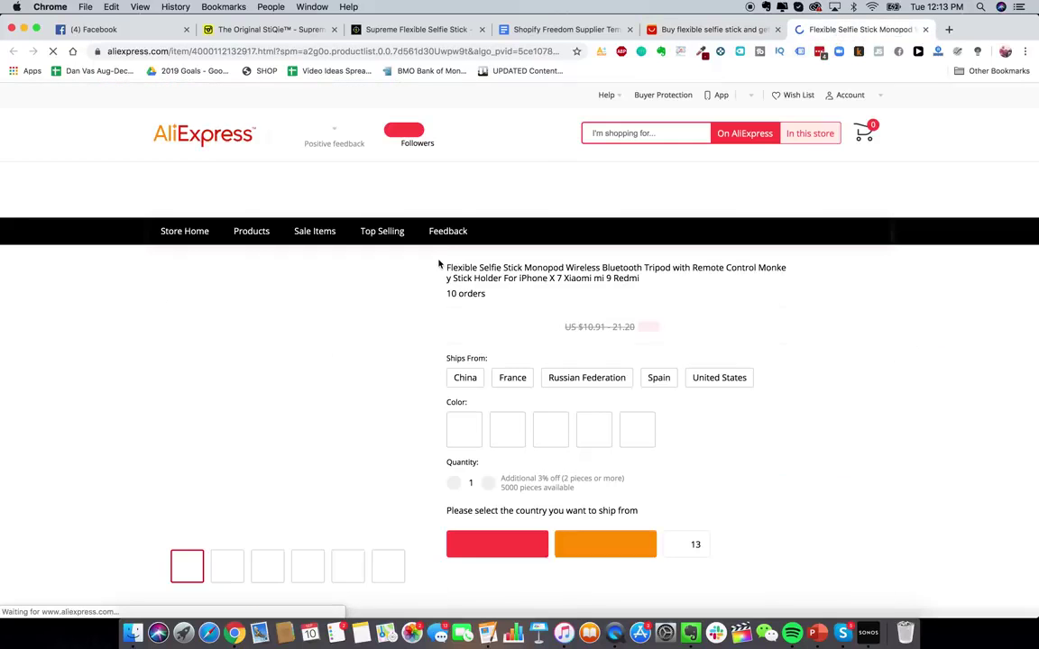
pyautogui.scroll(-1, 729, 463)
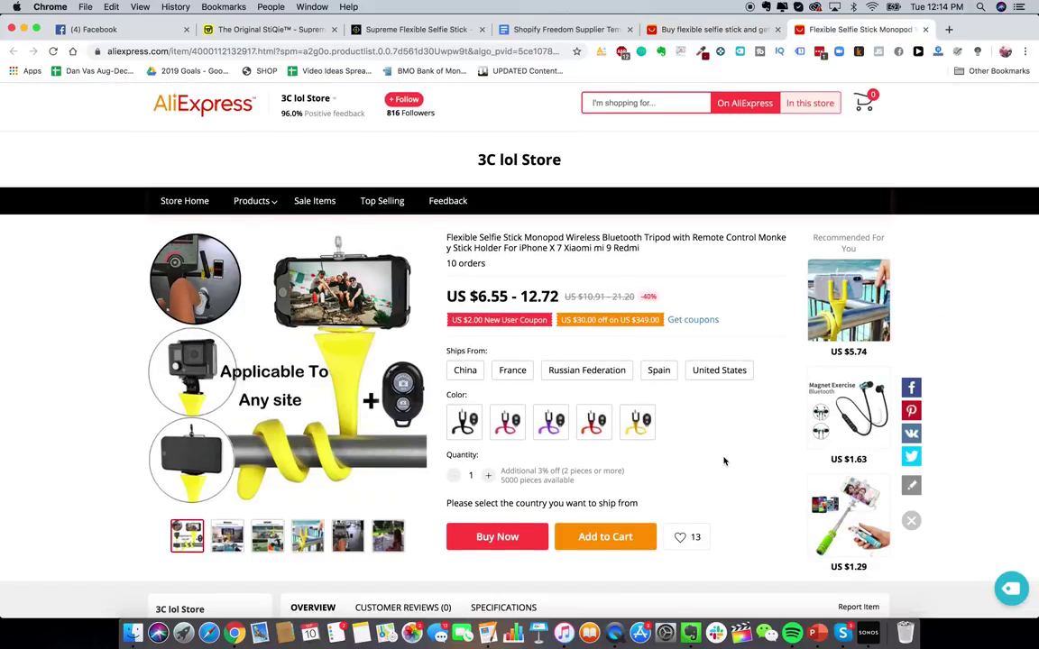
pyautogui.scroll(-3, 719, 455)
pyautogui.scroll(3, 713, 452)
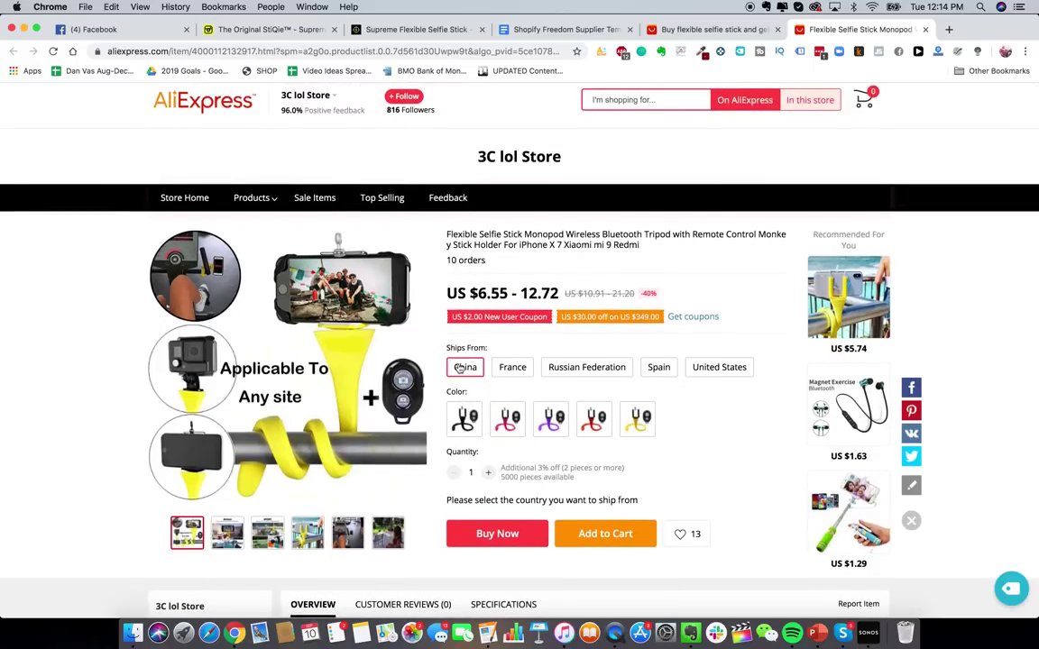
# - Try Buy Now and Add to Cart for the US $6.55-12.72 monopod
pyautogui.click(496, 531)
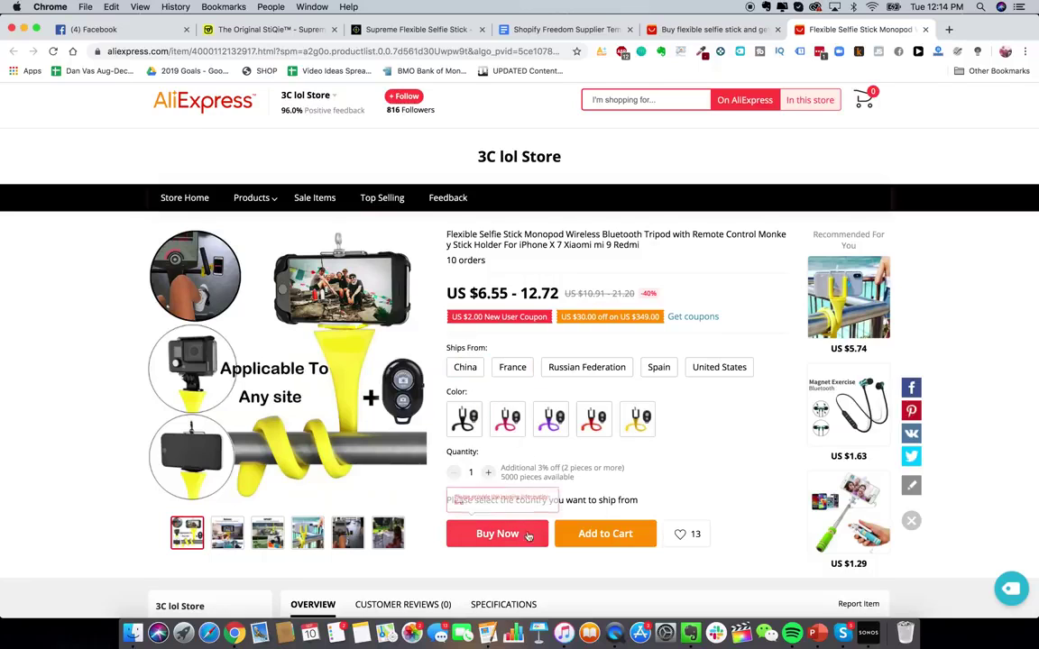
pyautogui.click(604, 543)
pyautogui.scroll(-1, 604, 547)
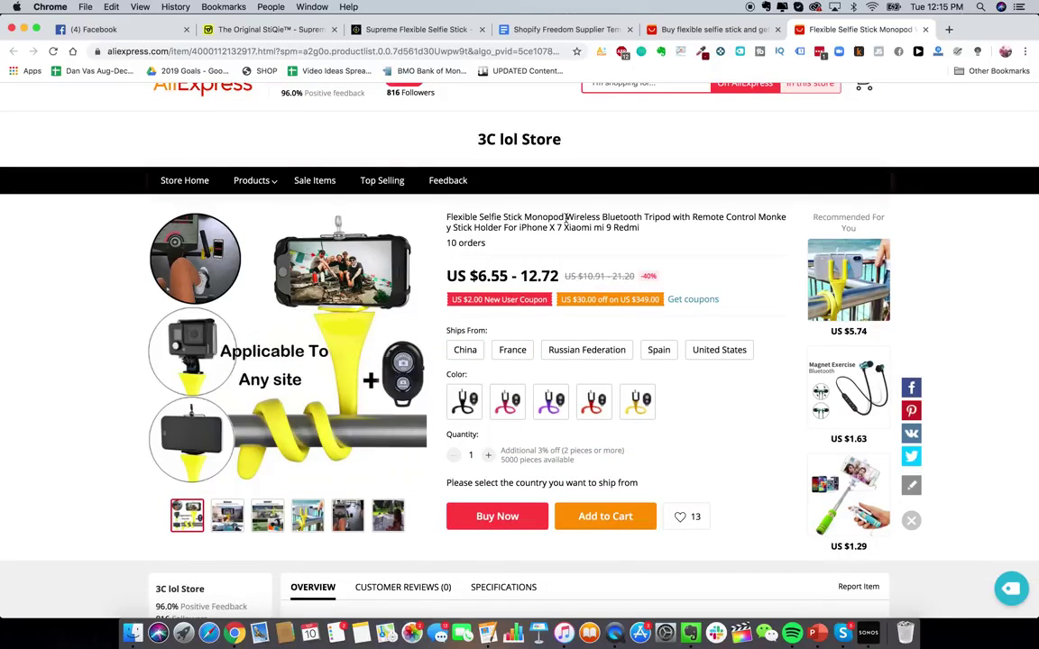
pyautogui.scroll(1, 425, 187)
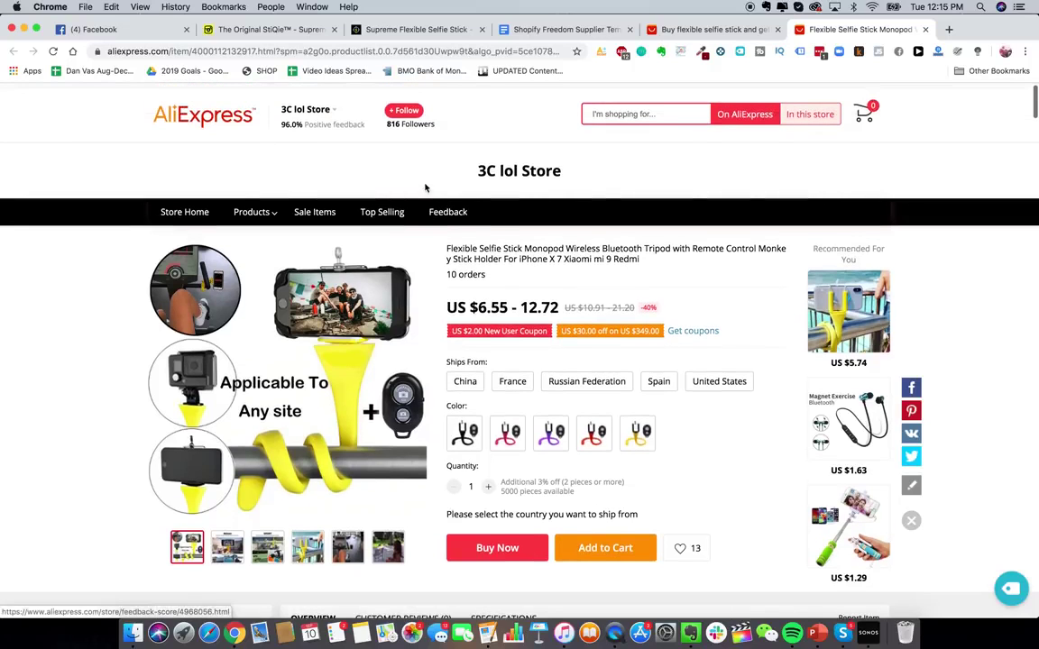
pyautogui.scroll(-1, 507, 341)
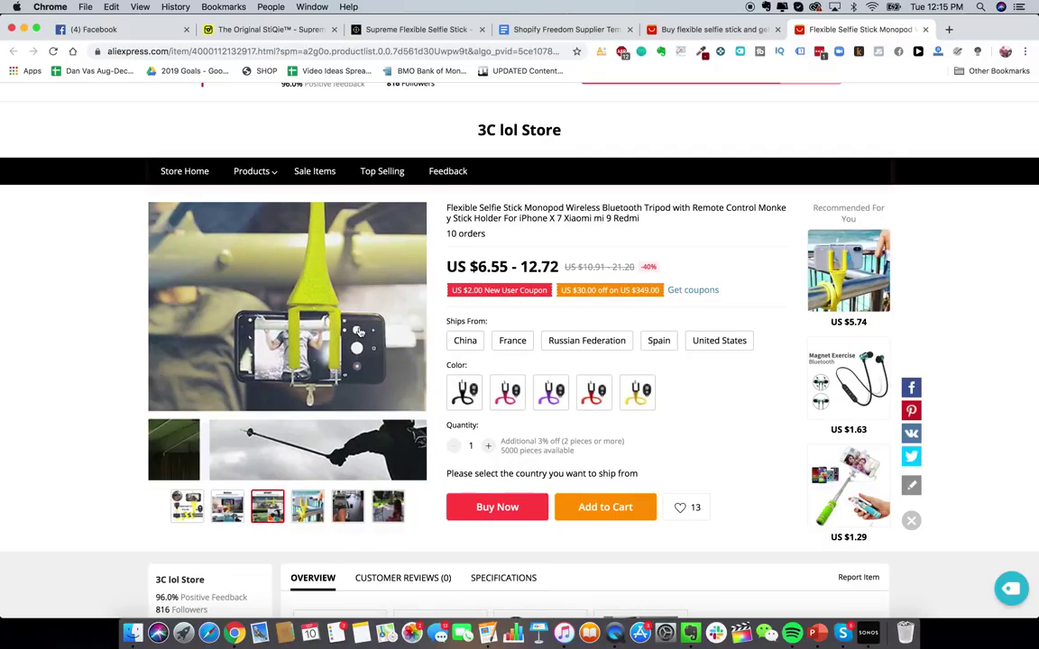
pyautogui.scroll(1, 359, 332)
# - Start a chat with 3C lol Store and select the whole supplier template letter
pyautogui.moveTo(284, 103)
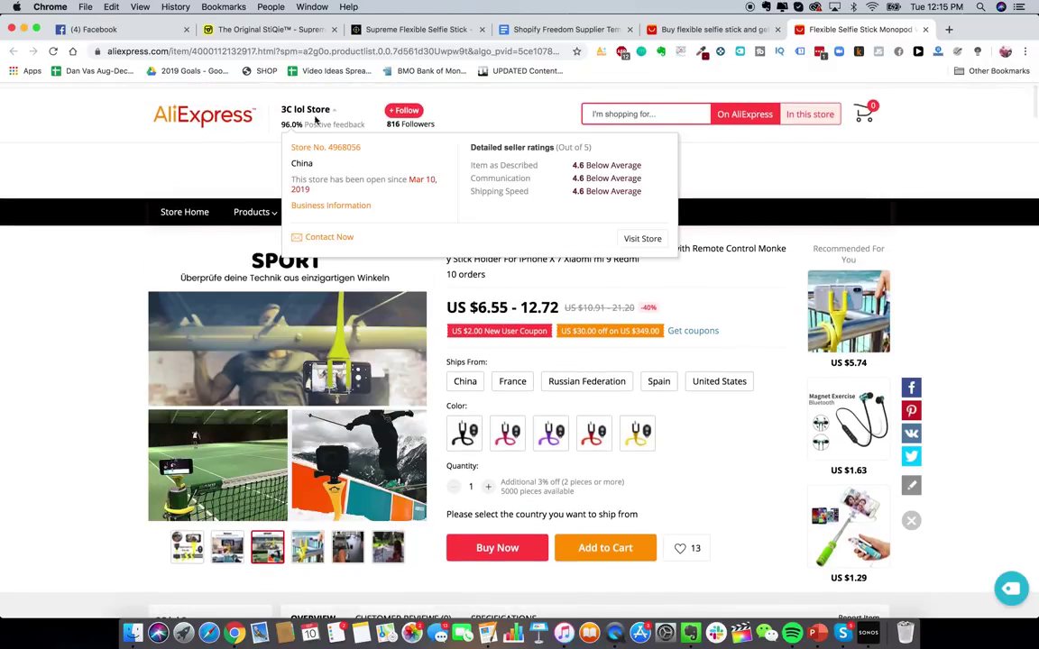
pyautogui.click(323, 239)
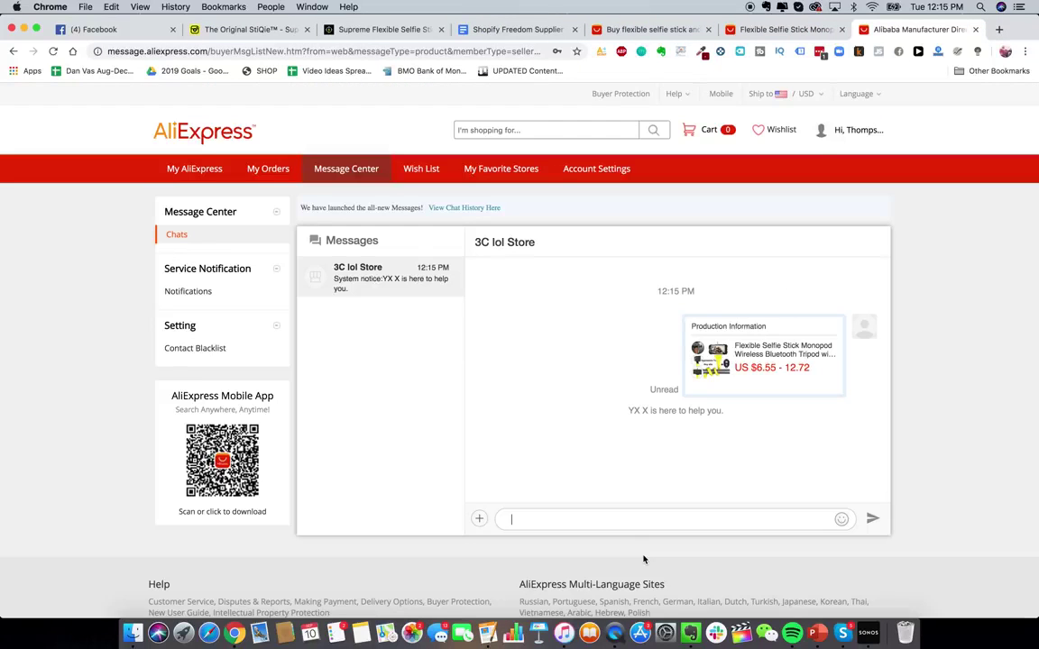
pyautogui.click(505, 30)
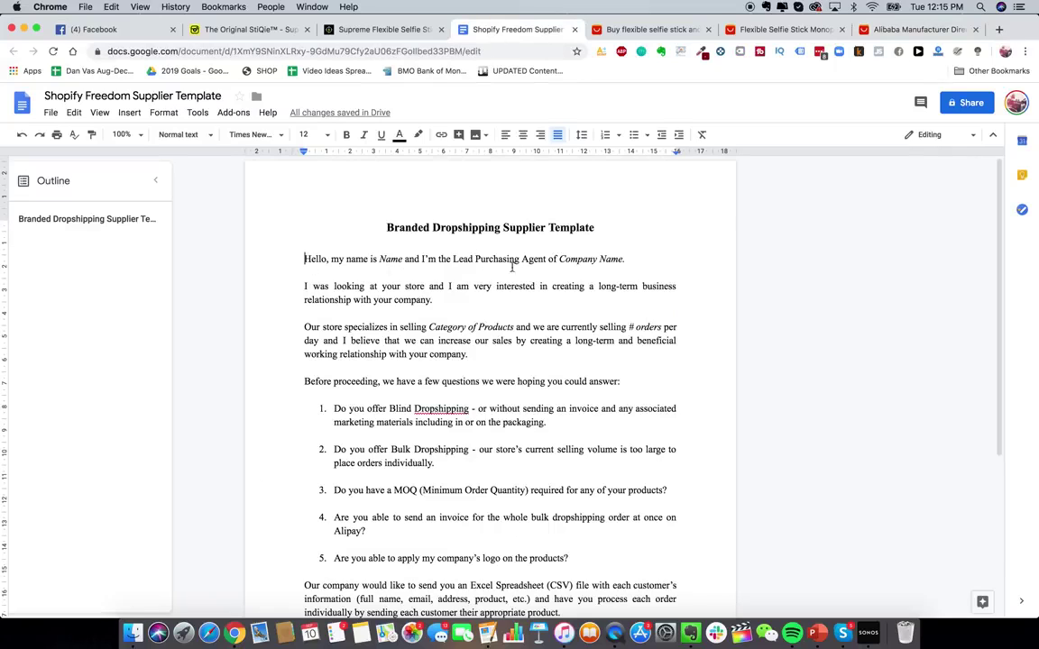
pyautogui.tripleClick(381, 227)
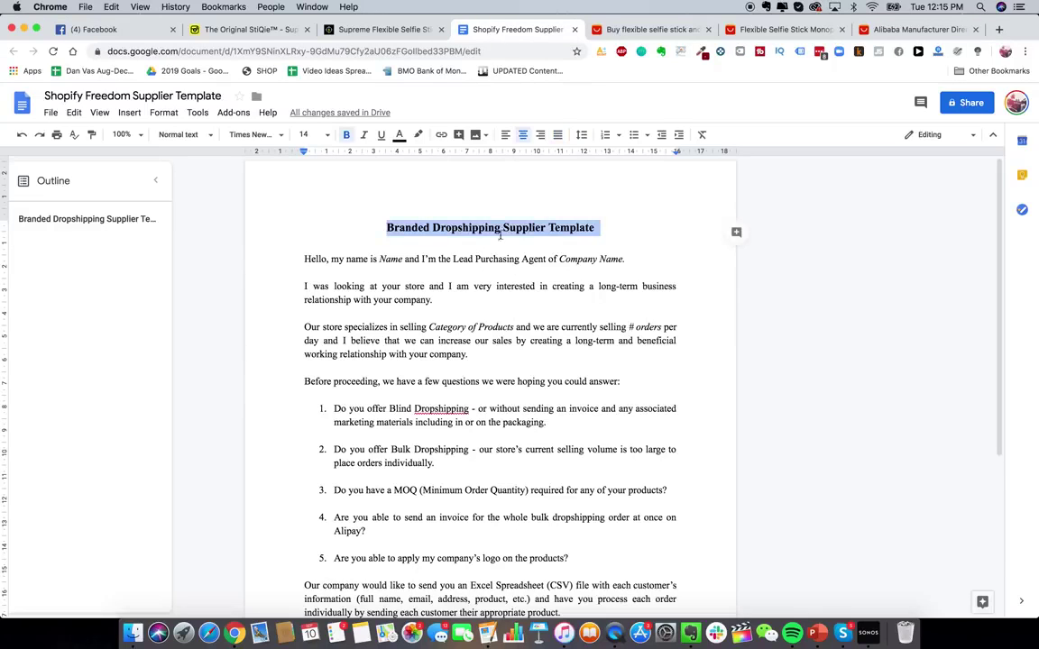
pyautogui.moveTo(273, 255); pyautogui.dragTo(541, 631)
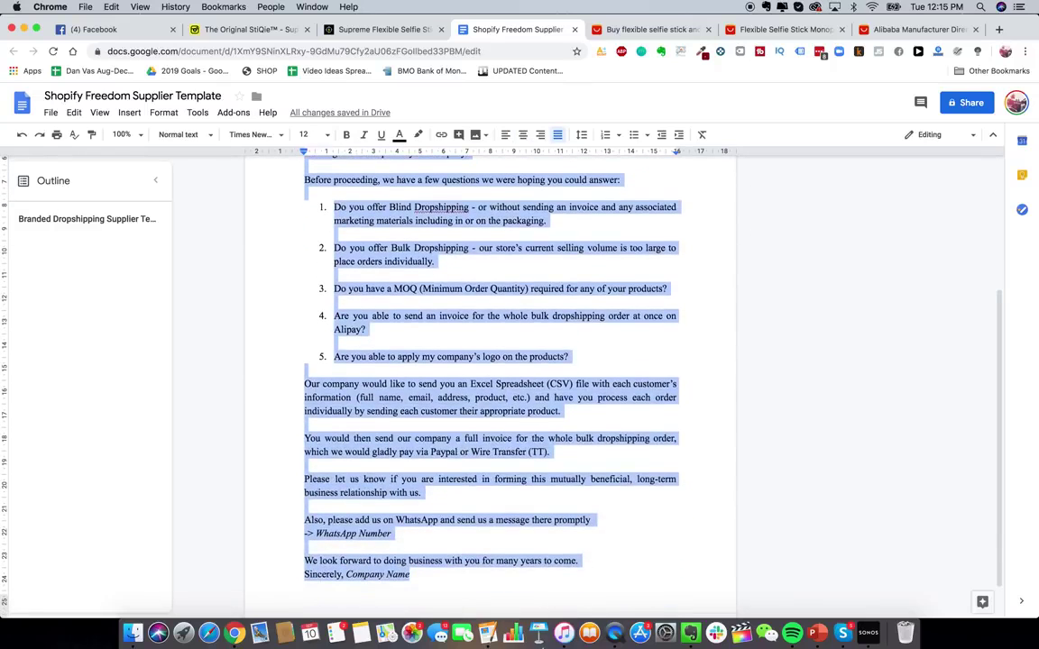
# - Paste the template letter into the store chat, then return to the search results
pyautogui.click(908, 29)
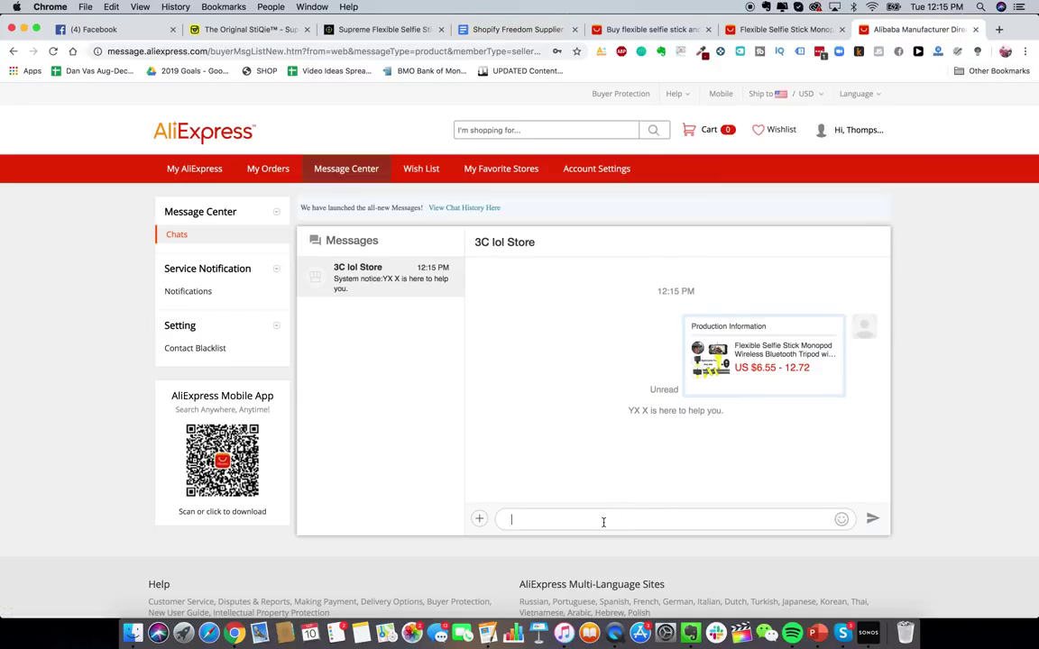
pyautogui.press('super+v')
pyautogui.scroll(10, 551, 493)
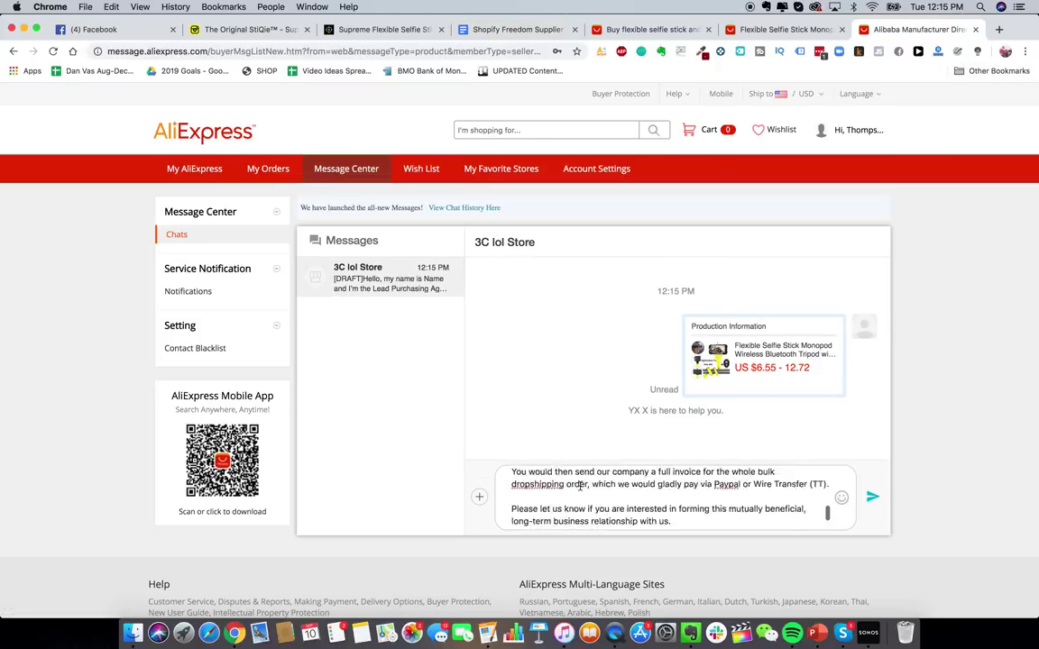
pyautogui.click(636, 28)
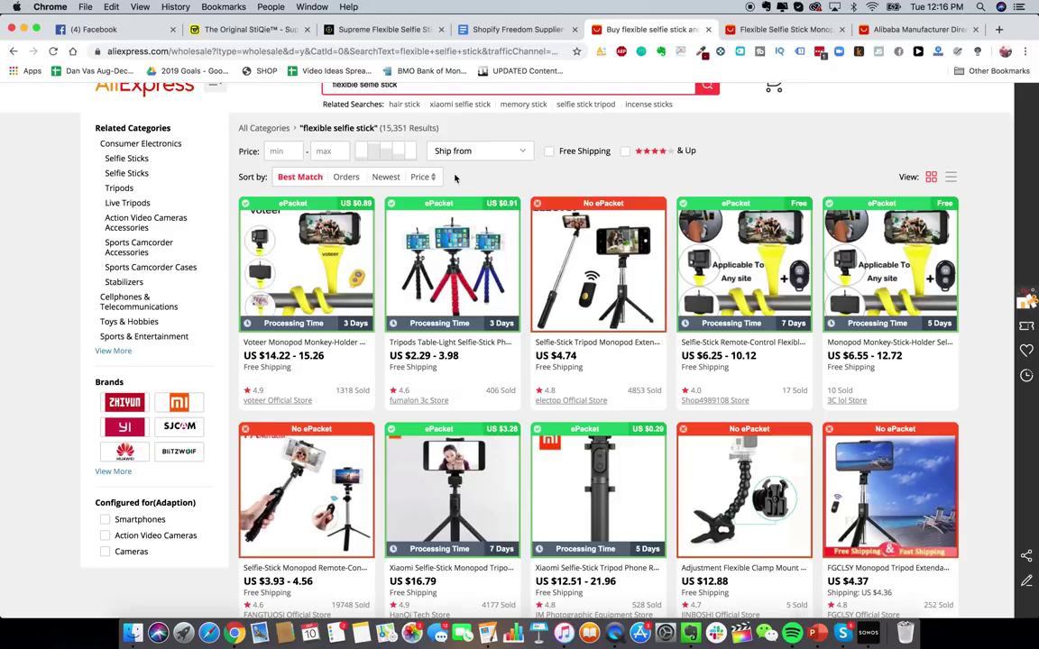
# - Scroll through the 15,351 flexible selfie stick results to compare listings
pyautogui.scroll(2, 474, 311)
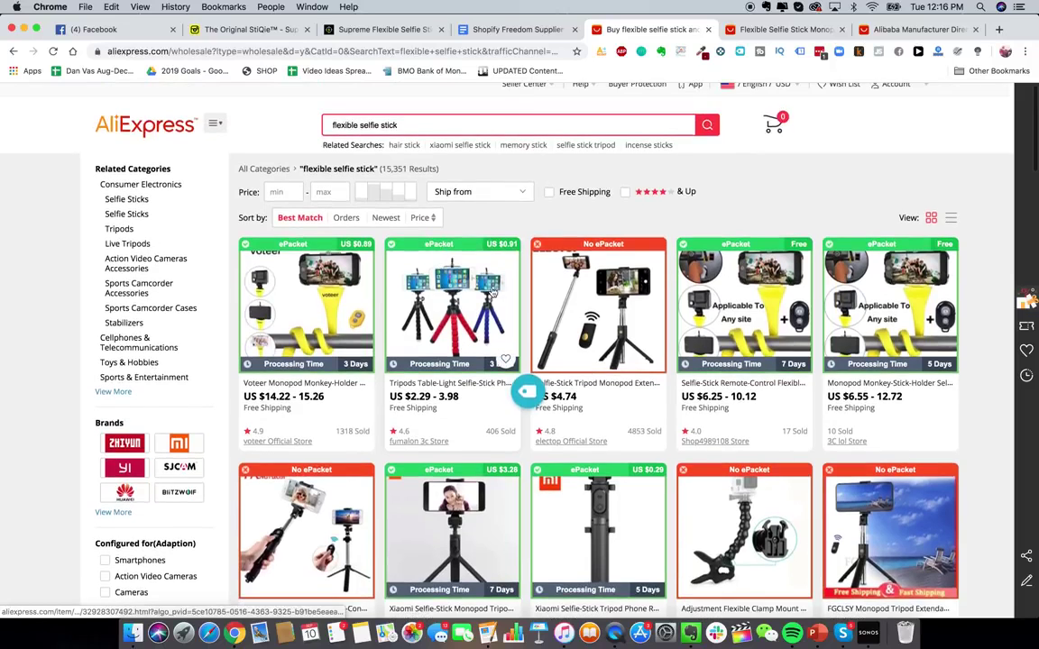
pyautogui.scroll(-1, 494, 290)
pyautogui.scroll(1, 482, 288)
pyautogui.scroll(-1, 470, 286)
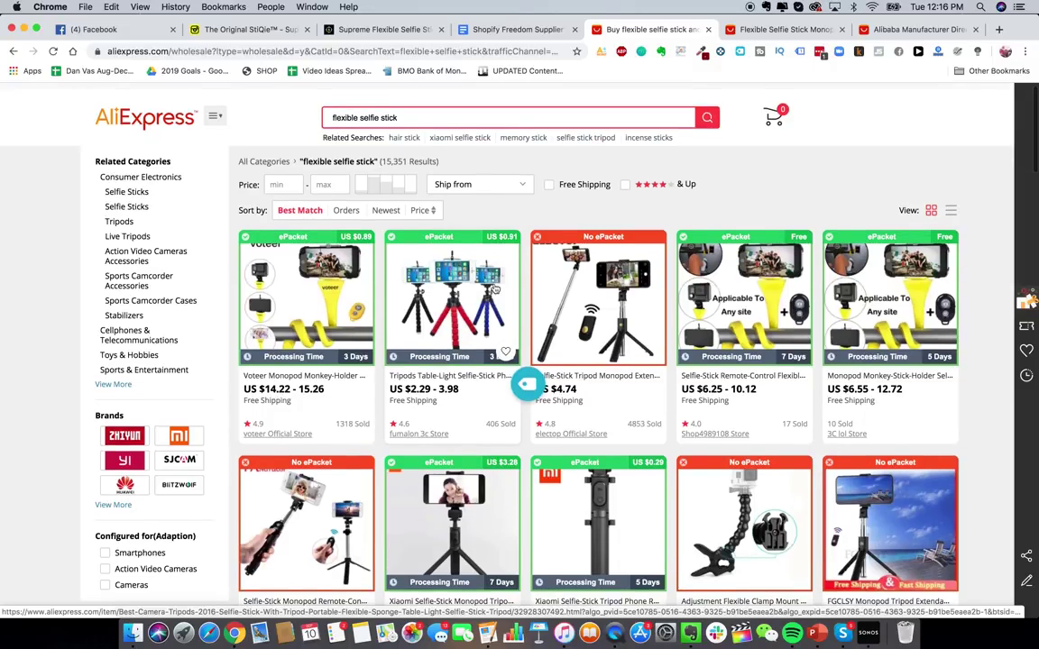
pyautogui.scroll(-1, 484, 271)
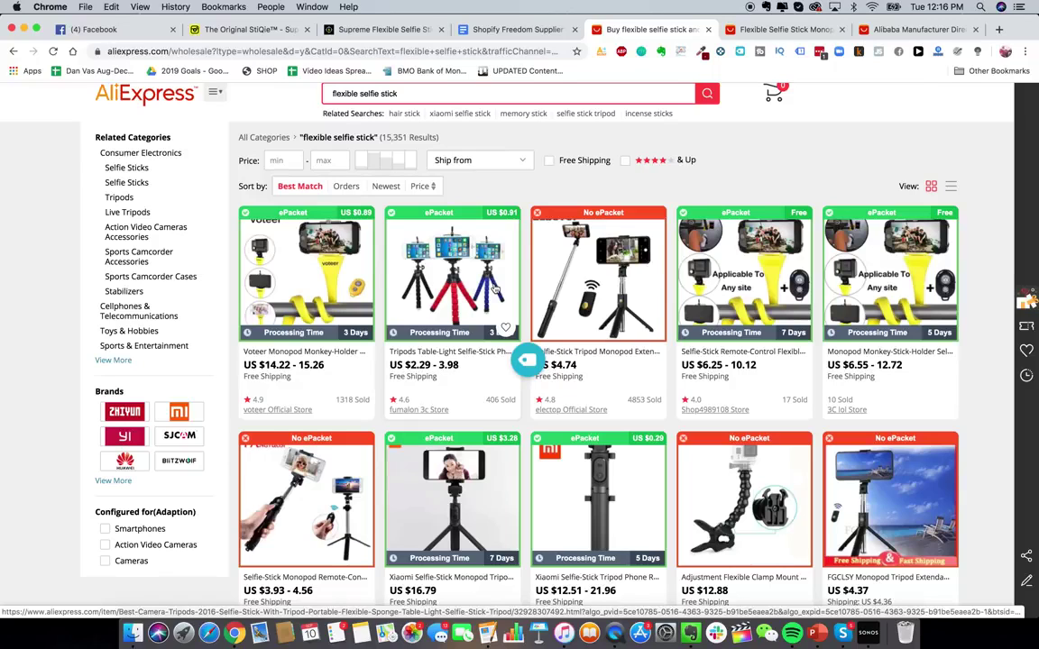
pyautogui.scroll(2, 493, 289)
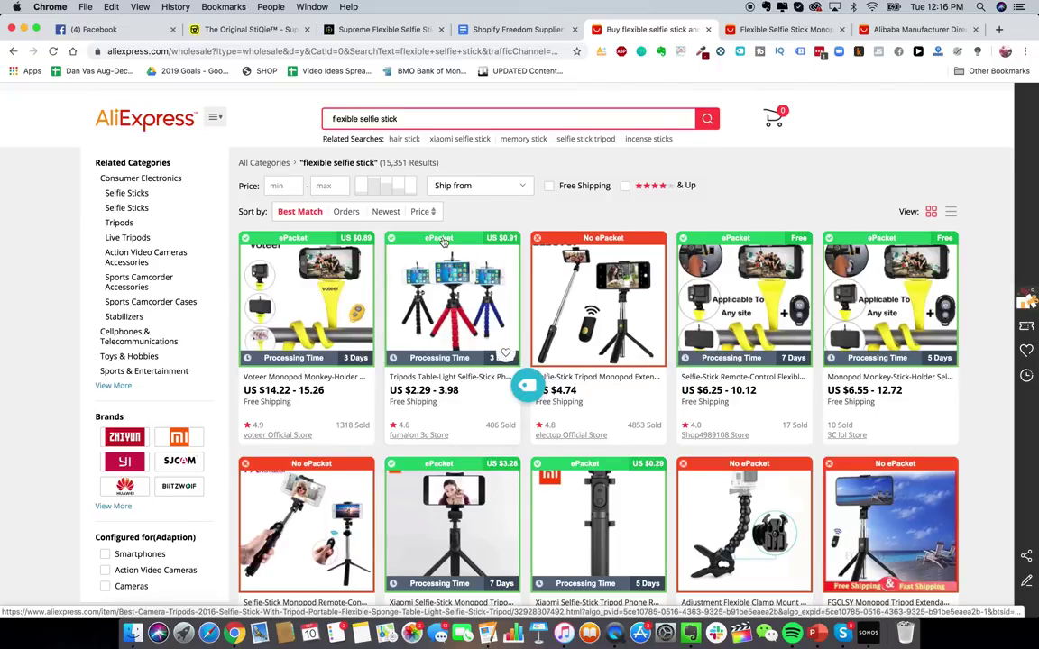
pyautogui.scroll(1, 443, 241)
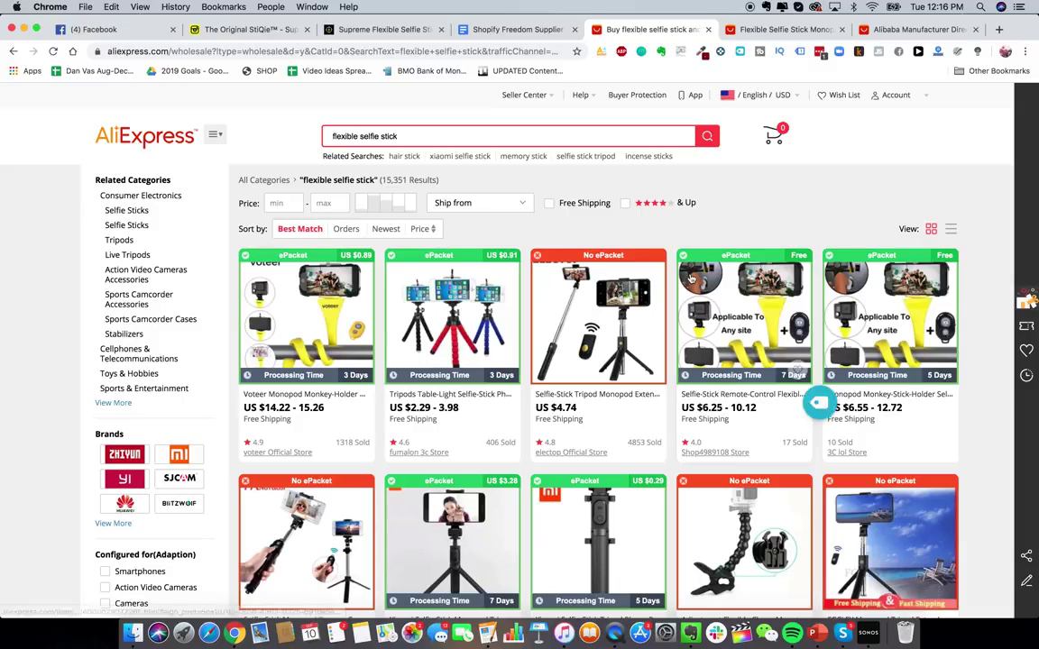
pyautogui.scroll(-1, 608, 225)
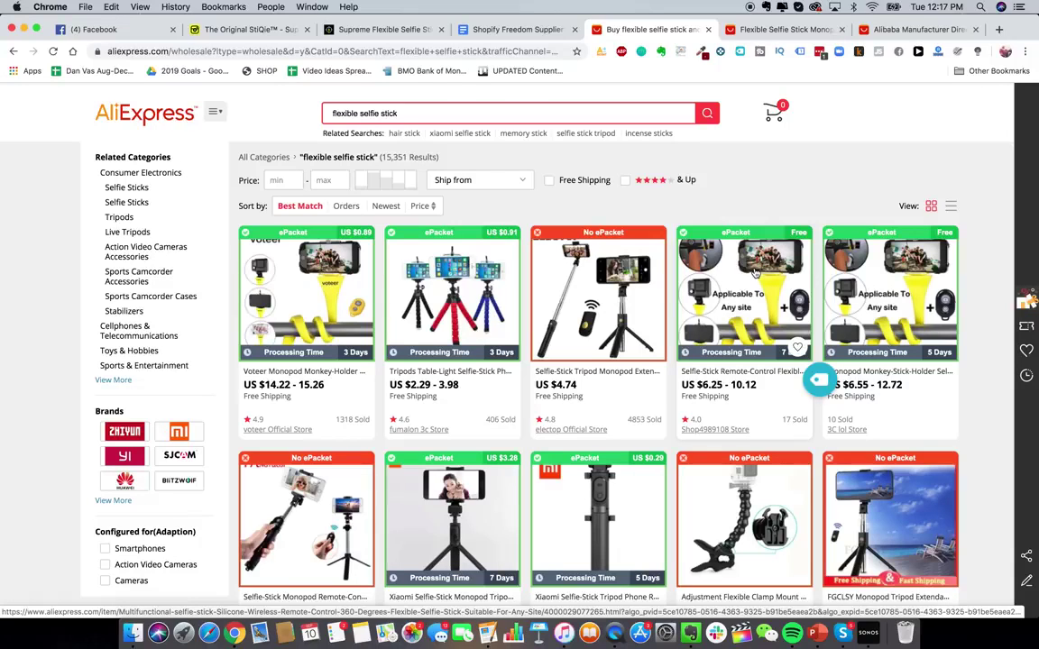
# - Replace the monopod product page with alibaba.com in the same tab
pyautogui.click(777, 29)
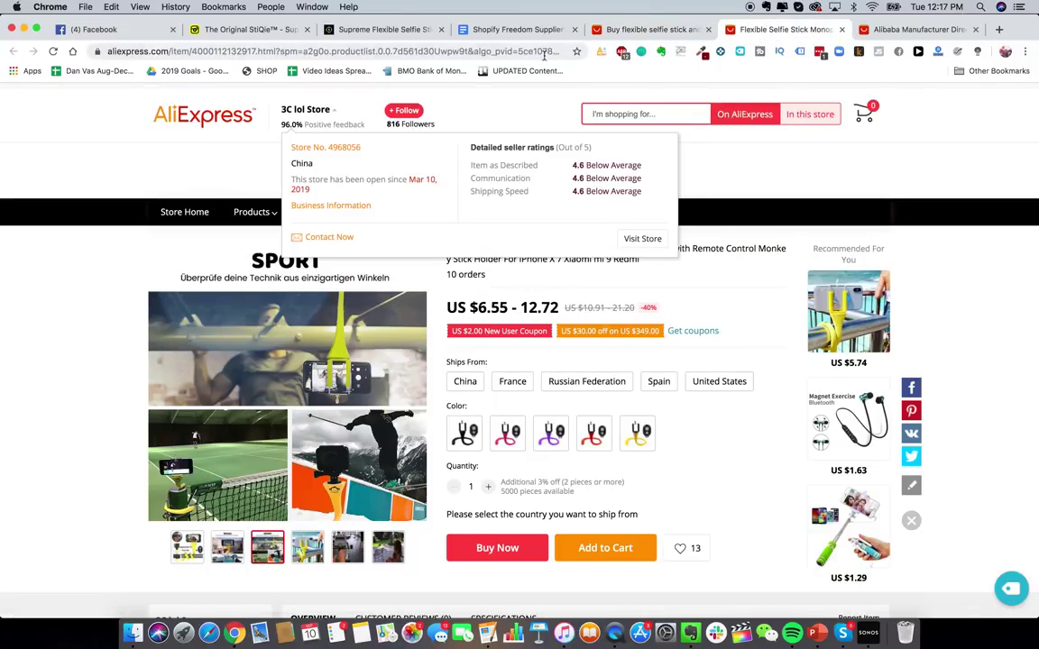
pyautogui.click(541, 52)
pyautogui.write('alibaba.com')
pyautogui.press('Return')
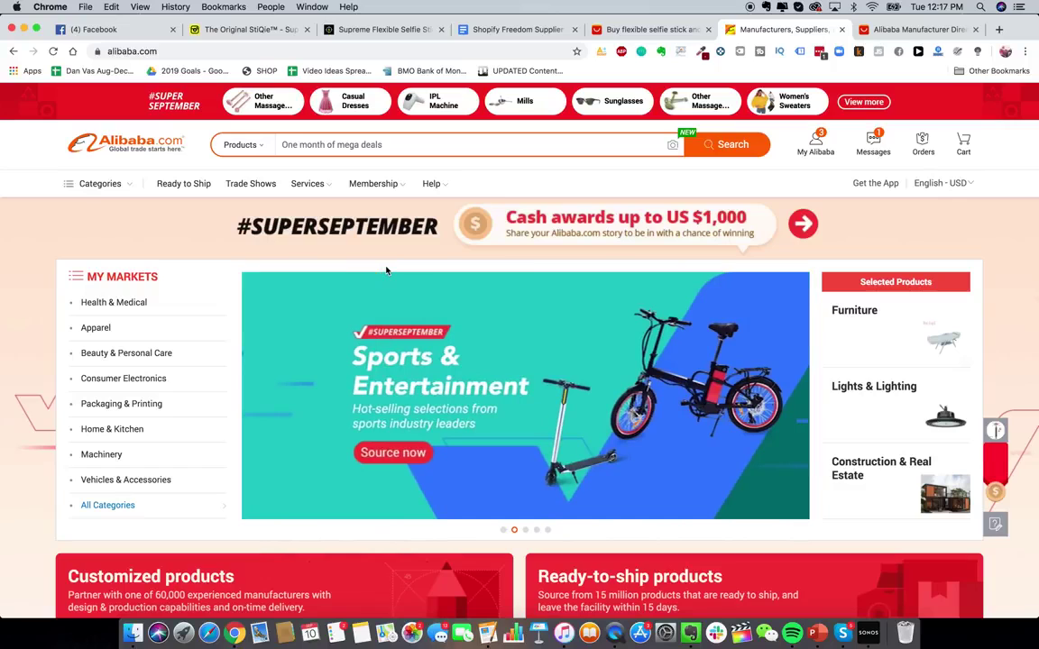
# - Search Alibaba for 'flexible selfie stick' and scroll through the 4780 results
pyautogui.click(466, 148)
pyautogui.write('flexible selfie stick')
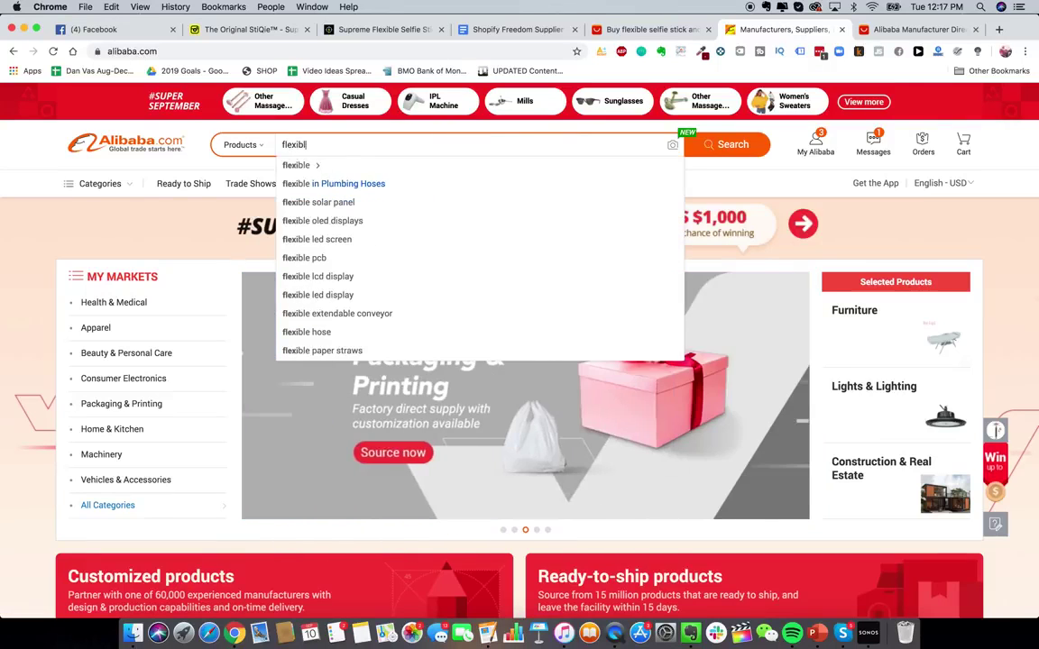
pyautogui.press('Return')
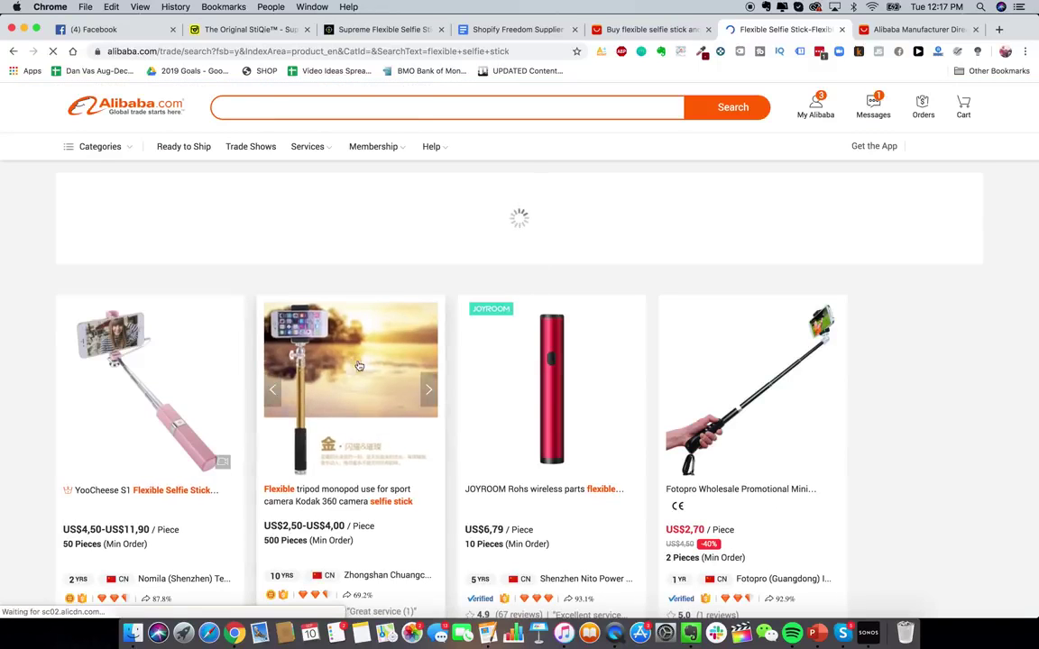
pyautogui.scroll(-10, 400, 328)
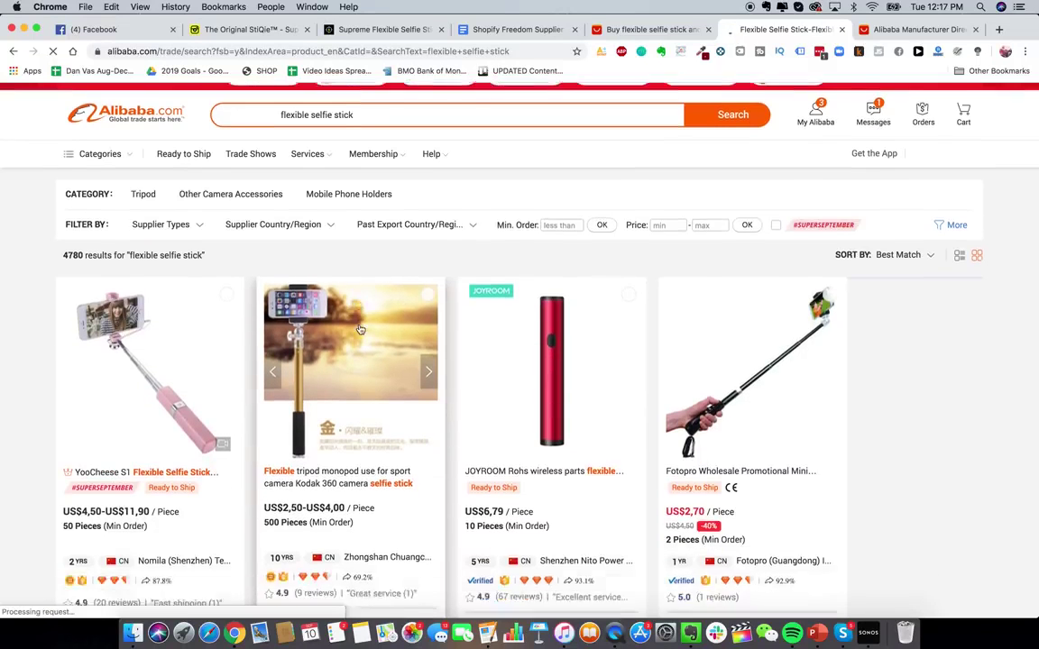
pyautogui.scroll(-10, 360, 329)
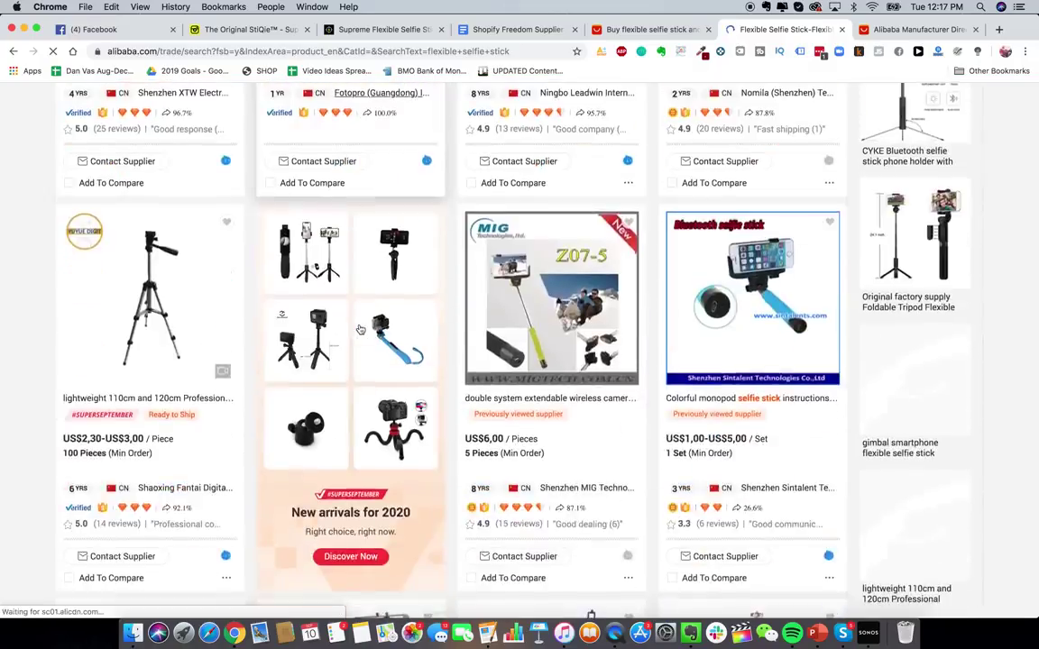
pyautogui.scroll(-8, 367, 271)
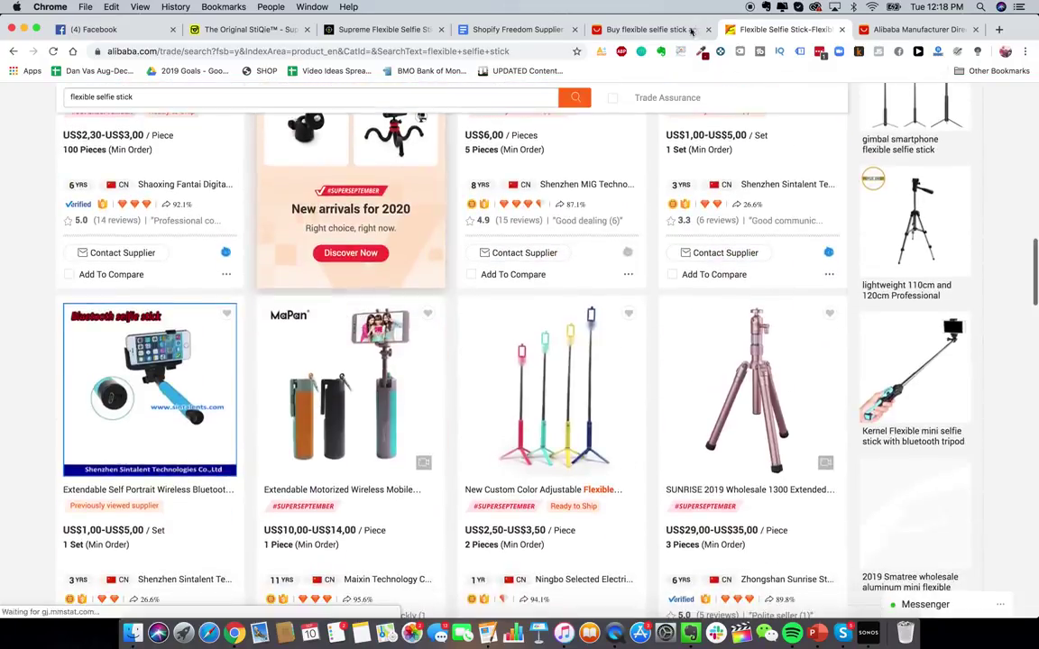
pyautogui.scroll(10, 516, 349)
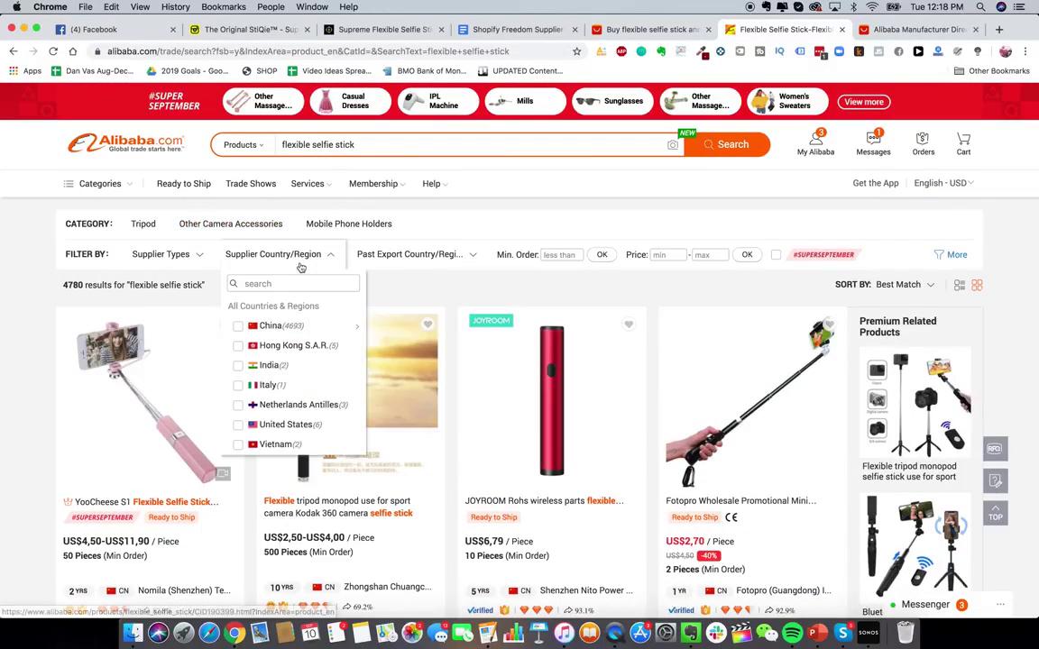
# - Filter the Alibaba results to Assessed Suppliers and scroll through the 380 listings
pyautogui.moveTo(182, 255)
pyautogui.click(188, 361)
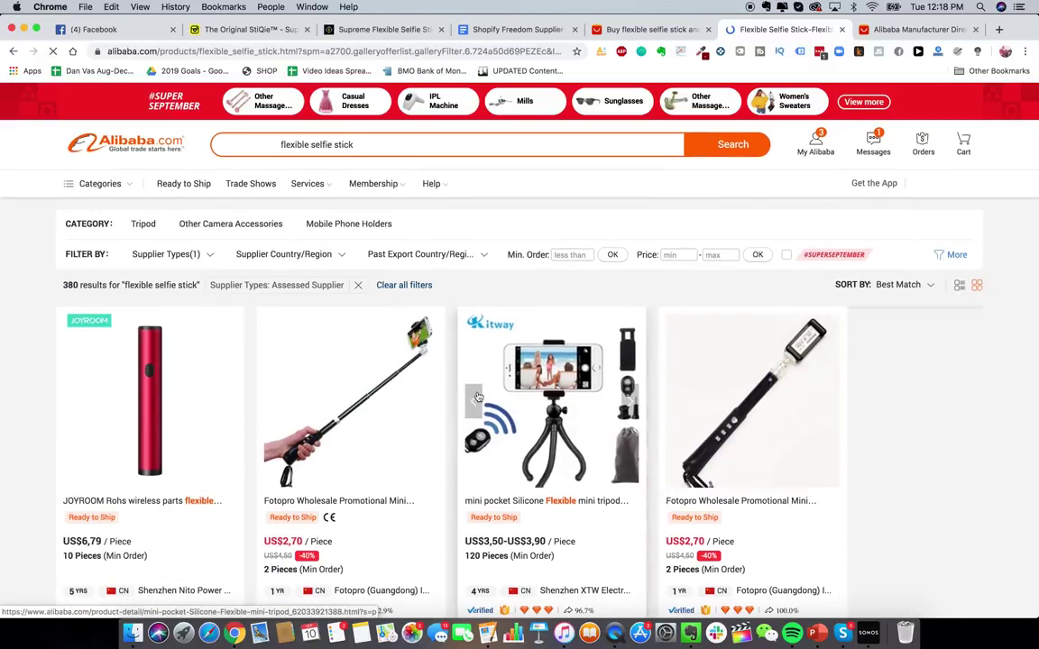
pyautogui.scroll(-2, 484, 447)
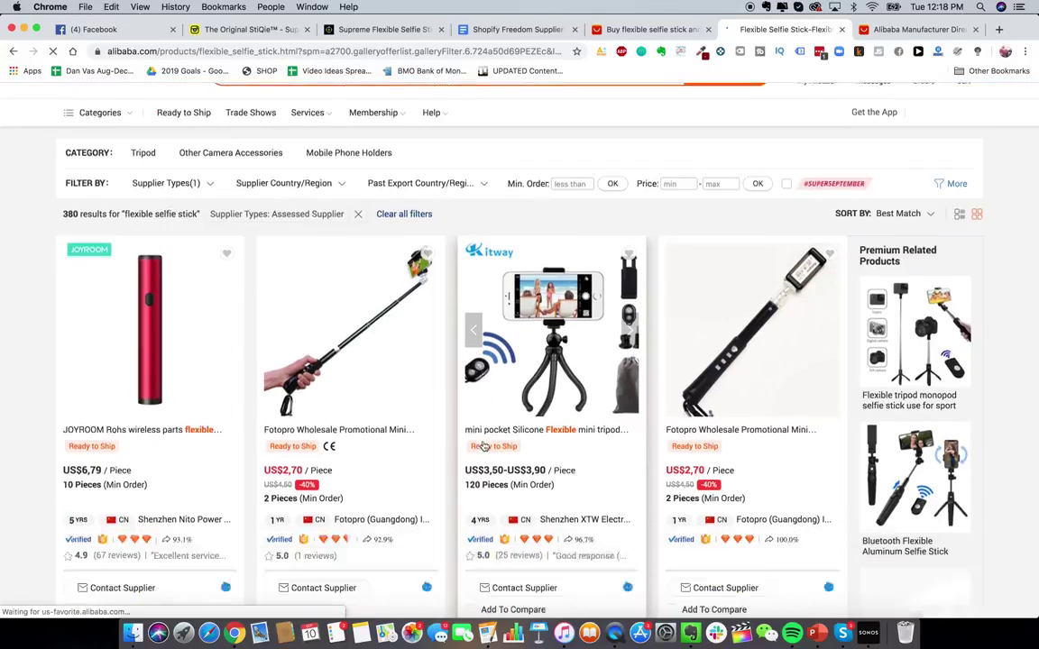
pyautogui.scroll(-15, 484, 447)
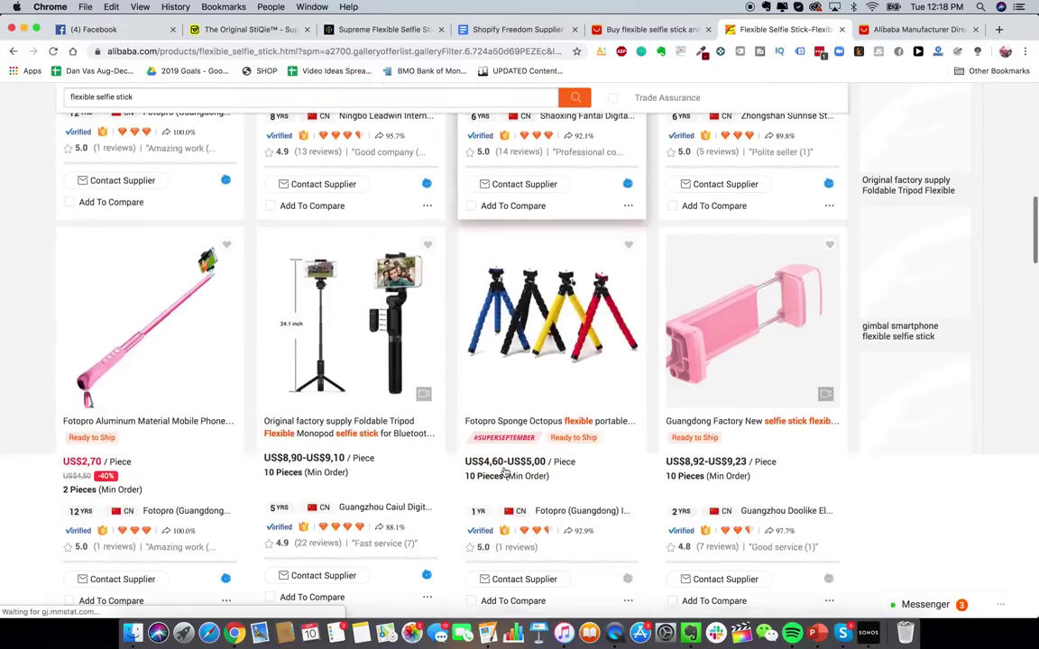
pyautogui.scroll(-5, 507, 464)
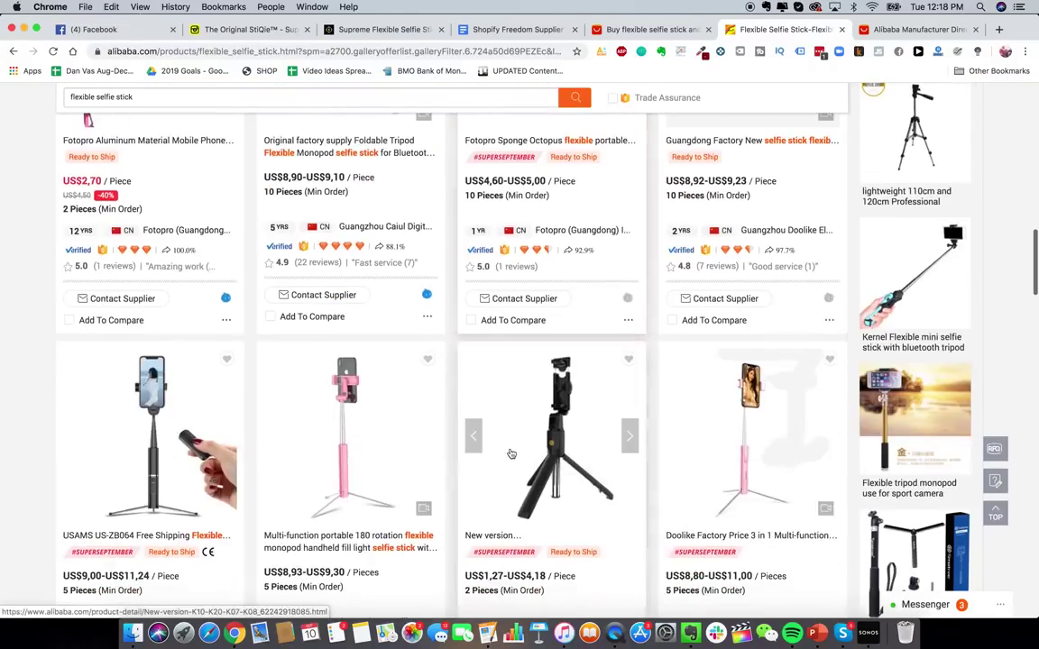
pyautogui.scroll(-5, 511, 454)
pyautogui.scroll(-5, 469, 370)
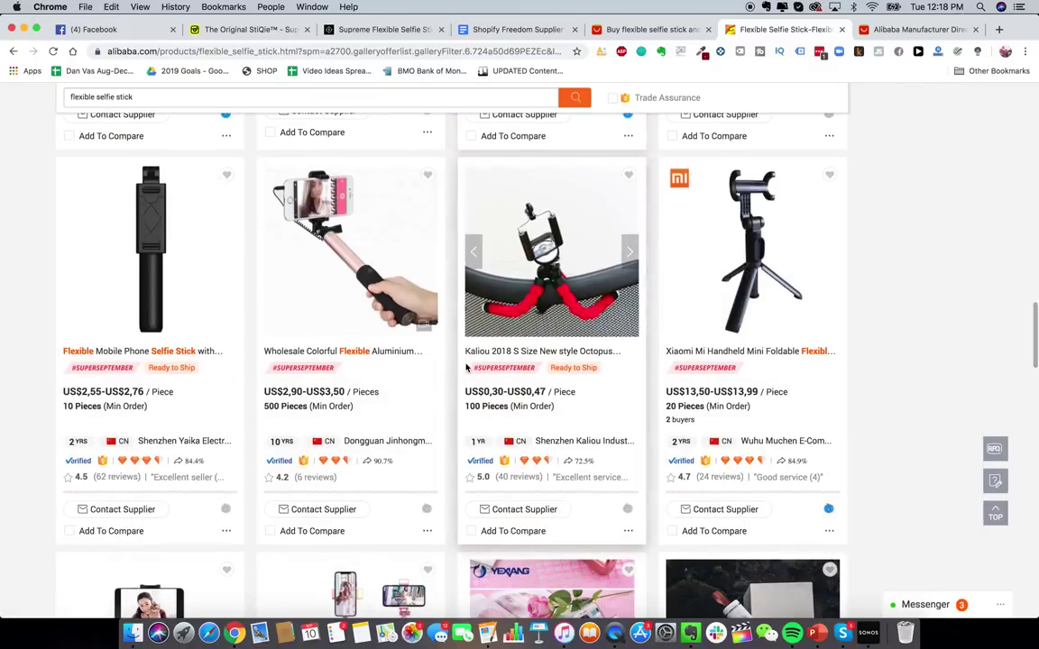
pyautogui.scroll(-5, 487, 360)
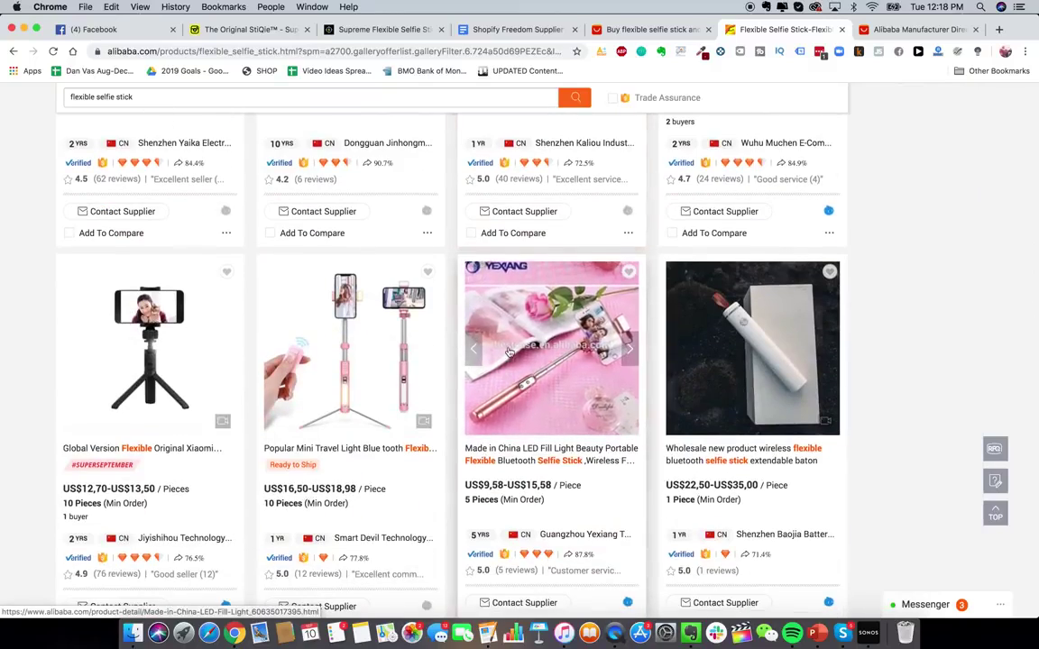
pyautogui.scroll(-15, 508, 352)
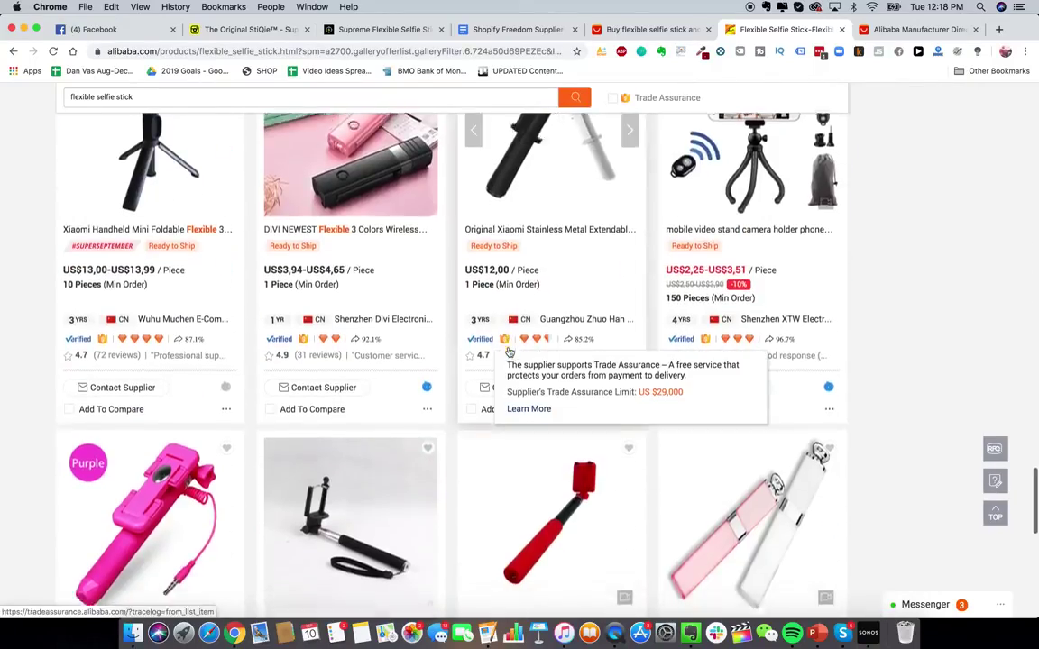
pyautogui.scroll(-6, 510, 352)
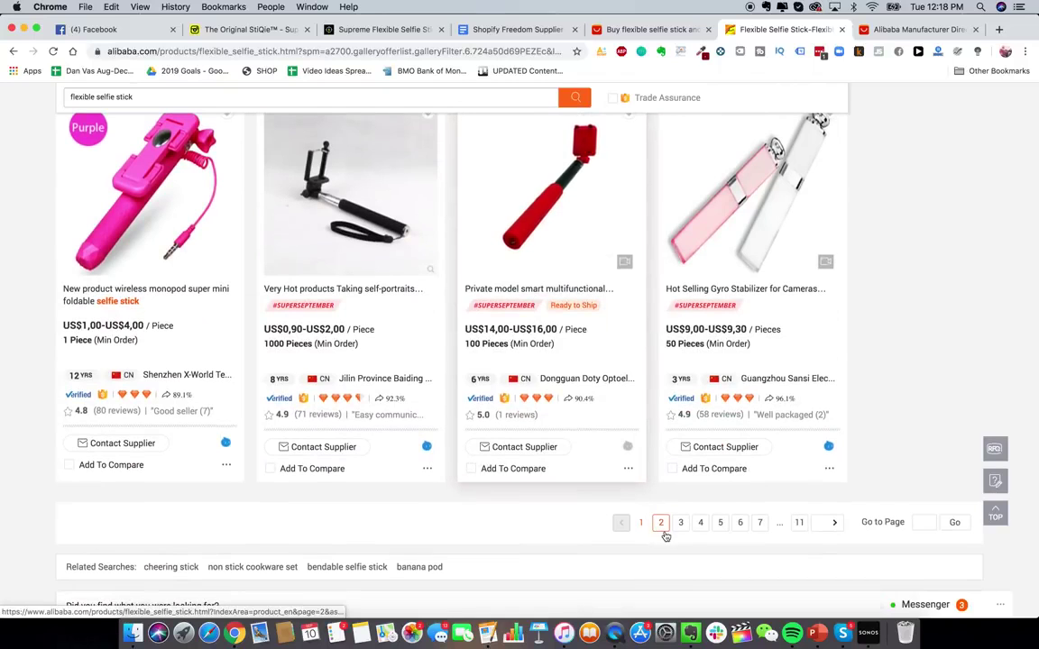
# - Load results page 2, then return to the AliExpress selfie stick results
pyautogui.click(664, 536)
pyautogui.click(614, 29)
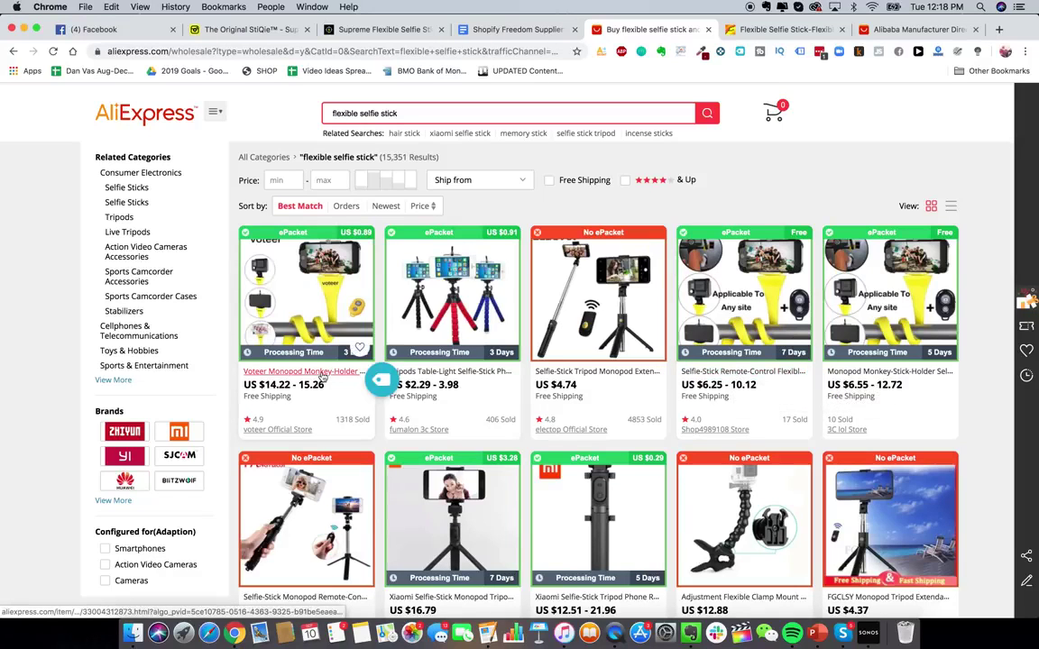
# - Open the yellow monkey-stick tripod listing from Alibaba's page-2 results in a new tab
pyautogui.click(785, 29)
pyautogui.scroll(-10, 471, 402)
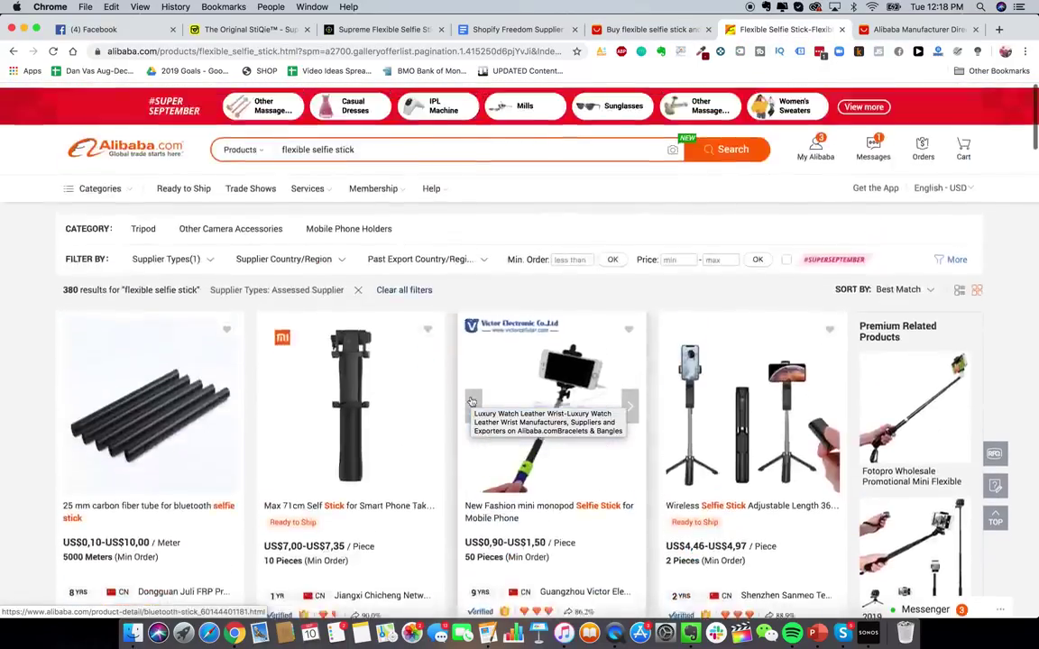
pyautogui.scroll(-6, 486, 271)
pyautogui.scroll(-5, 486, 271)
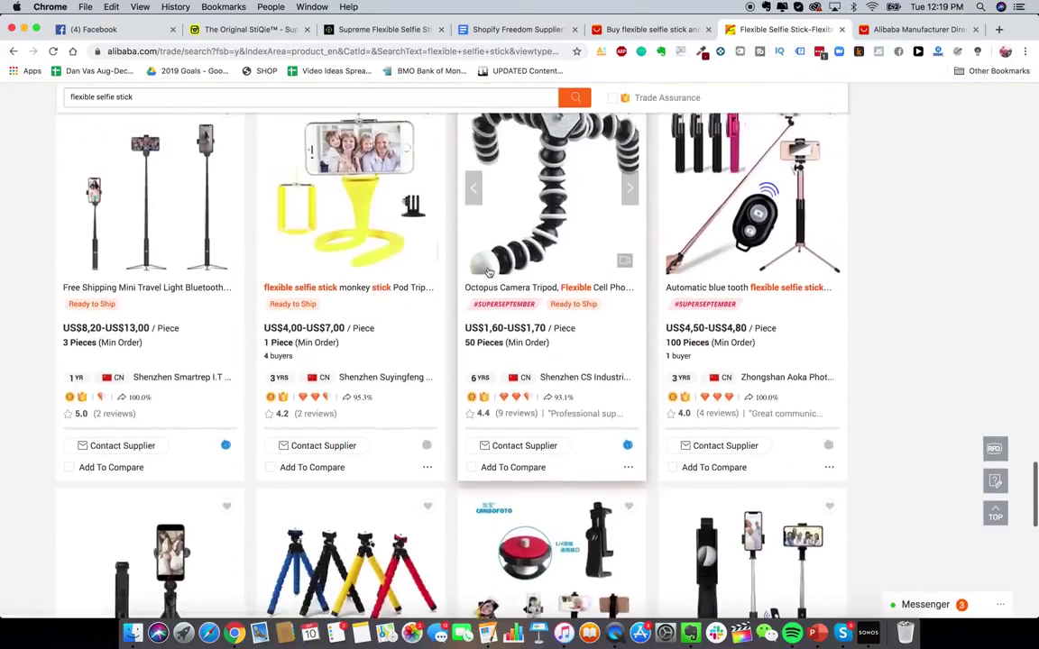
pyautogui.rightClick(360, 220)
pyautogui.click(365, 224)
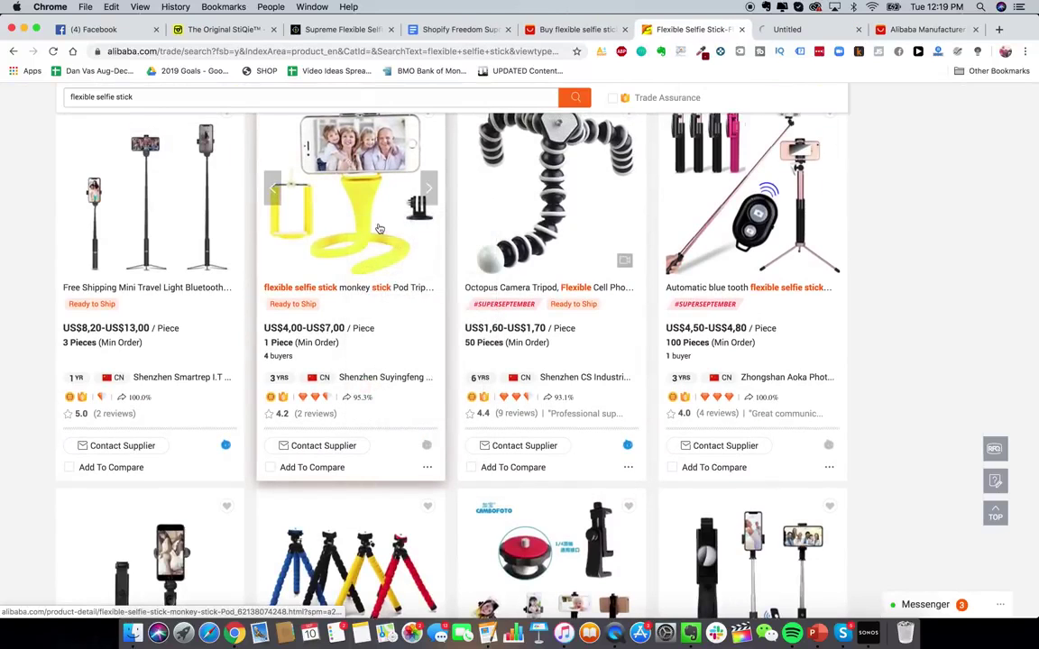
# - View the Suyingfeng monkey-stick tripod page, priced US$7.00 down to US$4.00
pyautogui.scroll(1, 393, 319)
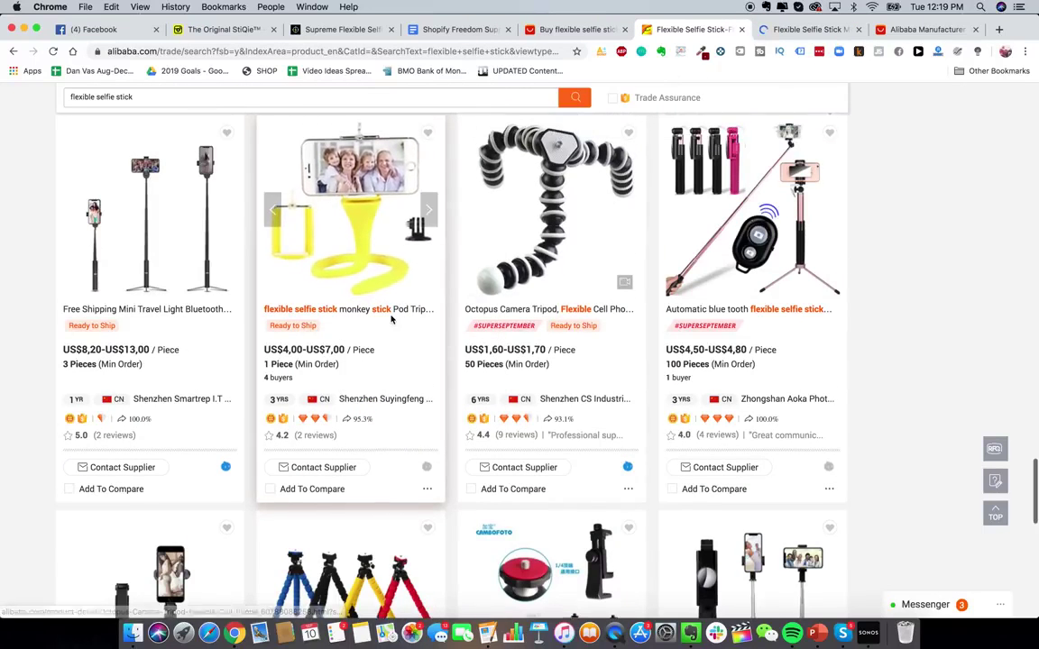
pyautogui.scroll(1, 541, 217)
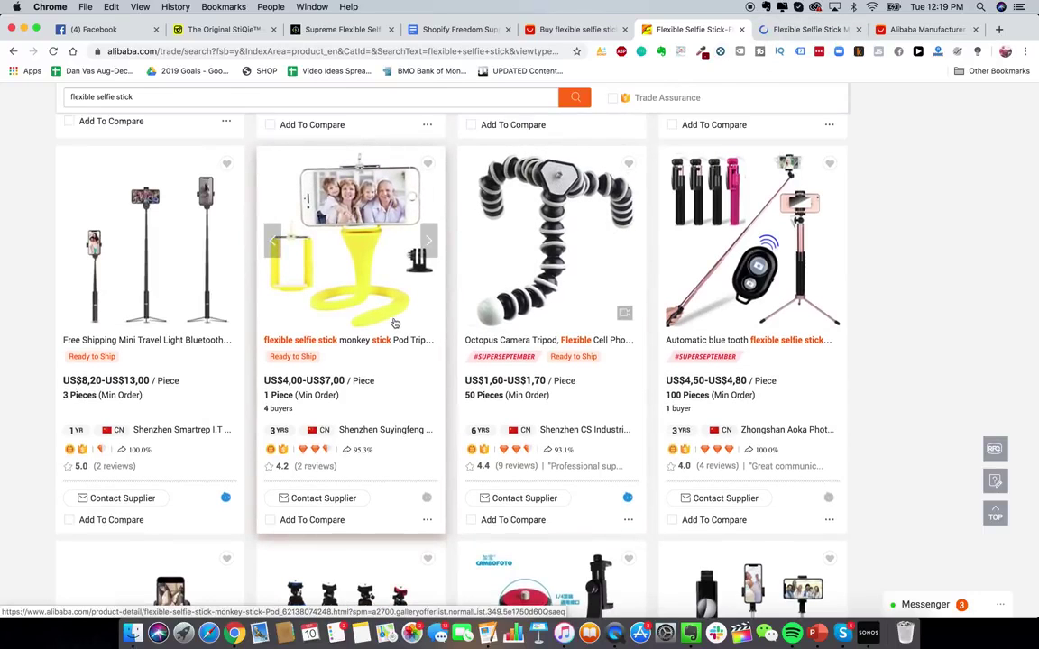
pyautogui.scroll(-2, 375, 316)
pyautogui.scroll(2, 375, 341)
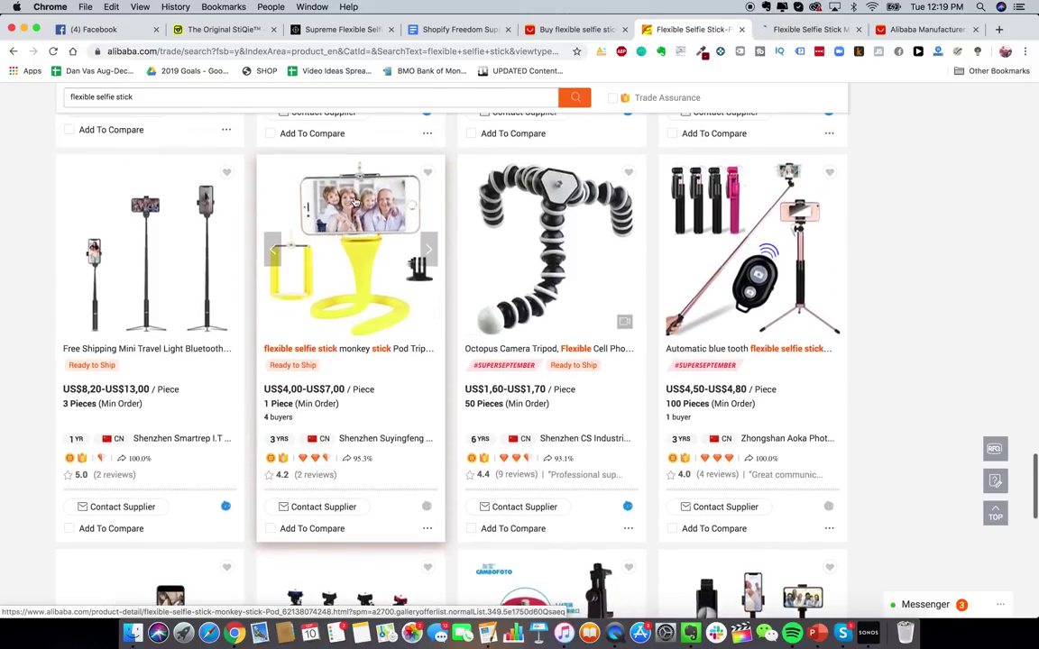
pyautogui.click(811, 30)
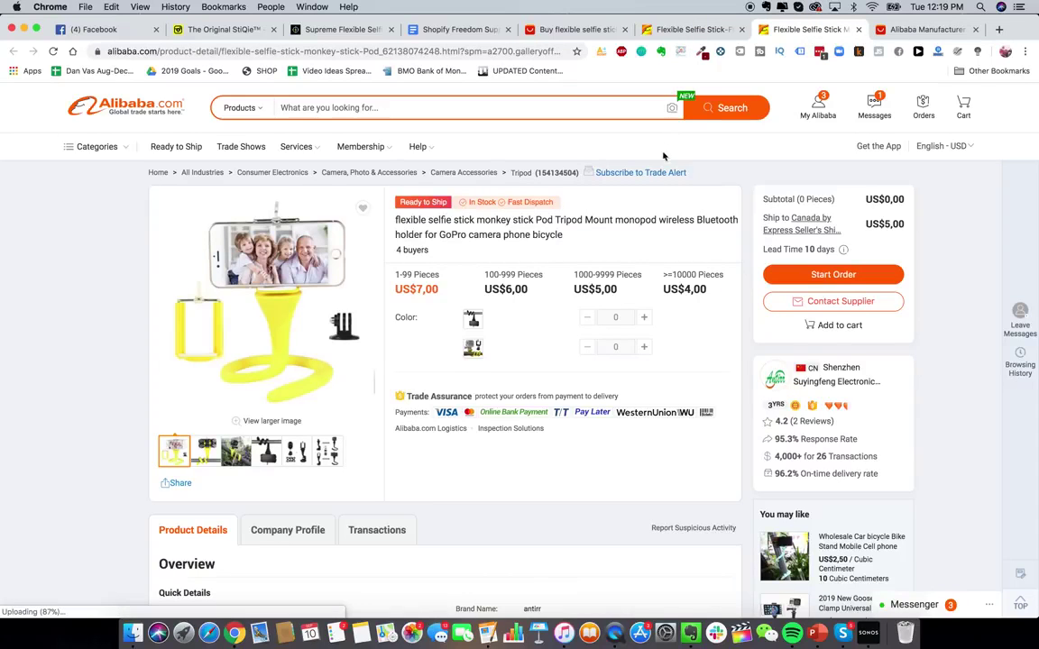
pyautogui.scroll(-1, 620, 257)
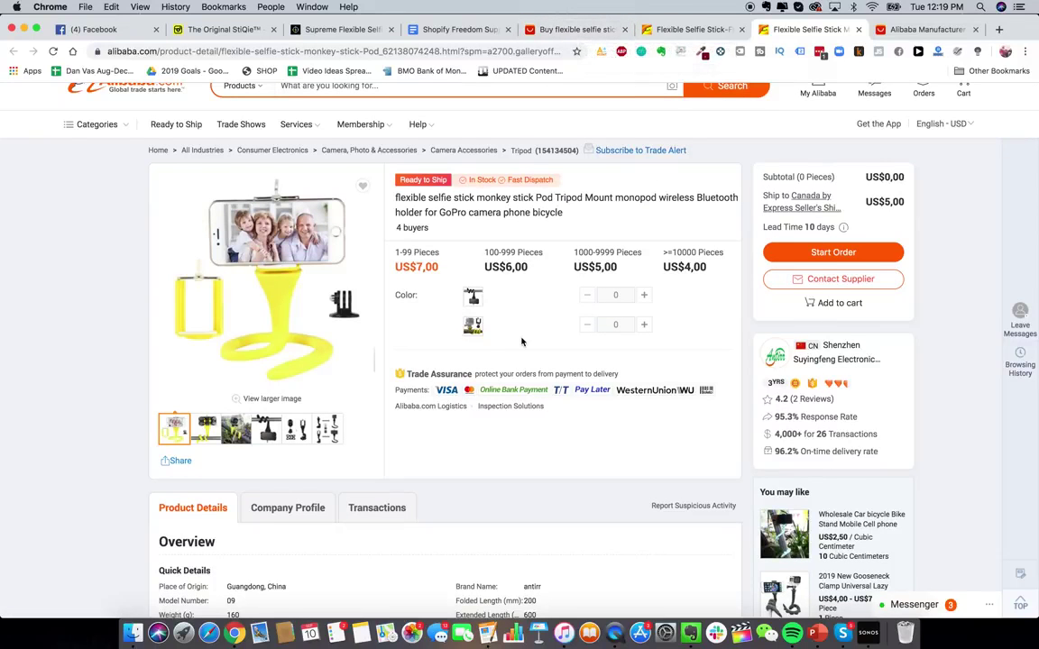
pyautogui.scroll(1, 487, 317)
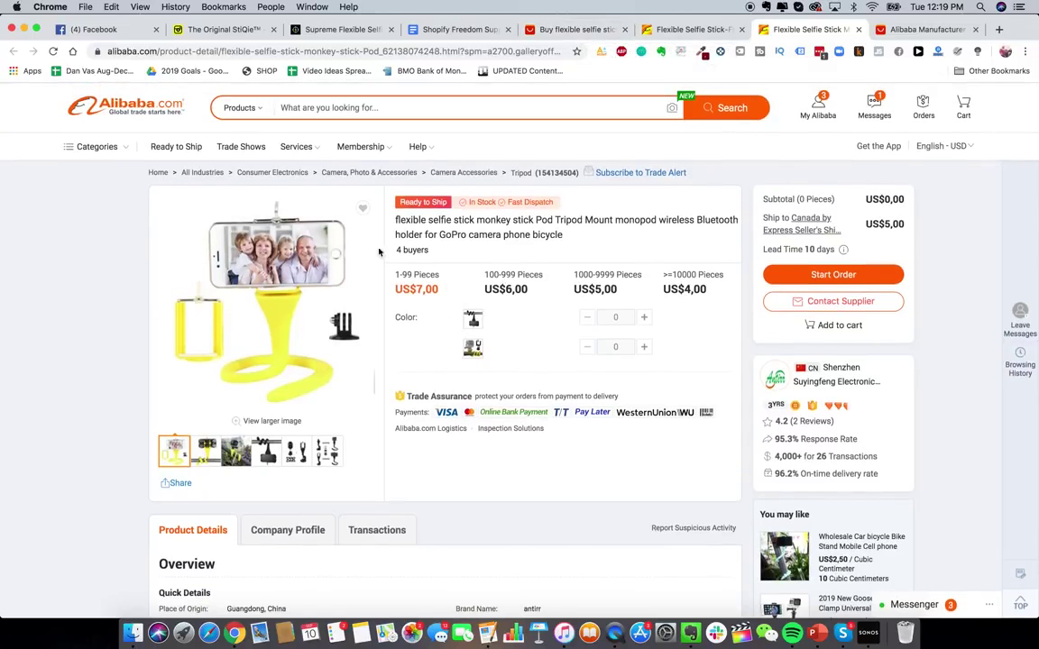
pyautogui.click(677, 31)
pyautogui.click(568, 29)
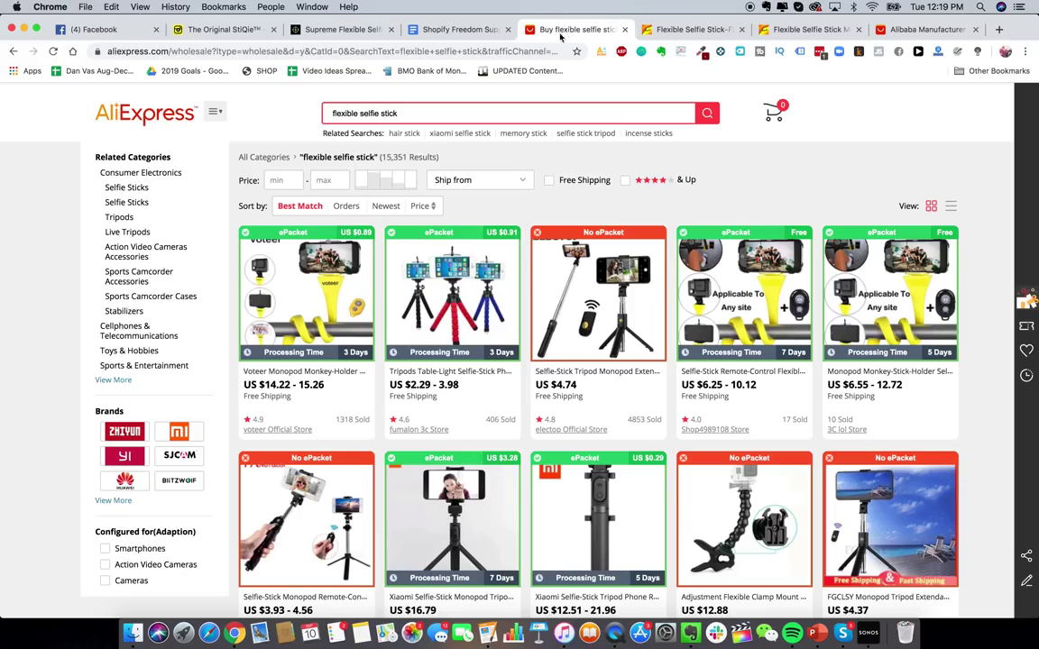
pyautogui.click(810, 31)
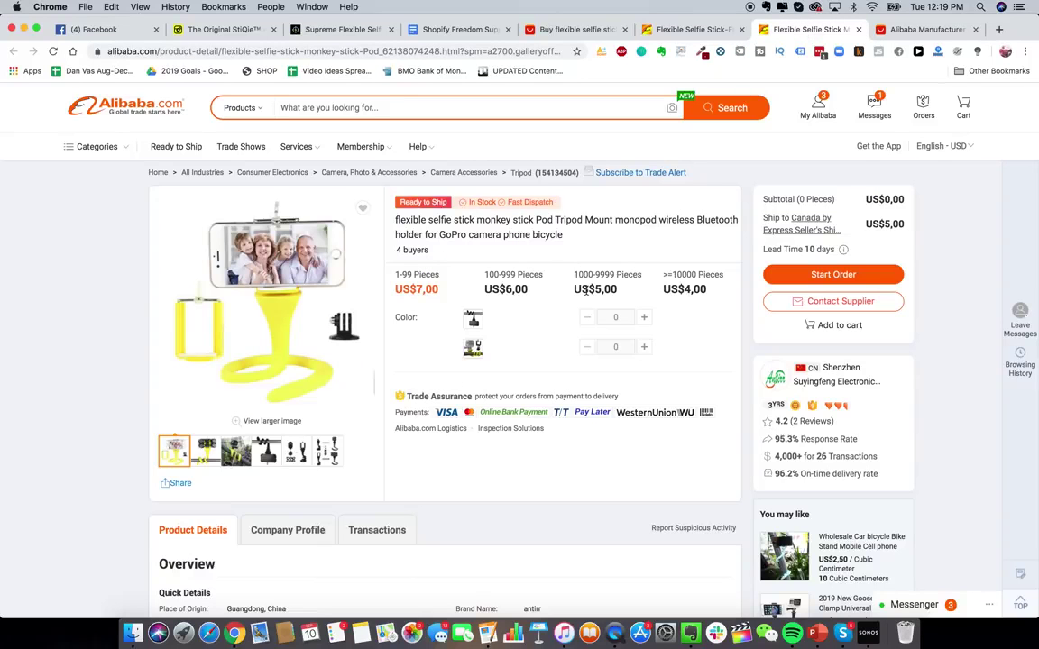
pyautogui.scroll(-2, 584, 290)
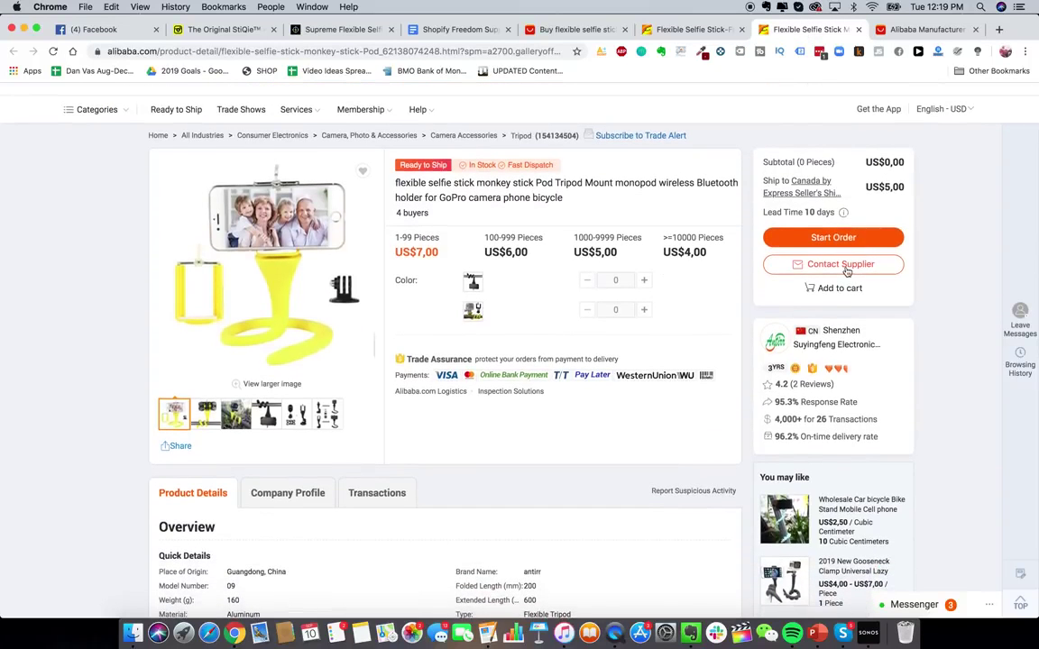
# - Open the supplier inquiry form, set the quantity to 1000 pieces, and start the message
pyautogui.click(841, 267)
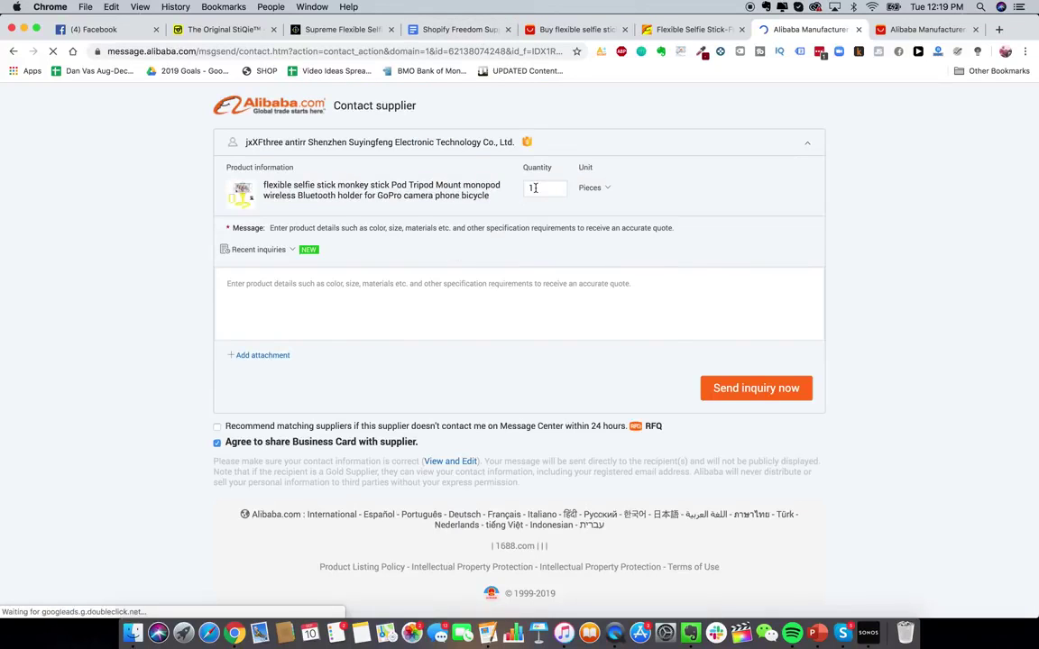
pyautogui.doubleClick(537, 188)
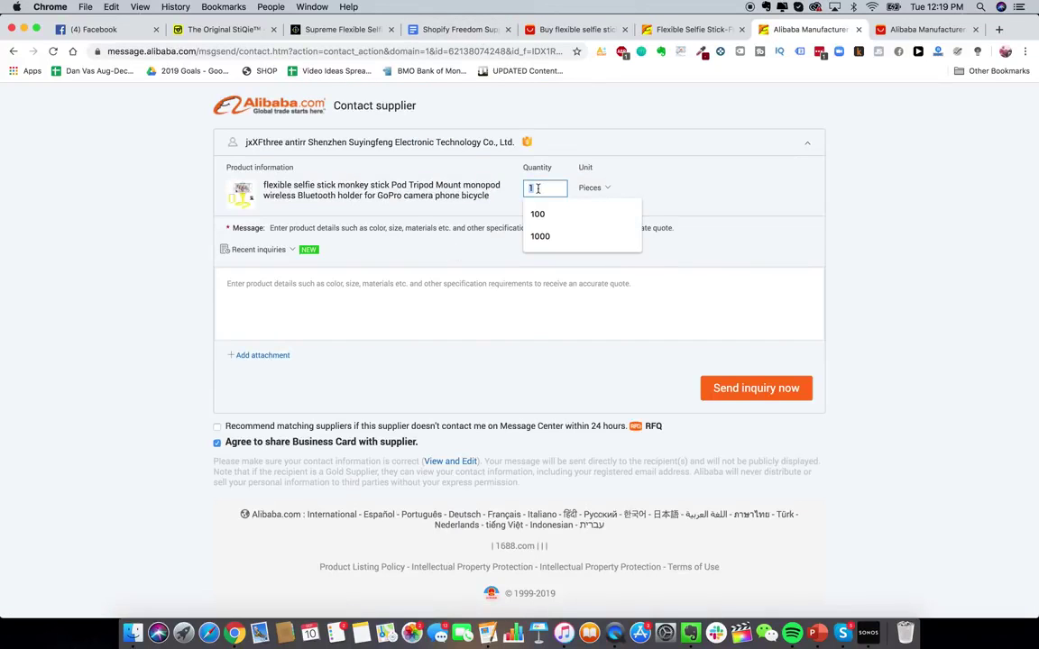
pyautogui.write('1000')
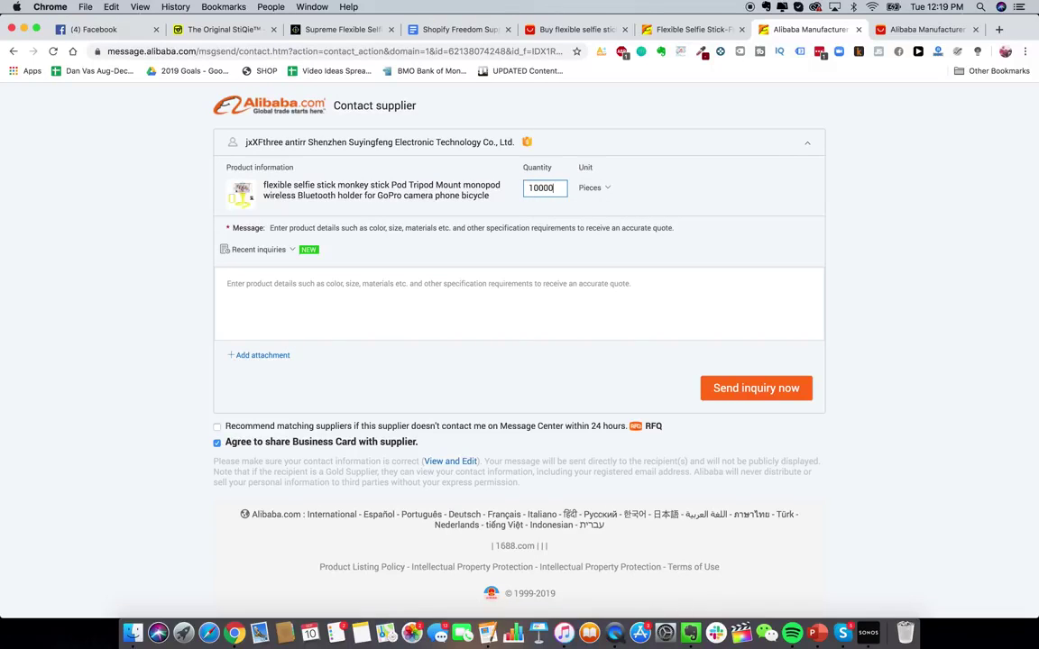
pyautogui.click(526, 310)
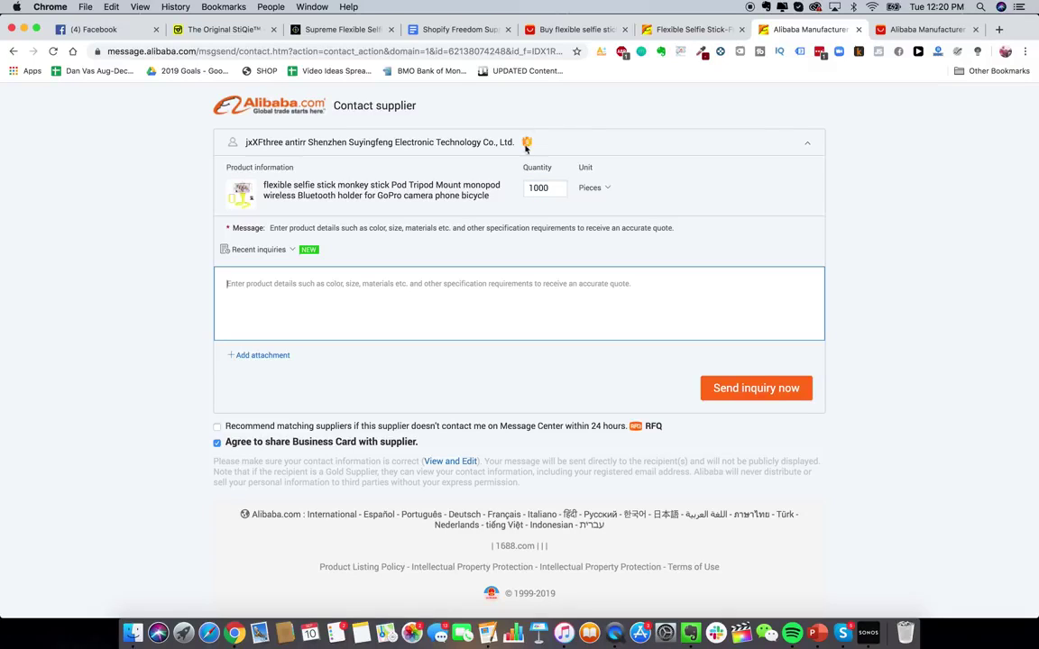
# - Paste the Google Doc supplier template into the Alibaba inquiry Message, then return to the selfie stick results
pyautogui.click(464, 31)
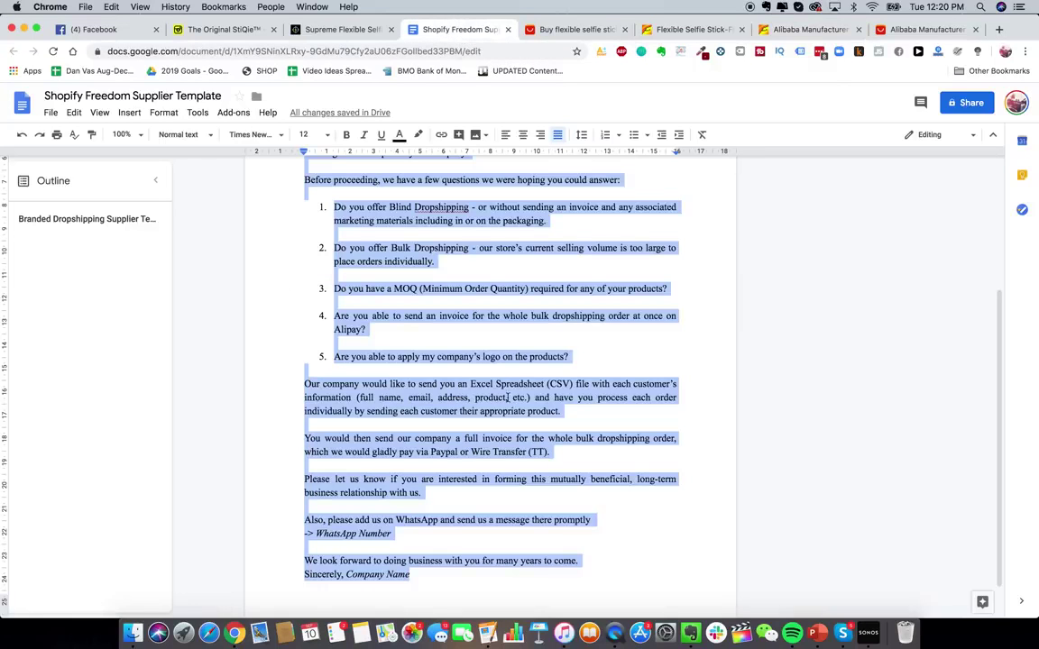
pyautogui.click(816, 30)
pyautogui.hotkey('ctrl', 'v')
pyautogui.scroll(5, 505, 297)
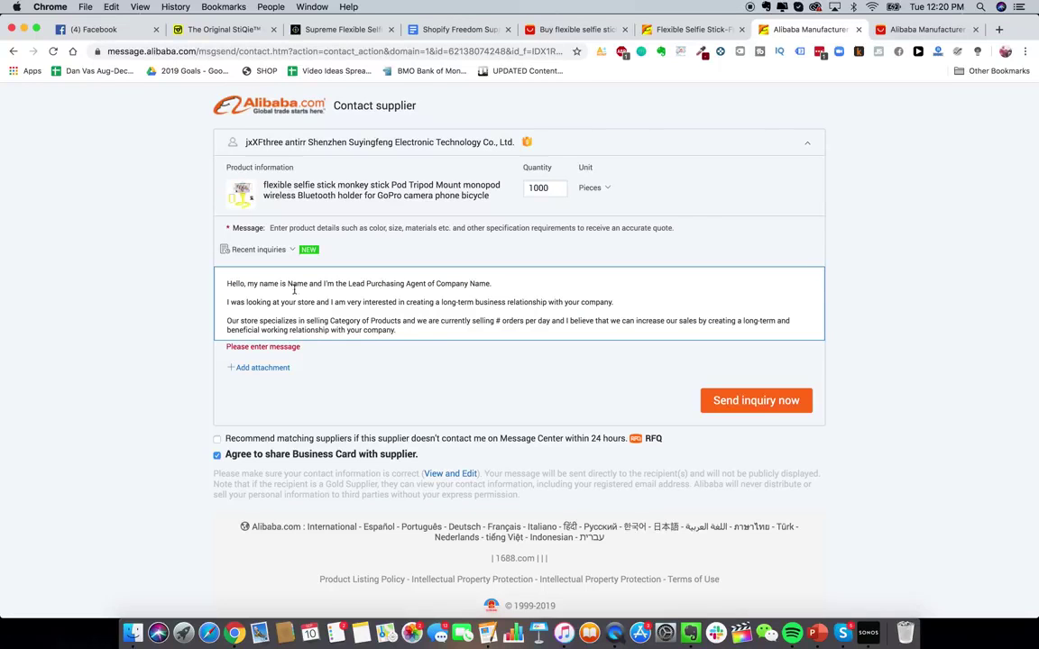
pyautogui.scroll(-3, 456, 284)
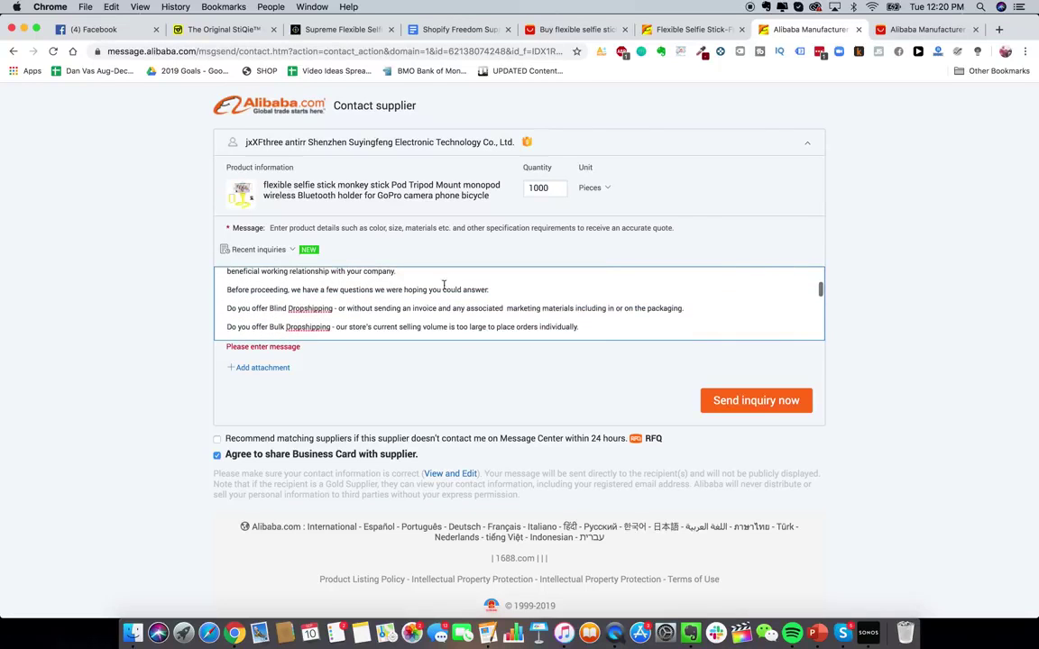
pyautogui.scroll(-3, 390, 294)
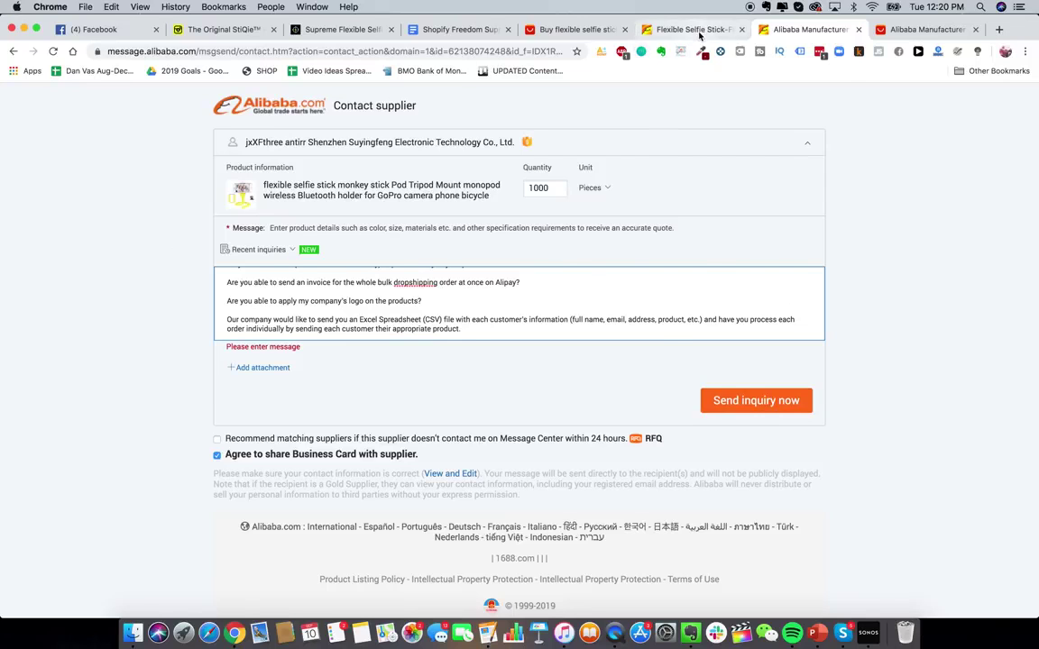
pyautogui.click(638, 29)
pyautogui.scroll(5, 584, 267)
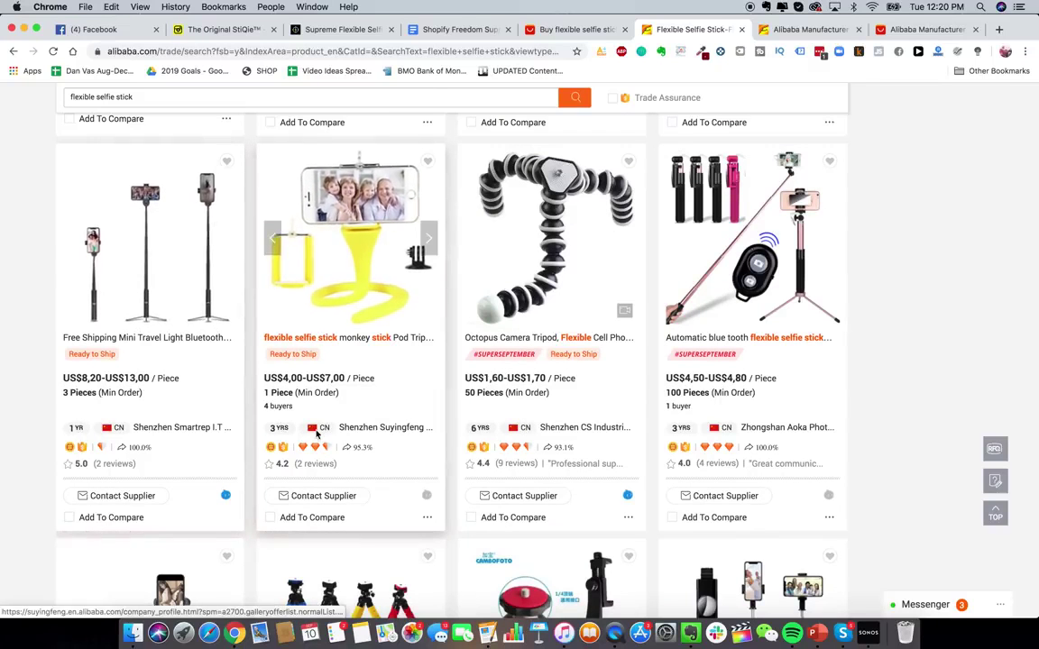
# - Open the monkey-stick supplier's company profile and scroll through its sections
pyautogui.click(391, 431)
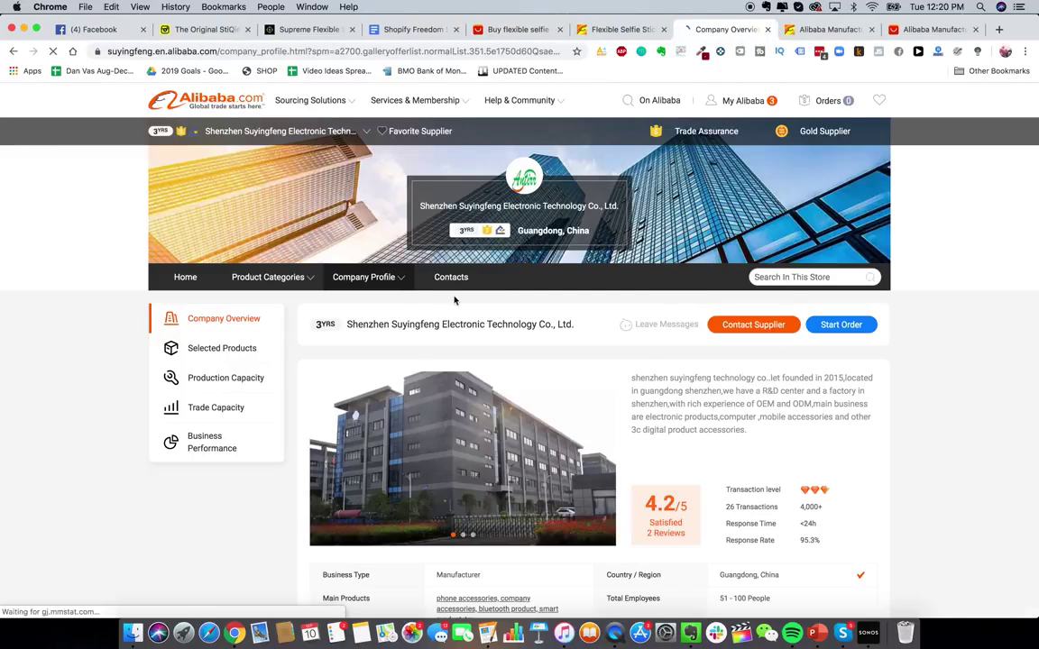
pyautogui.scroll(-5, 623, 289)
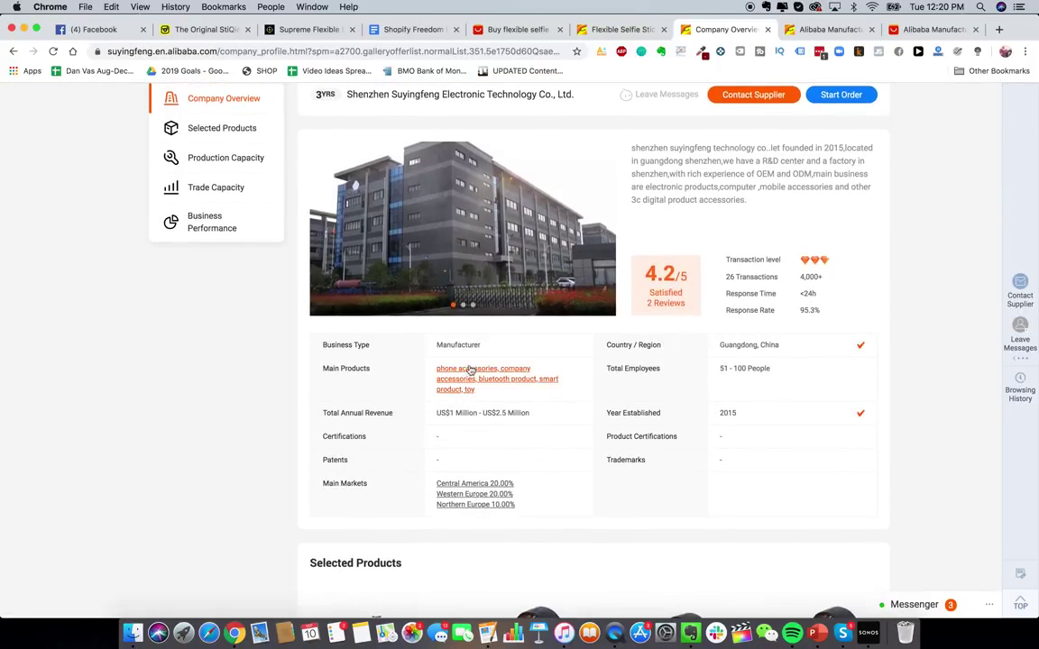
pyautogui.scroll(-1, 649, 361)
pyautogui.scroll(-6, 649, 360)
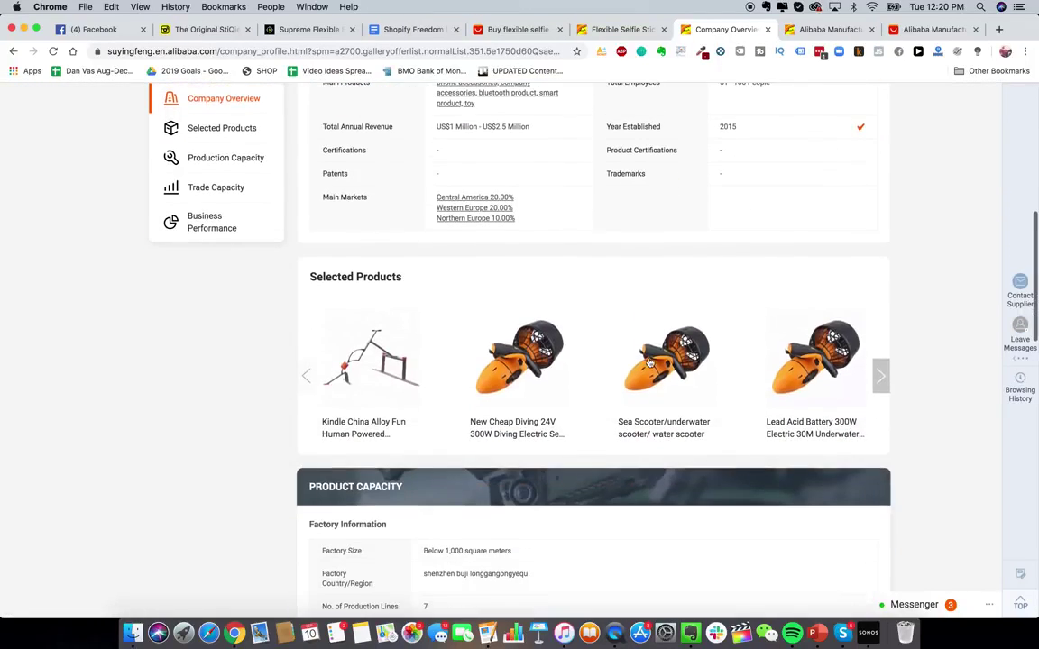
pyautogui.scroll(4, 539, 200)
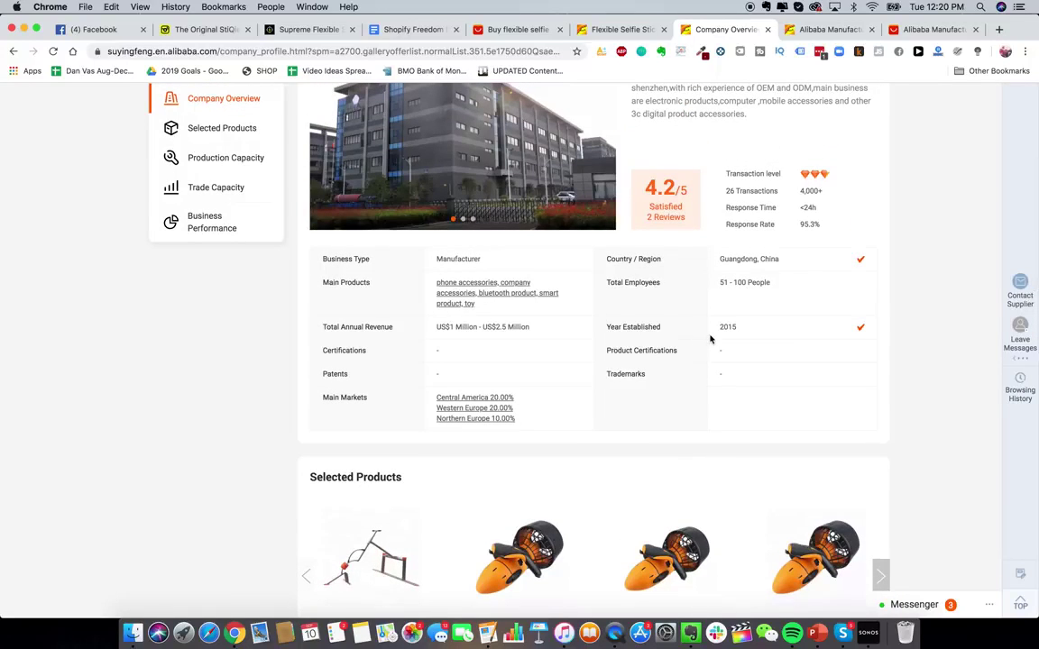
pyautogui.scroll(5, 709, 339)
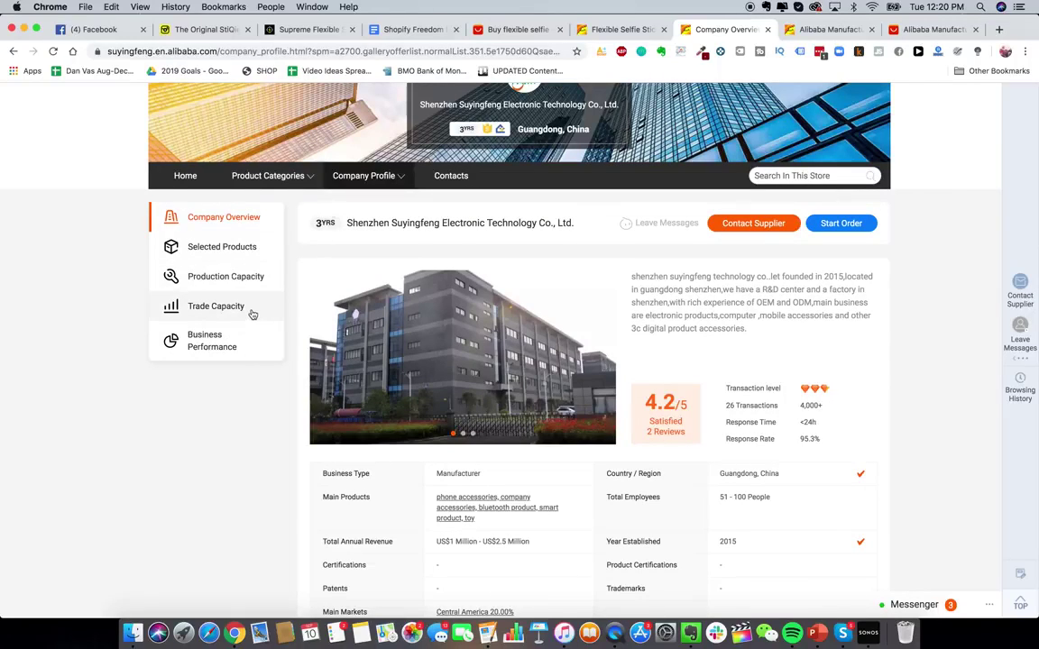
pyautogui.scroll(-3, 252, 314)
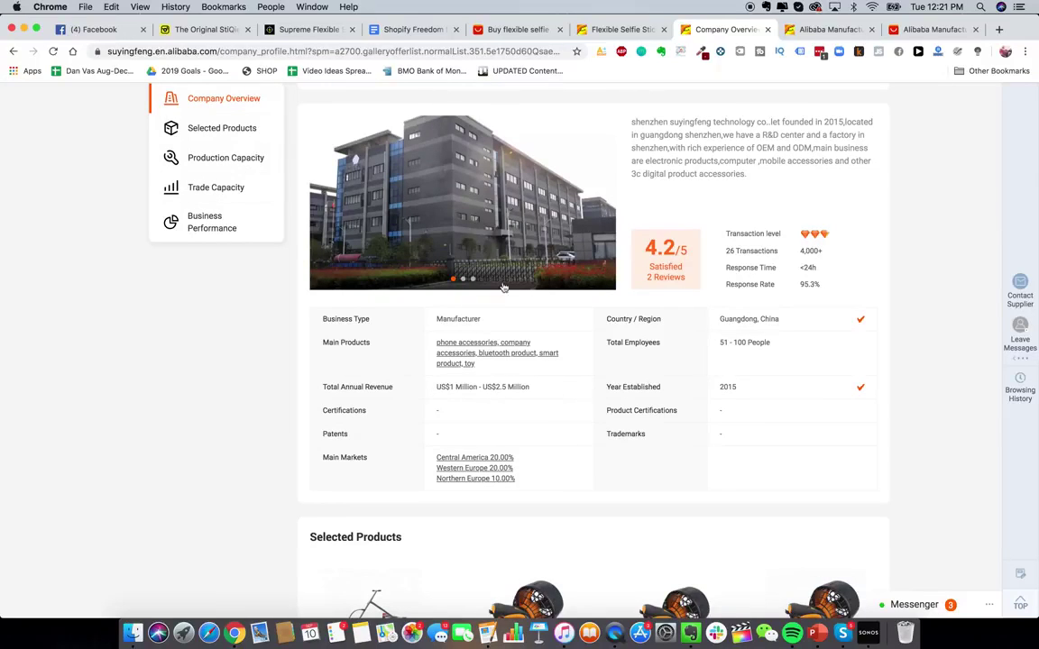
pyautogui.scroll(1, 493, 242)
# - Cycle through the factory-floor, product collage and building photos, then review the business details
pyautogui.click(465, 299)
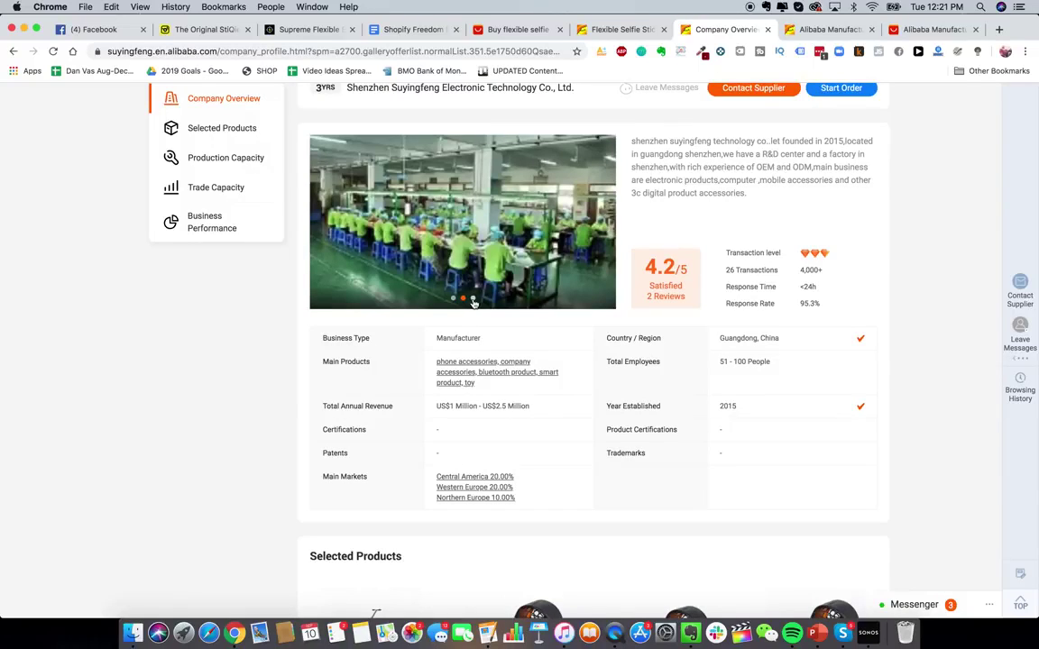
pyautogui.click(473, 299)
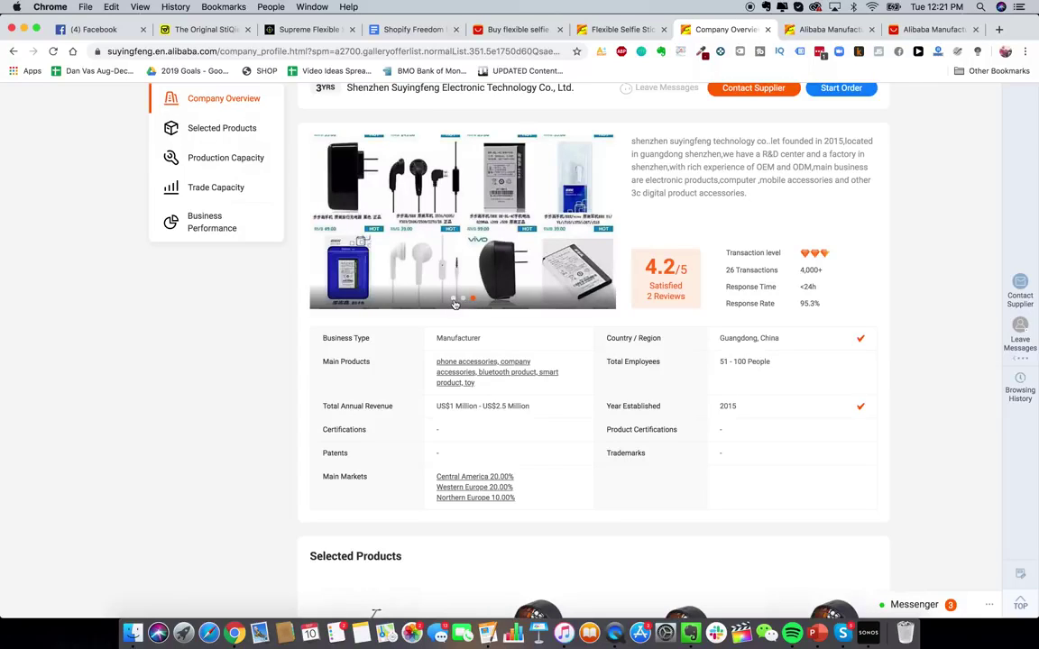
pyautogui.click(453, 301)
pyautogui.scroll(1, 528, 378)
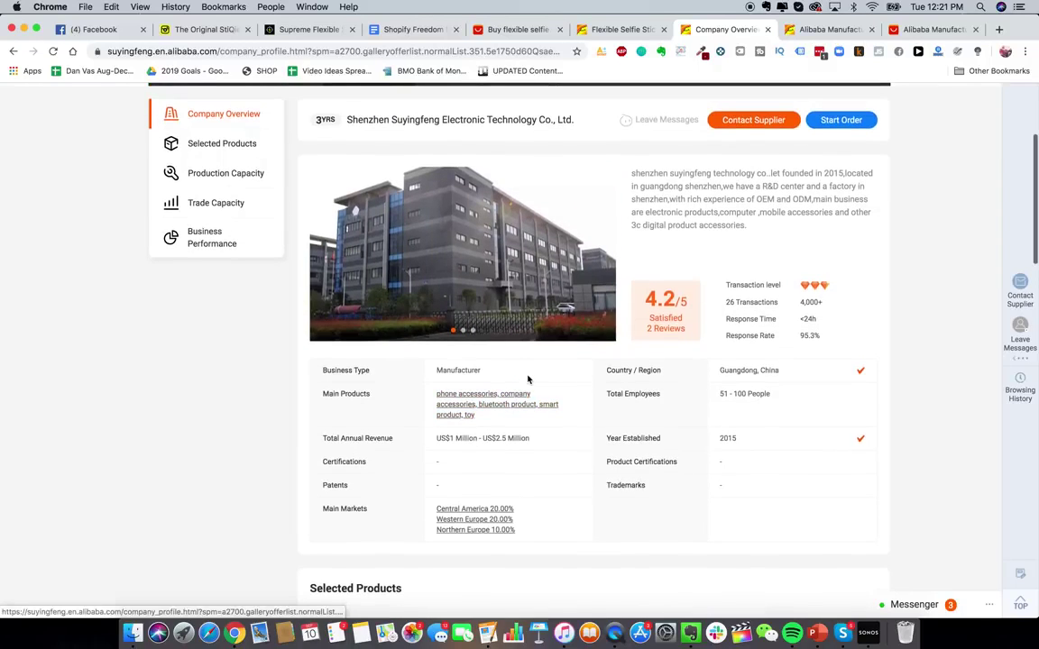
pyautogui.scroll(-15, 539, 431)
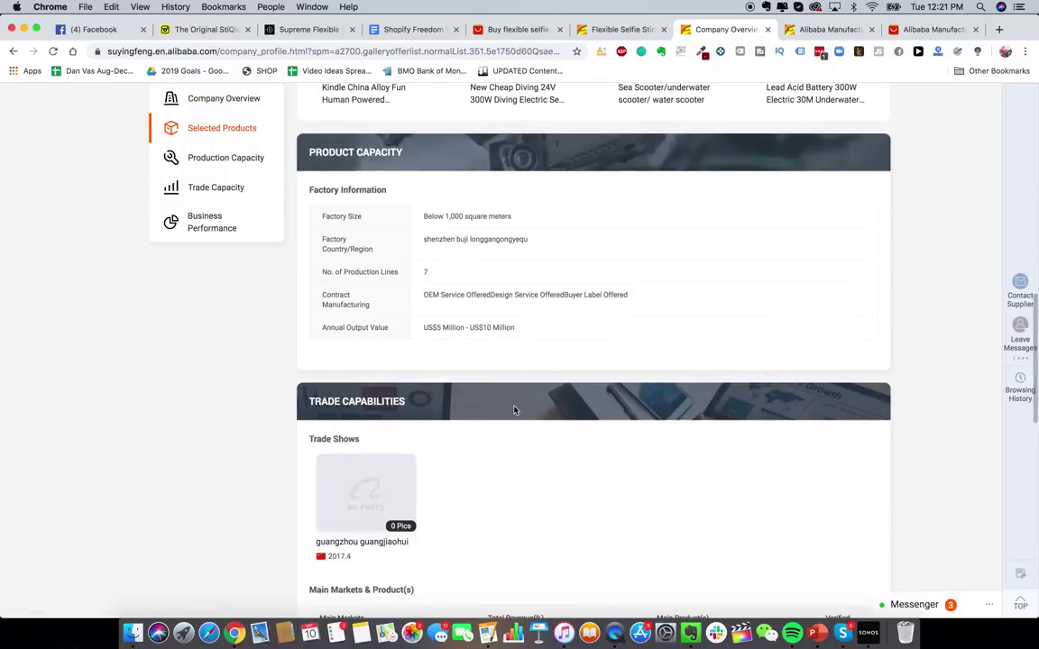
pyautogui.scroll(15, 511, 324)
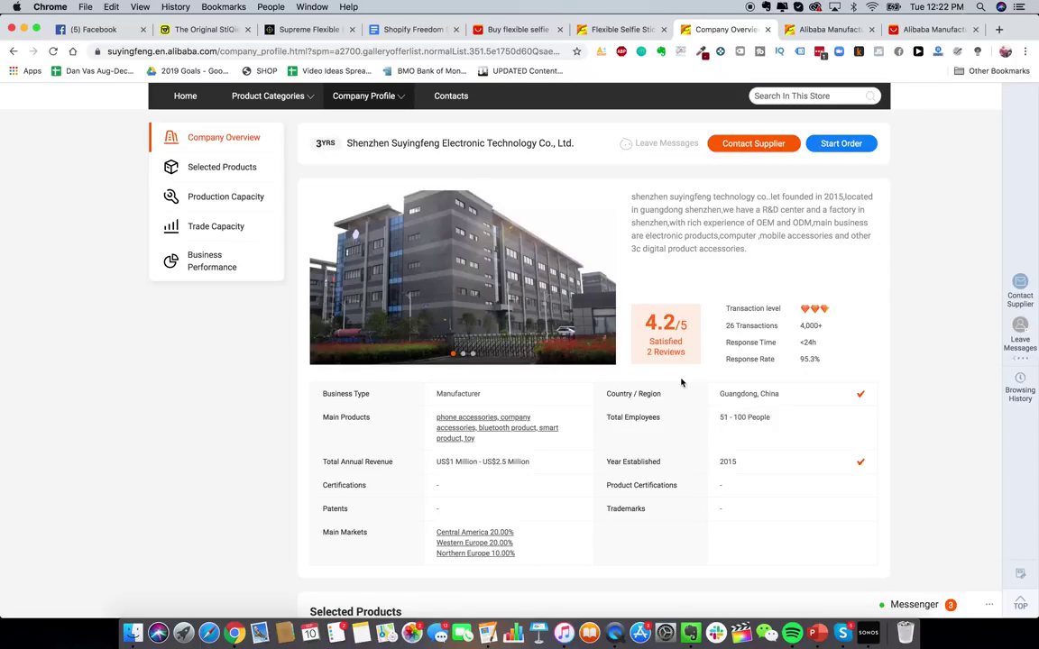
pyautogui.scroll(2, 557, 269)
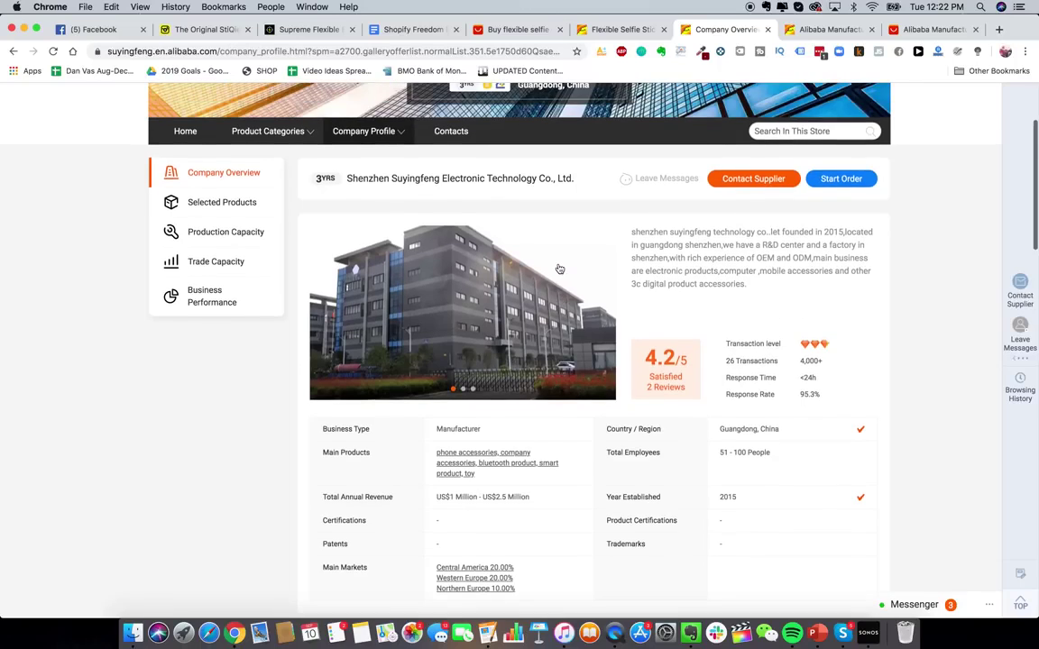
pyautogui.scroll(-2, 559, 268)
pyautogui.scroll(1, 561, 290)
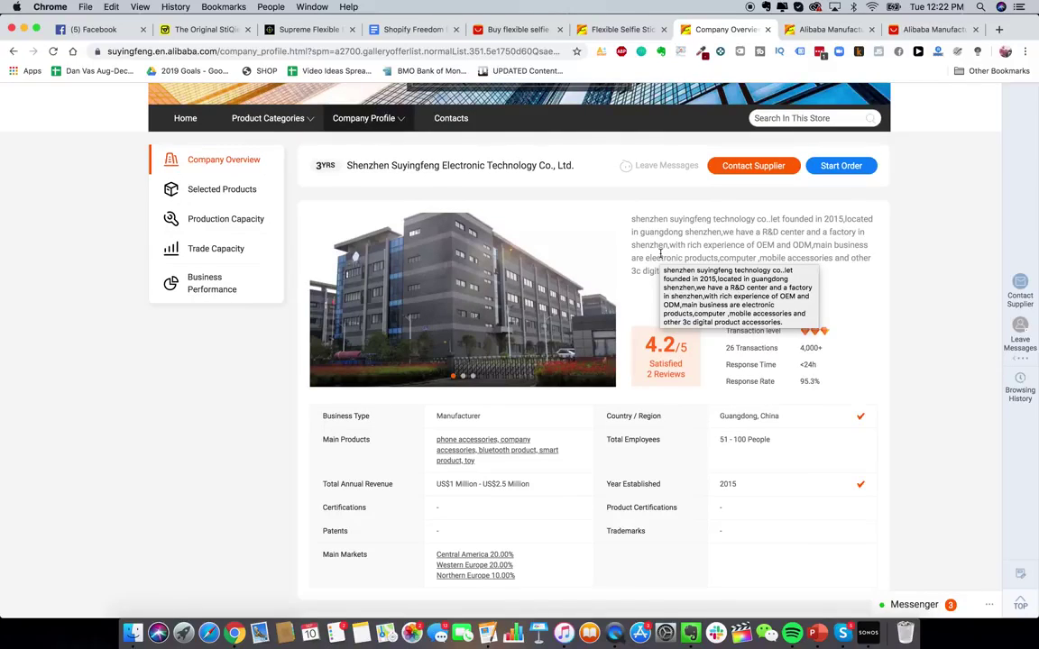
pyautogui.scroll(1, 676, 270)
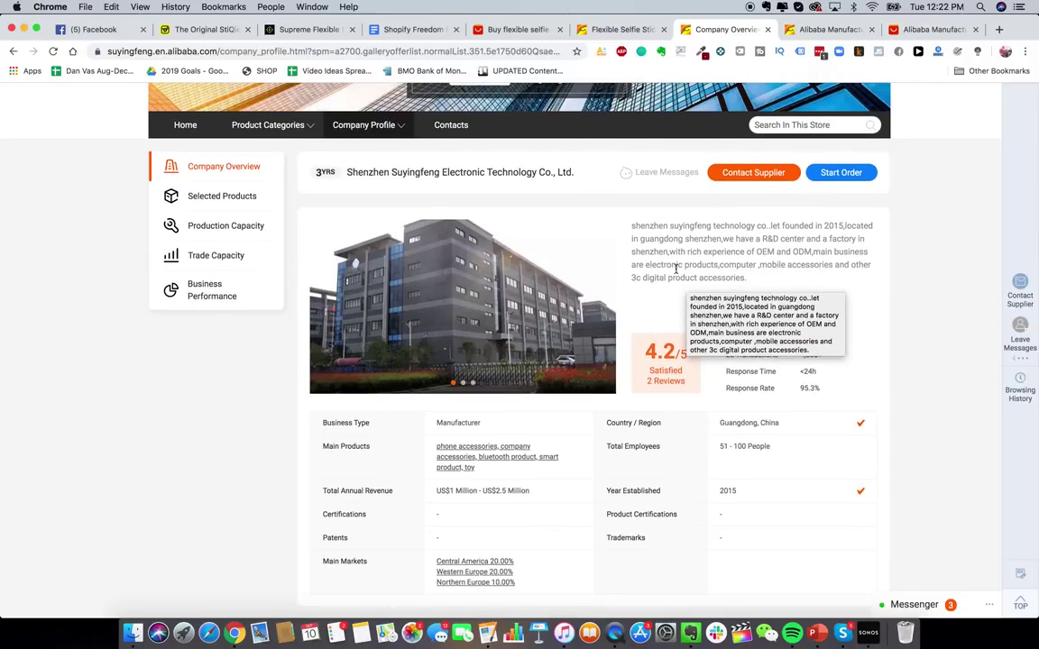
pyautogui.scroll(1, 675, 269)
pyautogui.scroll(-3, 670, 314)
pyautogui.scroll(1, 669, 319)
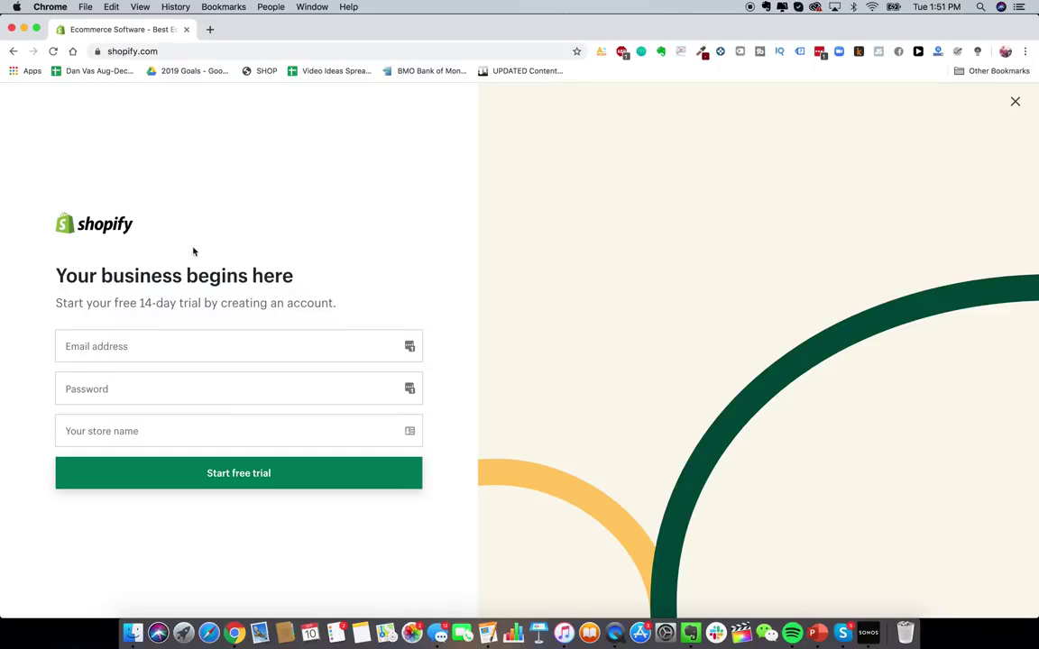
# - Load gmail.com in a new tab and start creating a personal Google account
pyautogui.click(210, 29)
pyautogui.write('gmail.com')
pyautogui.press('Return')
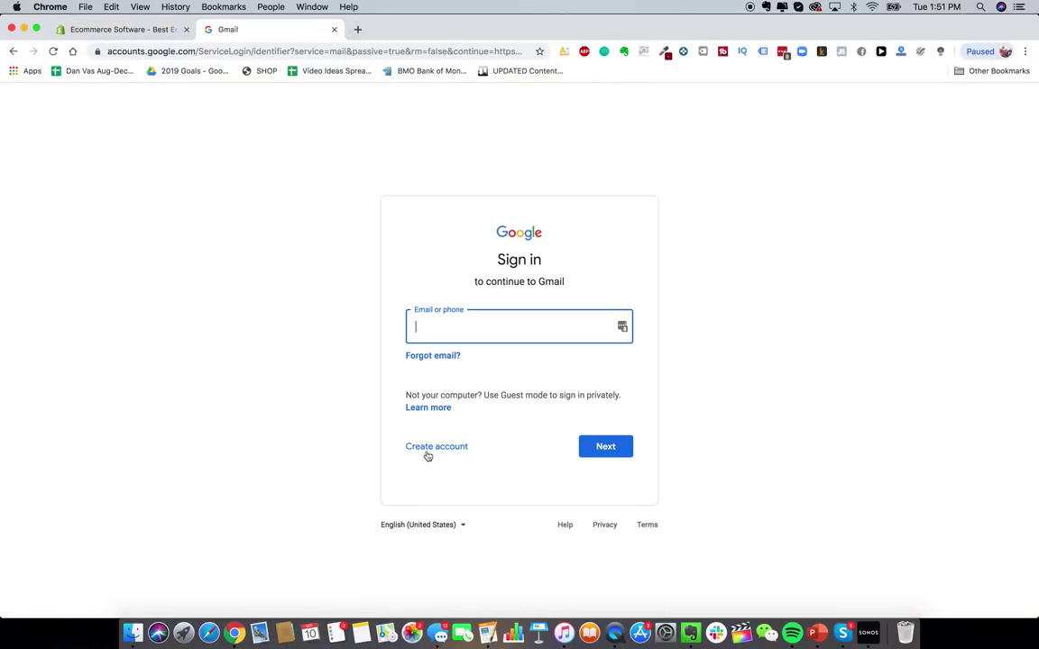
pyautogui.click(438, 449)
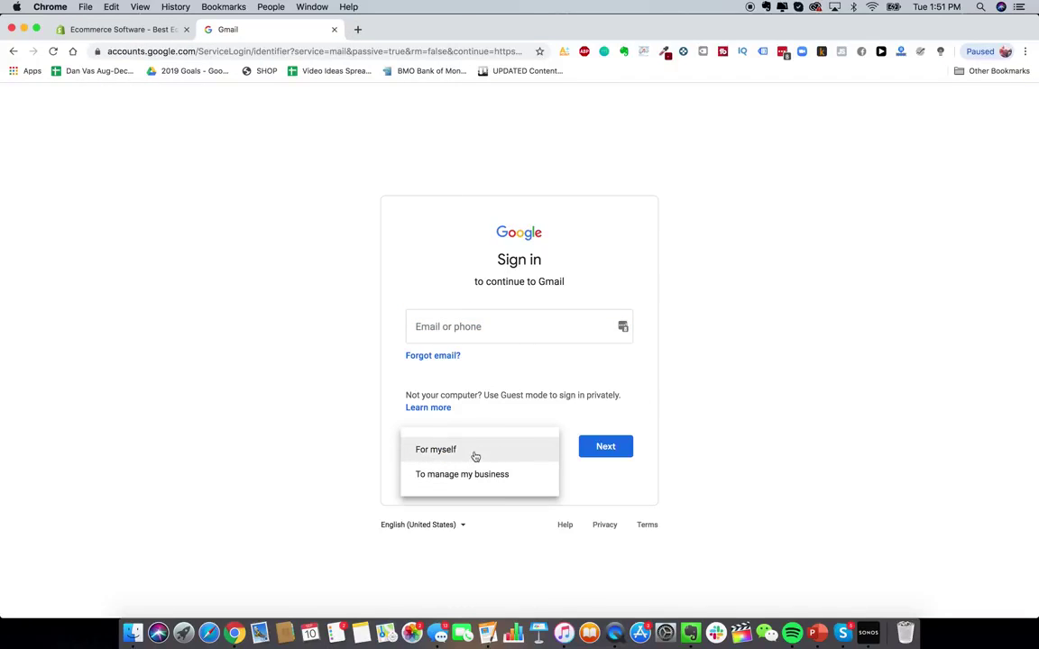
pyautogui.click(475, 456)
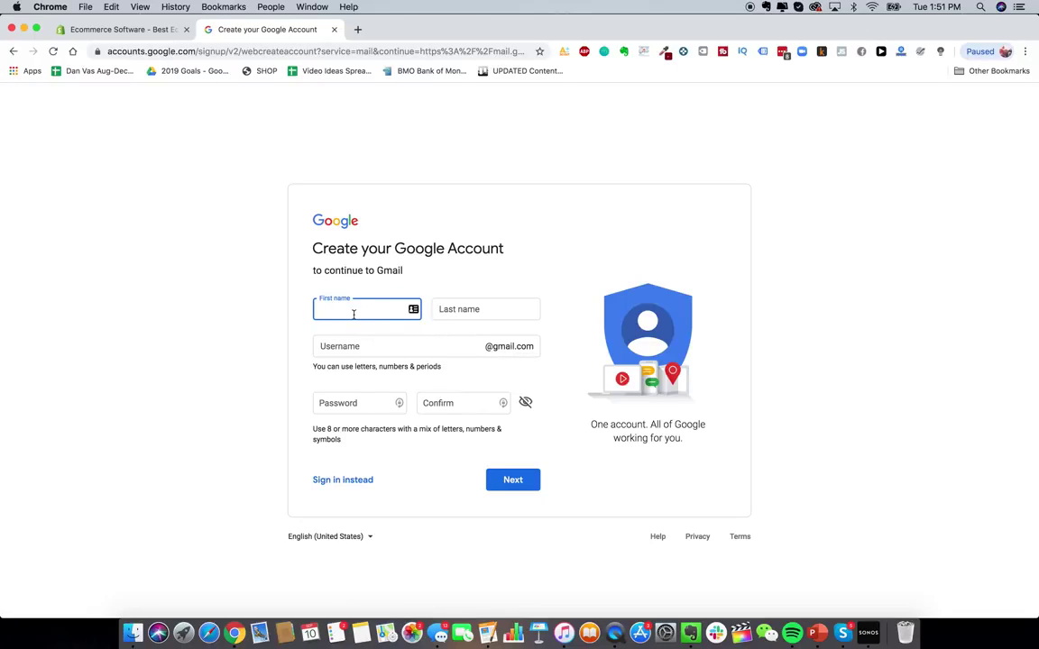
pyautogui.write('Glowy')
pyautogui.press('Tab')
pyautogui.write('Skin')
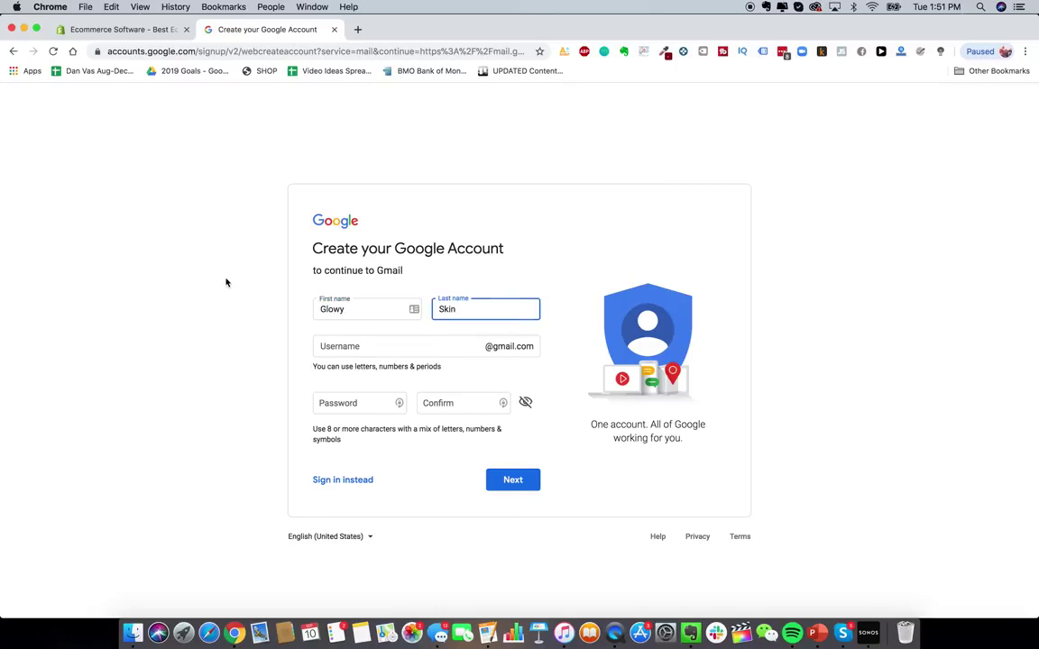
pyautogui.click(241, 180)
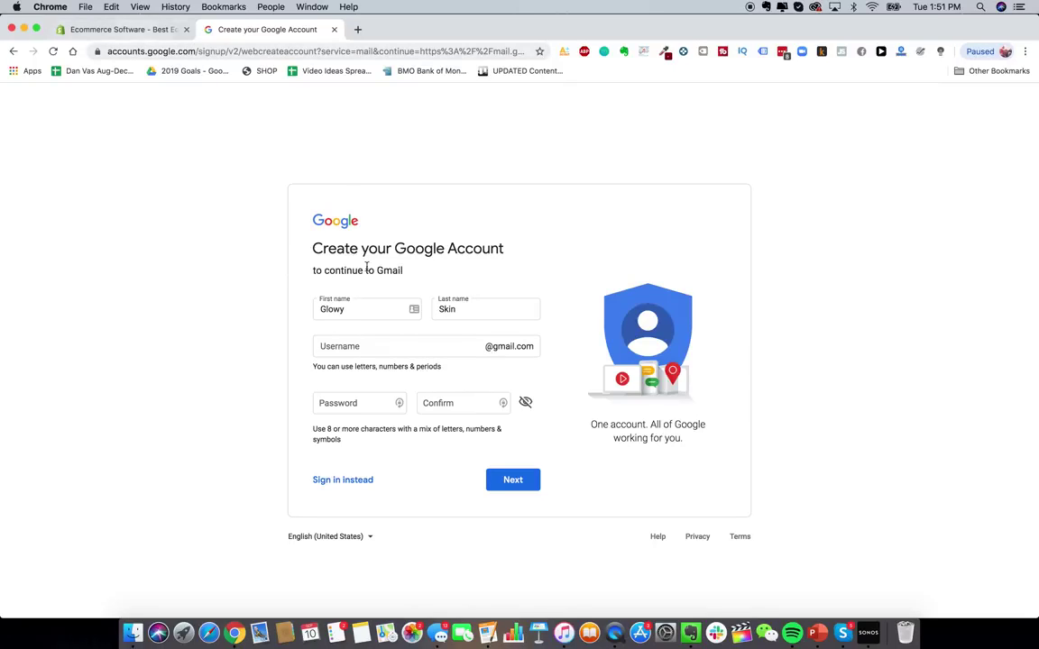
pyautogui.click(386, 348)
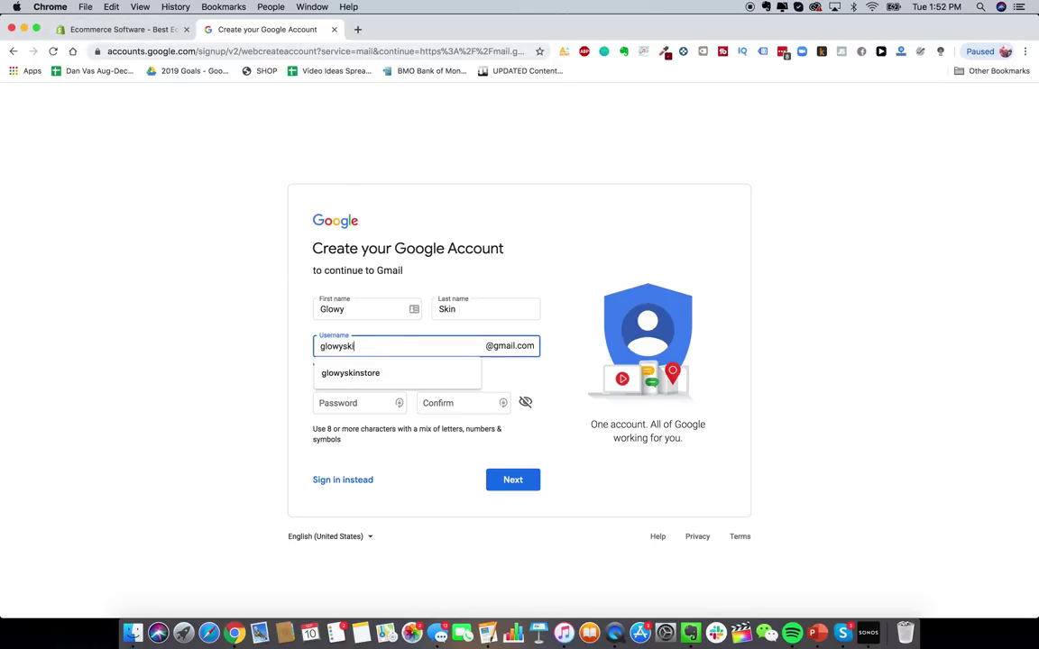
pyautogui.click(395, 375)
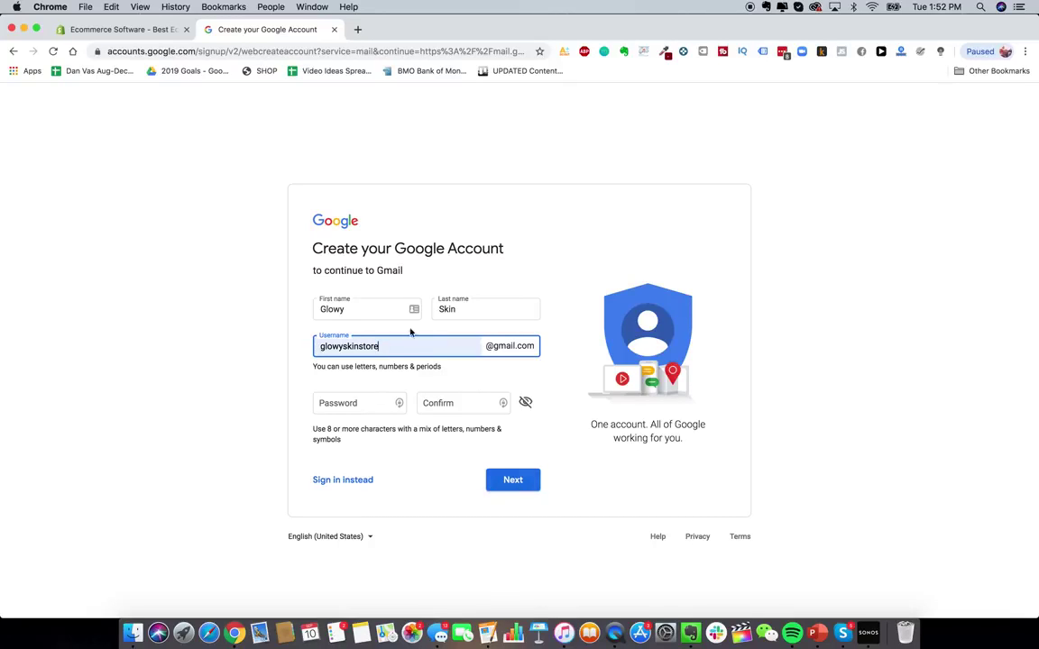
pyautogui.click(147, 33)
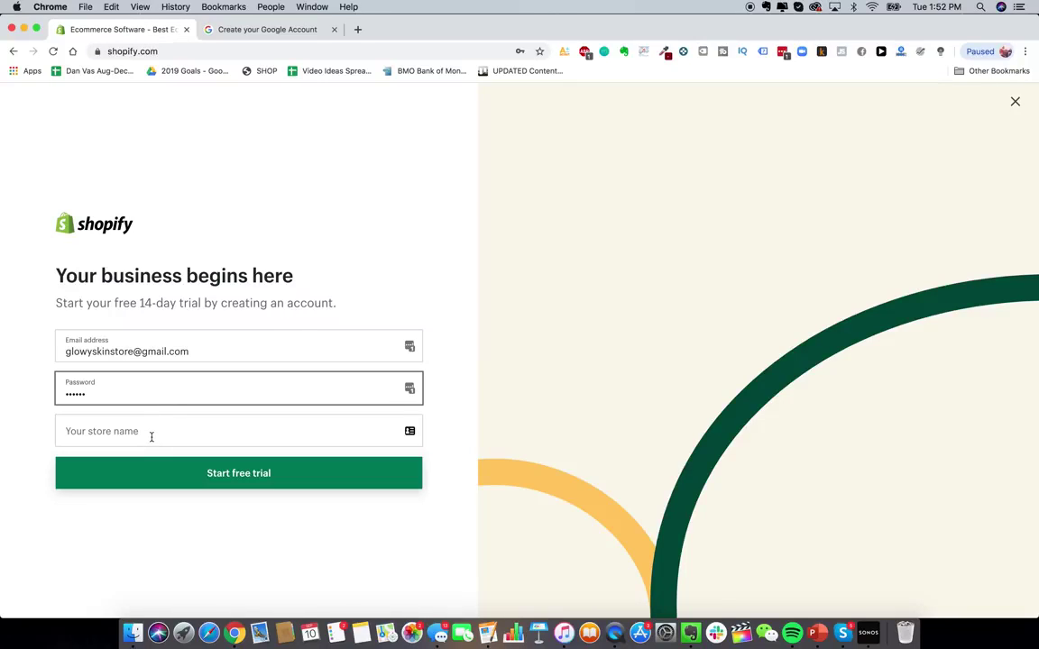
# - Type 'Glowy Skin Co' into the store name field and adjust the text
pyautogui.click(144, 430)
pyautogui.write('Glowy Skin')
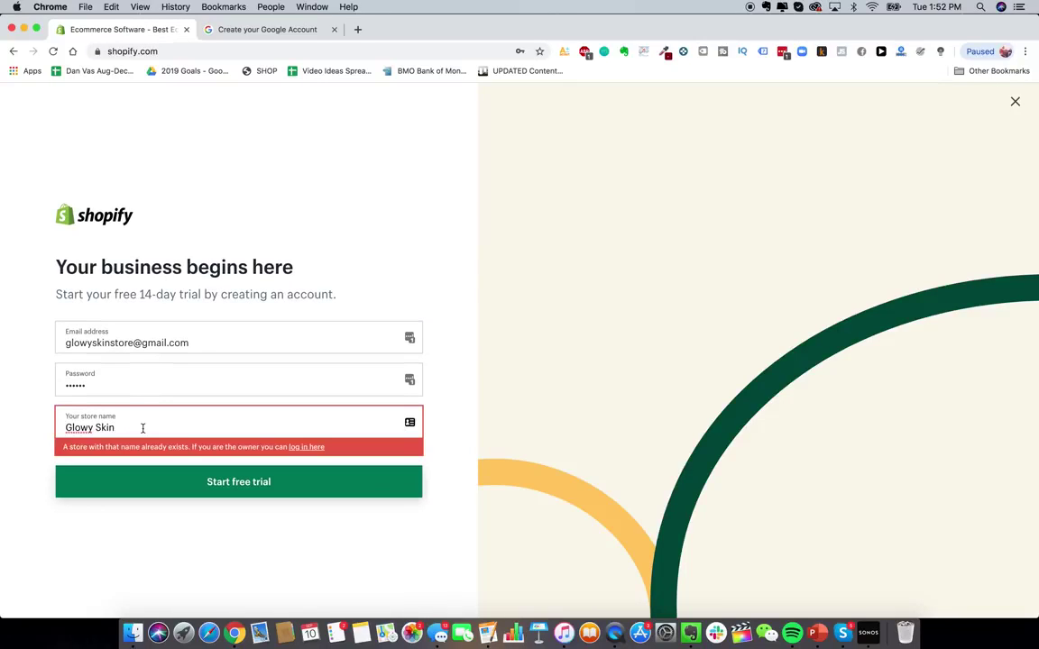
pyautogui.write(' Co')
pyautogui.moveTo(117, 427); pyautogui.dragTo(141, 427)
pyautogui.click(105, 428)
pyautogui.click(130, 427)
# - Search the web for 'google domains' in a new tab and open the Google Domains site
pyautogui.click(358, 30)
pyautogui.write('google domains')
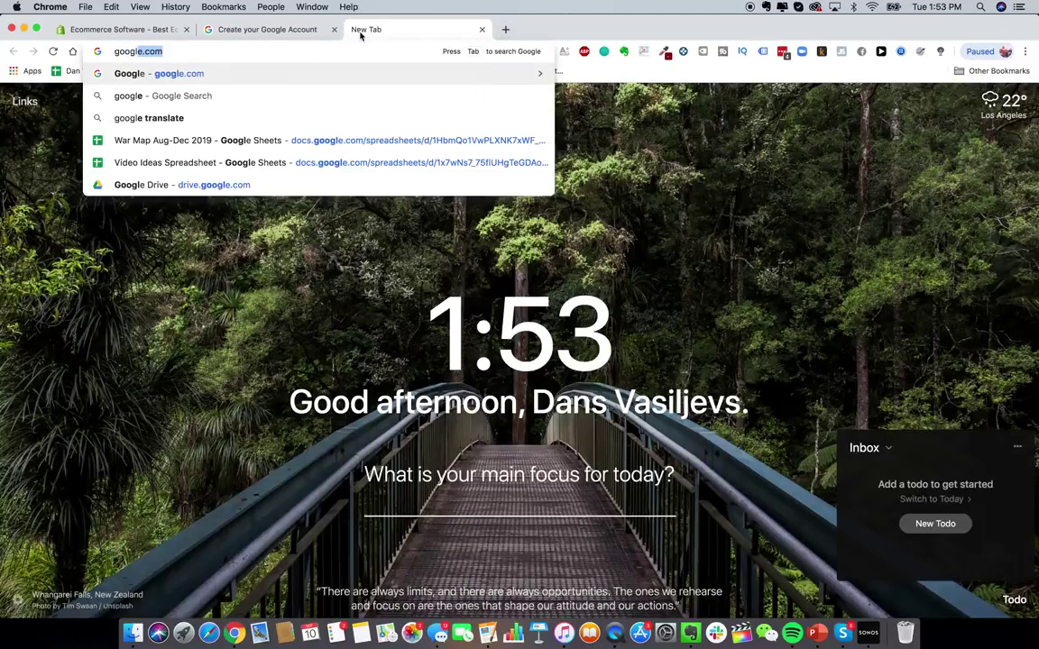
pyautogui.press('Return')
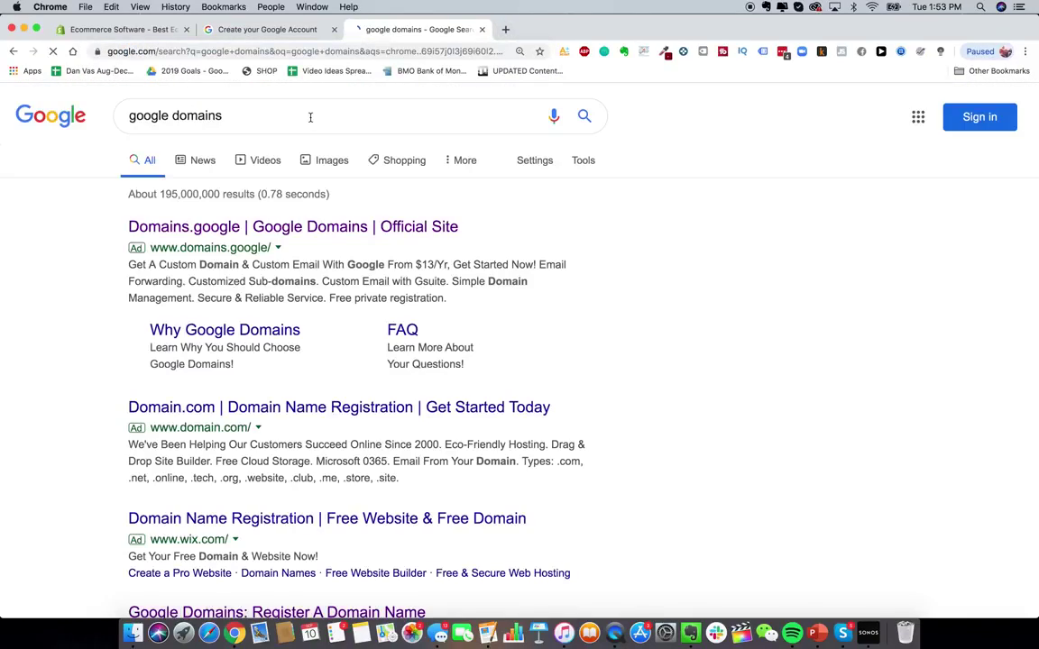
pyautogui.scroll(-1, 279, 293)
pyautogui.scroll(1, 280, 293)
pyautogui.scroll(-3, 304, 355)
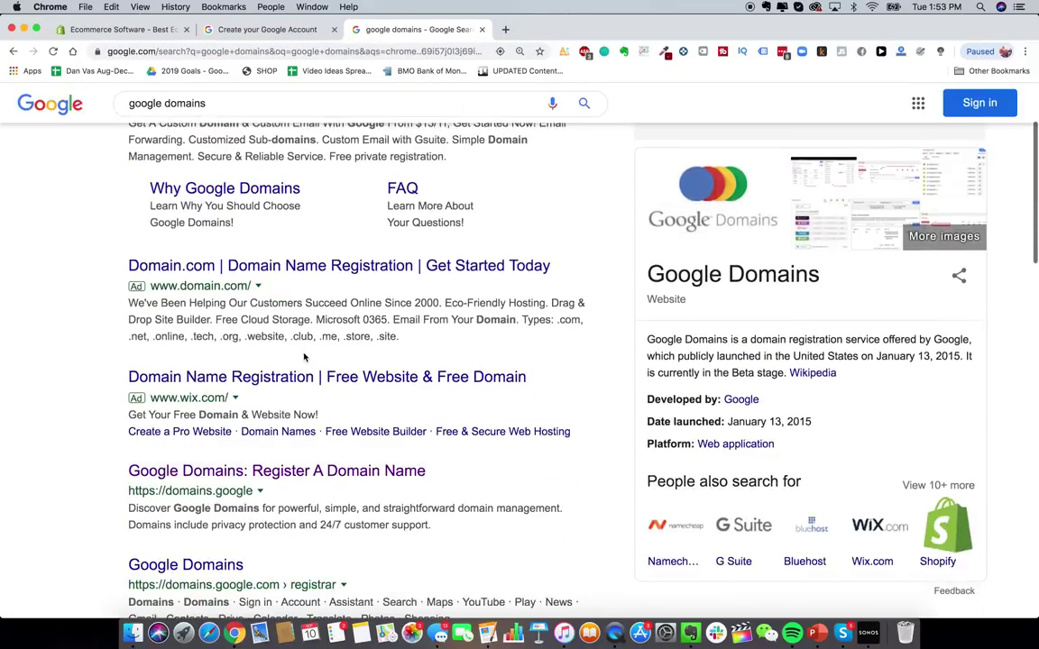
pyautogui.scroll(3, 261, 225)
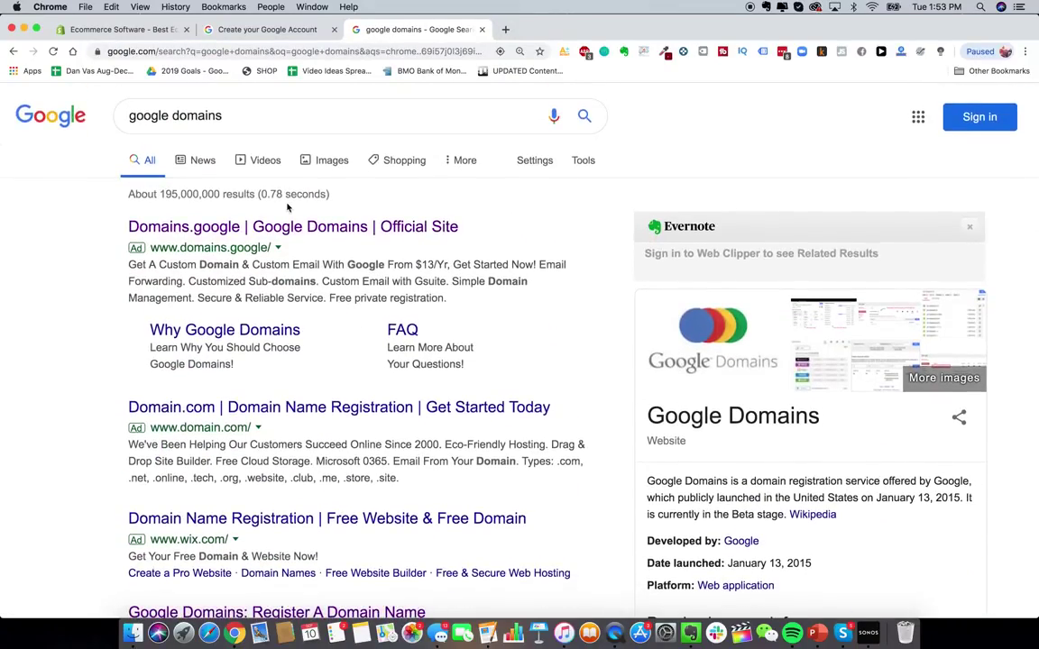
pyautogui.scroll(-3, 307, 297)
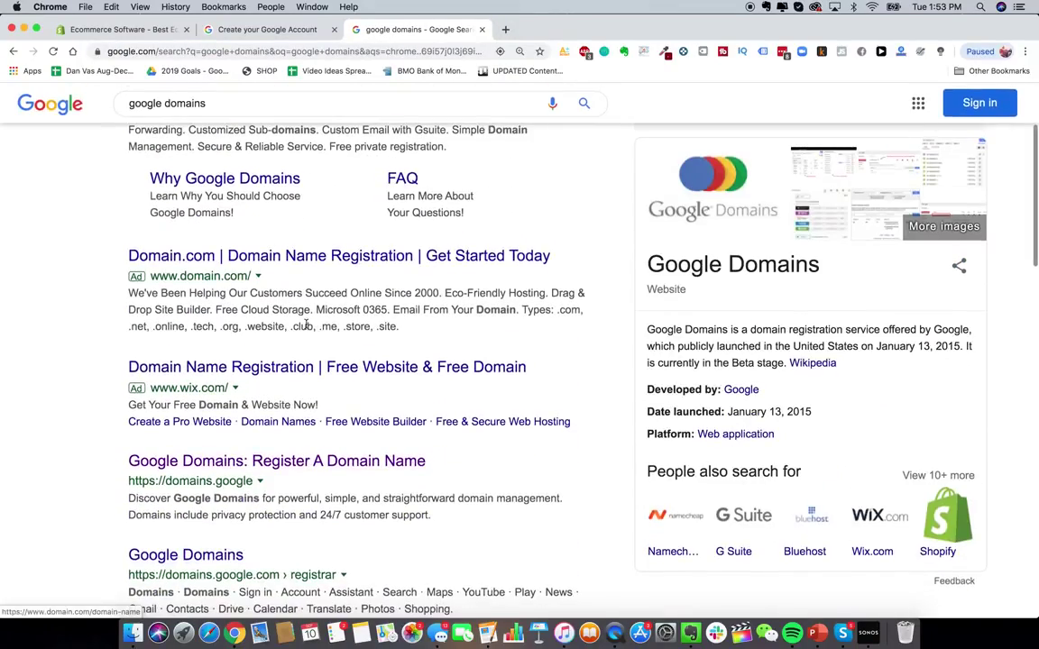
pyautogui.scroll(-1, 329, 390)
pyautogui.click(327, 398)
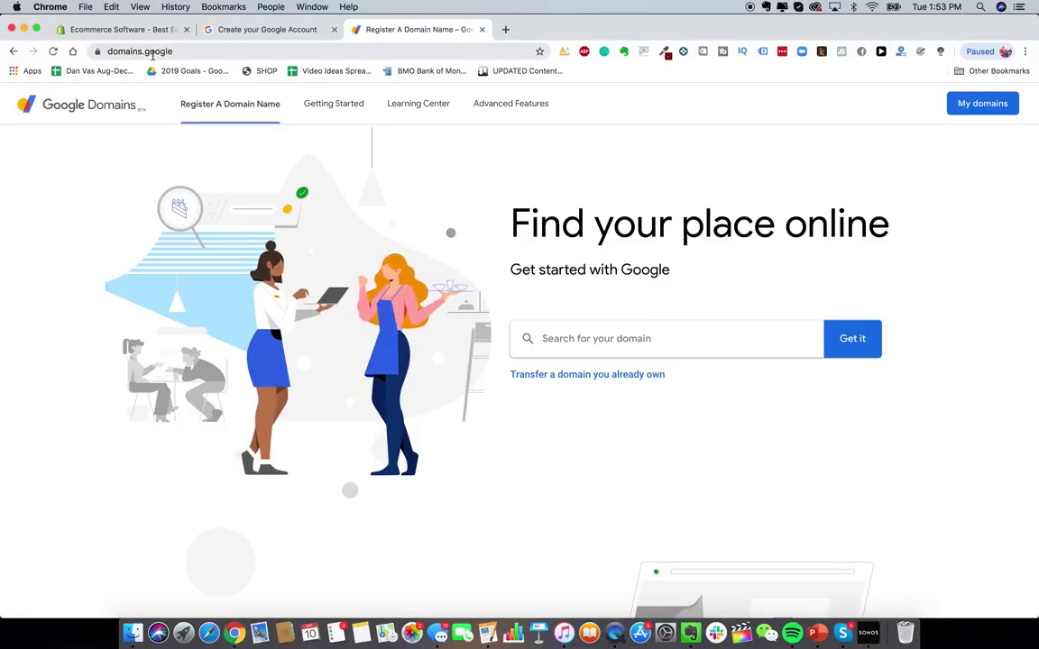
# - Search for glowyskin domains, try editing the search term, then return to the Shopify signup
pyautogui.click(657, 341)
pyautogui.write('glowyskin')
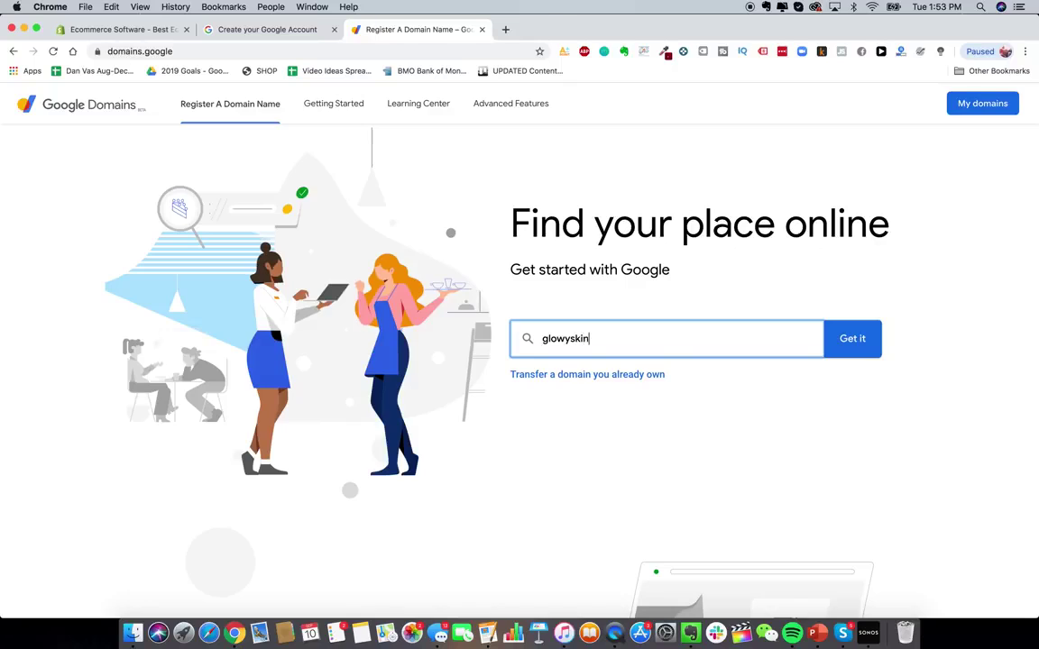
pyautogui.press('Return')
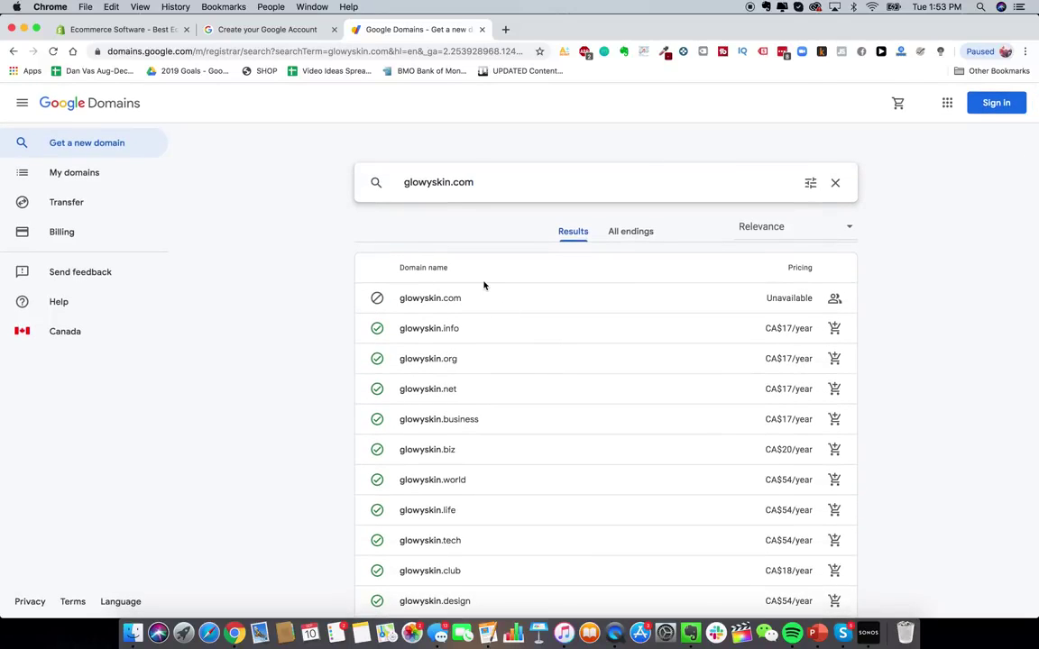
pyautogui.click(450, 182)
pyautogui.write('store')
pyautogui.press('BackSpace')
pyautogui.press('BackSpace')
pyautogui.press('BackSpace')
pyautogui.press('BackSpace')
pyautogui.press('BackSpace')
pyautogui.click(472, 182)
pyautogui.press('BackSpace')
pyautogui.press('BackSpace')
pyautogui.press('BackSpace')
pyautogui.write('c')
pyautogui.click(118, 29)
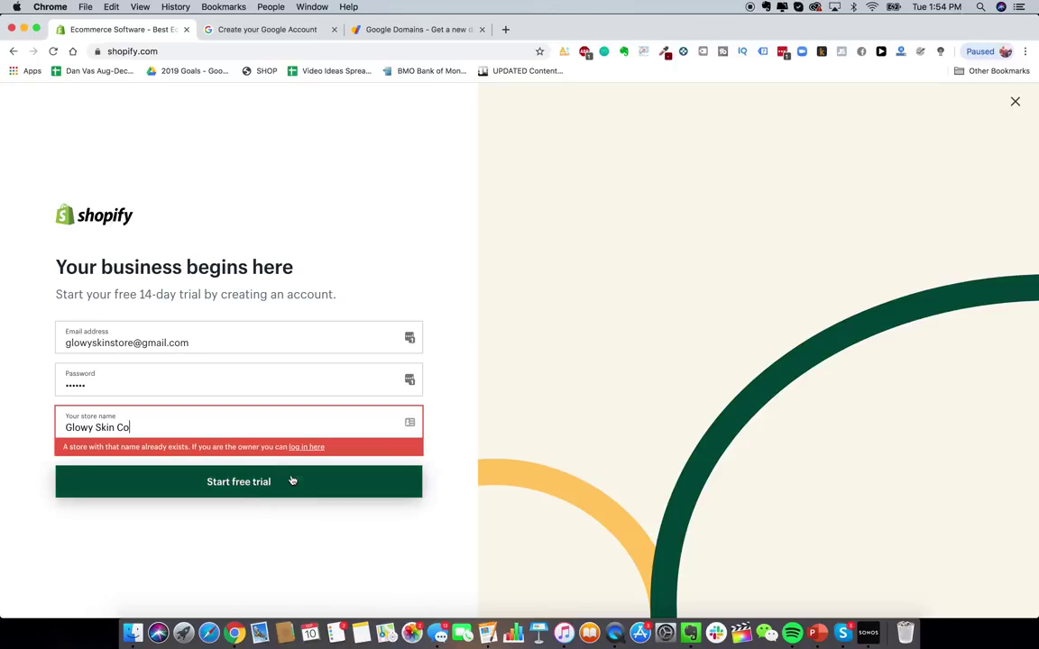
# - Start the free trial and answer not selling yet, with product ready to launch soon
pyautogui.click(252, 485)
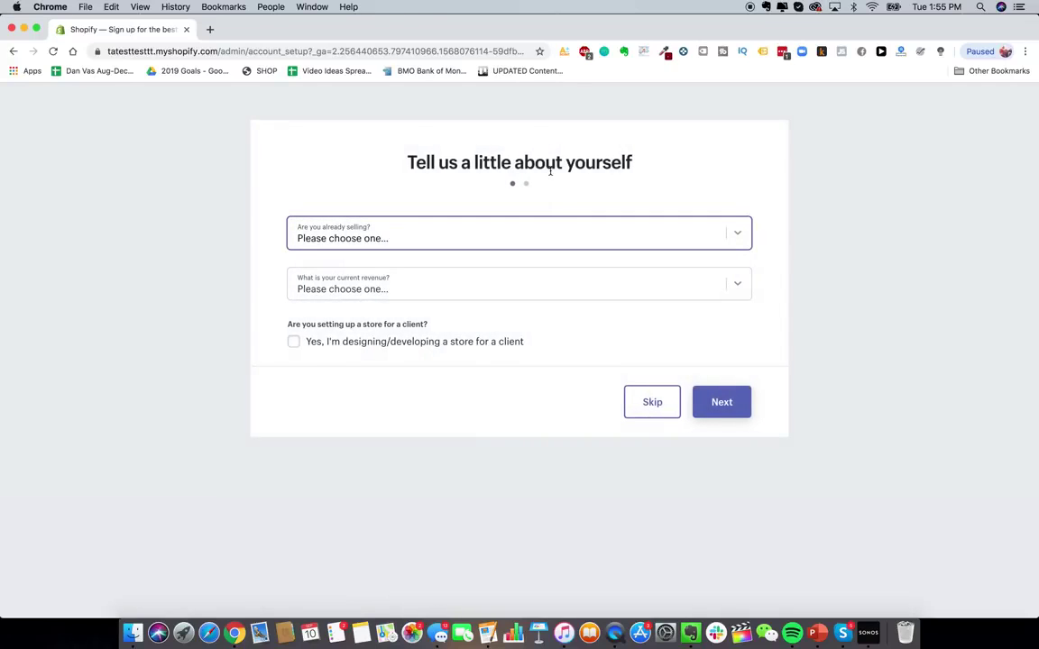
pyautogui.click(745, 239)
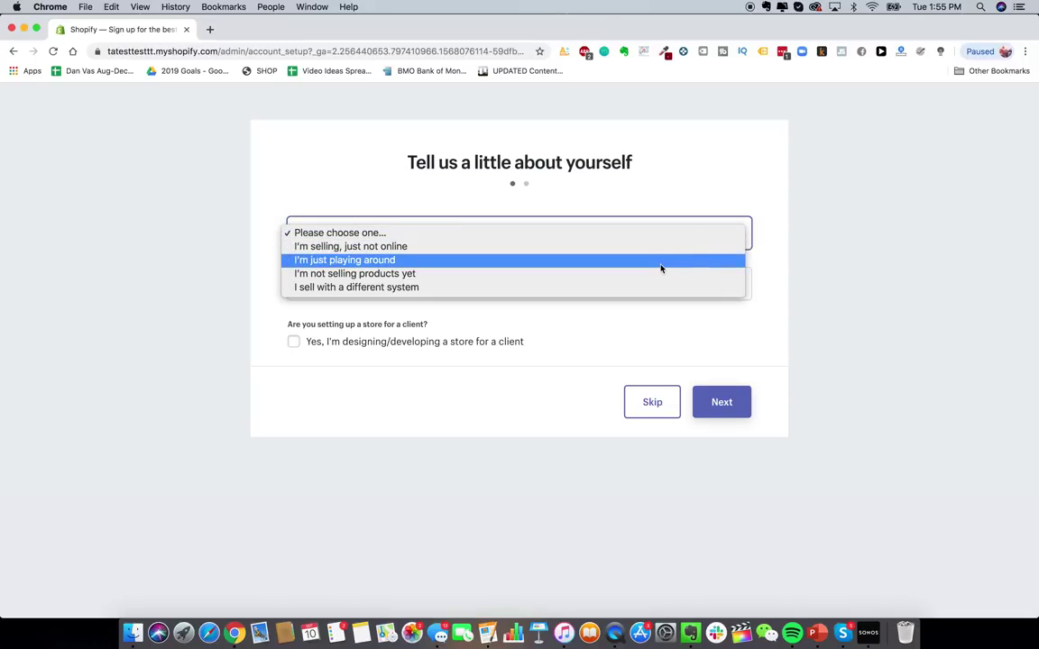
pyautogui.click(632, 274)
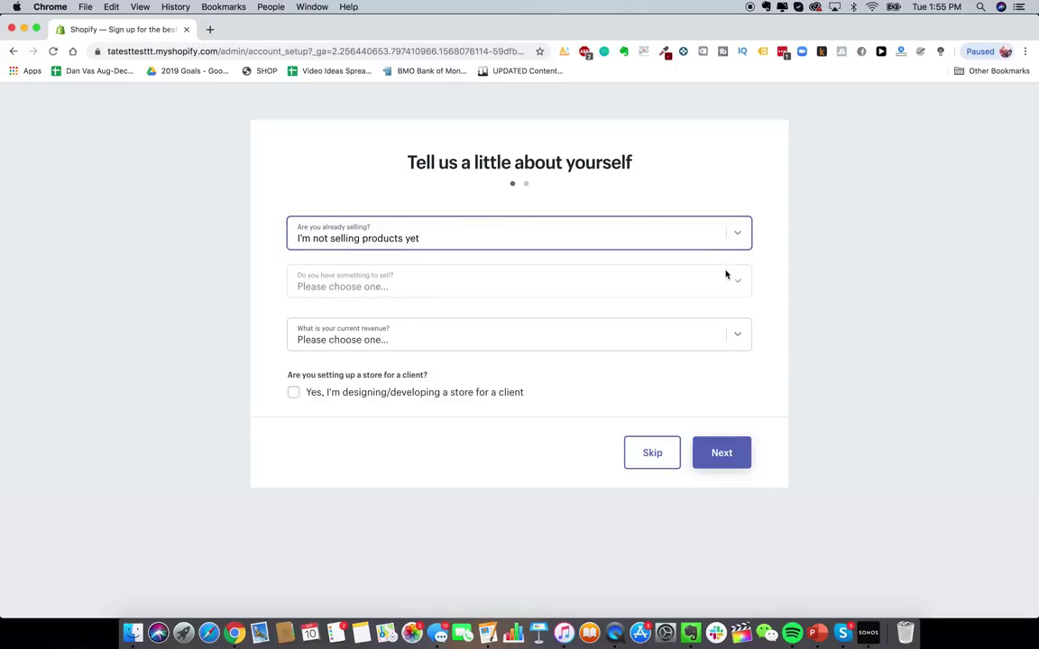
pyautogui.click(722, 295)
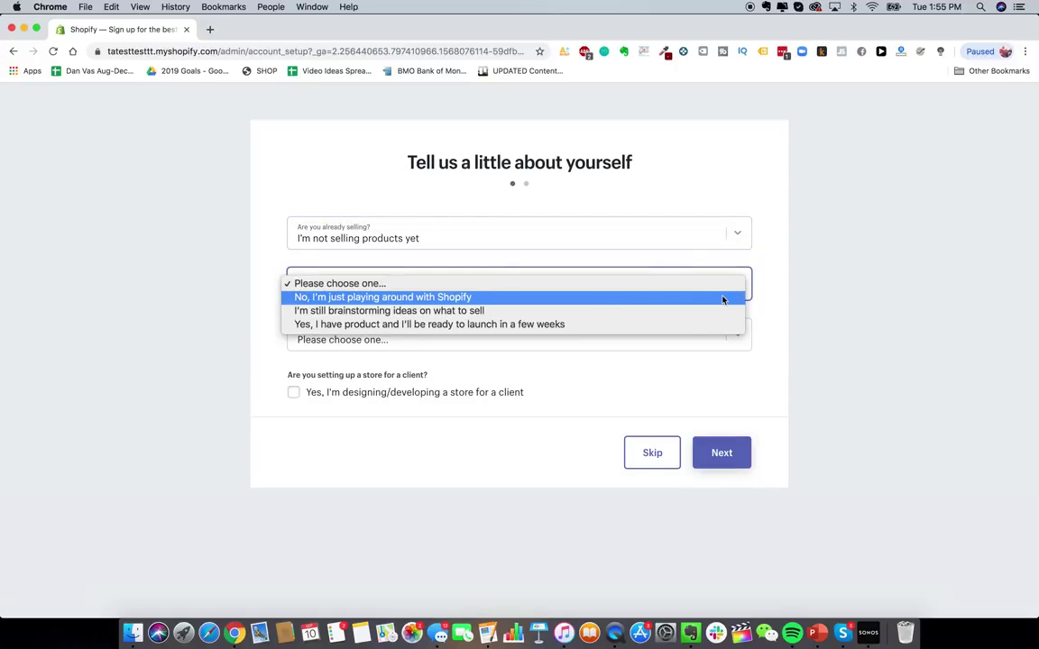
pyautogui.click(661, 326)
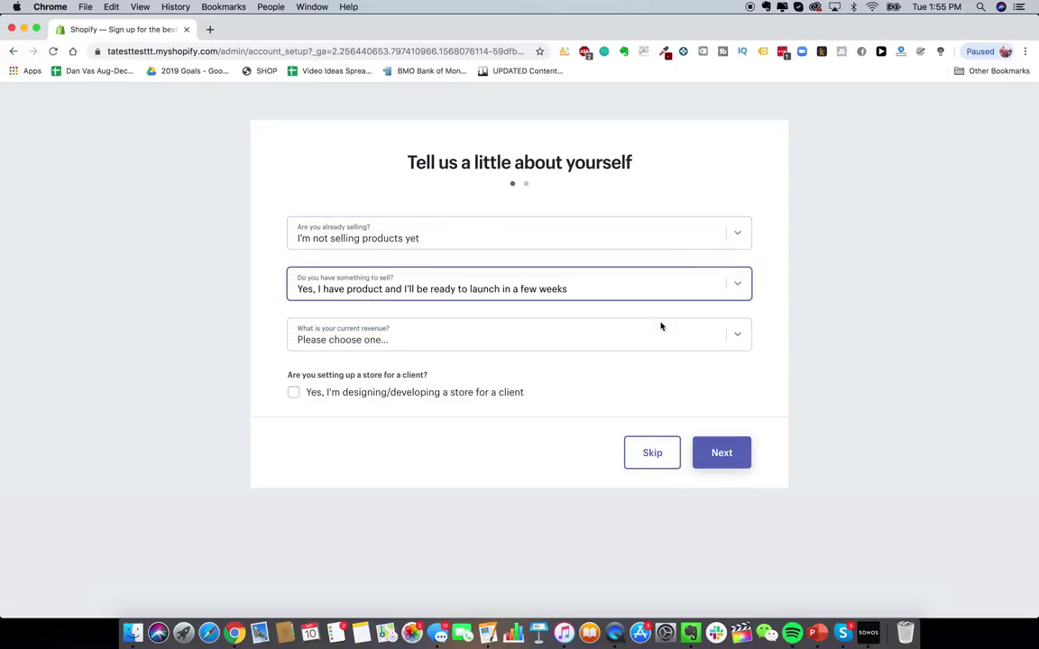
# - Set current revenue to Up to $5,000 CAD after briefly choosing $0 CAD
pyautogui.click(731, 337)
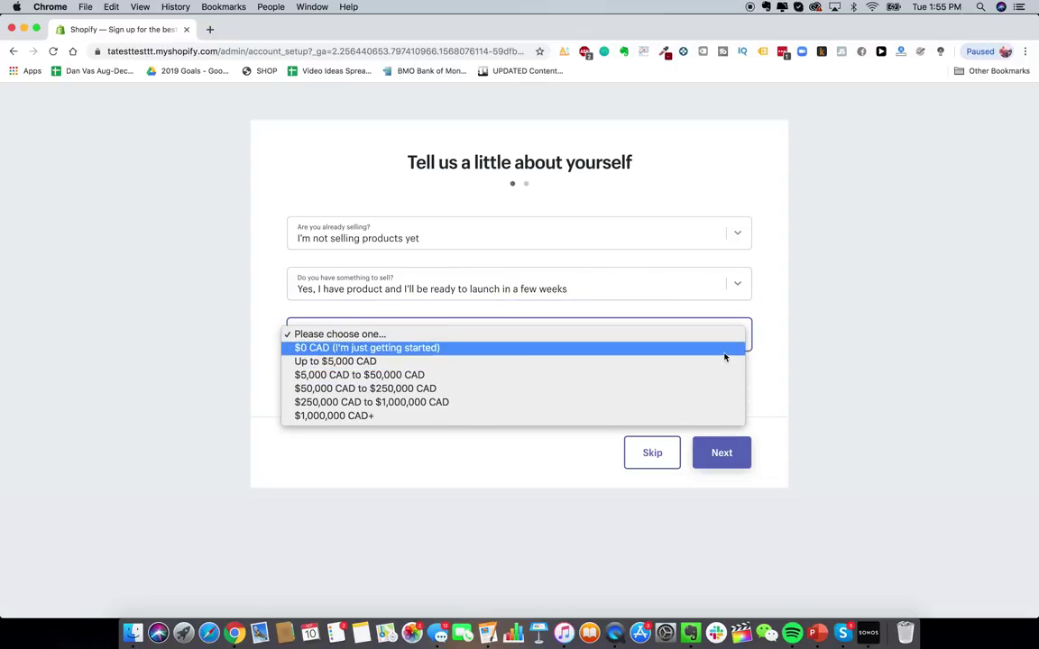
pyautogui.click(726, 361)
pyautogui.click(453, 338)
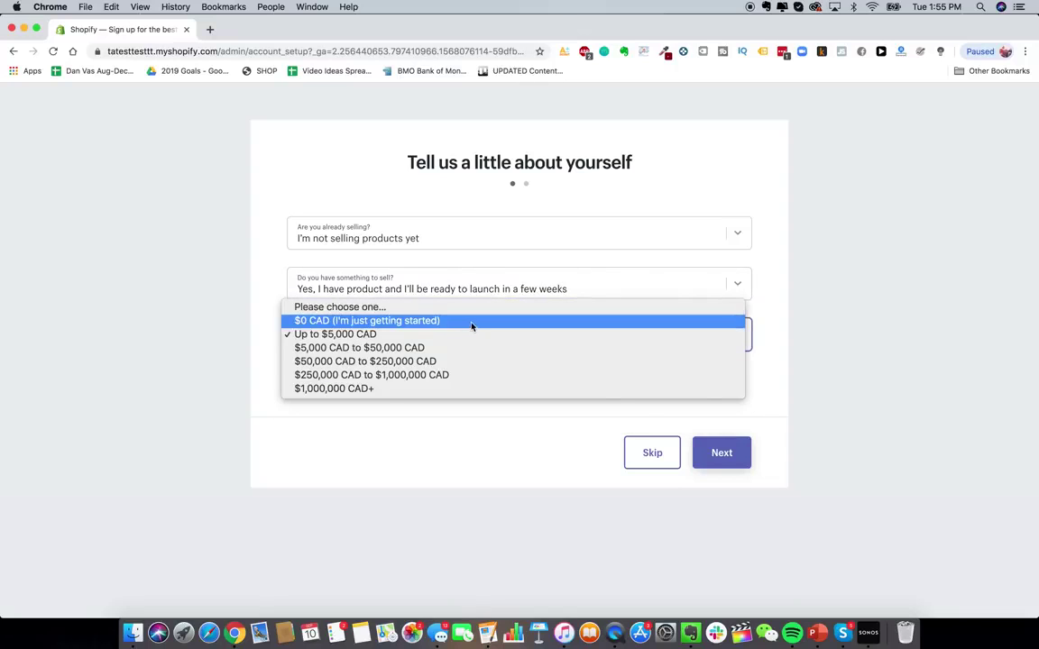
pyautogui.click(473, 325)
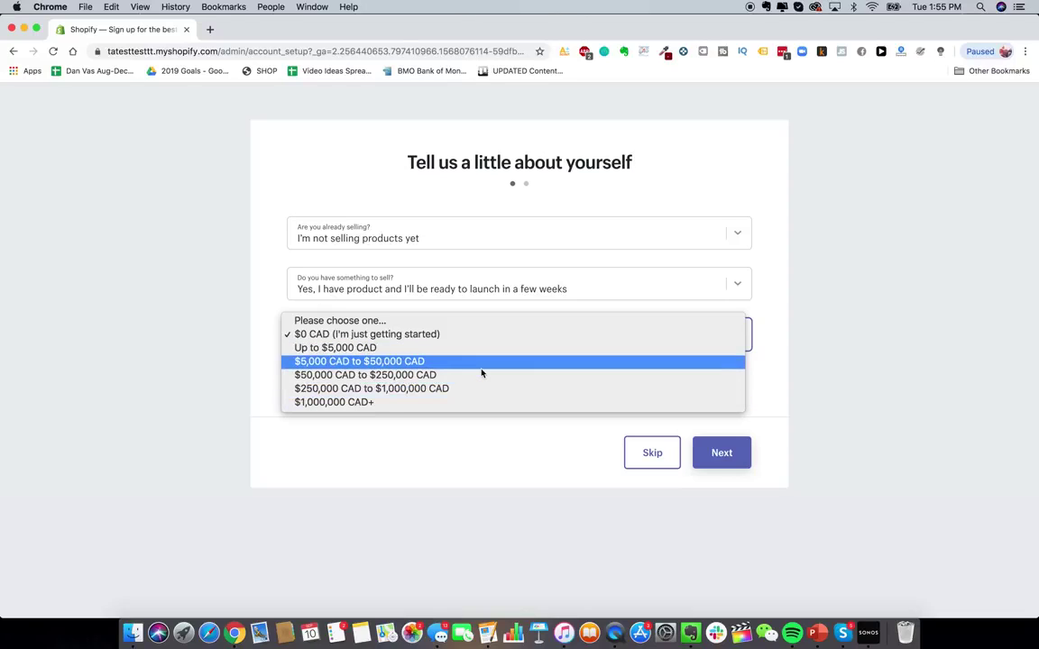
pyautogui.click(577, 190)
pyautogui.click(547, 336)
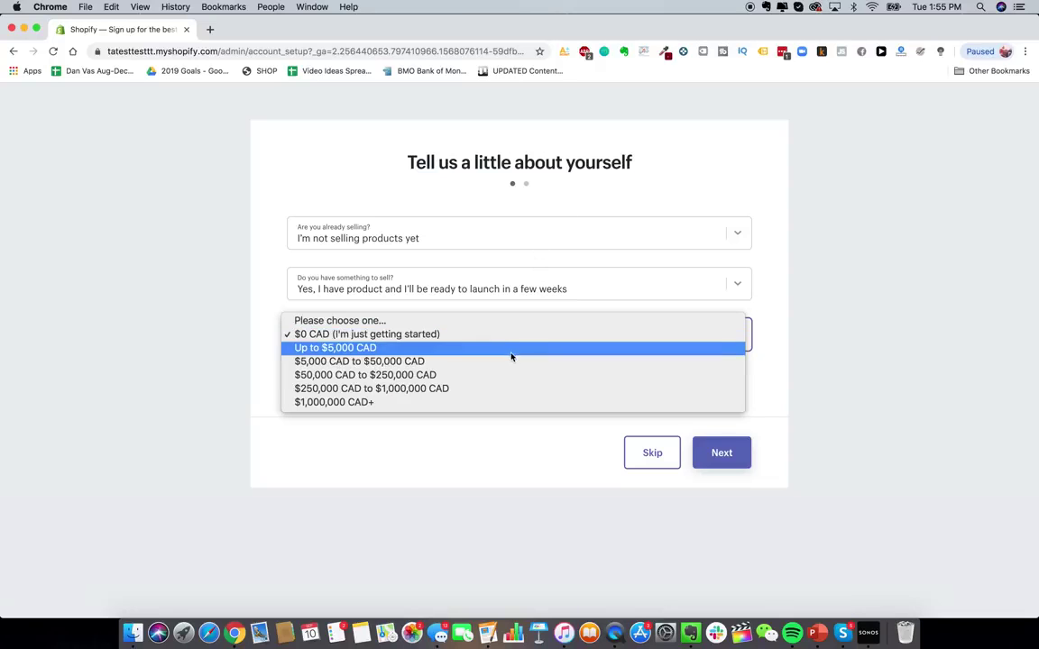
pyautogui.click(511, 352)
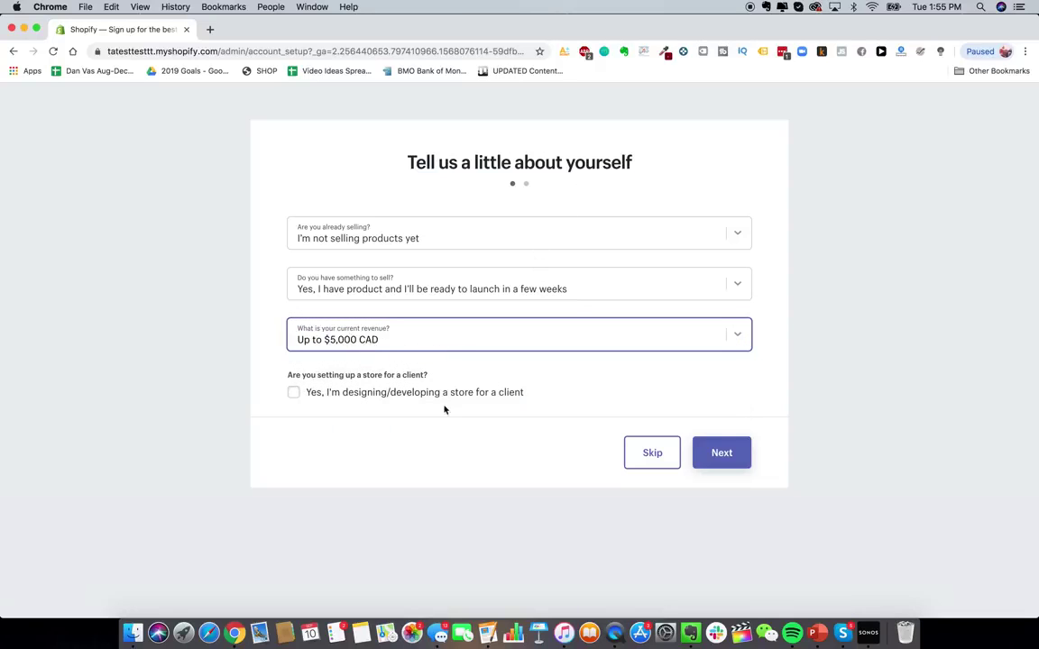
# - Continue to the business address form and begin entering the street address
pyautogui.click(699, 452)
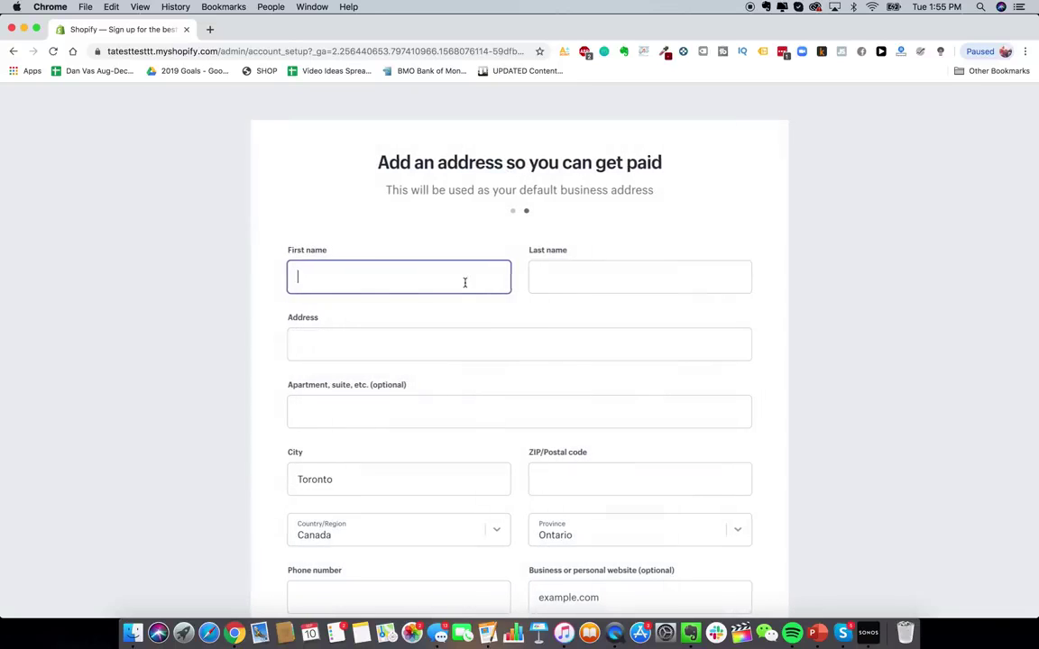
pyautogui.scroll(-1, 479, 397)
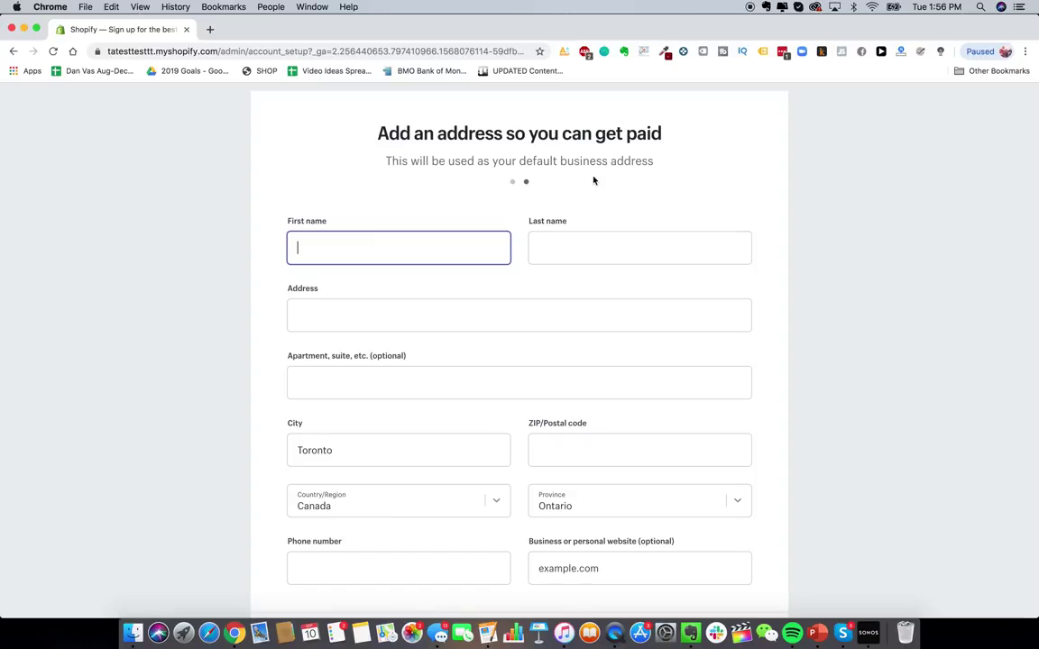
pyautogui.scroll(-1, 591, 178)
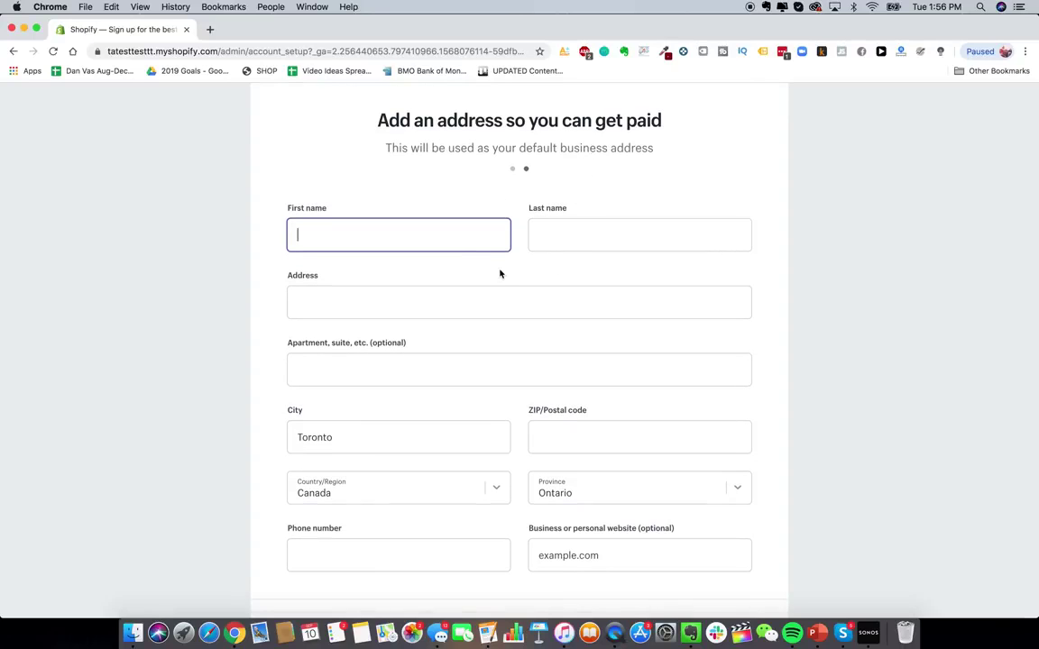
pyautogui.scroll(-1, 500, 273)
pyautogui.scroll(1, 498, 321)
pyautogui.scroll(-1, 499, 359)
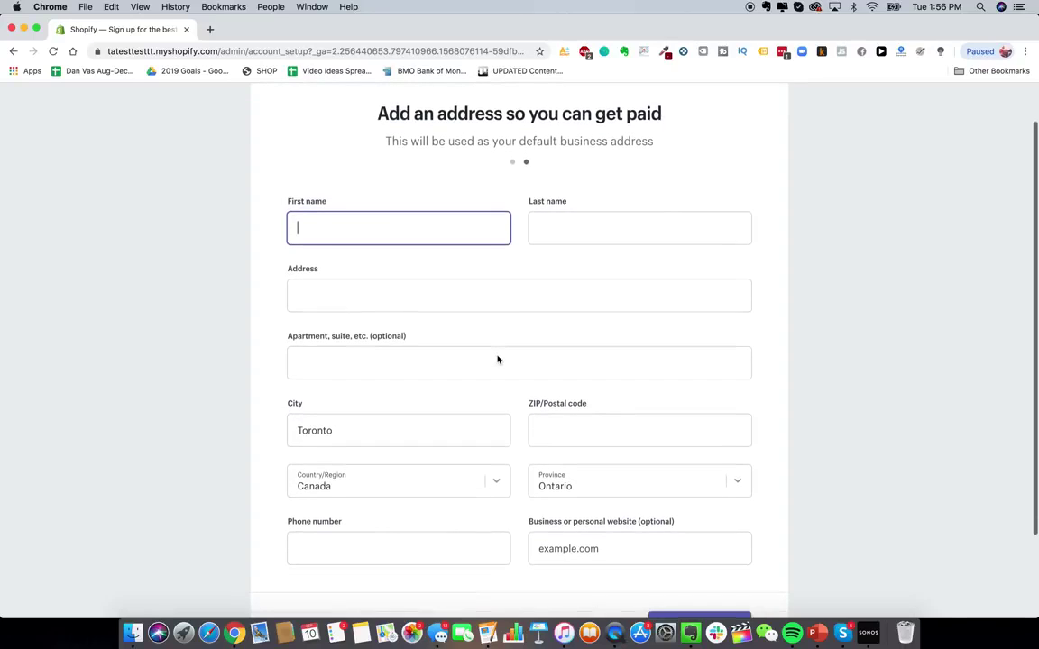
pyautogui.scroll(1, 497, 357)
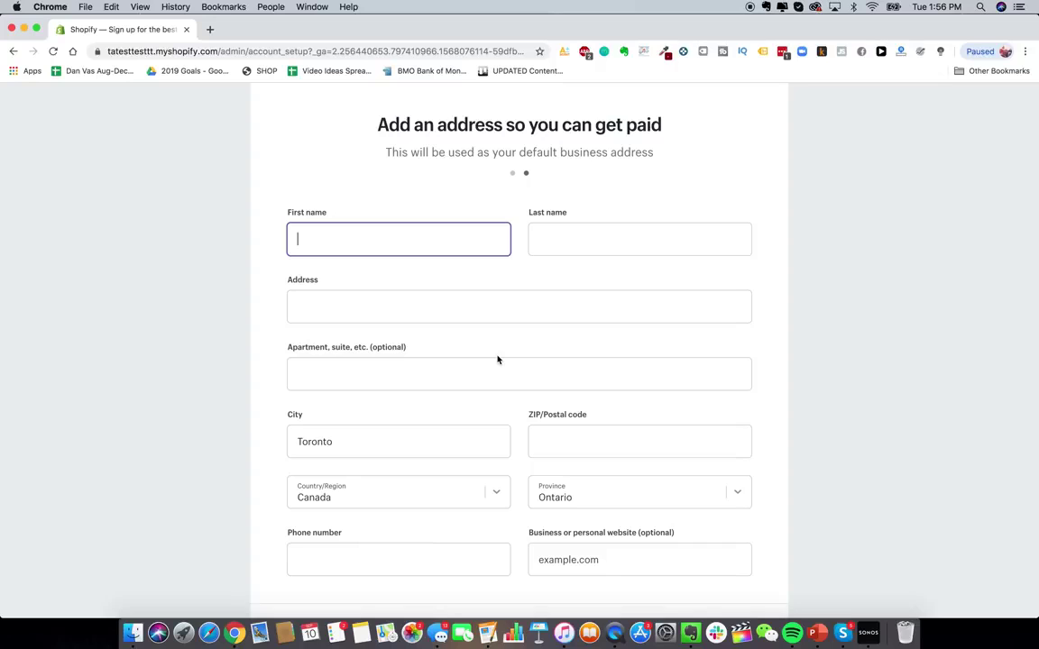
pyautogui.click(587, 311)
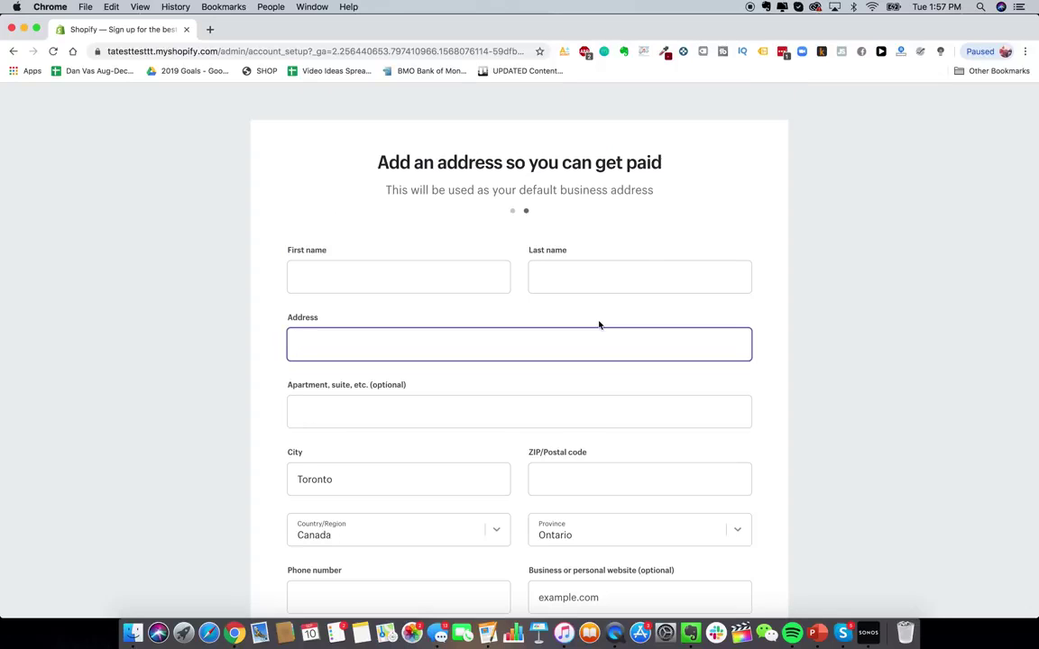
pyautogui.scroll(-3, 515, 323)
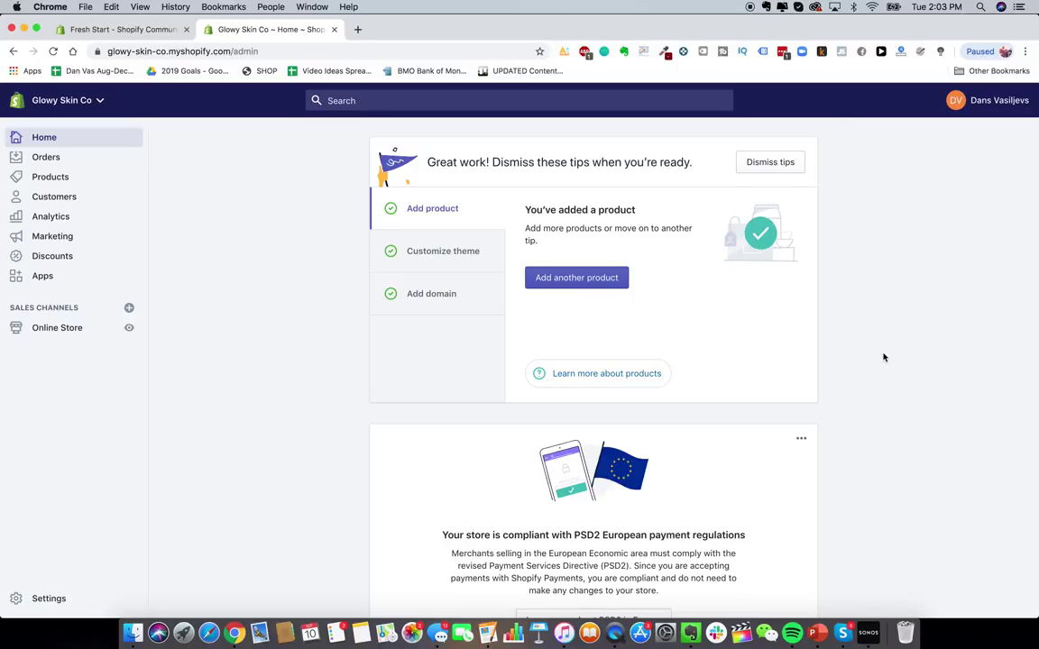
# - Use the Home page's customize-theme tip to reach the Online Store Themes page
pyautogui.scroll(-1, 737, 289)
pyautogui.scroll(1, 736, 290)
pyautogui.scroll(-1, 683, 309)
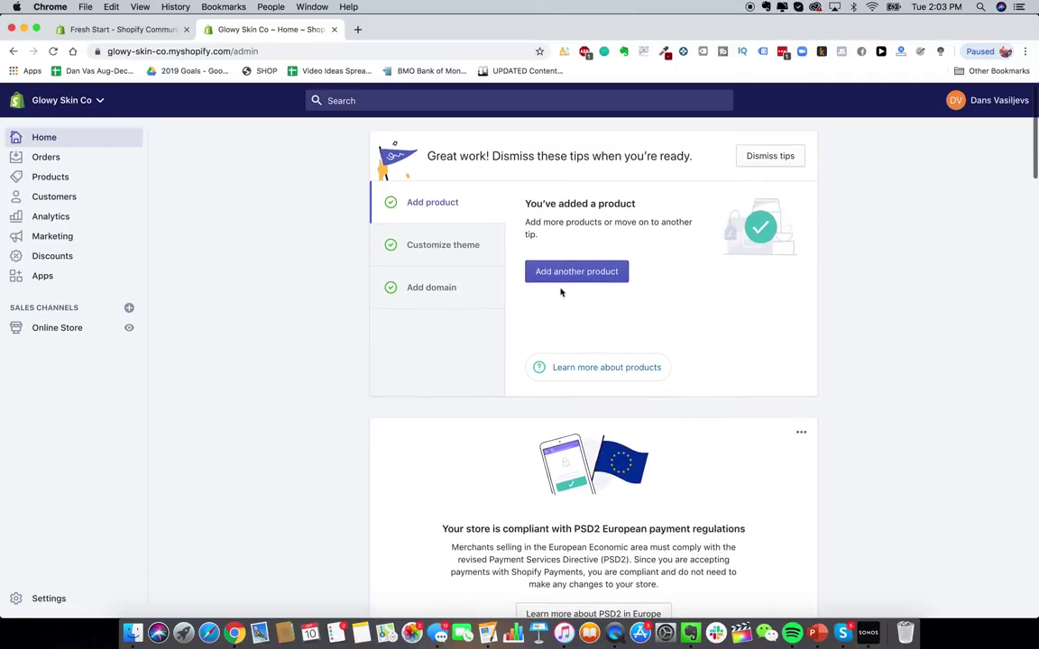
pyautogui.scroll(1, 336, 180)
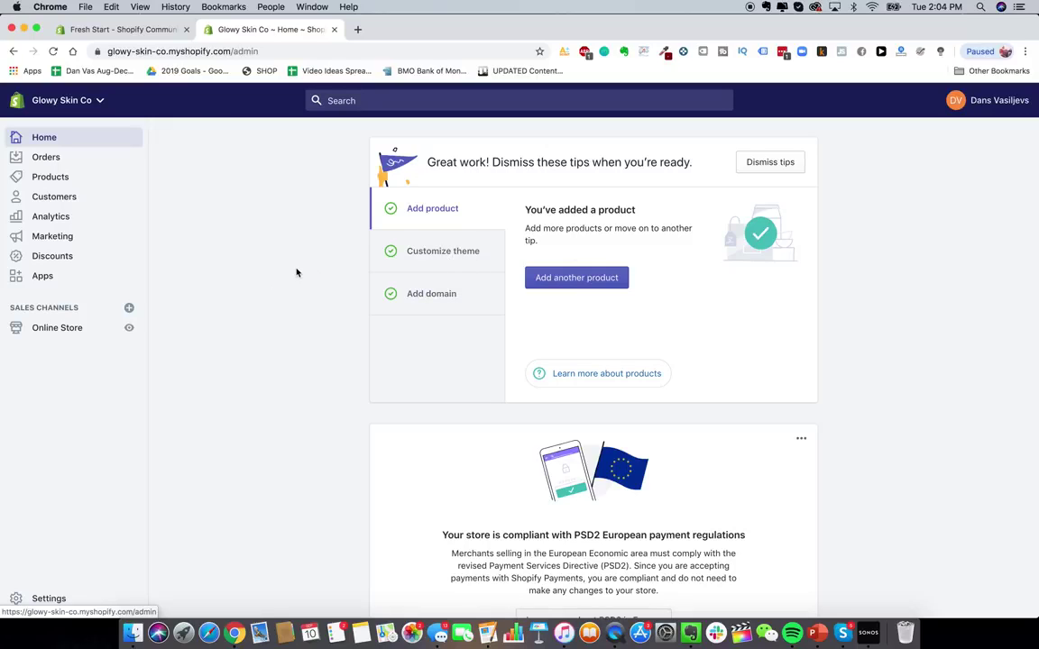
pyautogui.click(446, 261)
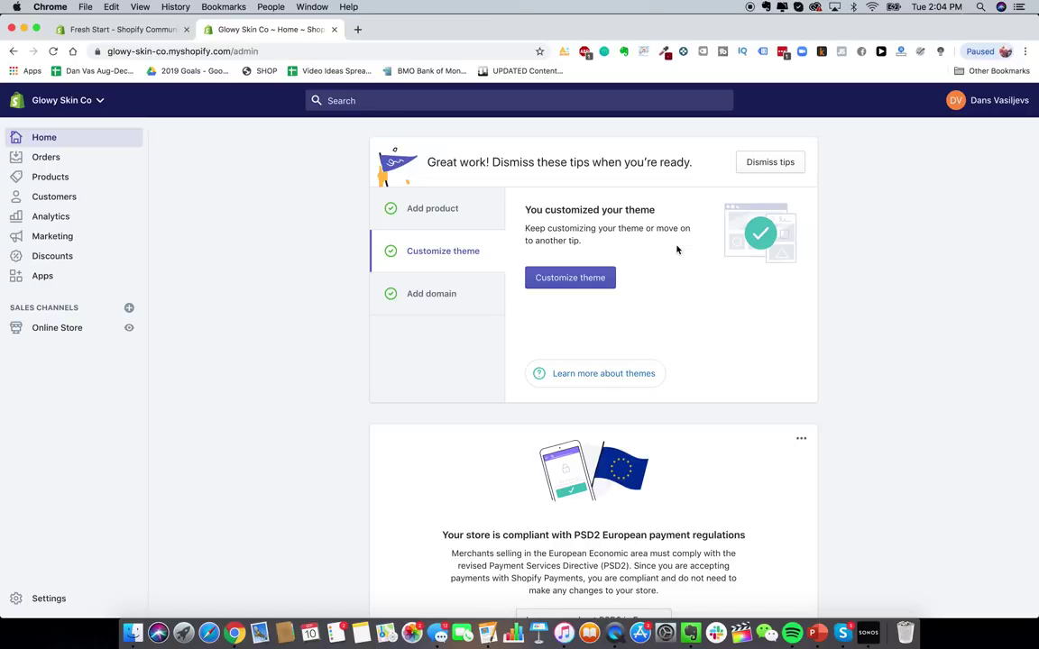
pyautogui.scroll(-1, 530, 221)
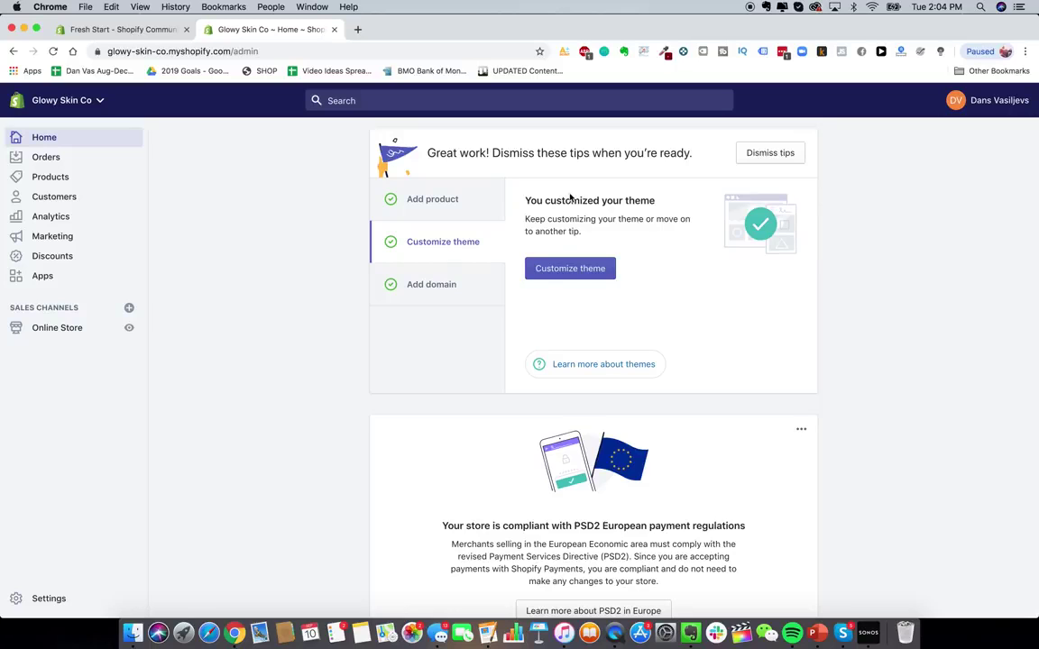
pyautogui.scroll(-1, 586, 205)
pyautogui.scroll(2, 595, 252)
pyautogui.click(573, 278)
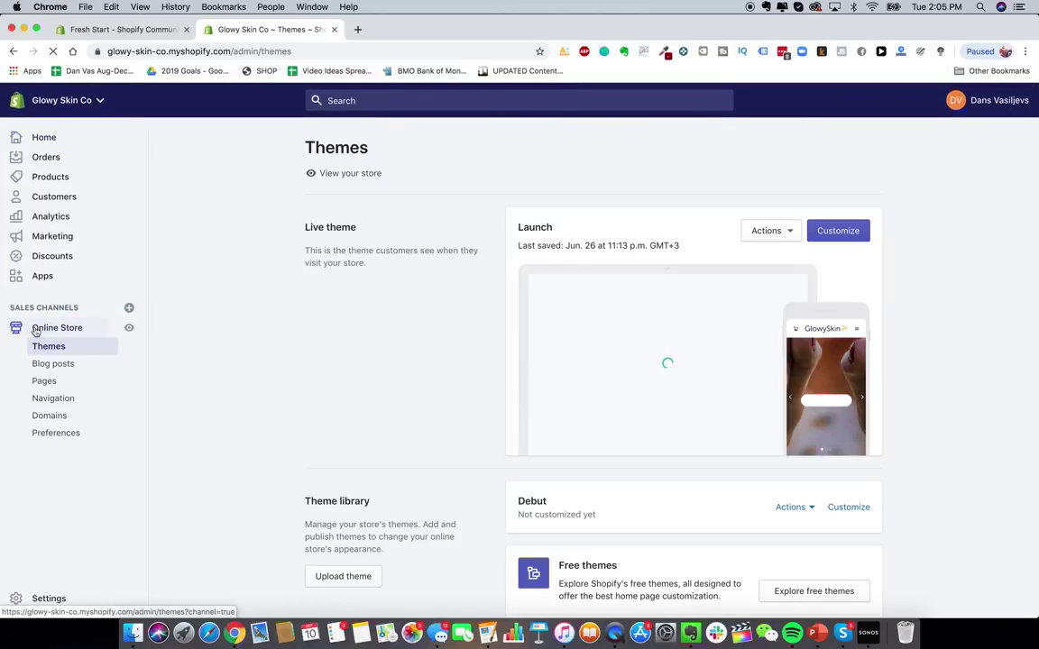
# - Open the Shopify Theme Store in a new tab and browse the Minimalist collection
pyautogui.scroll(-3, 874, 398)
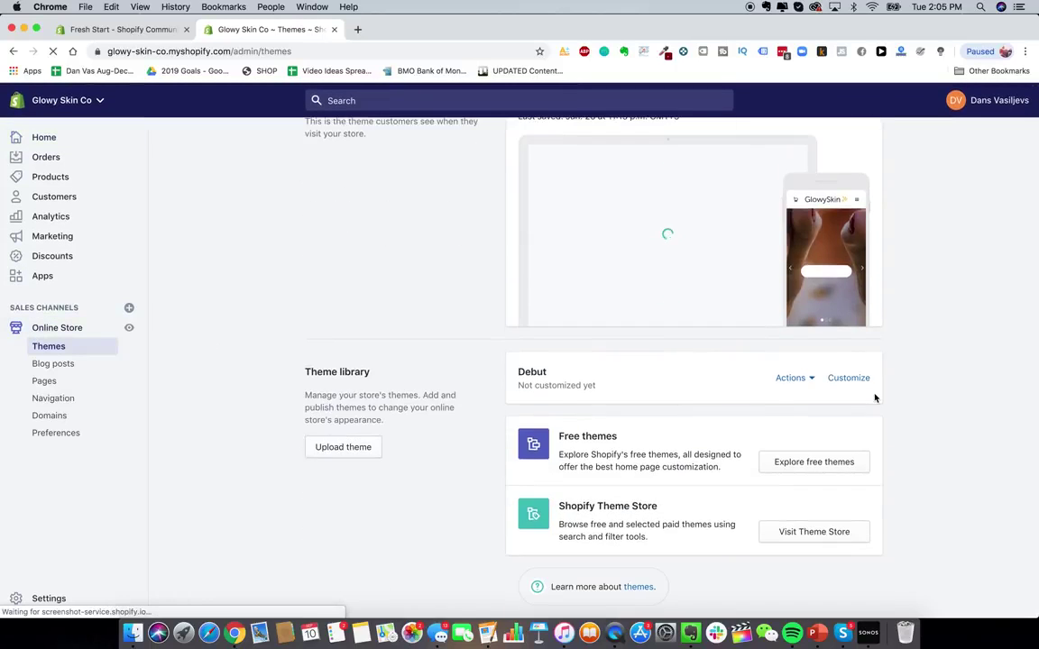
pyautogui.click(797, 538)
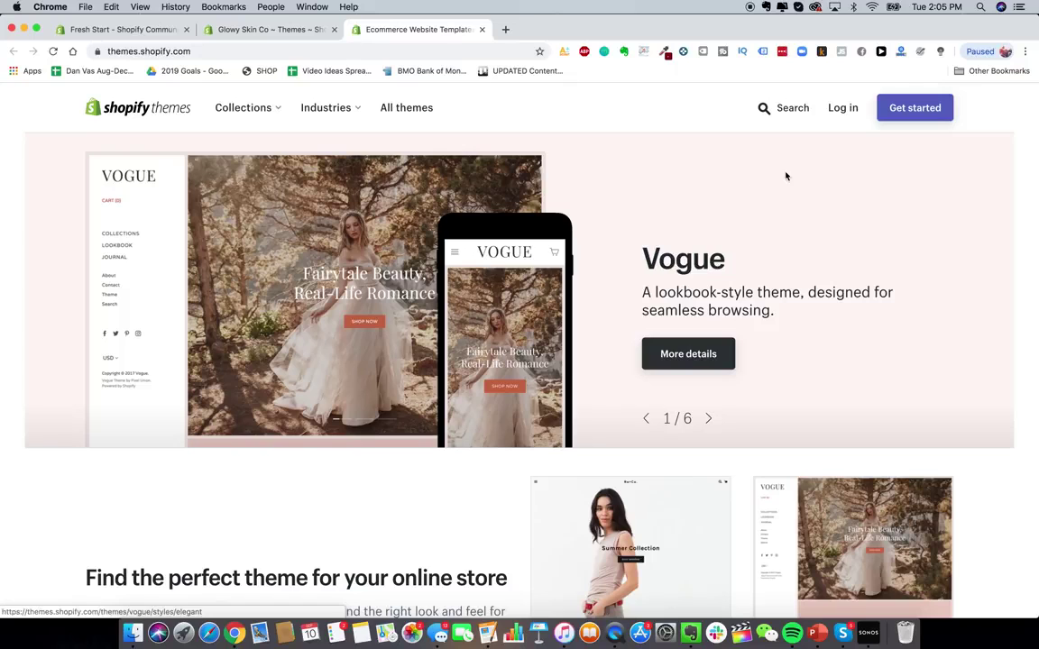
pyautogui.scroll(-3, 772, 209)
pyautogui.scroll(3, 685, 203)
pyautogui.click(250, 109)
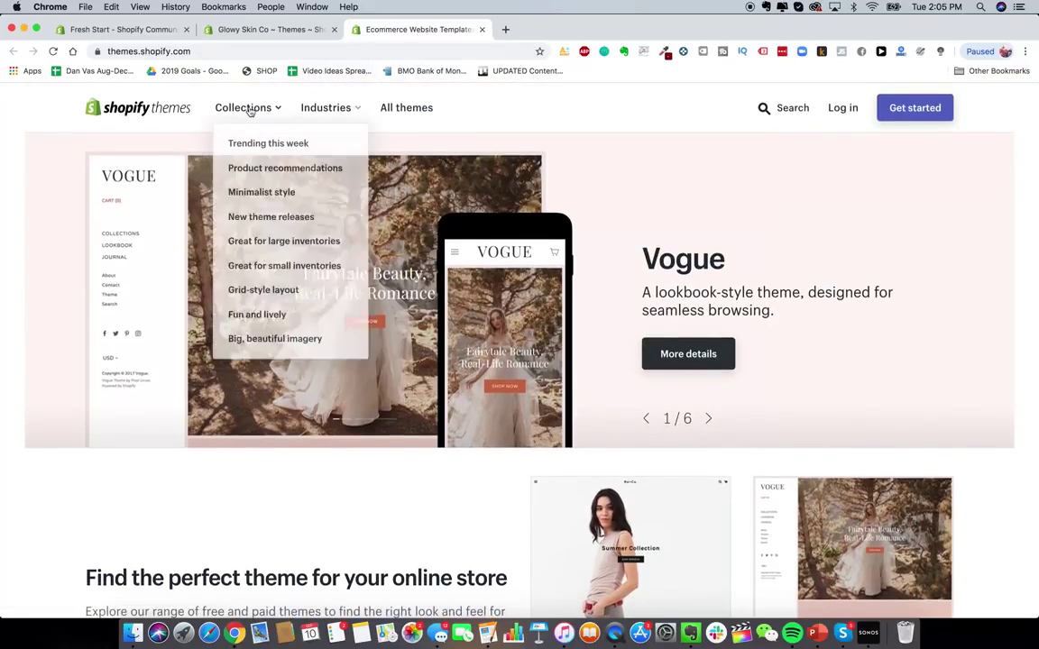
pyautogui.click(301, 196)
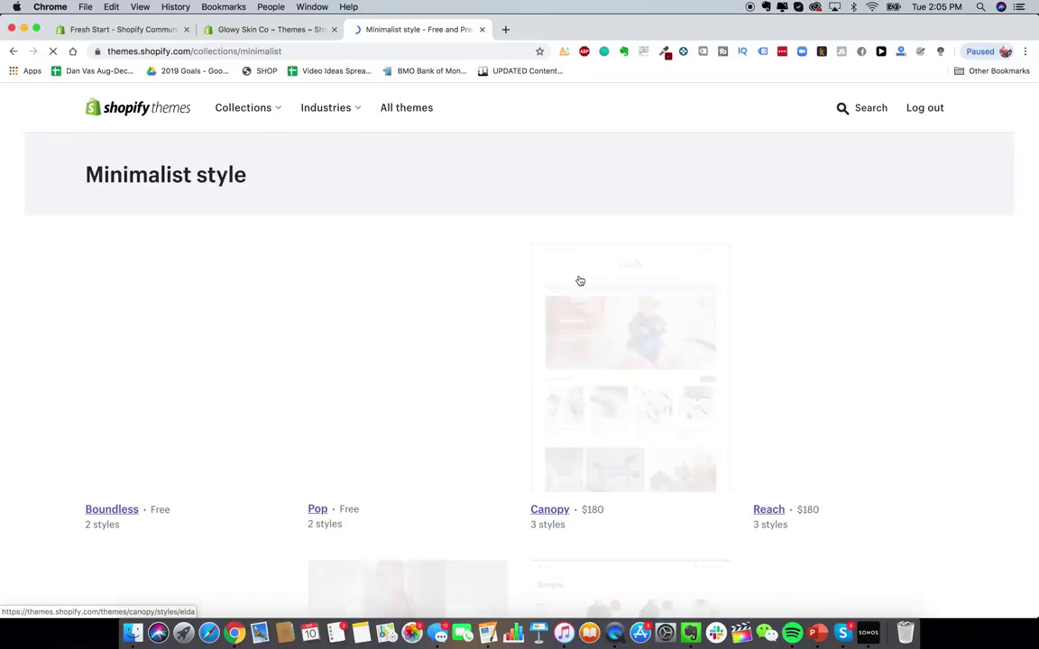
# - Open the Debut theme page in a new tab
pyautogui.scroll(-3, 444, 270)
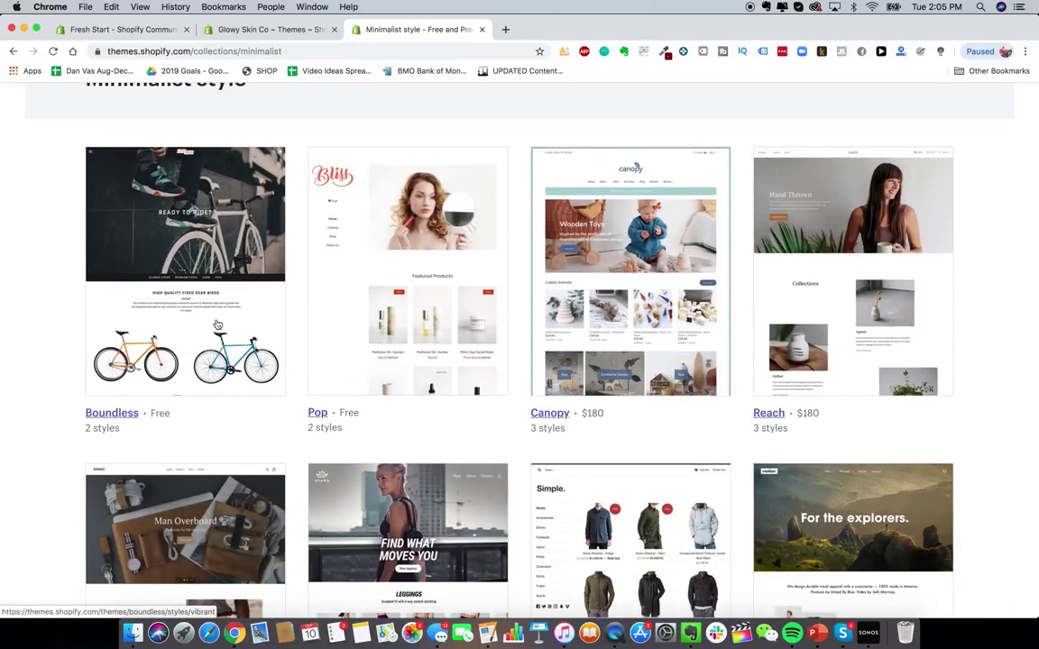
pyautogui.scroll(-3, 196, 293)
pyautogui.scroll(4, 216, 323)
pyautogui.scroll(-10, 217, 323)
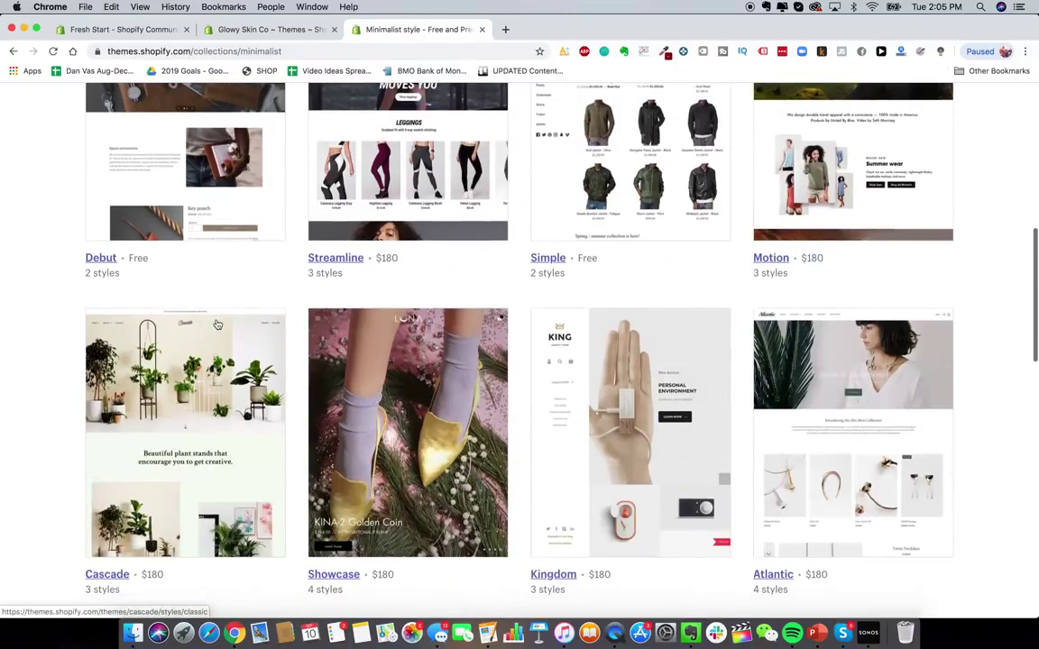
pyautogui.scroll(3, 154, 225)
pyautogui.rightClick(127, 257)
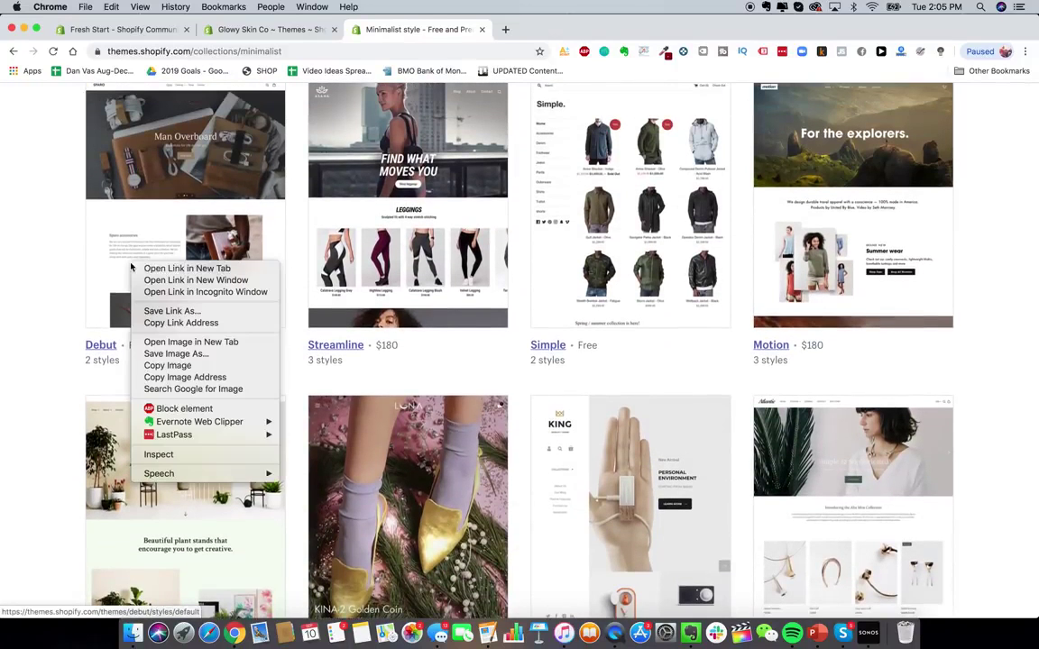
pyautogui.click(149, 268)
# - Open the Minimal and Pop themes each in a new tab
pyautogui.scroll(-4, 458, 397)
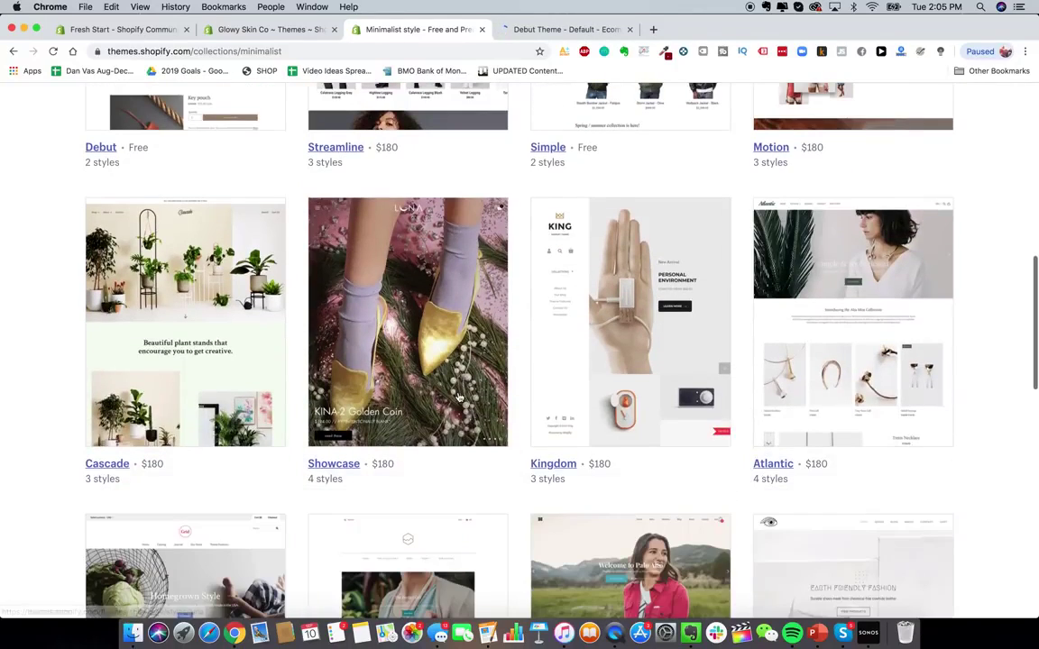
pyautogui.scroll(-3, 458, 397)
pyautogui.scroll(-4, 458, 397)
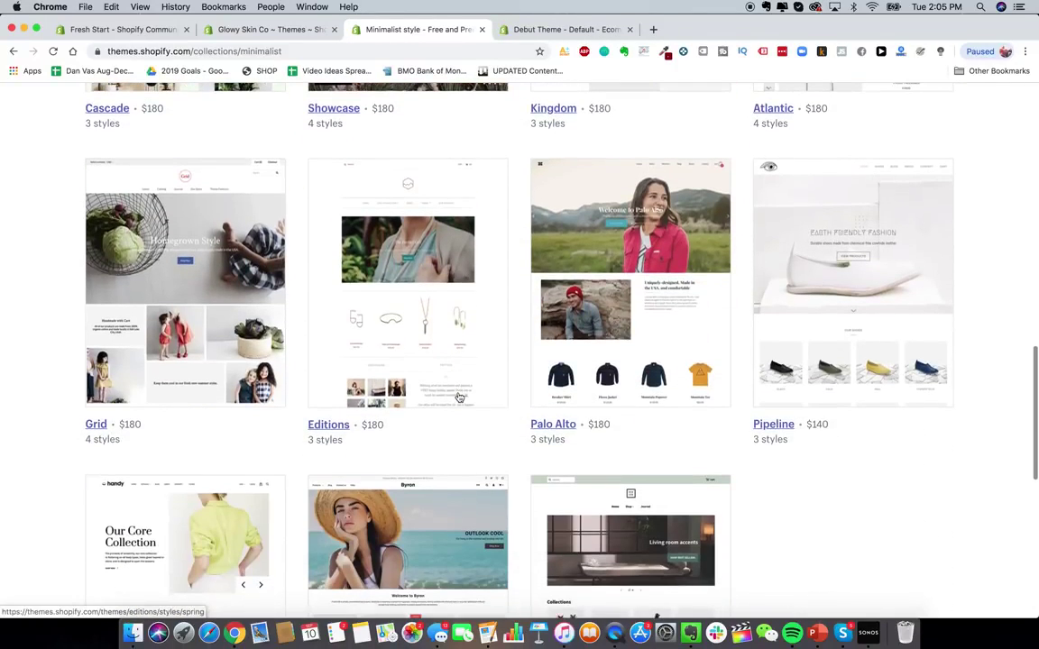
pyautogui.scroll(-4, 458, 397)
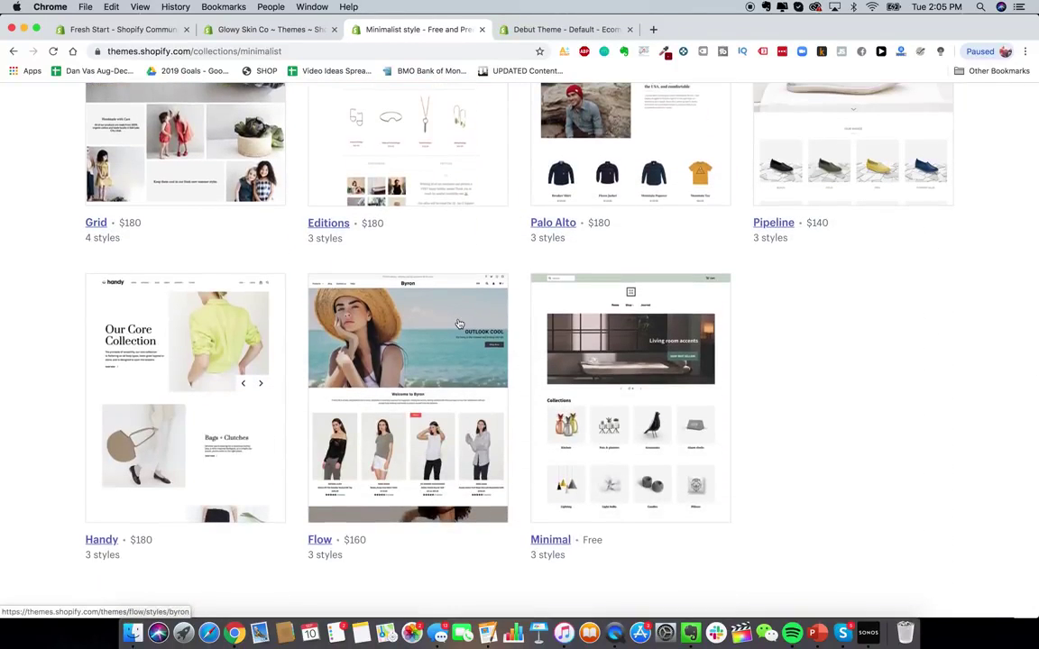
pyautogui.rightClick(621, 381)
pyautogui.click(638, 386)
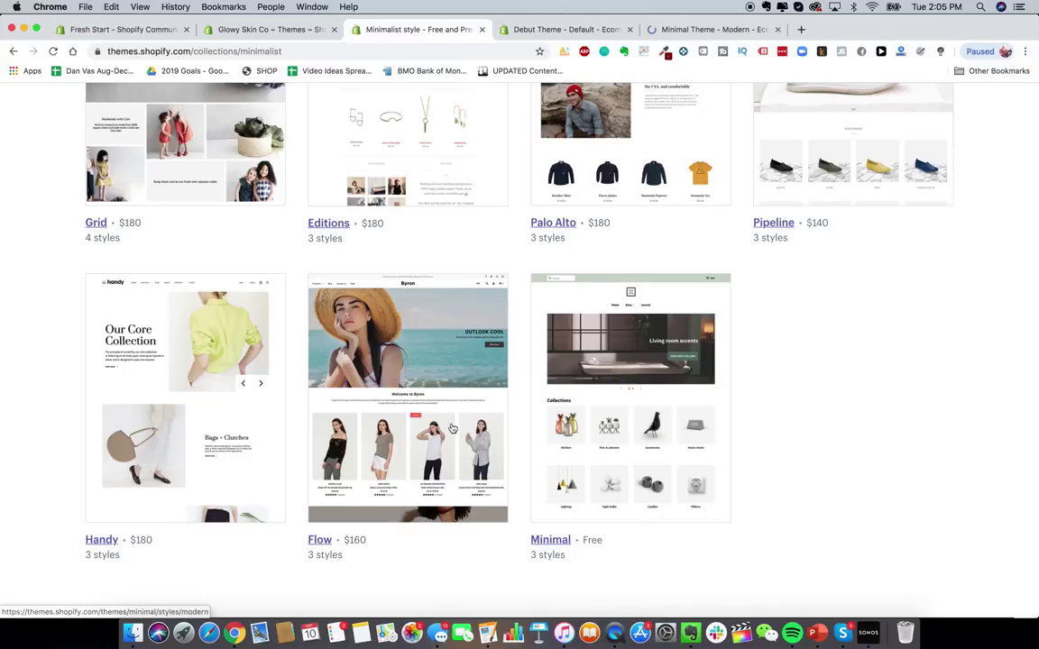
pyautogui.scroll(10, 453, 427)
pyautogui.scroll(12, 452, 427)
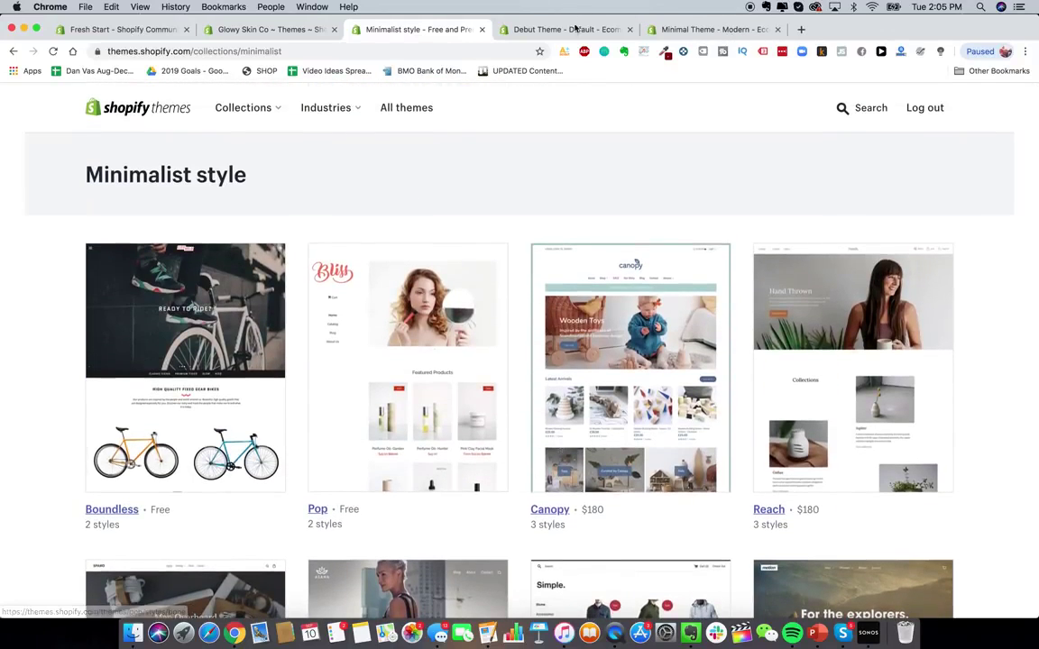
pyautogui.rightClick(438, 304)
pyautogui.click(439, 306)
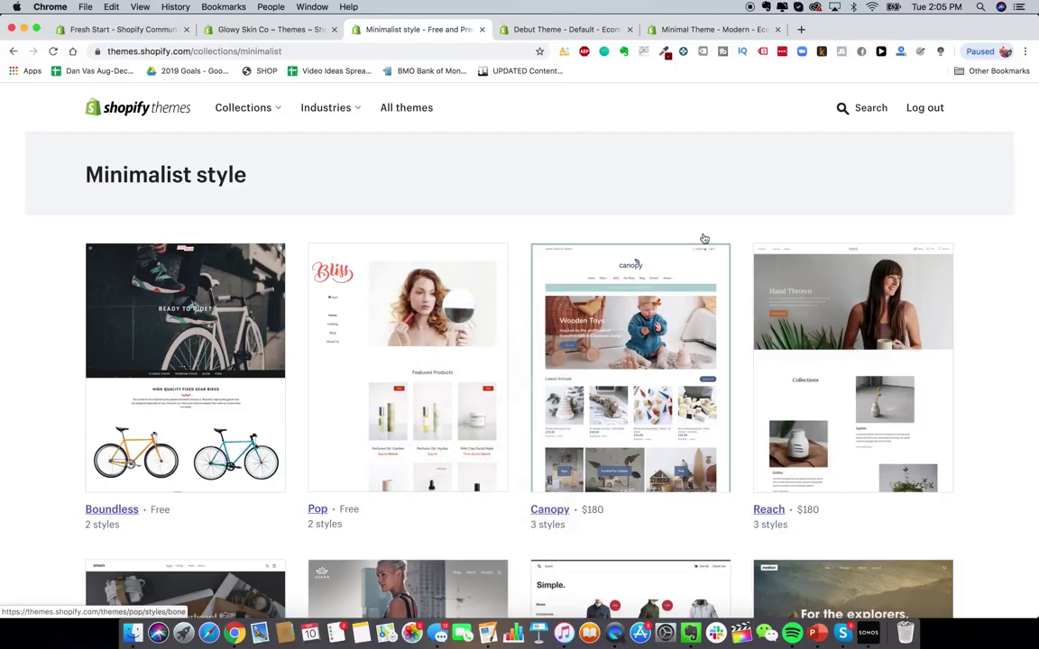
# - Search 'launch', preview the Launch theme's Fresh and Bold styles, then return to the admin
pyautogui.click(857, 108)
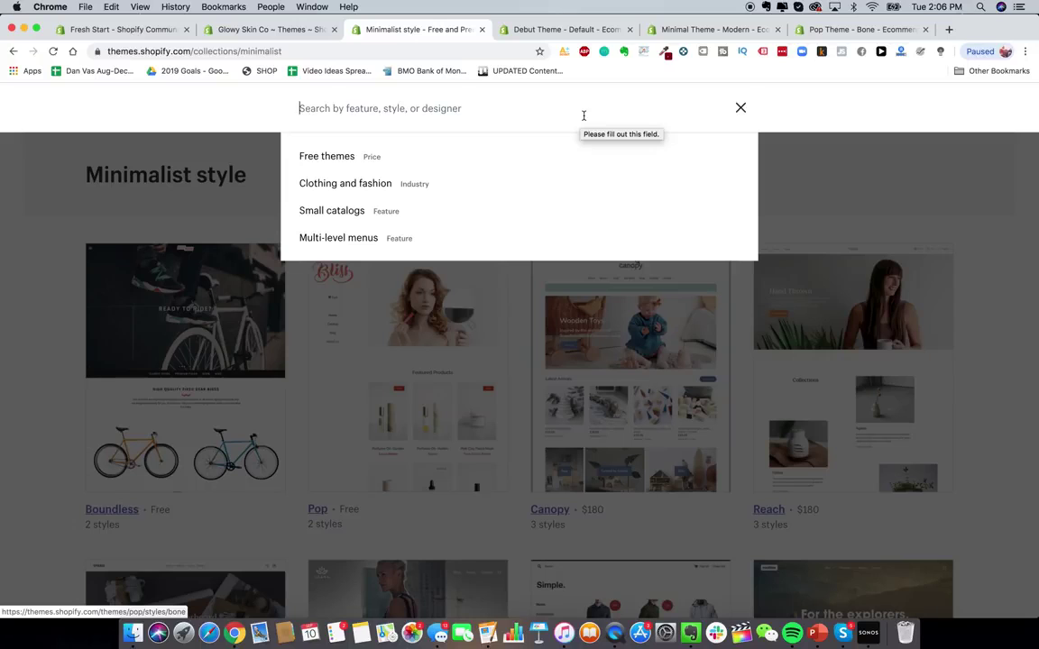
pyautogui.write('launch')
pyautogui.press('Return')
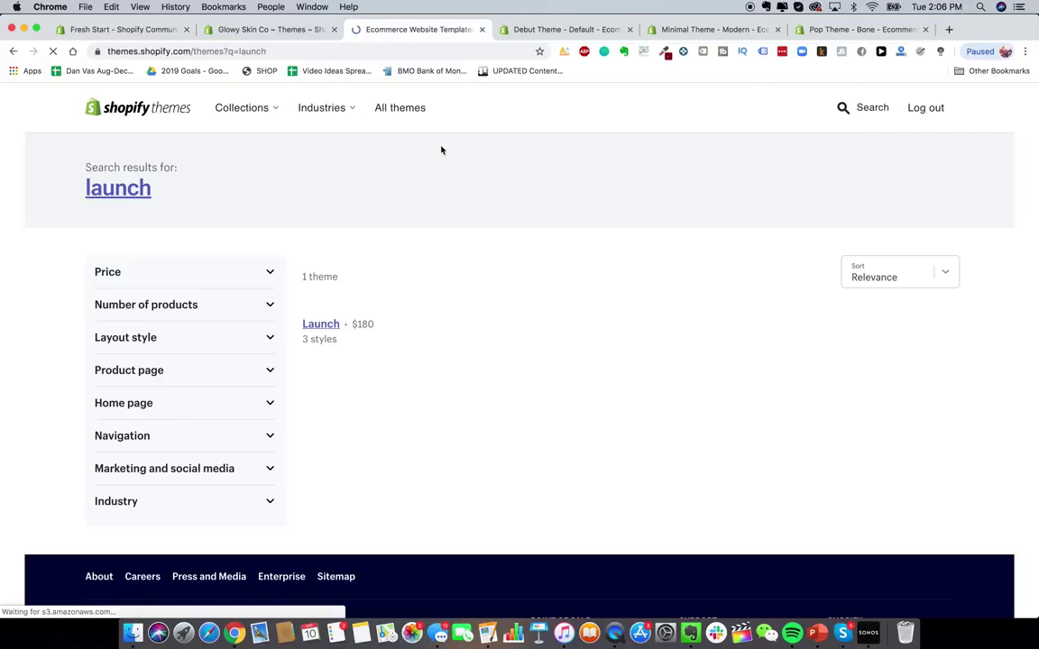
pyautogui.scroll(-1, 316, 532)
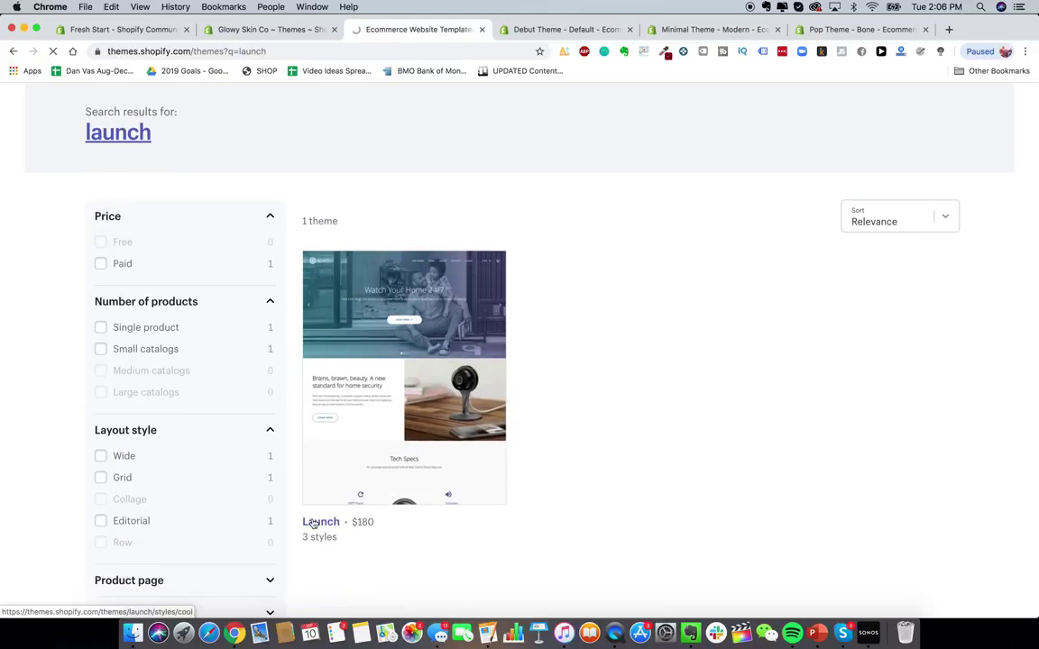
pyautogui.click(313, 522)
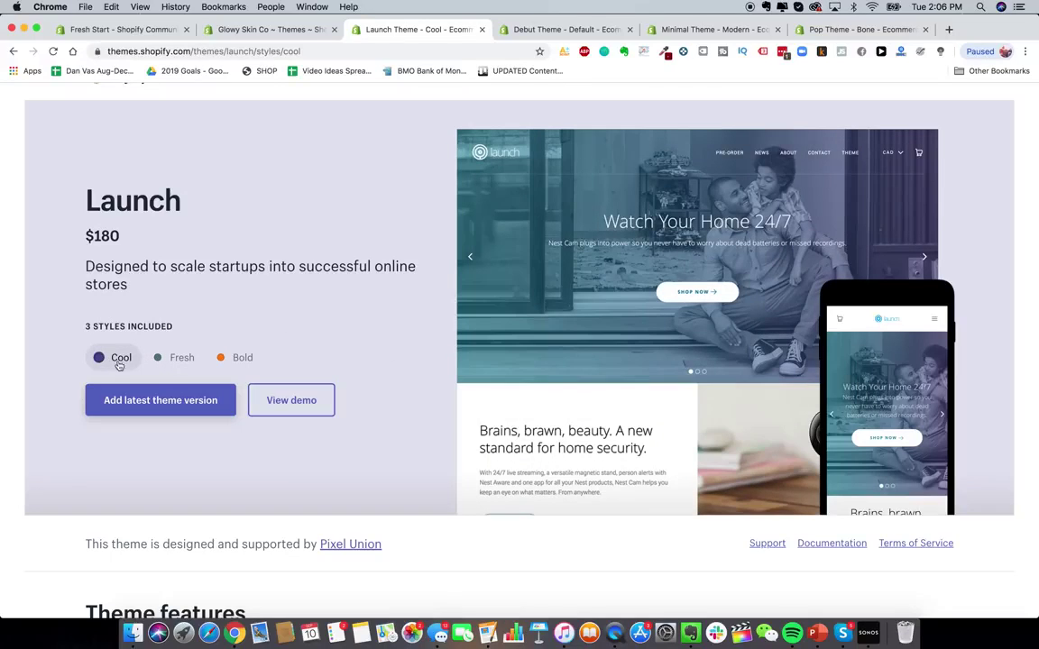
pyautogui.click(176, 359)
pyautogui.click(223, 358)
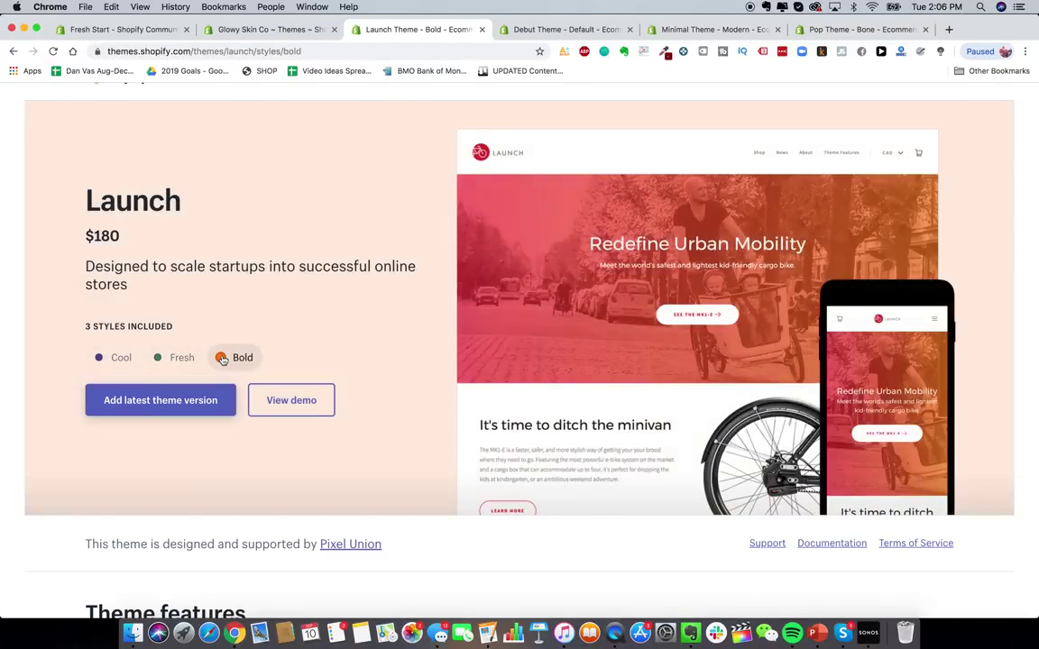
pyautogui.scroll(1, 223, 360)
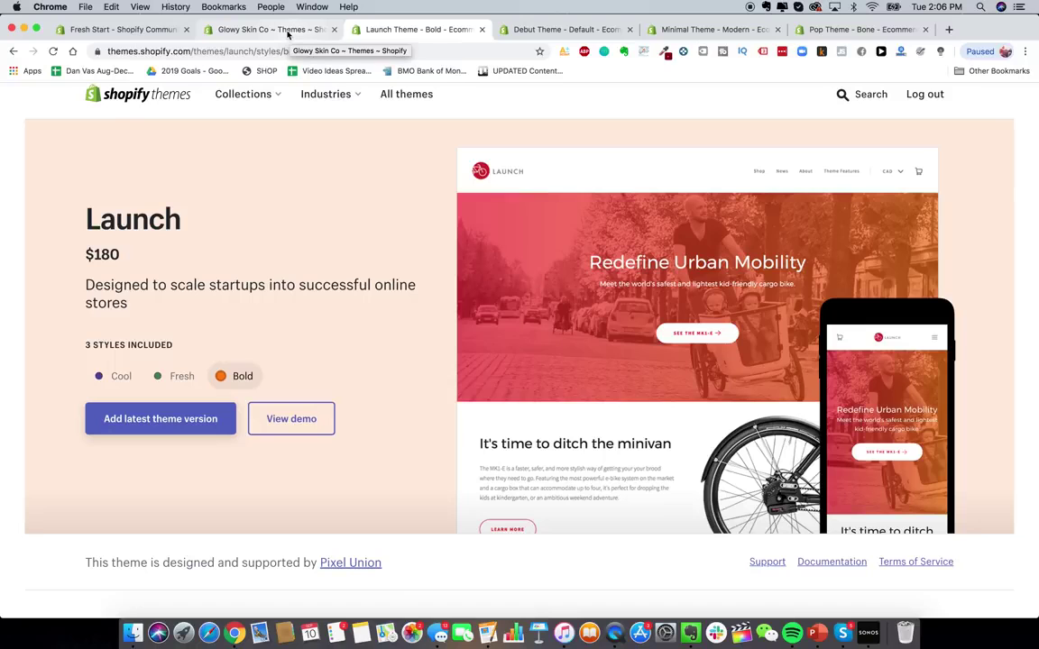
pyautogui.click(286, 34)
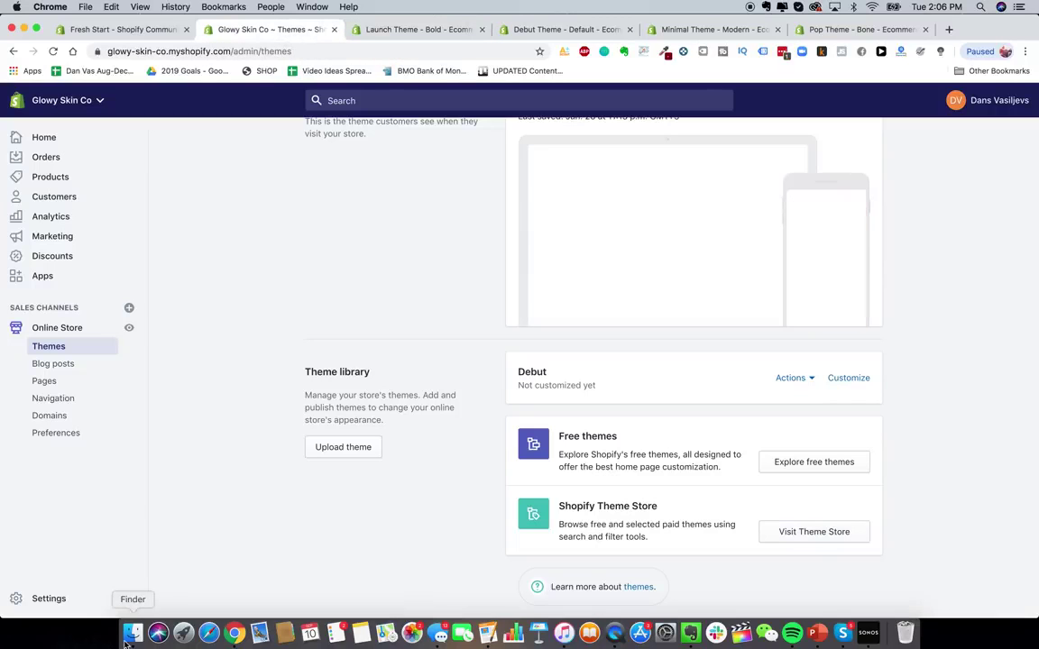
# - Open 1_1184x1184.png in a resized Preview window and minimize Finder
pyautogui.doubleClick(459, 348)
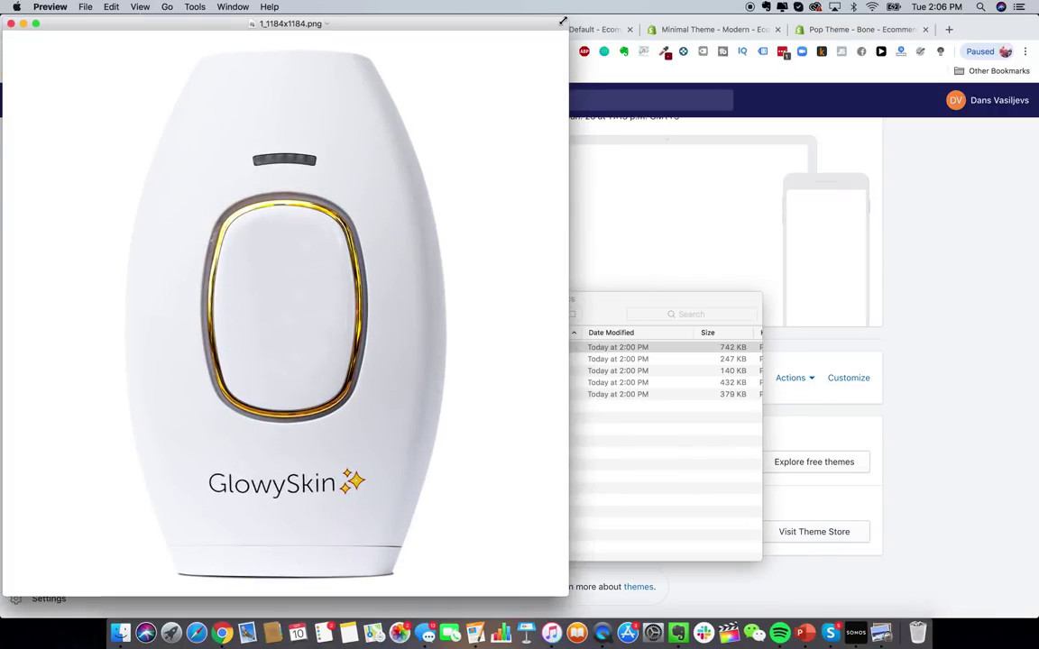
pyautogui.moveTo(566, 21); pyautogui.dragTo(637, 183)
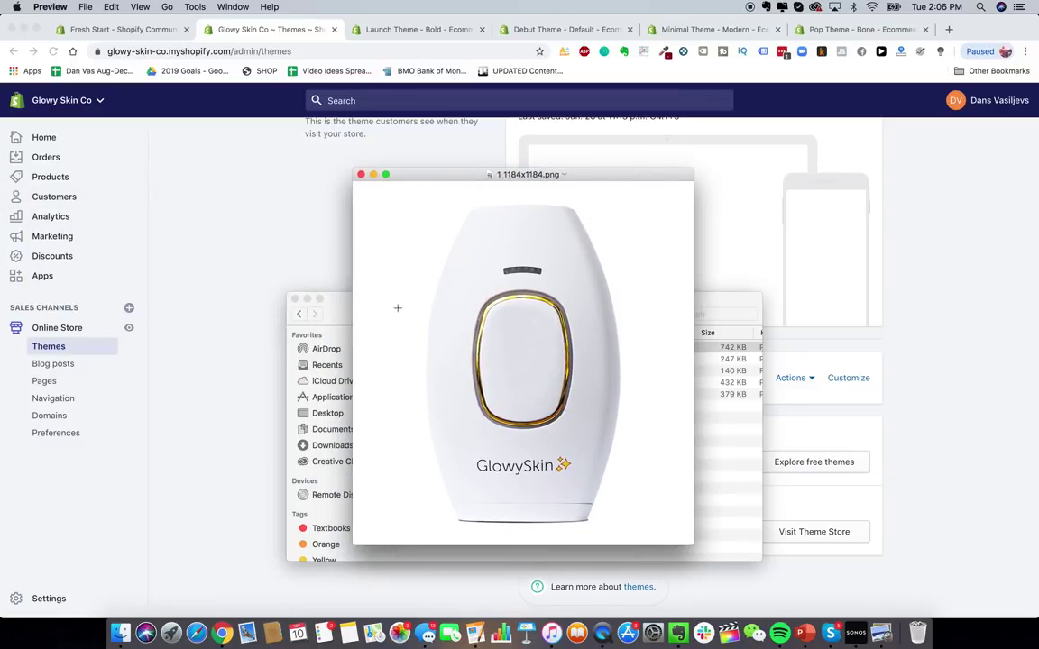
pyautogui.click(308, 301)
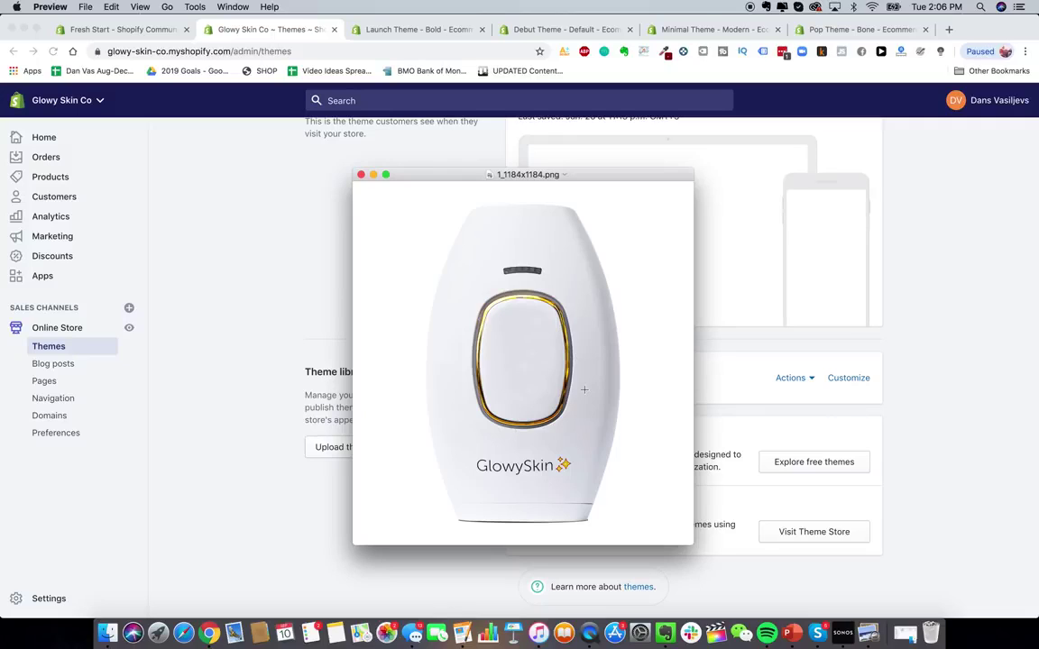
# - Open alibaba.com in a new tab and search for 'hair removal IPL laser'
pyautogui.click(947, 29)
pyautogui.write('alibaba.com')
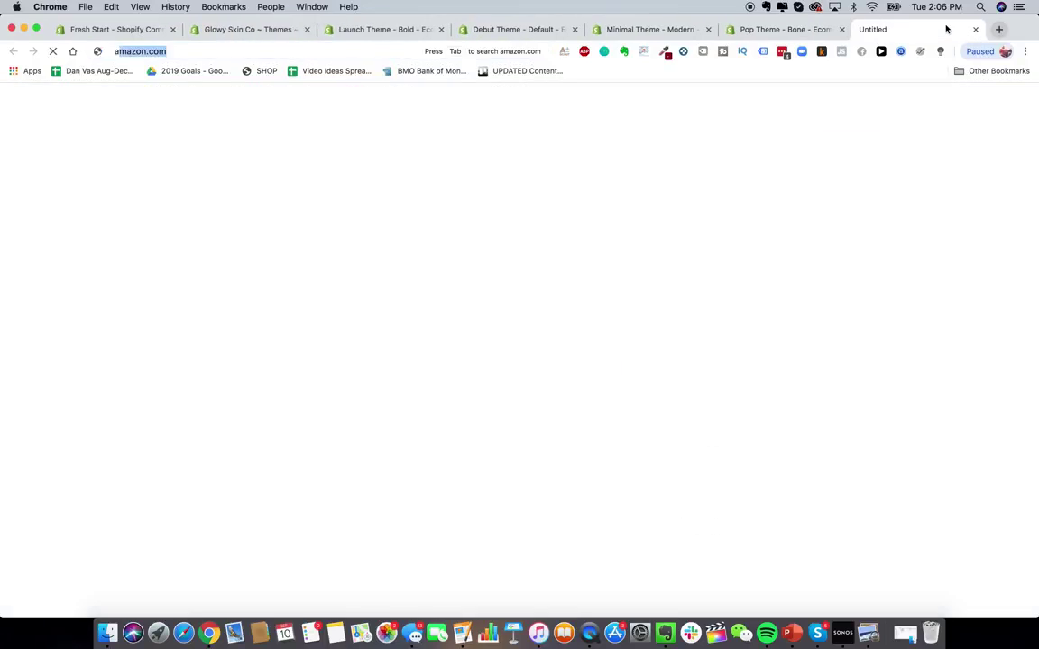
pyautogui.press('Return')
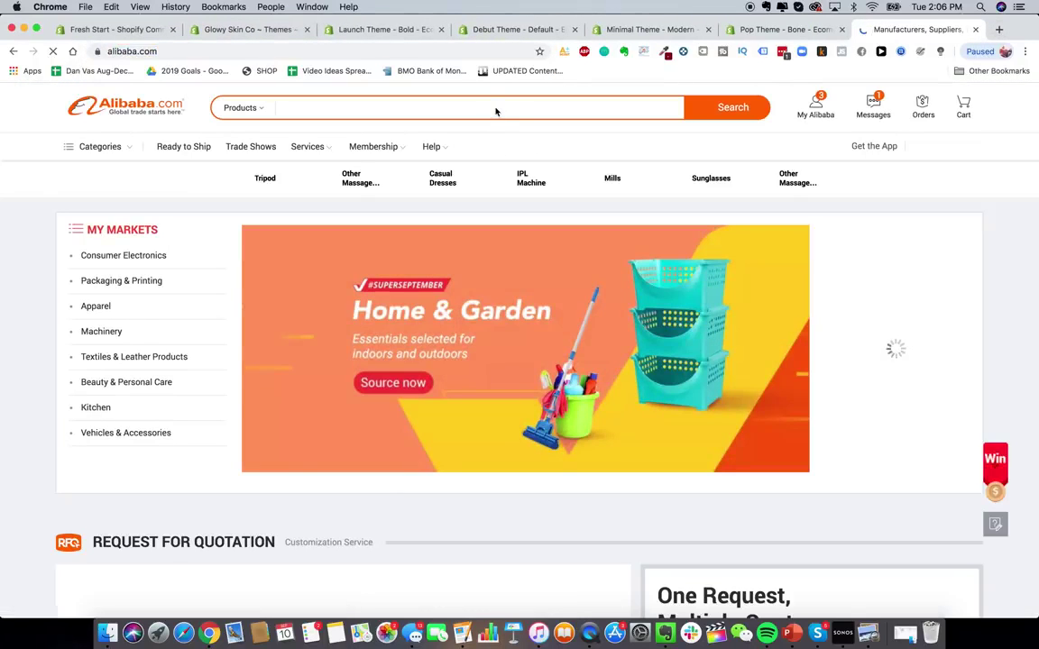
pyautogui.click(496, 111)
pyautogui.click(975, 29)
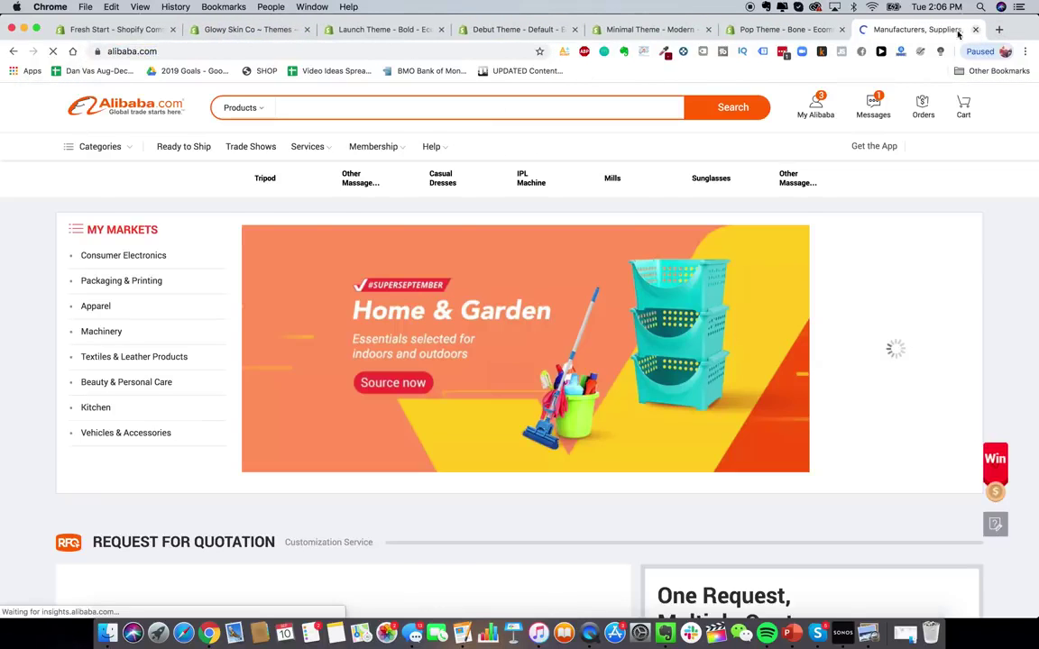
pyautogui.write('hair removal')
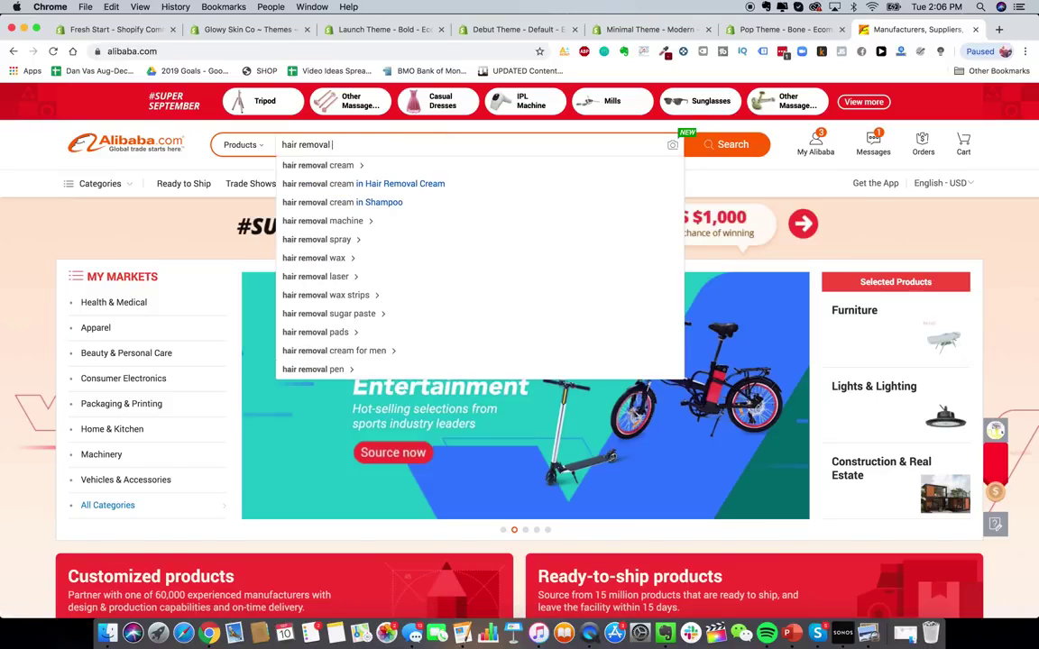
pyautogui.write(' IPL dev')
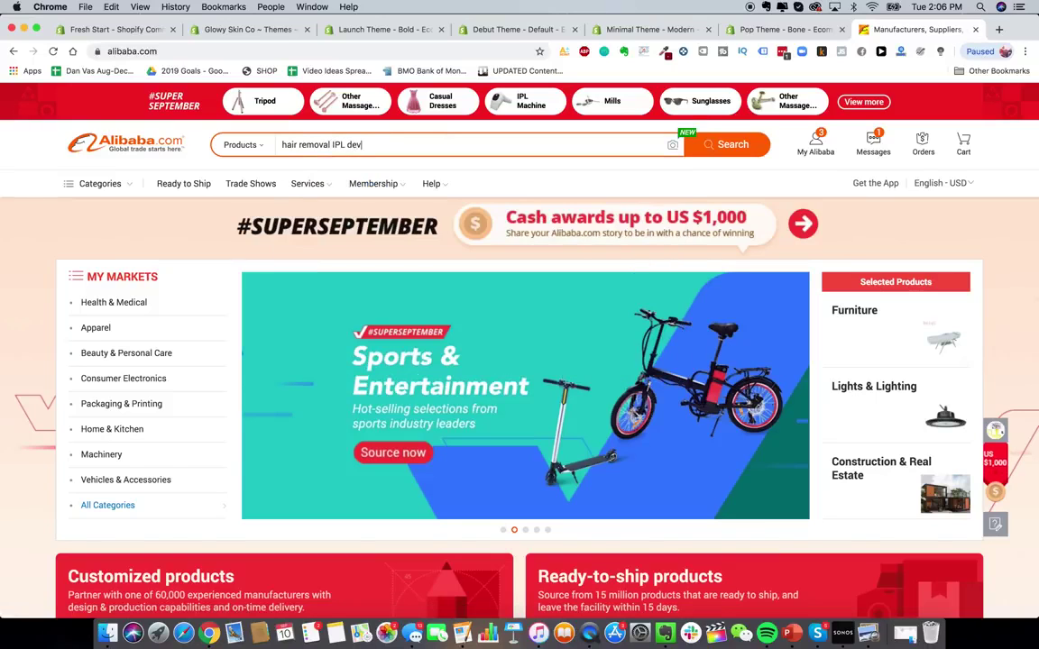
pyautogui.press('BackSpace')
pyautogui.press('BackSpace')
pyautogui.press('BackSpace')
pyautogui.write('lsaer')
pyautogui.press('Return')
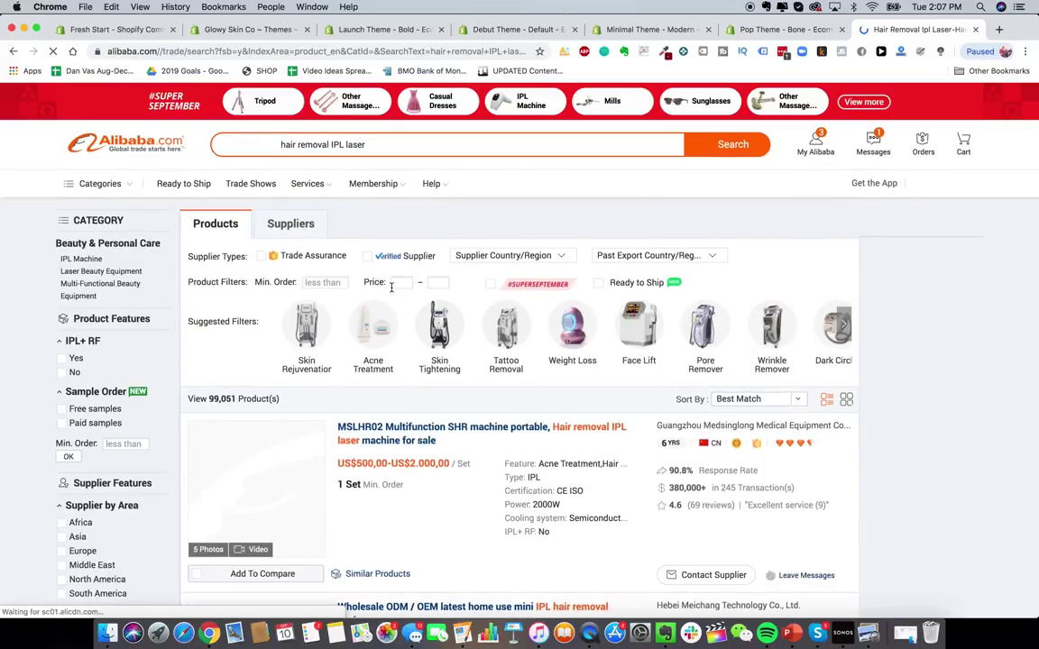
# - Browse the supplier listings, view another skin rejuvenation device photo, and return to the Launch theme page
pyautogui.scroll(-5, 418, 405)
pyautogui.scroll(-15, 418, 405)
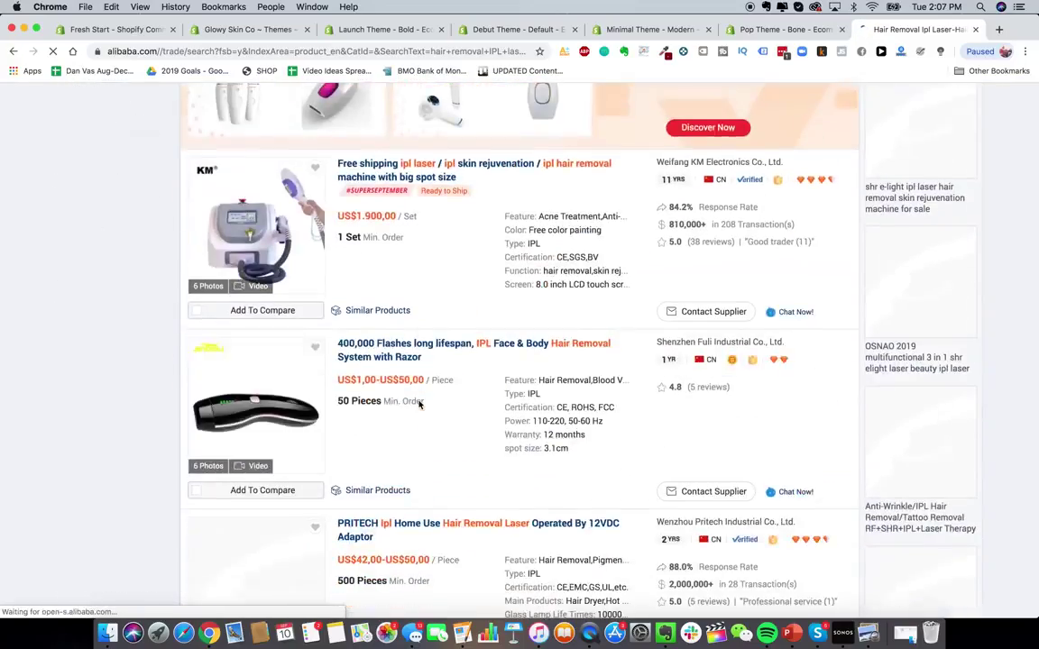
pyautogui.scroll(3, 418, 400)
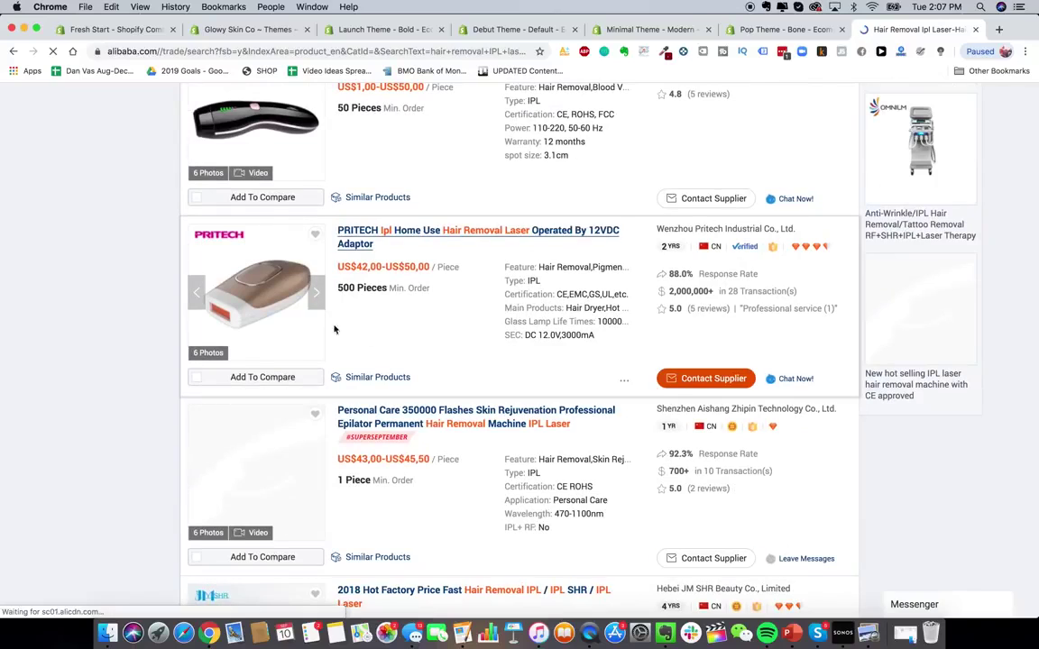
pyautogui.scroll(-7, 323, 392)
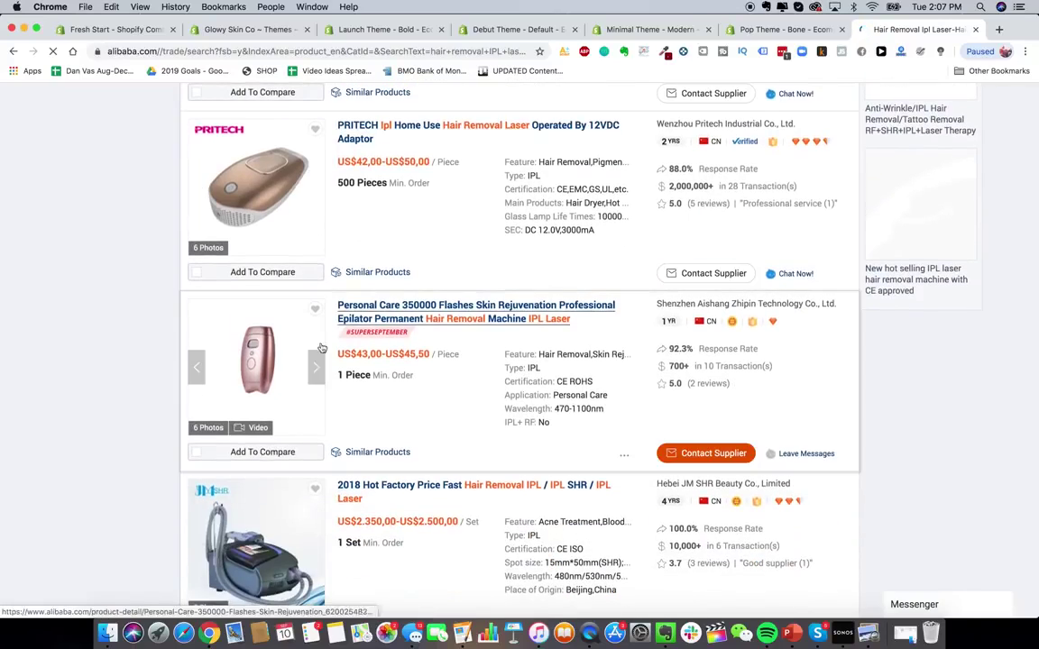
pyautogui.scroll(-14, 323, 392)
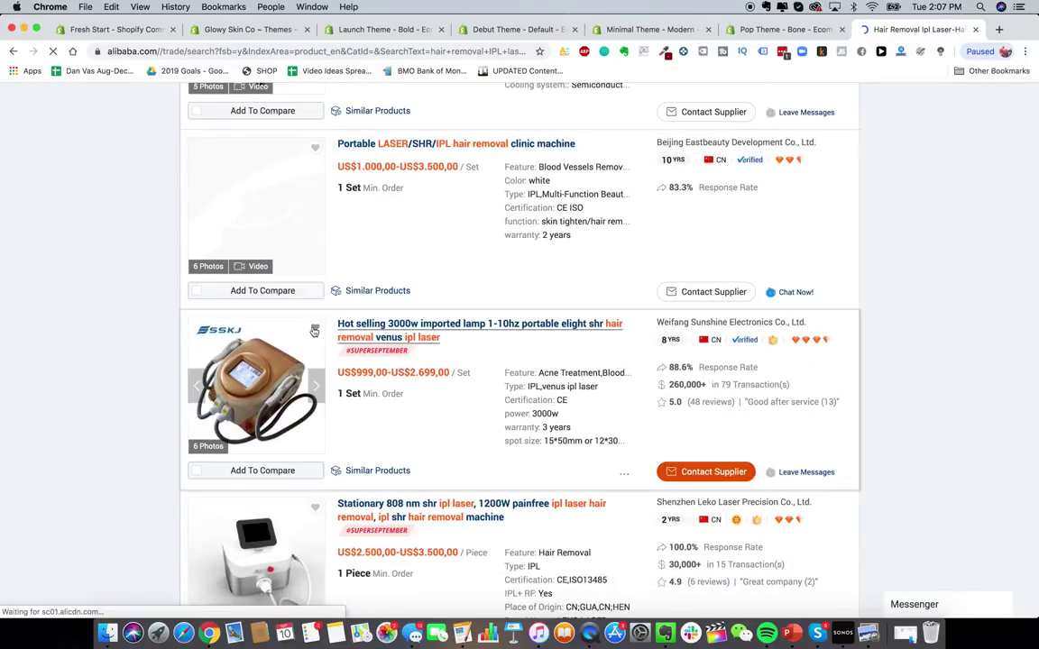
pyautogui.scroll(-15, 313, 332)
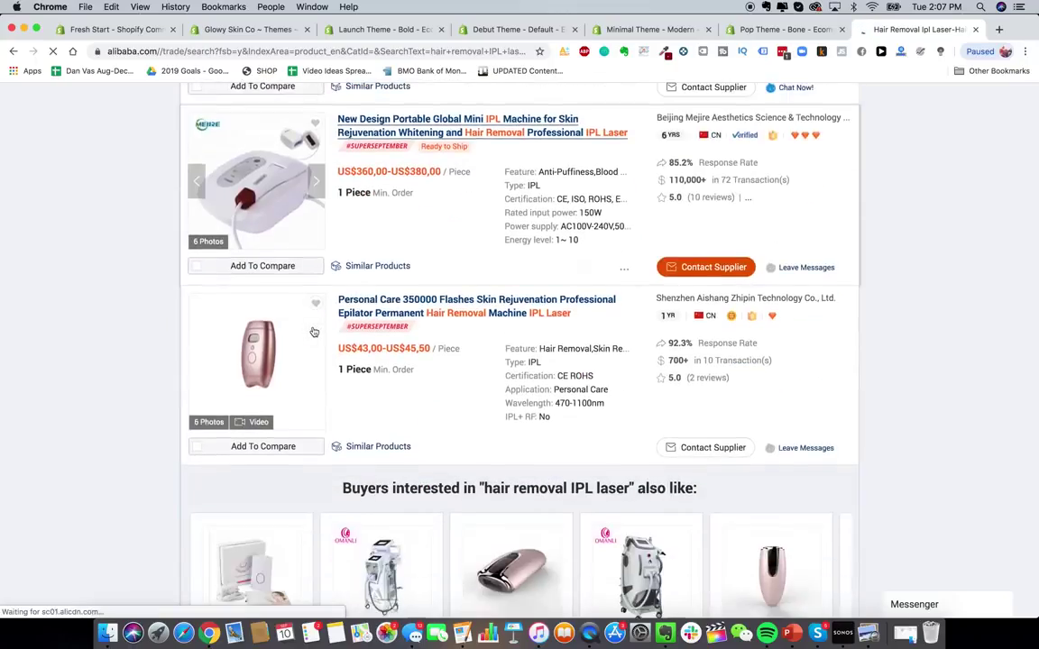
pyautogui.scroll(-15, 313, 332)
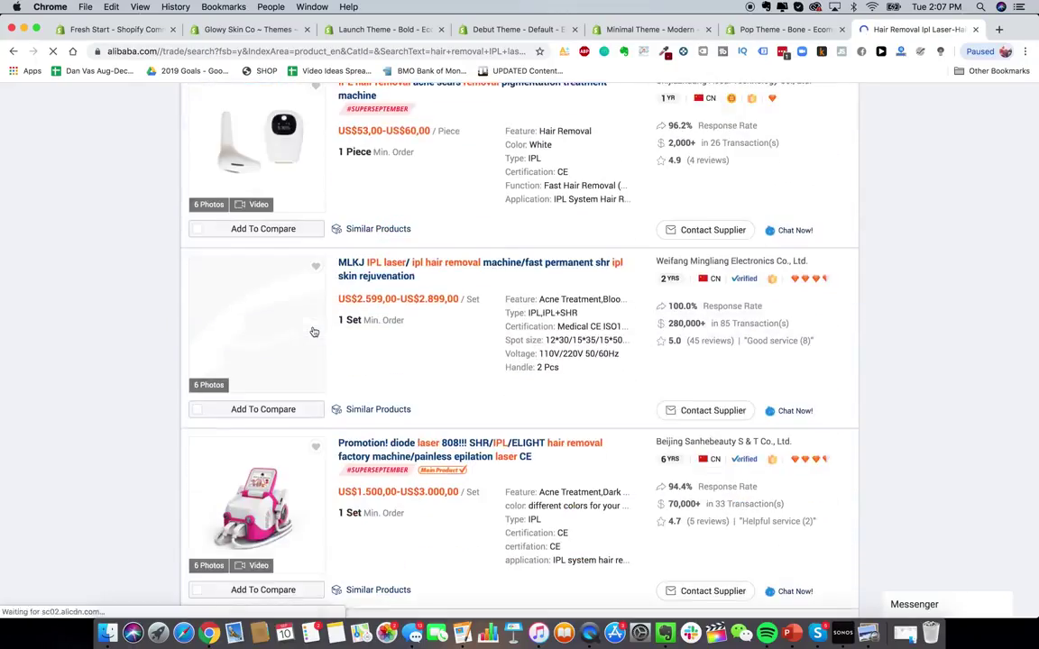
pyautogui.scroll(-15, 313, 332)
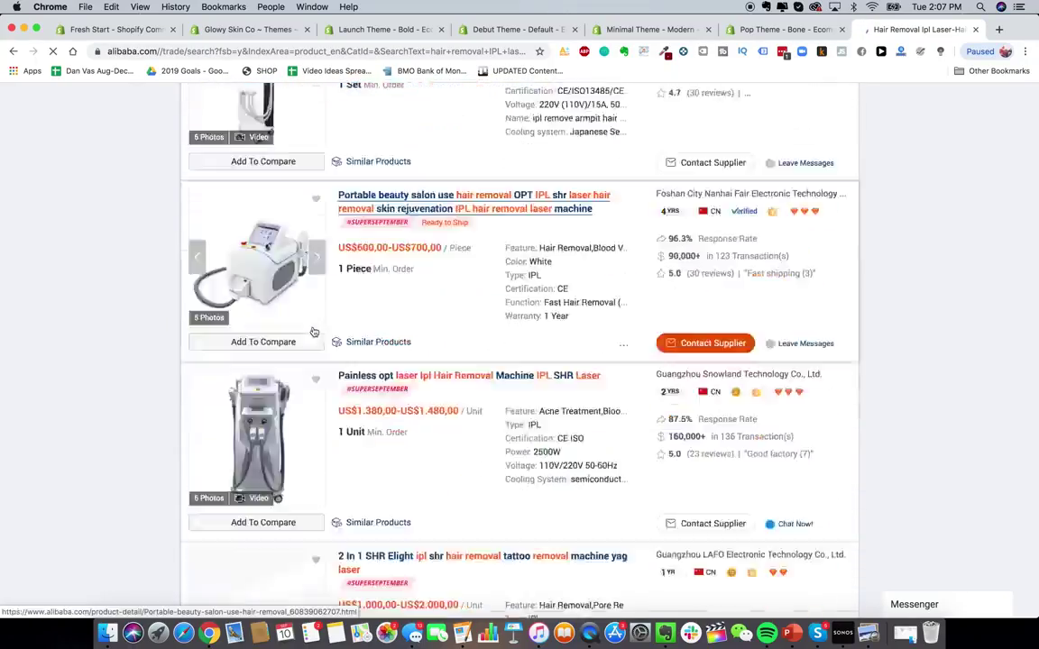
pyautogui.scroll(-10, 313, 332)
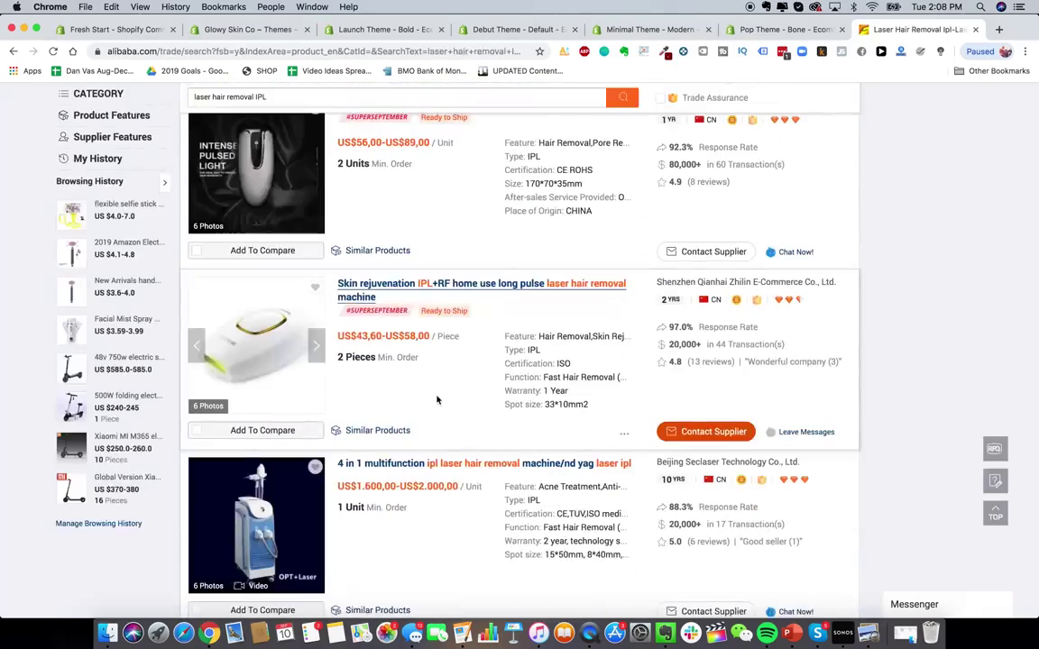
pyautogui.click(315, 352)
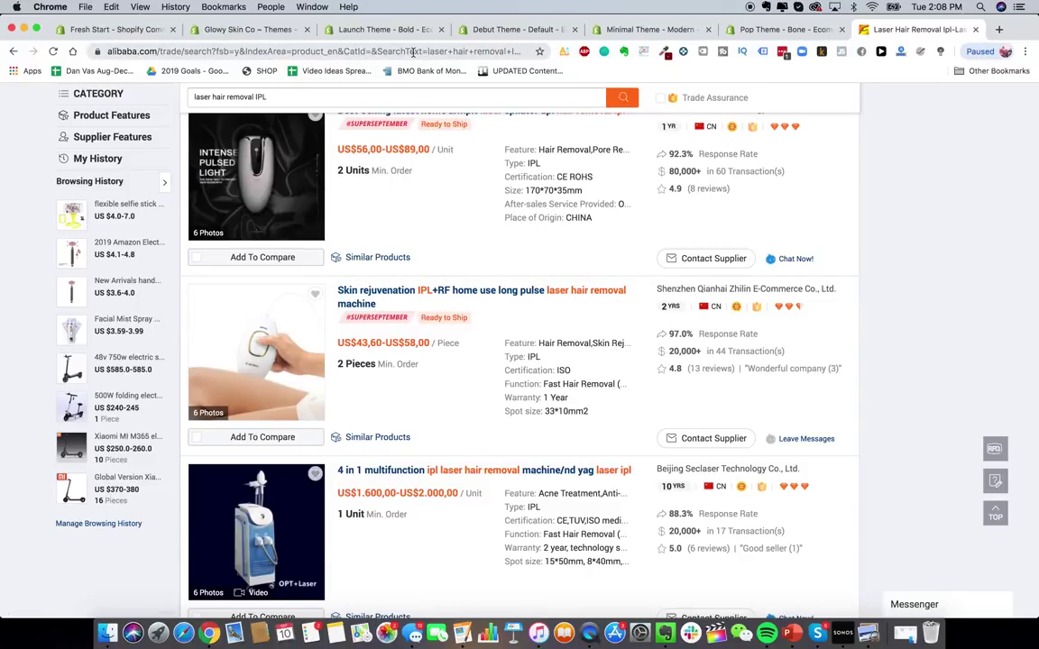
pyautogui.click(379, 32)
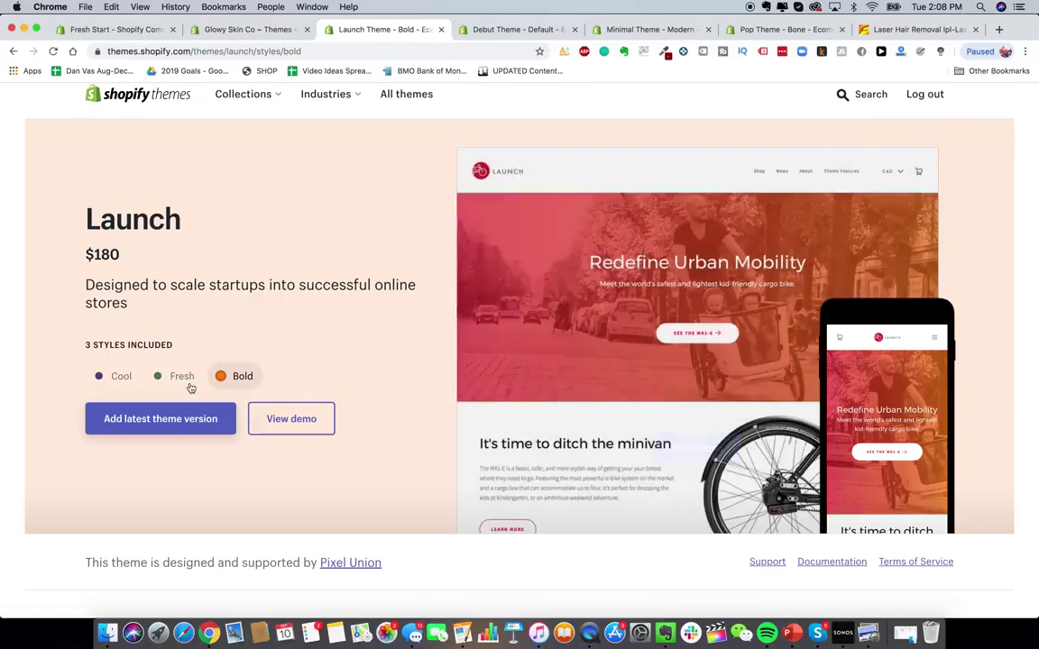
# - Preview the Launch theme's Fresh, Cool and Bold styles, then start a new browser tab
pyautogui.click(188, 385)
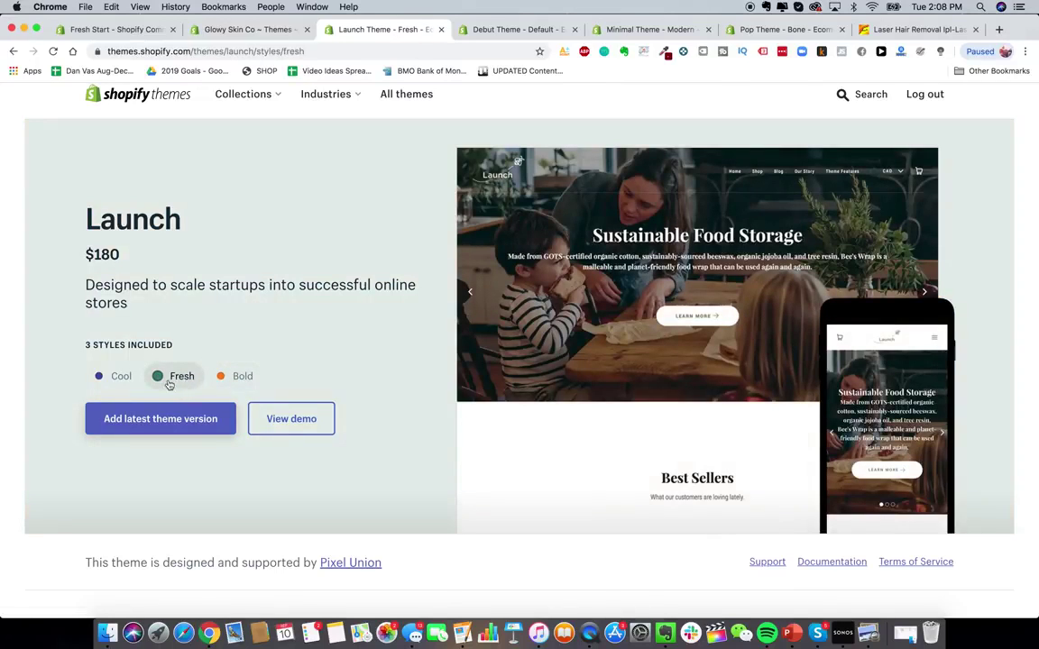
pyautogui.click(123, 383)
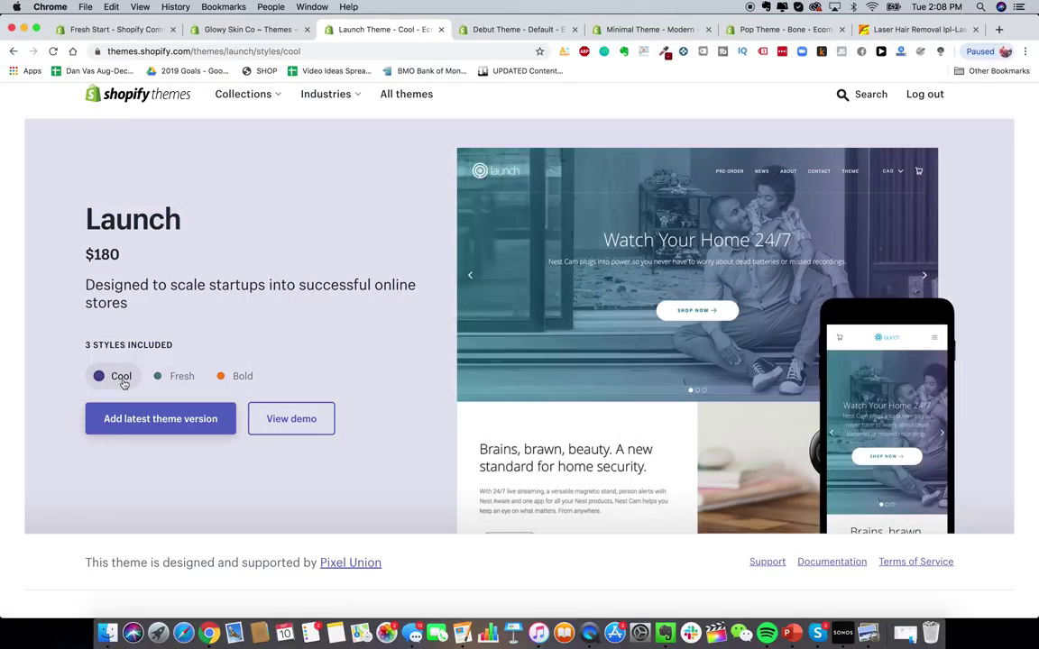
pyautogui.click(238, 377)
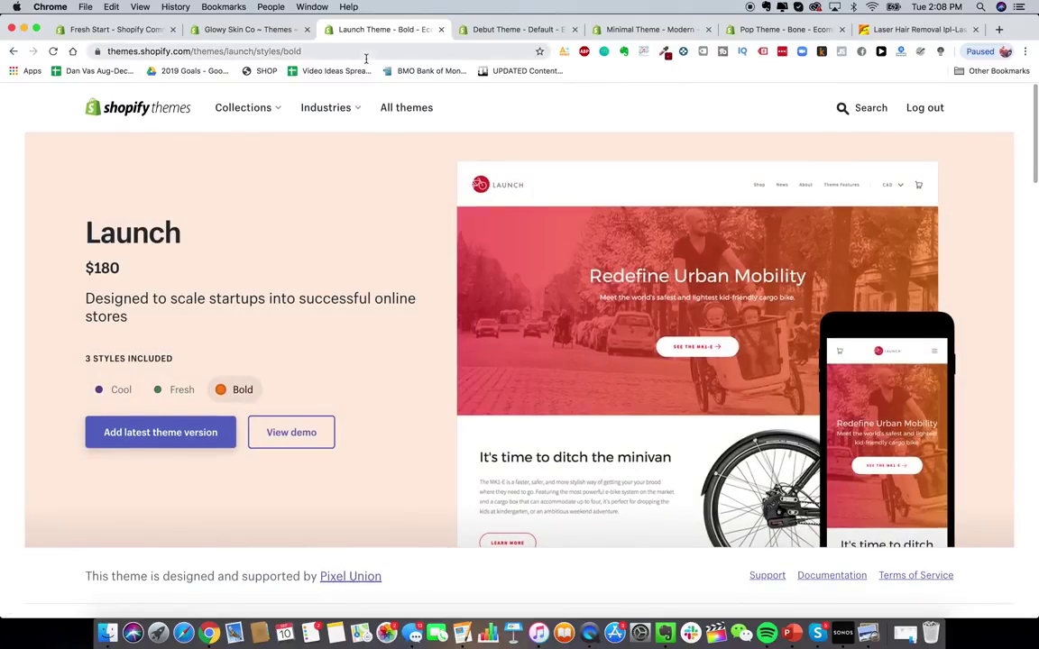
pyautogui.click(1000, 29)
# - Load blendjet.com and scroll through its home page
pyautogui.write('blend')
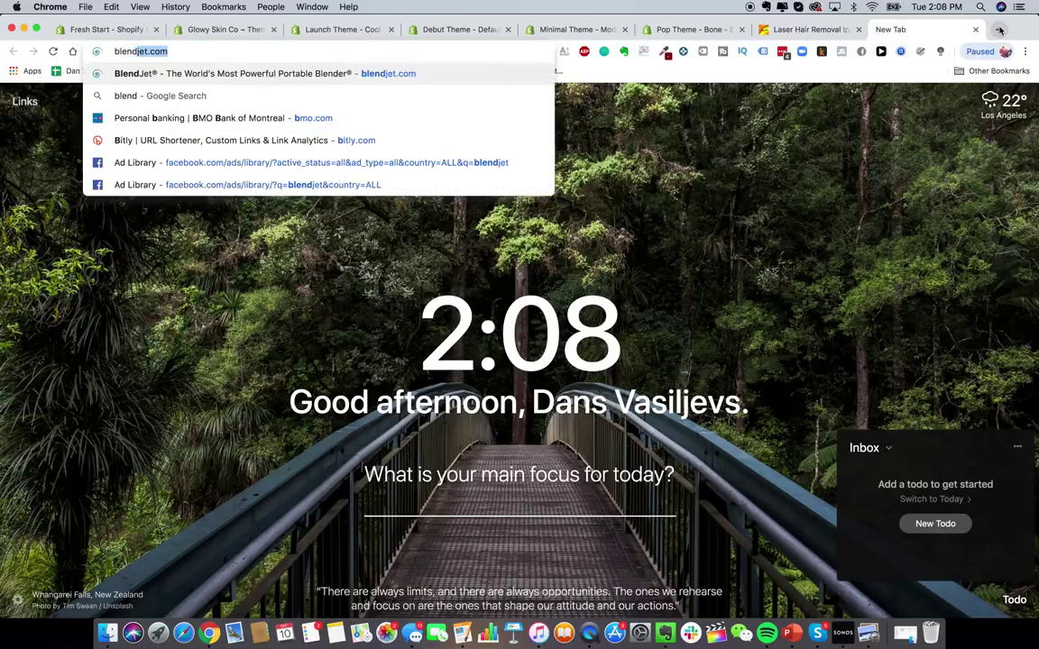
pyautogui.press('Return')
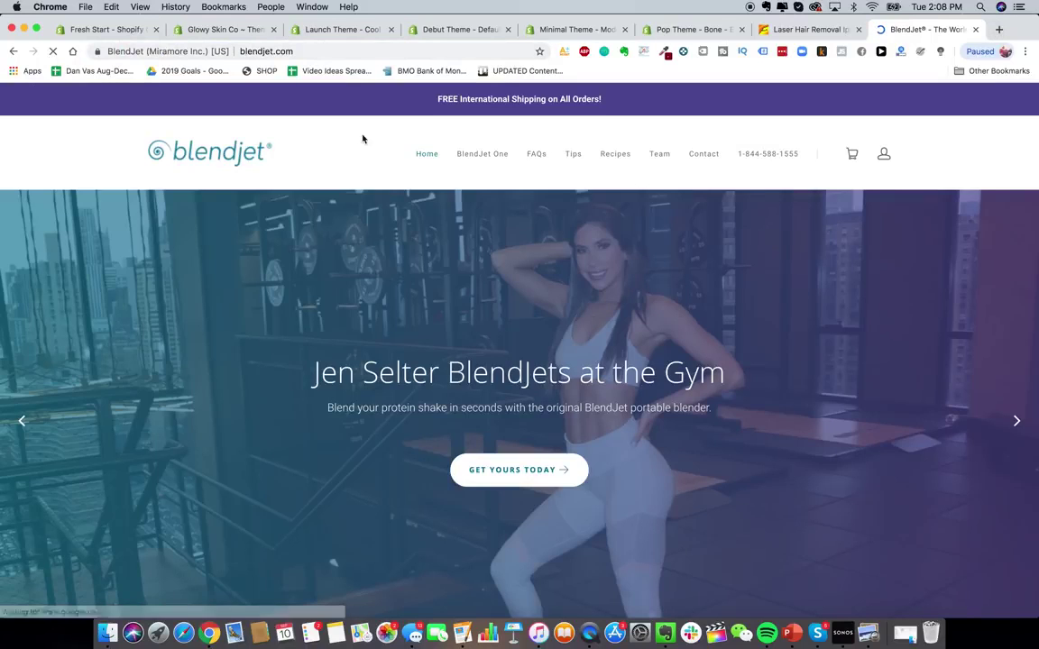
pyautogui.scroll(-3, 547, 360)
pyautogui.scroll(3, 548, 359)
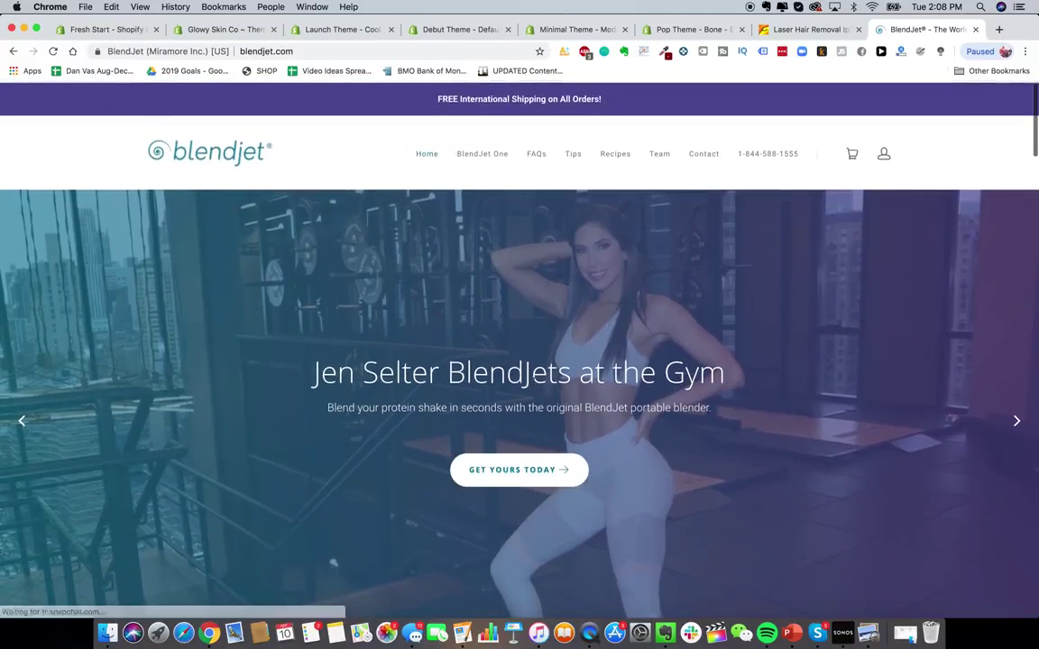
pyautogui.scroll(-3, 548, 360)
pyautogui.scroll(3, 521, 451)
pyautogui.scroll(-1, 519, 451)
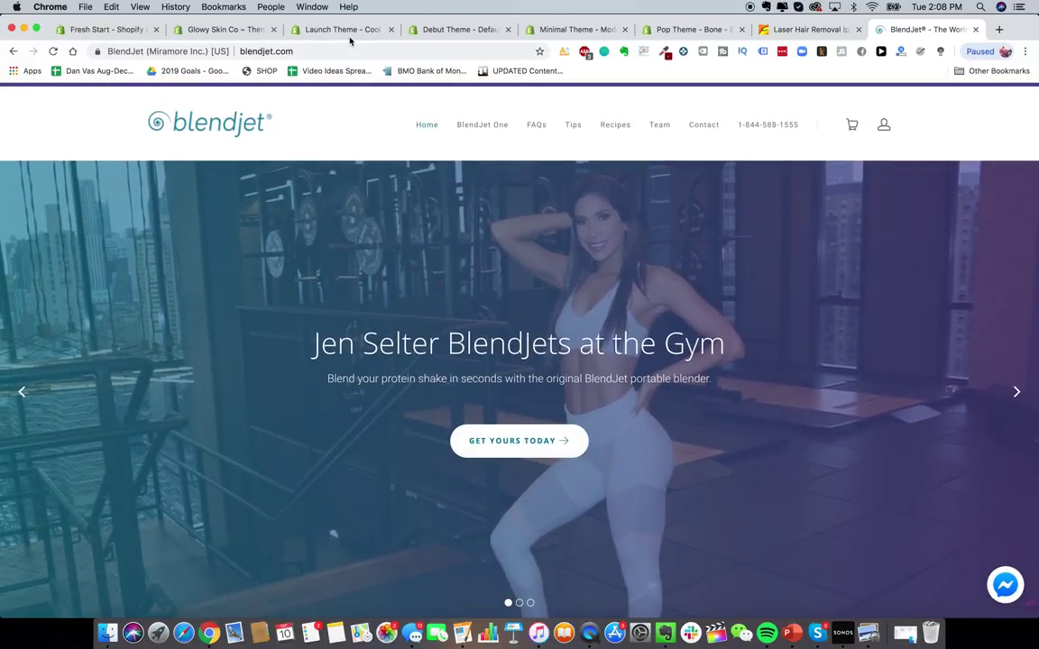
# - Dismiss BlendJet's 10% off bar, check its Alexa traffic stats, and close the site
pyautogui.click(348, 29)
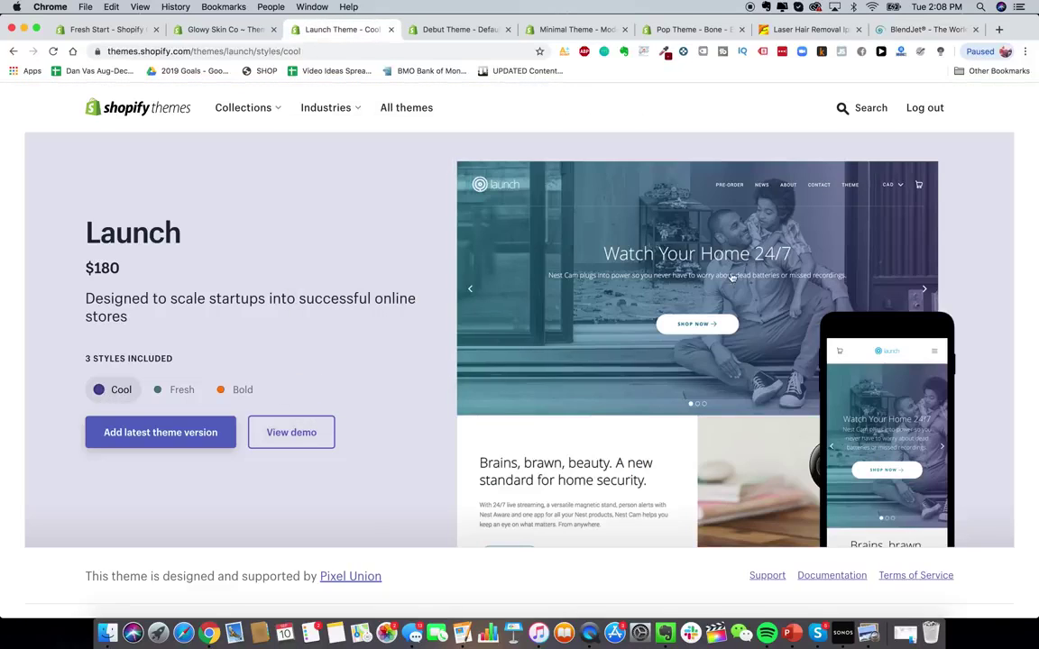
pyautogui.click(946, 31)
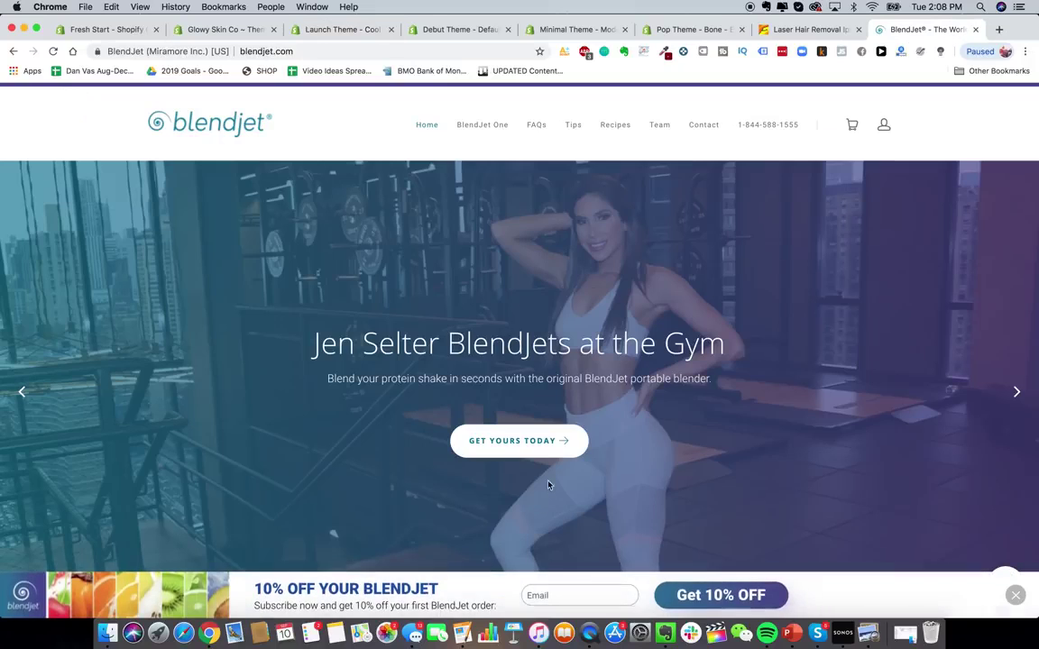
pyautogui.click(1017, 598)
pyautogui.click(899, 52)
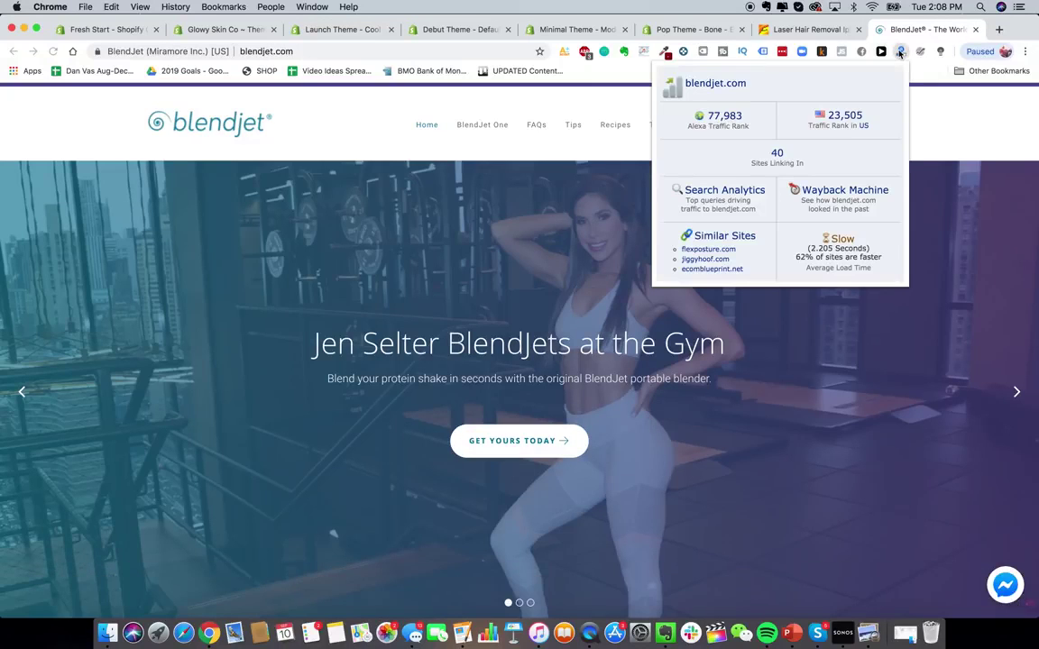
pyautogui.click(975, 30)
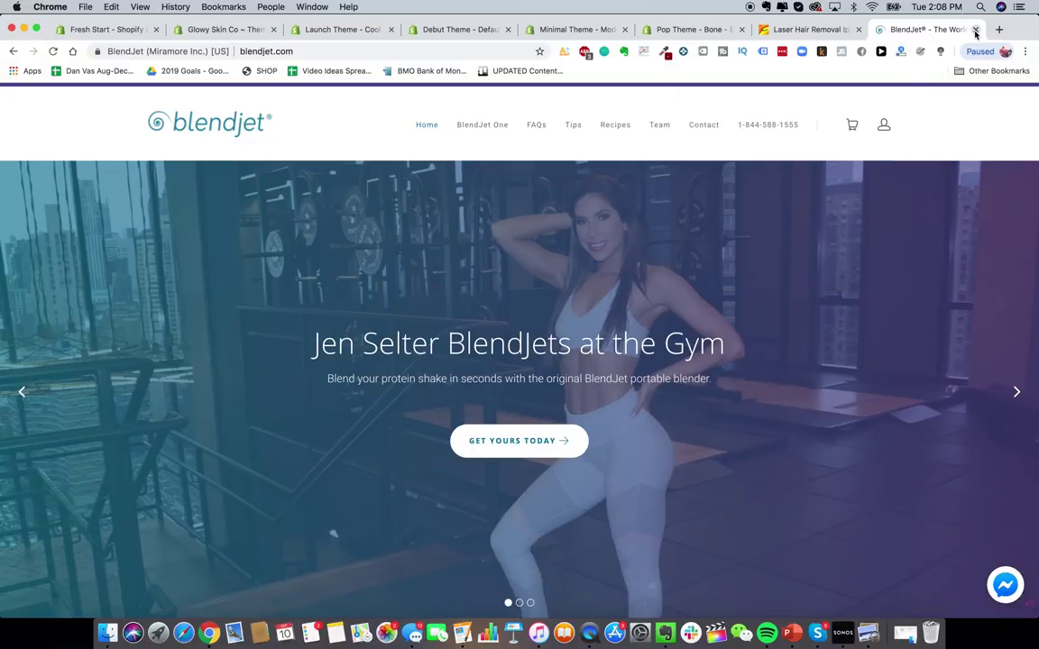
# - Preview Debut's Light style and Minimal's Vintage and Fashion styles
pyautogui.click(364, 36)
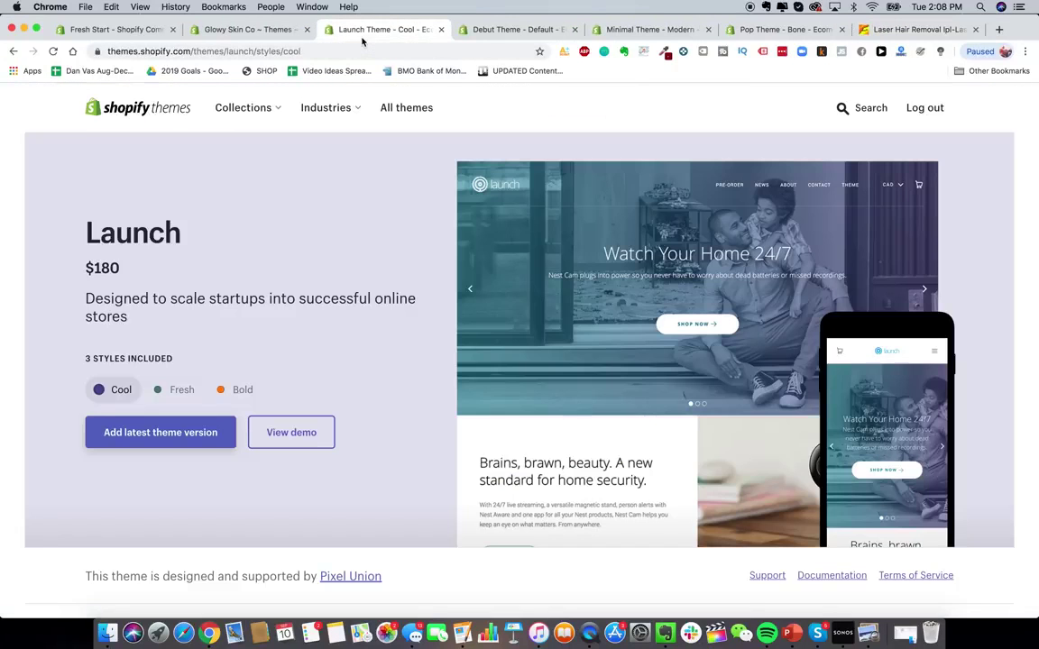
pyautogui.click(518, 34)
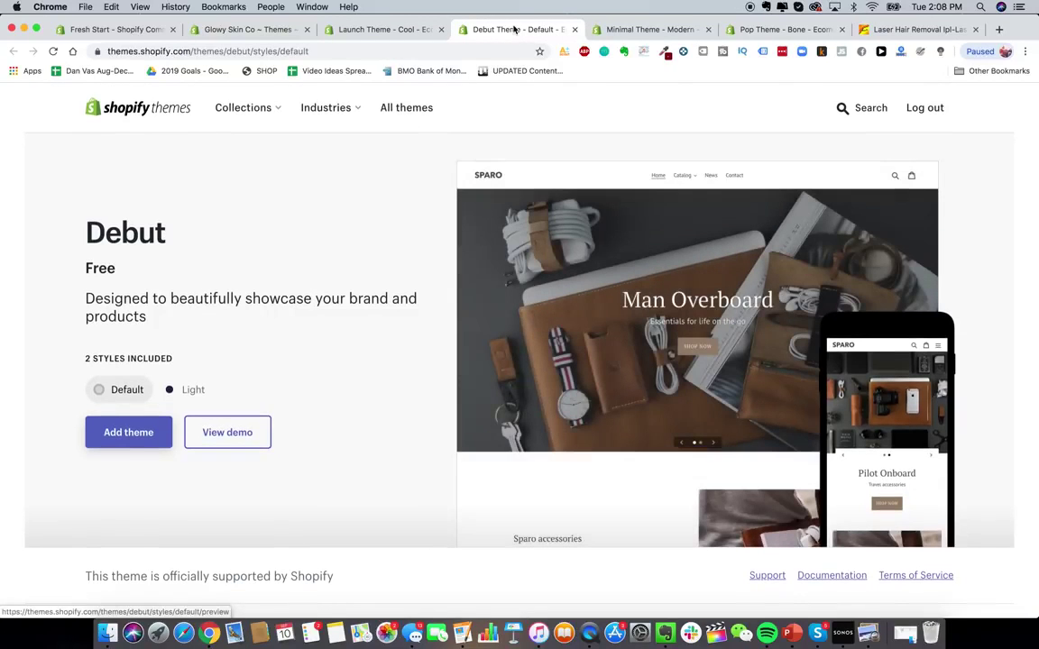
pyautogui.click(179, 397)
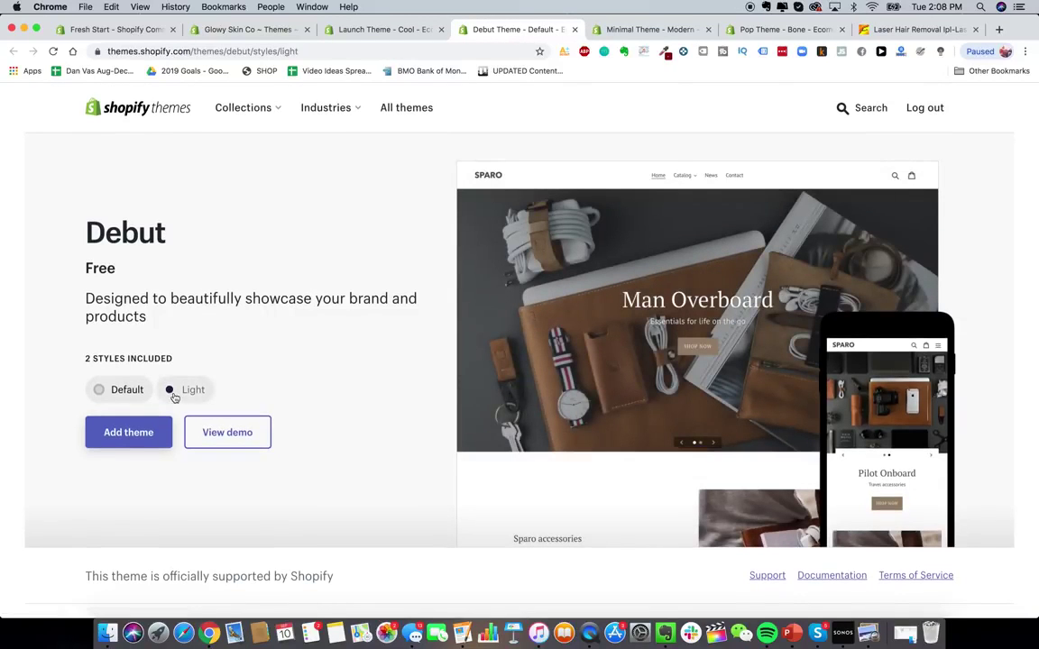
pyautogui.click(633, 31)
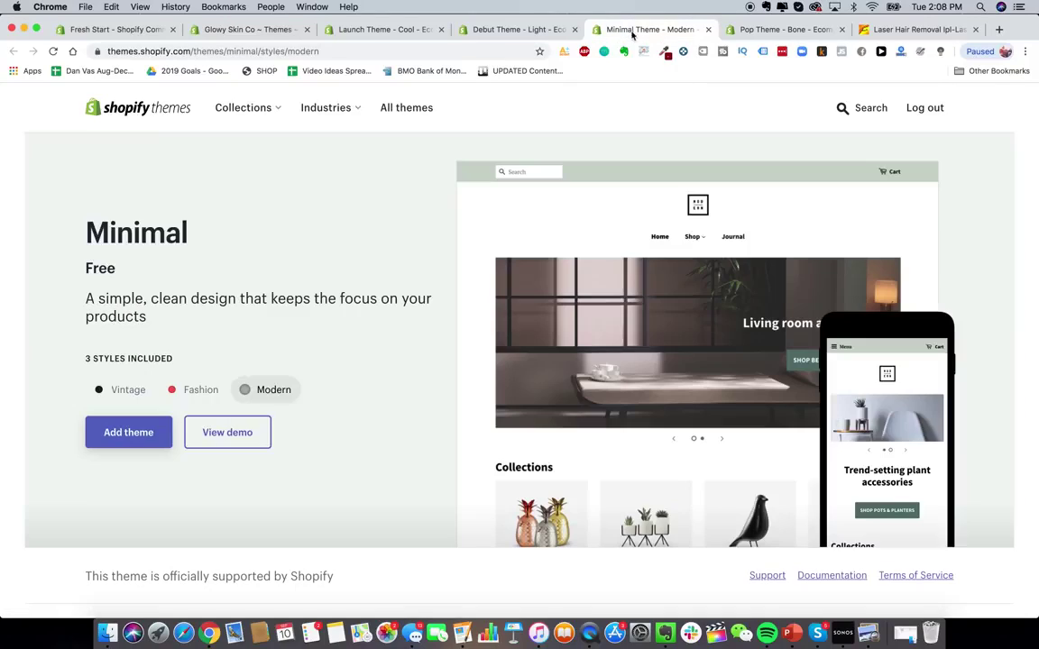
pyautogui.click(137, 391)
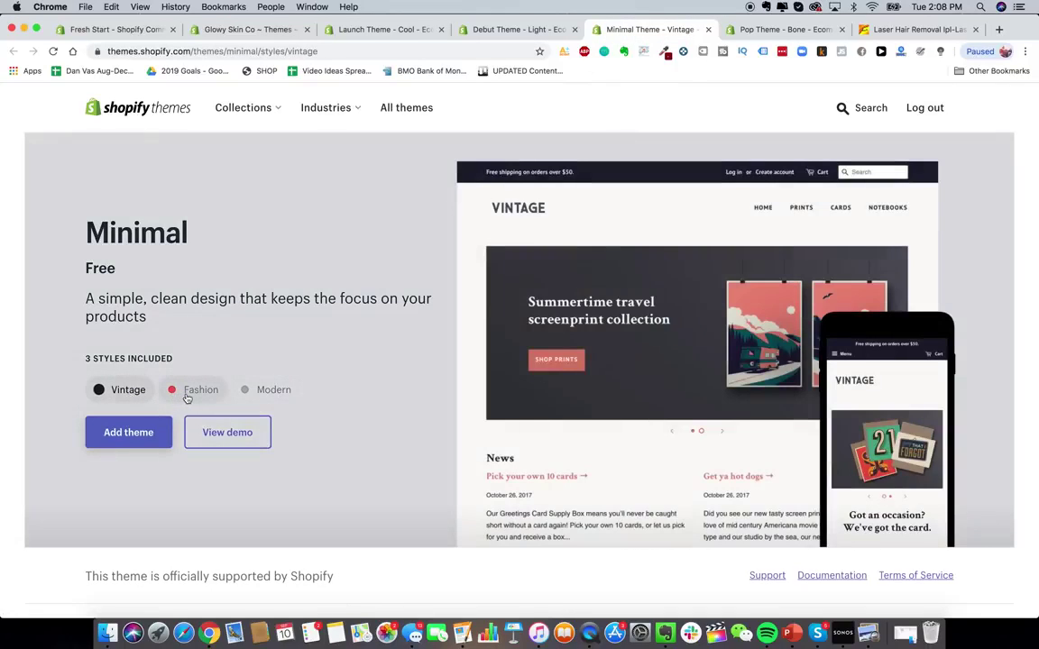
pyautogui.click(189, 391)
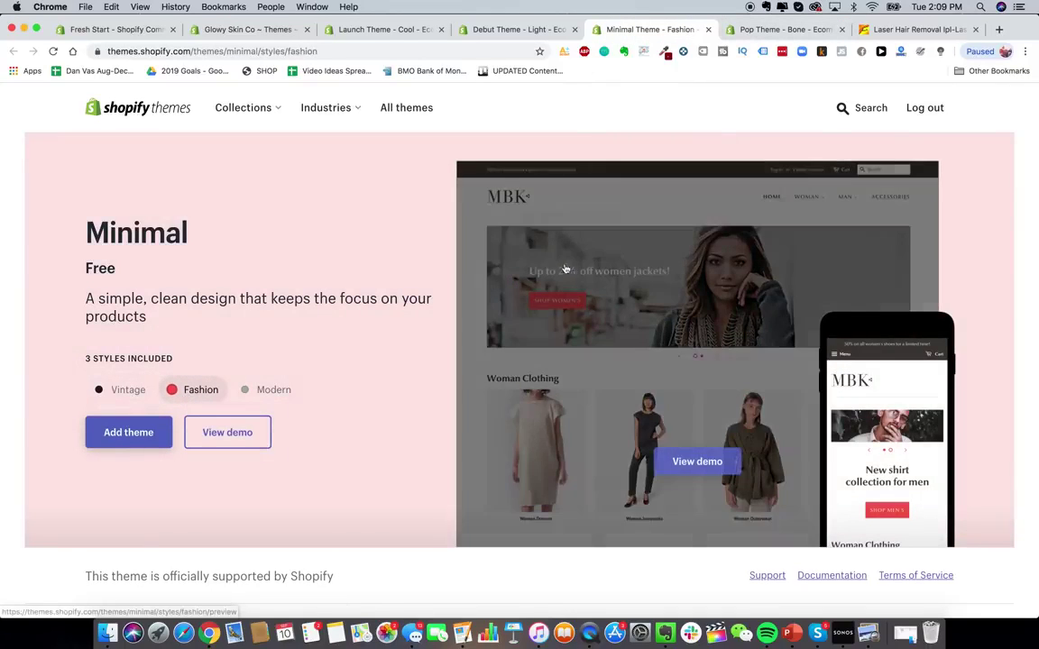
# - Preview Pop's Toy and Bone styles, close the Pop tab, and return to Launch
pyautogui.click(781, 31)
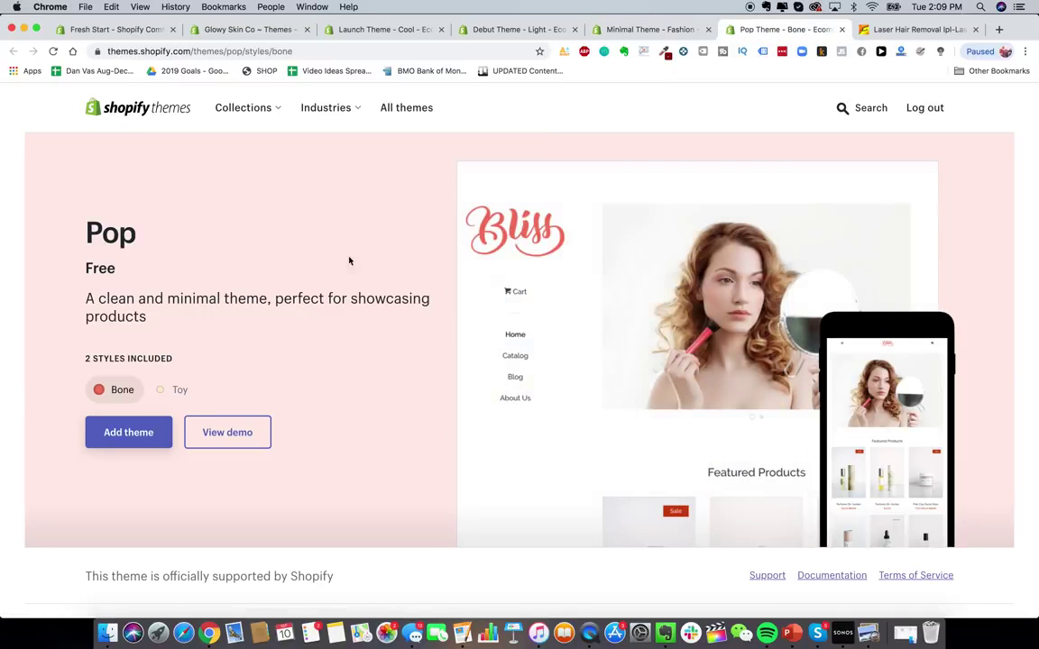
pyautogui.click(163, 390)
pyautogui.click(121, 390)
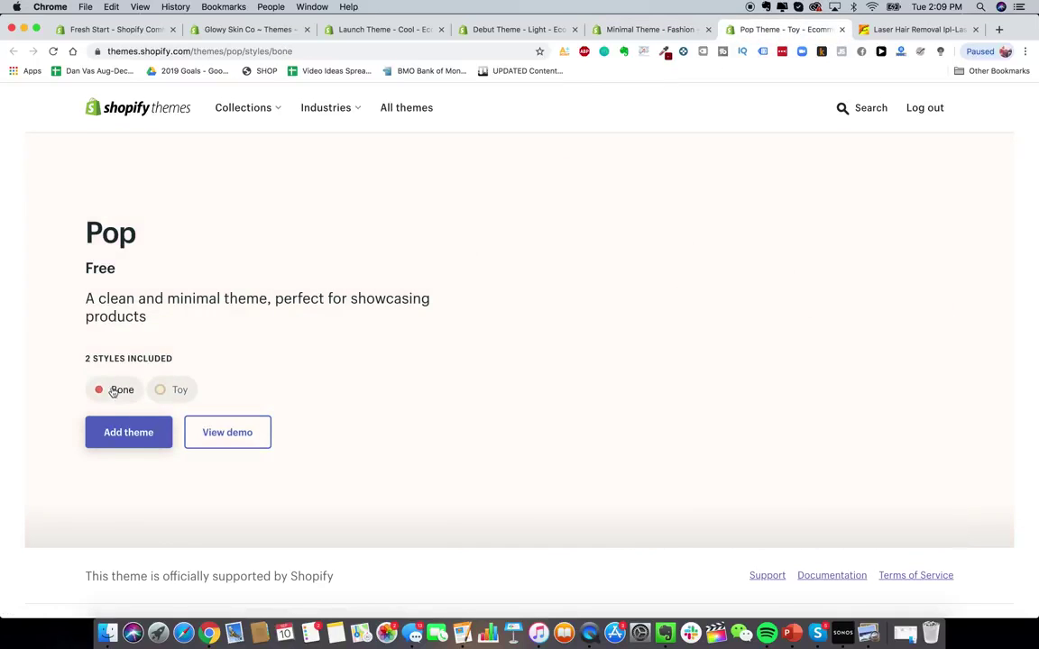
pyautogui.click(841, 29)
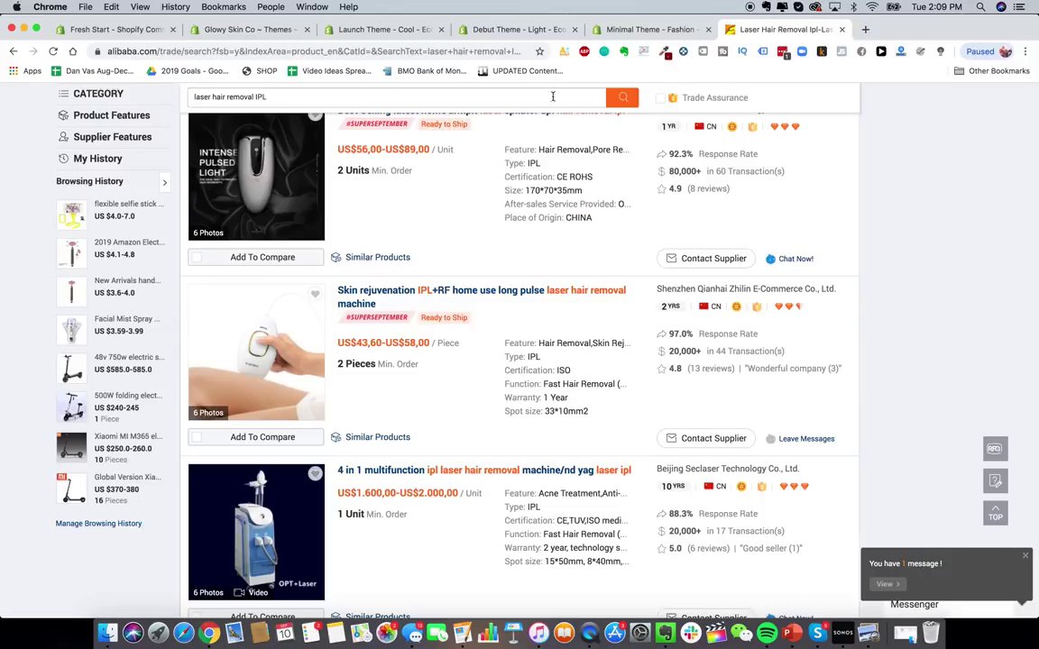
pyautogui.click(531, 30)
pyautogui.click(437, 32)
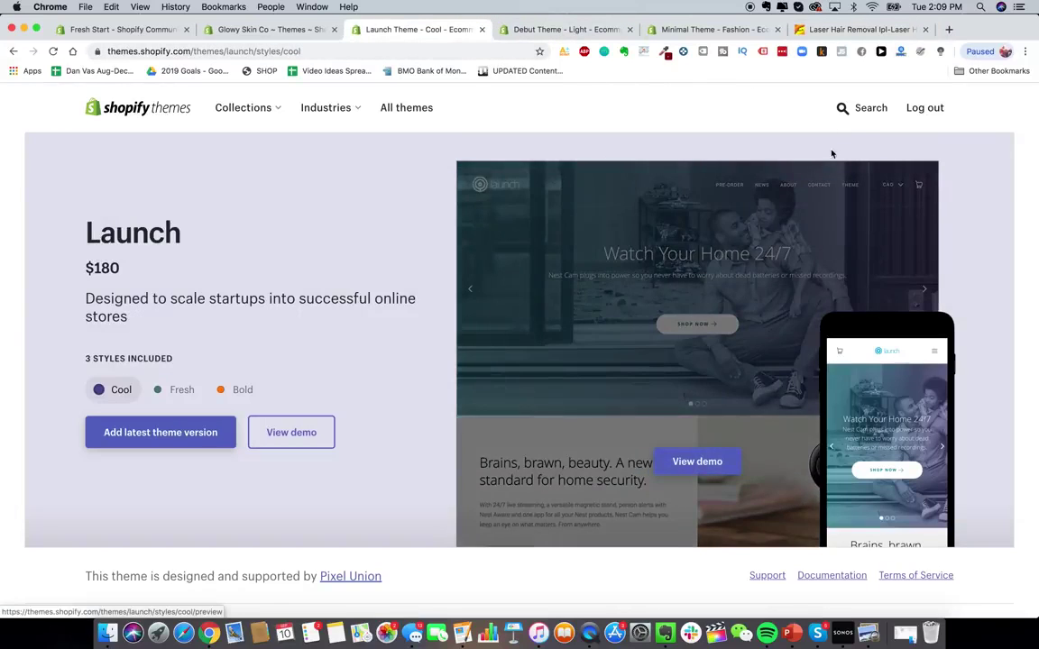
pyautogui.click(846, 110)
# - Search the theme store for 'jumpstart' and browse the Jumpstart theme's demo features
pyautogui.write('jumpstart')
pyautogui.press('Return')
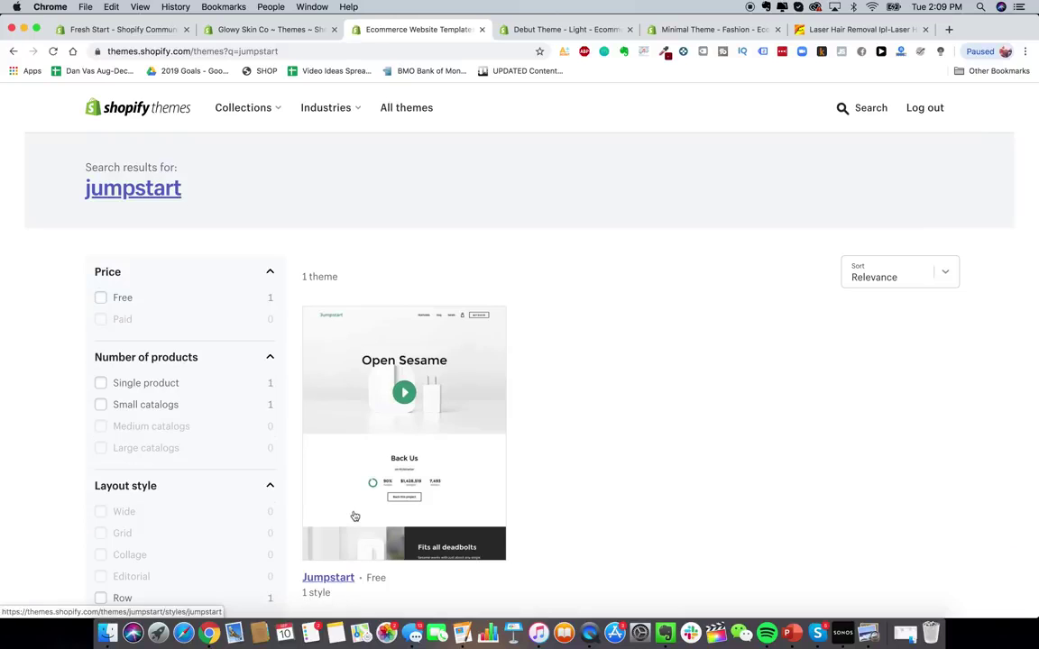
pyautogui.click(353, 515)
pyautogui.scroll(-3, 418, 431)
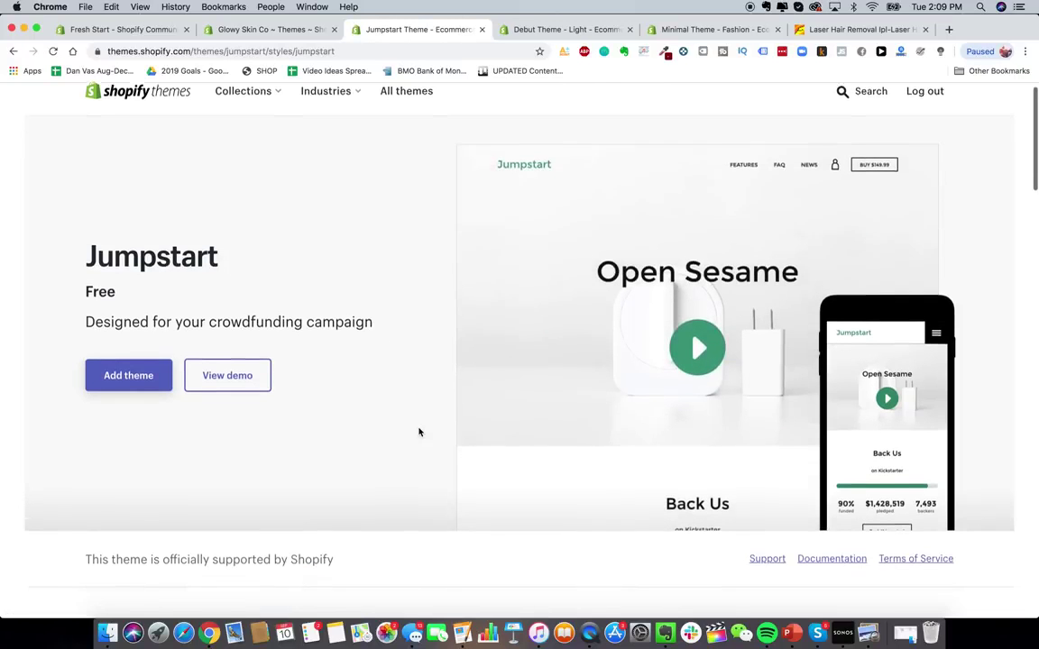
pyautogui.scroll(-5, 418, 432)
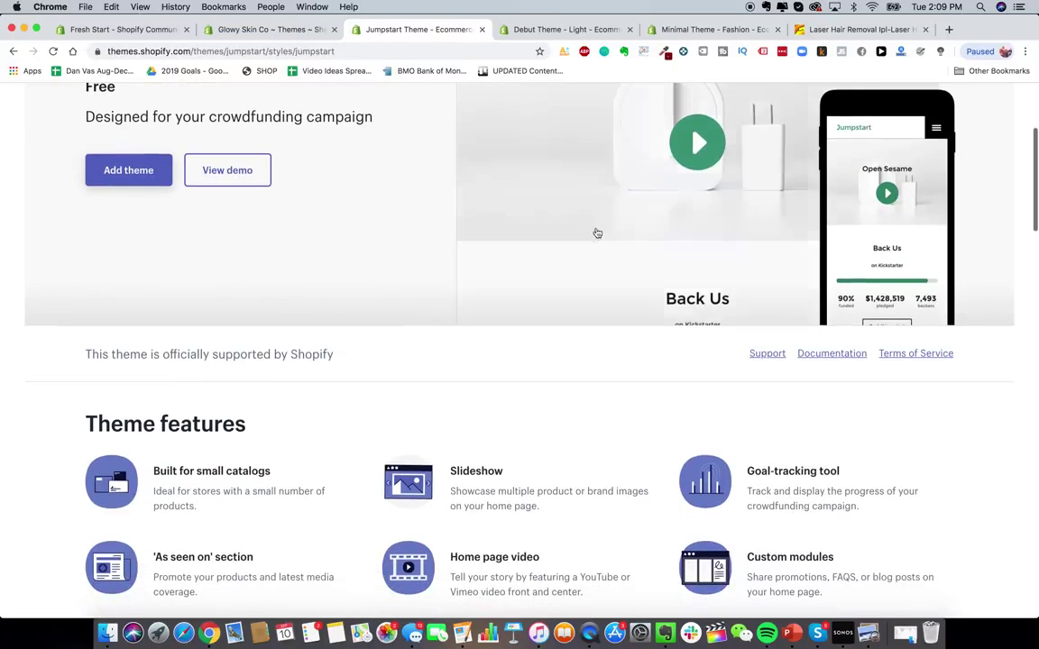
pyautogui.click(694, 241)
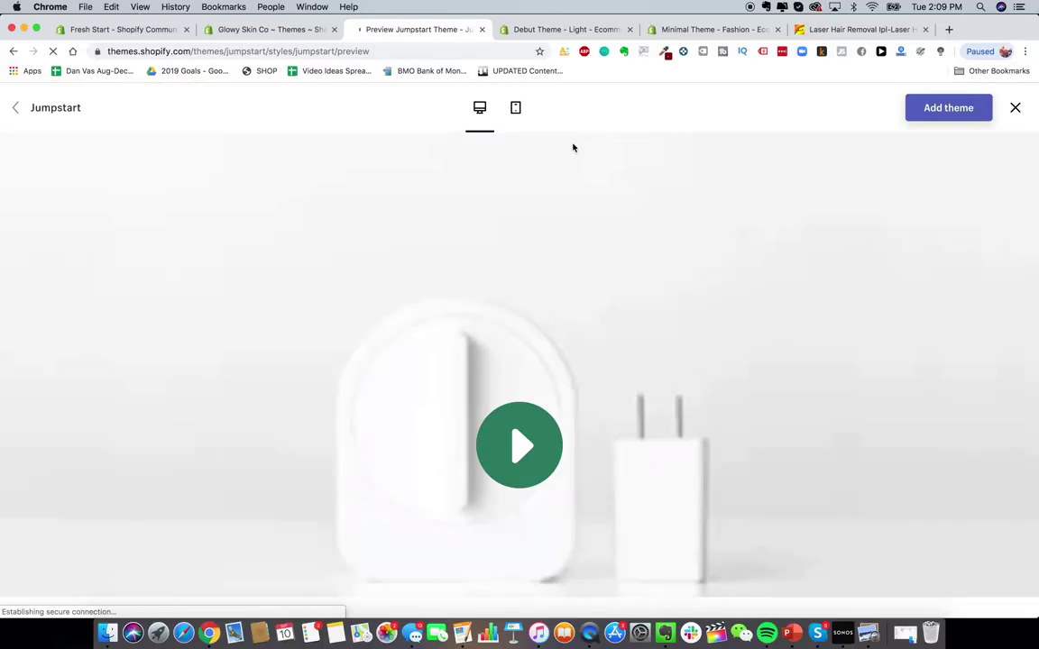
pyautogui.click(666, 163)
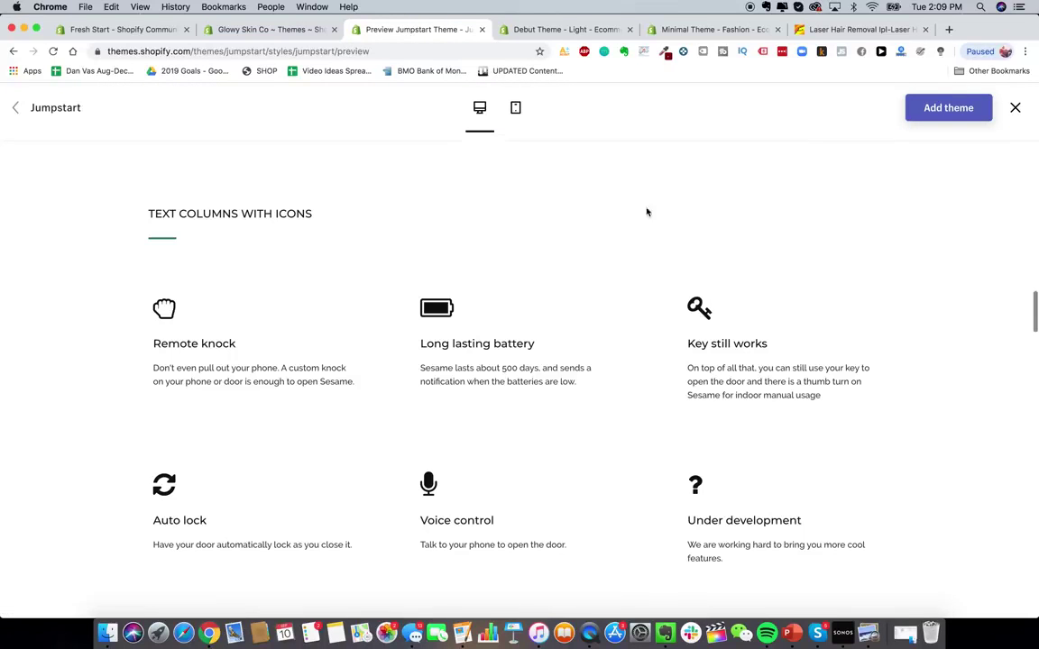
pyautogui.scroll(-10, 598, 352)
pyautogui.scroll(15, 596, 355)
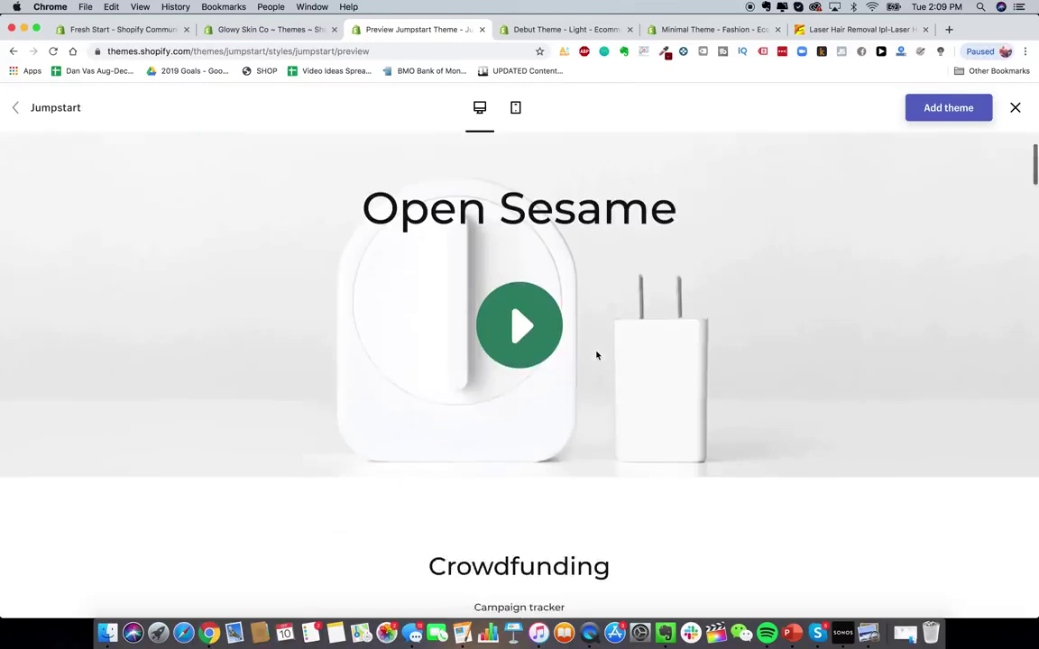
pyautogui.scroll(1, 565, 286)
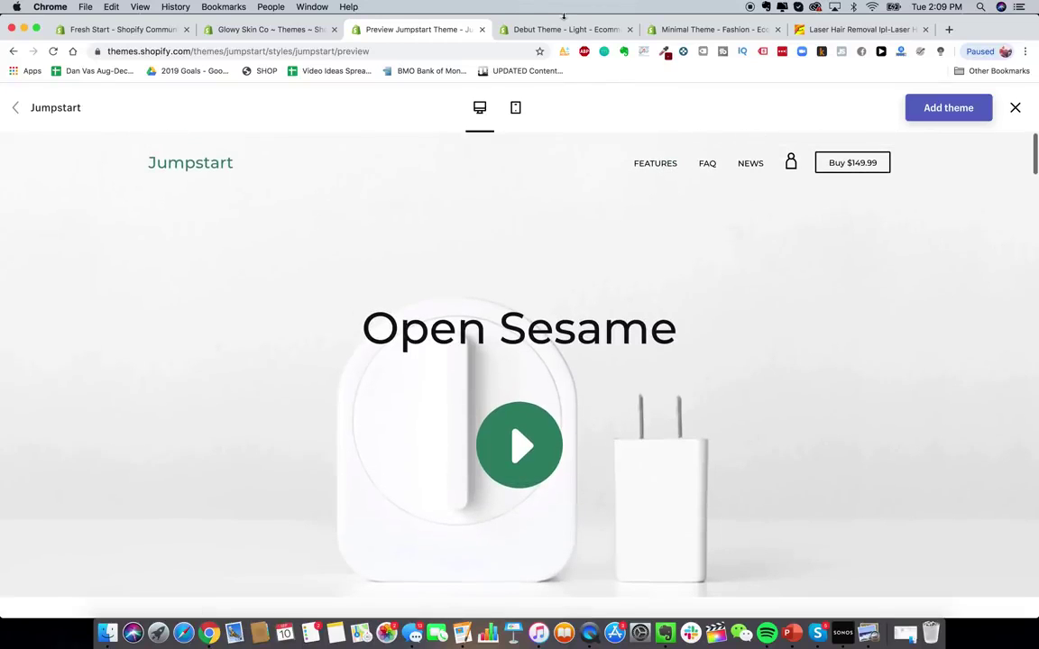
# - Open the Debut Light demo store and browse its About Us and home pages
pyautogui.click(596, 31)
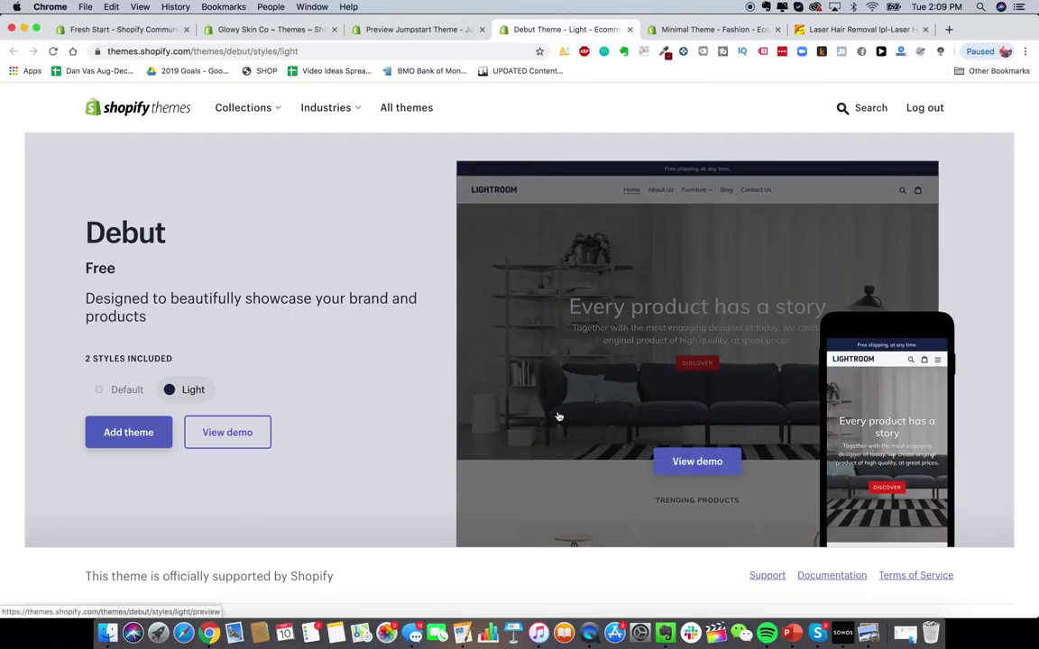
pyautogui.click(696, 460)
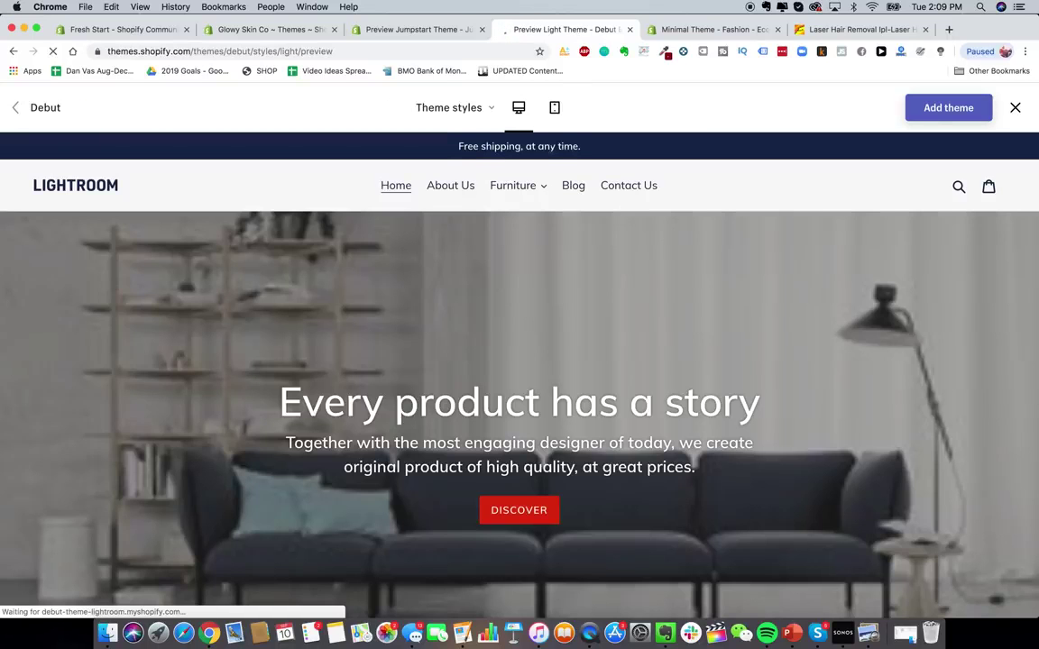
pyautogui.click(442, 191)
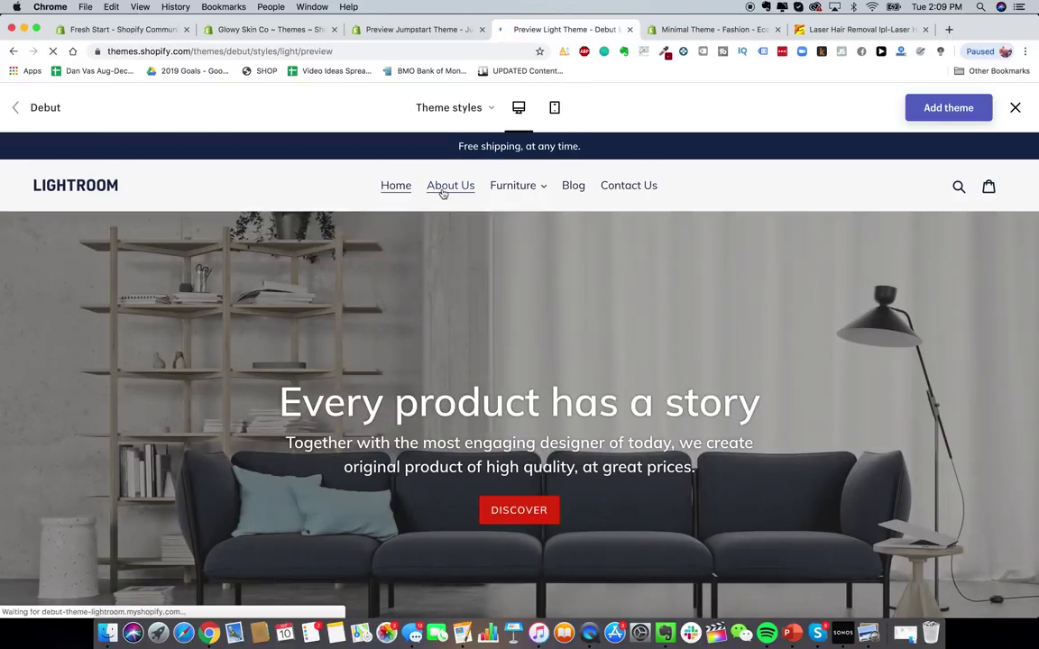
pyautogui.scroll(-5, 491, 292)
pyautogui.scroll(5, 491, 292)
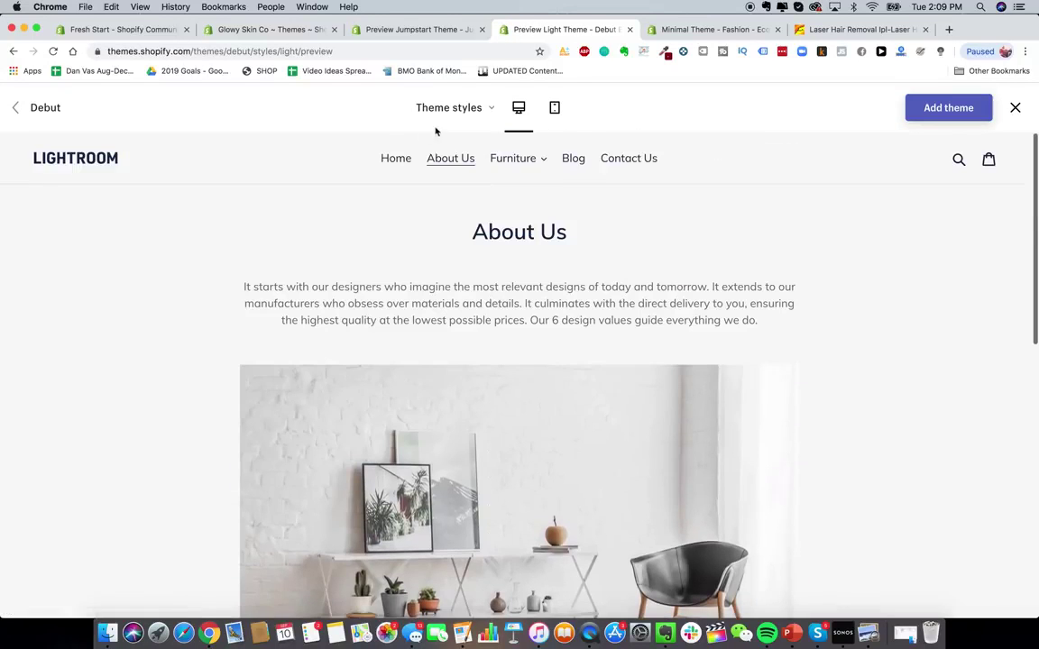
pyautogui.click(393, 159)
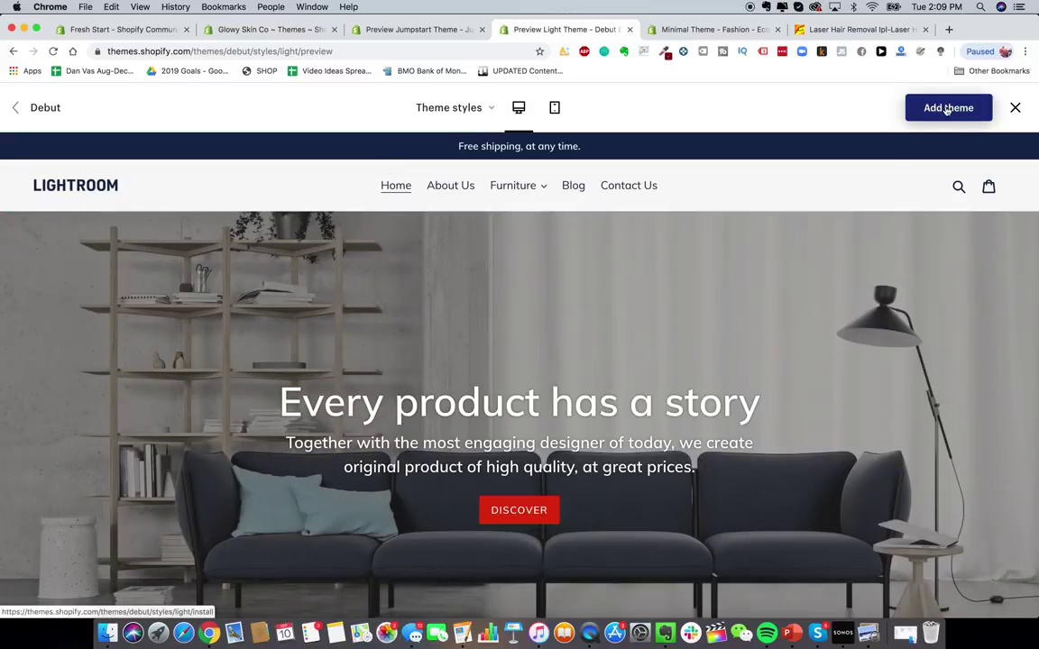
# - Switch the Debut preview to Default, back to Light, and add Debut to the store
pyautogui.click(456, 109)
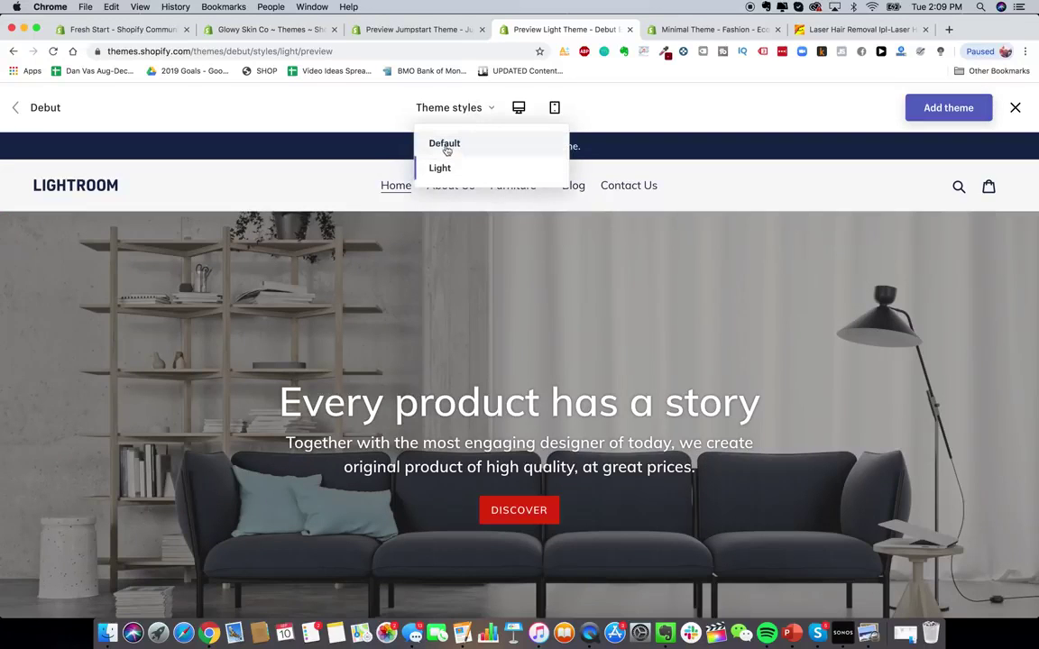
pyautogui.click(442, 150)
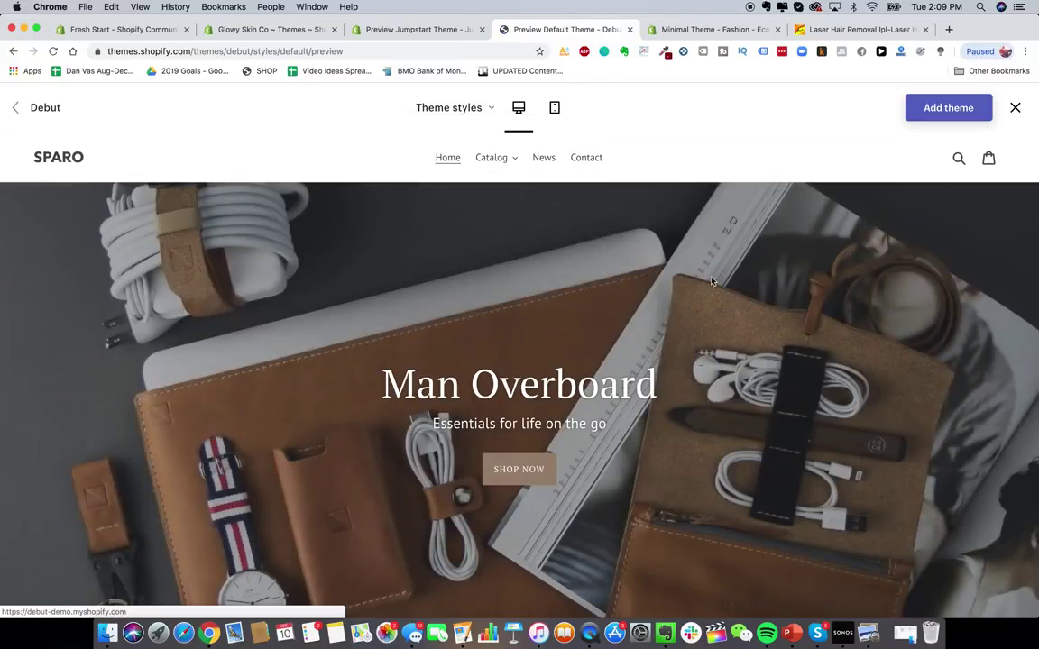
pyautogui.scroll(-5, 603, 410)
pyautogui.scroll(-4, 603, 410)
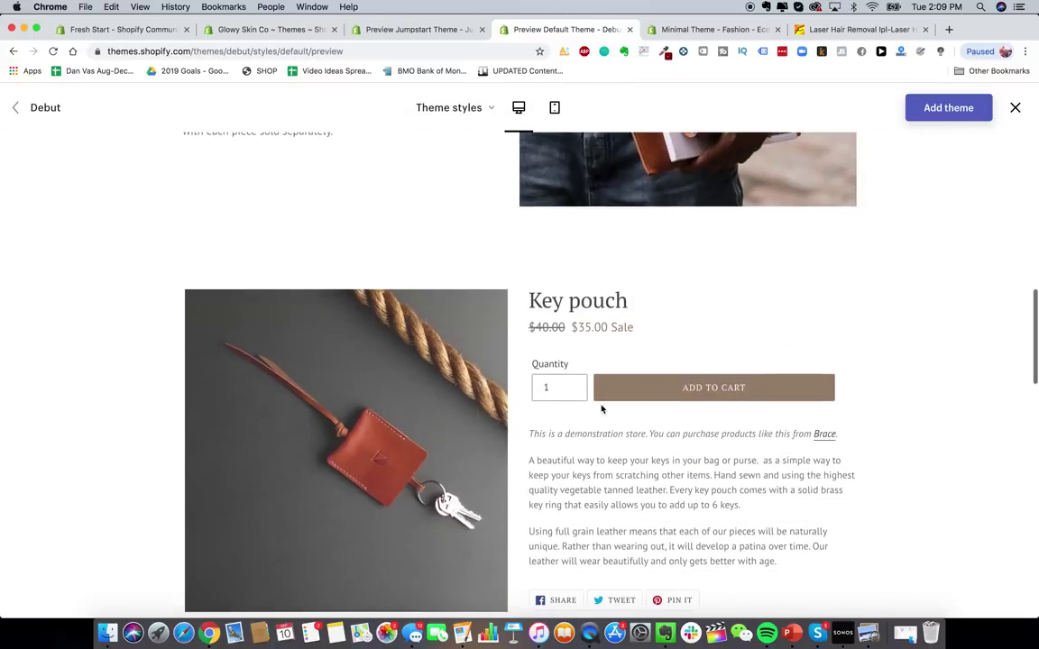
pyautogui.scroll(10, 598, 409)
pyautogui.click(451, 107)
pyautogui.click(450, 170)
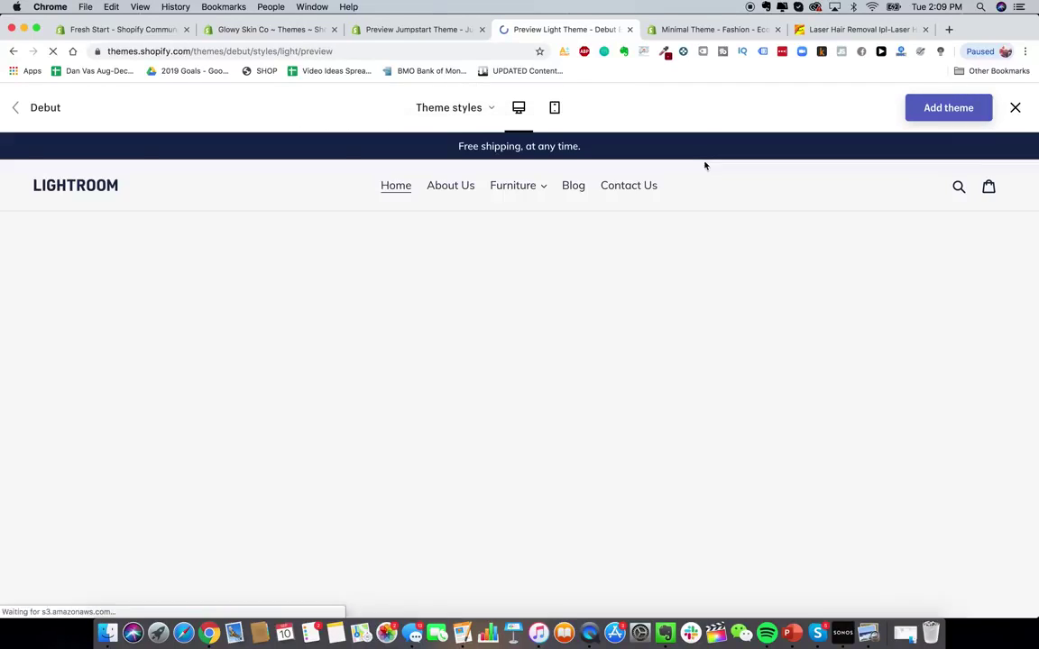
pyautogui.click(949, 108)
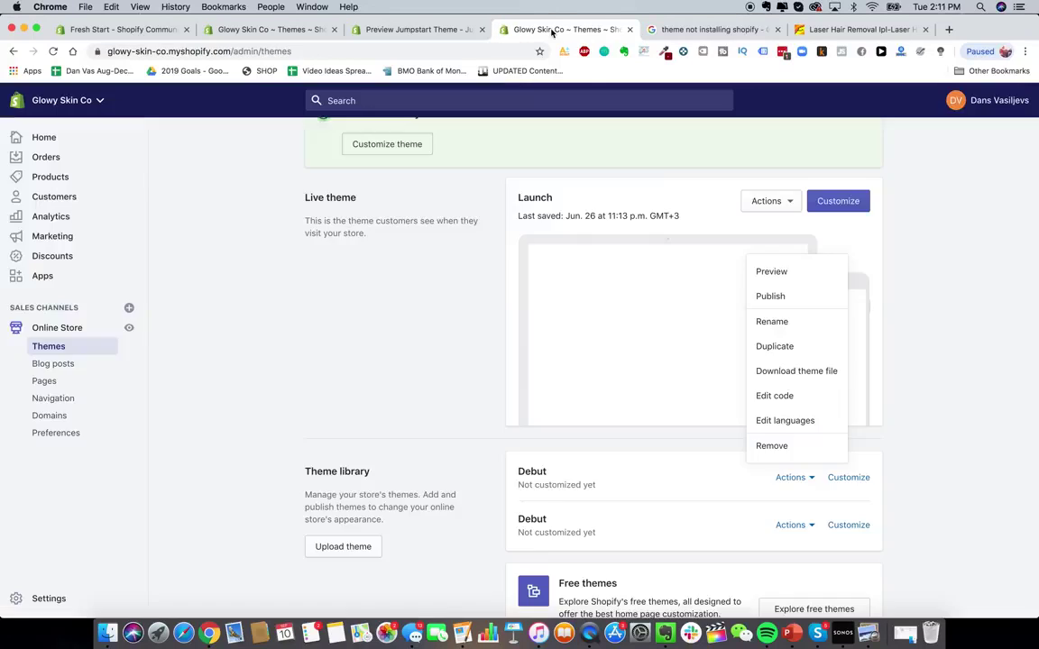
# - Publish Debut from the theme library, confirm, and open the live Debut theme in Customize
pyautogui.click(771, 296)
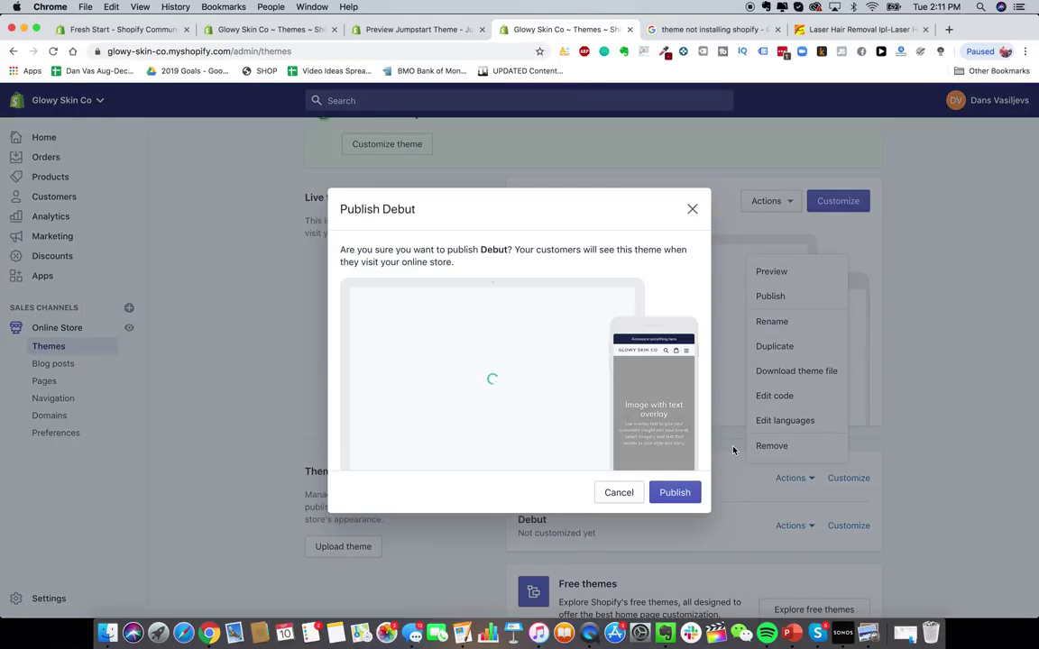
pyautogui.click(675, 494)
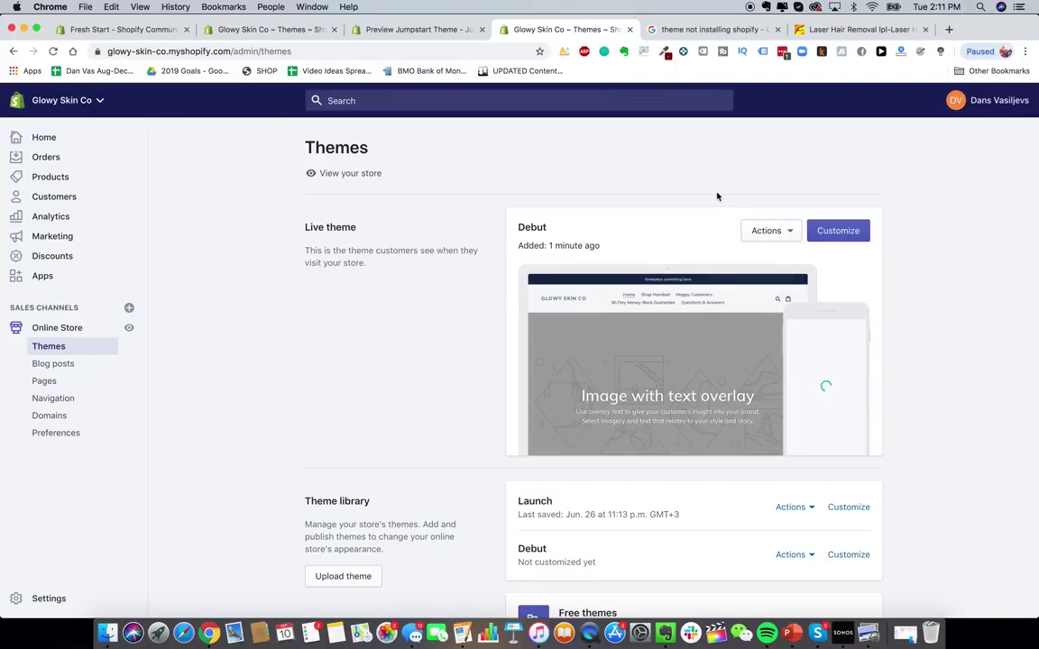
pyautogui.click(772, 233)
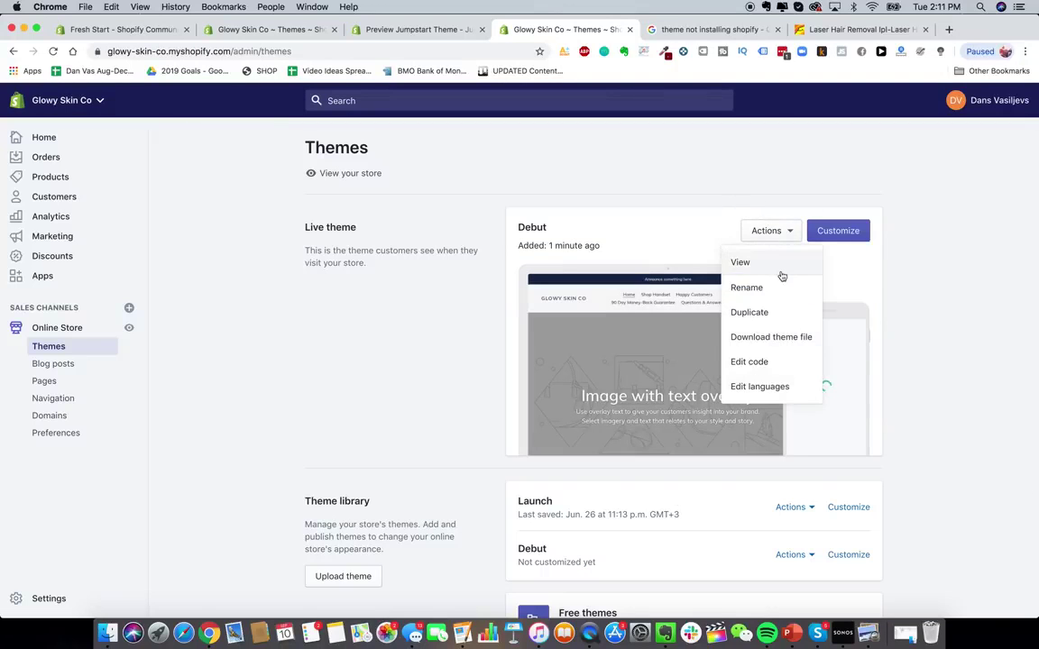
pyautogui.click(838, 232)
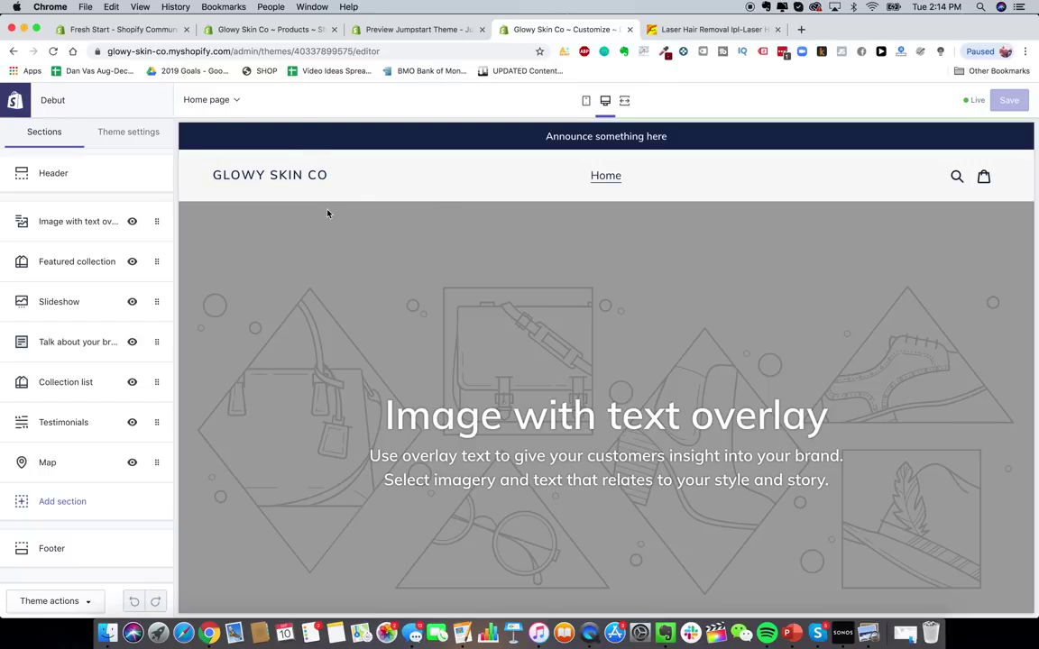
pyautogui.scroll(-8, 441, 281)
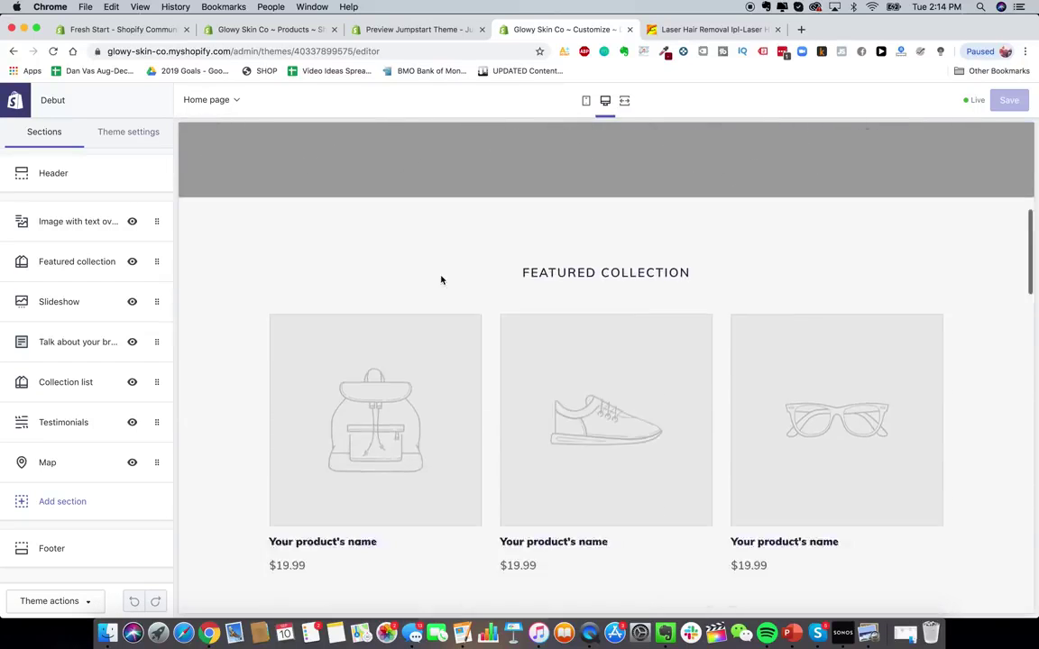
pyautogui.scroll(-10, 549, 330)
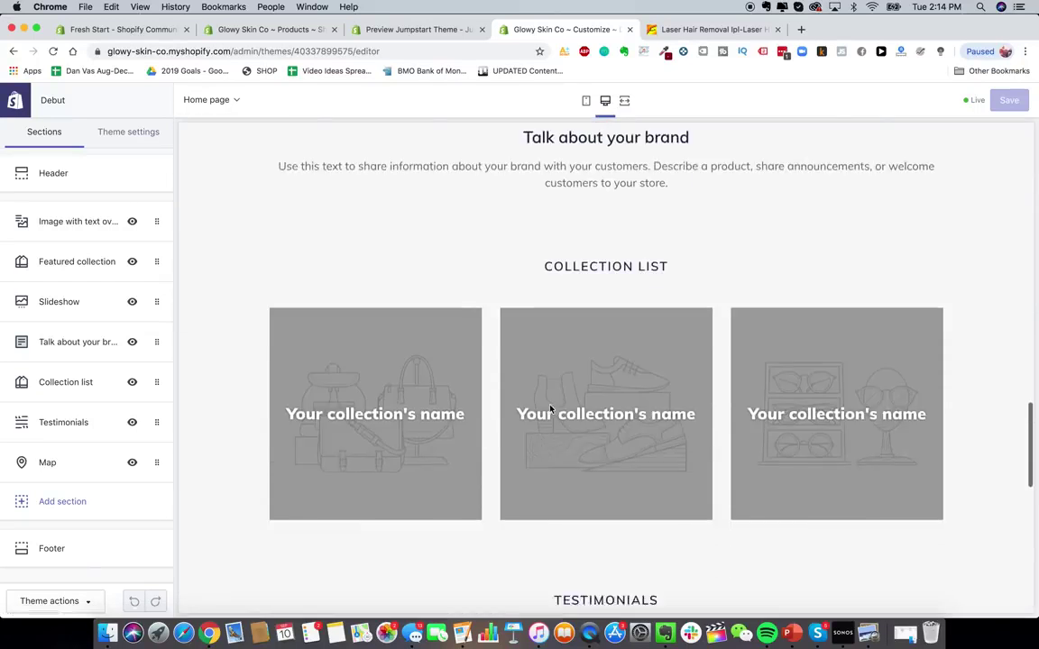
pyautogui.scroll(5, 550, 408)
pyautogui.scroll(5, 550, 408)
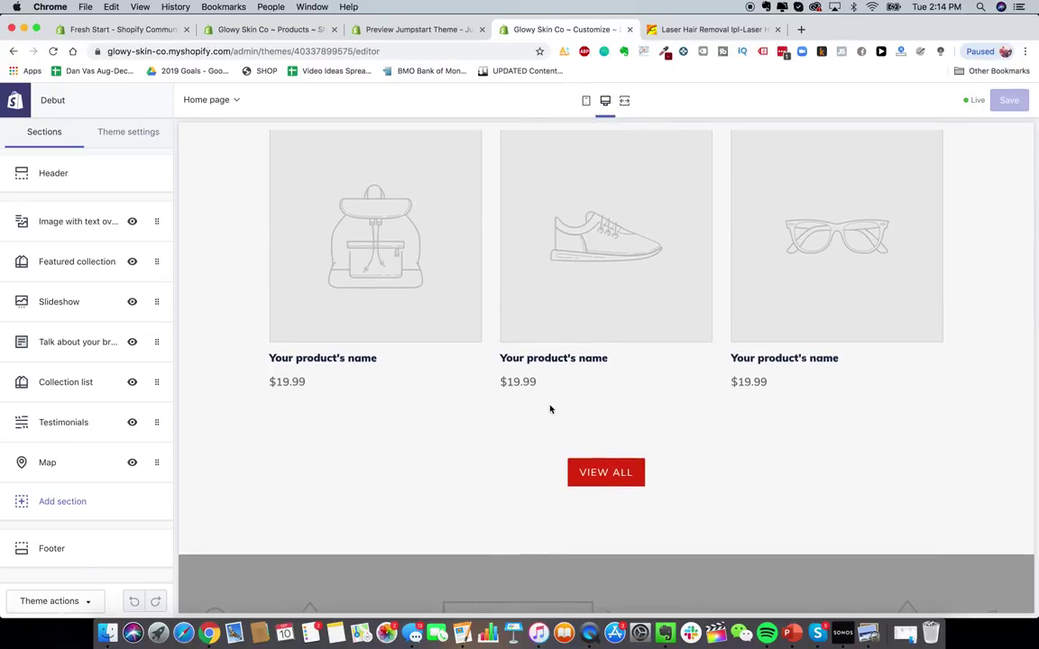
pyautogui.scroll(3, 551, 409)
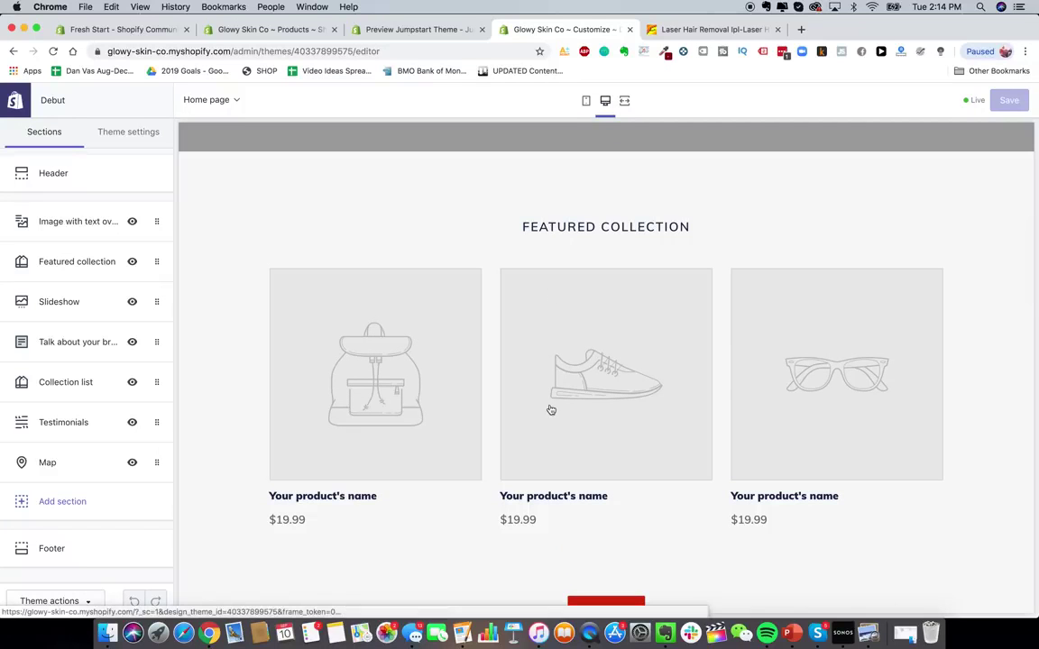
pyautogui.scroll(5, 551, 410)
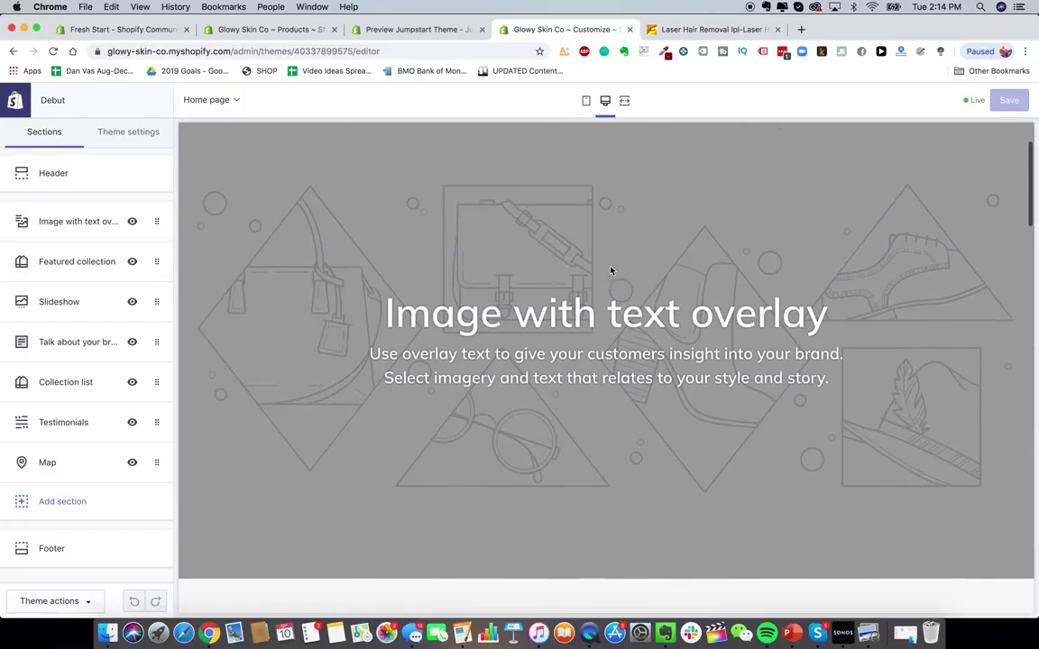
pyautogui.scroll(-12, 589, 376)
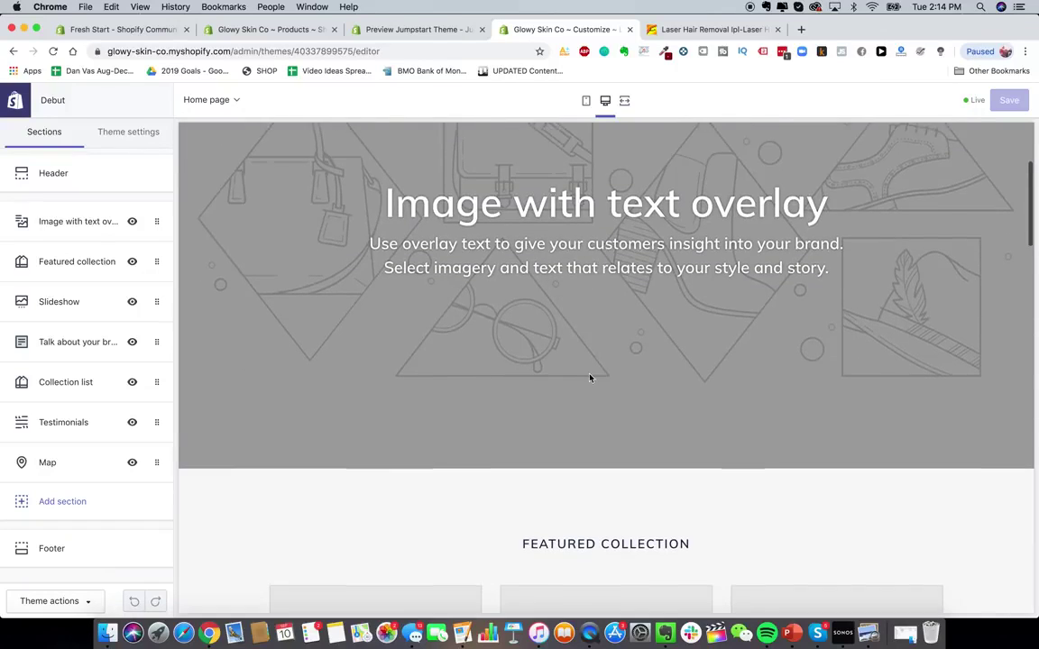
pyautogui.scroll(2, 590, 378)
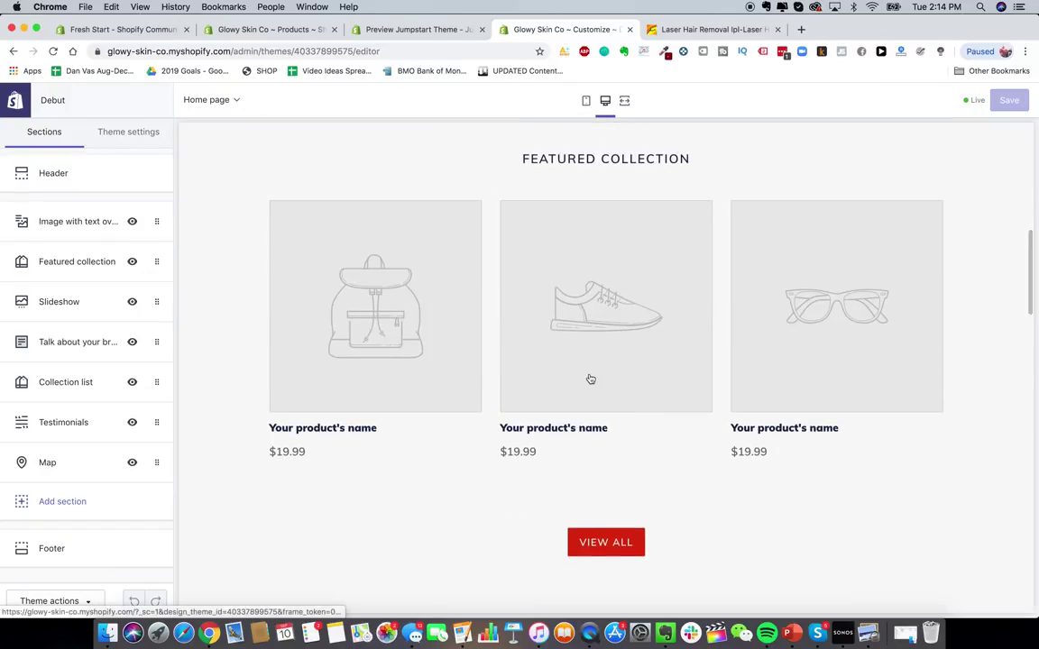
pyautogui.scroll(-15, 480, 467)
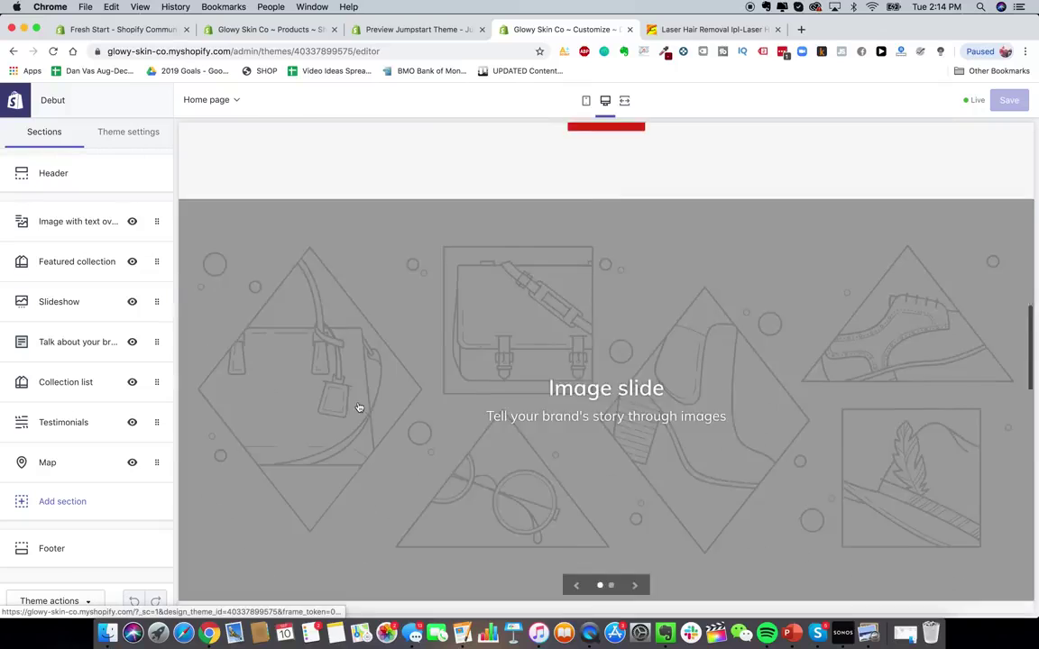
pyautogui.scroll(-4, 480, 469)
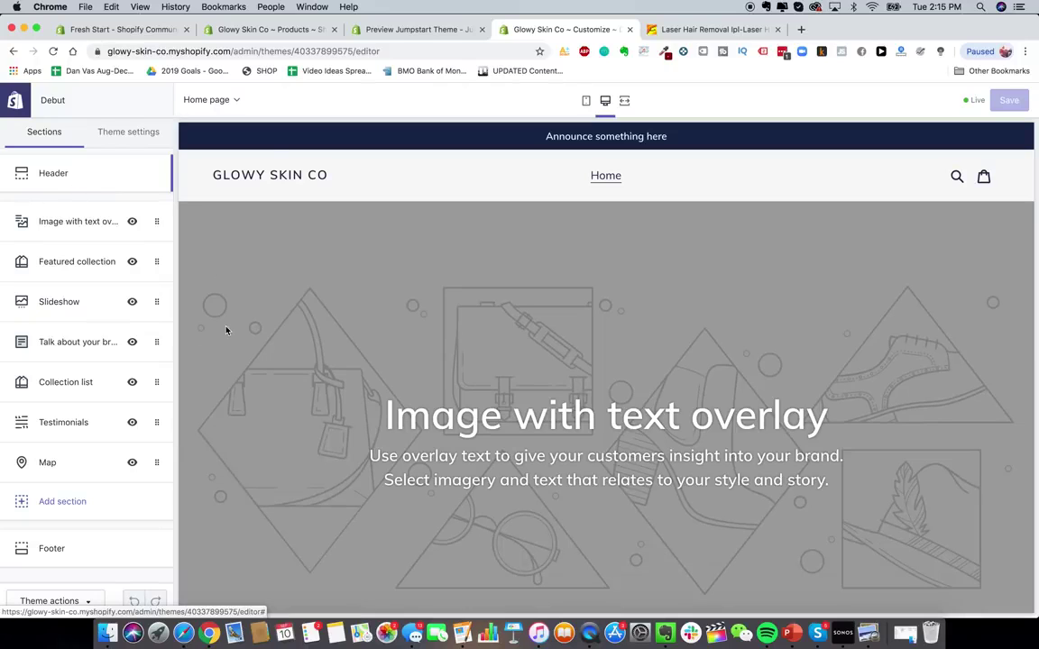
# - Glance at the Glowy Skin folders in Google Drive, then load canva.com in a new Chrome tab
pyautogui.click(183, 634)
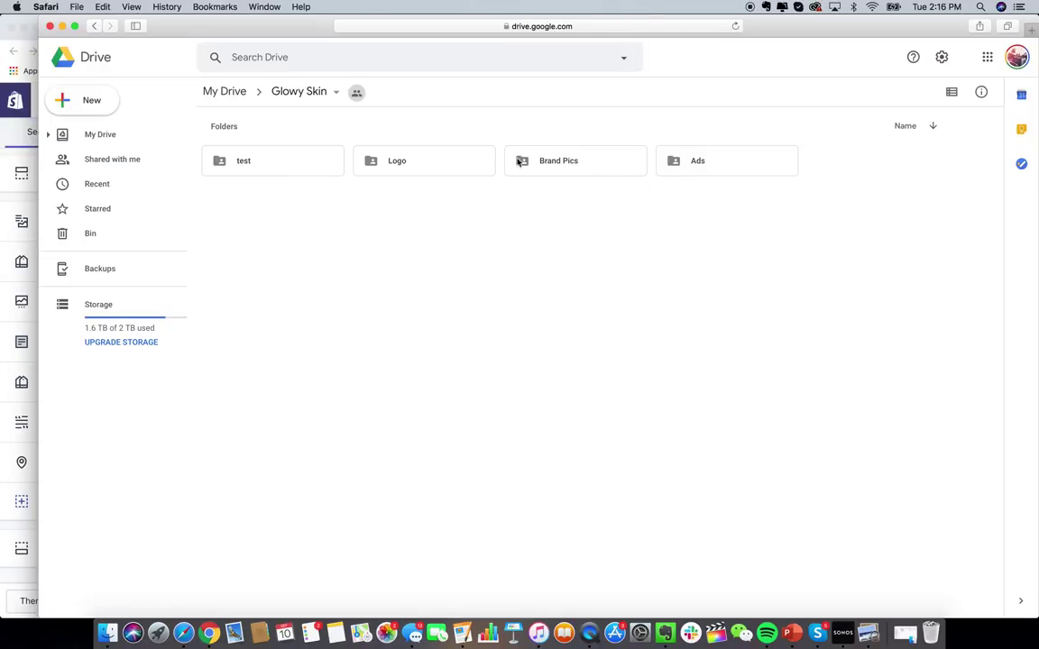
pyautogui.click(20, 205)
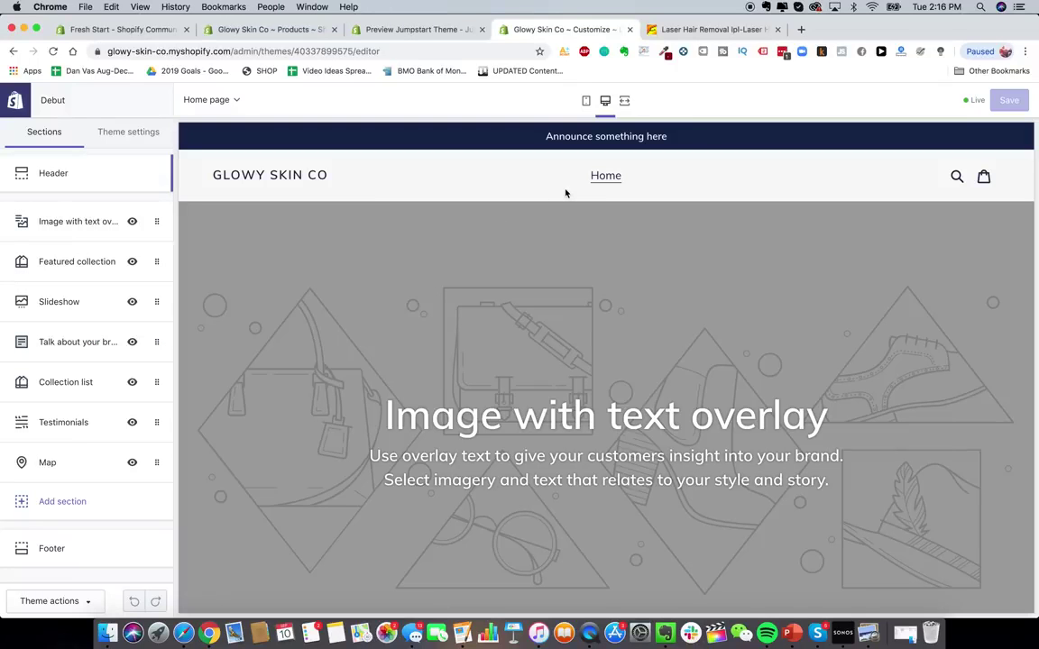
pyautogui.click(802, 30)
pyautogui.write('canva')
pyautogui.press('Return')
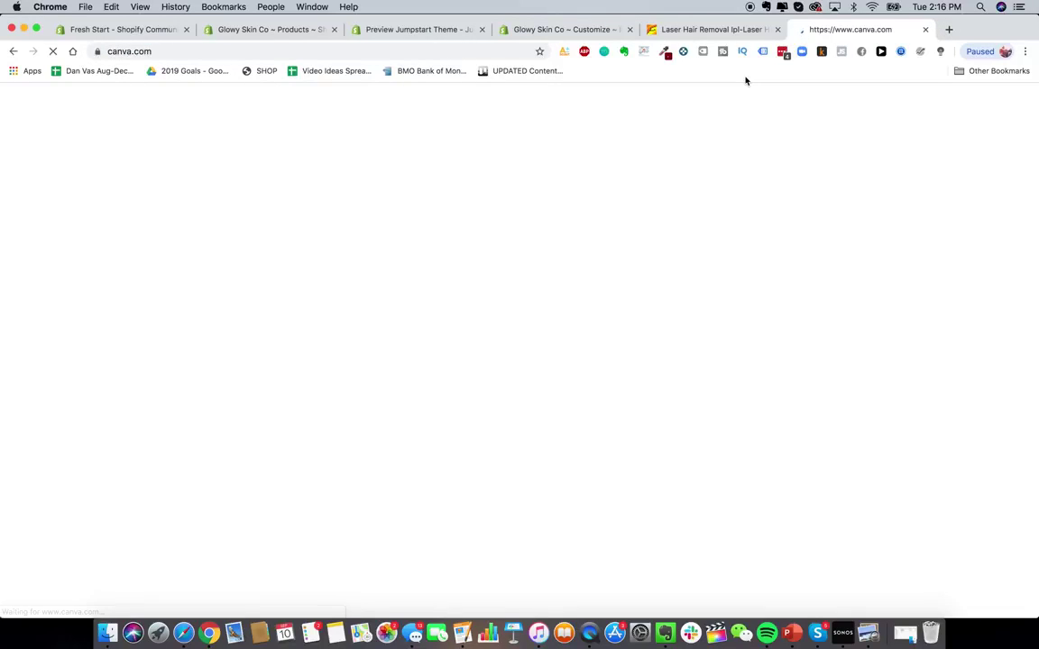
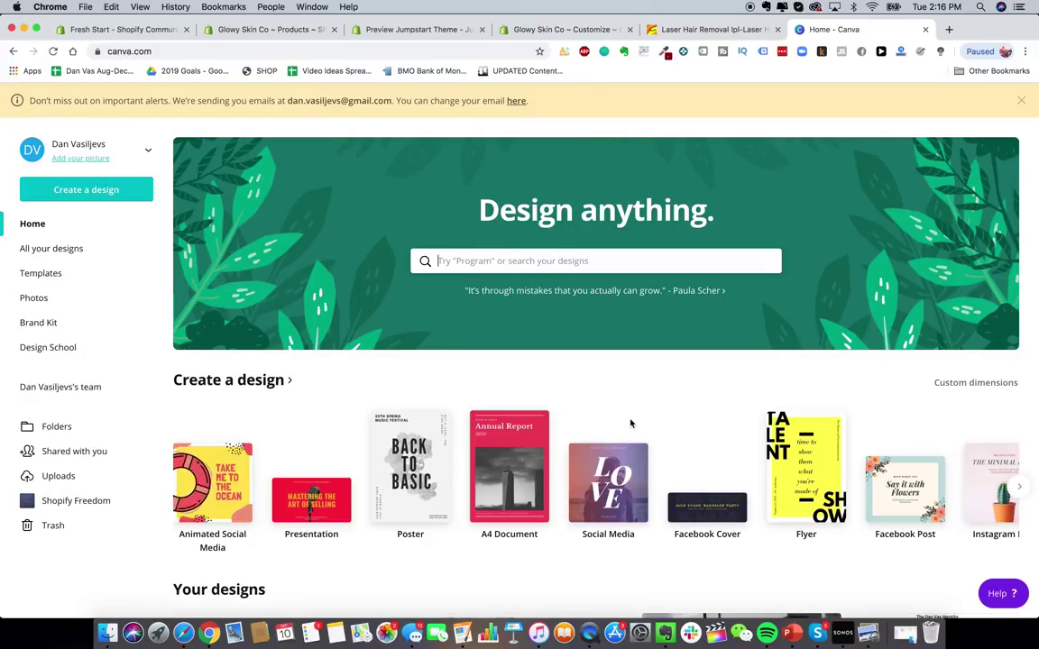
# - Create a custom-size Canva design at 800 × 300 px, correcting the first 400 × 1550 entry
pyautogui.click(109, 191)
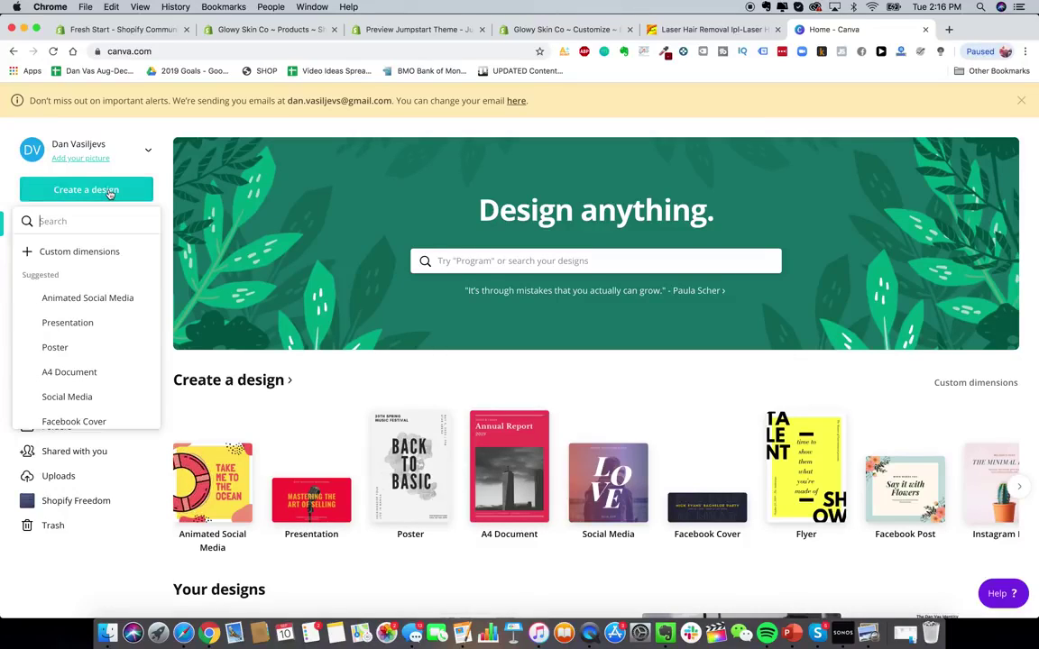
pyautogui.click(90, 255)
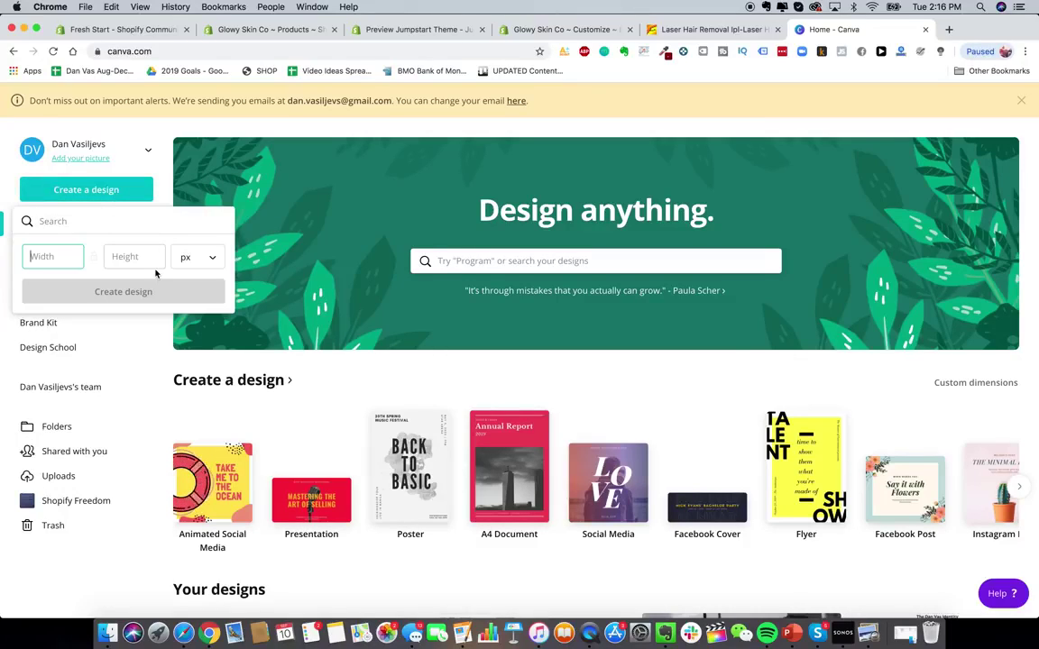
pyautogui.write('400')
pyautogui.press('Tab')
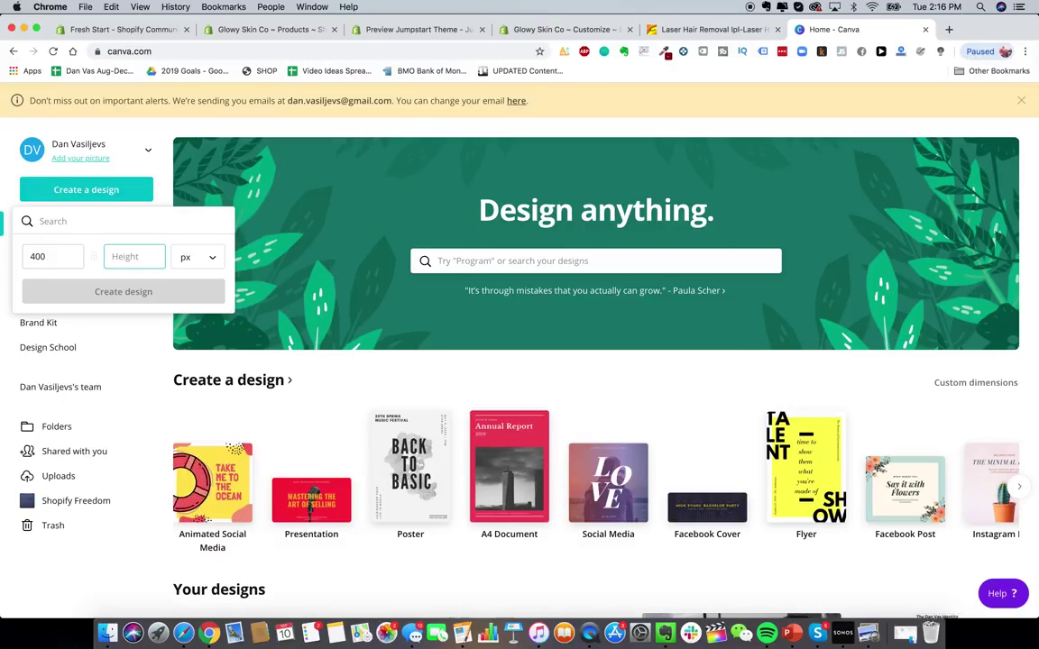
pyautogui.write('15')
pyautogui.write('50')
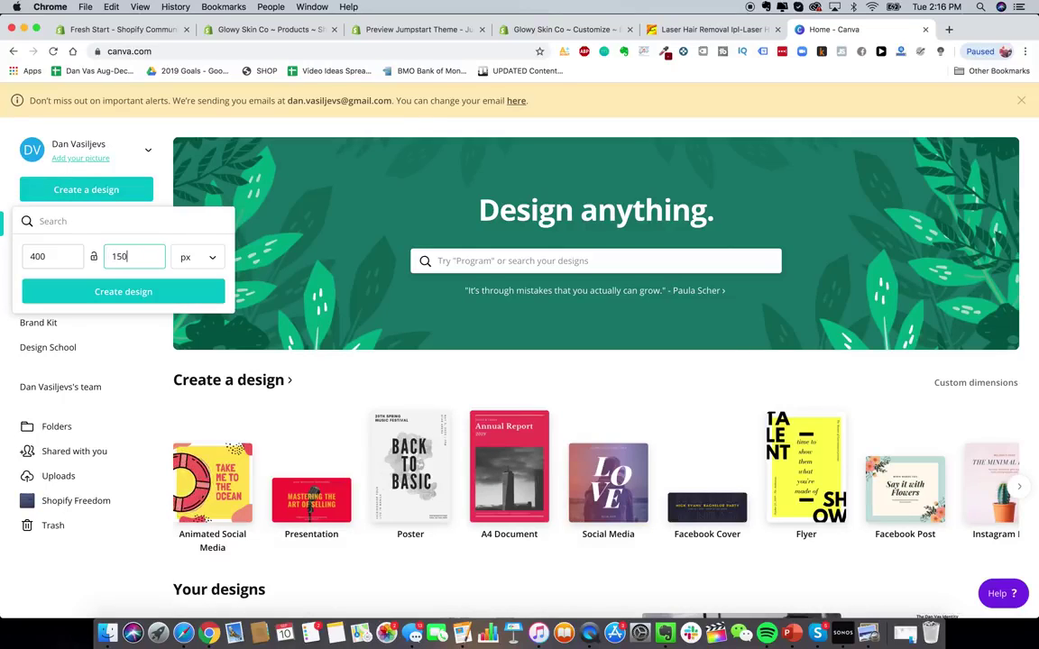
pyautogui.hotkey('shift', 'Tab')
pyautogui.write('800')
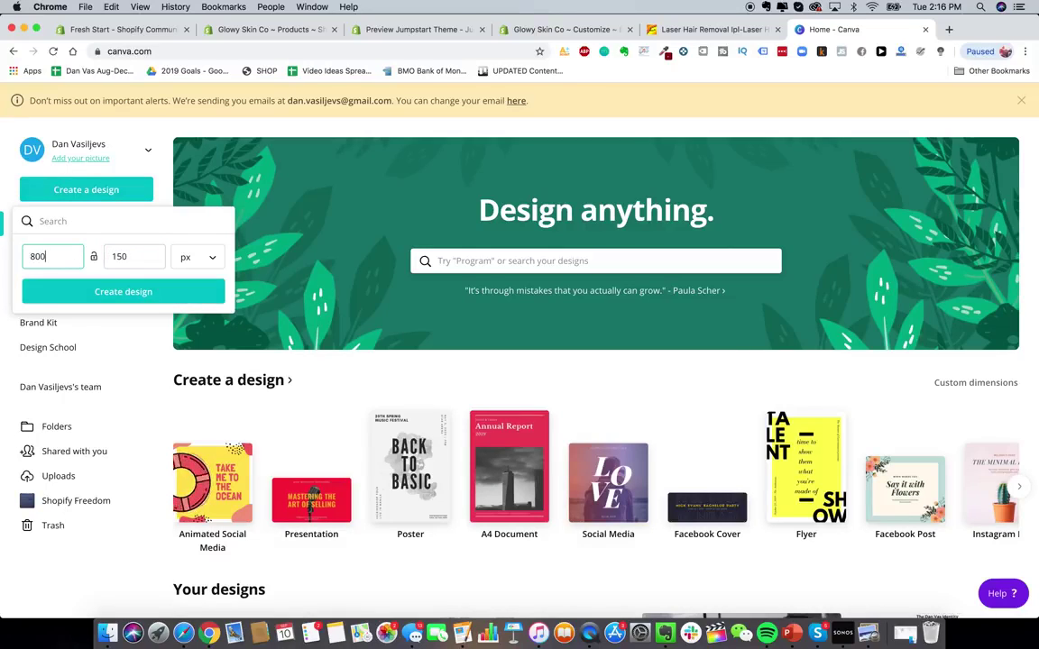
pyautogui.press('Tab')
pyautogui.write('300')
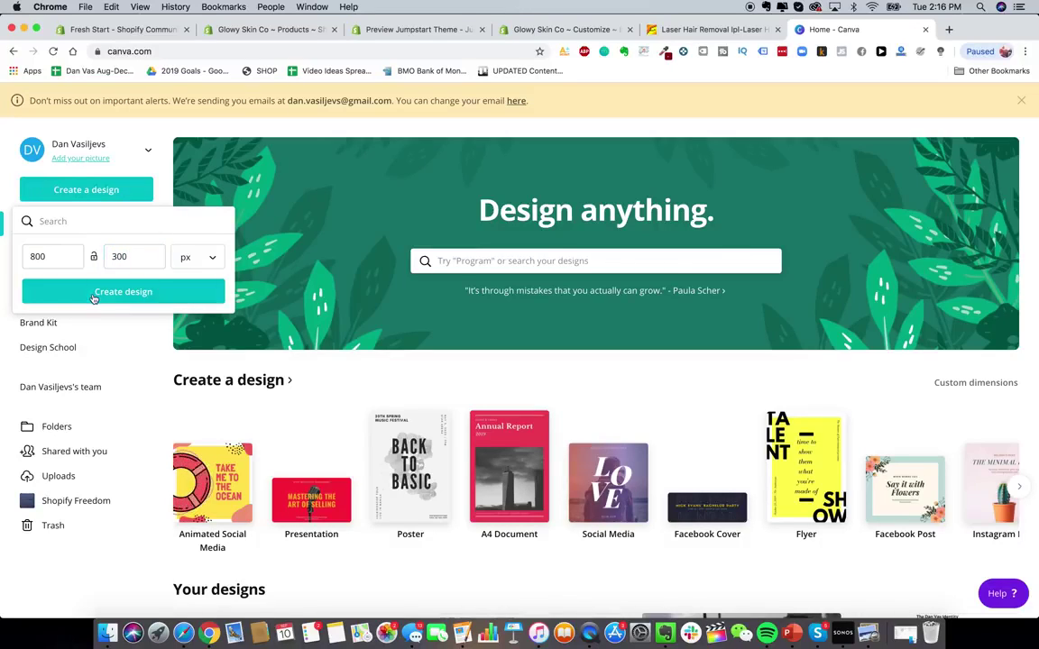
pyautogui.click(123, 292)
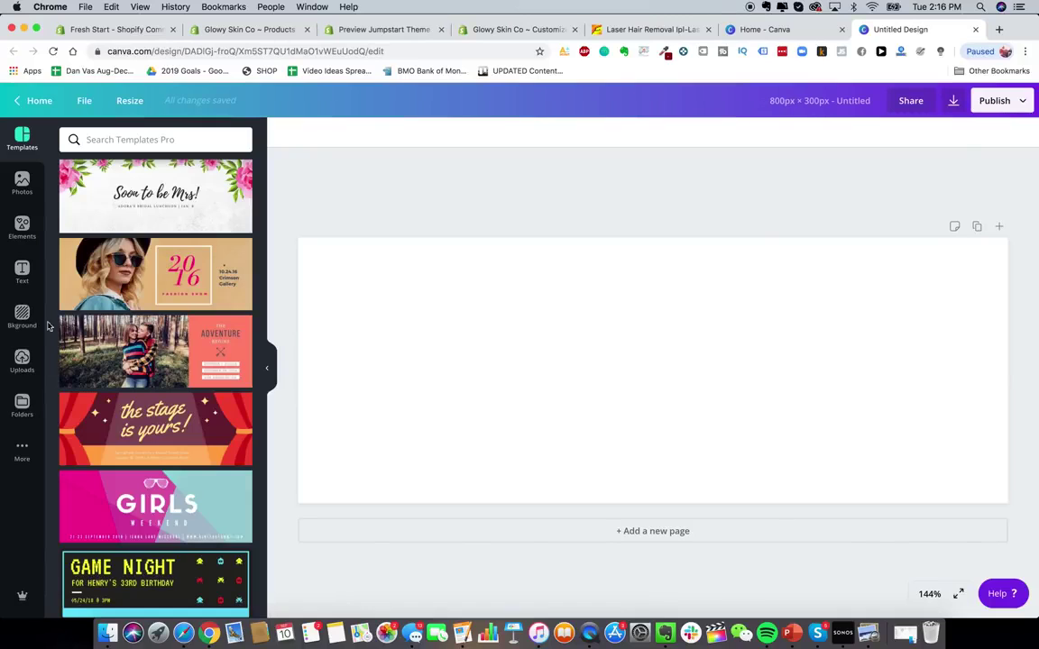
# - Add a heading from the Text panel and set its font to Montserrat
pyautogui.click(22, 269)
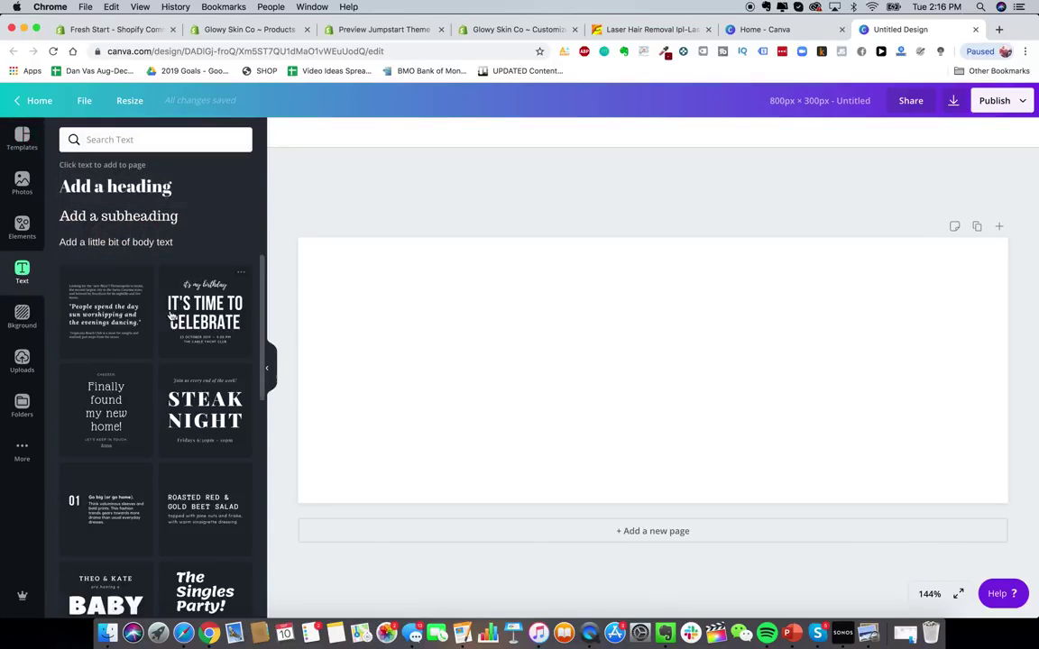
pyautogui.click(140, 139)
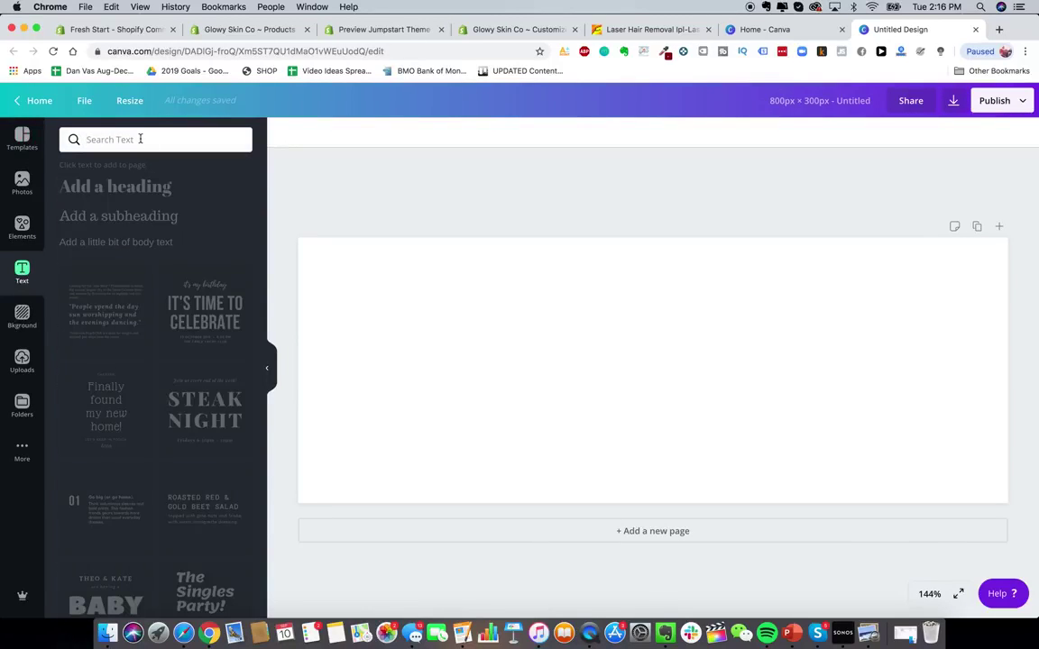
pyautogui.write('montserrat')
pyautogui.press('Return')
pyautogui.click(158, 191)
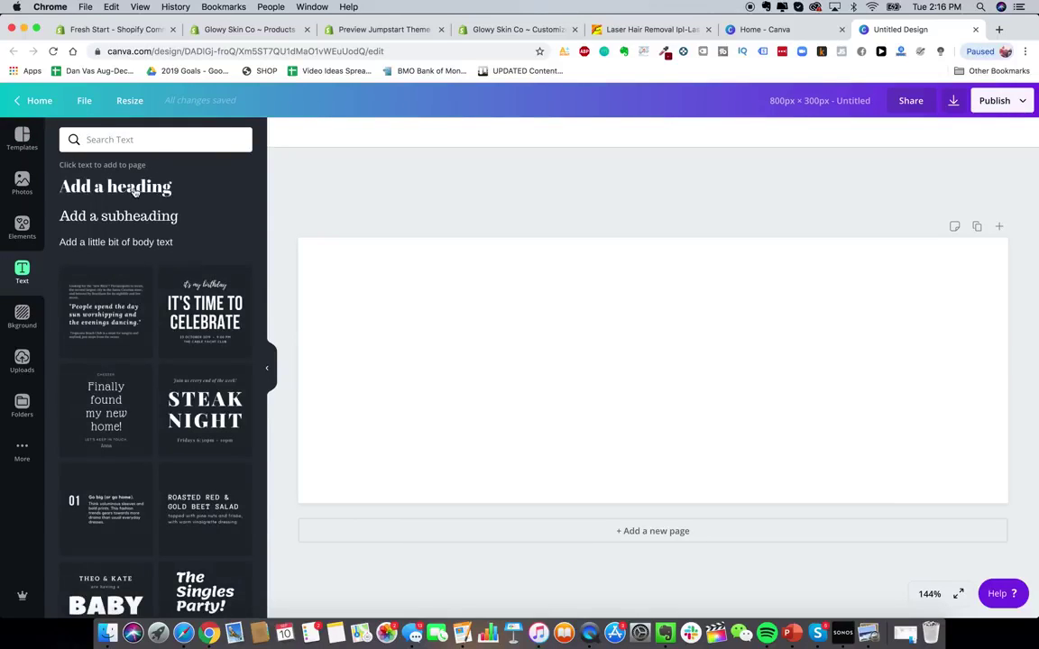
pyautogui.click(134, 191)
pyautogui.click(286, 134)
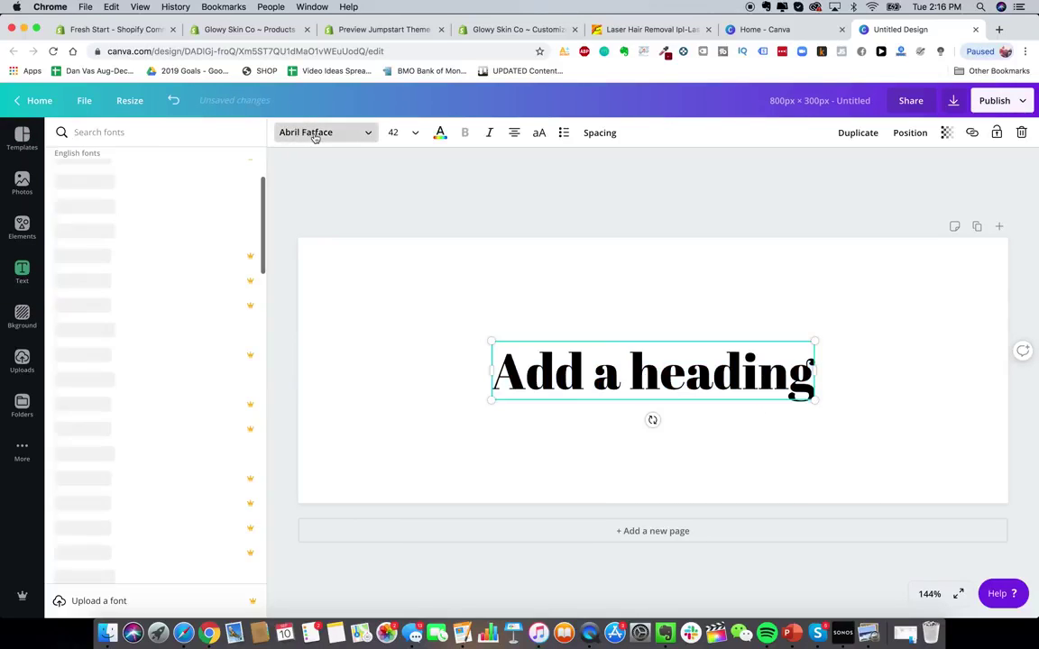
pyautogui.write('montserrat')
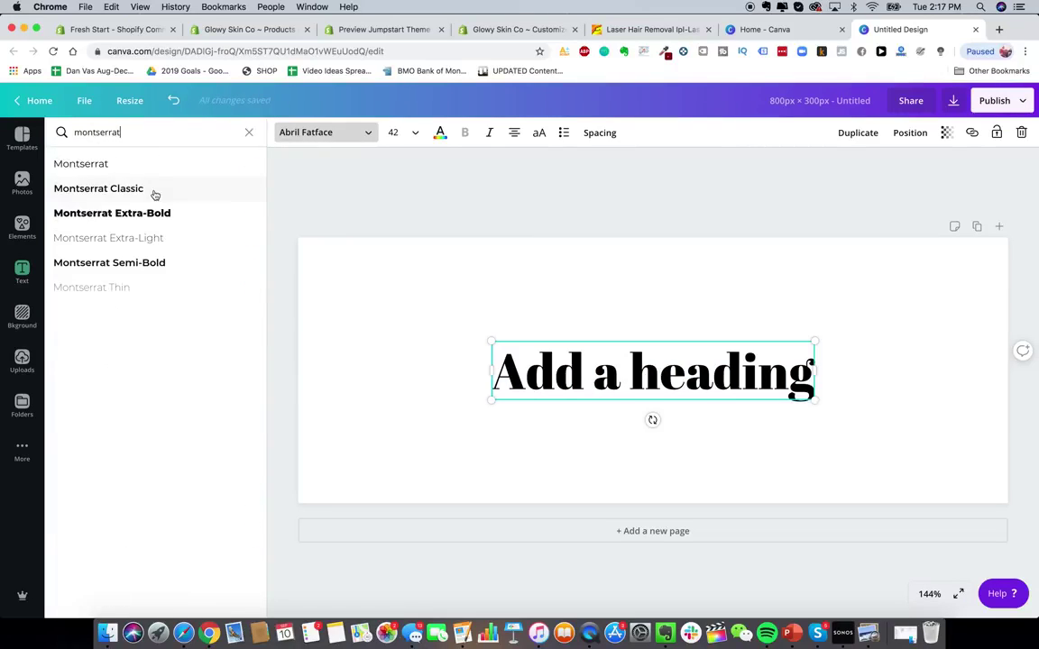
pyautogui.click(121, 164)
# - Replace the heading's placeholder text with 'Glowy Skin'
pyautogui.tripleClick(741, 361)
pyautogui.write('Glowy Skin')
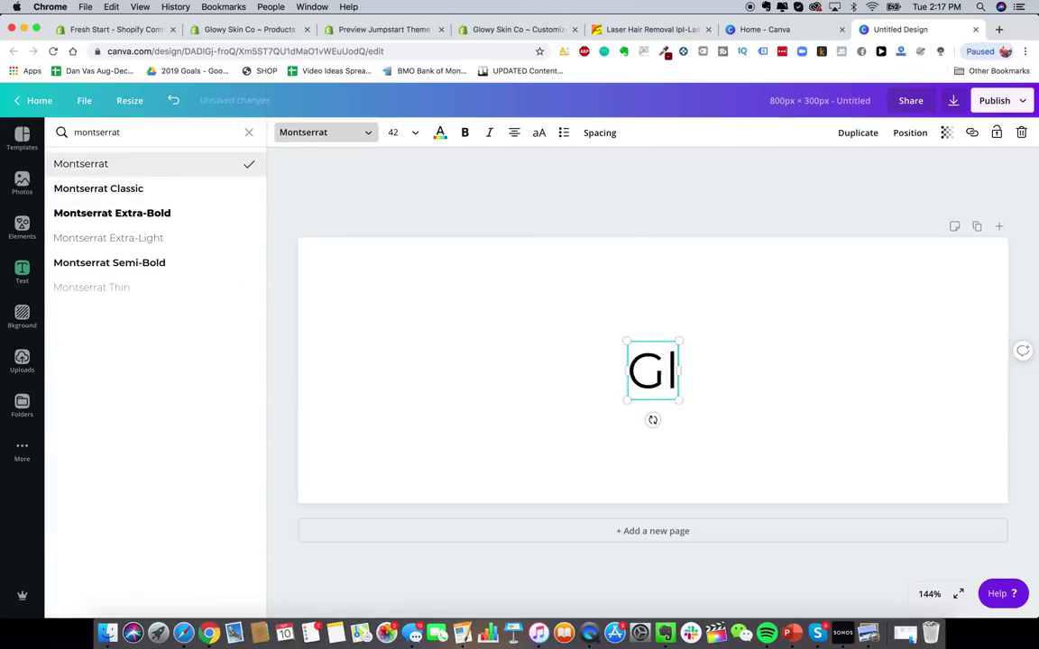
pyautogui.click(737, 285)
pyautogui.click(658, 378)
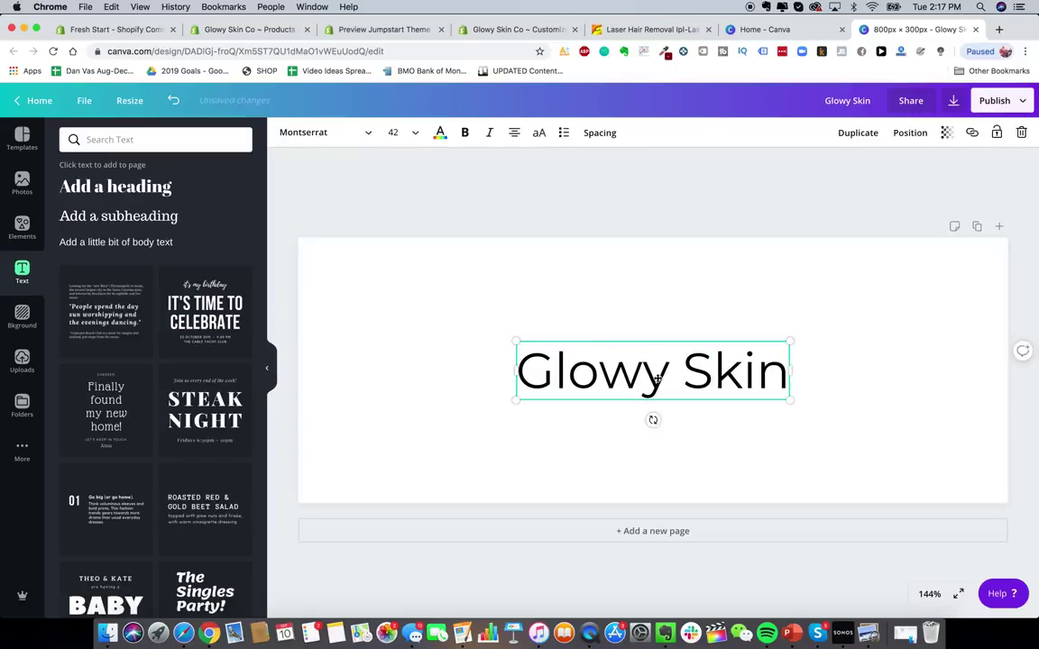
pyautogui.click(648, 321)
# - Search the web for 'stars emoji' and copy the Sparkles emoji
pyautogui.click(999, 29)
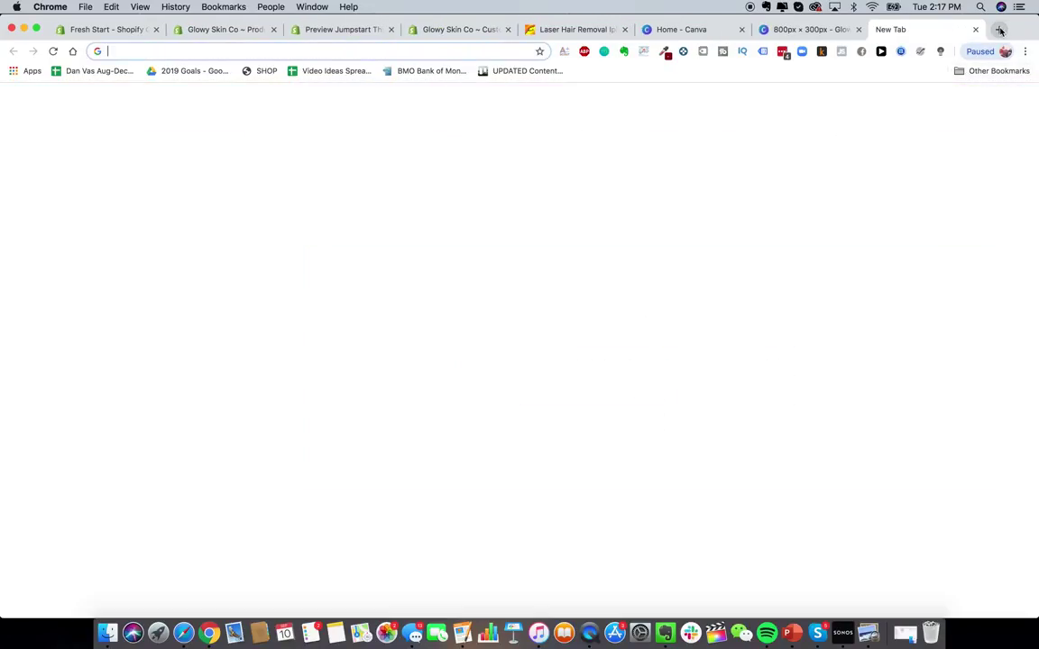
pyautogui.write('goo')
pyautogui.press('BackSpace')
pyautogui.press('BackSpace')
pyautogui.press('BackSpace')
pyautogui.press('BackSpace')
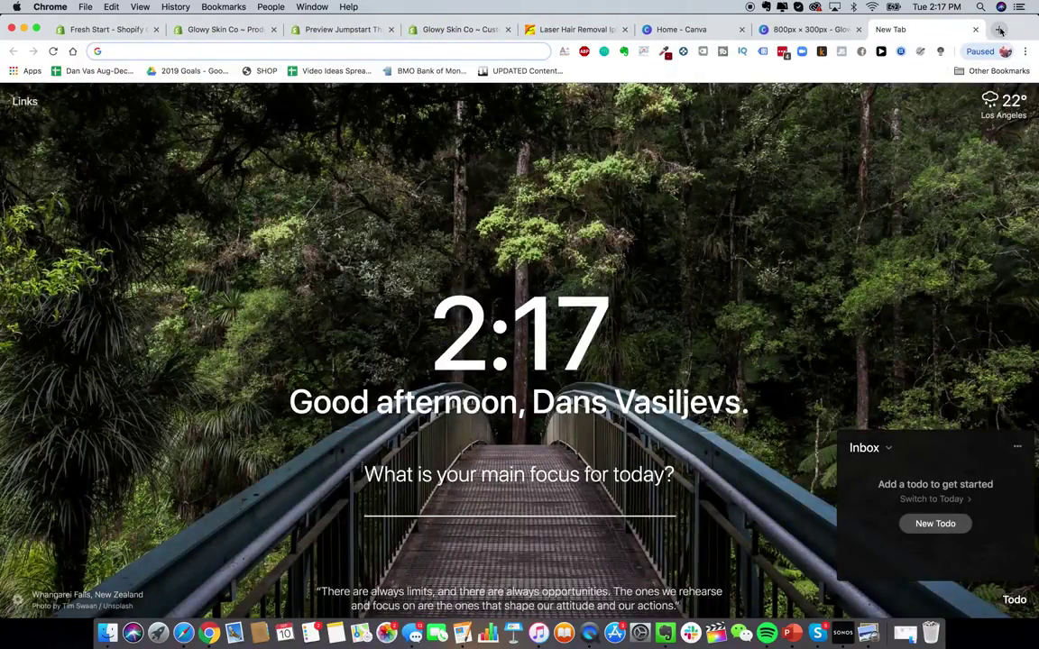
pyautogui.write('stars emoji')
pyautogui.press('Return')
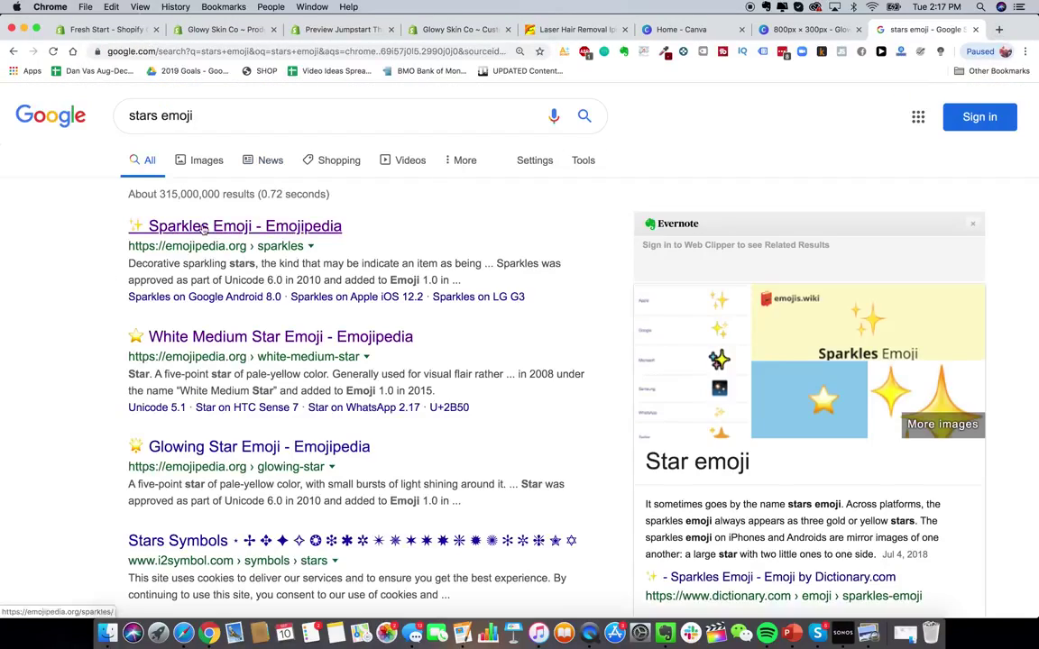
pyautogui.click(204, 228)
pyautogui.click(387, 353)
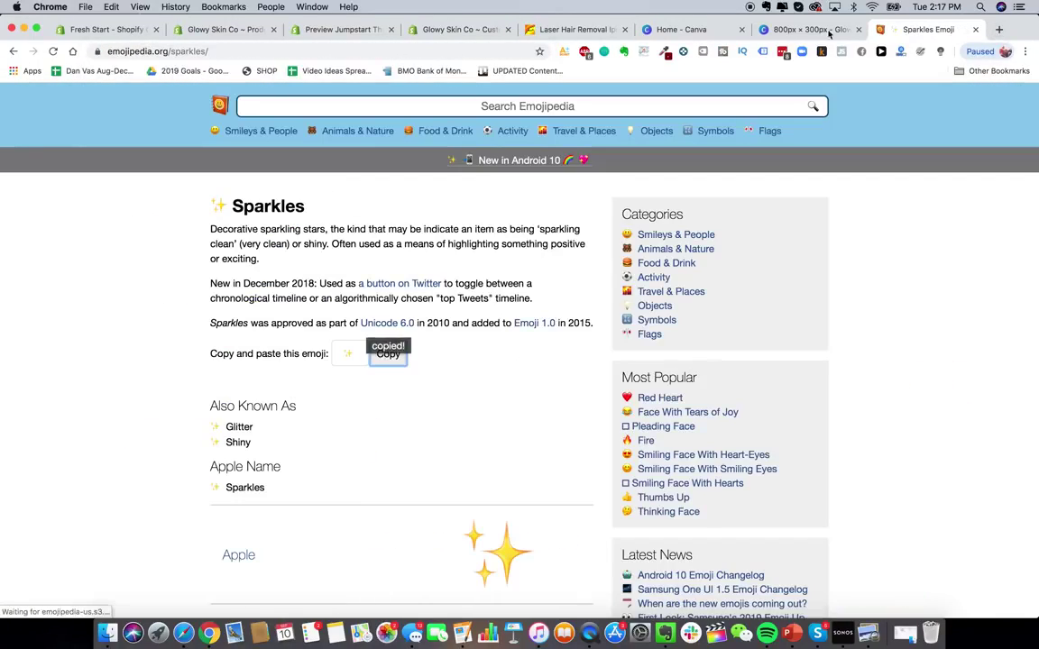
# - Paste the sparkles emoji in front of 'Glowy Skin' in the heading
pyautogui.click(817, 30)
pyautogui.click(519, 372)
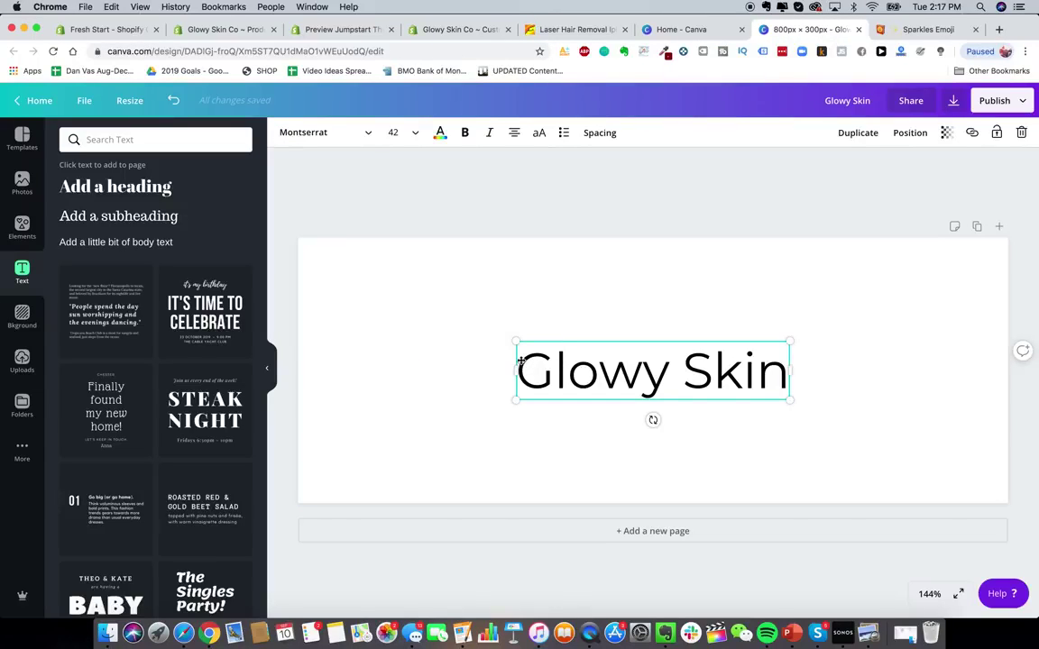
pyautogui.click(520, 361)
pyautogui.click(521, 371)
pyautogui.press('super+v')
pyautogui.click(662, 311)
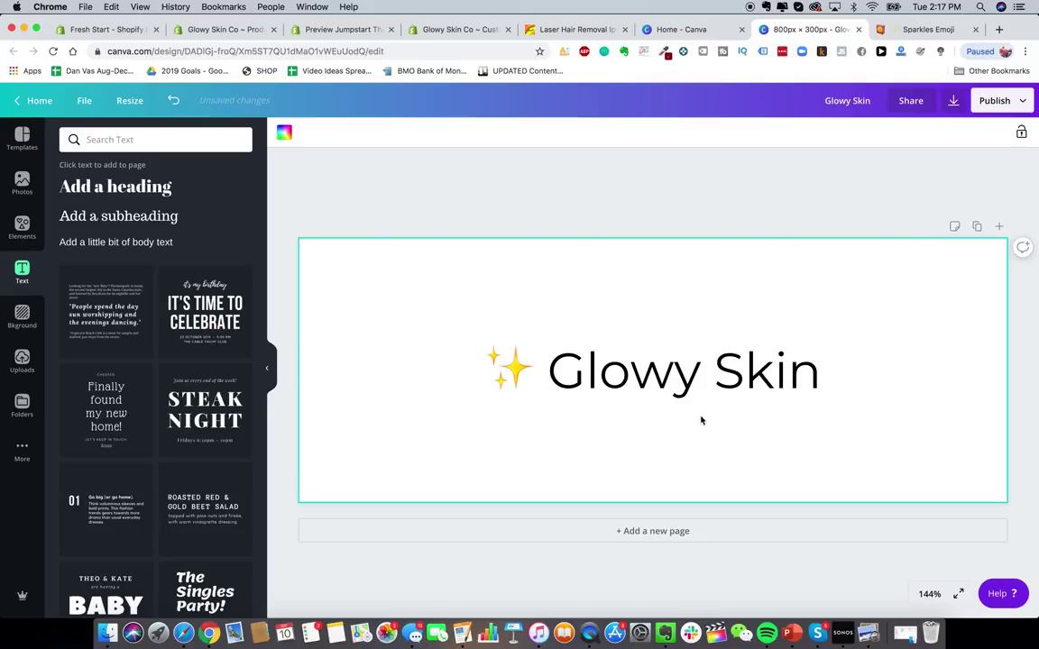
pyautogui.click(706, 371)
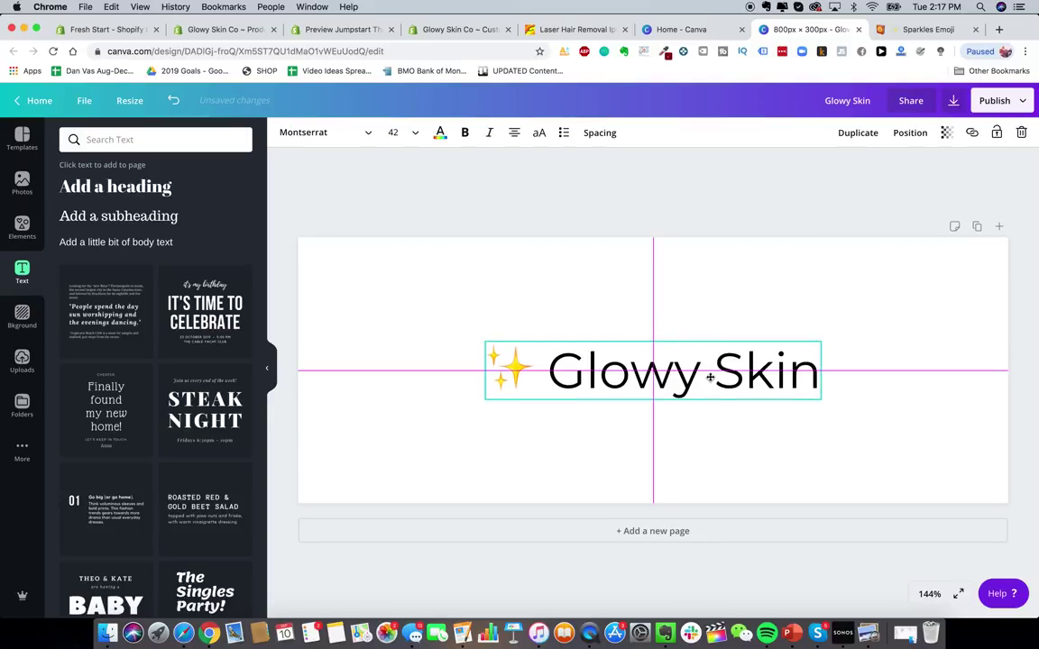
# - Preview the existing GS.png logo in Drive's Logo folder, then return to the banner
pyautogui.click(184, 633)
pyautogui.doubleClick(382, 171)
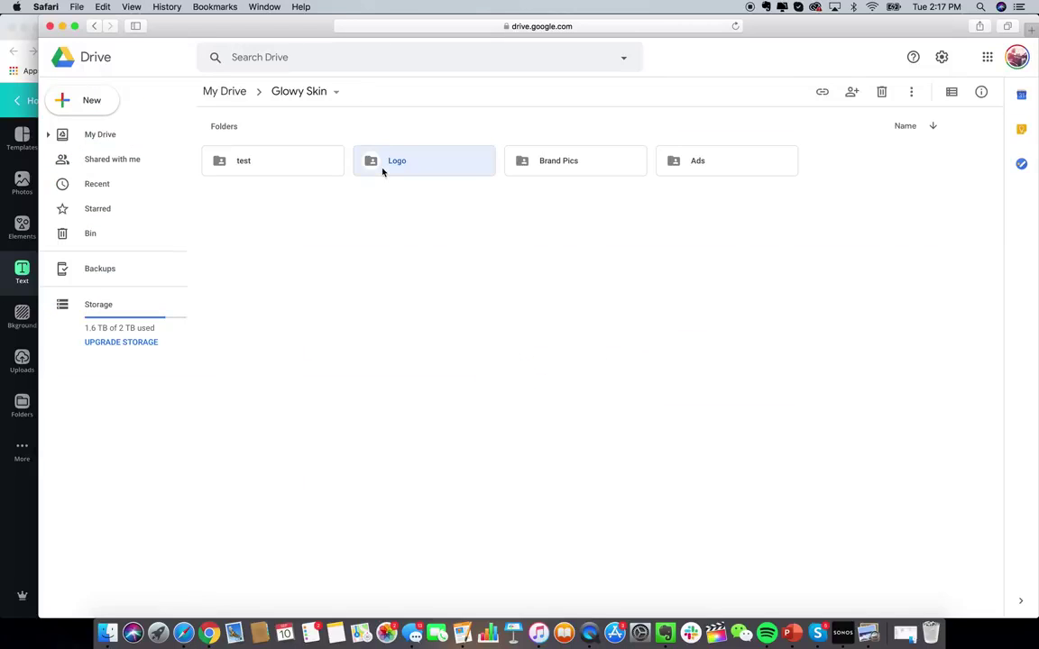
pyautogui.doubleClick(221, 206)
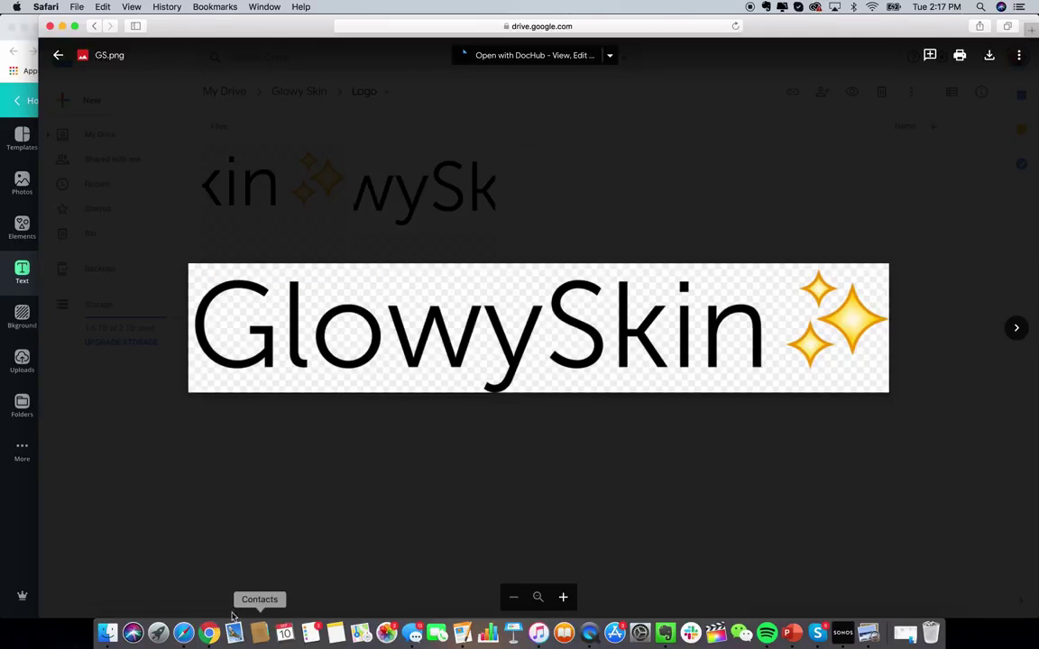
pyautogui.click(208, 633)
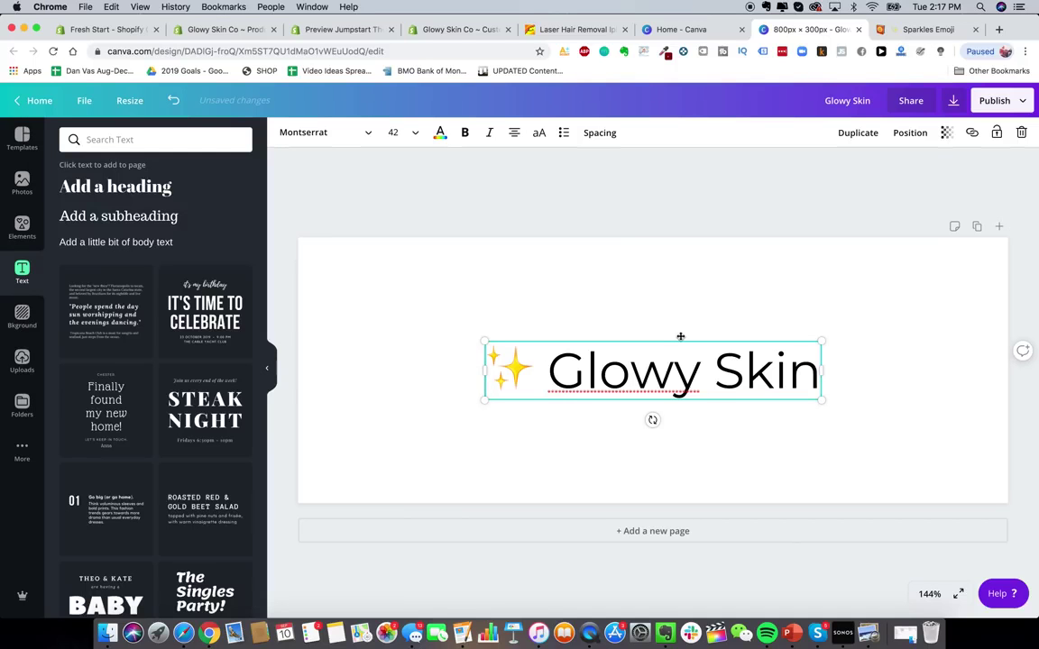
pyautogui.click(726, 289)
# - Set the banner download to PNG with a transparent background
pyautogui.click(1014, 108)
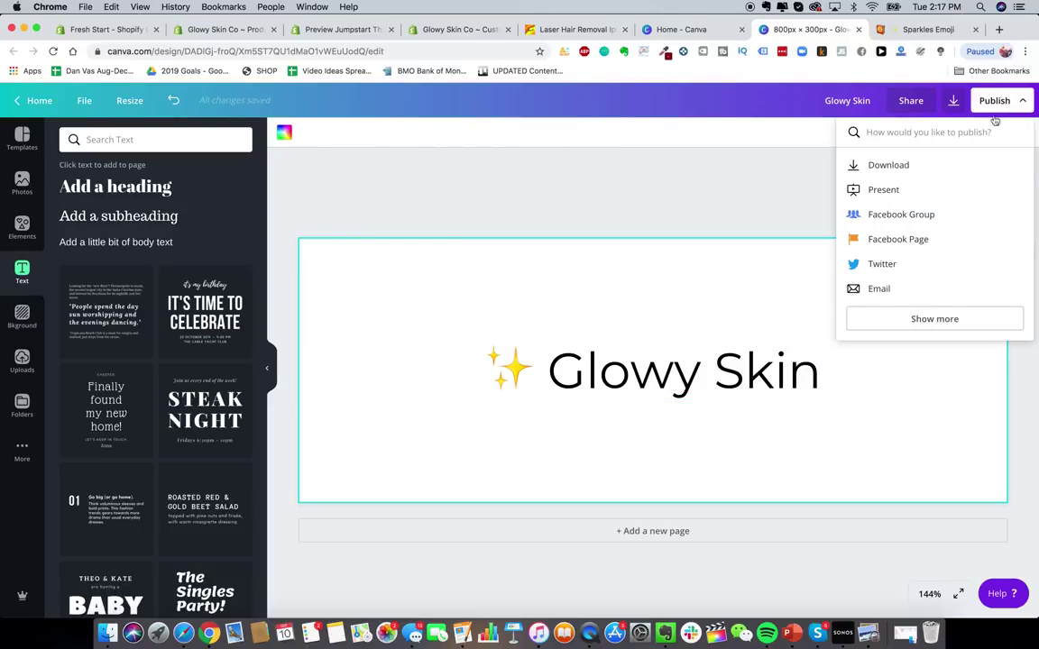
pyautogui.click(905, 173)
pyautogui.click(942, 186)
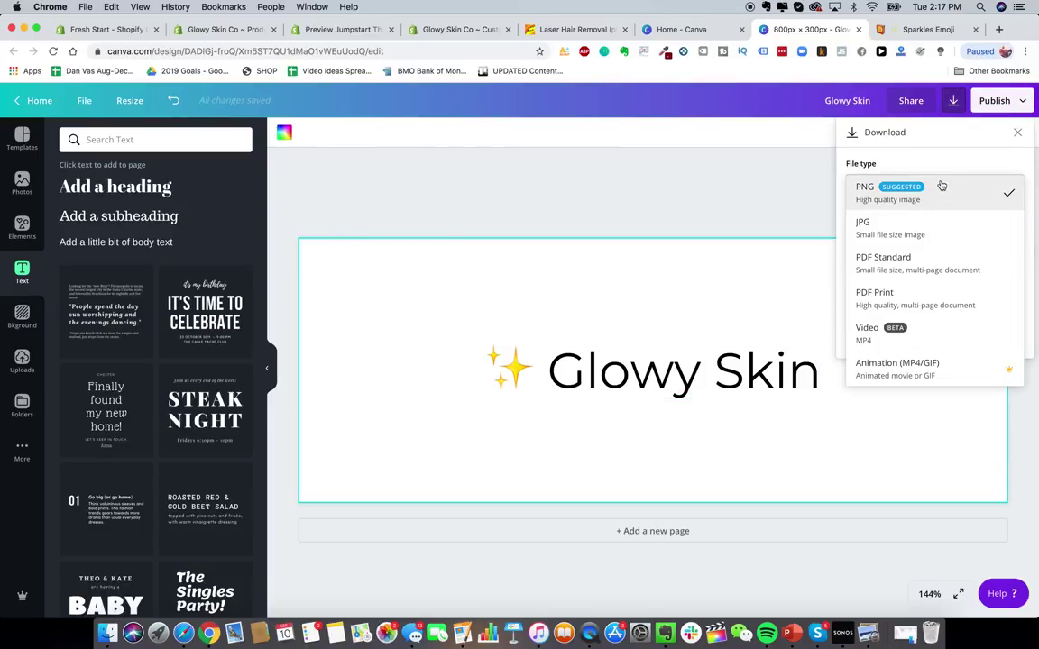
pyautogui.click(923, 198)
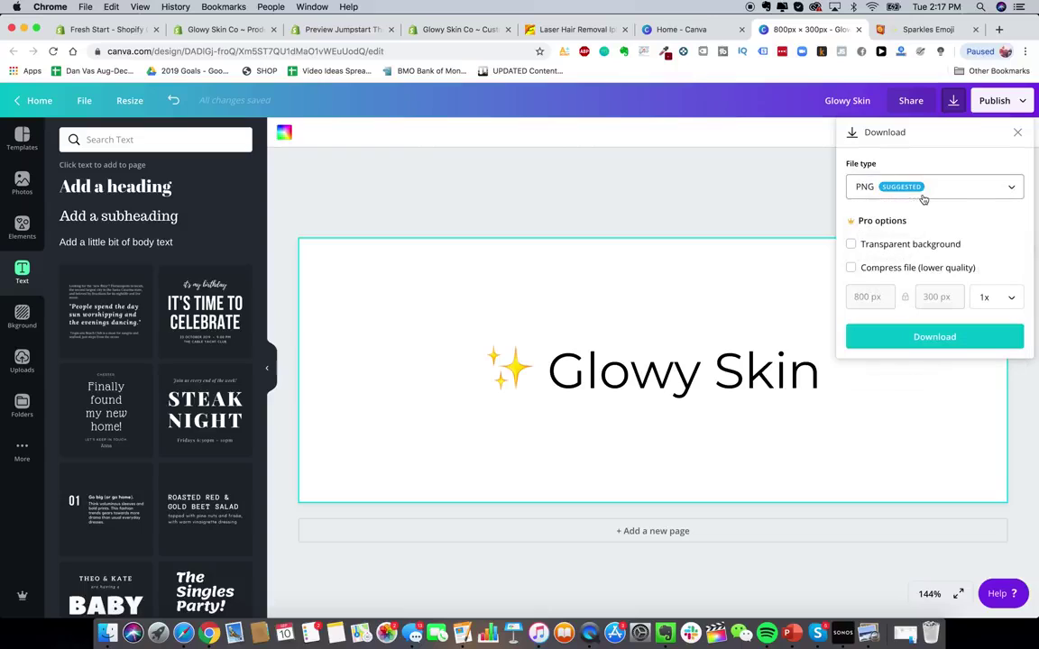
pyautogui.click(916, 242)
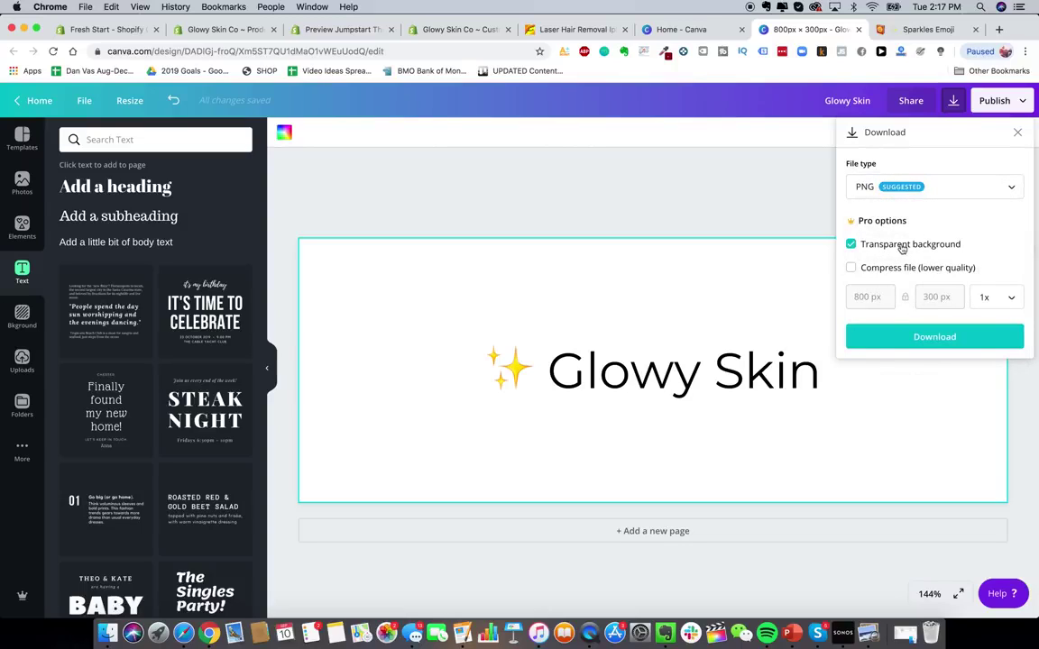
pyautogui.click(674, 267)
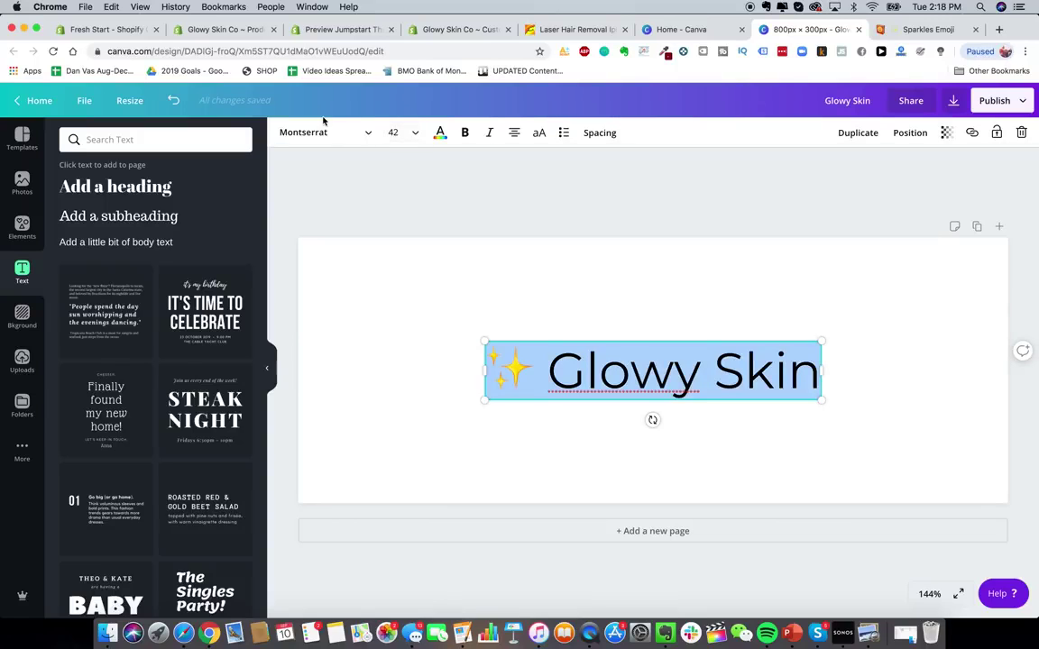
# - Change the ✨ Glowy Skin title font from Montserrat to League Gothic
pyautogui.click(313, 136)
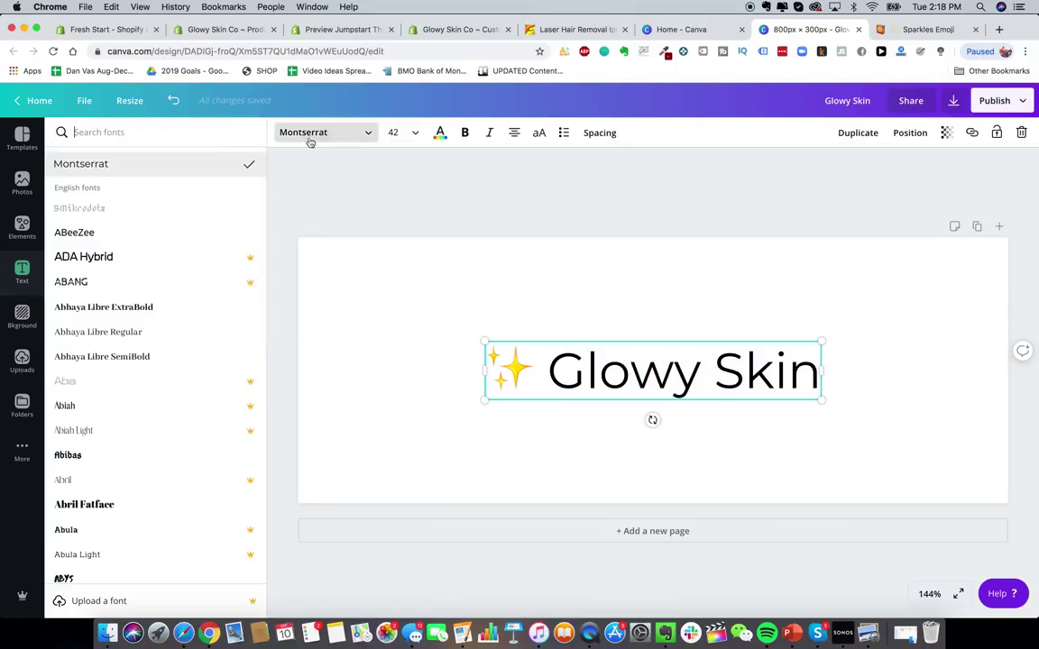
pyautogui.write('league gothic')
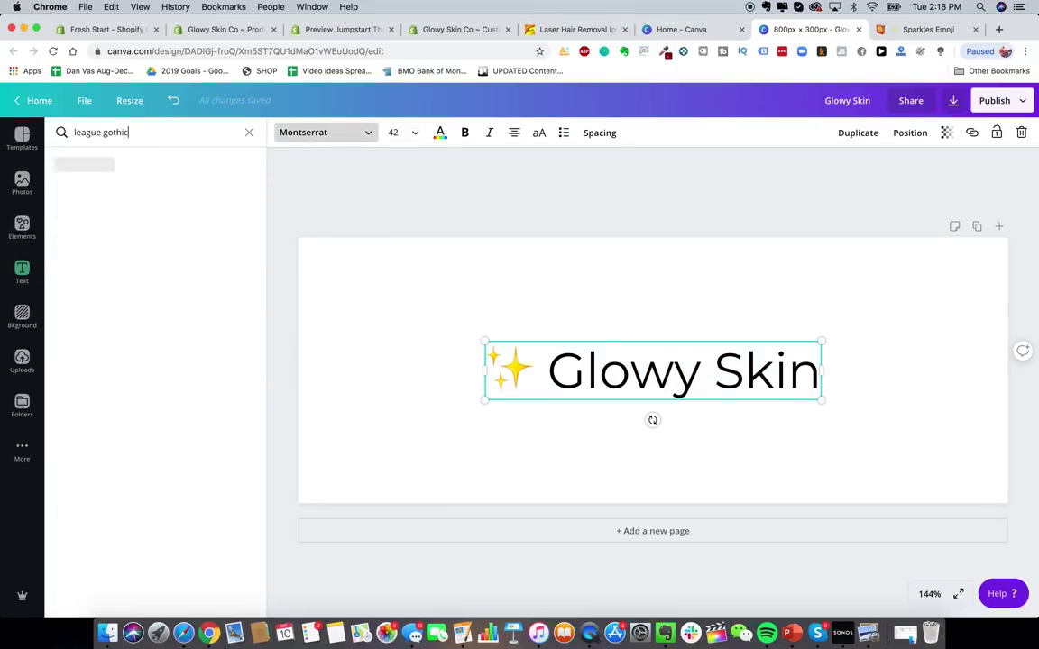
pyautogui.click(101, 163)
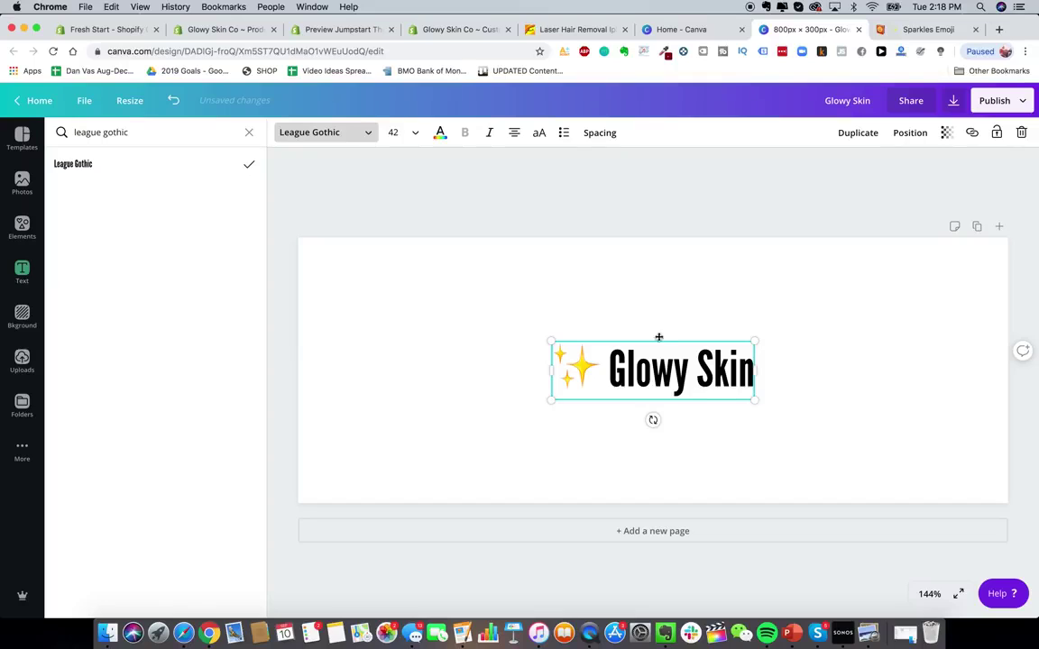
pyautogui.click(609, 370)
pyautogui.moveTo(609, 369); pyautogui.dragTo(748, 364)
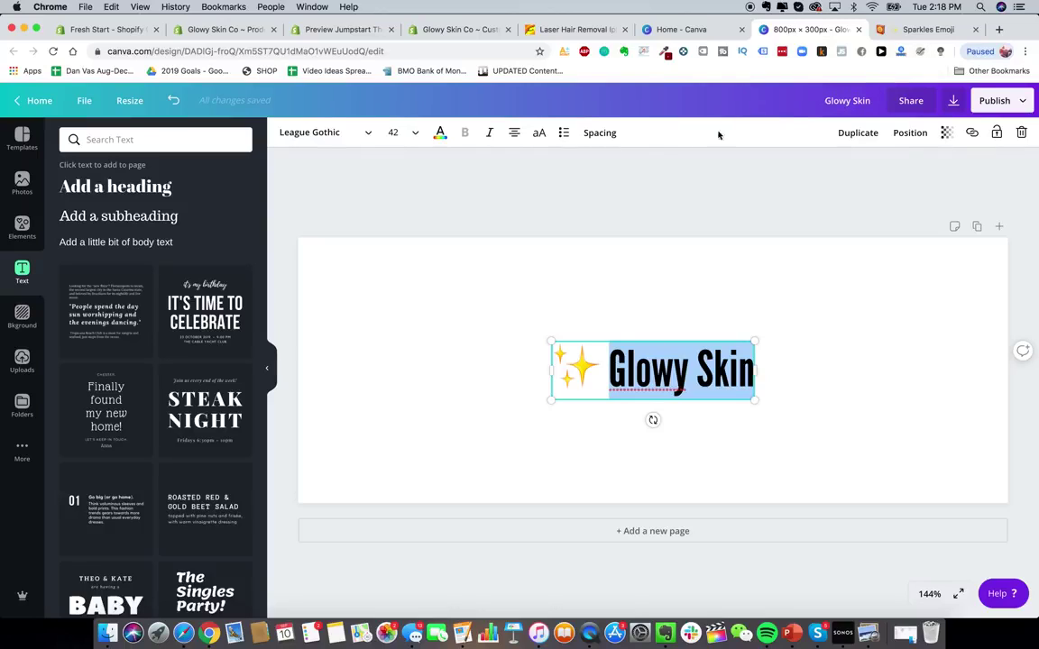
pyautogui.click(784, 214)
# - Open Fiverr and Upwork in new browser tabs
pyautogui.click(997, 30)
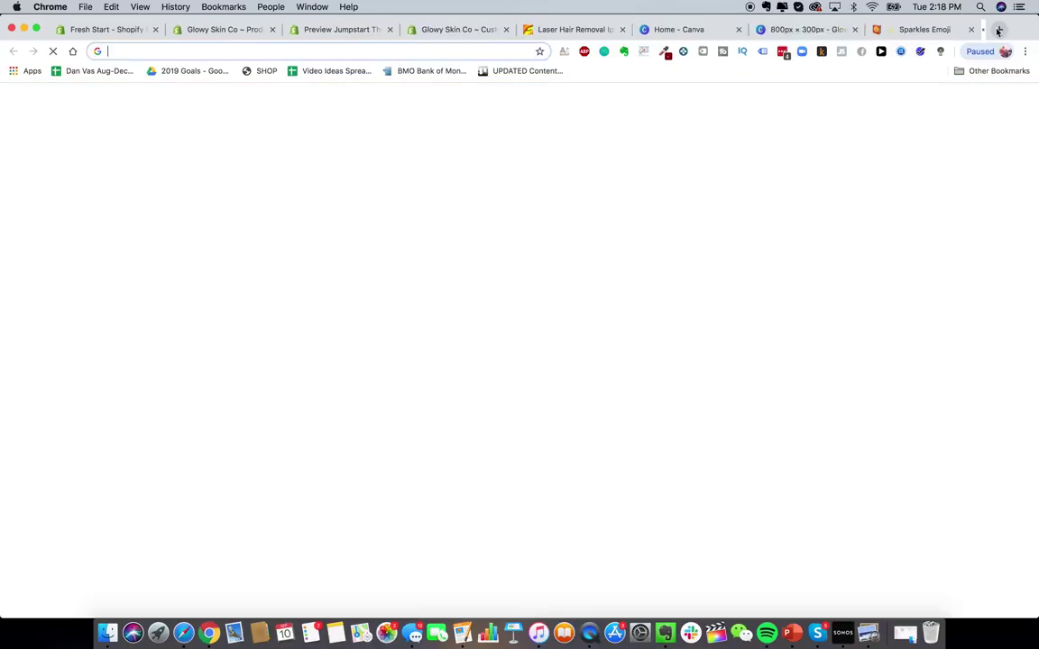
pyautogui.write('fiverr.com')
pyautogui.press('Return')
pyautogui.click(999, 32)
pyautogui.write('up')
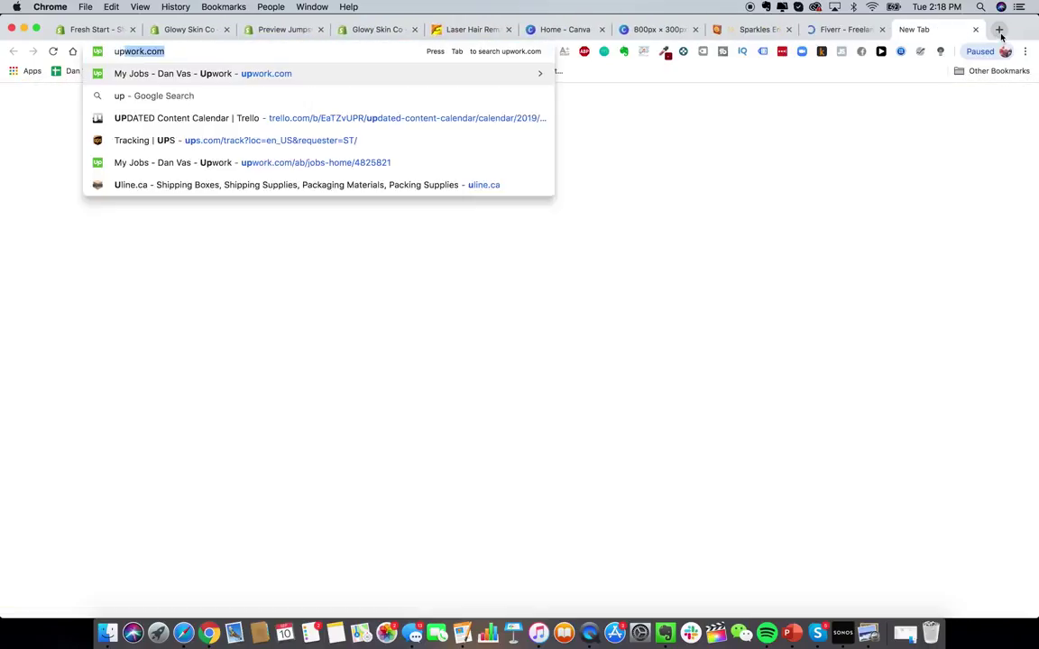
pyautogui.press('Return')
pyautogui.click(847, 30)
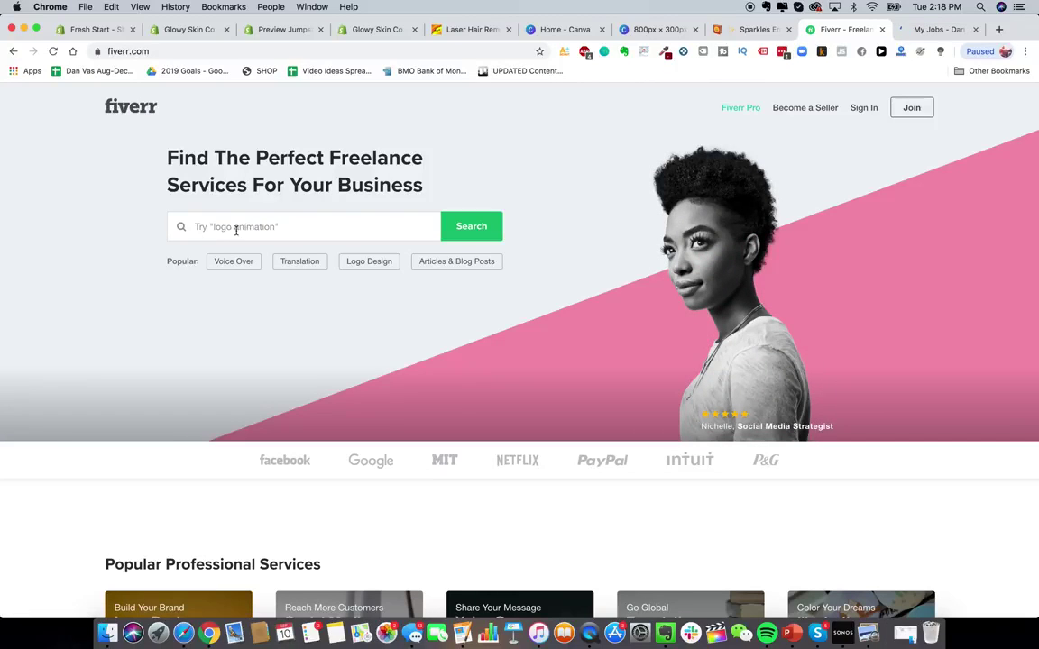
pyautogui.click(236, 230)
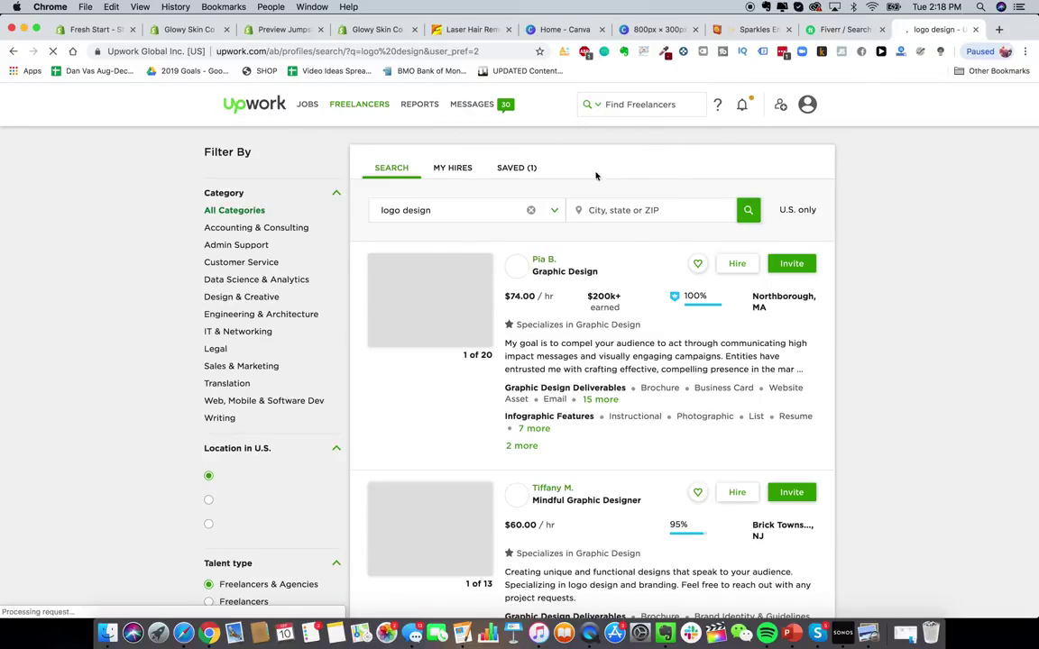
# - Include non-U.S. freelancers and limit the hourly rate to $10 and below
pyautogui.click(752, 209)
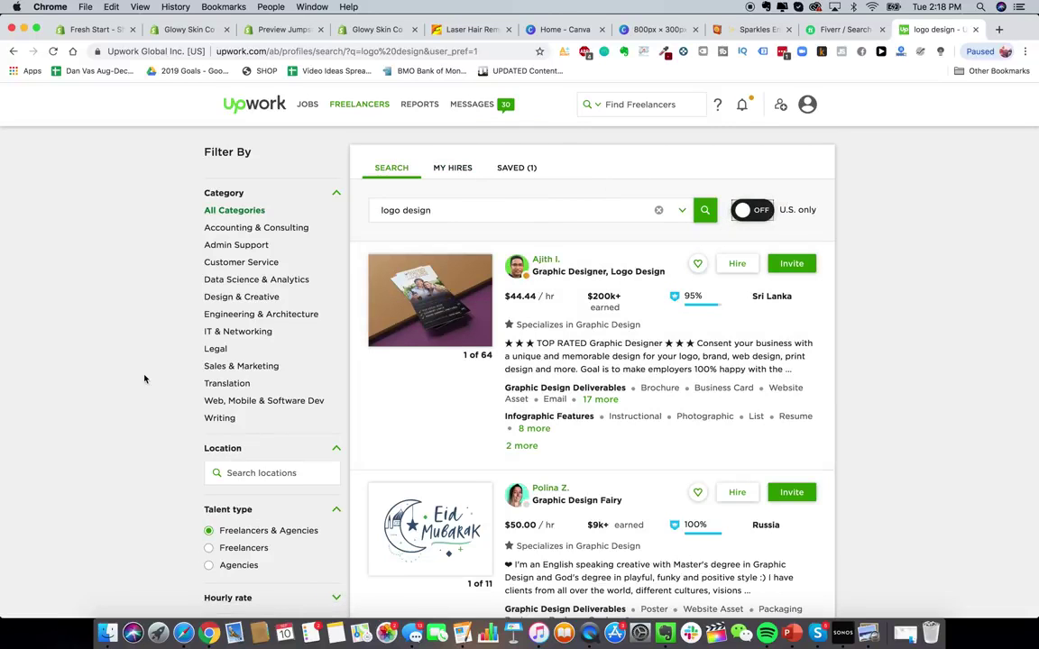
pyautogui.scroll(-4, 255, 390)
pyautogui.scroll(4, 255, 394)
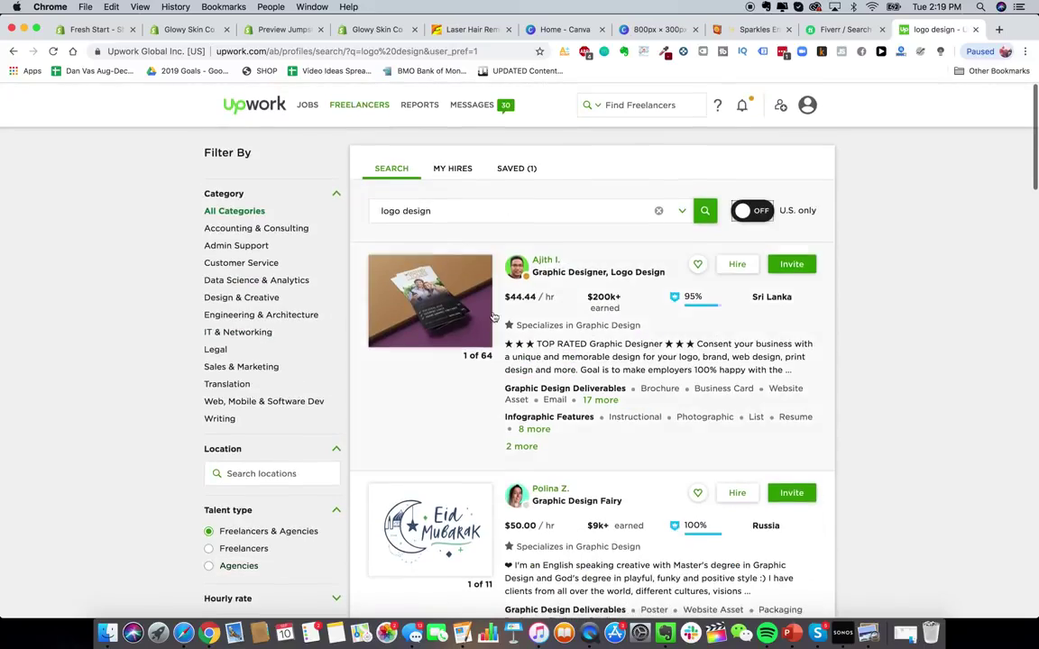
pyautogui.scroll(-3, 183, 249)
pyautogui.scroll(-3, 231, 316)
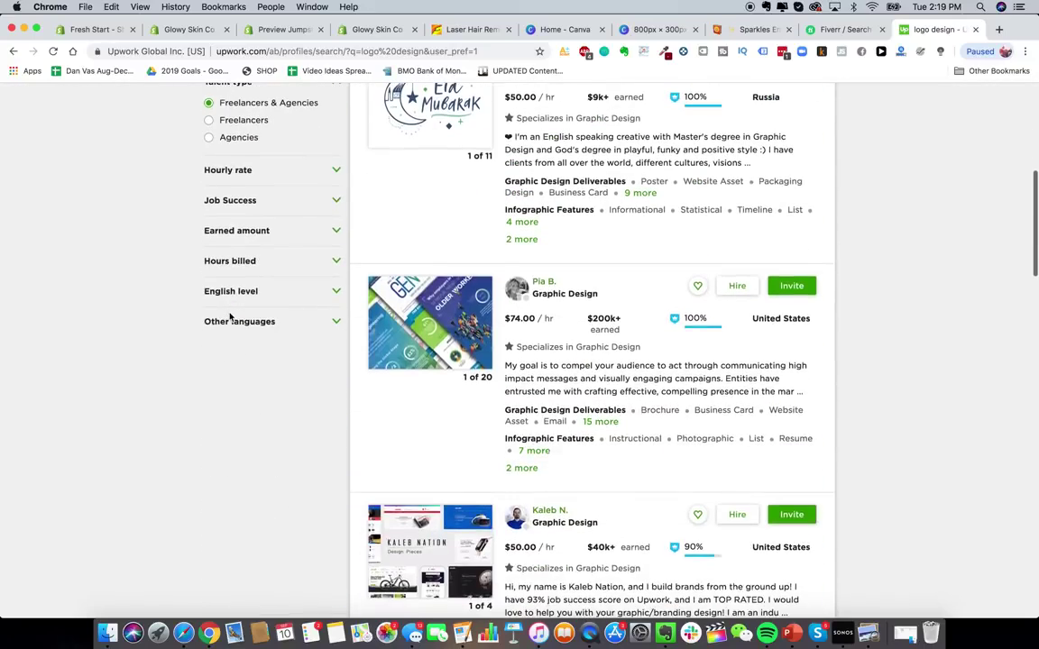
pyautogui.scroll(4, 232, 311)
pyautogui.scroll(-2, 232, 320)
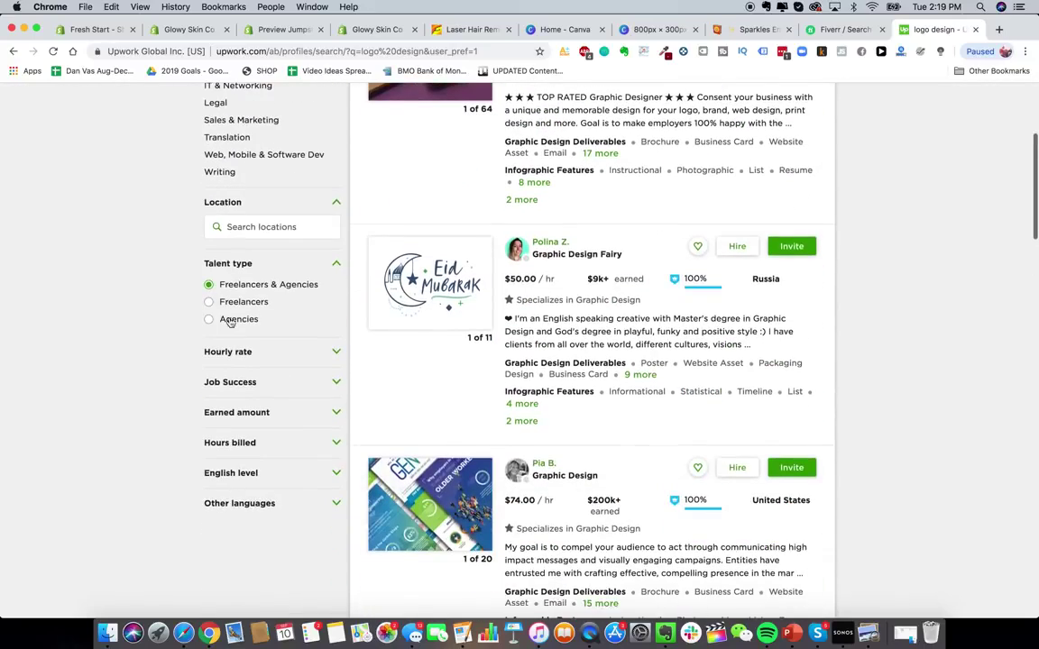
pyautogui.click(330, 353)
pyautogui.scroll(-1, 325, 363)
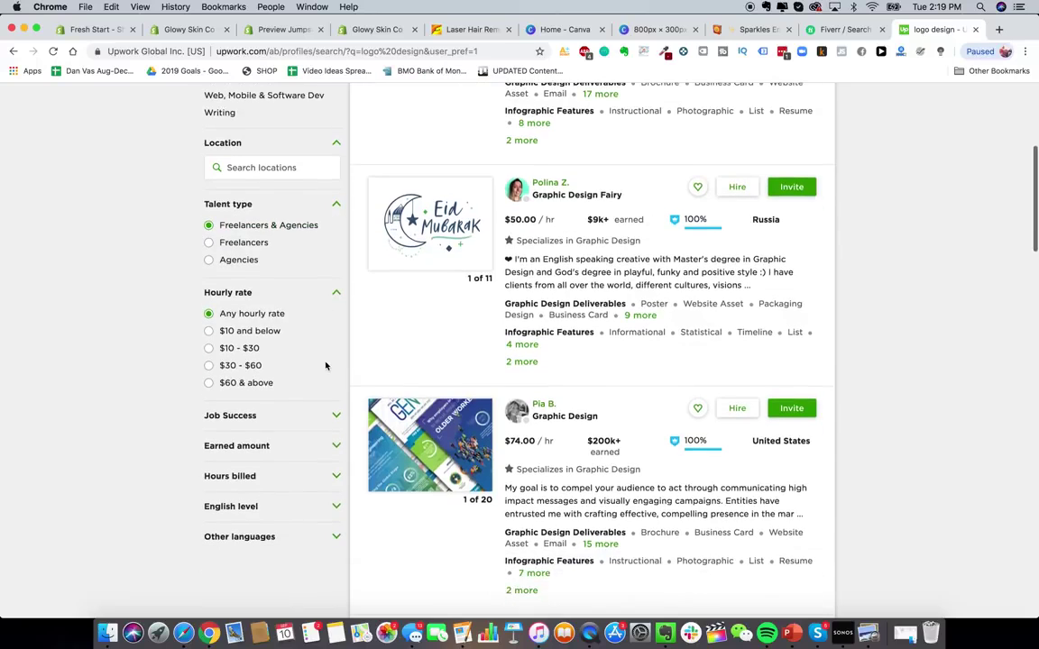
pyautogui.click(278, 338)
# - Require 90%+ job success, $10k+ earned and 1,000+ hours billed, then browse the results
pyautogui.scroll(-1, 268, 359)
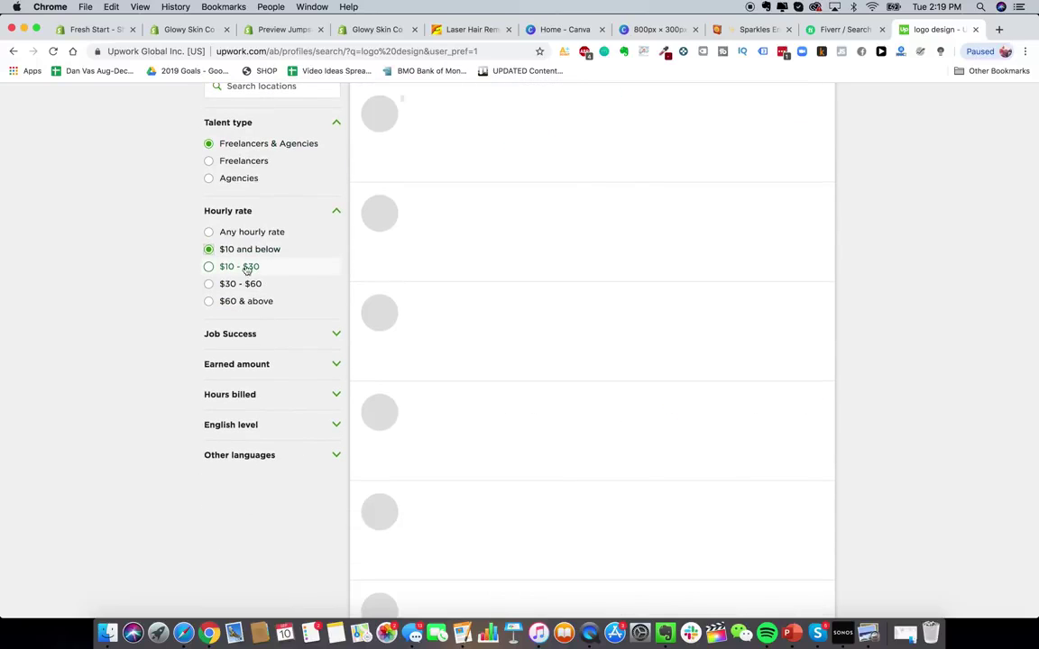
pyautogui.click(318, 335)
pyautogui.scroll(-2, 306, 333)
pyautogui.click(239, 275)
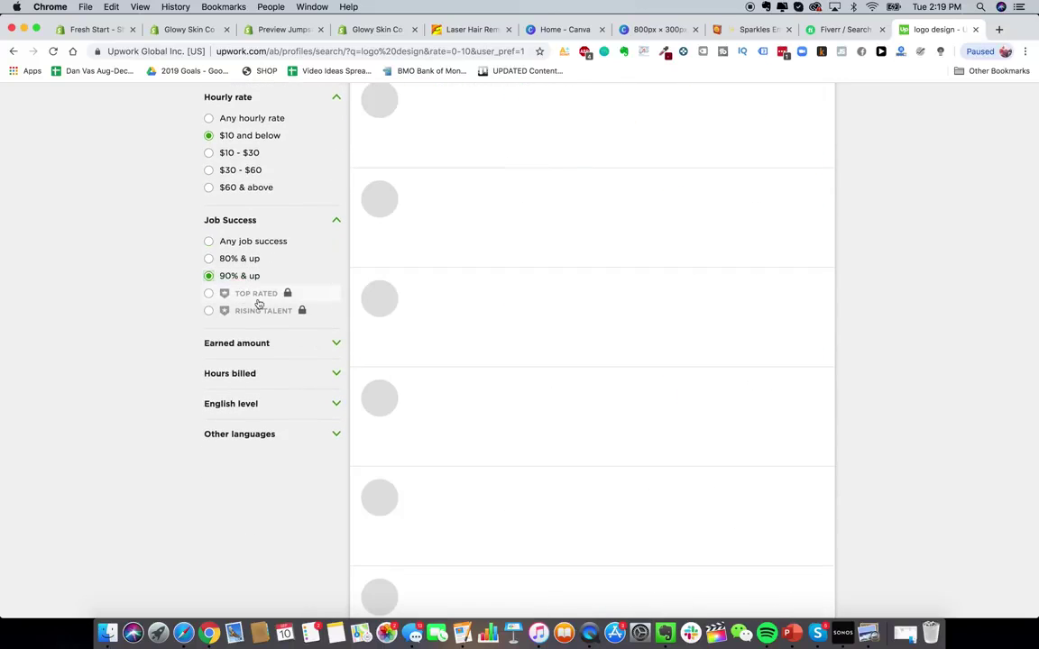
pyautogui.click(268, 345)
pyautogui.scroll(-3, 268, 348)
pyautogui.click(270, 333)
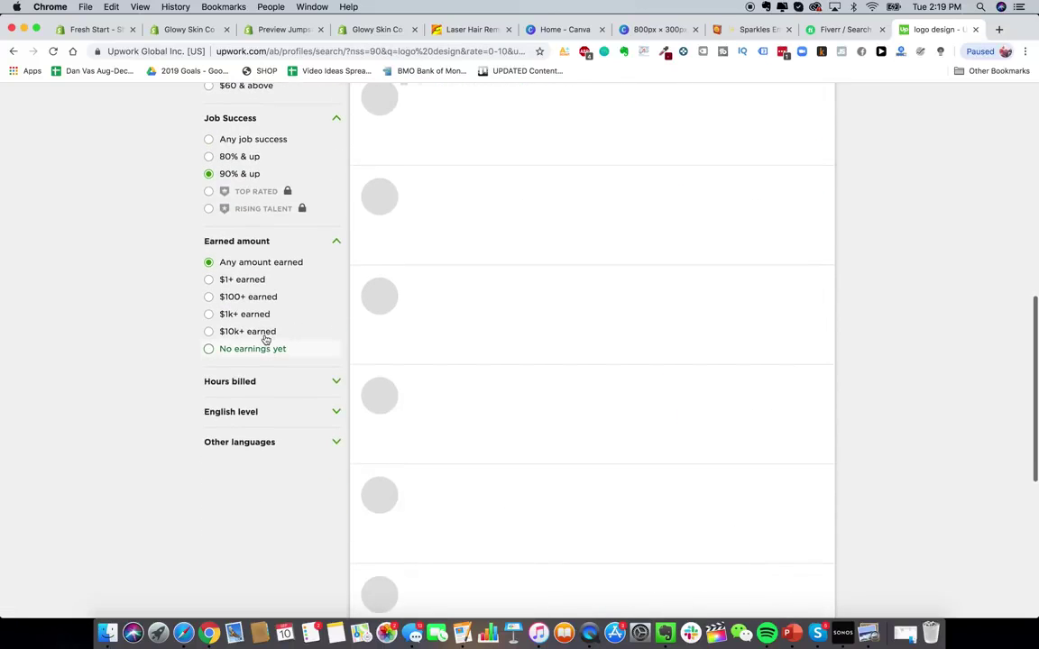
pyautogui.click(261, 381)
pyautogui.click(257, 437)
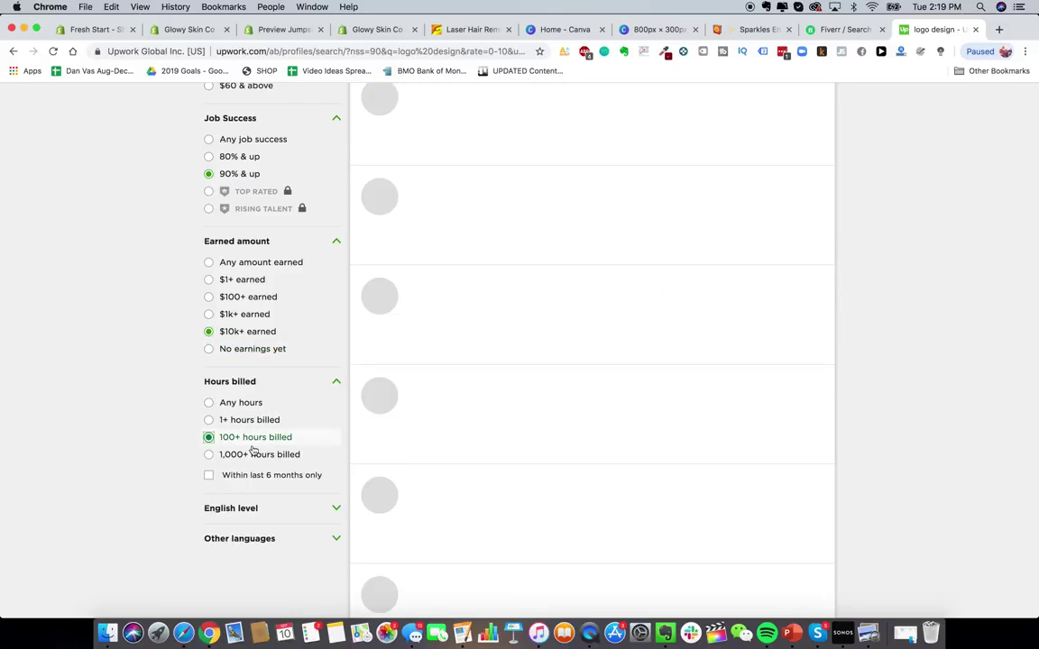
pyautogui.click(254, 458)
pyautogui.scroll(-3, 254, 461)
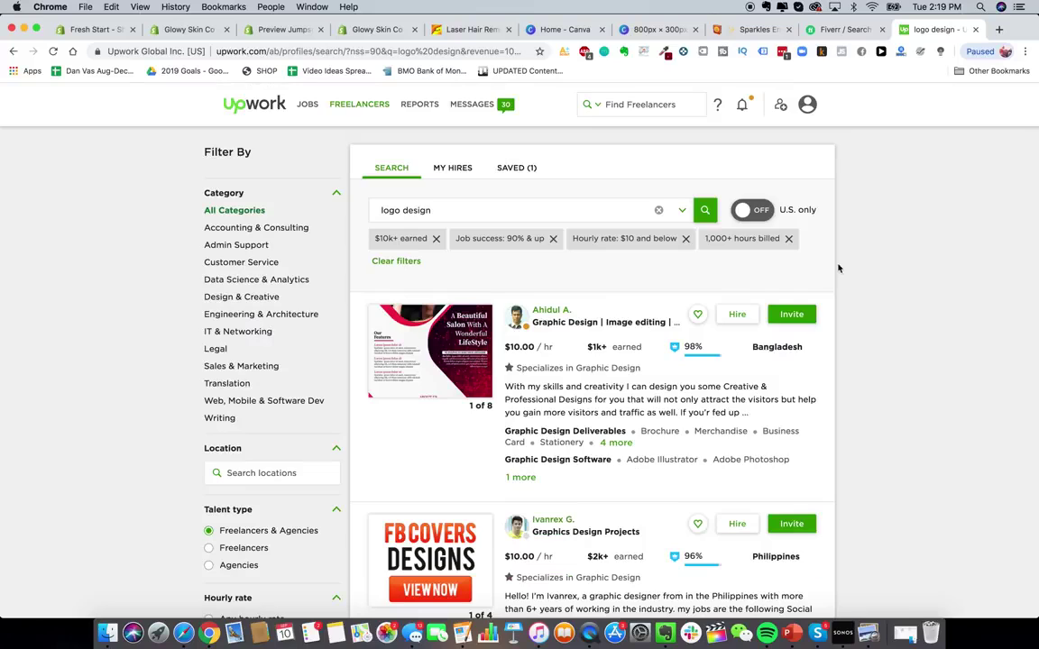
pyautogui.scroll(-5, 479, 250)
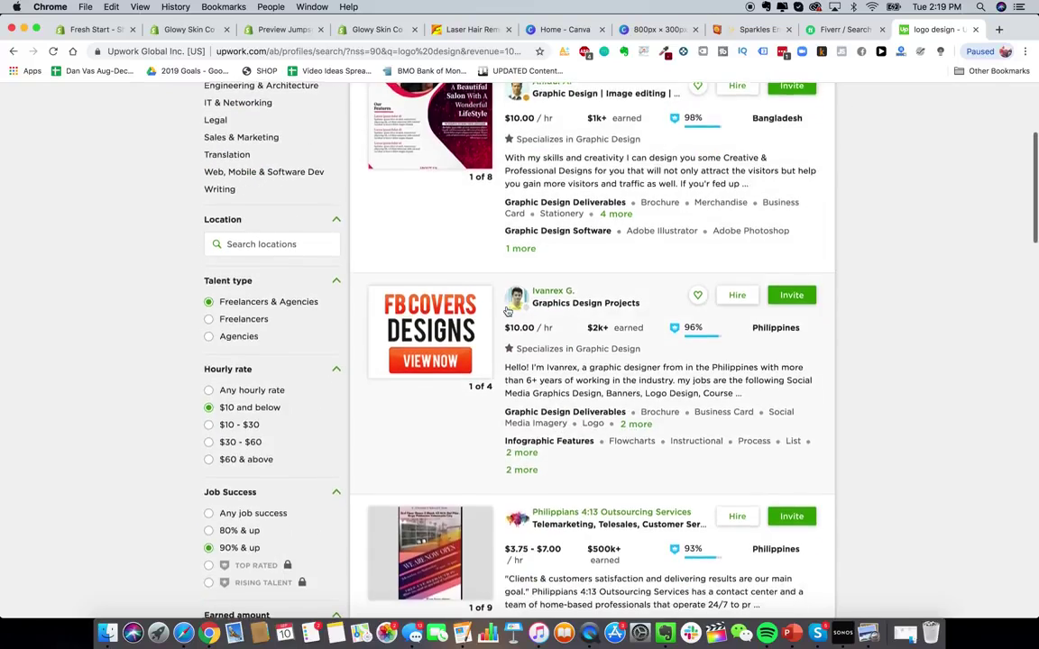
pyautogui.scroll(3, 479, 250)
pyautogui.scroll(-5, 487, 271)
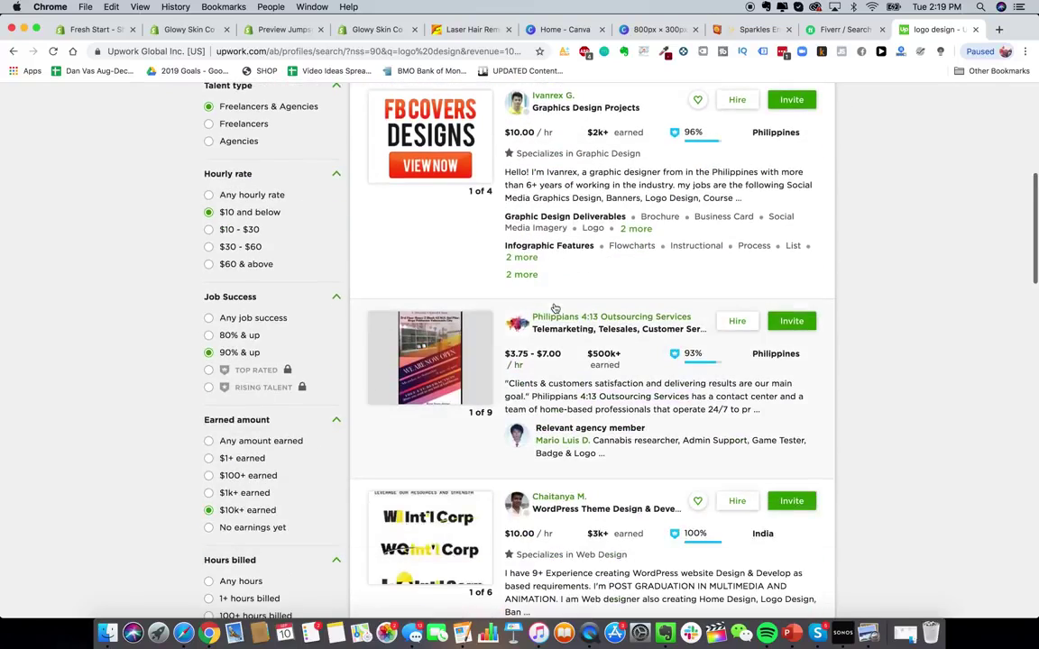
pyautogui.scroll(-3, 595, 334)
pyautogui.scroll(-3, 704, 379)
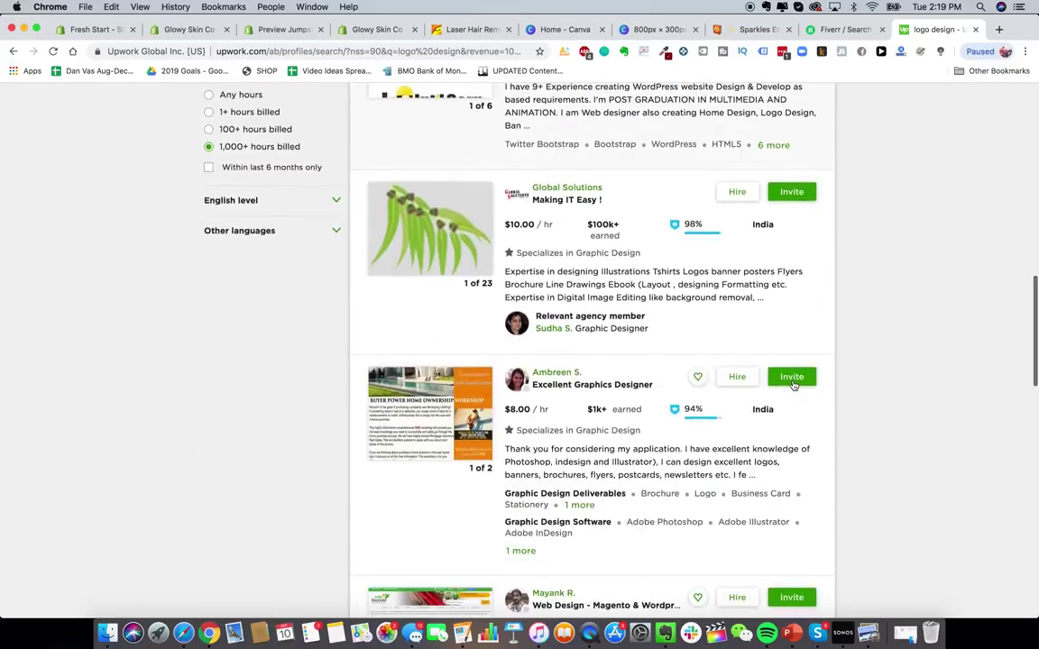
pyautogui.scroll(-3, 747, 403)
pyautogui.scroll(-3, 776, 433)
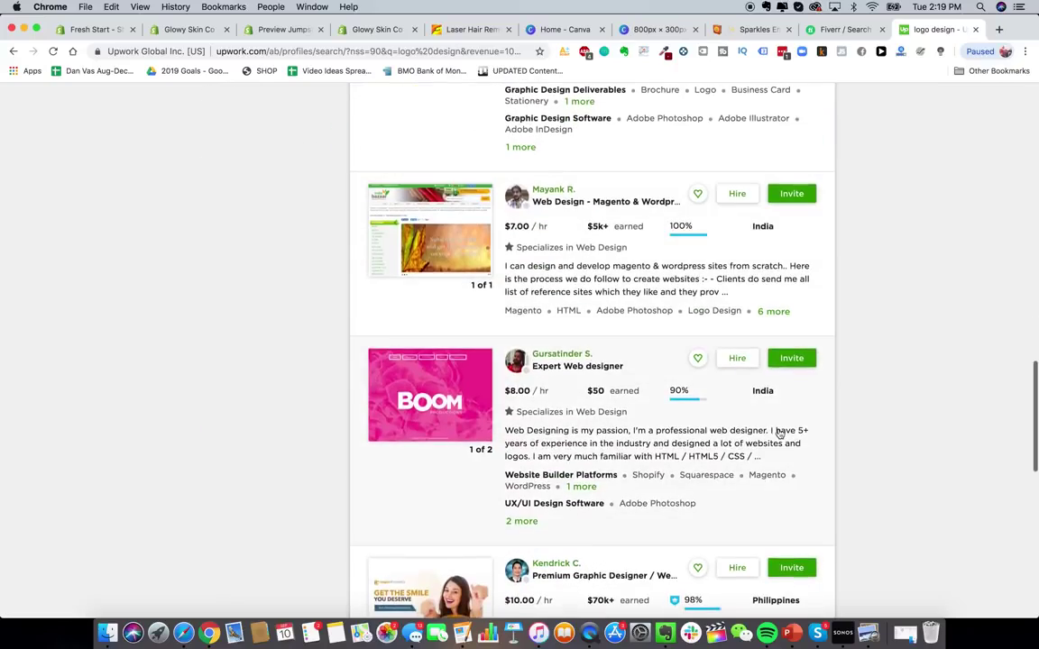
pyautogui.scroll(-2, 545, 403)
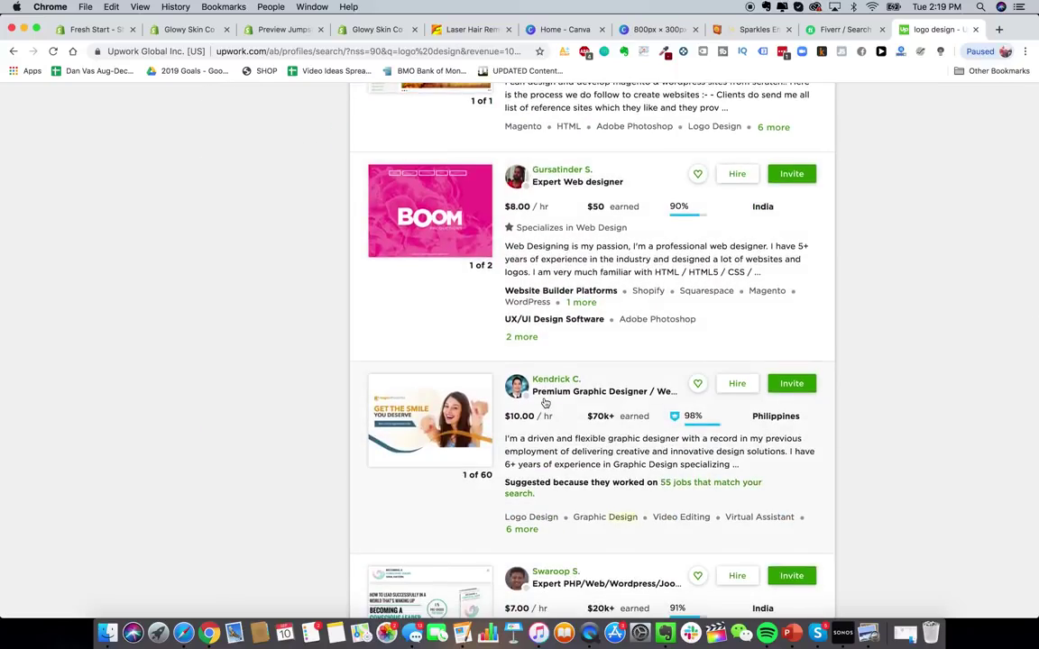
pyautogui.scroll(-3, 545, 403)
pyautogui.scroll(20, 545, 403)
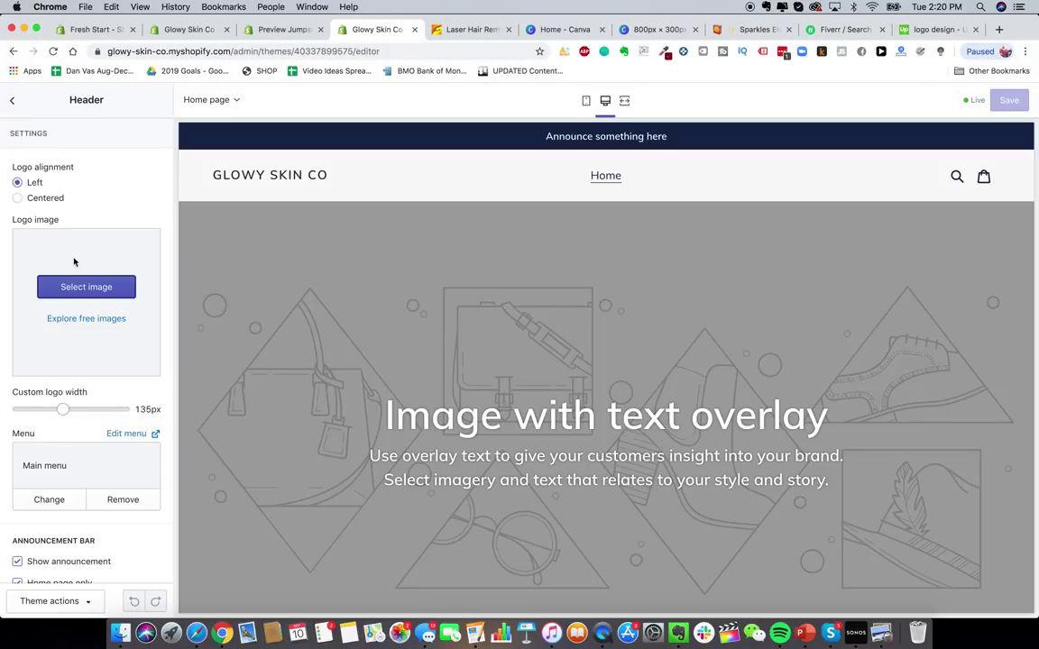
# - Upload 00.png from the Glowy Skin Product Pics folder as the store's header logo
pyautogui.click(96, 287)
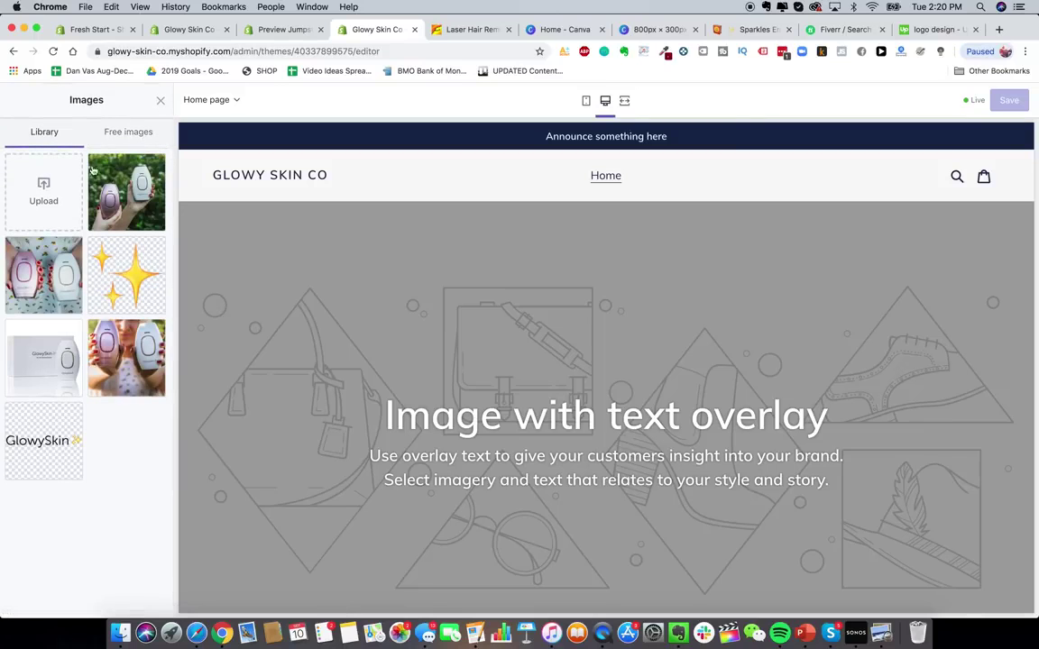
pyautogui.click(40, 171)
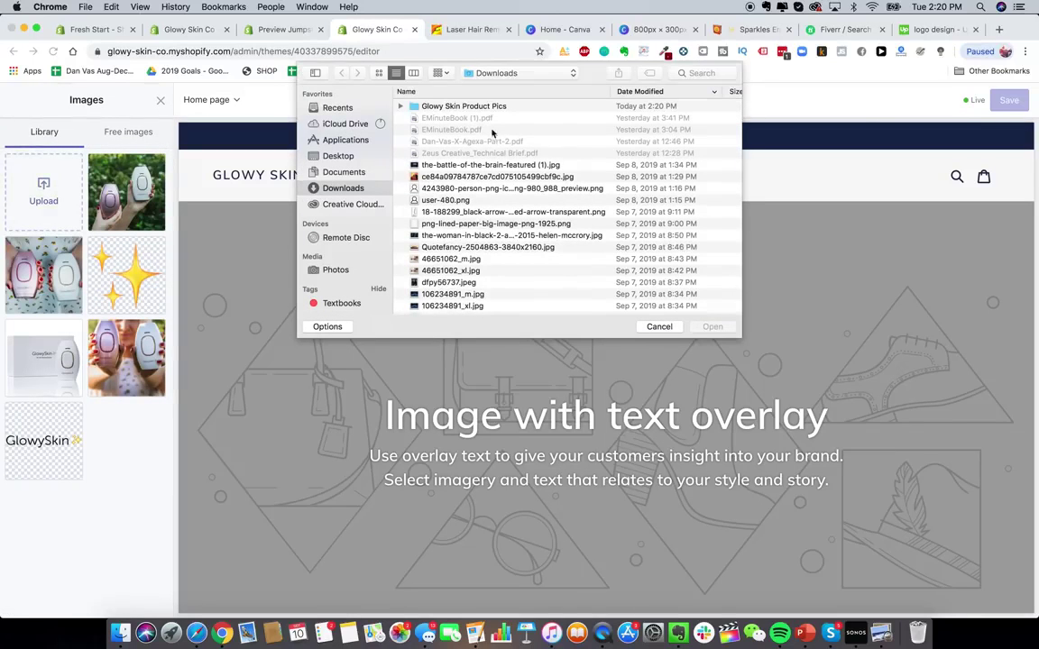
pyautogui.doubleClick(465, 107)
pyautogui.doubleClick(465, 106)
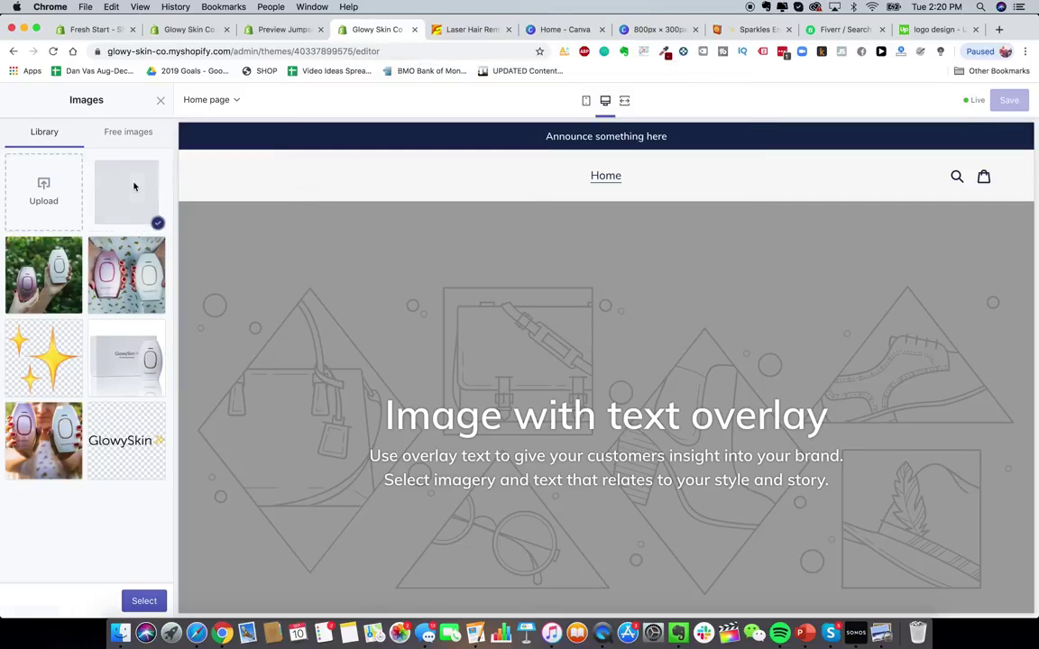
pyautogui.click(145, 601)
# - Widen the header logo to 180px and return to the theme's section list
pyautogui.moveTo(68, 432)
pyautogui.mouseDown()
pyautogui.moveTo(60, 431)
pyautogui.moveTo(110, 432)
pyautogui.moveTo(85, 431)
pyautogui.mouseUp()
pyautogui.scroll(-5, 84, 431)
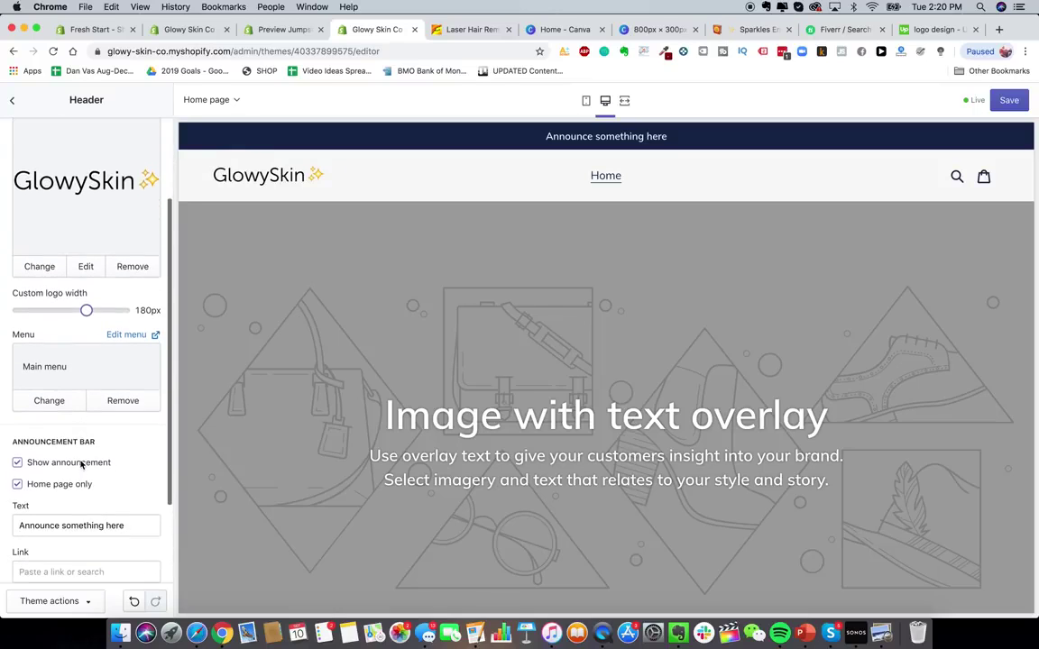
pyautogui.scroll(-4, 83, 400)
pyautogui.scroll(9, 127, 390)
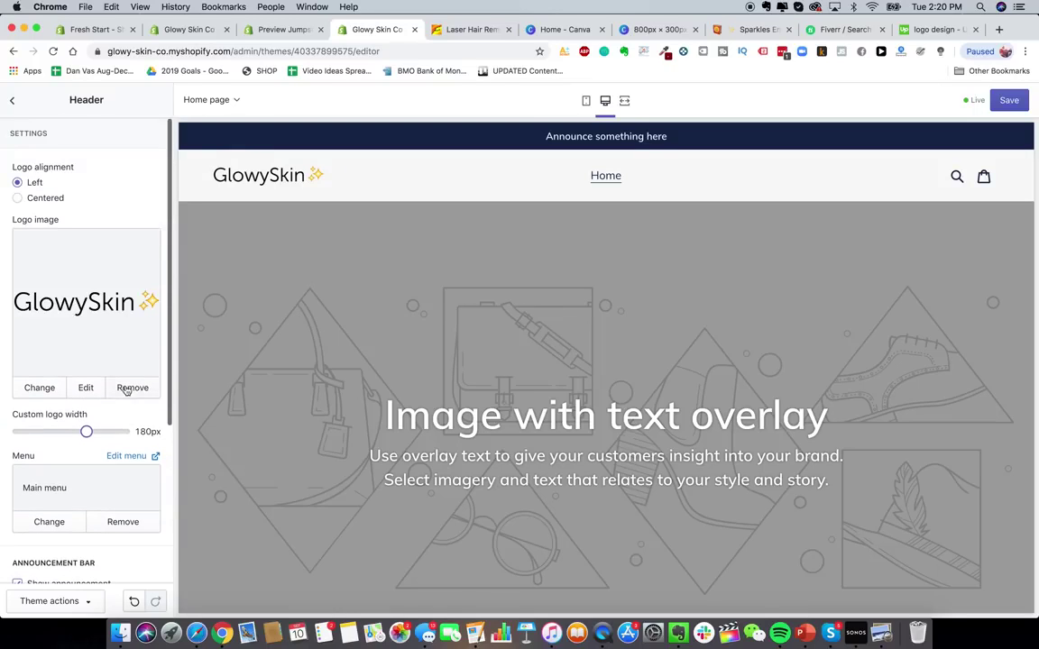
pyautogui.click(11, 99)
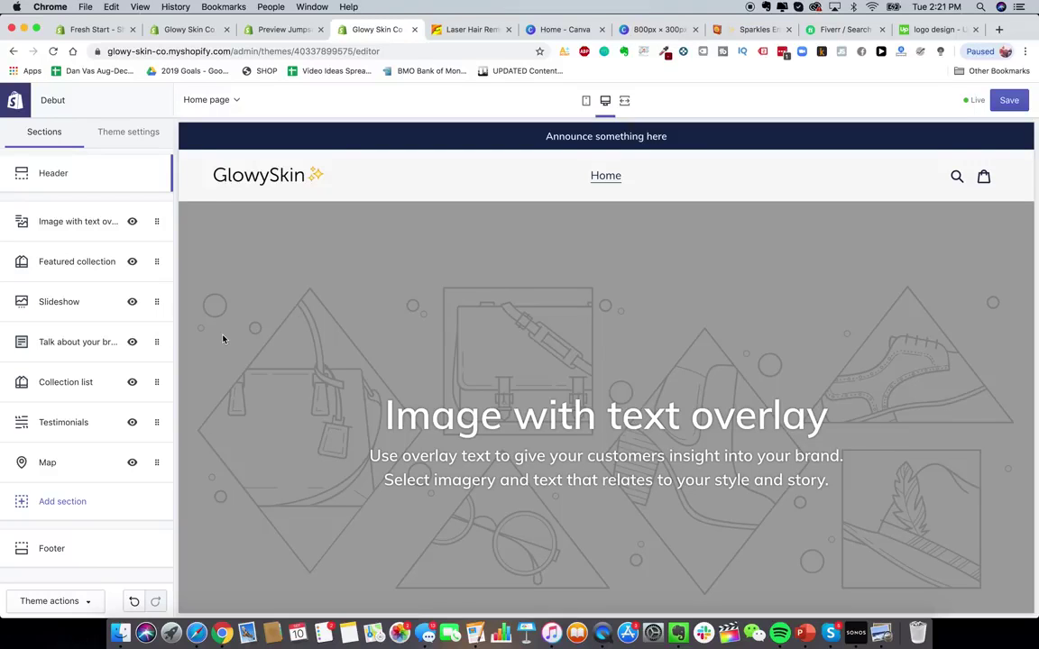
pyautogui.scroll(-2, 341, 427)
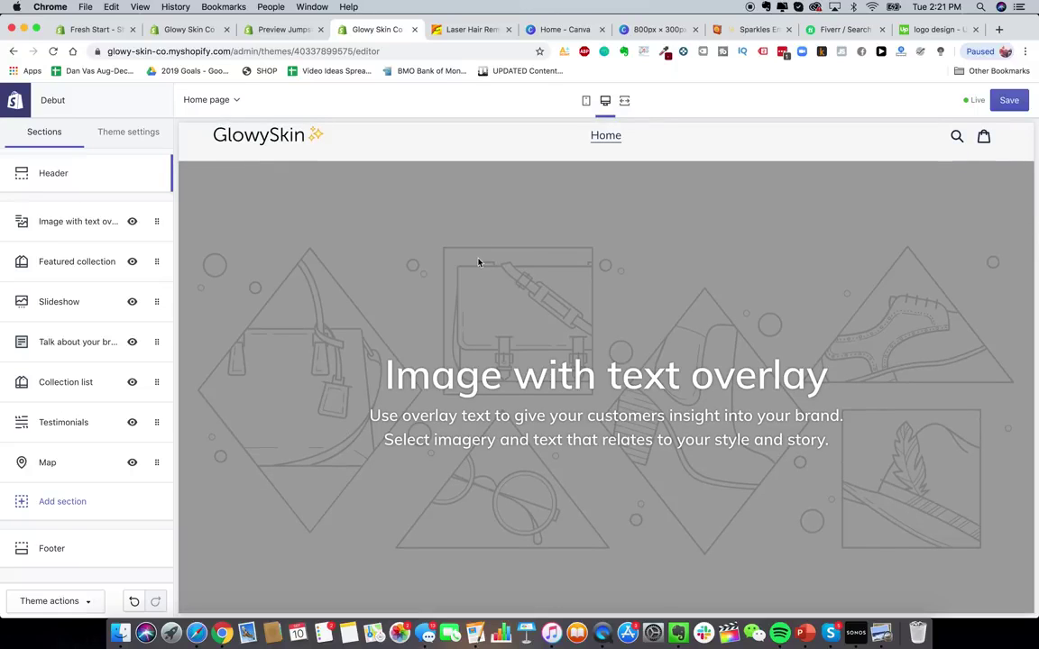
pyautogui.scroll(-1, 479, 262)
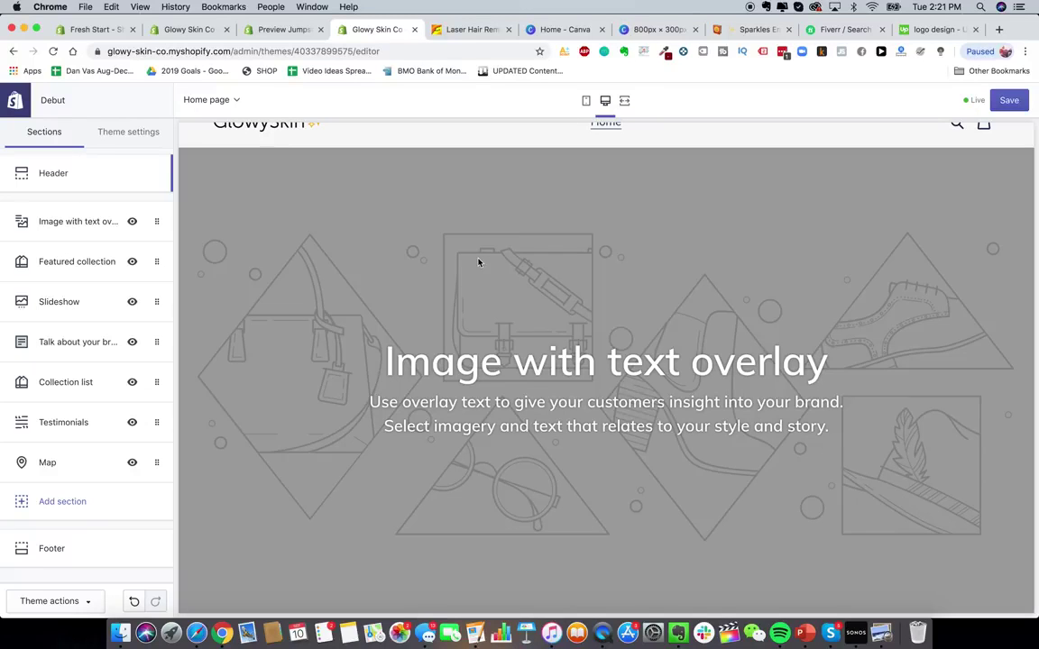
pyautogui.scroll(2, 414, 297)
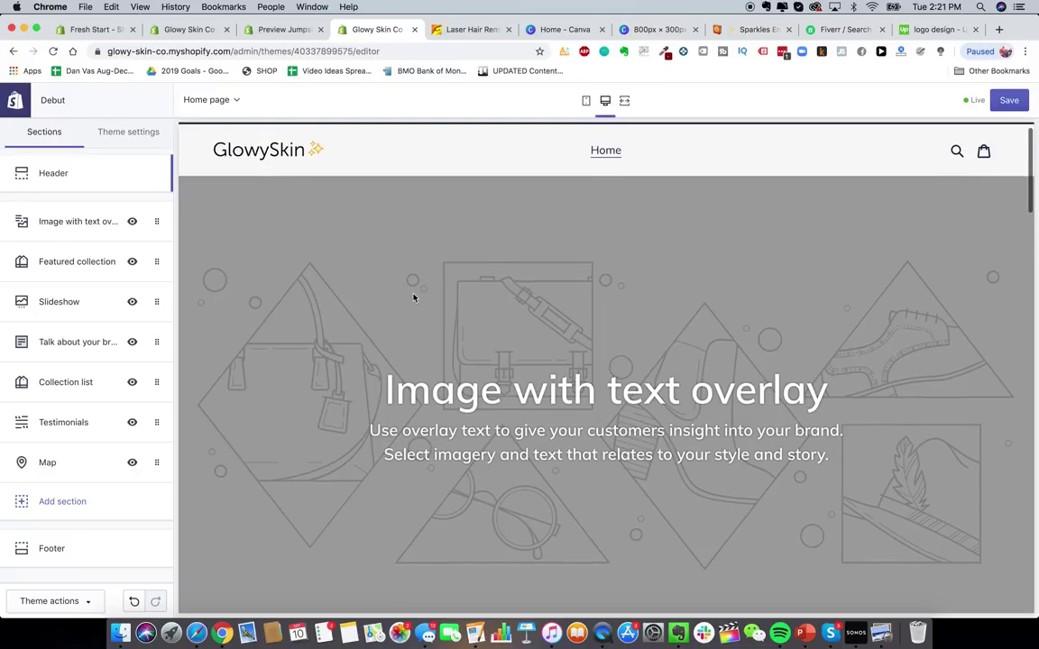
# - Select the five numbered product images in Glowy Skin Product Pics and preview them full size
pyautogui.click(120, 633)
pyautogui.click(458, 348)
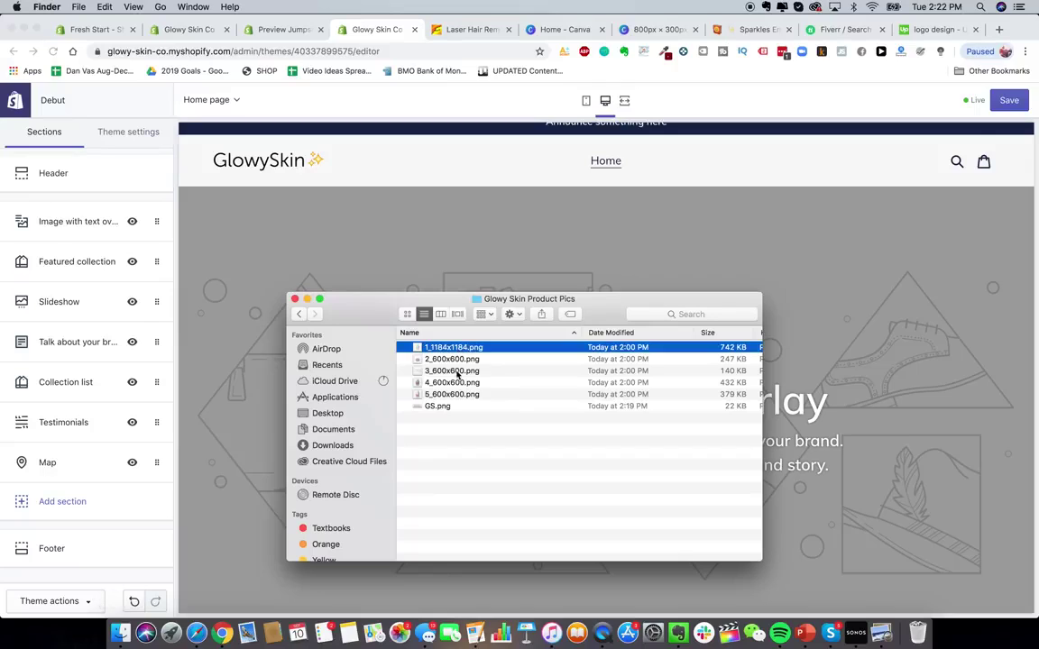
pyautogui.keyDown('shift'); pyautogui.click(455, 395); pyautogui.keyUp('shift')
pyautogui.press('space')
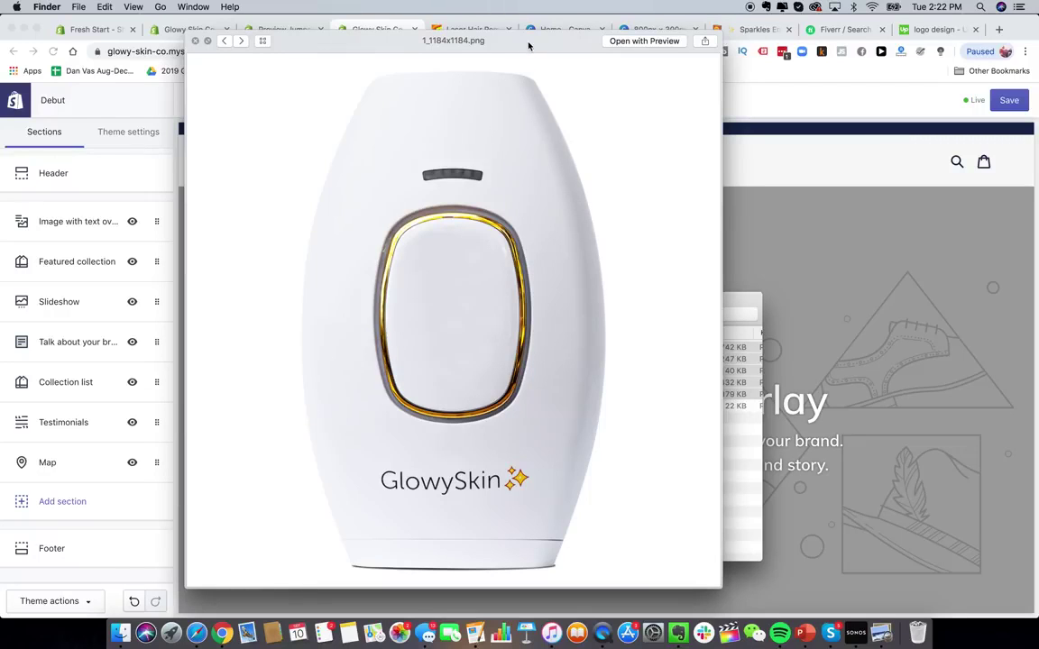
# - Cycle through all five product photos in the preview, then close it
pyautogui.click(242, 42)
pyautogui.click(242, 41)
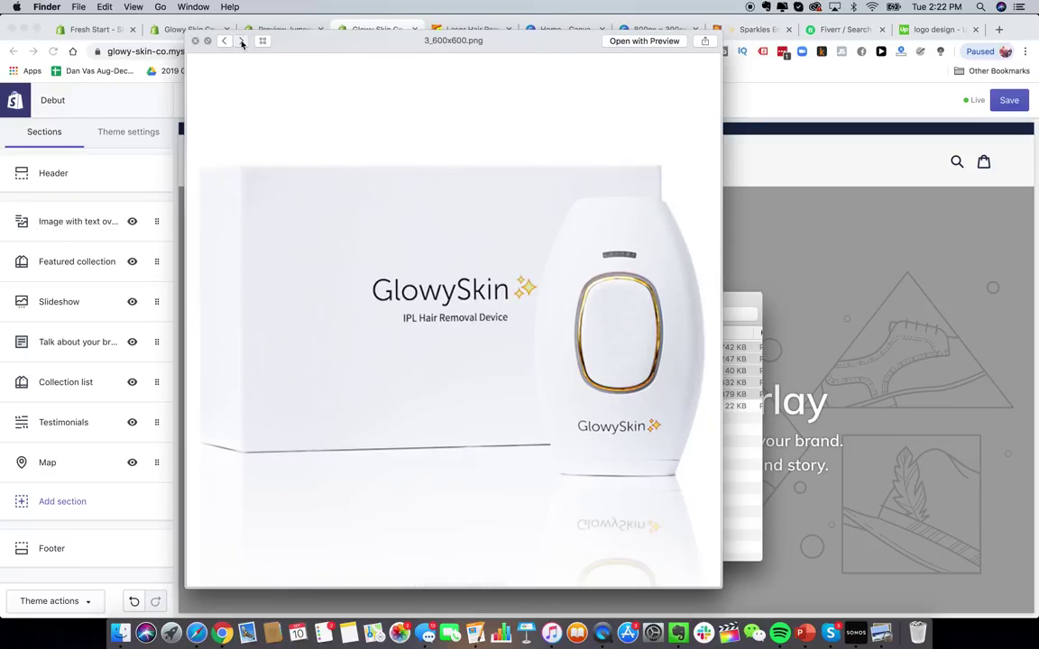
pyautogui.click(242, 42)
pyautogui.click(225, 42)
pyautogui.click(242, 42)
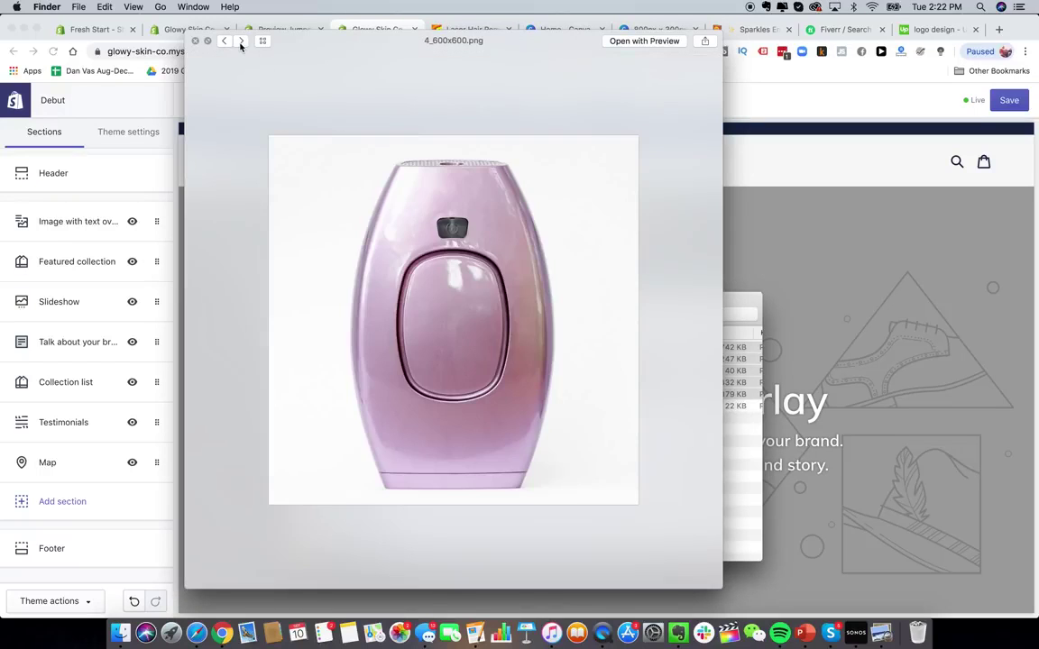
pyautogui.click(242, 41)
pyautogui.click(242, 41)
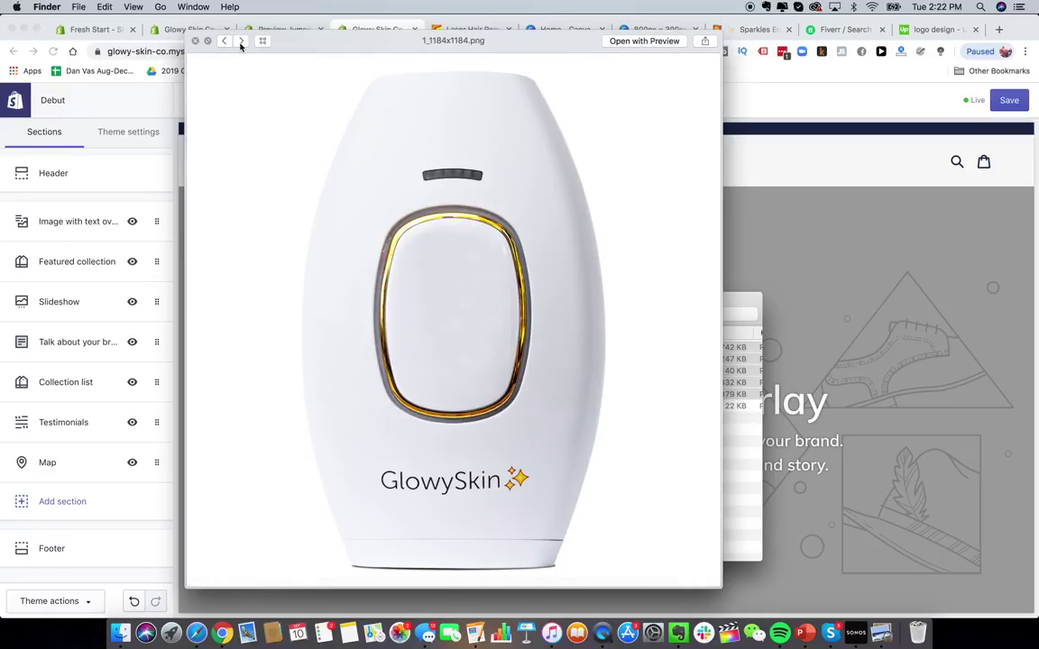
pyautogui.click(242, 41)
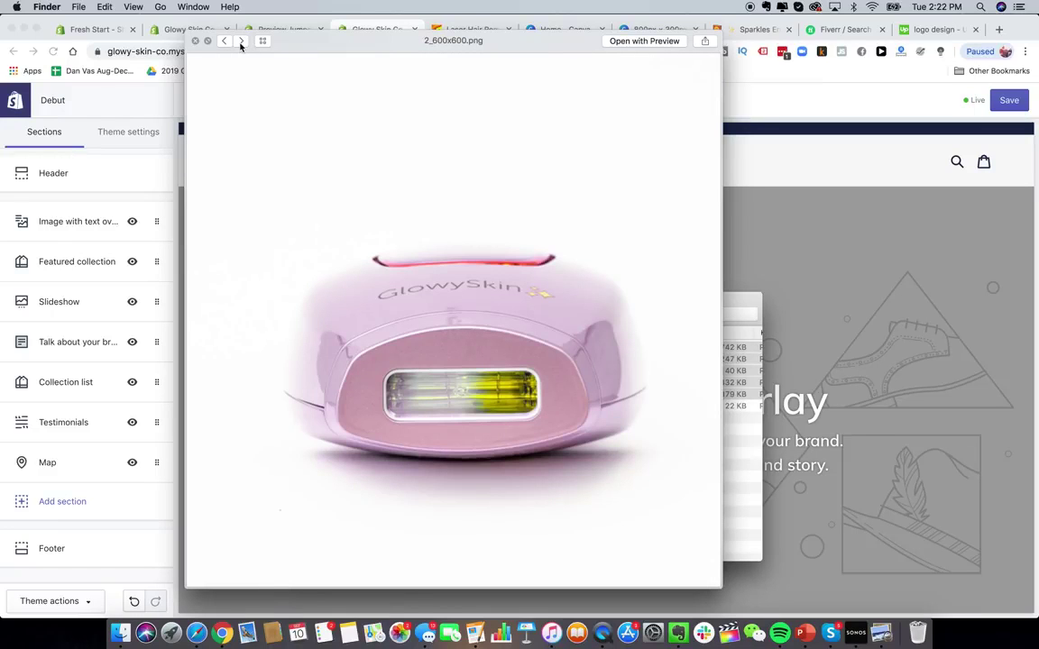
pyautogui.click(241, 41)
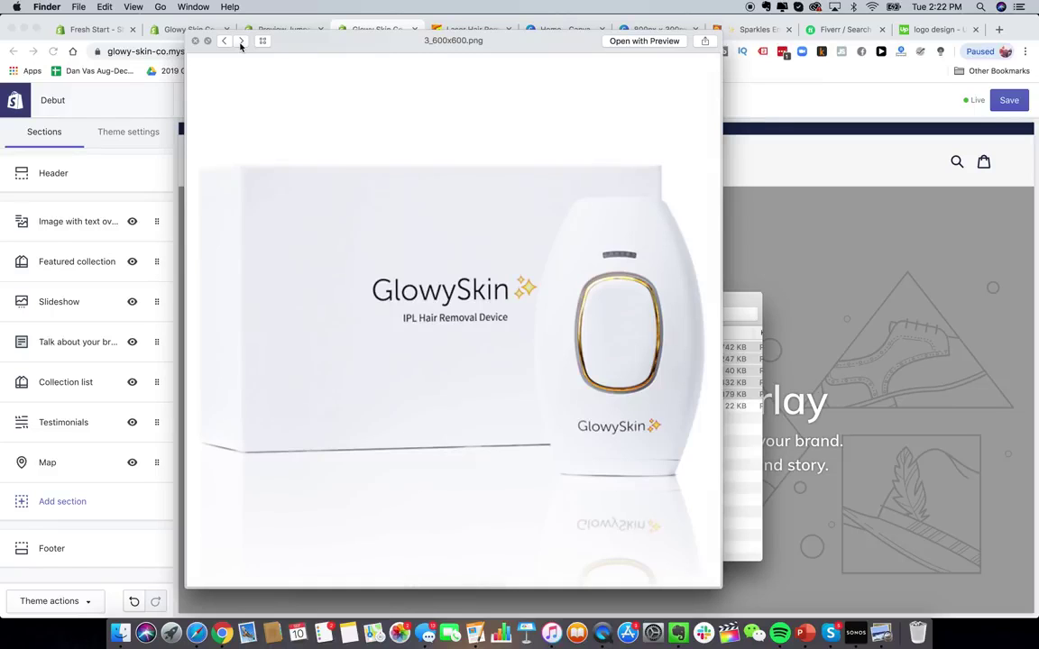
pyautogui.click(241, 41)
pyautogui.click(241, 41)
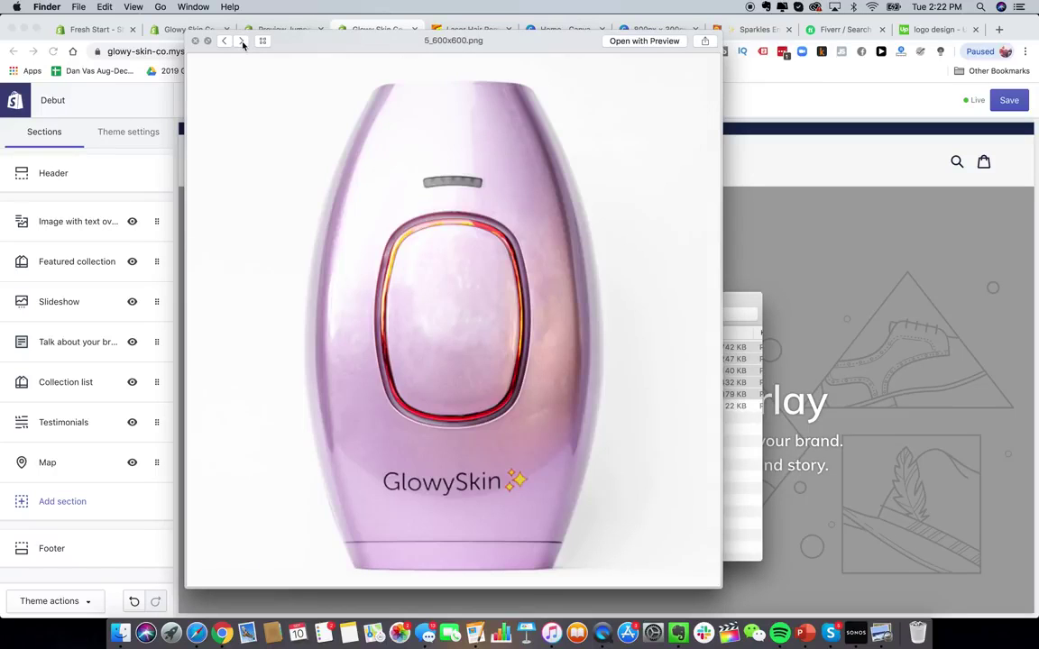
pyautogui.click(196, 42)
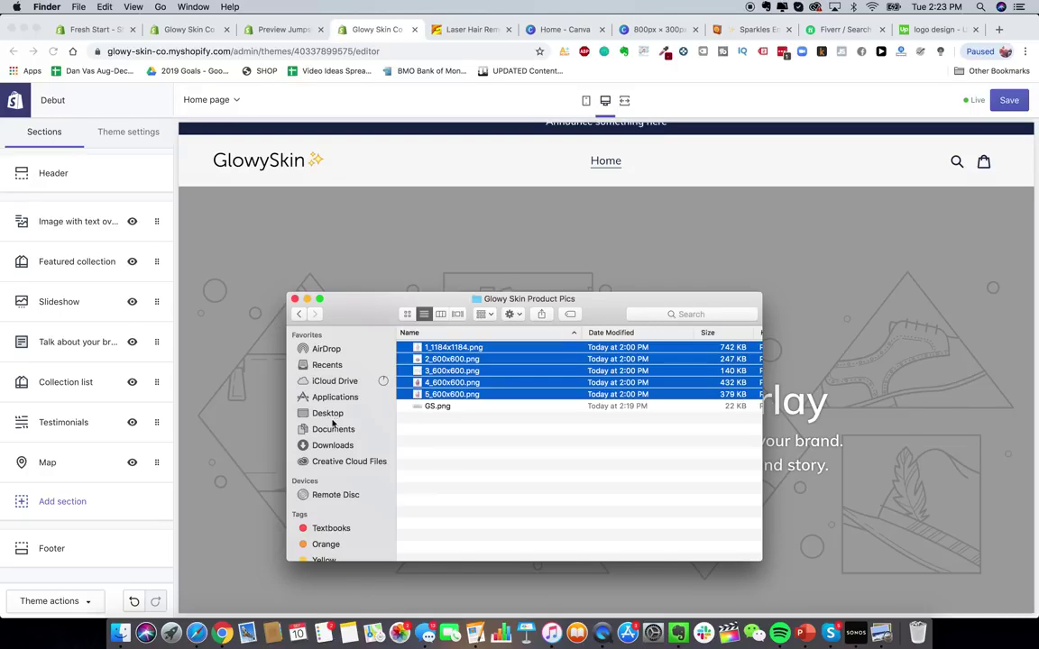
# - Preview IMG_9340.jpg and IMG_9326.jpg in Drive's Brand Pics folder, then switch back to Shopify
pyautogui.click(196, 633)
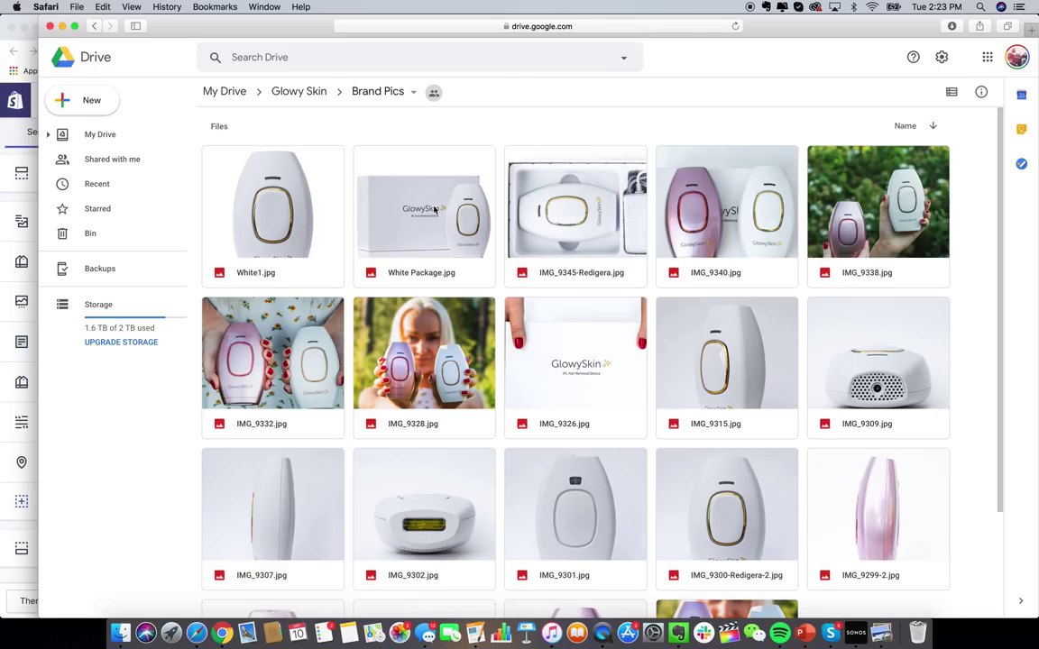
pyautogui.click(753, 232)
pyautogui.doubleClick(753, 233)
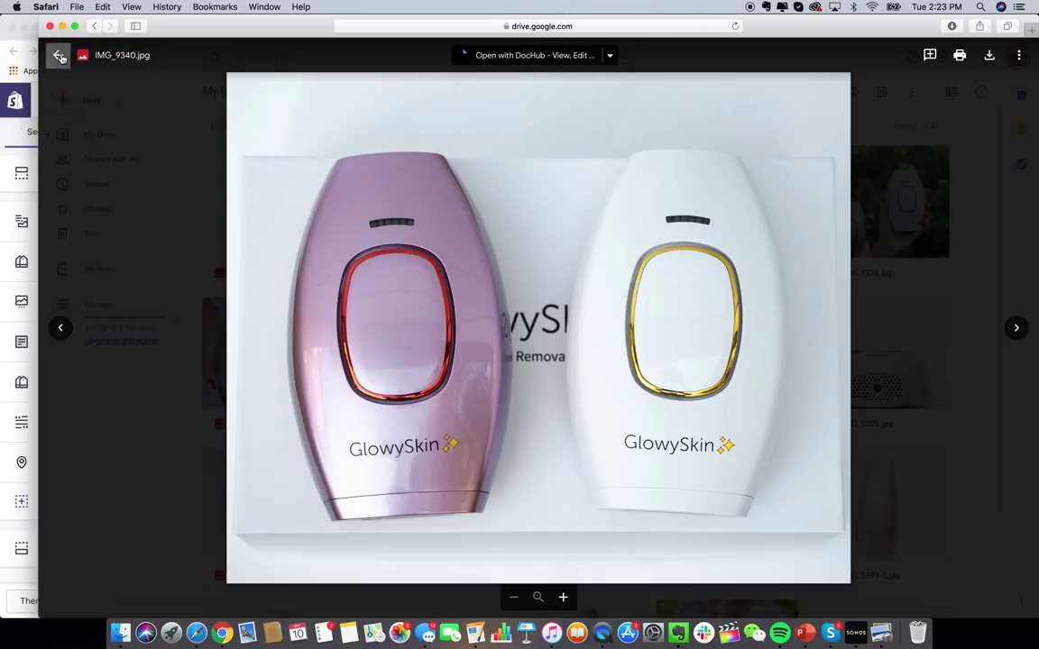
pyautogui.click(59, 57)
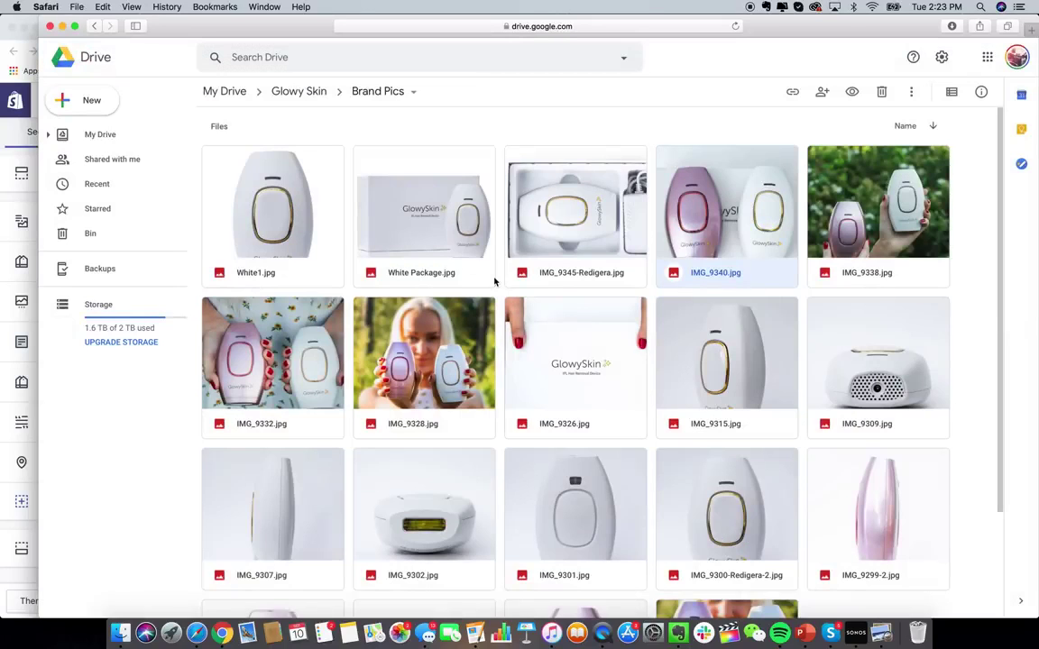
pyautogui.scroll(-3, 679, 382)
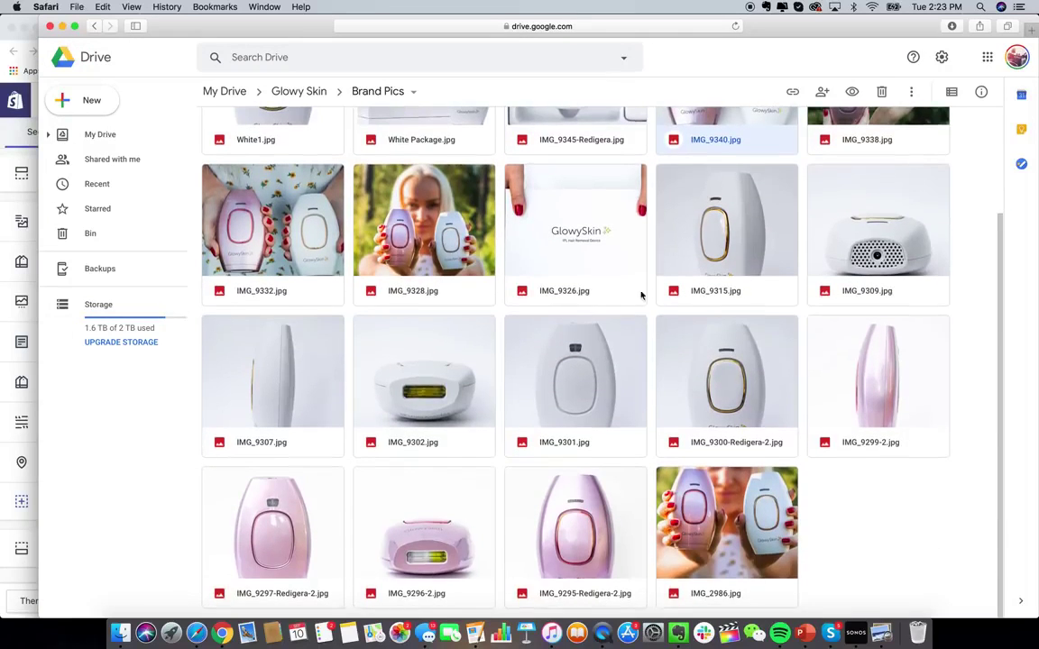
pyautogui.doubleClick(570, 244)
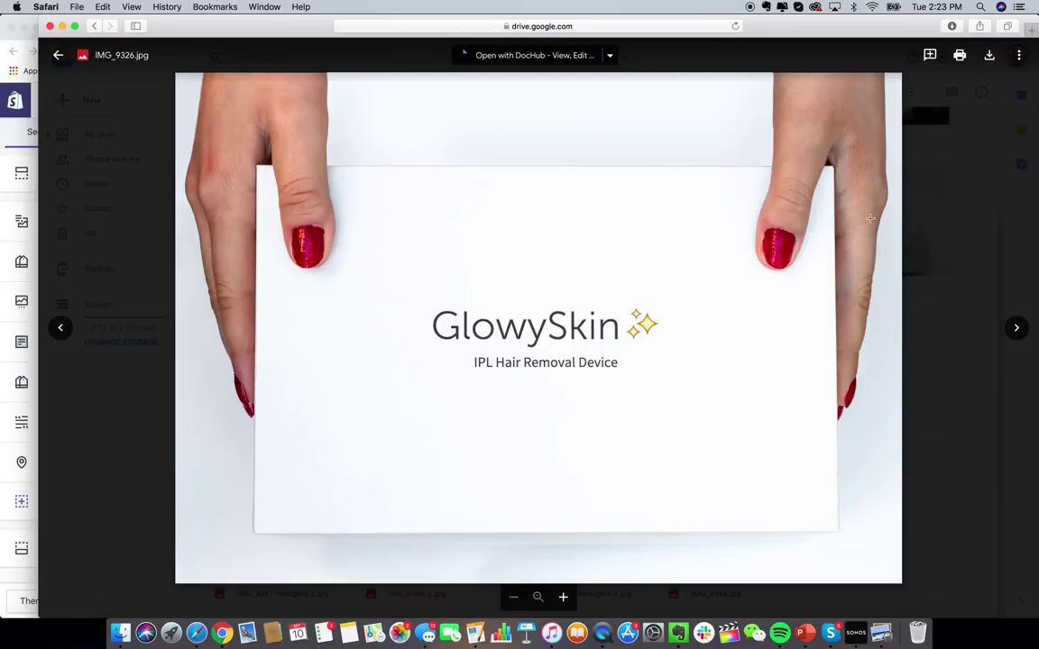
pyautogui.press('Escape')
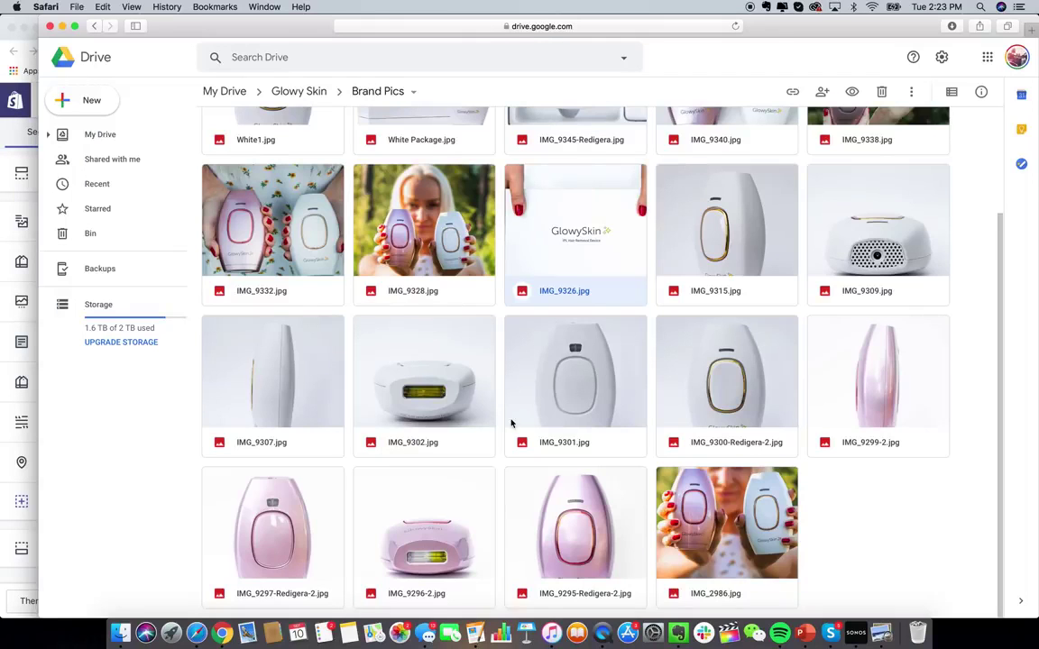
pyautogui.scroll(3, 511, 423)
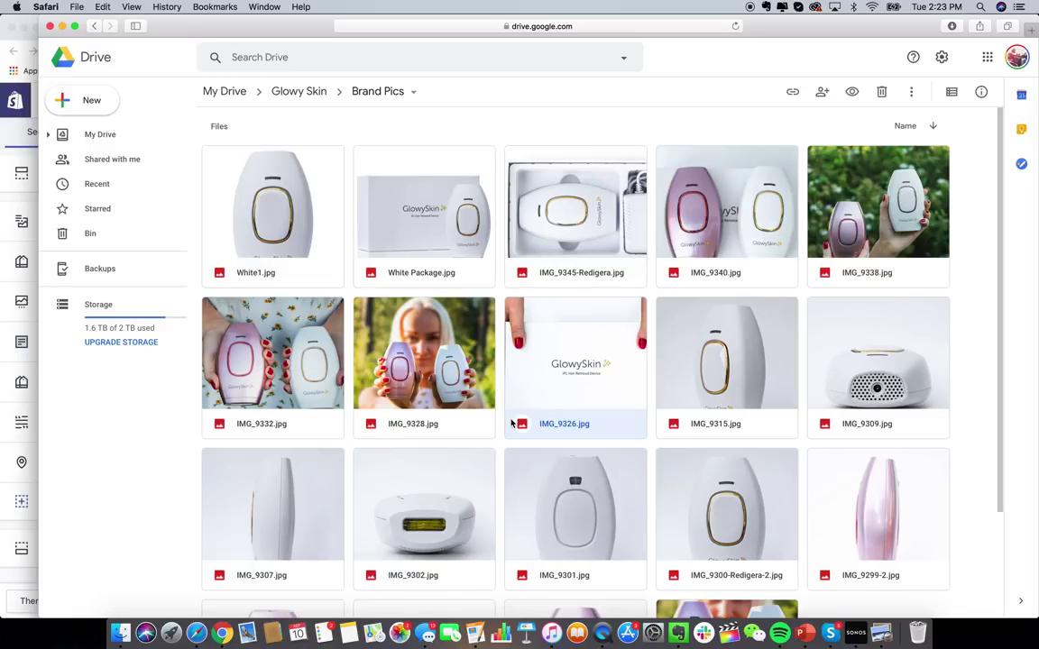
pyautogui.press('super+Tab')
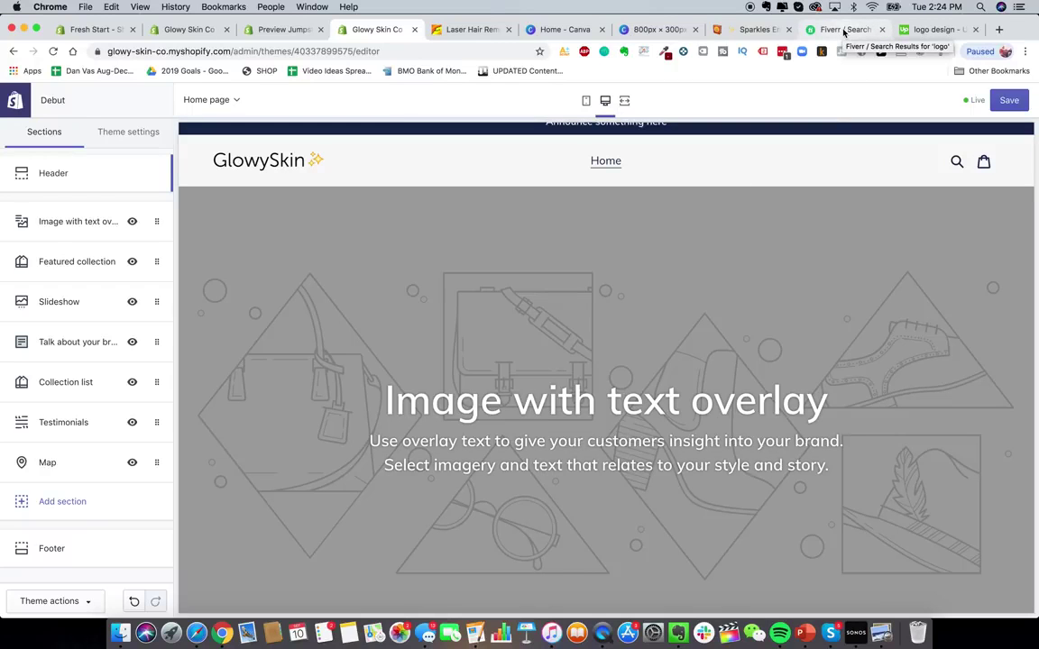
# - Apply the GlowySkin box photo to the Image with text overlay section
pyautogui.click(933, 29)
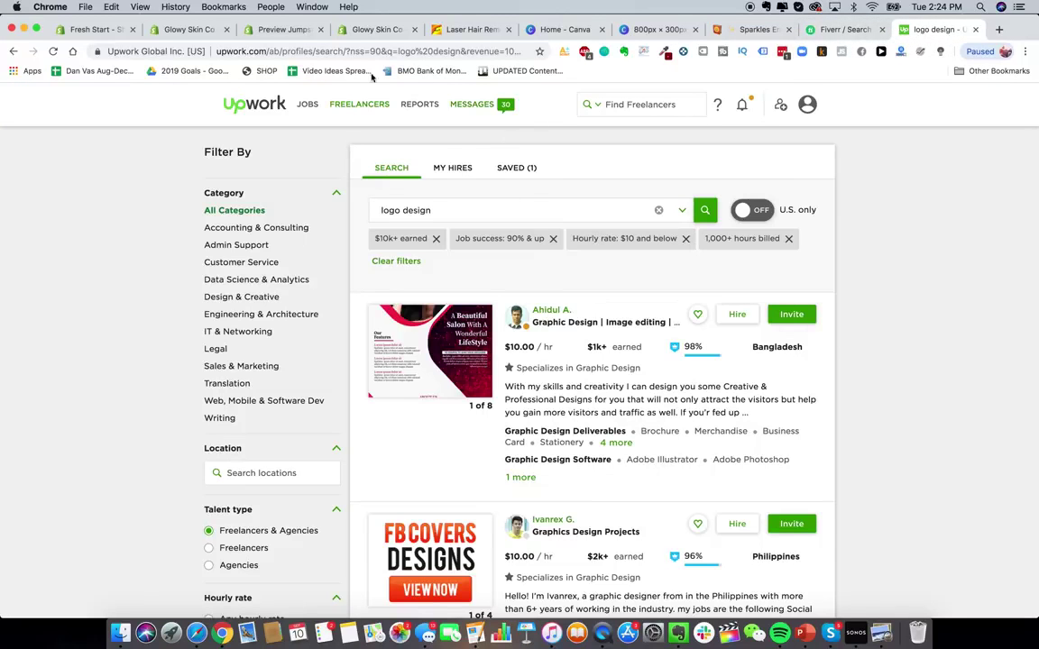
pyautogui.click(394, 34)
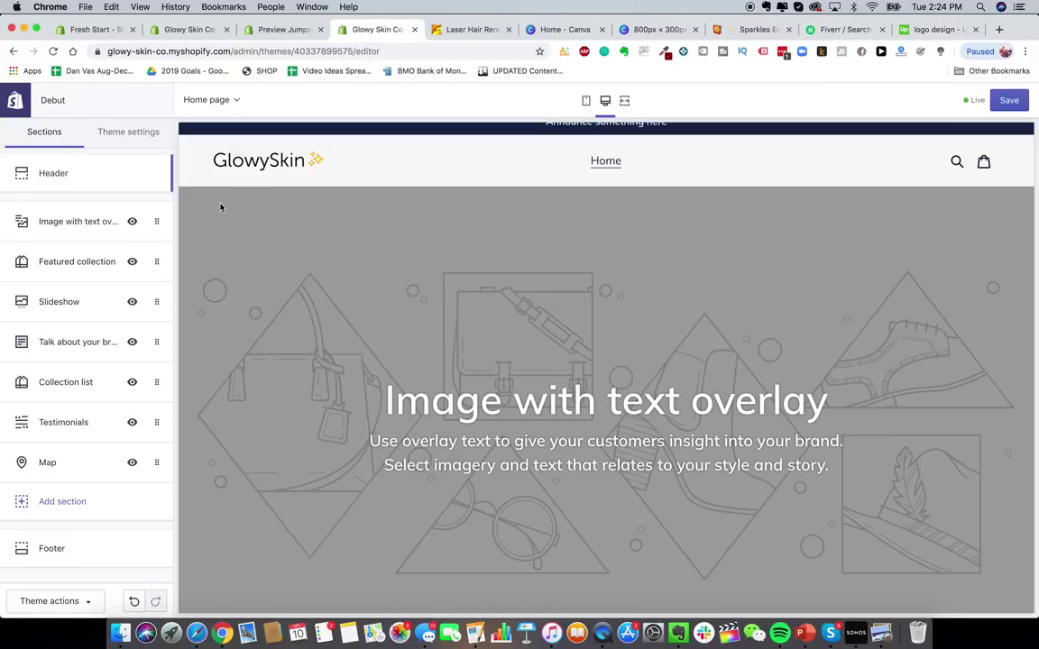
pyautogui.click(68, 222)
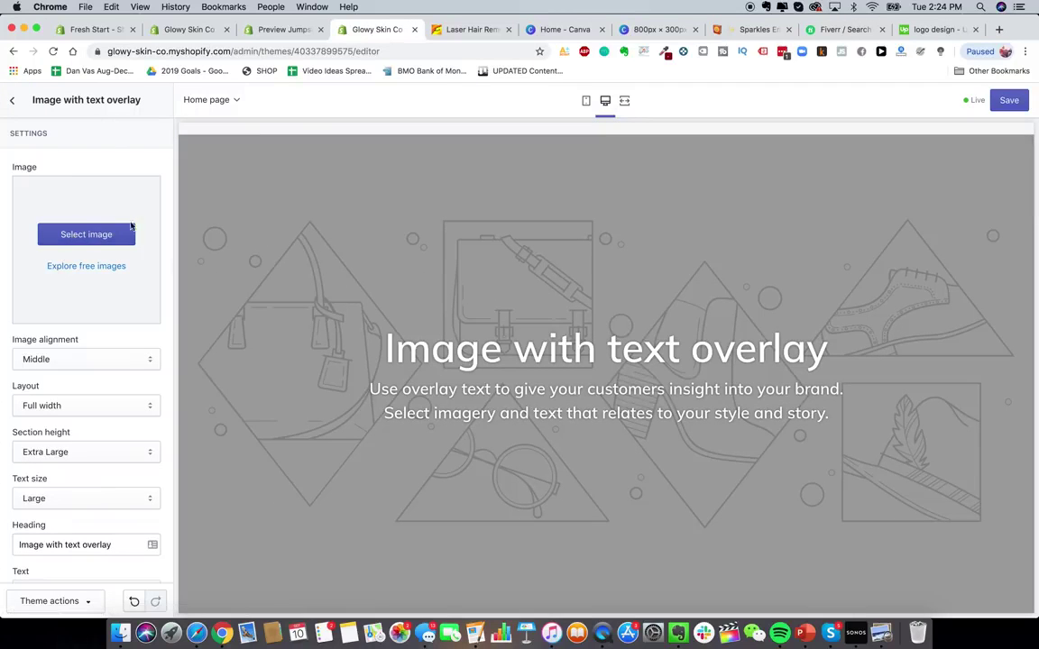
pyautogui.click(108, 236)
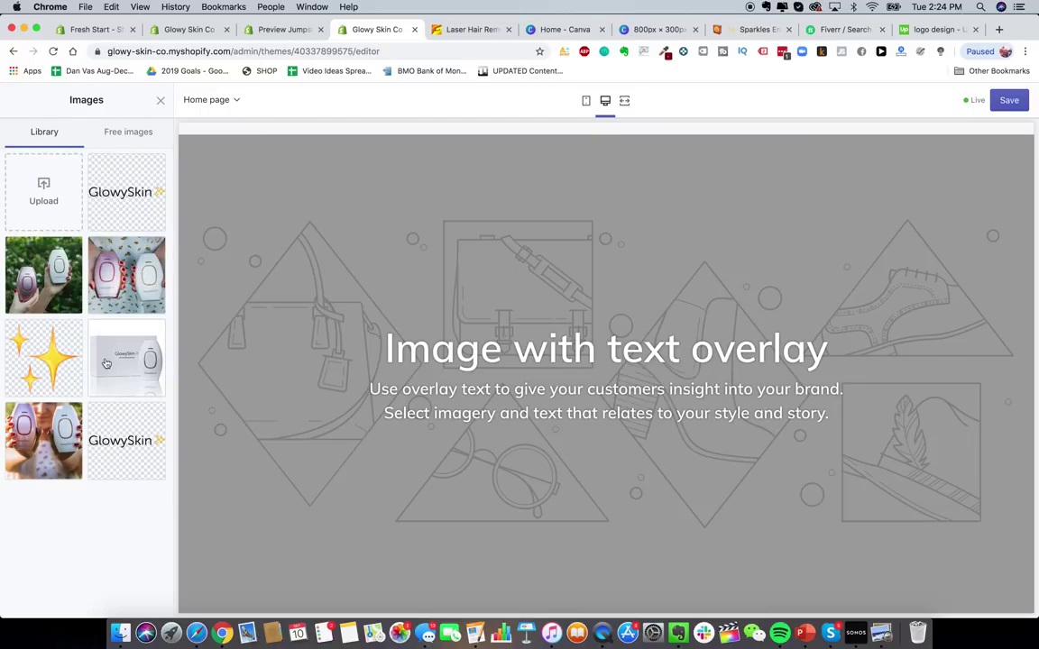
pyautogui.click(144, 366)
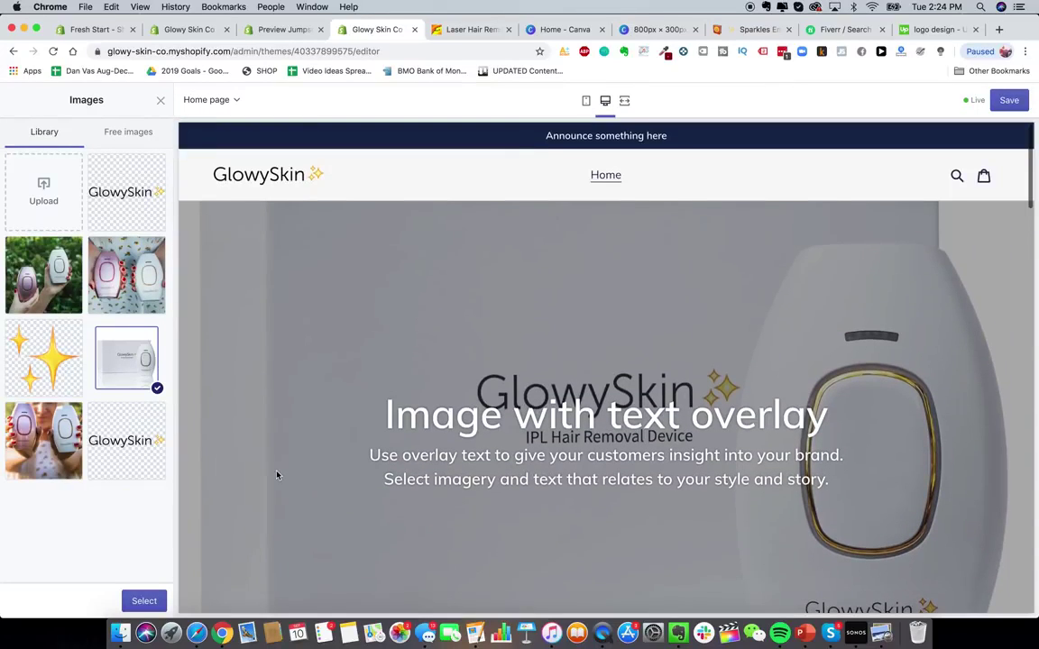
pyautogui.click(144, 601)
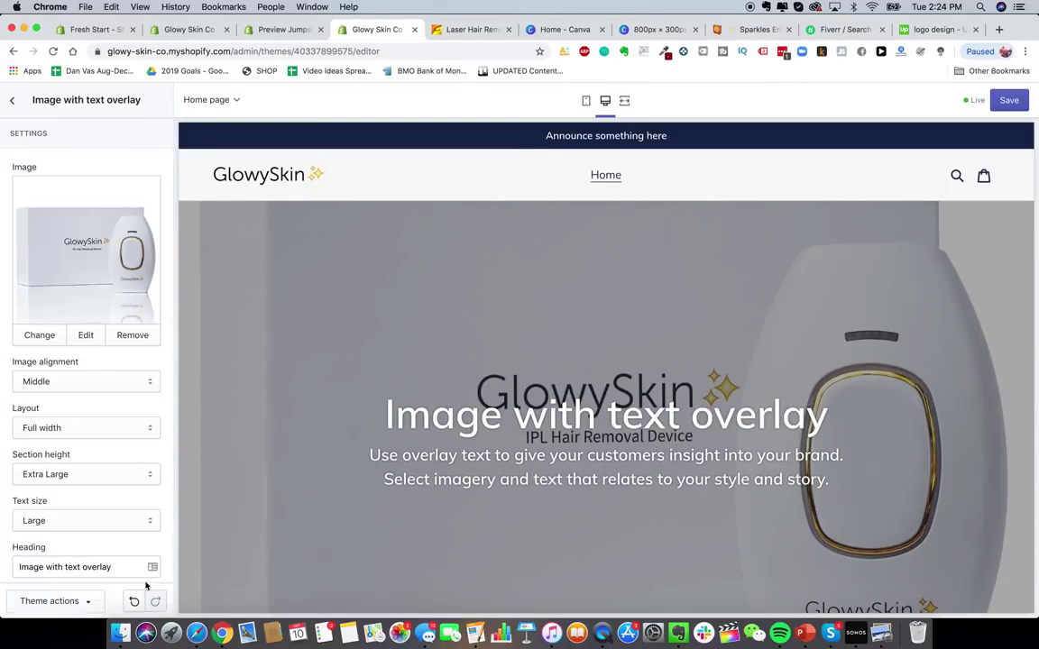
# - Try Top and Bottom alignments for the overlay image
pyautogui.click(95, 380)
pyautogui.click(95, 371)
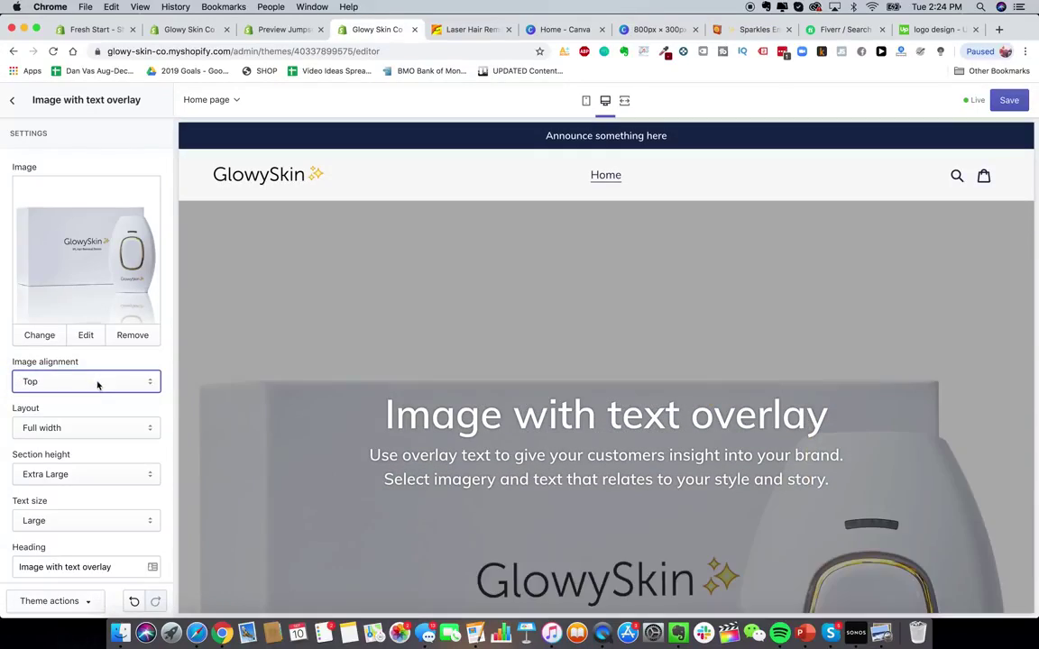
pyautogui.click(94, 380)
pyautogui.click(468, 395)
pyautogui.scroll(-3, 468, 395)
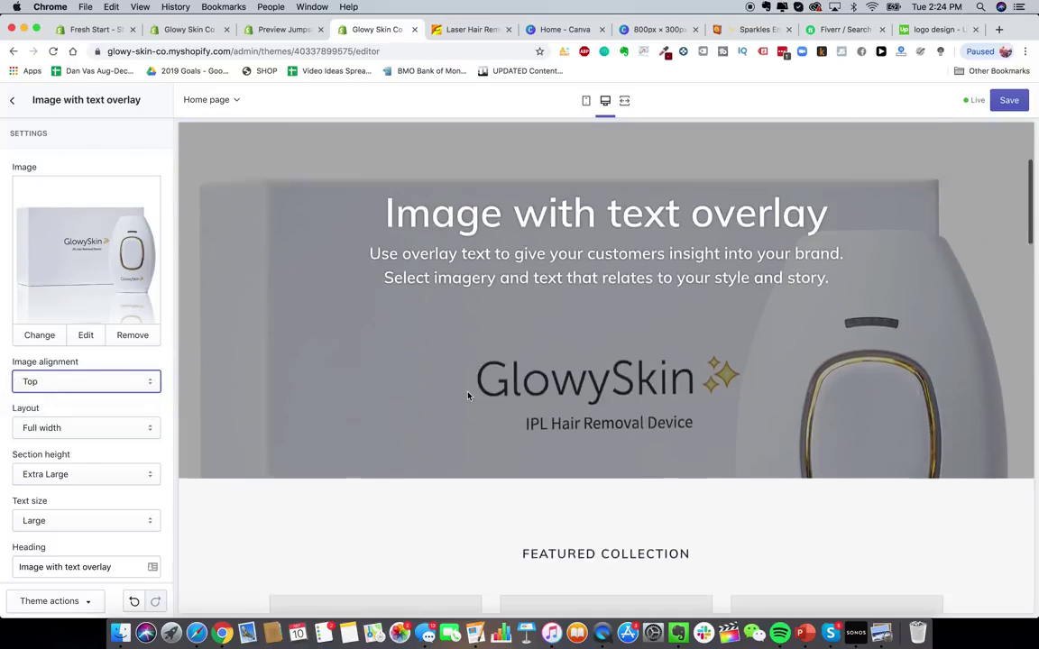
pyautogui.scroll(4, 470, 395)
pyautogui.click(55, 381)
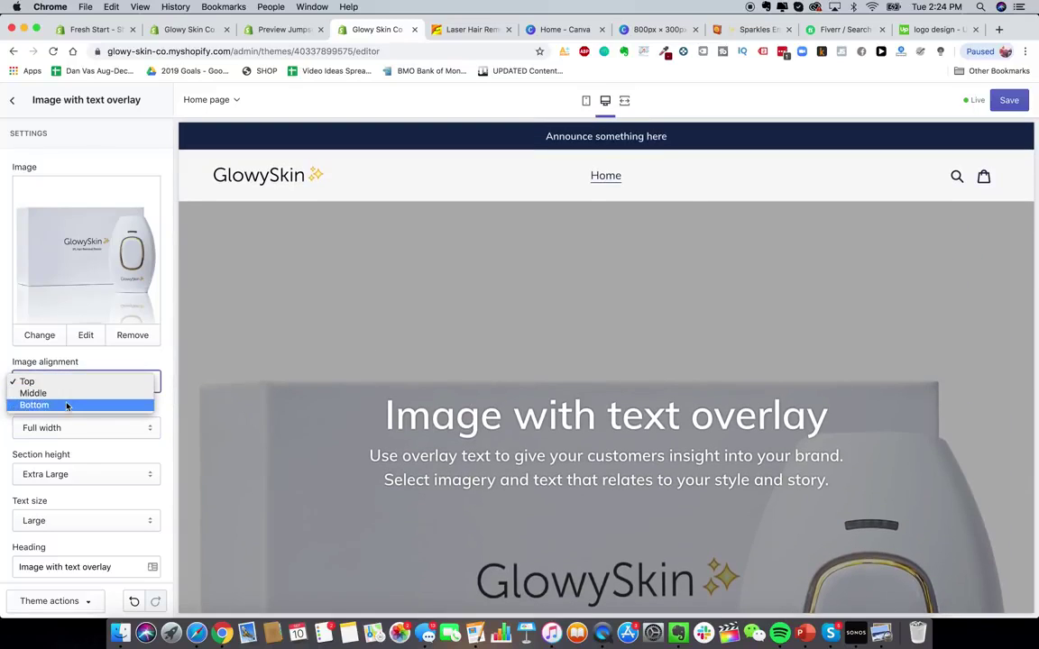
pyautogui.click(68, 403)
pyautogui.scroll(-2, 453, 445)
pyautogui.click(101, 381)
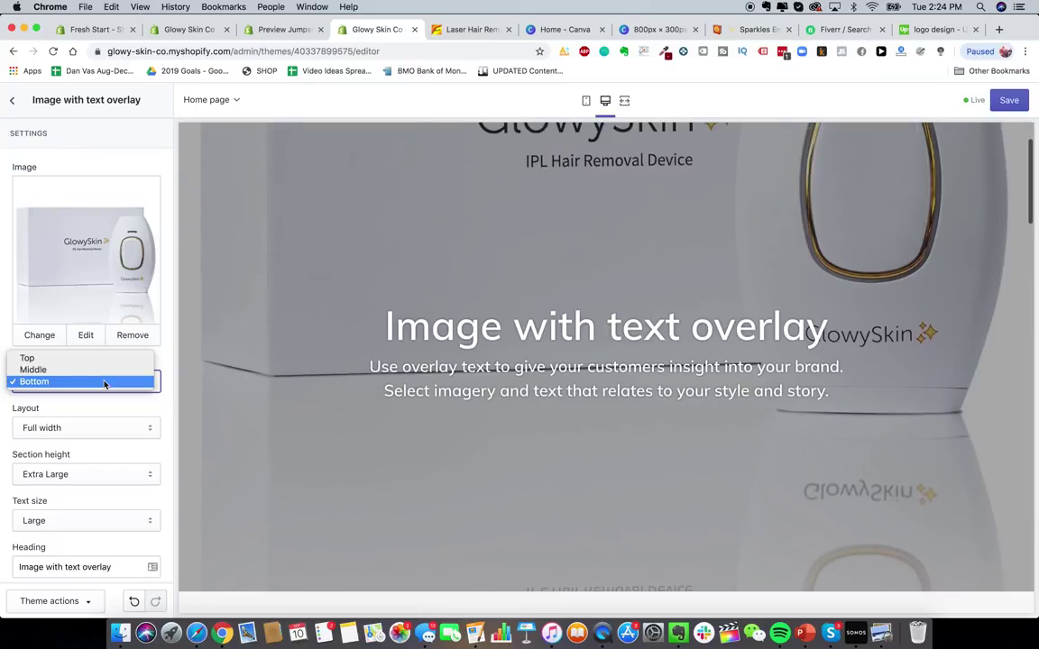
pyautogui.click(94, 384)
# - Set the overlay image alignment to Middle and the layout to Full width
pyautogui.press('Up')
pyautogui.click(92, 426)
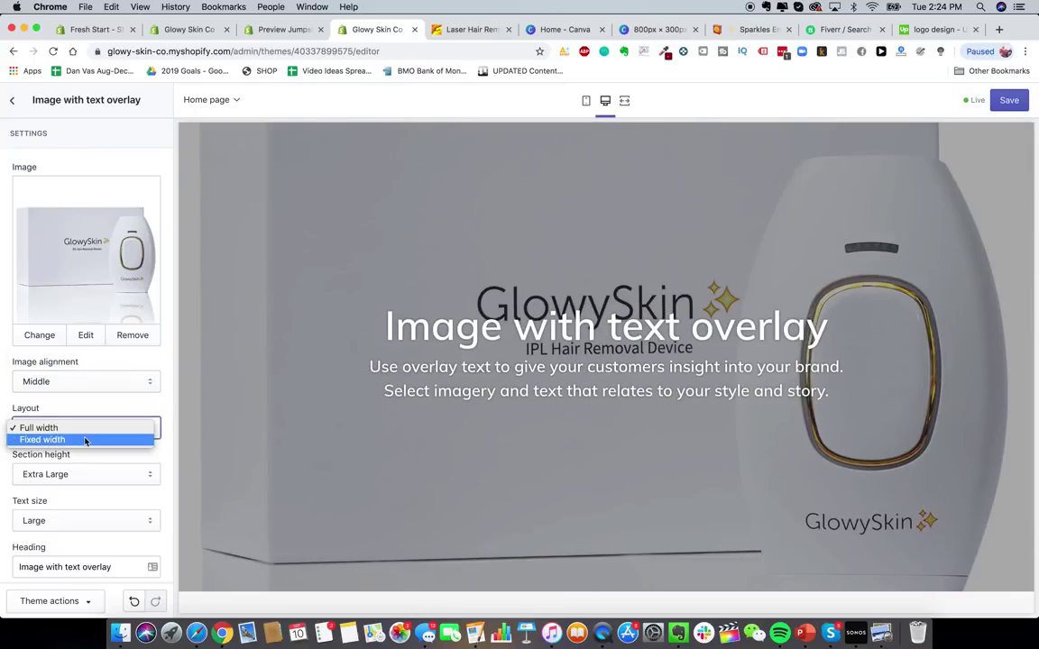
pyautogui.click(87, 439)
pyautogui.click(86, 433)
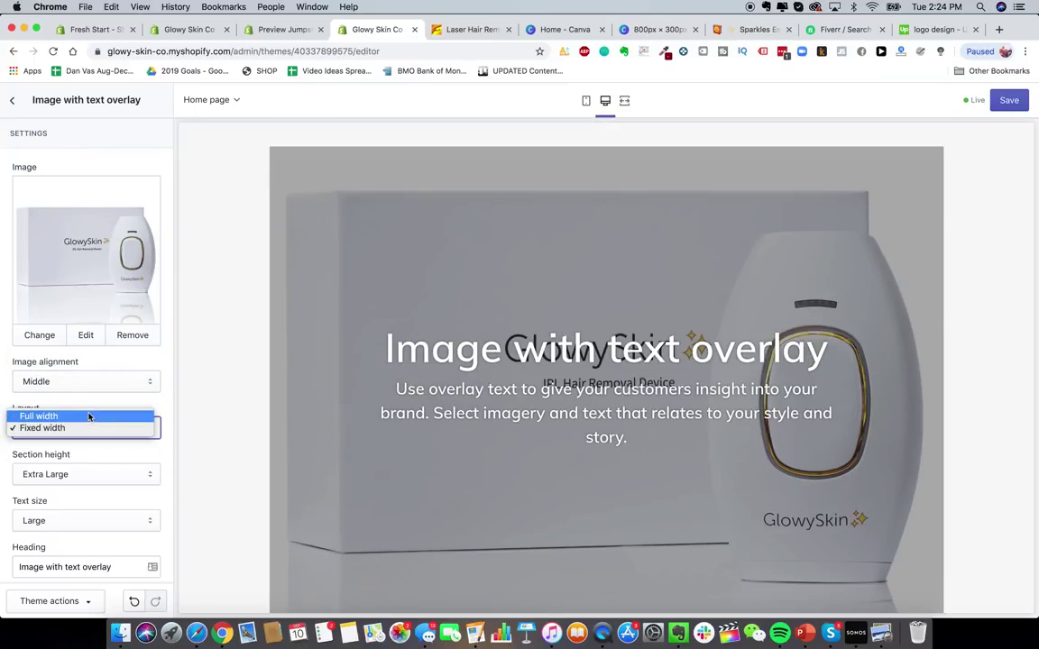
pyautogui.click(89, 415)
# - Select the whole Heading text of the overlay section
pyautogui.scroll(-5, 85, 406)
pyautogui.tripleClick(108, 332)
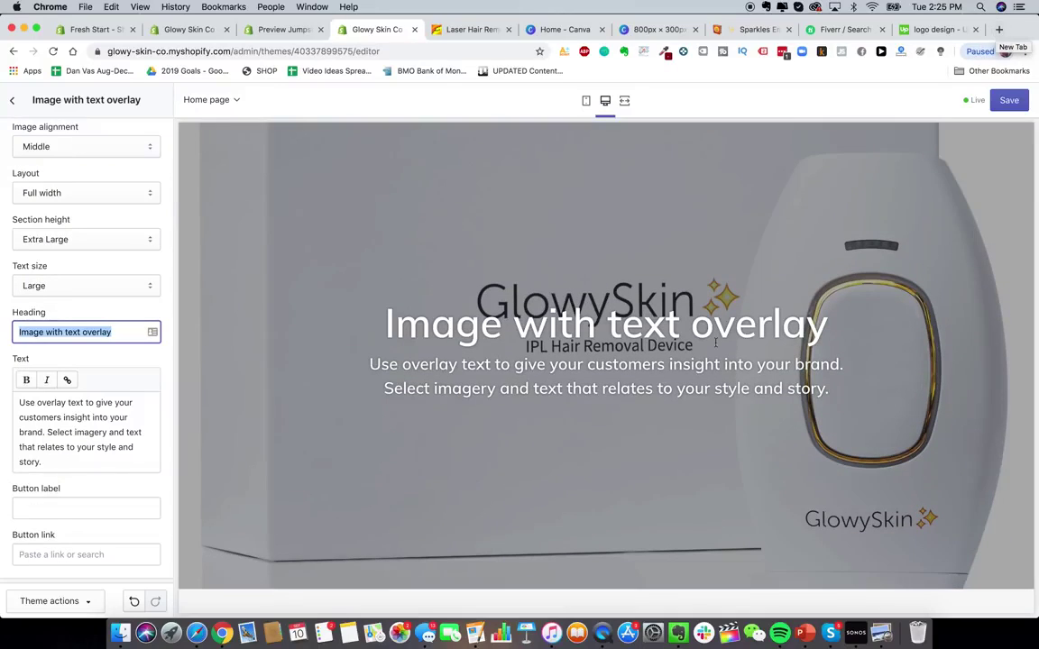
pyautogui.scroll(2, 837, 412)
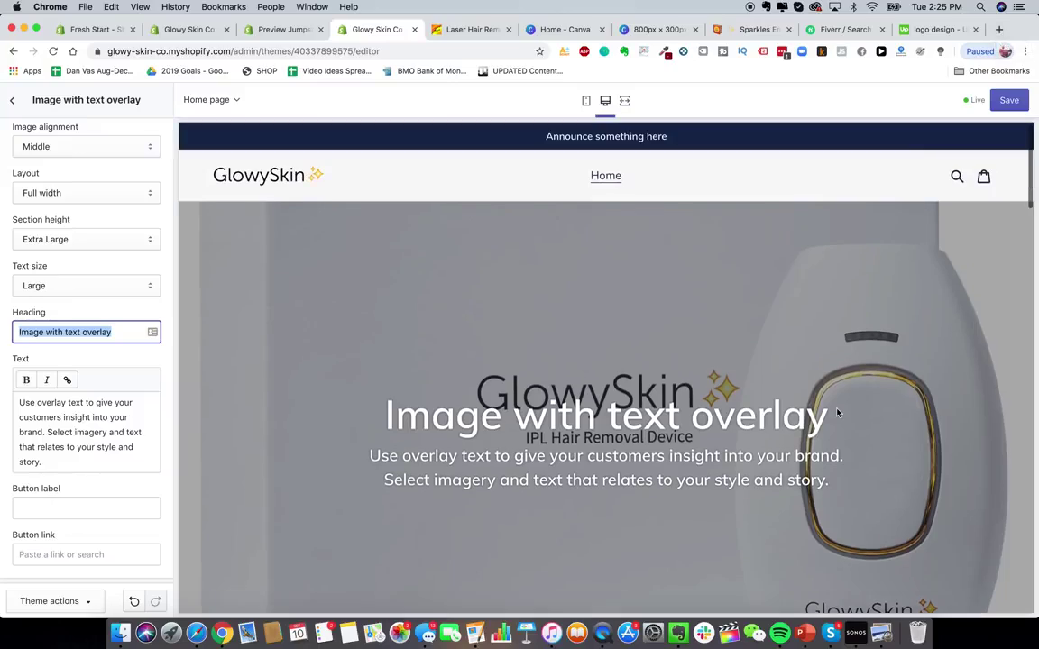
# - Load heysilkyskin.com in a new Chrome tab
pyautogui.click(998, 30)
pyautogui.write('heysil')
pyautogui.press('Return')
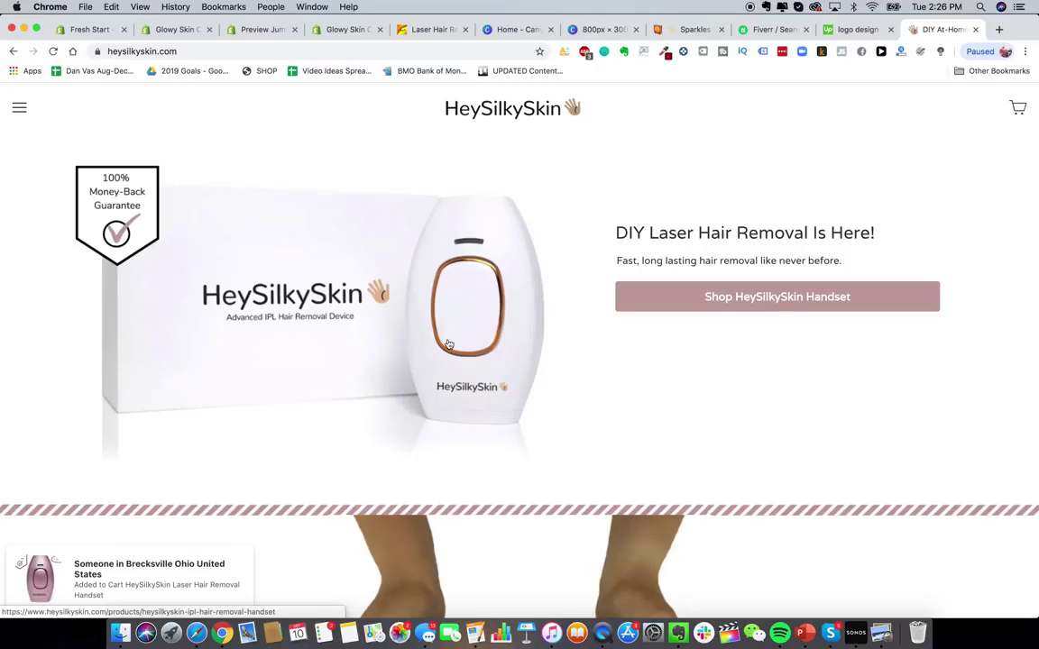
pyautogui.scroll(-5, 478, 325)
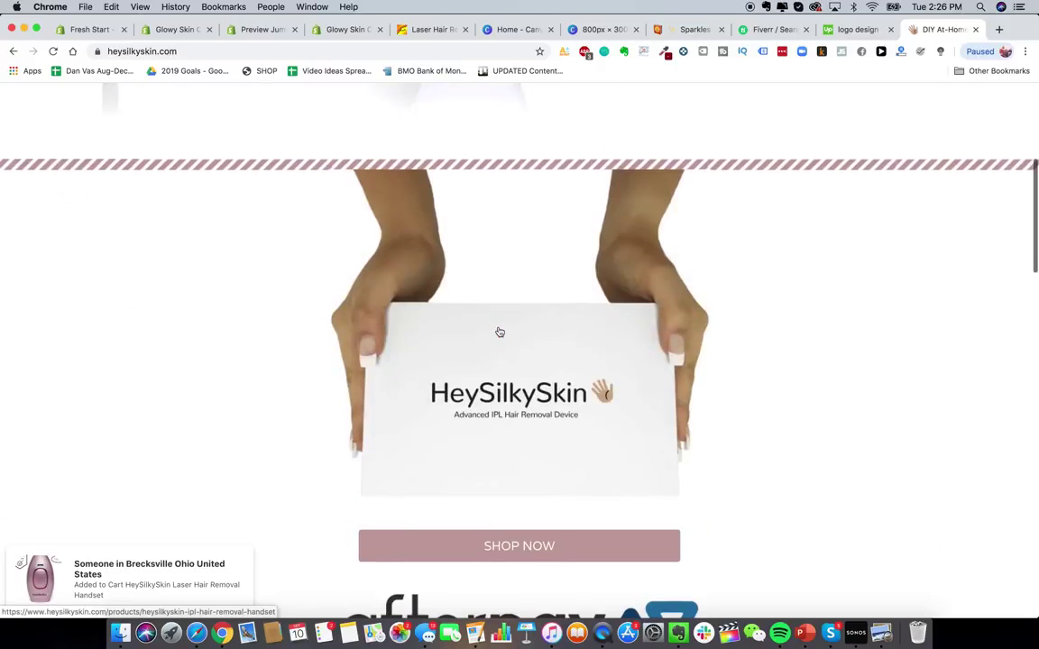
pyautogui.scroll(-3, 499, 332)
pyautogui.scroll(10, 500, 332)
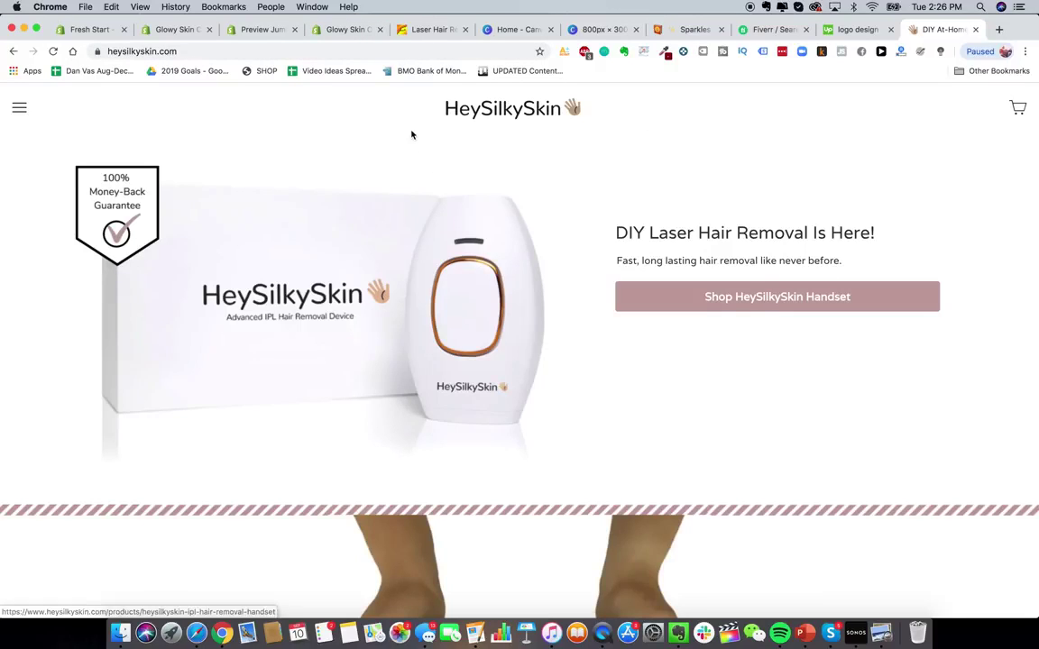
# - Enter the heading 'Do-It-Yourself Laser Hair Removal Is Here!', then shorten it to 'DIY'
pyautogui.click(351, 35)
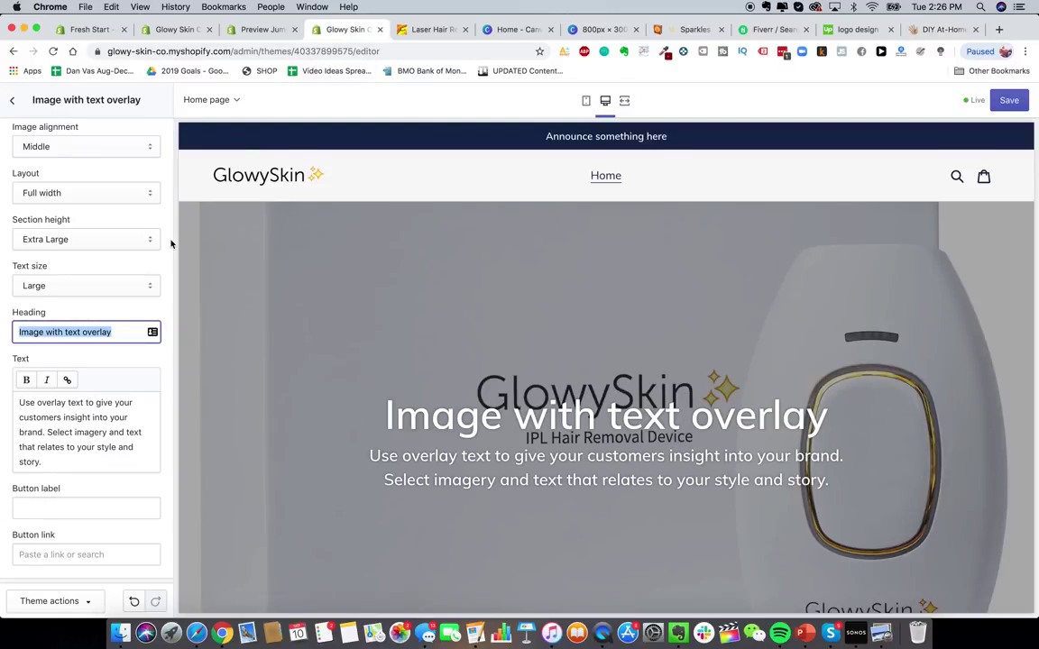
pyautogui.write('Do-It-Y')
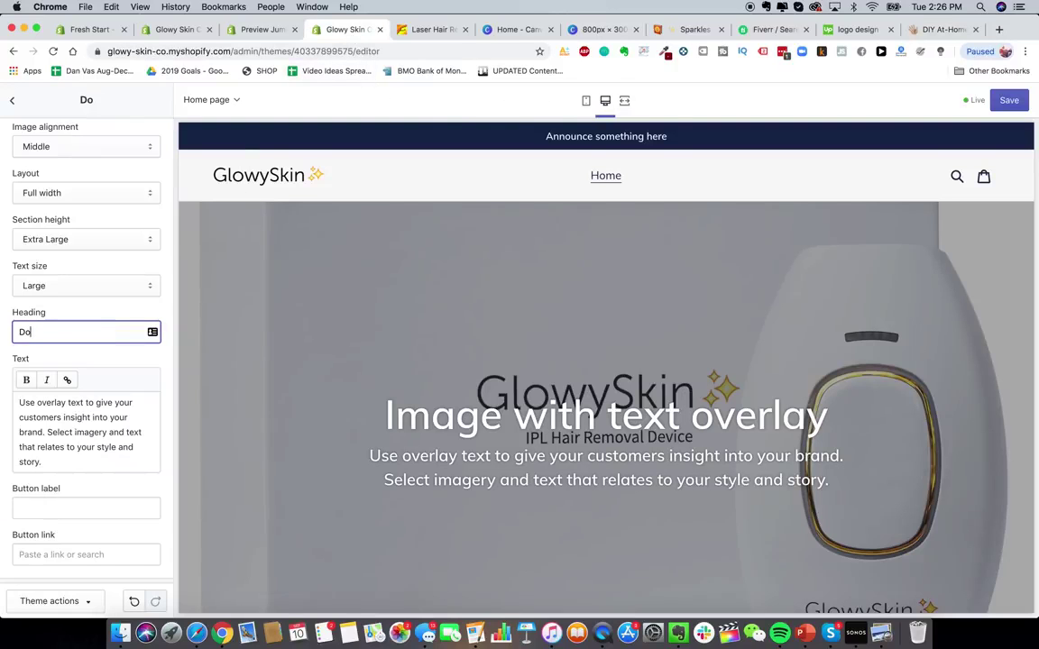
pyautogui.write('self ')
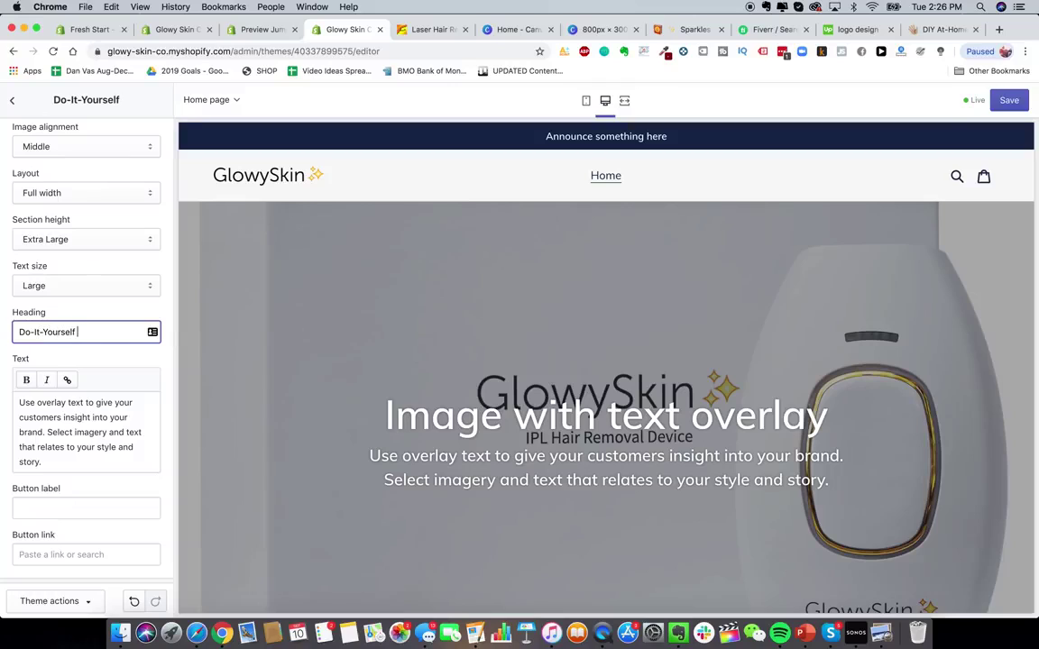
pyautogui.write('Laser Hair Remova')
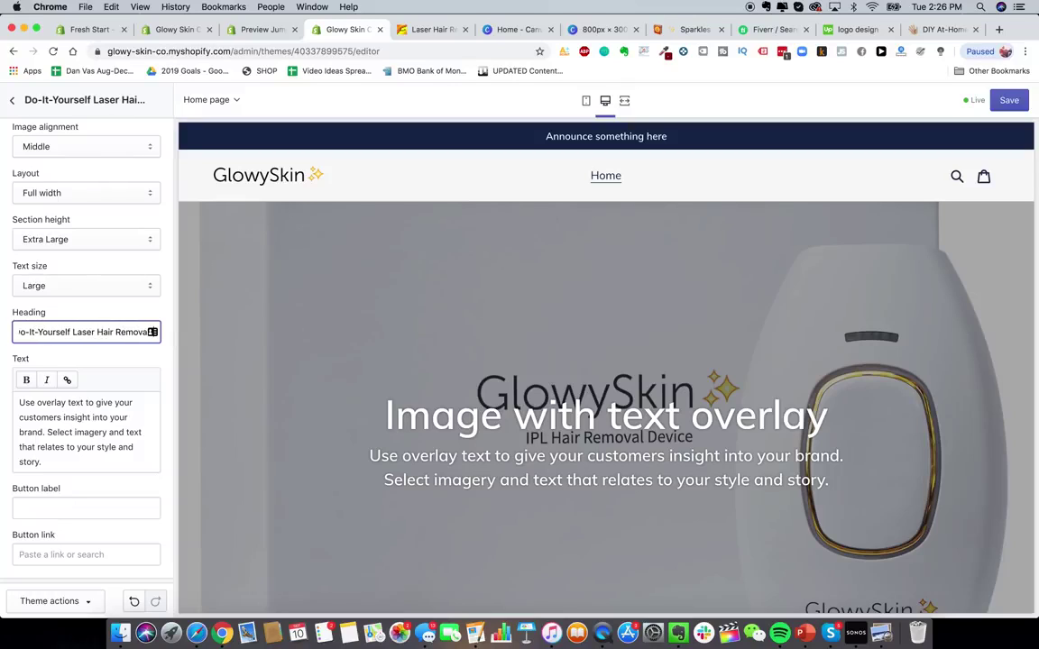
pyautogui.write('l Is Her')
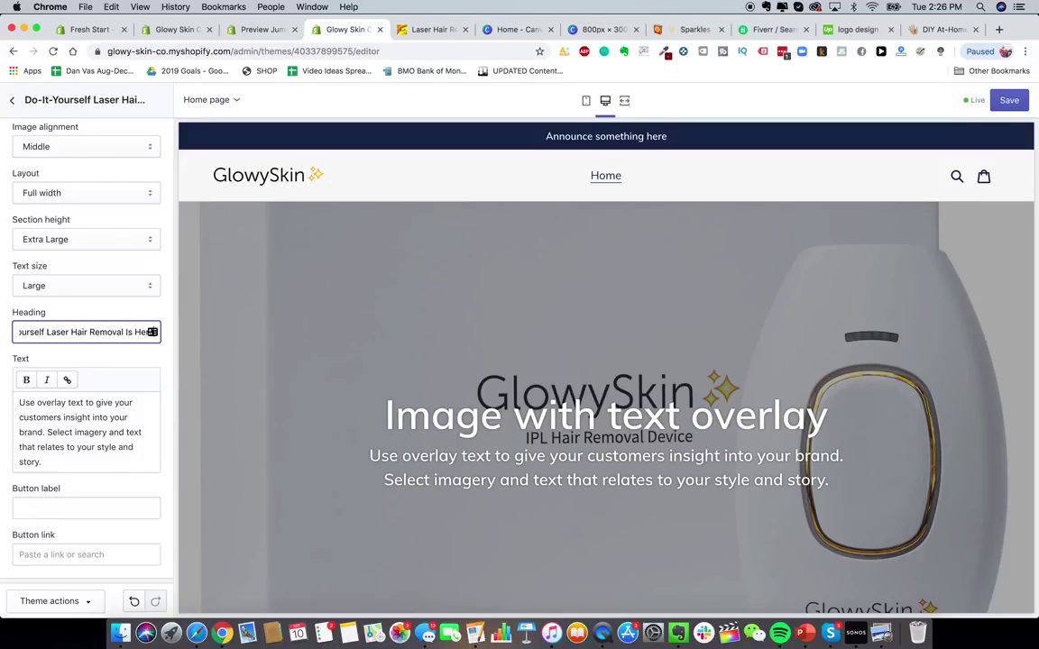
pyautogui.write('e!')
pyautogui.click(97, 450)
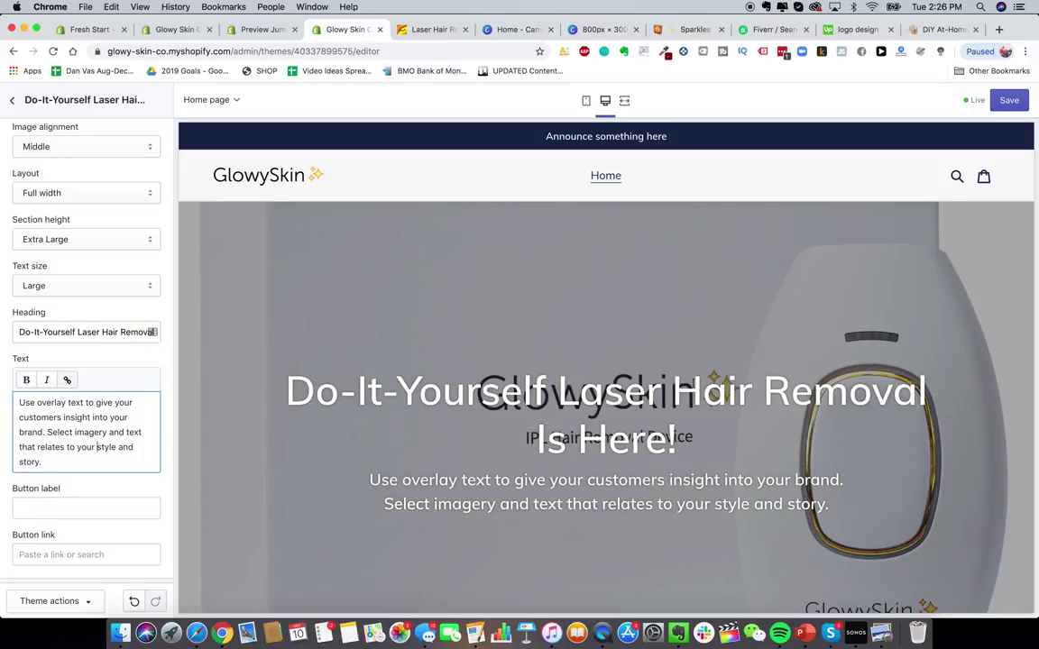
pyautogui.moveTo(76, 332); pyautogui.dragTo(17, 332)
pyautogui.write('DIY')
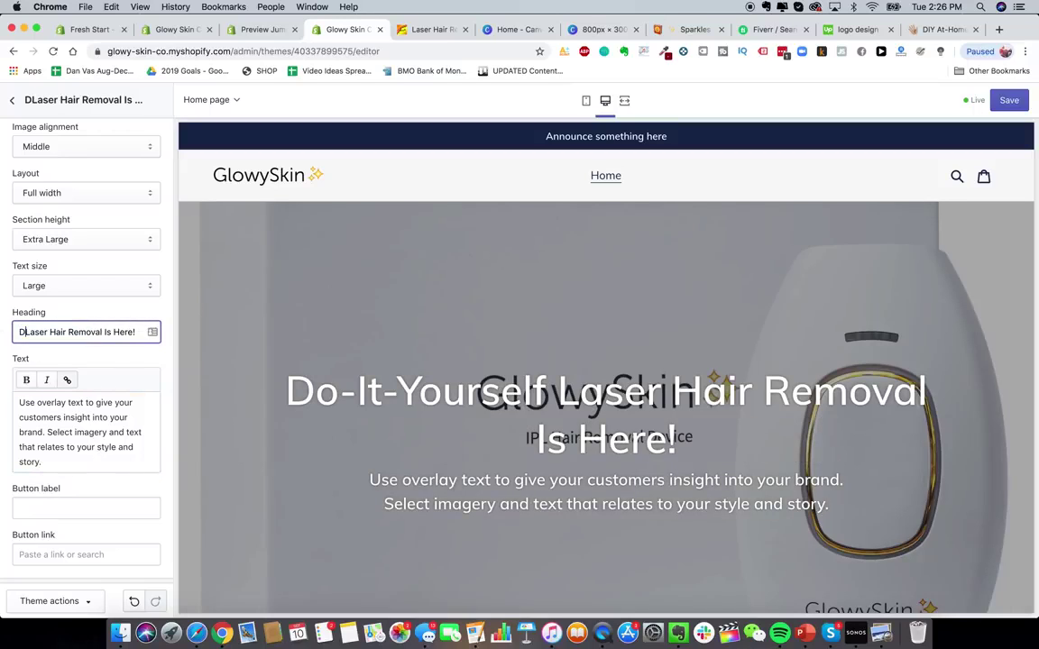
pyautogui.click(115, 402)
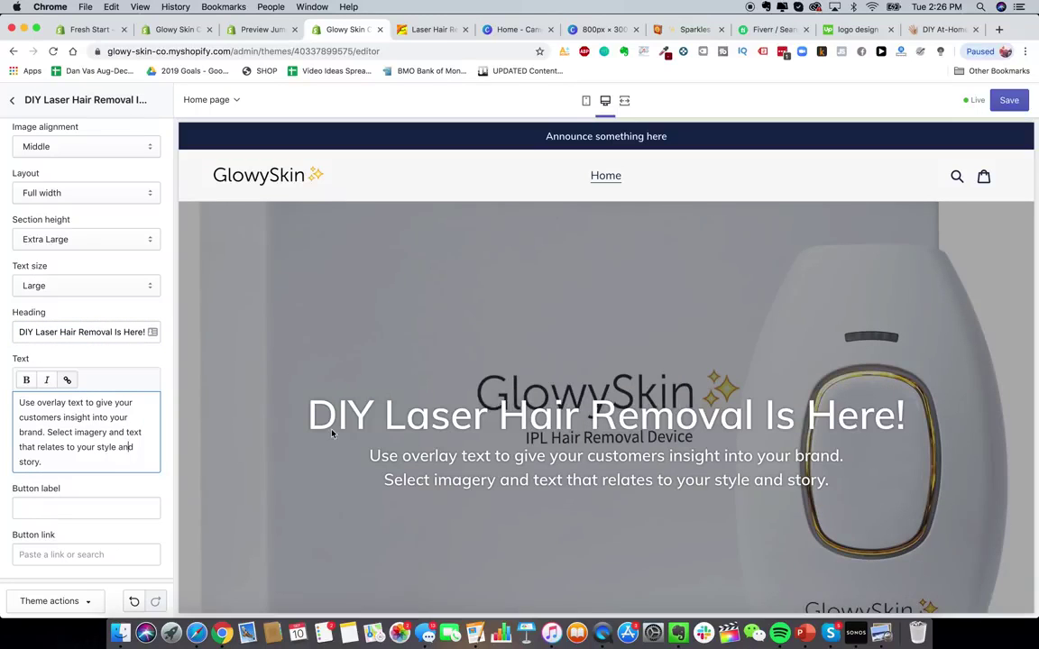
# - Try 'Premium Laser' in the heading, then restore 'DIY Laser Hair Removal Is Here'
pyautogui.scroll(-1, 568, 390)
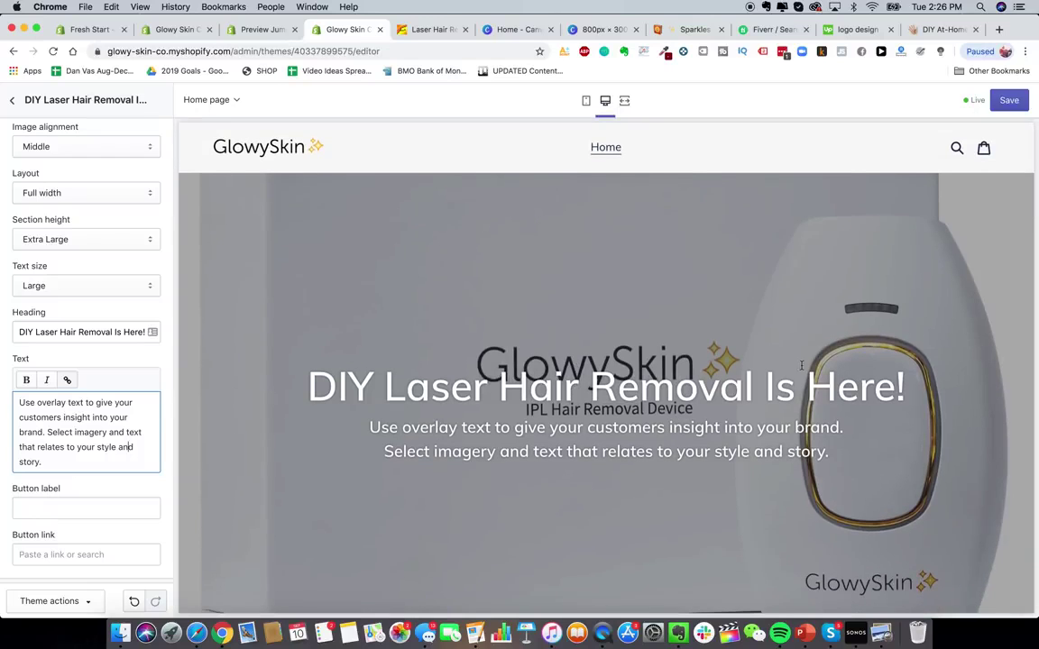
pyautogui.scroll(-2, 683, 417)
pyautogui.scroll(2, 682, 417)
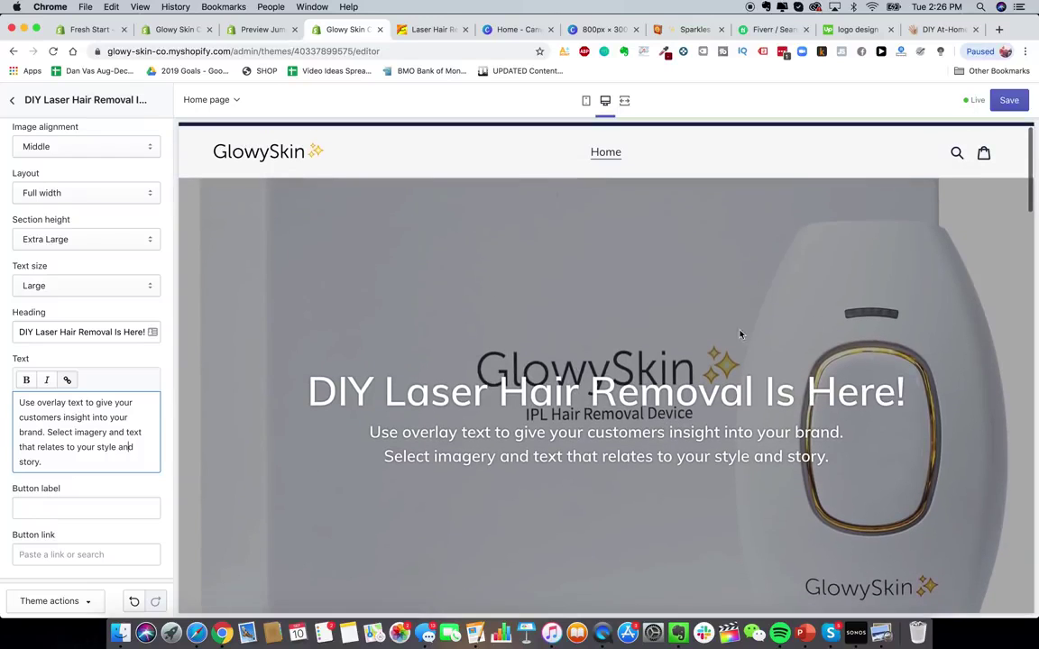
pyautogui.moveTo(115, 332); pyautogui.dragTo(167, 336)
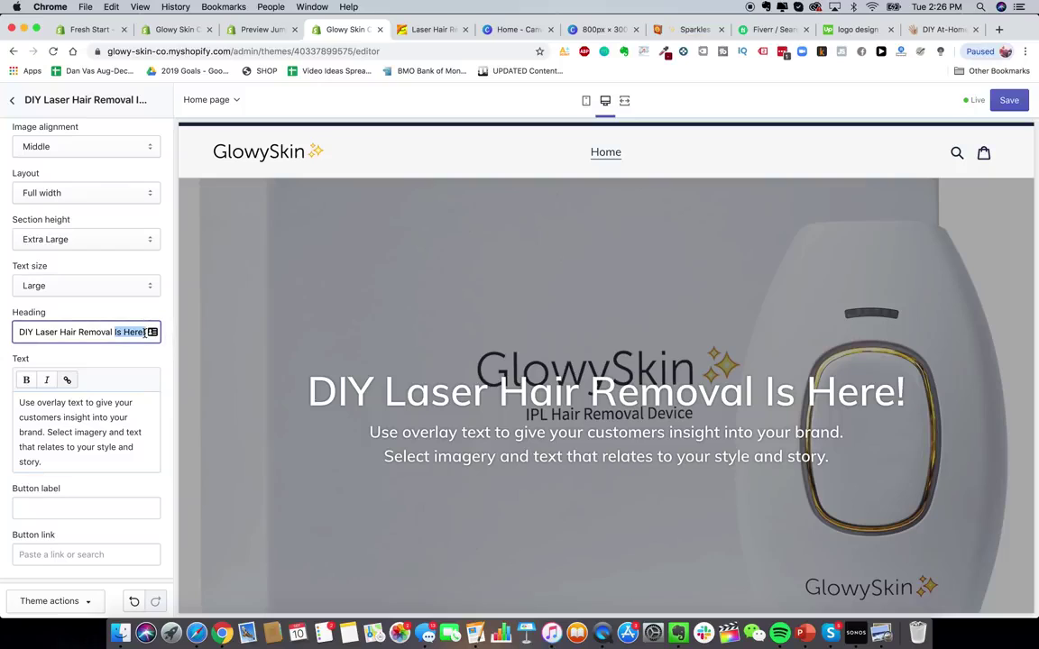
pyautogui.click(145, 333)
pyautogui.scroll(-1, 115, 386)
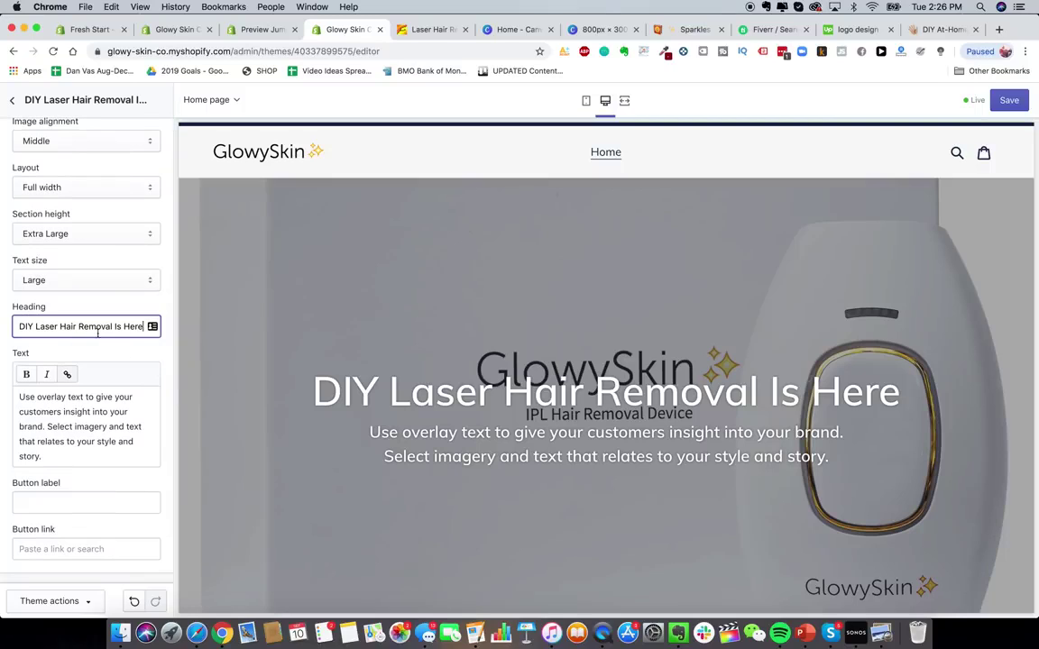
pyautogui.moveTo(57, 327); pyautogui.dragTo(16, 326)
pyautogui.write('Premium Laser')
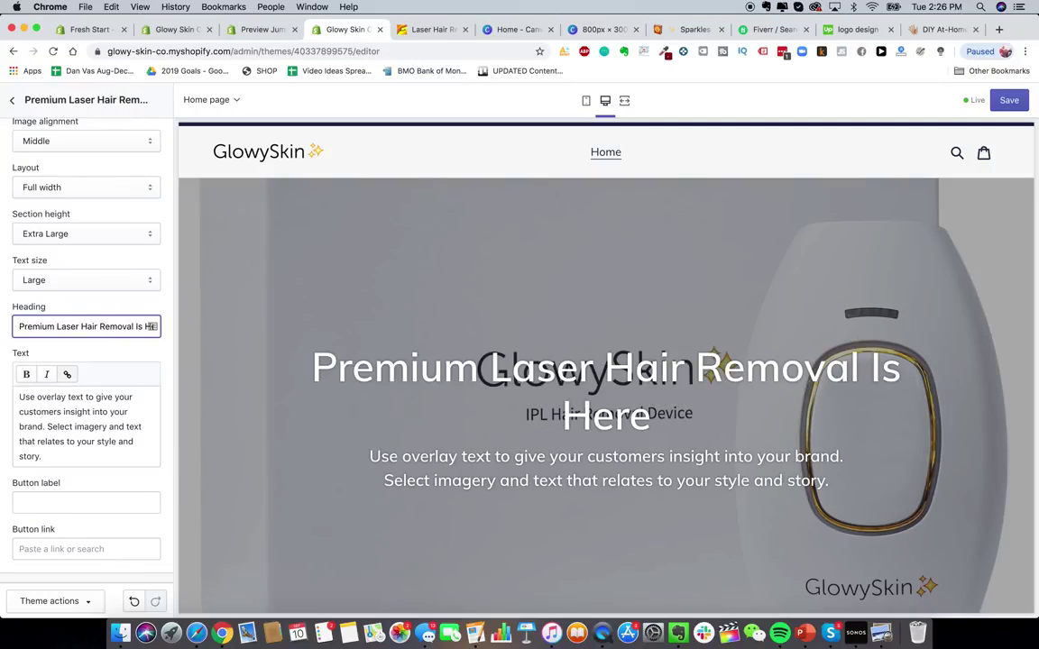
pyautogui.scroll(1, 96, 327)
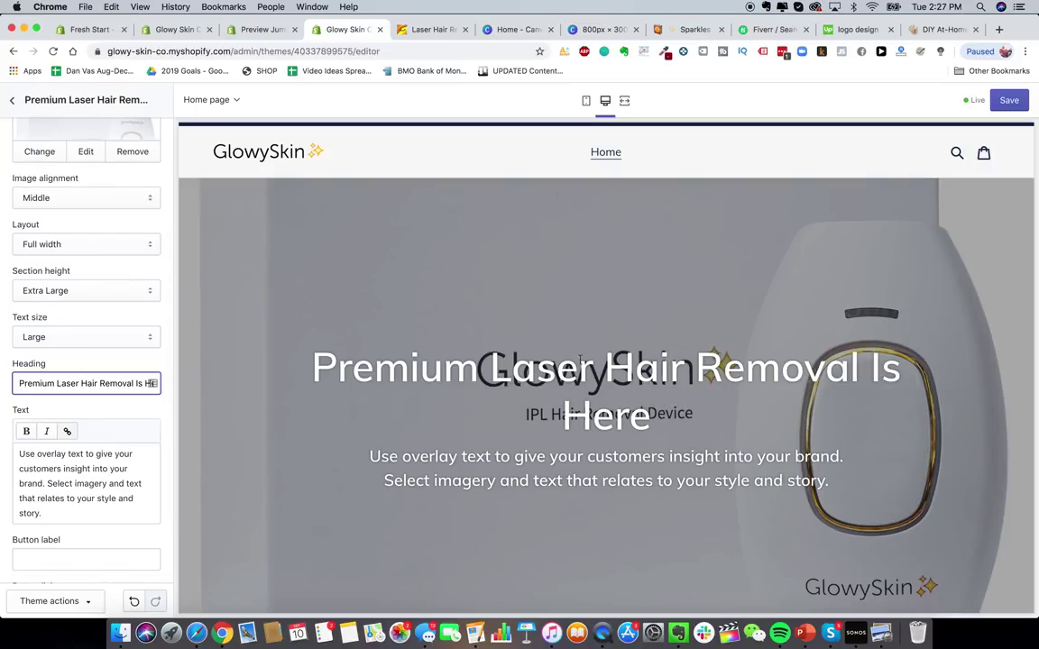
pyautogui.moveTo(51, 383); pyautogui.dragTo(17, 383)
pyautogui.write('D')
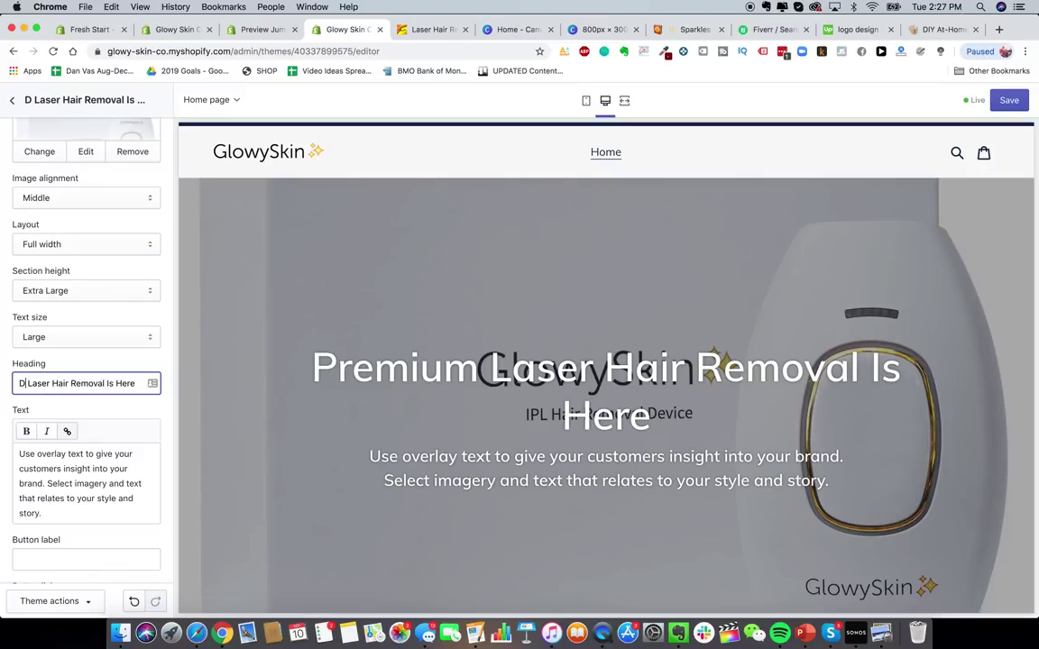
pyautogui.write('IY')
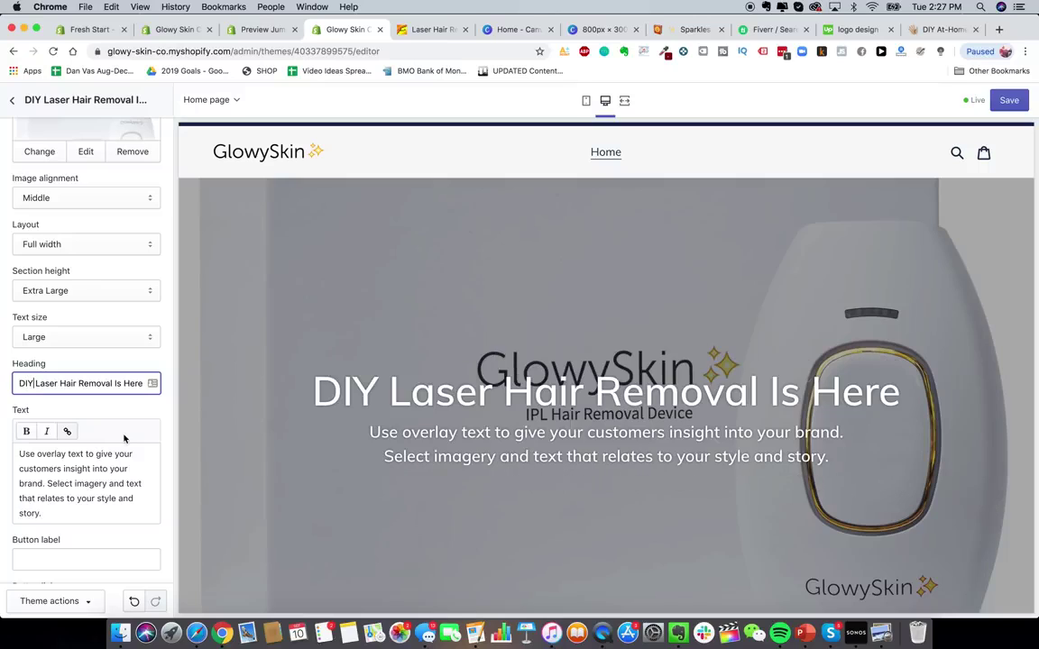
pyautogui.scroll(-1, 82, 443)
pyautogui.moveTo(18, 435); pyautogui.dragTo(54, 498)
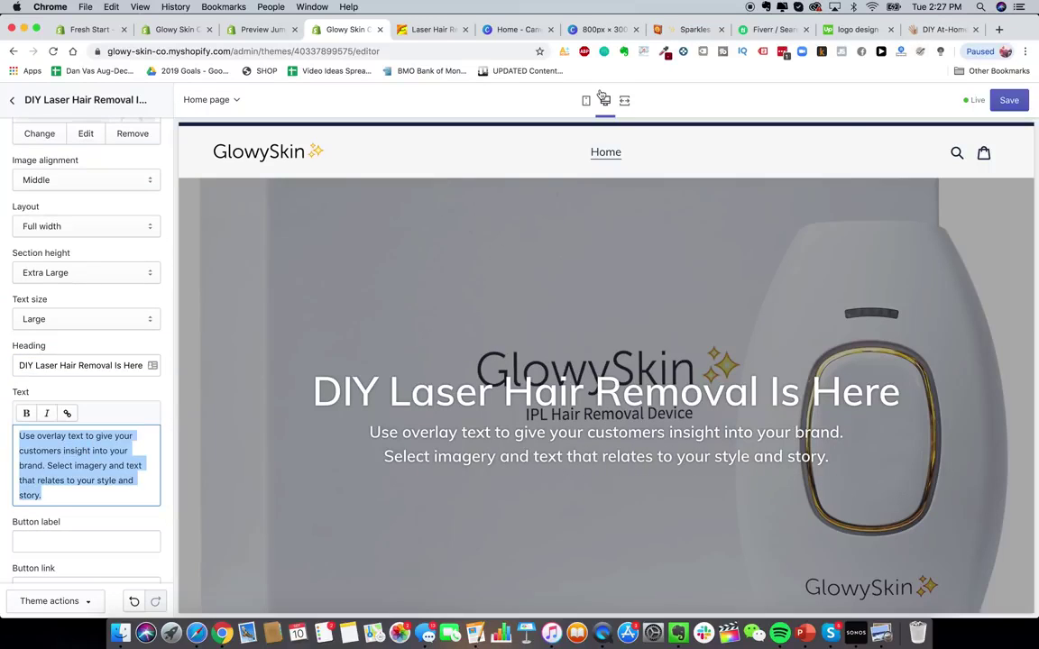
# - Enter subtitle 'The best laser hair removal device on the planet.' and button label SHOP NOW
pyautogui.write('The ')
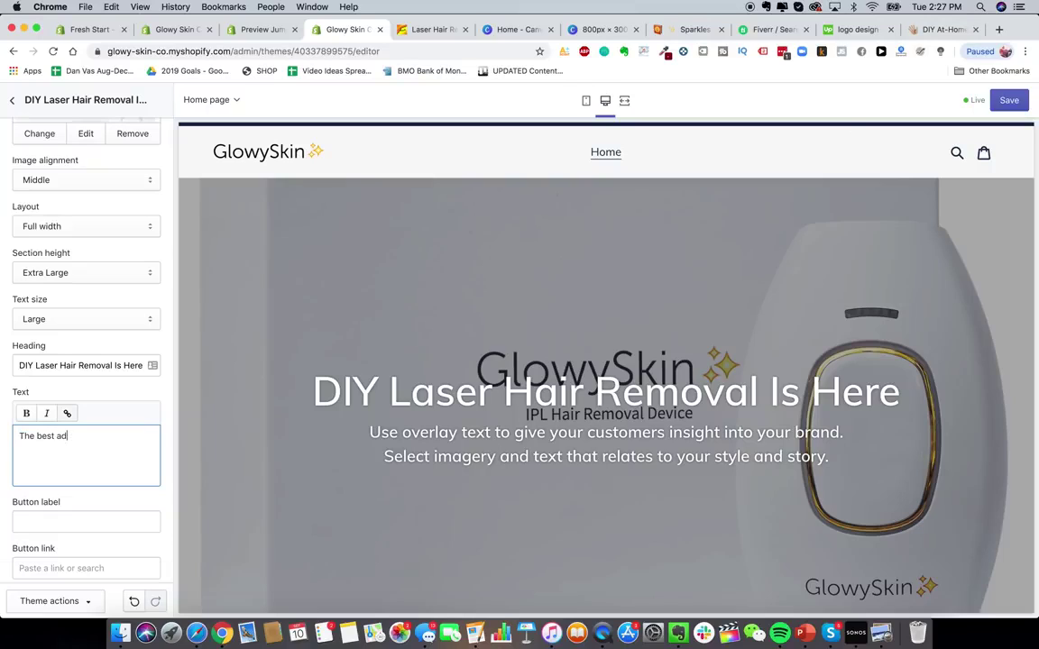
pyautogui.write('best laser hair removal device on the planet.')
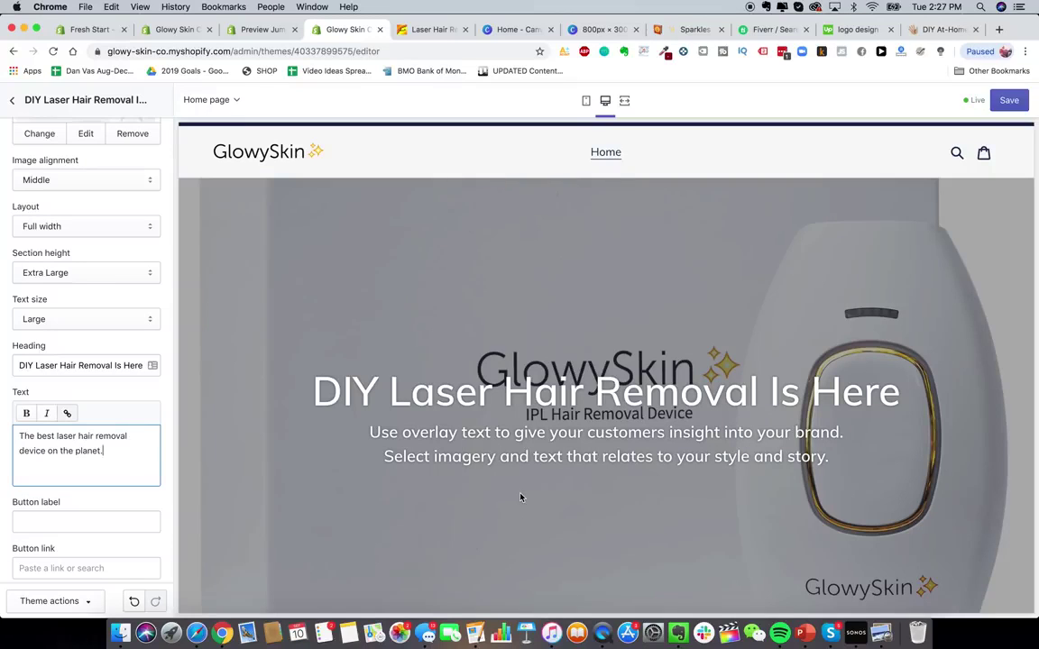
pyautogui.scroll(-2, 77, 417)
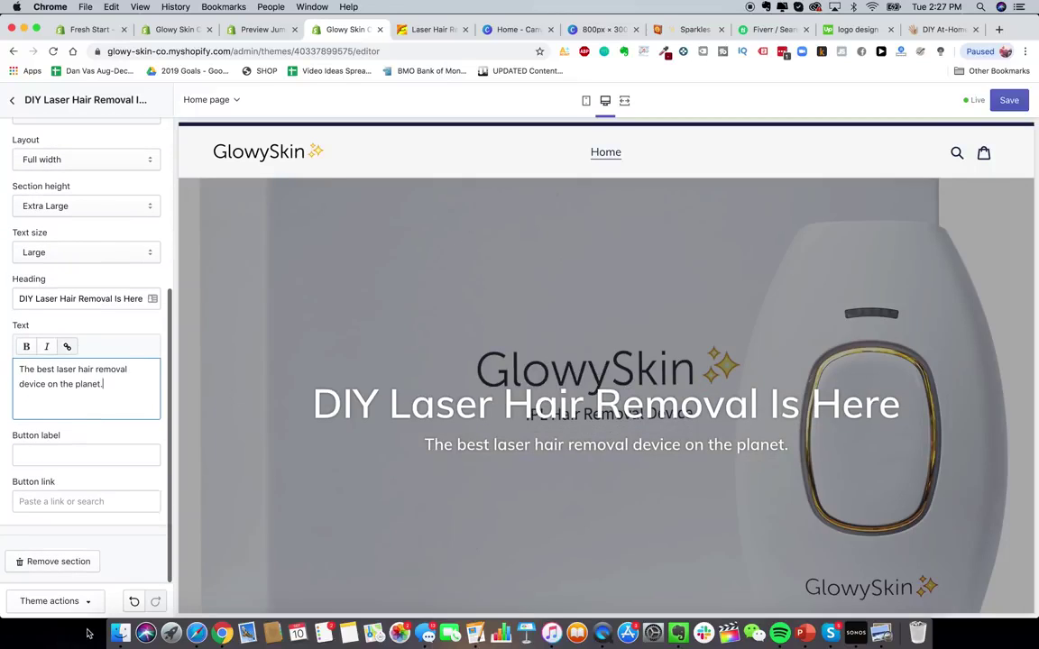
pyautogui.click(97, 455)
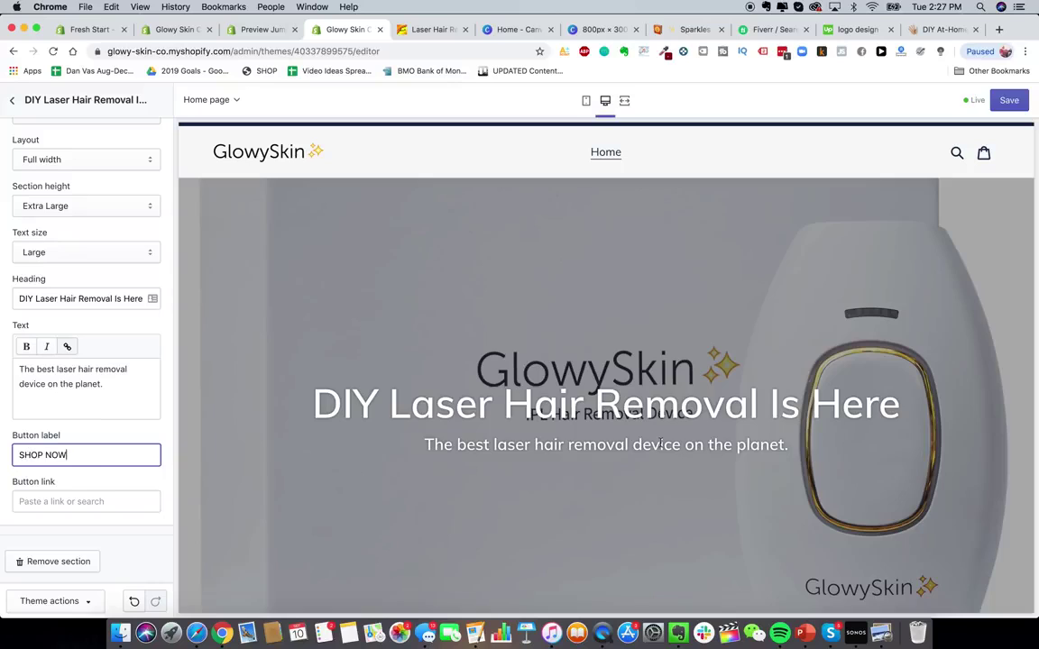
pyautogui.scroll(-4, 588, 421)
pyautogui.scroll(3, 587, 421)
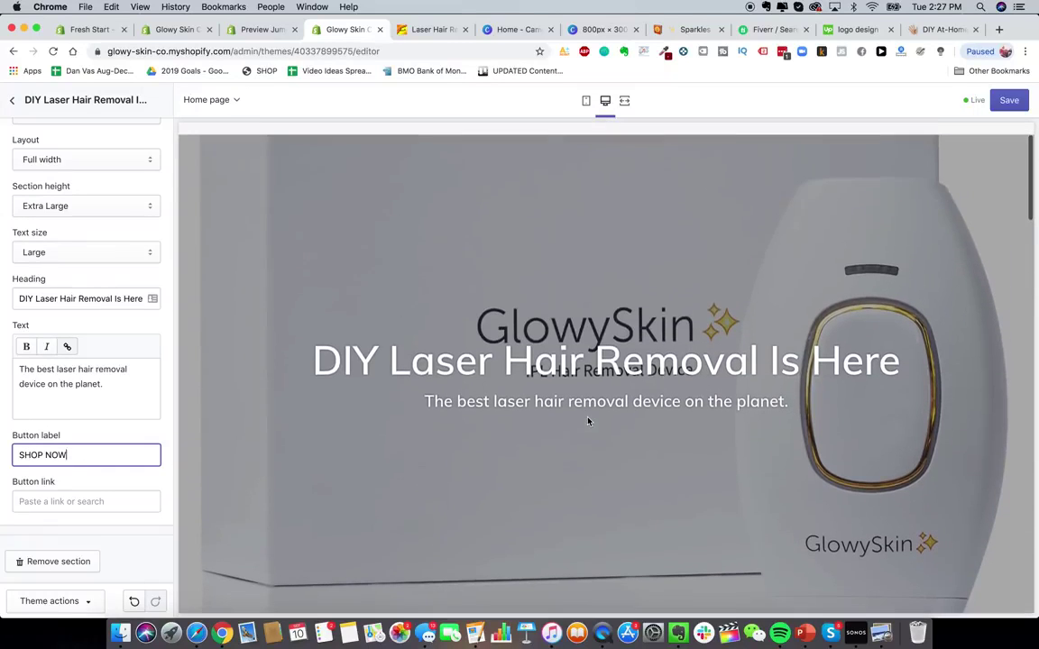
pyautogui.click(569, 425)
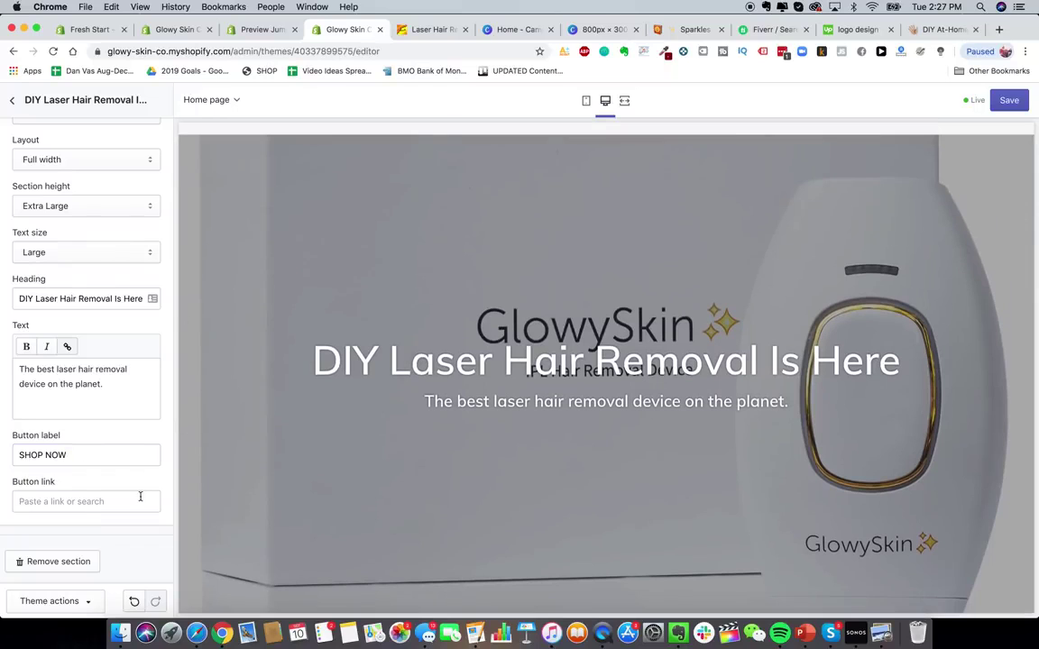
# - Return to the home page Sections list
pyautogui.scroll(5, 140, 496)
pyautogui.scroll(2, 316, 156)
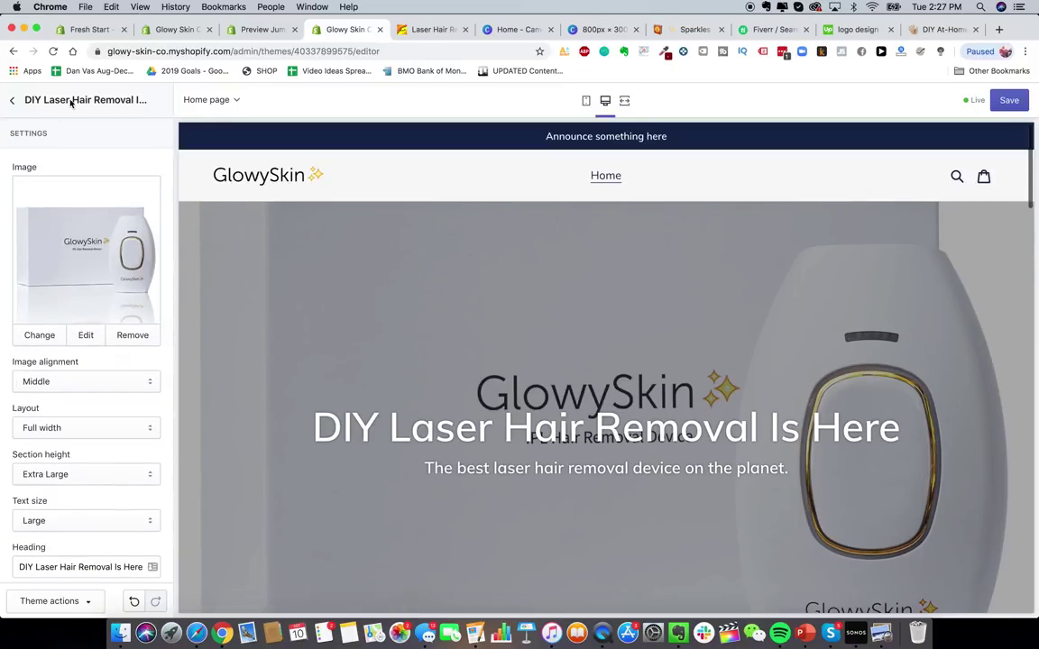
pyautogui.scroll(-5, 72, 298)
pyautogui.scroll(5, 63, 295)
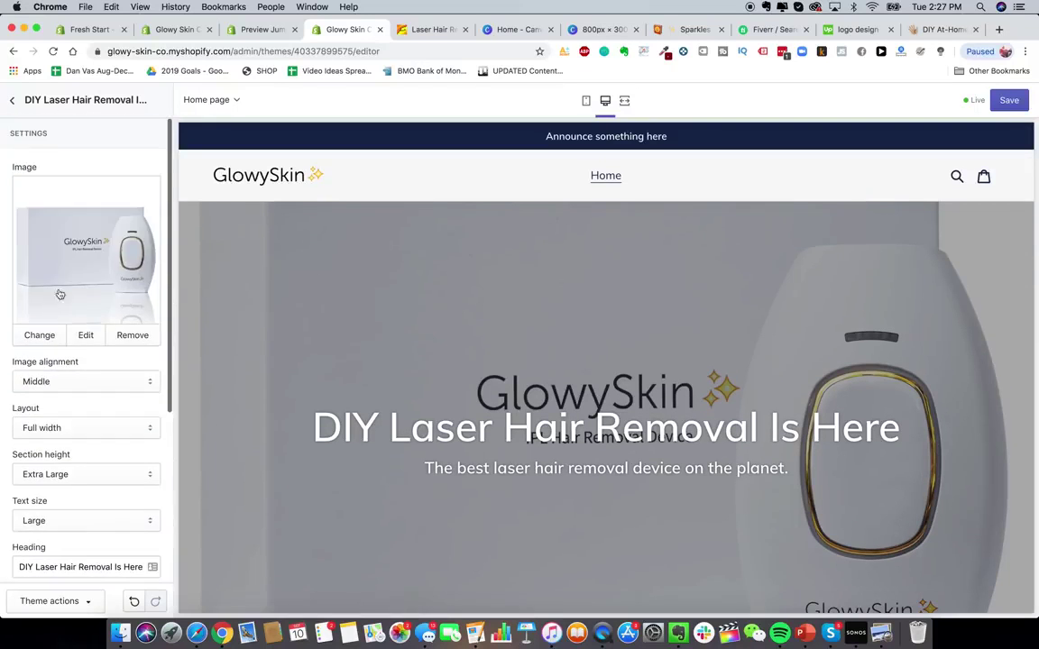
pyautogui.click(12, 100)
pyautogui.scroll(-2, 431, 328)
pyautogui.scroll(2, 431, 327)
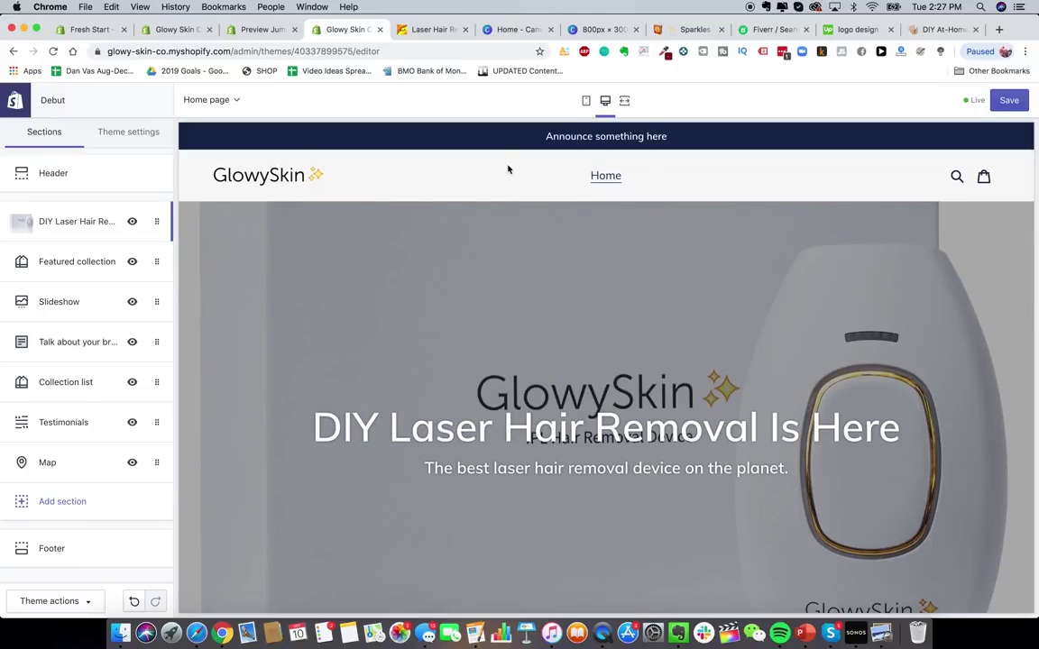
# - Keep Featured collection at 3 products per row, then hide that section
pyautogui.scroll(-6, 387, 264)
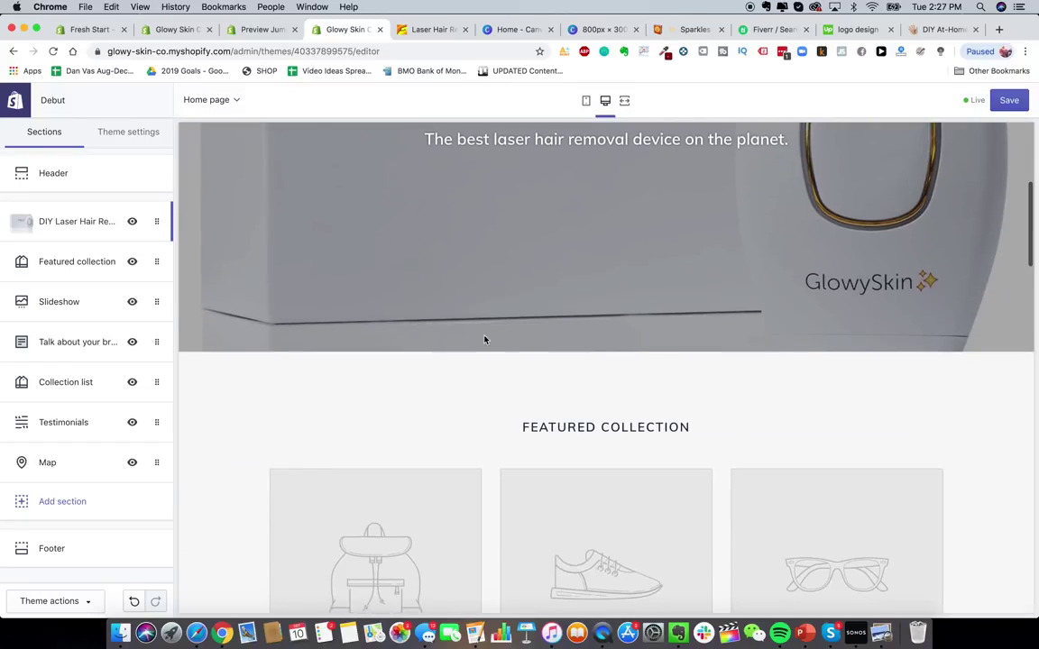
pyautogui.scroll(3, 373, 273)
pyautogui.scroll(-3, 374, 273)
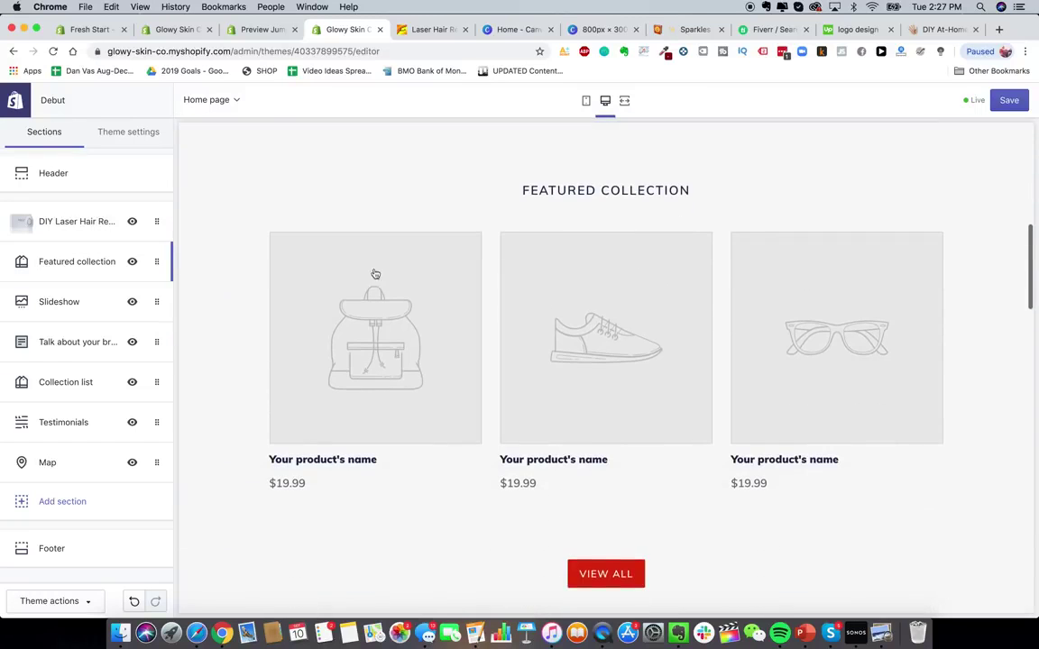
pyautogui.click(72, 261)
pyautogui.moveTo(56, 316); pyautogui.dragTo(15, 318)
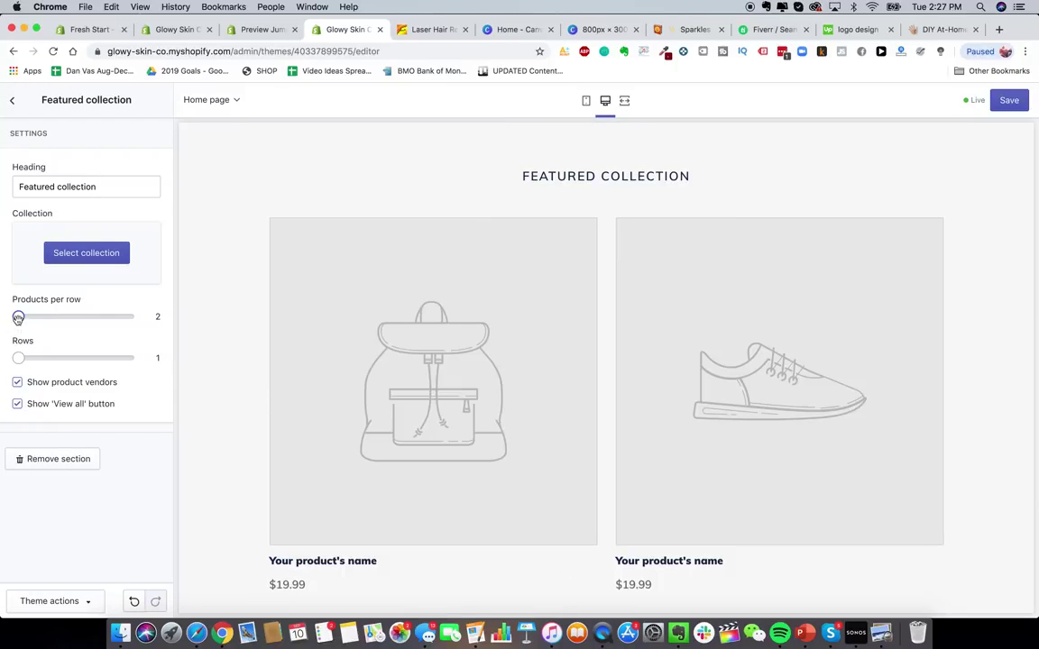
pyautogui.moveTo(18, 317); pyautogui.dragTo(54, 317)
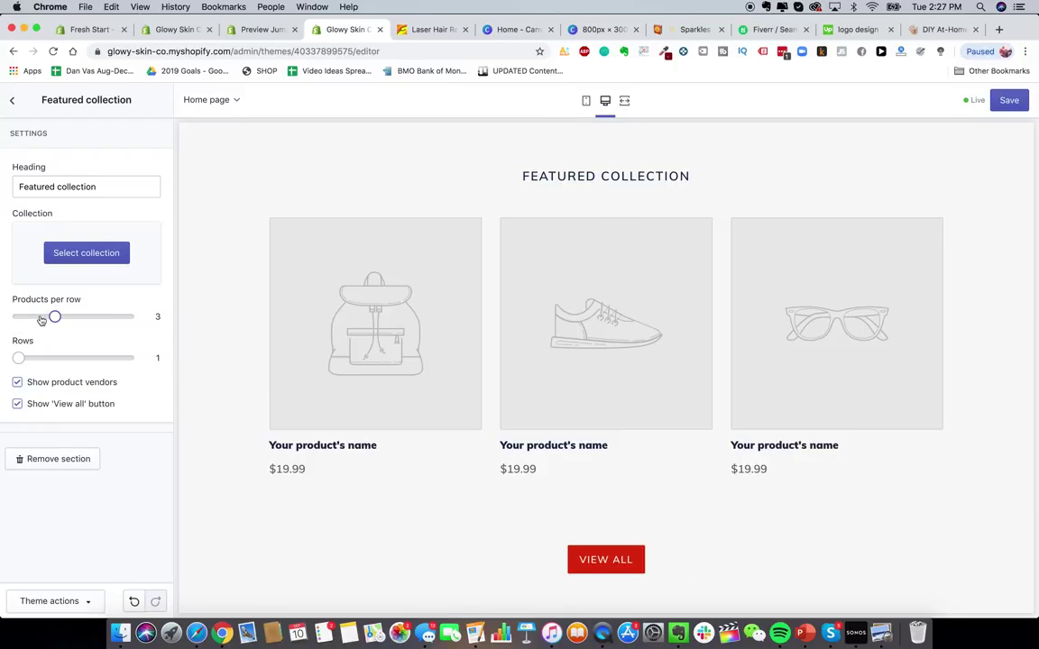
pyautogui.click(12, 100)
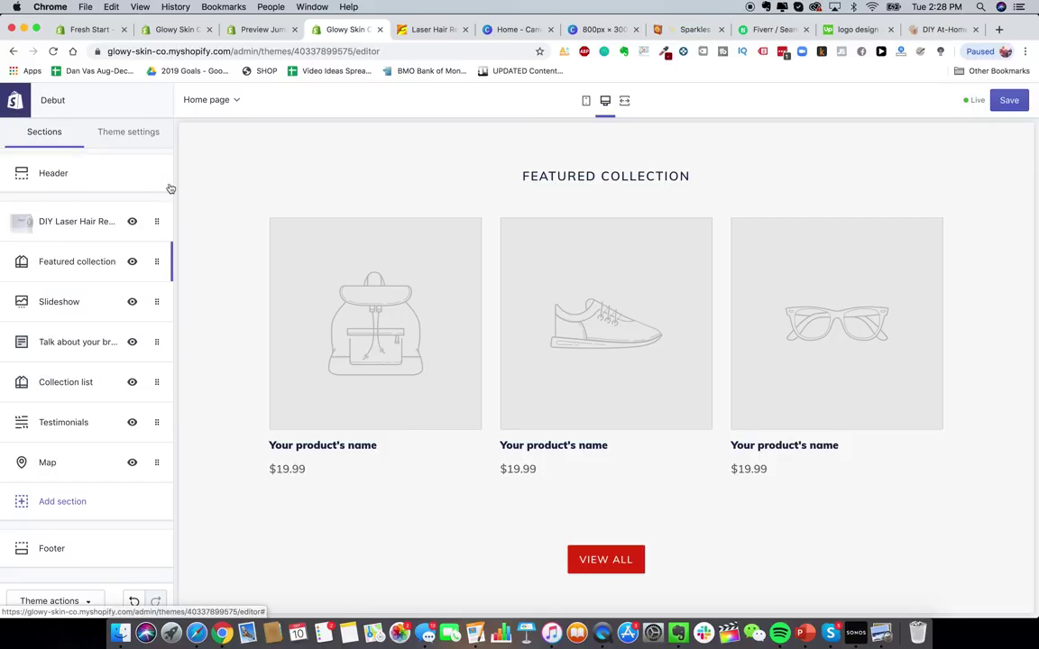
pyautogui.click(133, 261)
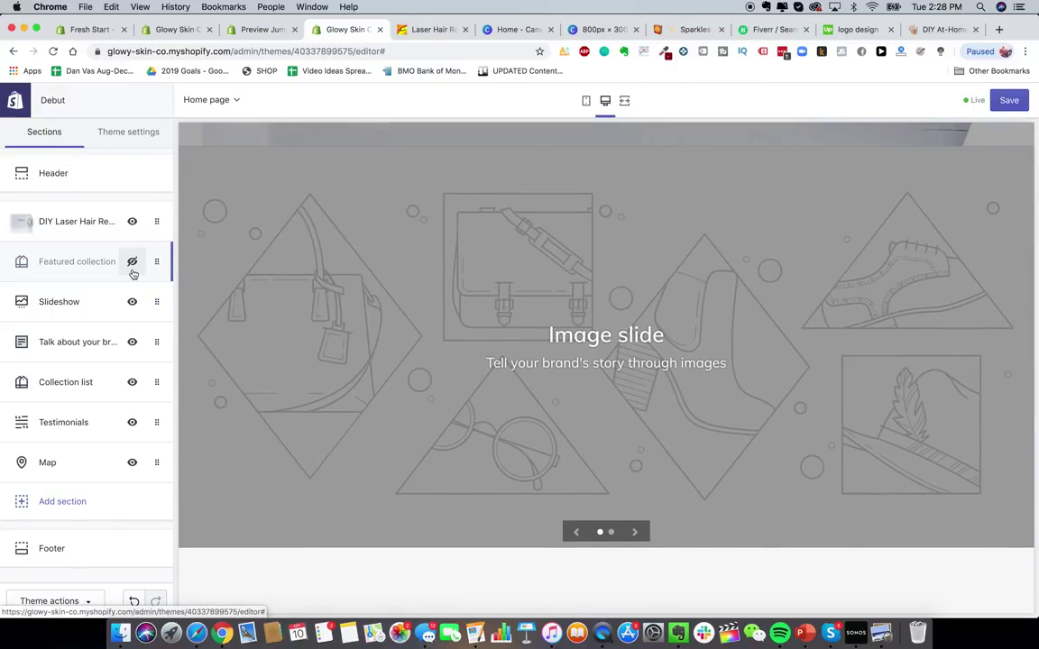
# - Look over the Talk about your brand text block, then hide the Map section
pyautogui.scroll(-6, 474, 450)
pyautogui.scroll(2, 466, 367)
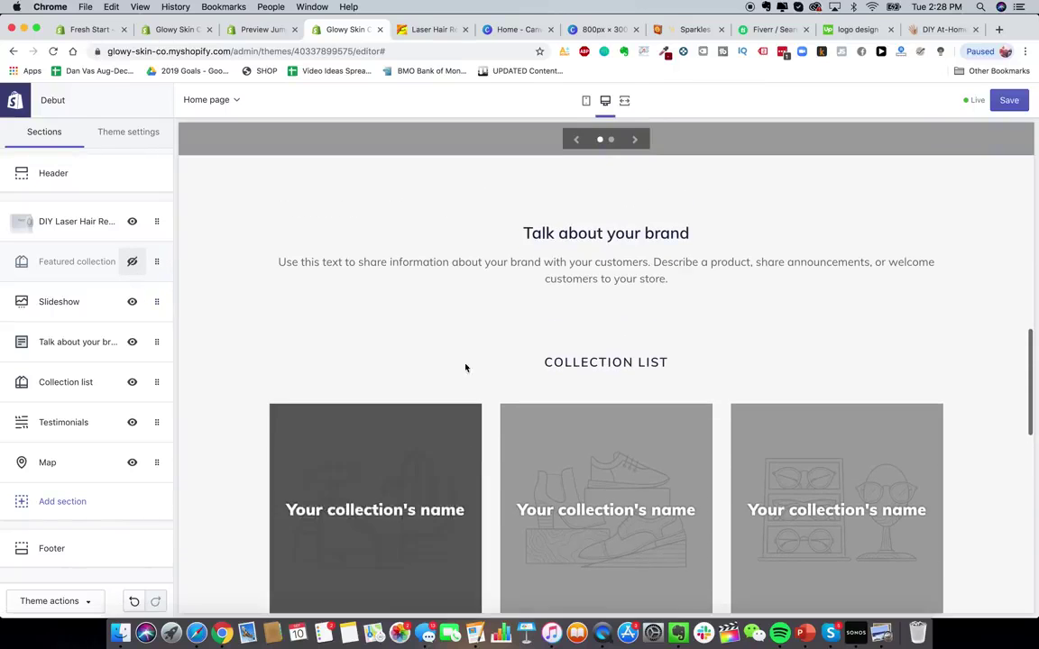
pyautogui.click(69, 341)
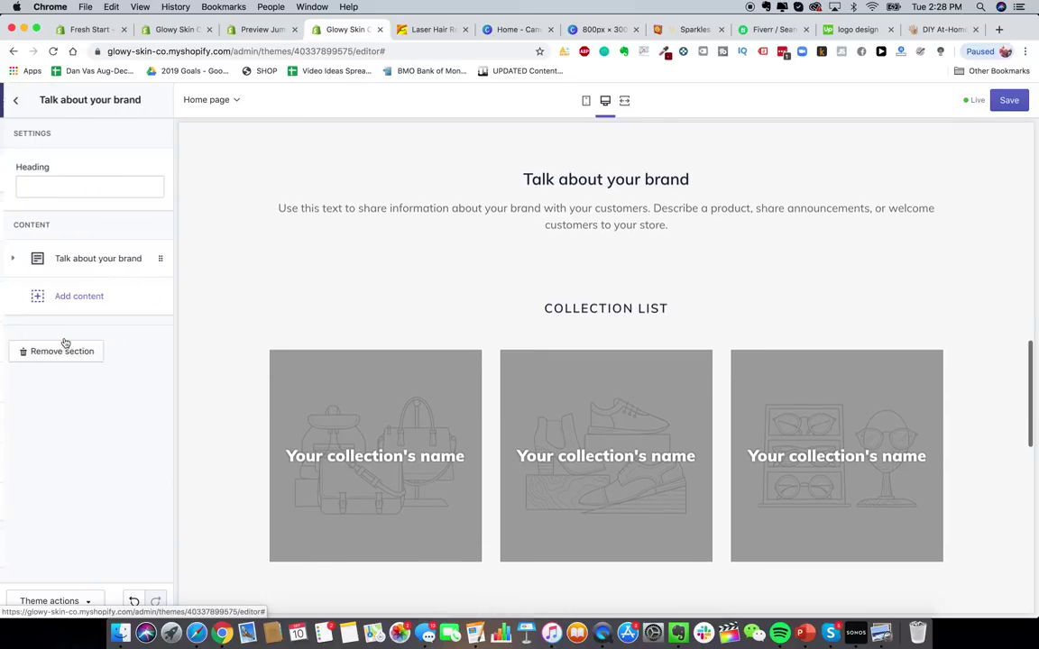
pyautogui.click(85, 261)
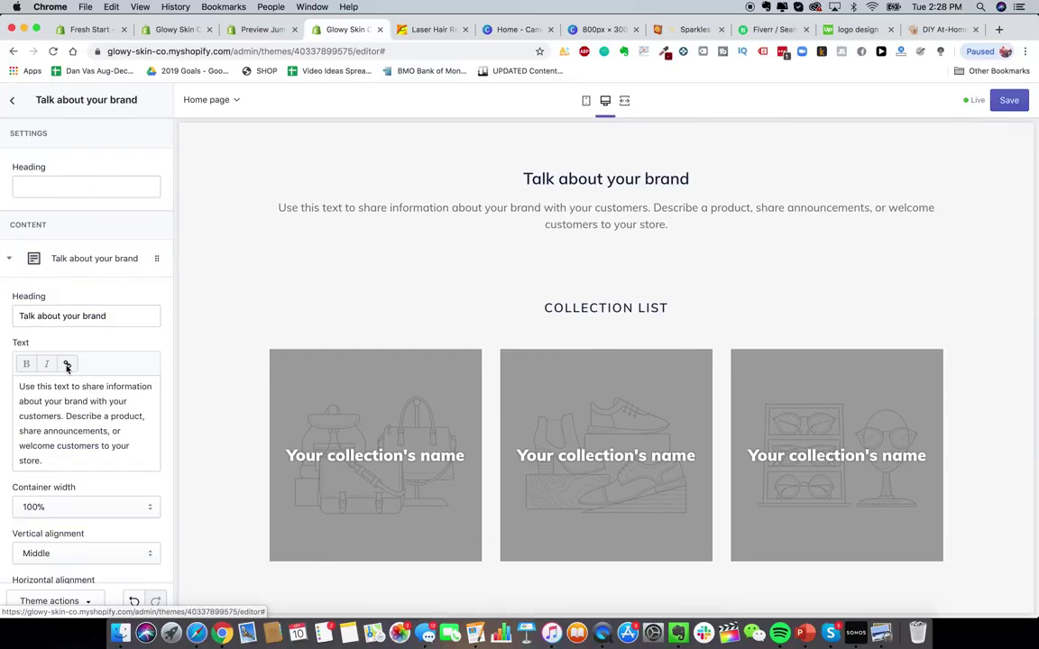
pyautogui.scroll(-4, 66, 379)
pyautogui.scroll(4, 76, 353)
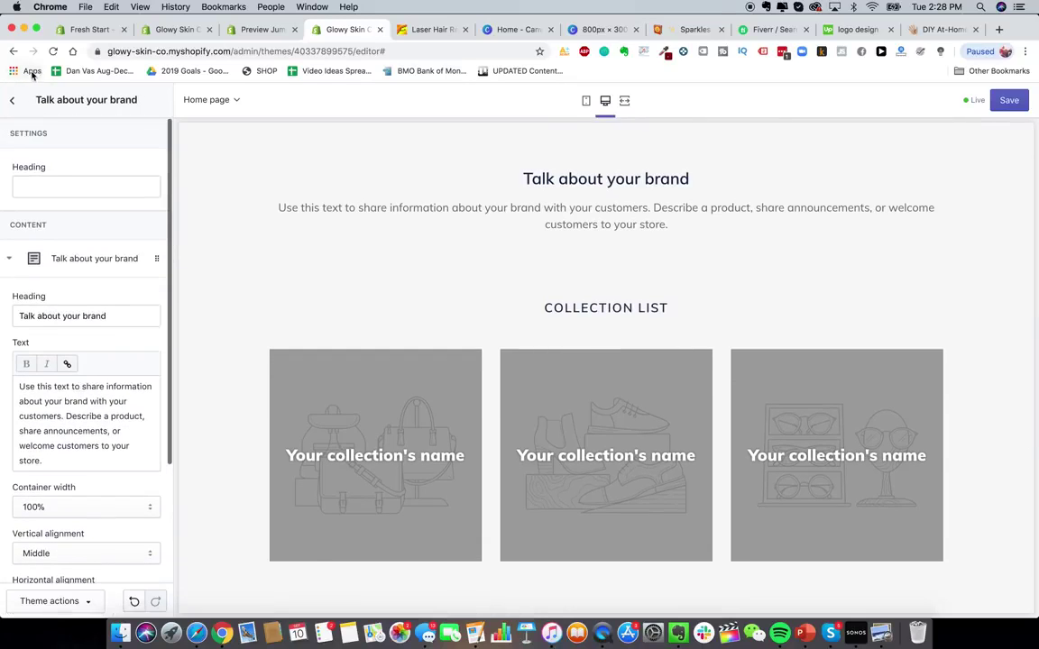
pyautogui.click(12, 100)
pyautogui.scroll(-3, 465, 424)
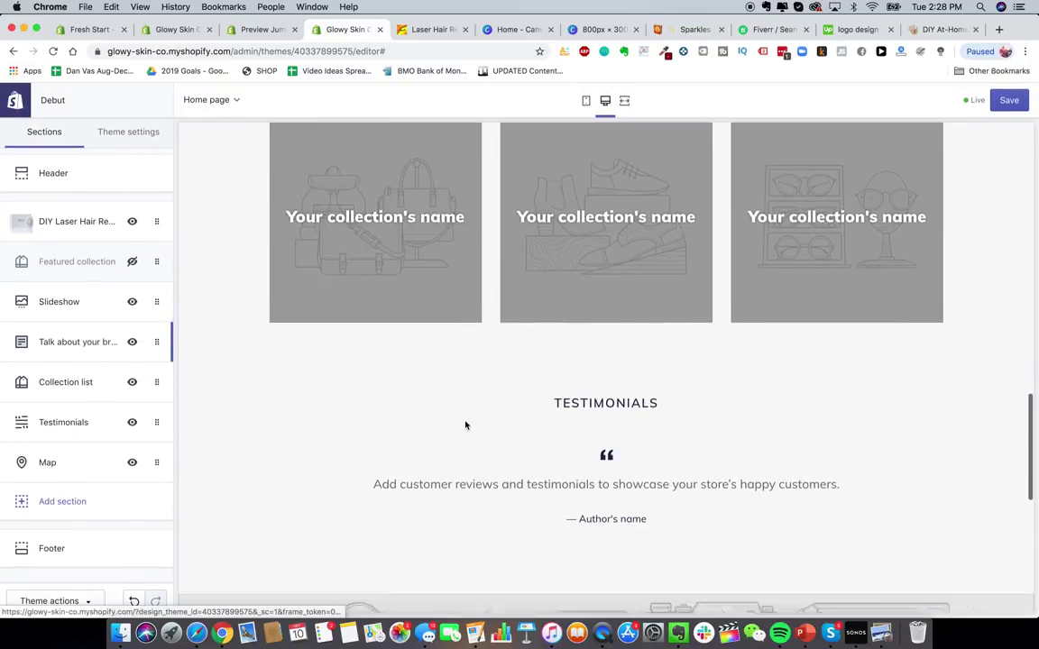
pyautogui.scroll(-6, 465, 425)
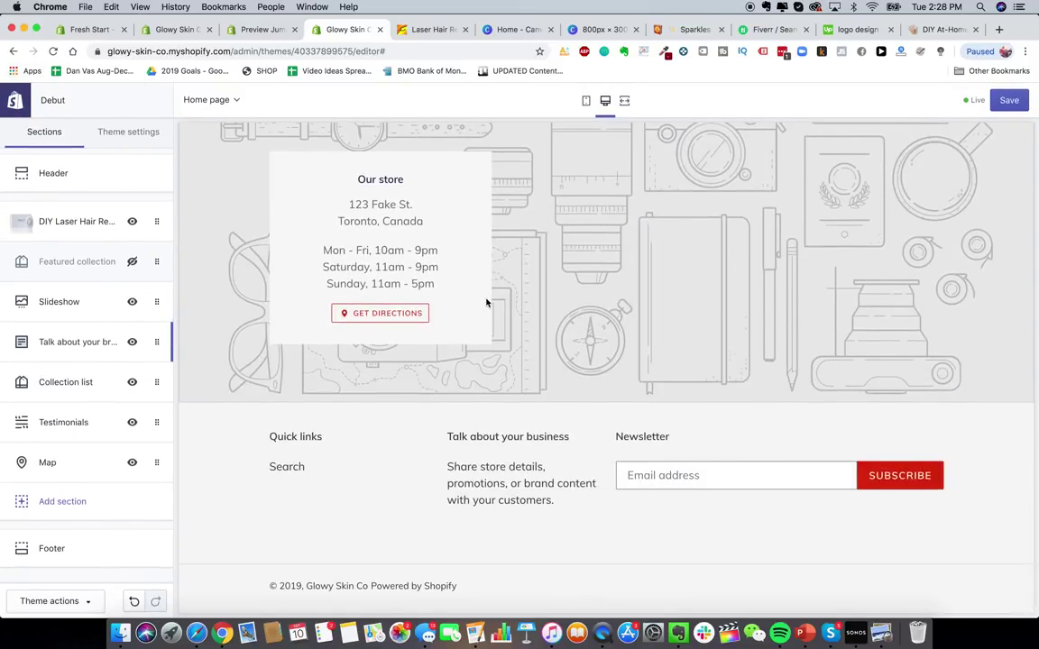
pyautogui.scroll(1, 486, 303)
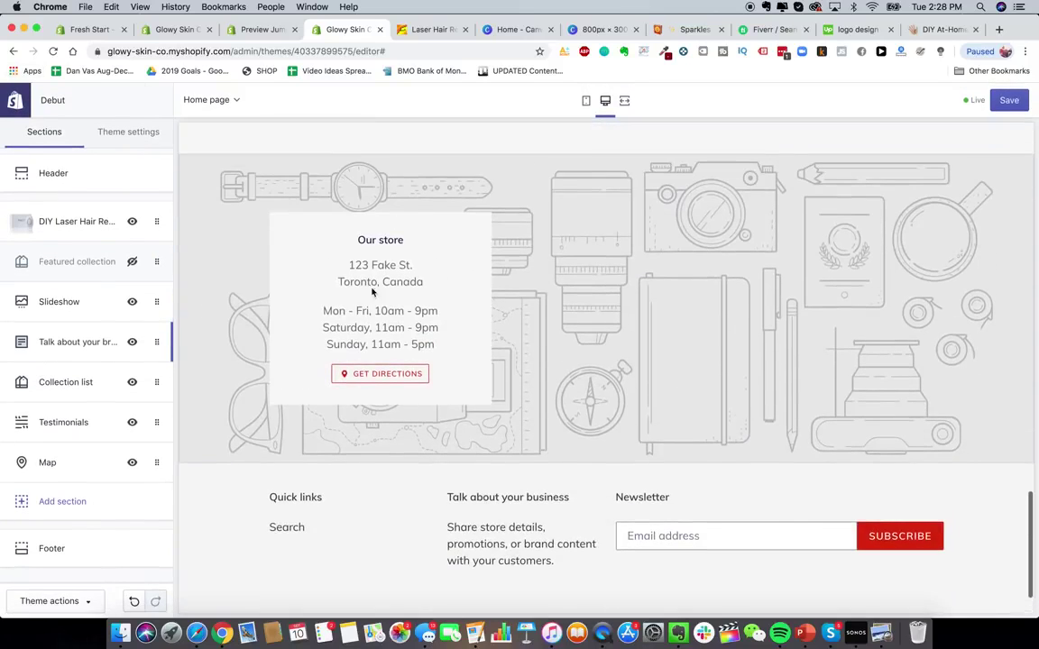
pyautogui.click(132, 463)
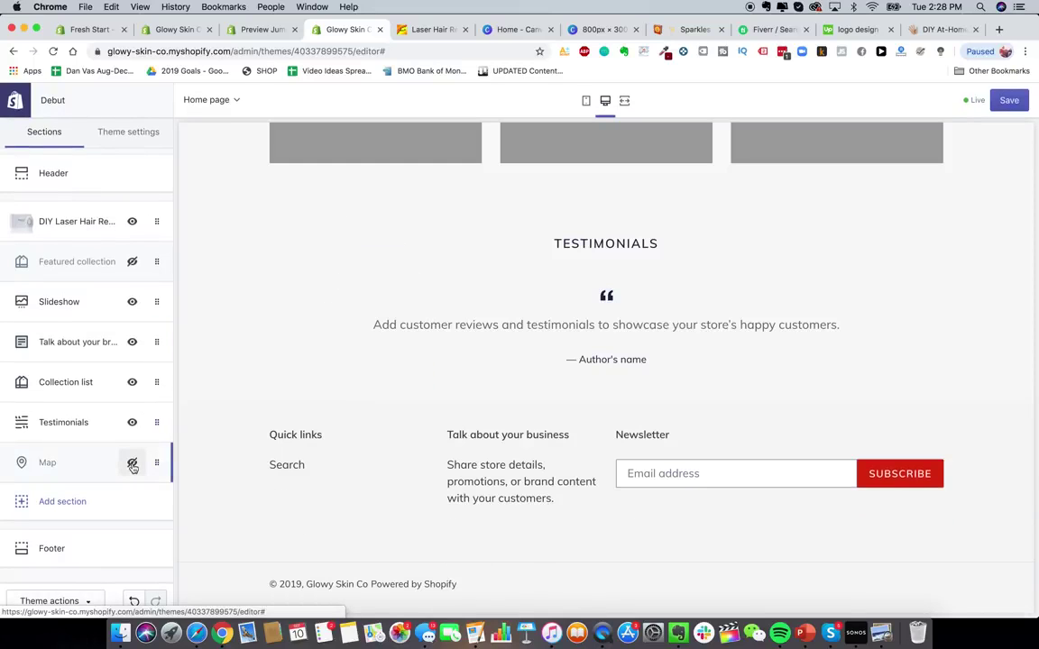
pyautogui.scroll(-1, 417, 424)
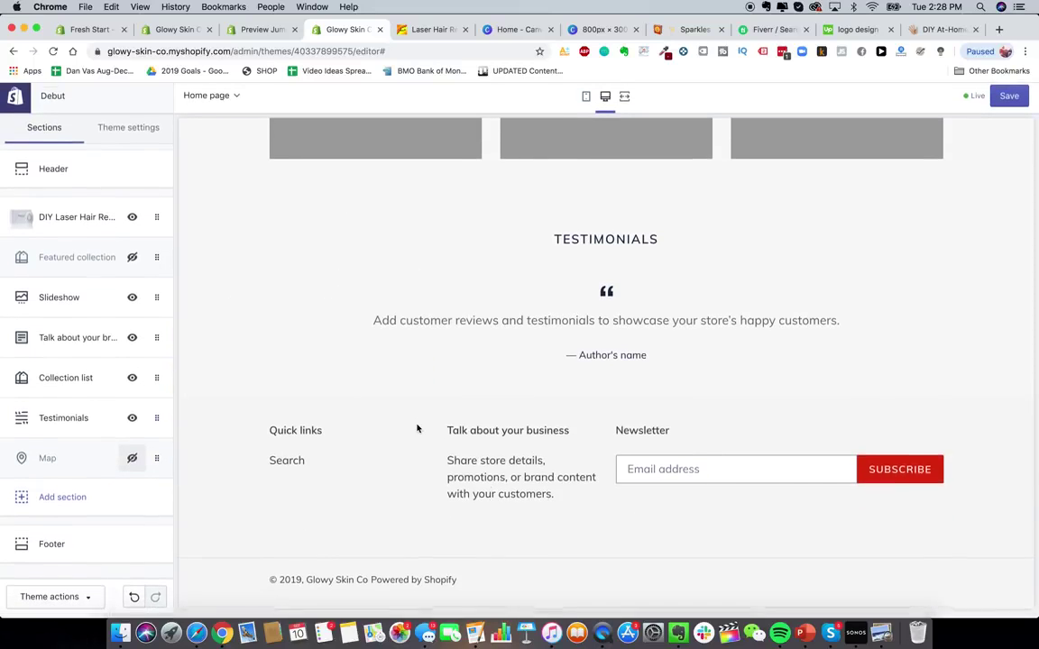
# - Turn on footer payment icons and remove the footer's Newsletter block
pyautogui.click(123, 544)
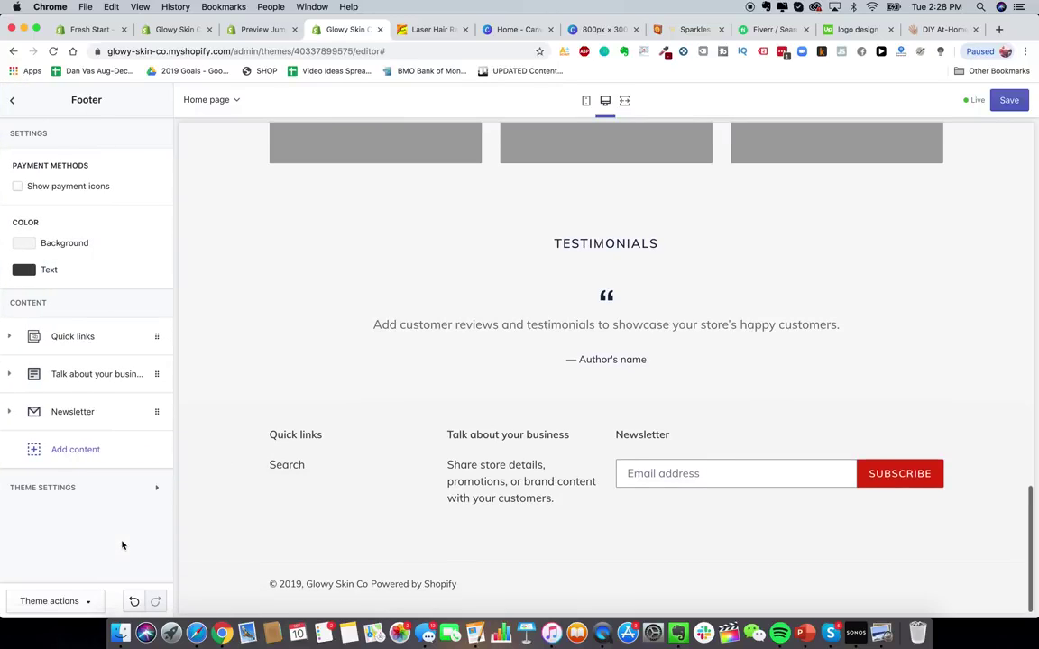
pyautogui.click(67, 187)
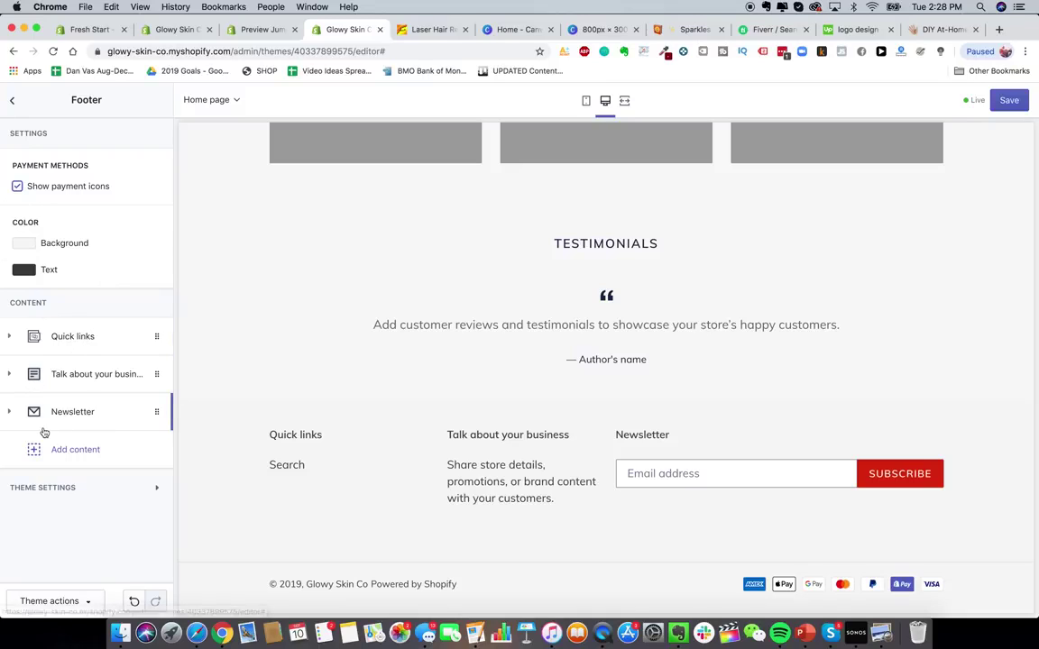
pyautogui.click(90, 418)
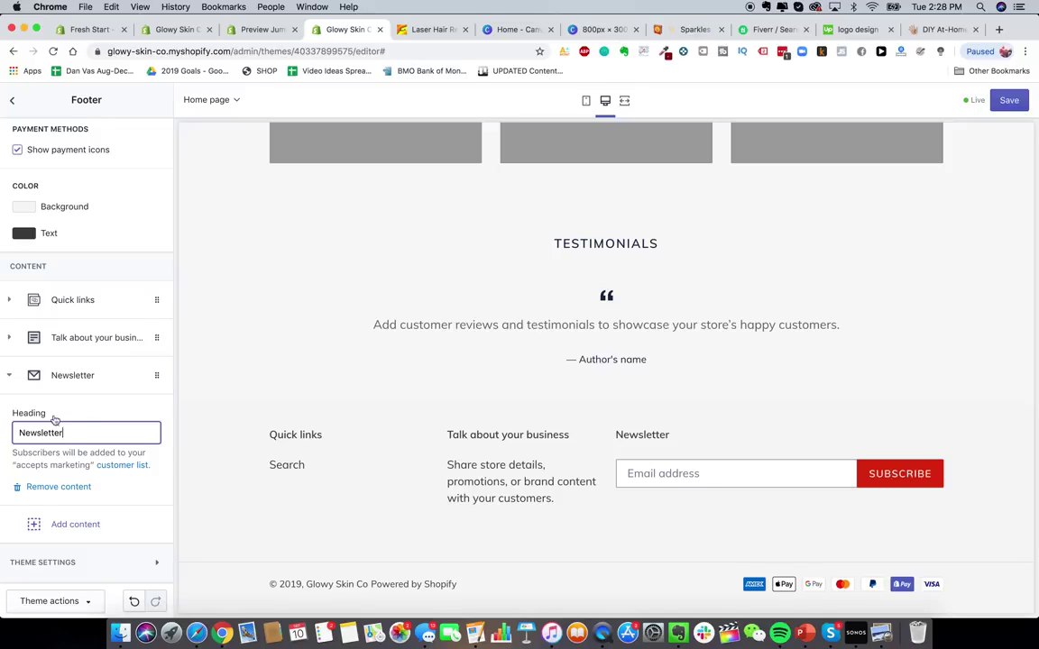
pyautogui.click(56, 487)
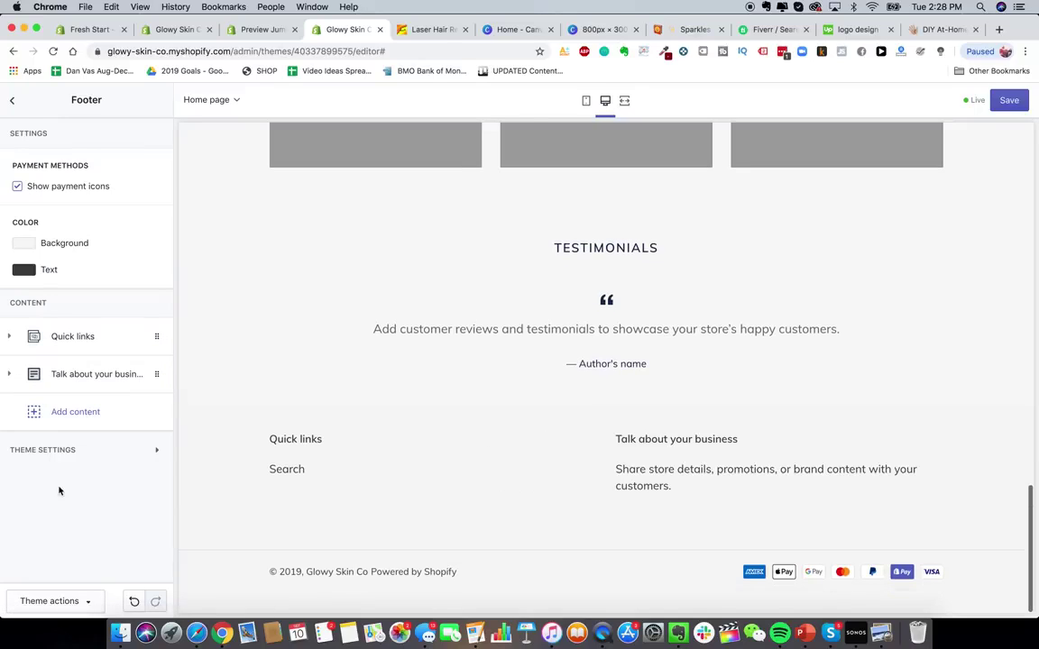
# - Remove the Talk about your business and Quick links footer blocks
pyautogui.click(95, 377)
pyautogui.click(51, 569)
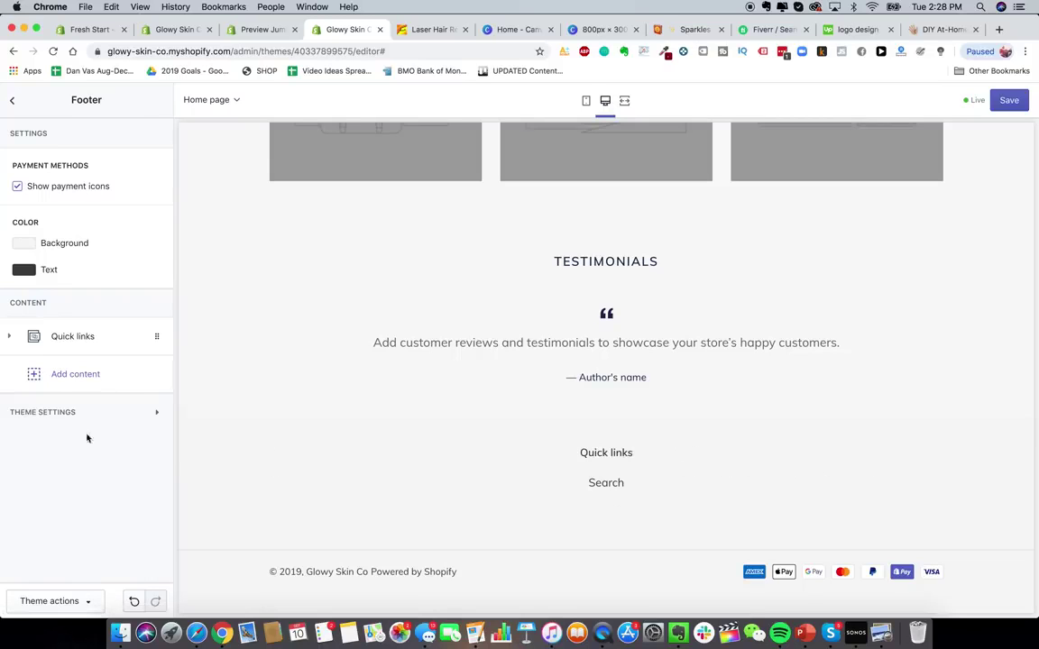
pyautogui.click(108, 336)
pyautogui.click(41, 513)
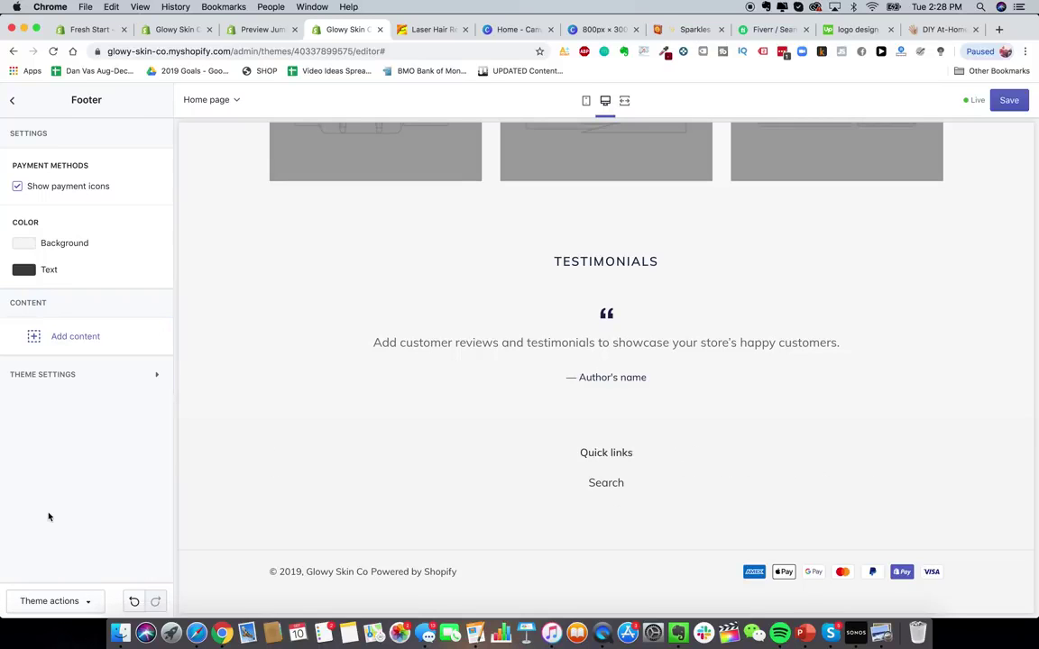
pyautogui.scroll(4, 491, 442)
pyautogui.scroll(5, 491, 442)
# - Open Theme settings > Typography and browse the headings font list
pyautogui.click(12, 99)
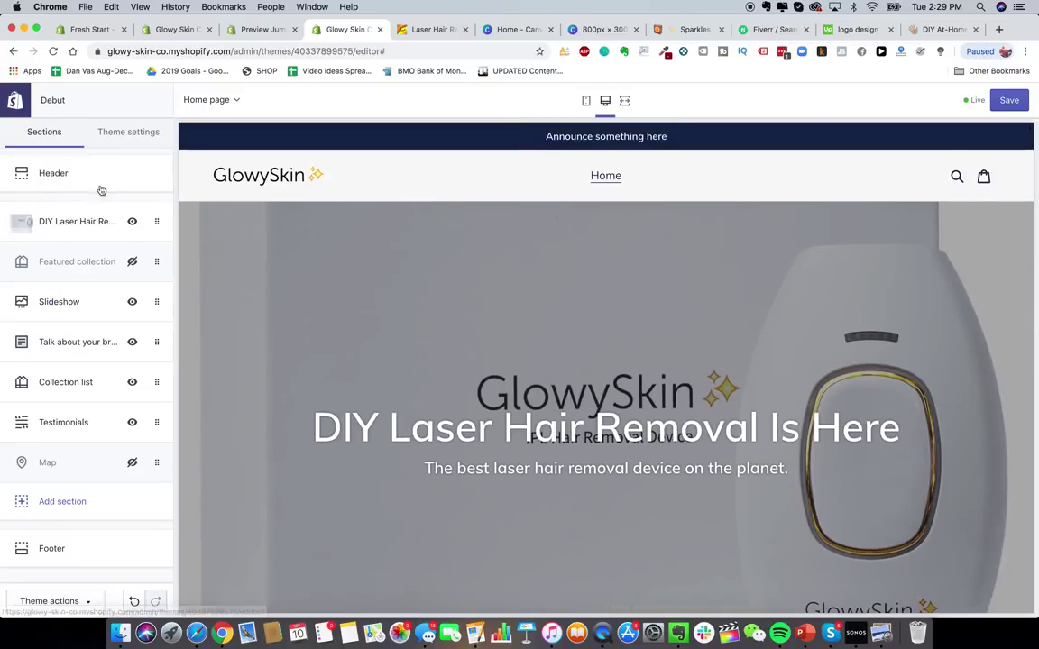
pyautogui.click(131, 132)
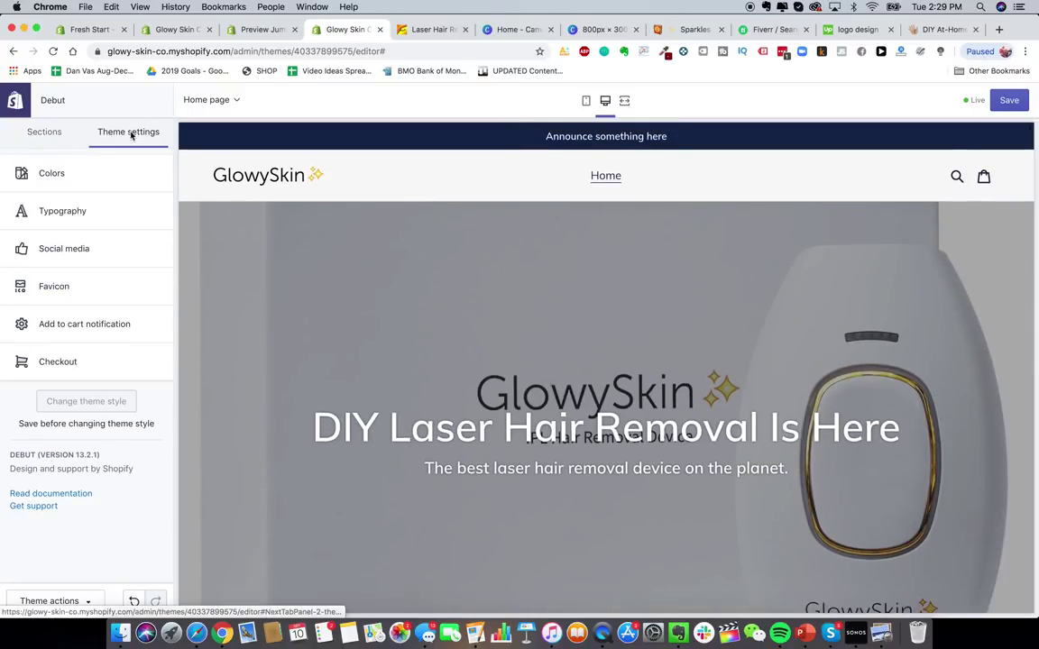
pyautogui.click(85, 211)
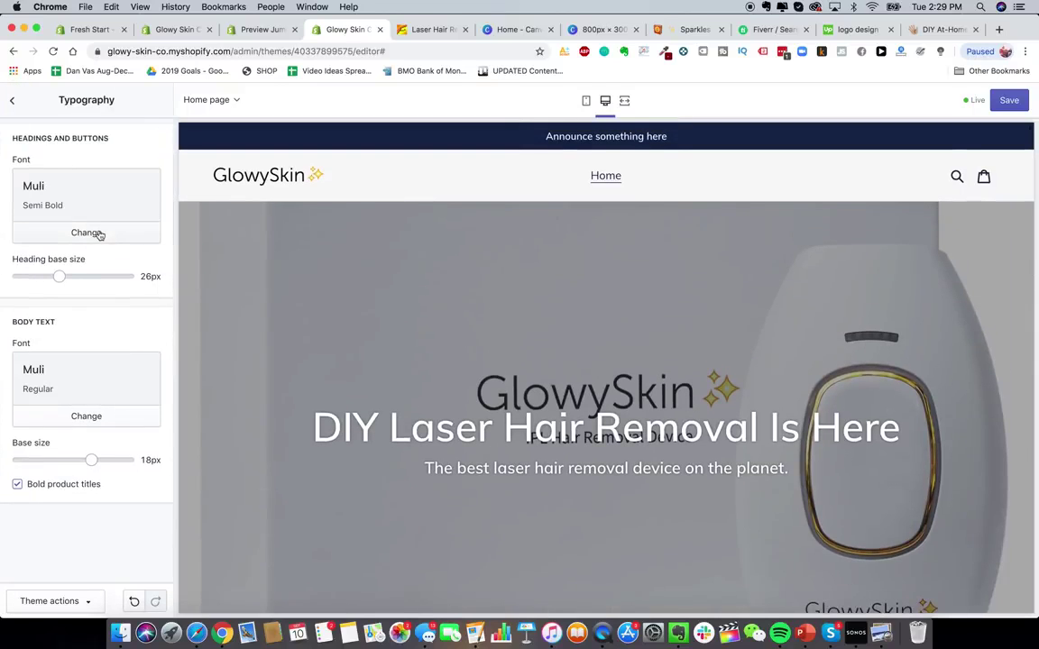
pyautogui.click(87, 232)
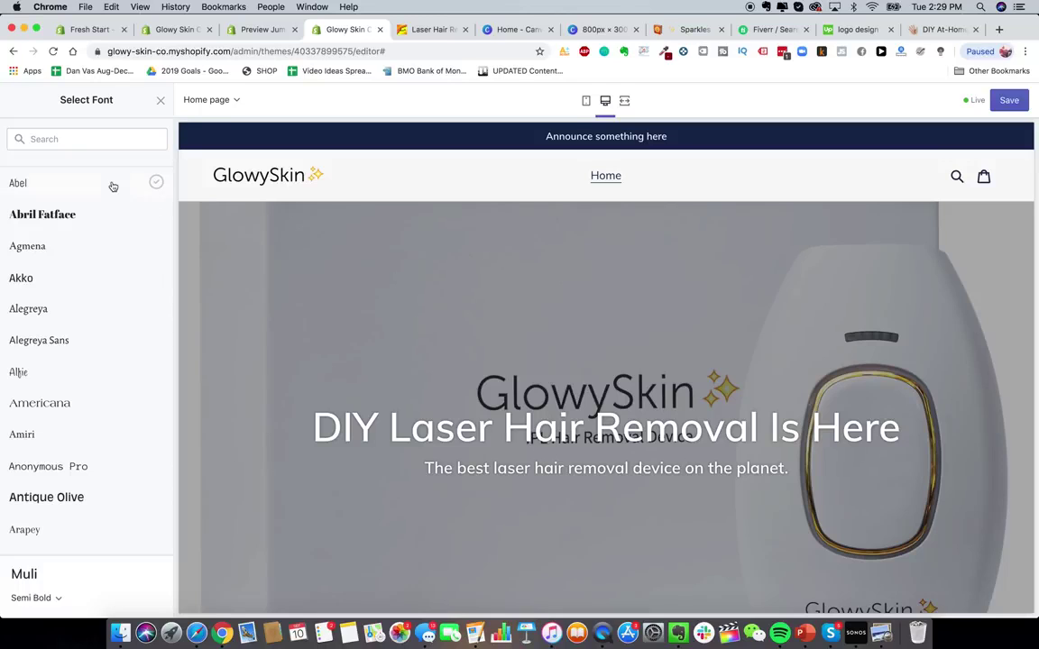
pyautogui.scroll(-5, 91, 500)
pyautogui.scroll(-3, 91, 500)
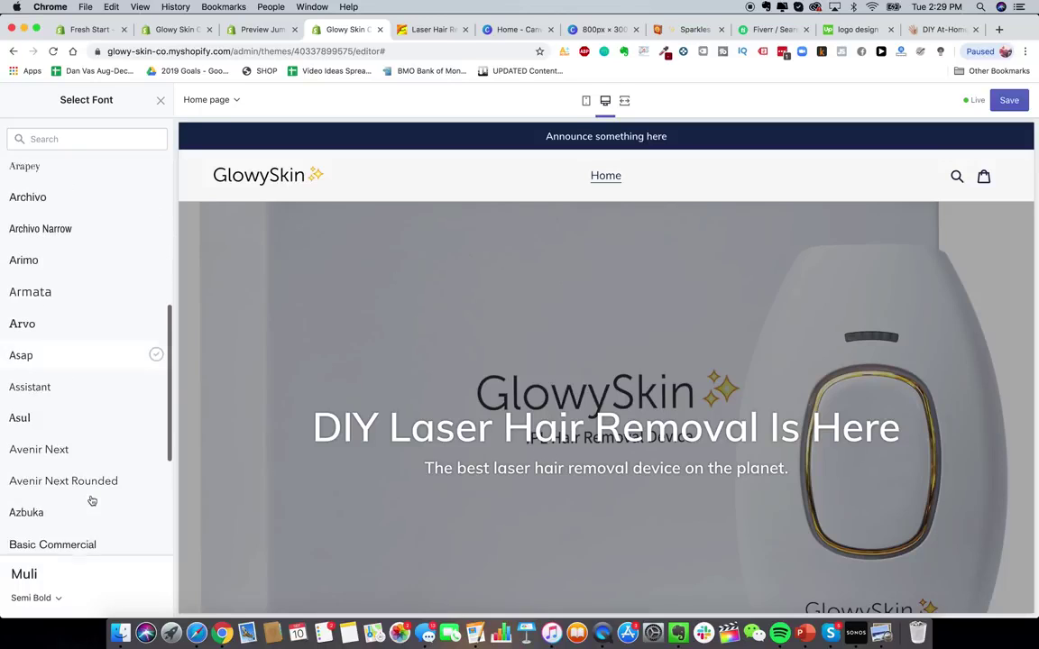
pyautogui.scroll(-3, 102, 431)
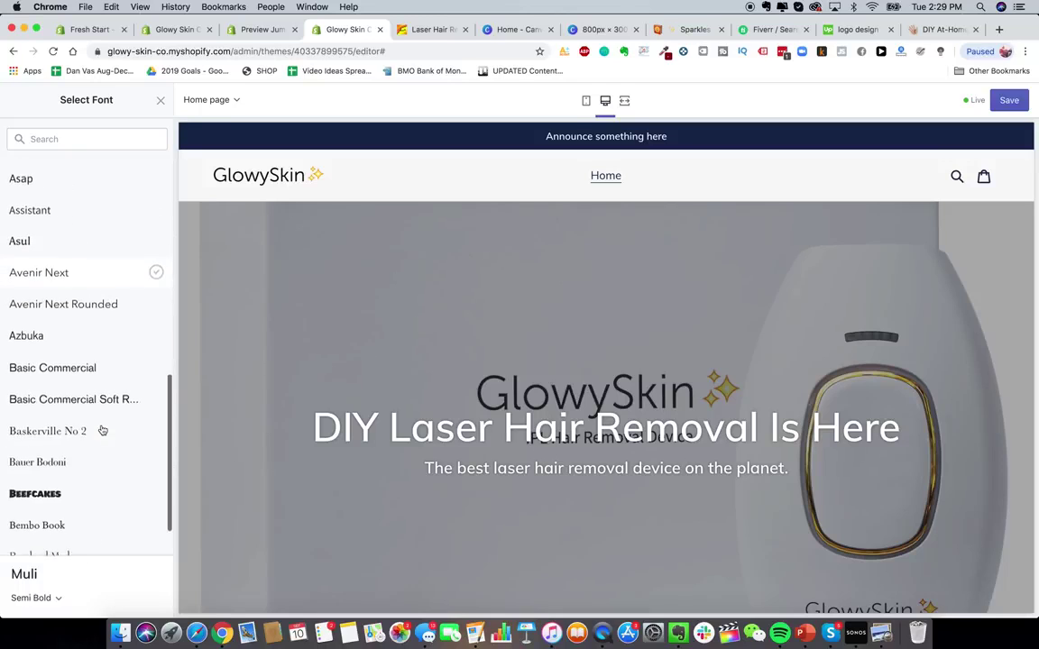
pyautogui.scroll(10, 81, 456)
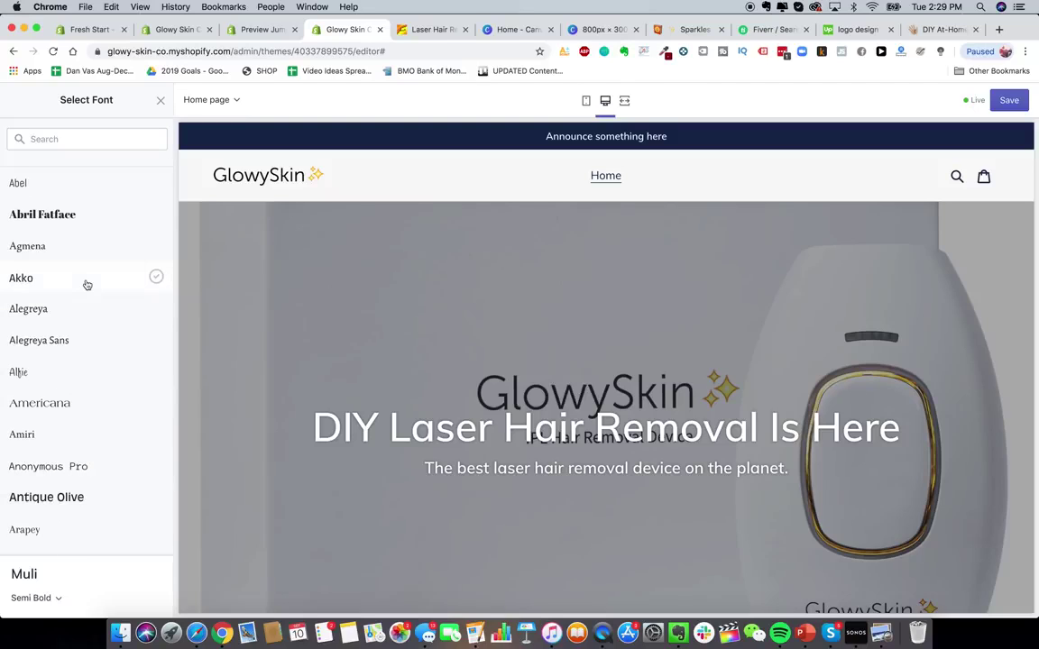
pyautogui.scroll(-1, 116, 366)
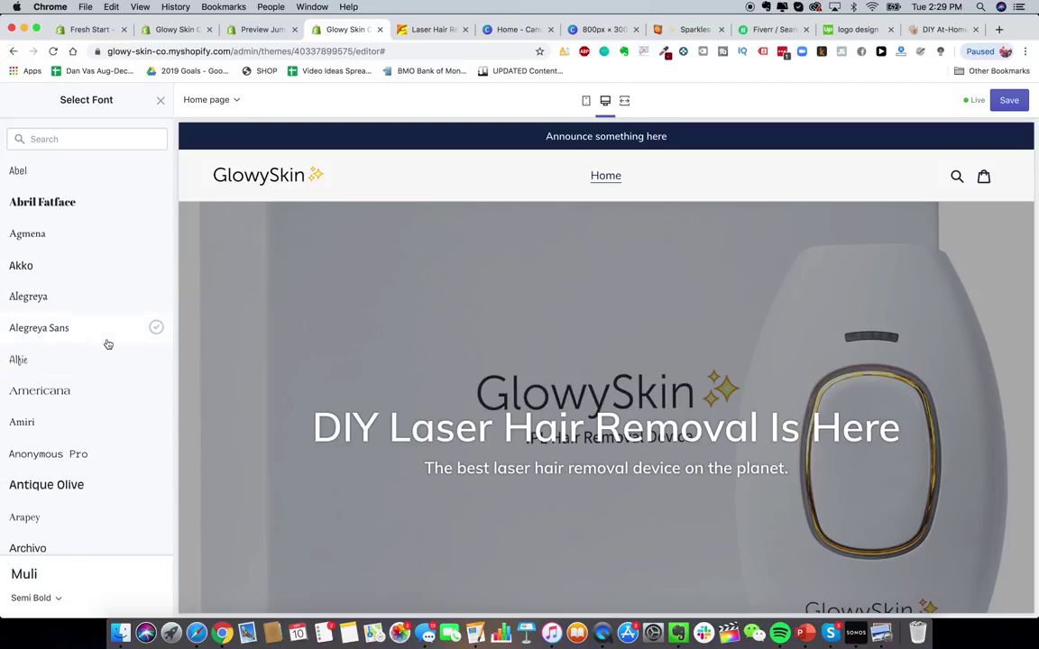
pyautogui.scroll(-1, 97, 316)
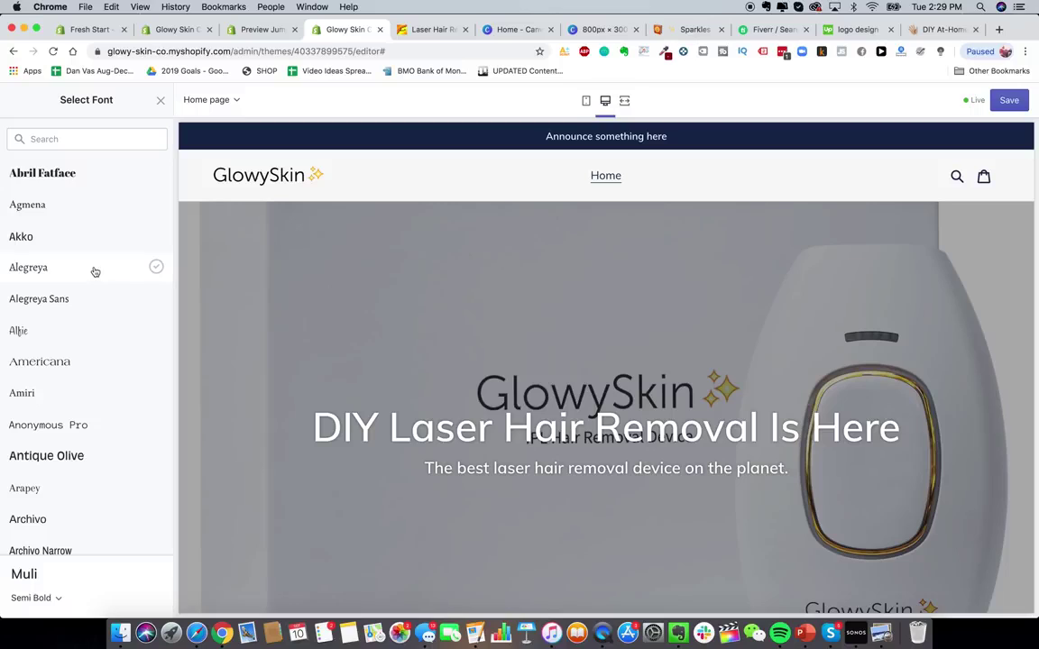
# - Try Alegreya and Arvo, then select Assistant as the headings and buttons font
pyautogui.click(95, 272)
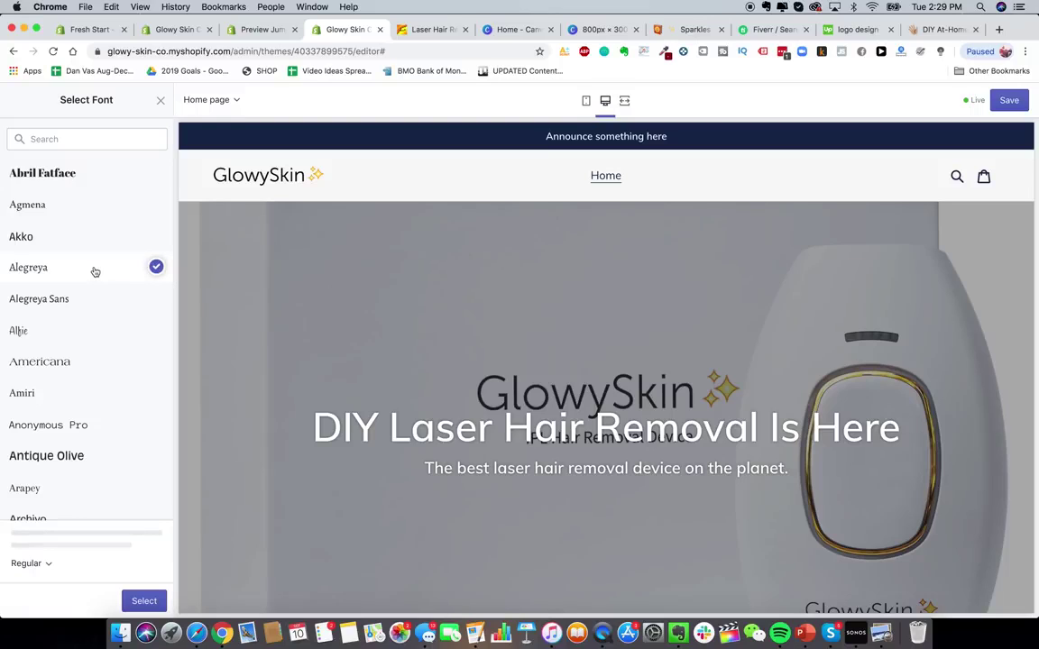
pyautogui.scroll(-3, 88, 314)
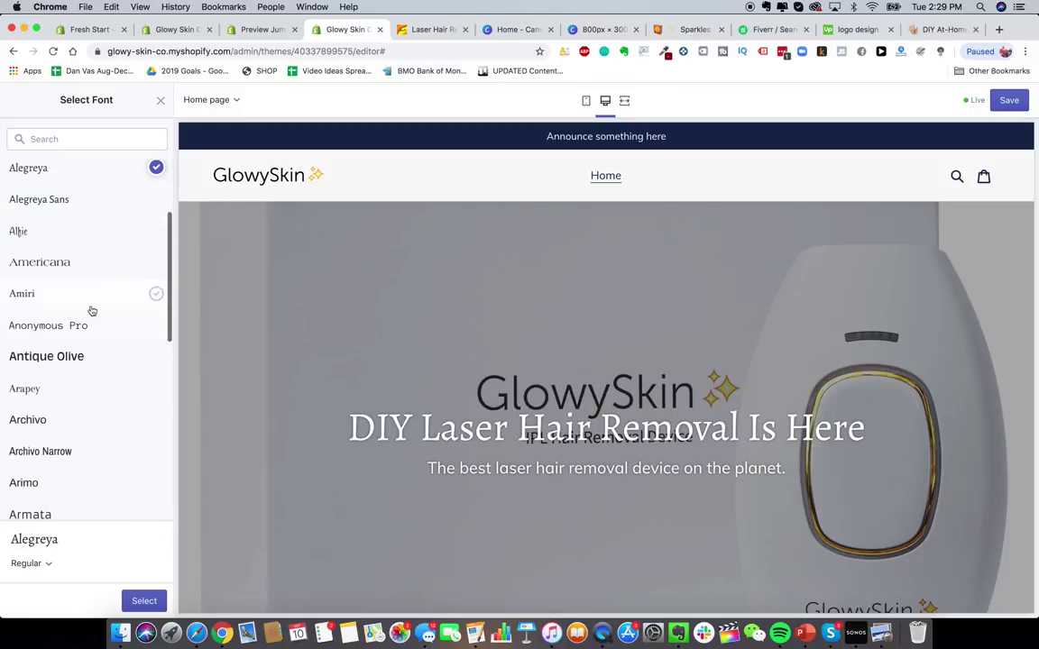
pyautogui.scroll(-5, 92, 311)
pyautogui.click(74, 366)
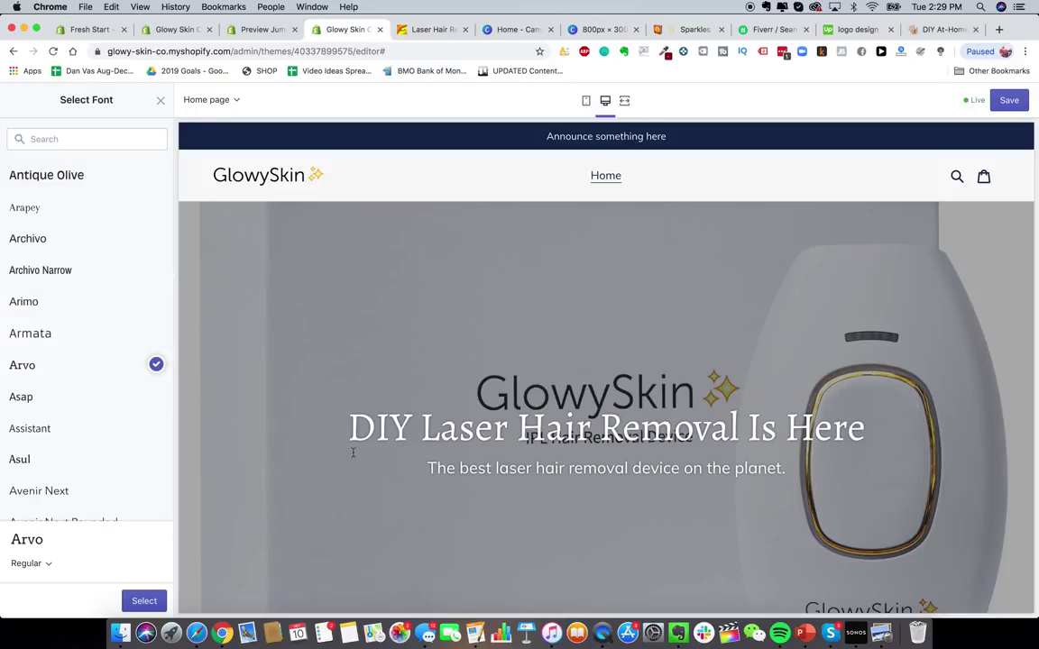
pyautogui.scroll(-1, 152, 387)
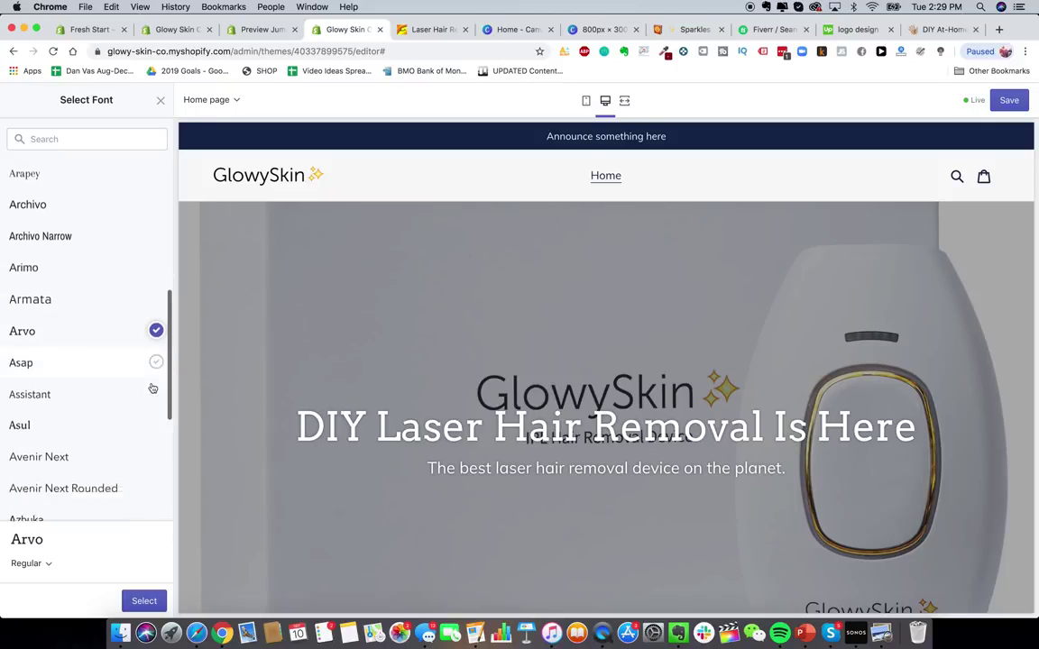
pyautogui.click(123, 370)
pyautogui.scroll(-2, 118, 406)
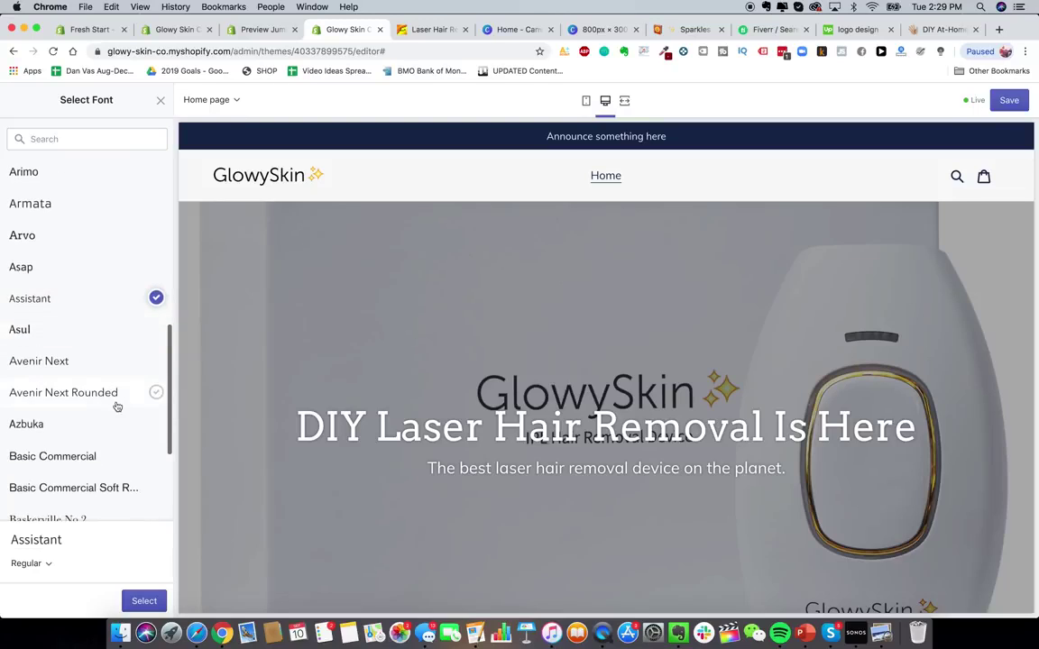
pyautogui.scroll(-3, 116, 407)
pyautogui.click(117, 493)
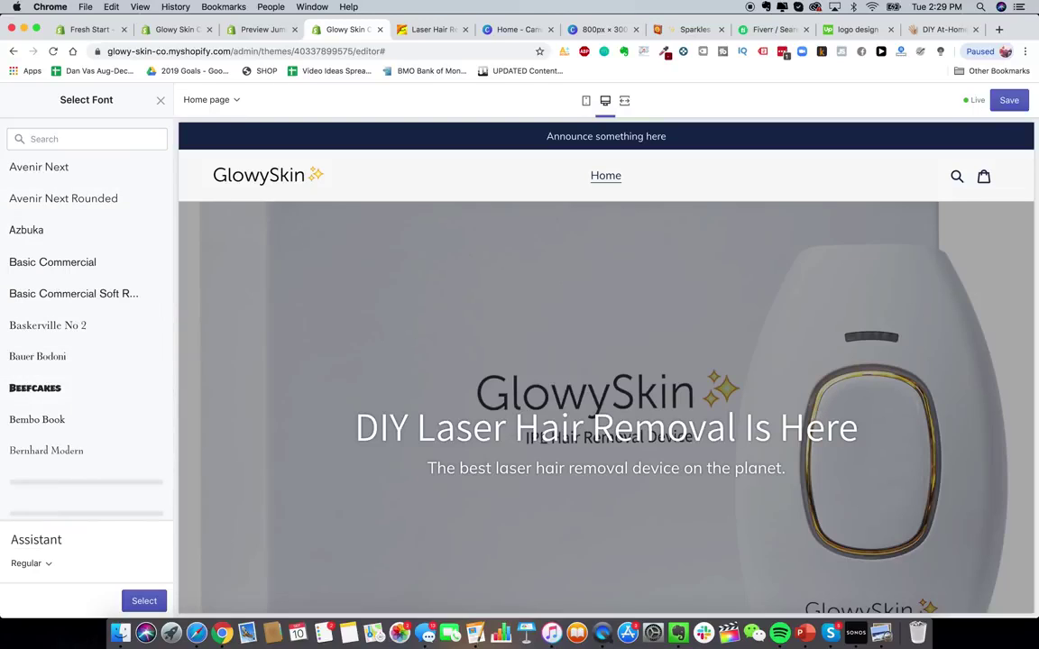
pyautogui.click(144, 601)
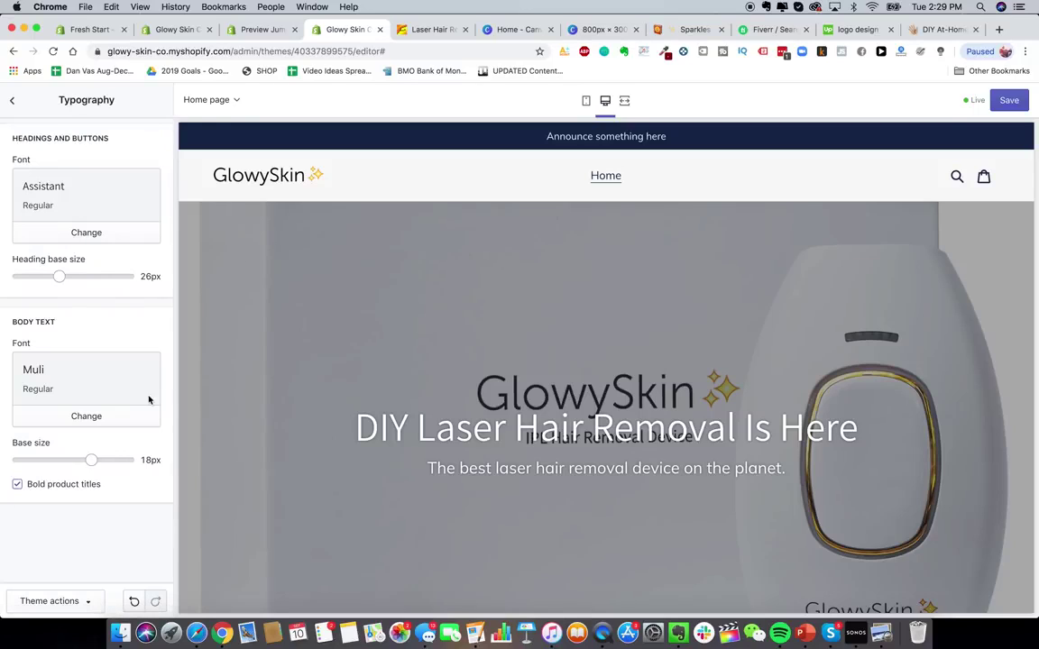
# - Nudge the body and heading base size sliders
pyautogui.scroll(-2, 524, 410)
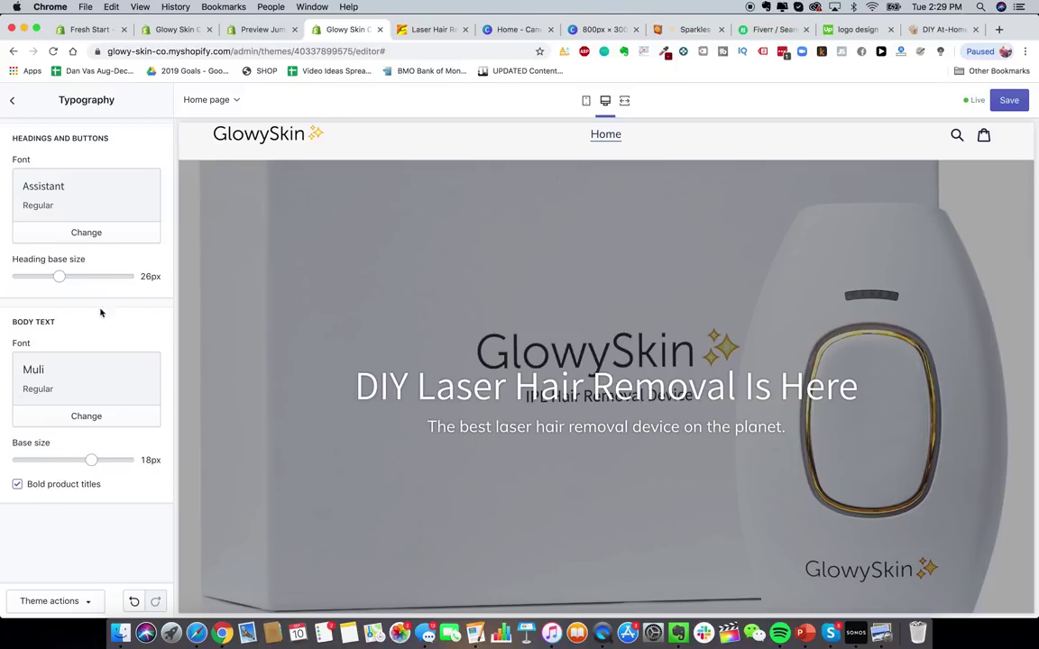
pyautogui.moveTo(91, 460)
pyautogui.mouseDown()
pyautogui.moveTo(57, 460)
pyautogui.moveTo(91, 460)
pyautogui.mouseUp()
pyautogui.moveTo(59, 276)
pyautogui.mouseDown()
pyautogui.moveTo(114, 276)
pyautogui.moveTo(59, 276)
pyautogui.mouseUp()
# - Preview the homepage at phone size and scroll through it
pyautogui.click(588, 103)
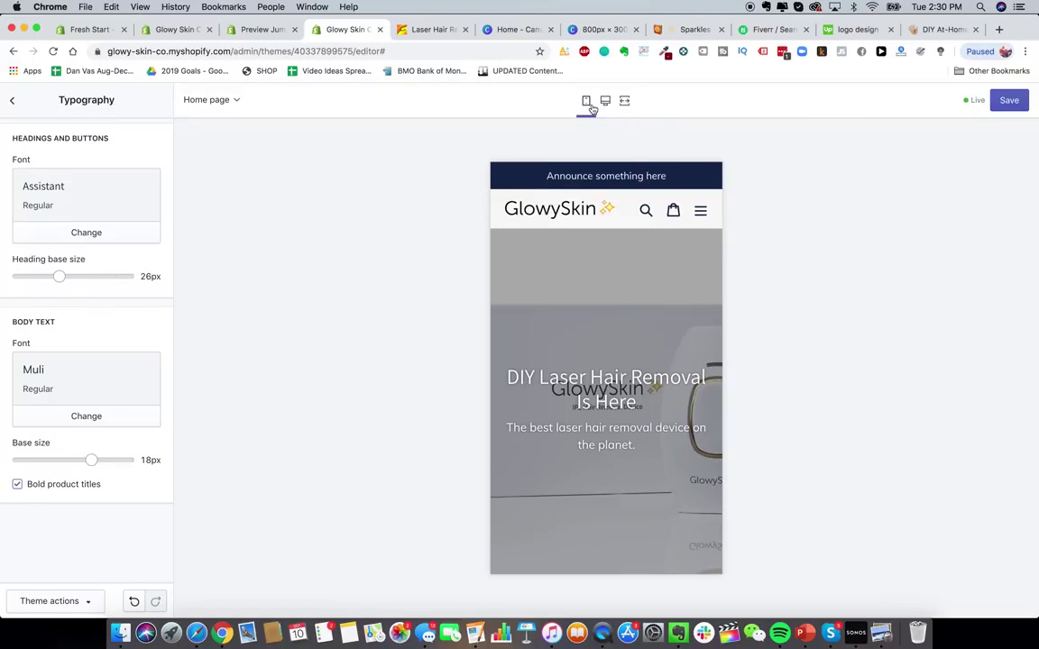
pyautogui.scroll(-3, 683, 547)
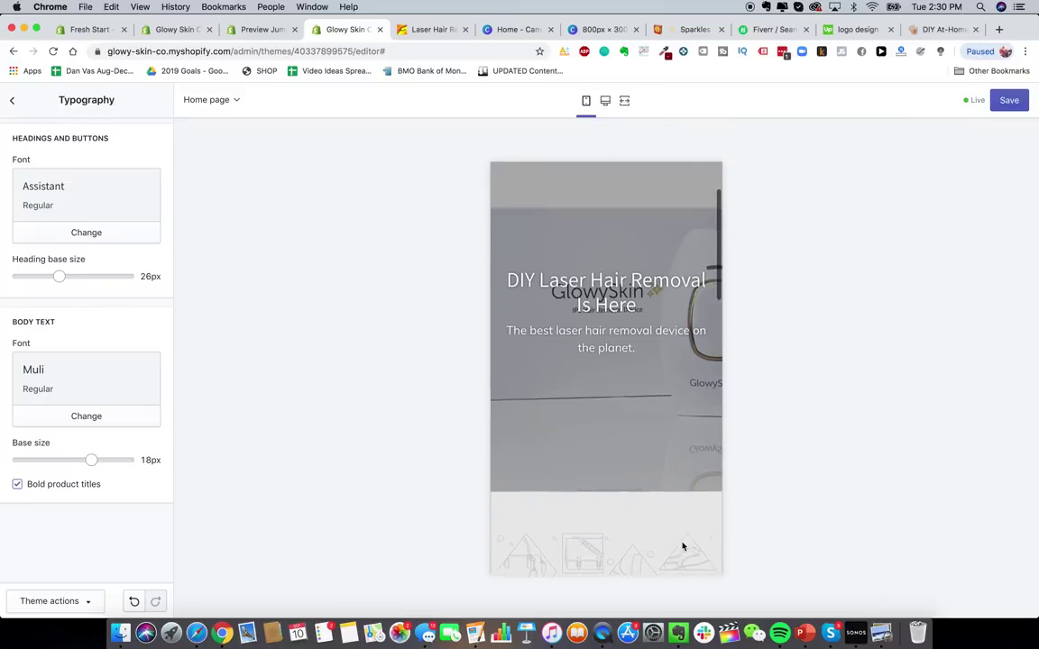
pyautogui.scroll(1, 672, 468)
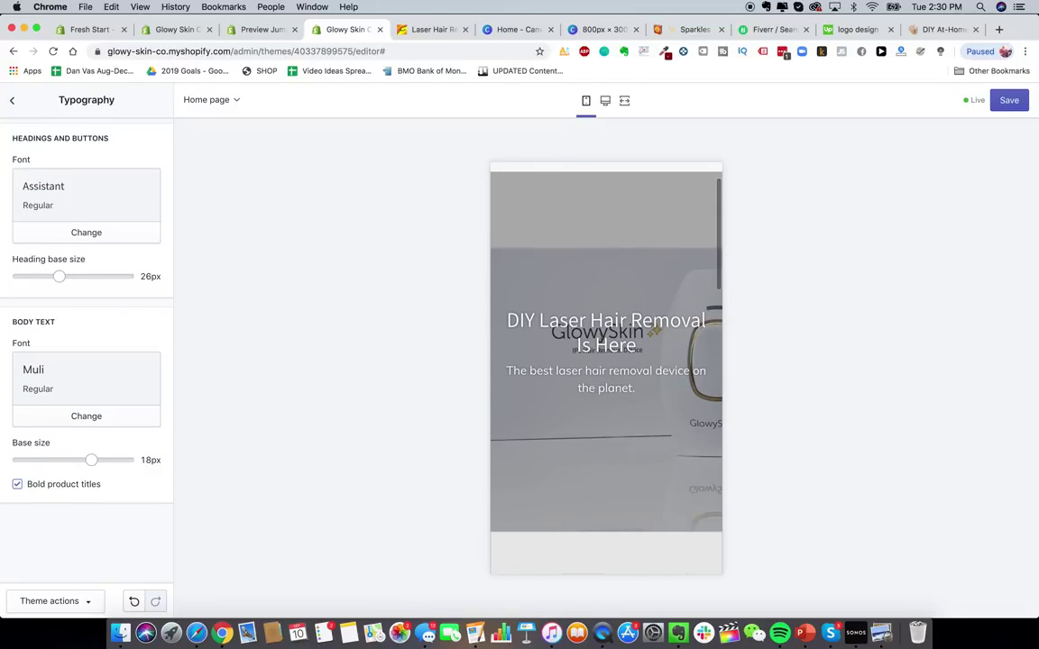
pyautogui.scroll(-10, 667, 378)
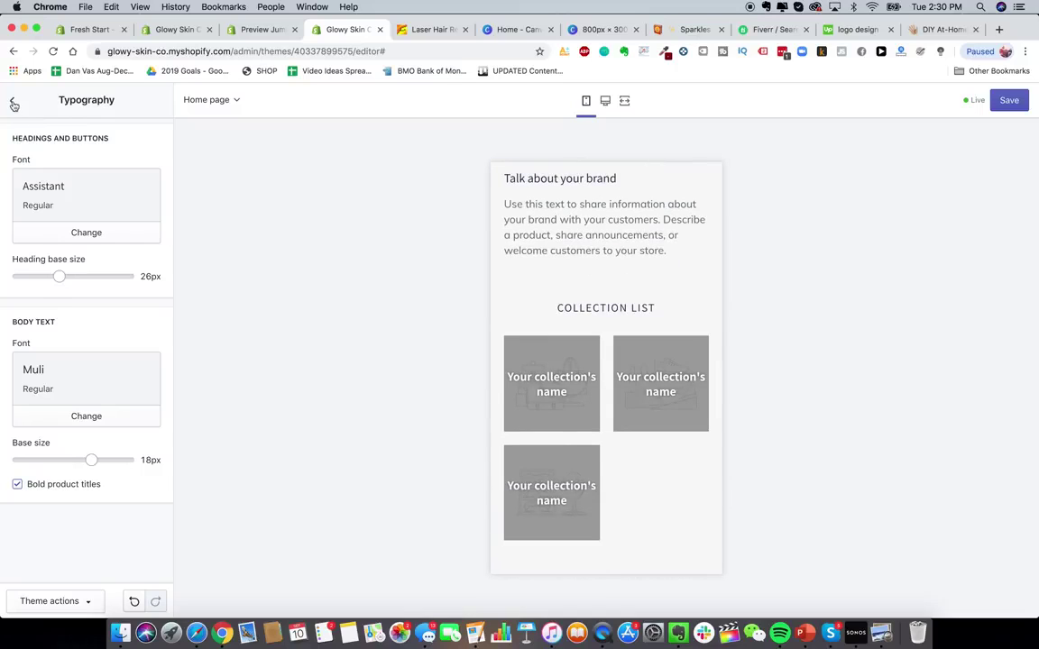
# - Open the DIY Laser Hair Removal hero section and switch the preview back to desktop
pyautogui.click(12, 100)
pyautogui.click(45, 140)
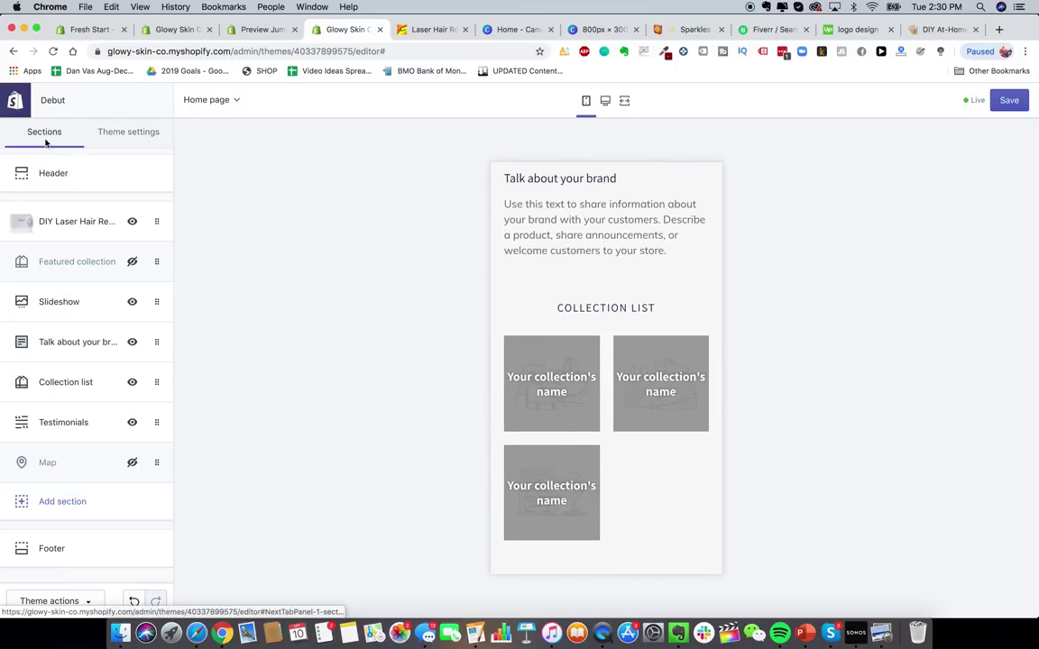
pyautogui.click(99, 221)
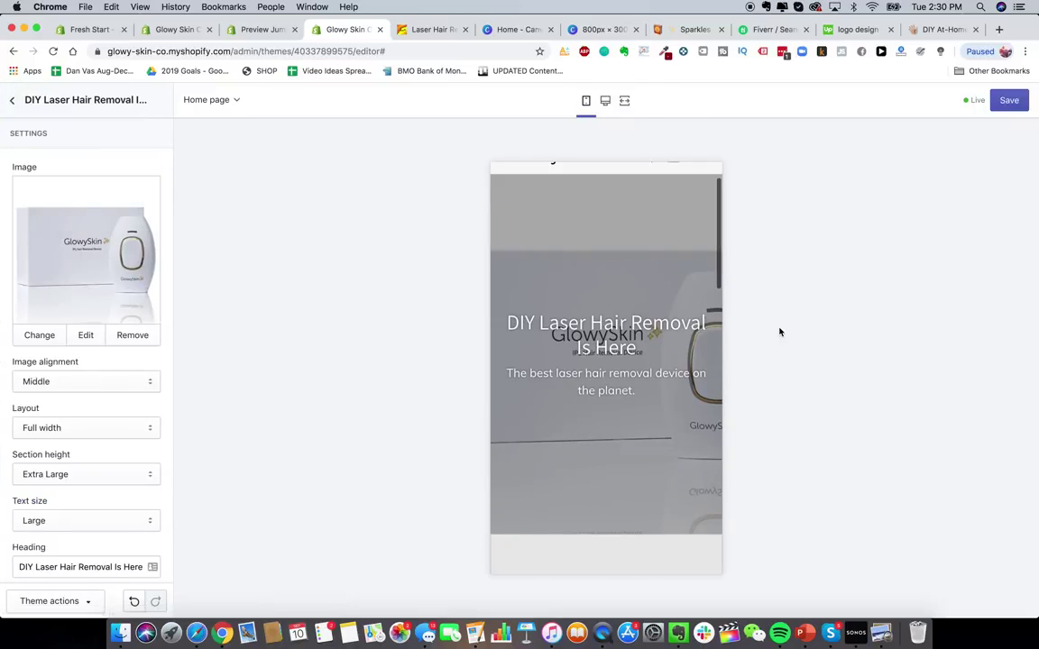
pyautogui.click(606, 100)
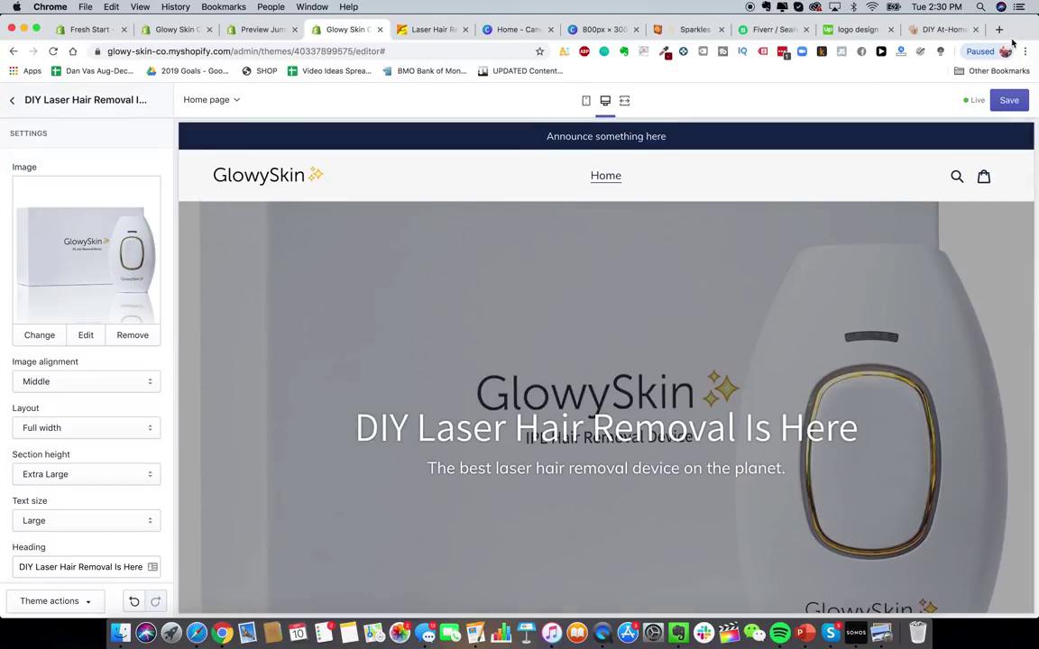
# - Search Google Images for 'laser hair removal device' in a new tab
pyautogui.click(999, 30)
pyautogui.write('ges&oq=')
pyautogui.write('images')
pyautogui.press('Return')
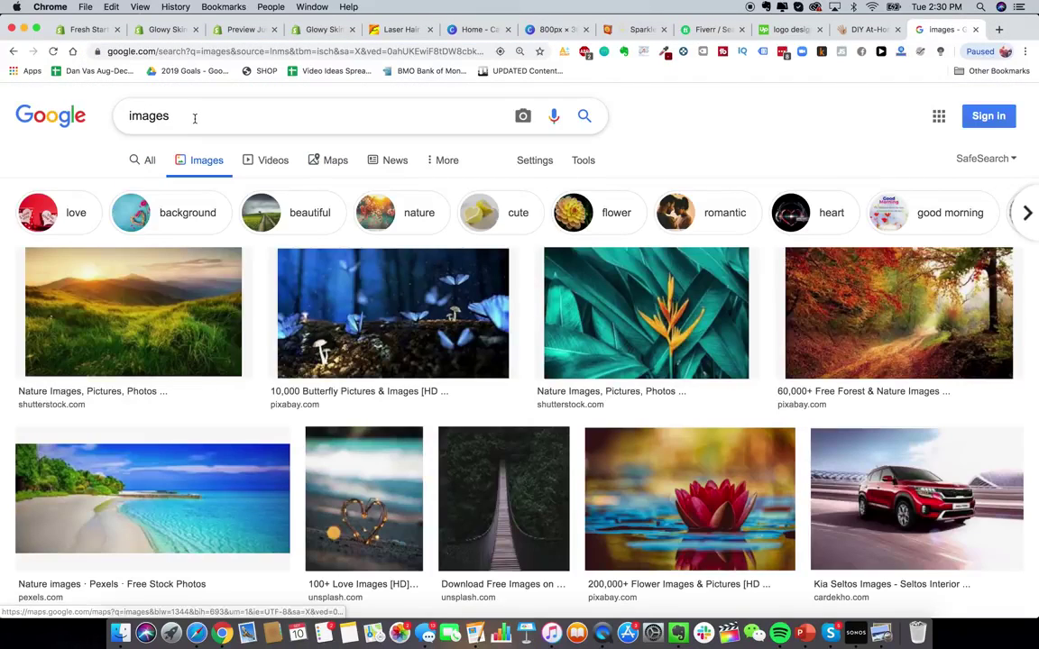
pyautogui.click(194, 118)
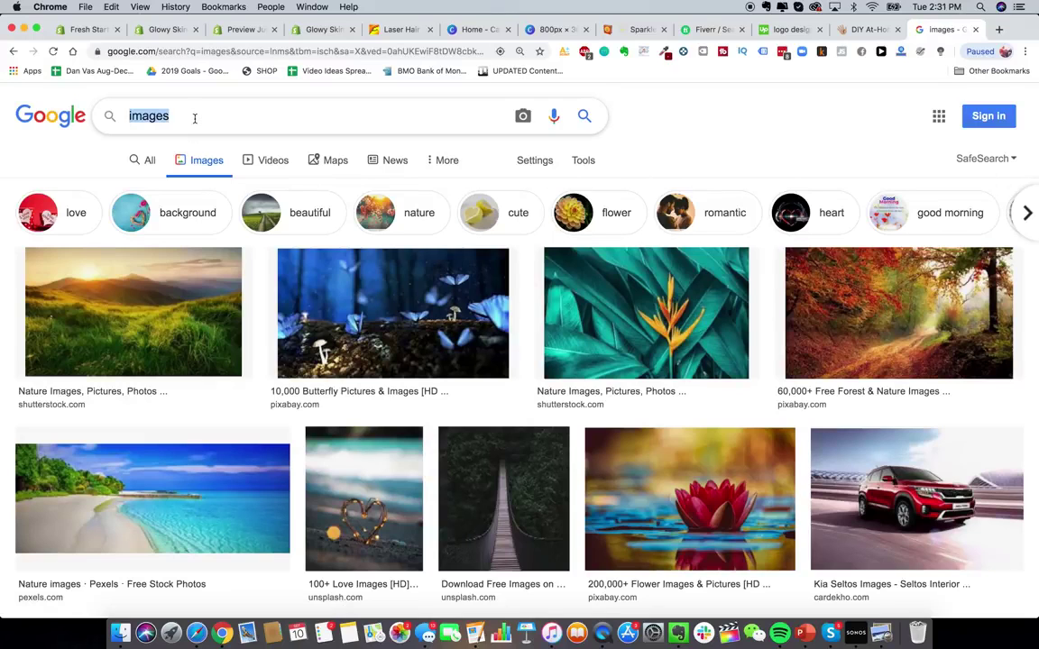
pyautogui.write('laser hair removal device')
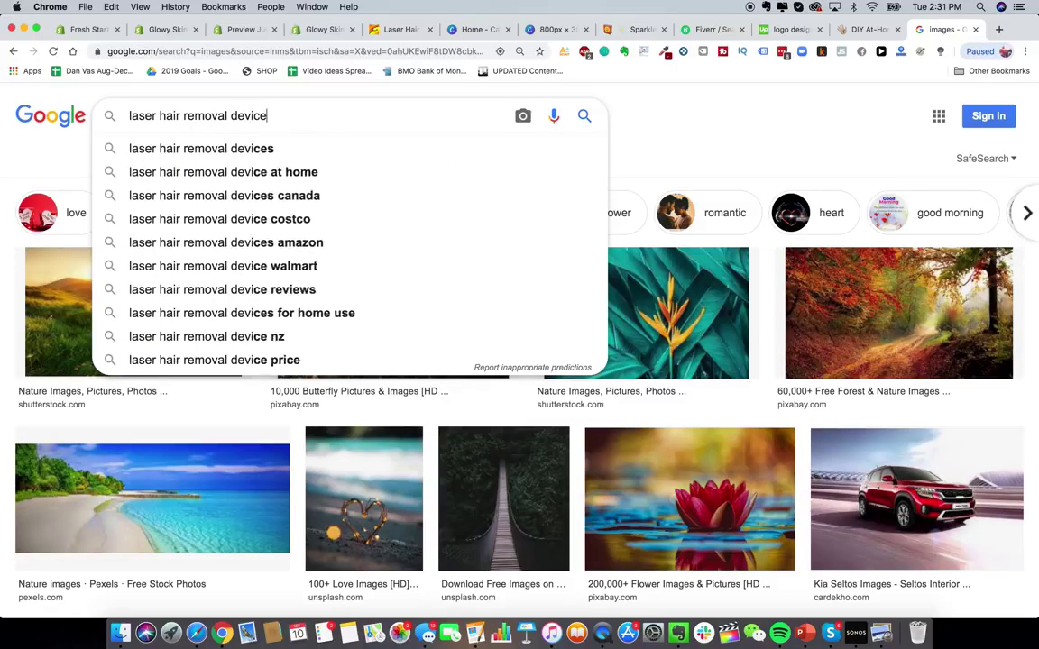
pyautogui.press('Return')
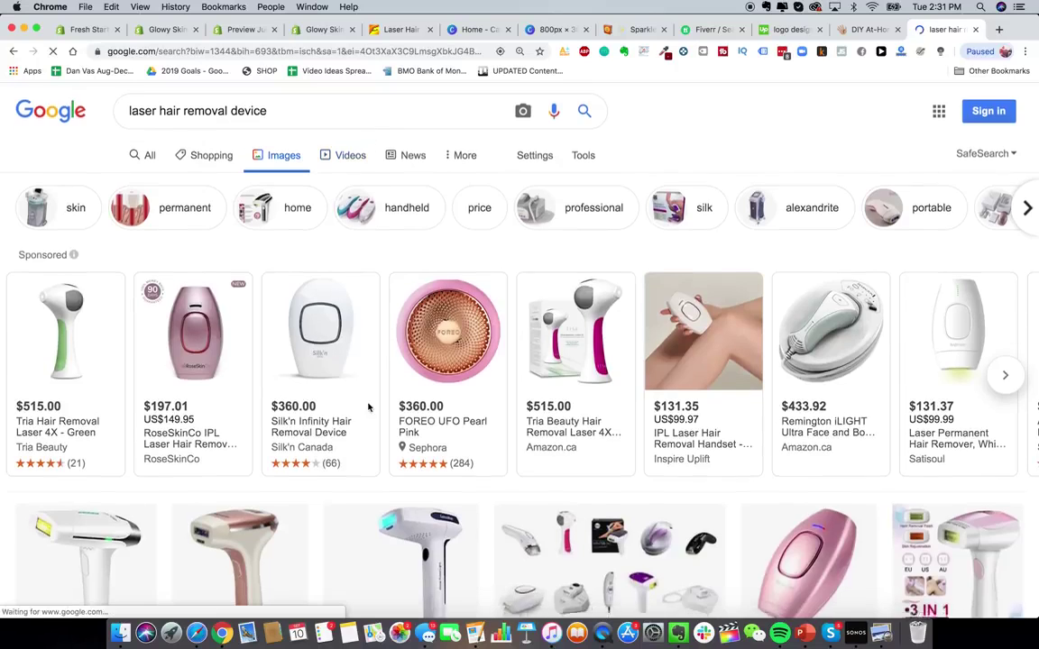
# - View the Household Laser Hair Remover image, then close the preview and the search tab
pyautogui.scroll(-10, 368, 408)
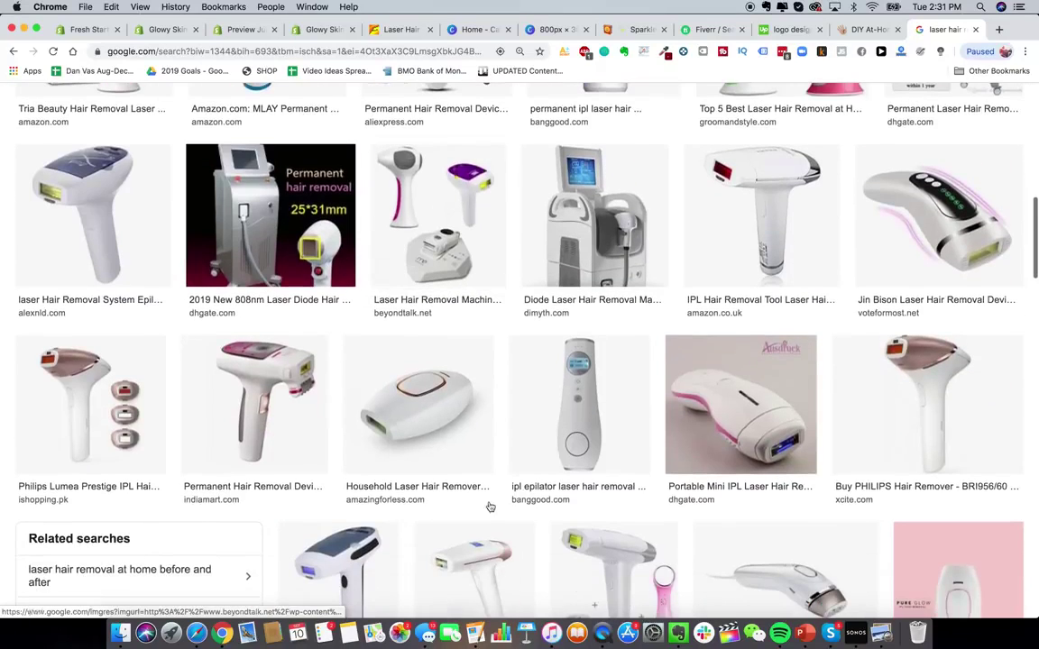
pyautogui.click(401, 358)
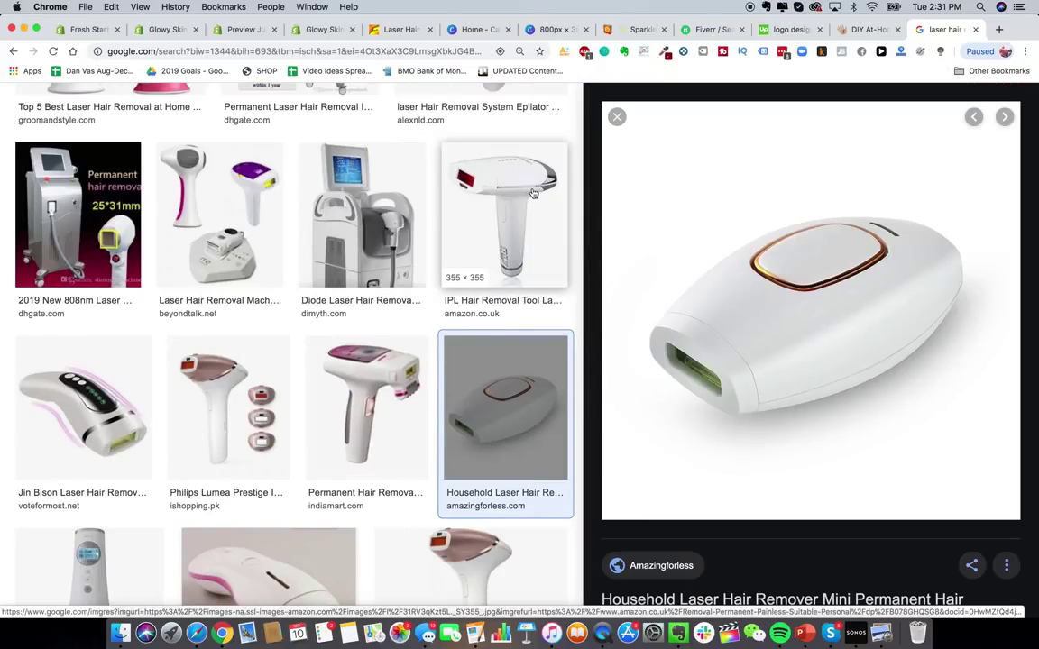
pyautogui.scroll(1, 533, 194)
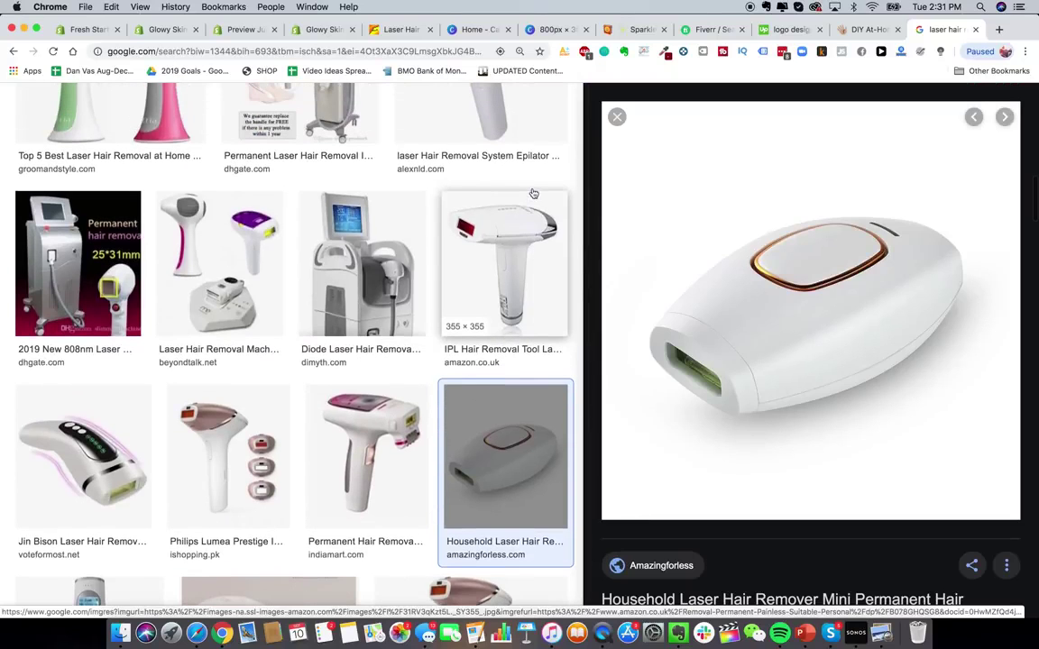
pyautogui.click(618, 119)
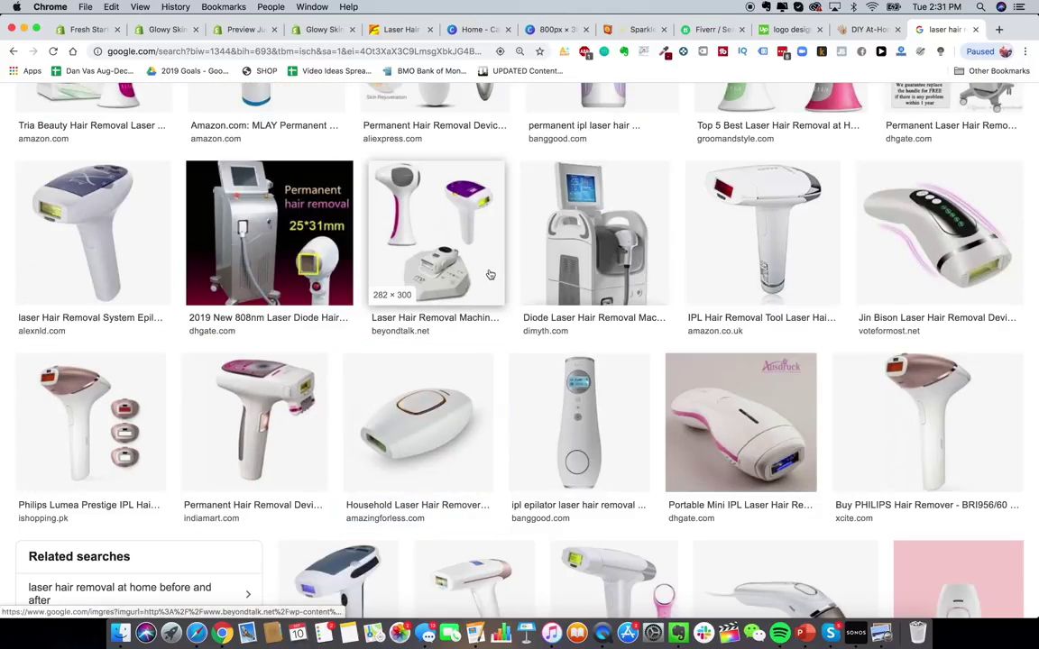
pyautogui.press('super+w')
pyautogui.scroll(-3, 556, 413)
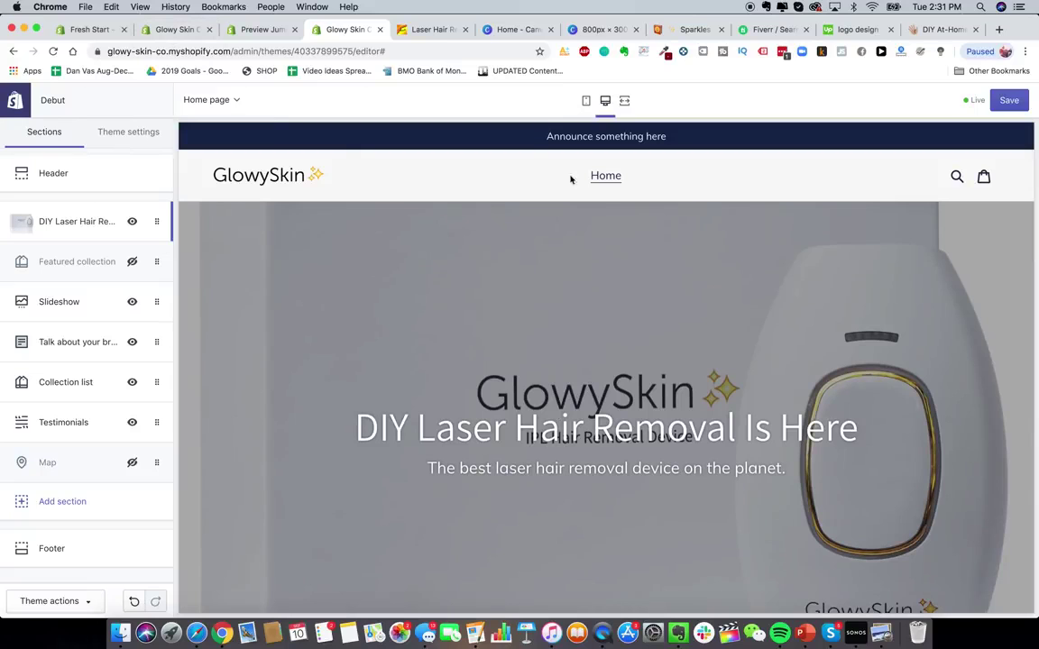
# - Go from the Glowy Skin Co admin to Products and start a new product
pyautogui.click(185, 29)
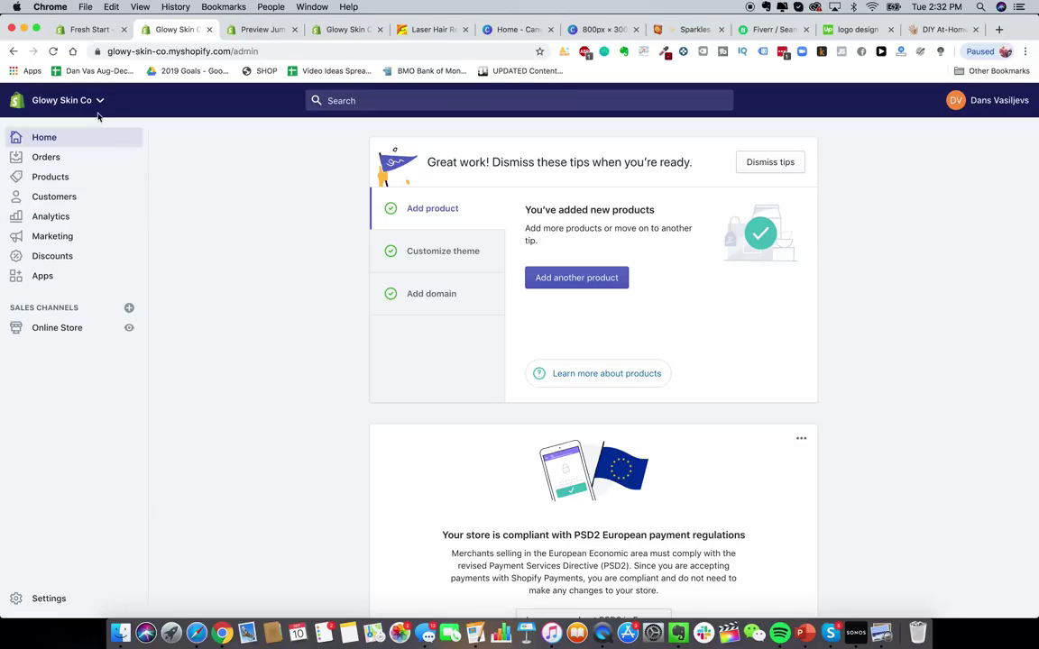
pyautogui.click(76, 181)
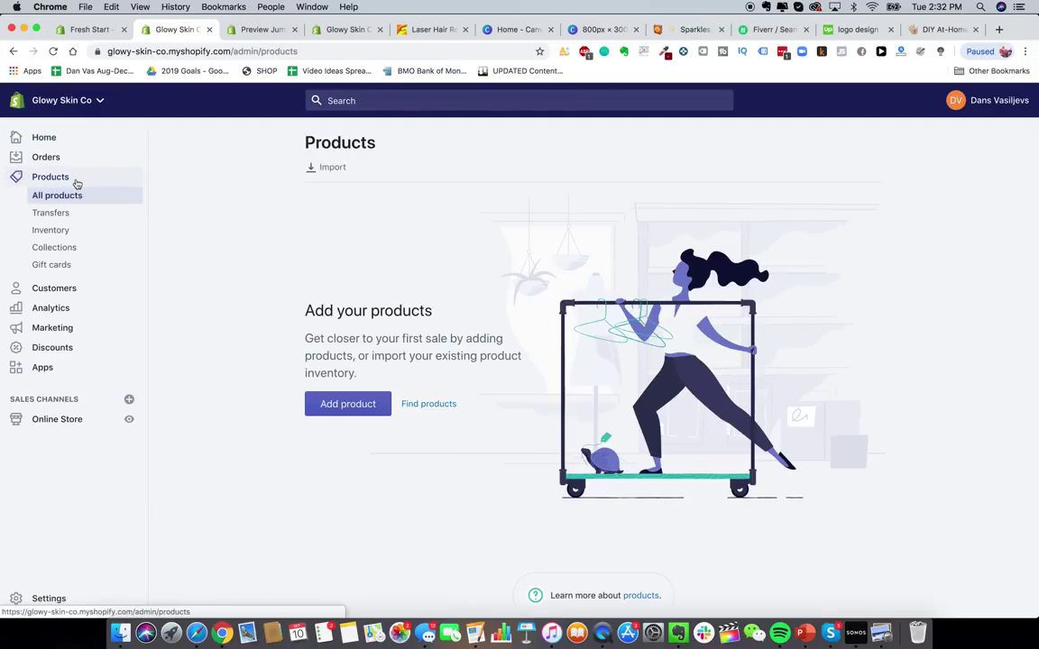
pyautogui.click(355, 403)
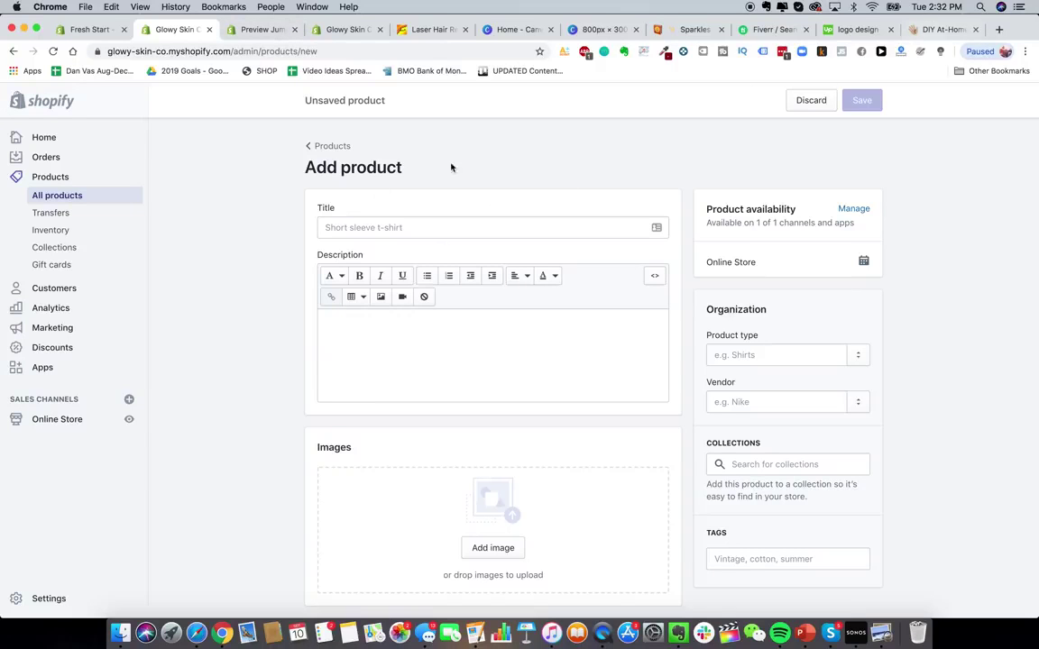
# - Title the product 'Glowy Skin Advanced Premium Laser Hair Removal Device', described as 'The best laser device in the world'
pyautogui.click(400, 229)
pyautogui.write('Glowy Skin Advanced')
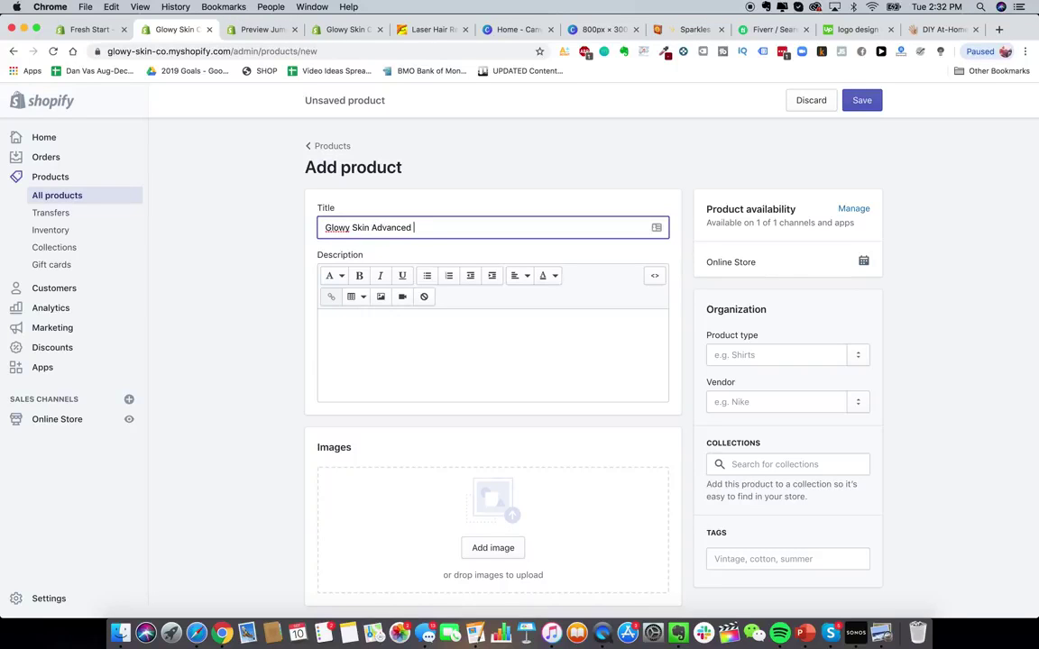
pyautogui.write(' premiumum Laser Hair Removal Device')
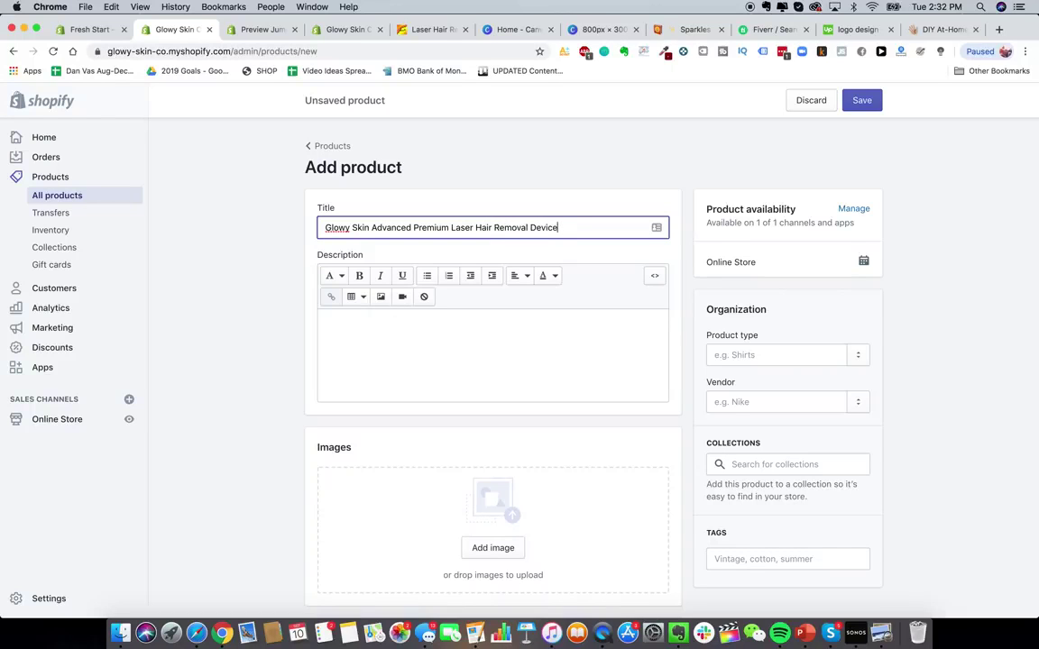
pyautogui.click(380, 361)
pyautogui.write('The best ')
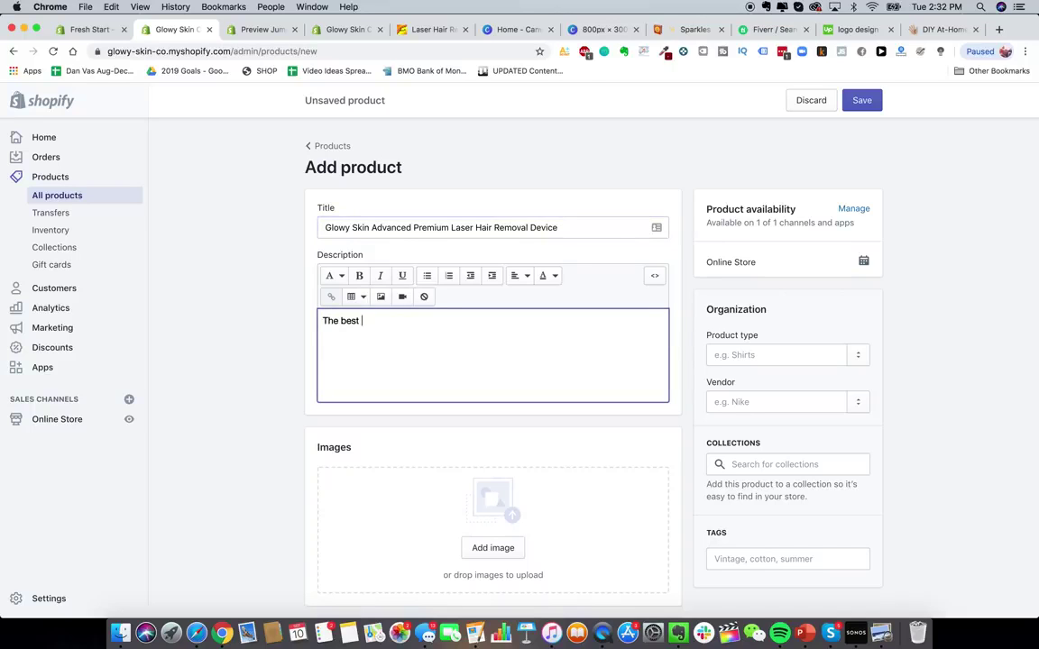
pyautogui.write('laser device in the world')
pyautogui.click(285, 459)
pyautogui.scroll(-3, 491, 391)
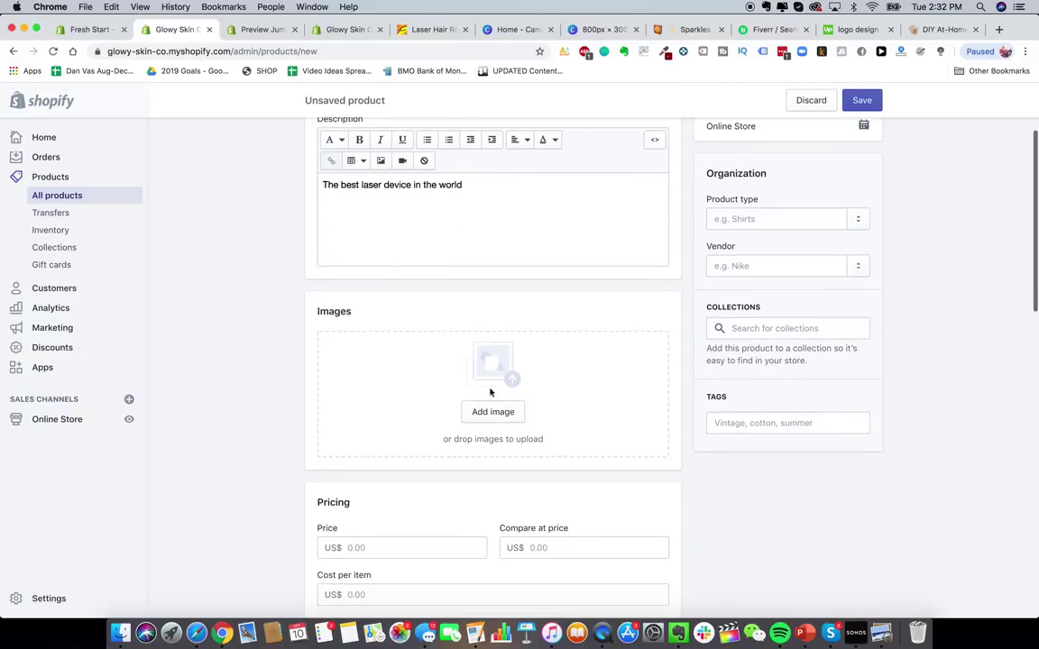
# - Preview 1_1184x1184.png from the Glowy Skin Product Pics folder in Finder
pyautogui.click(120, 632)
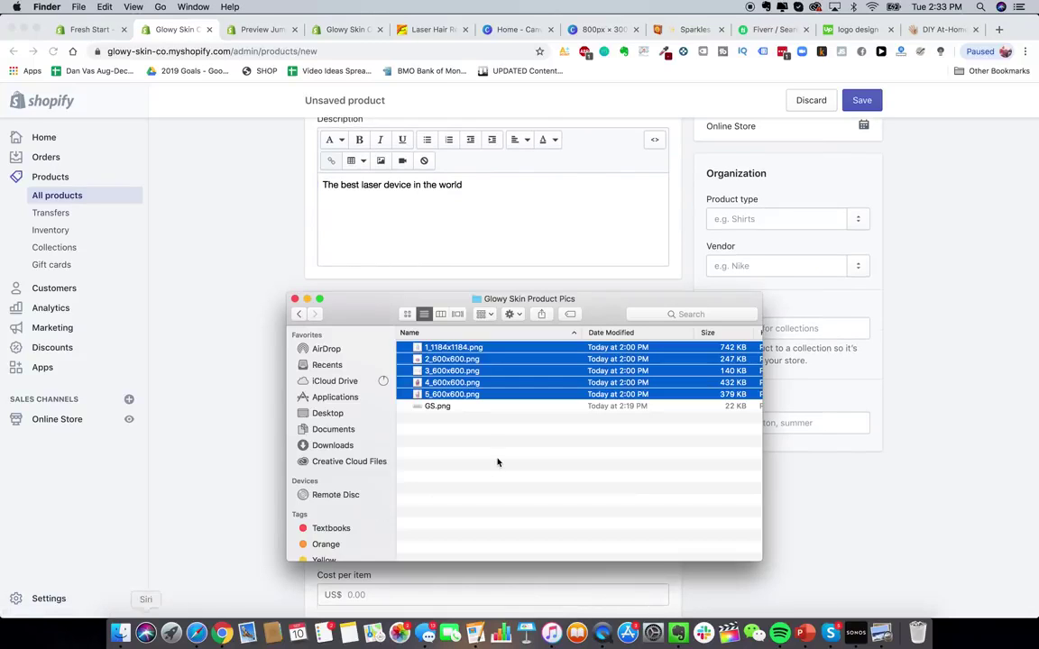
pyautogui.click(497, 461)
pyautogui.click(426, 350)
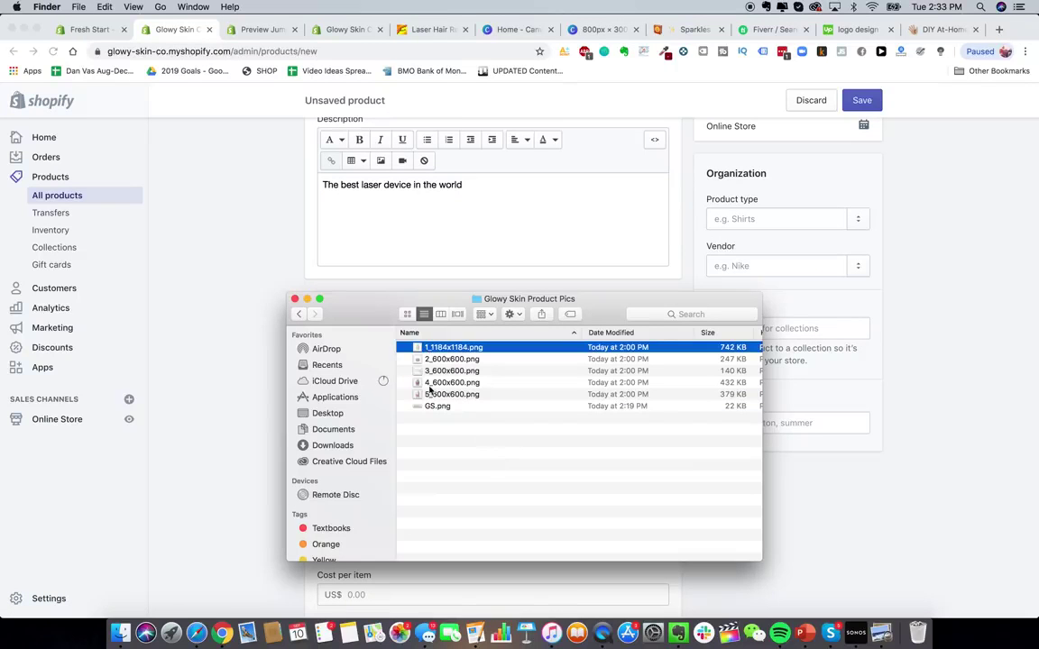
pyautogui.keyDown('shift'); pyautogui.click(446, 394); pyautogui.keyUp('shift')
pyautogui.rightClick(454, 345)
pyautogui.click(501, 479)
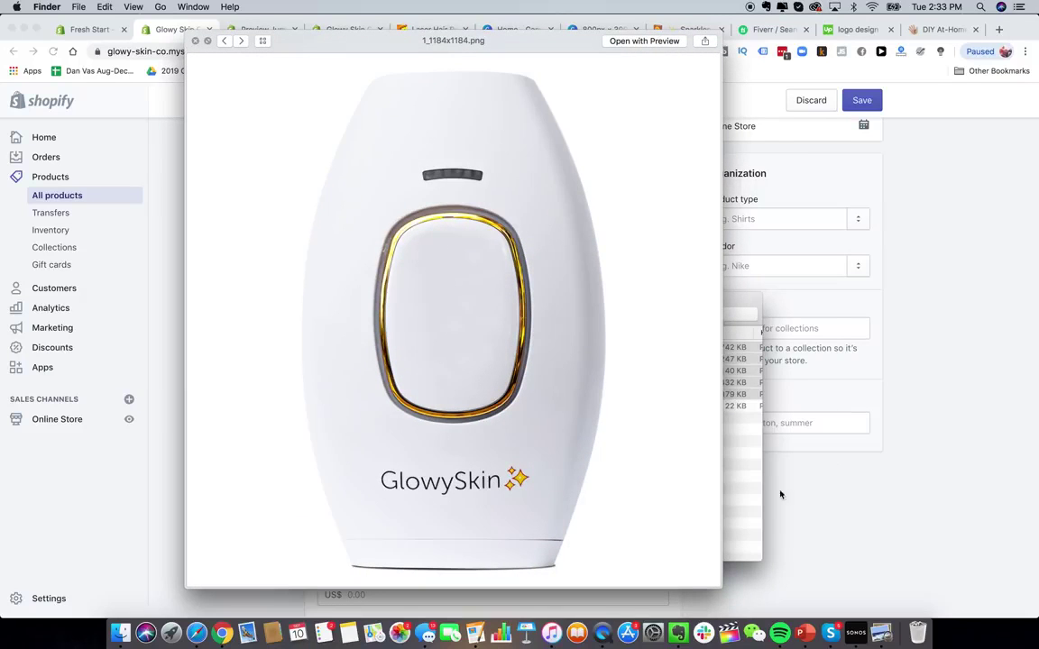
pyautogui.click(156, 258)
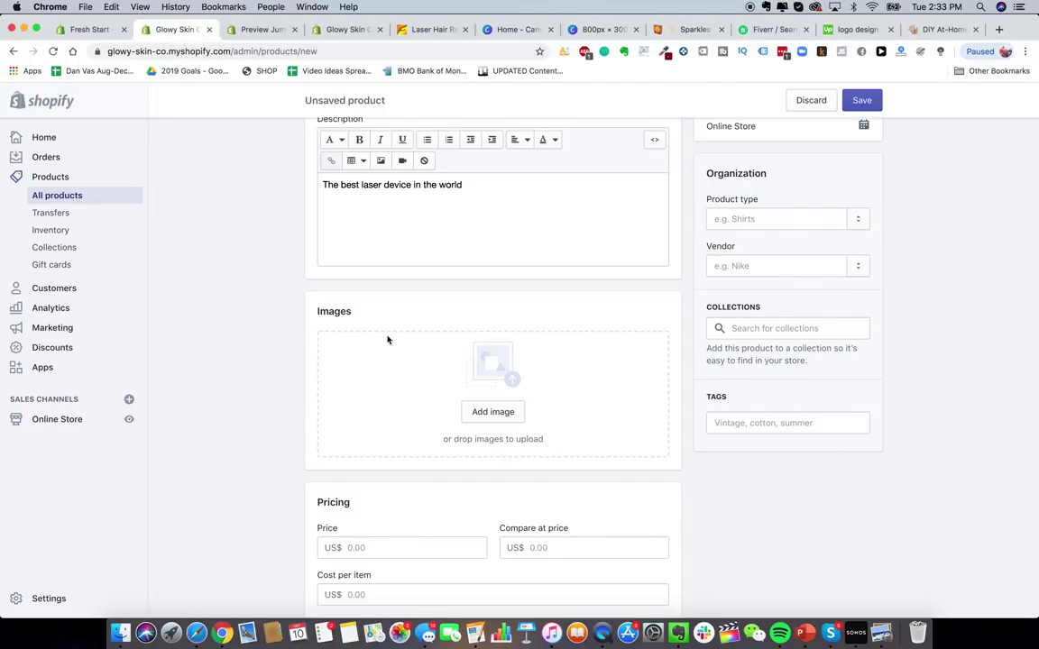
pyautogui.click(120, 631)
pyautogui.click(195, 41)
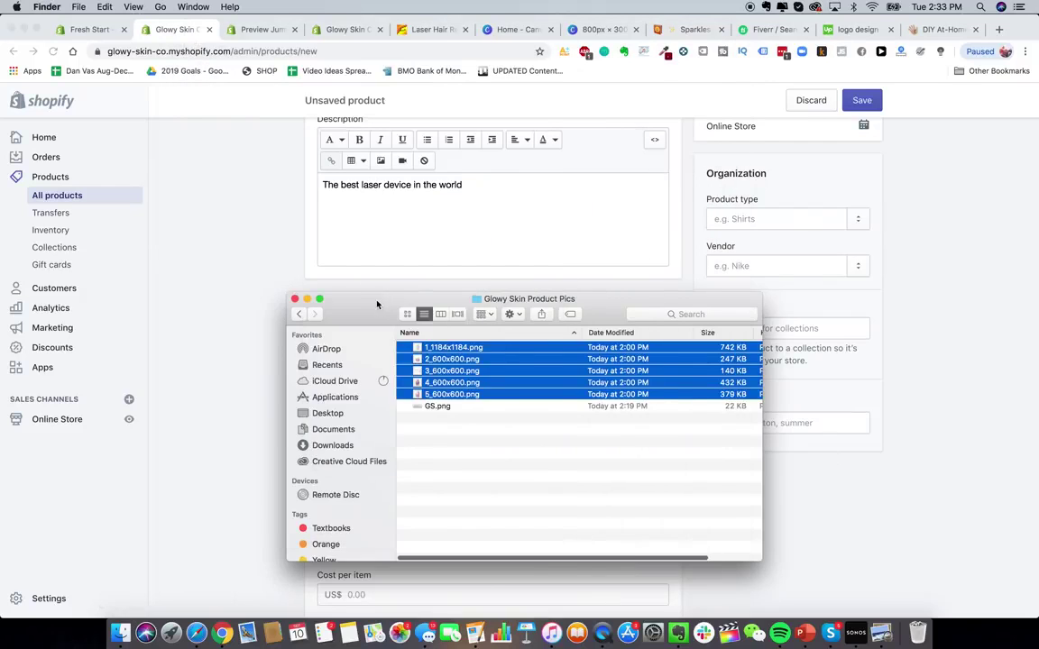
# - Drag 1_1184x1184.png from Finder onto the product's Images area
pyautogui.moveTo(378, 303); pyautogui.dragTo(739, 322)
pyautogui.click(787, 447)
pyautogui.moveTo(851, 367); pyautogui.dragTo(424, 383)
pyautogui.scroll(-4, 290, 371)
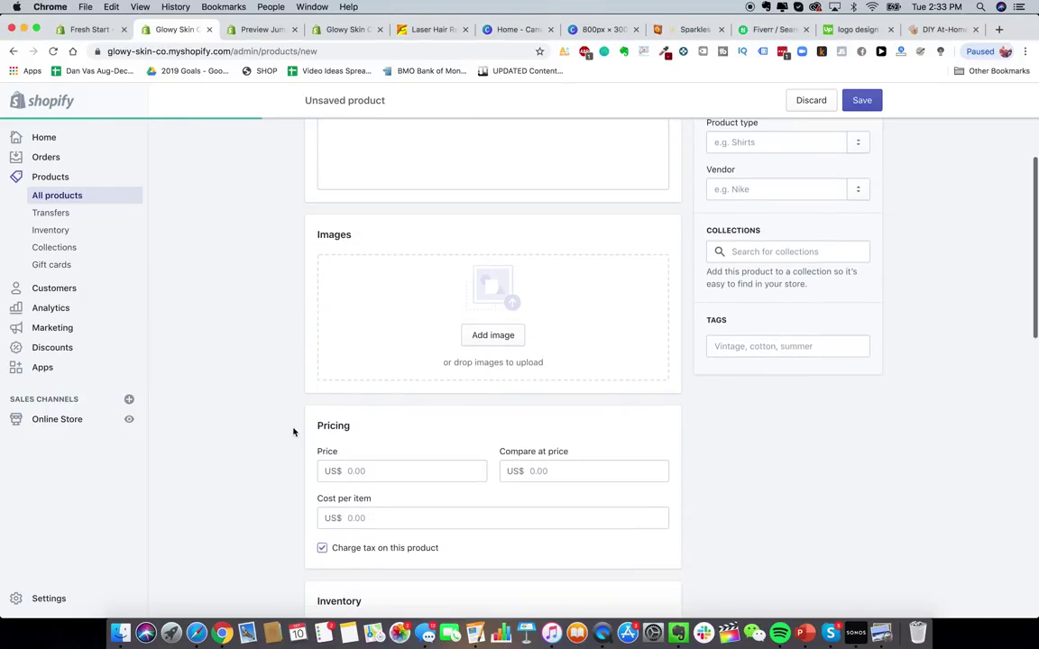
pyautogui.scroll(1, 293, 432)
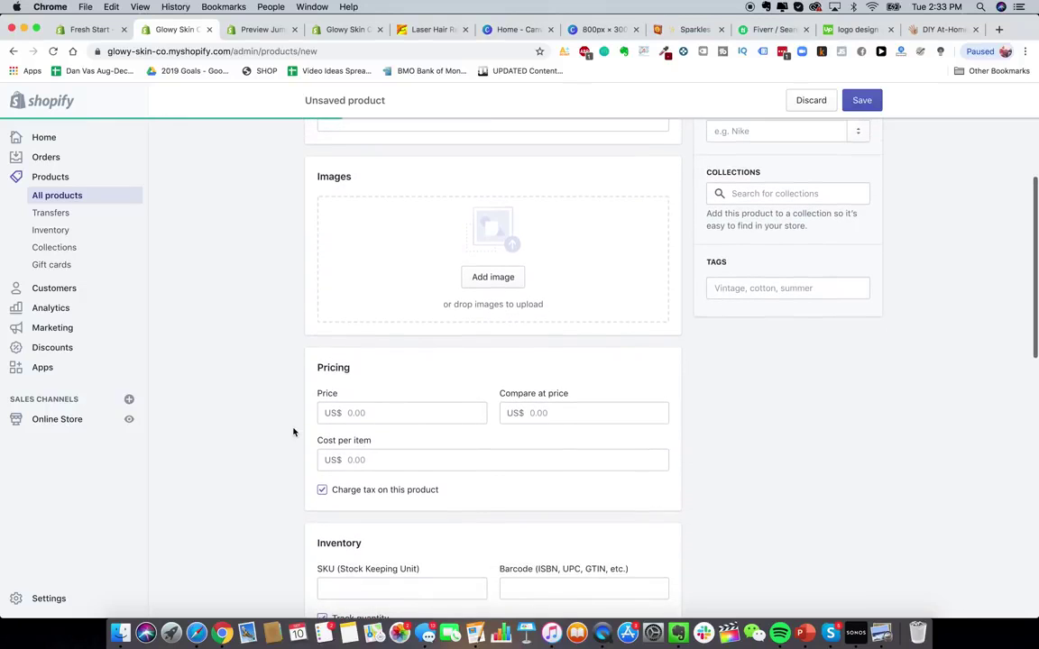
# - Check the competitor's device price, then set the product price to 229.99 US$
pyautogui.click(388, 423)
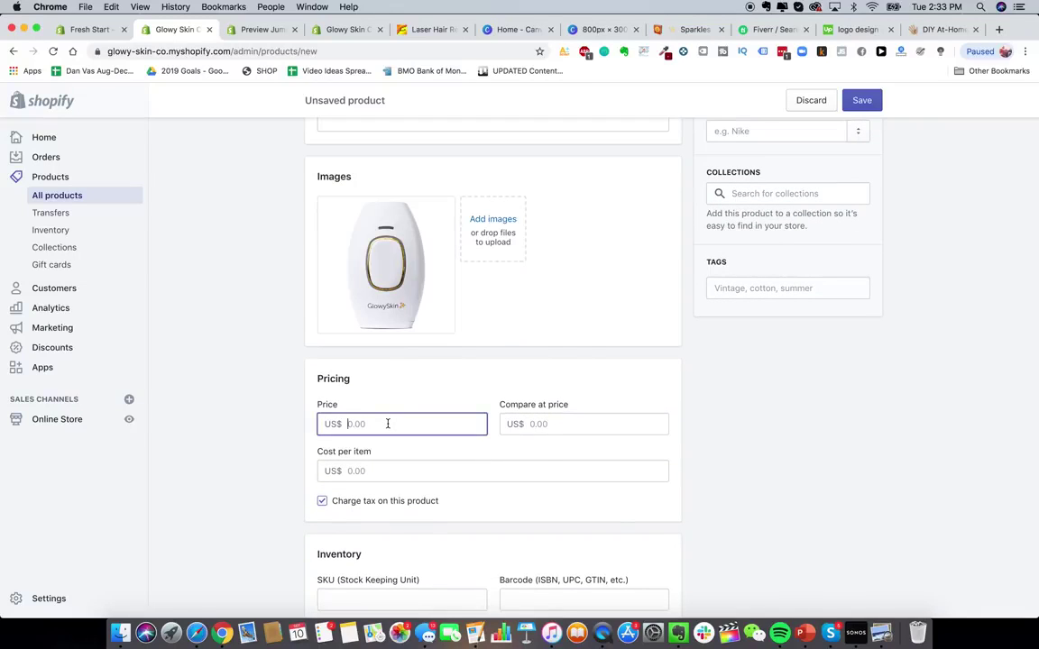
pyautogui.click(927, 30)
pyautogui.click(711, 309)
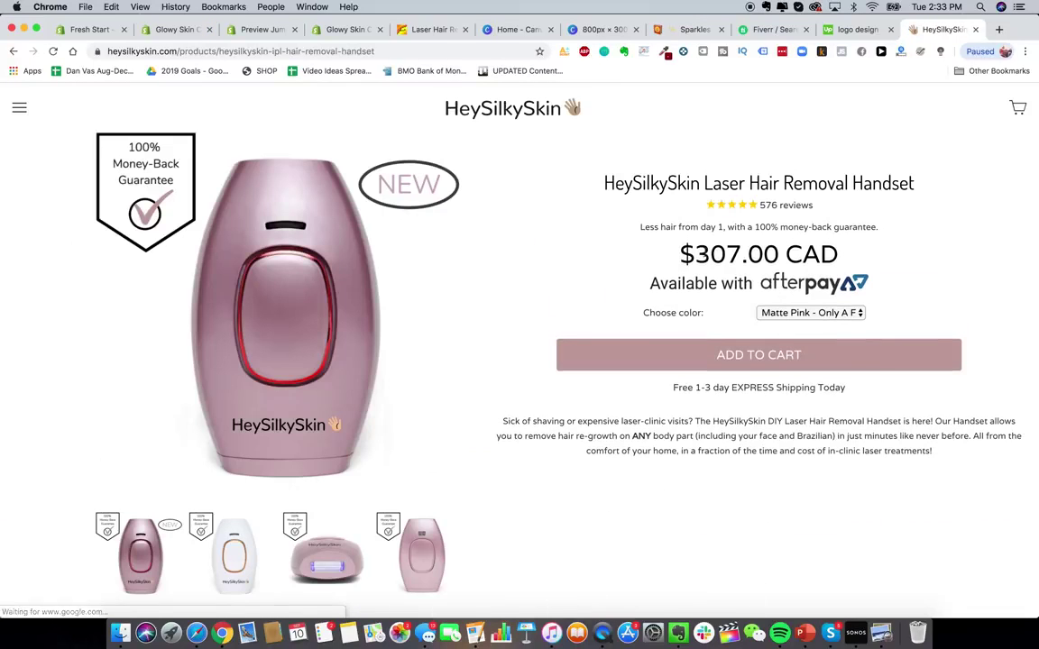
pyautogui.click(264, 34)
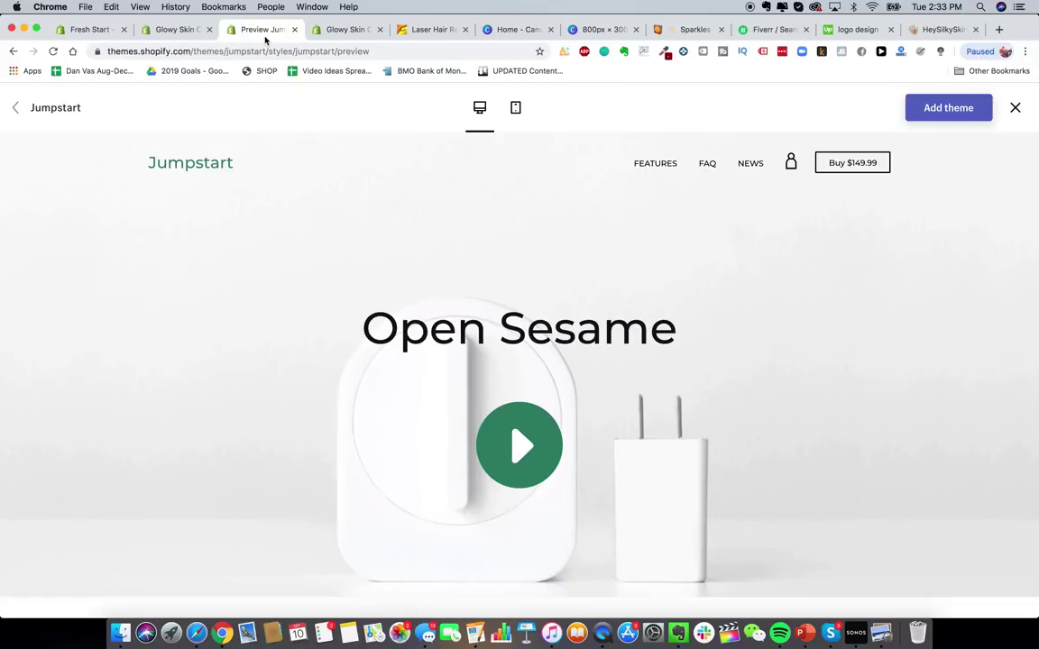
pyautogui.click(325, 34)
pyautogui.click(153, 30)
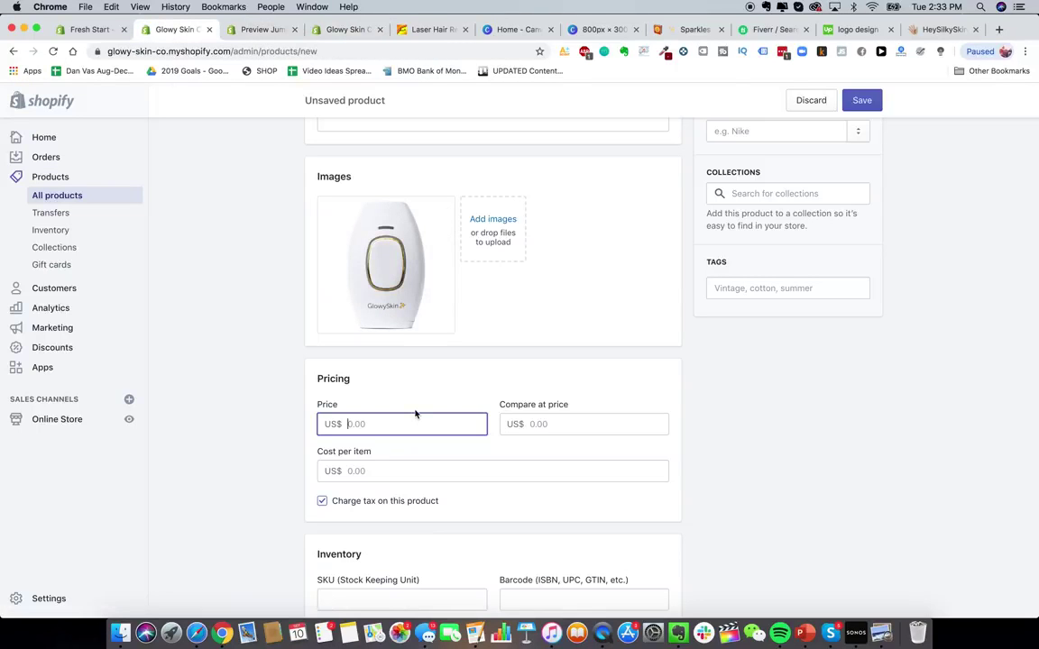
pyautogui.write('292')
# - Set the compare-at price to 499.99 US$, keeping the price at 229.99
pyautogui.click(570, 420)
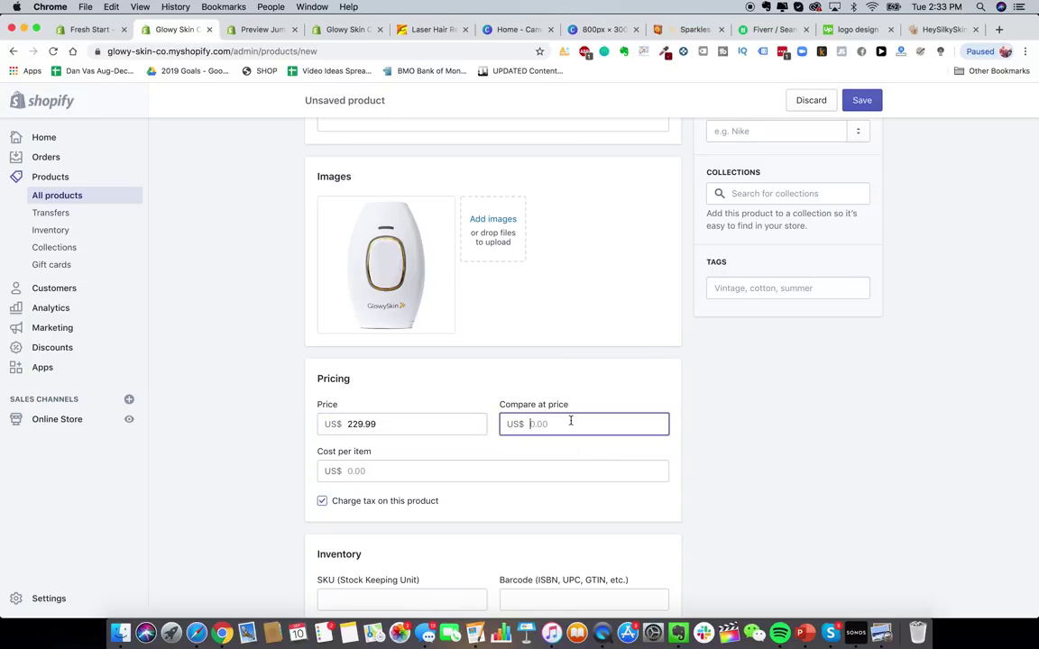
pyautogui.write('499.99')
pyautogui.click(722, 450)
pyautogui.scroll(-3, 588, 413)
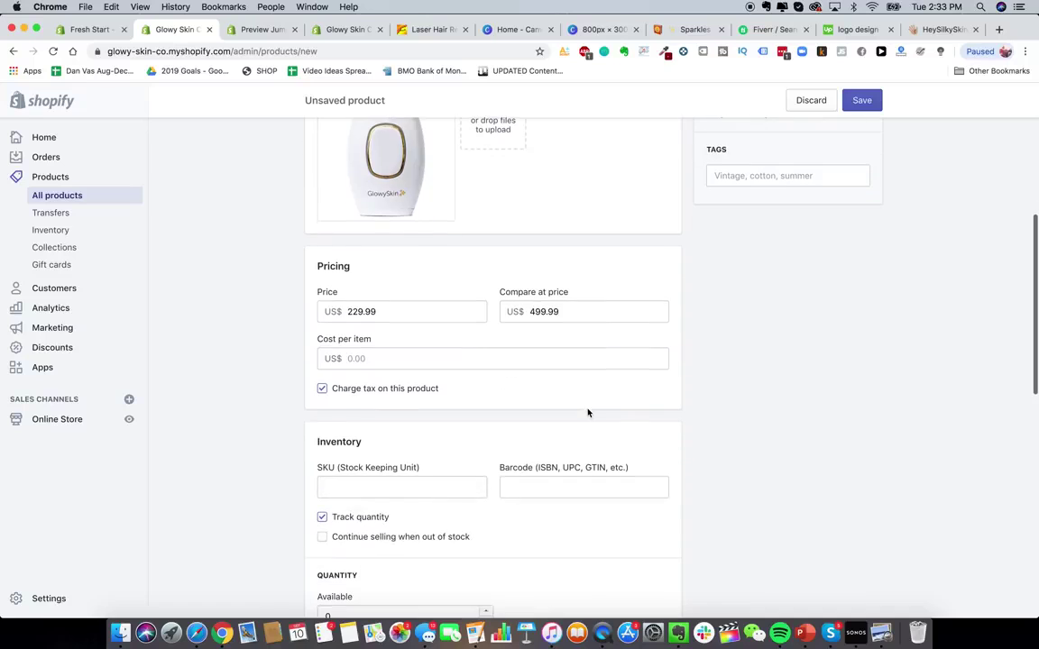
pyautogui.scroll(4, 439, 308)
pyautogui.tripleClick(398, 466)
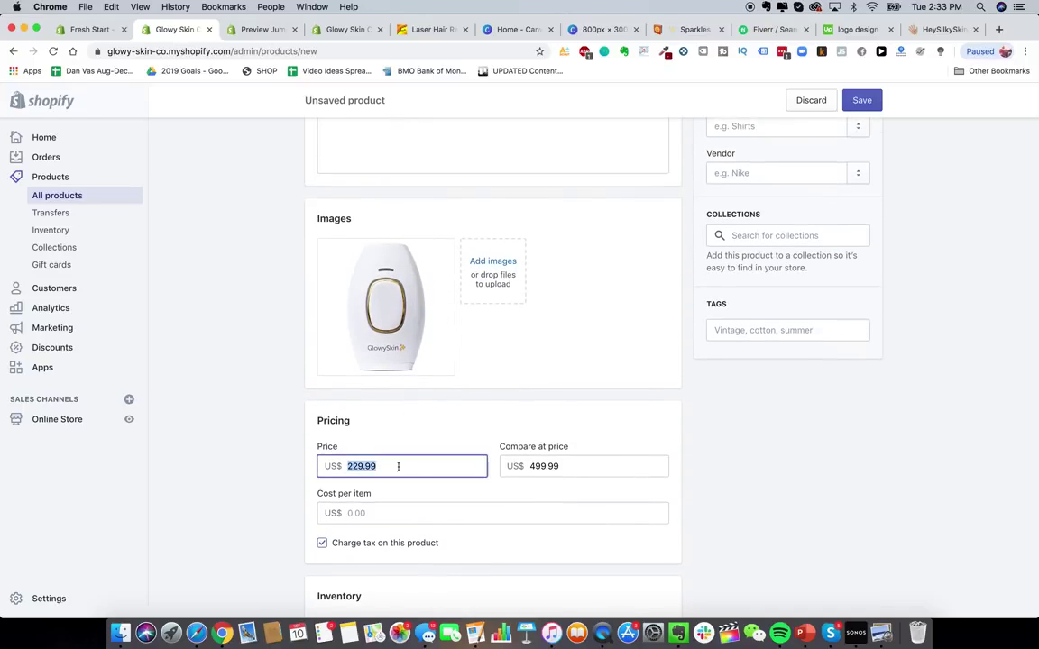
pyautogui.click(255, 489)
# - Review the pricing section and leave cost per item empty
pyautogui.scroll(-2, 255, 490)
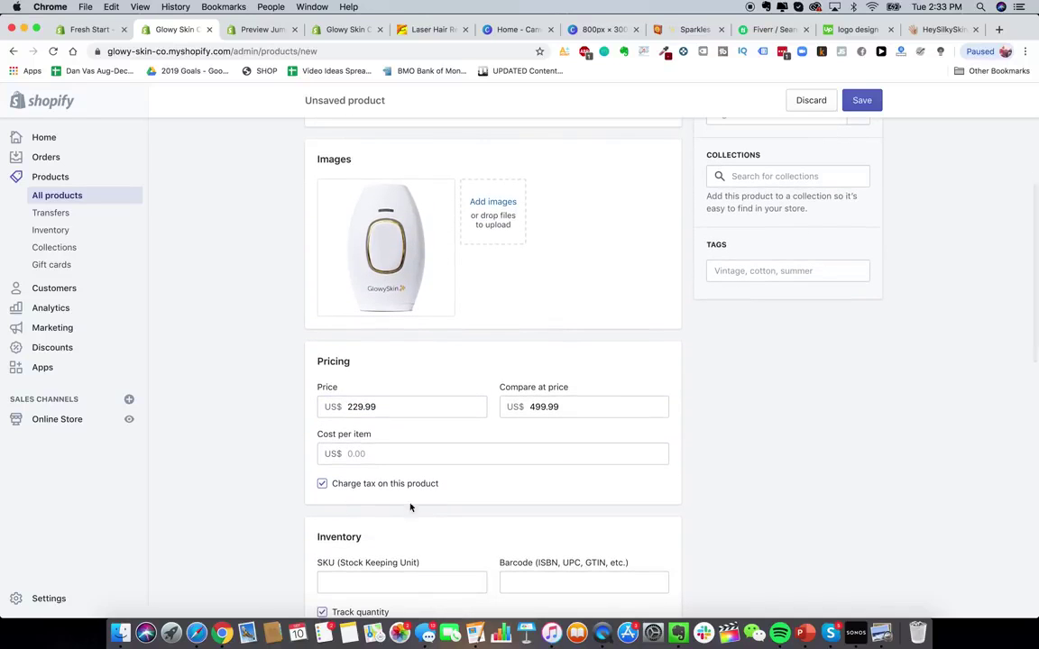
pyautogui.scroll(-2, 277, 431)
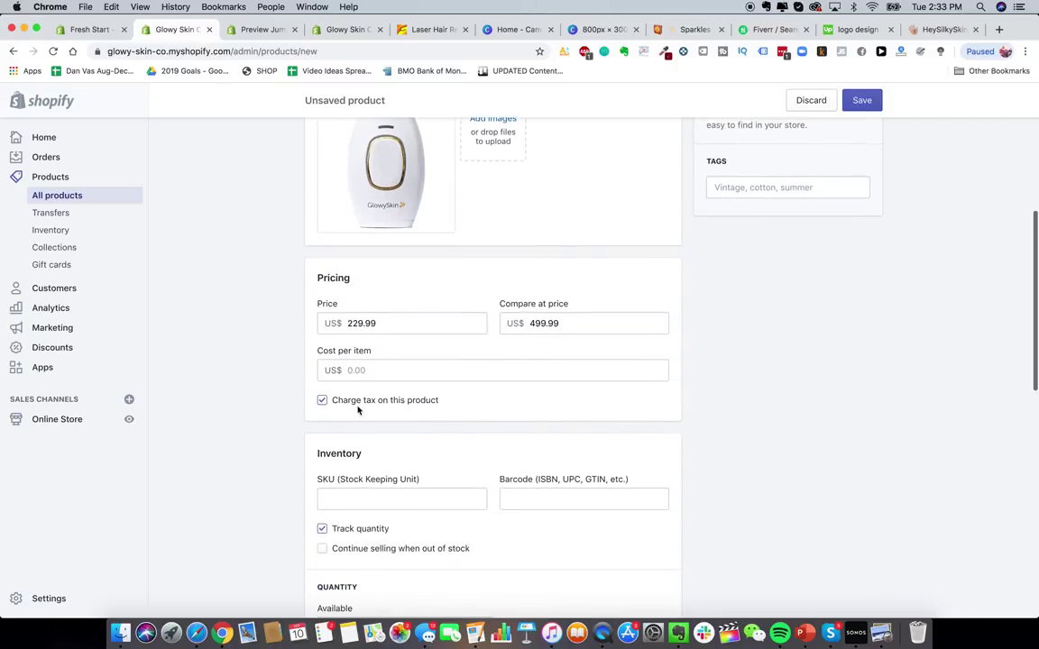
pyautogui.scroll(-1, 325, 409)
pyautogui.scroll(1, 376, 356)
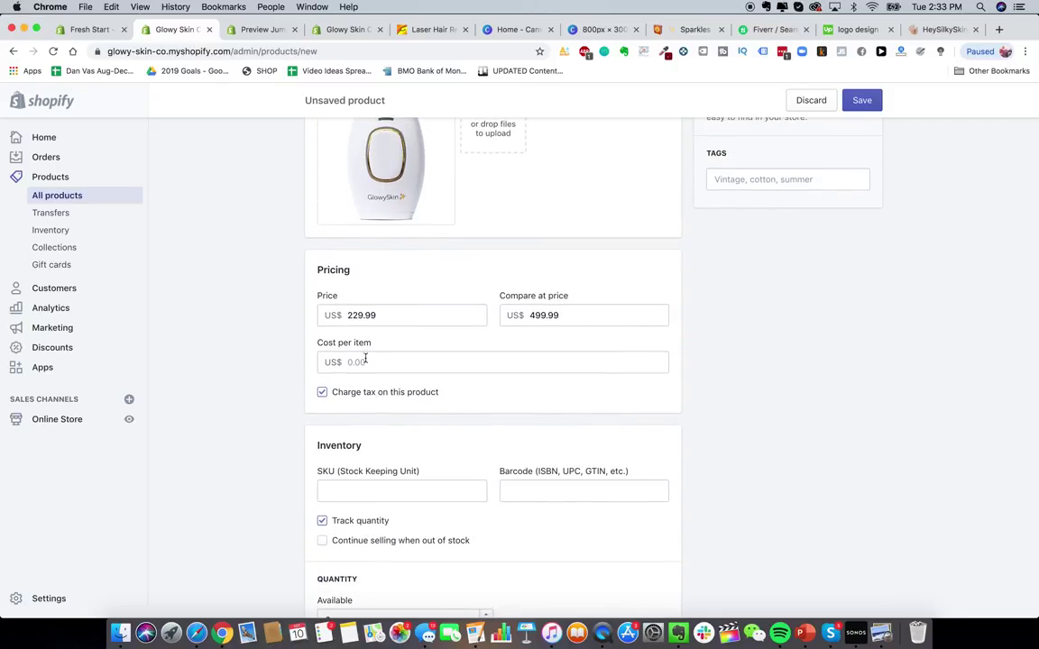
pyautogui.click(365, 359)
pyautogui.click(280, 361)
# - Set the available stock quantity to 10000
pyautogui.scroll(-6, 524, 452)
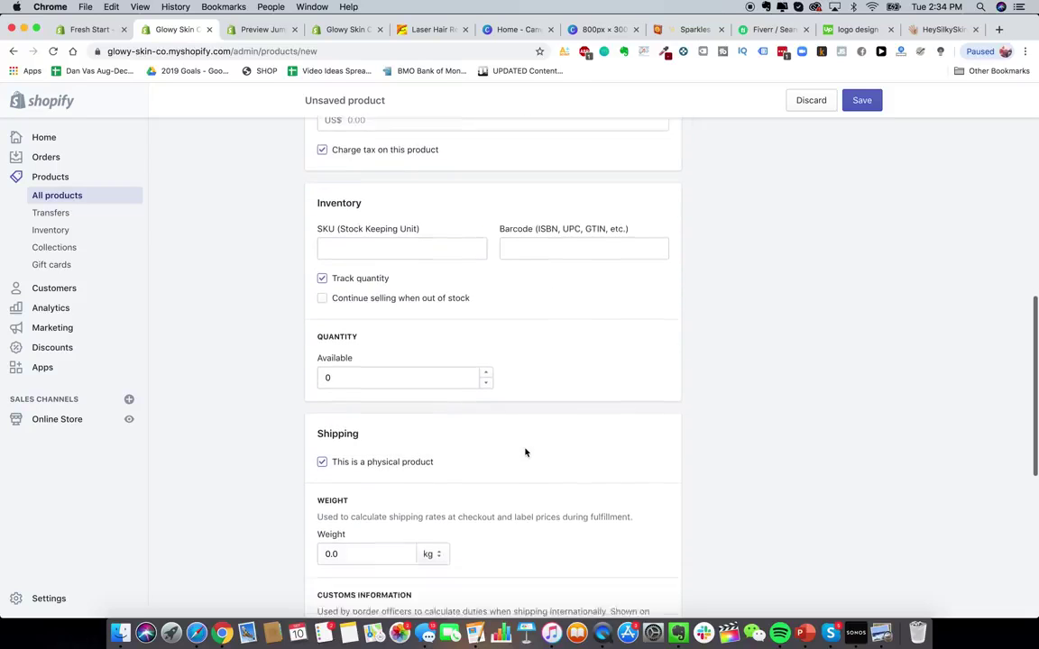
pyautogui.click(386, 340)
pyautogui.write('100000')
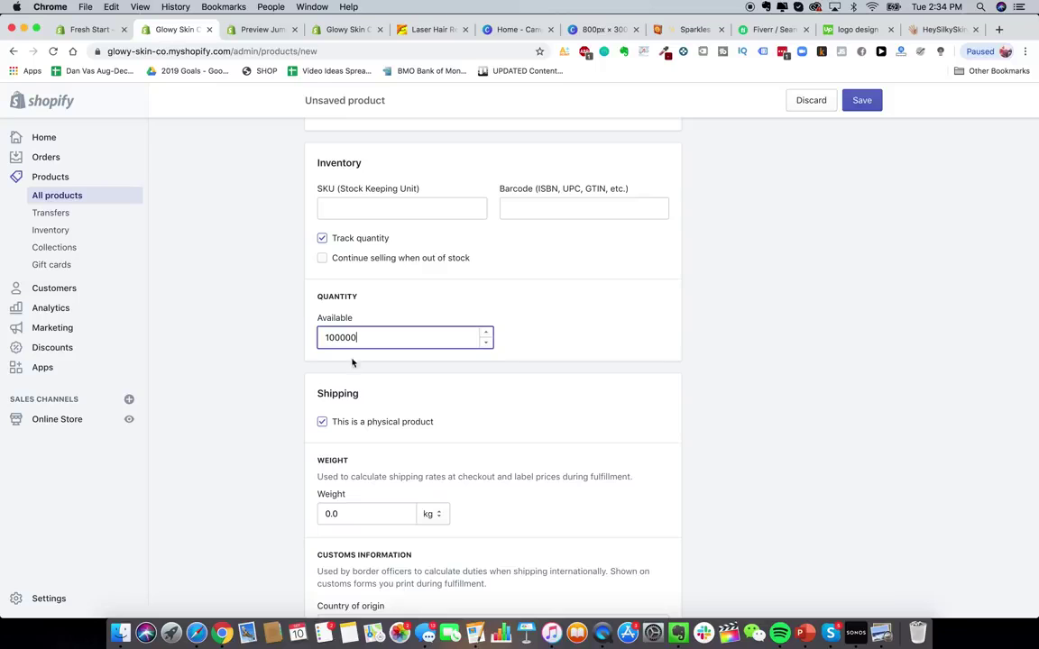
pyautogui.click(247, 376)
# - Set the product's shipping weight to 100.0 g
pyautogui.scroll(-2, 255, 402)
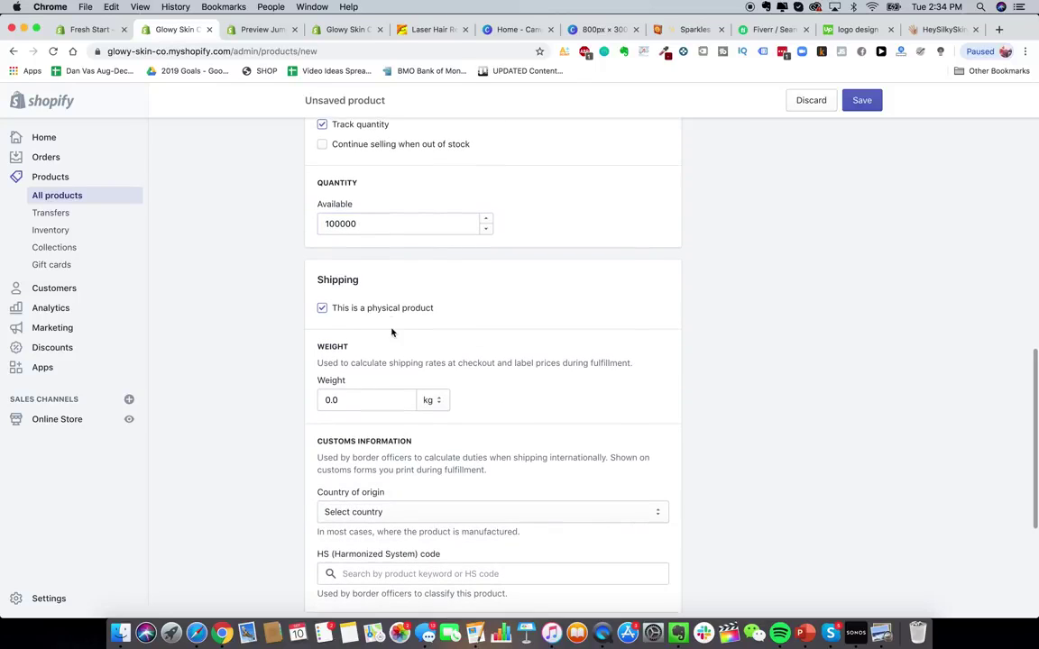
pyautogui.scroll(-1, 393, 332)
pyautogui.scroll(-1, 392, 332)
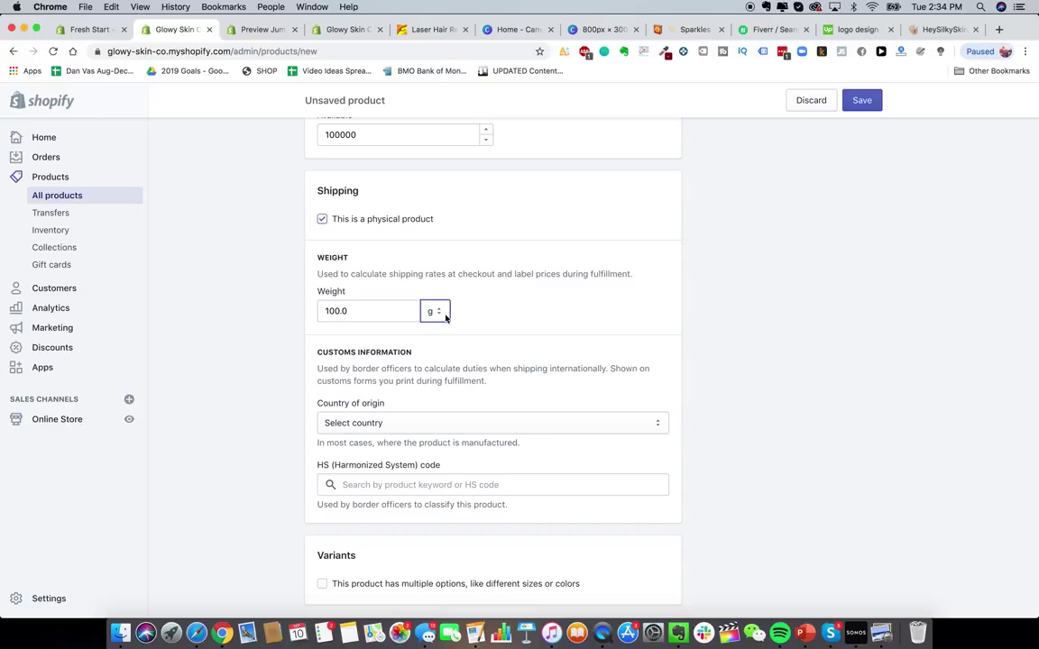
pyautogui.click(445, 317)
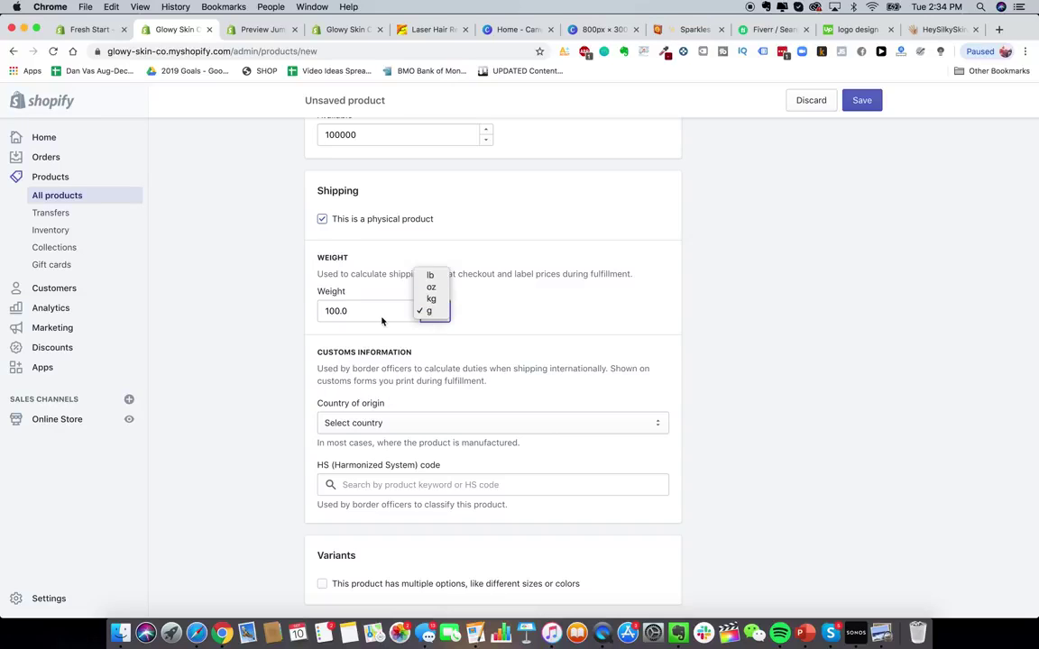
pyautogui.click(448, 320)
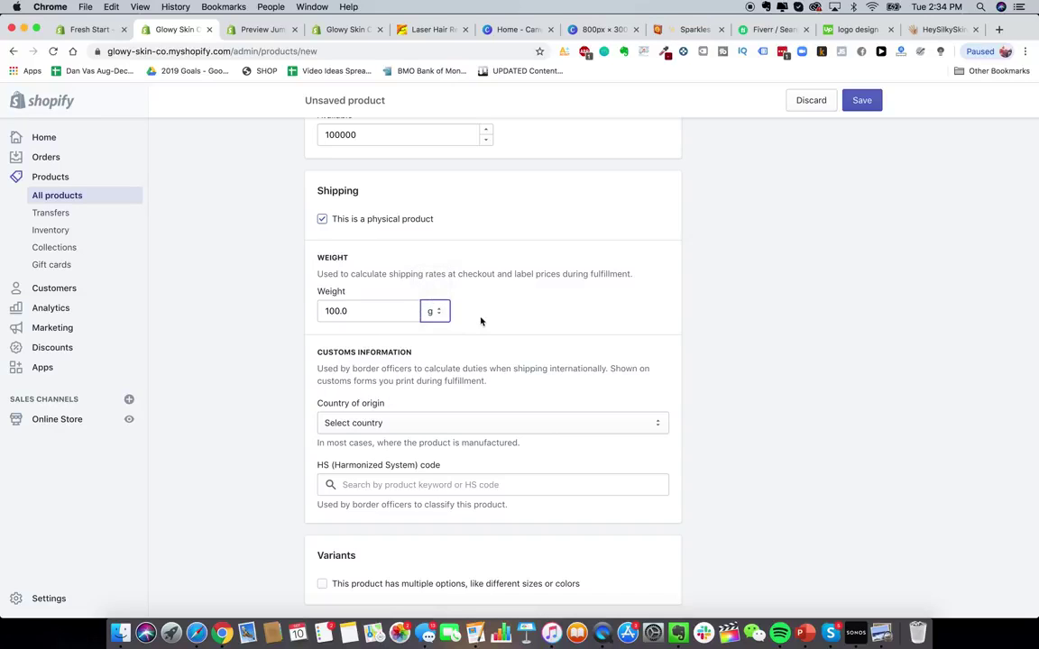
pyautogui.scroll(1, 298, 320)
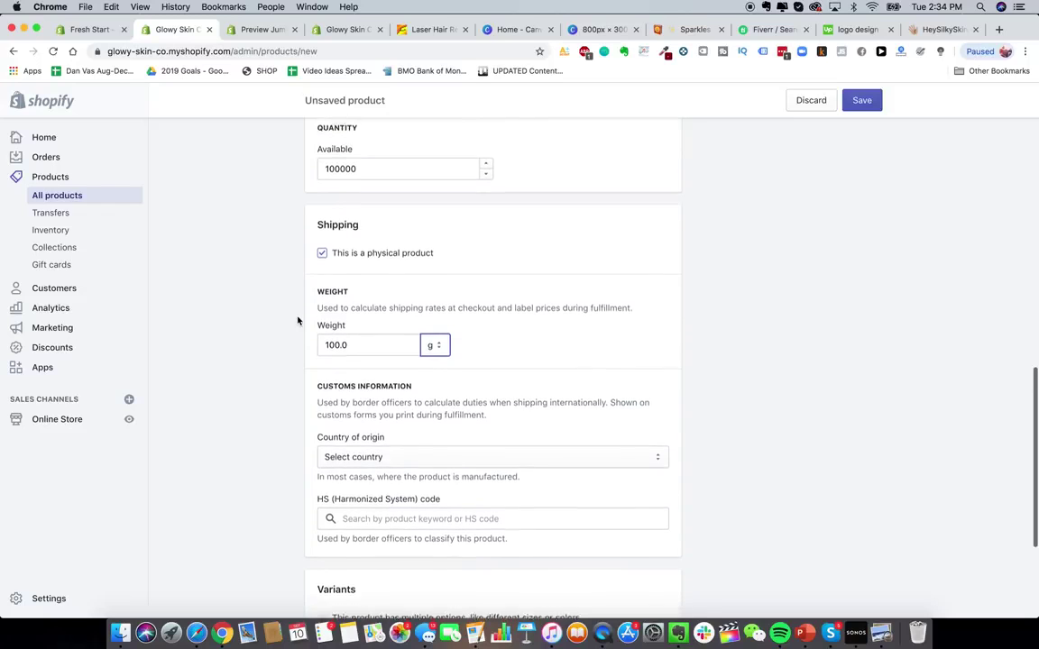
pyautogui.scroll(-2, 298, 320)
pyautogui.scroll(2, 264, 320)
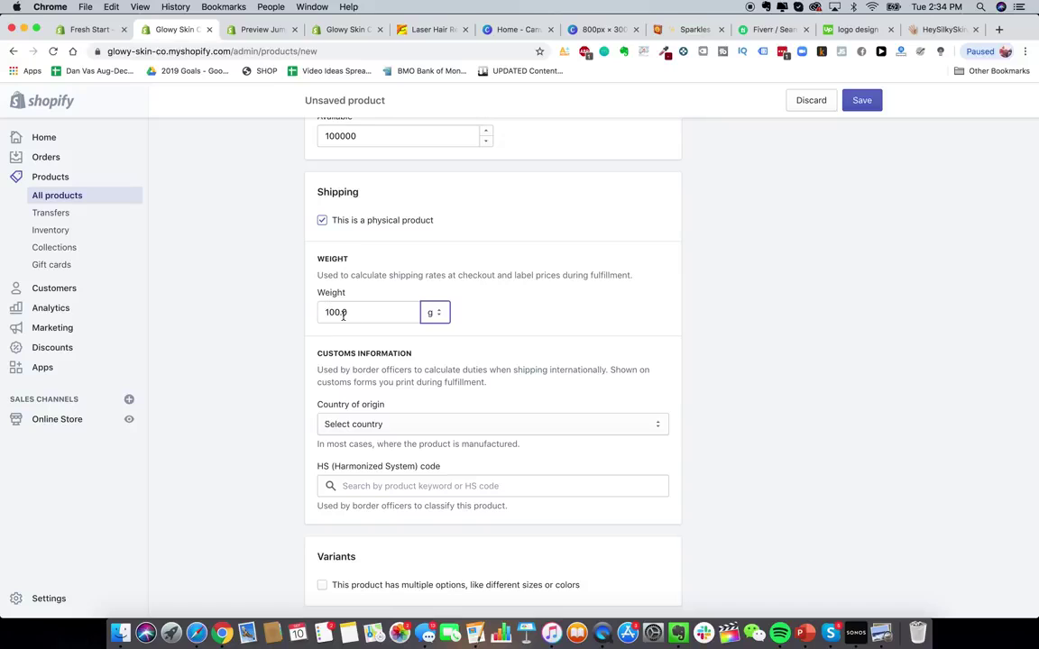
pyautogui.click(290, 322)
pyautogui.scroll(-3, 276, 363)
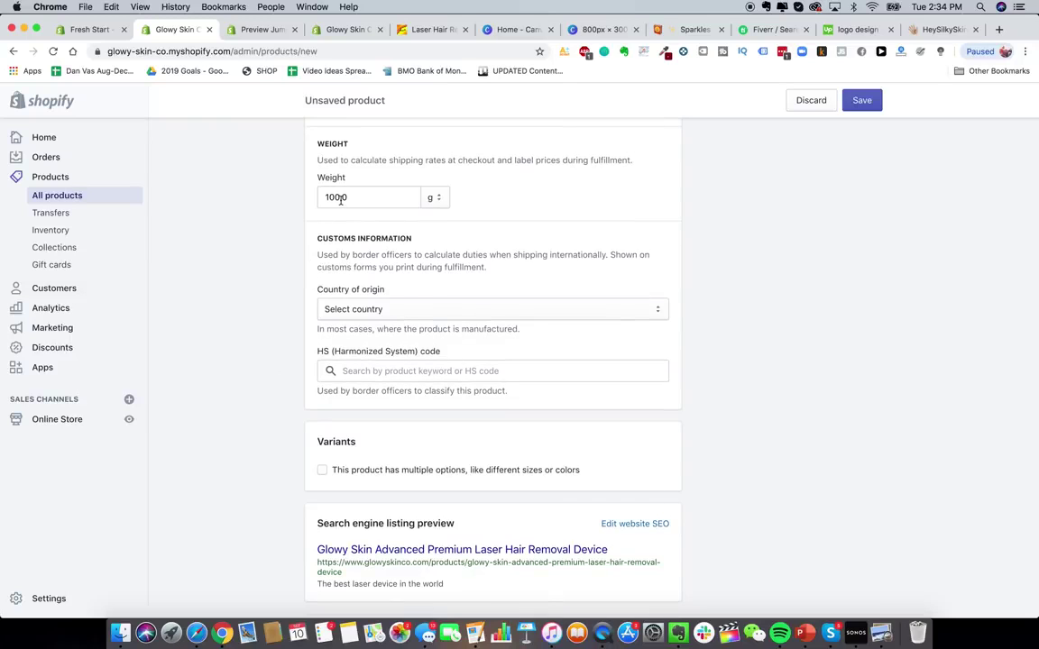
pyautogui.scroll(1, 334, 216)
pyautogui.scroll(-2, 269, 345)
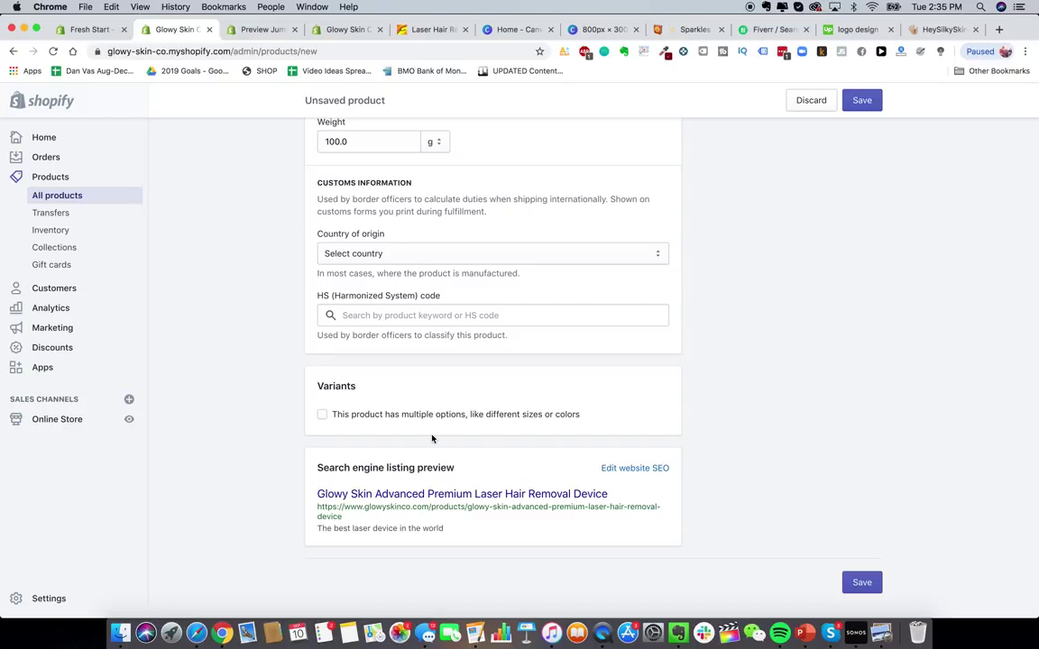
# - Set the SEO page title to 'The Best DIY Hair Removal Device In The World - Glowy Skin'
pyautogui.click(632, 468)
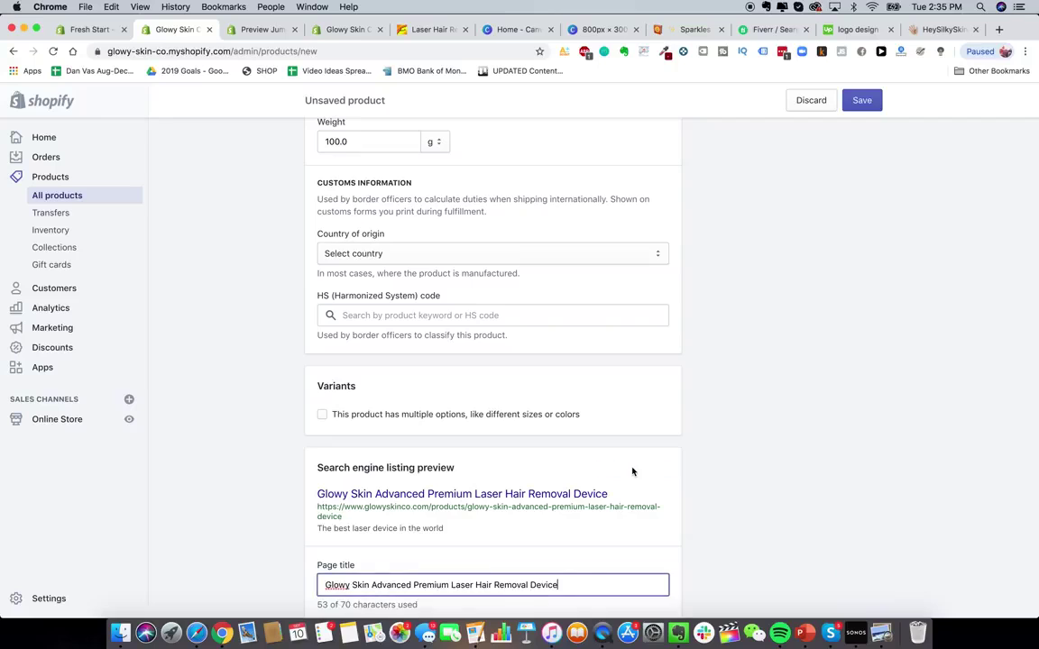
pyautogui.scroll(-2, 545, 483)
pyautogui.scroll(-2, 546, 482)
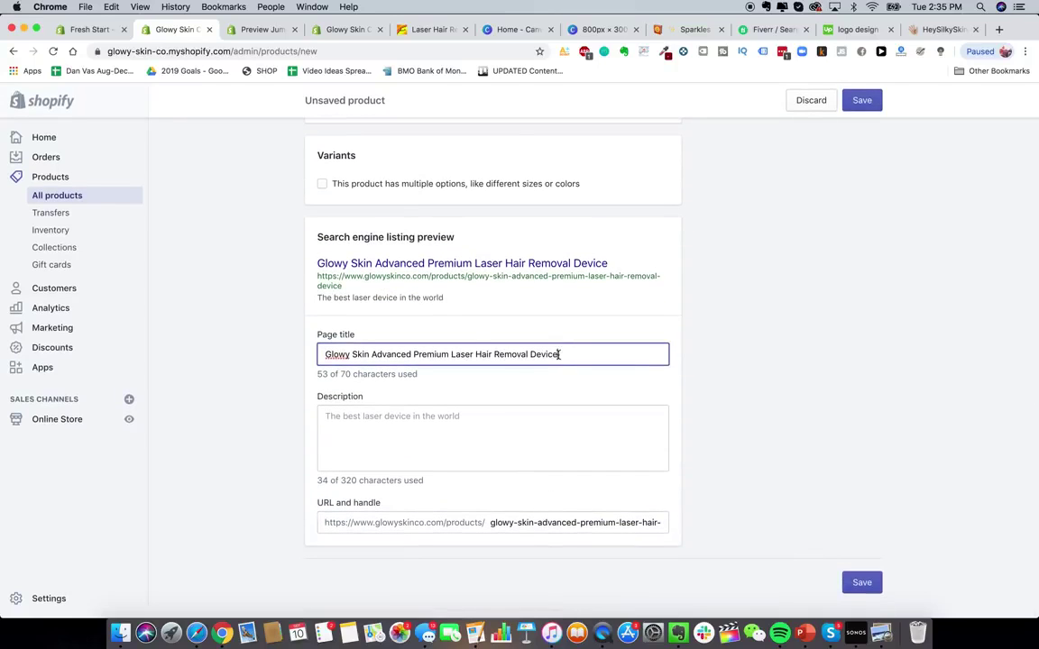
pyautogui.tripleClick(427, 351)
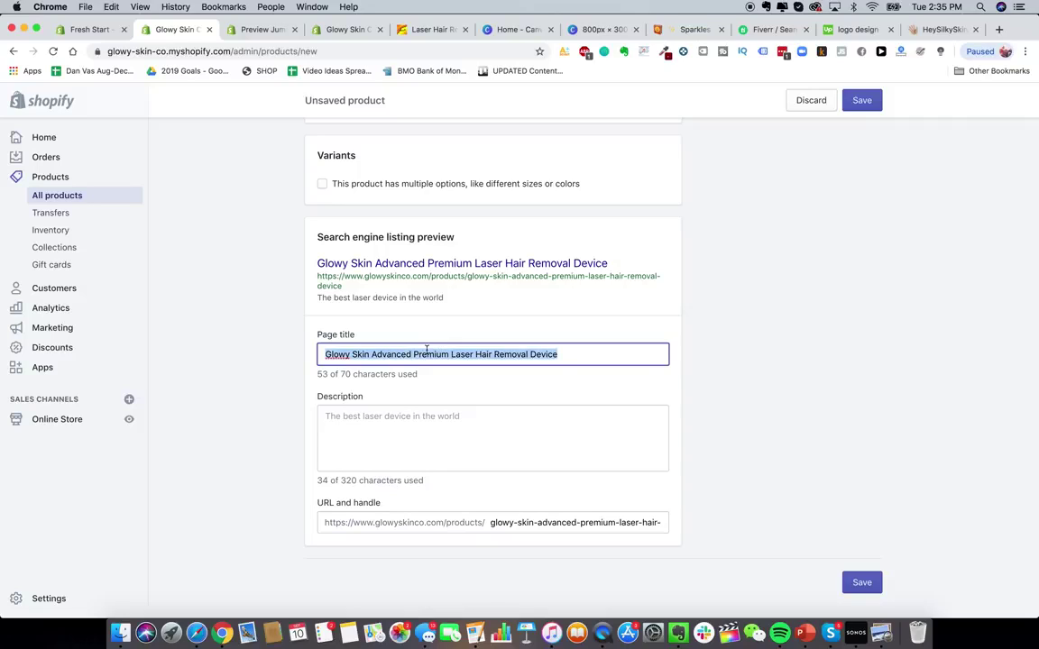
pyautogui.write('The Best ')
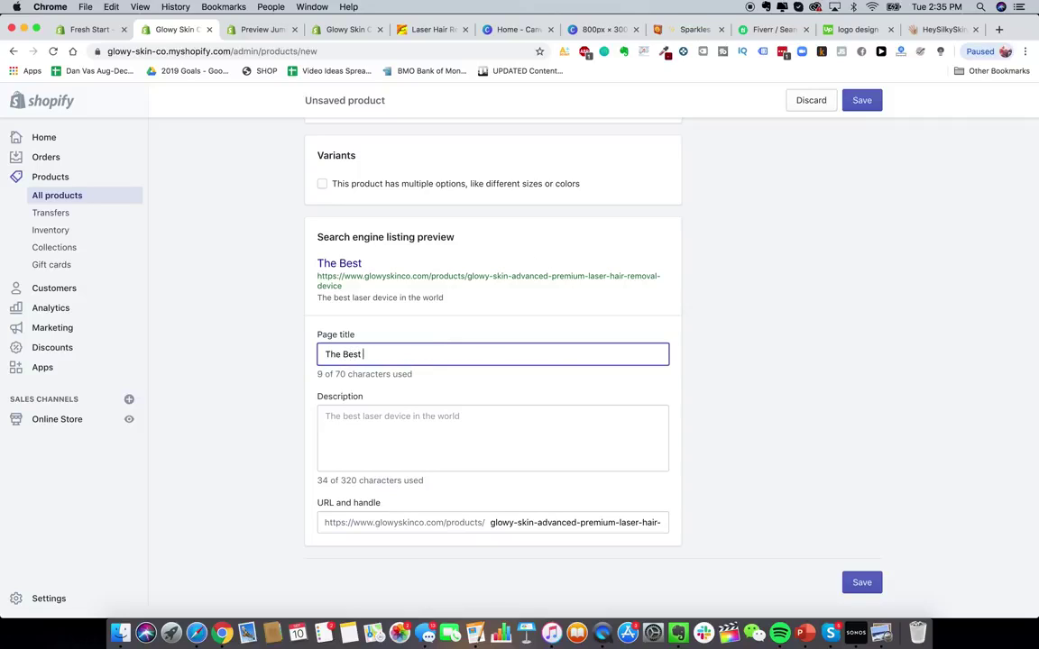
pyautogui.write('DIY Hair Removal ')
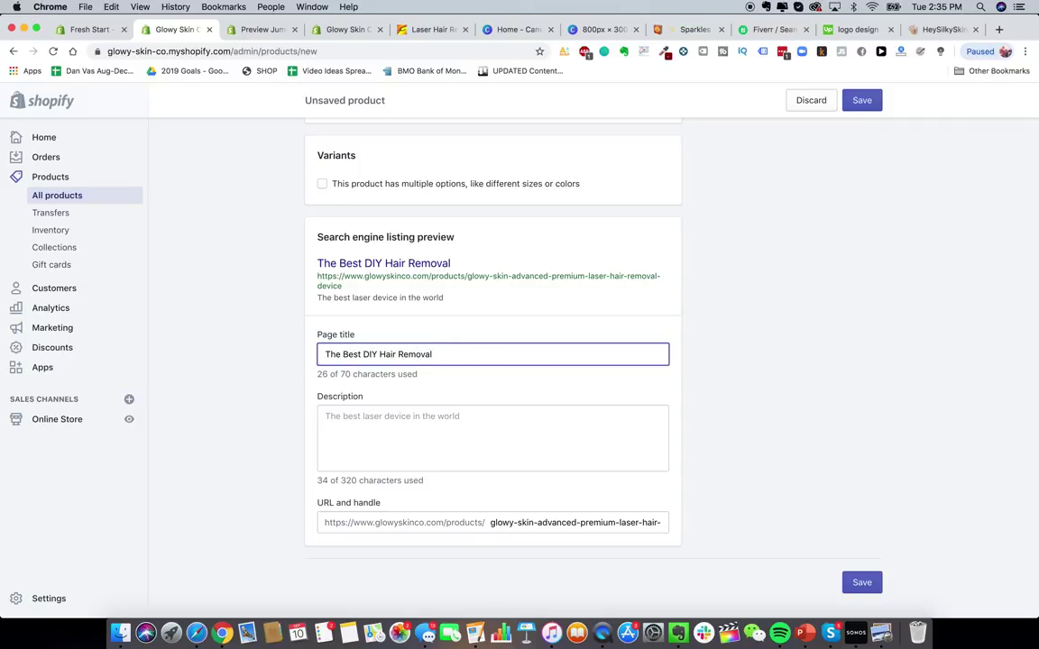
pyautogui.write('Device In The World ')
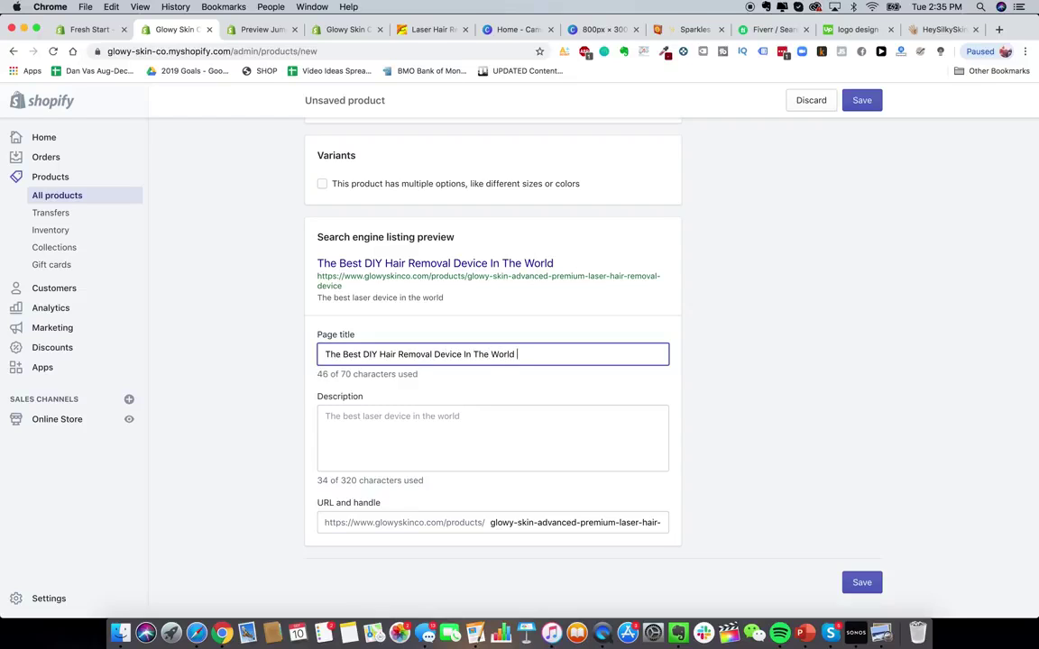
pyautogui.write('- Glowy Skin')
# - Replace the SEO description with 'The Best DIY Laser Hair Removal Device For Home Use'
pyautogui.click(453, 441)
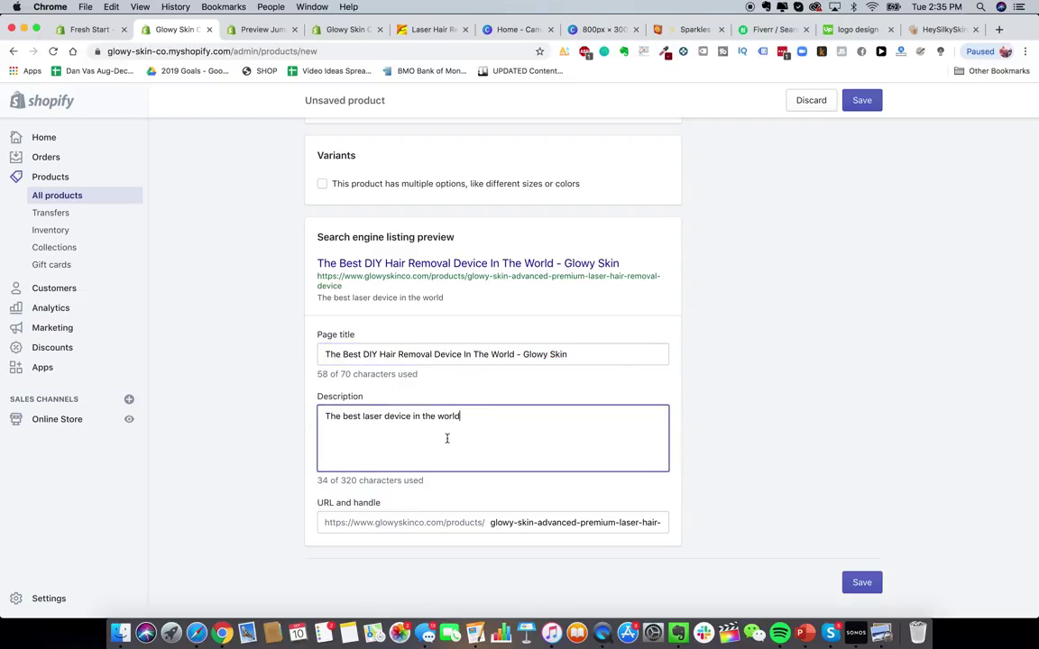
pyautogui.tripleClick(459, 424)
pyautogui.press('BackSpace')
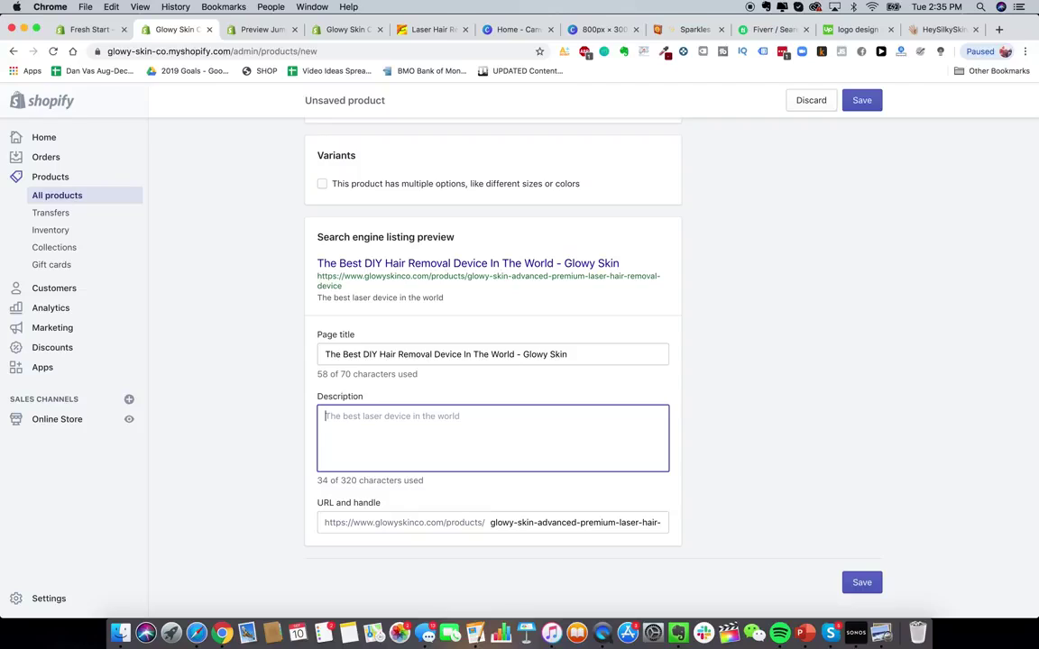
pyautogui.write('DIY')
pyautogui.press('super+a')
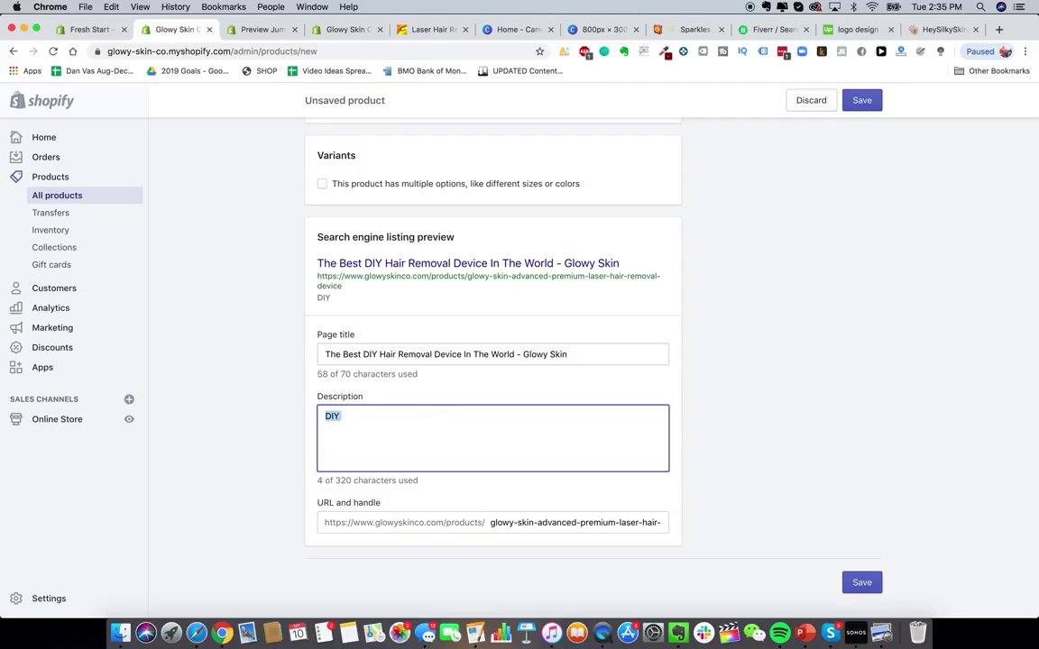
pyautogui.write('The Best DIY Hair Remo')
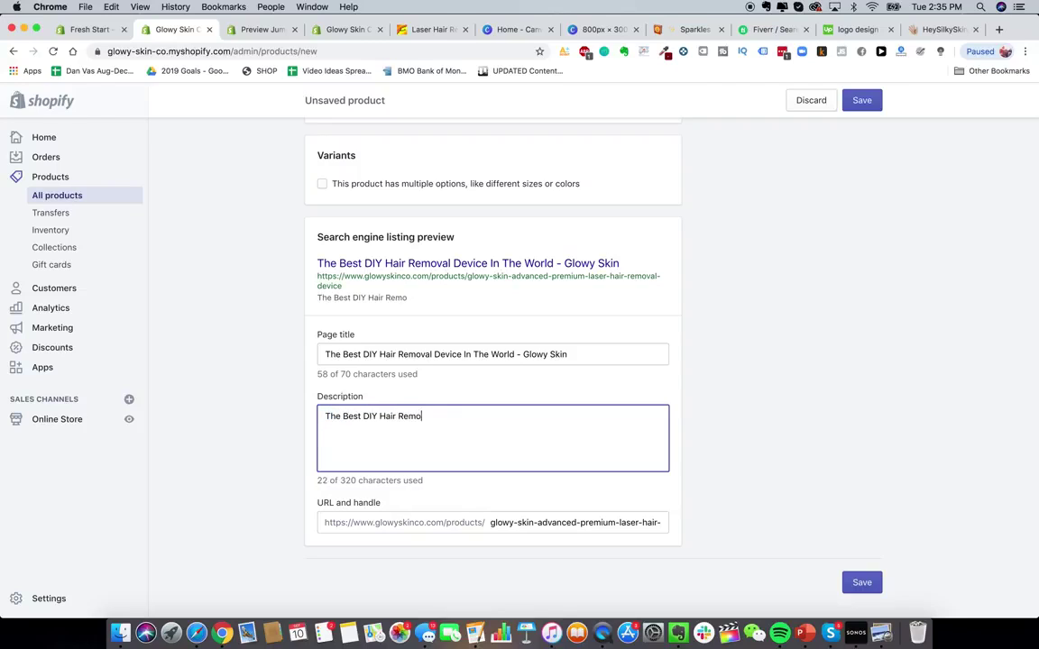
pyautogui.press('BackSpace')
pyautogui.press('BackSpace')
pyautogui.press('BackSpace')
pyautogui.press('BackSpace')
pyautogui.press('BackSpace')
pyautogui.press('BackSpace')
pyautogui.press('BackSpace')
pyautogui.press('BackSpace')
pyautogui.write('Laser Hair Removal Device F')
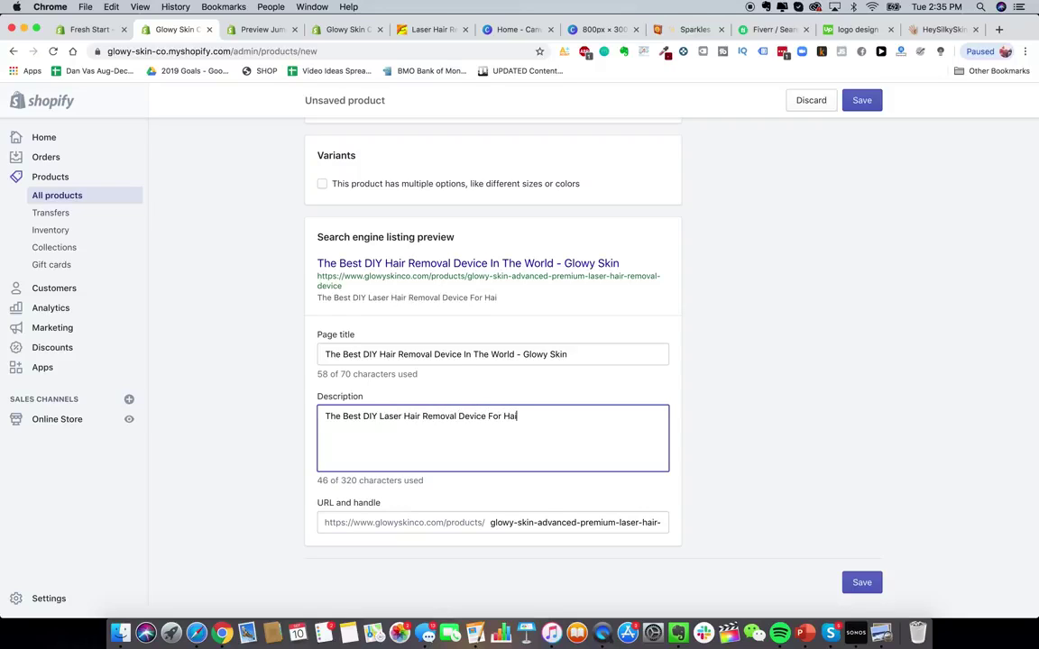
pyautogui.write('or Home Use')
pyautogui.click(750, 535)
pyautogui.scroll(15, 550, 455)
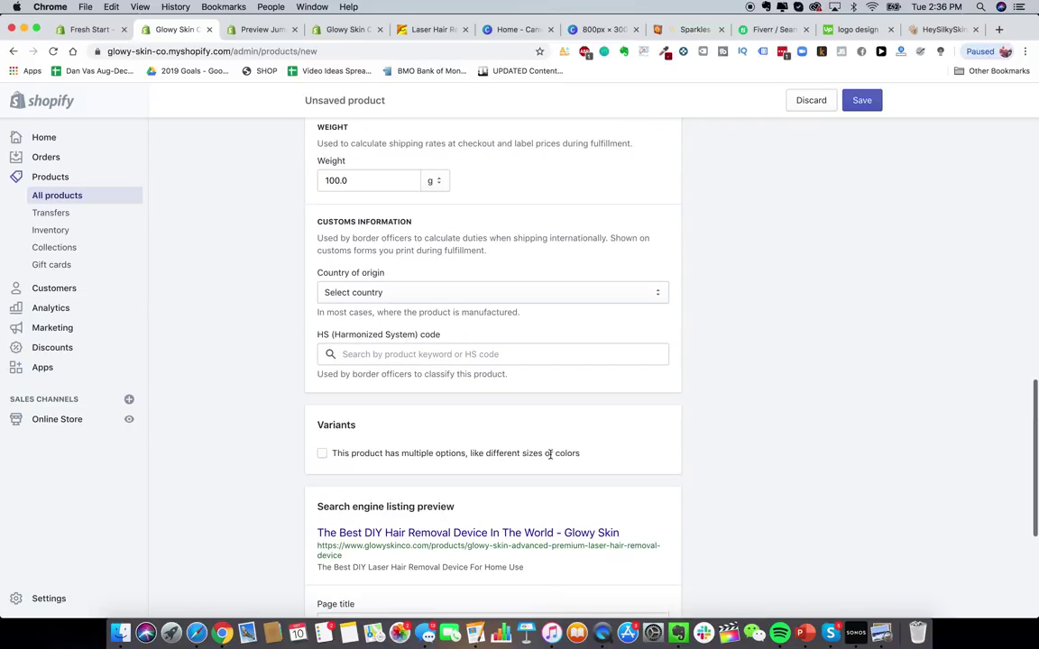
pyautogui.scroll(4, 550, 458)
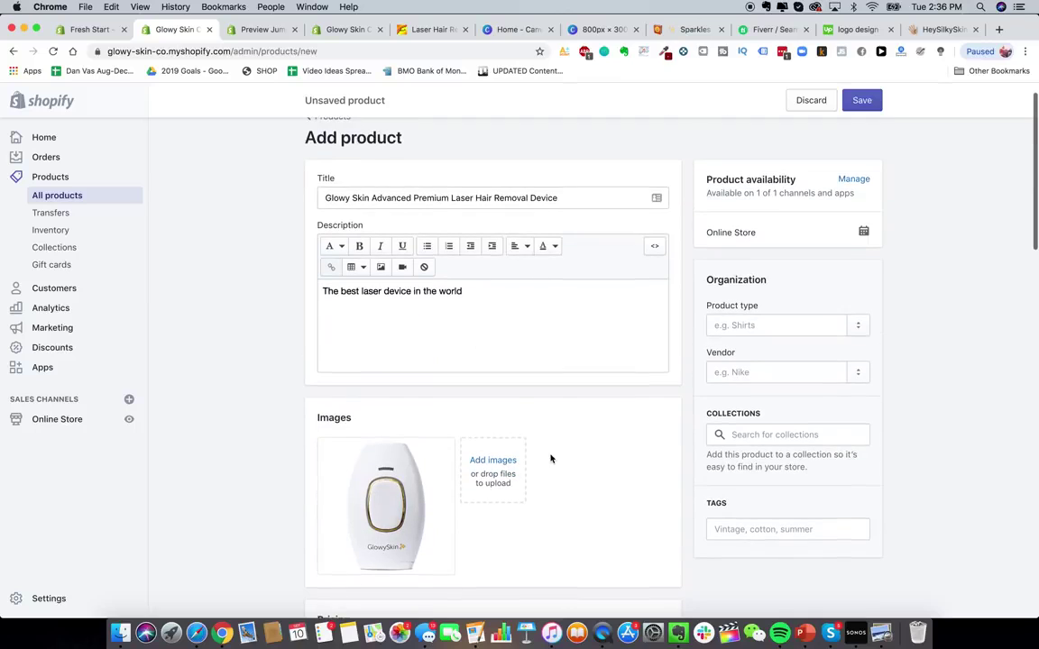
pyautogui.scroll(-1, 774, 444)
pyautogui.scroll(1, 768, 456)
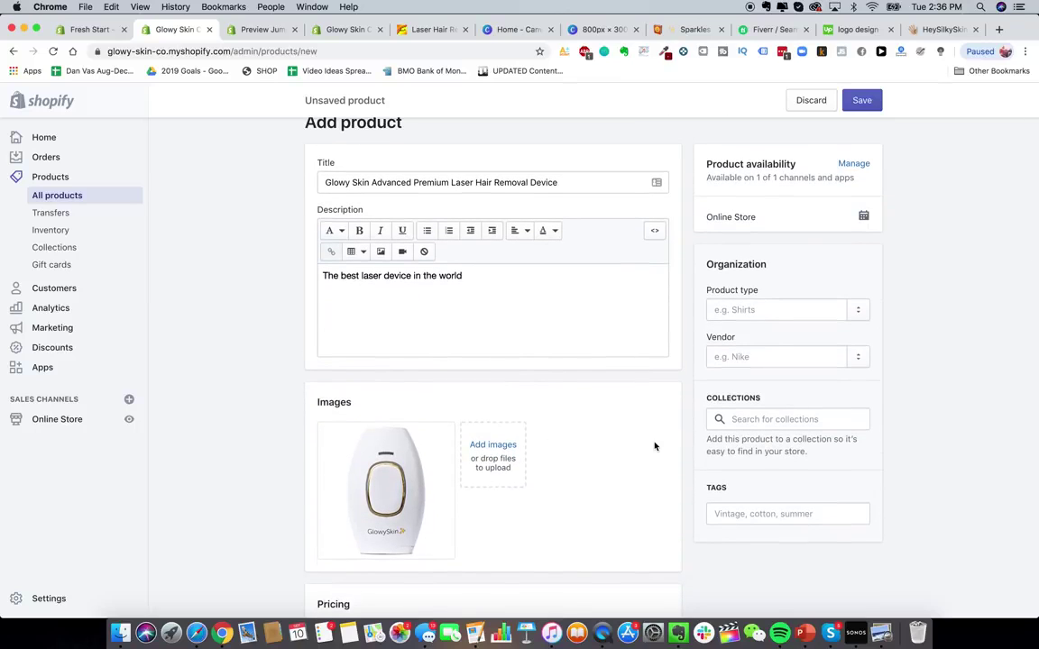
# - Save the new laser hair removal device product
pyautogui.click(868, 106)
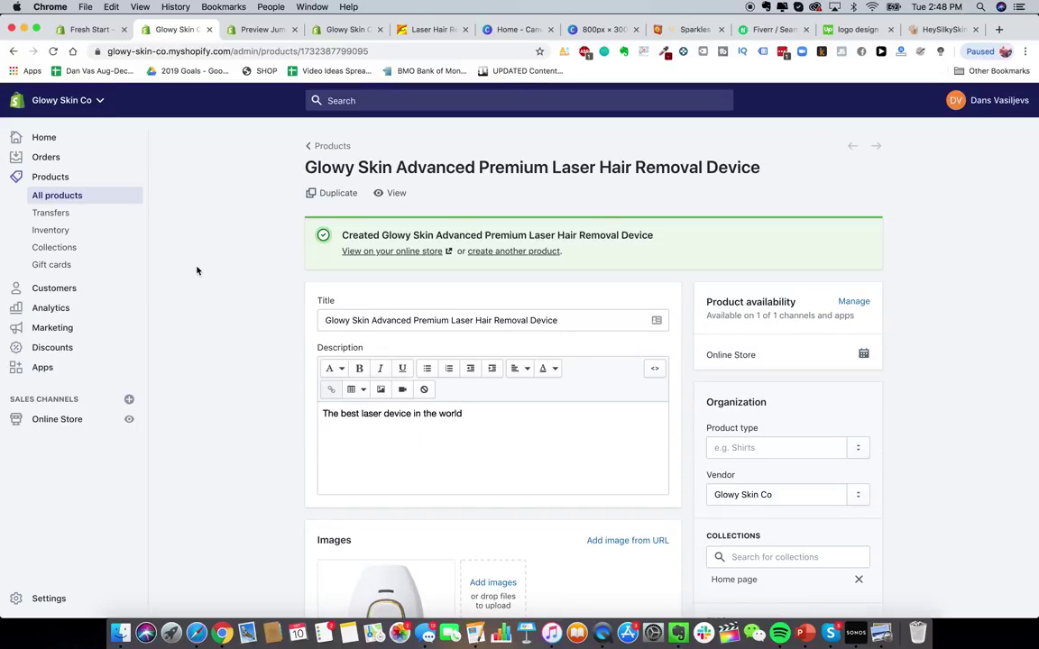
pyautogui.scroll(-1, 266, 279)
pyautogui.scroll(-3, 395, 420)
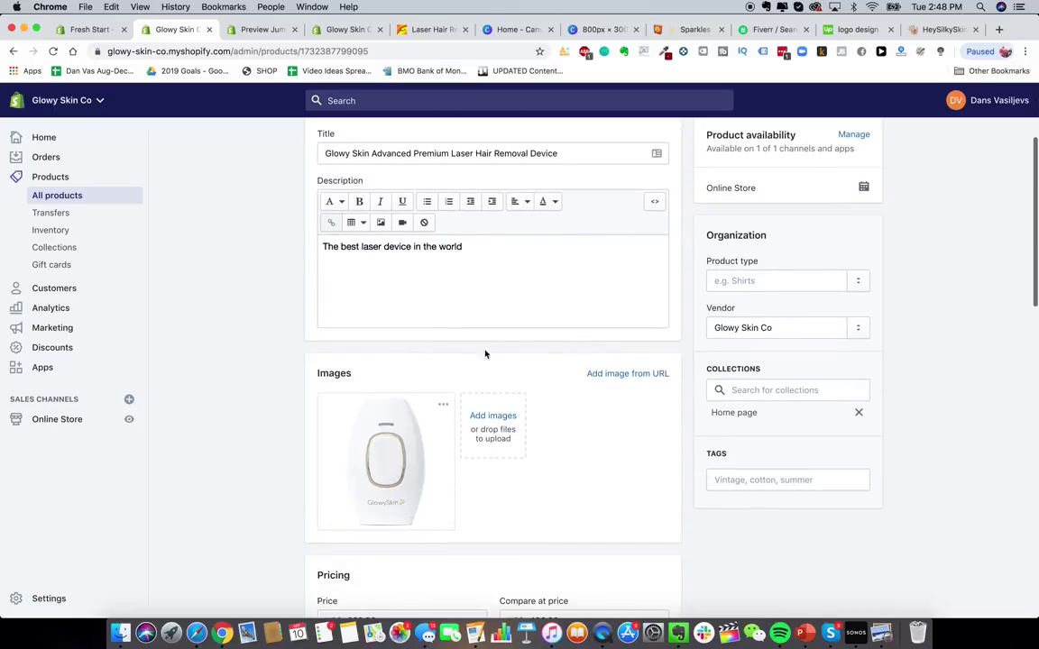
pyautogui.scroll(3, 484, 352)
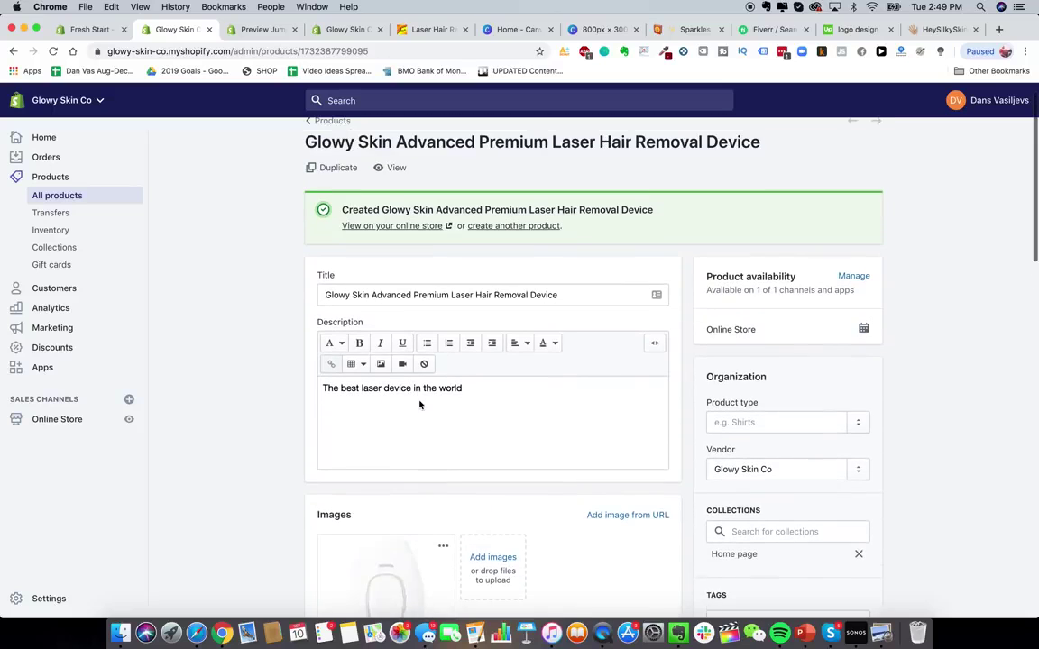
# - View the live store page showing the $229.99 sale price, down from $499.99
pyautogui.click(386, 168)
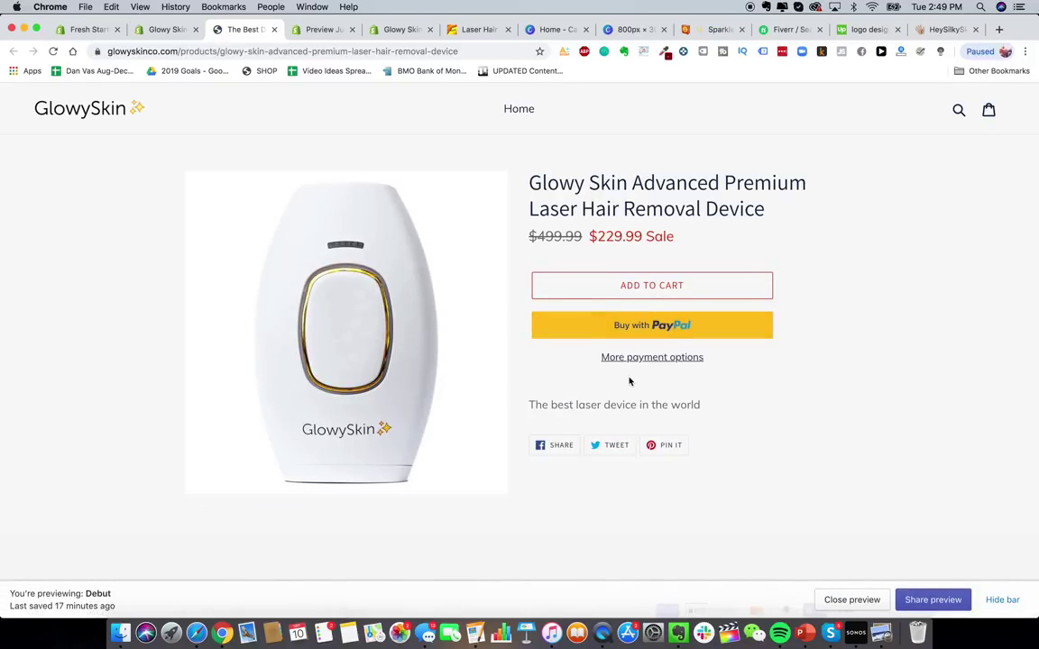
pyautogui.scroll(-2, 578, 361)
pyautogui.scroll(-1, 704, 260)
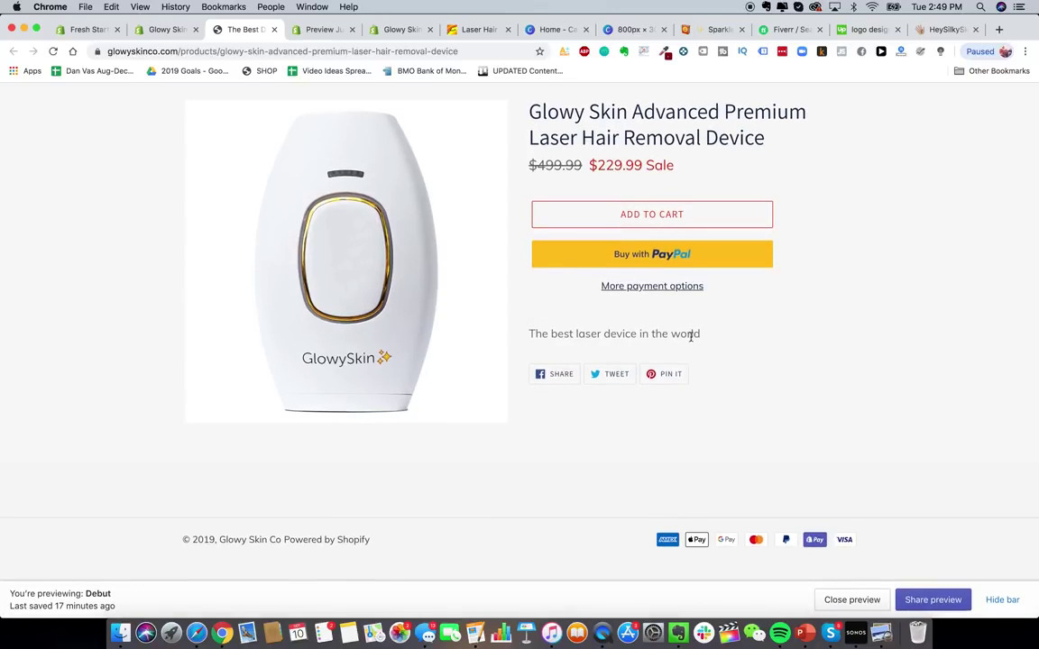
pyautogui.scroll(2, 679, 364)
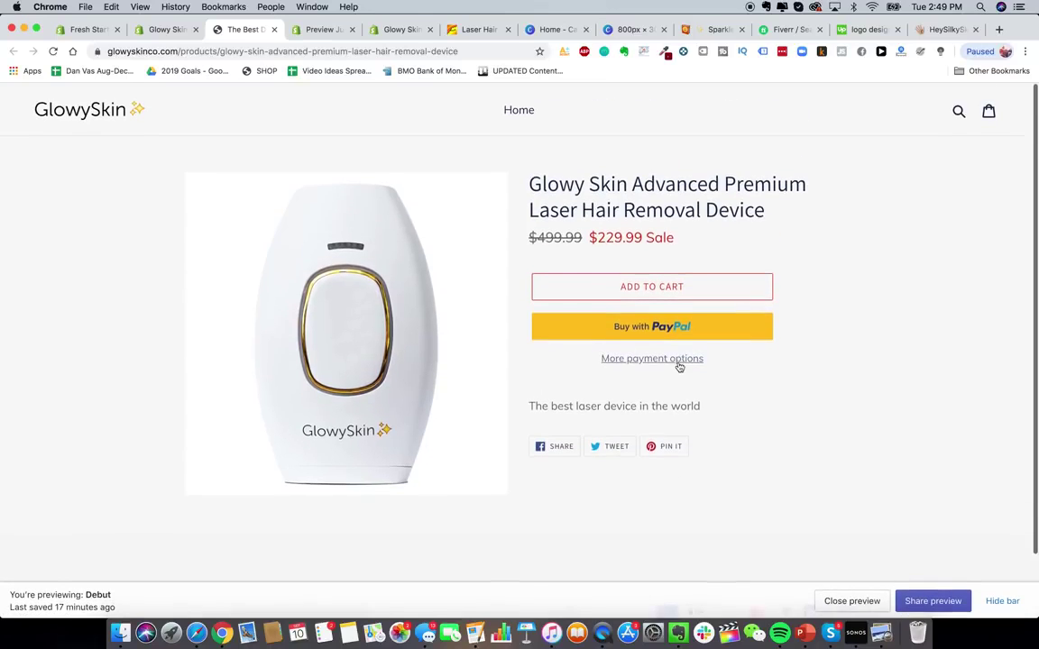
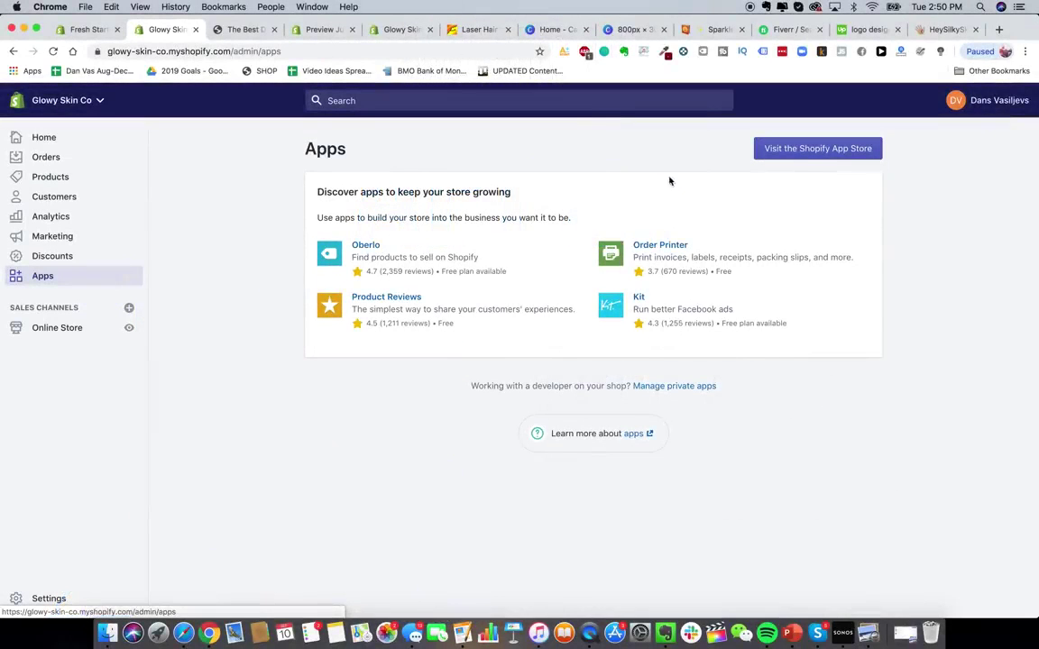
# - Search the Shopify App Store for 'order lookup'
pyautogui.click(819, 149)
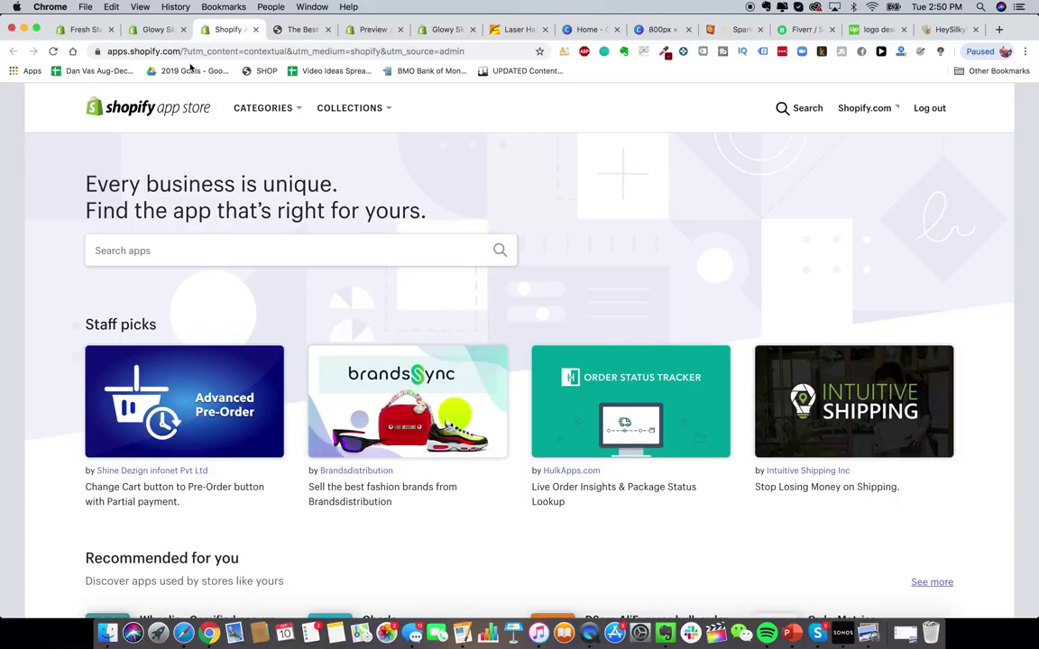
pyautogui.click(159, 30)
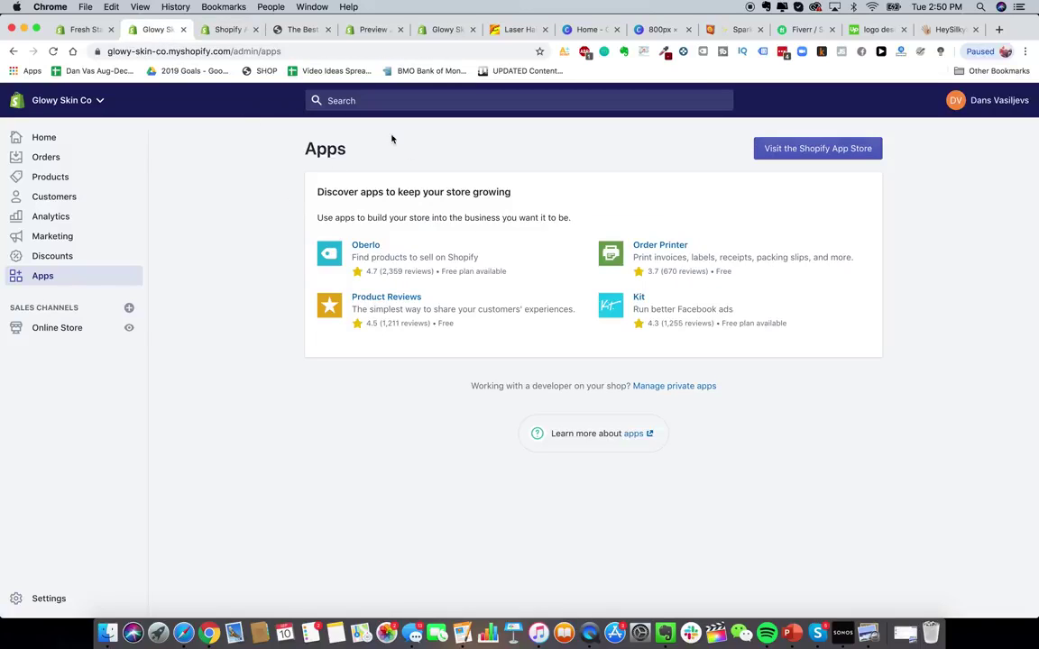
pyautogui.click(231, 36)
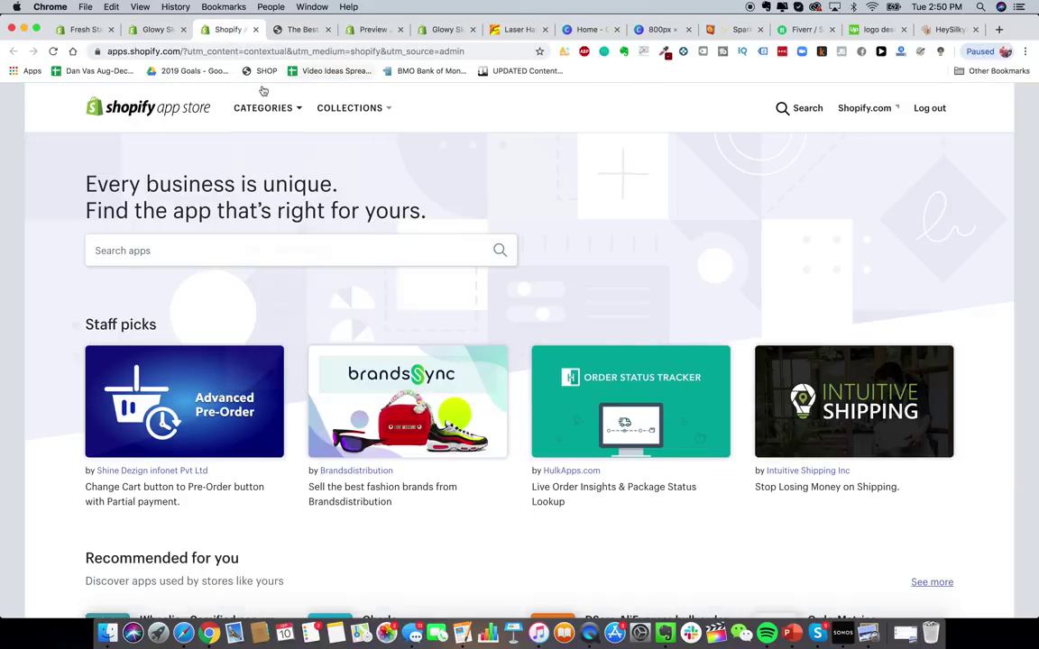
pyautogui.click(275, 251)
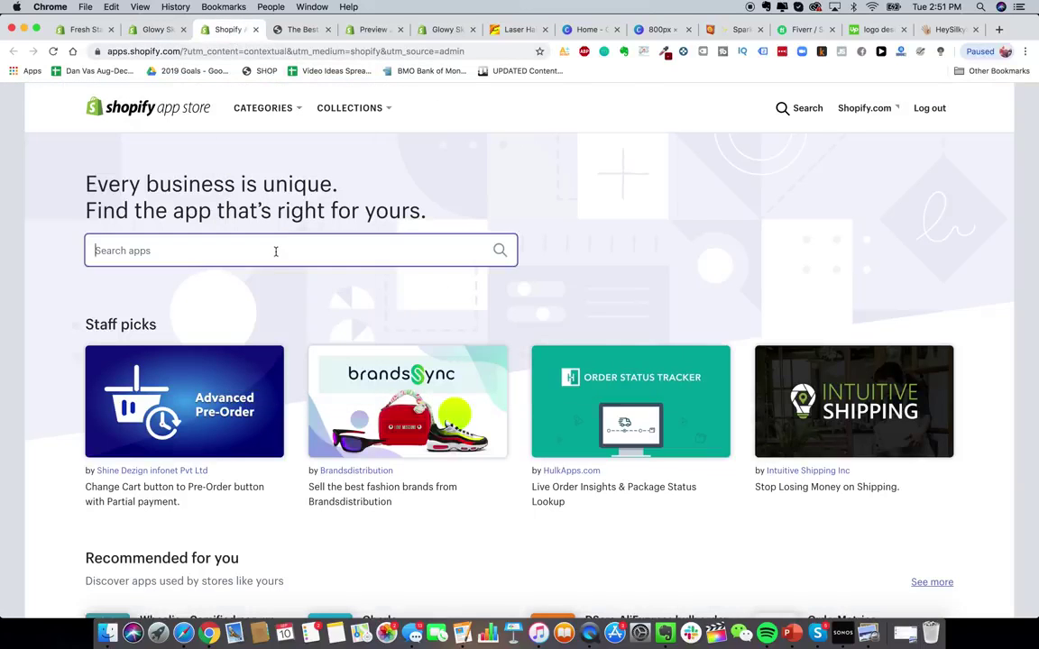
pyautogui.write('order loo')
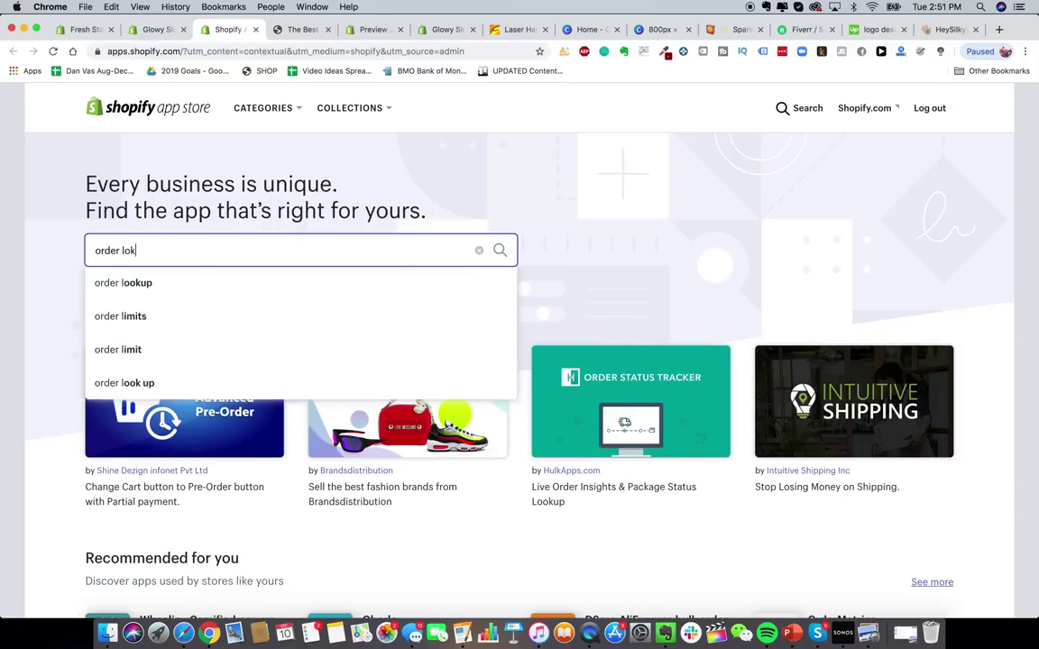
pyautogui.write('kup')
pyautogui.press('Return')
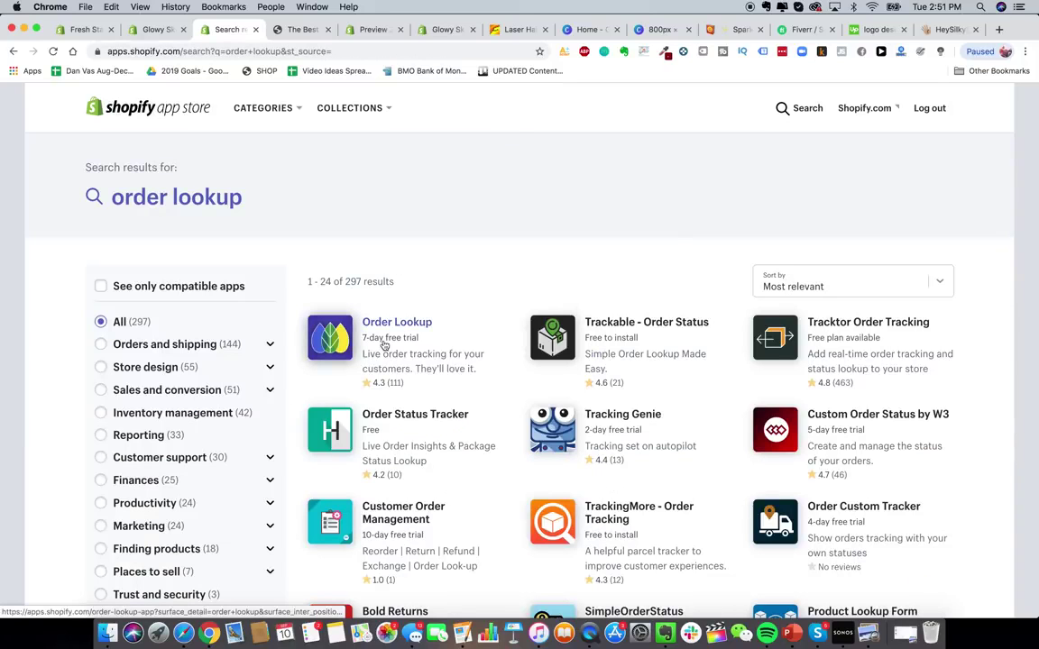
# - Add and install the Order Lookup app and start its free trial
pyautogui.click(344, 335)
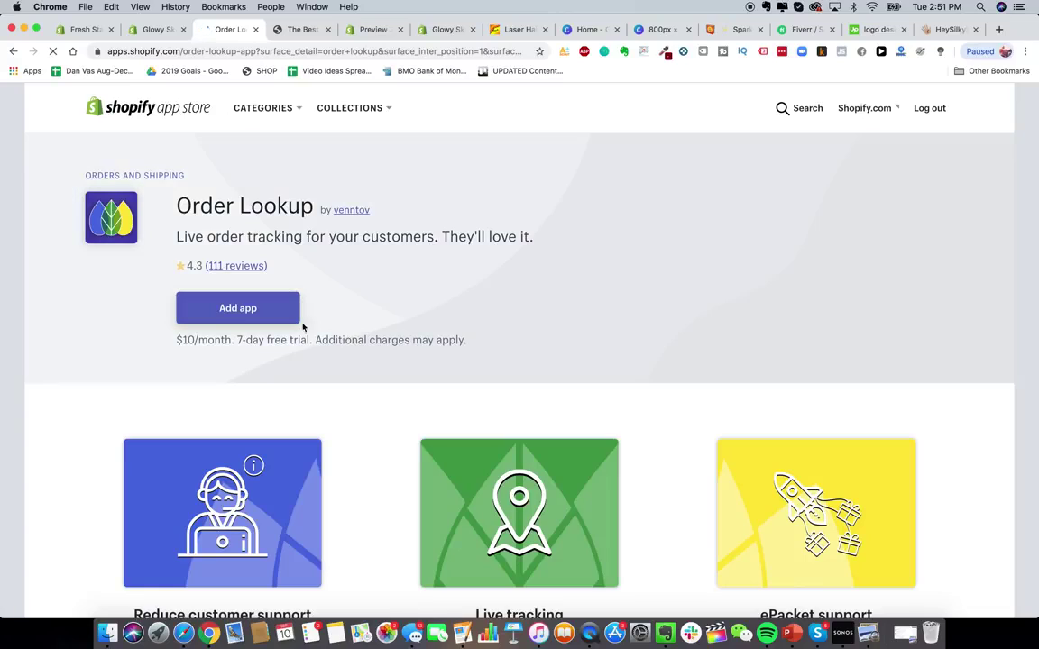
pyautogui.click(240, 306)
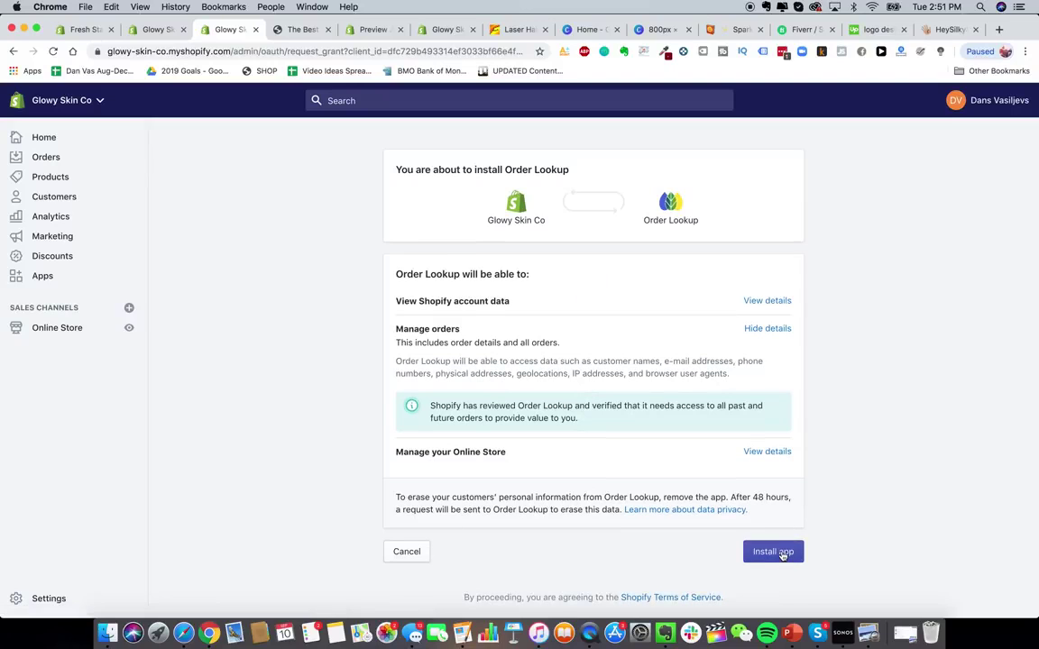
pyautogui.click(783, 554)
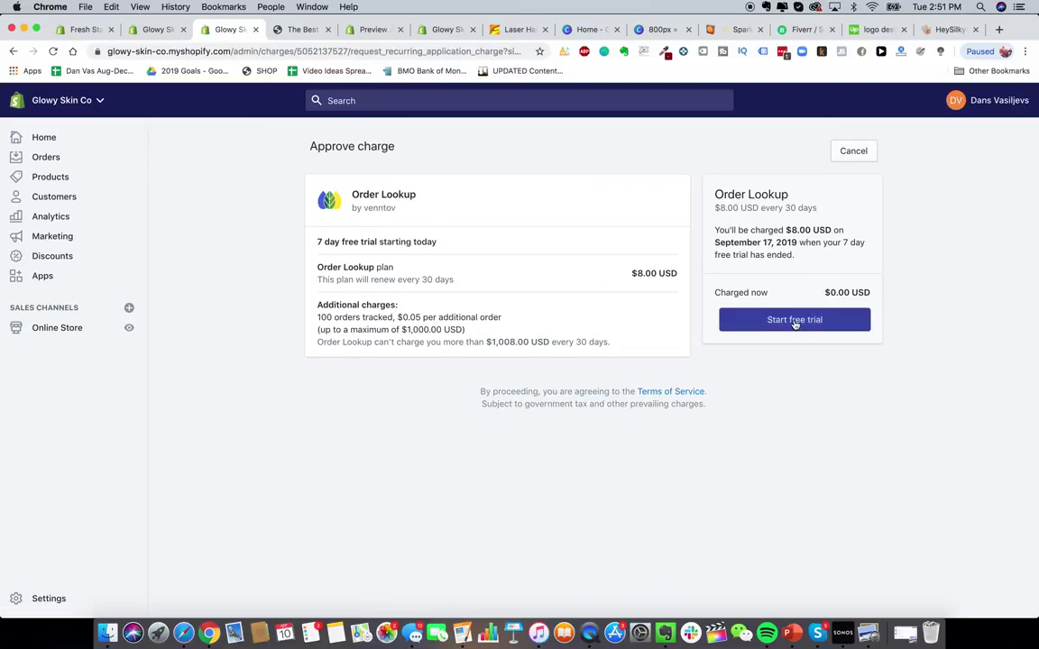
pyautogui.click(794, 321)
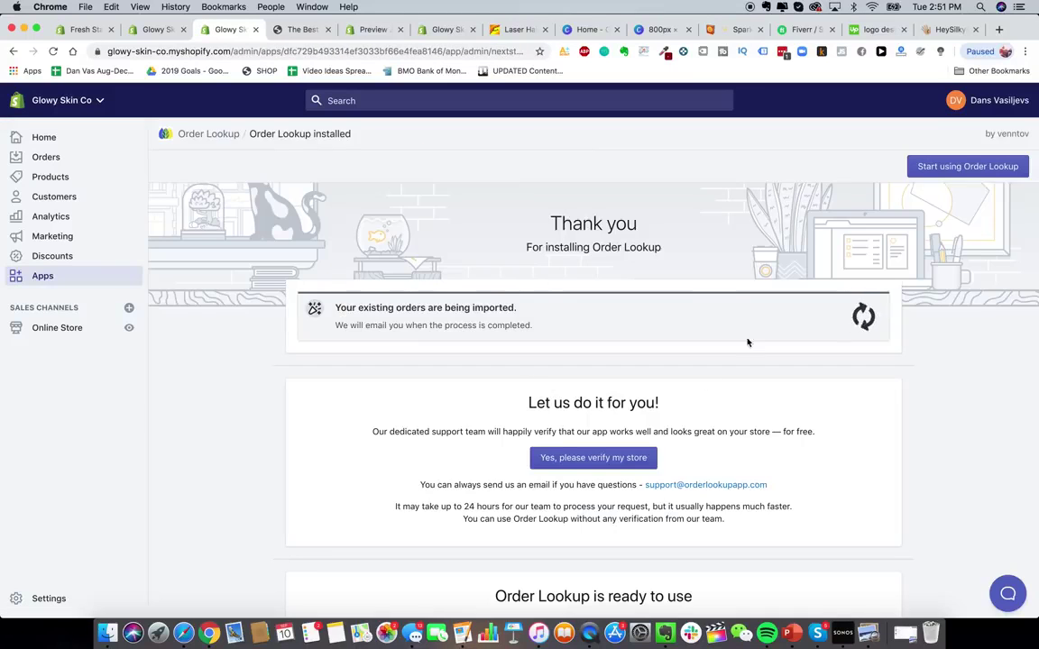
# - Look over the Order Lookup app page, then return to the store's list of apps
pyautogui.scroll(-3, 654, 334)
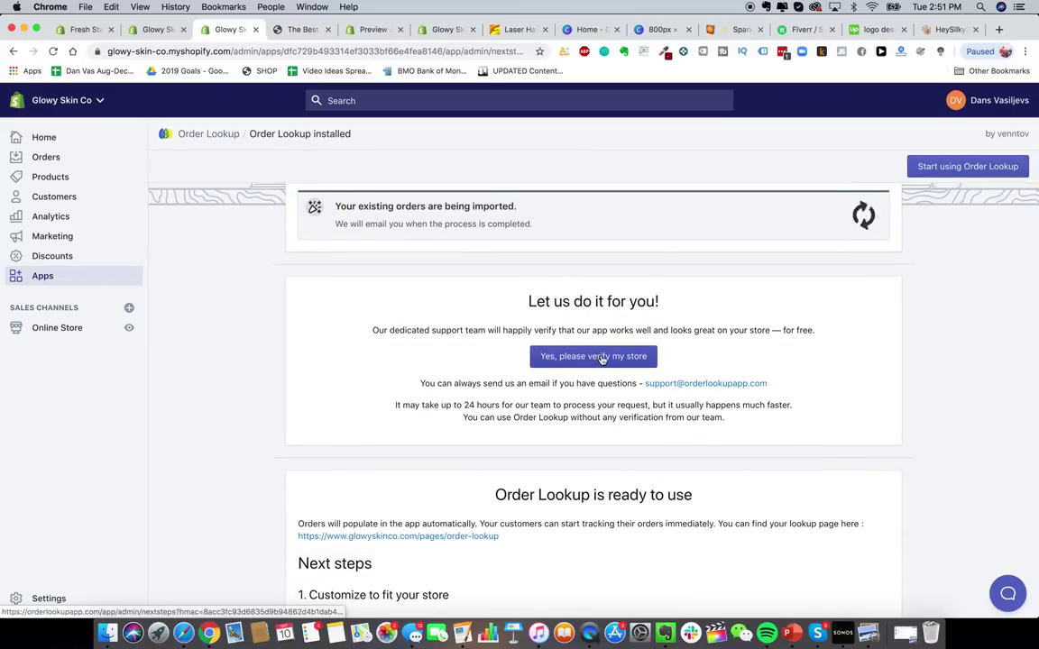
pyautogui.scroll(-1, 603, 359)
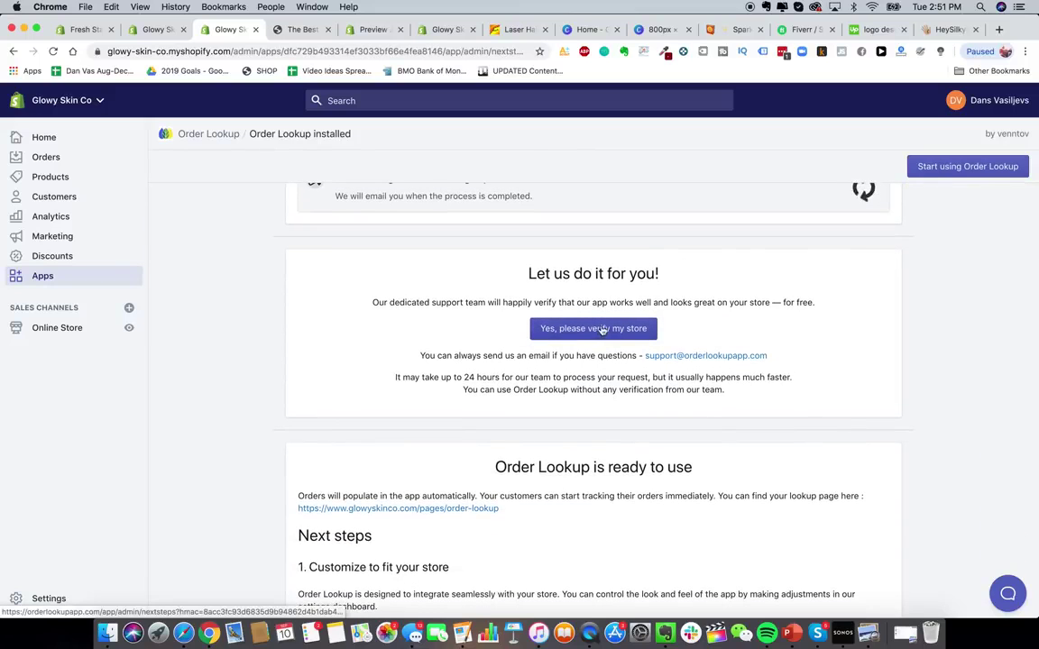
pyautogui.scroll(-2, 747, 365)
pyautogui.scroll(1, 747, 364)
pyautogui.scroll(-3, 747, 364)
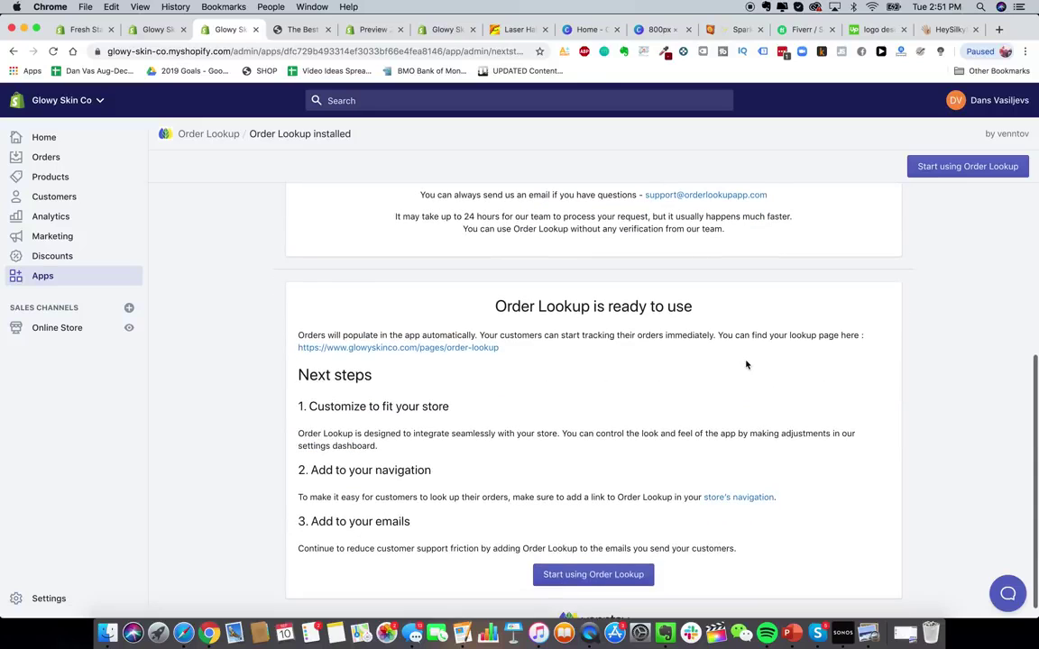
pyautogui.scroll(-1, 745, 364)
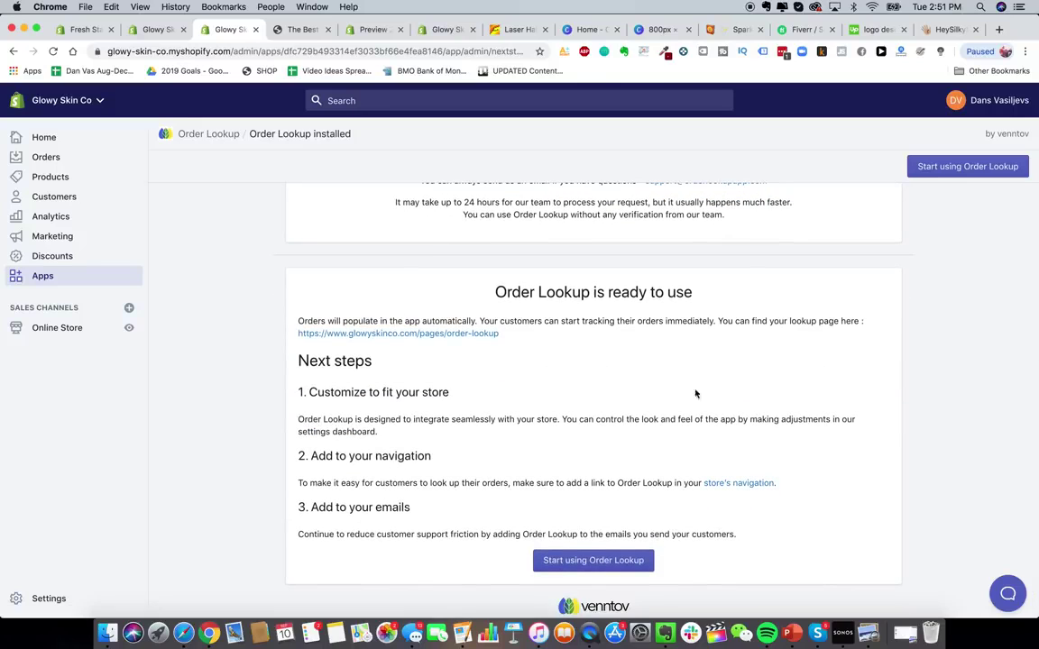
pyautogui.scroll(5, 621, 406)
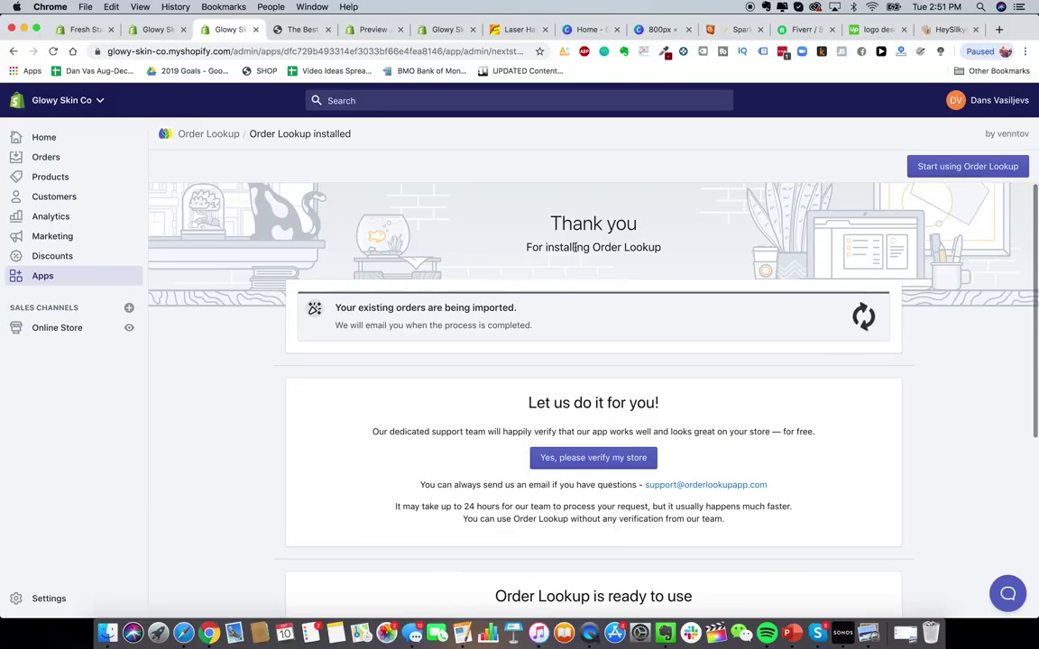
pyautogui.moveTo(593, 247); pyautogui.dragTo(683, 244)
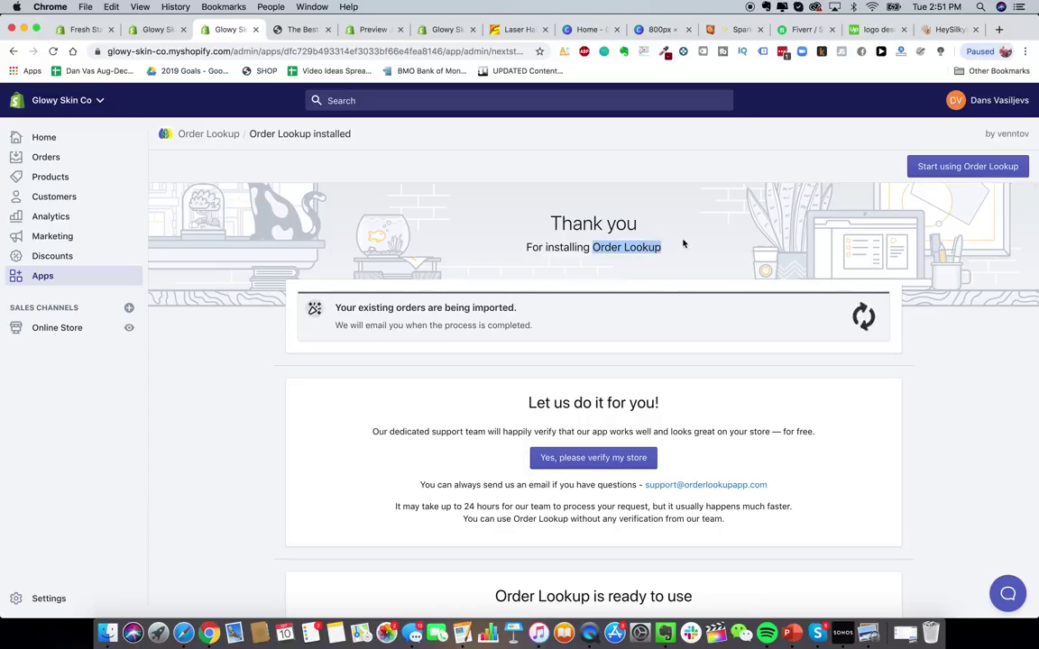
pyautogui.click(42, 276)
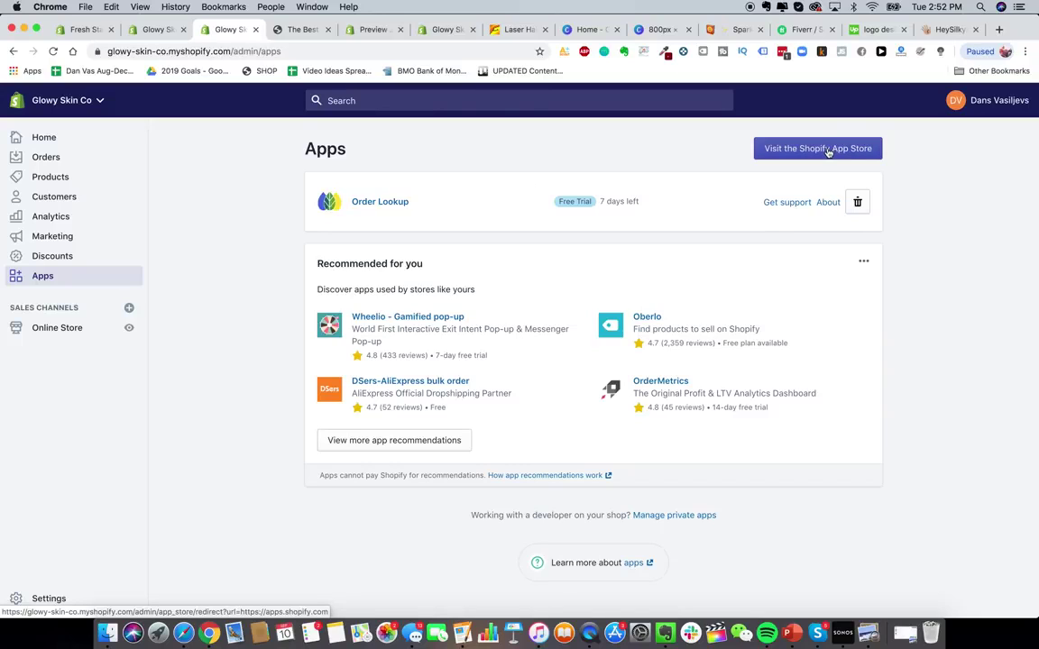
# - Search the Shopify App Store for 'help center'
pyautogui.click(821, 151)
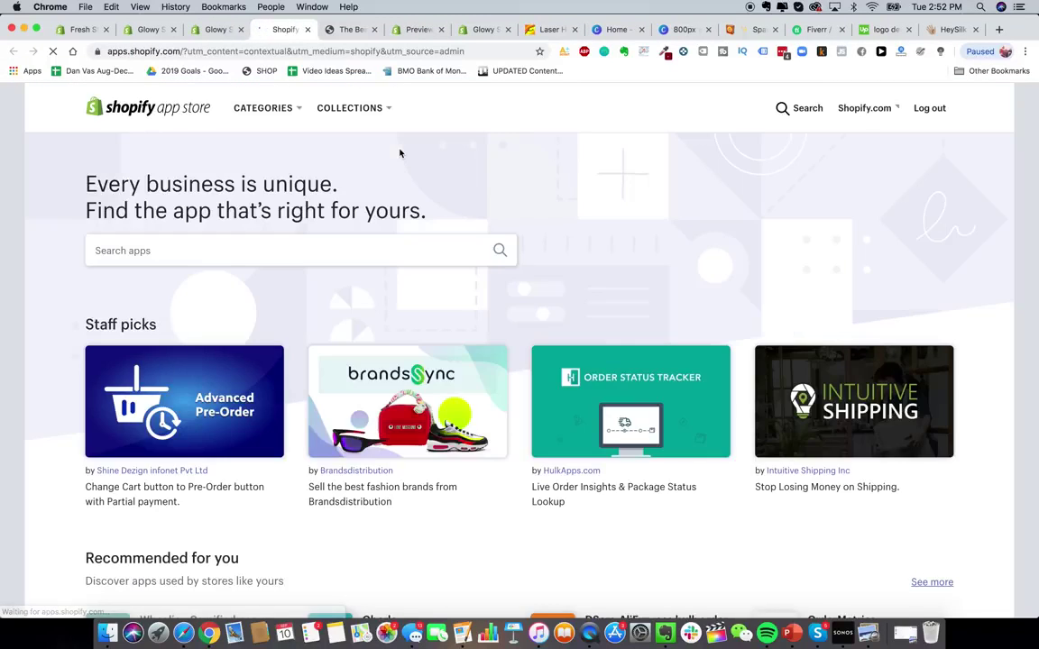
pyautogui.click(341, 251)
pyautogui.write('help center')
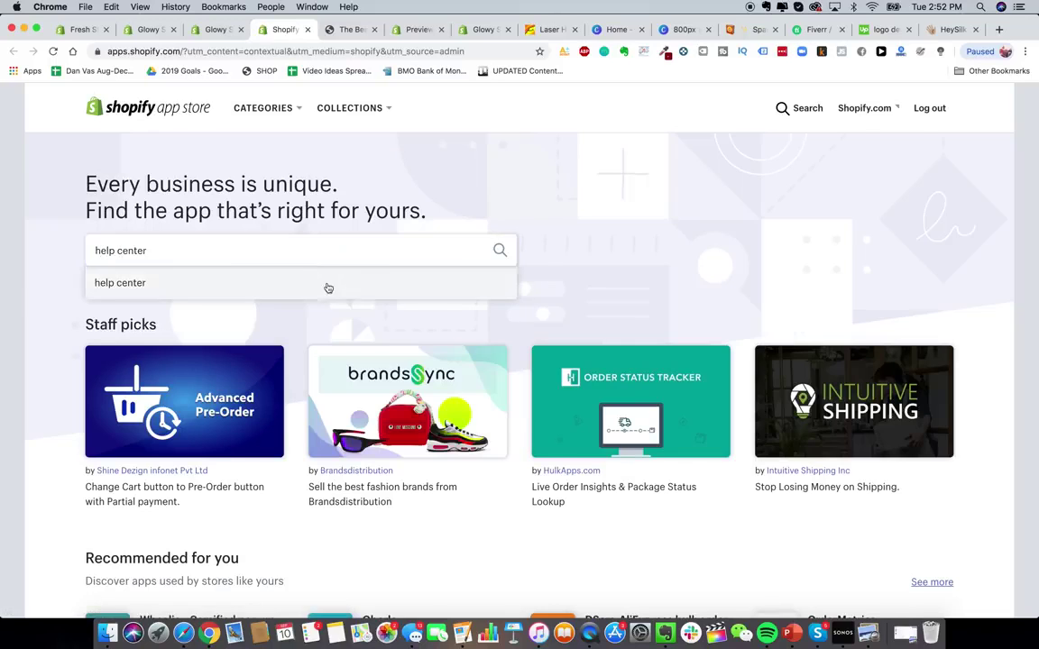
pyautogui.click(328, 287)
# - Add and install the HelpCenter app, then switch to the HeySilkySkin product page
pyautogui.click(329, 349)
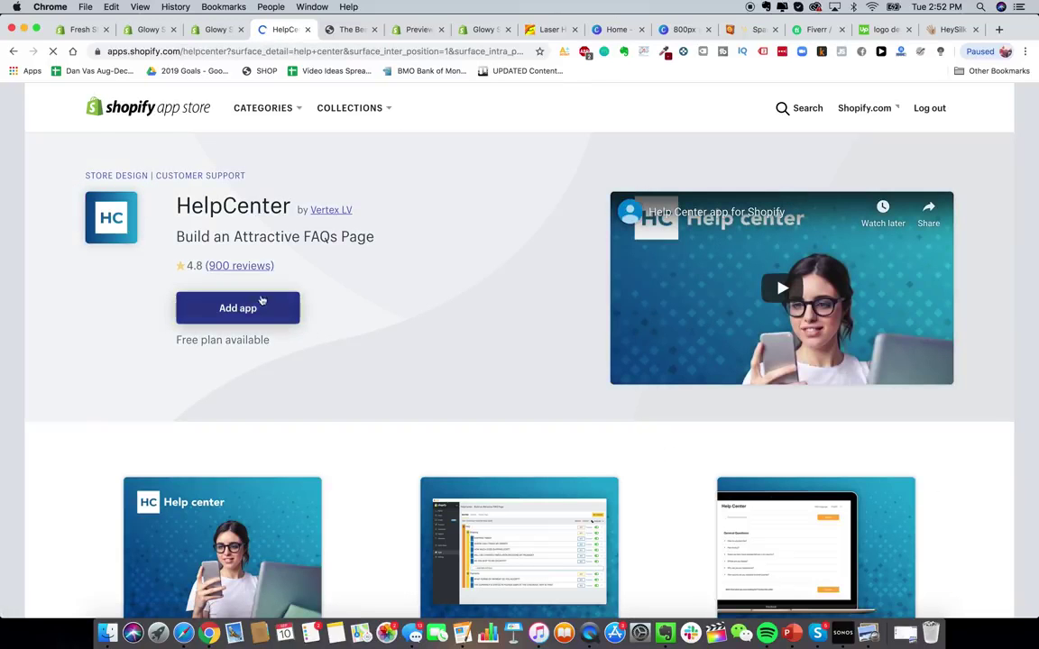
pyautogui.click(261, 301)
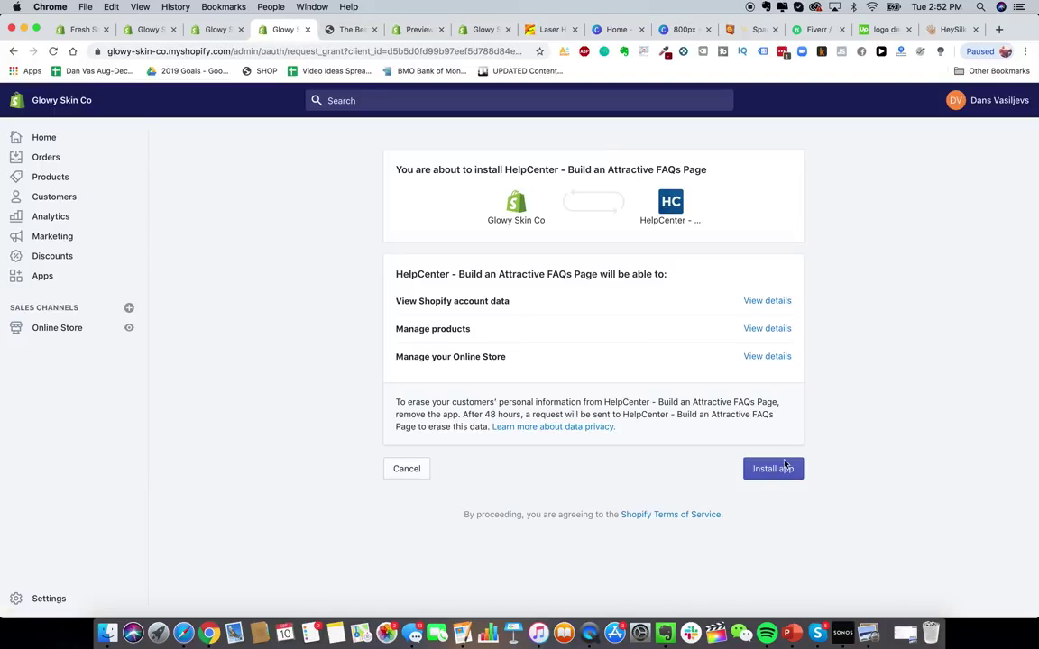
pyautogui.click(784, 467)
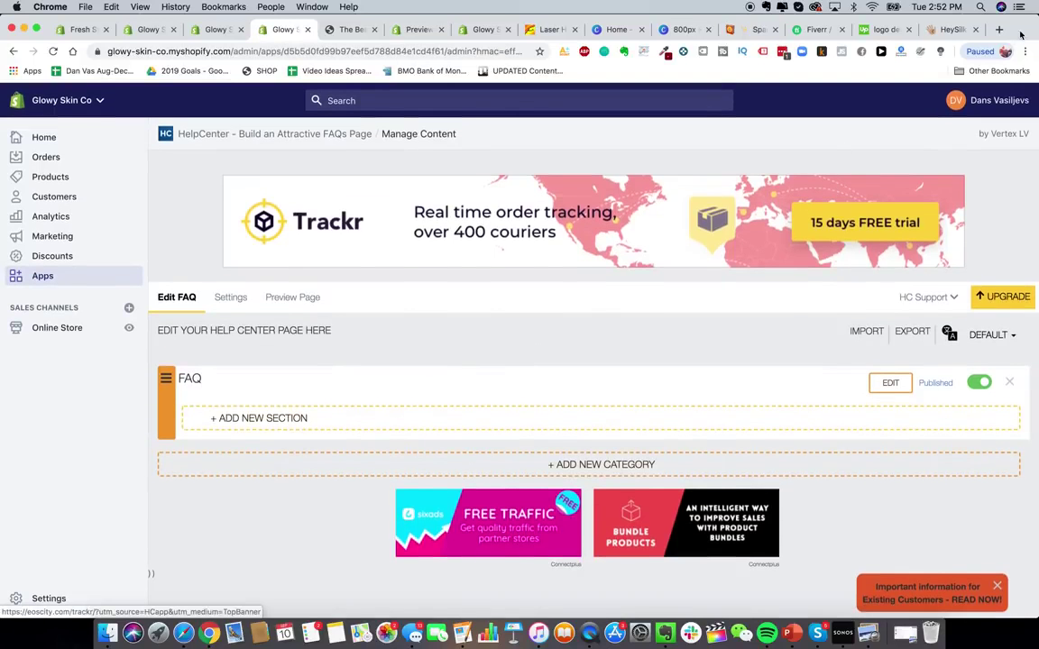
pyautogui.click(952, 29)
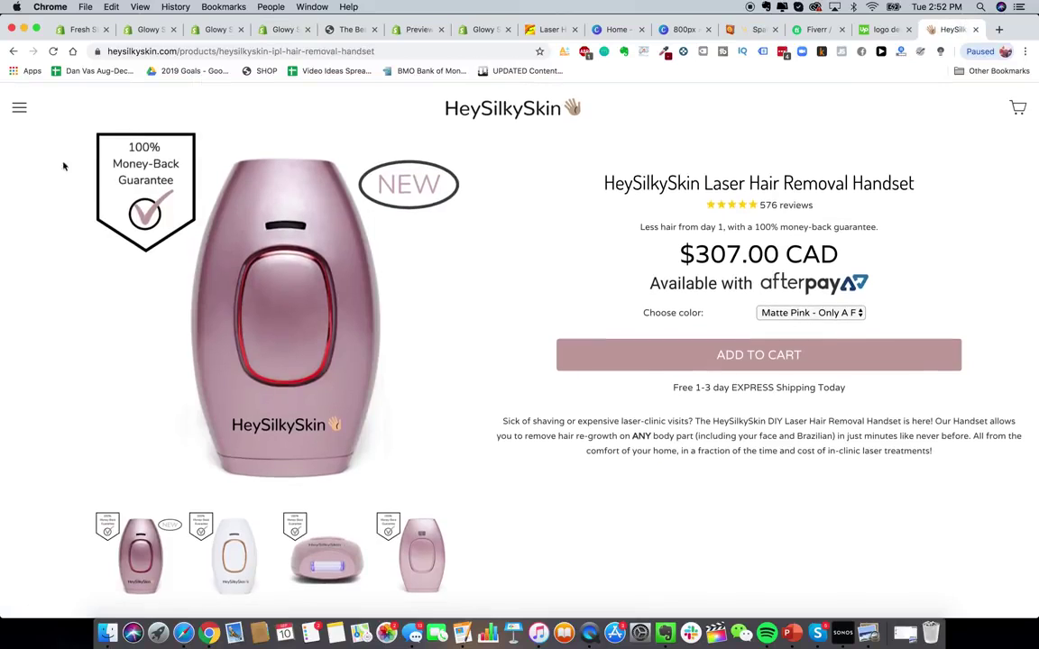
# - Go to HeySilkySkin's QUESTIONS & ANSWERS page and expand the 'Is it safe?' answer
pyautogui.click(17, 106)
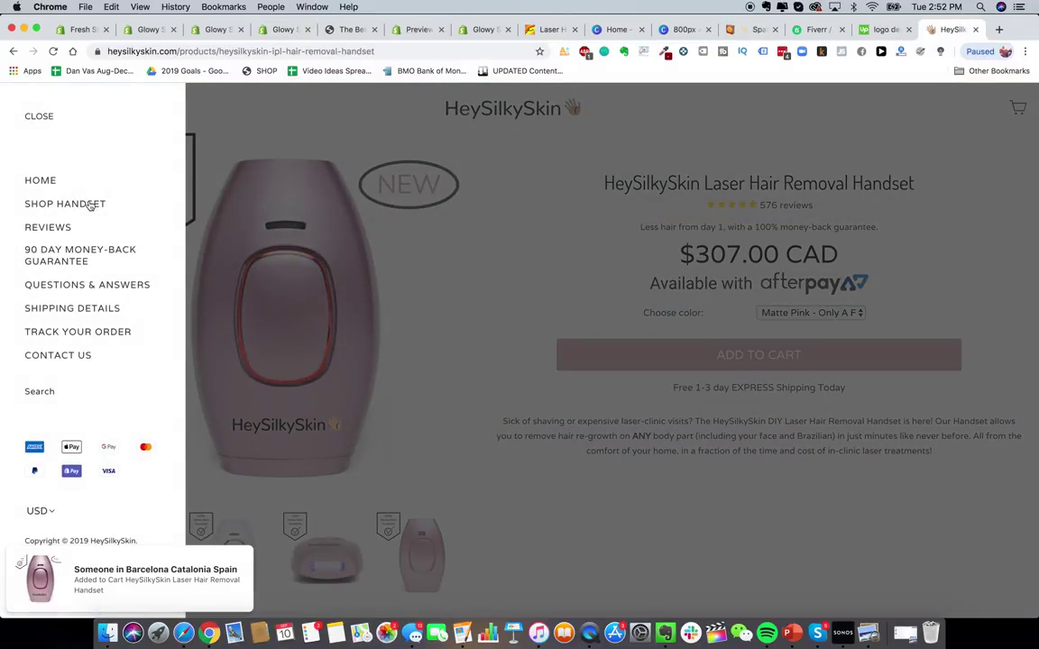
pyautogui.click(91, 285)
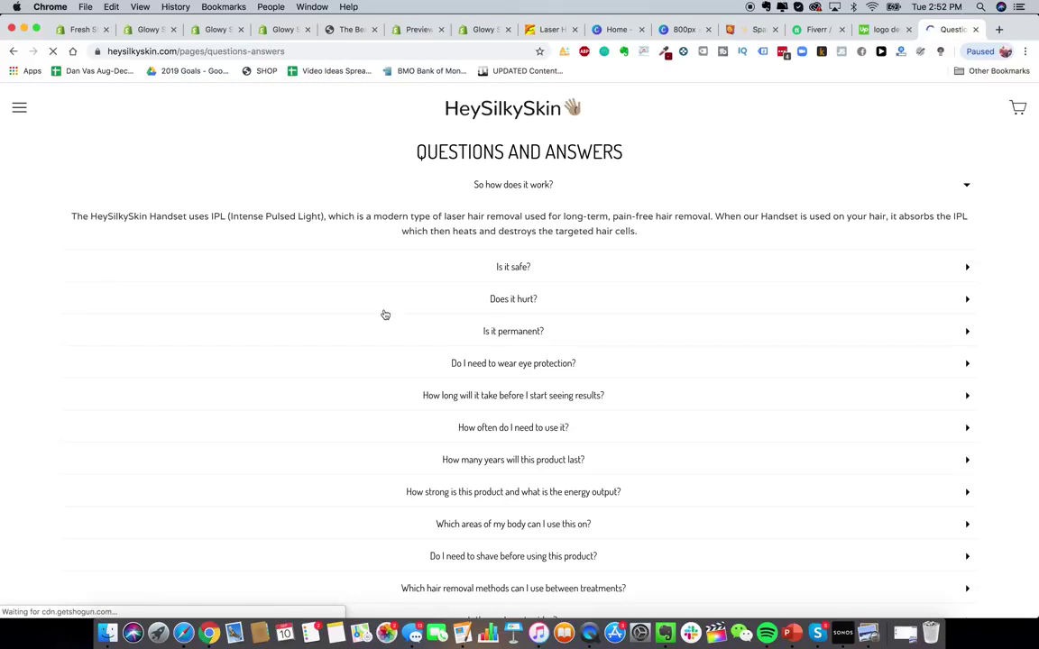
pyautogui.scroll(-10, 556, 332)
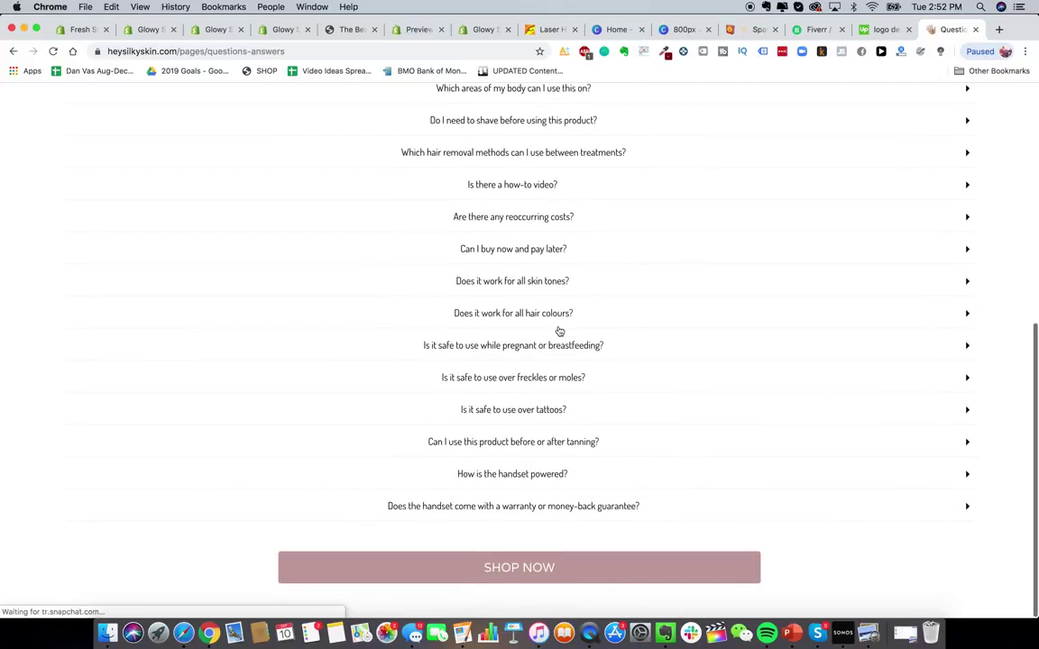
pyautogui.scroll(10, 656, 336)
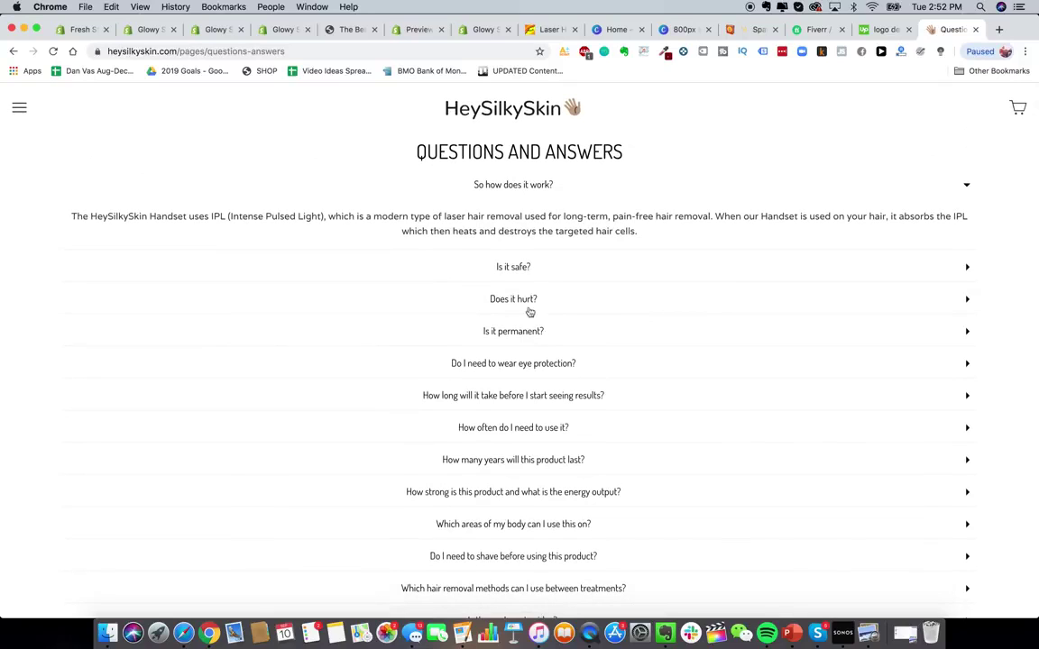
pyautogui.click(534, 266)
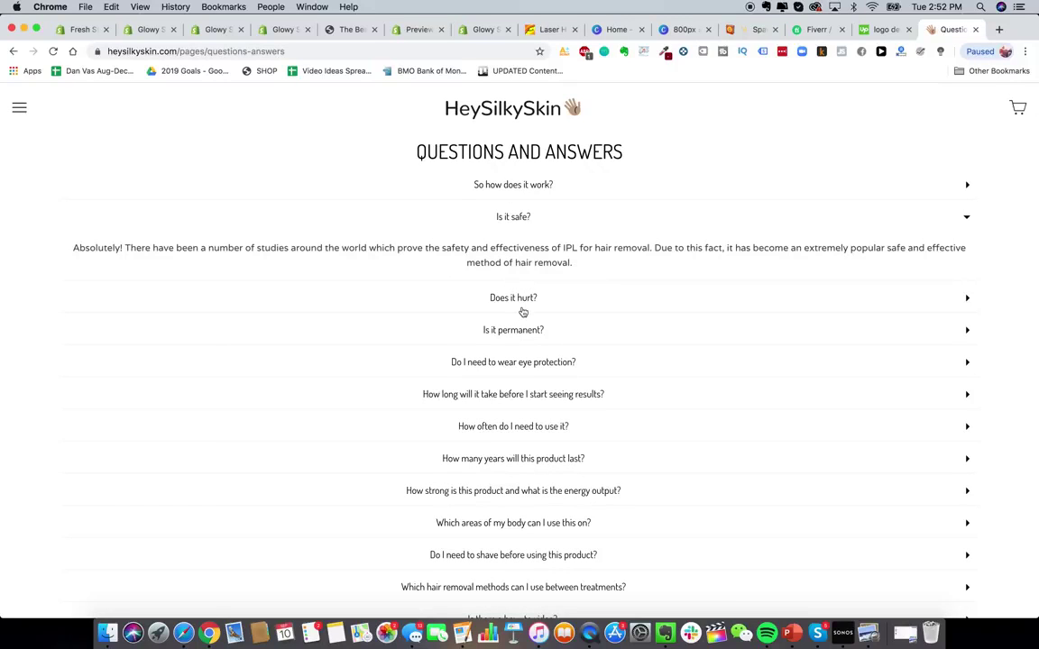
# - Create a HelpCenter FAQ section named 'Questions & Answers'
pyautogui.click(156, 32)
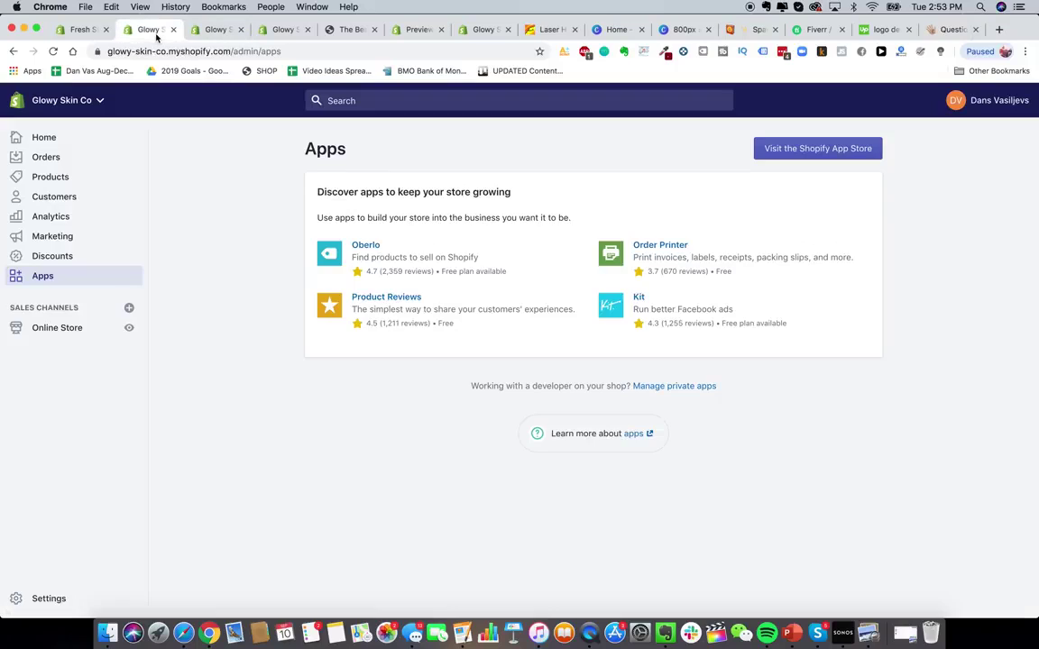
pyautogui.click(282, 30)
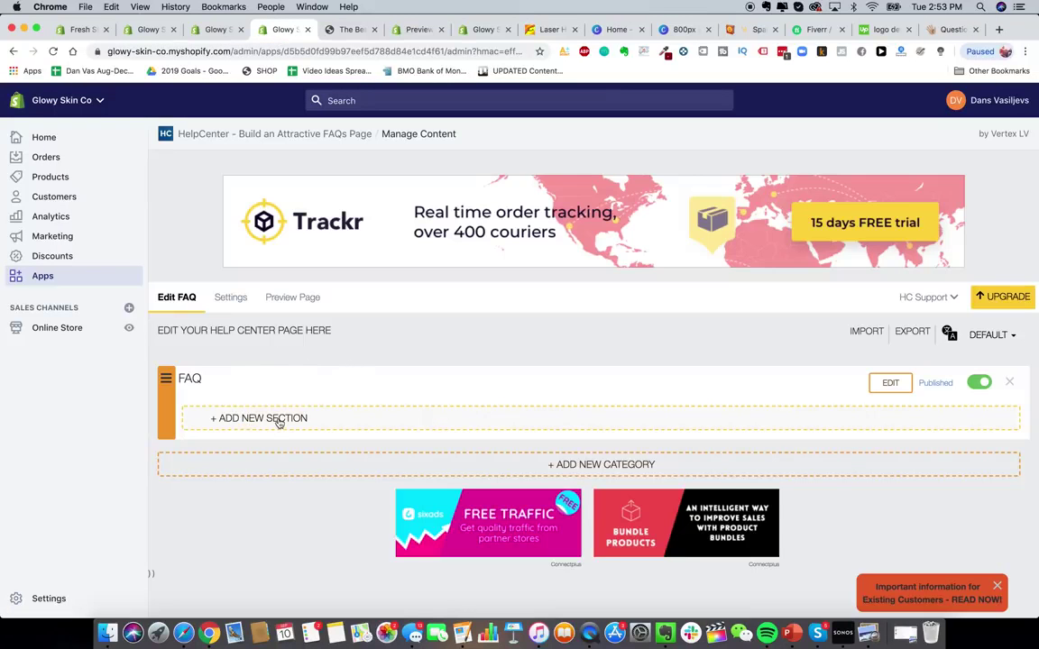
pyautogui.click(280, 420)
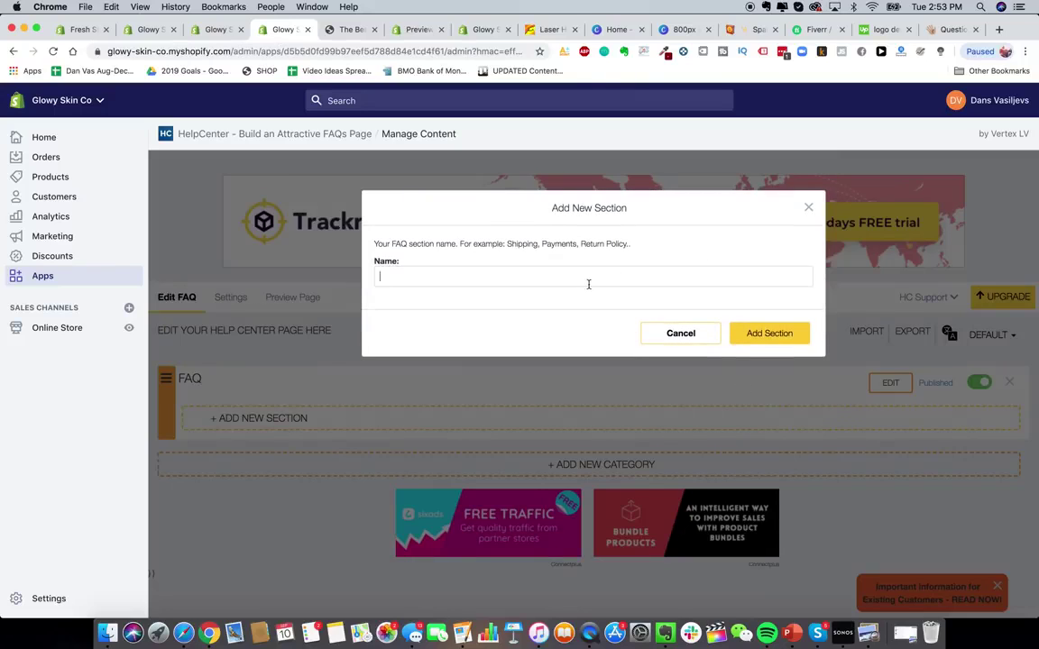
pyautogui.write('Questions & Answers')
pyautogui.click(757, 337)
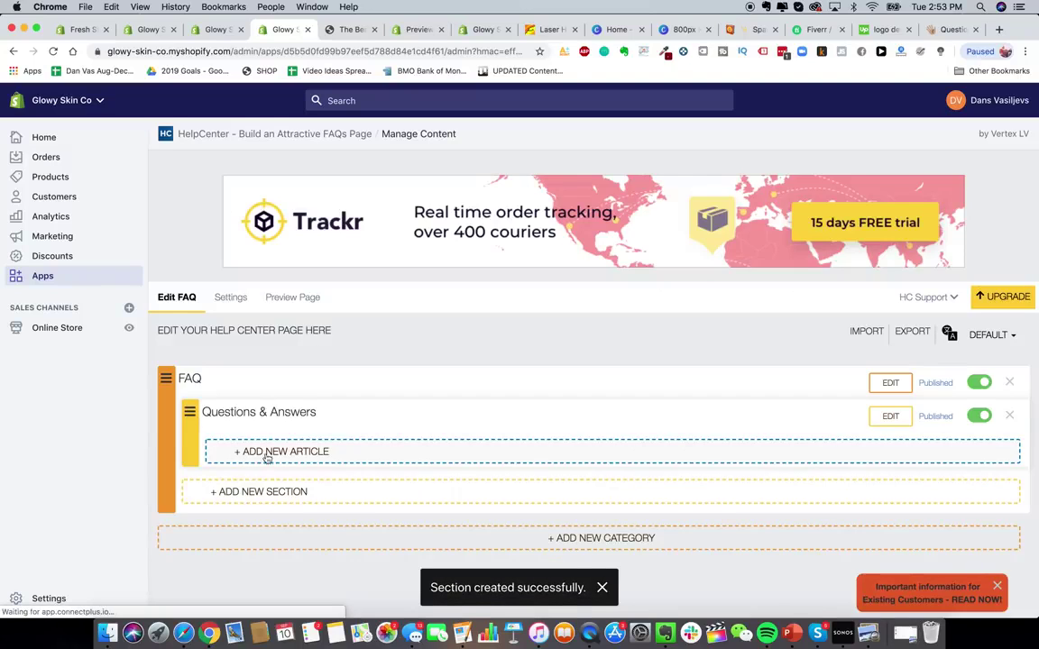
# - Start an article titled 'So how does it work?' with placeholder answer 'Test test test'
pyautogui.click(267, 455)
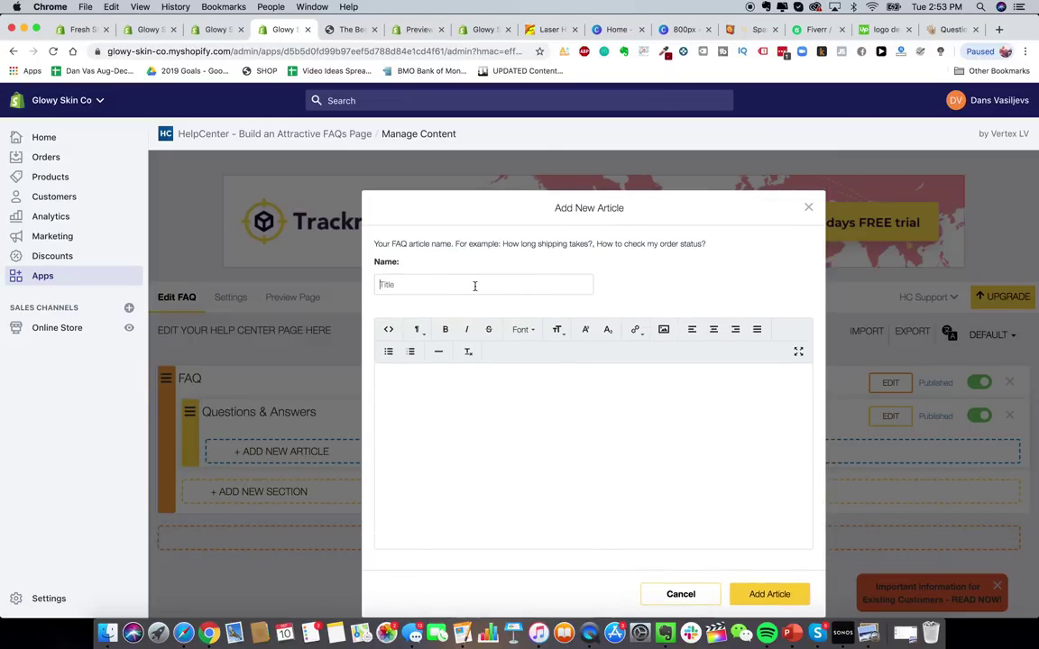
pyautogui.click(474, 286)
pyautogui.write('So how does it work?')
pyautogui.click(508, 448)
pyautogui.write('Test test test')
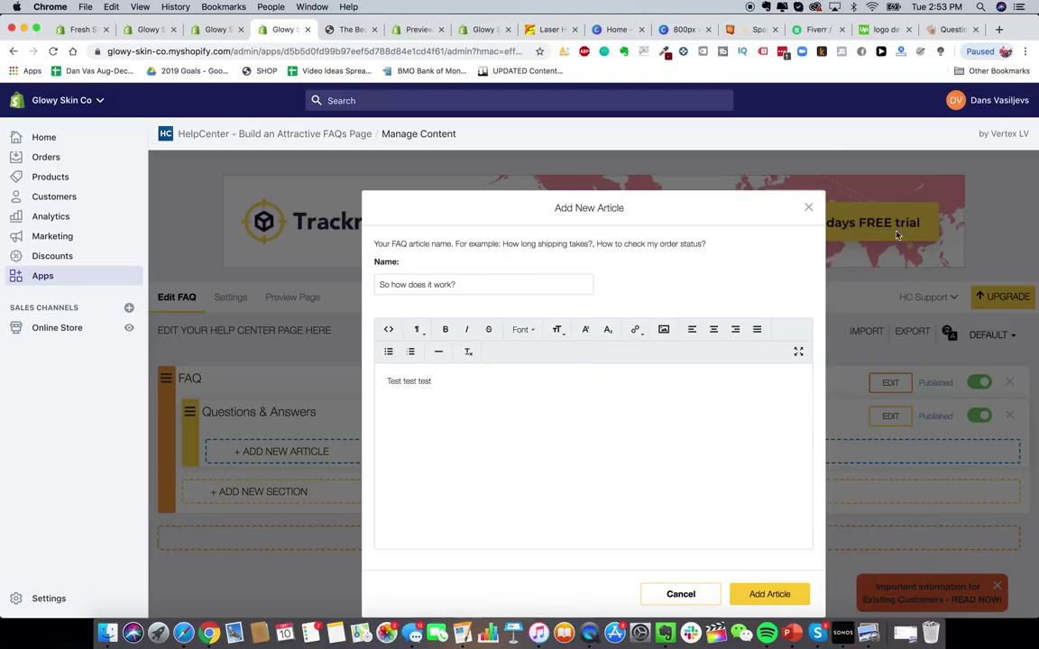
# - Replace the answer with 'The Glowy Skin Handset sses advanced IPL technology etc etc' and save the article
pyautogui.click(949, 29)
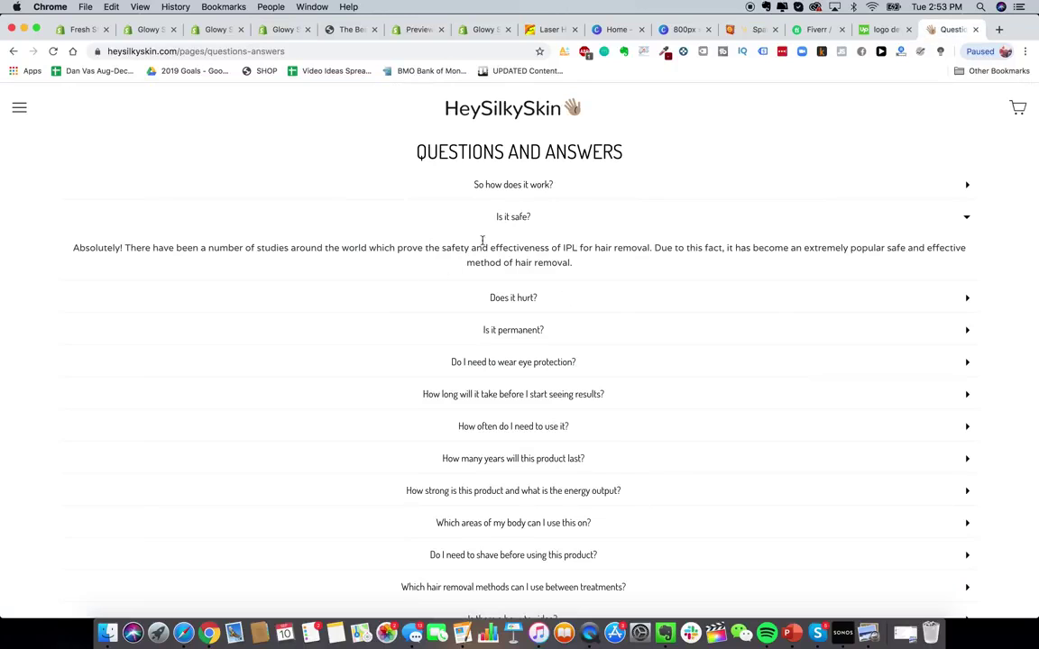
pyautogui.click(467, 180)
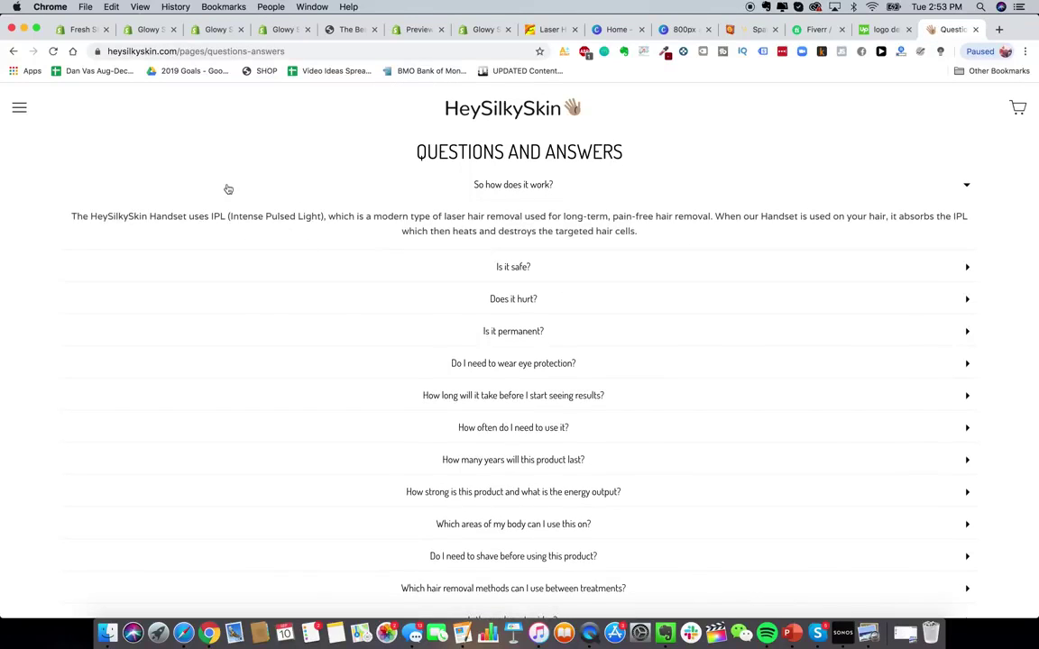
pyautogui.click(219, 28)
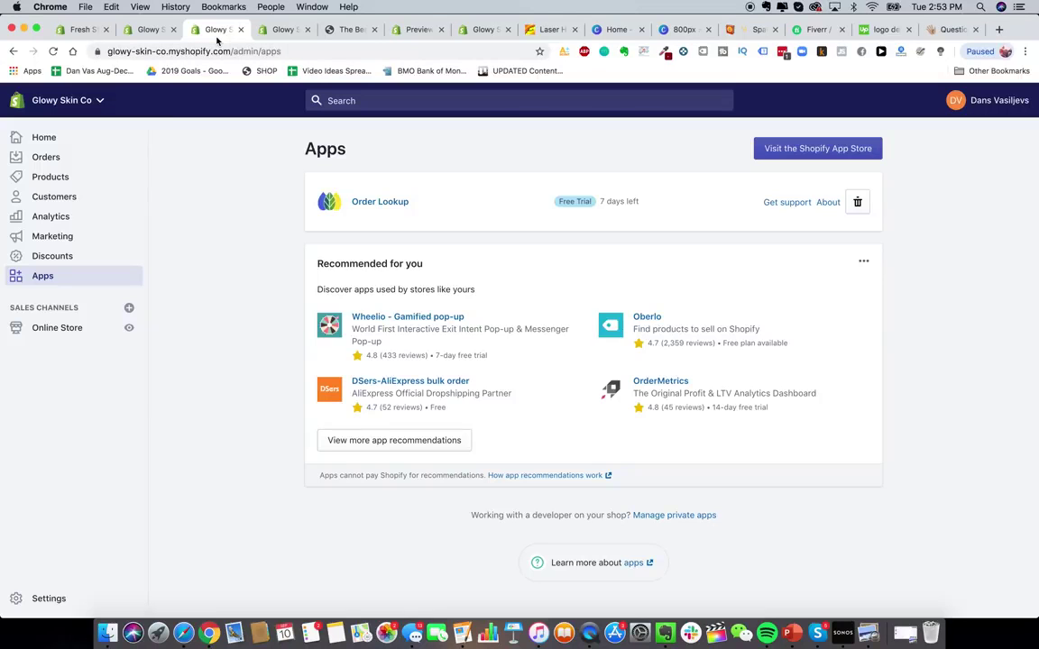
pyautogui.click(256, 31)
pyautogui.press('super+a')
pyautogui.write('T')
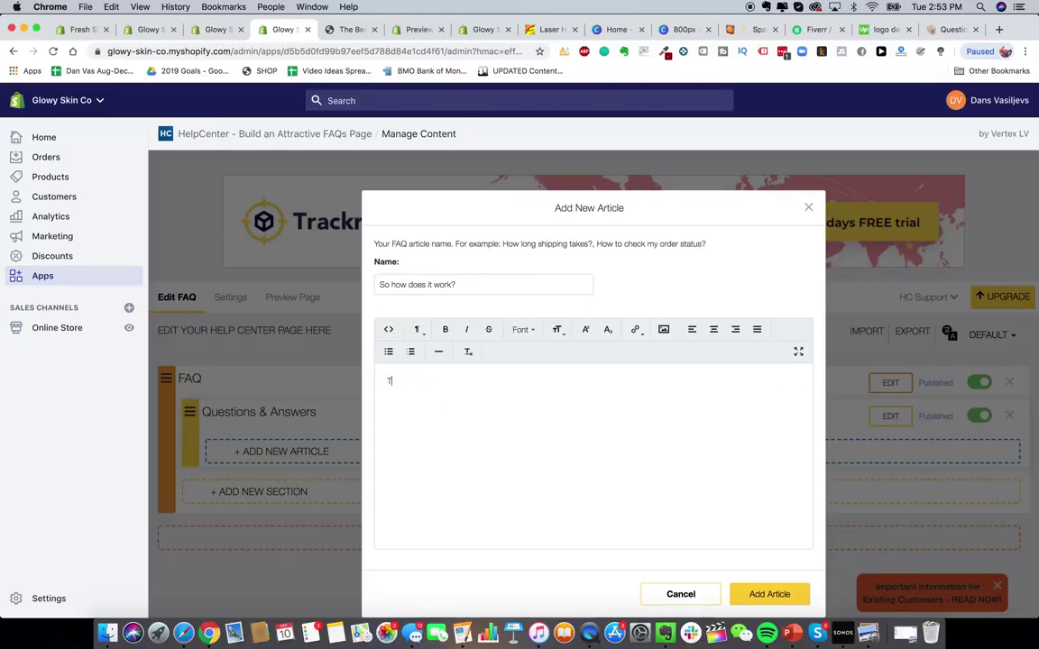
pyautogui.write('he Glowy Skin ')
pyautogui.write('Handset s')
pyautogui.write('ses advanced')
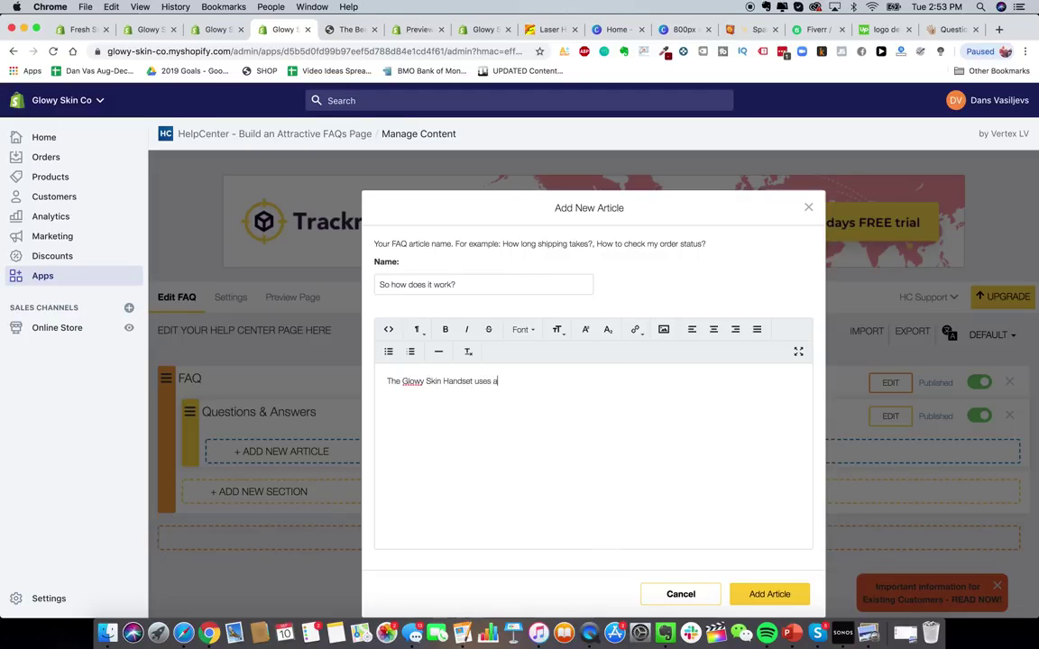
pyautogui.write(' IPL technology etc etc')
pyautogui.click(753, 593)
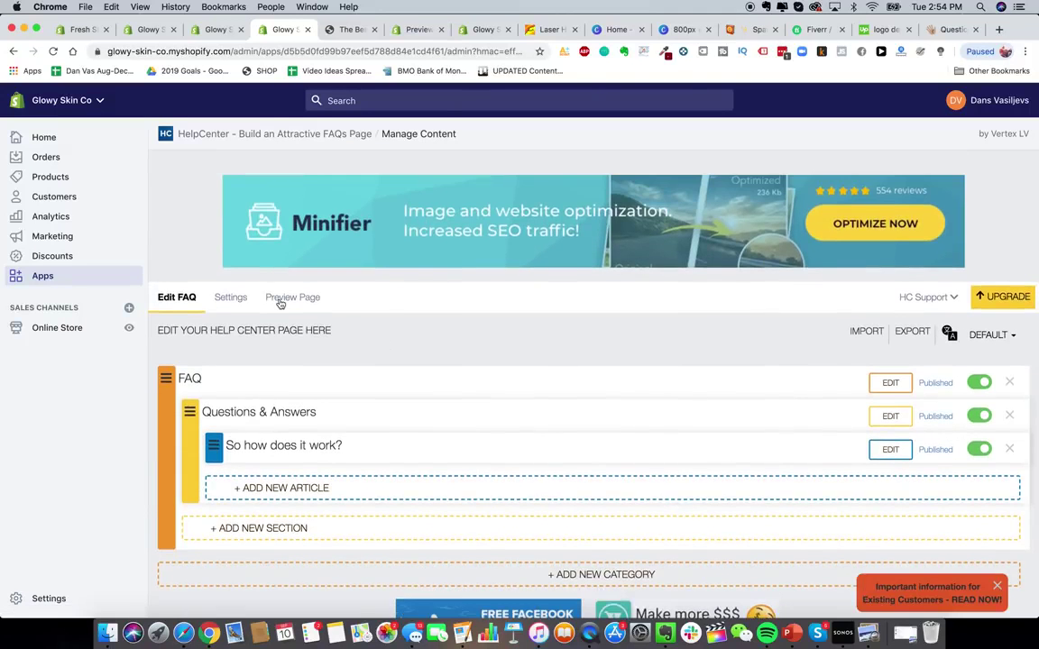
# - Preview the live Help Center and expand then collapse 'So how does it work?'
pyautogui.click(280, 301)
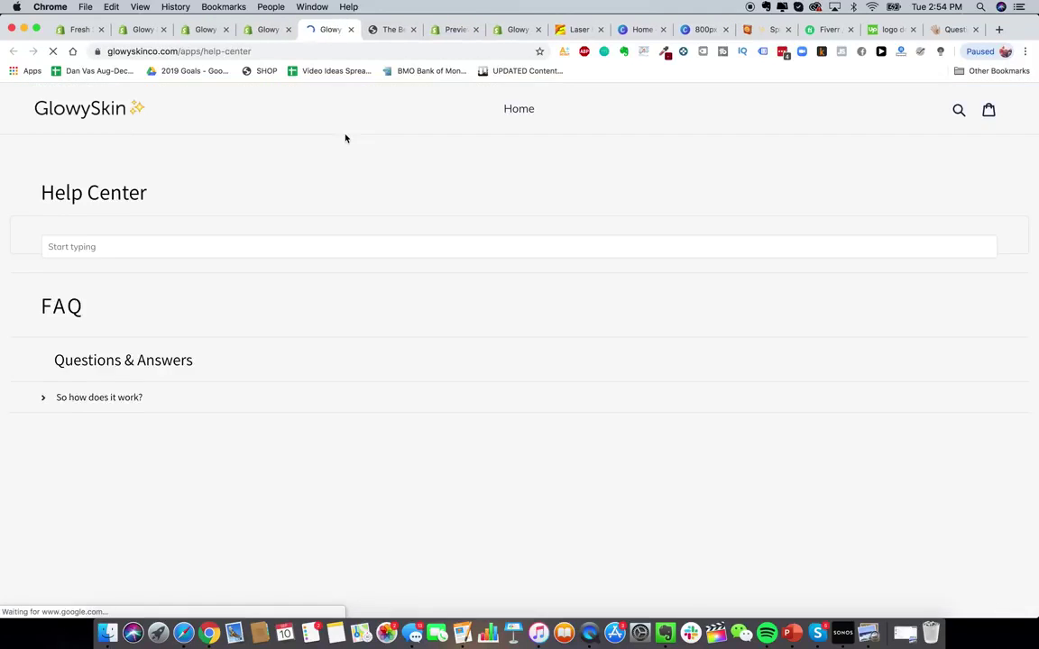
pyautogui.click(96, 418)
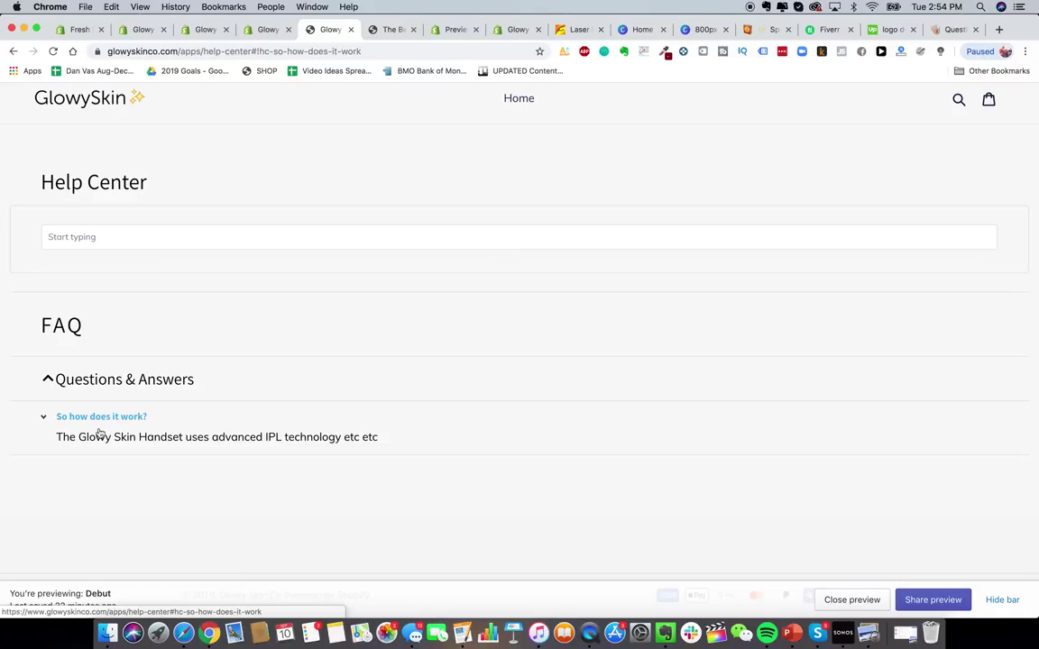
pyautogui.click(127, 419)
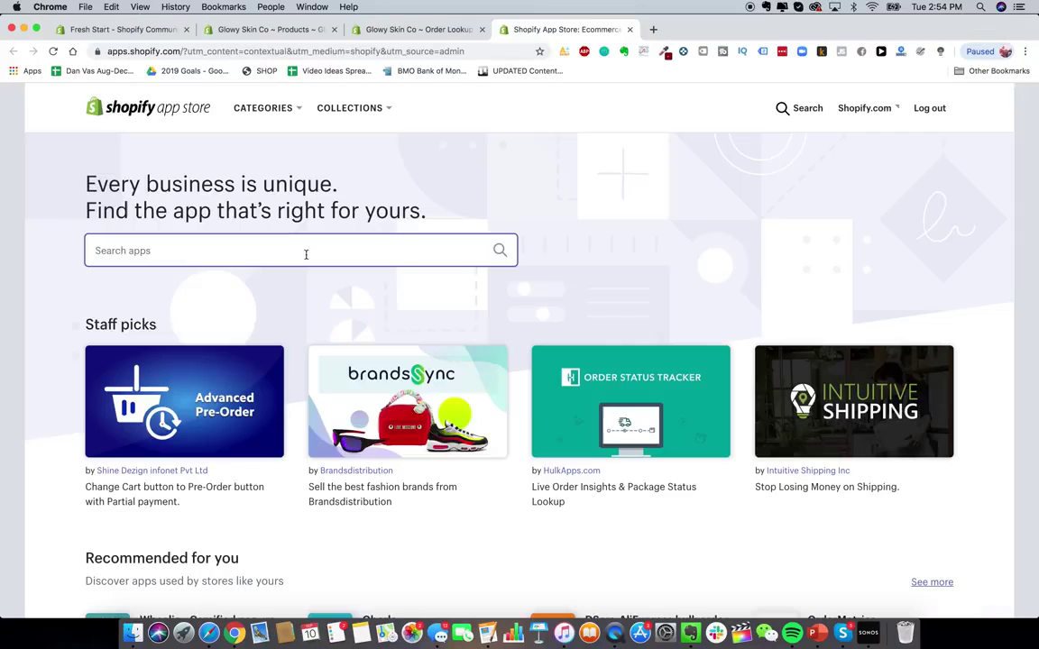
# - Search the App Store for 'loox' and open the Loox - Photo Reviews listing
pyautogui.click(304, 252)
pyautogui.write('loox')
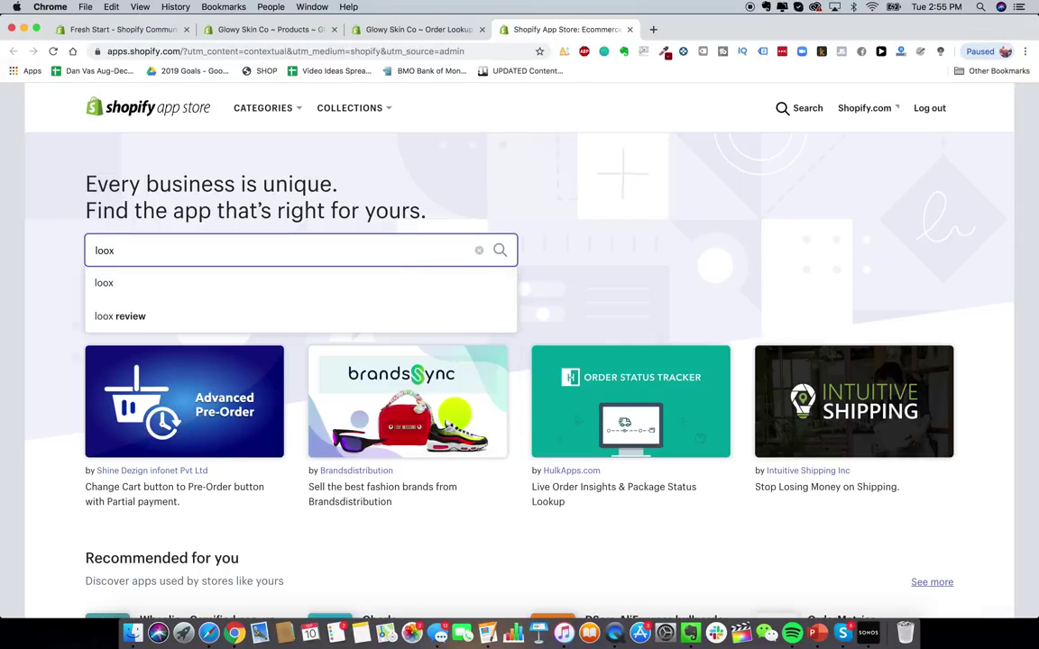
pyautogui.press('Return')
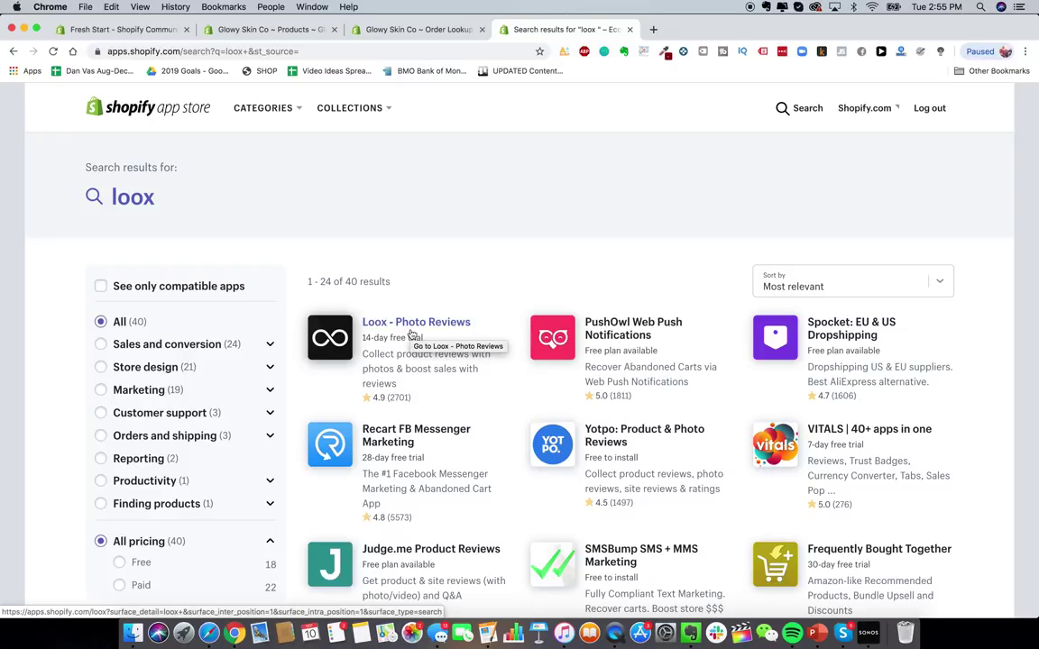
pyautogui.click(411, 335)
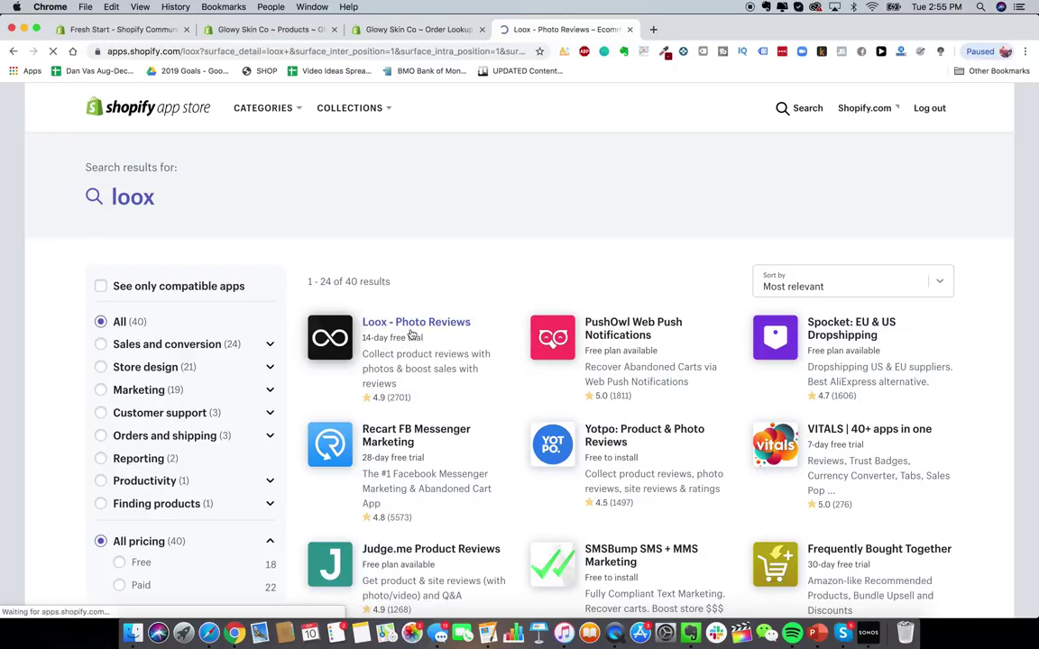
pyautogui.scroll(-2, 332, 290)
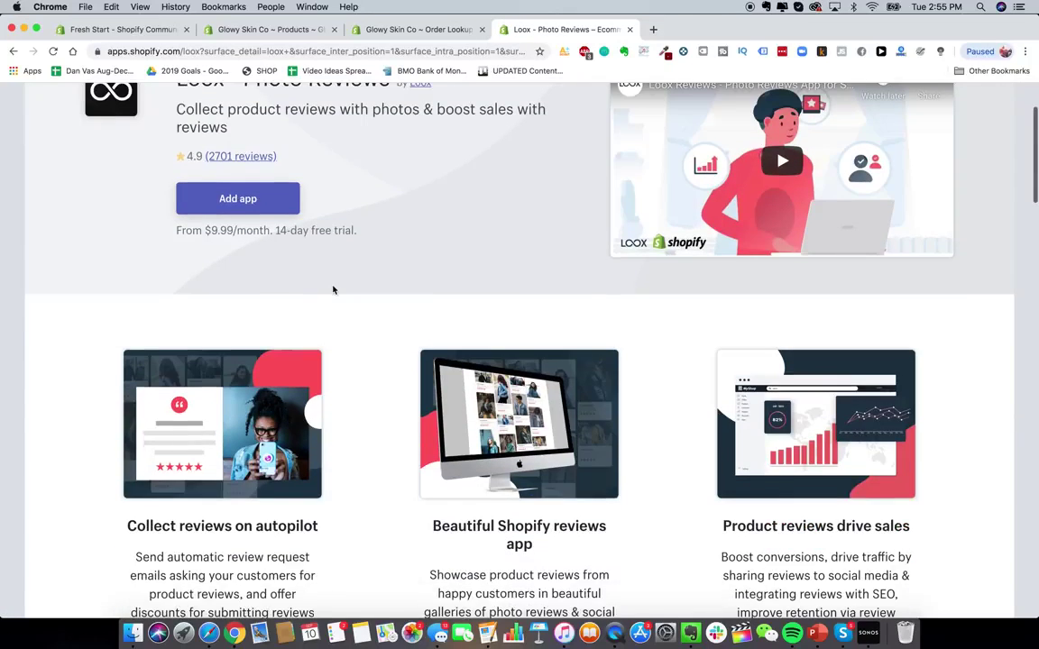
pyautogui.scroll(2, 332, 290)
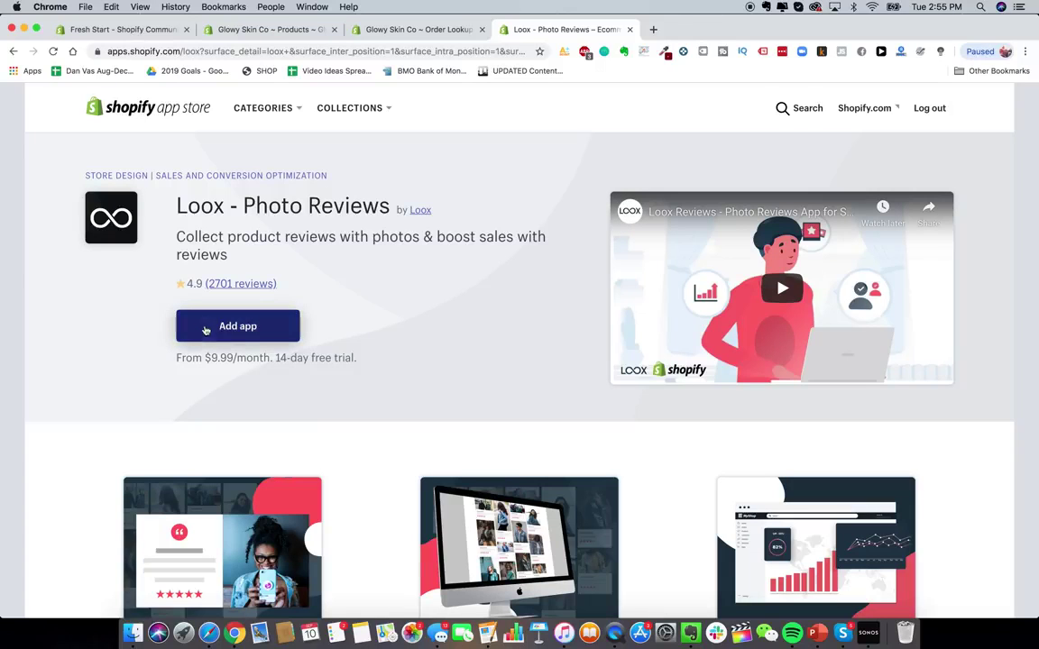
# - Add Loox to the store and choose the Basic plan's 14-day trial
pyautogui.click(238, 335)
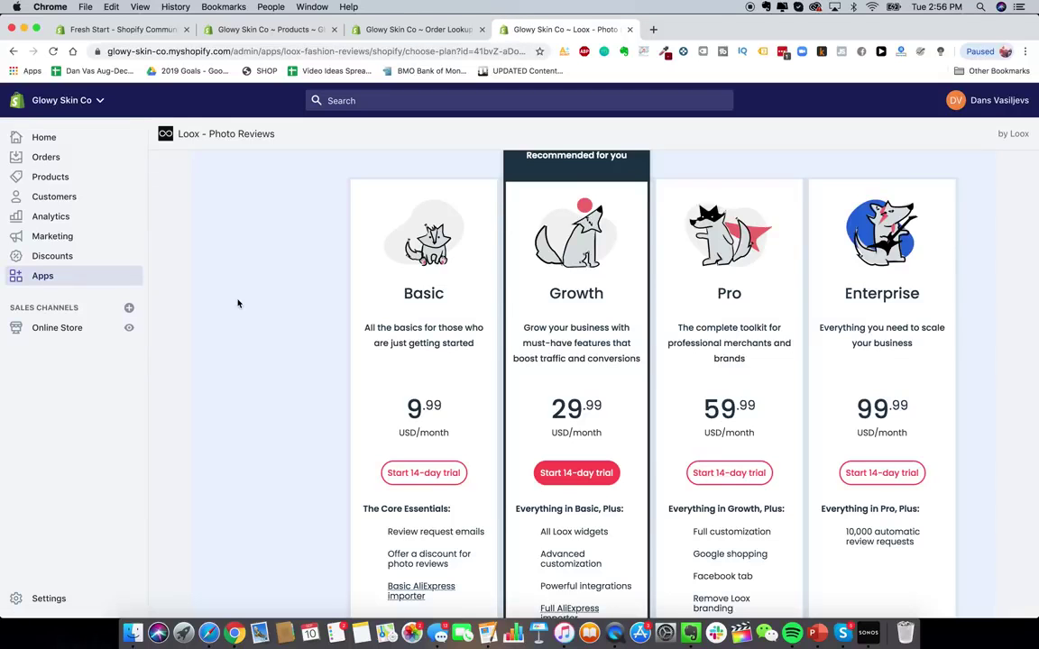
pyautogui.scroll(1, 243, 317)
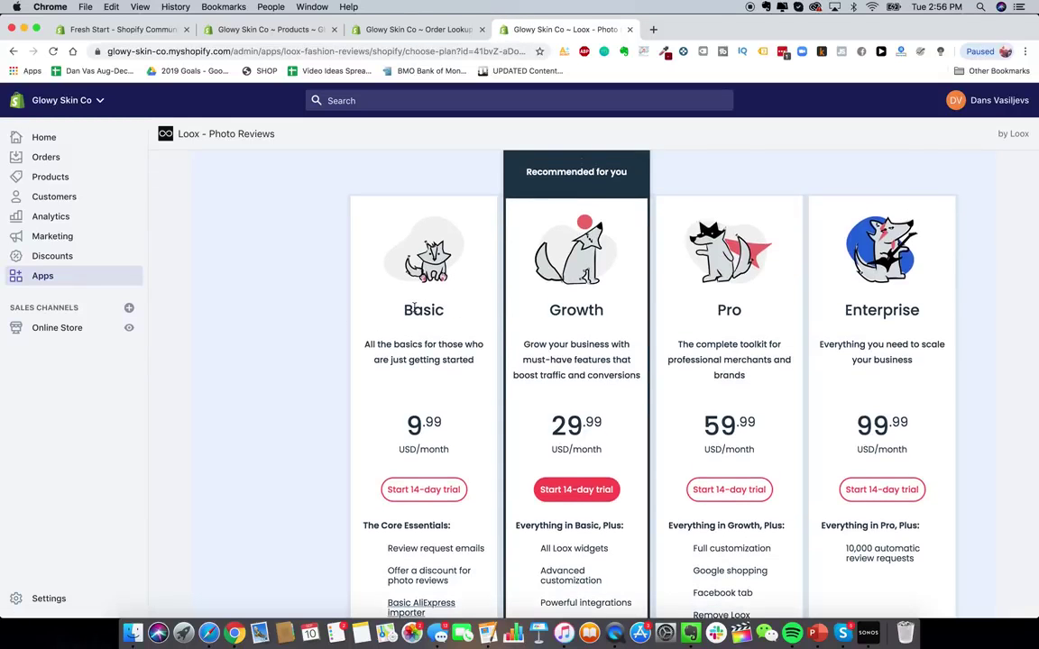
pyautogui.click(423, 489)
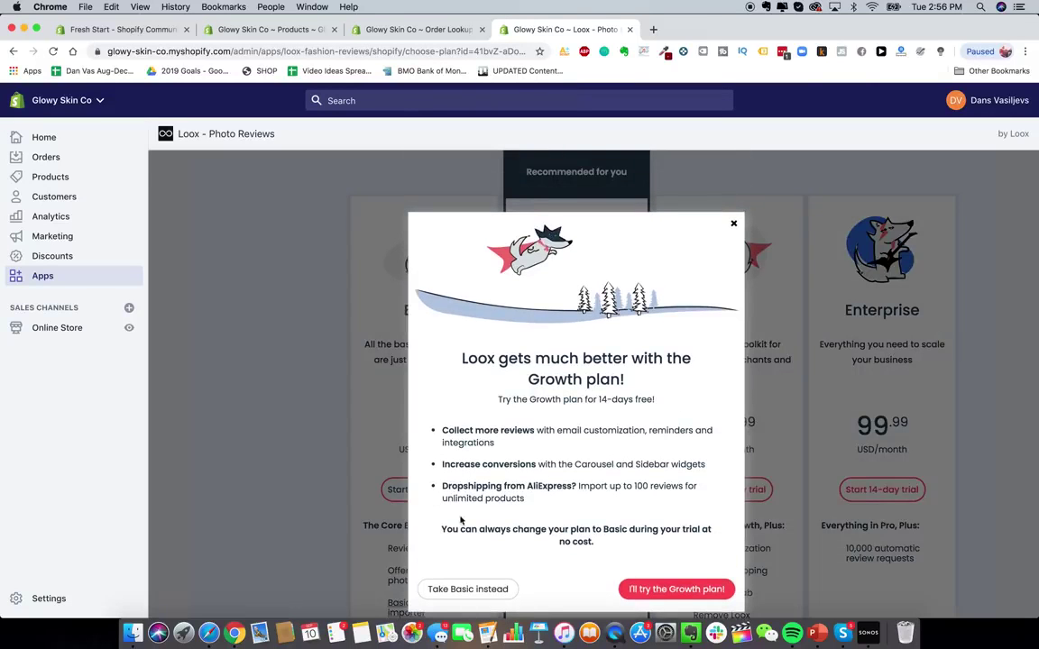
# - Decline the Growth upsell to keep Basic, then browse the Loox settings page
pyautogui.click(465, 589)
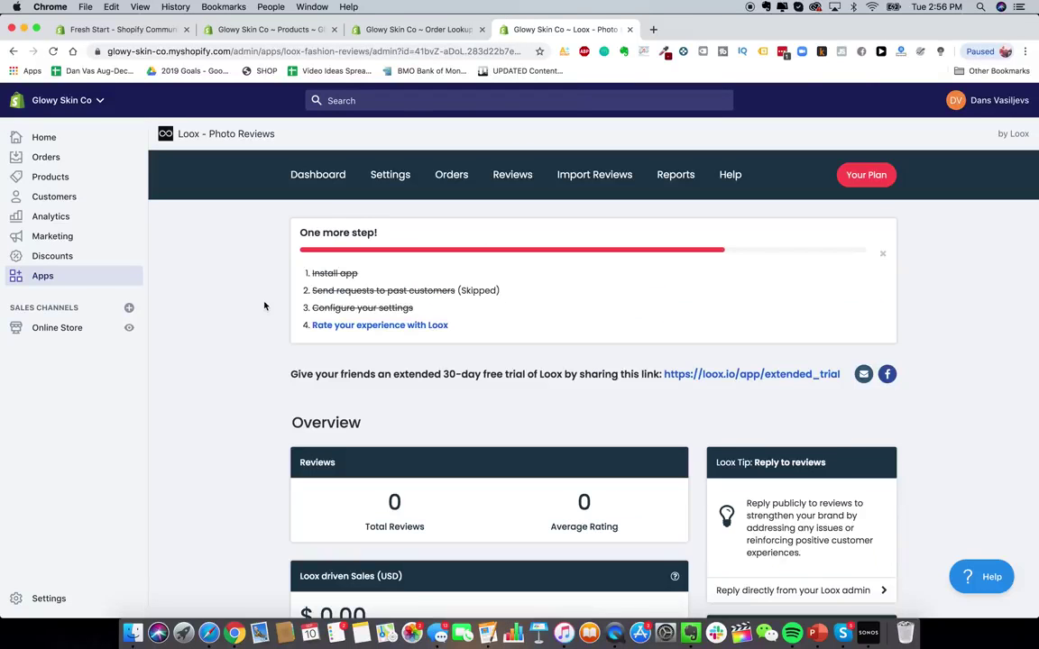
pyautogui.click(390, 174)
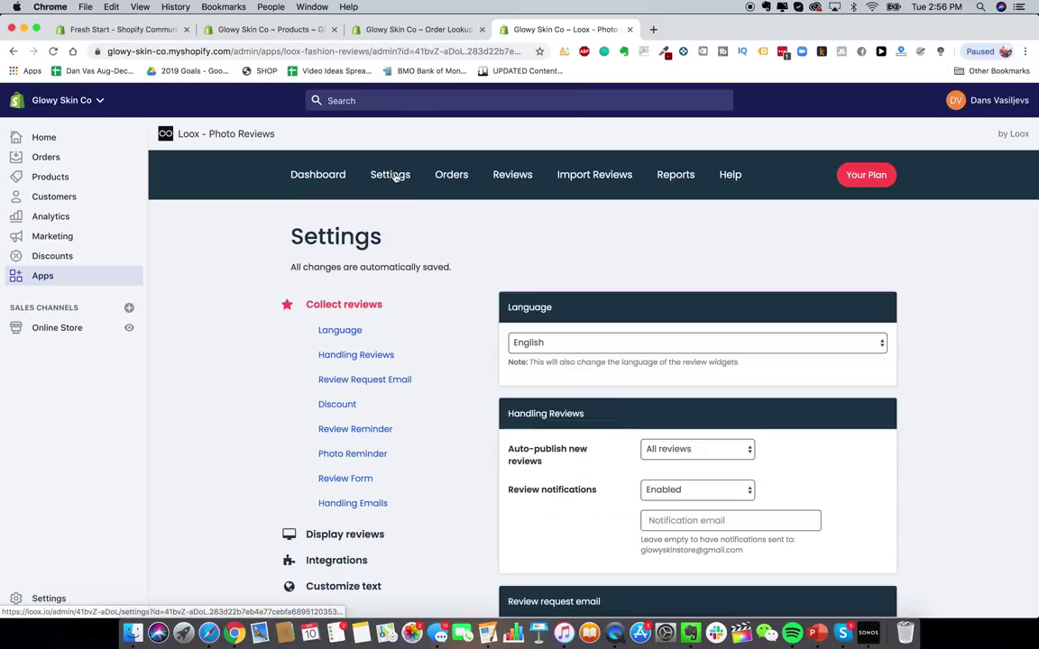
pyautogui.scroll(-5, 541, 304)
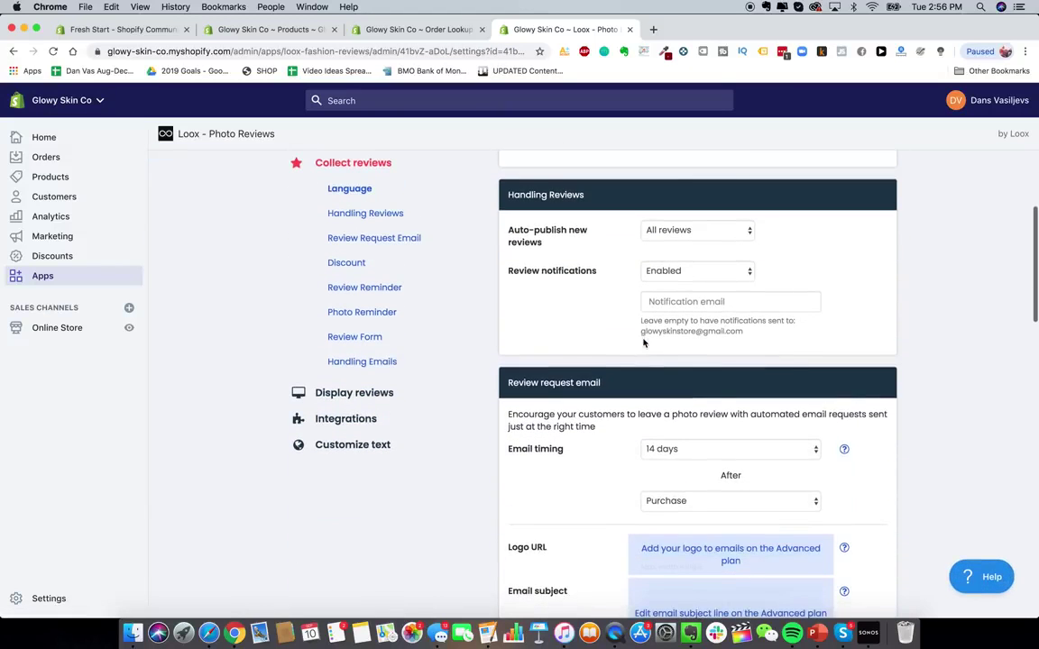
pyautogui.scroll(-2, 585, 330)
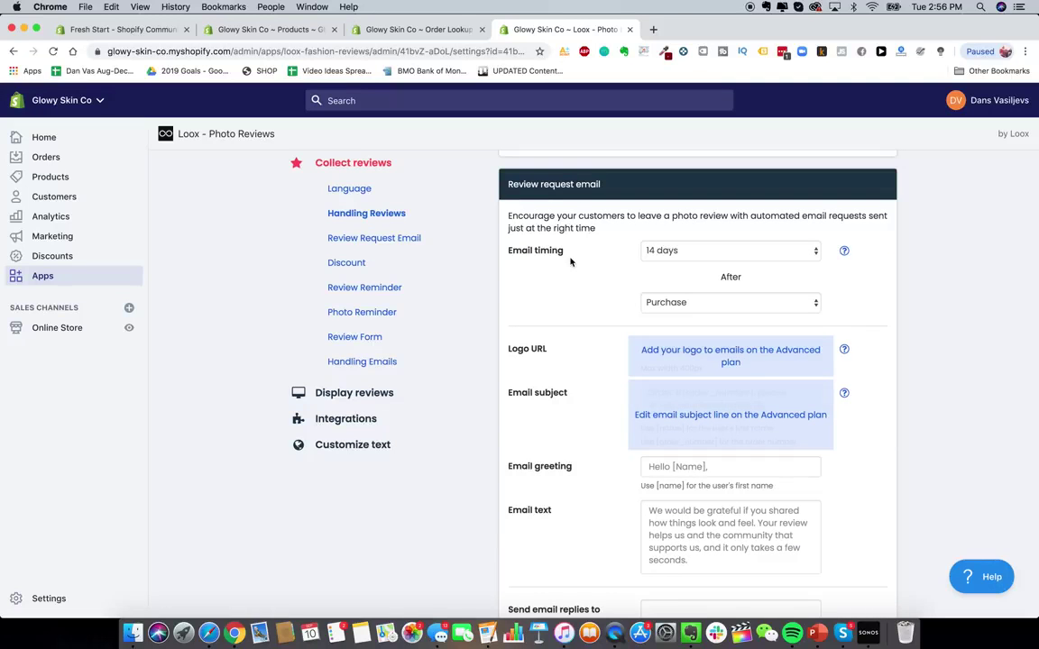
pyautogui.scroll(-4, 573, 270)
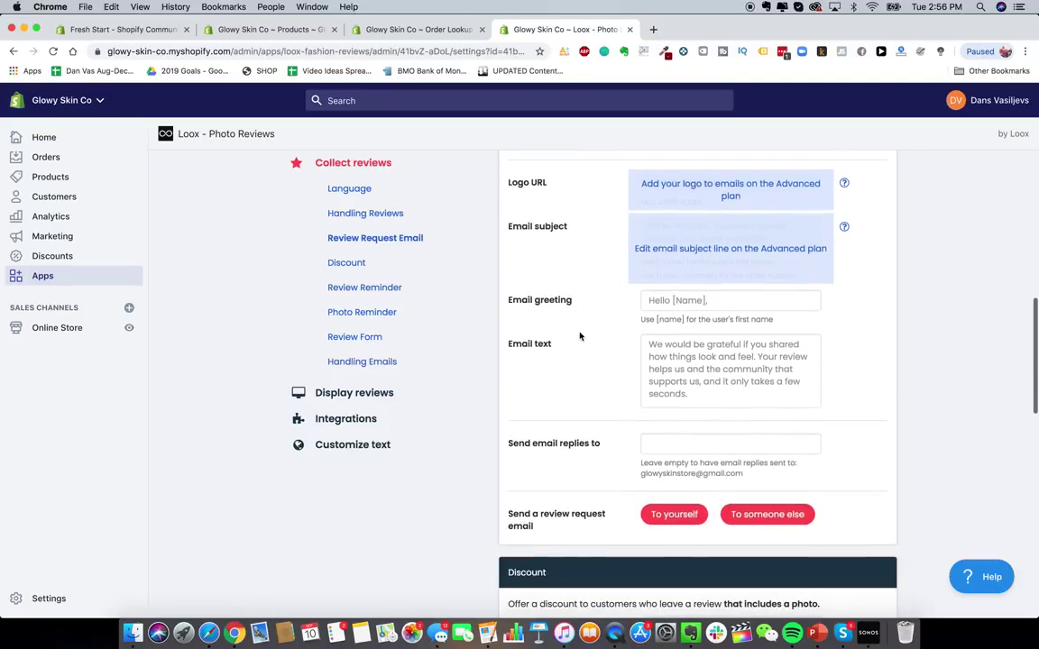
pyautogui.scroll(-8, 580, 336)
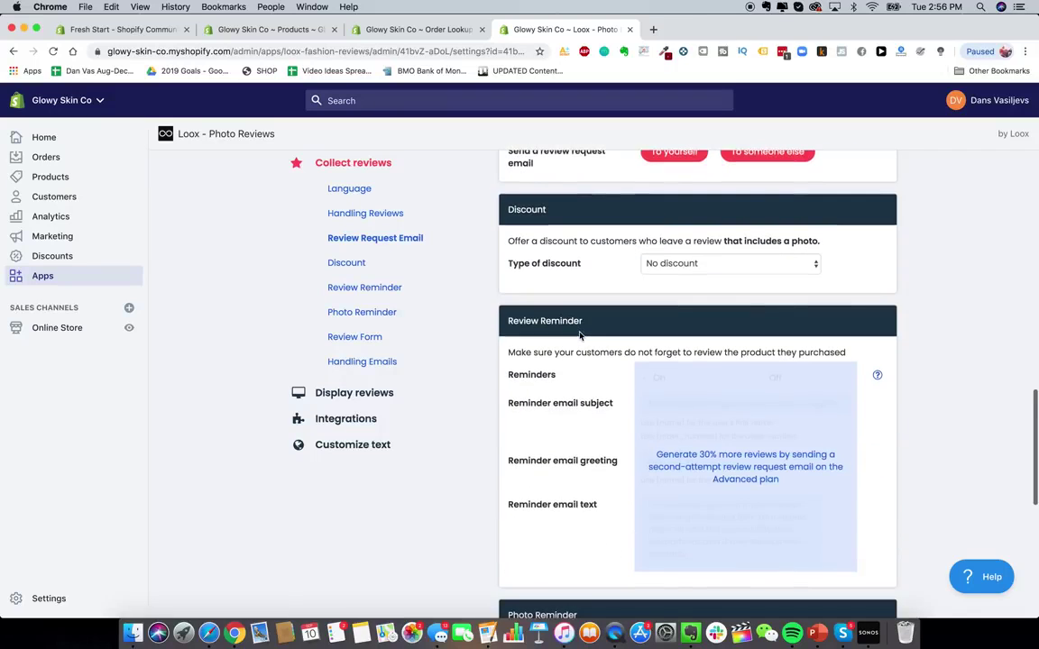
pyautogui.scroll(-7, 581, 323)
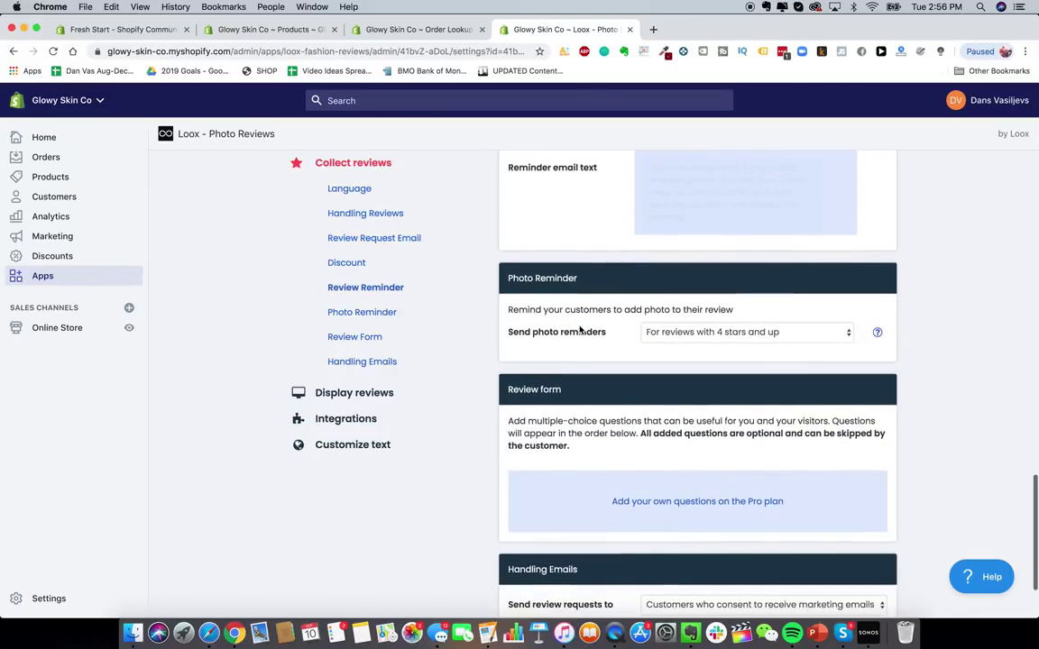
pyautogui.scroll(-3, 573, 305)
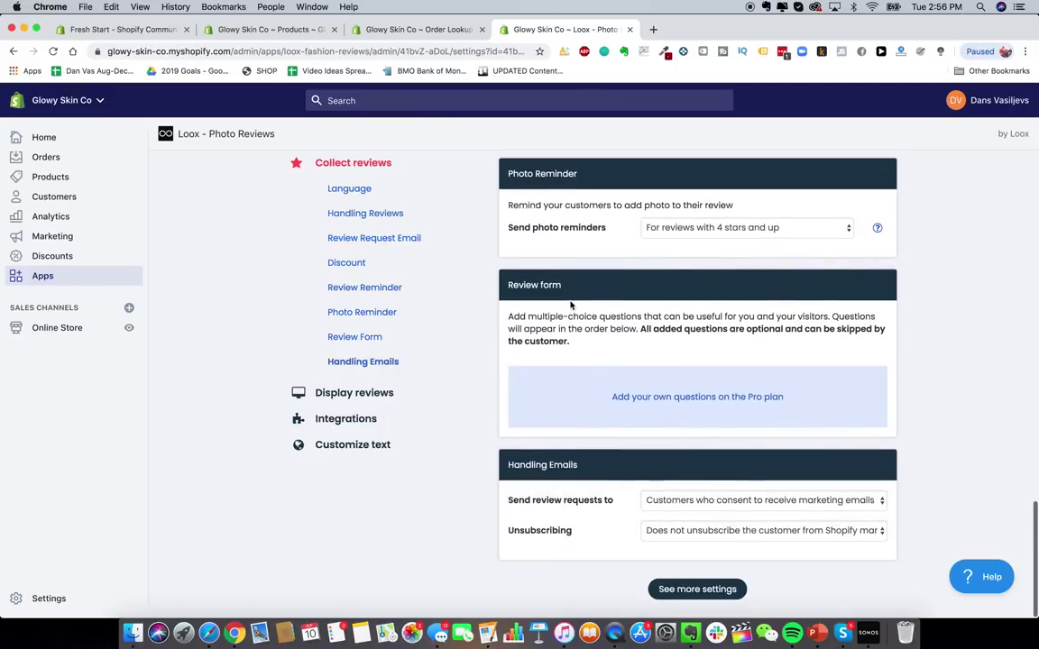
pyautogui.scroll(20, 570, 305)
pyautogui.scroll(3, 570, 305)
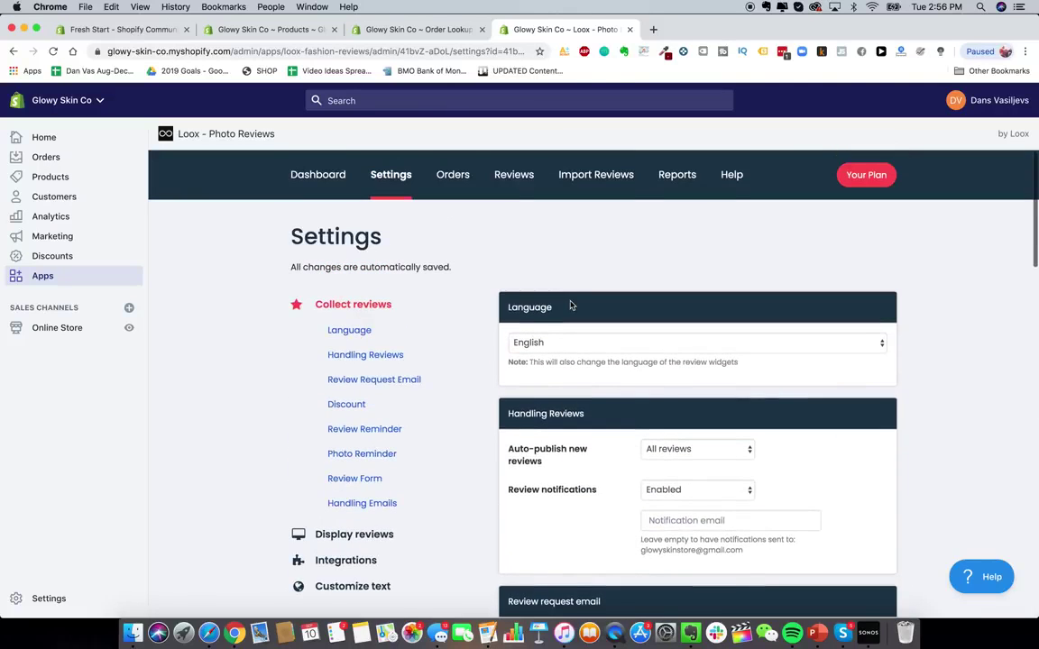
# - View the Loox Orders and Import Reviews pages, then open the Shopify App Store
pyautogui.click(452, 176)
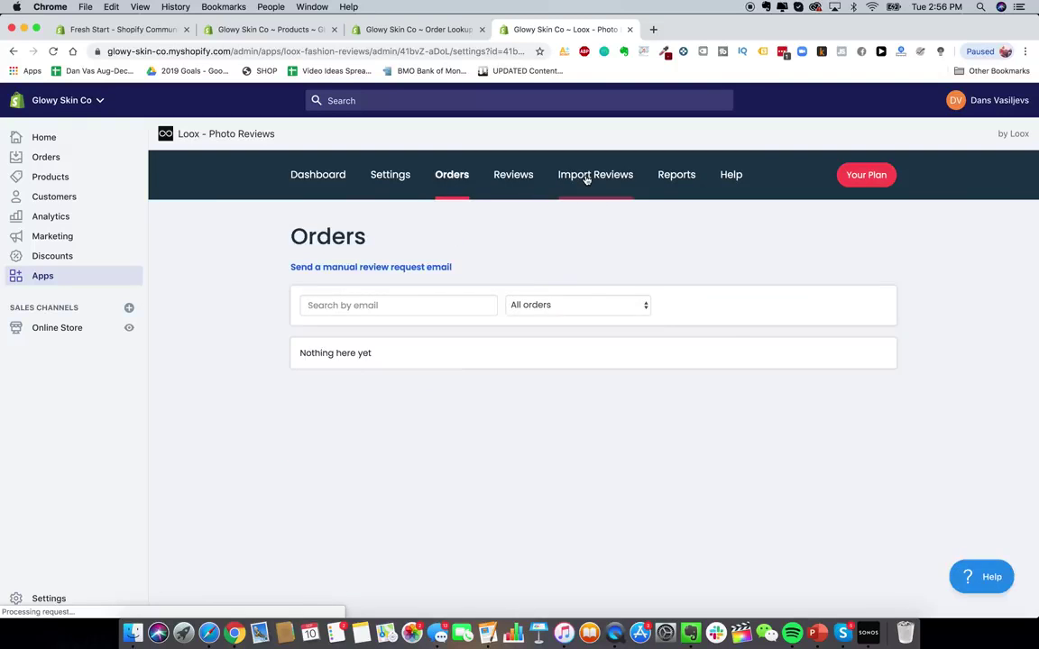
pyautogui.click(587, 177)
pyautogui.scroll(-1, 672, 379)
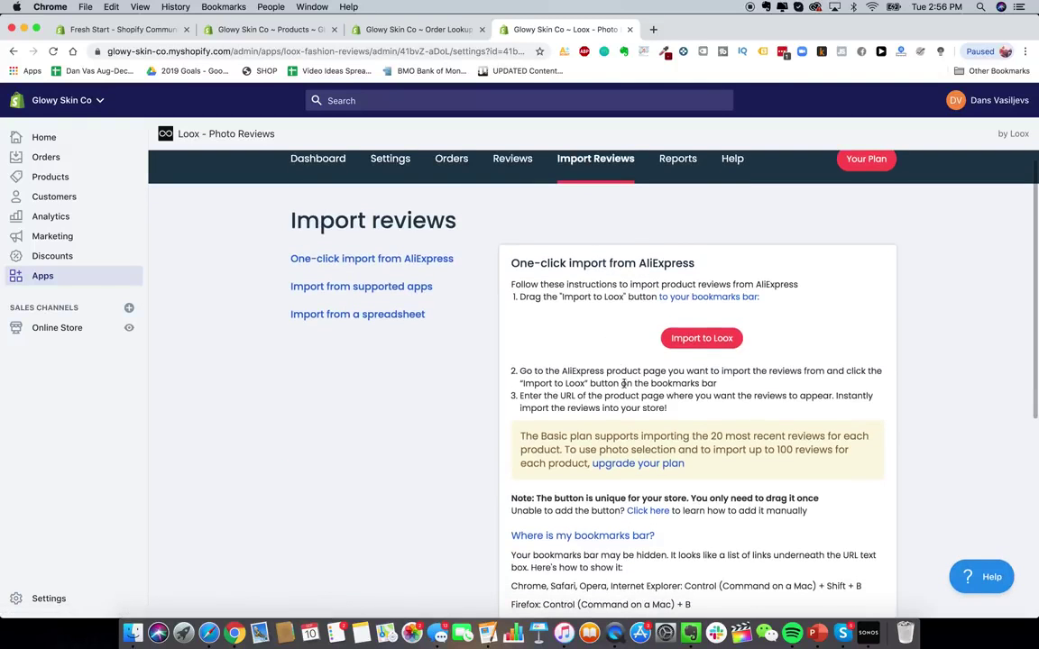
pyautogui.scroll(-1, 610, 346)
pyautogui.scroll(-2, 475, 302)
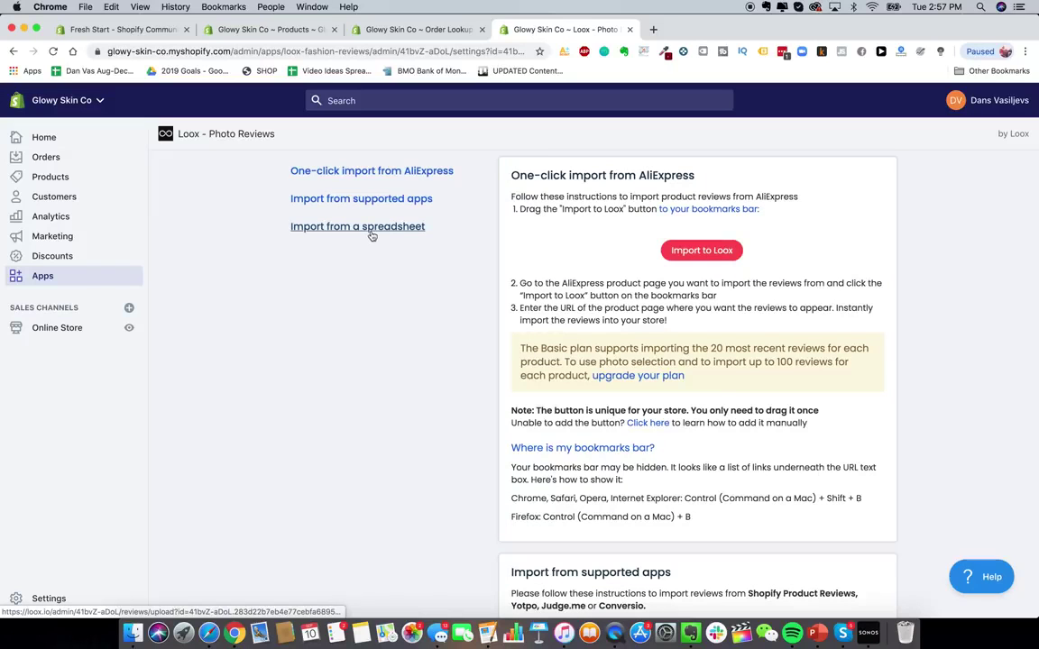
pyautogui.scroll(3, 389, 239)
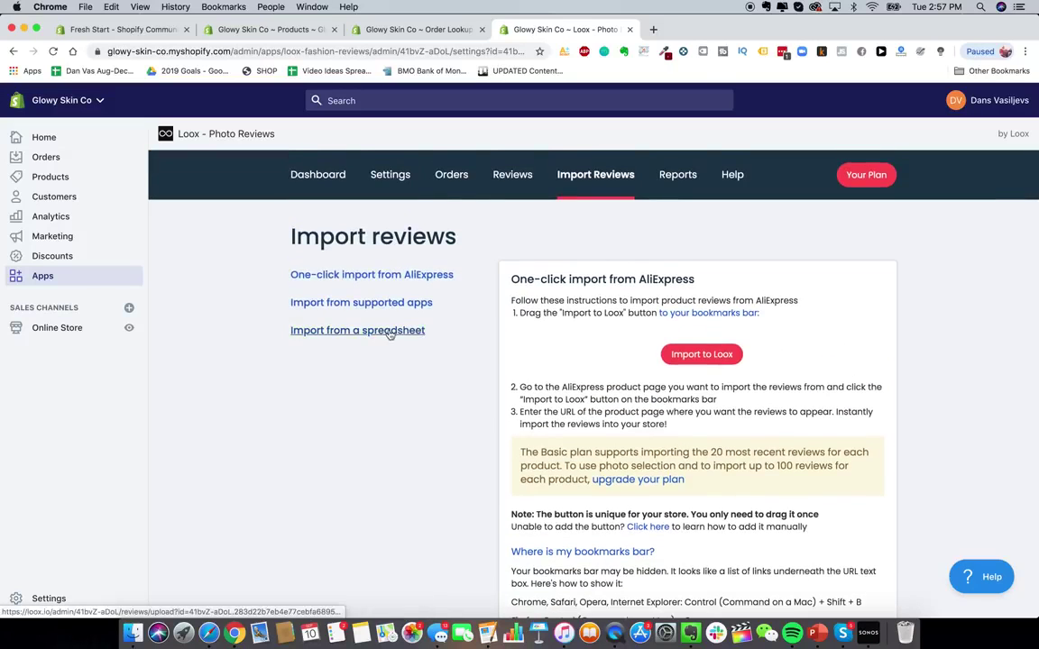
pyautogui.click(327, 176)
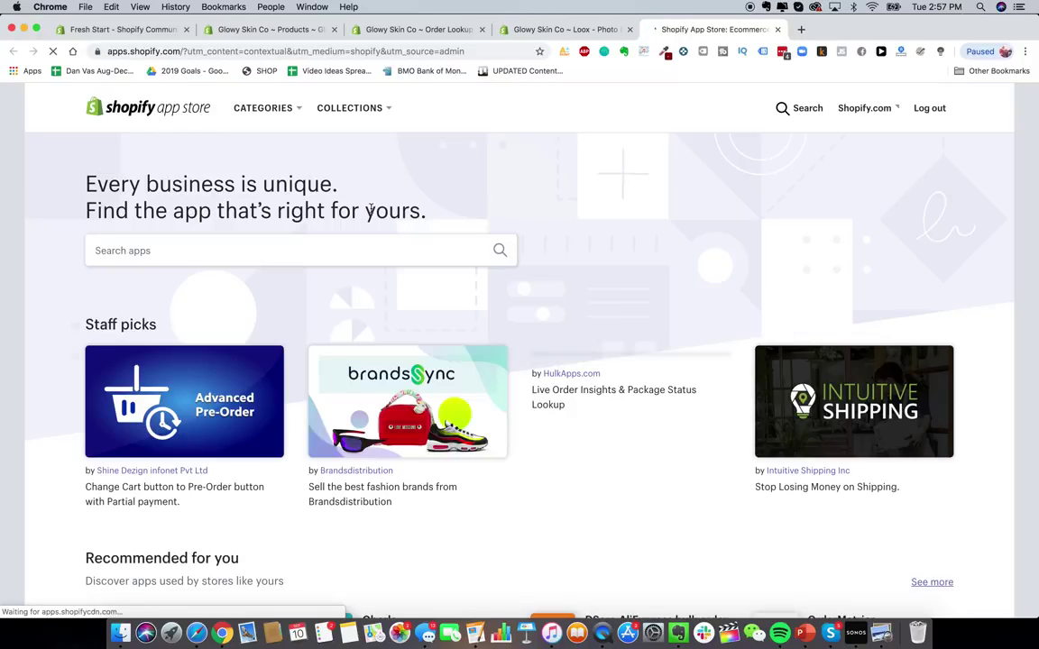
# - Search for 'smsbu' and add the SMSBump SMS + MMS Marketing app to the store
pyautogui.click(271, 249)
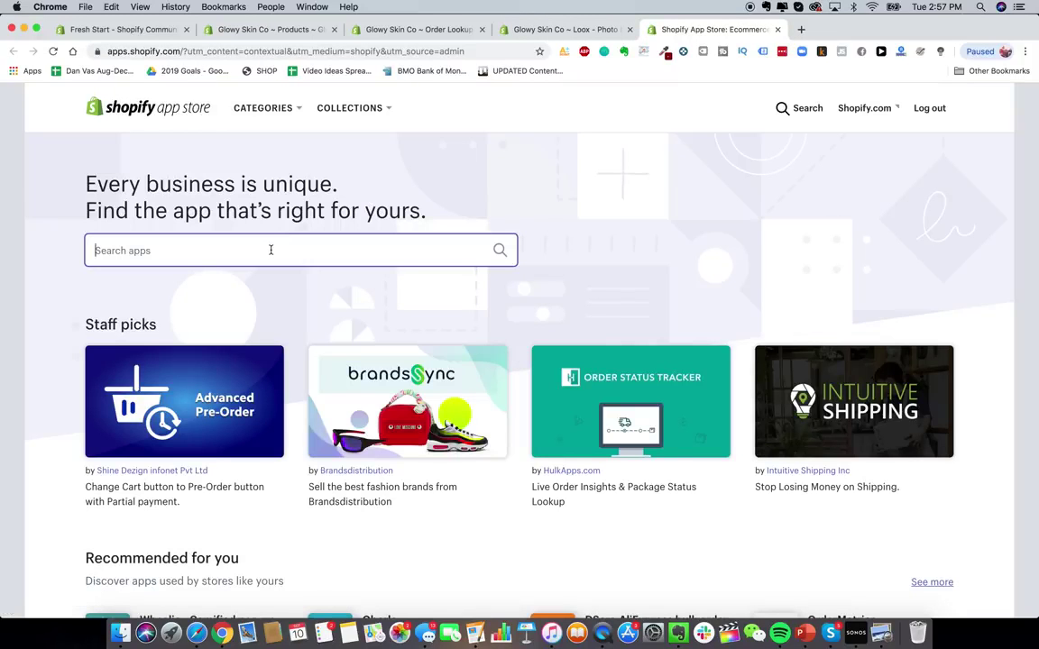
pyautogui.write('sms')
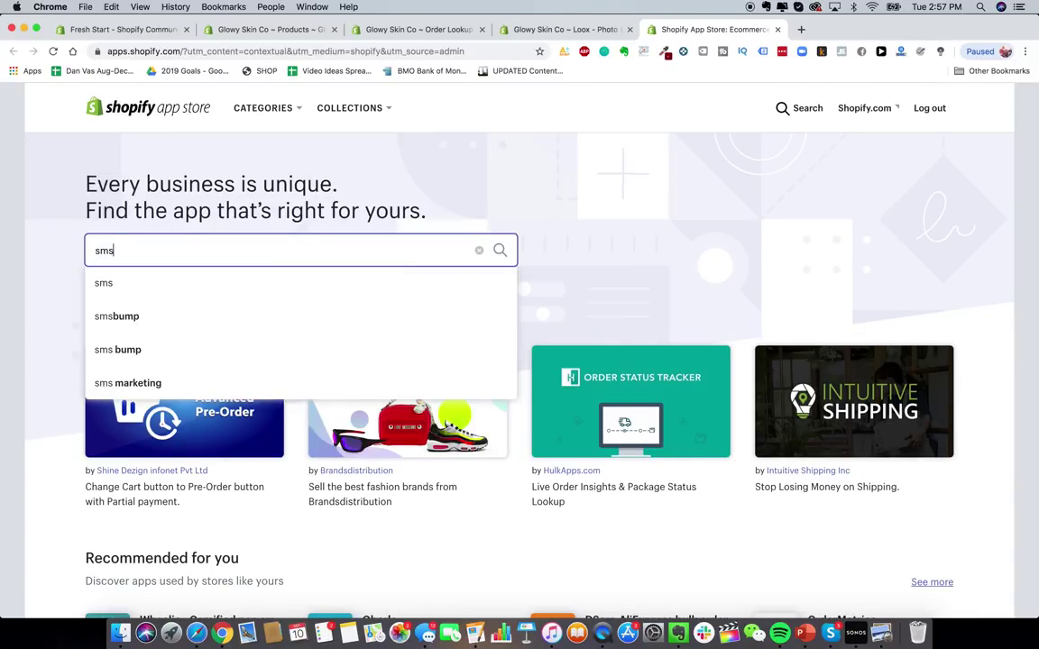
pyautogui.write('bump')
pyautogui.press('Return')
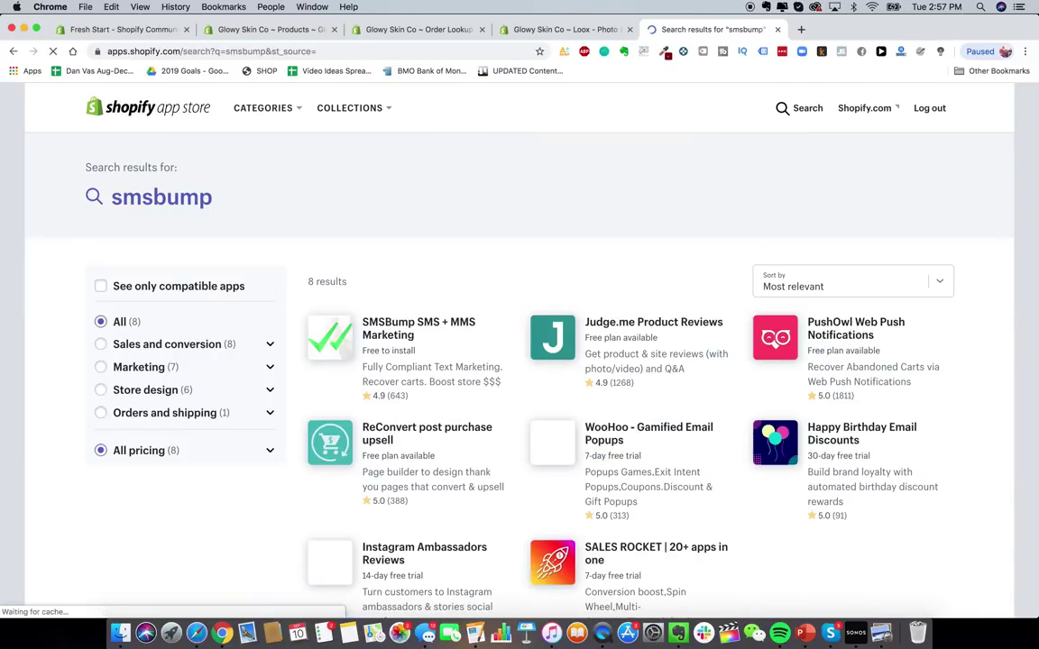
pyautogui.scroll(-1, 401, 317)
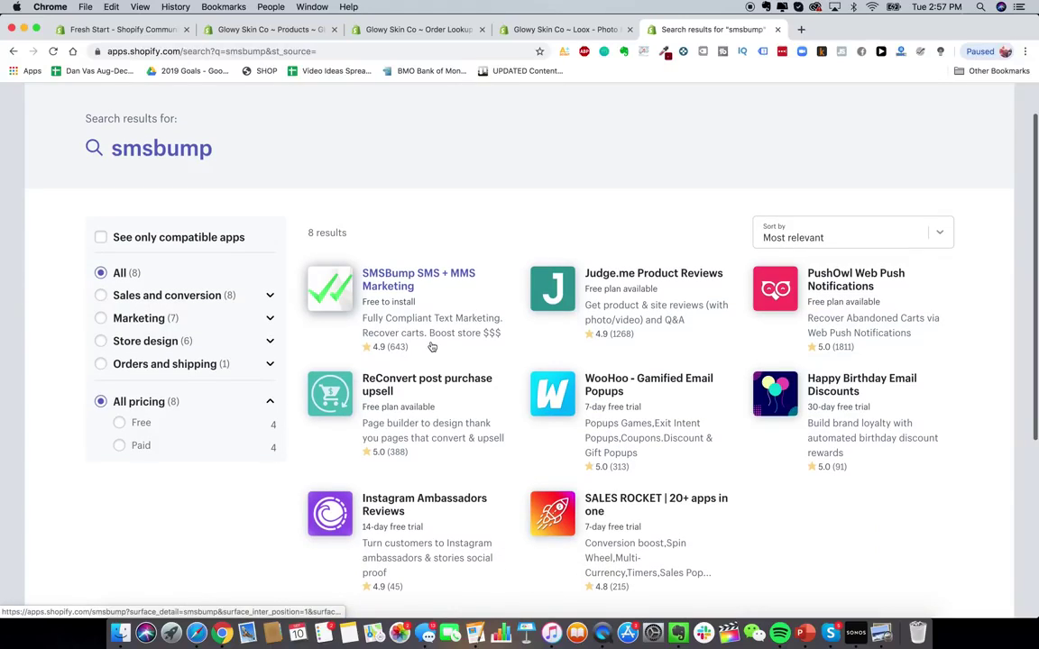
pyautogui.click(419, 298)
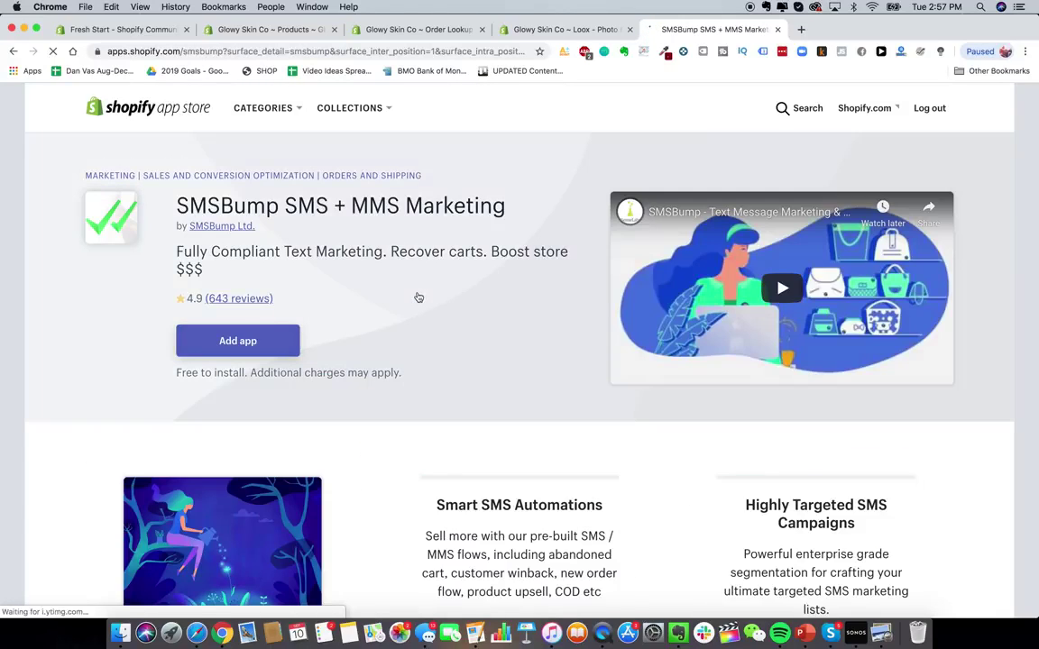
pyautogui.click(248, 343)
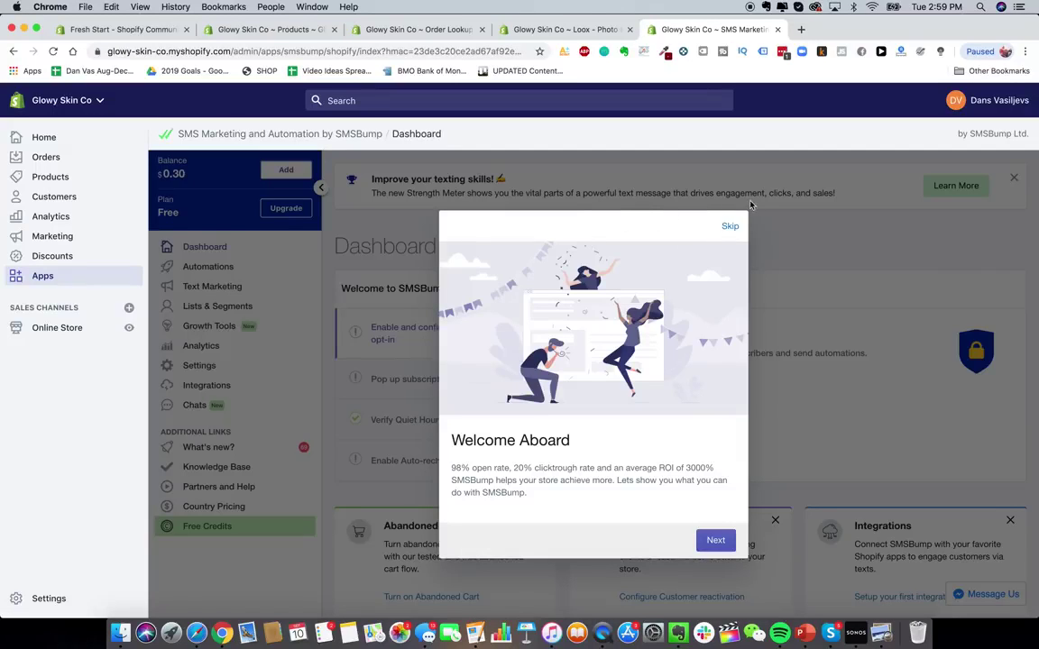
# - Skip the SMSBump welcome tour, review its setup checklist, and open the App Store from Apps
pyautogui.click(727, 228)
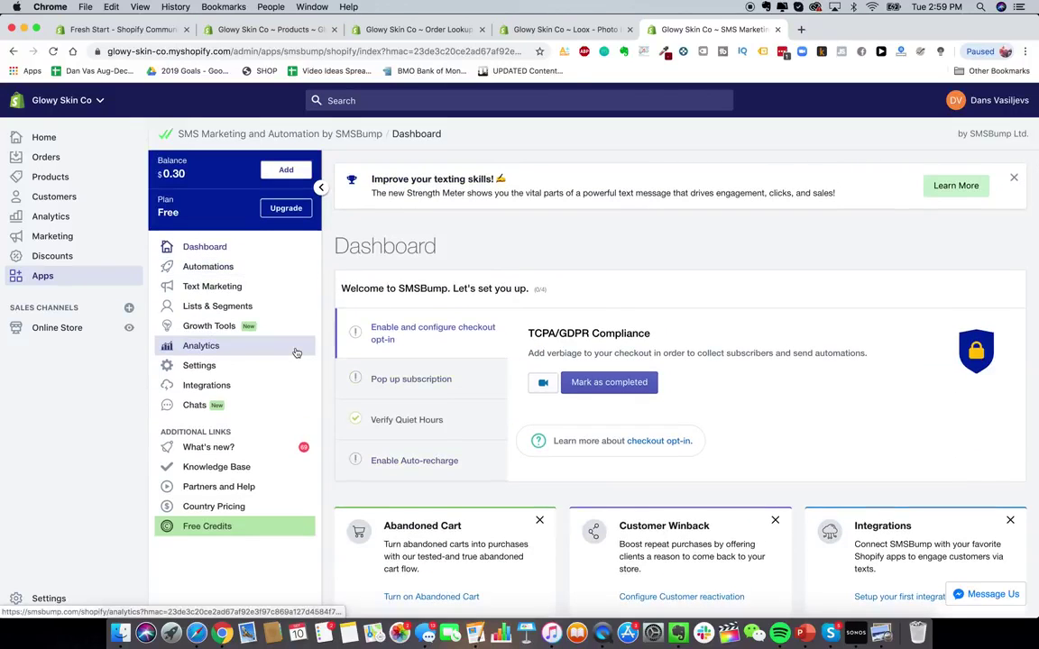
pyautogui.scroll(-10, 297, 353)
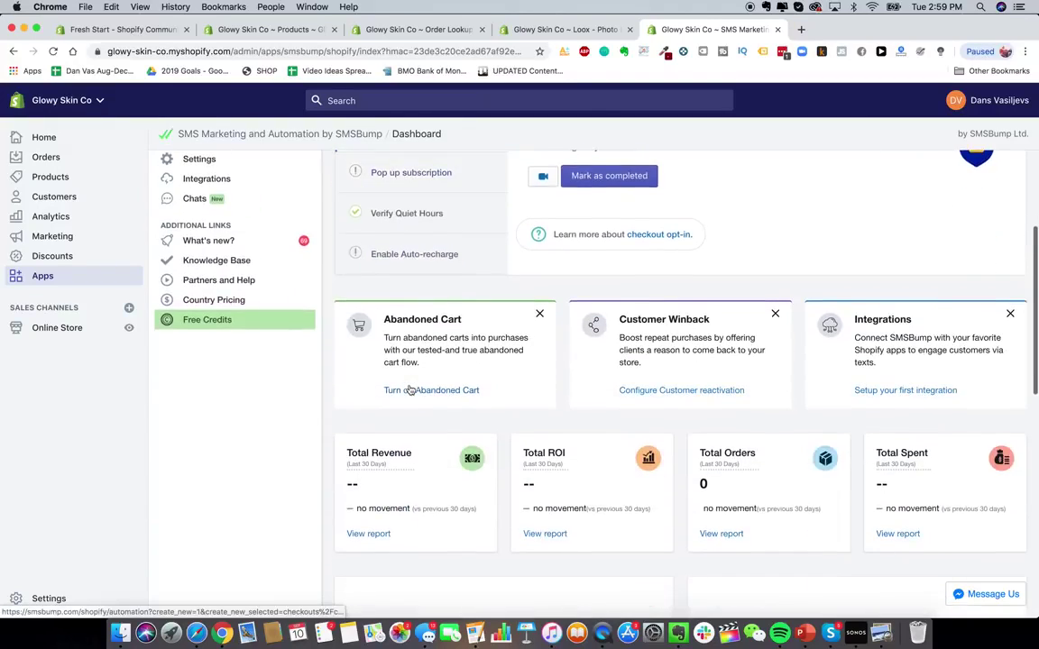
pyautogui.scroll(10, 410, 388)
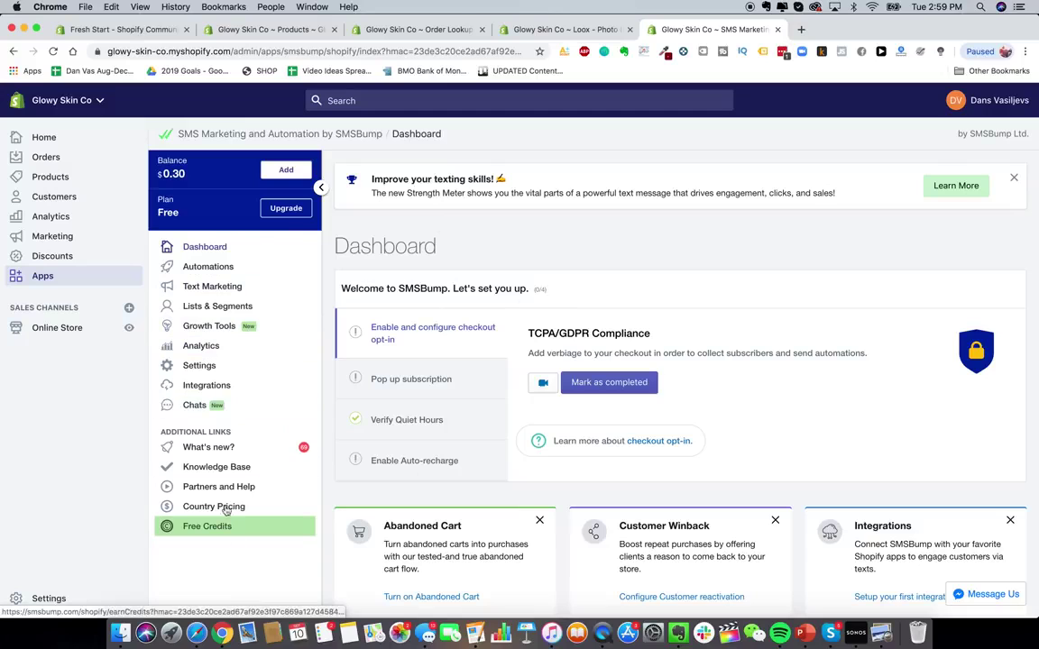
pyautogui.click(58, 278)
pyautogui.click(809, 150)
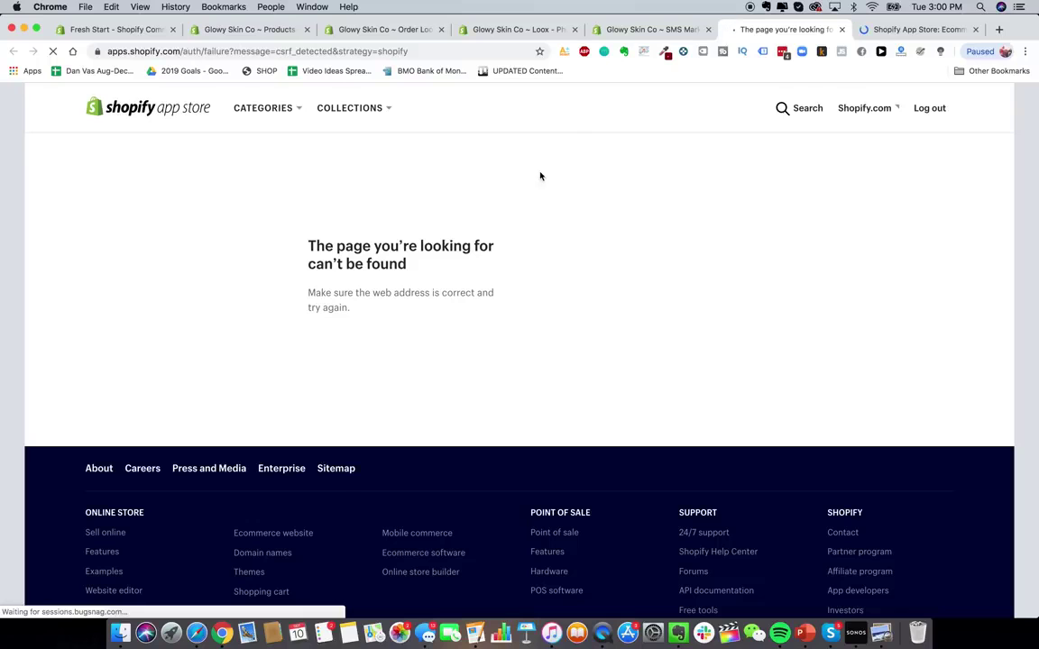
# - Search for 'kl' and install Klaviyo: Marketing Automation, approving its store access
pyautogui.click(915, 29)
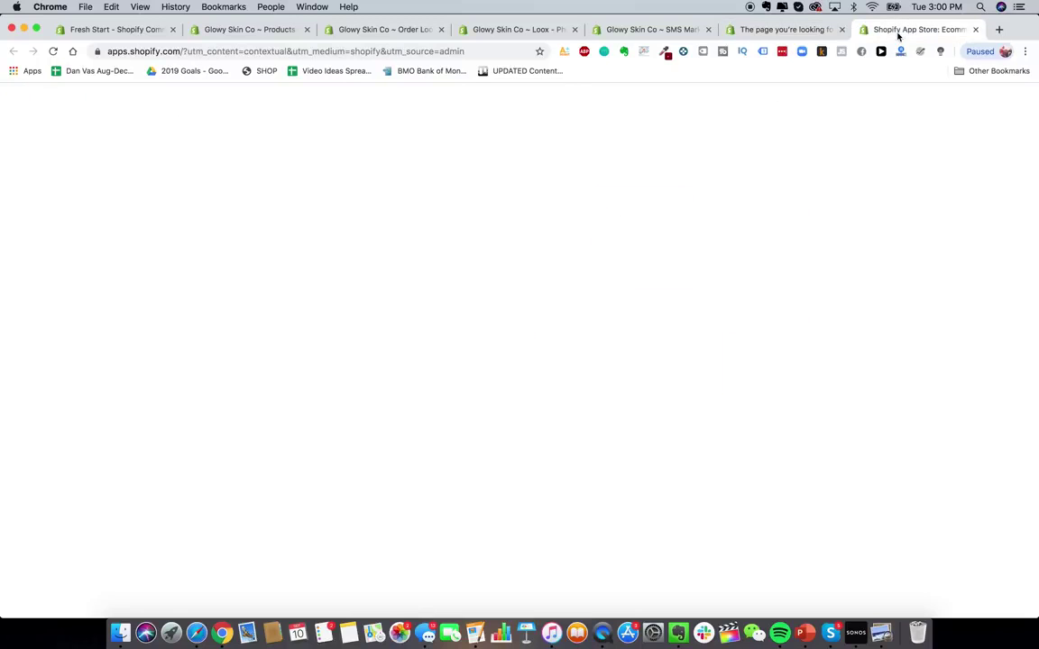
pyautogui.click(389, 240)
pyautogui.write('klaviyo')
pyautogui.press('Return')
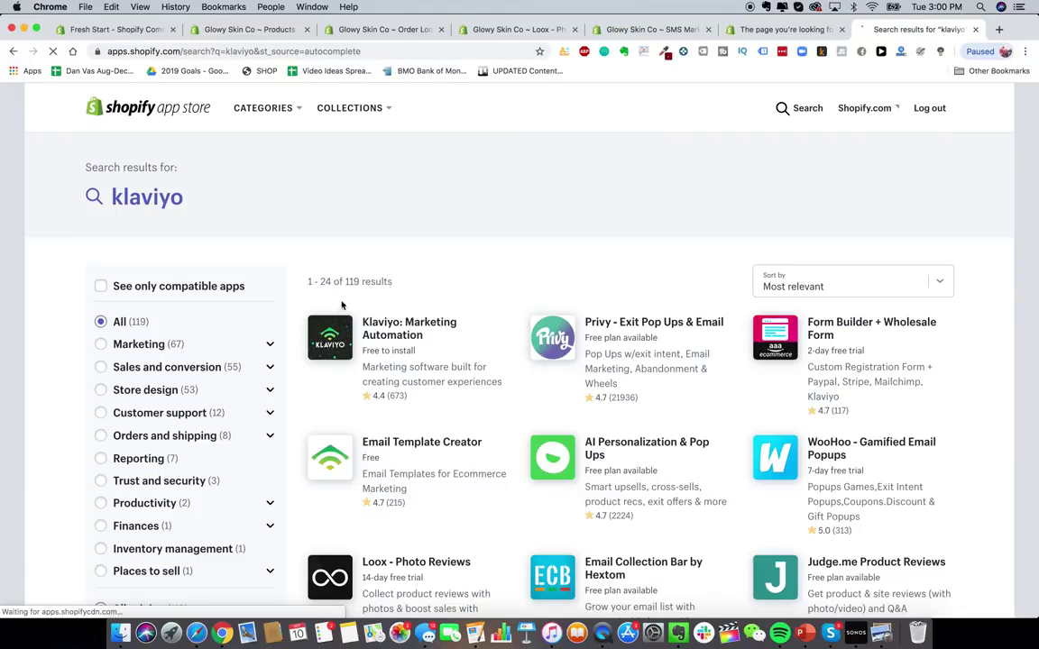
pyautogui.click(371, 336)
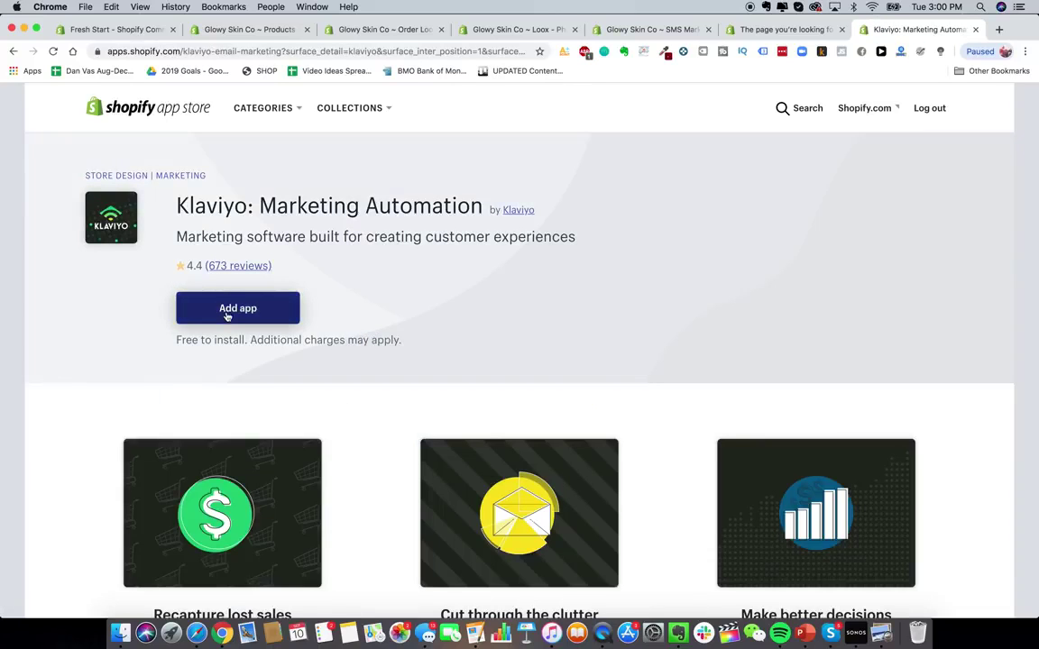
pyautogui.click(227, 313)
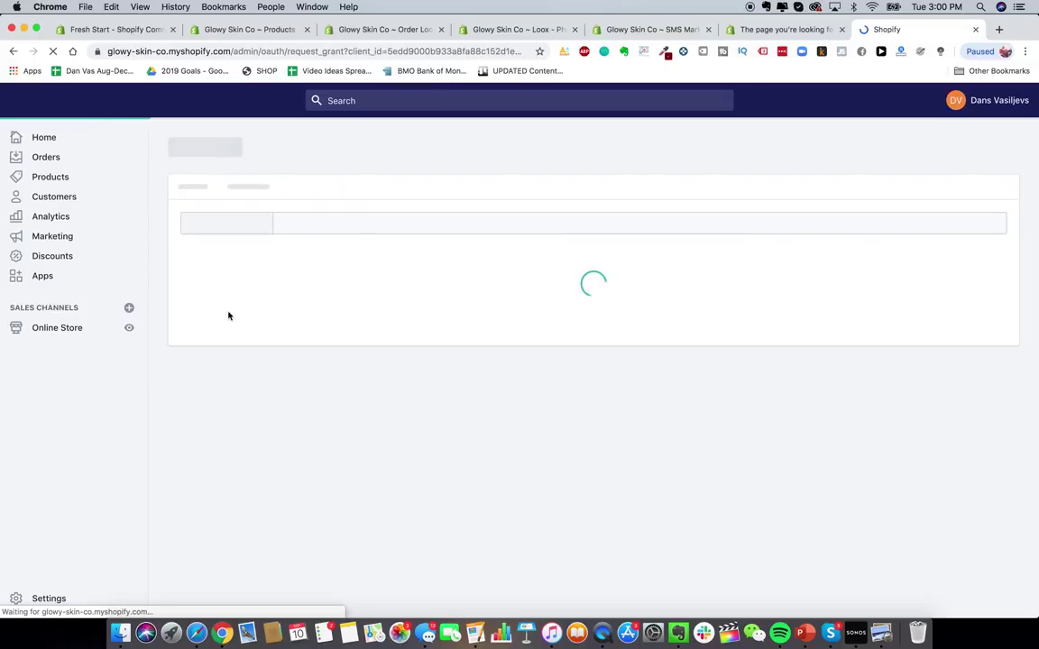
pyautogui.scroll(-3, 825, 353)
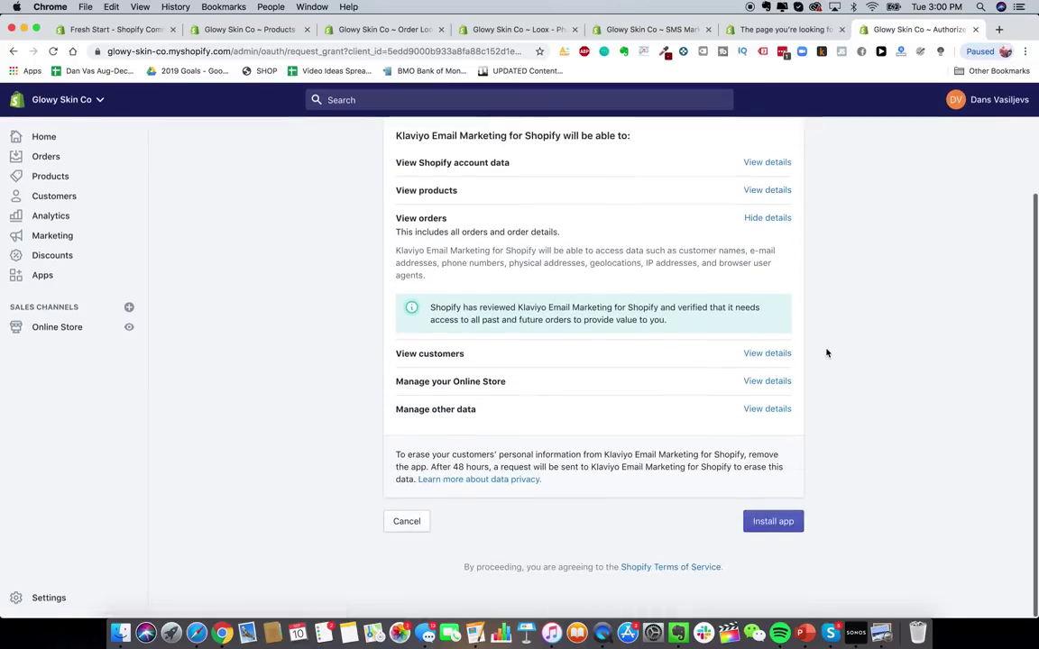
pyautogui.click(784, 524)
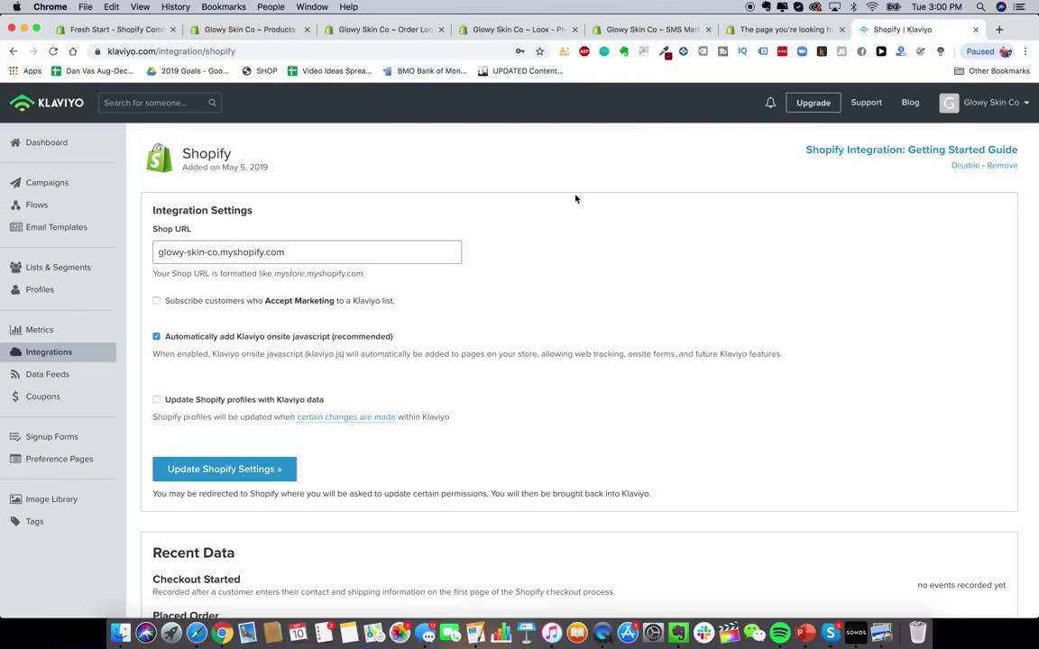
pyautogui.scroll(-4, 405, 301)
pyautogui.scroll(4, 406, 301)
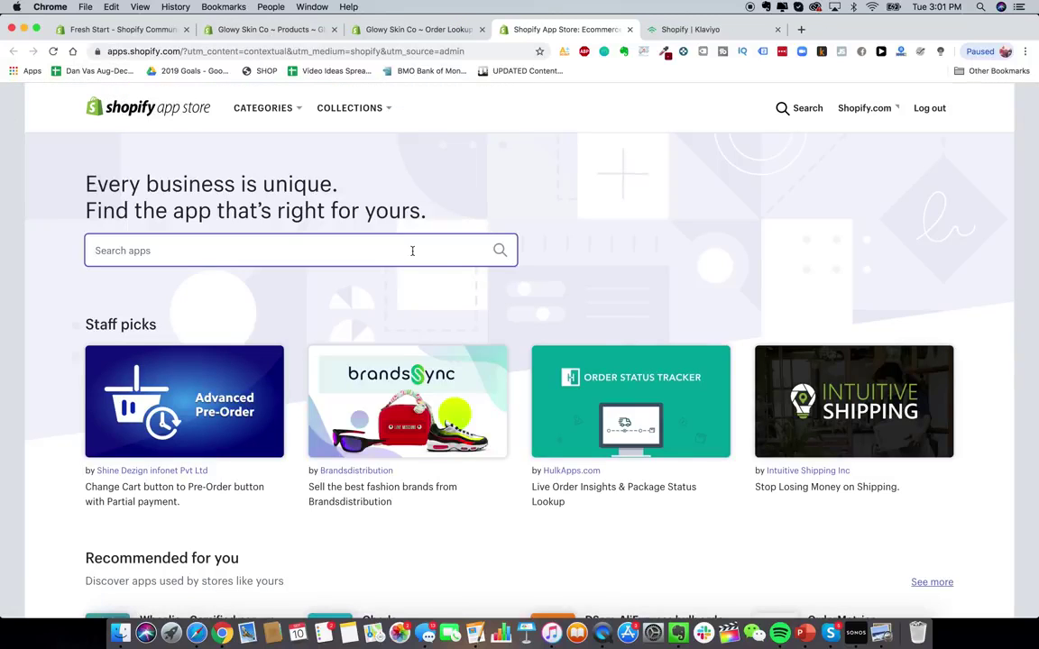
# - Search the App Store for 'recart' and open the Recart FB Messenger Marketing listing
pyautogui.write('recart')
pyautogui.press('Return')
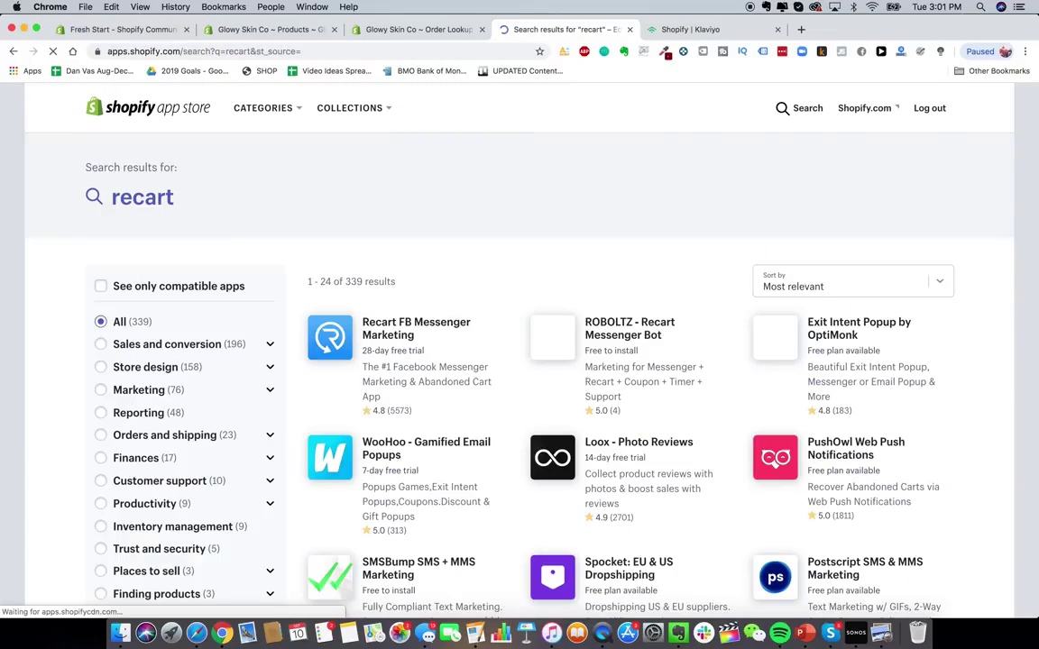
pyautogui.scroll(-1, 442, 307)
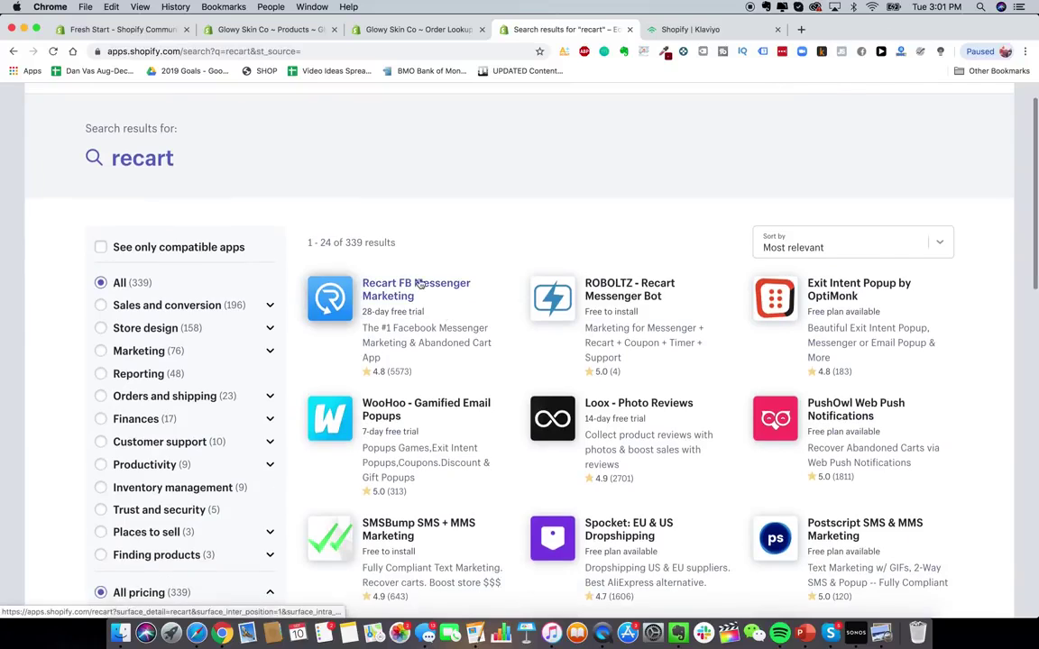
pyautogui.scroll(1, 419, 283)
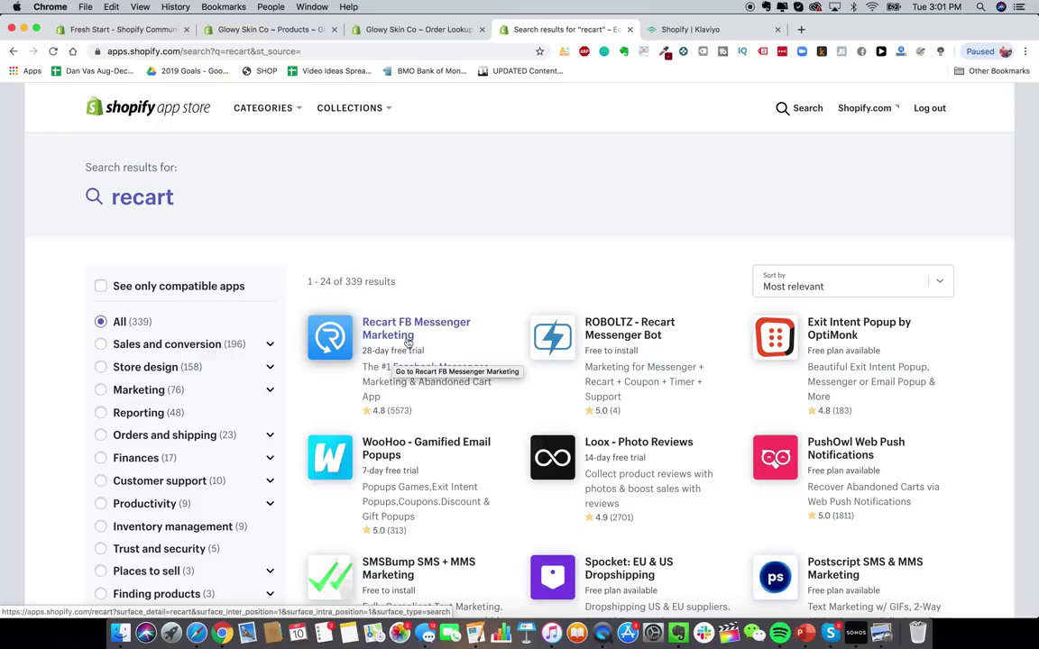
pyautogui.click(412, 335)
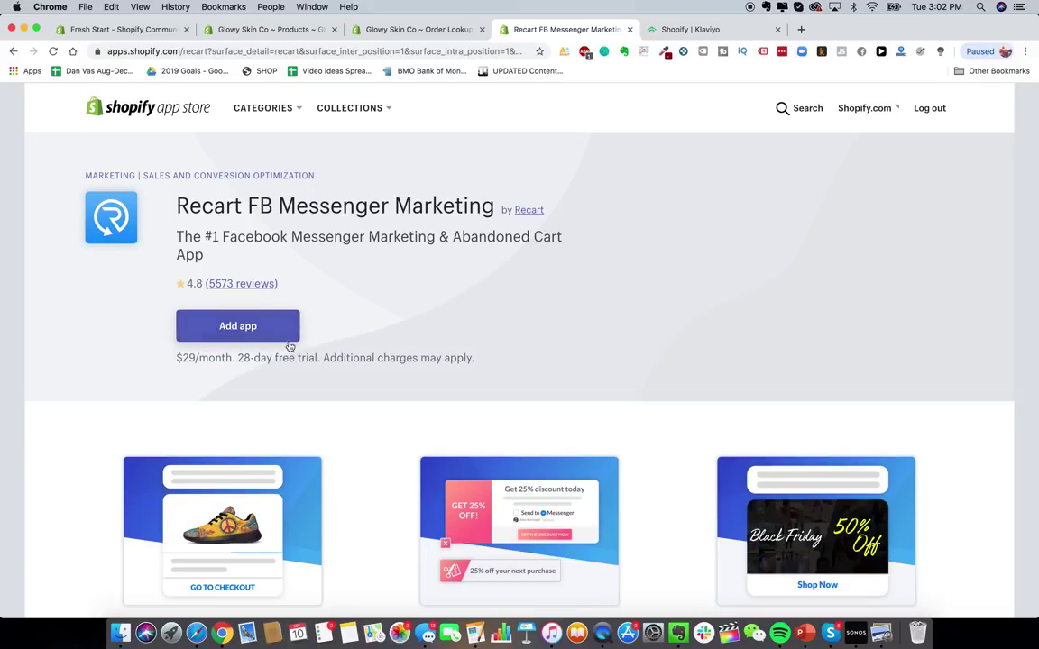
# - Add Recart to the store and confirm the install
pyautogui.click(243, 326)
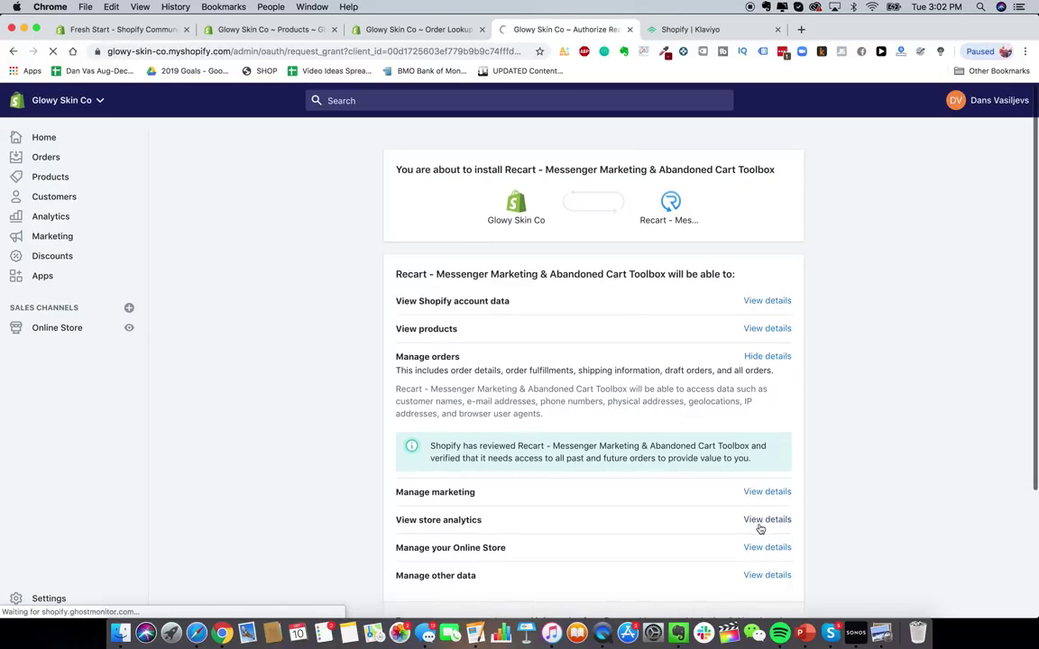
pyautogui.scroll(-4, 604, 296)
pyautogui.click(790, 513)
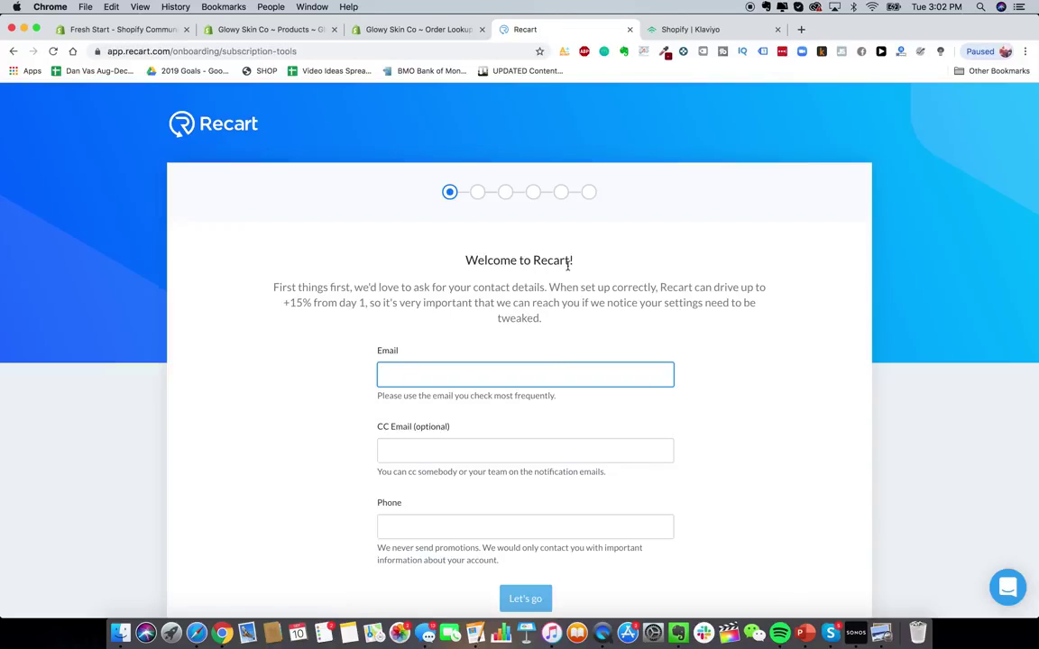
# - Enter the store's contact email in the Recart welcome form
pyautogui.scroll(-1, 545, 287)
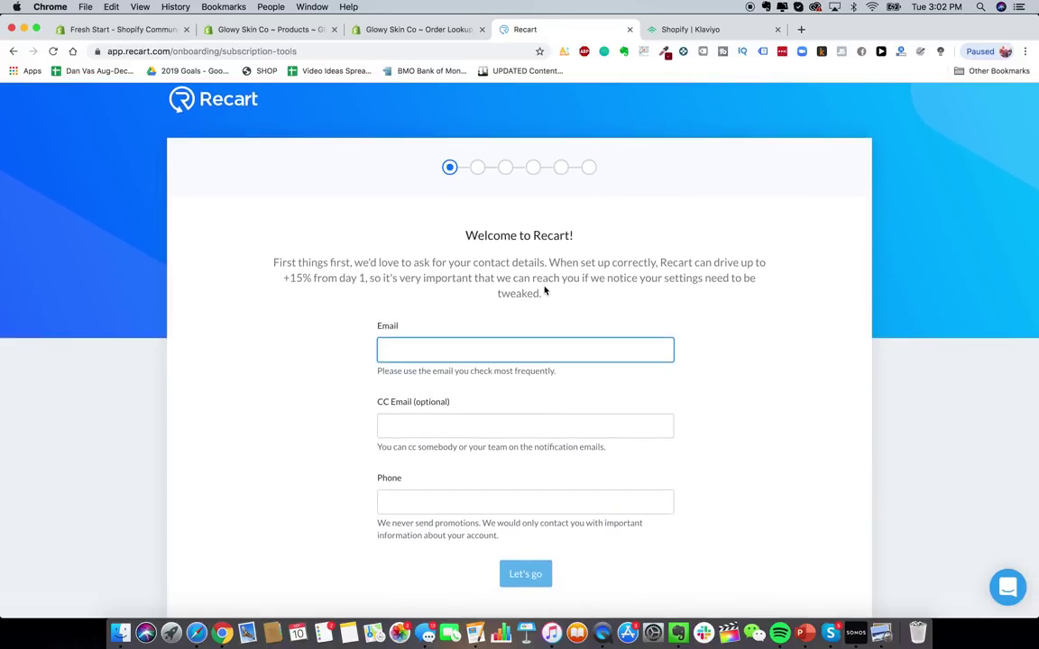
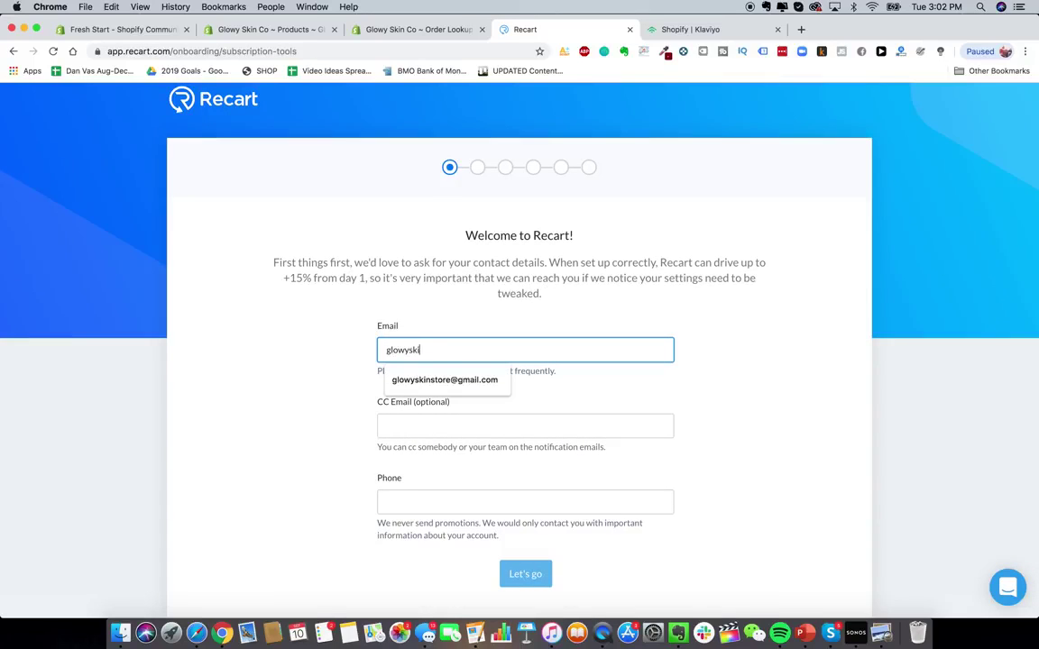
pyautogui.press('Tab')
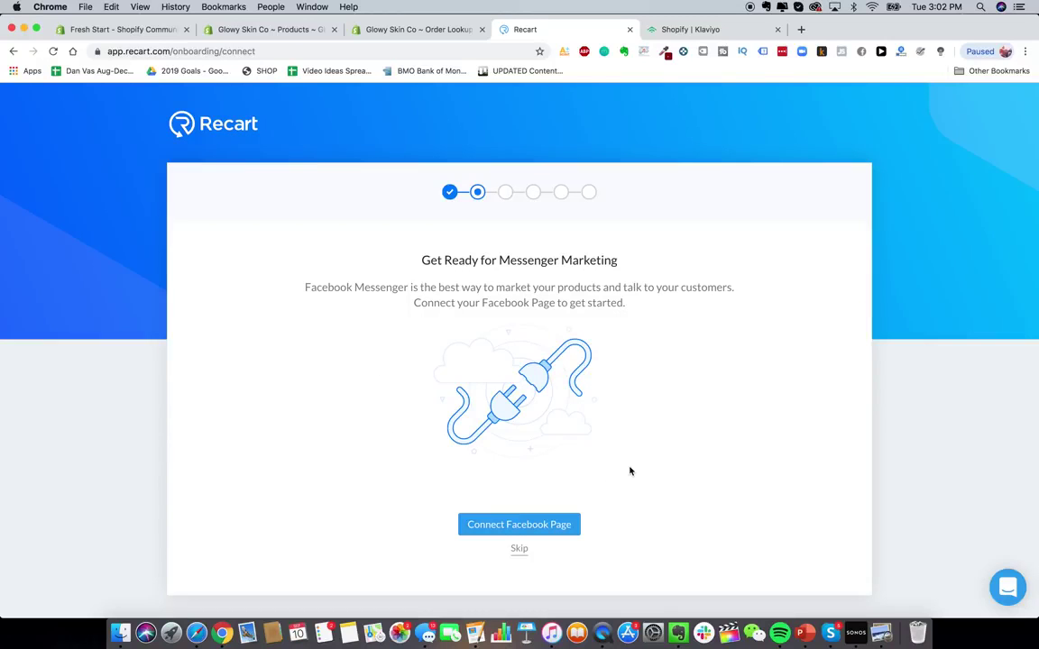
# - Skip the Facebook Page connection and continue through the remaining steps to the dashboard
pyautogui.click(519, 548)
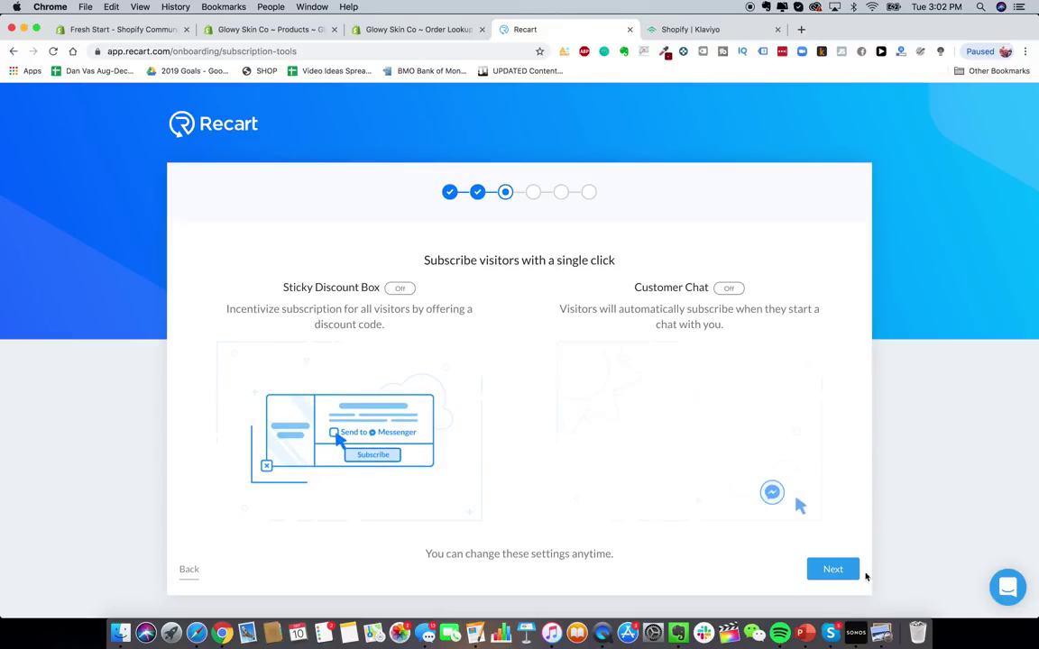
pyautogui.click(834, 570)
pyautogui.scroll(-1, 812, 541)
pyautogui.click(831, 590)
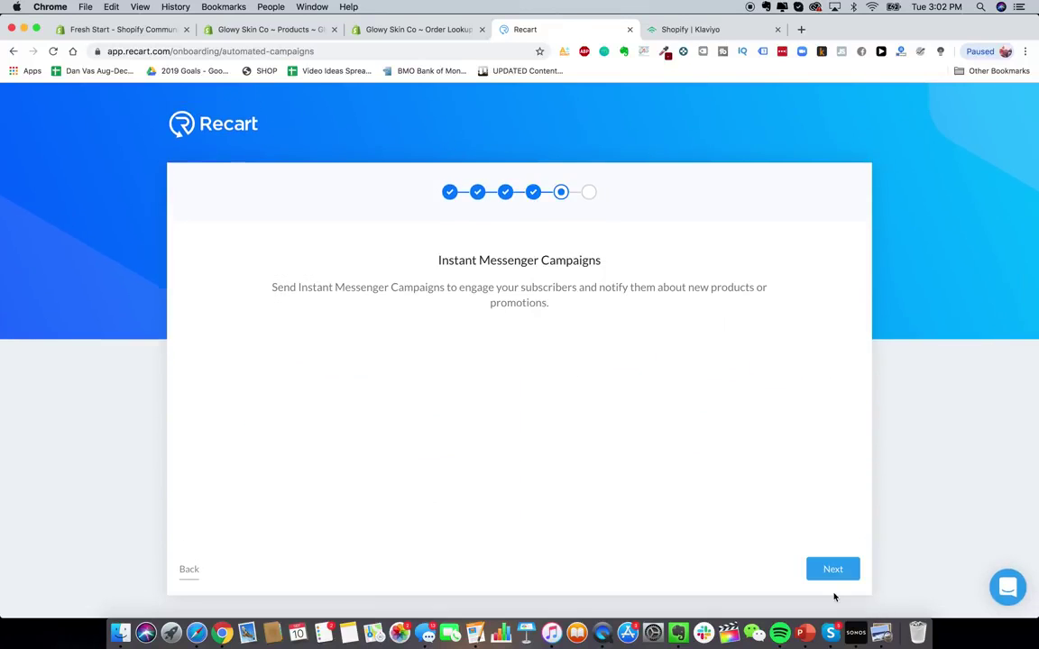
pyautogui.click(834, 570)
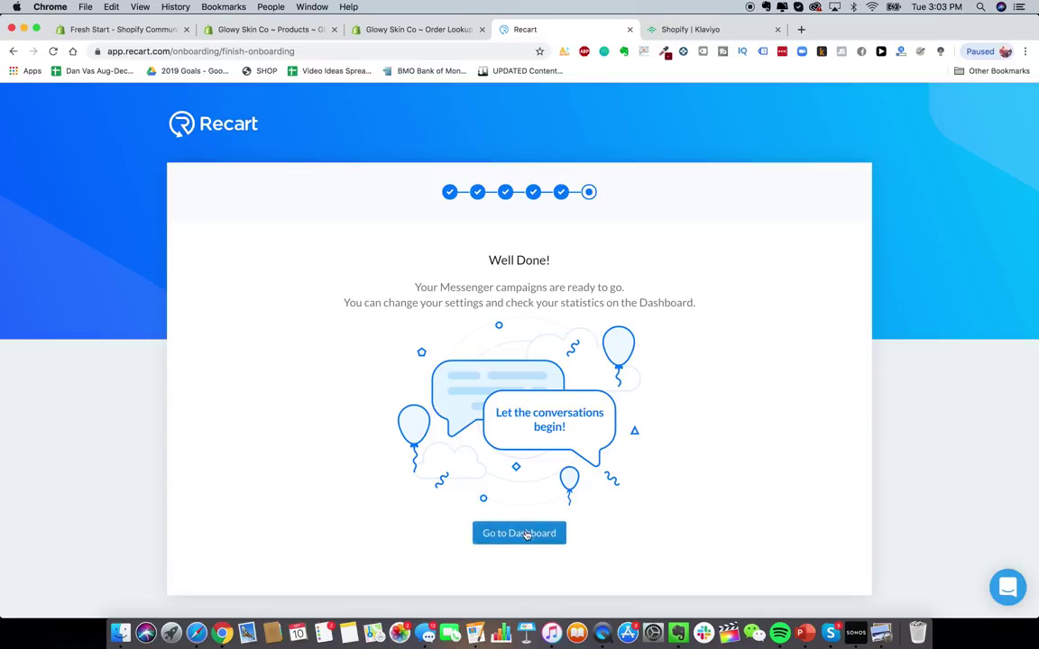
pyautogui.click(498, 533)
pyautogui.scroll(-5, 440, 302)
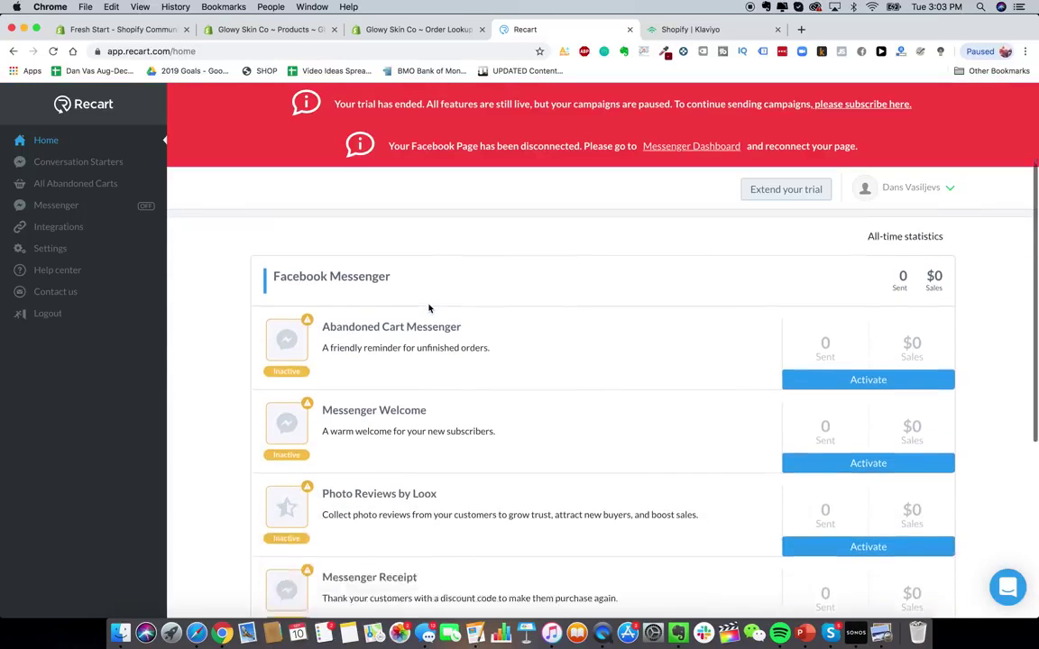
pyautogui.scroll(-3, 449, 306)
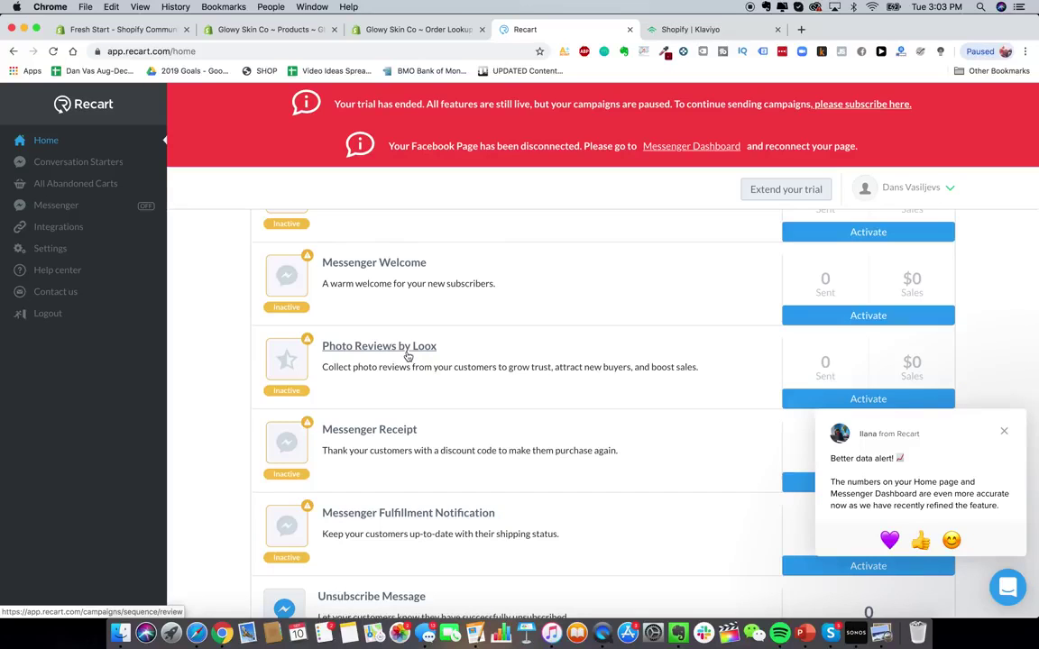
pyautogui.scroll(5, 429, 311)
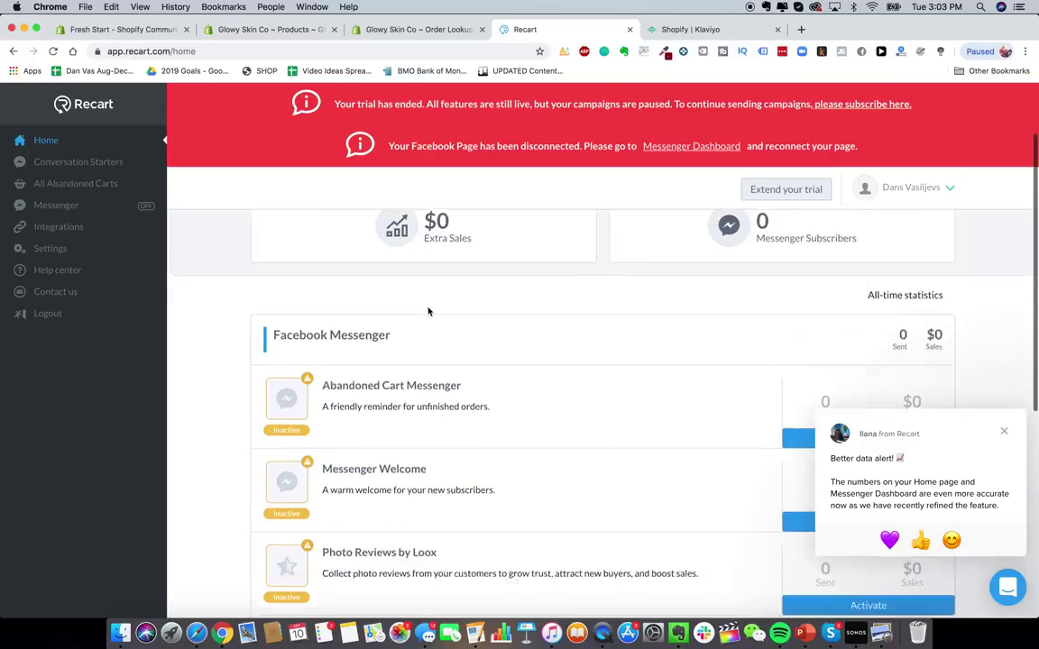
pyautogui.scroll(2, 428, 311)
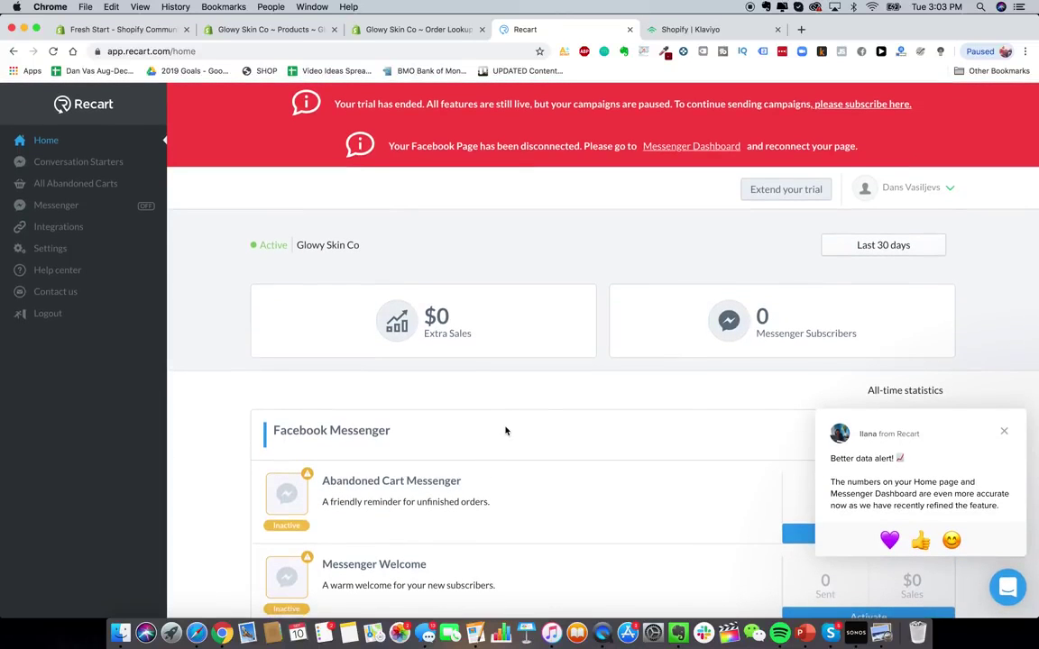
pyautogui.scroll(-7, 433, 356)
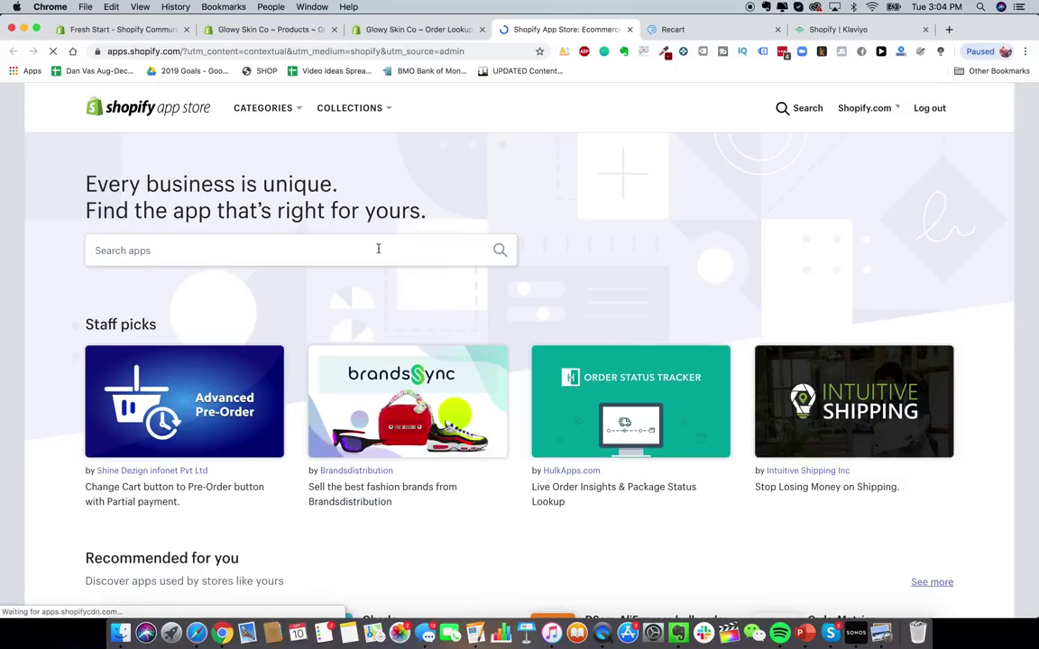
# - Search the App Store for 'zipify' and review the results
pyautogui.click(378, 248)
pyautogui.write('zipify')
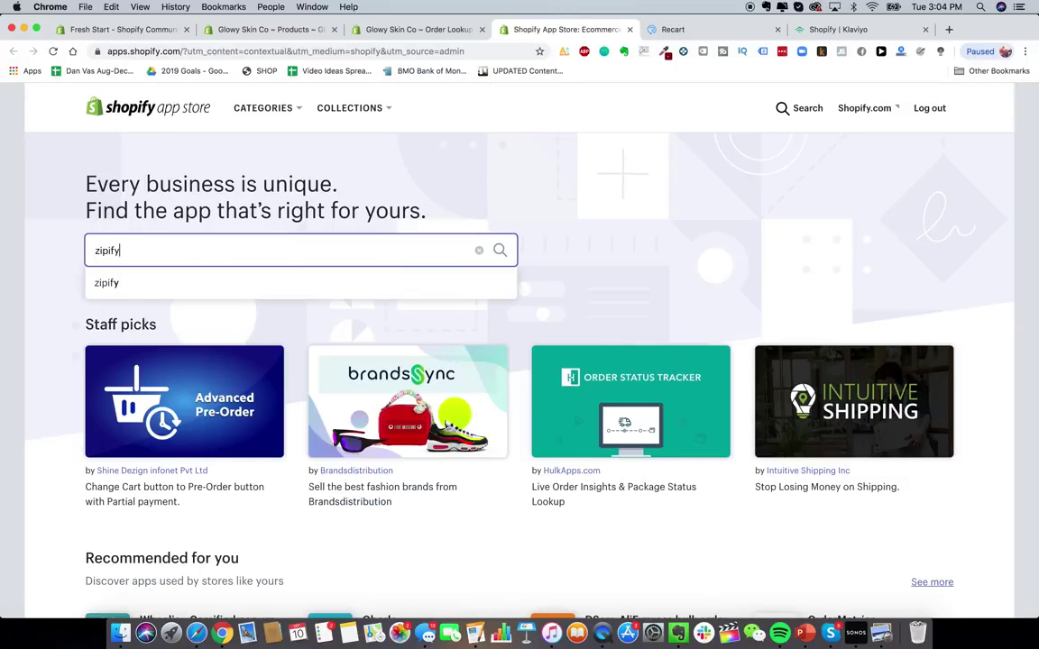
pyautogui.press('Return')
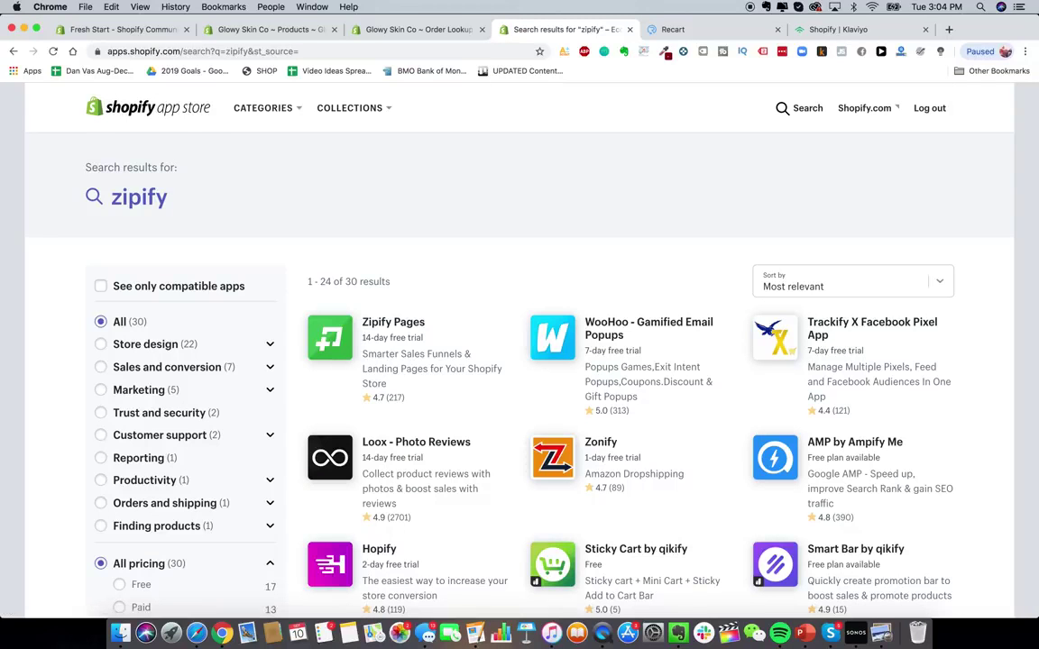
pyautogui.scroll(-3, 661, 361)
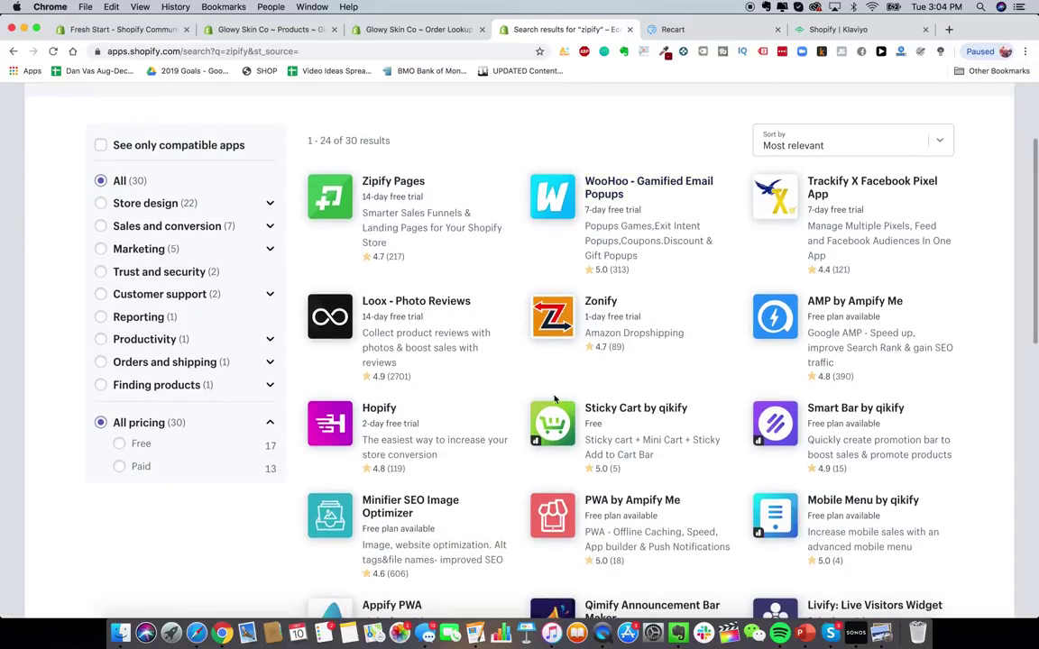
pyautogui.scroll(3, 600, 274)
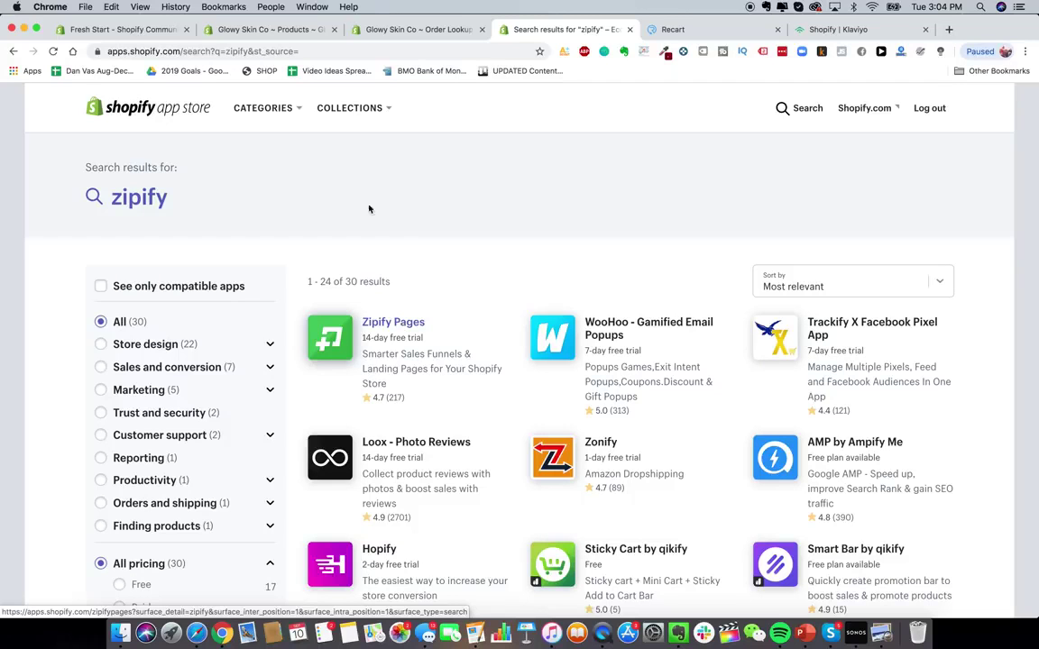
# - Check the store admin's installed apps list, then return to the zipify results
pyautogui.click(272, 33)
pyautogui.click(365, 29)
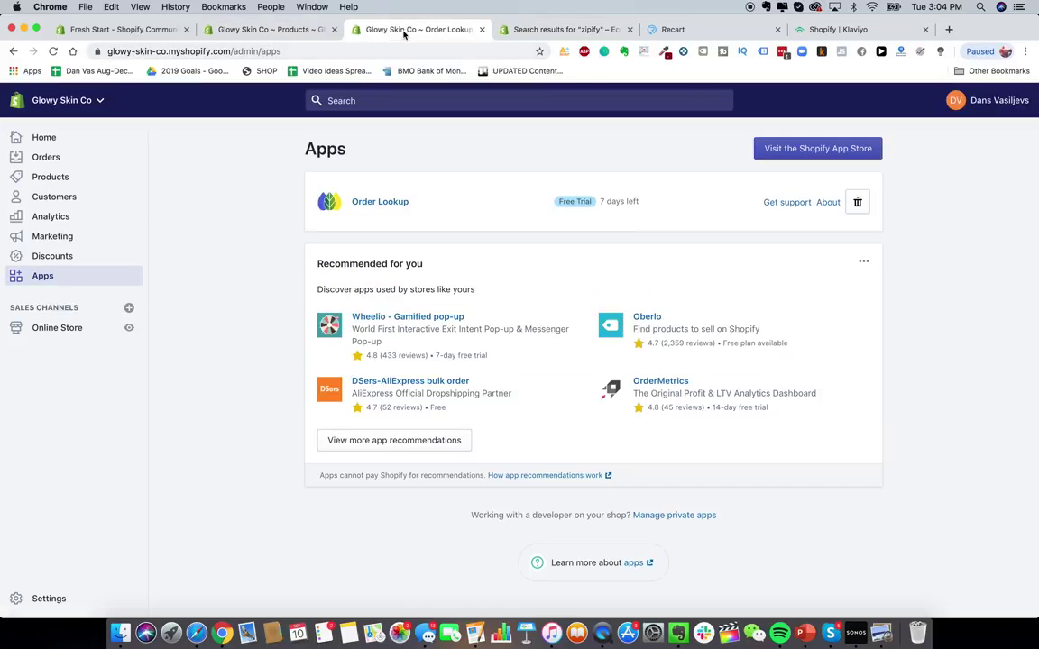
pyautogui.click(566, 30)
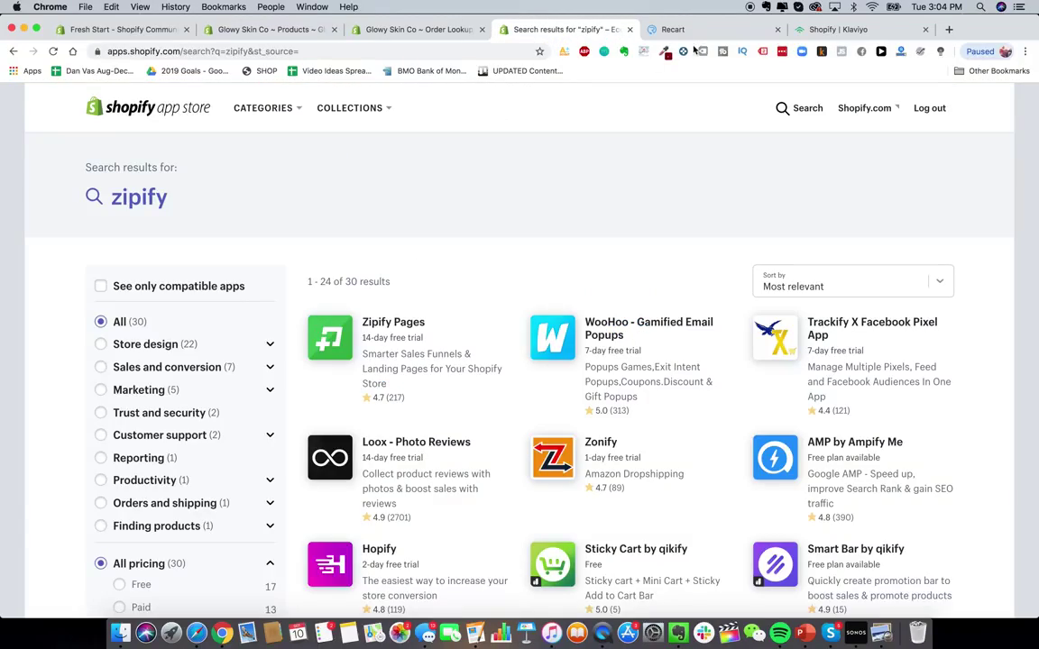
# - Open the HeySilkySkin website in a new tab
pyautogui.click(948, 30)
pyautogui.write('hey')
pyautogui.press('Return')
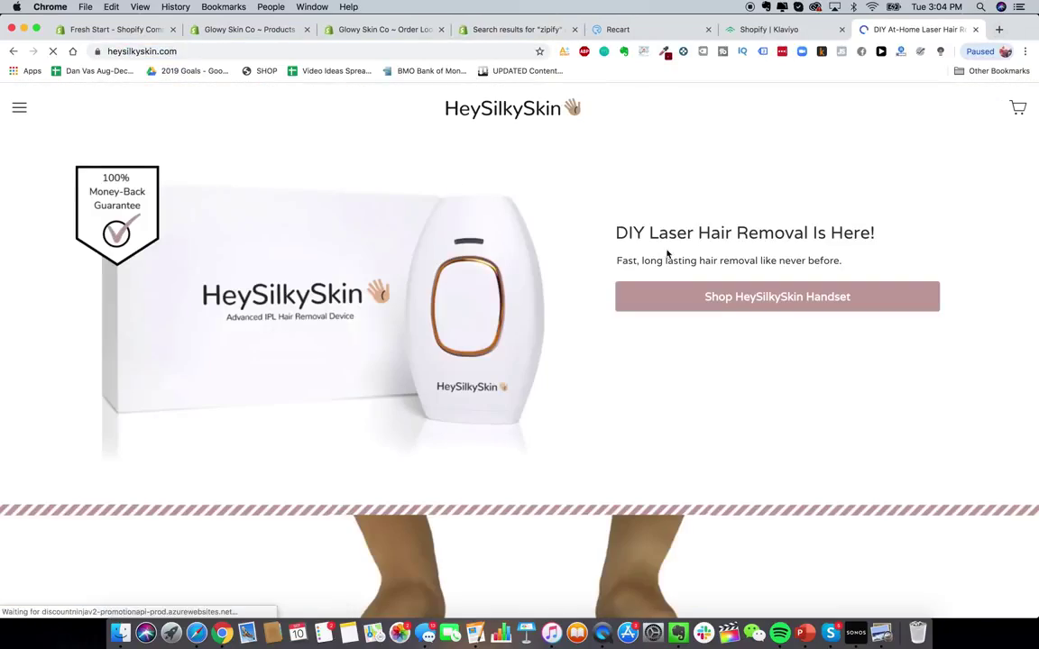
# - Open the HeySilkySkin Handset product page and browse its Instagram photos
pyautogui.click(788, 297)
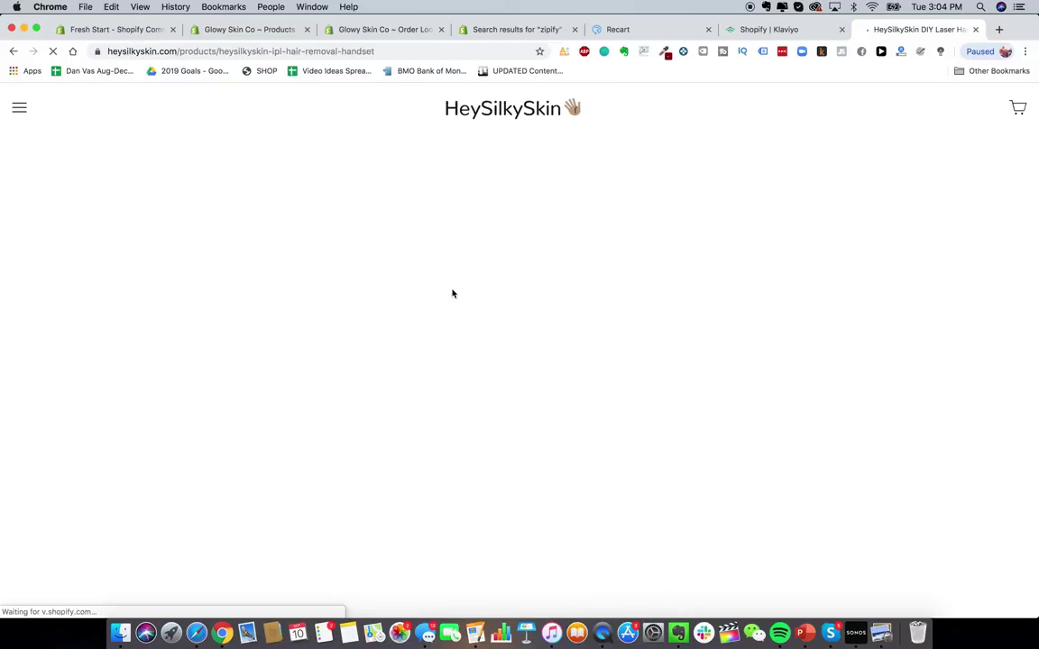
pyautogui.scroll(-5, 598, 406)
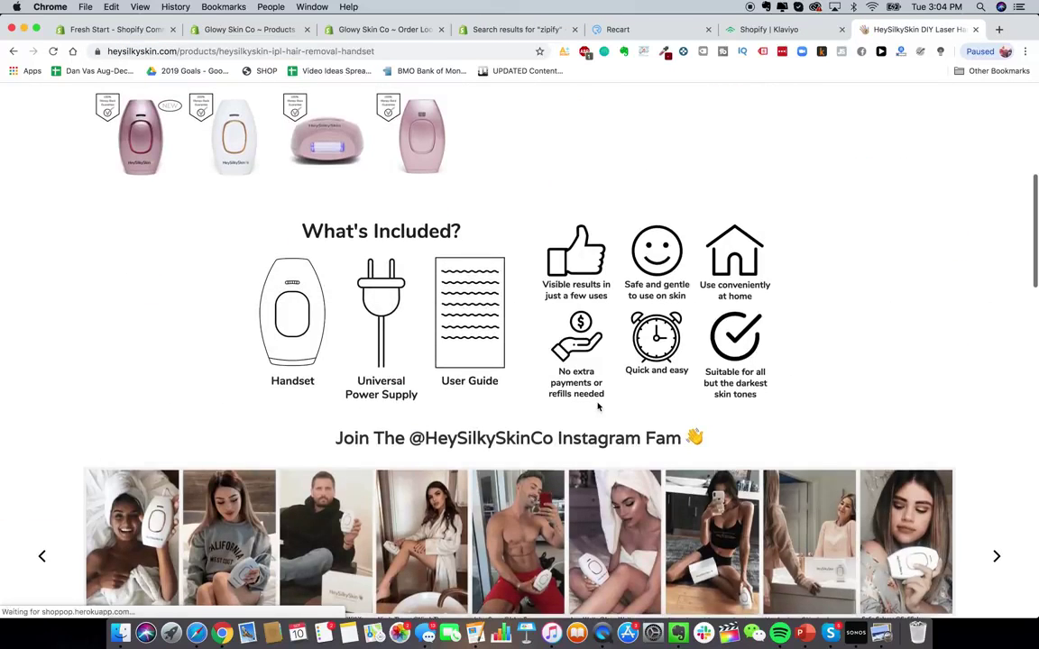
pyautogui.scroll(-3, 598, 407)
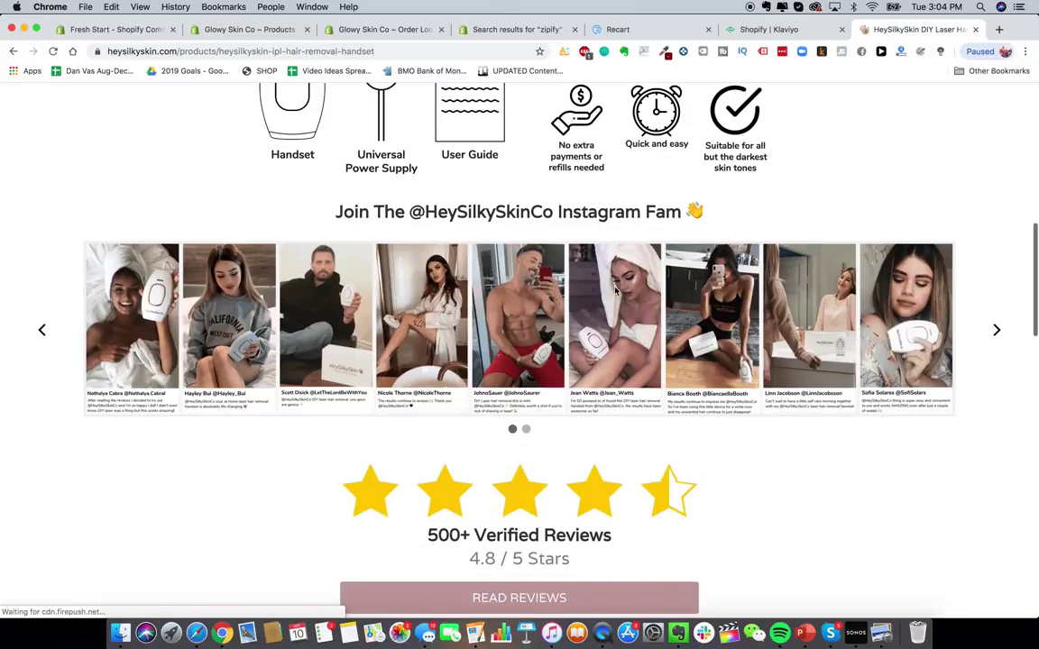
pyautogui.click(996, 328)
# - View the handset product page's source code in a new tab
pyautogui.scroll(-3, 644, 370)
pyautogui.scroll(-8, 644, 370)
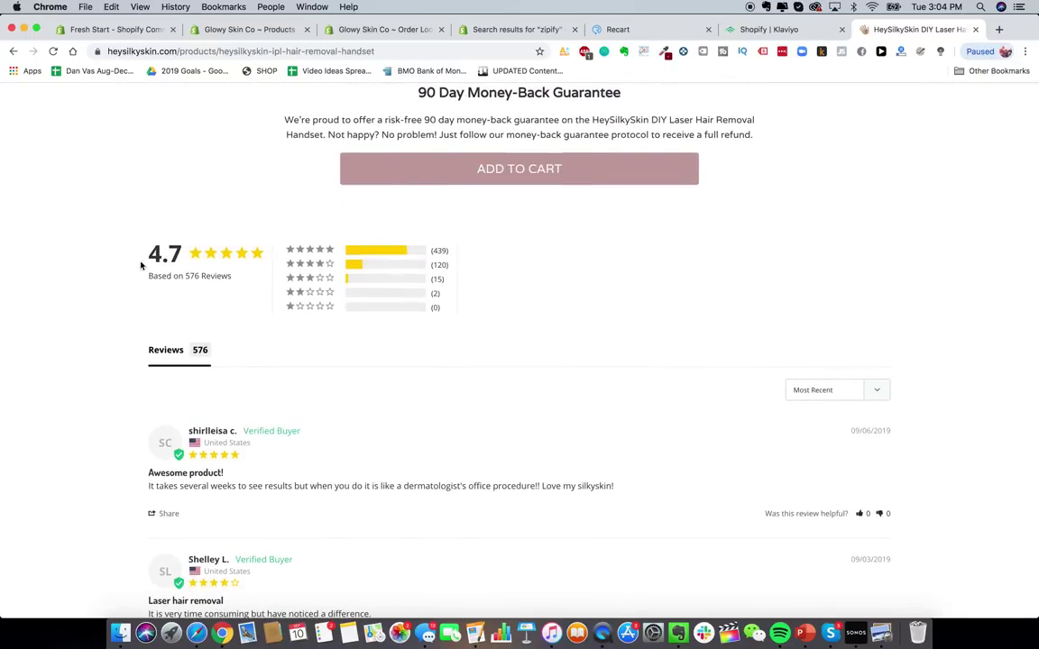
pyautogui.scroll(4, 679, 301)
pyautogui.rightClick(833, 302)
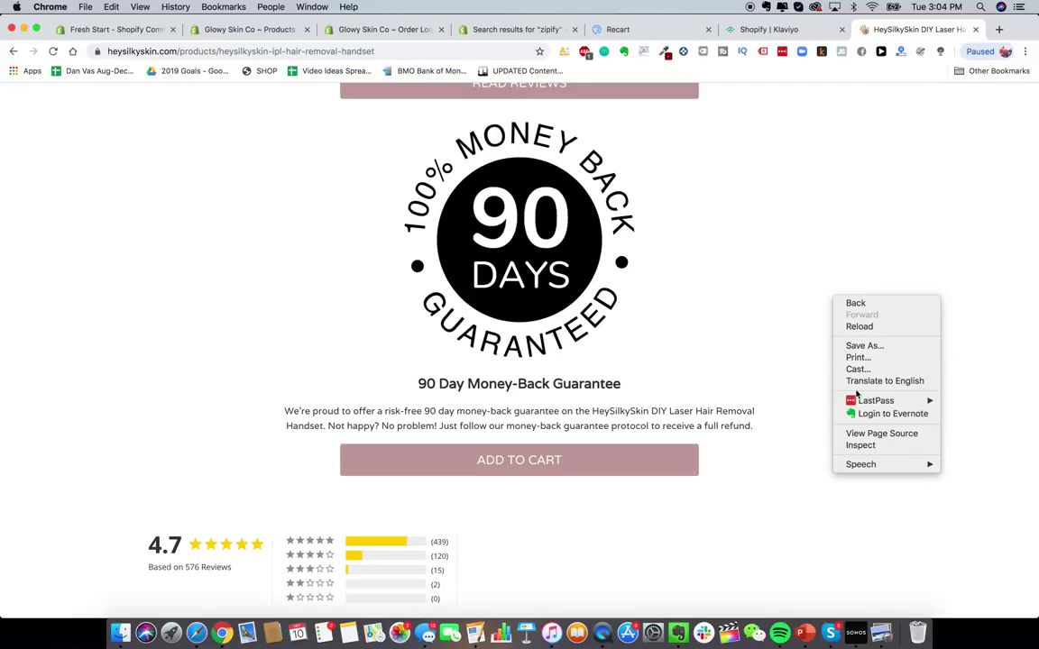
pyautogui.click(867, 434)
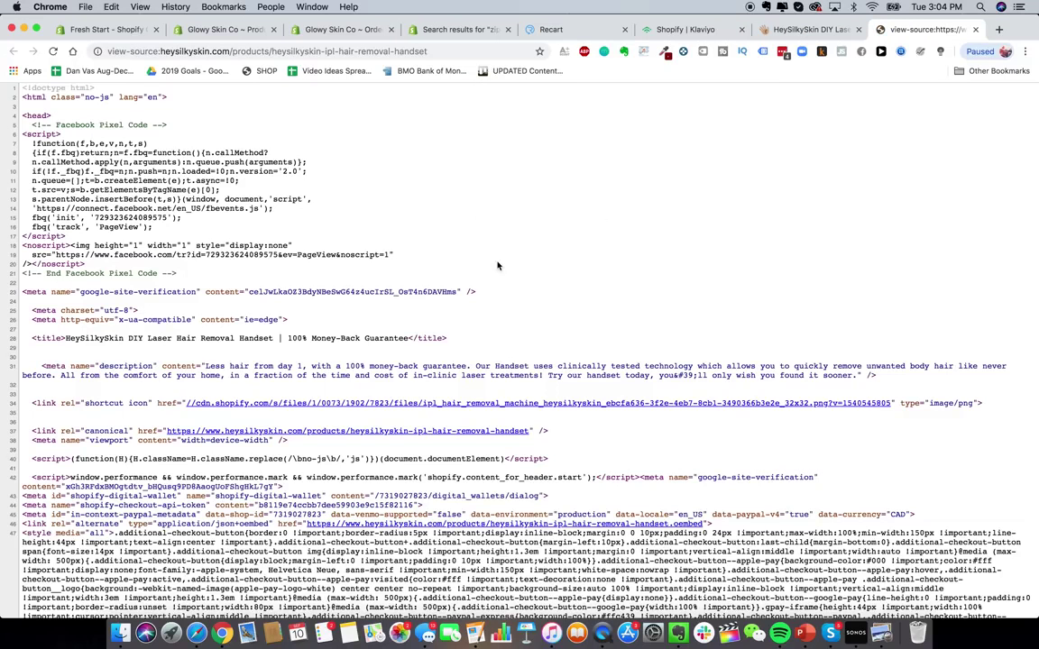
# - Search the HeySilkySkin page source for 'apps' references
pyautogui.press('super+f')
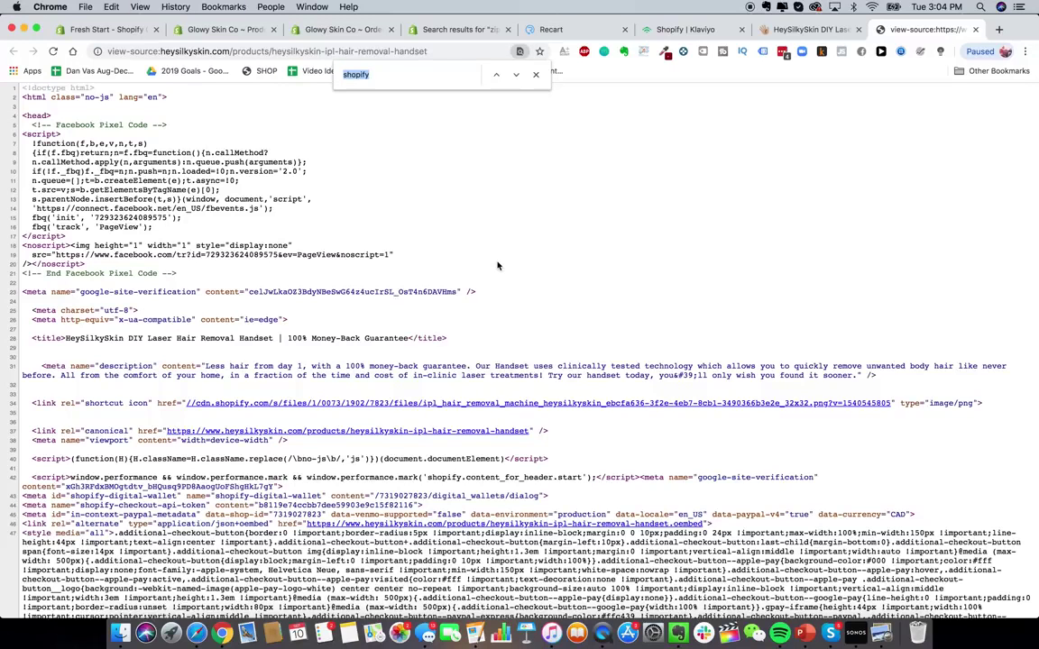
pyautogui.write('apps')
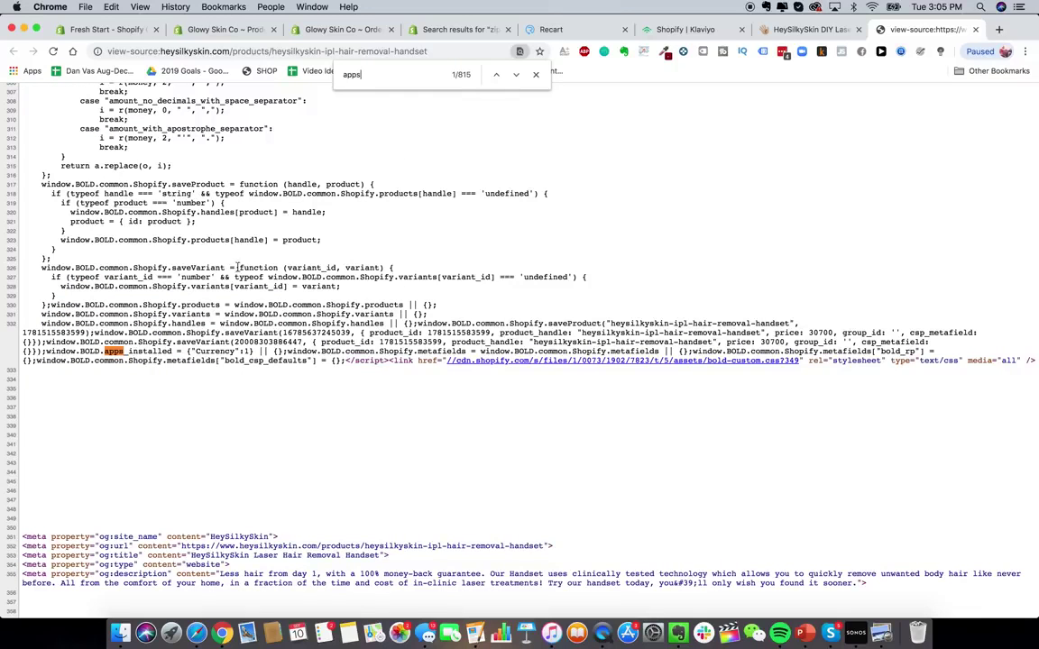
pyautogui.click(450, 30)
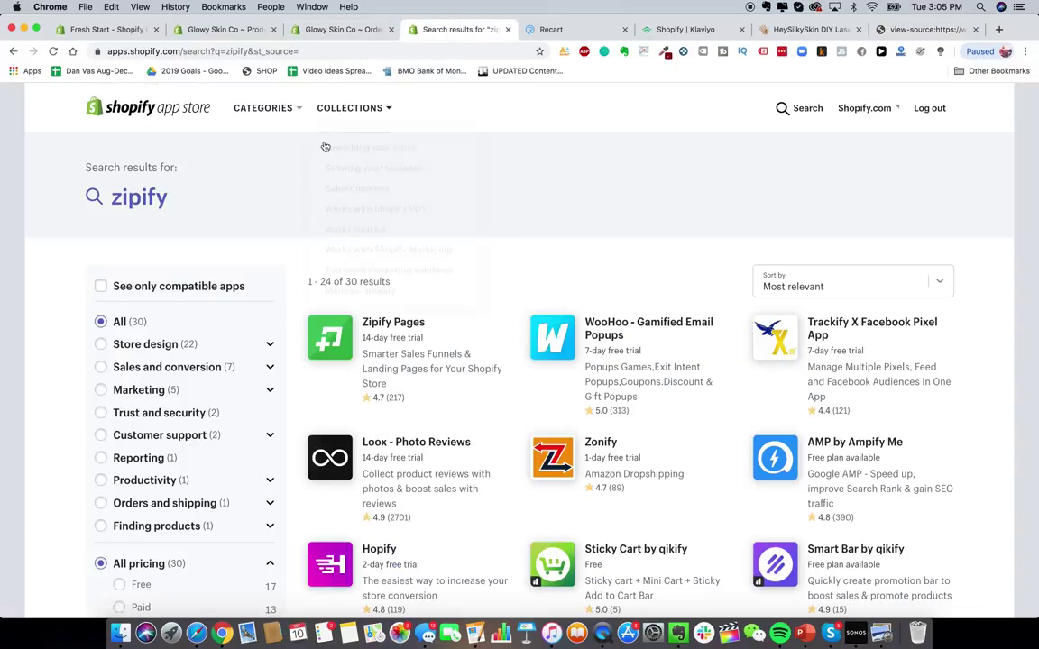
# - Search the App Store for 'bold currency' and cross-check the results against the page source
pyautogui.click(799, 107)
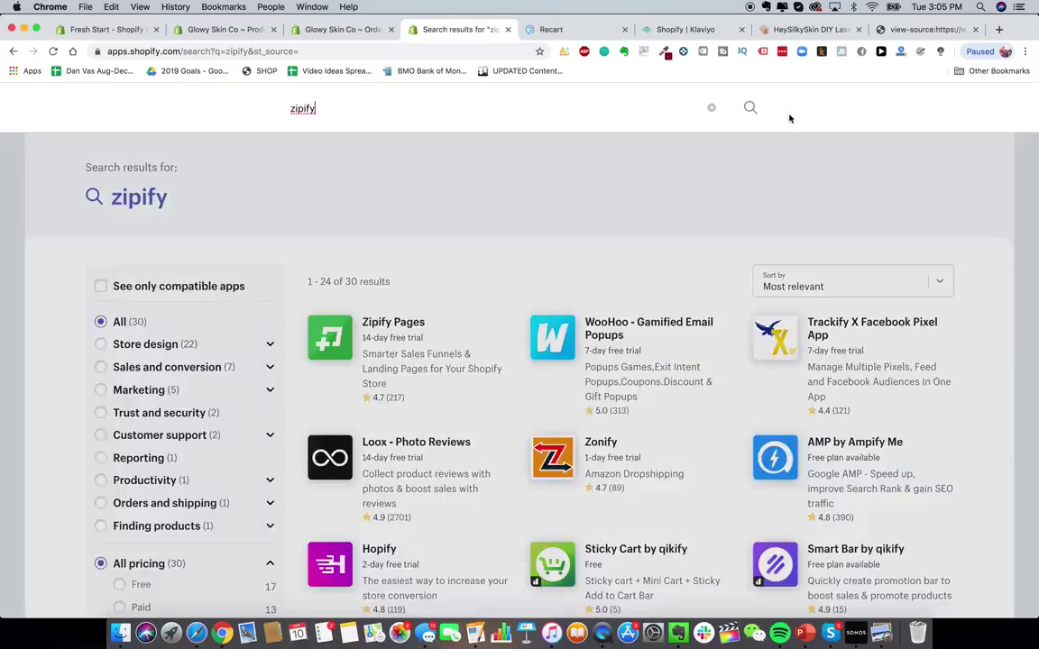
pyautogui.write('bold currency')
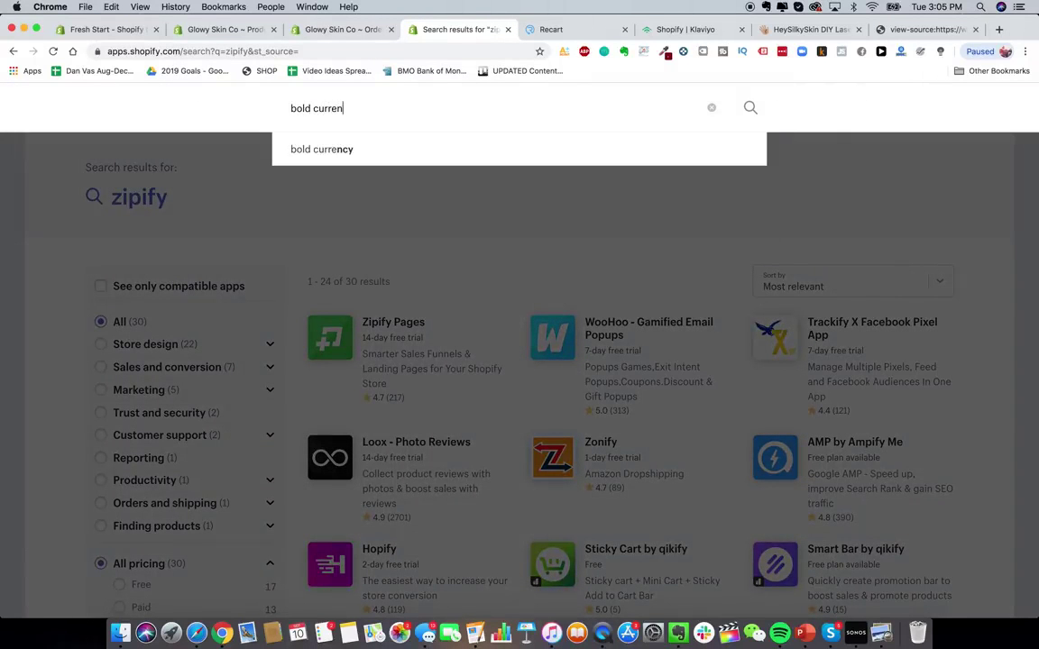
pyautogui.press('Return')
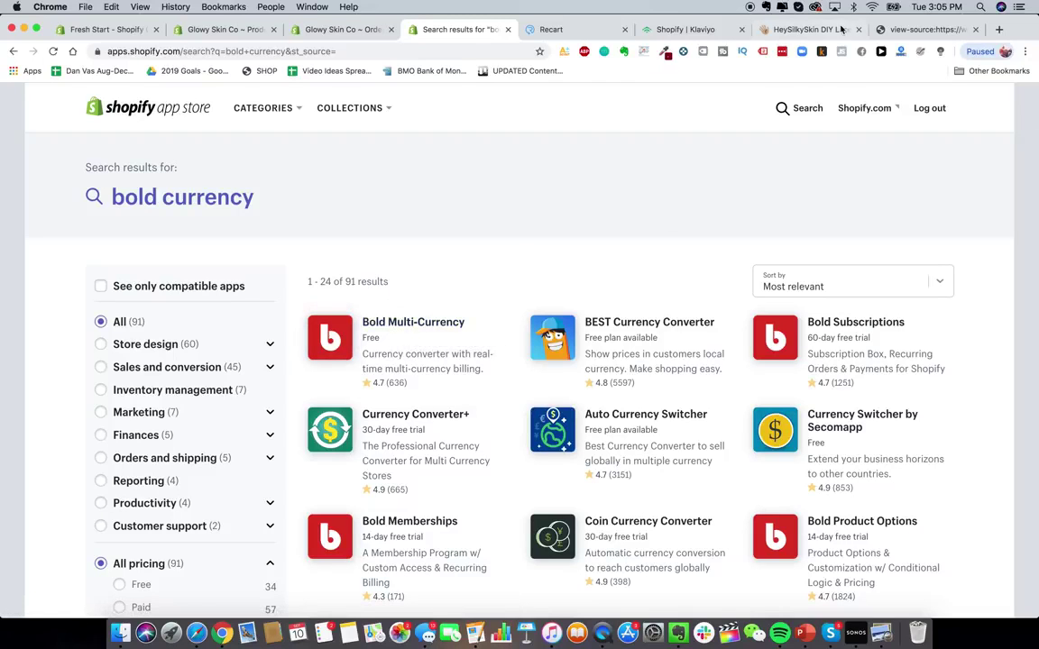
pyautogui.click(920, 29)
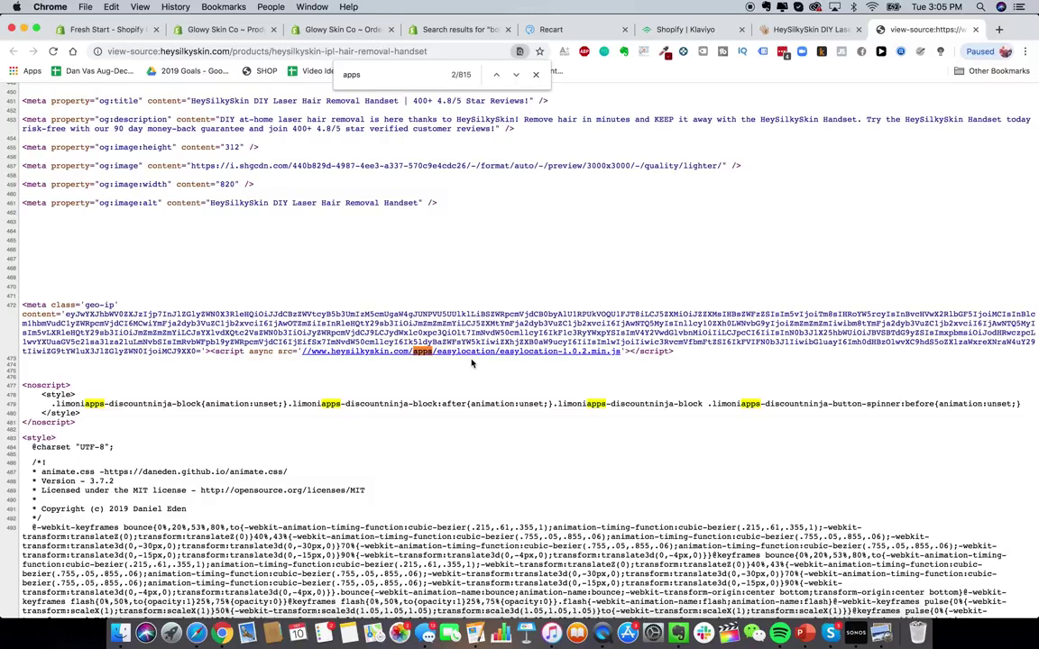
pyautogui.click(456, 29)
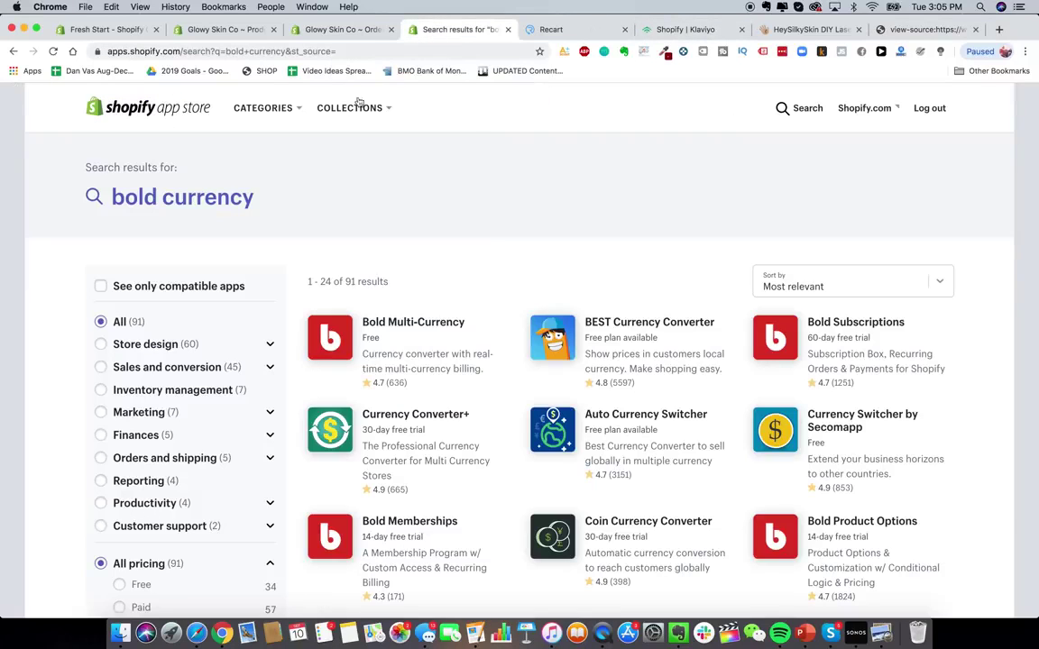
# - Search the App Store for 'easy location' and review the EasyLocation – GeoIP redirects listing
pyautogui.click(805, 109)
pyautogui.press('BackSpace')
pyautogui.press('BackSpace')
pyautogui.press('BackSpace')
pyautogui.press('BackSpace')
pyautogui.press('BackSpace')
pyautogui.press('BackSpace')
pyautogui.press('BackSpace')
pyautogui.press('BackSpace')
pyautogui.press('BackSpace')
pyautogui.press('BackSpace')
pyautogui.press('BackSpace')
pyautogui.press('BackSpace')
pyautogui.press('BackSpace')
pyautogui.write('easy location')
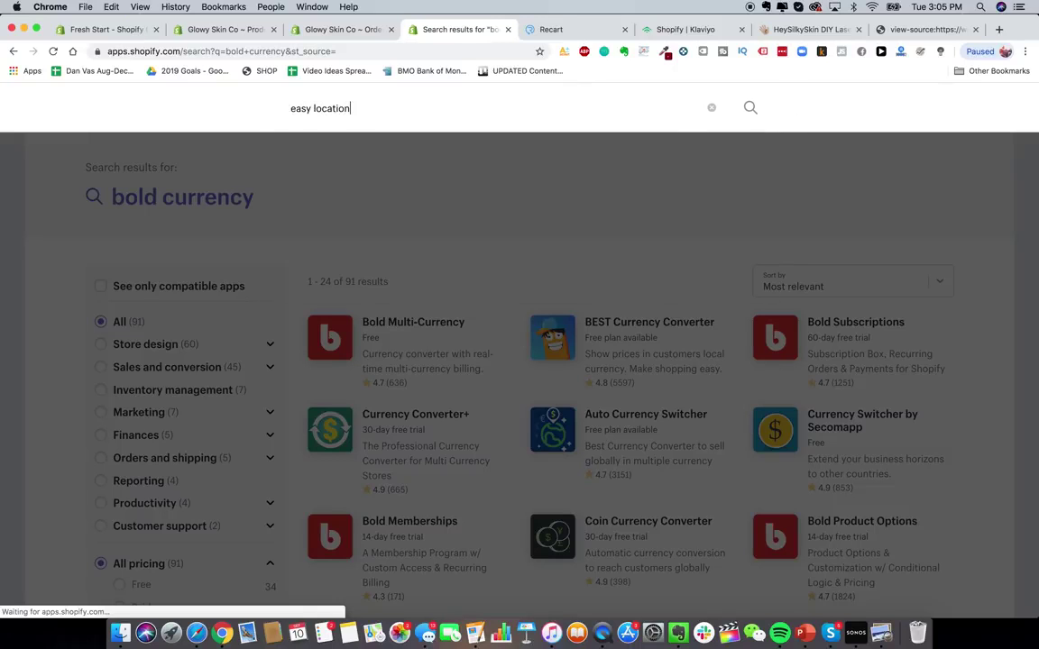
pyautogui.press('Return')
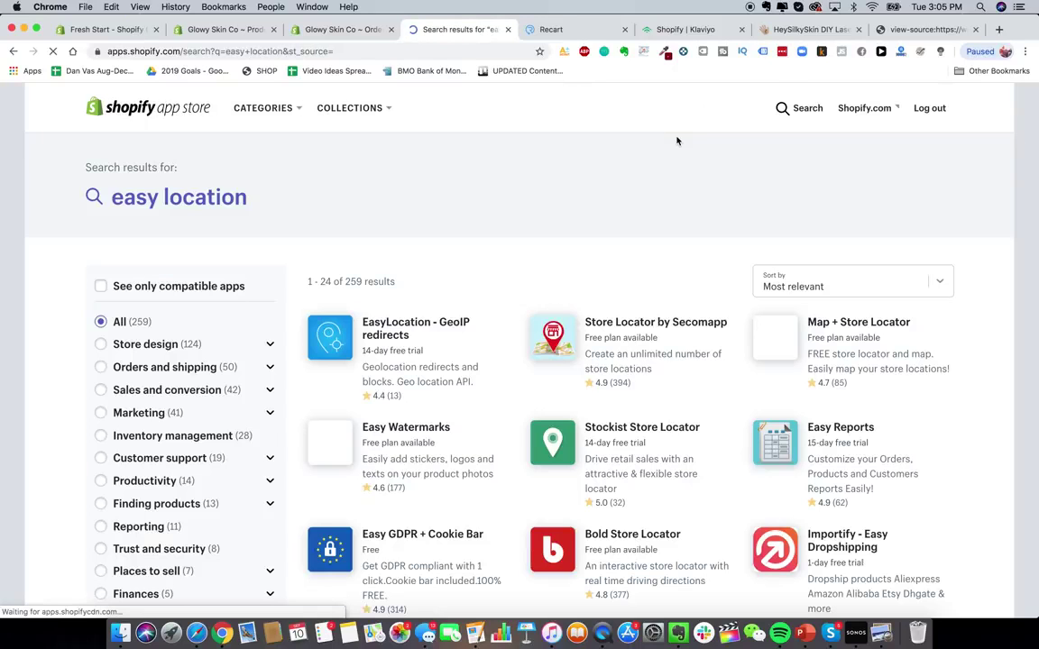
pyautogui.click(419, 343)
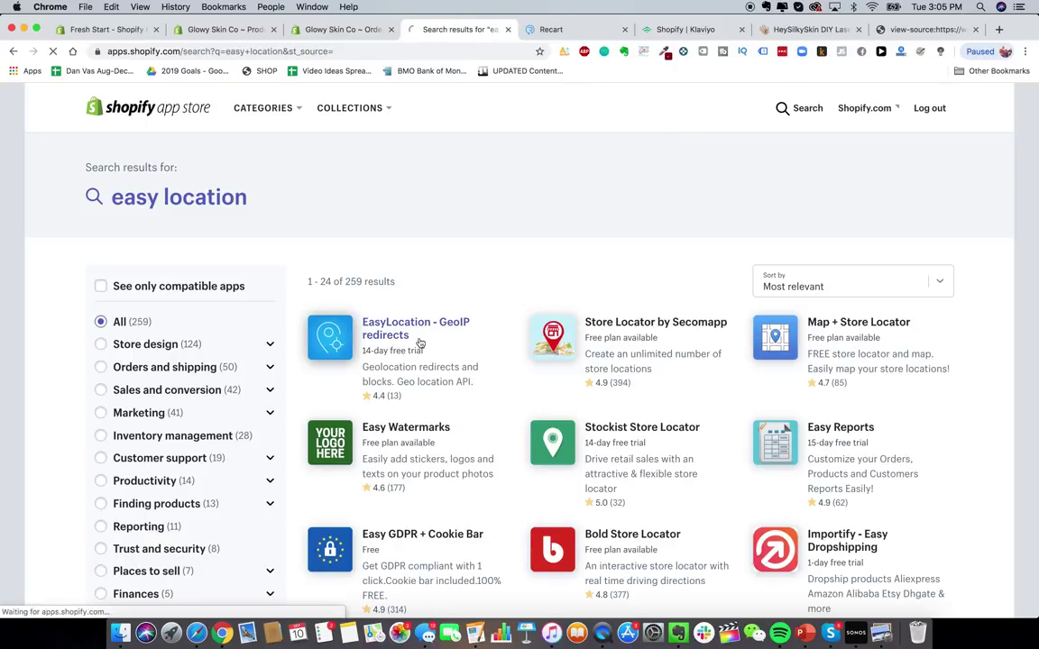
pyautogui.scroll(-5, 387, 399)
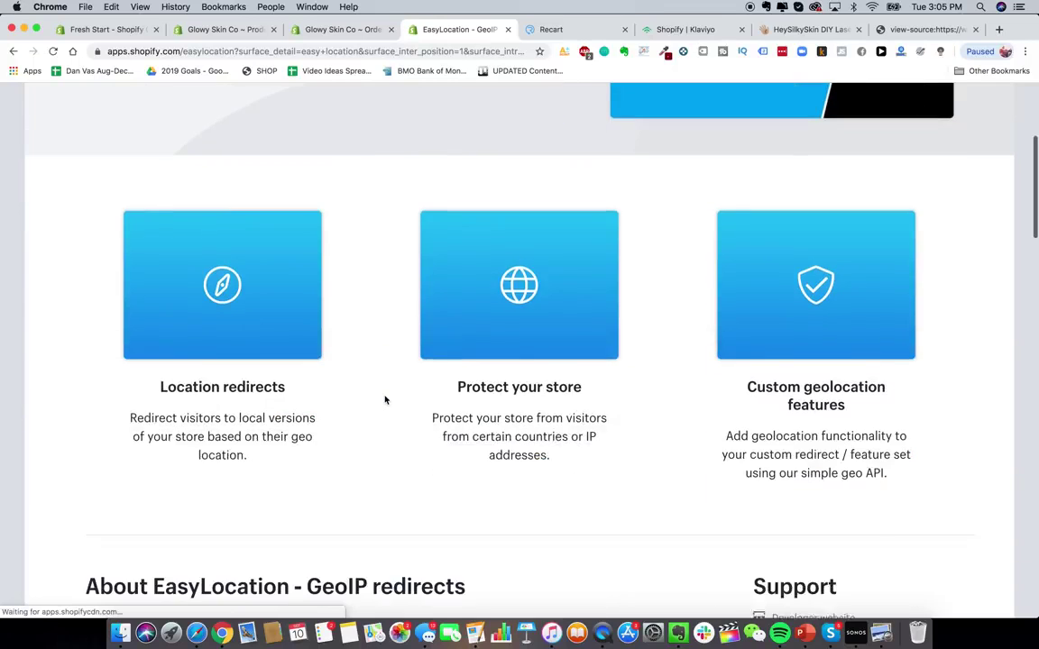
pyautogui.scroll(-3, 386, 400)
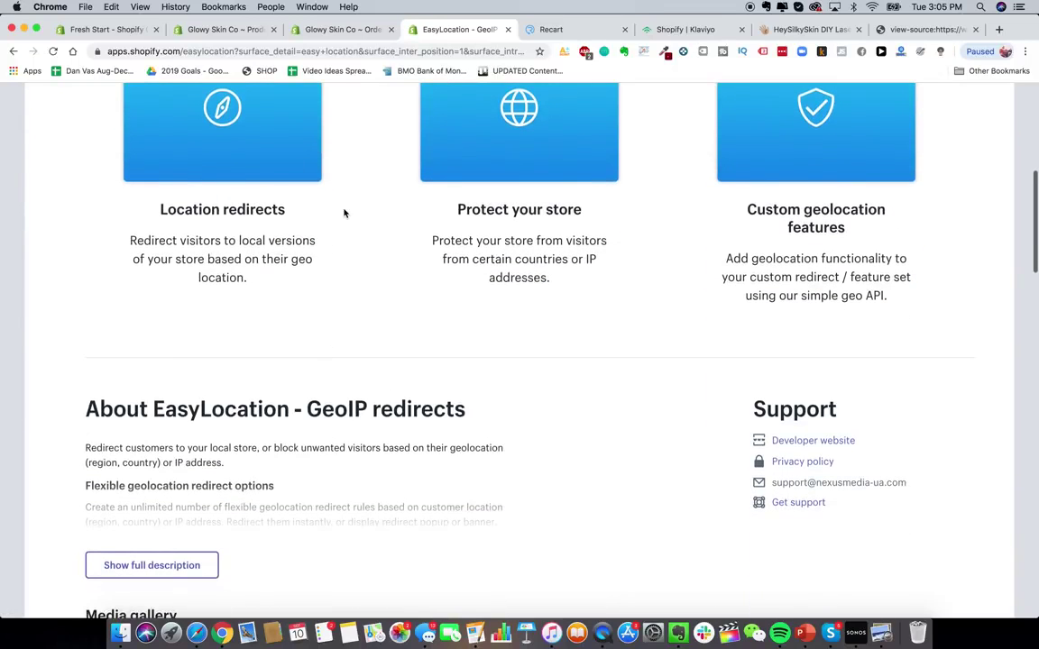
pyautogui.scroll(2, 343, 214)
pyautogui.scroll(1, 414, 232)
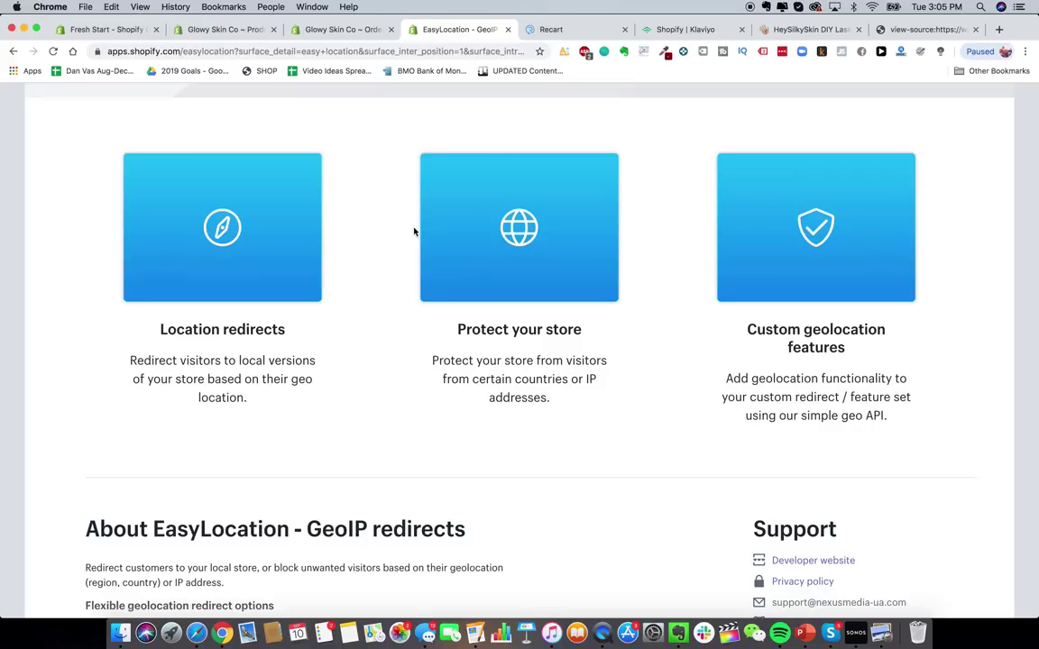
pyautogui.click(911, 36)
# - Step through the 'apps' matches in the page source to locate the limoniapps Discount Ninja script
pyautogui.press('Return')
pyautogui.press('Return')
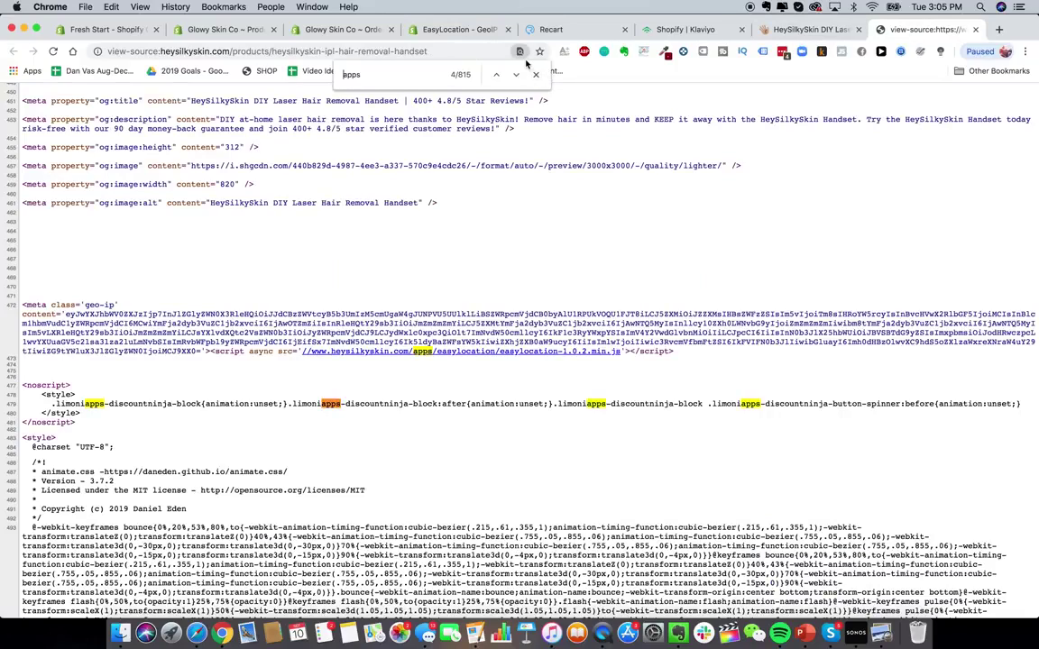
pyautogui.press('Return')
pyautogui.press('Return')
pyautogui.press('Return')
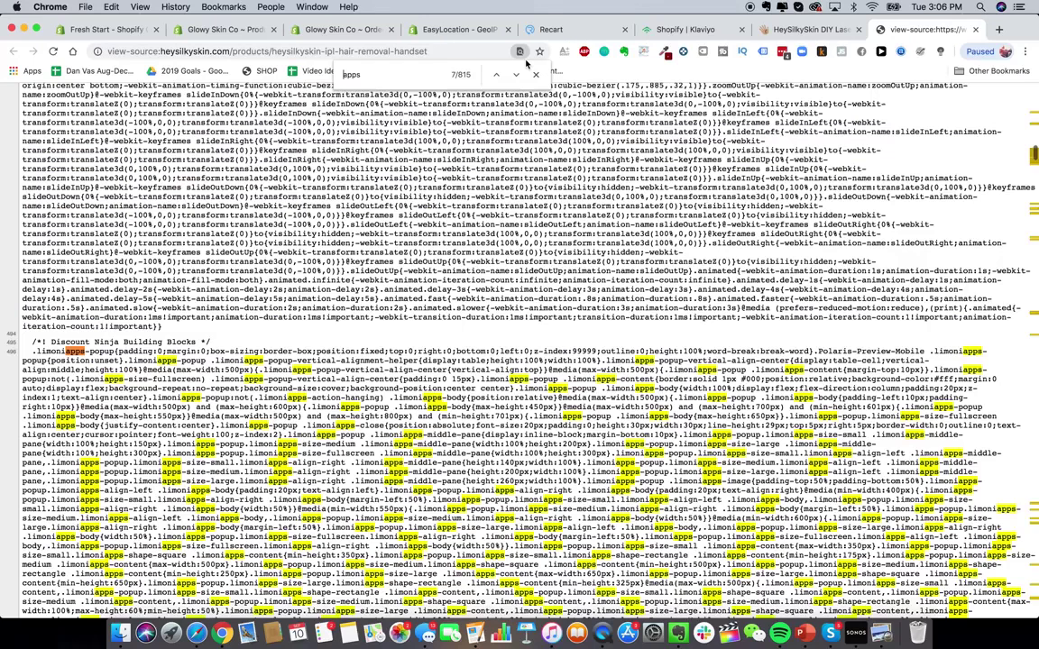
pyautogui.press('Return')
pyautogui.press('Return')
pyautogui.press('Return')
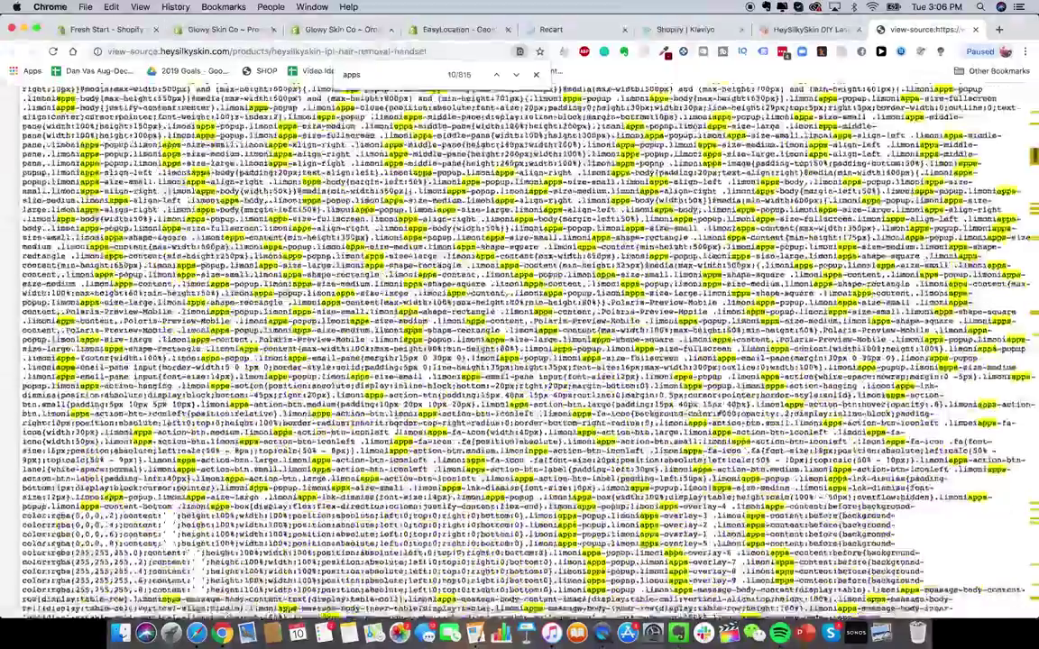
pyautogui.scroll(-20, 520, 351)
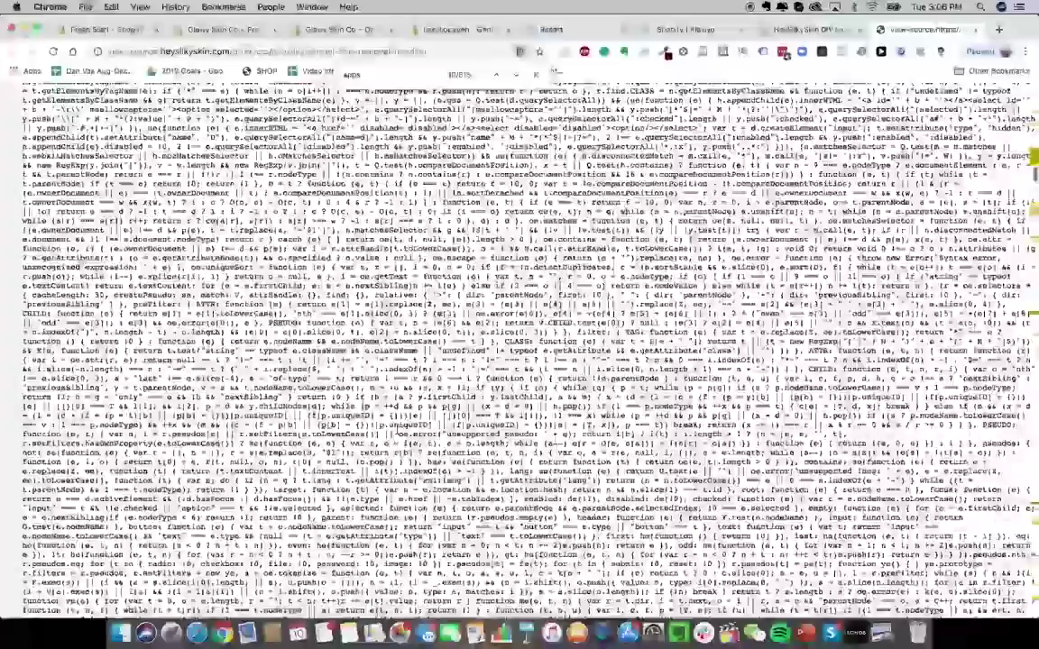
pyautogui.scroll(-15, 519, 351)
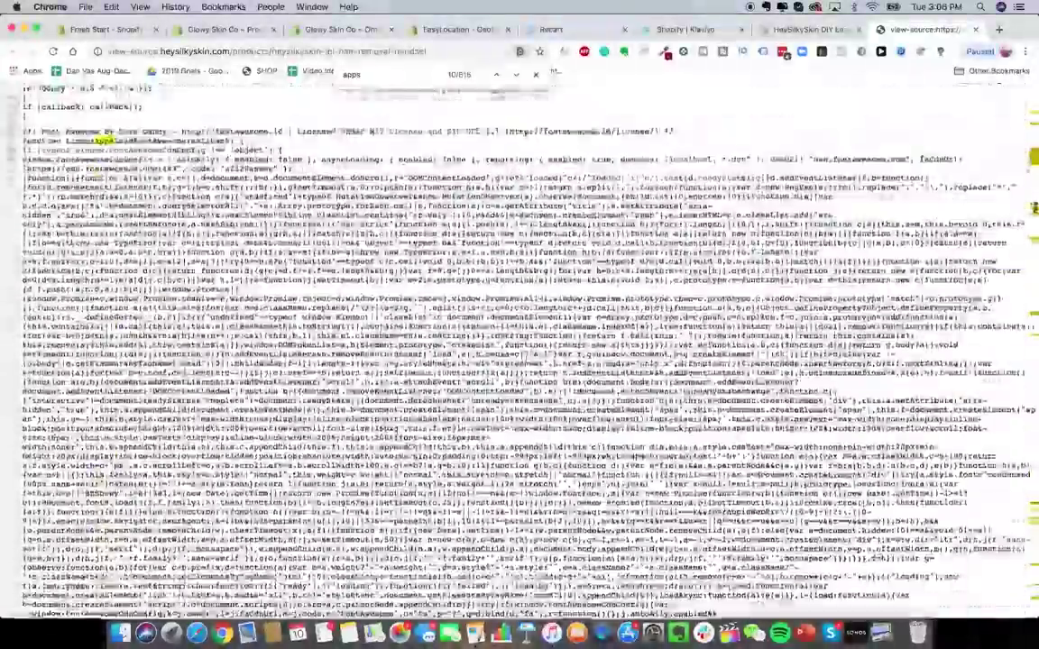
pyautogui.scroll(-15, 519, 352)
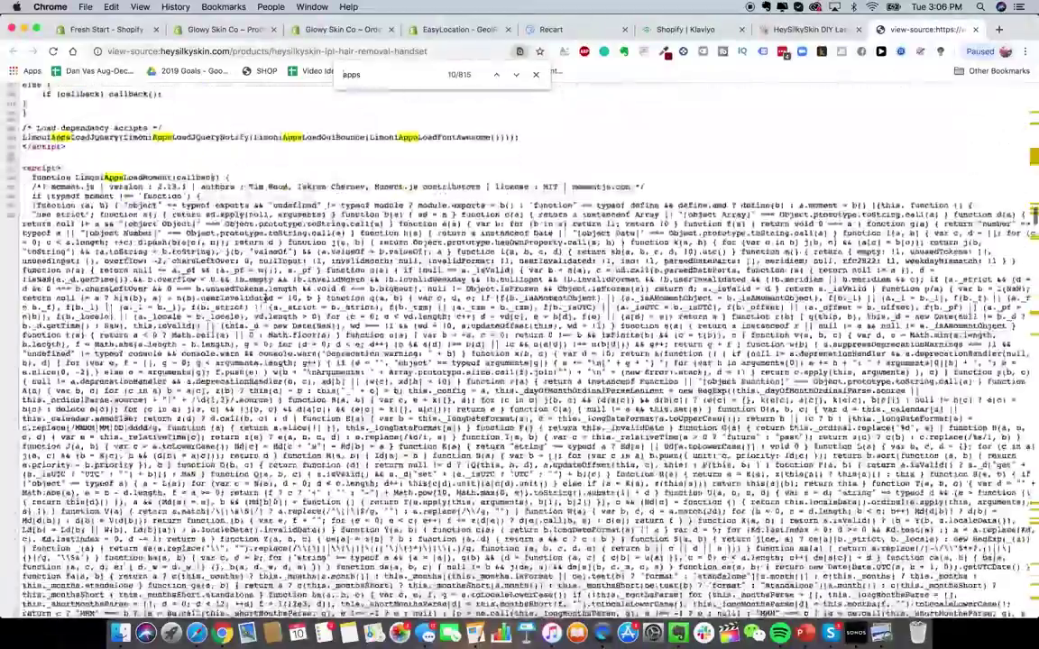
pyautogui.scroll(-20, 519, 351)
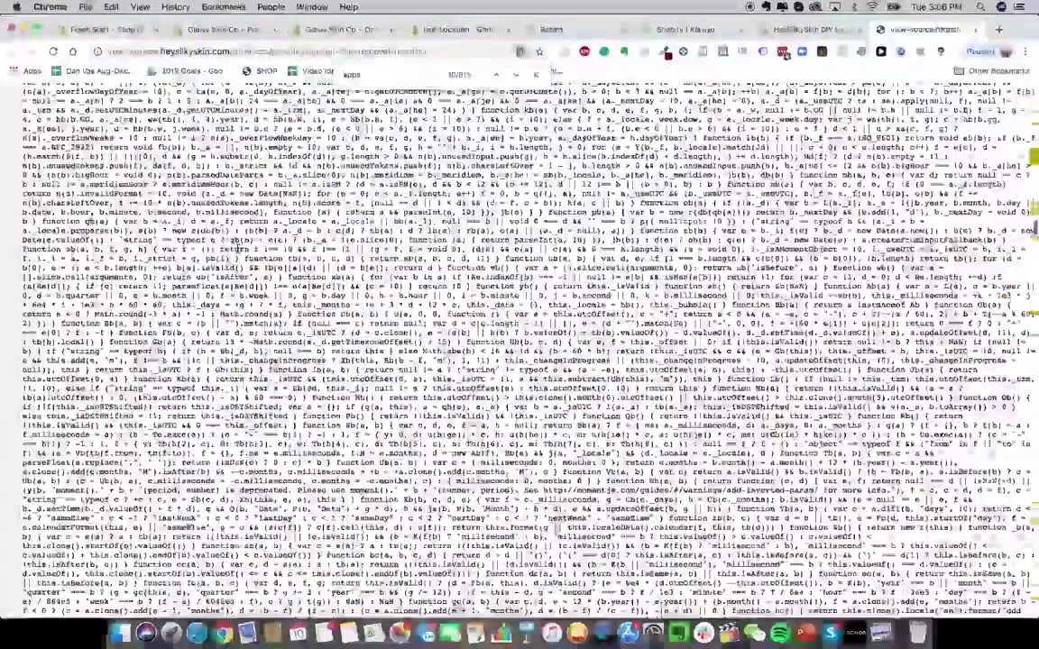
pyautogui.scroll(-10, 519, 352)
pyautogui.scroll(-15, 520, 352)
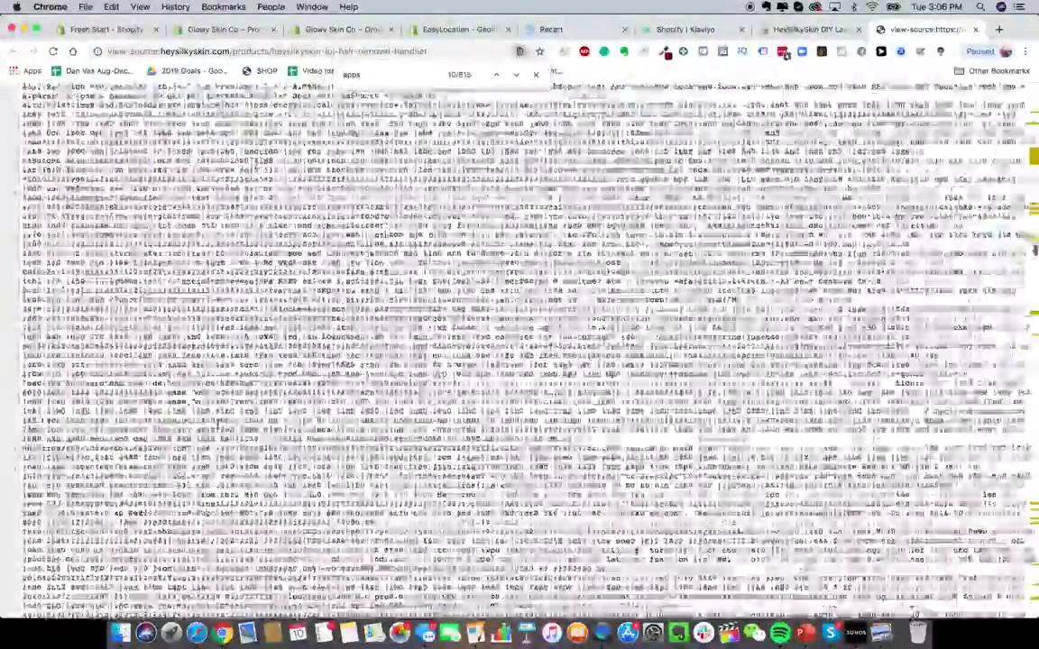
pyautogui.scroll(-20, 519, 352)
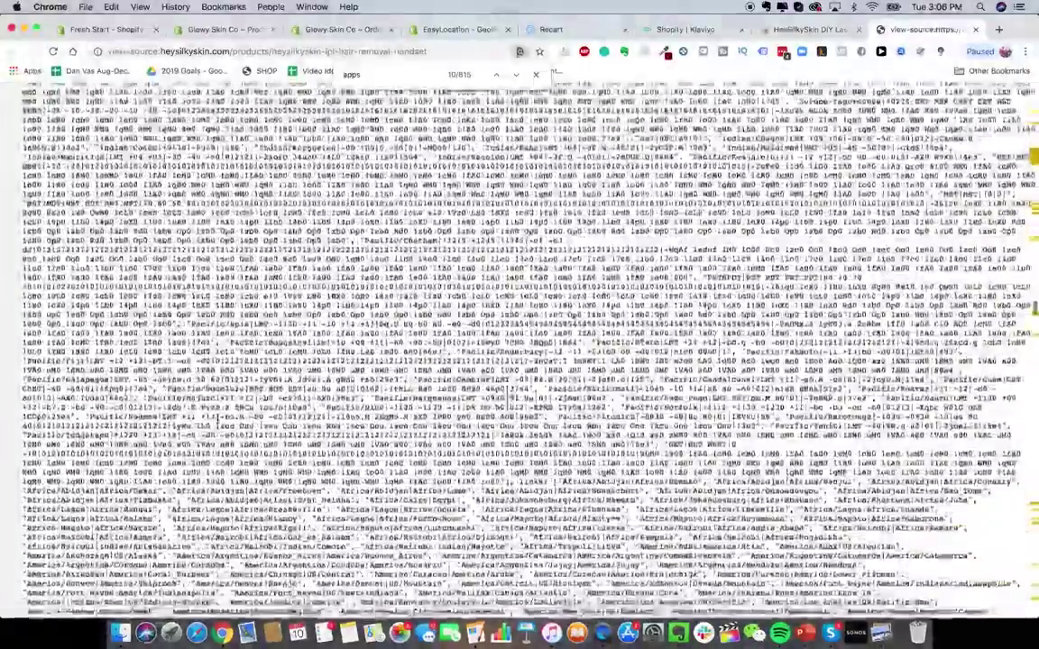
pyautogui.scroll(-5, 218, 429)
pyautogui.scroll(2, 218, 429)
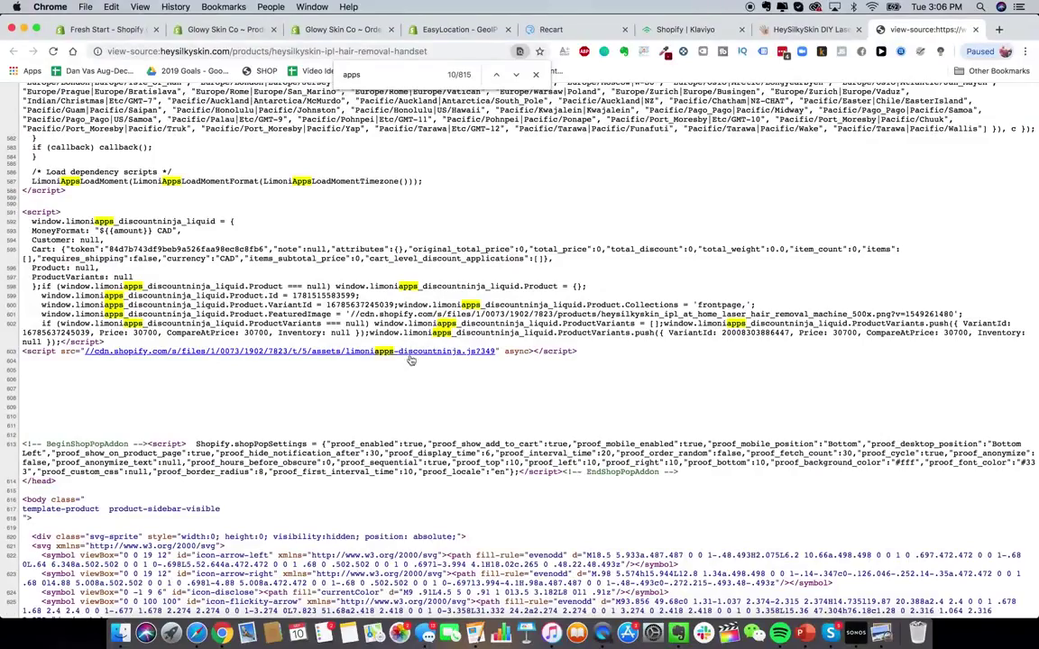
pyautogui.scroll(-20, 375, 358)
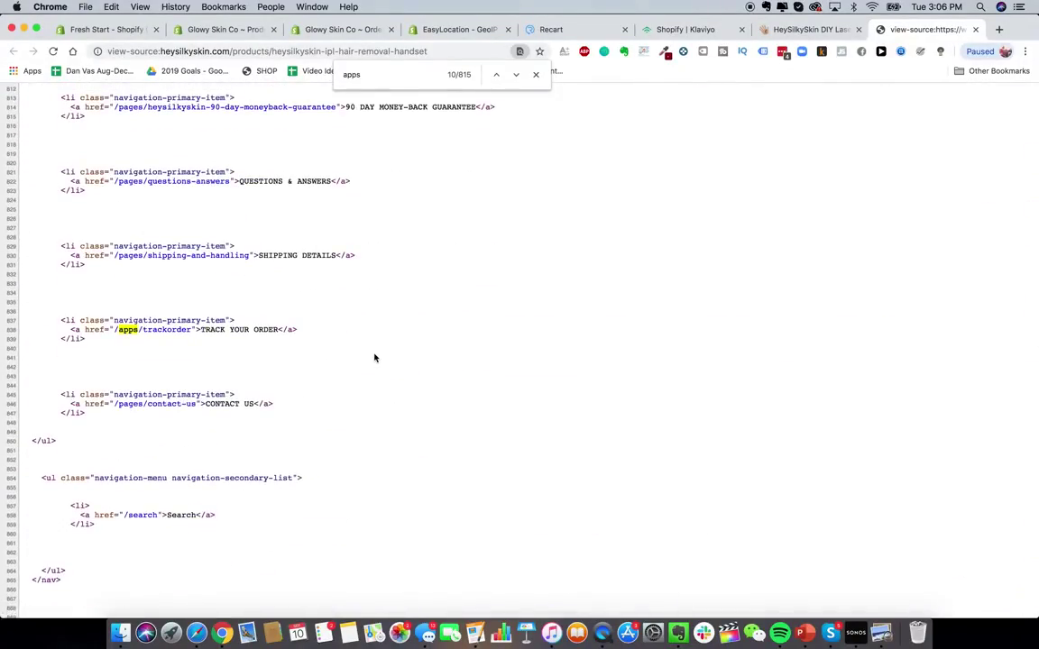
pyautogui.scroll(5, 374, 358)
pyautogui.scroll(-15, 374, 358)
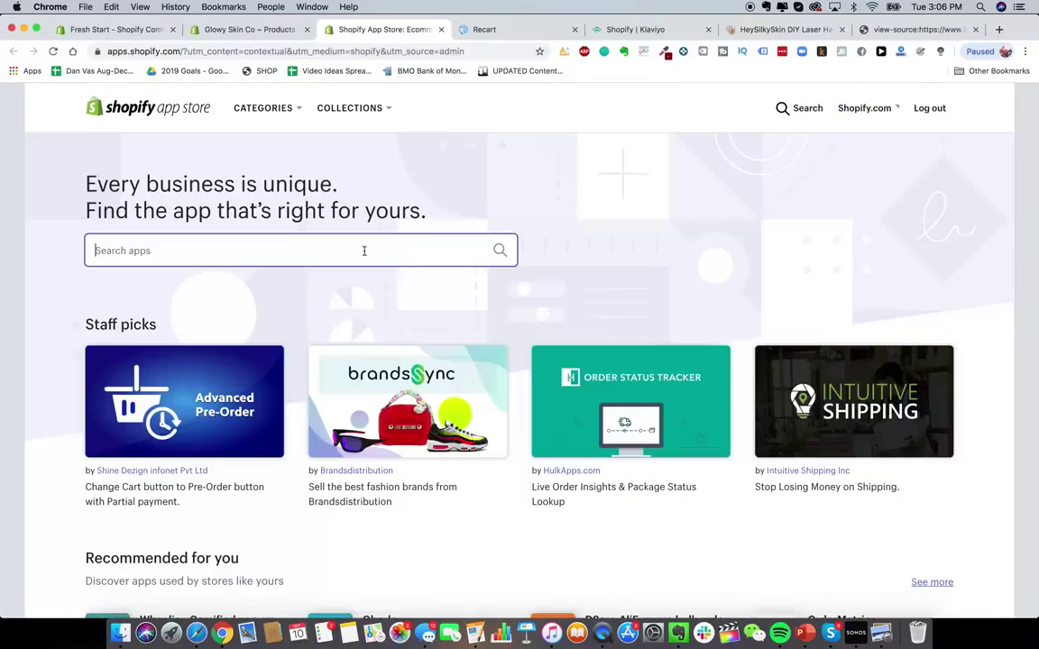
# - Search the App Store for 'discount ninja' and browse the Discount Ninja app page
pyautogui.write('discount ninja')
pyautogui.press('Return')
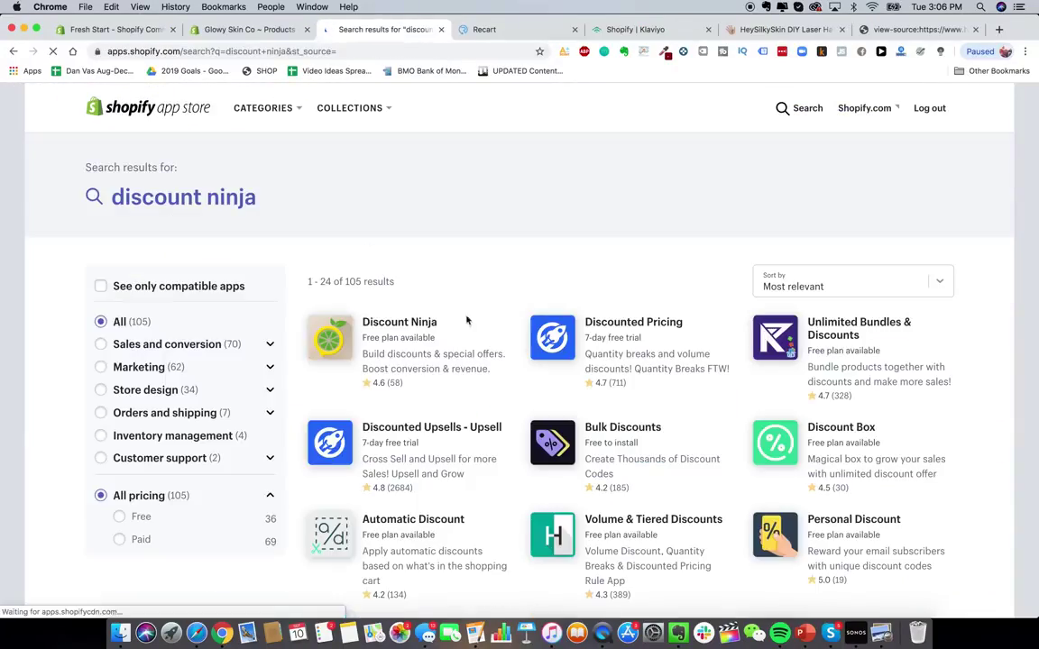
pyautogui.click(428, 354)
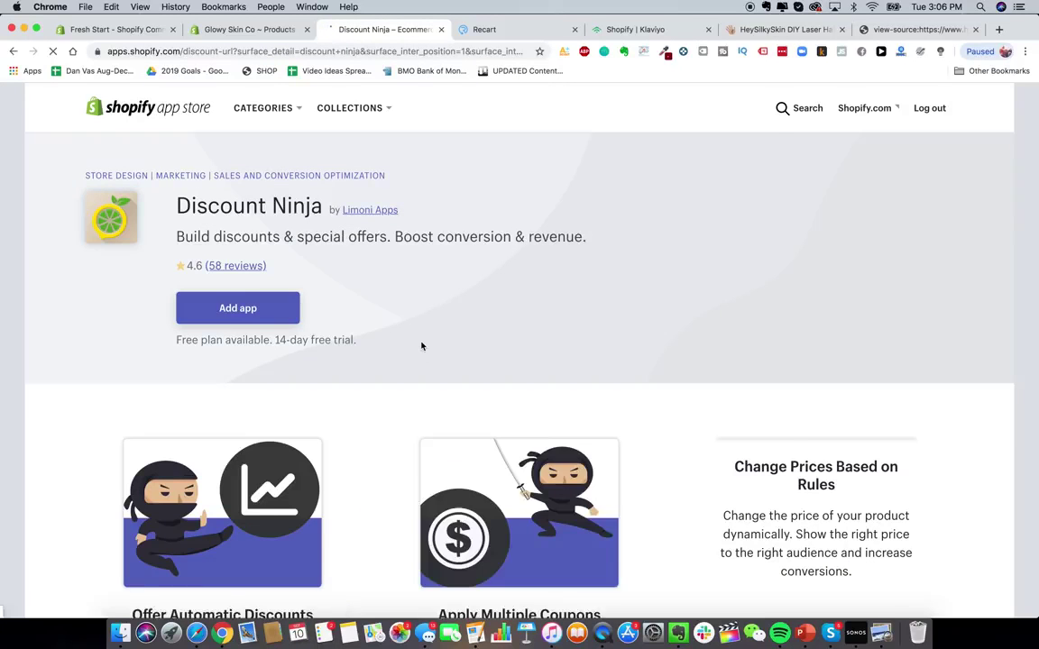
pyautogui.scroll(-3, 424, 352)
pyautogui.scroll(-1, 421, 345)
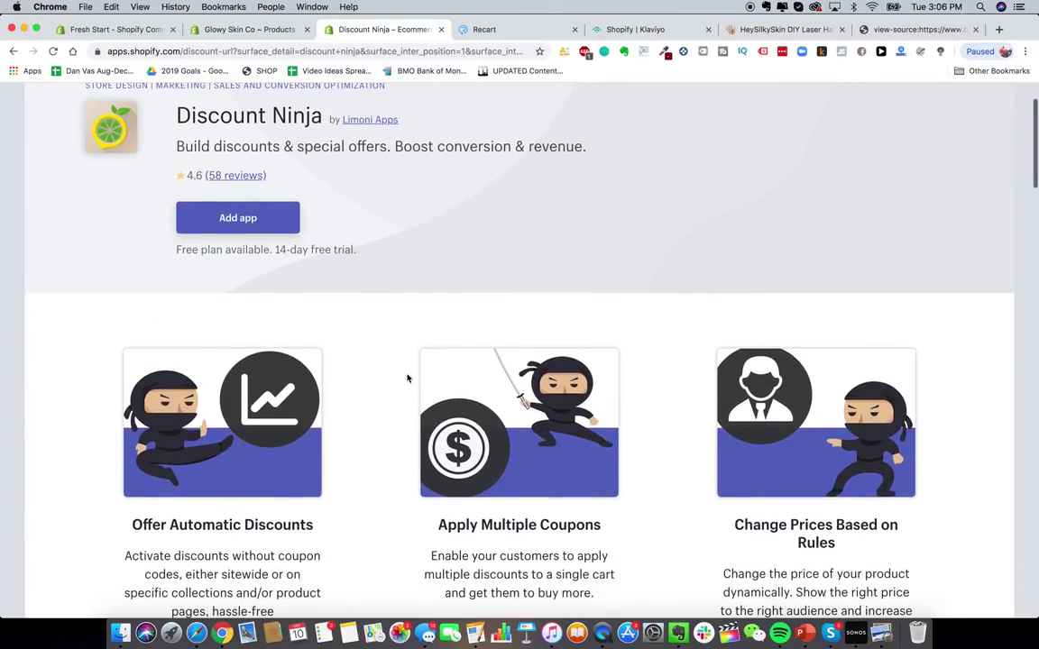
pyautogui.scroll(-3, 322, 527)
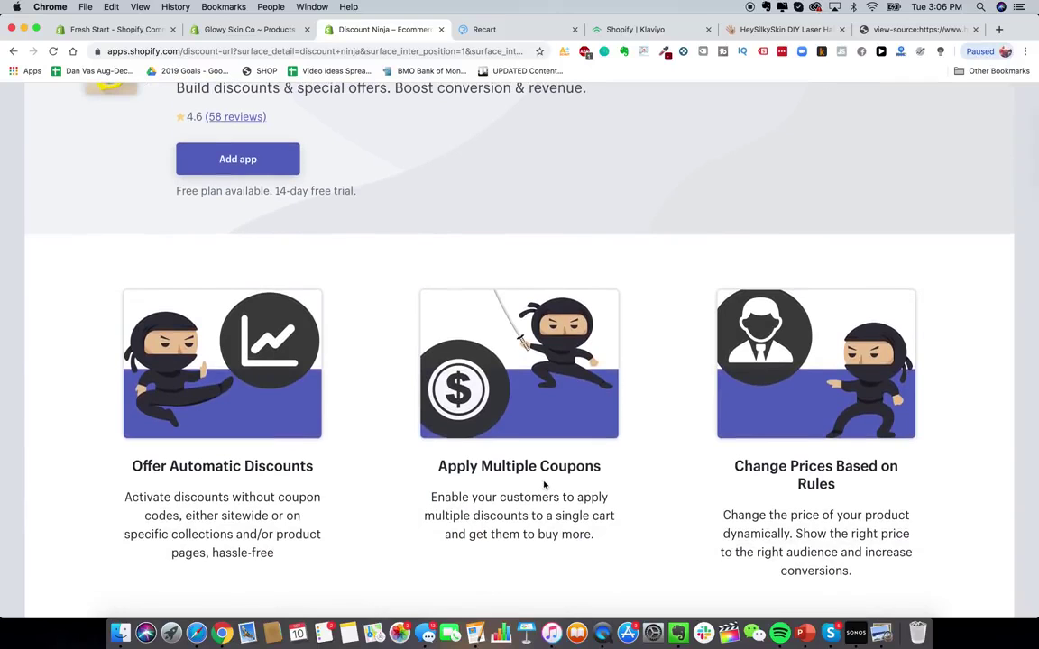
pyautogui.scroll(7, 532, 466)
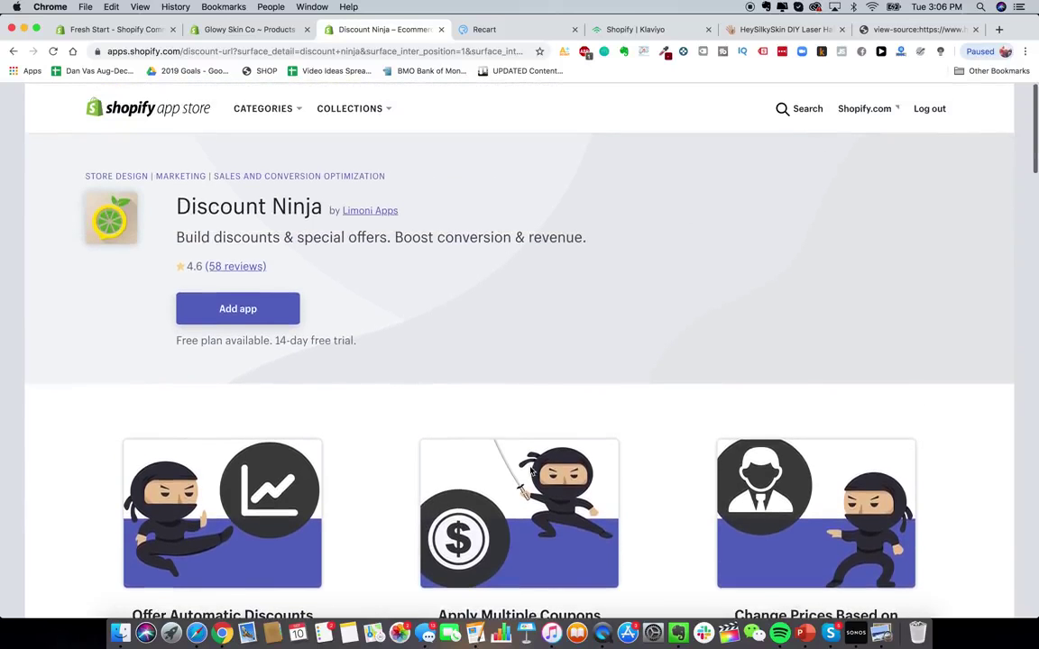
# - Search for 'discounted upsell' and open the Discounted Upsells - Upsell listing
pyautogui.click(794, 106)
pyautogui.write('discounted upsell')
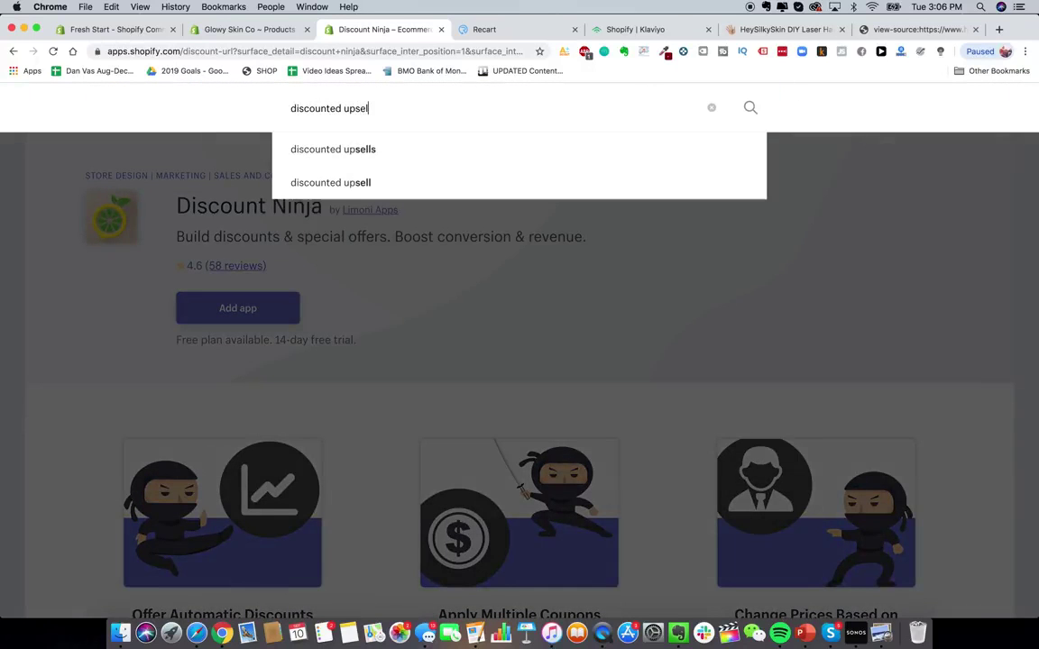
pyautogui.press('Return')
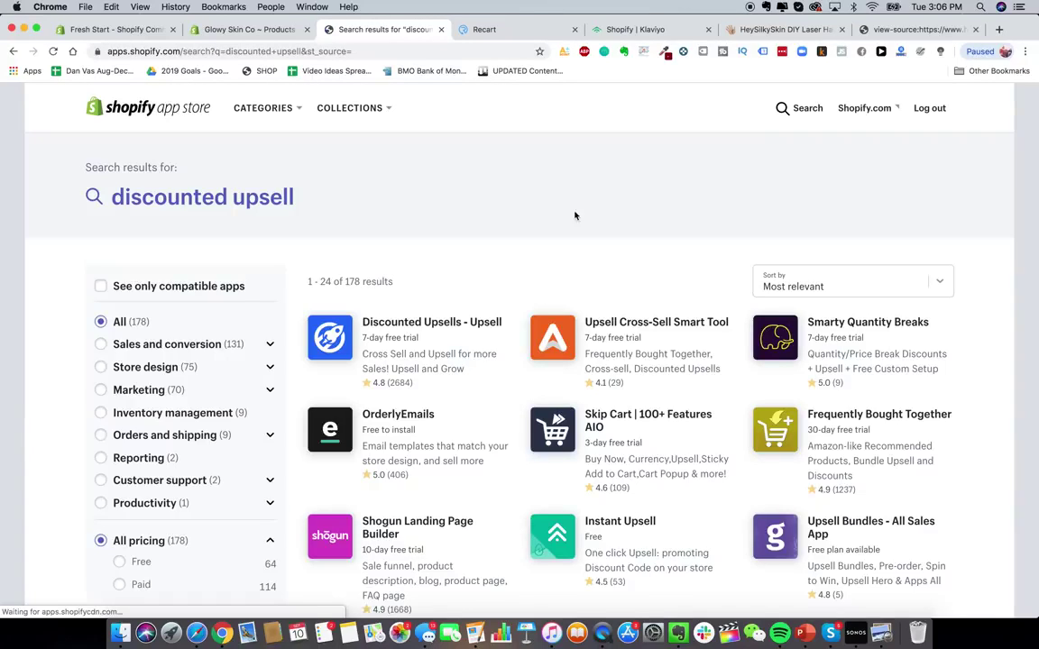
pyautogui.click(424, 333)
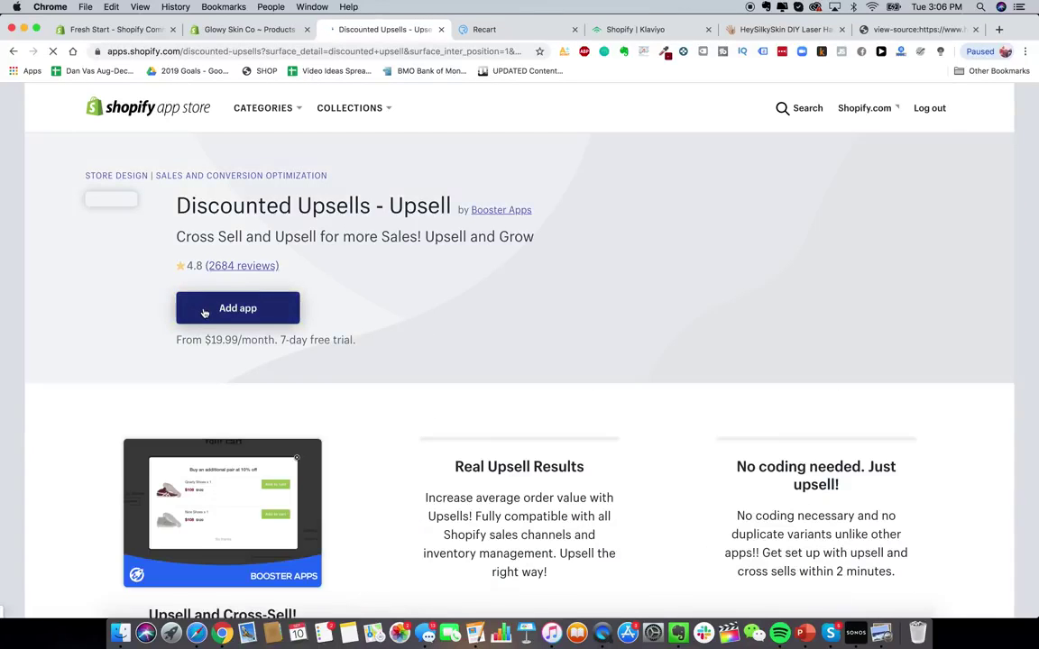
pyautogui.scroll(-3, 205, 312)
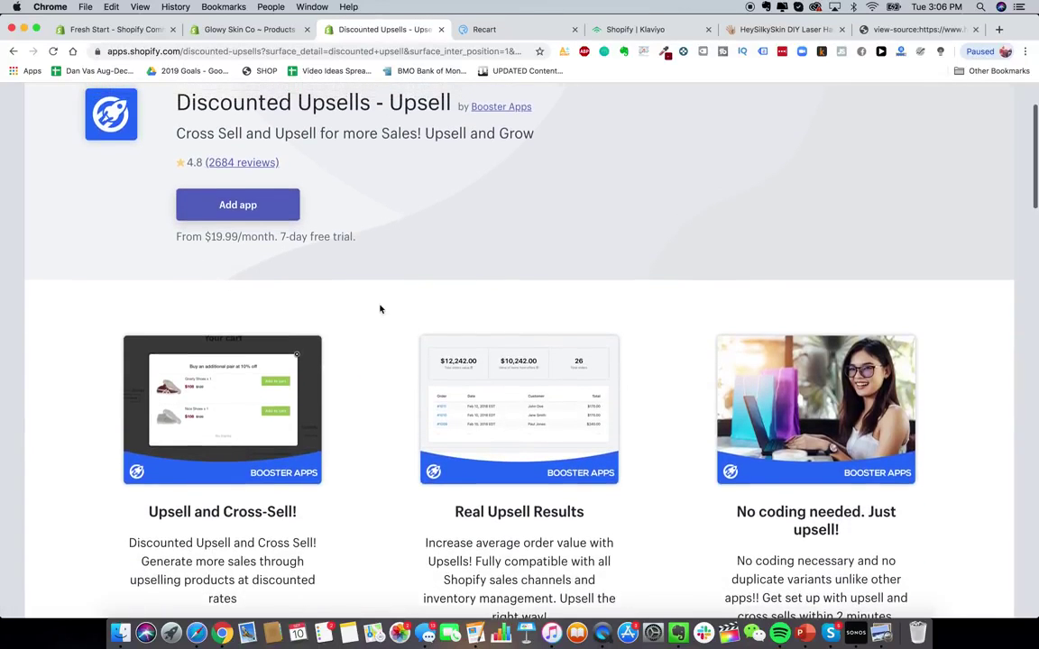
pyautogui.scroll(1, 320, 224)
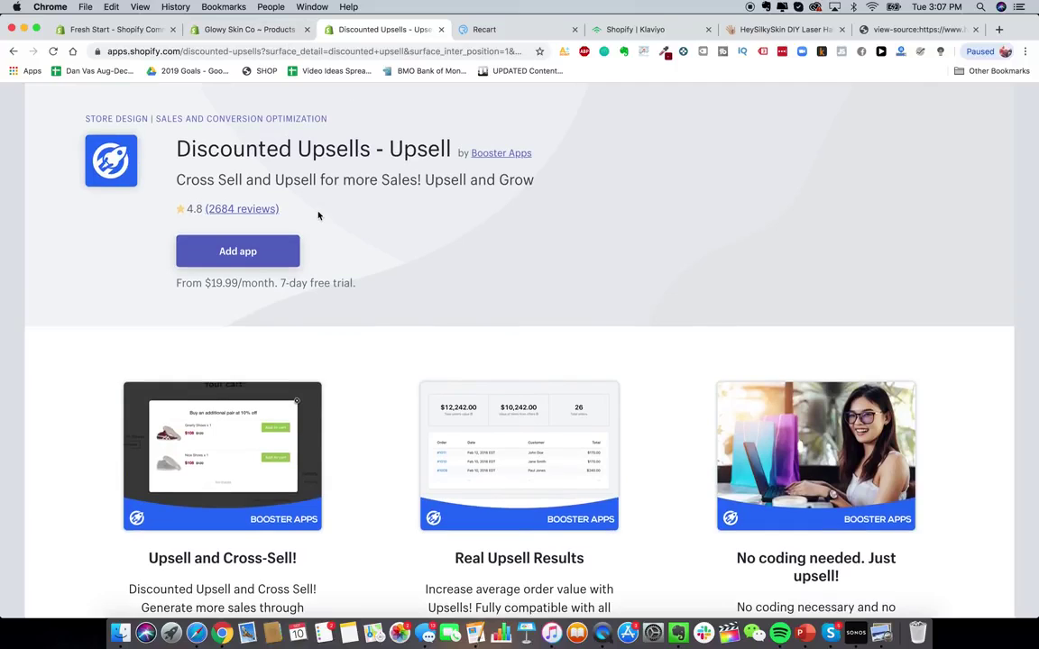
# - Install Discounted Upsells and pick the laser hair removal device as the upsell product
pyautogui.click(258, 251)
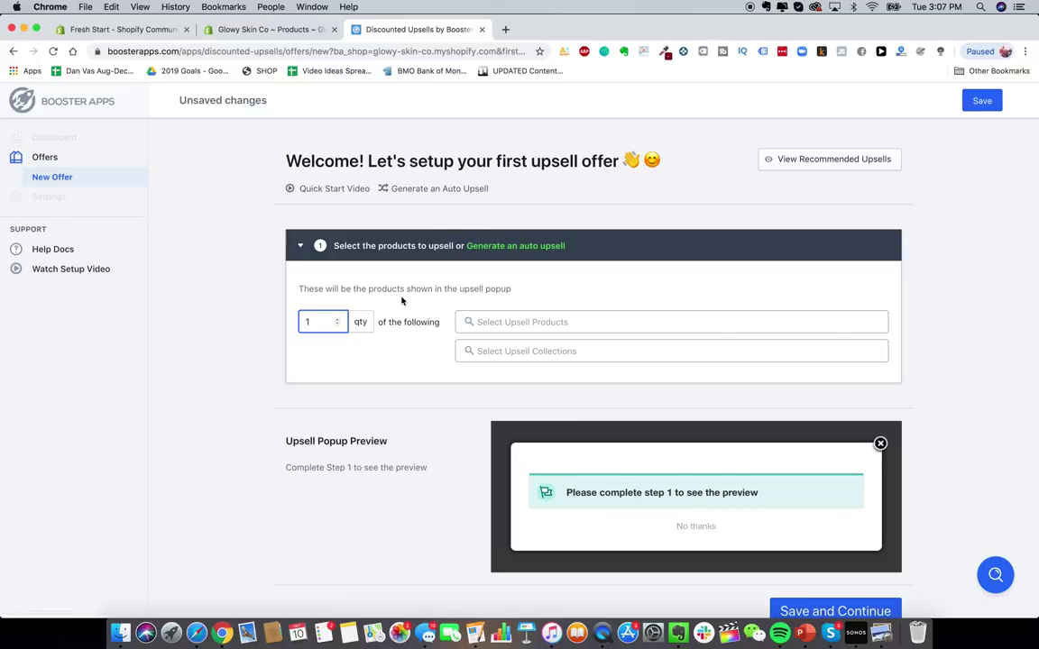
pyautogui.click(534, 322)
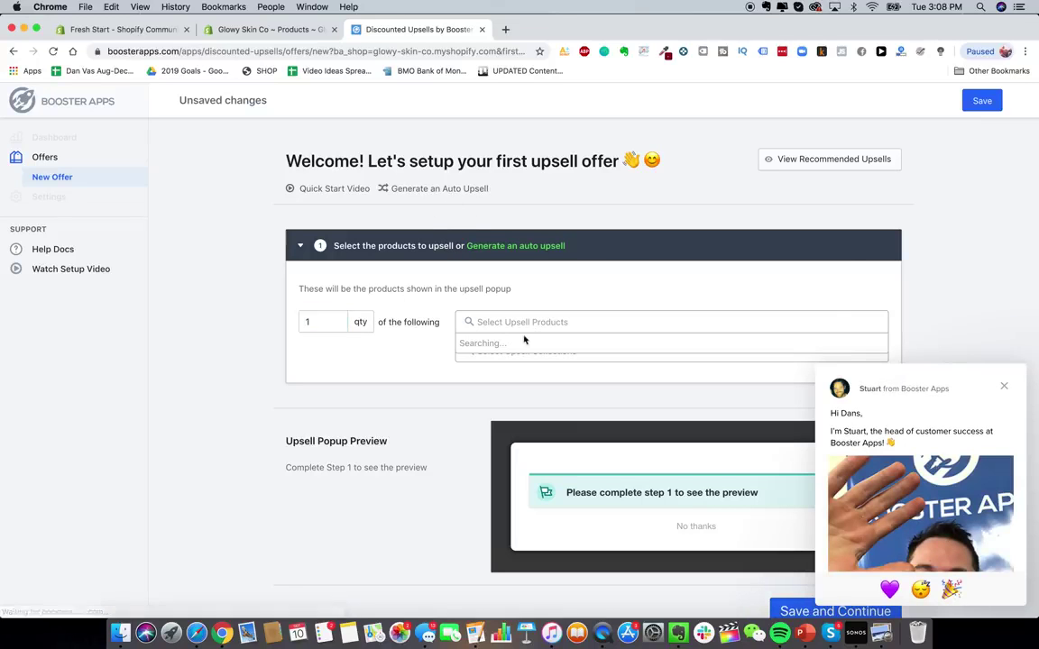
pyautogui.click(526, 355)
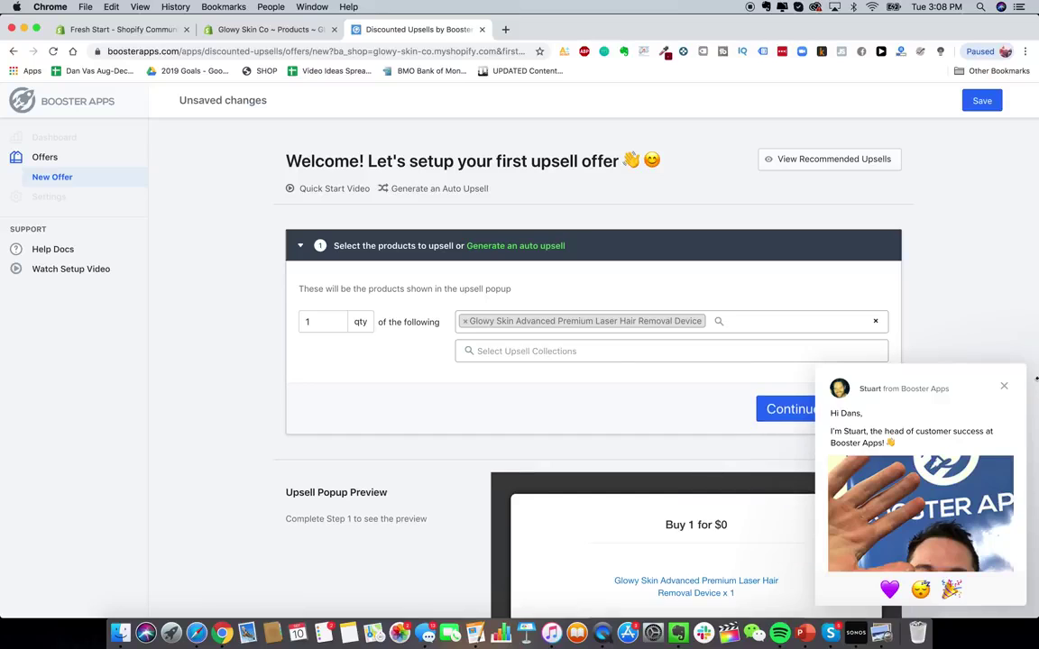
pyautogui.click(1006, 386)
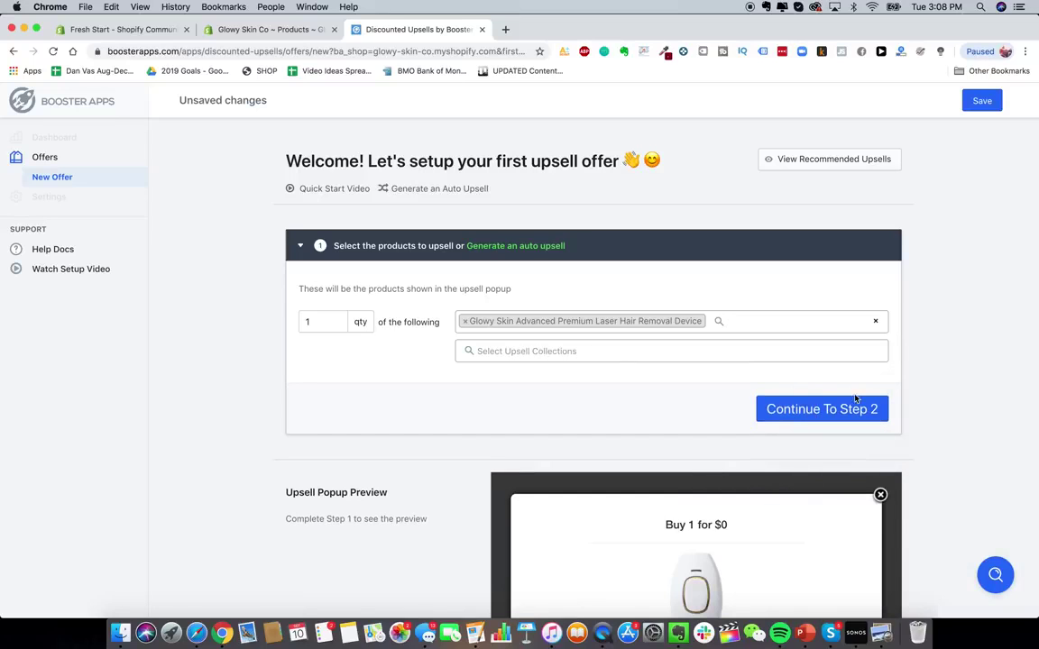
pyautogui.click(836, 416)
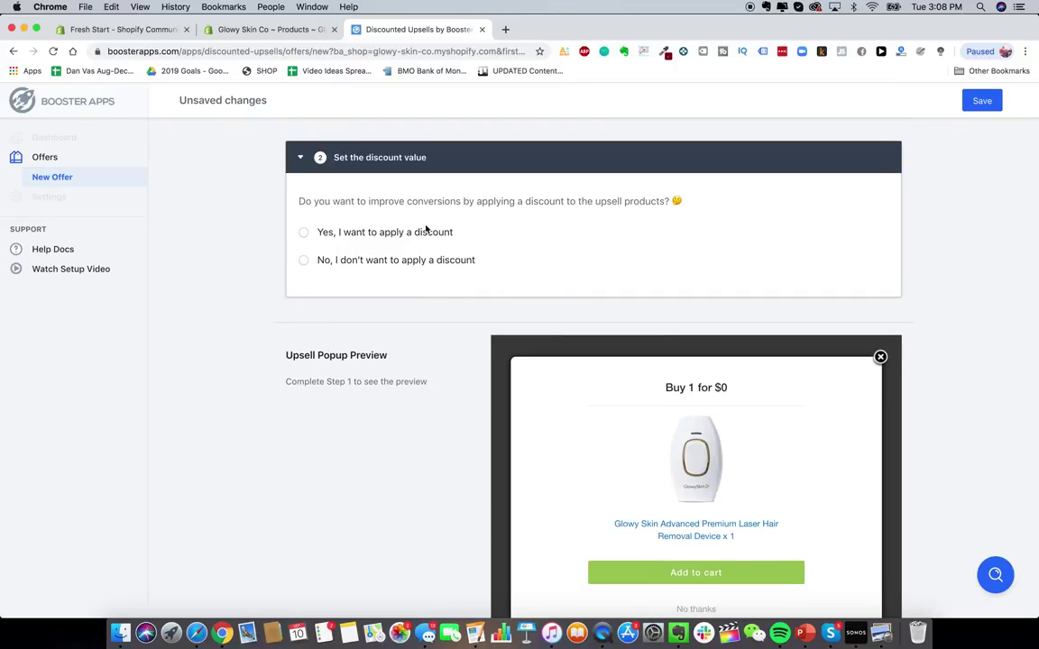
# - Try saving the upsell offer draft
pyautogui.scroll(5, 416, 241)
pyautogui.scroll(-10, 143, 183)
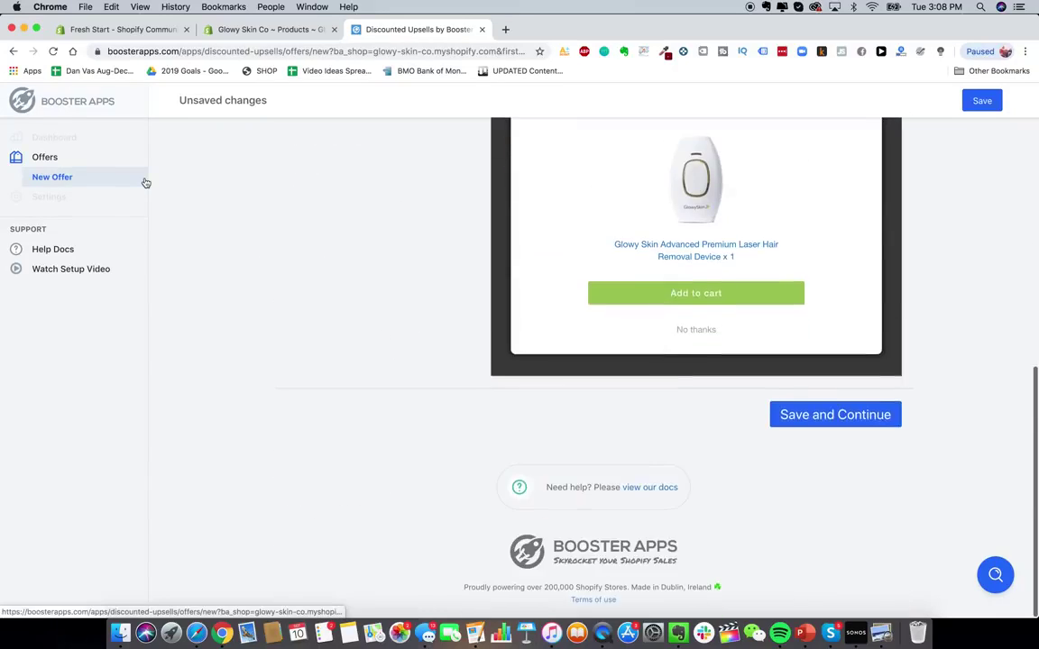
pyautogui.scroll(15, 422, 328)
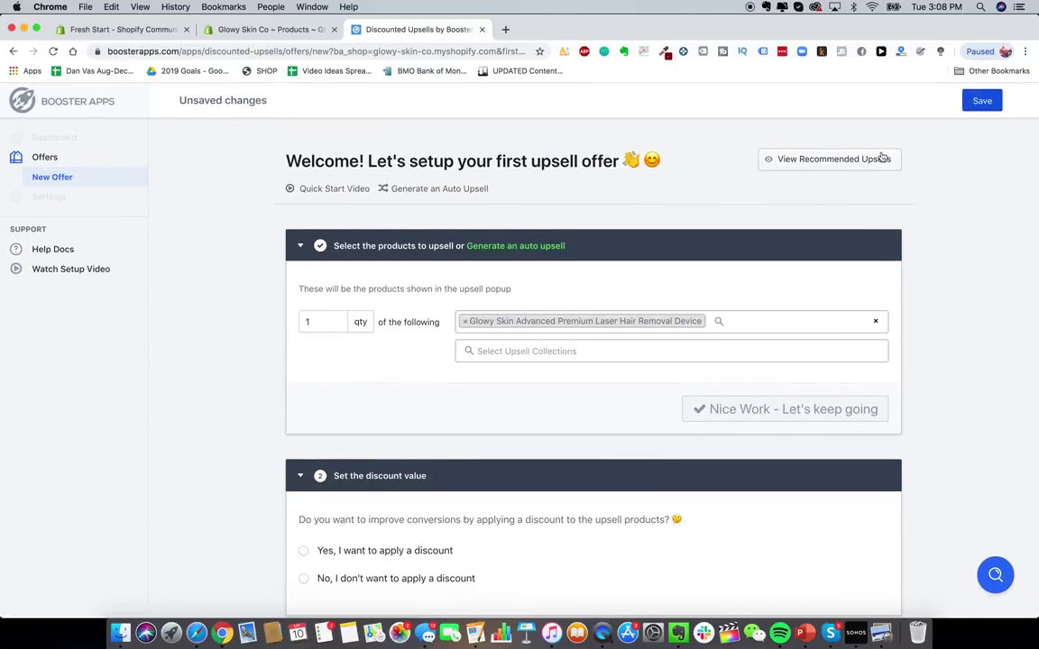
pyautogui.click(982, 101)
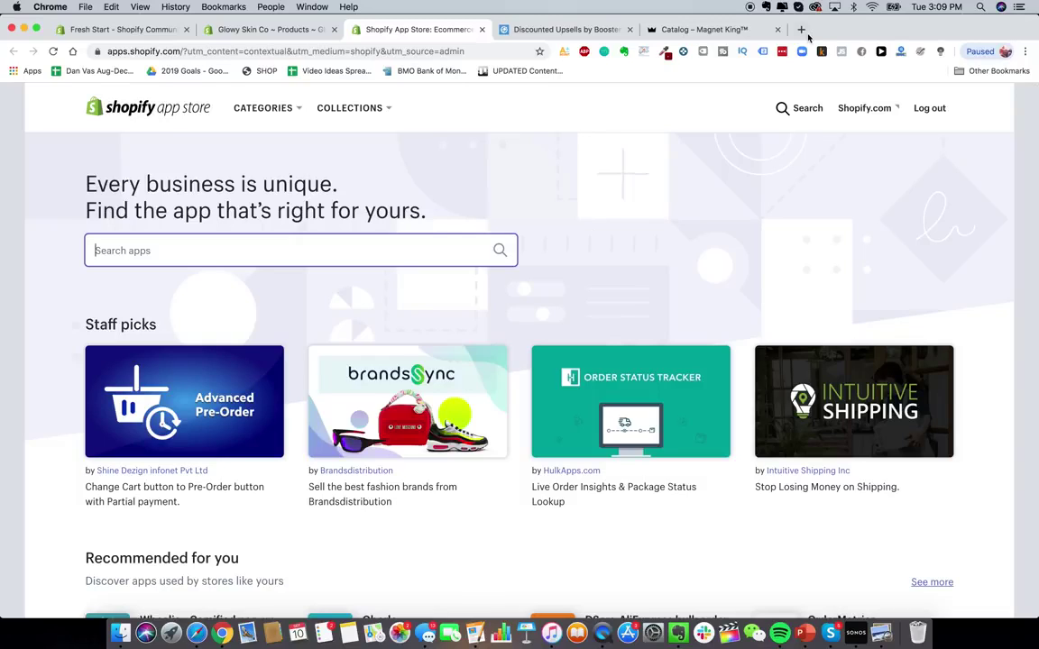
# - Search for 'oberlo', open the Oberlo listing and add it to the store
pyautogui.write('oberlo')
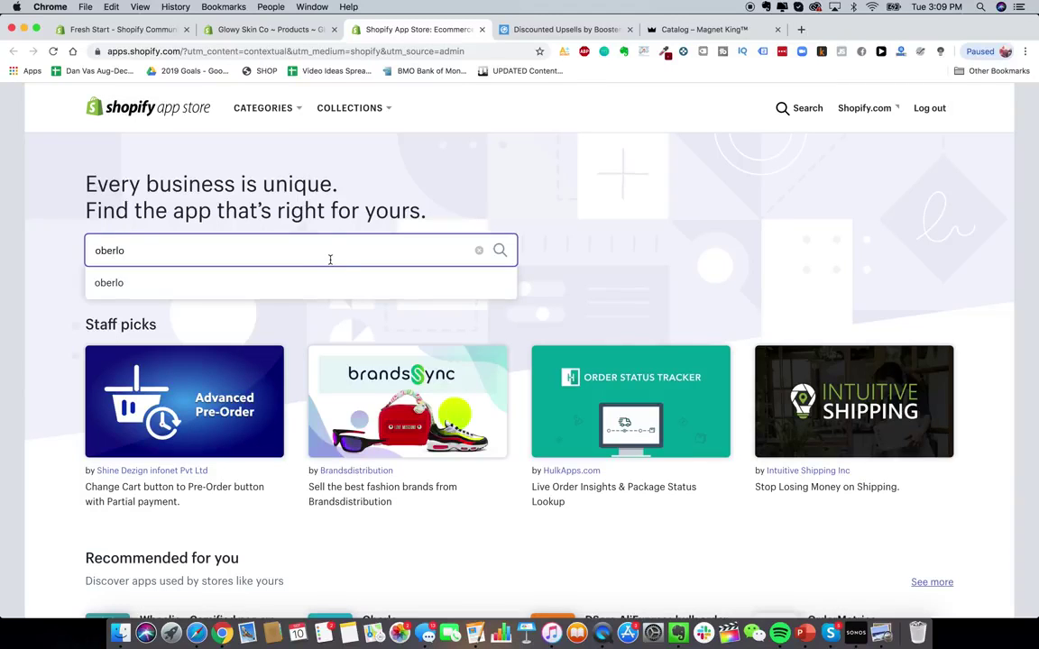
pyautogui.click(311, 284)
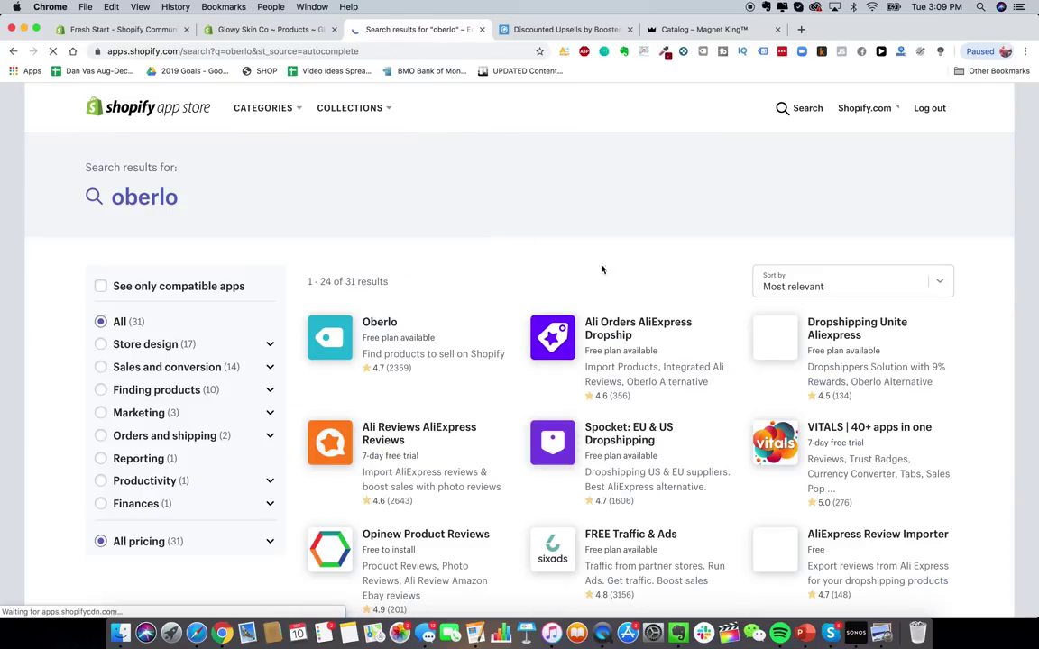
pyautogui.click(350, 350)
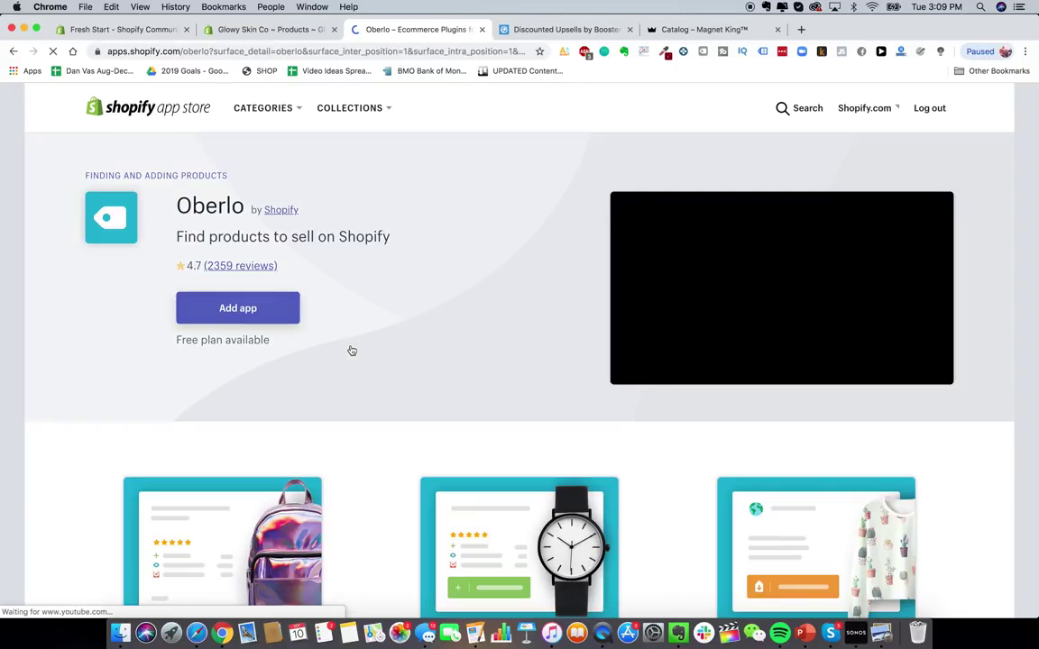
pyautogui.click(252, 307)
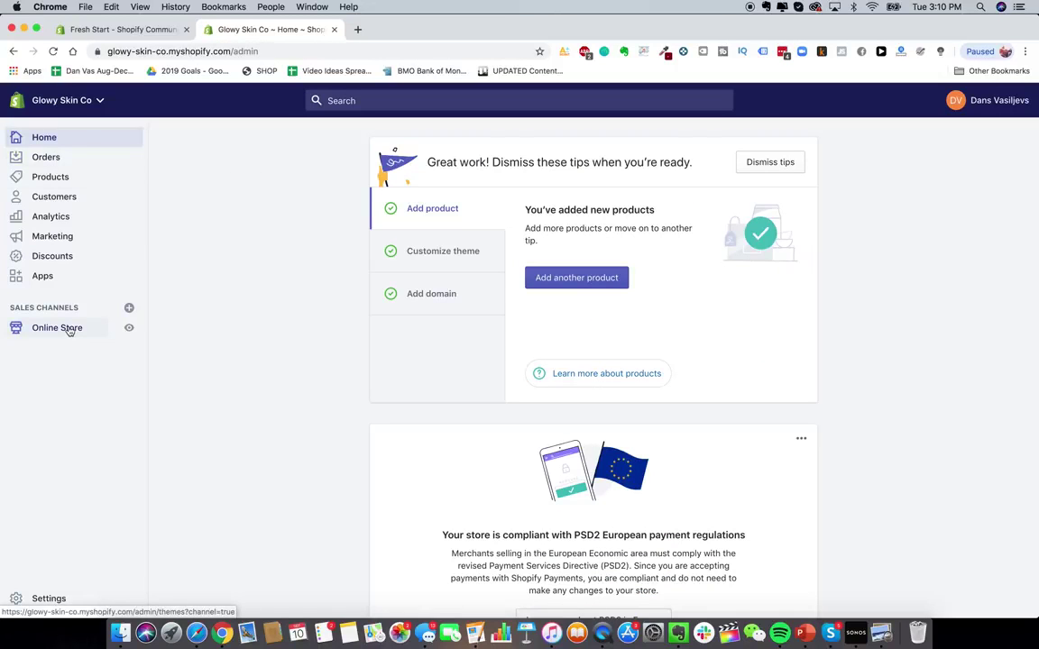
# - Load glowyskinco.com in a new tab, scroll the storefront, then return to the admin's Online Store themes
pyautogui.click(356, 31)
pyautogui.write('glowy')
pyautogui.press('Return')
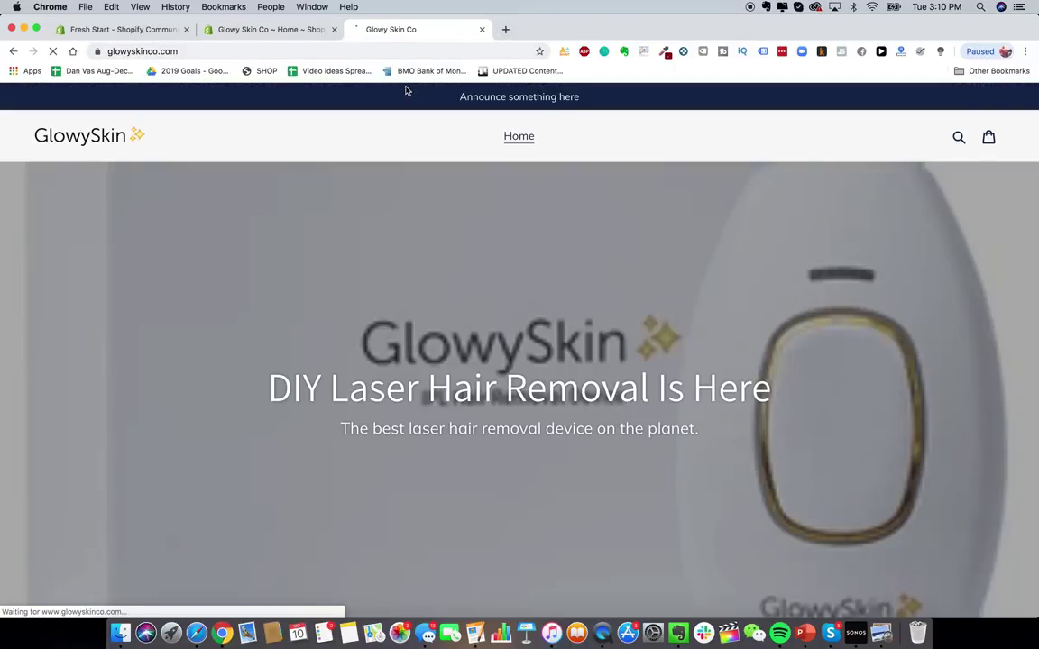
pyautogui.scroll(-6, 575, 288)
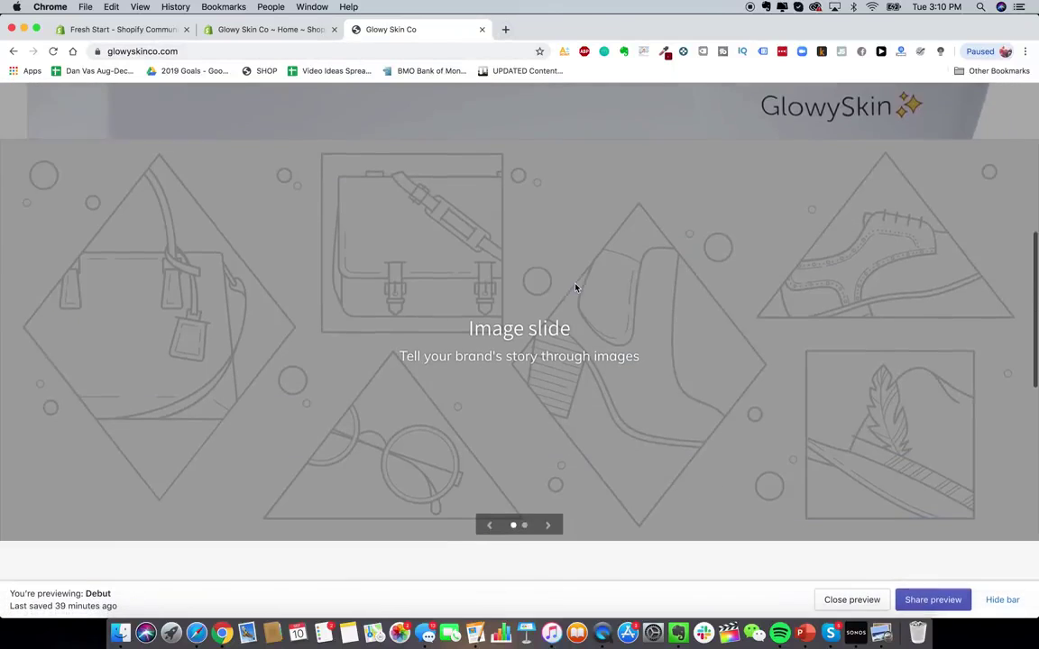
pyautogui.scroll(10, 431, 297)
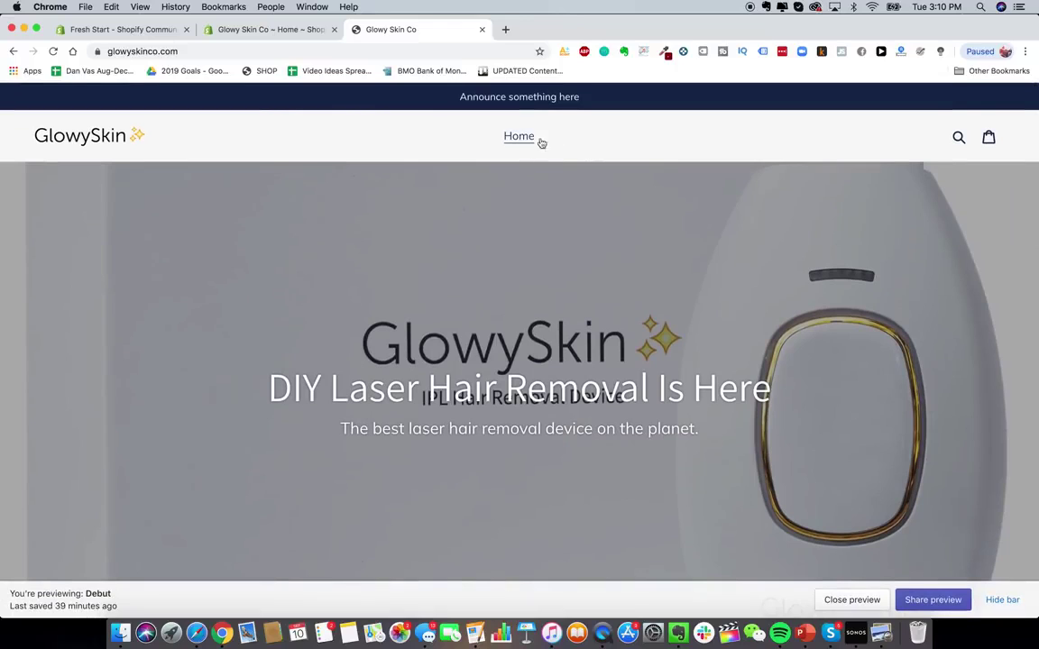
pyautogui.click(261, 30)
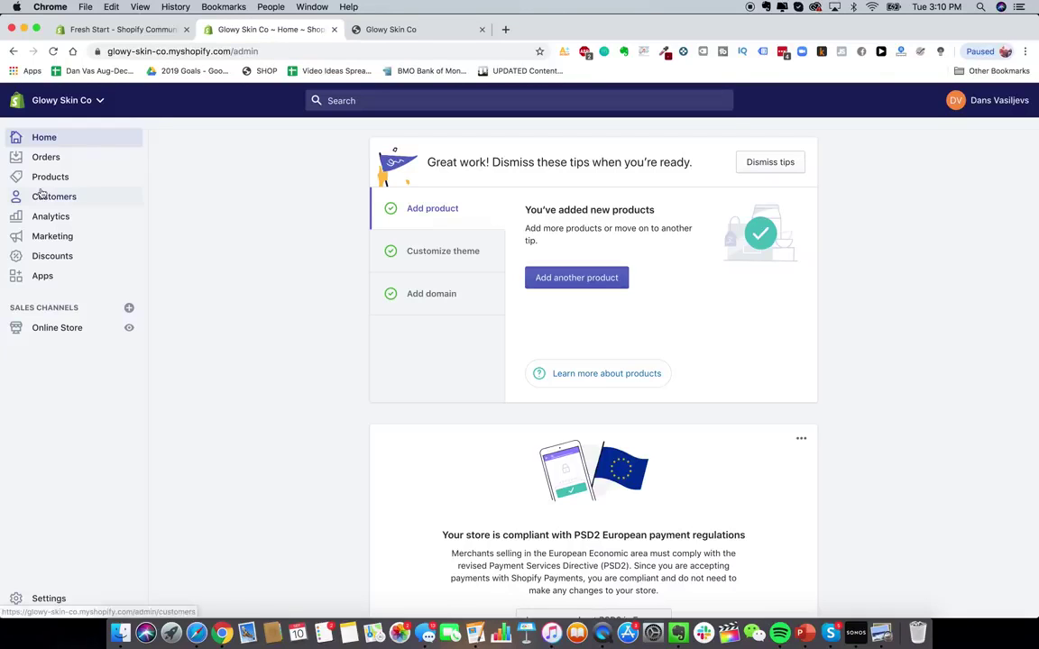
pyautogui.click(70, 332)
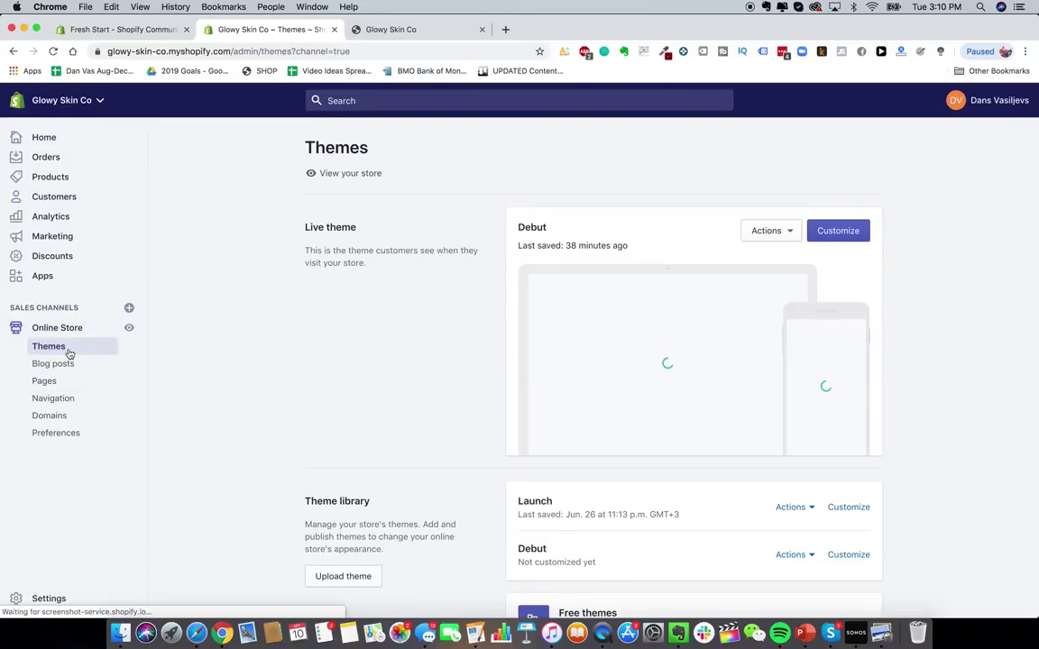
# - Start a new Main menu item and view heysilkyskin.com's hamburger menu for reference
pyautogui.click(64, 397)
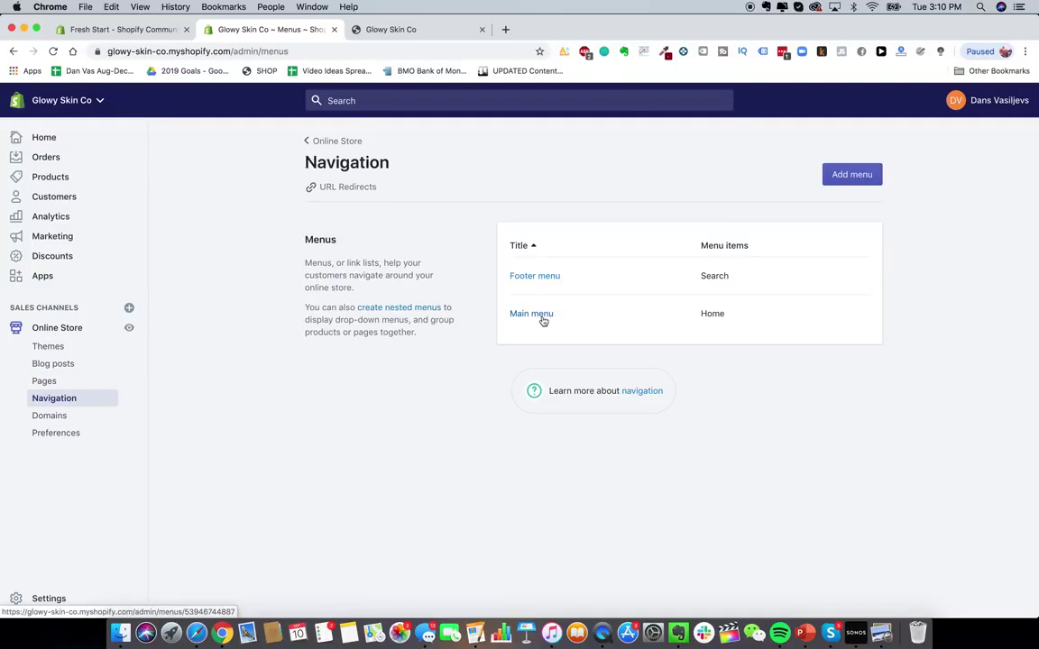
pyautogui.click(538, 315)
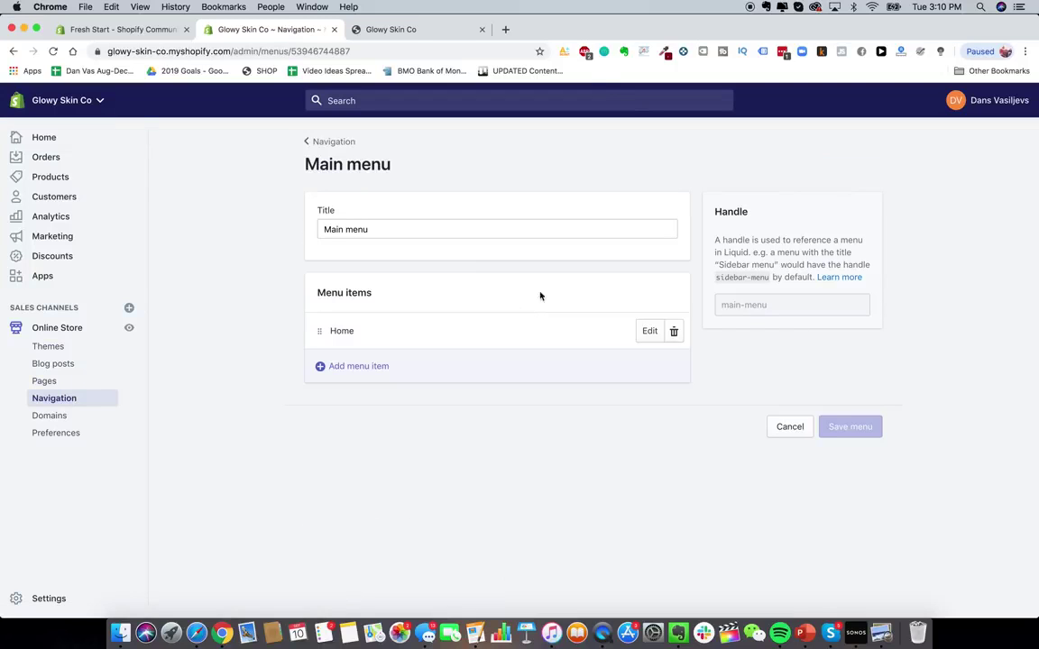
pyautogui.click(362, 366)
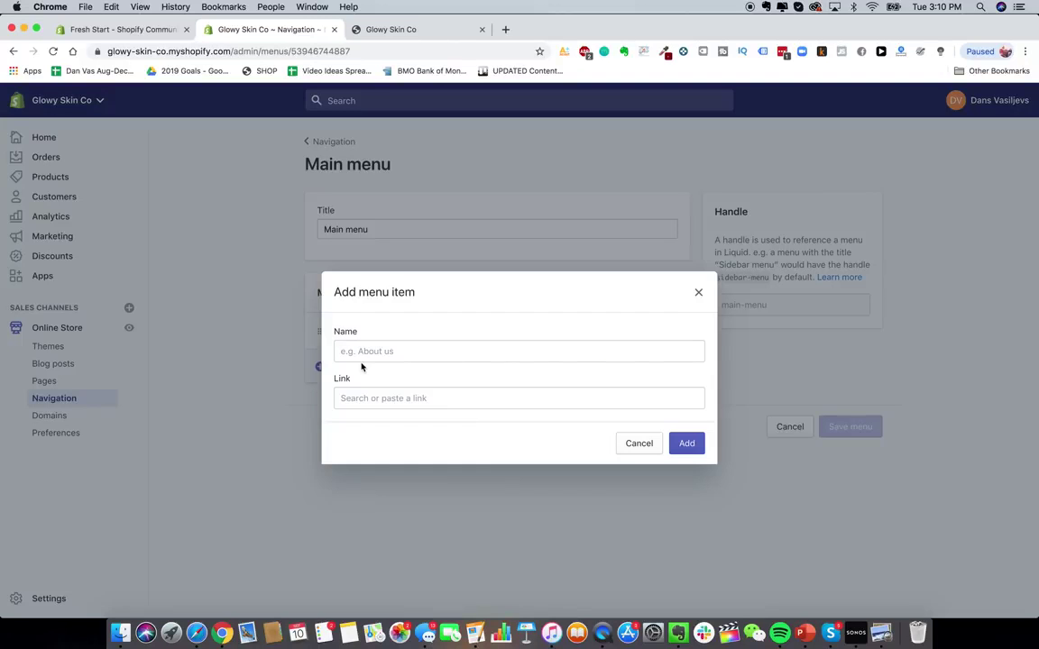
pyautogui.click(505, 29)
pyautogui.write('heysilkyskin.com')
pyautogui.press('Return')
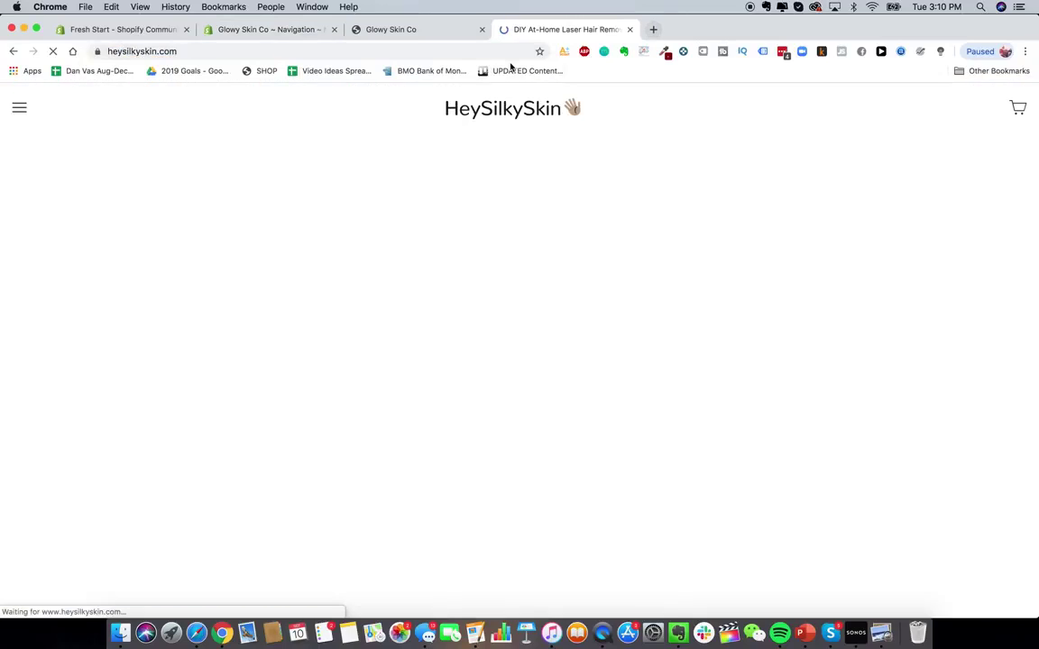
pyautogui.click(6, 108)
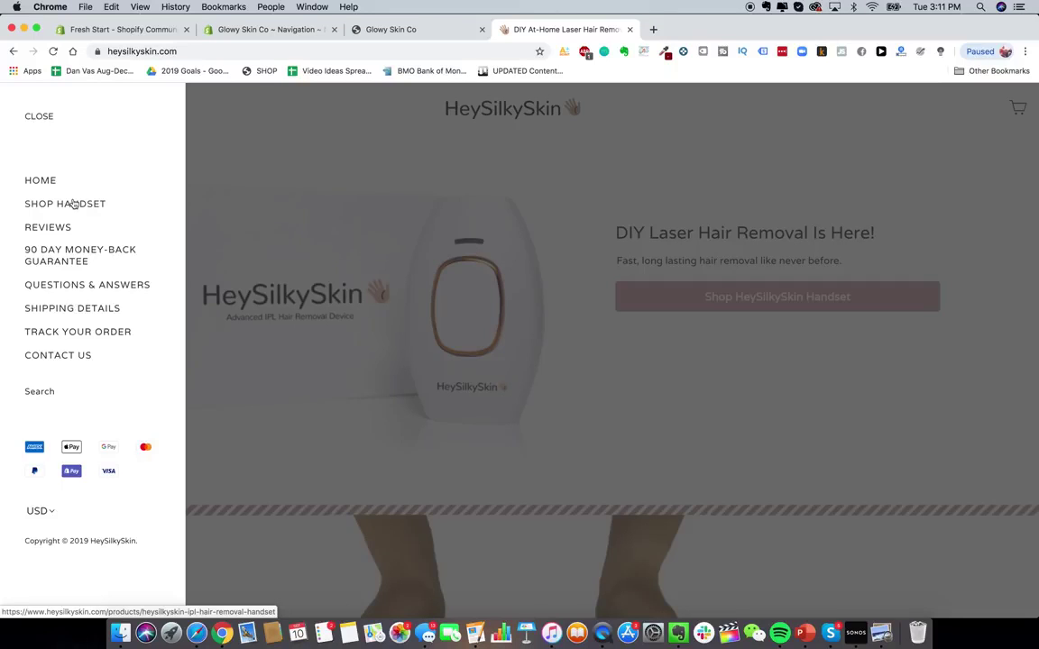
# - Back in the menu editor, name the new item 'Shop Hand'
pyautogui.click(269, 35)
pyautogui.click(379, 352)
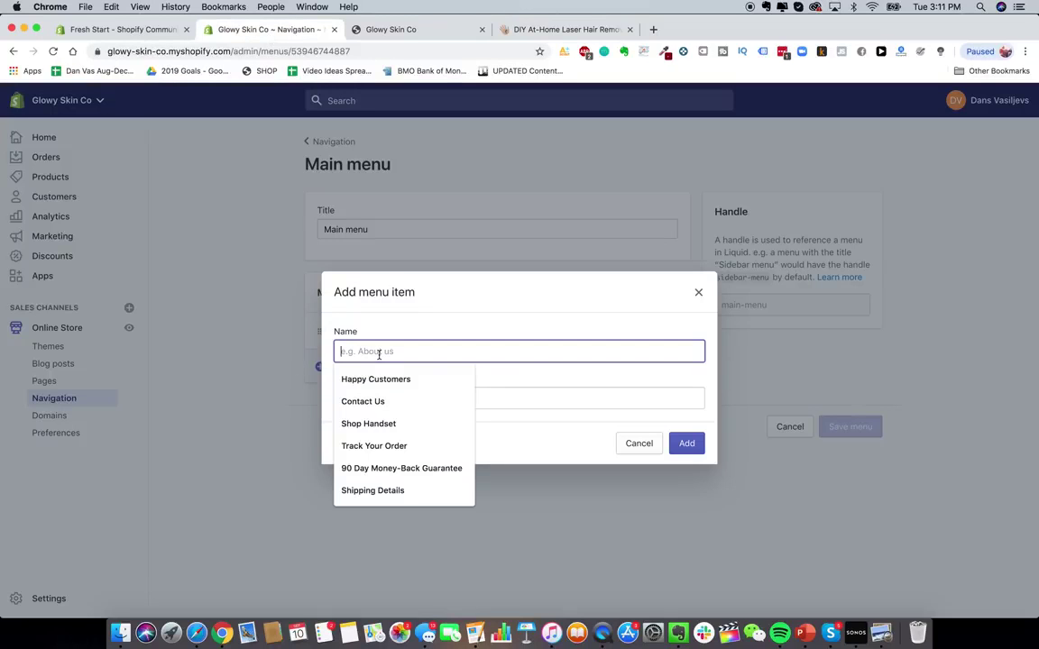
pyautogui.write('Shop Had')
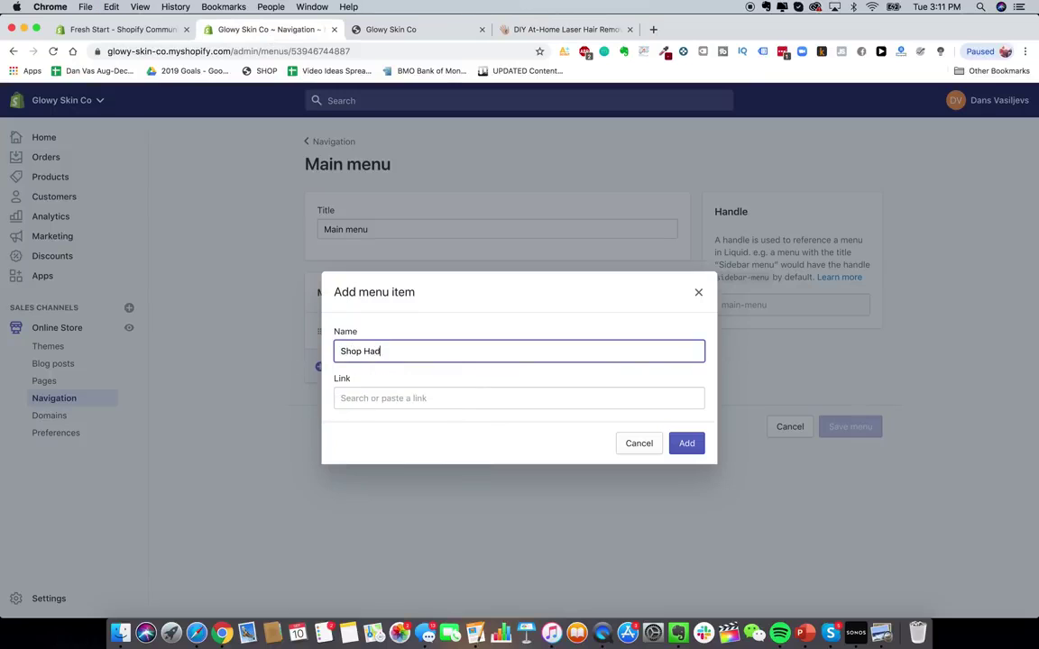
pyautogui.press('BackSpace')
pyautogui.write('nd')
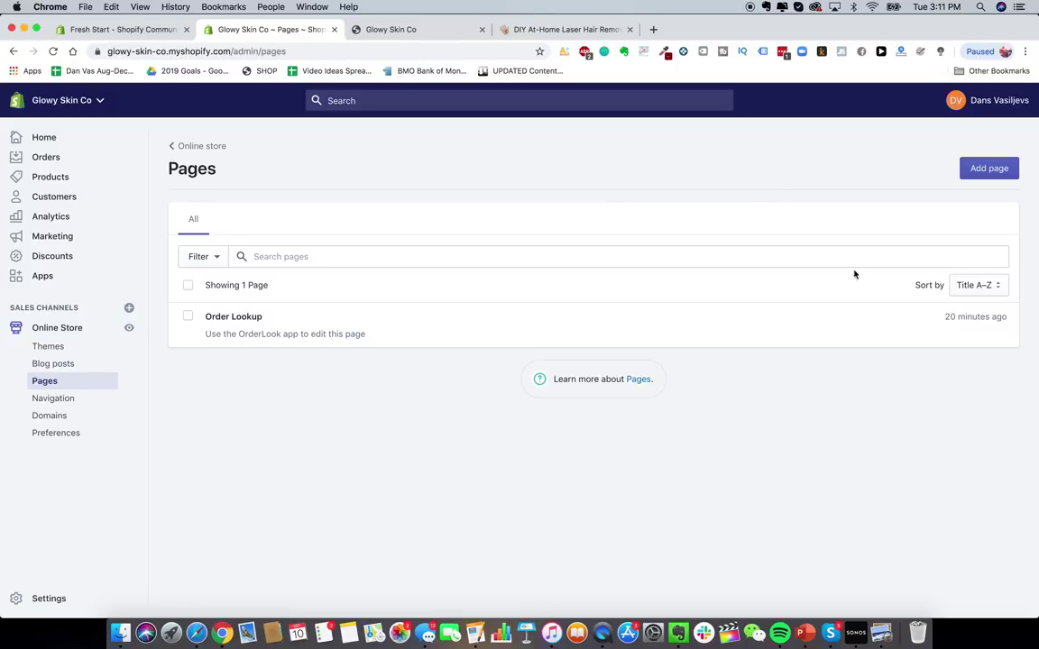
# - Create and save a new page titled Reviews
pyautogui.click(986, 168)
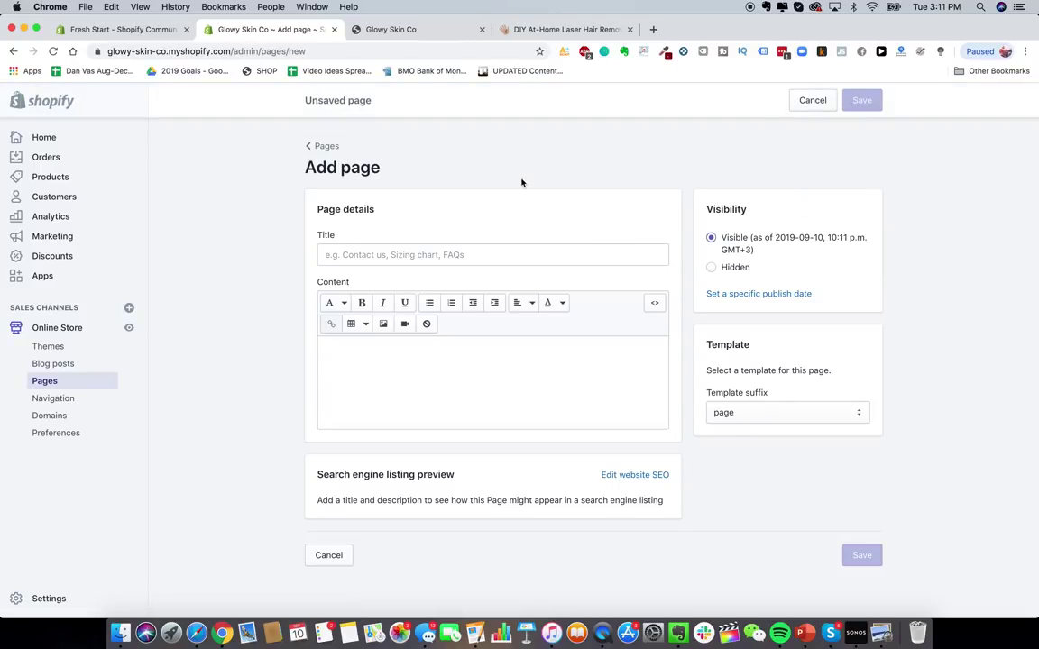
pyautogui.click(558, 29)
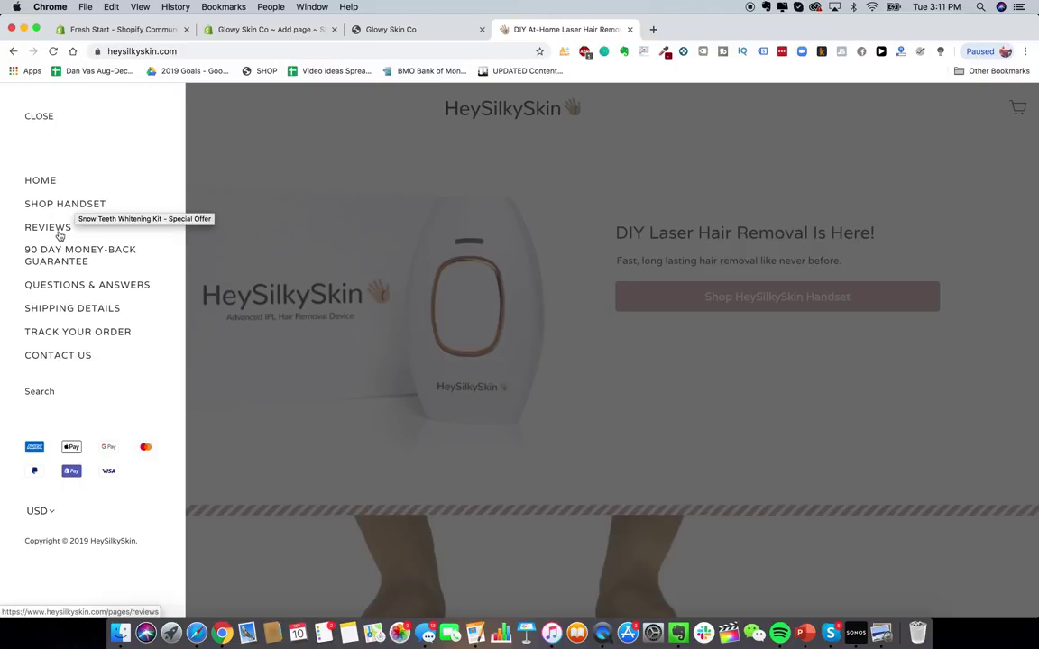
pyautogui.click(180, 31)
pyautogui.click(220, 30)
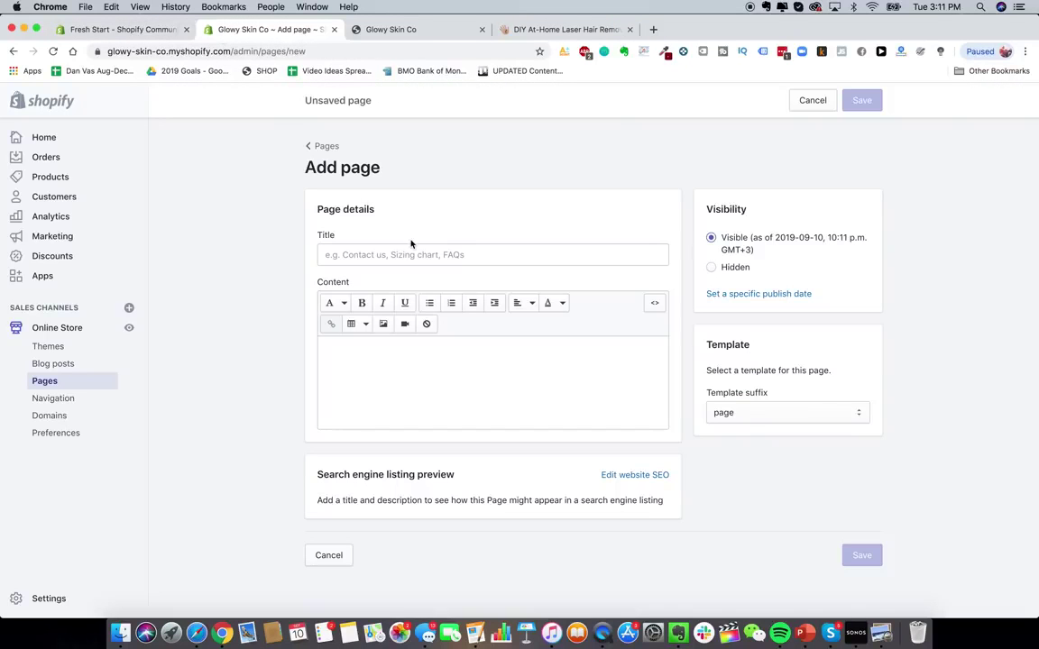
pyautogui.click(403, 253)
pyautogui.write('Reviews')
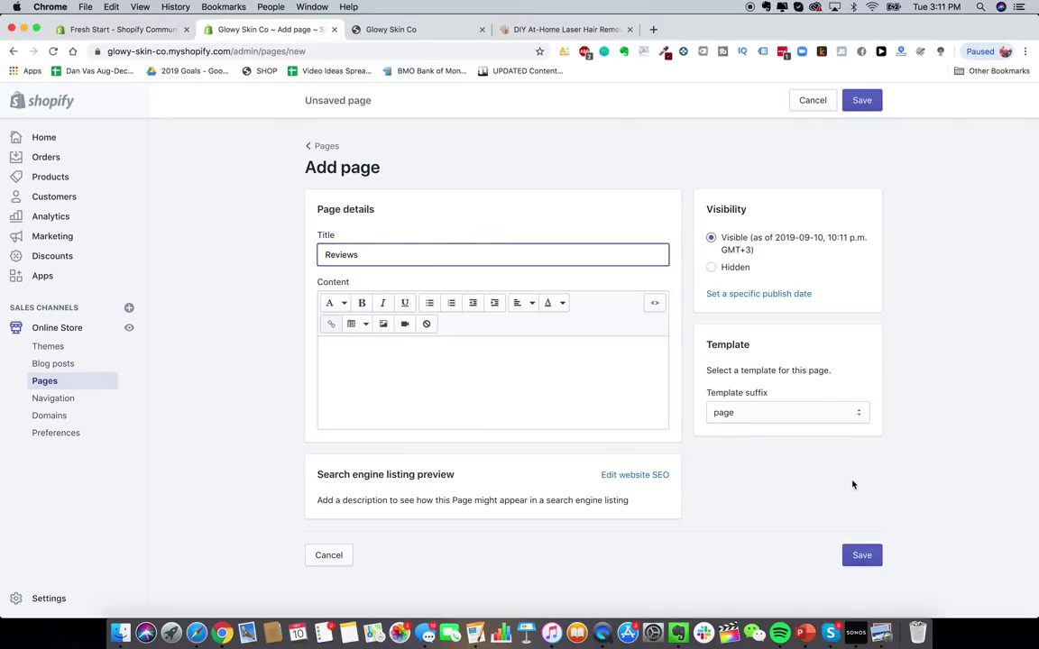
pyautogui.click(865, 556)
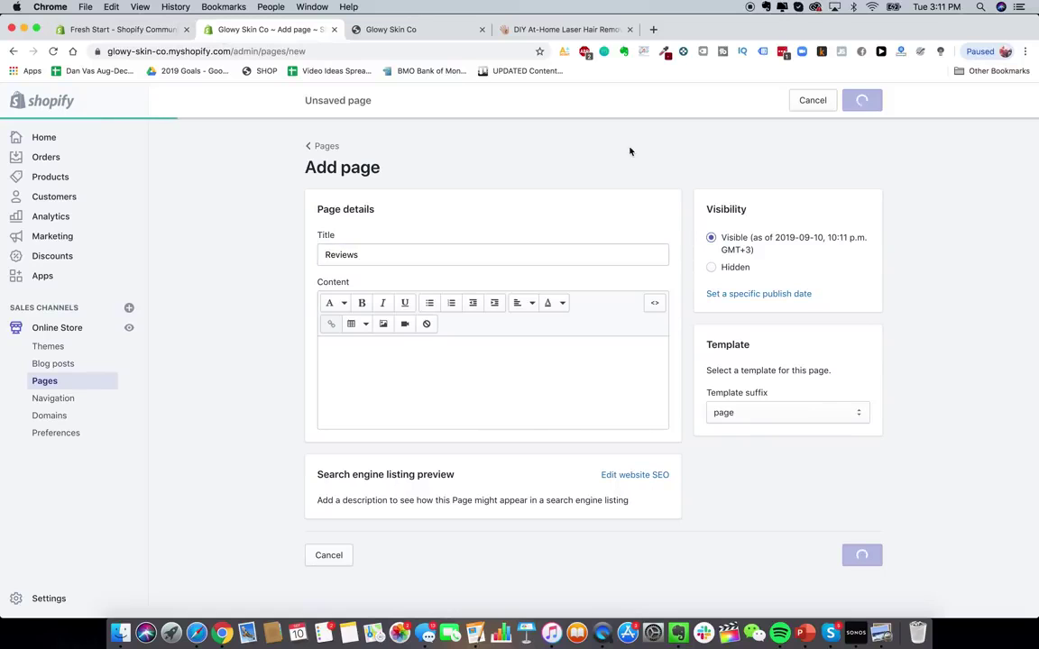
# - Check the reference store's guarantee page, then create and save the Lifetime Warranty + Guarantee page
pyautogui.click(582, 29)
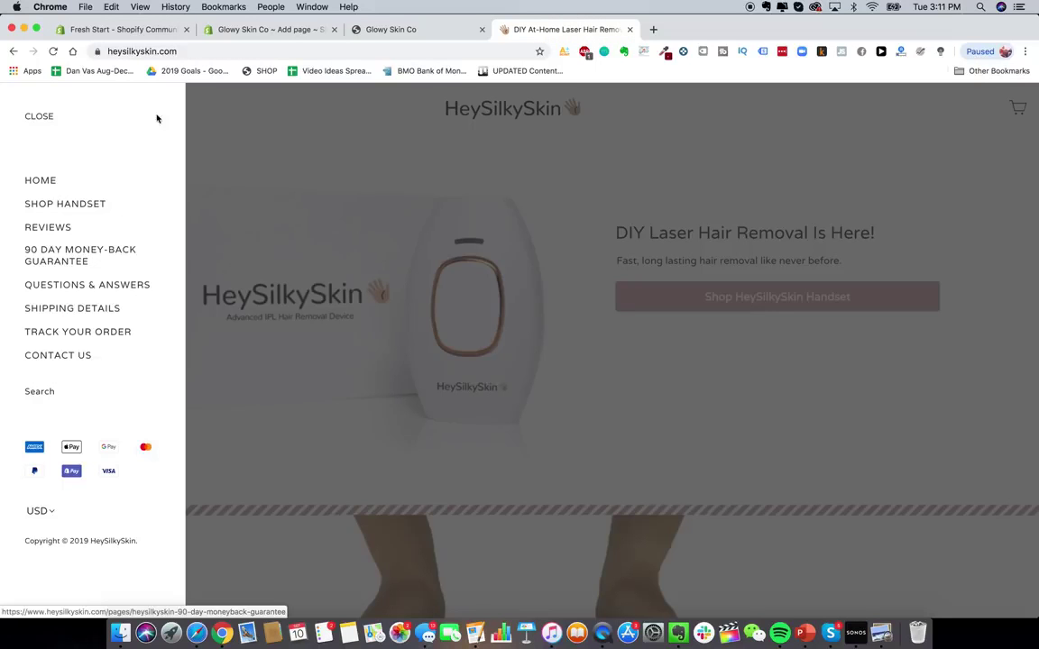
pyautogui.click(100, 257)
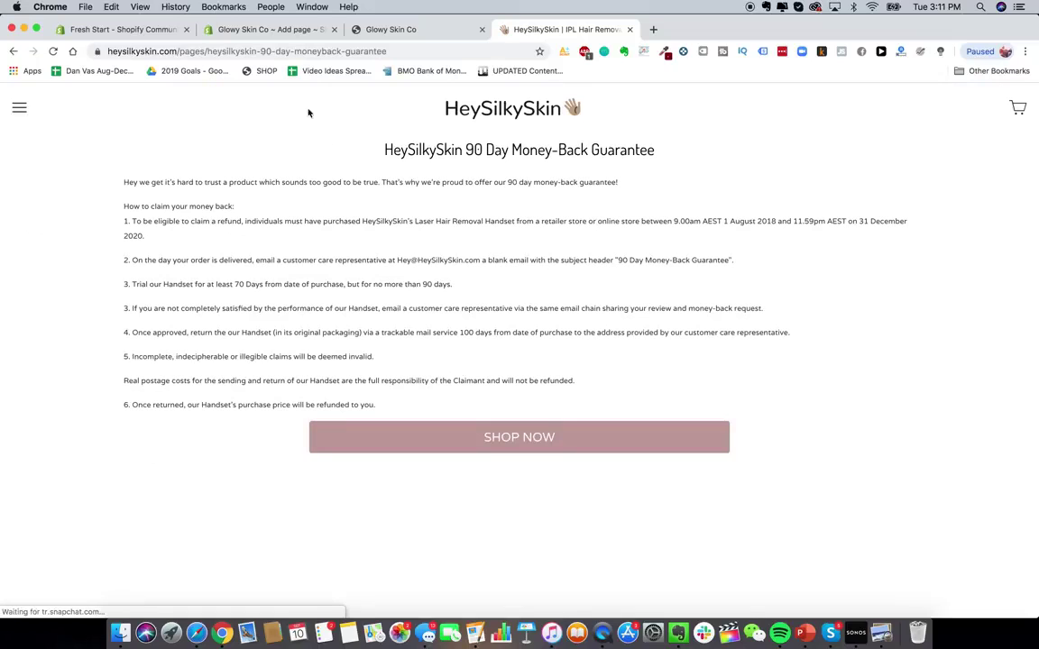
pyautogui.click(255, 29)
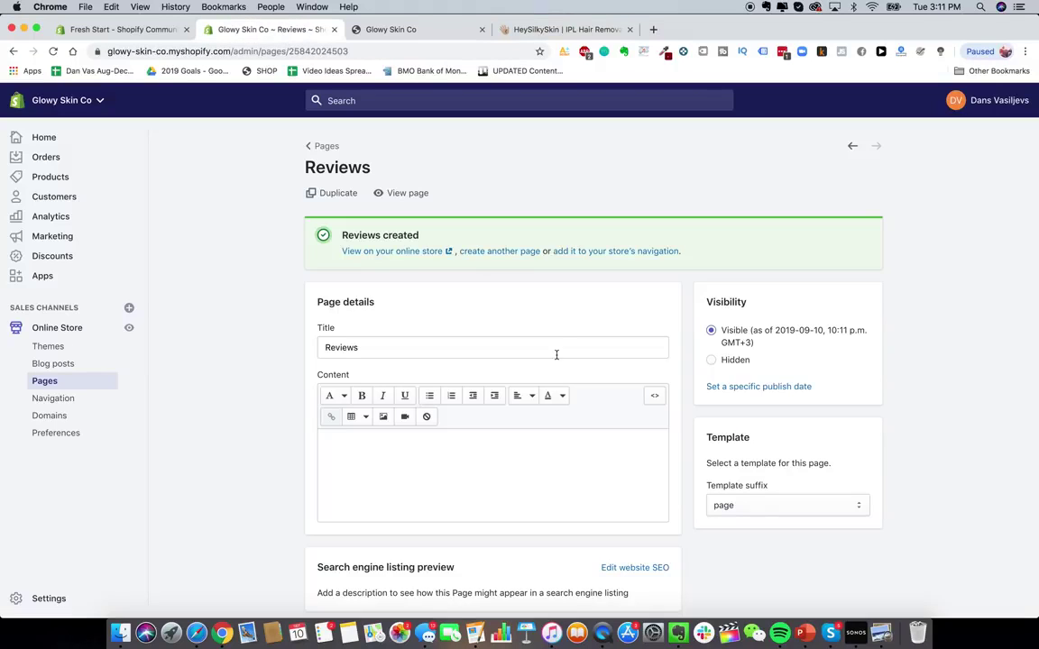
pyautogui.click(320, 146)
pyautogui.click(991, 167)
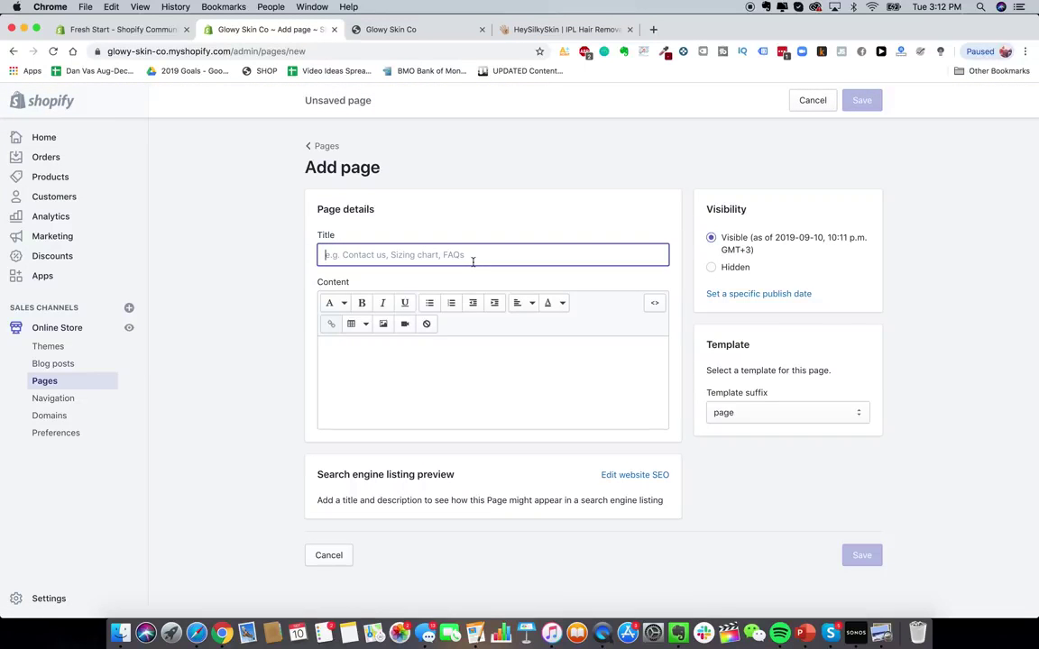
pyautogui.write('Lifetime Warranty + Guarantee')
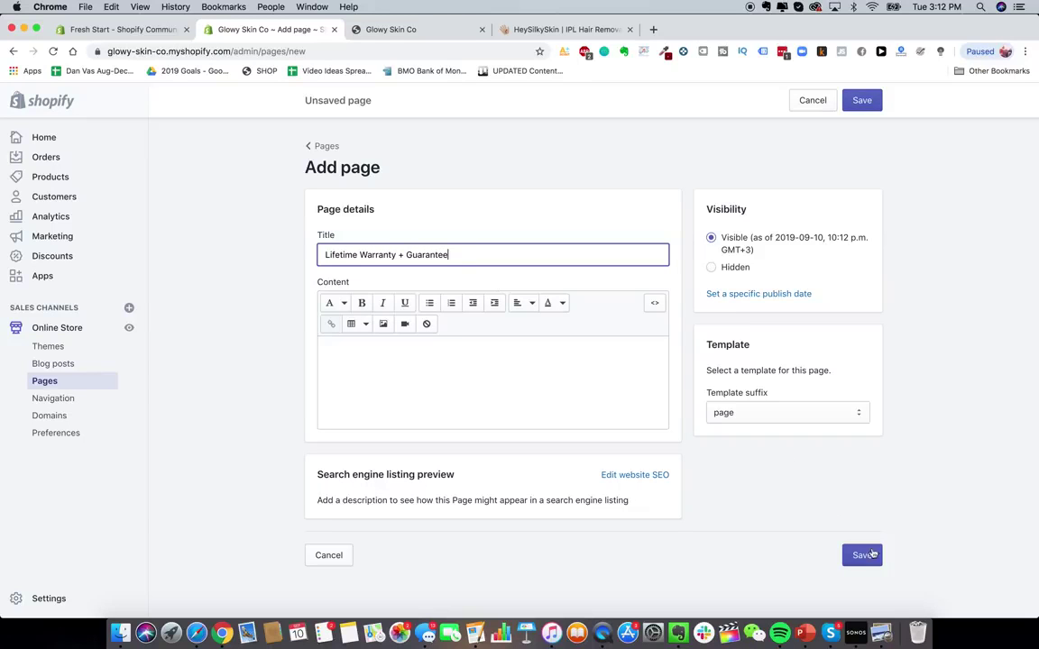
pyautogui.click(871, 555)
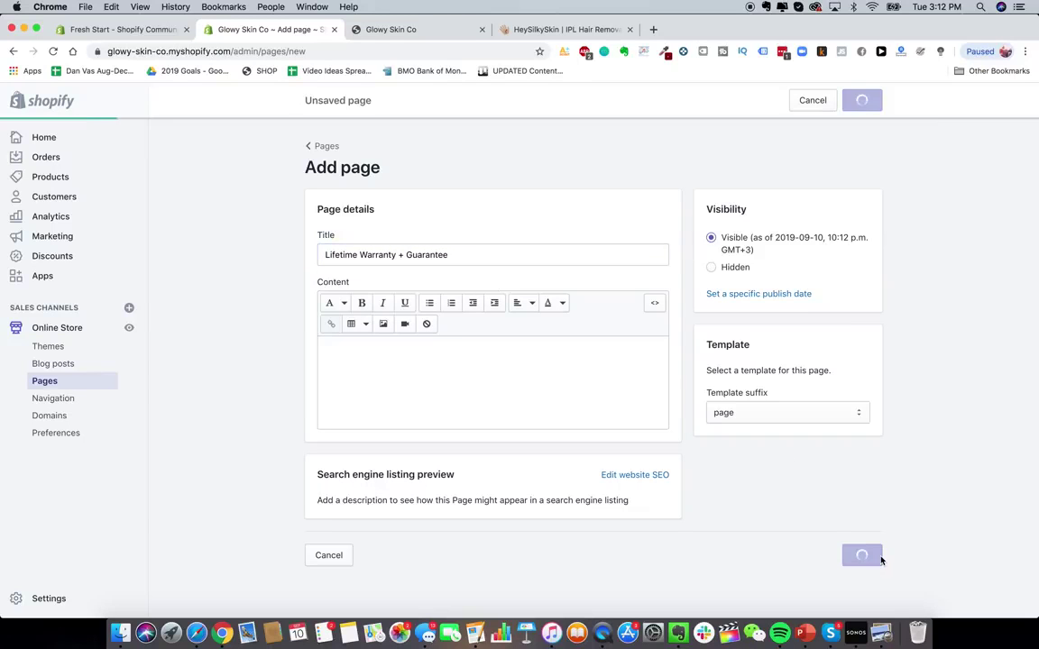
# - After checking the reference menu, create and save a Shipping Details page
pyautogui.click(571, 32)
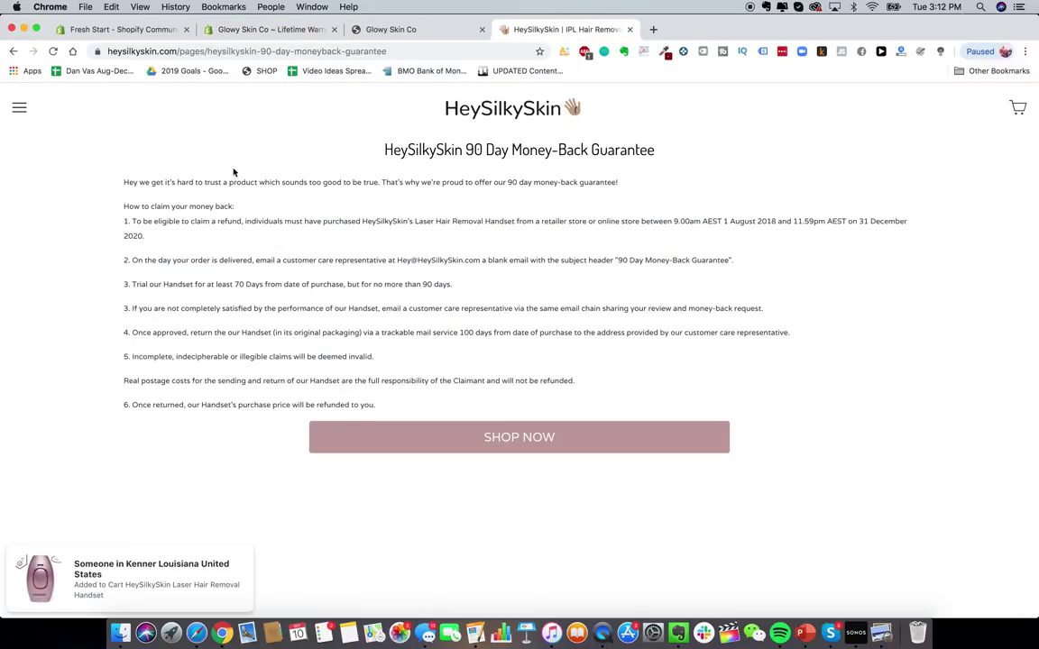
pyautogui.click(19, 107)
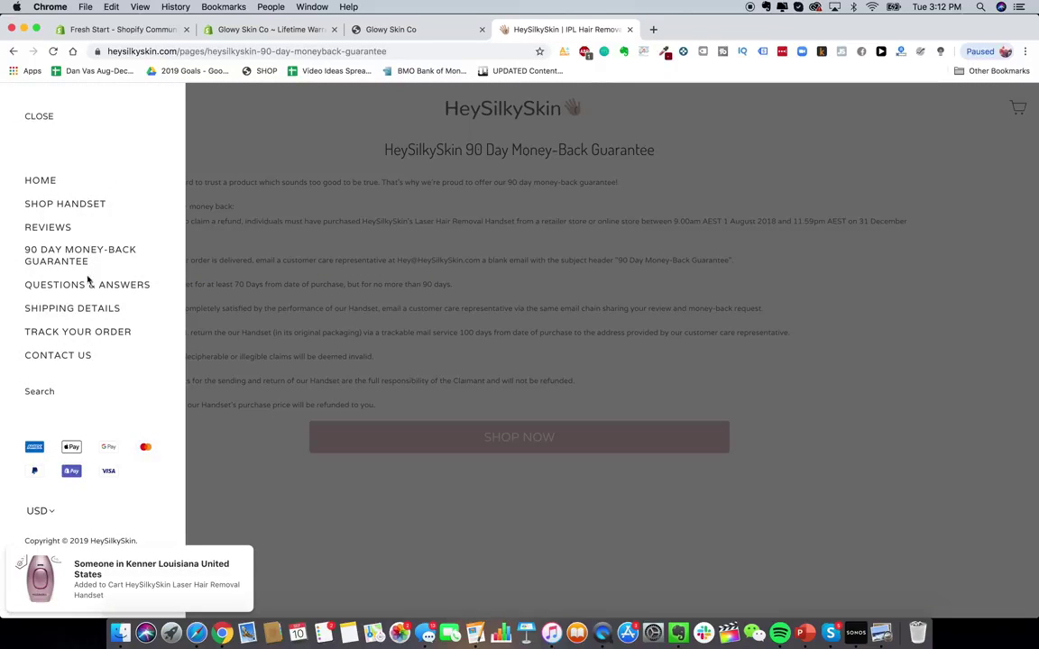
pyautogui.click(268, 33)
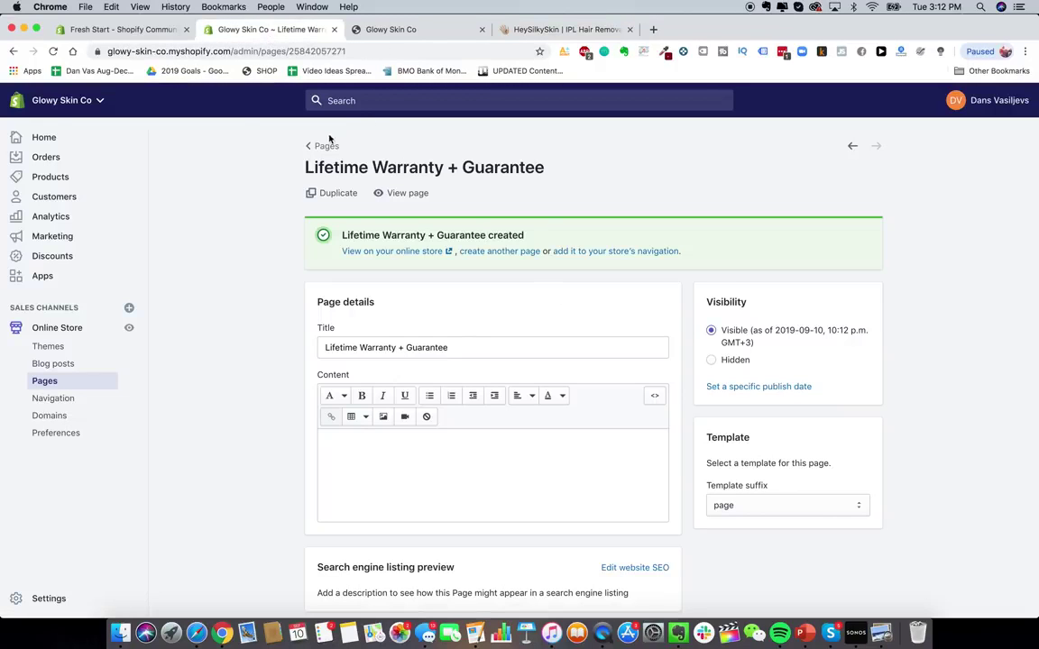
pyautogui.click(485, 252)
pyautogui.write('G')
pyautogui.press('BackSpace')
pyautogui.write('S')
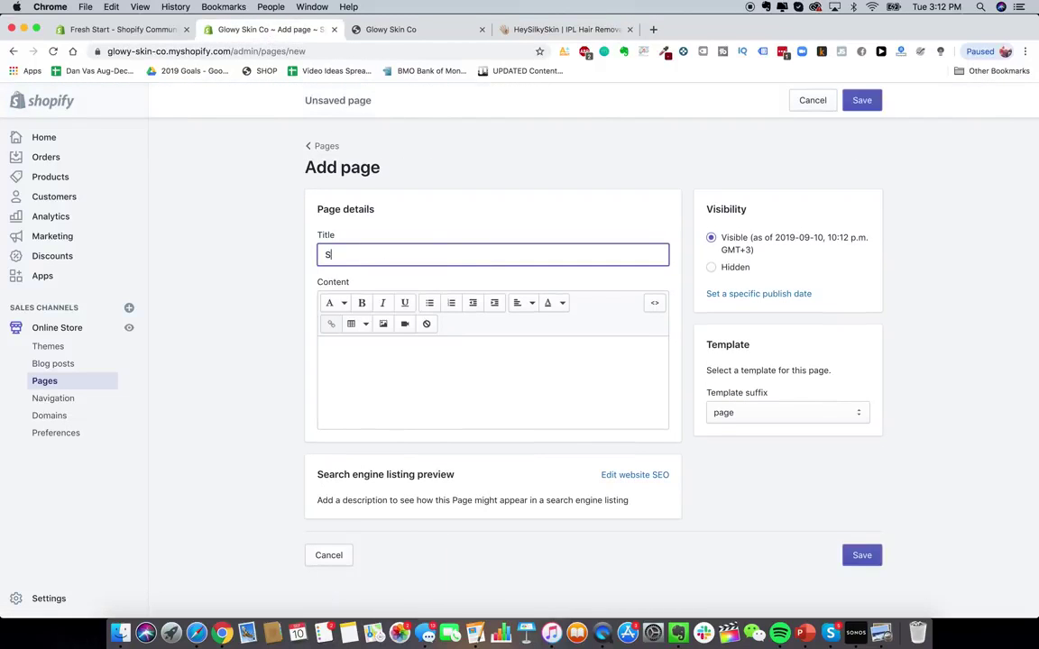
pyautogui.write('hipping Details')
pyautogui.press('Return')
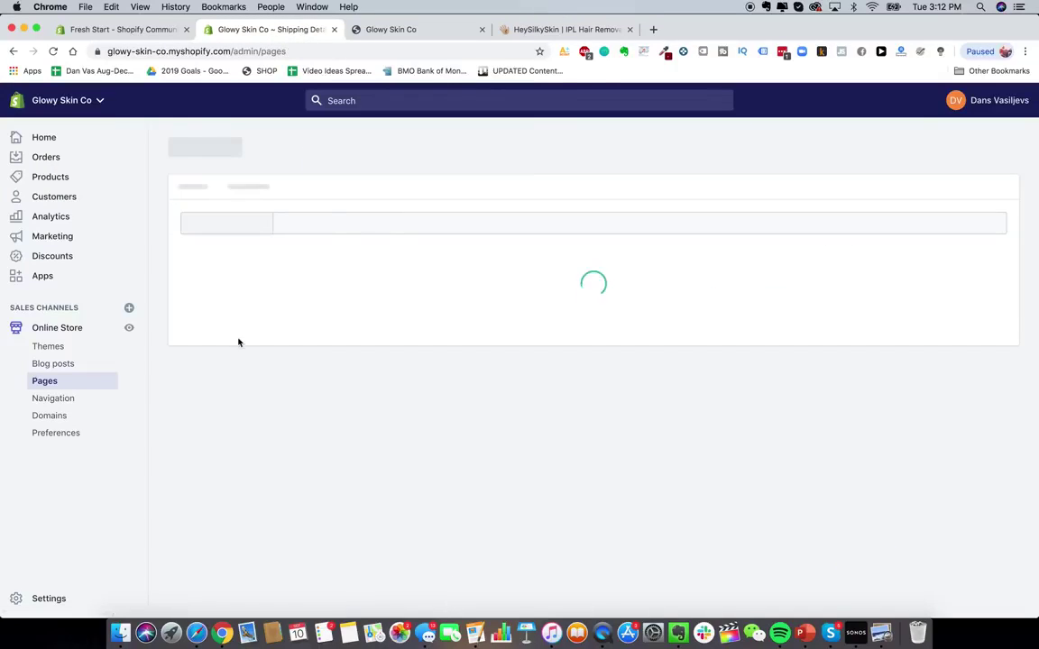
# - Retitle the Order Lookup page as Track Your Order and save it
pyautogui.click(765, 352)
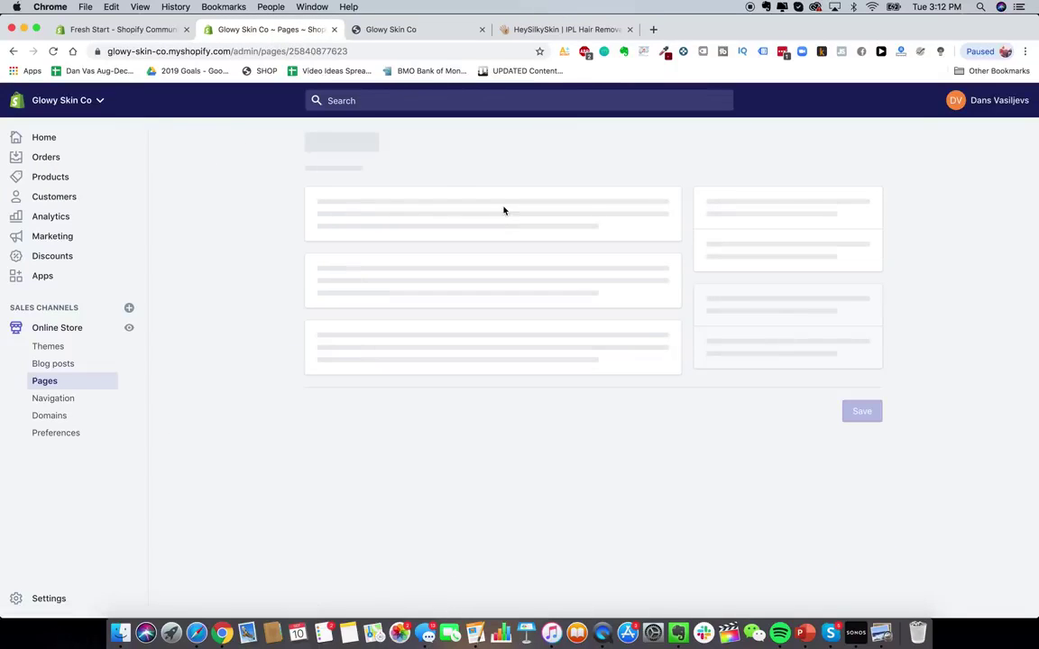
pyautogui.tripleClick(381, 285)
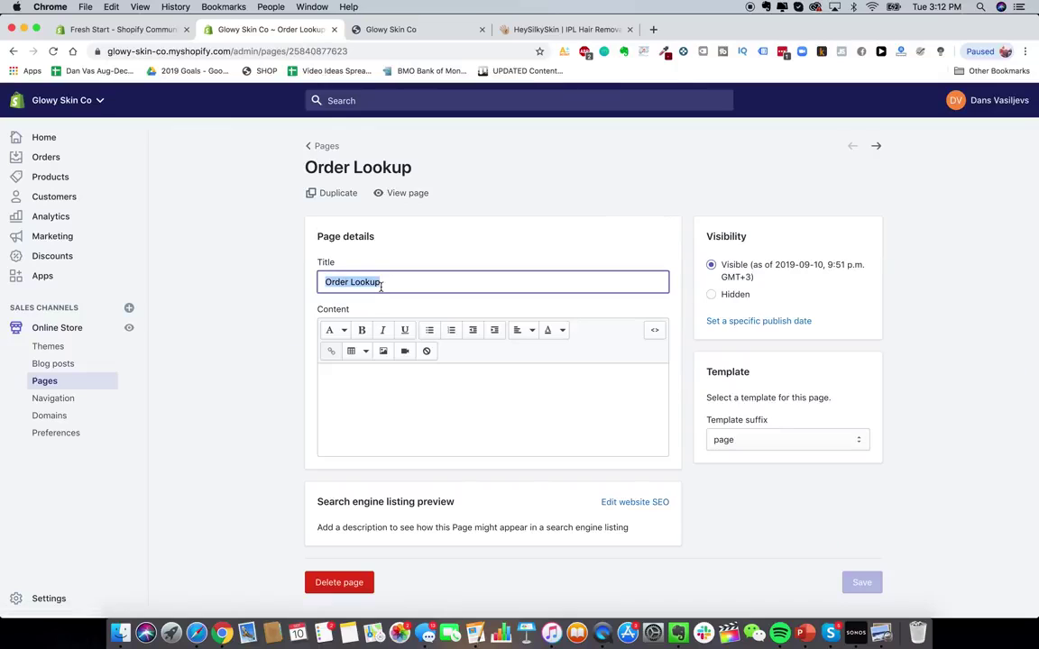
pyautogui.write('Track Your Order')
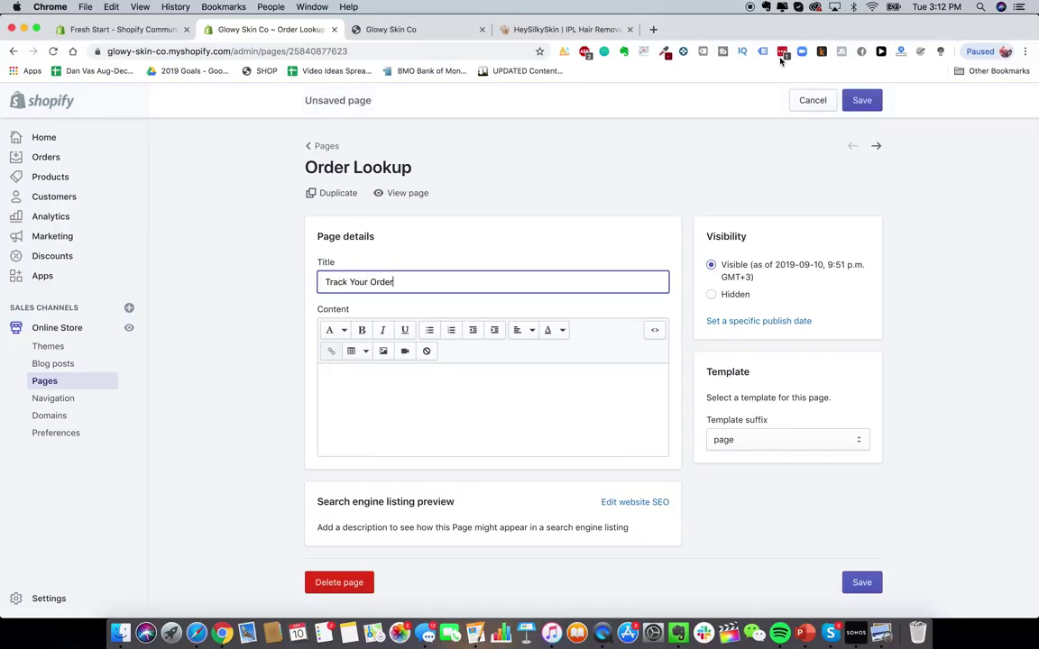
pyautogui.click(862, 100)
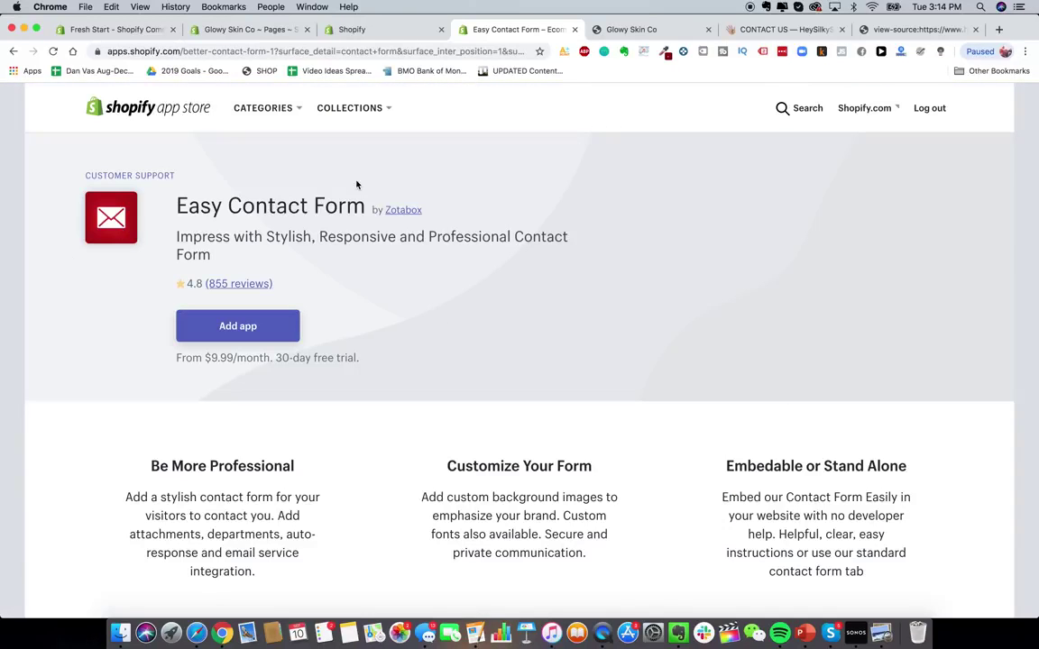
# - Add the Easy Contact Form app and confirm its installation on the store
pyautogui.click(262, 326)
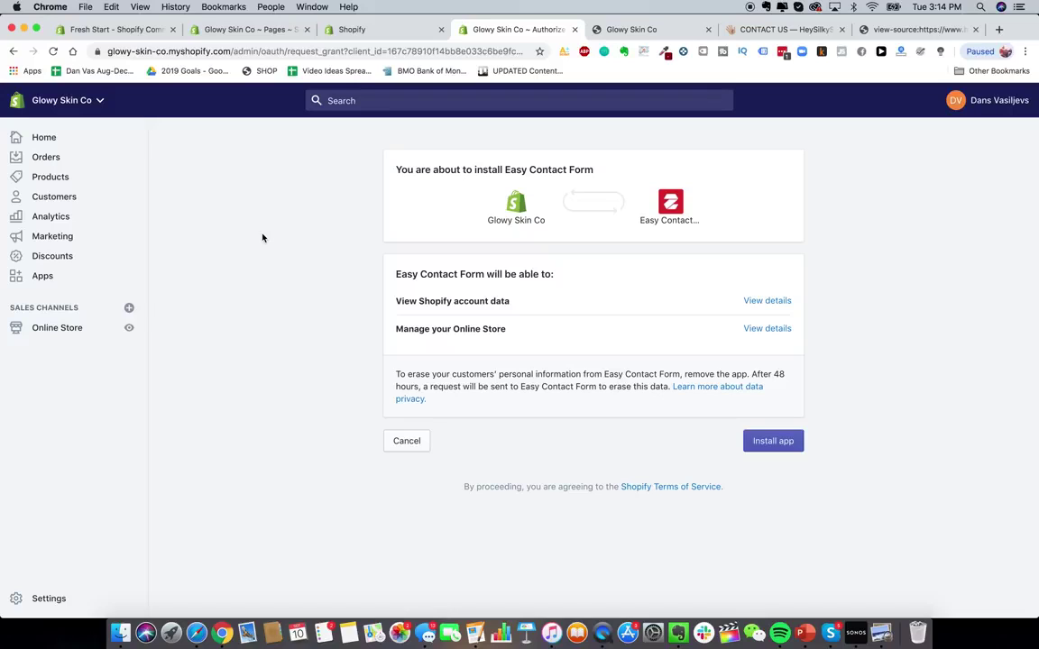
pyautogui.click(756, 440)
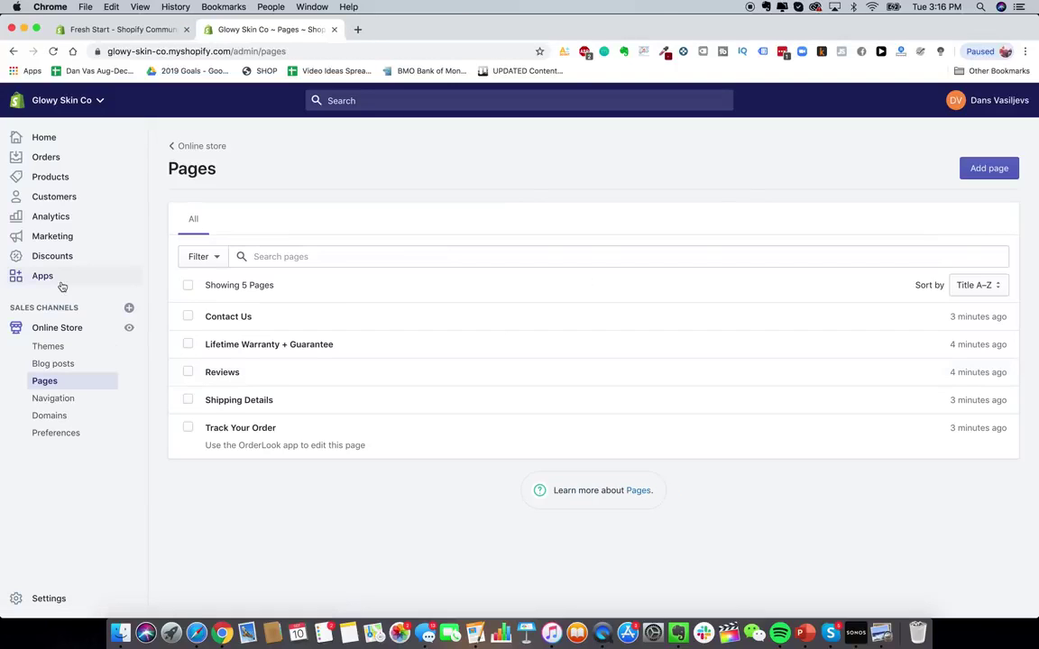
# - Add a Contact Us item to the Main menu linked to the Contact Us page
pyautogui.click(63, 397)
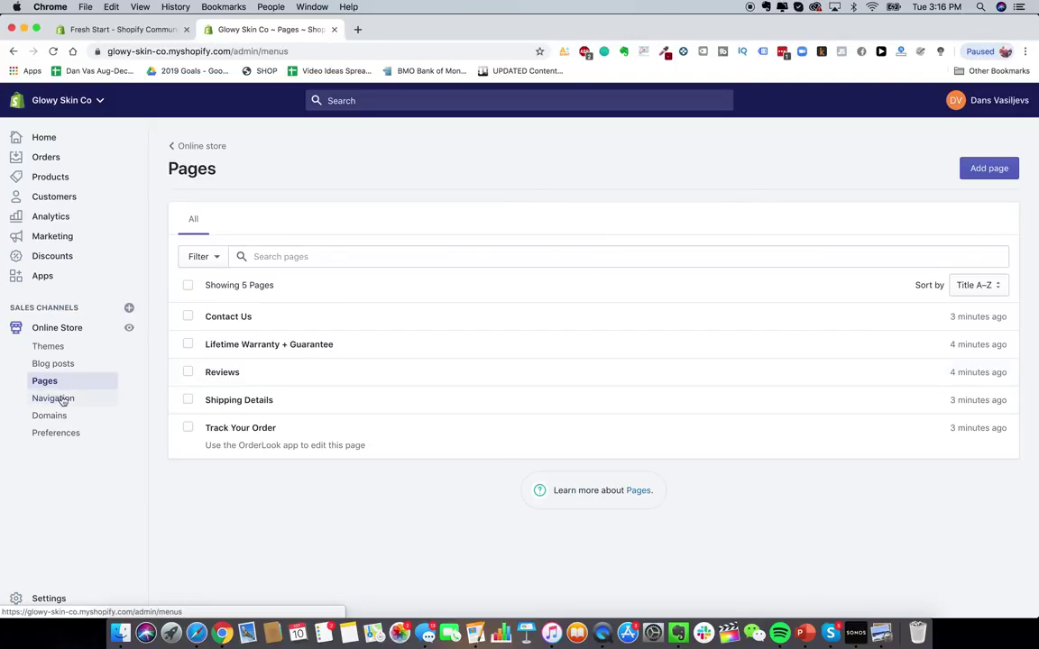
pyautogui.click(533, 313)
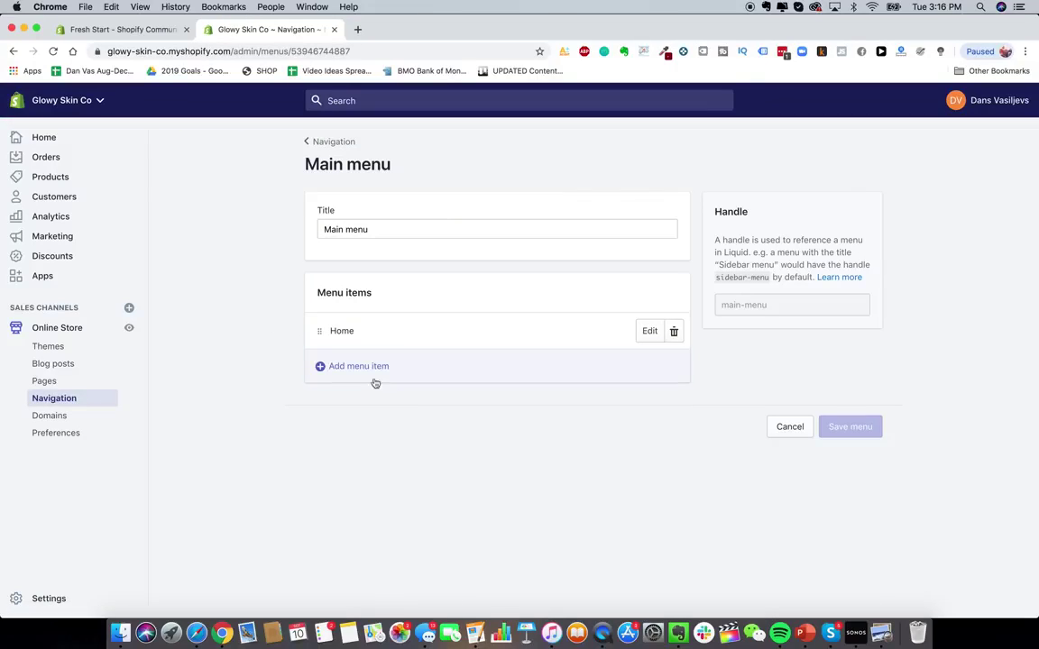
pyautogui.click(368, 364)
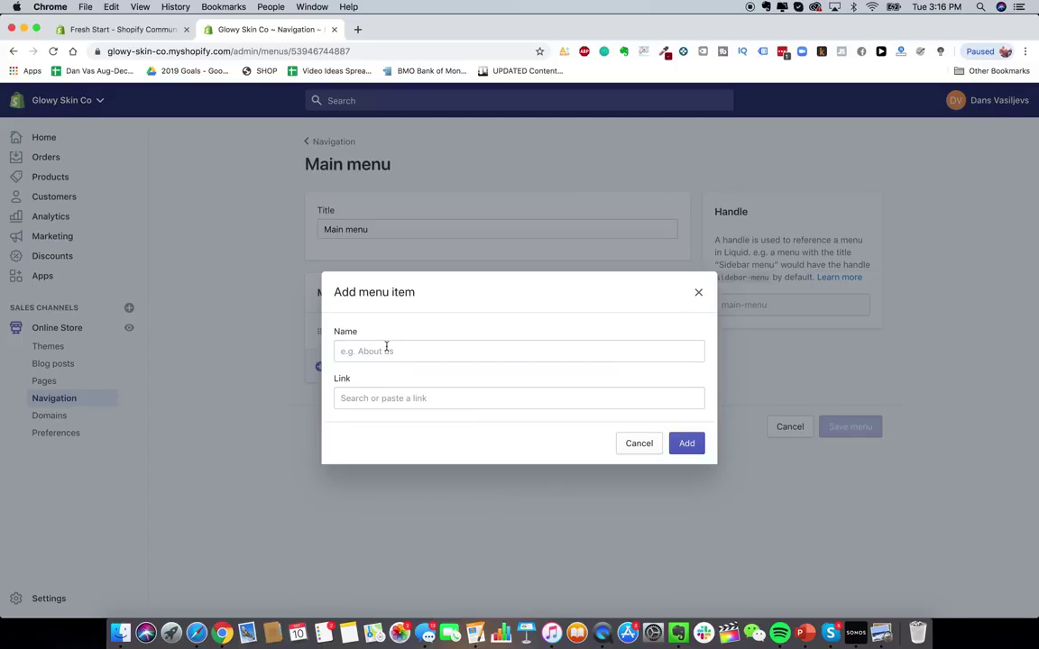
pyautogui.click(386, 349)
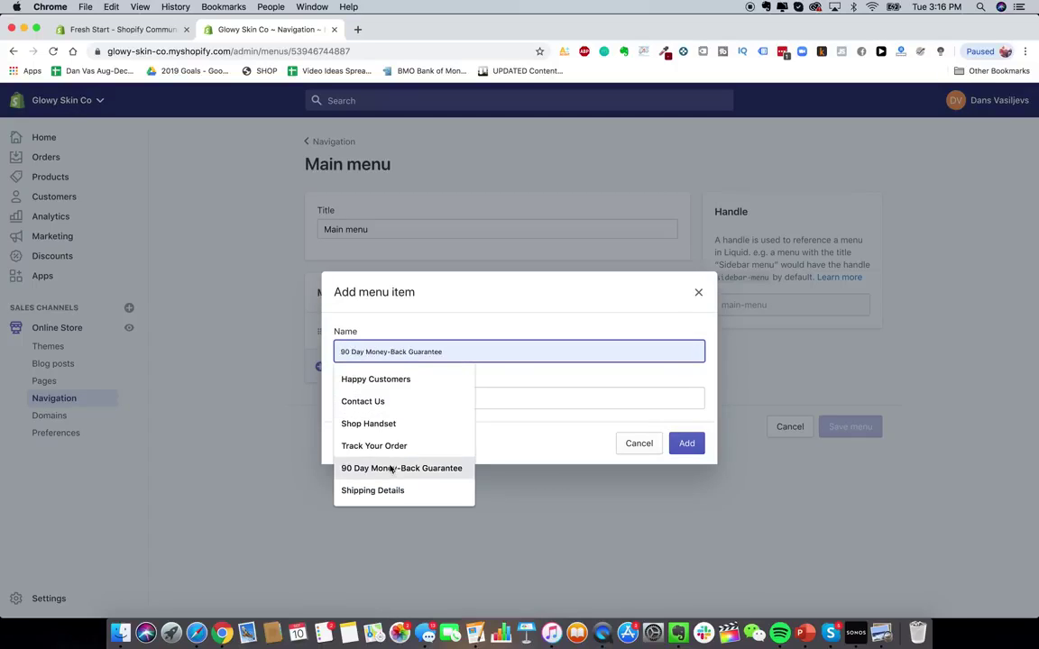
pyautogui.click(399, 406)
pyautogui.click(407, 403)
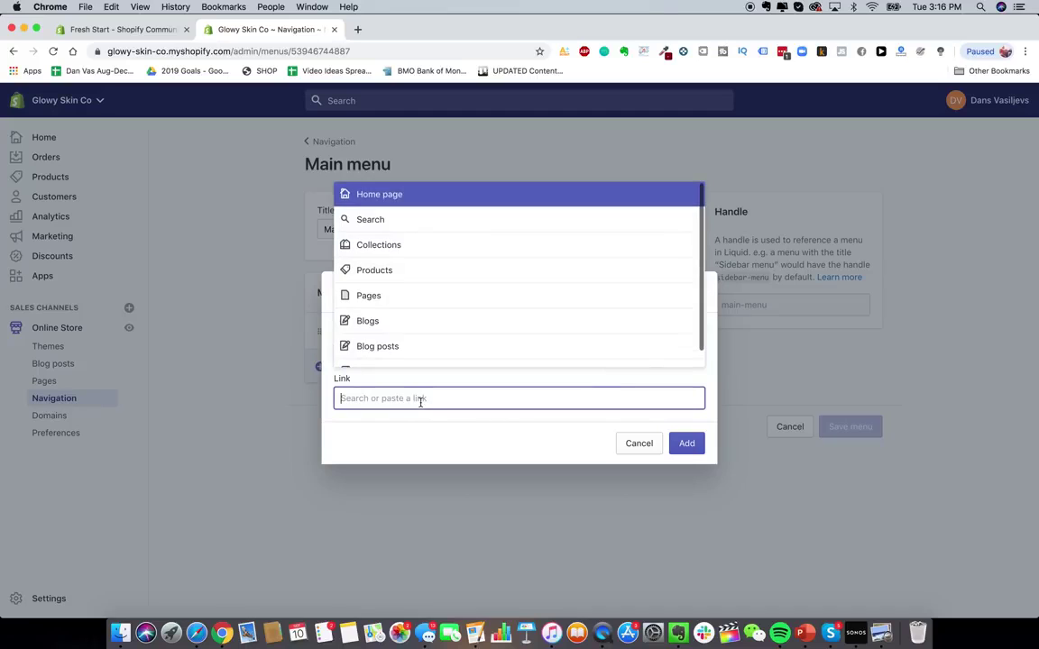
pyautogui.click(407, 293)
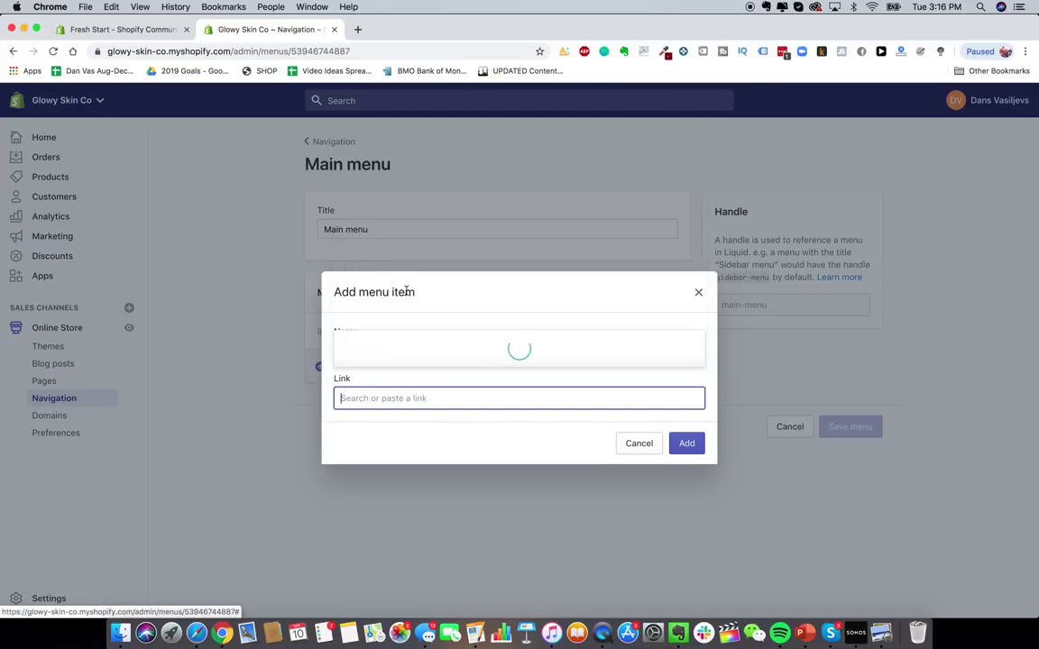
pyautogui.click(411, 255)
pyautogui.click(687, 442)
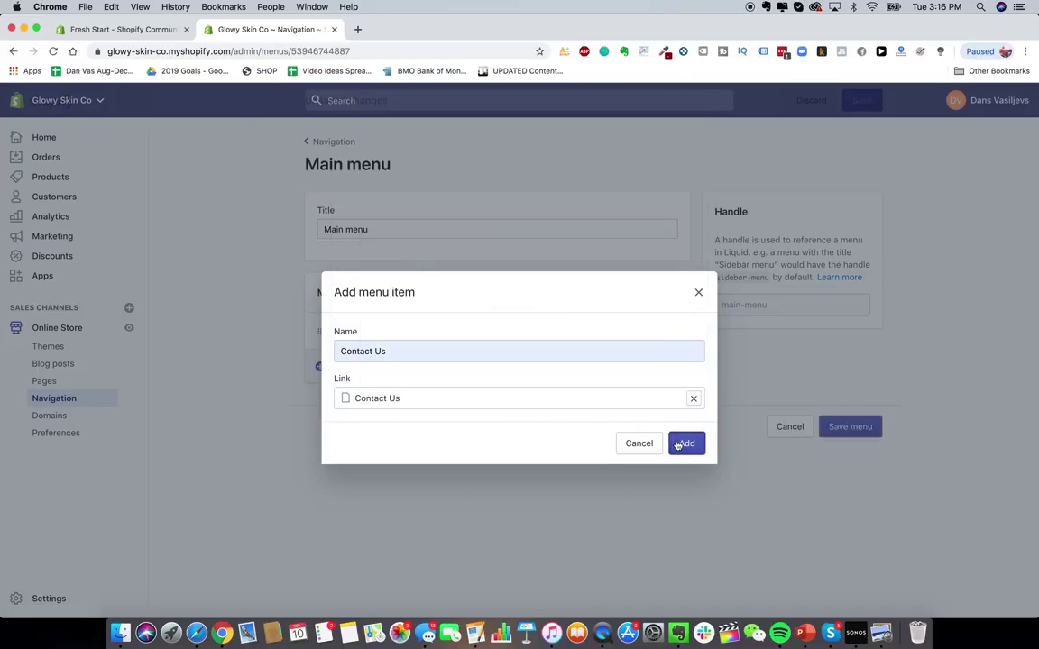
# - Add a Shop Handset menu item linked to the laser hair removal device product
pyautogui.click(365, 402)
pyautogui.click(397, 351)
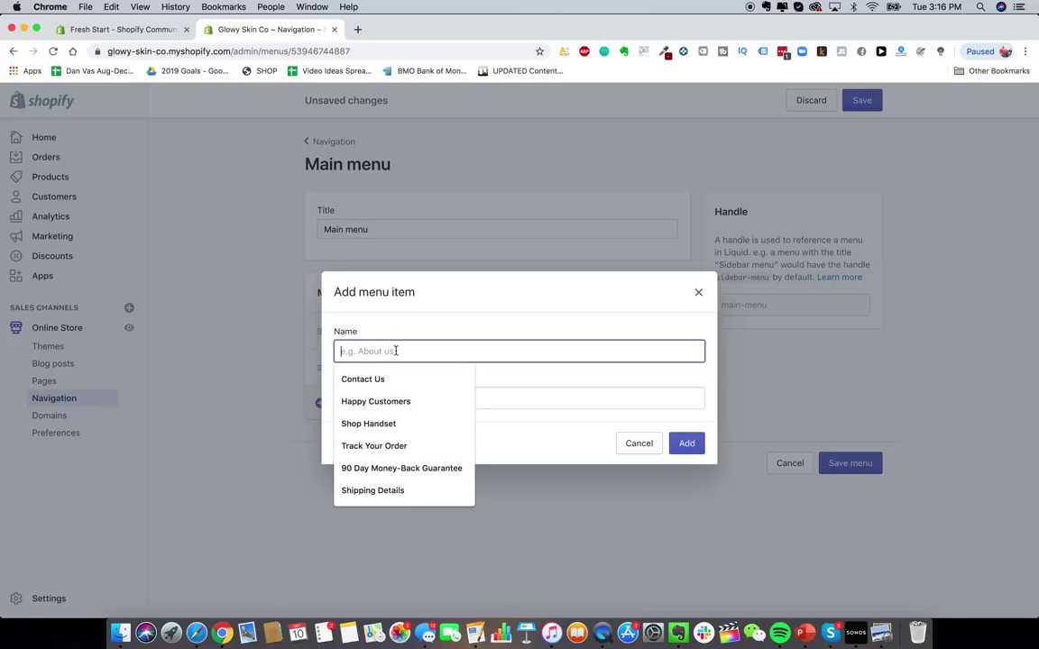
pyautogui.click(395, 421)
pyautogui.click(396, 397)
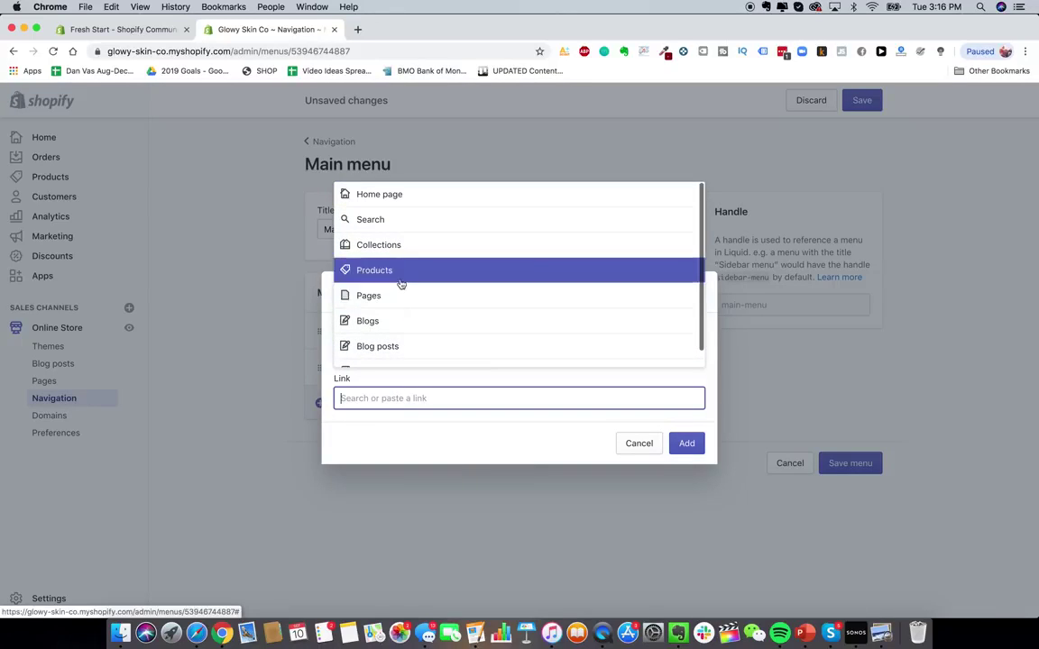
pyautogui.click(401, 273)
pyautogui.click(419, 351)
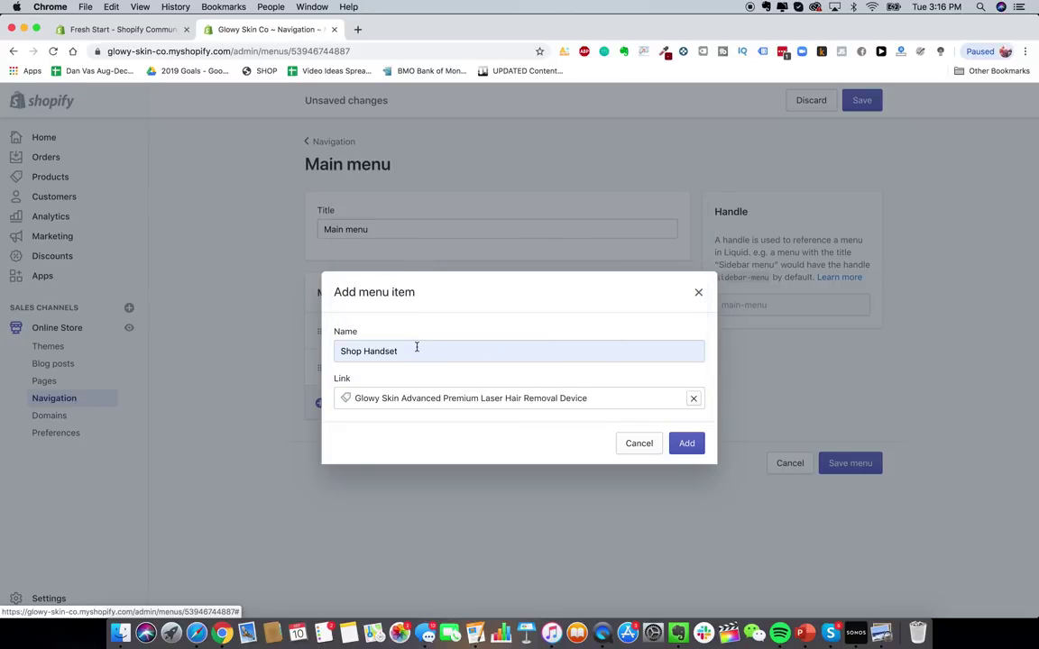
pyautogui.click(685, 442)
# - Start a third menu item, clearing the unwanted name suggestions and link list
pyautogui.click(359, 440)
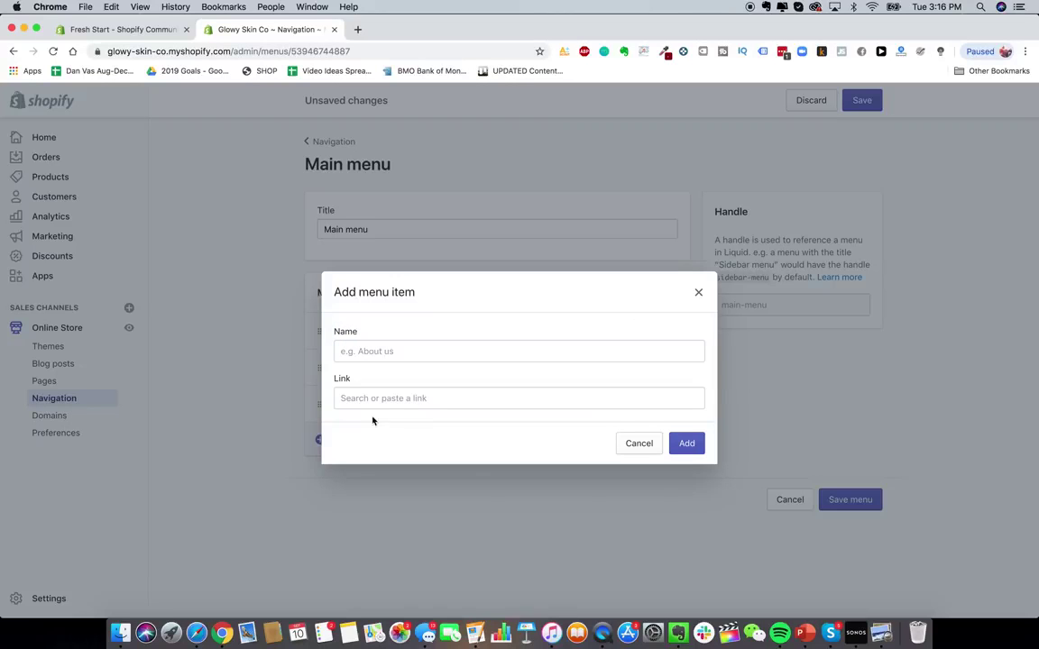
pyautogui.click(425, 353)
pyautogui.click(425, 341)
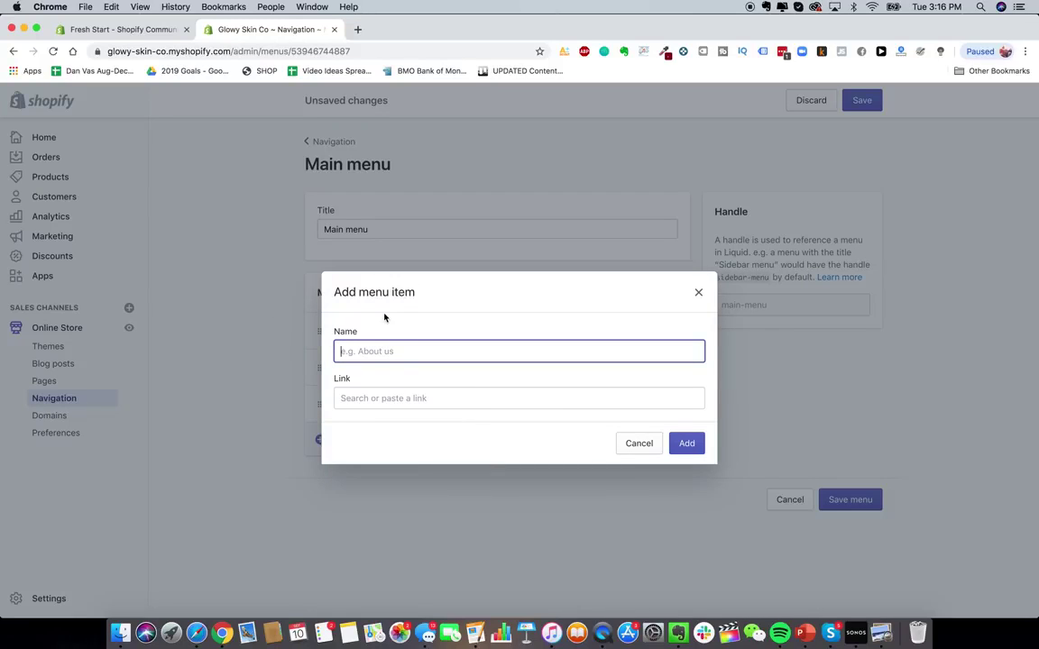
pyautogui.click(374, 361)
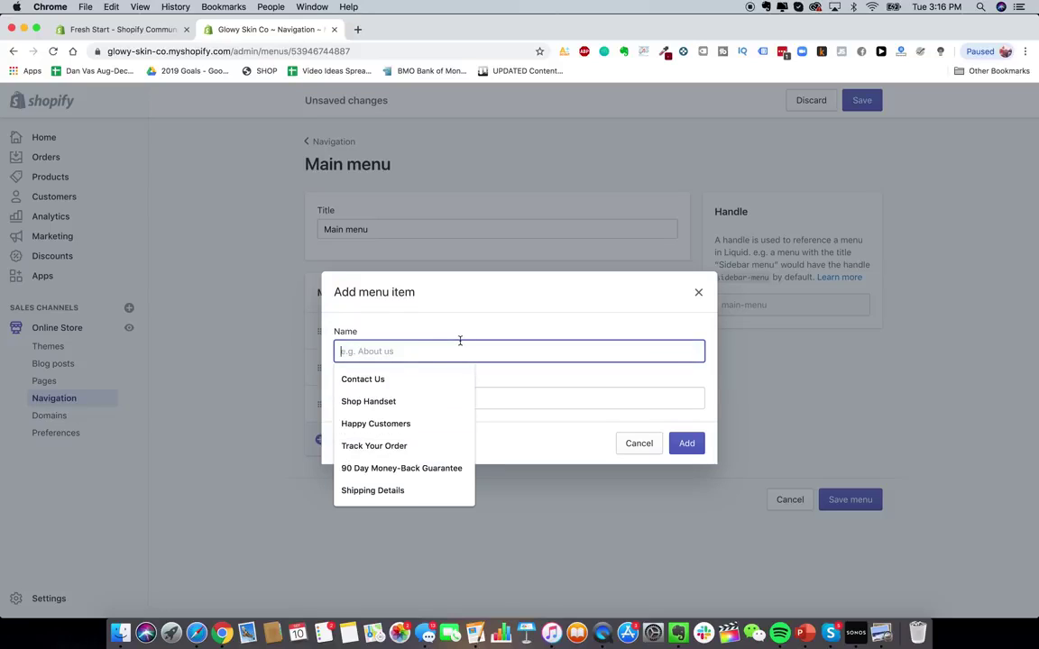
pyautogui.click(415, 335)
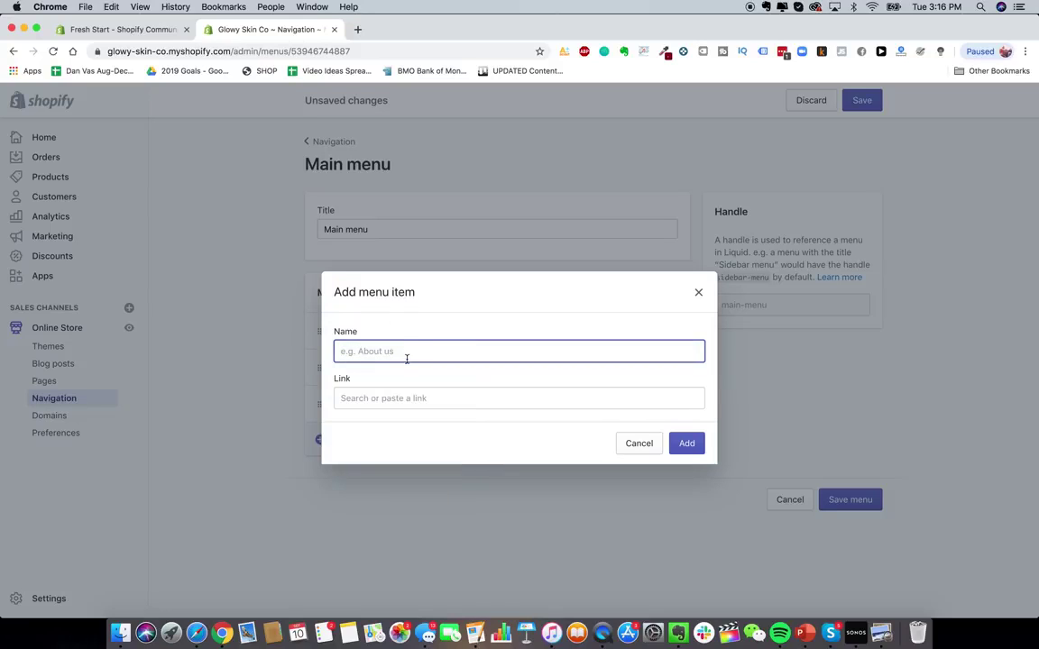
pyautogui.click(341, 351)
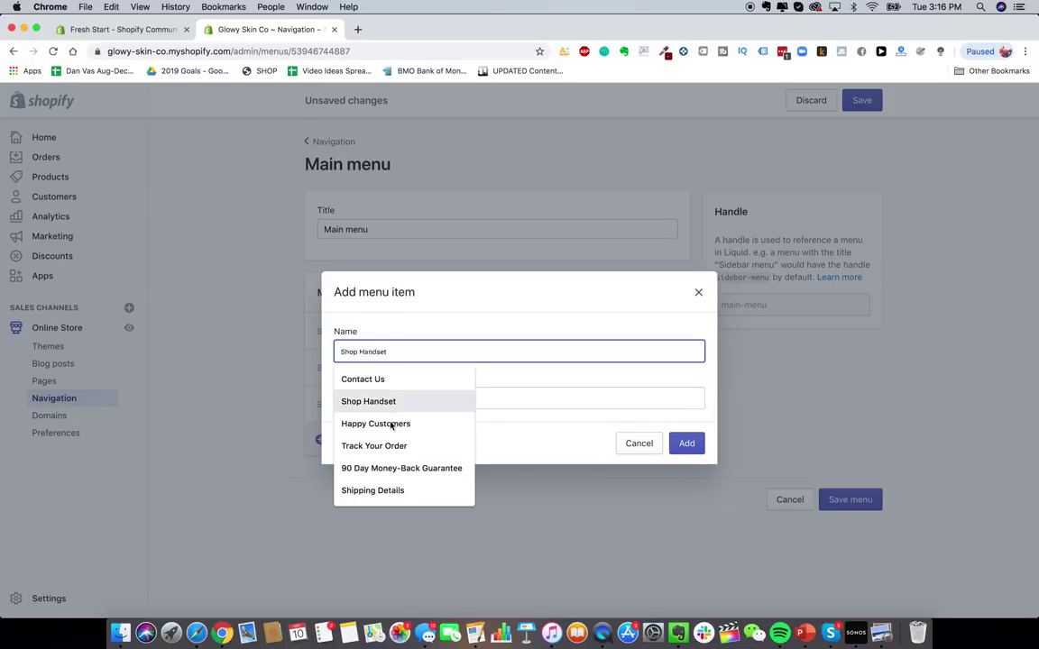
pyautogui.click(499, 392)
pyautogui.scroll(-1, 455, 311)
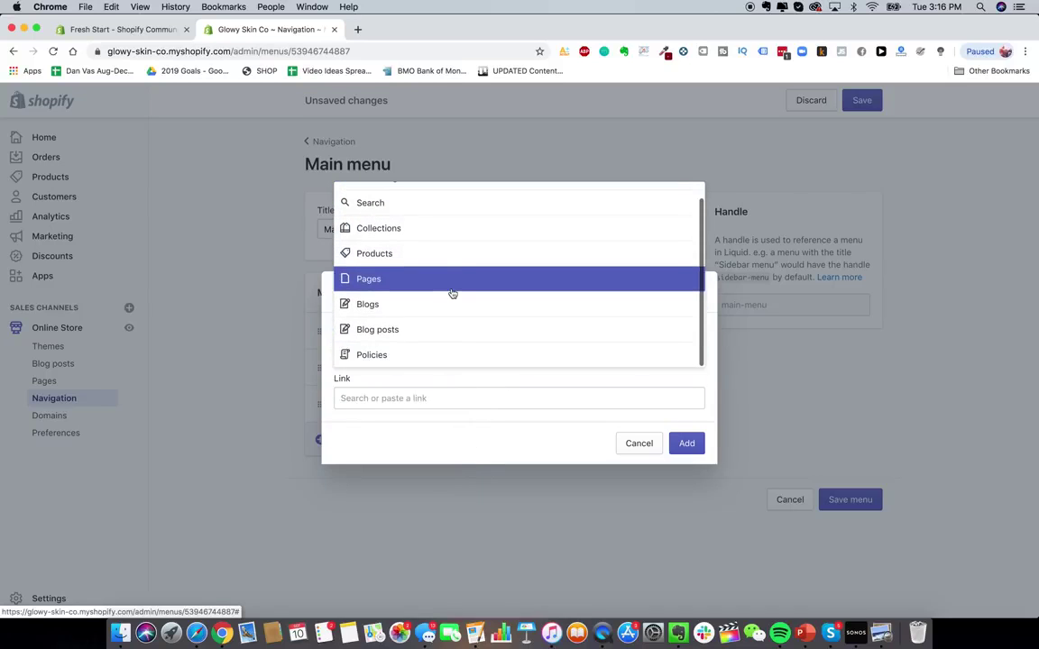
pyautogui.click(448, 376)
pyautogui.click(433, 360)
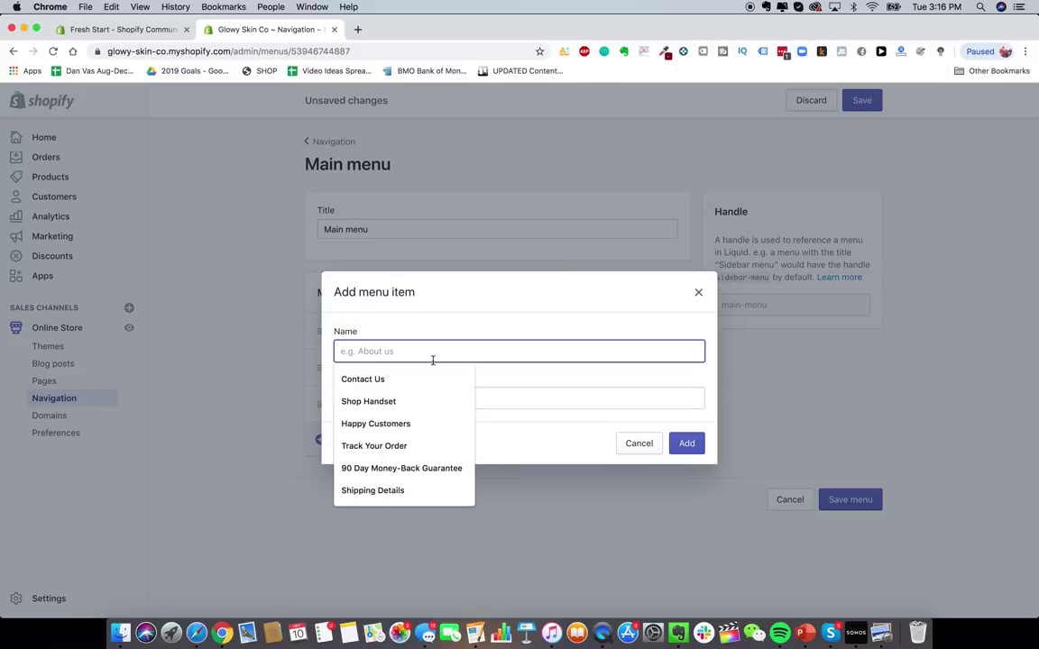
# - Name it Lifetime Warranty, link it to the warranty page, add it and save the menu
pyautogui.write('Lifetime Warranty')
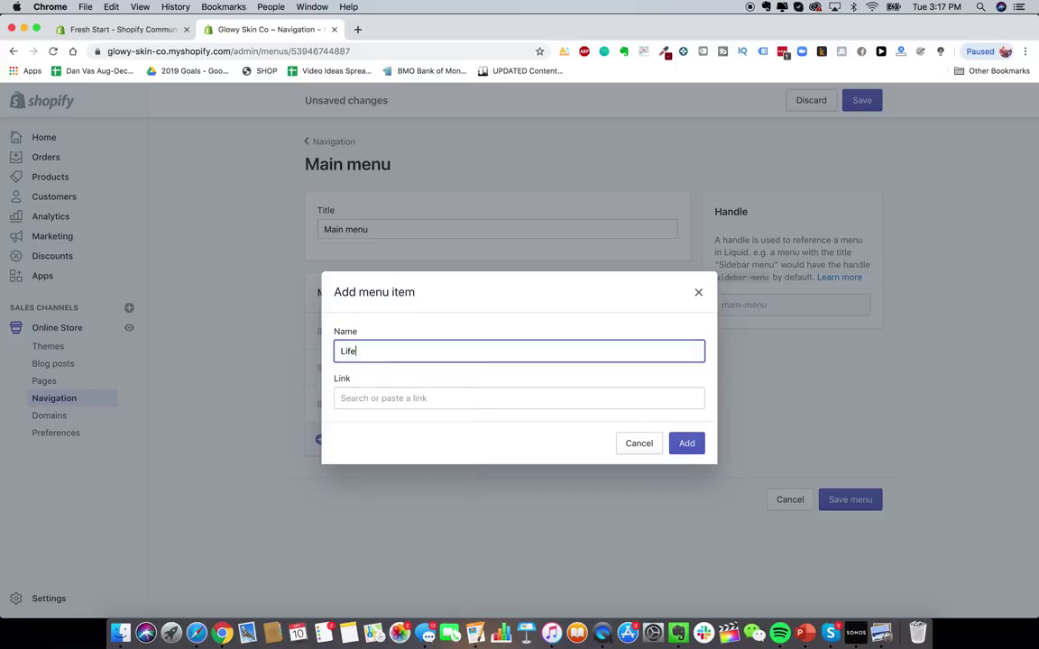
pyautogui.click(409, 397)
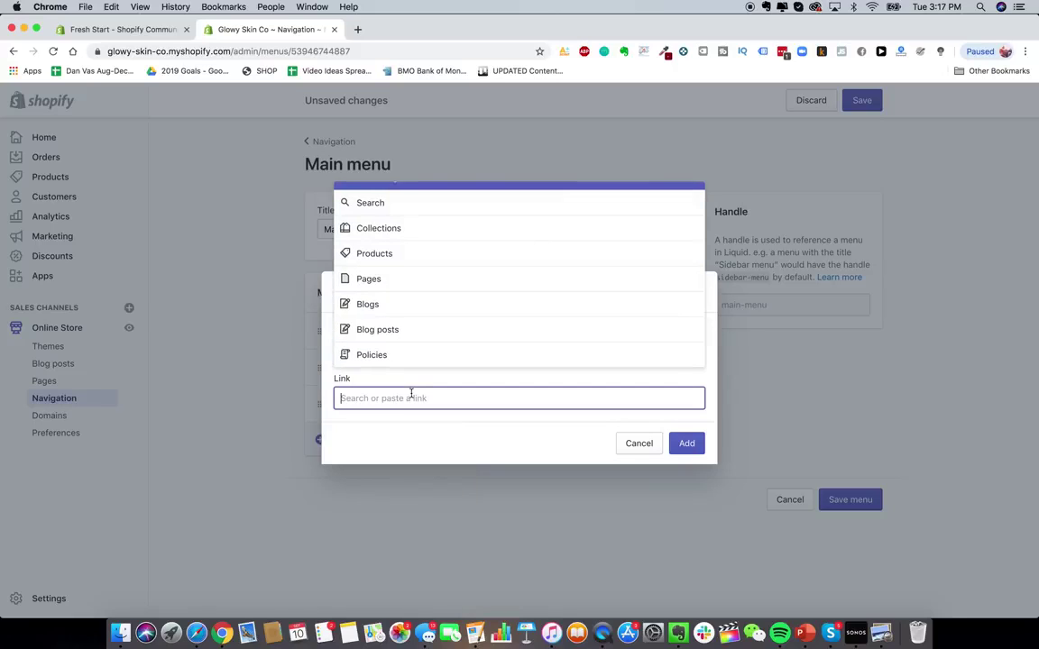
pyautogui.click(400, 279)
pyautogui.click(417, 286)
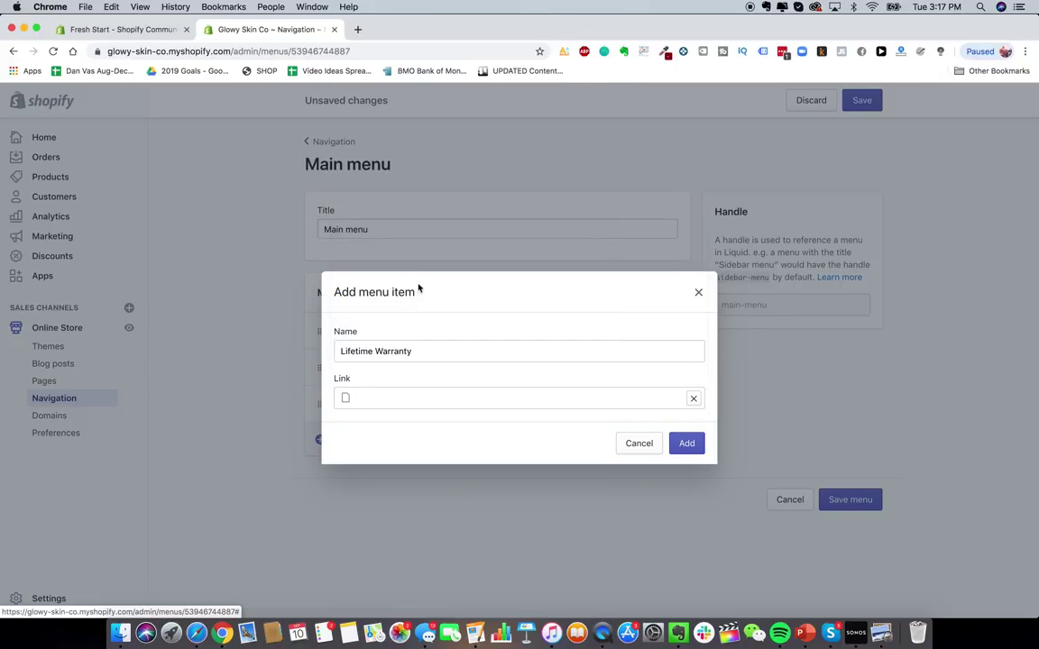
pyautogui.click(686, 443)
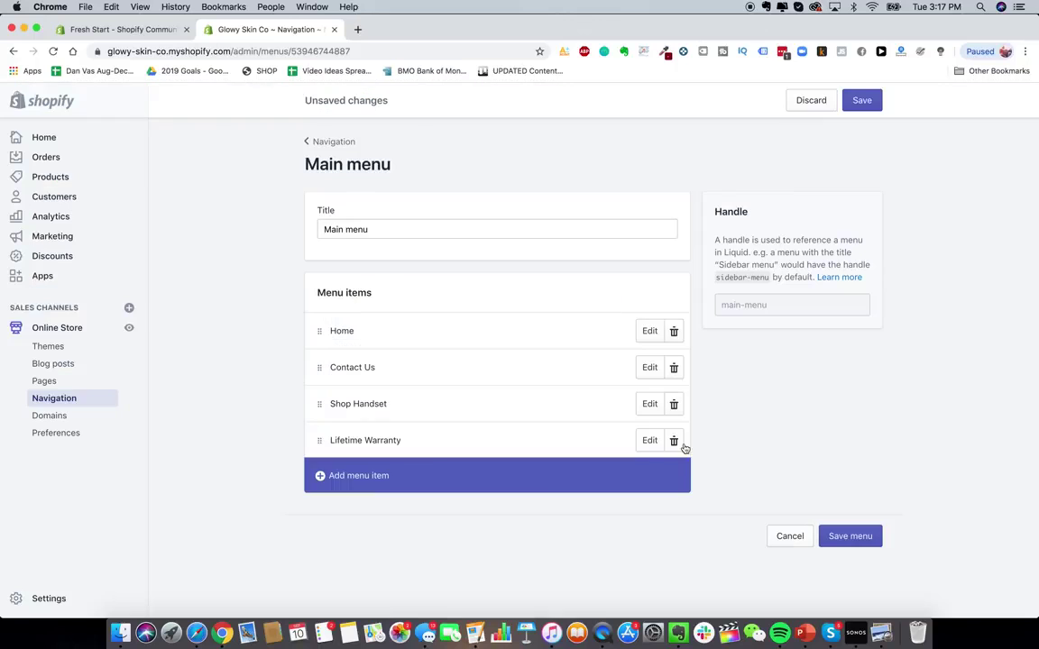
pyautogui.click(863, 535)
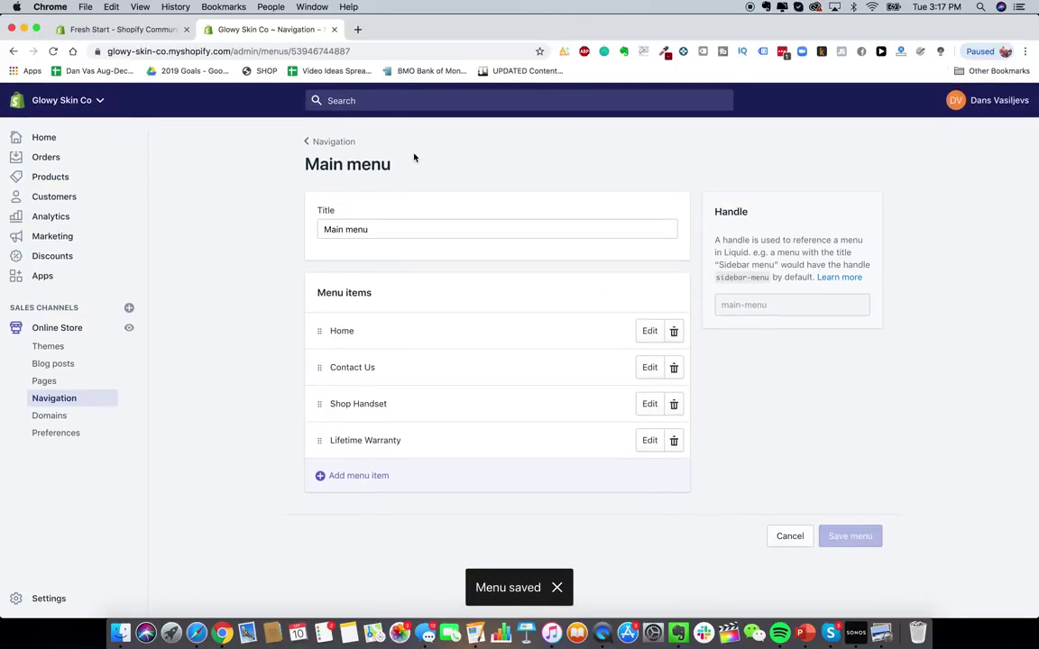
# - Preview the storefront's Contact Us page, then move Shop Handset and Lifetime Warranty above Contact Us and save
pyautogui.click(357, 29)
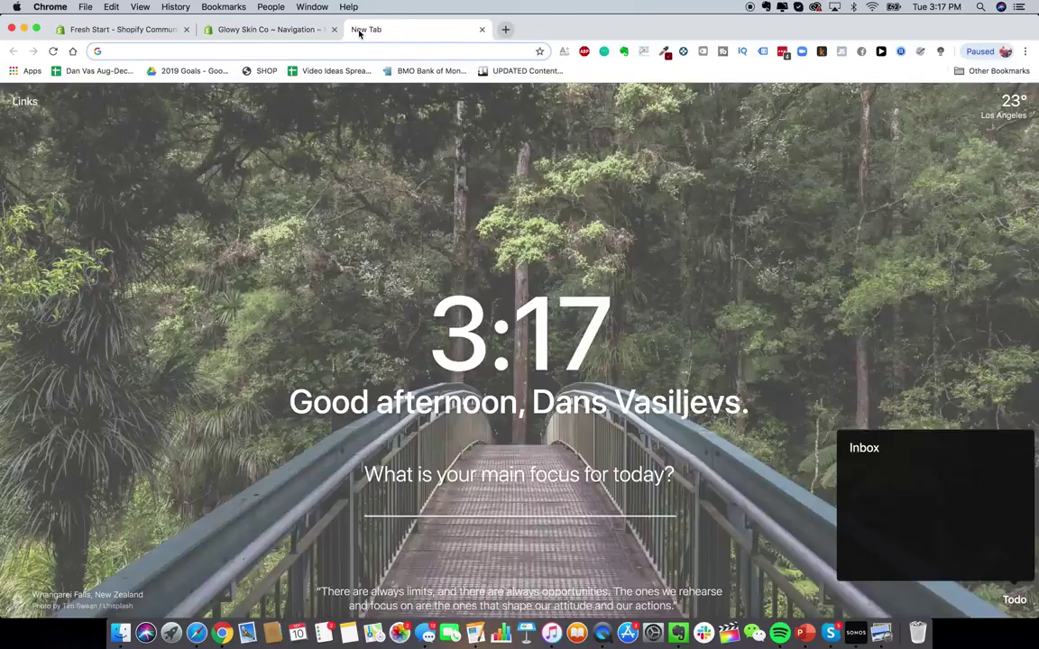
pyautogui.write('glowy')
pyautogui.press('Return')
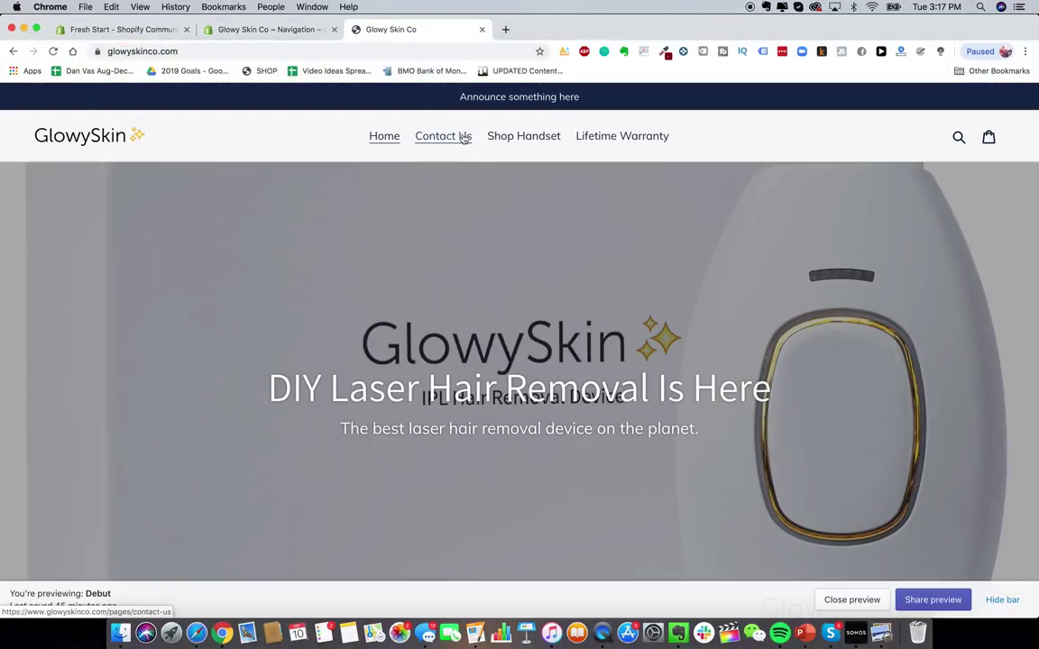
pyautogui.click(463, 137)
pyautogui.click(298, 30)
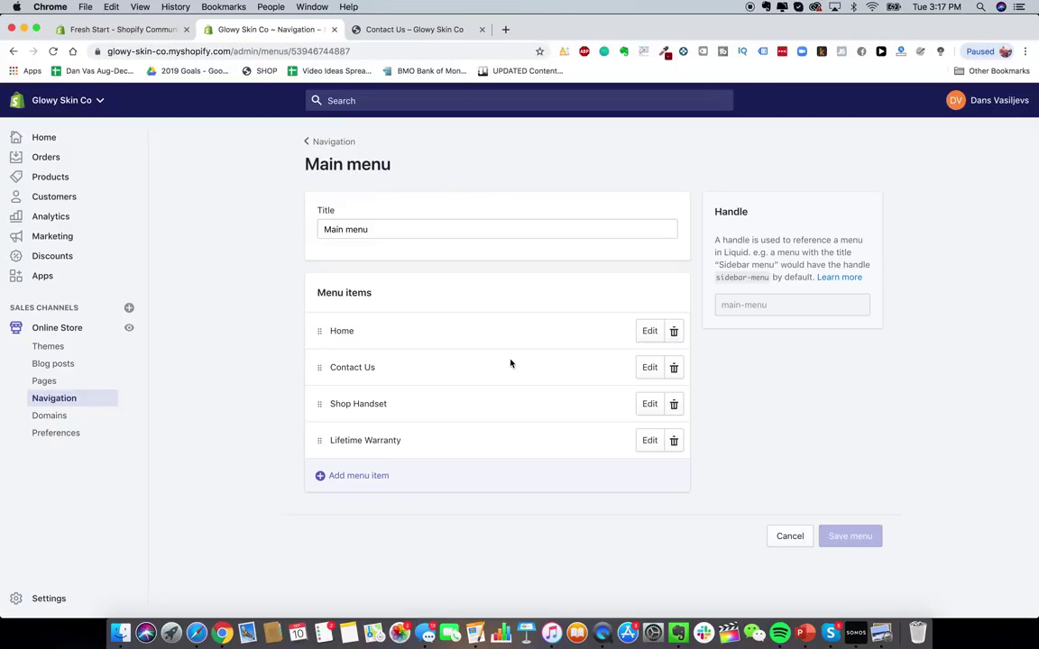
pyautogui.moveTo(319, 404); pyautogui.dragTo(325, 363)
pyautogui.moveTo(318, 439); pyautogui.dragTo(318, 388)
pyautogui.click(860, 101)
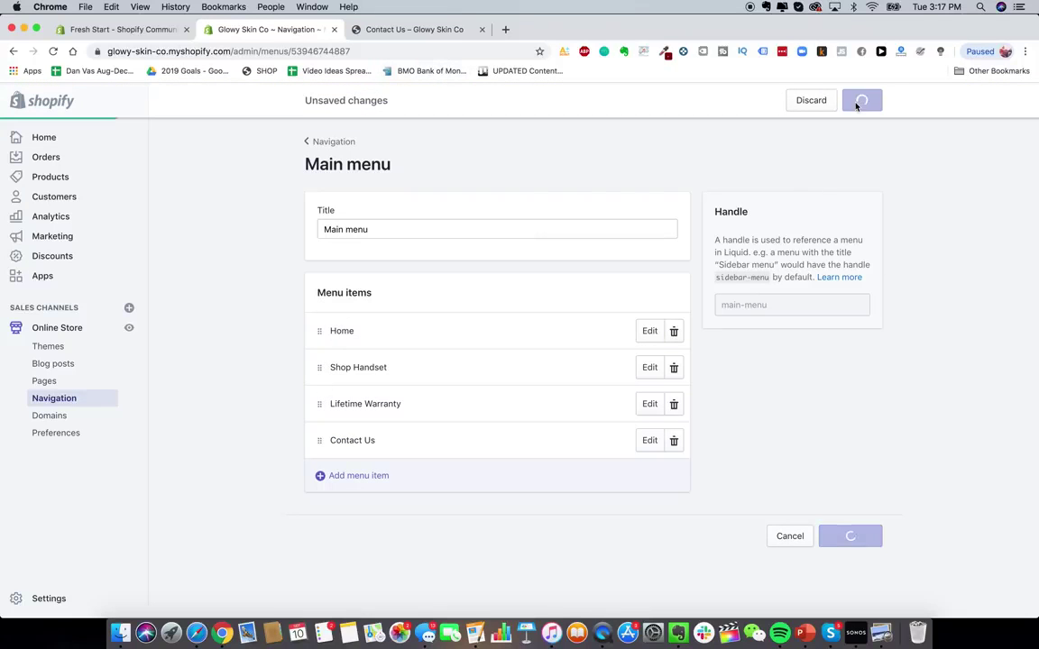
# - Reload the storefront and browse the live Shop Handset product page
pyautogui.click(357, 28)
pyautogui.click(54, 51)
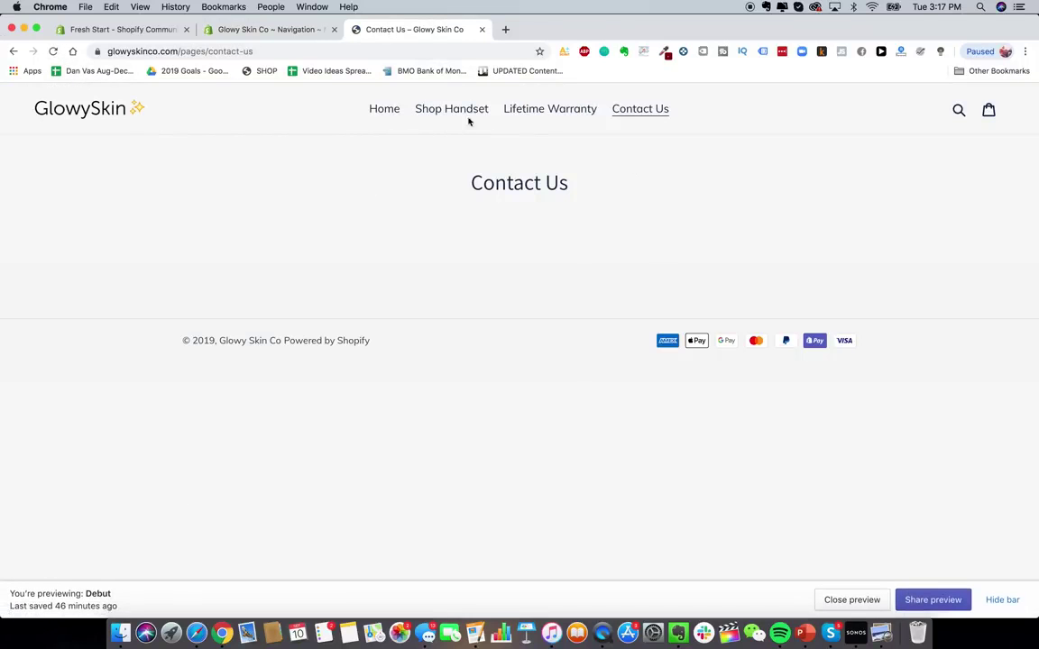
pyautogui.click(465, 118)
pyautogui.scroll(-3, 548, 376)
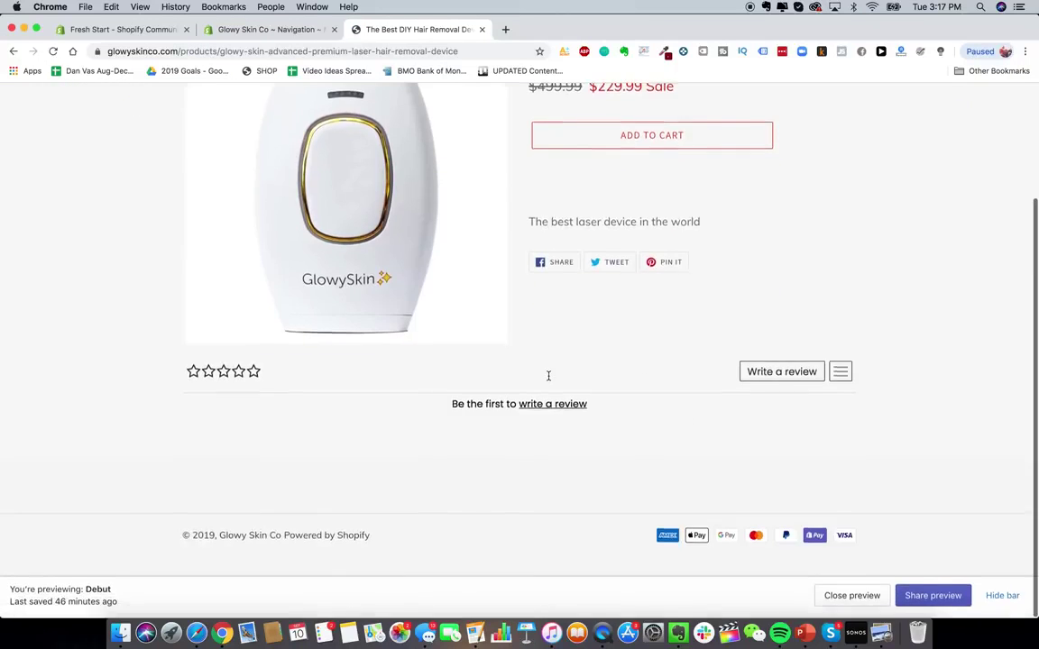
pyautogui.scroll(2, 547, 376)
pyautogui.scroll(-1, 270, 461)
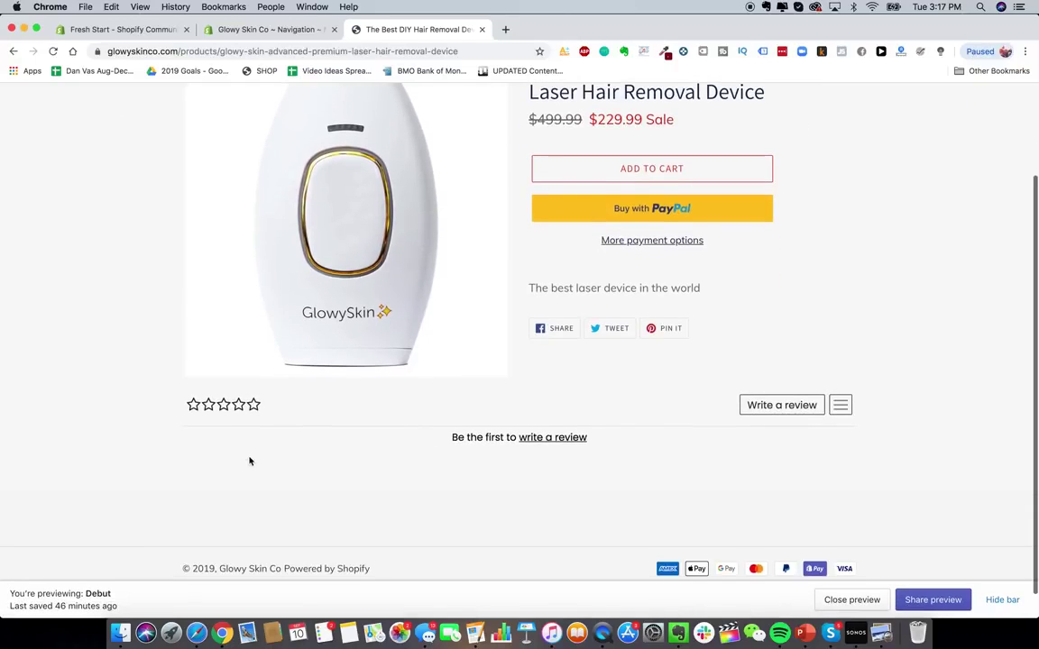
pyautogui.scroll(-1, 624, 495)
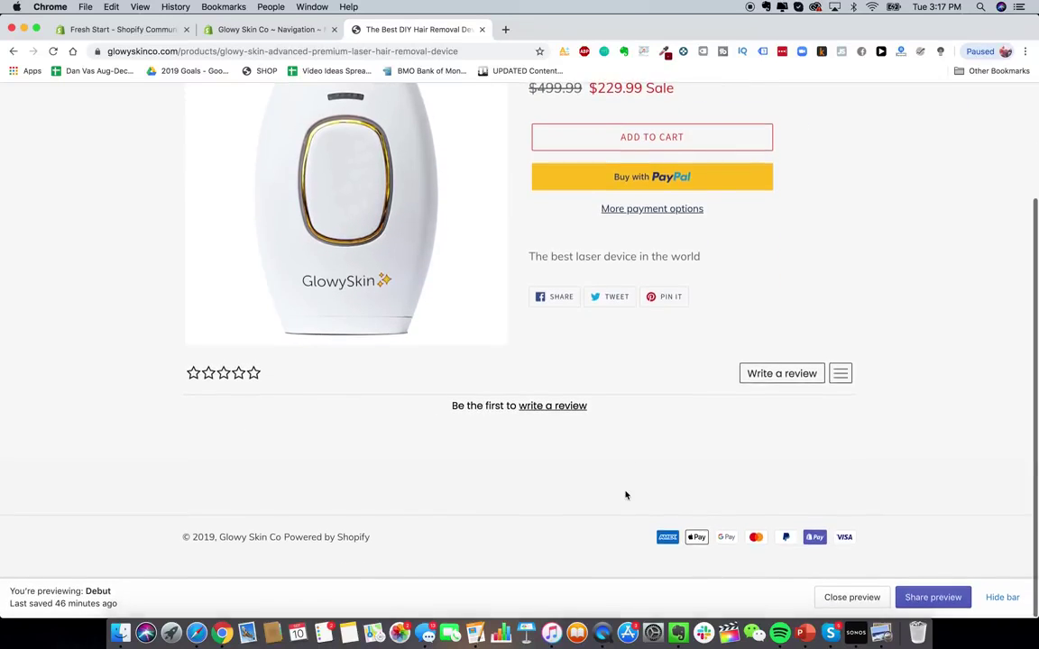
pyautogui.scroll(3, 681, 461)
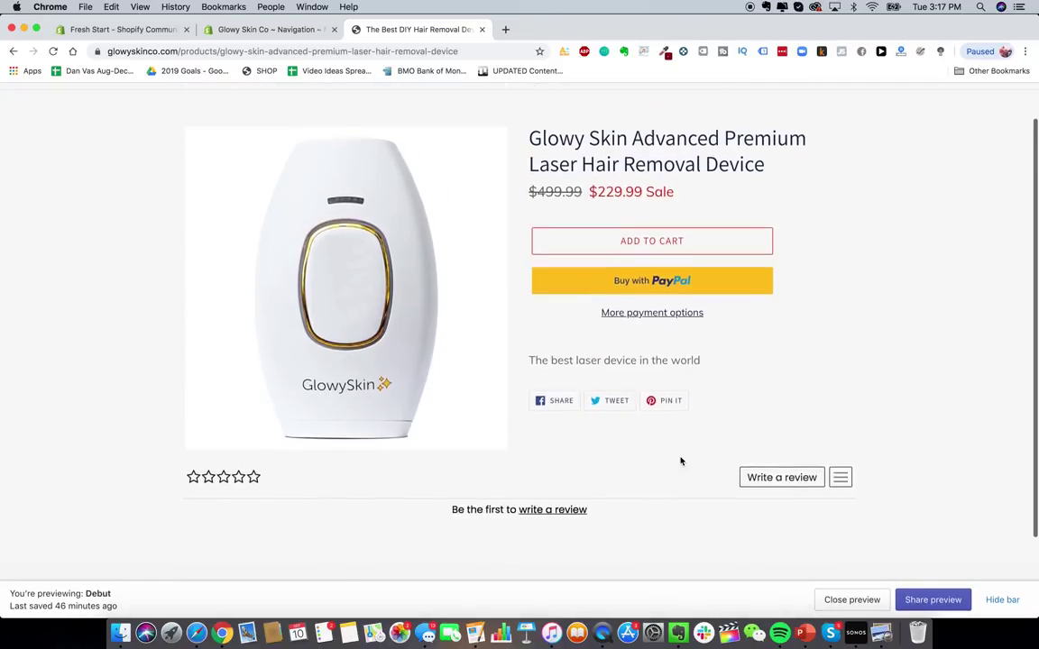
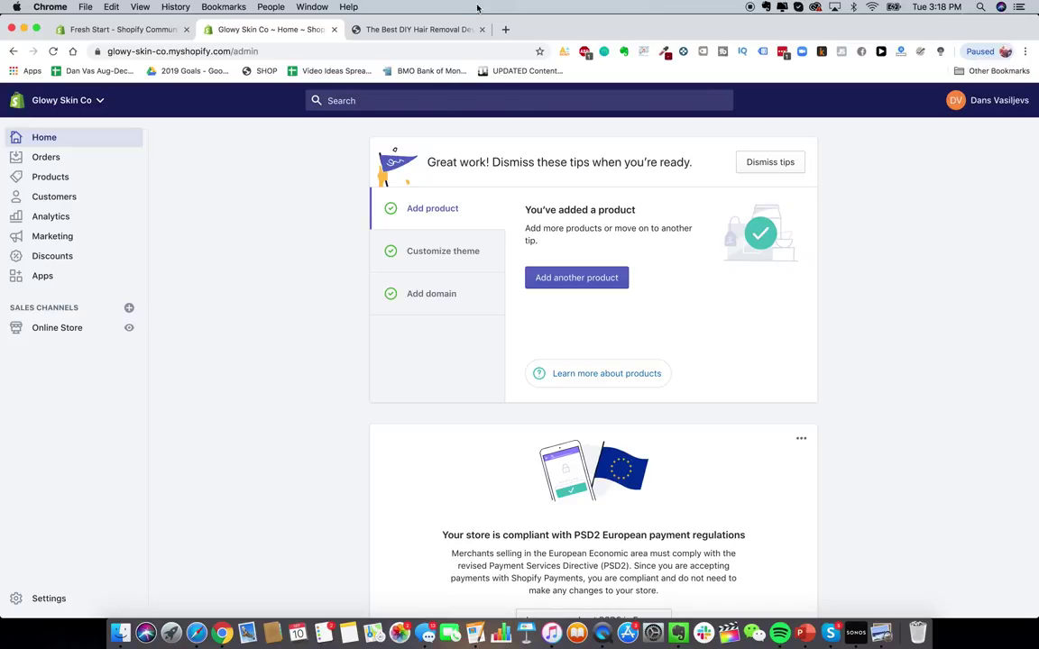
# - Browse the live GlowySkin storefront homepage, then go back to the Shopify admin home
pyautogui.click(475, 36)
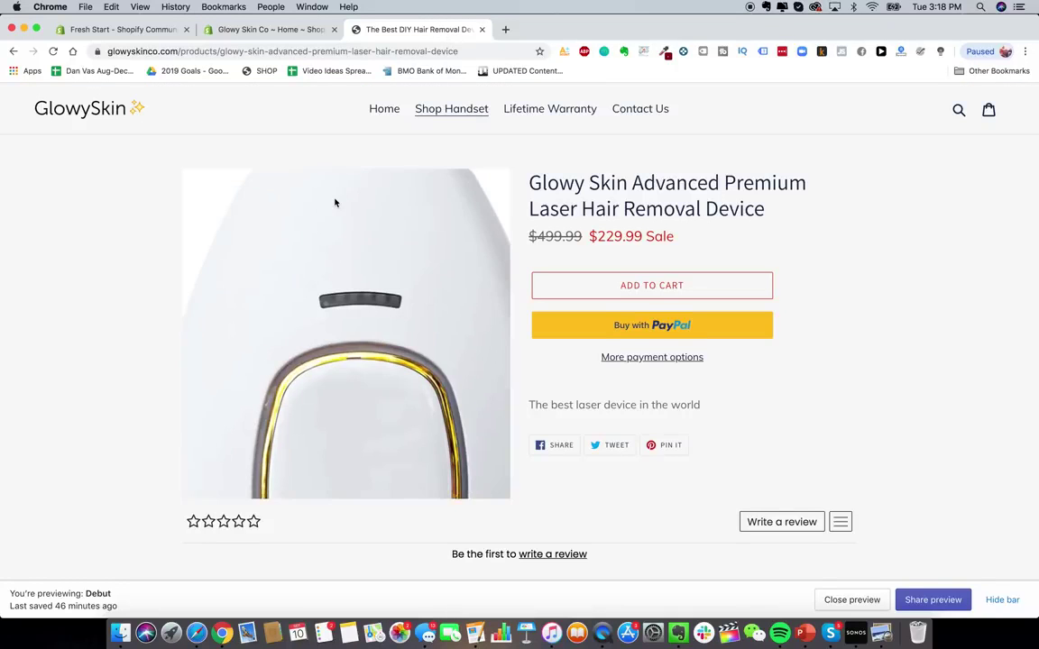
pyautogui.click(75, 108)
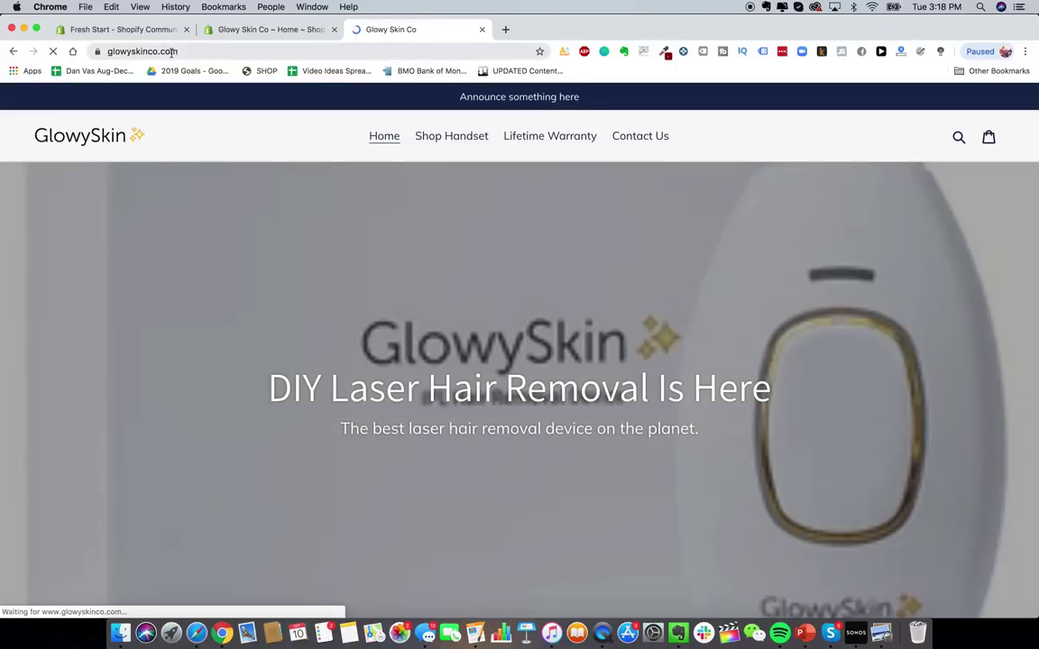
pyautogui.scroll(-5, 453, 303)
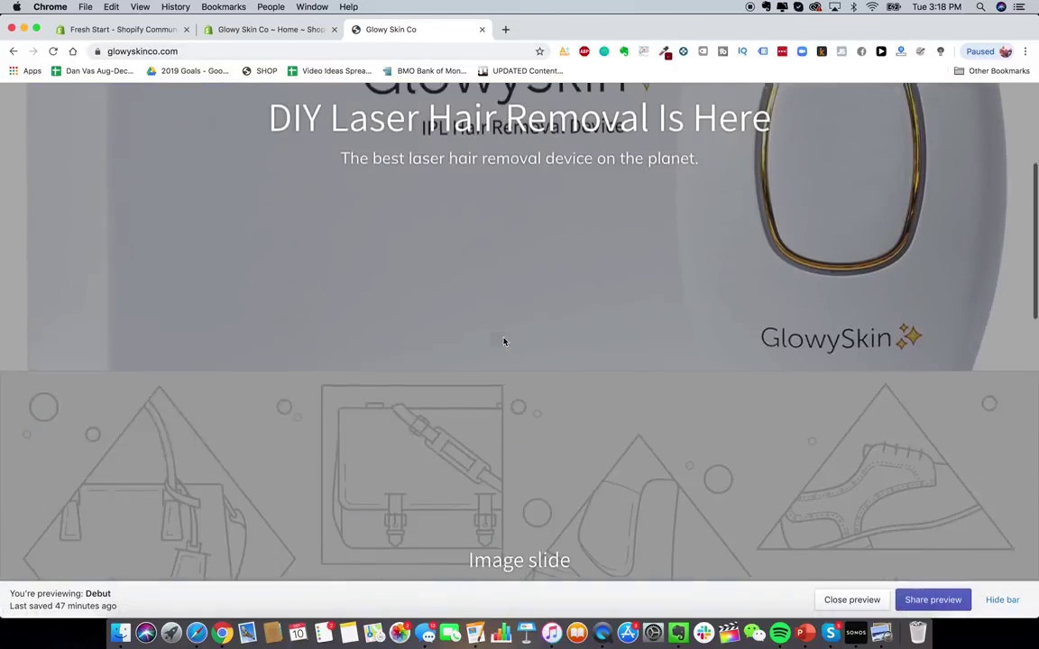
pyautogui.scroll(6, 452, 303)
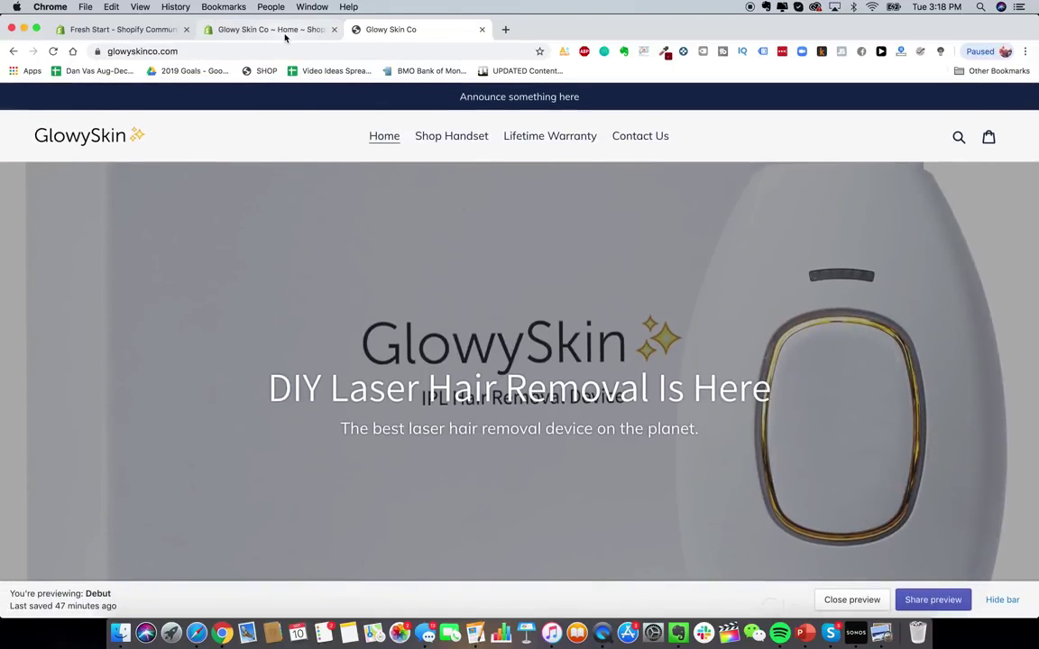
pyautogui.click(270, 30)
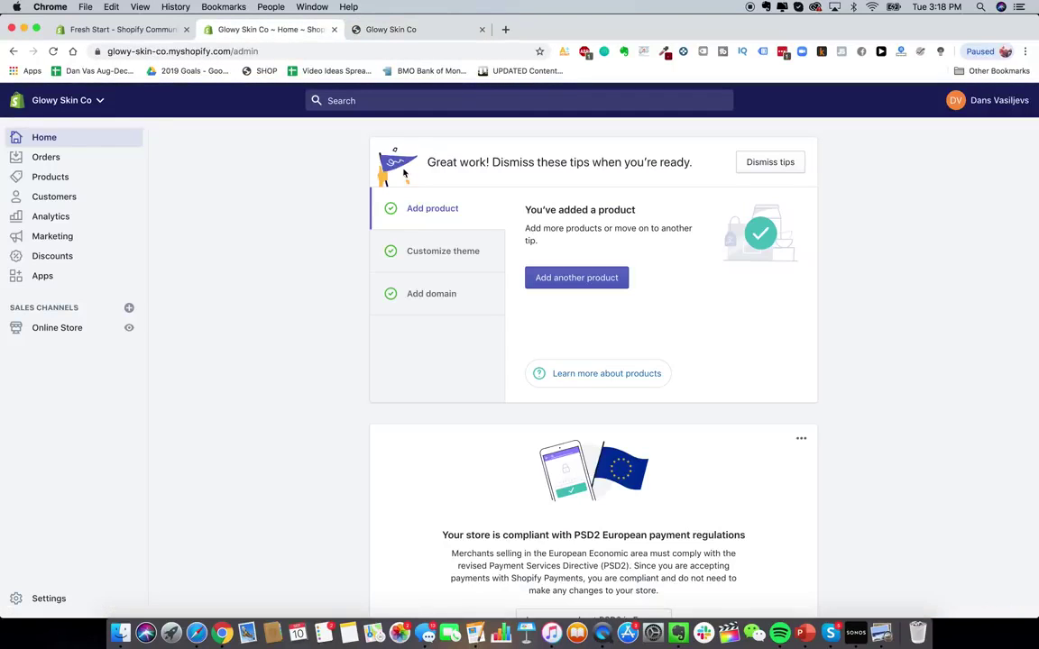
# - Check the store's connected domains, then open Google Domains in a new tab
pyautogui.click(68, 328)
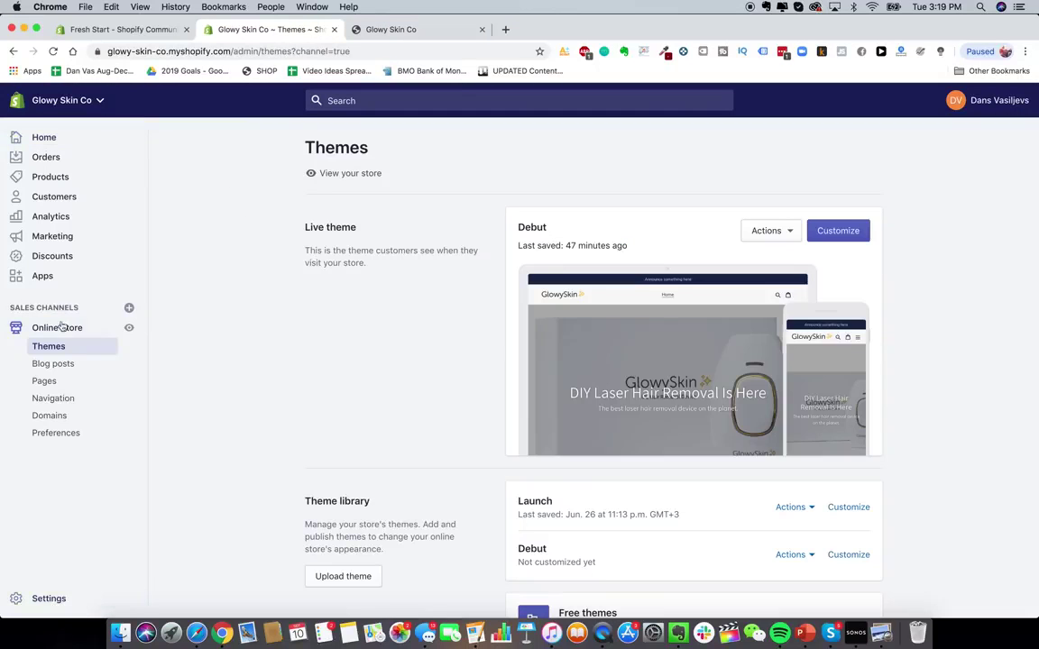
pyautogui.click(58, 415)
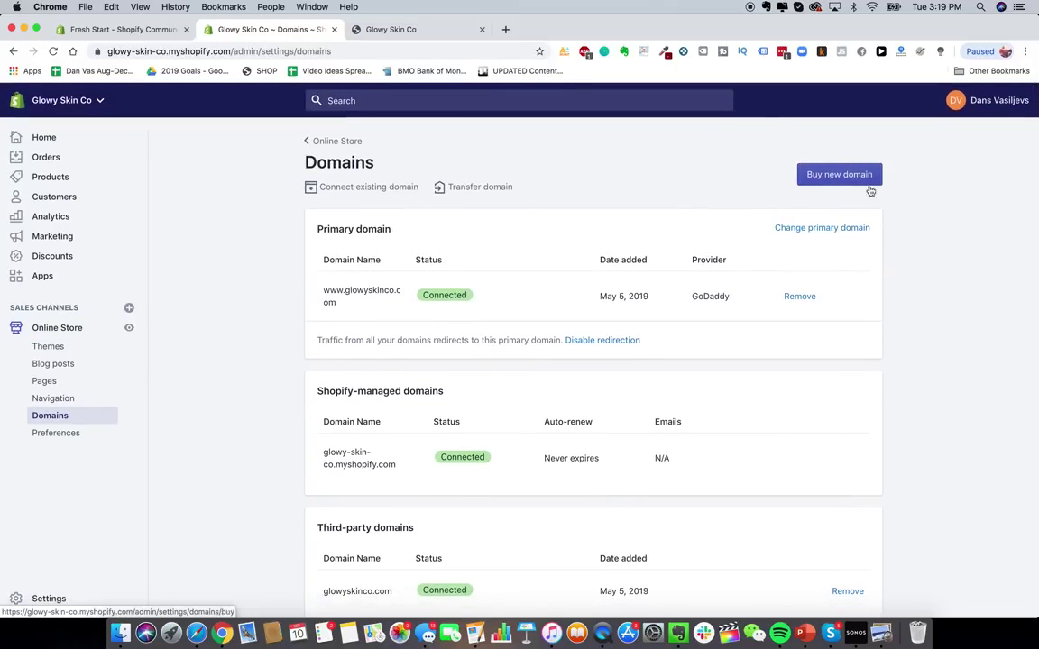
pyautogui.click(505, 29)
pyautogui.write('google d')
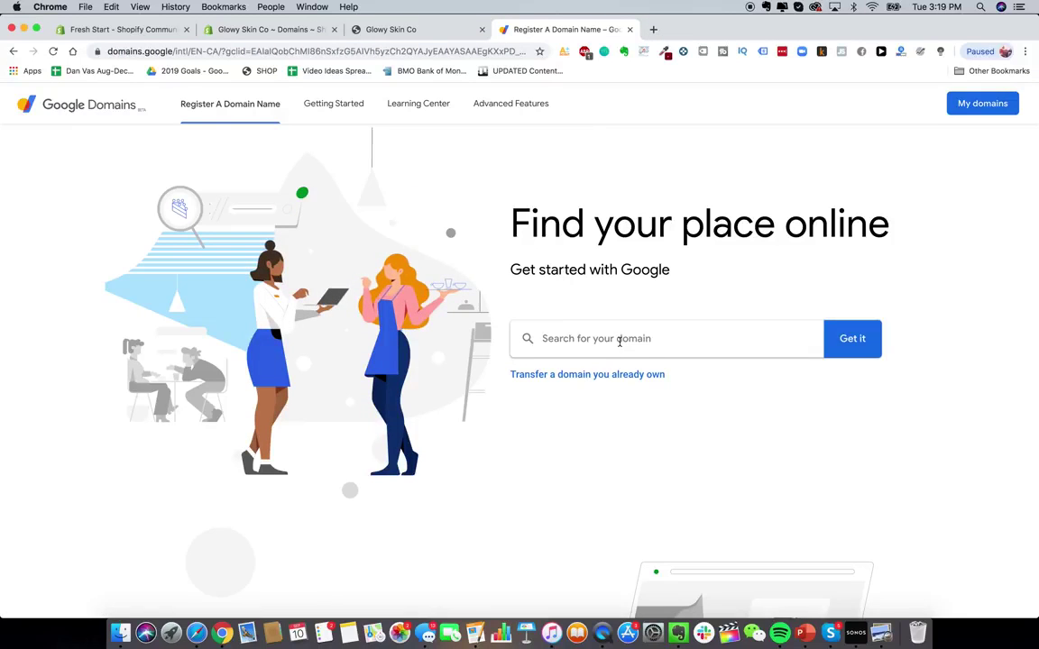
# - Check domain availability for 'barbecuepro', then for 'barbecueprostore'
pyautogui.click(620, 341)
pyautogui.write('barbecuepro')
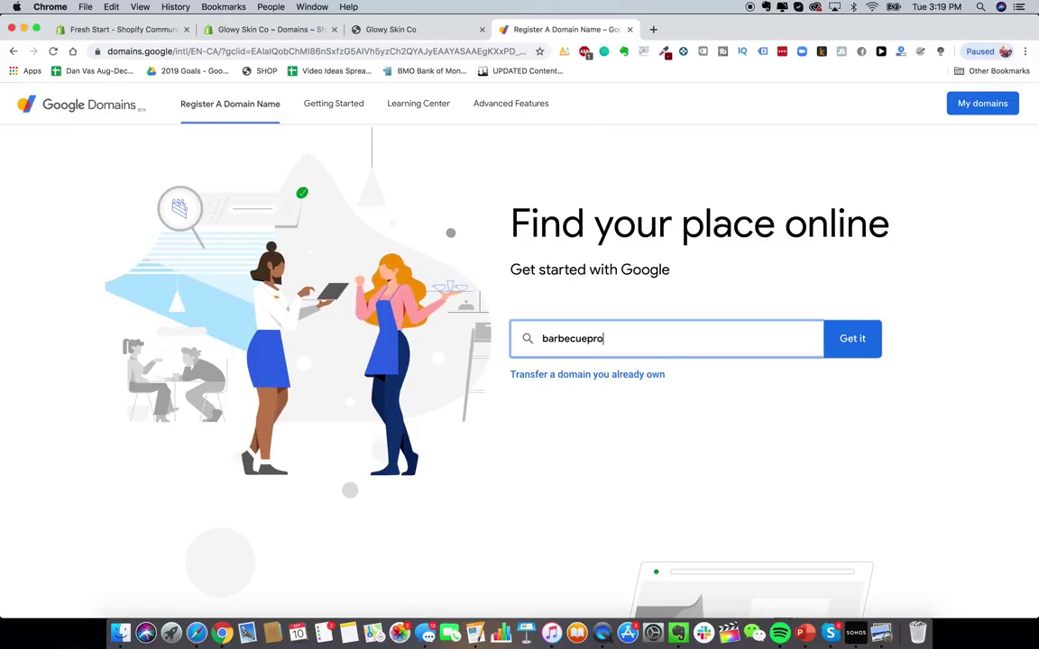
pyautogui.click(853, 341)
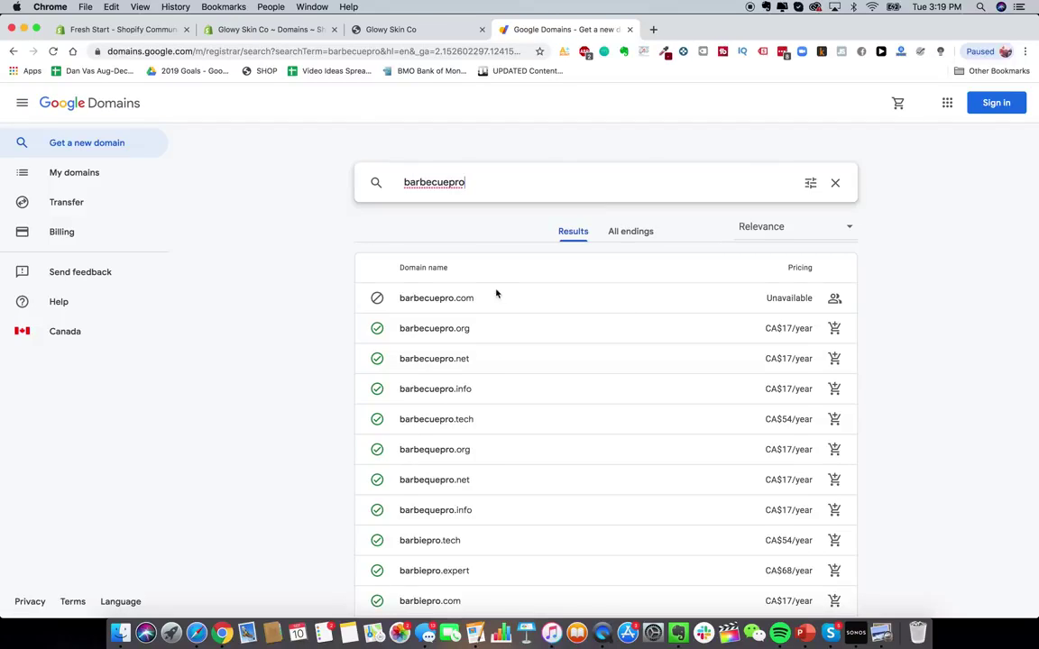
pyautogui.write('store')
pyautogui.press('Return')
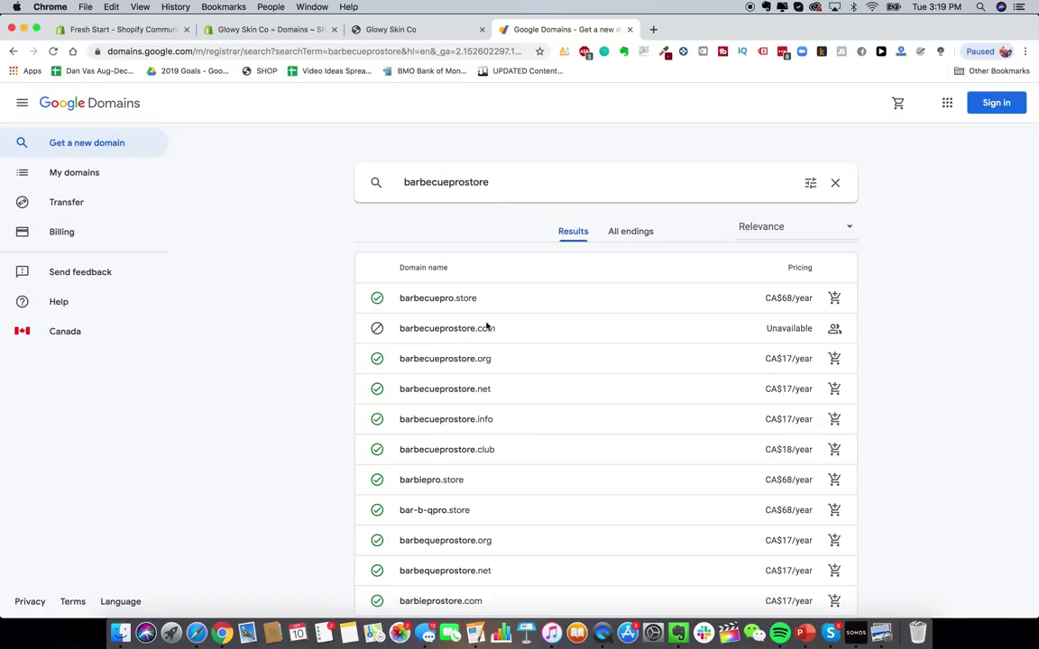
# - Replace the search with 'bbqprostore' and review which extensions are available
pyautogui.click(475, 182)
pyautogui.doubleClick(475, 182)
pyautogui.write('bb')
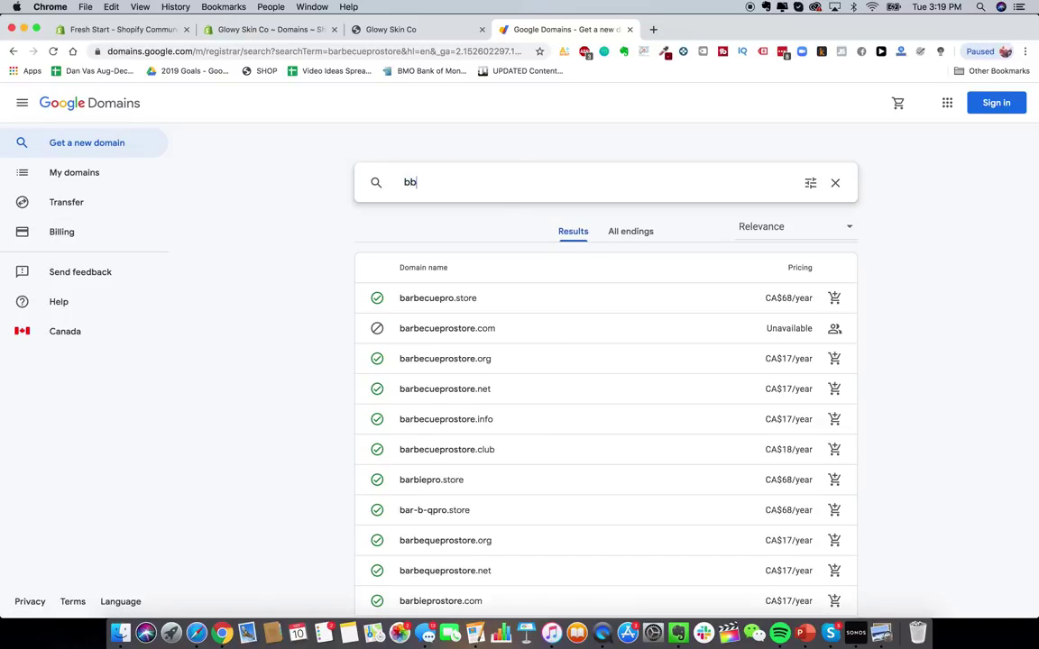
pyautogui.write('qbrostore')
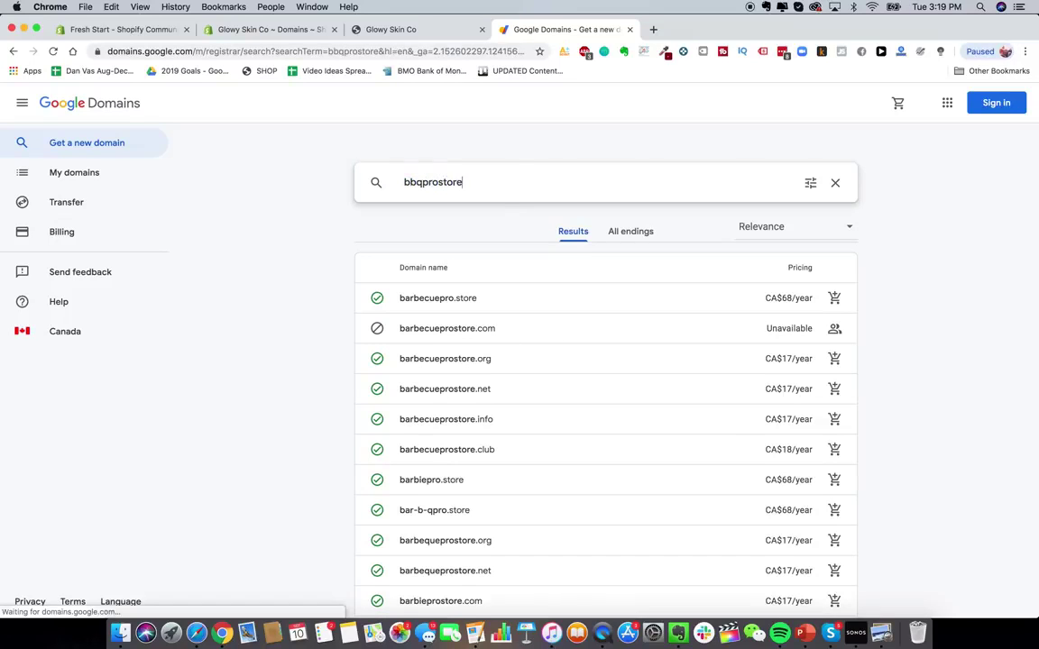
pyautogui.scroll(-1, 500, 355)
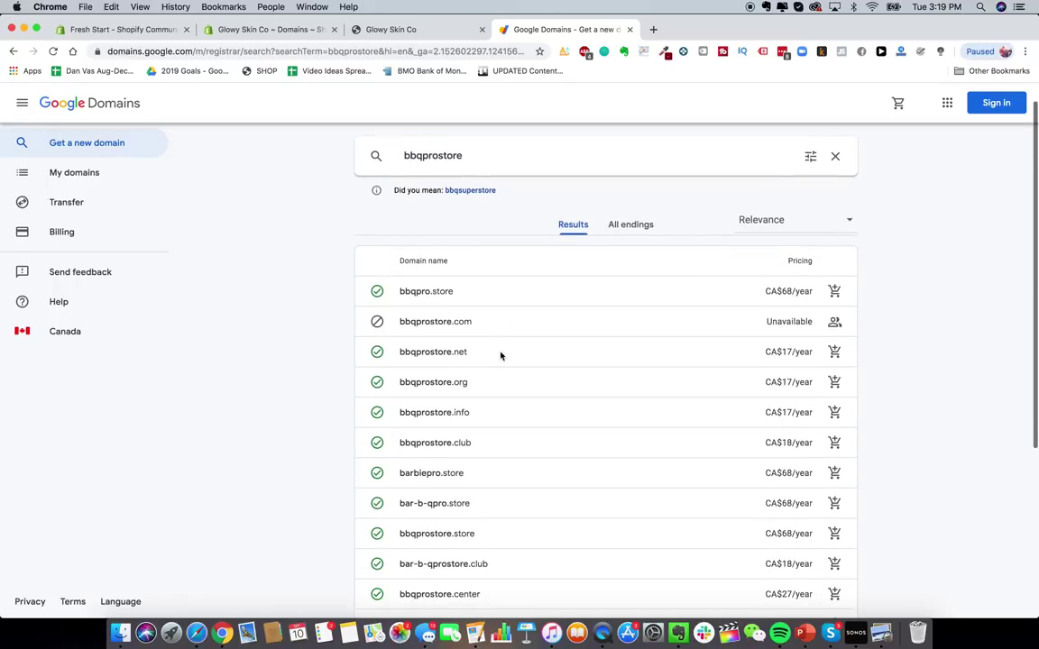
pyautogui.scroll(-1, 519, 284)
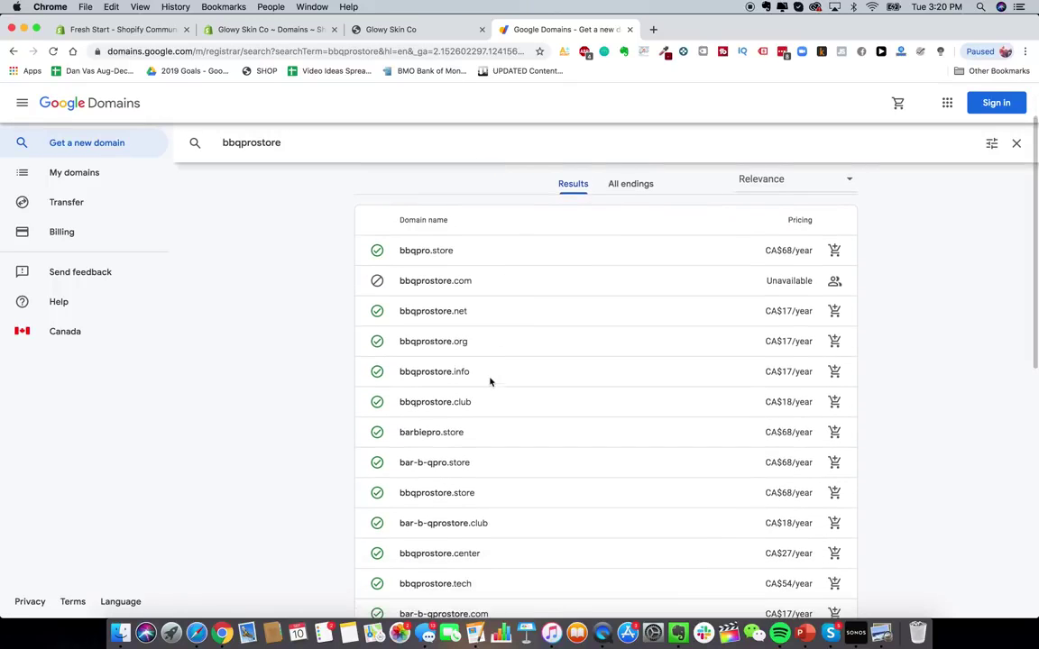
pyautogui.scroll(2, 489, 380)
pyautogui.scroll(-1, 464, 348)
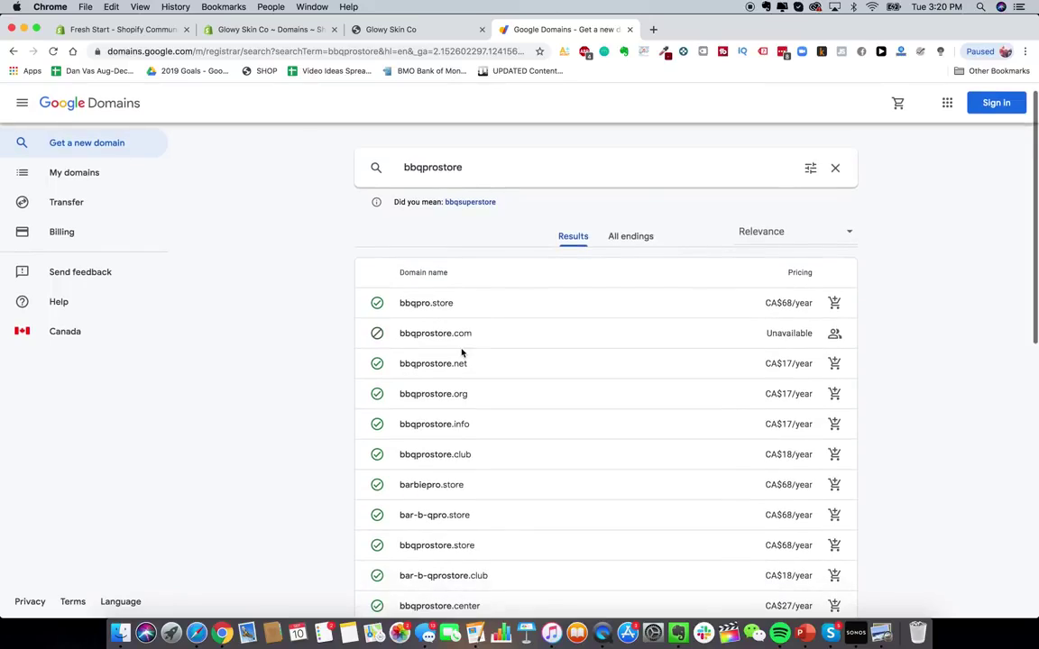
pyautogui.scroll(1, 463, 353)
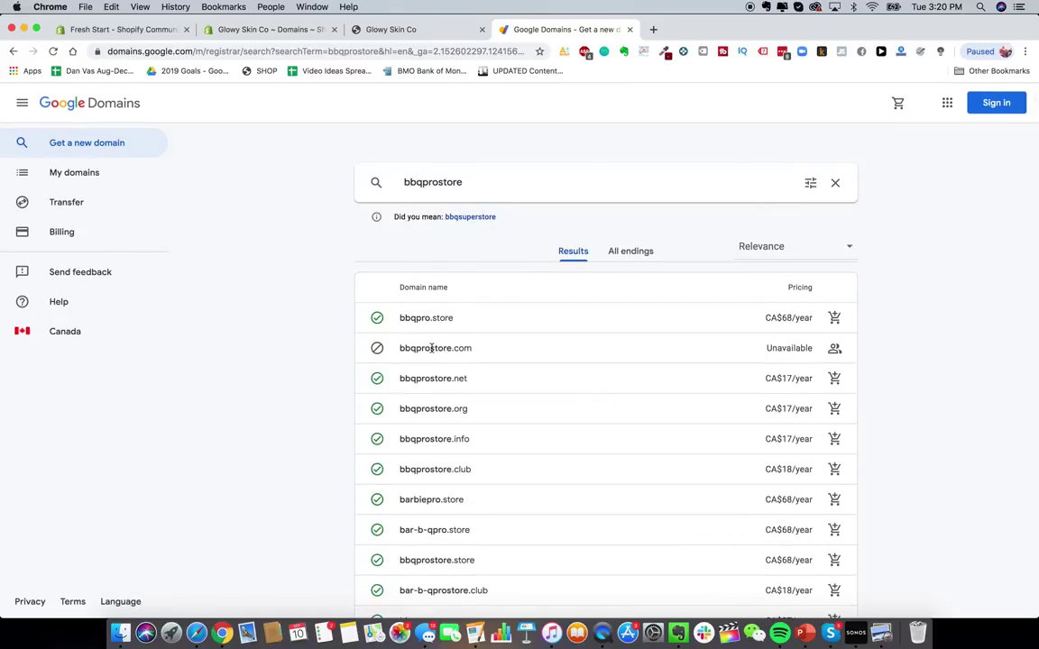
# - Visit bbqprostore.com to see it leads to BBQ Bonanza, then return to Google Domains results
pyautogui.click(654, 29)
pyautogui.write('bbqprosto')
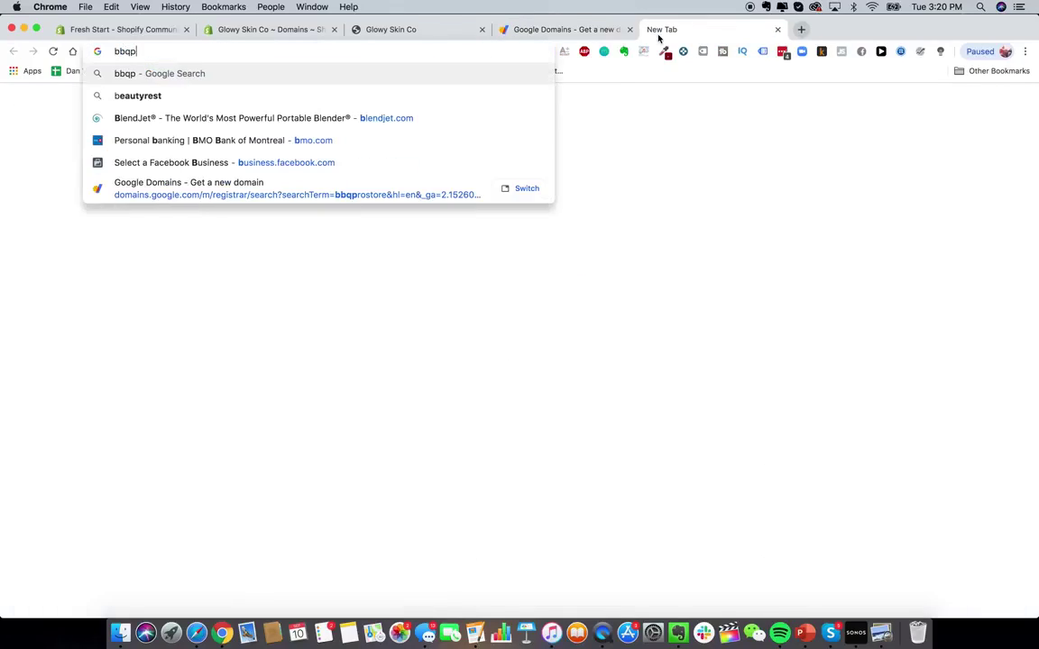
pyautogui.write('re.com')
pyautogui.press('Return')
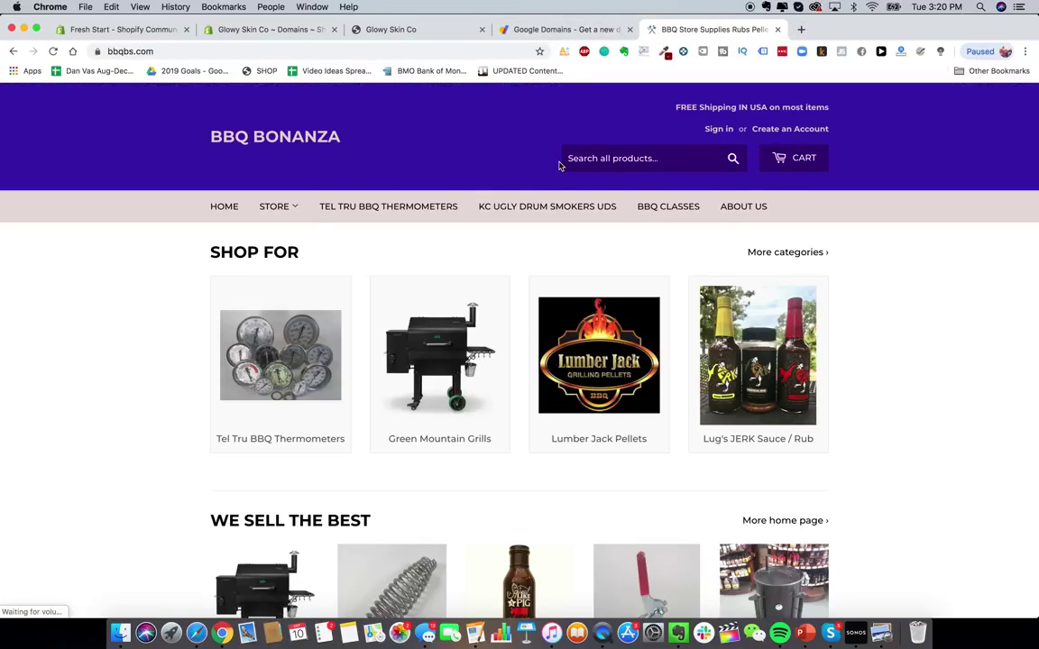
pyautogui.click(545, 30)
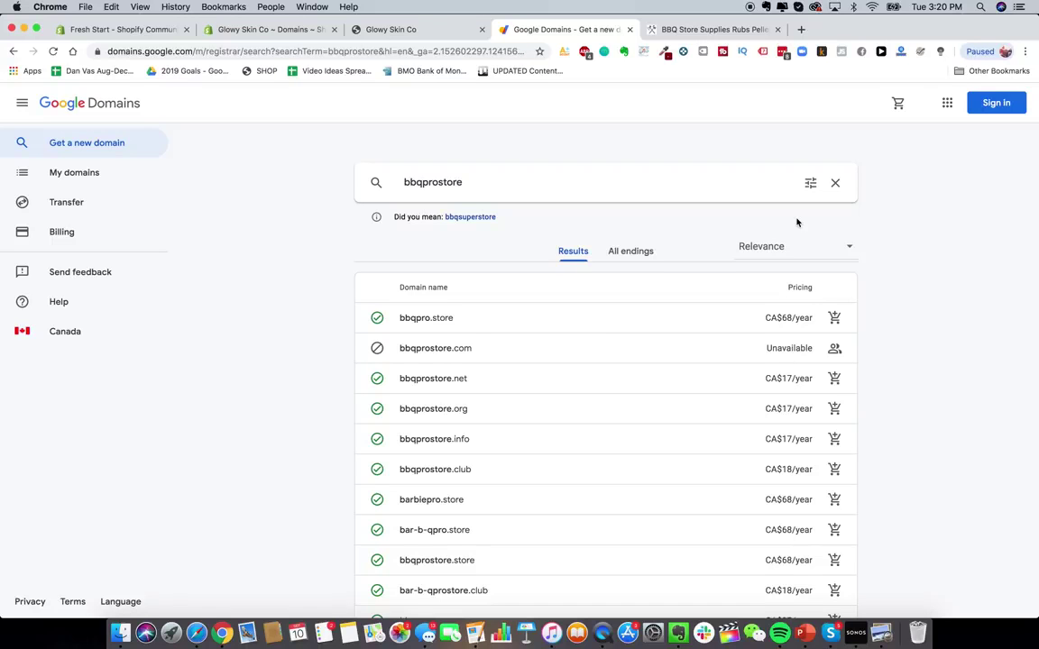
# - Load GoDaddy and check whether glowyskinco.com is available
pyautogui.click(801, 29)
pyautogui.write('god')
pyautogui.press('Return')
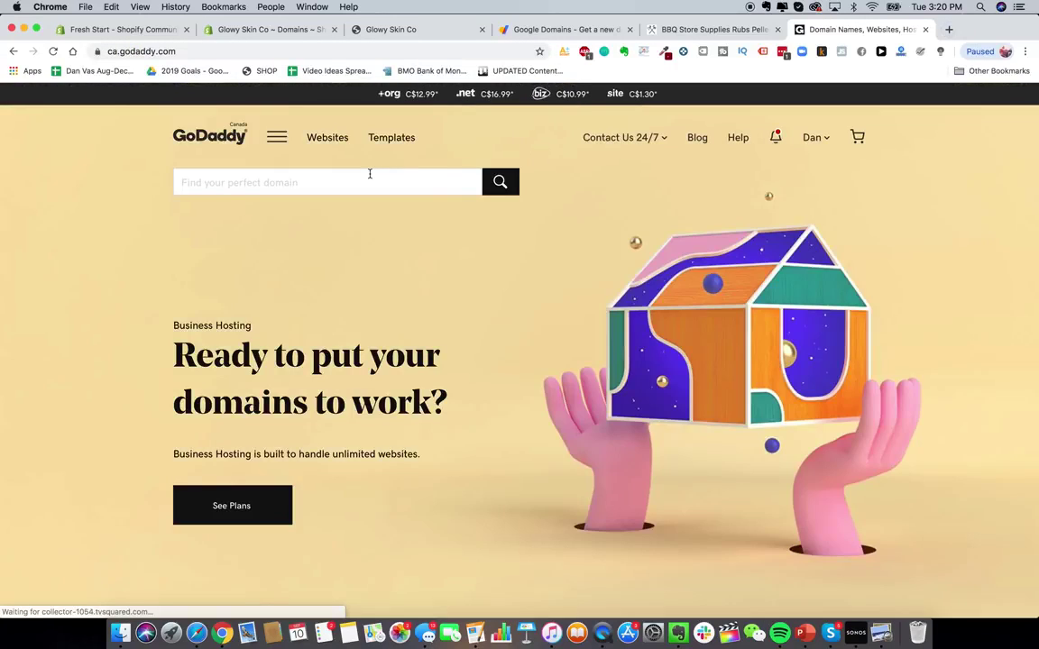
pyautogui.click(349, 174)
pyautogui.write('glowyskin.com')
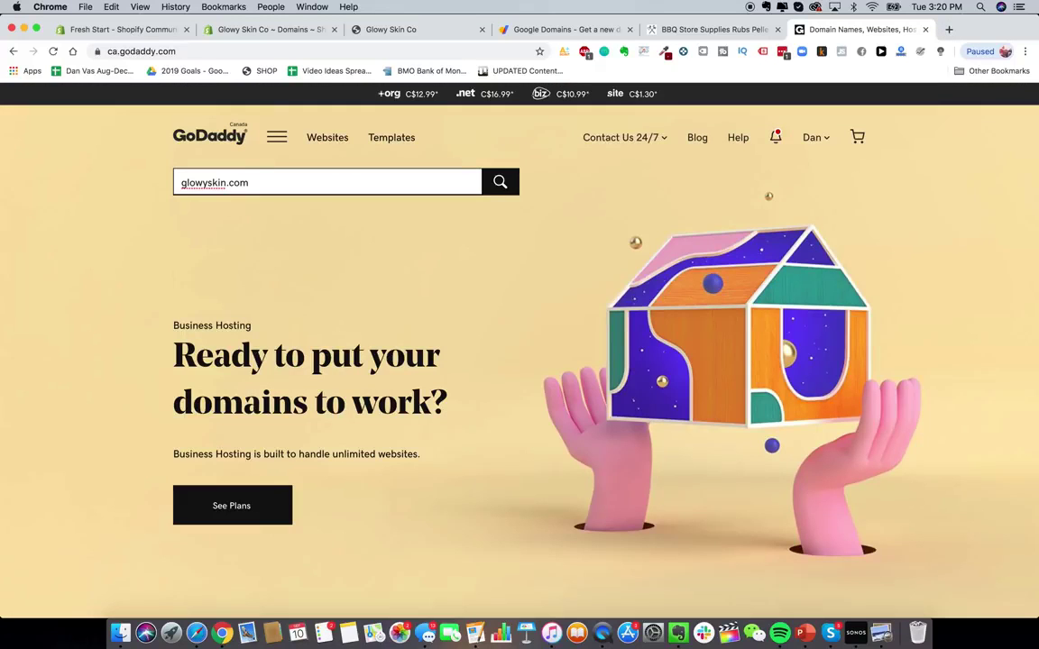
pyautogui.click(225, 182)
pyautogui.write('co')
pyautogui.press('Return')
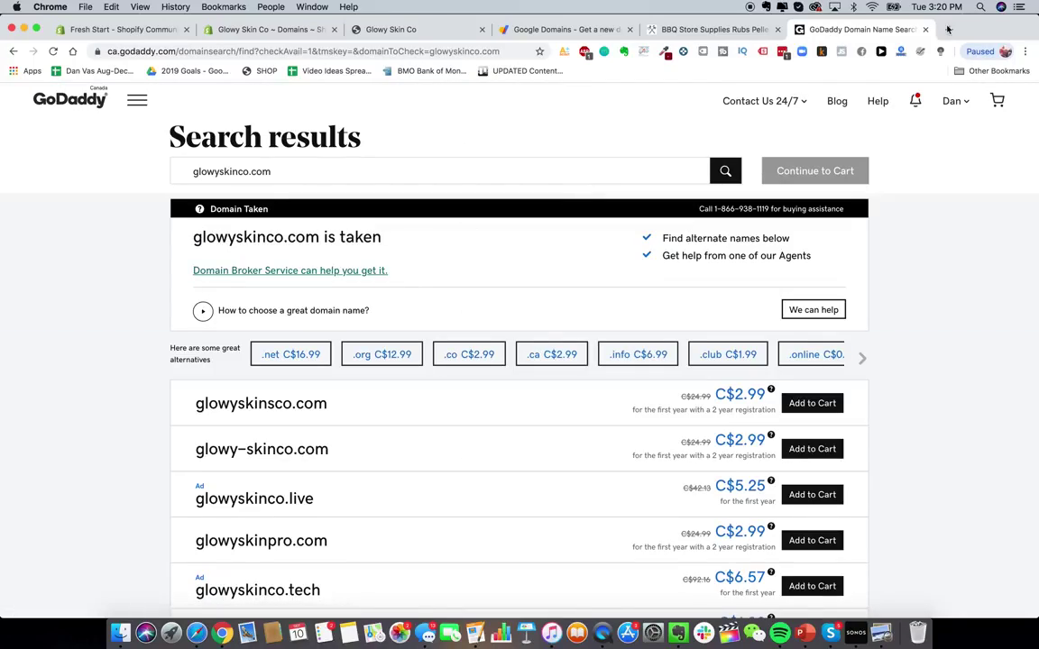
# - Search the web for namecheap in a new tab
pyautogui.click(948, 29)
pyautogui.write('namecheap')
pyautogui.press('Return')
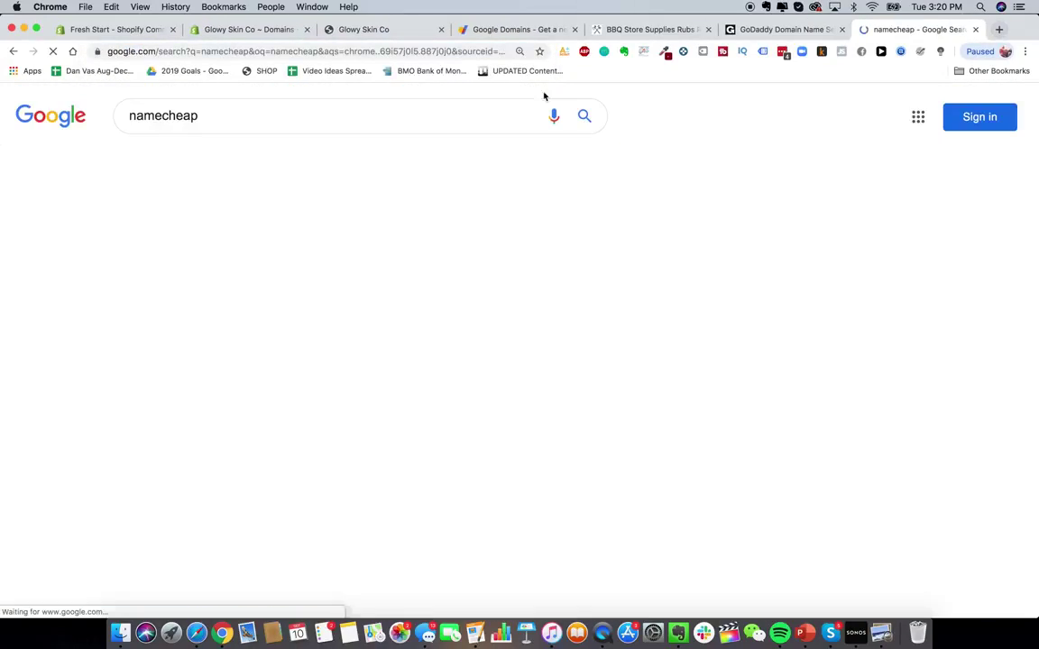
# - Open the Namecheap site, scroll its homepage, then return to Shopify's Domains page
pyautogui.click(273, 233)
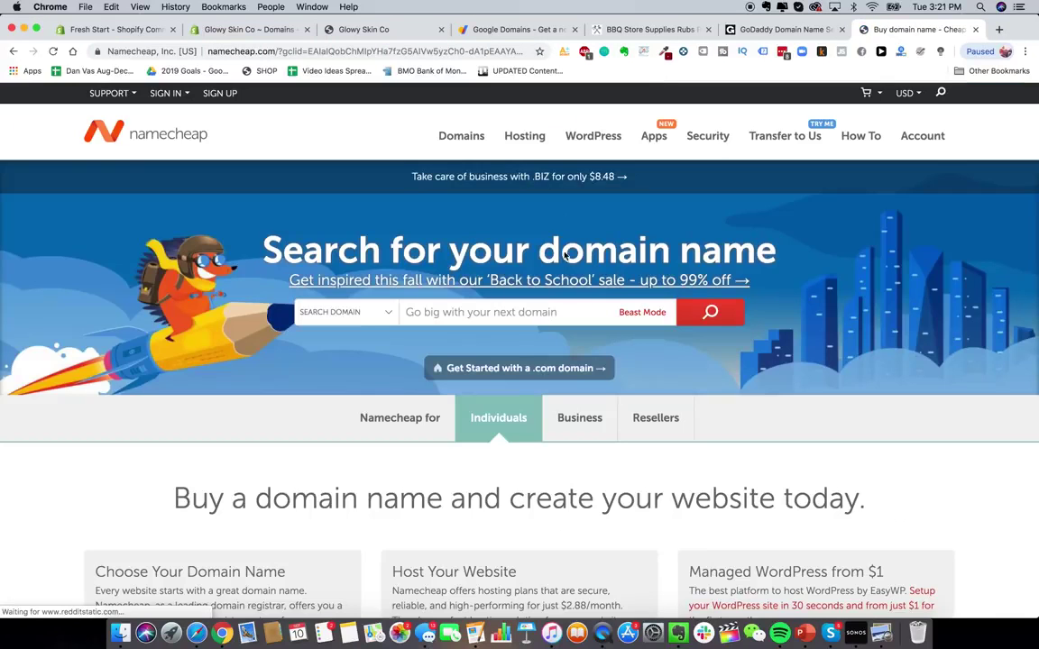
pyautogui.scroll(-2, 596, 329)
pyautogui.scroll(2, 596, 329)
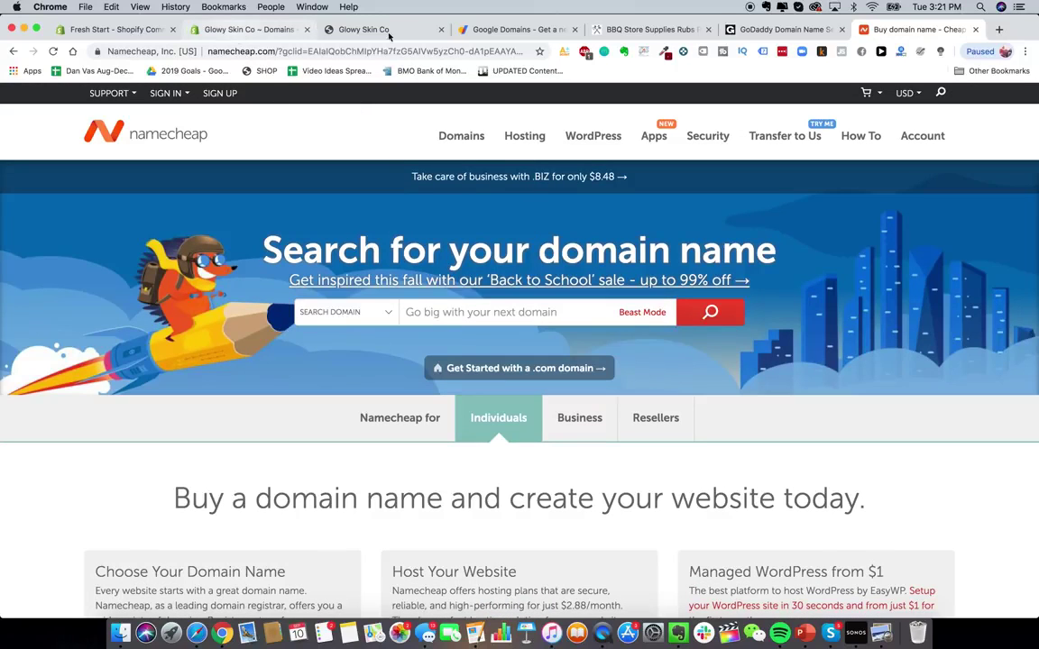
pyautogui.click(236, 30)
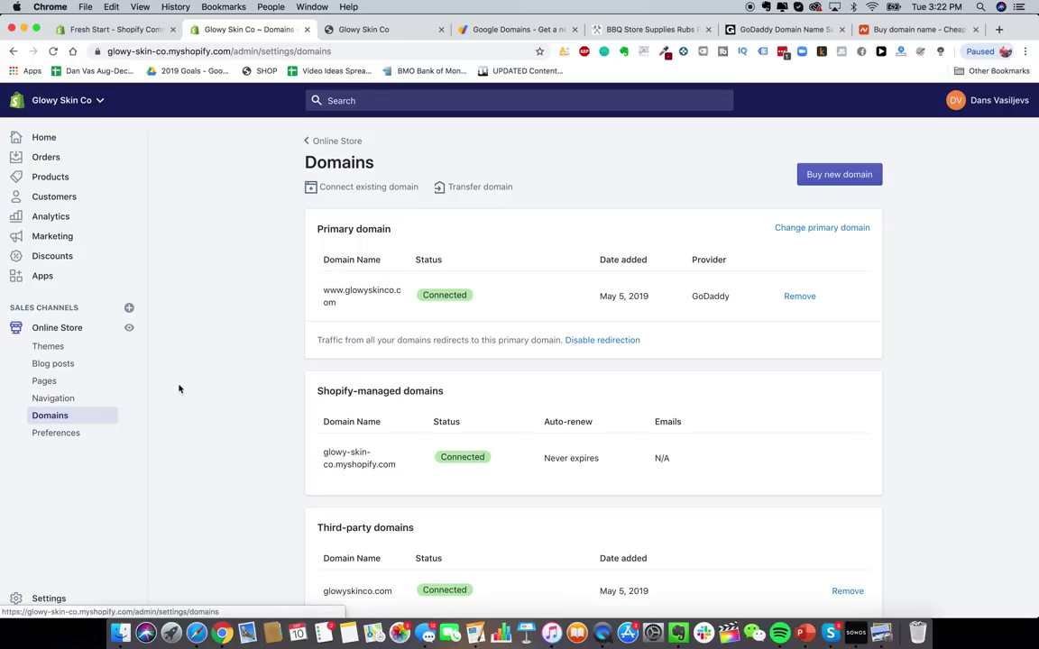
# - Open the online store Preferences page and scroll through it
pyautogui.click(57, 439)
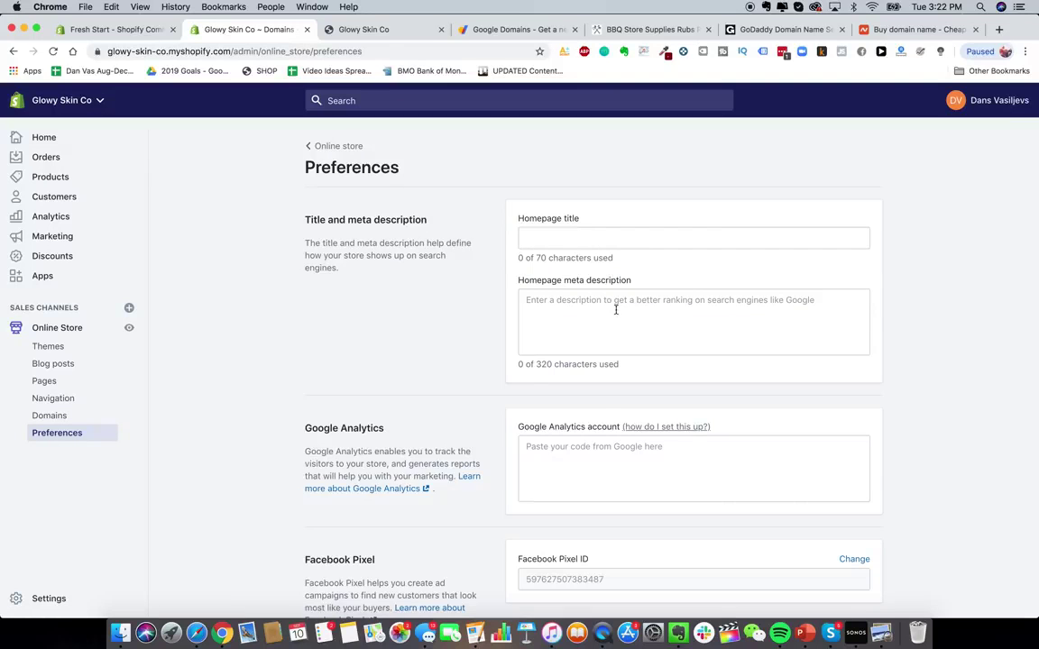
pyautogui.scroll(-5, 615, 309)
pyautogui.scroll(5, 614, 311)
# - Load heysilkyskin.com for comparison, view the live storefront, then return to Preferences
pyautogui.click(471, 29)
pyautogui.click(487, 51)
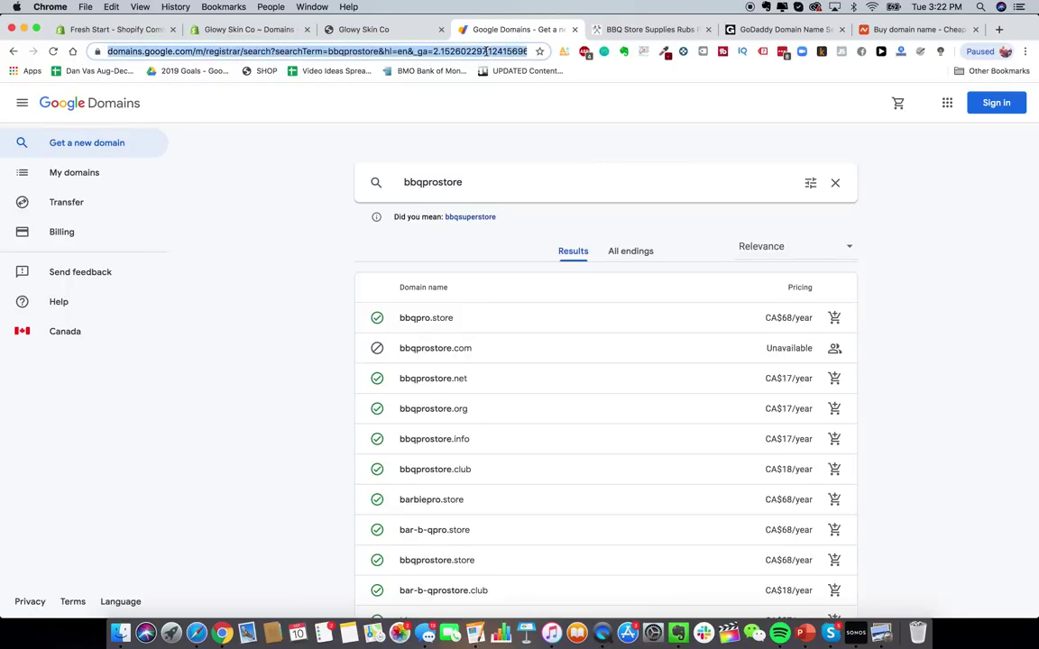
pyautogui.write('heysilkyskin.com')
pyautogui.press('Return')
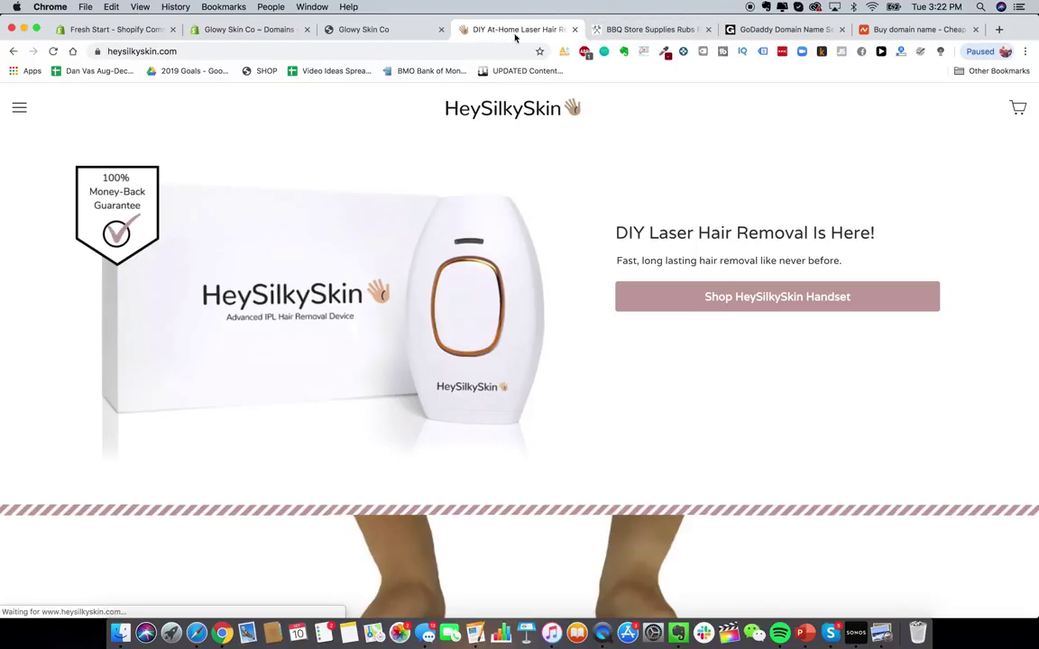
pyautogui.click(413, 32)
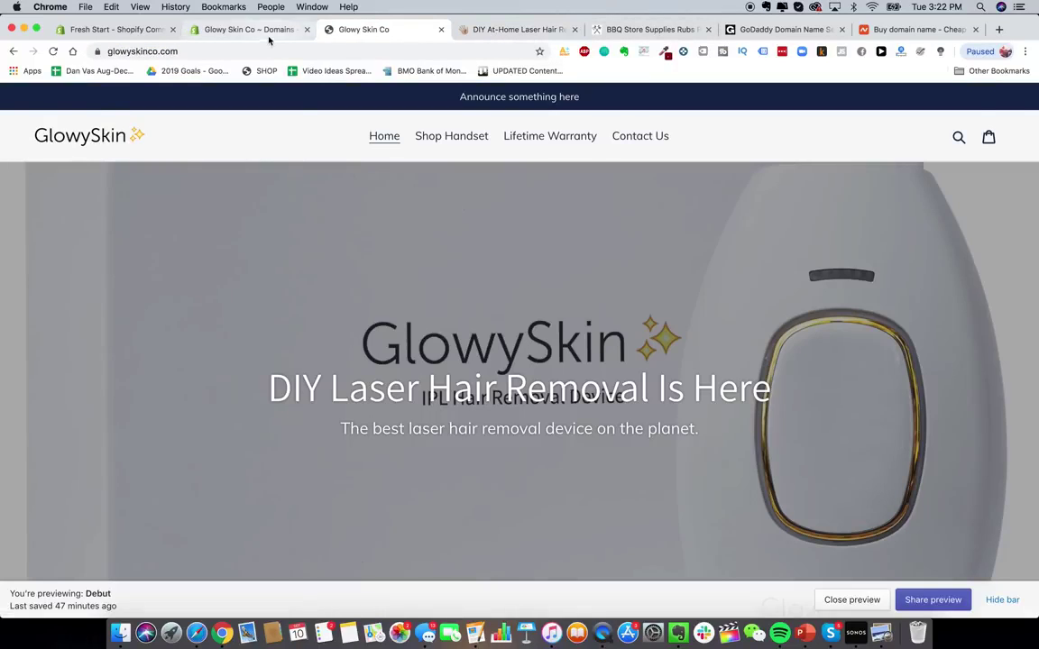
pyautogui.click(243, 33)
# - Set the homepage title to 'Glowy Skin Premium Laser Hair Removal'
pyautogui.click(551, 236)
pyautogui.write('Glowy SKi')
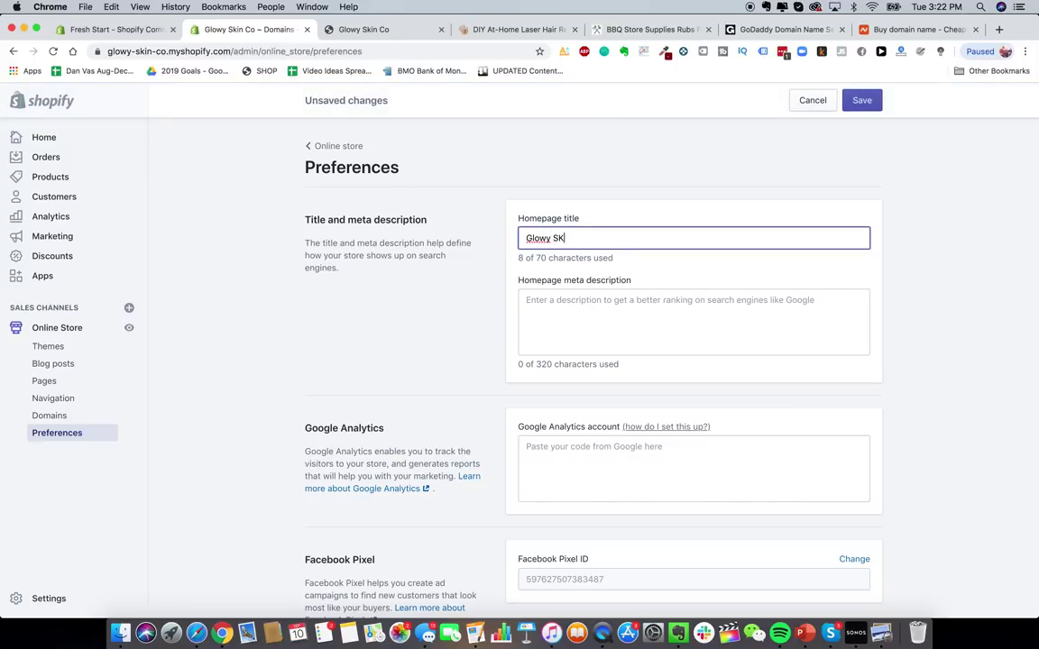
pyautogui.press('BackSpace')
pyautogui.press('BackSpace')
pyautogui.write('kin Premium L')
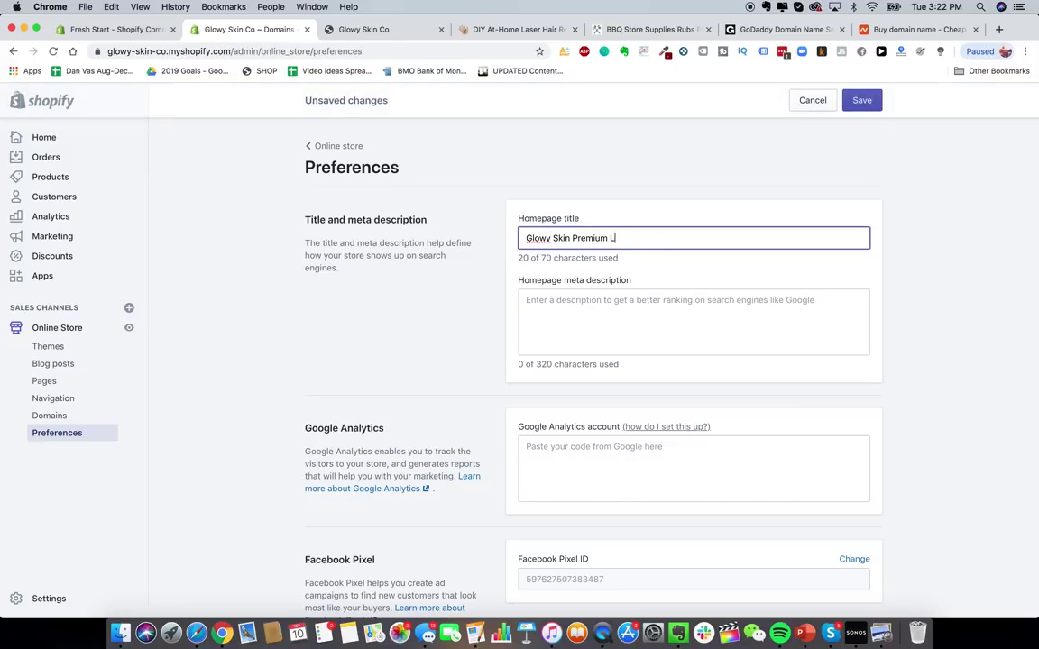
pyautogui.write('aser Hair Removal')
pyautogui.press('BackSpace')
# - Write a meta description about the best DIY premium laser hair removal devices for home use
pyautogui.click(624, 306)
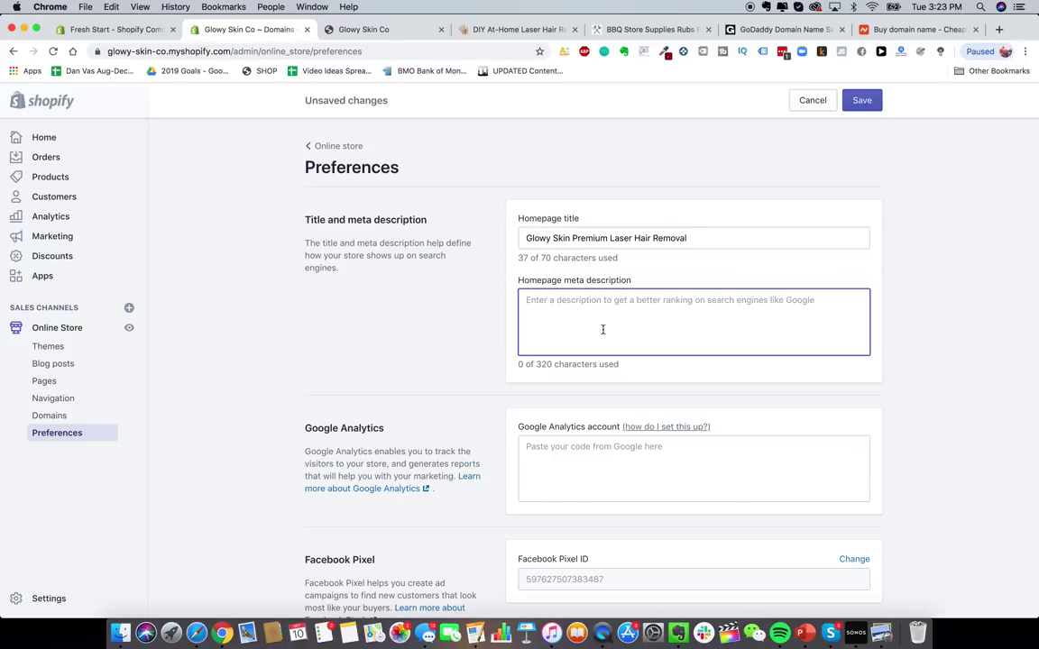
pyautogui.write('glowy skknp remove')
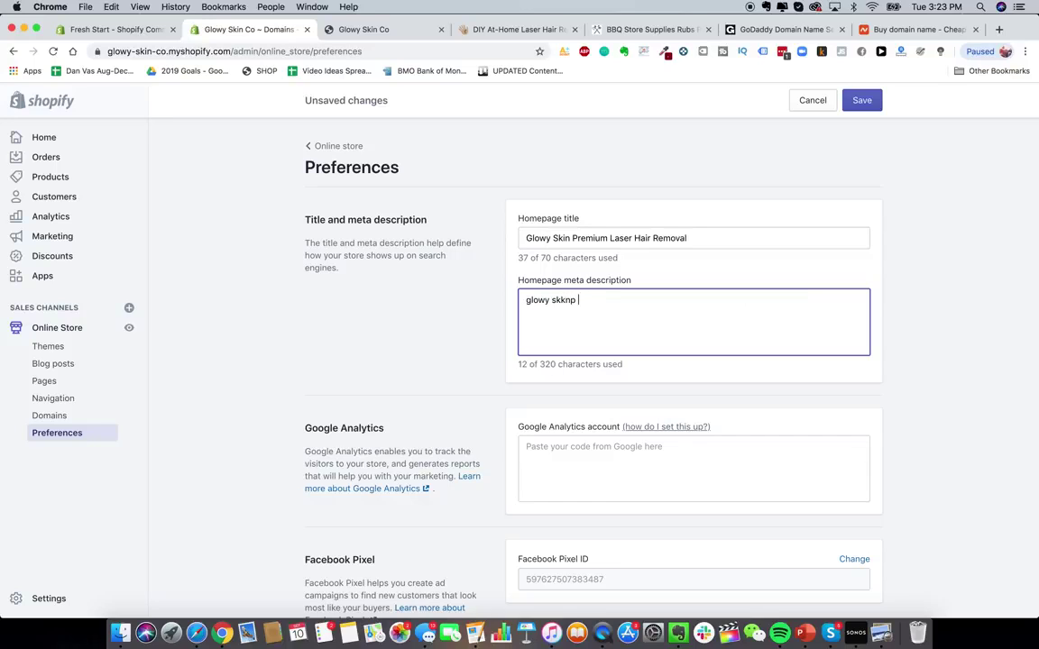
pyautogui.press('super+a')
pyautogui.press('BackSpace')
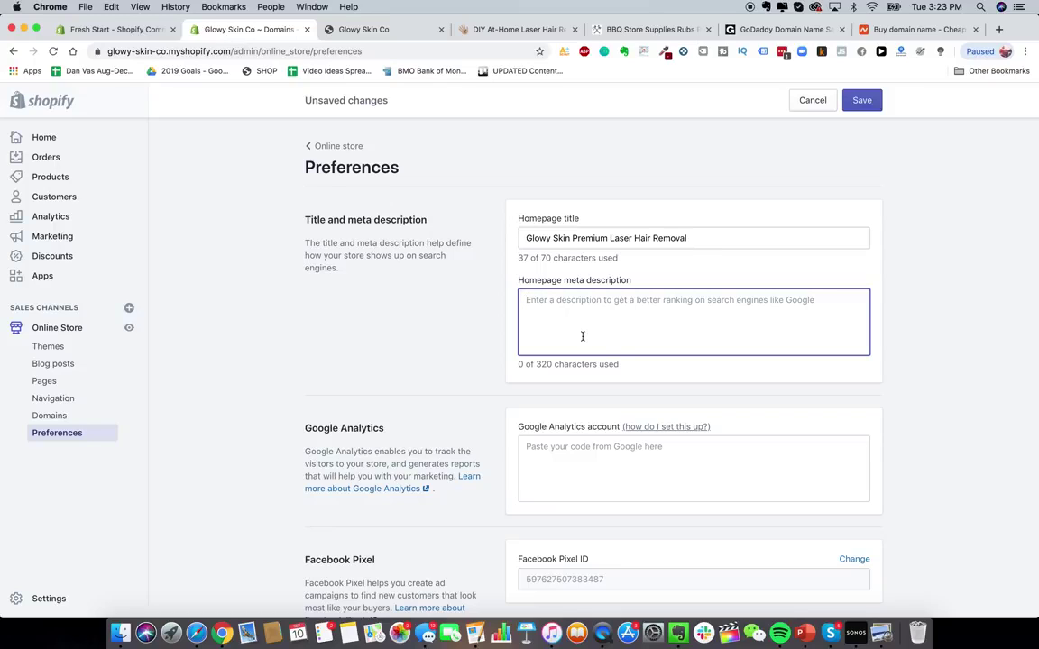
pyautogui.write('The best DIY p')
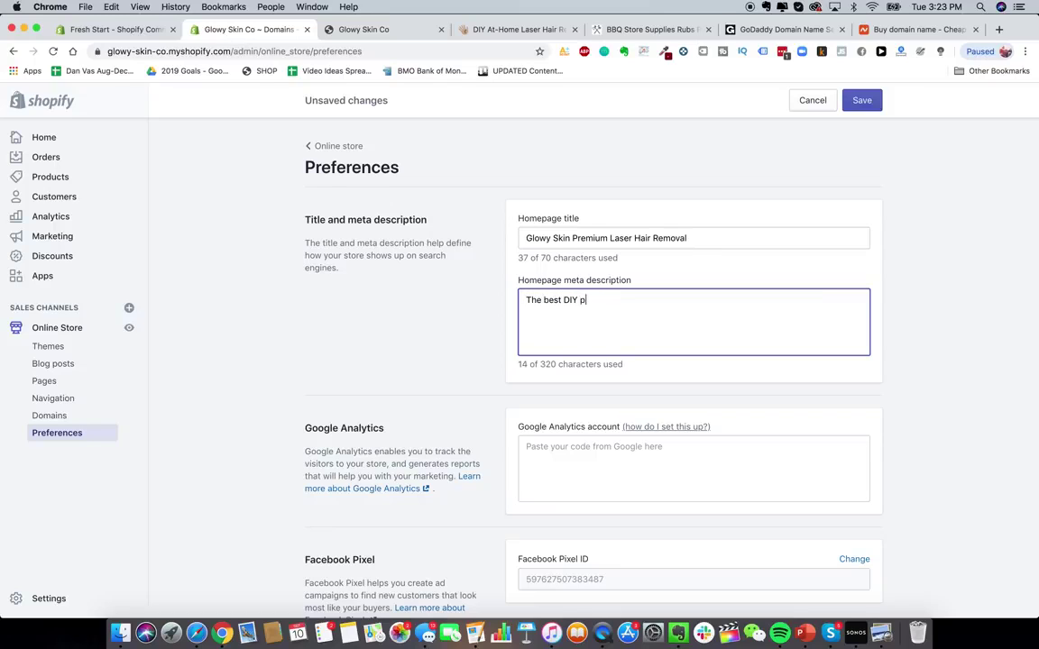
pyautogui.write('remium a')
pyautogui.press('BackSpace')
pyautogui.write('l')
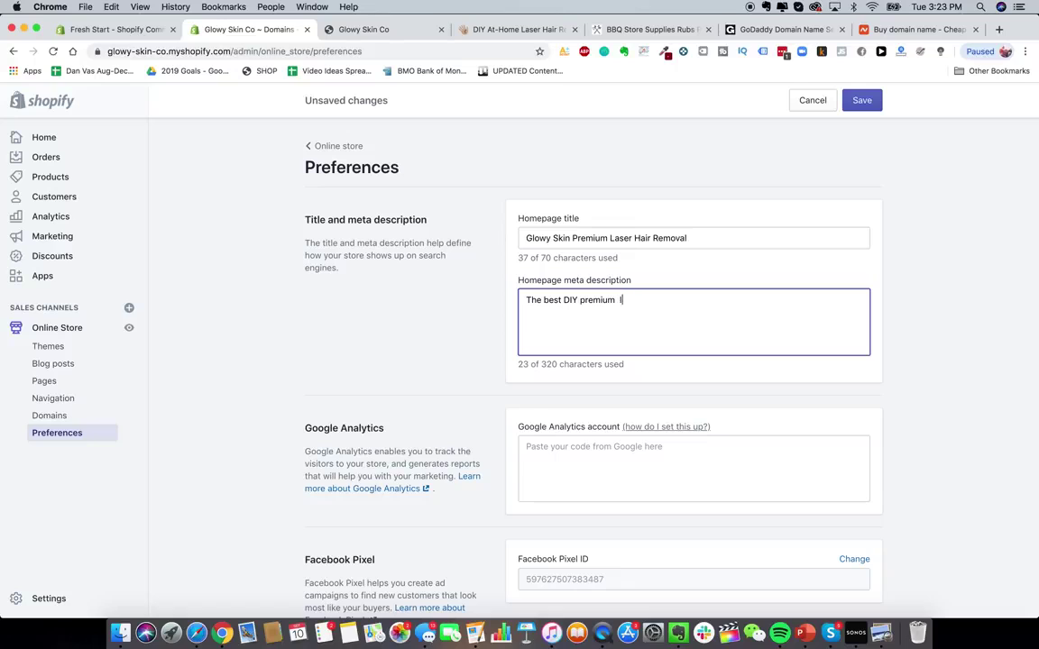
pyautogui.write('aser hair removal devices available on the market today.')
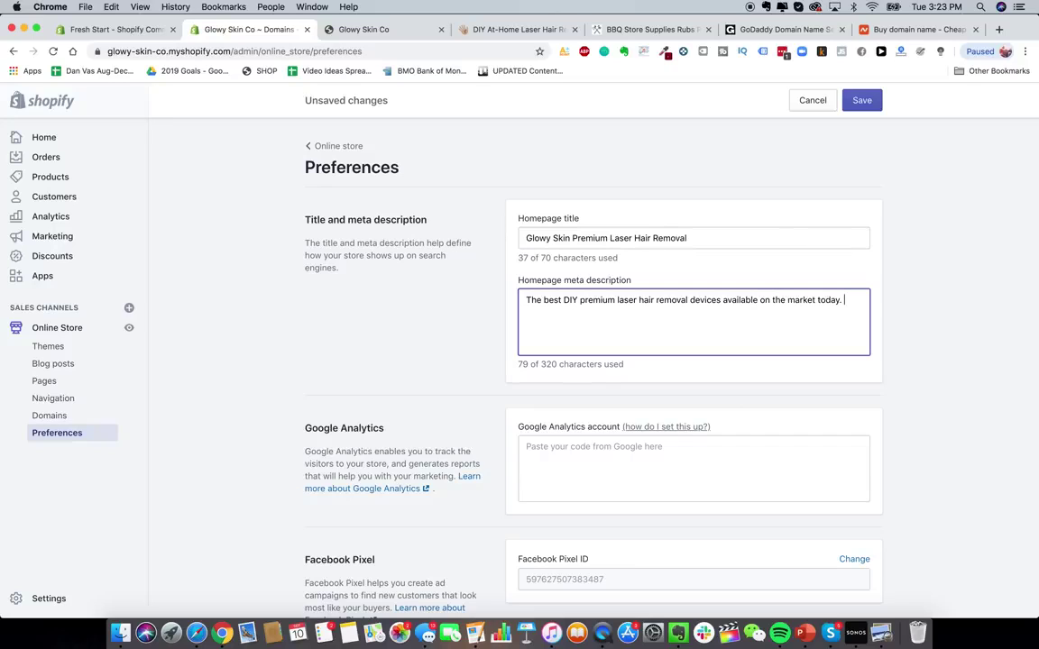
pyautogui.write('Remove ah')
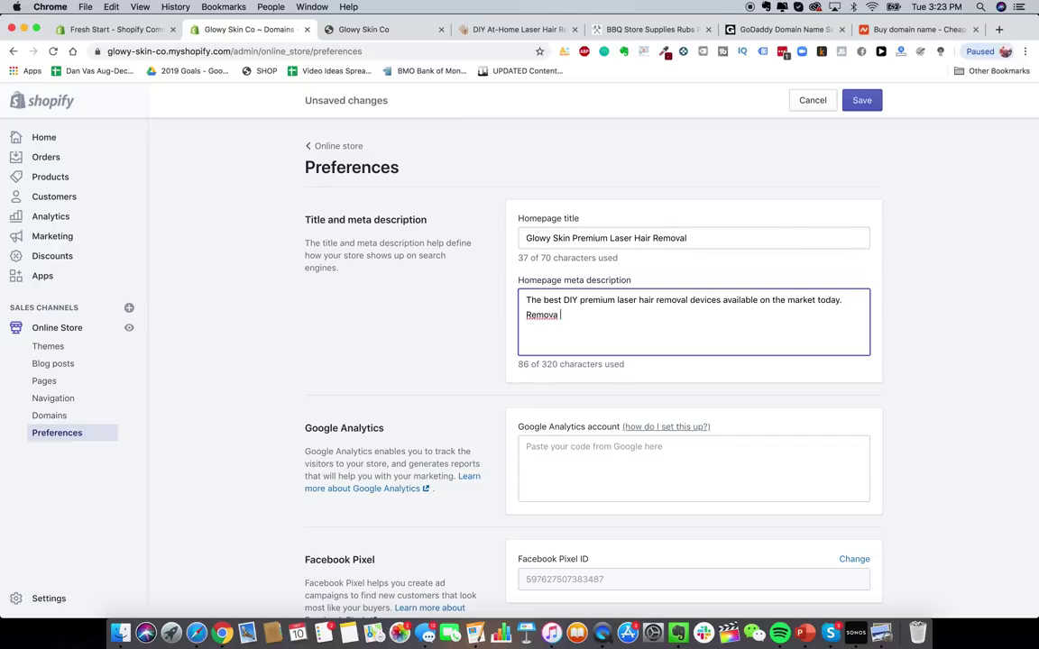
pyautogui.write('ir')
pyautogui.press('BackSpace')
pyautogui.press('BackSpace')
pyautogui.press('BackSpace')
pyautogui.press('BackSpace')
pyautogui.write('hair easily and automatically ..')
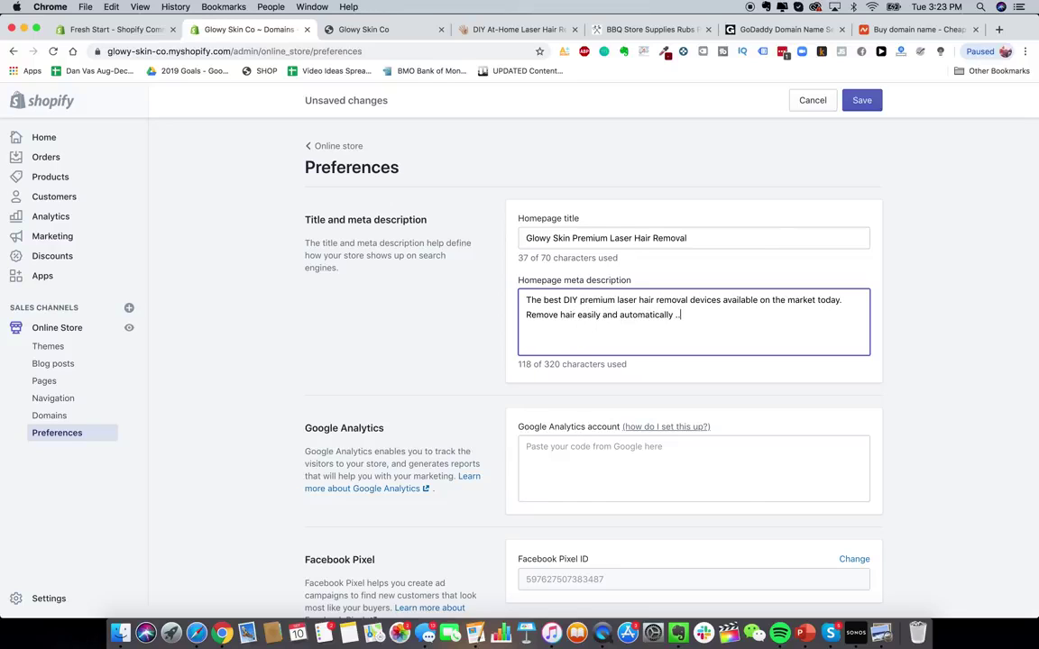
pyautogui.press('BackSpace')
pyautogui.press('BackSpace')
pyautogui.write('from the comfort of y')
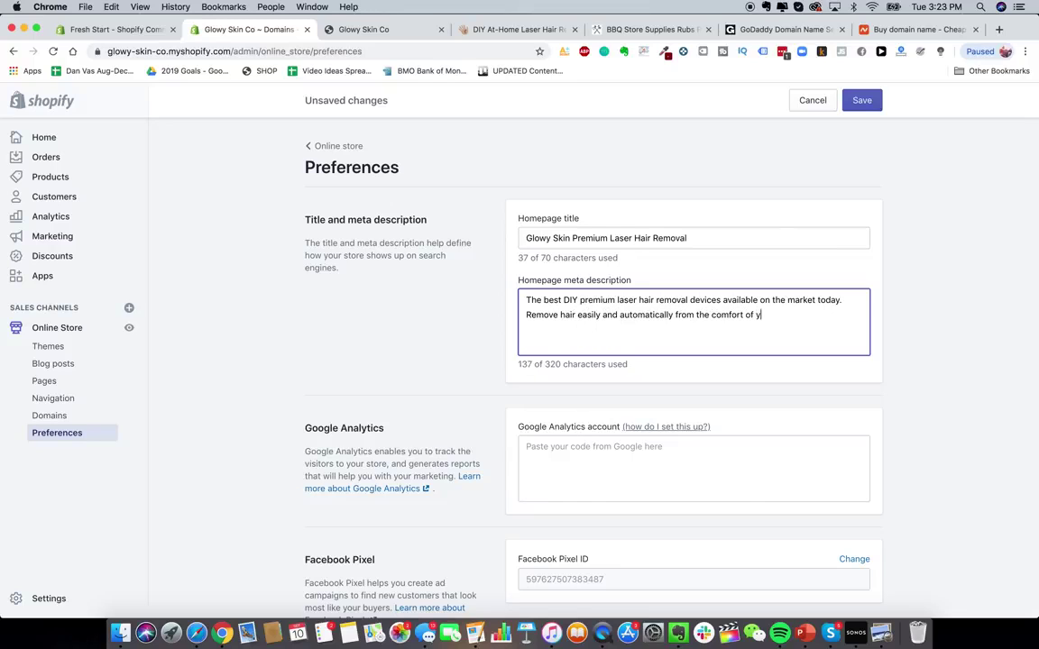
pyautogui.write('our home.')
pyautogui.click(375, 257)
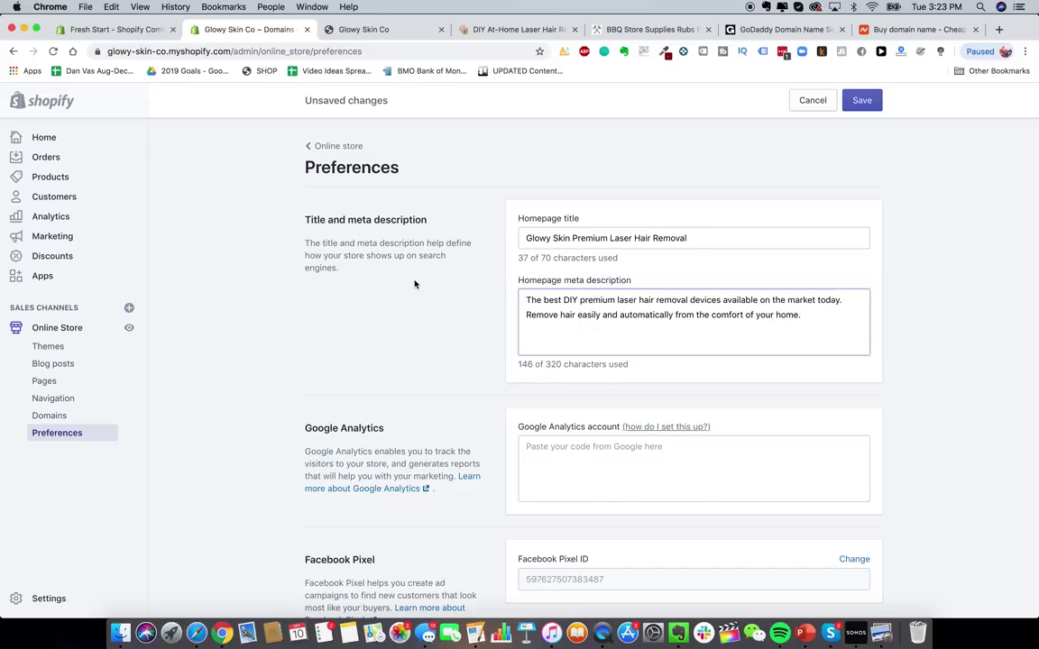
pyautogui.scroll(-3, 396, 271)
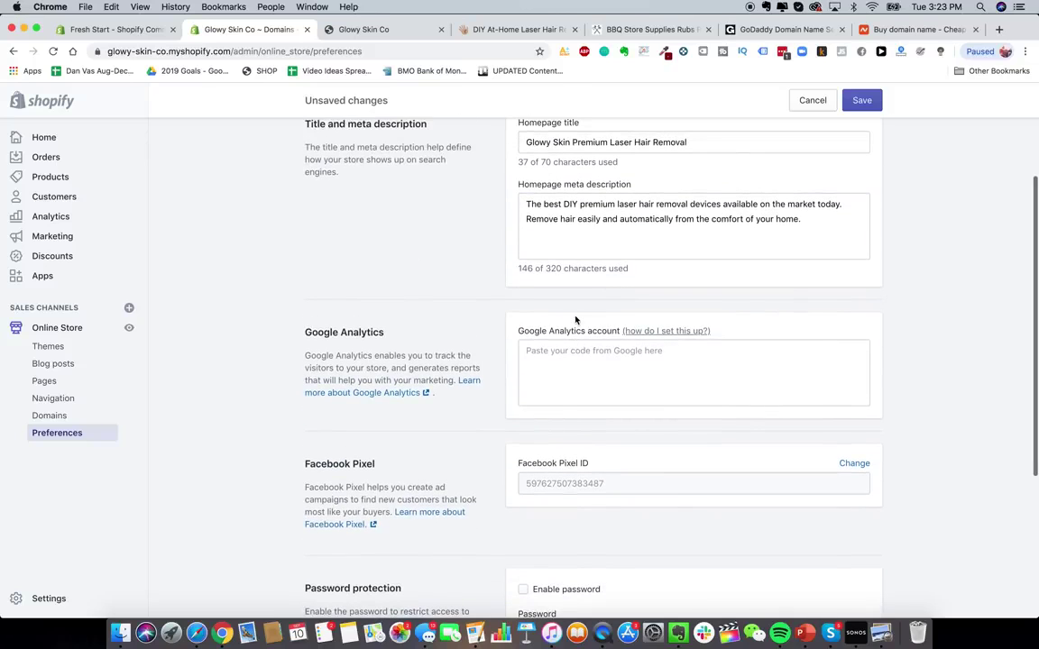
pyautogui.scroll(2, 433, 374)
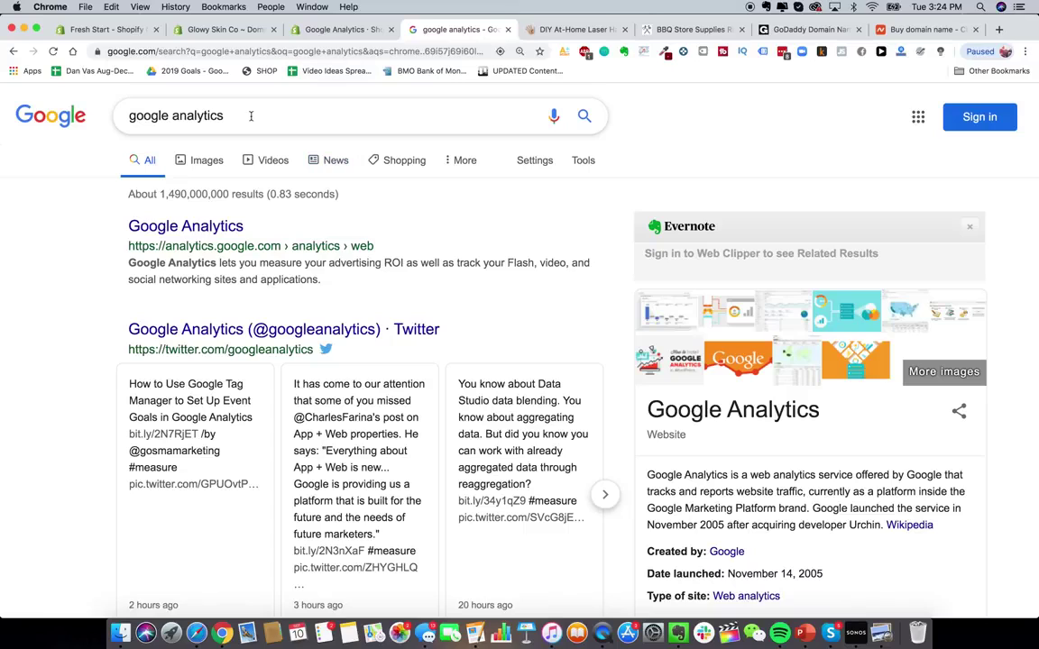
# - Open Google Analytics, start signing up, and name the new account 'Glowy Skin'
pyautogui.click(186, 225)
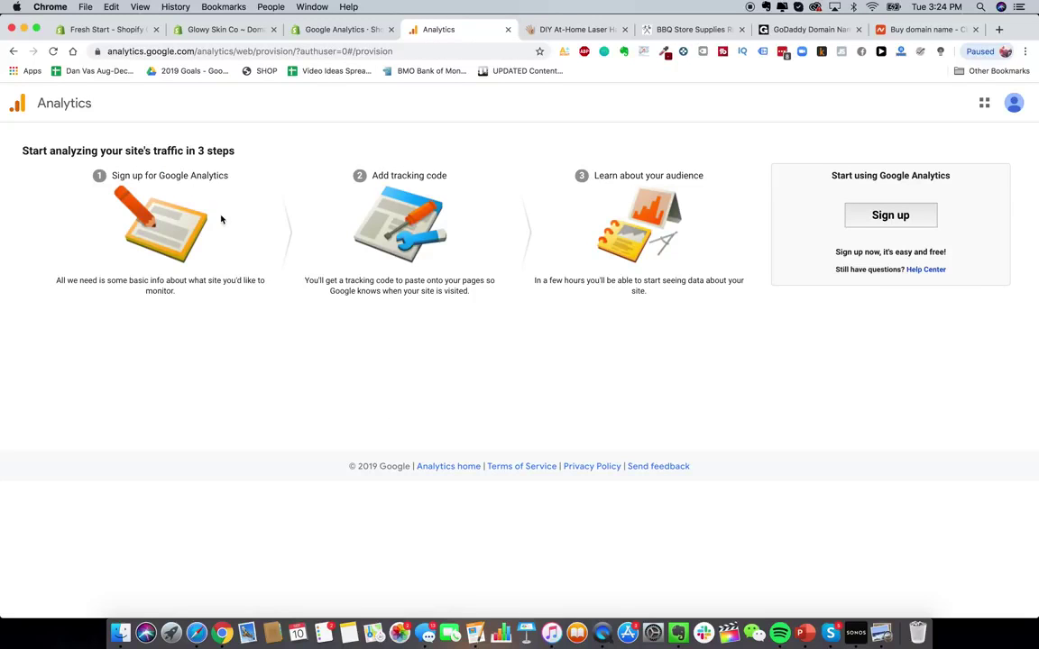
pyautogui.click(888, 213)
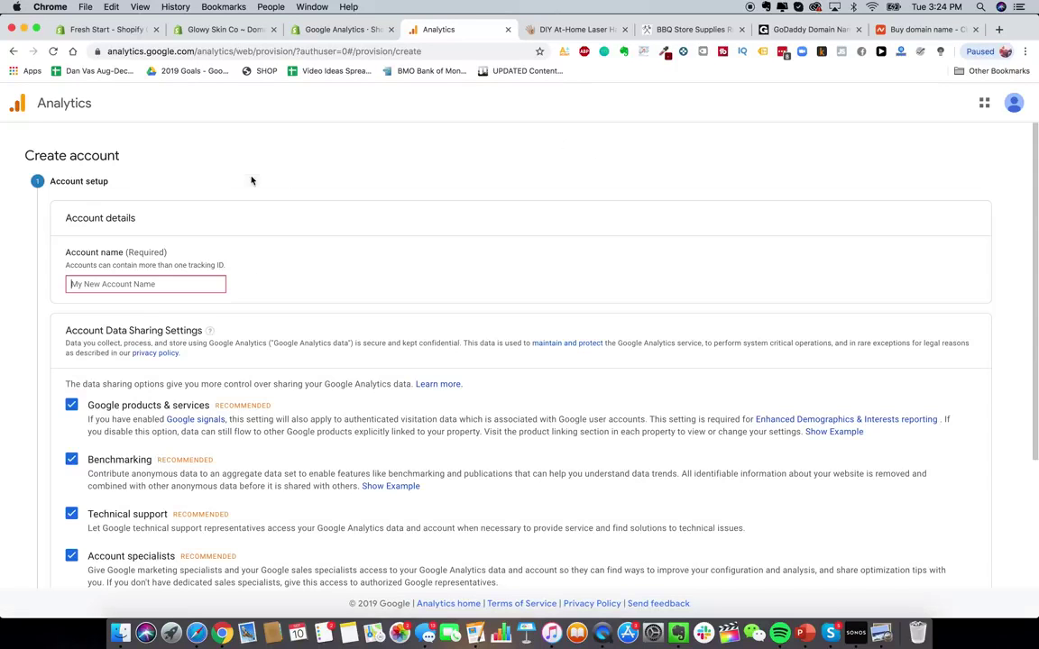
pyautogui.scroll(-2, 208, 261)
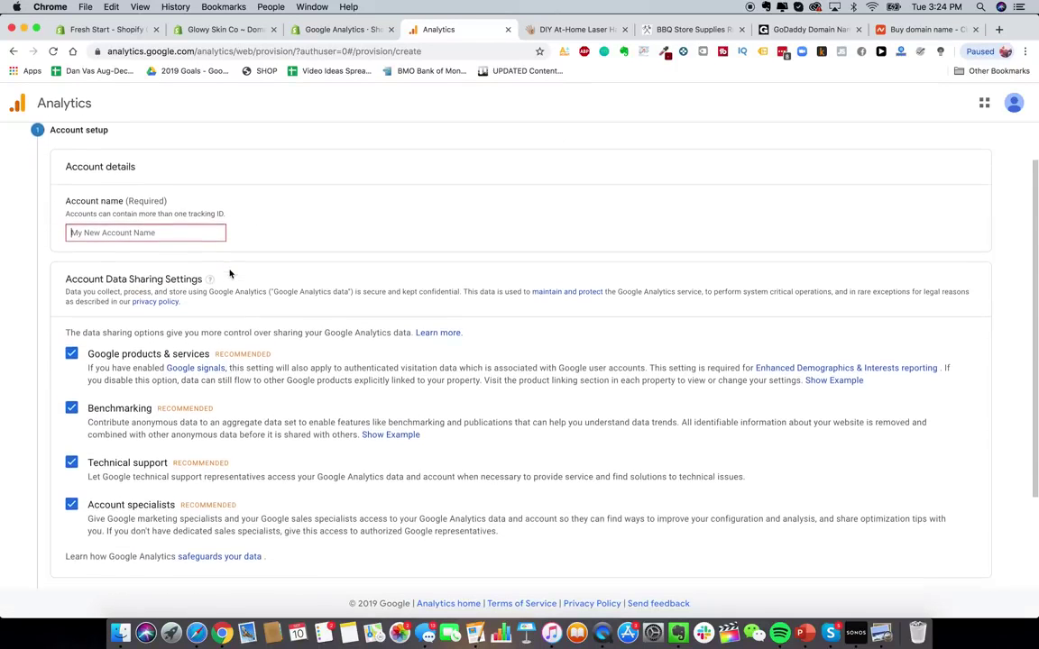
pyautogui.write('Glowy Skin')
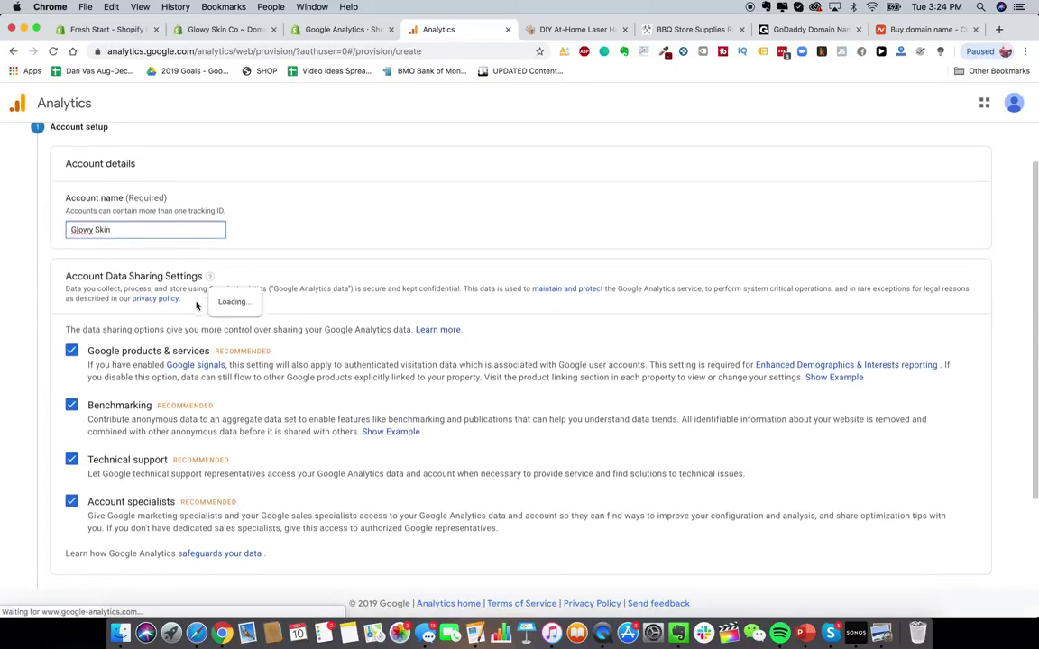
pyautogui.scroll(-3, 250, 326)
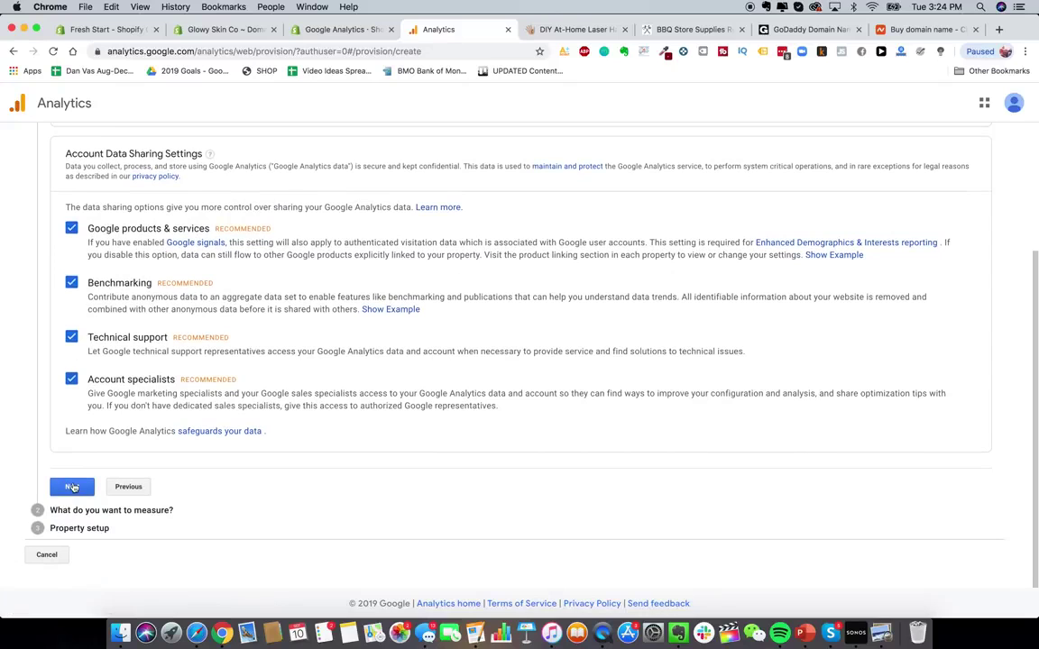
pyautogui.click(73, 487)
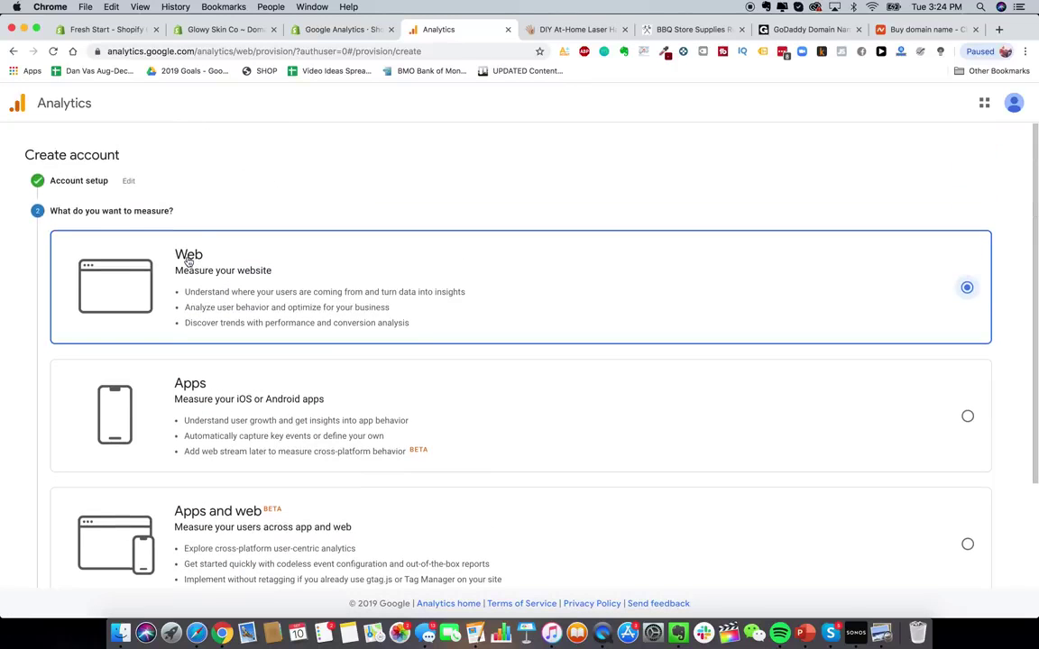
pyautogui.scroll(-3, 392, 334)
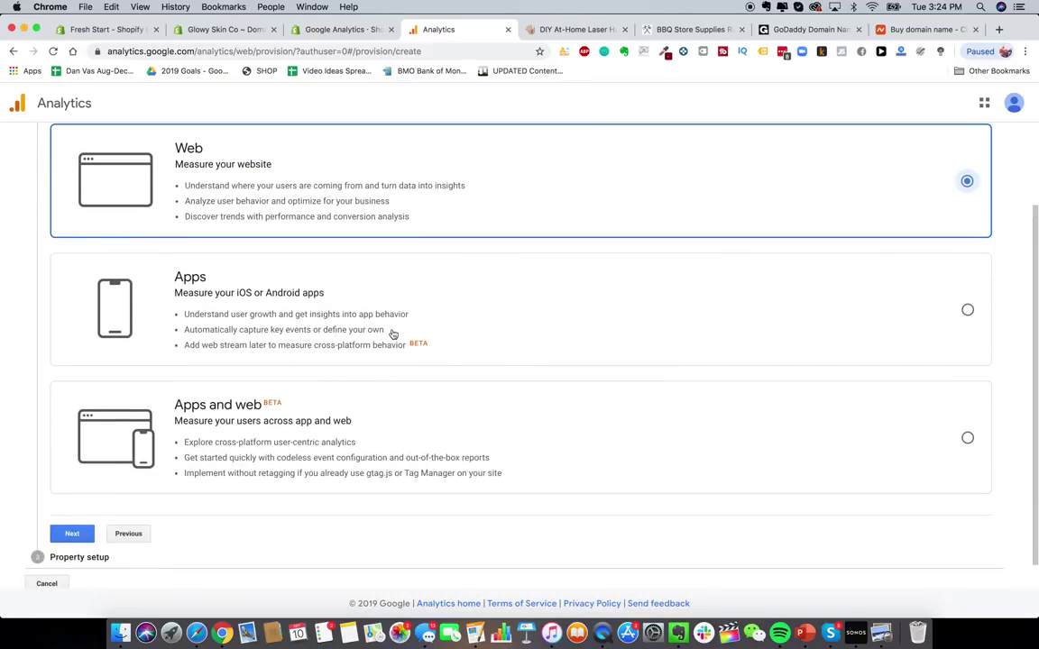
pyautogui.scroll(-1, 135, 415)
pyautogui.click(72, 505)
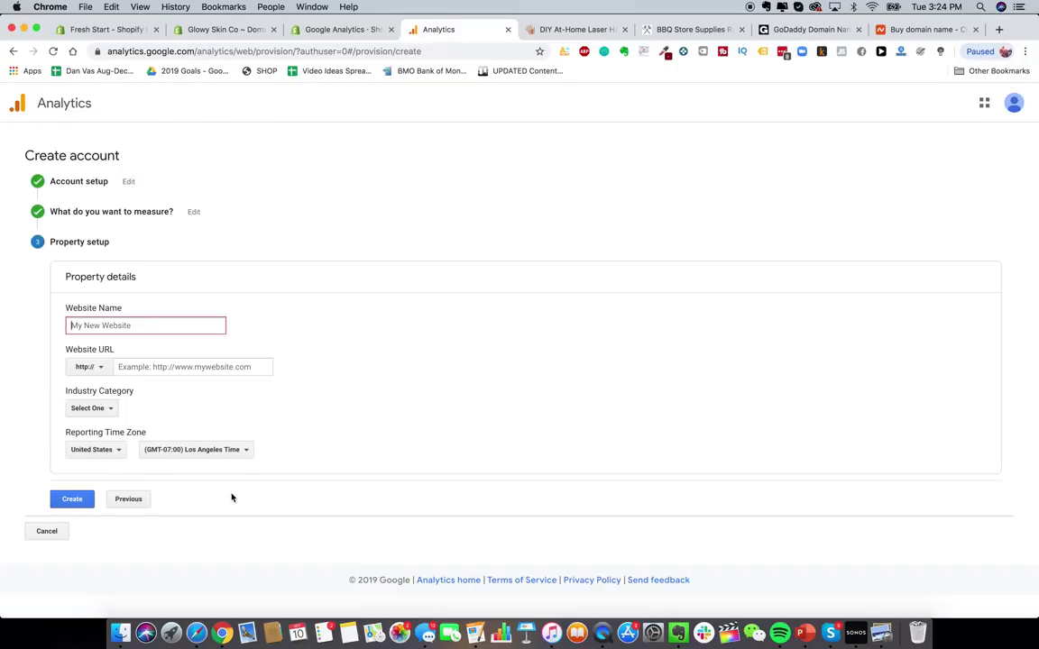
pyautogui.write('Glowy Skin')
pyautogui.click(104, 367)
pyautogui.click(101, 405)
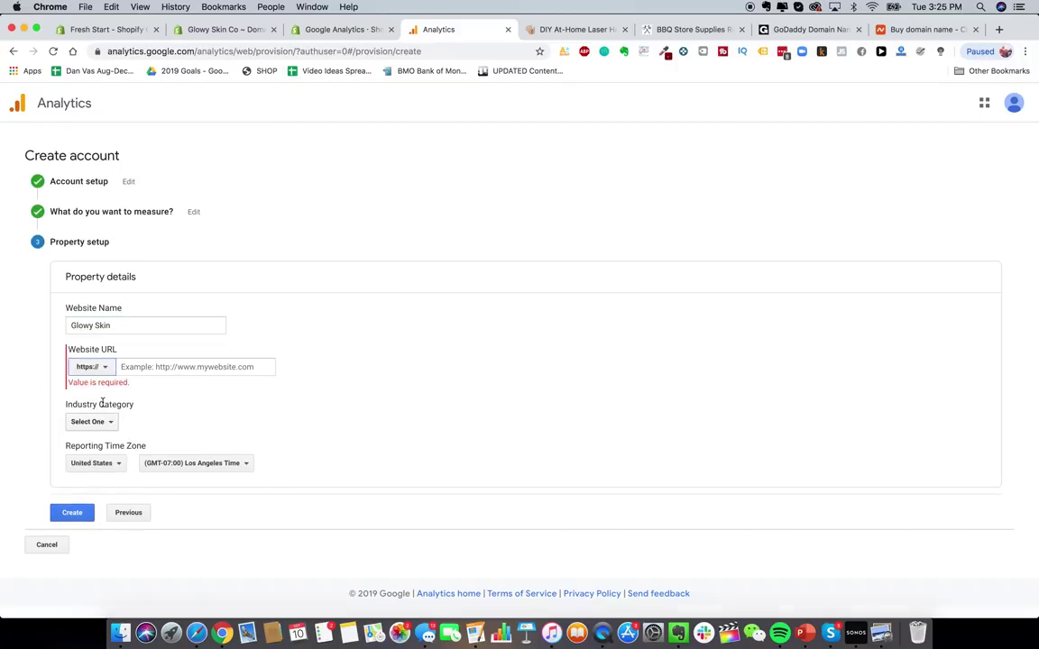
pyautogui.click(139, 367)
pyautogui.write('www.gl')
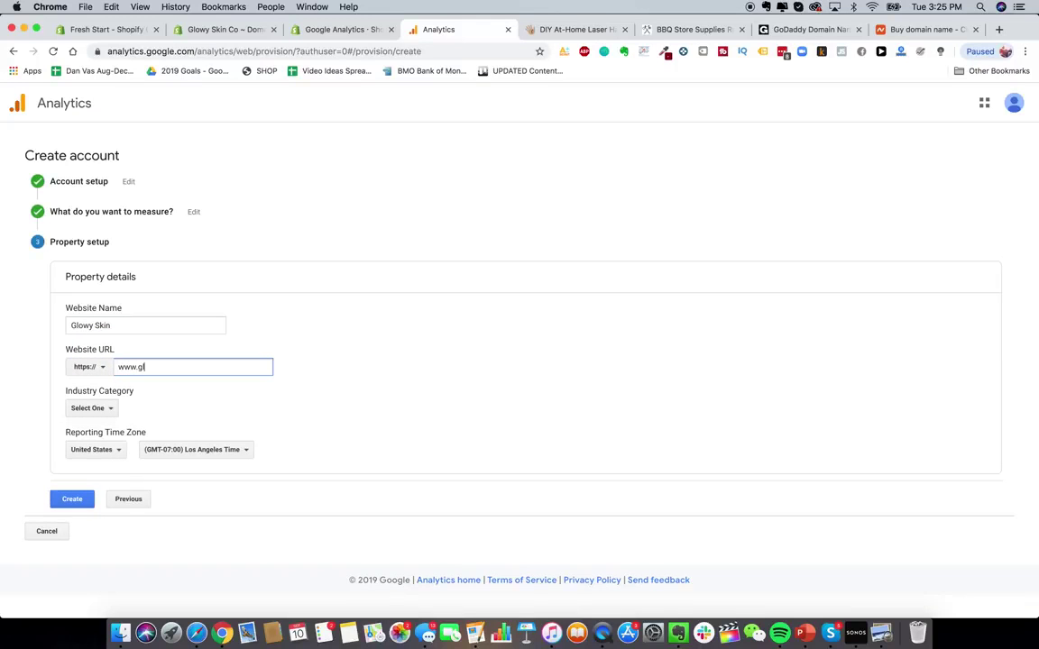
pyautogui.write('owyskinco.com')
# - Set the industry category to Shopping, changing it from Beauty and Fitness
pyautogui.click(89, 408)
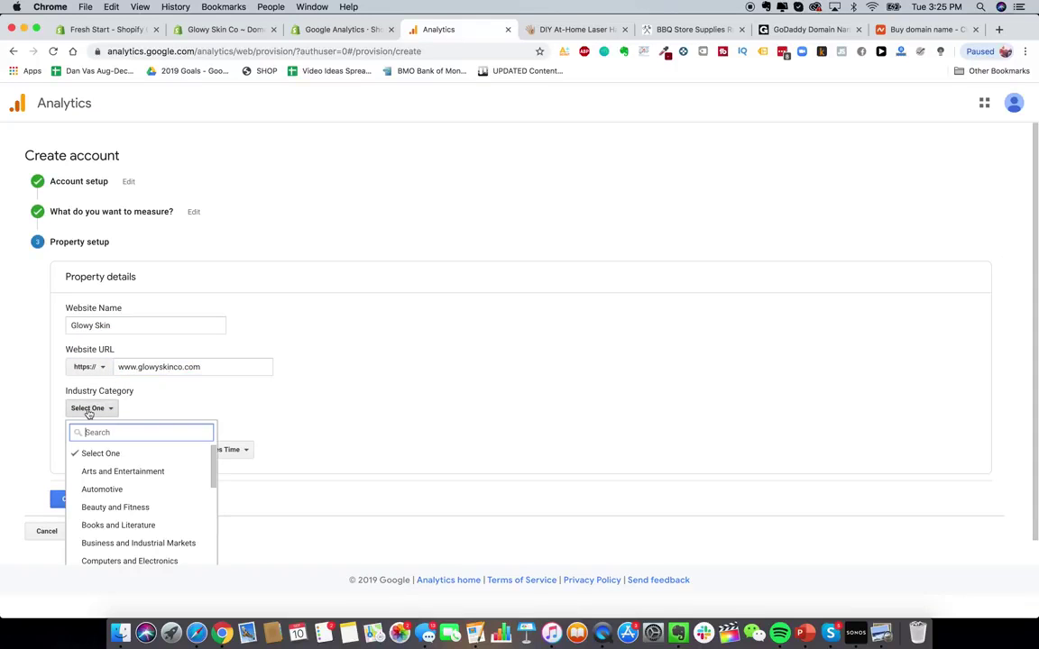
pyautogui.scroll(-5, 118, 455)
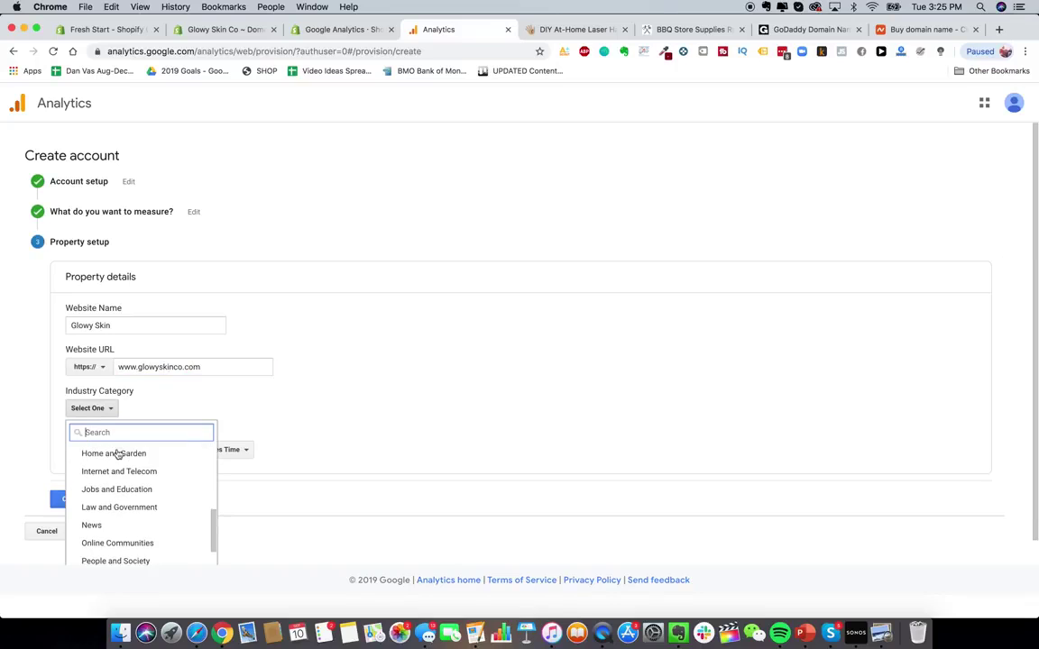
pyautogui.scroll(-1, 150, 507)
pyautogui.scroll(5, 152, 512)
pyautogui.write('re')
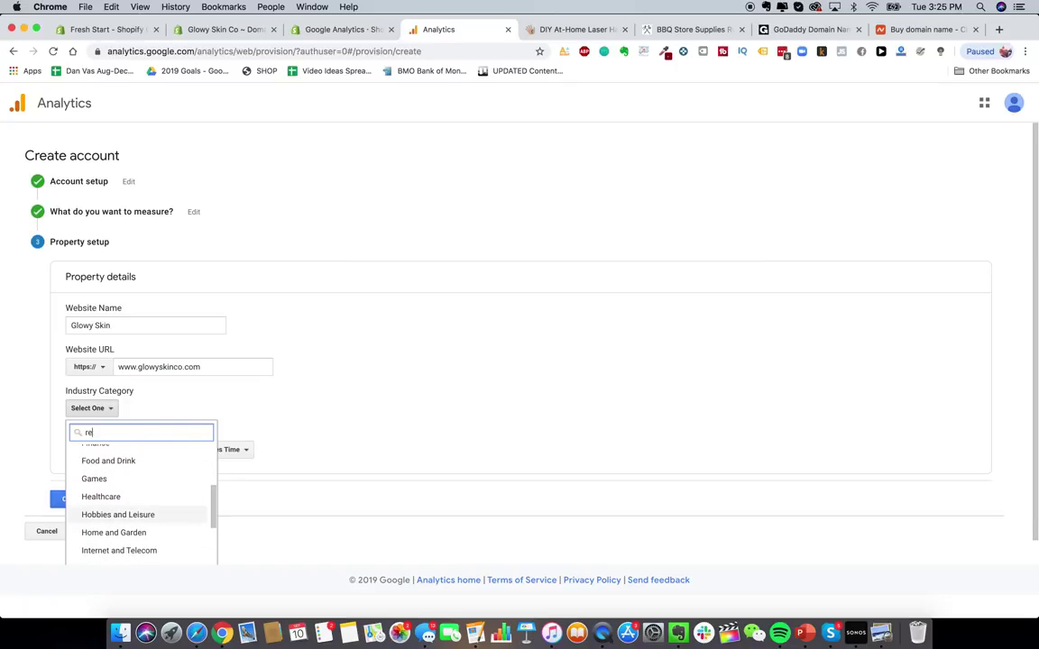
pyautogui.write('tail')
pyautogui.press('BackSpace')
pyautogui.press('BackSpace')
pyautogui.press('BackSpace')
pyautogui.press('BackSpace')
pyautogui.press('BackSpace')
pyautogui.press('BackSpace')
pyautogui.scroll(-1, 144, 456)
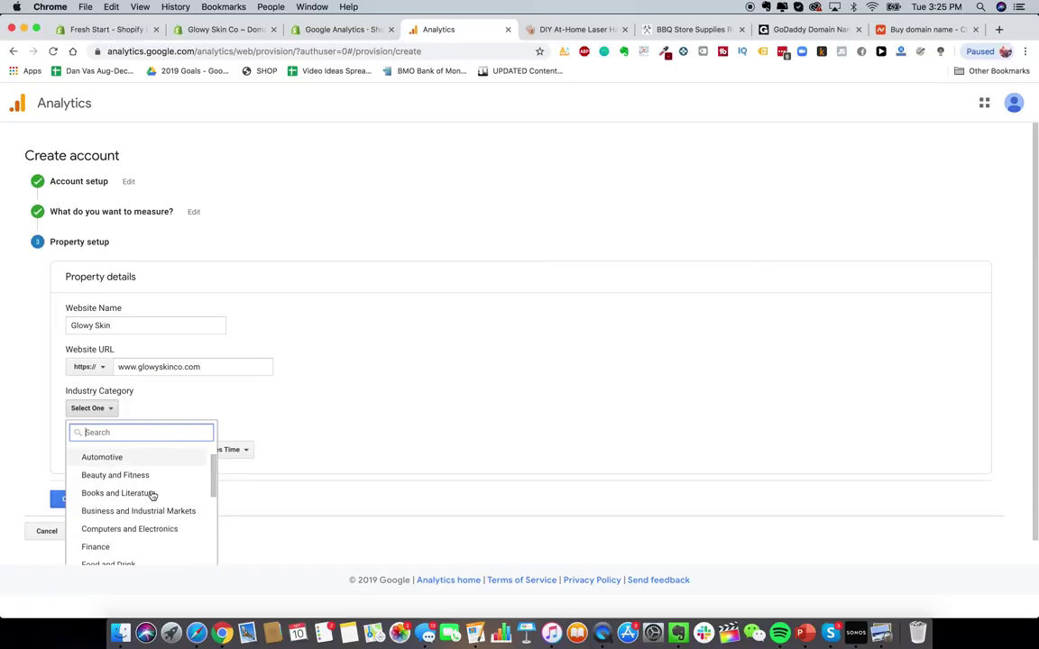
pyautogui.click(144, 475)
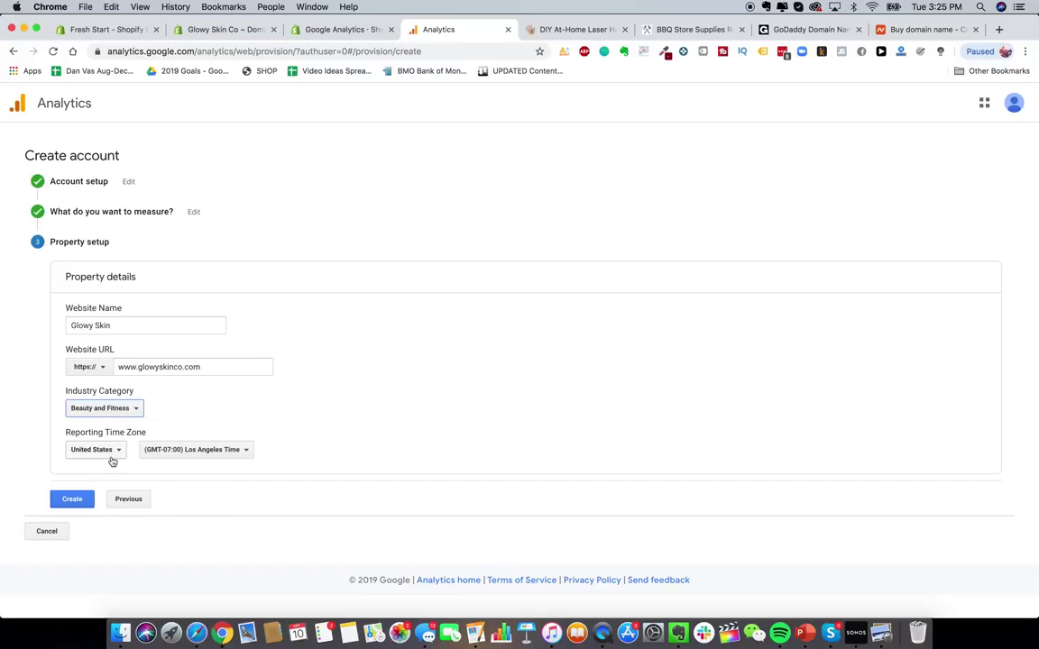
pyautogui.click(108, 408)
pyautogui.scroll(-5, 123, 510)
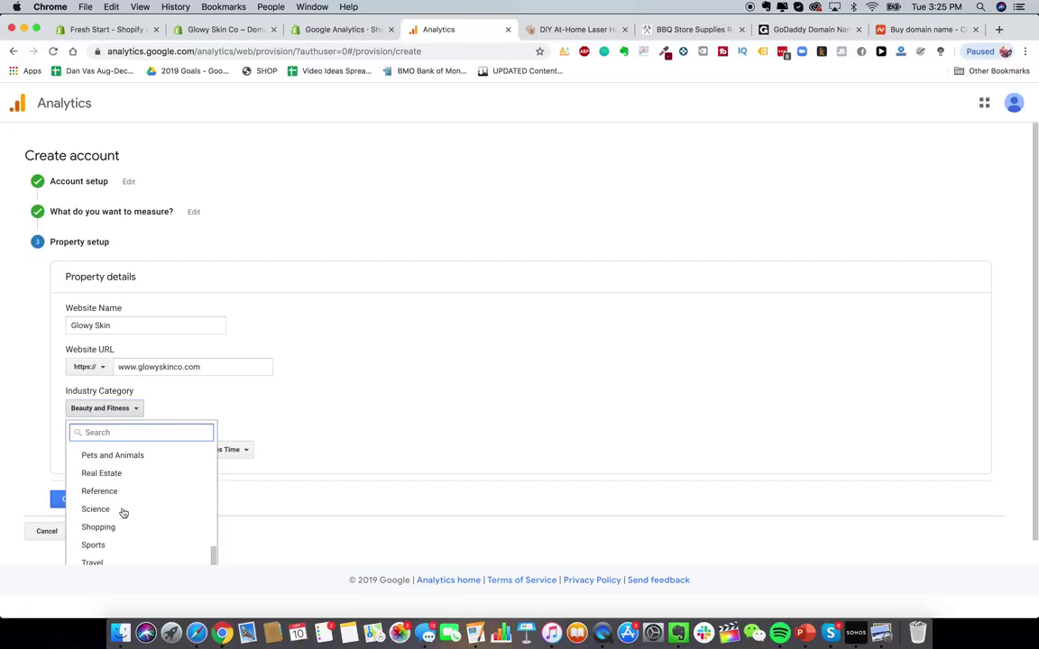
pyautogui.click(116, 527)
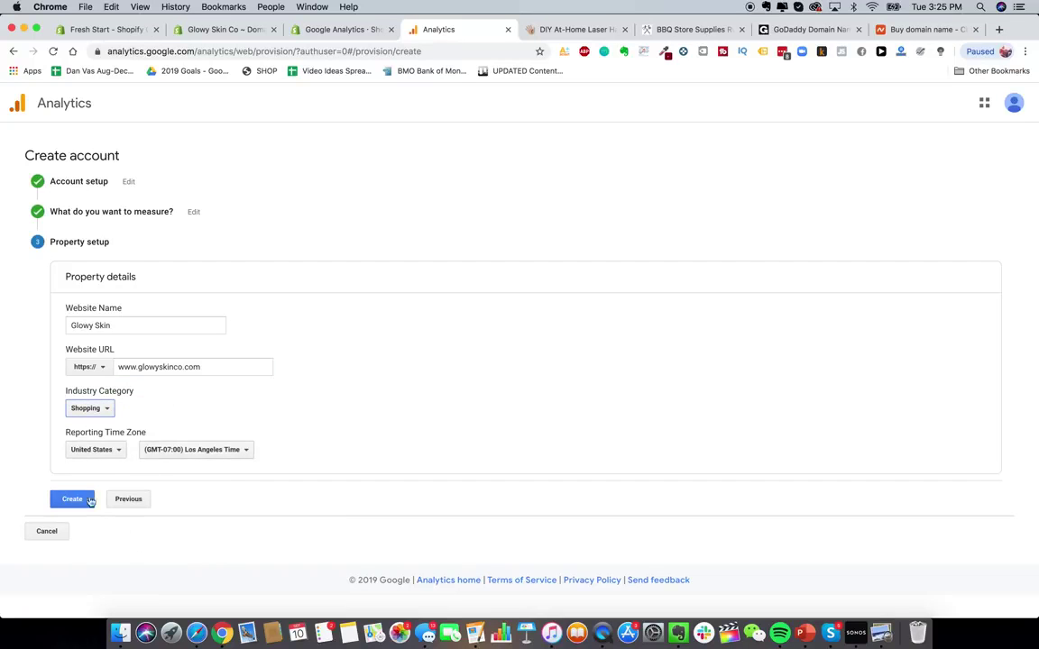
# - Set the reporting time zone to New York and create the property
pyautogui.click(242, 451)
pyautogui.scroll(-1, 228, 359)
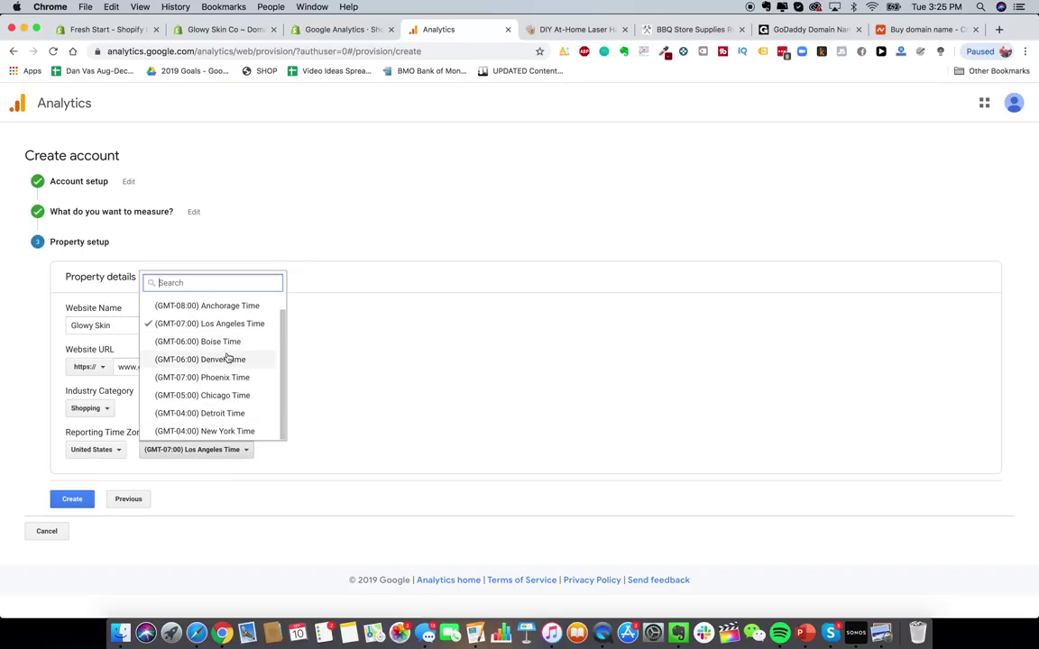
pyautogui.click(213, 429)
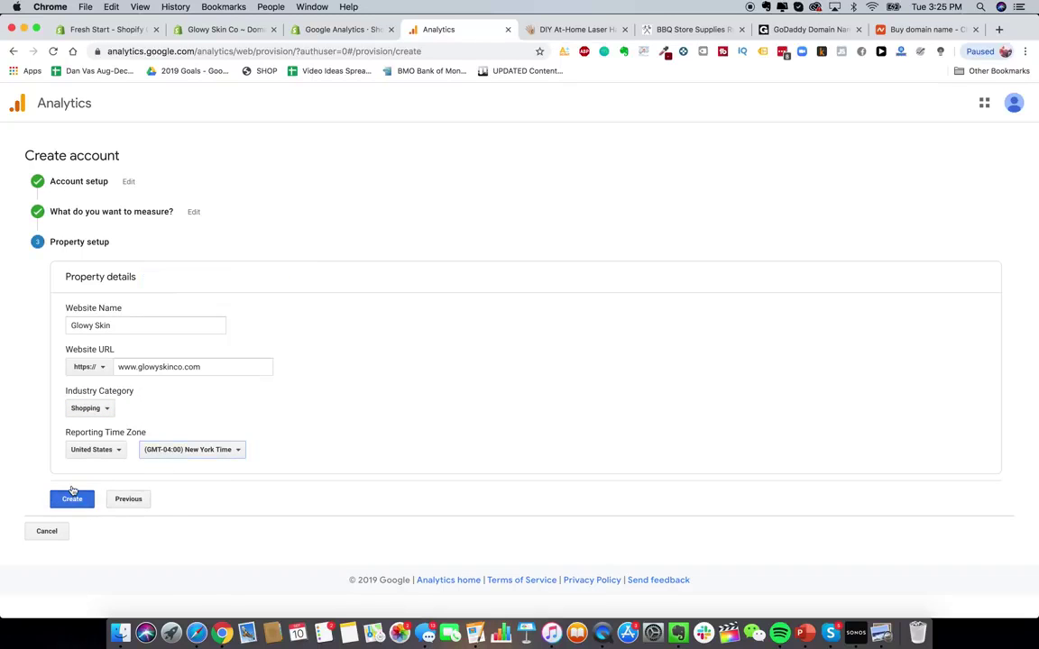
pyautogui.click(74, 498)
# - Accept both data protection terms to create the Google Analytics account and dismiss the popups
pyautogui.click(368, 321)
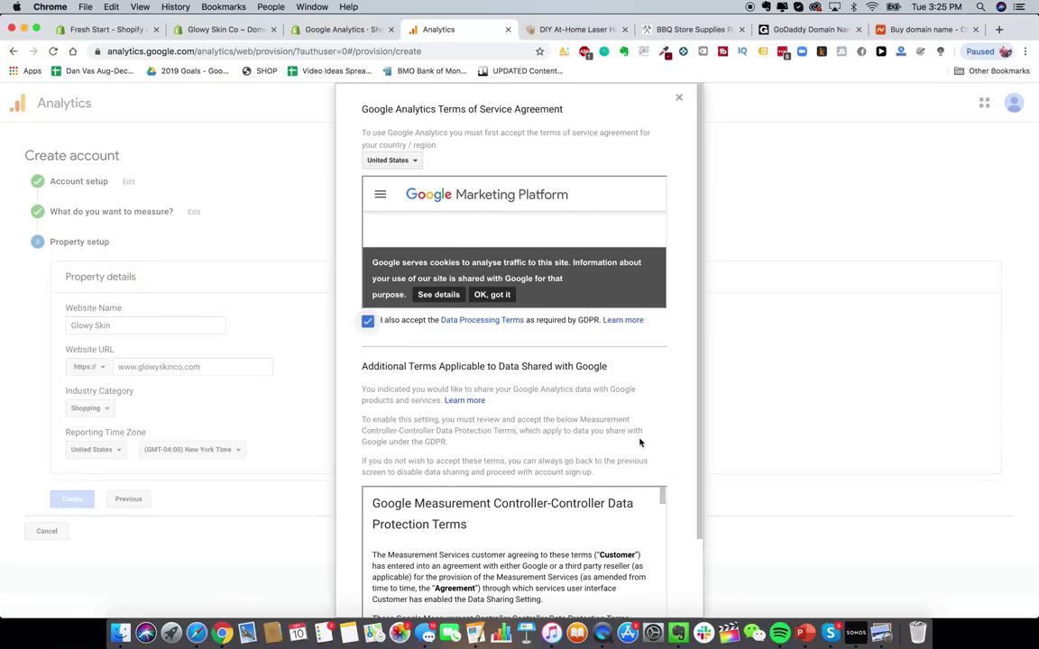
pyautogui.scroll(-2, 577, 401)
pyautogui.click(367, 542)
pyautogui.click(384, 582)
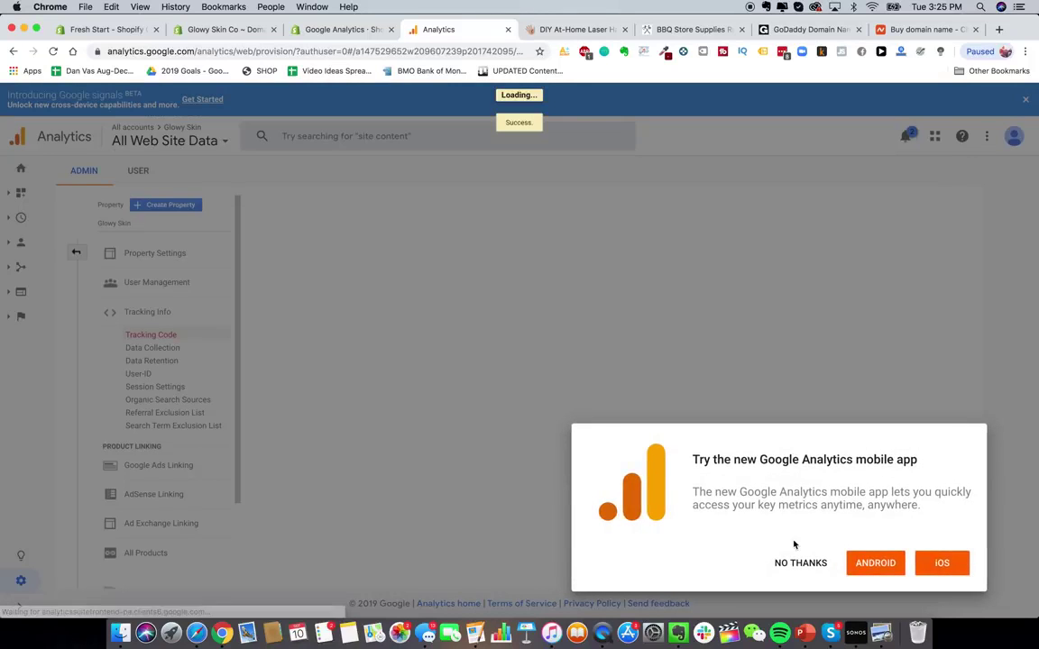
pyautogui.click(800, 563)
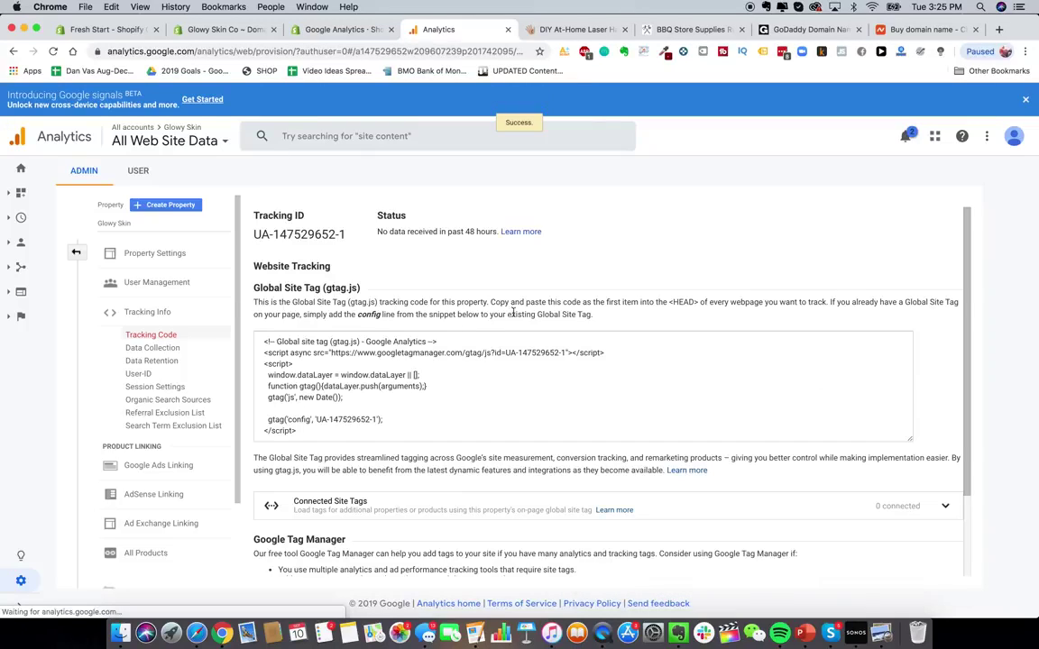
pyautogui.click(528, 213)
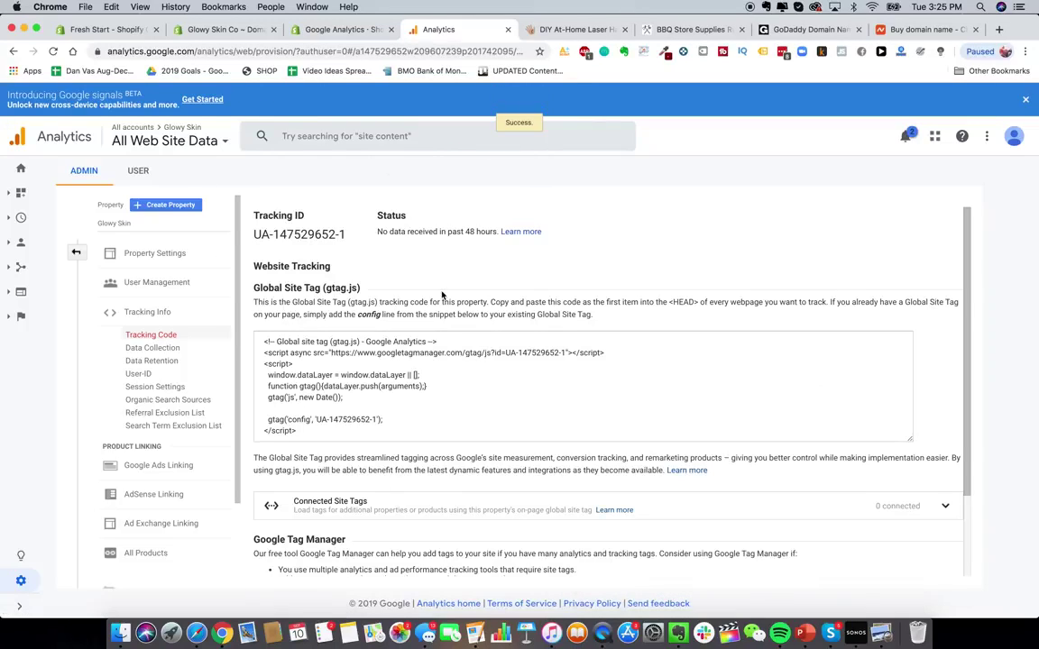
# - Copy the gtag.js tracking code and put the cursor in Shopify's Google Analytics box
pyautogui.scroll(-3, 392, 307)
pyautogui.scroll(3, 391, 308)
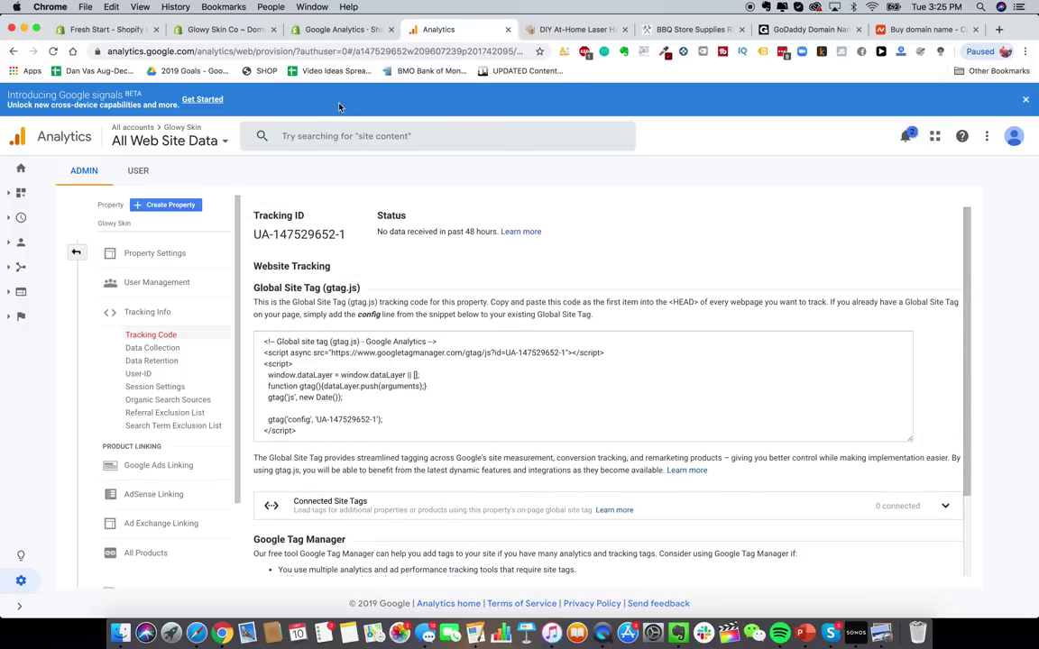
pyautogui.click(392, 382)
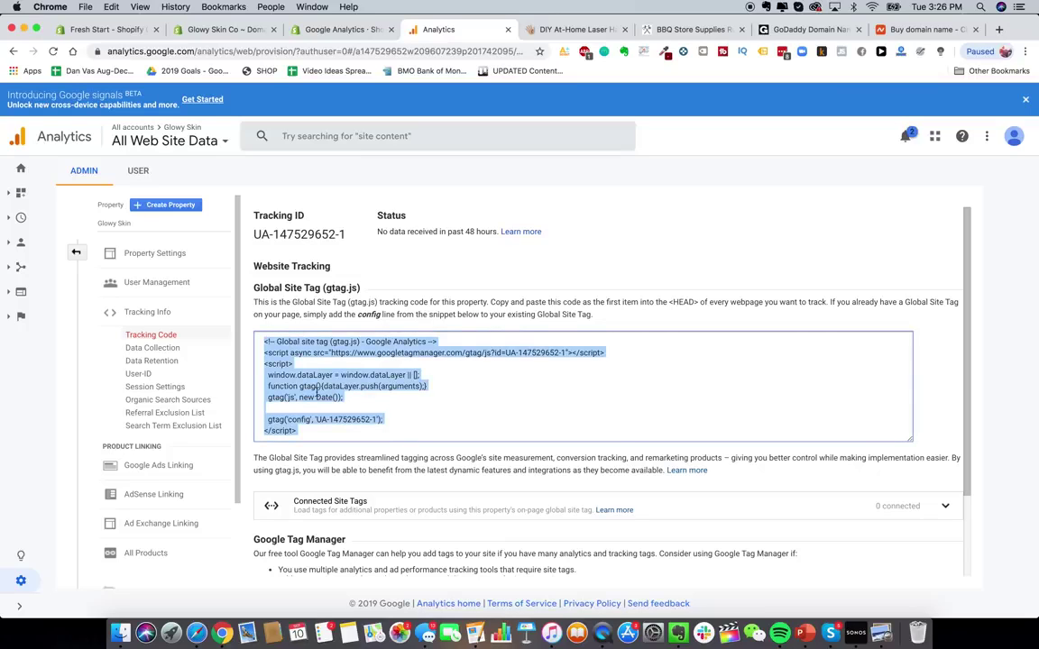
pyautogui.rightClick(283, 350)
pyautogui.click(307, 386)
pyautogui.click(214, 29)
pyautogui.click(649, 438)
# - Paste the gtag.js tracking code into the Google Analytics preference box
pyautogui.press('cmd+v')
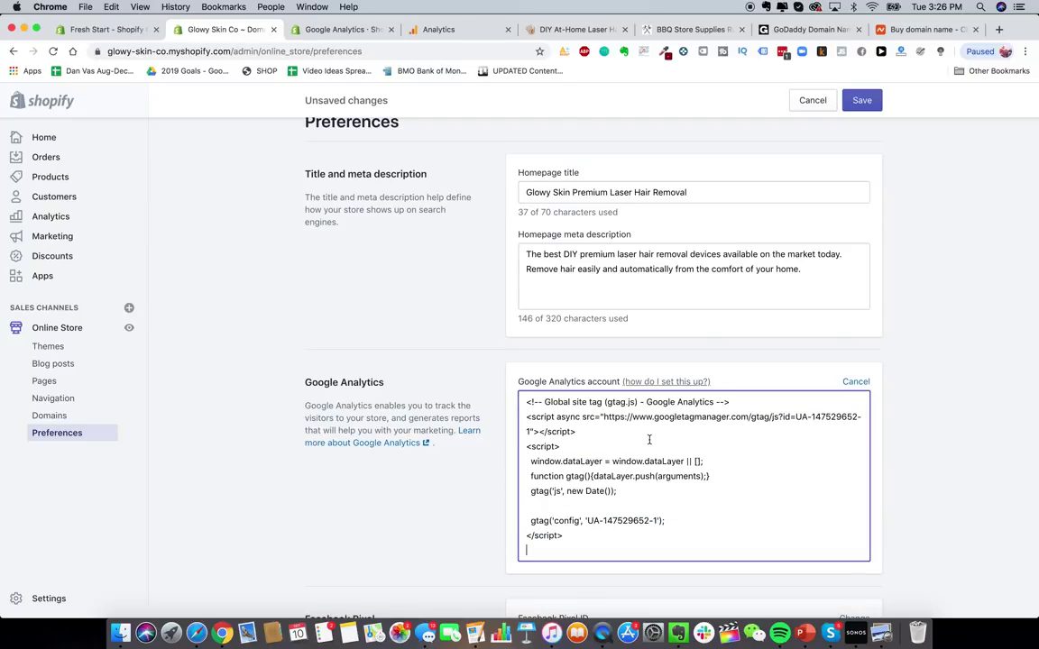
pyautogui.click(467, 512)
pyautogui.scroll(-2, 467, 512)
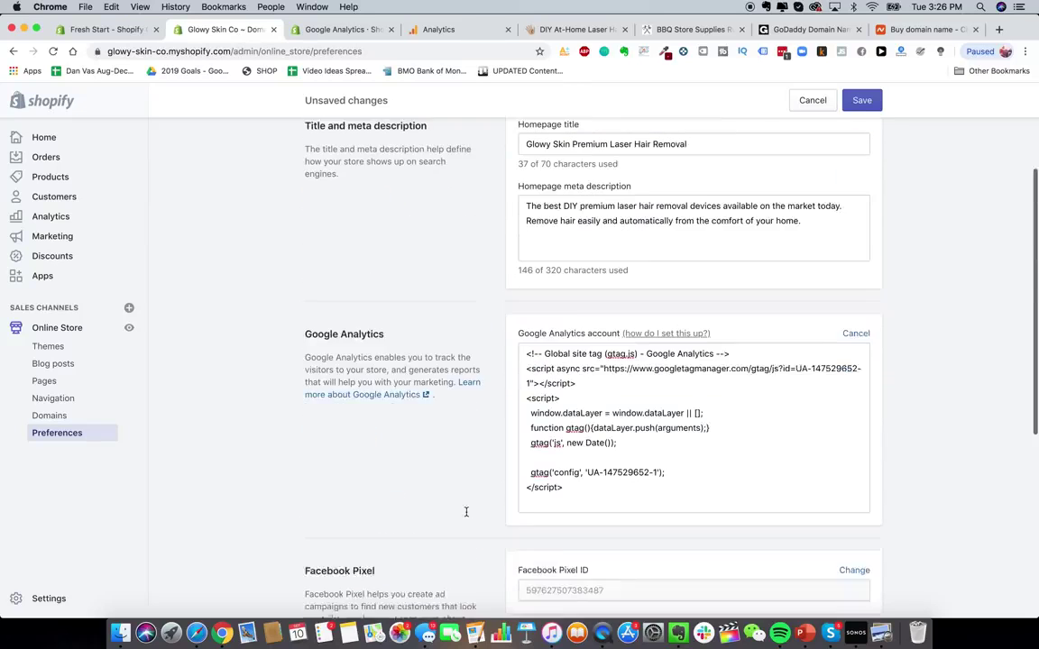
pyautogui.scroll(-5, 466, 514)
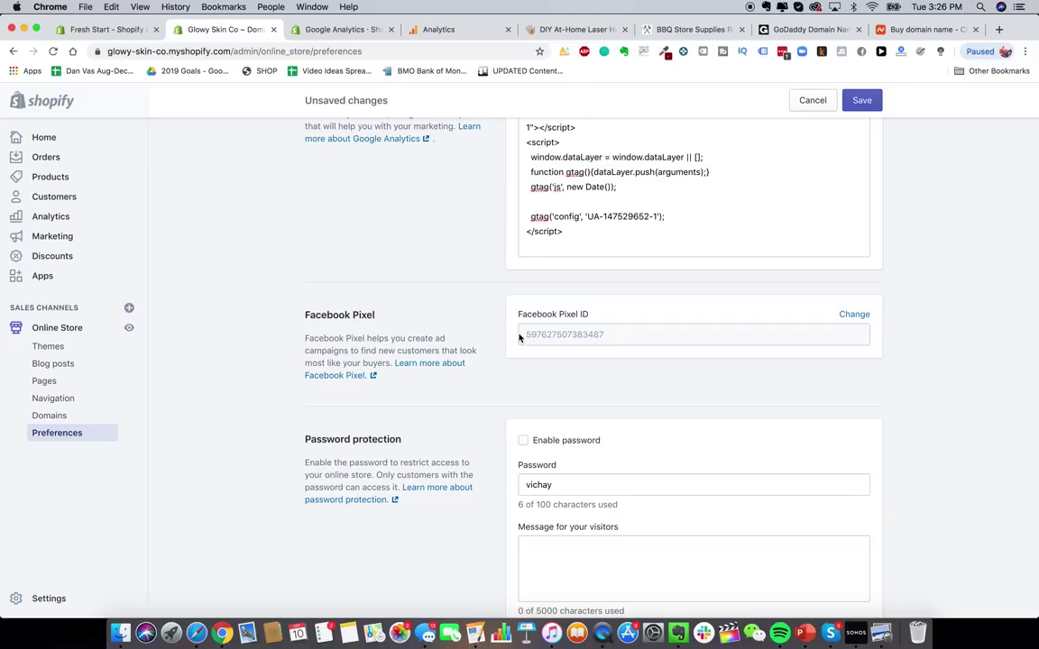
# - Leave storefront password protection off, delete the stored password, and save the preferences
pyautogui.scroll(-1, 566, 339)
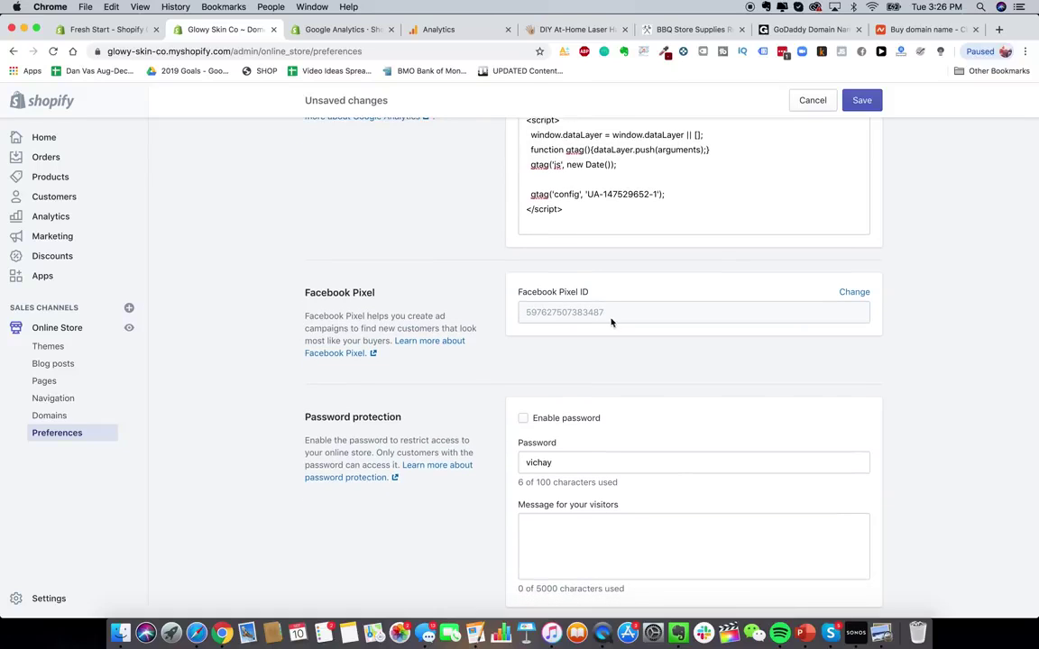
pyautogui.scroll(-3, 518, 318)
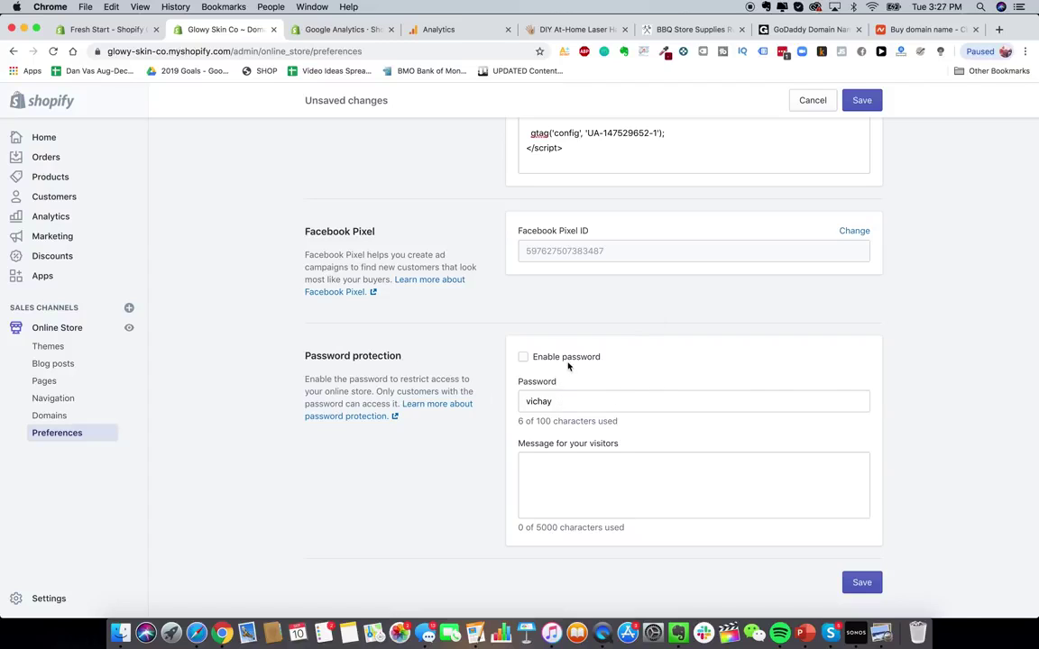
pyautogui.click(523, 357)
pyautogui.click(523, 357)
pyautogui.doubleClick(568, 405)
pyautogui.press('BackSpace')
pyautogui.click(863, 545)
pyautogui.click(73, 363)
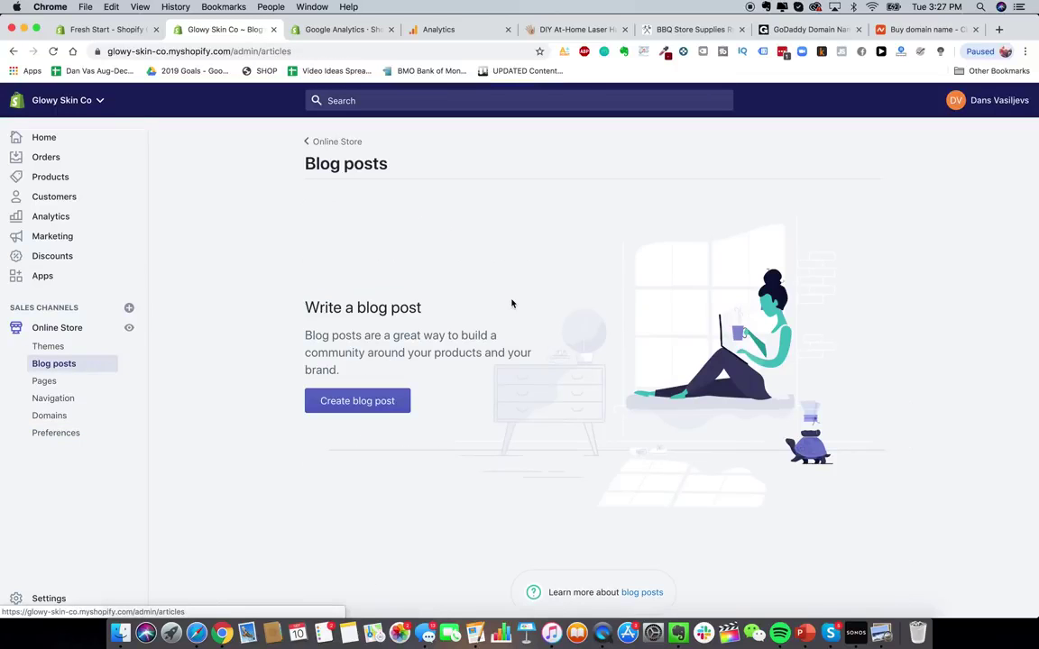
# - Check the HeySilkySkin tab, then return to the Glowy Skin Co admin and open a new tab
pyautogui.click(542, 27)
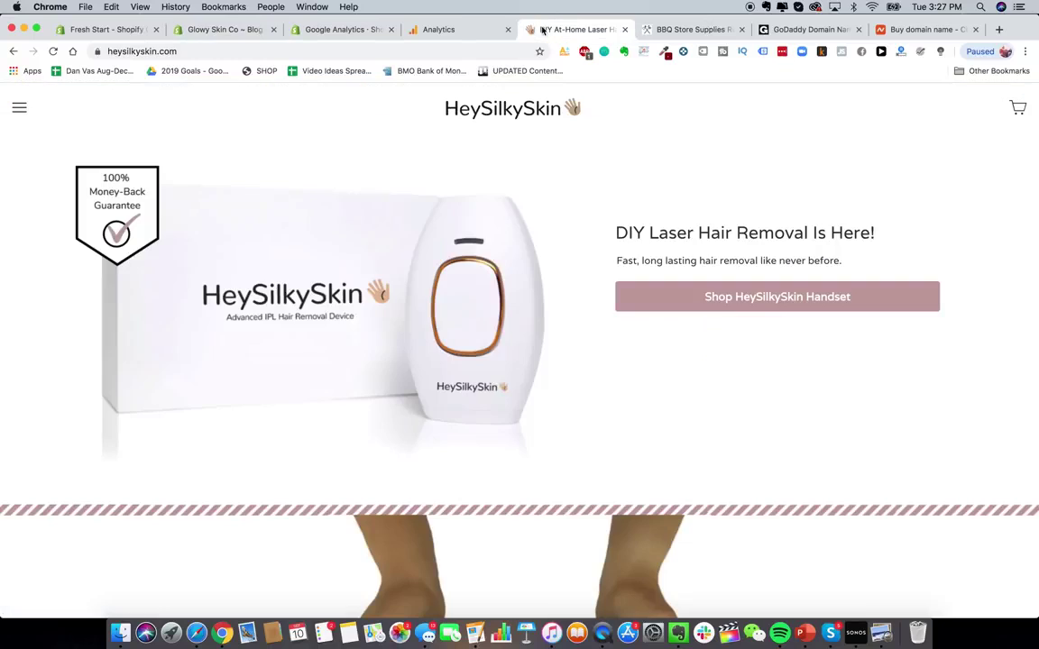
pyautogui.click(210, 37)
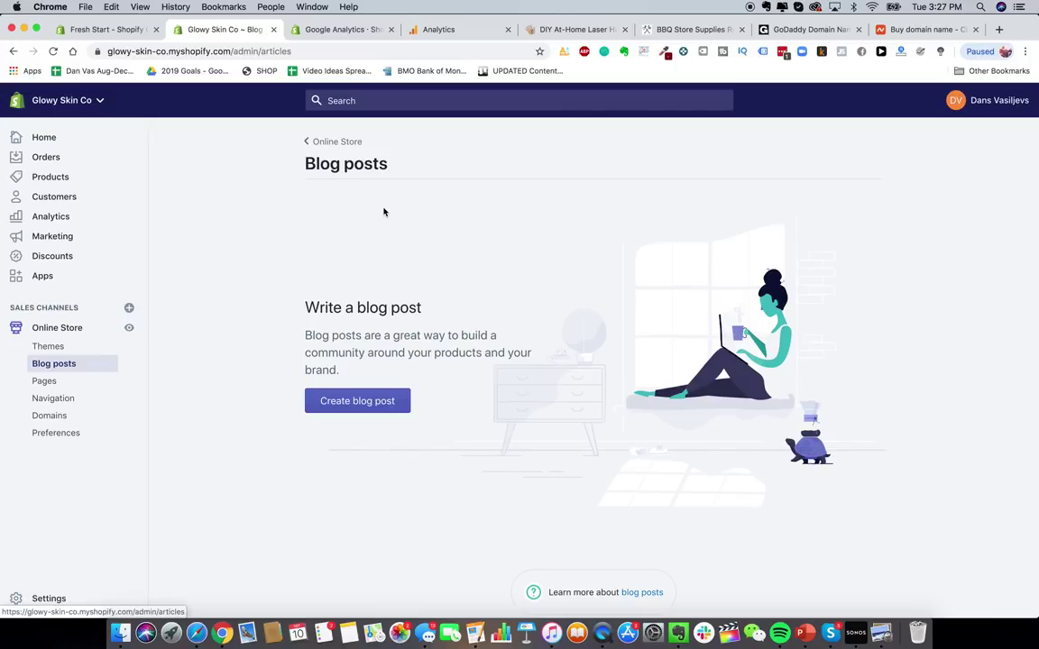
pyautogui.click(998, 30)
# - Go to blendjet.com and scroll through its homepage
pyautogui.write('bl')
pyautogui.press('Return')
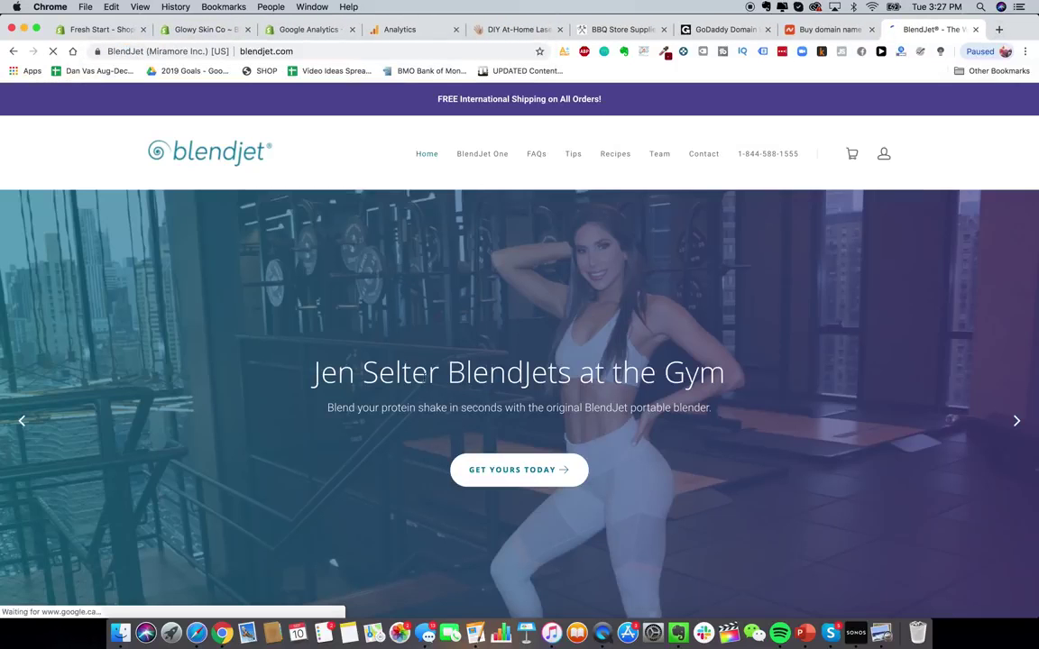
pyautogui.scroll(-15, 482, 426)
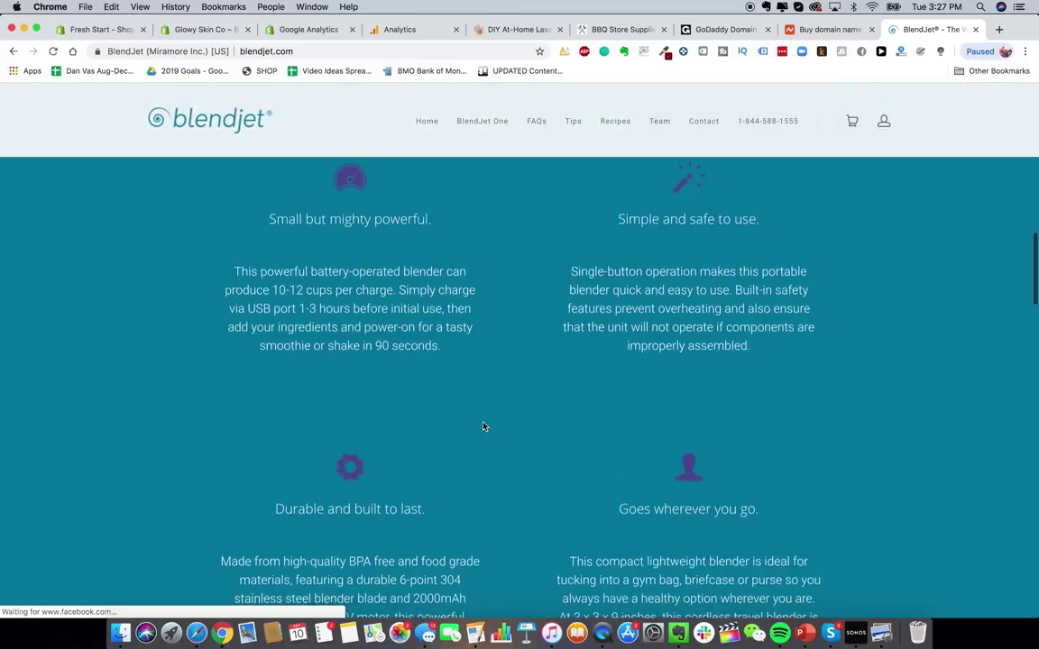
pyautogui.scroll(-10, 482, 426)
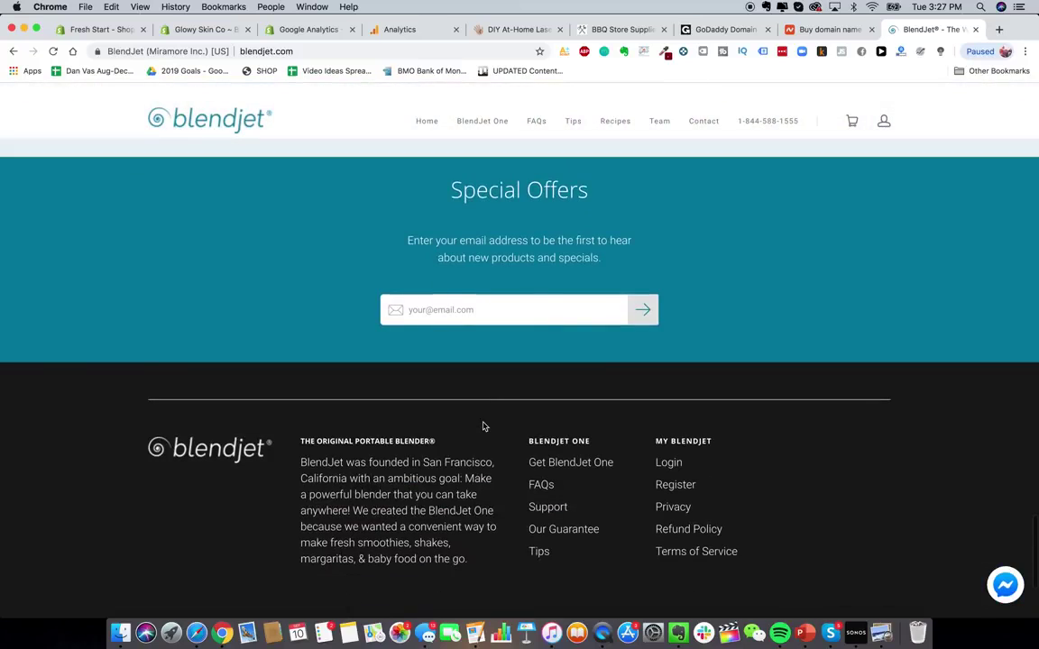
pyautogui.scroll(-1, 485, 584)
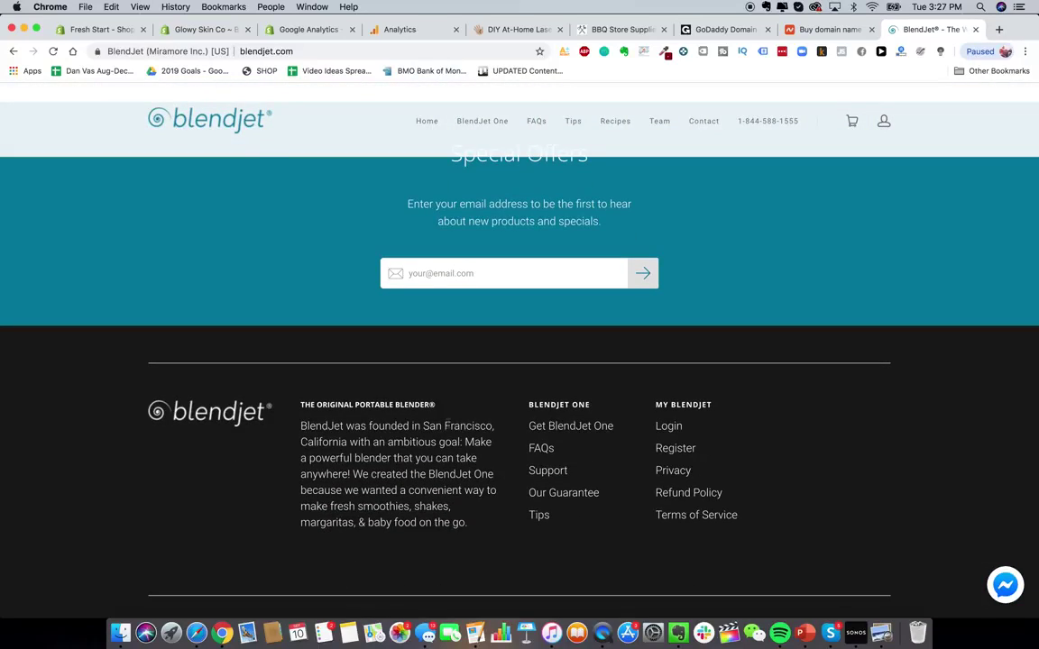
pyautogui.scroll(-3, 391, 453)
pyautogui.scroll(-2, 392, 453)
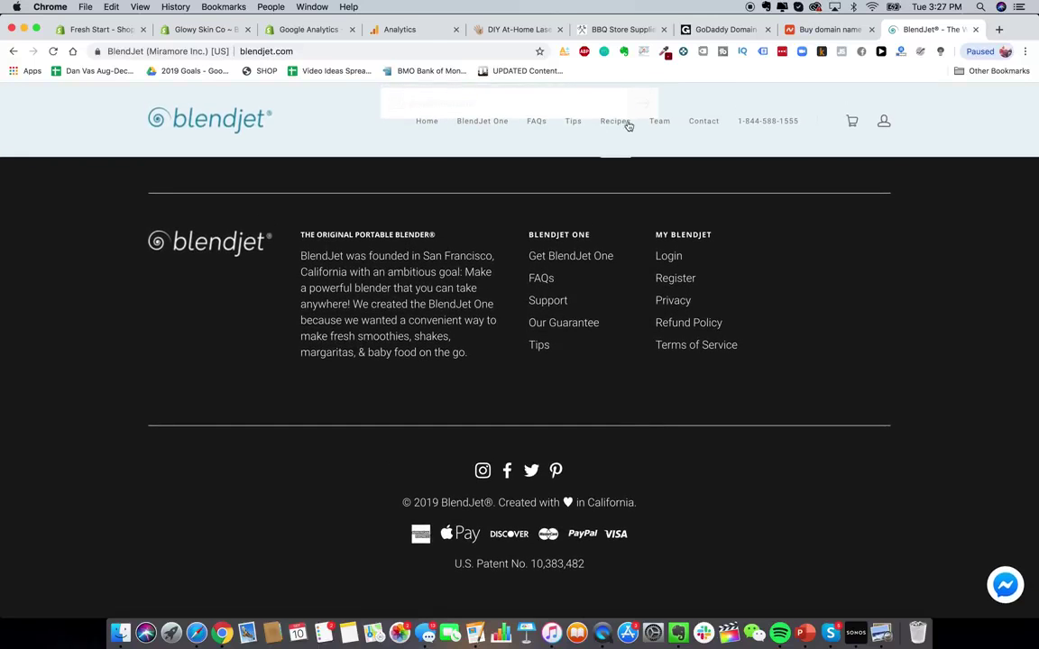
# - Browse BlendJet's Tips page, then return to the Glowy Skin Co admin tab
pyautogui.click(578, 125)
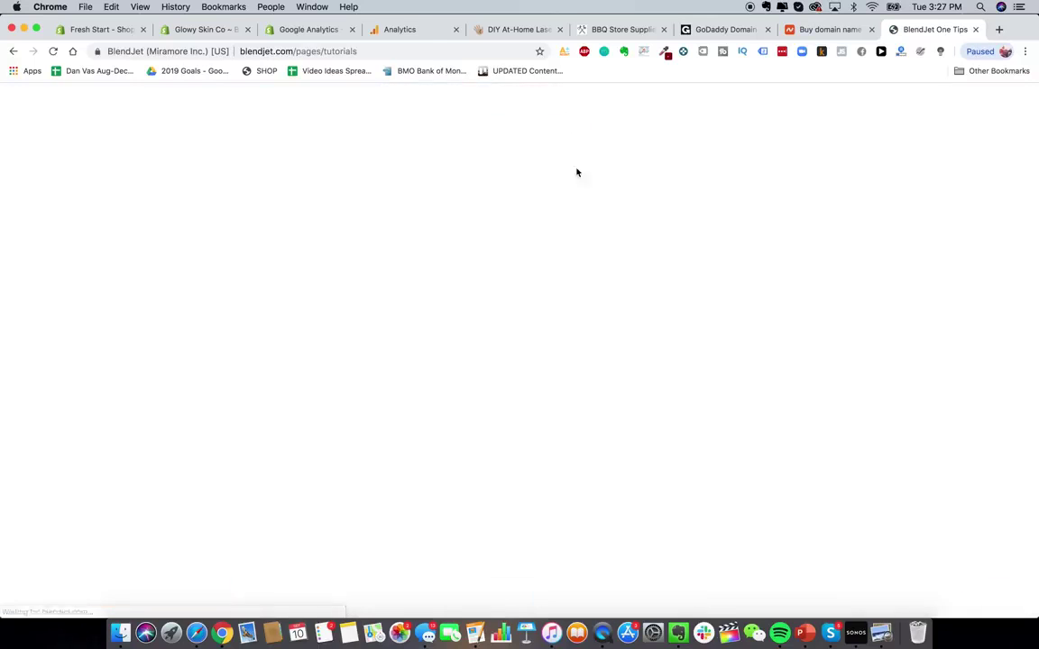
pyautogui.scroll(-3, 455, 263)
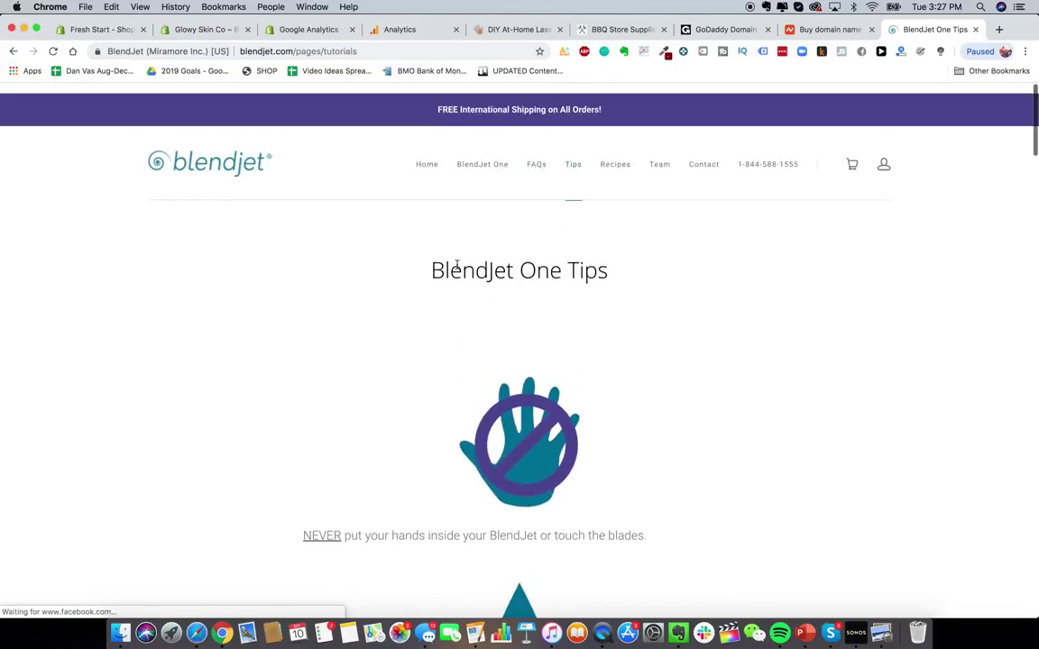
pyautogui.scroll(-3, 746, 359)
pyautogui.scroll(-10, 746, 359)
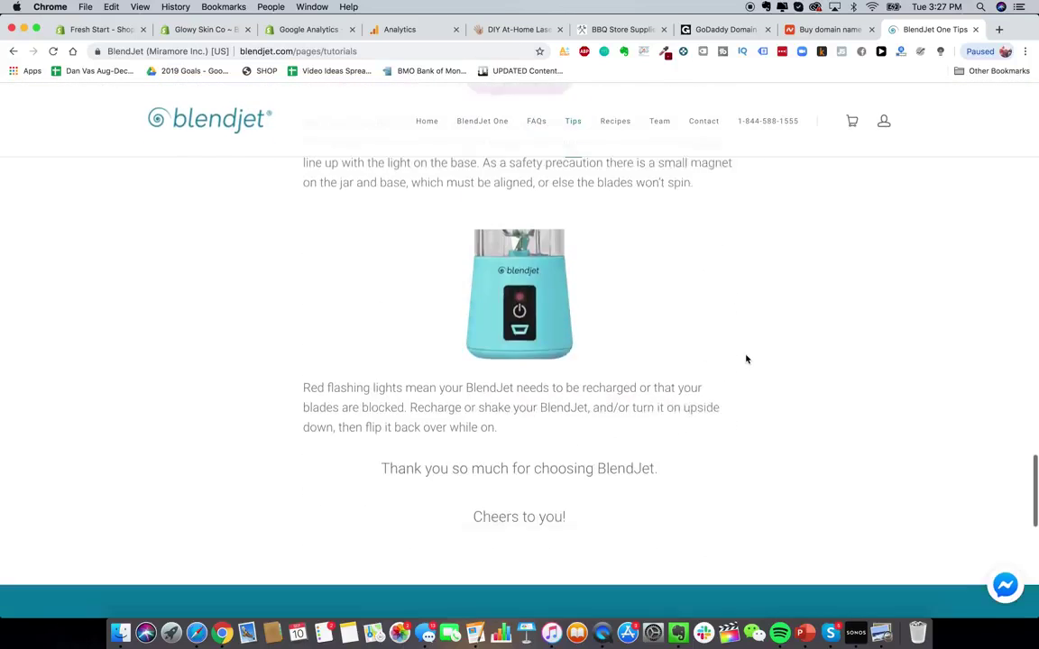
pyautogui.scroll(-5, 460, 362)
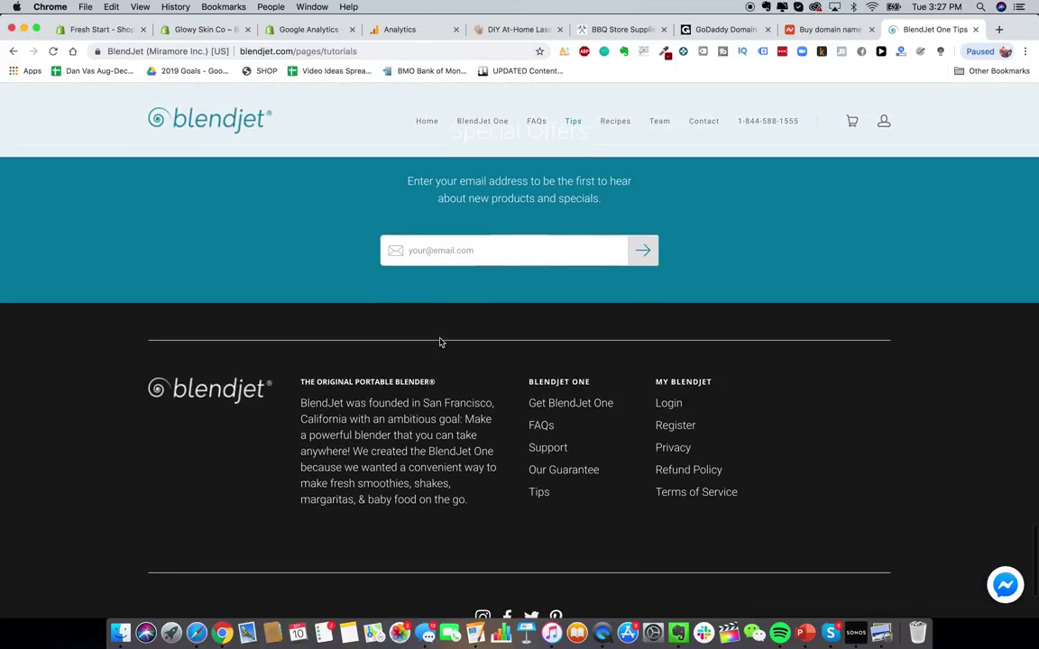
pyautogui.scroll(15, 439, 341)
pyautogui.click(190, 30)
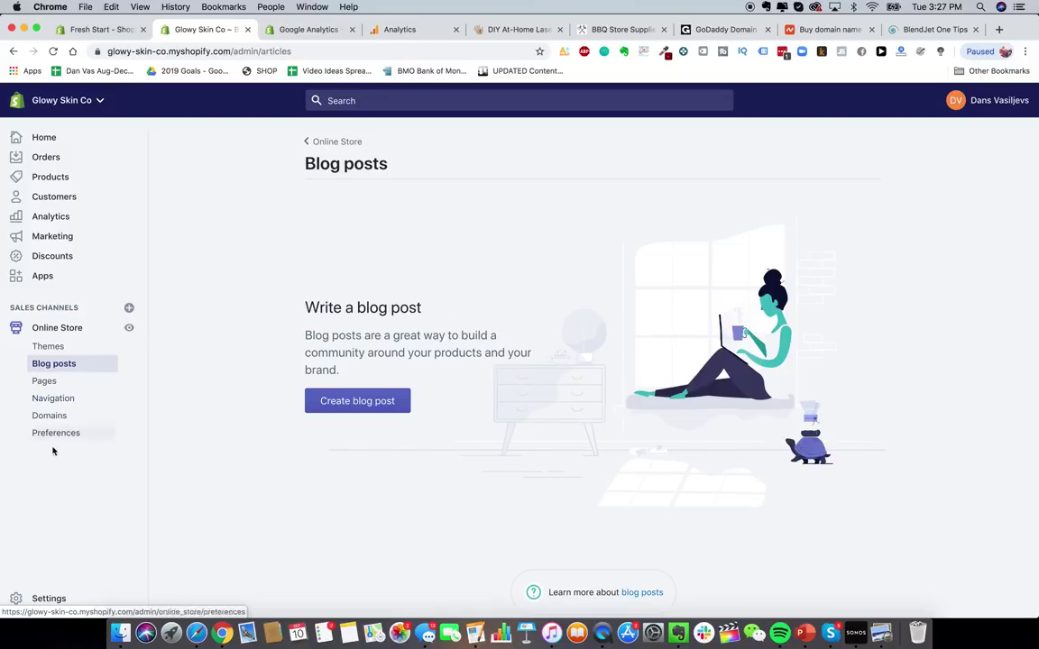
# - From Settings, go to Payment providers and begin activating Shopify Payments
pyautogui.click(43, 600)
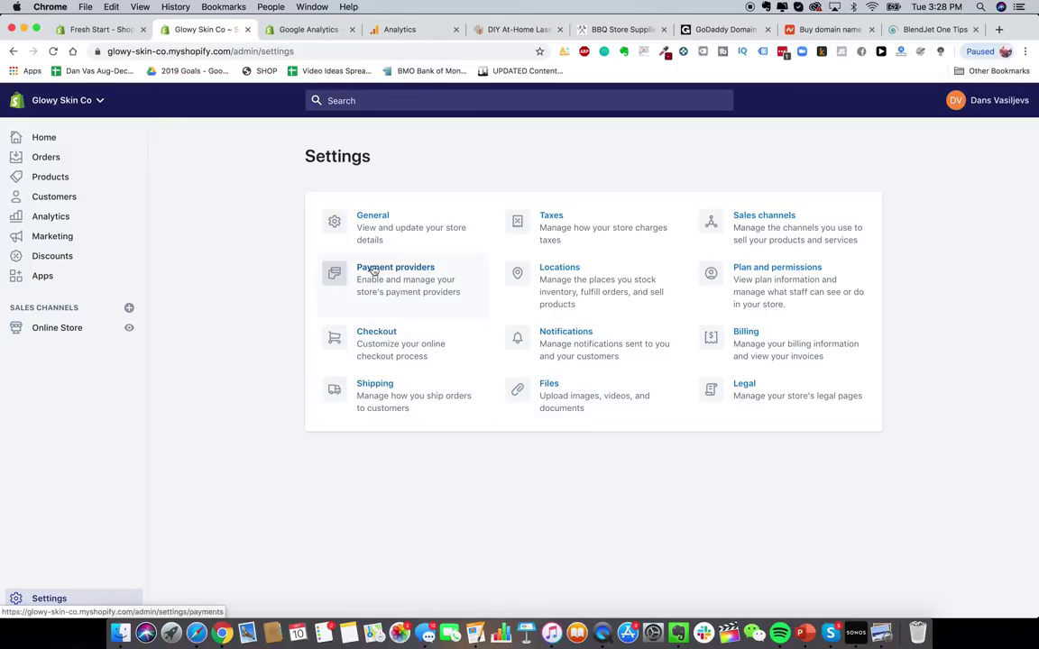
pyautogui.click(330, 273)
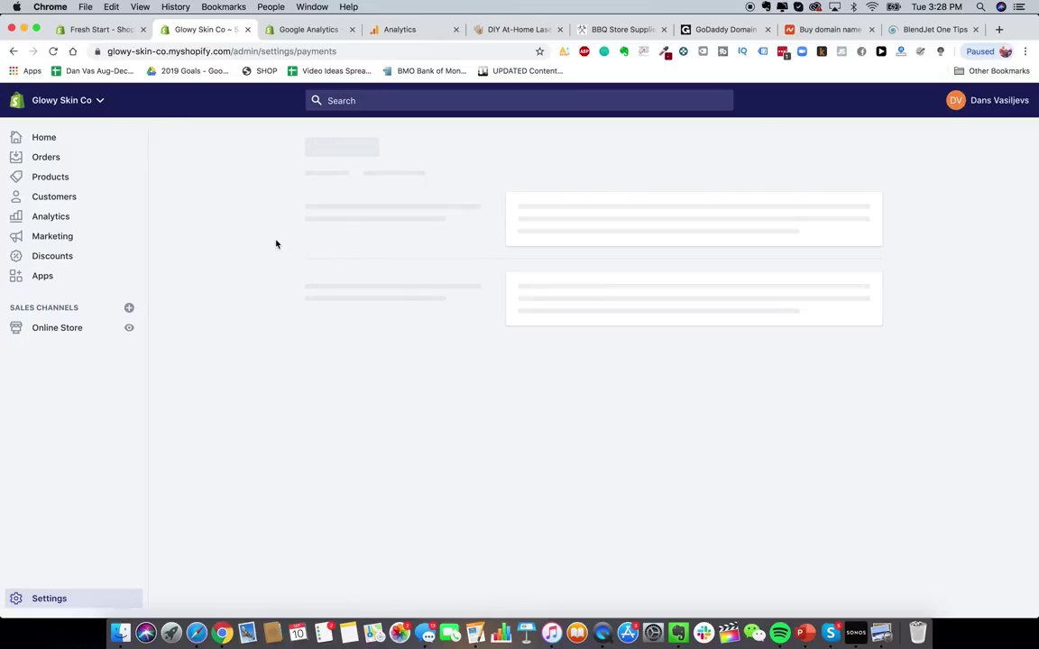
pyautogui.scroll(-1, 420, 336)
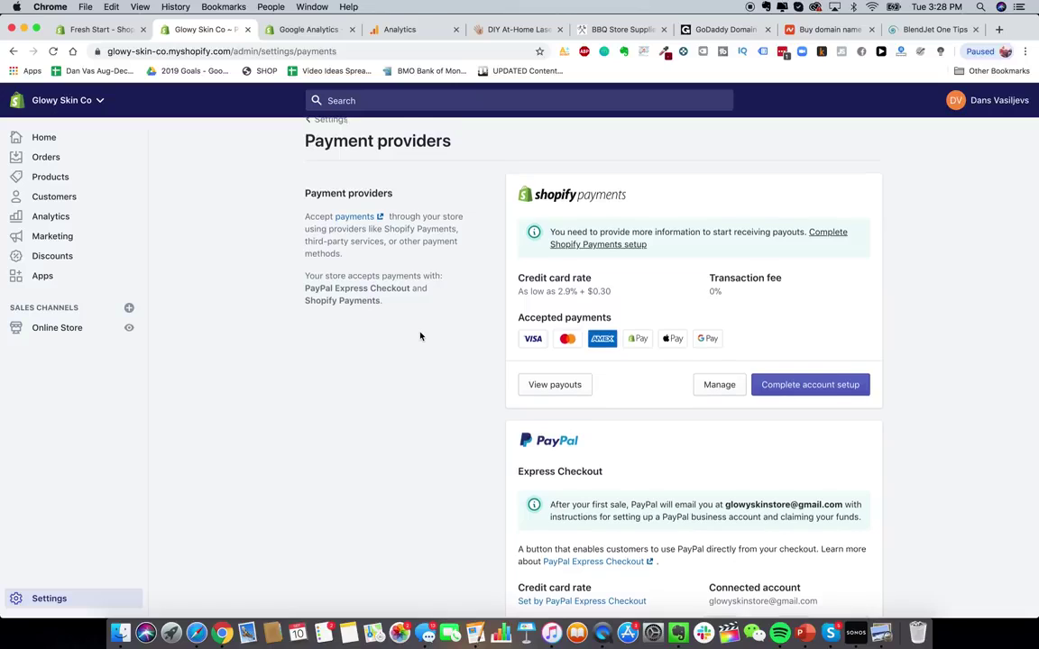
pyautogui.scroll(1, 421, 337)
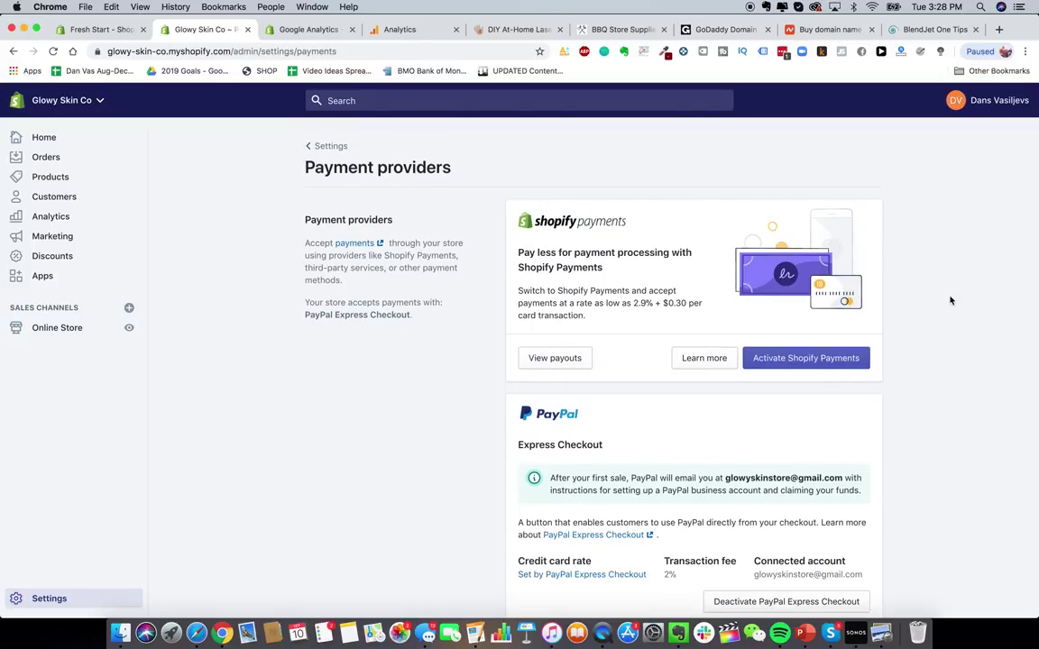
pyautogui.click(789, 358)
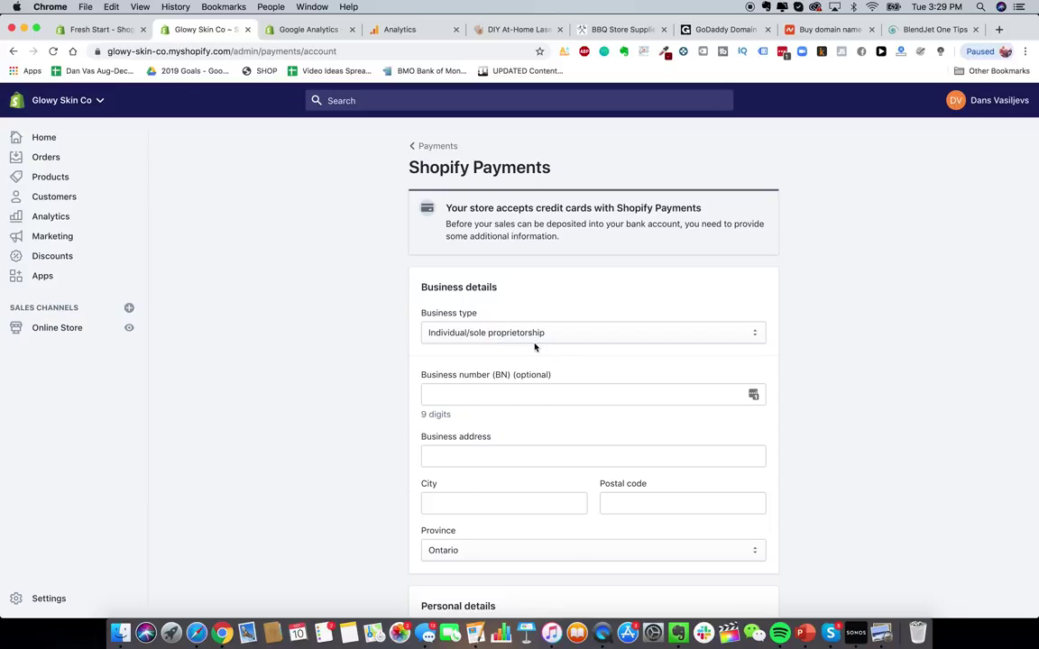
# - Change the Shopify Payments business type to Corporation, review the form, then open a new tab for PayPal
pyautogui.click(511, 333)
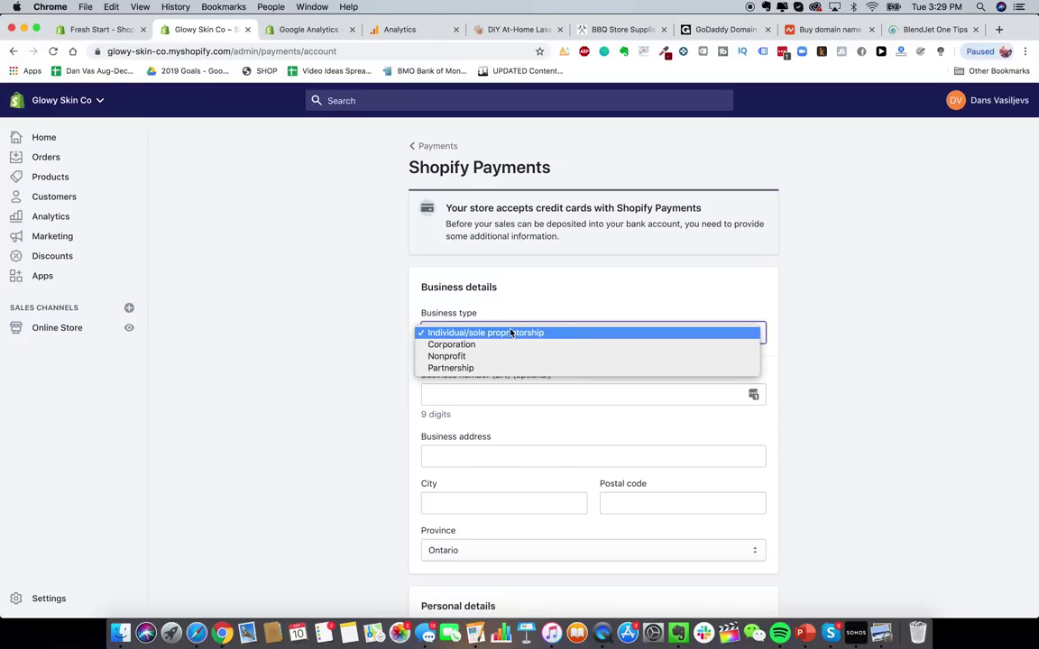
pyautogui.click(506, 346)
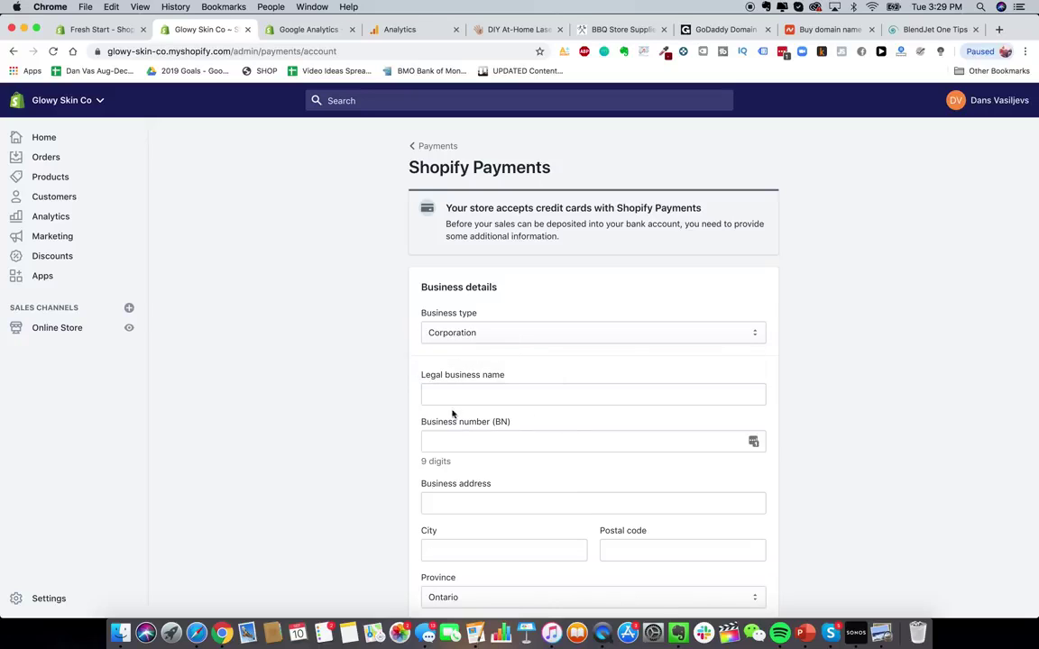
pyautogui.scroll(-5, 403, 434)
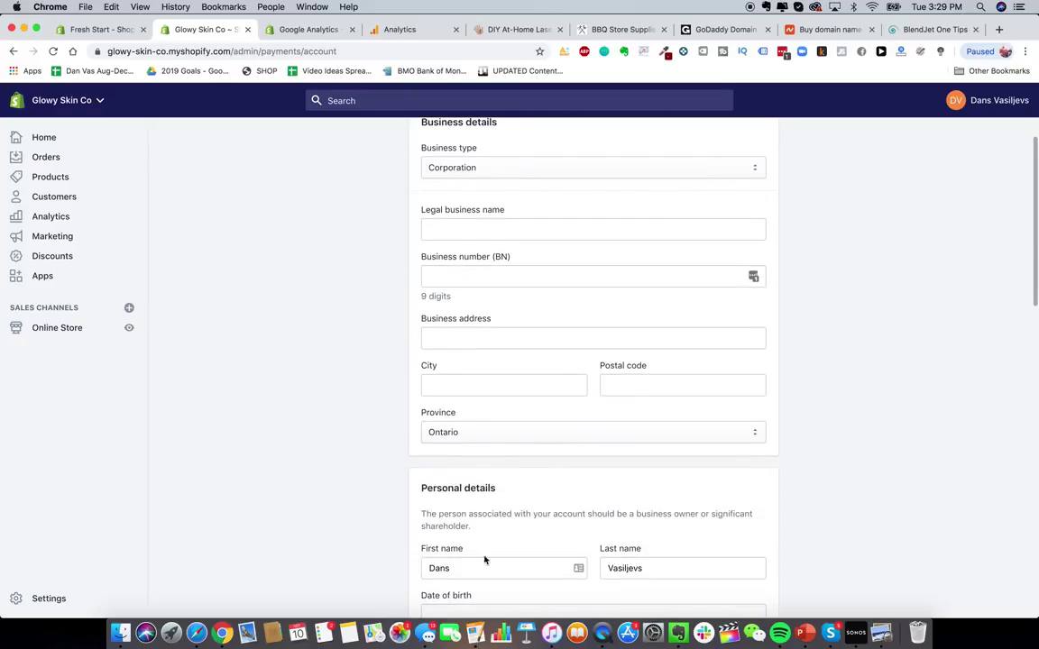
pyautogui.scroll(1, 969, 499)
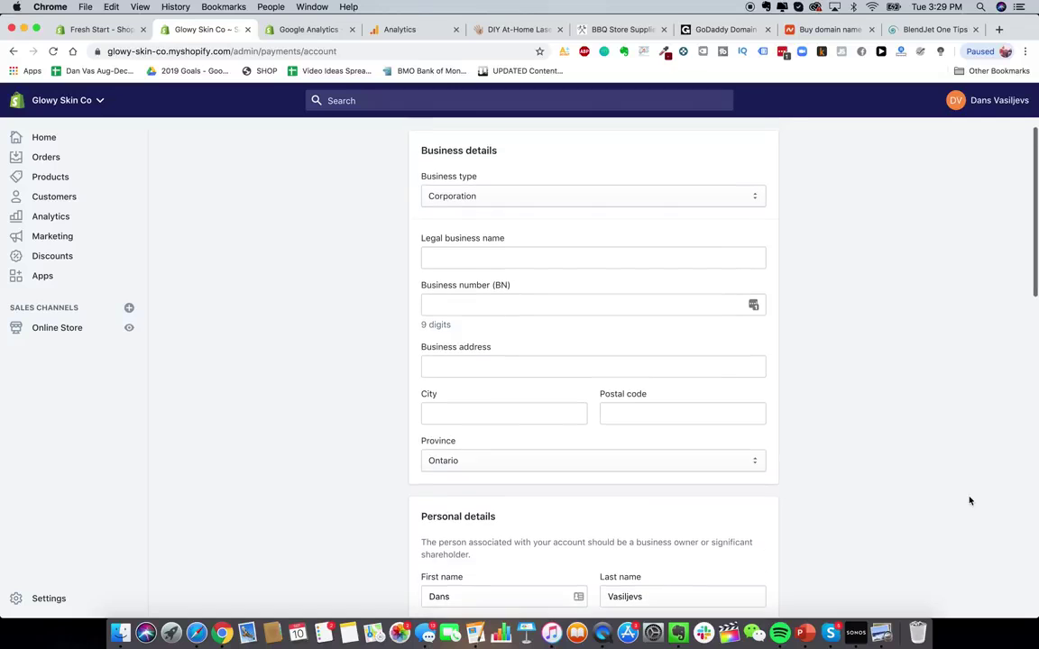
pyautogui.scroll(-1, 988, 452)
pyautogui.scroll(1, 943, 422)
pyautogui.scroll(2, 943, 421)
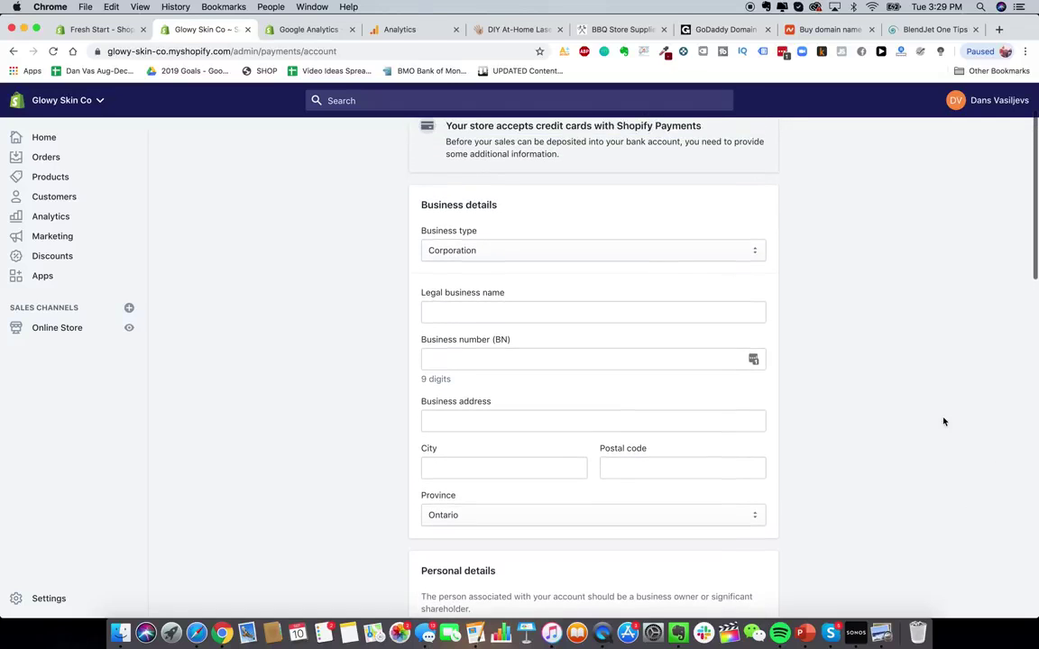
pyautogui.scroll(2, 944, 421)
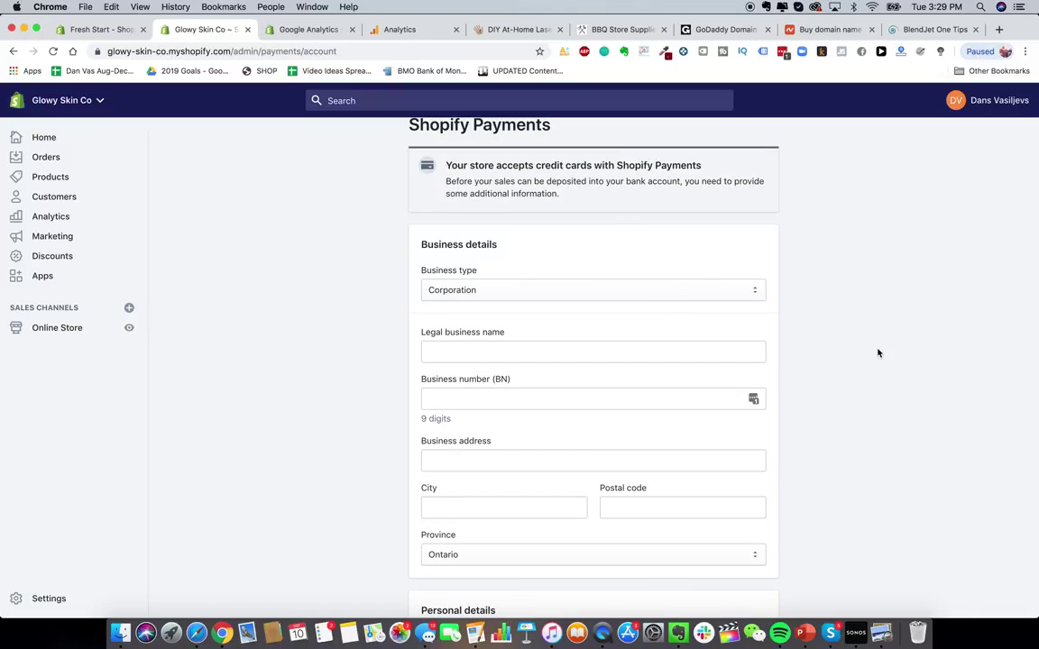
pyautogui.scroll(1, 877, 321)
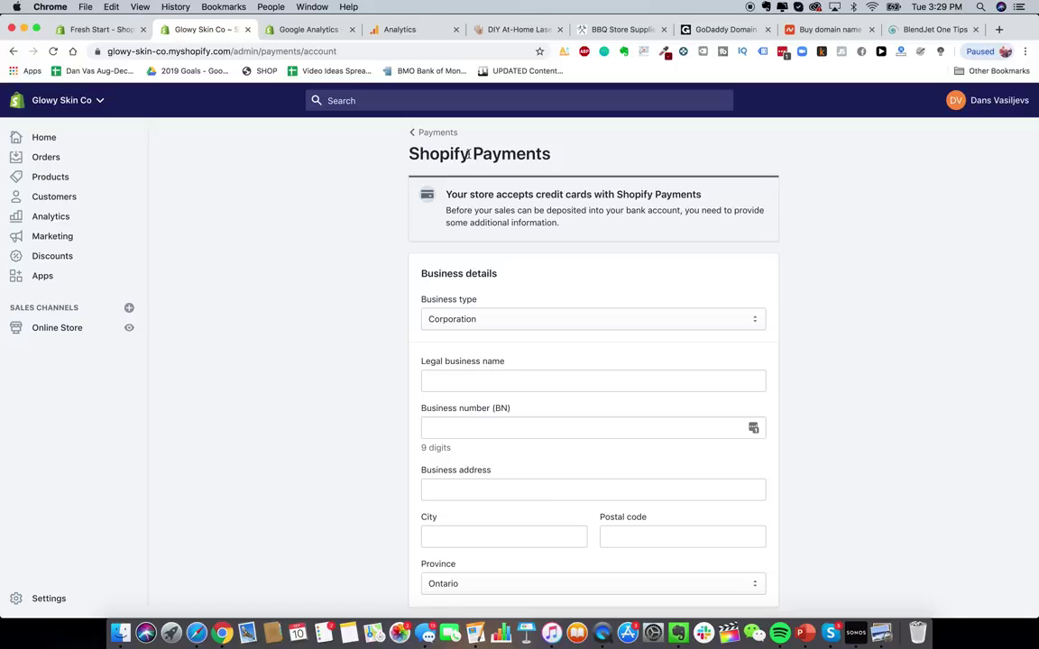
pyautogui.click(998, 30)
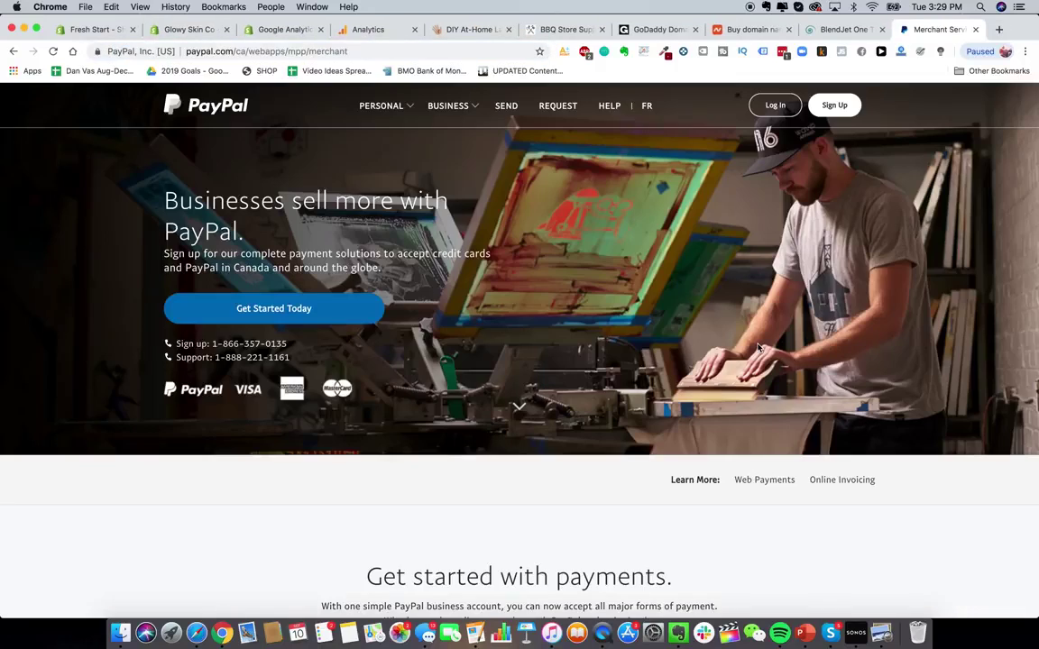
# - Begin a PayPal business account sign-up, then close the PayPal tab
pyautogui.click(833, 106)
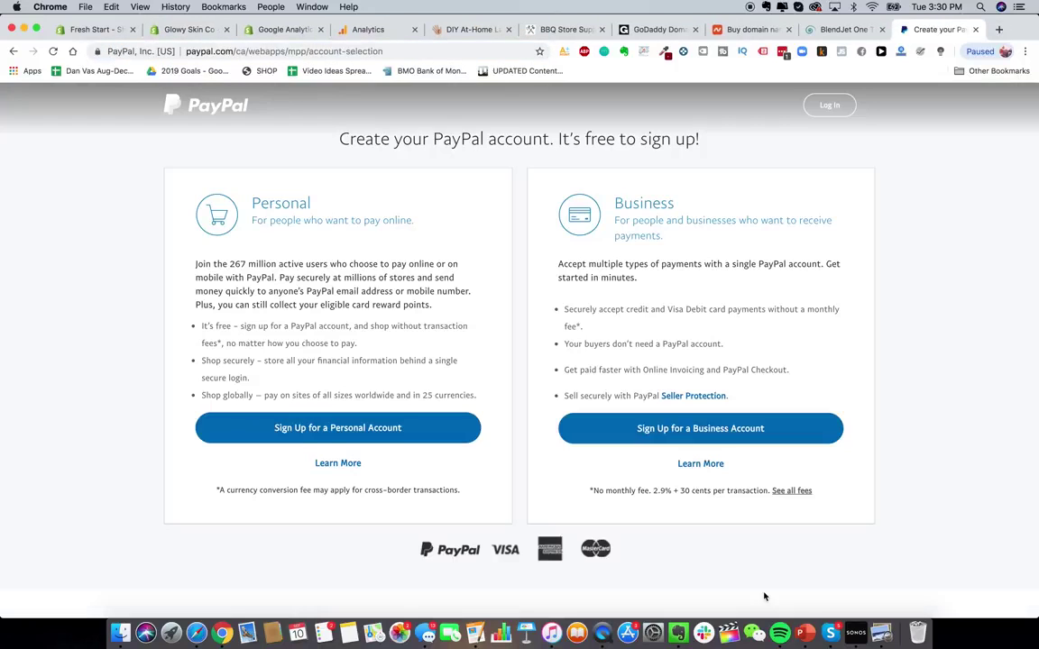
pyautogui.click(745, 432)
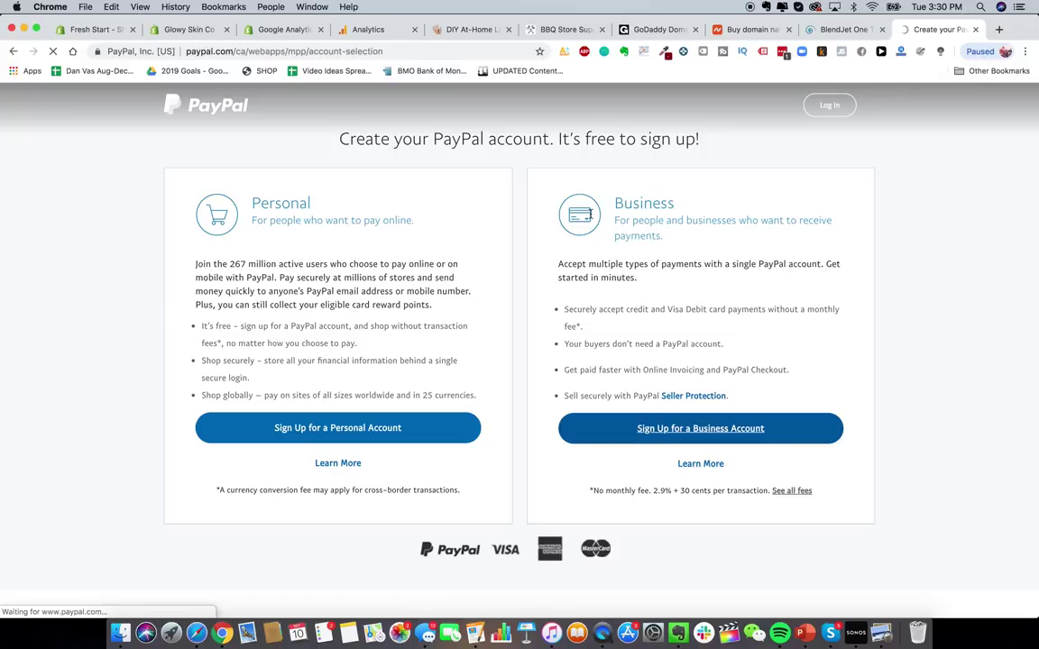
pyautogui.press('super+w')
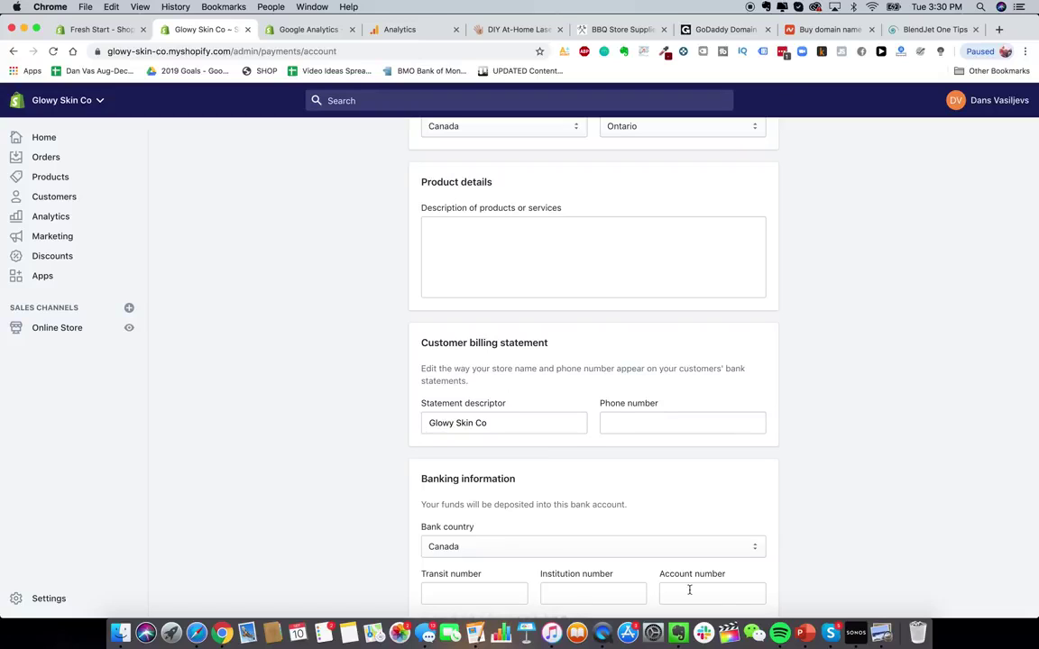
# - Keep Canada as bank country and change the statement descriptor to GLOWY SKIN
pyautogui.click(596, 547)
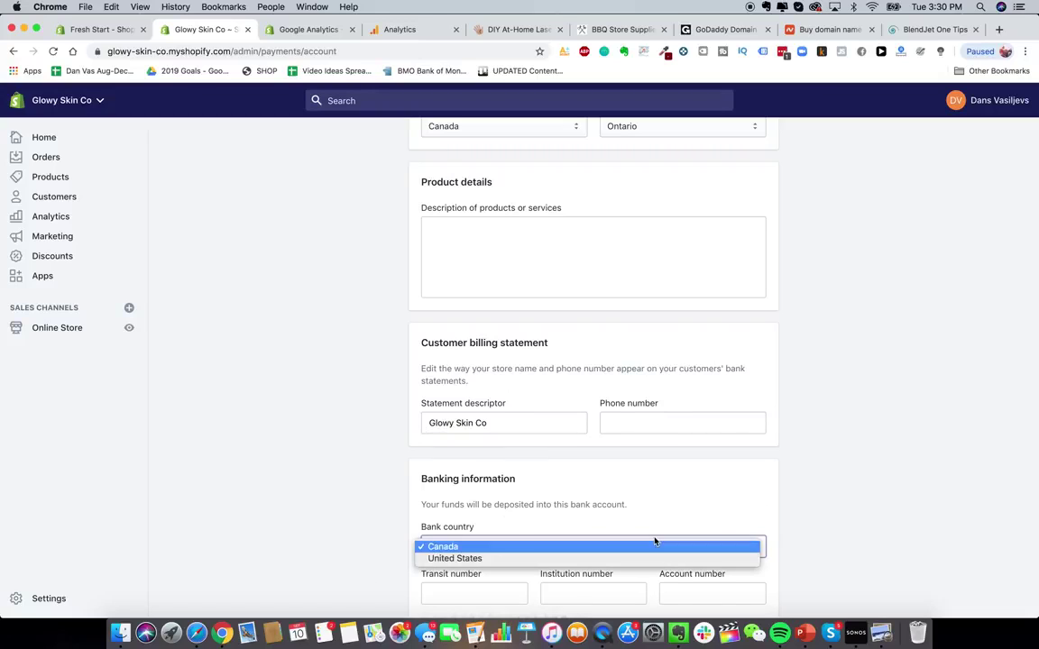
pyautogui.click(297, 441)
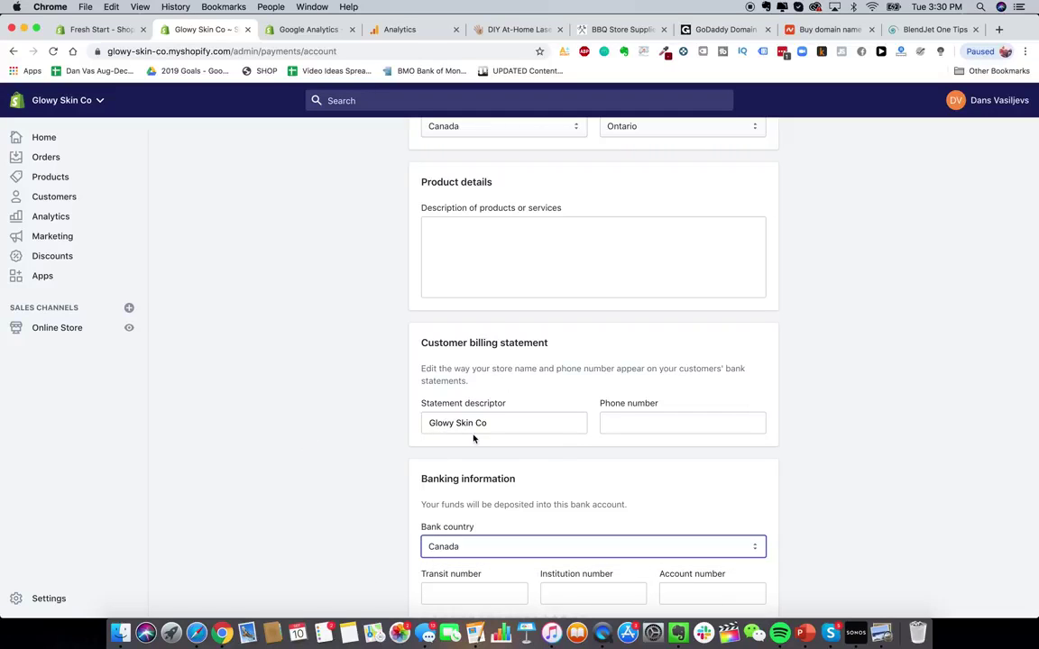
pyautogui.scroll(1, 474, 436)
pyautogui.scroll(-1, 472, 434)
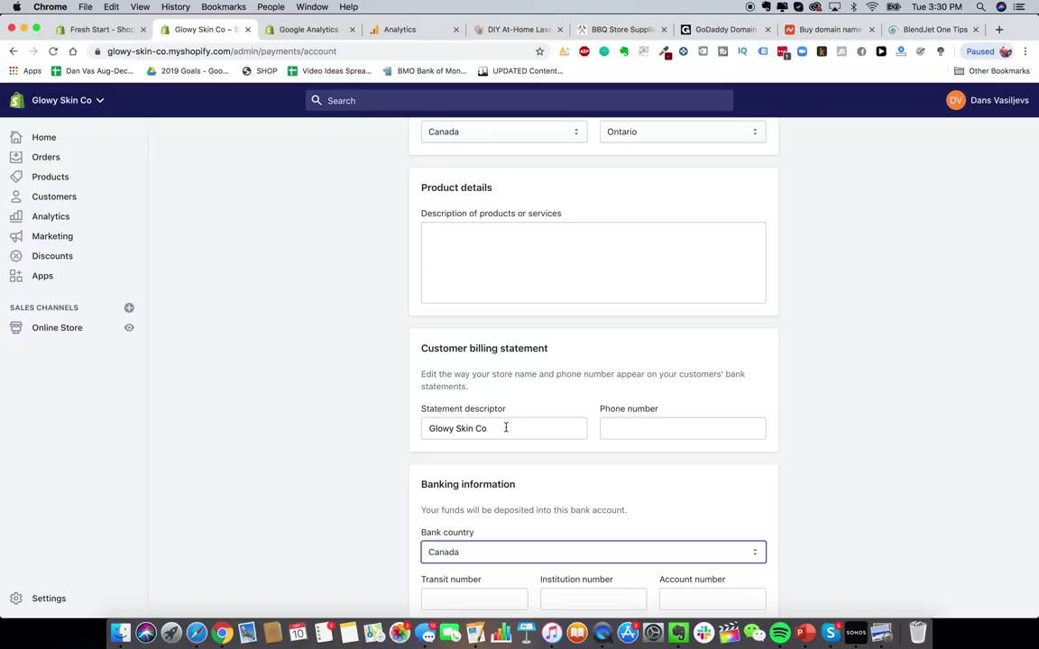
pyautogui.tripleClick(491, 428)
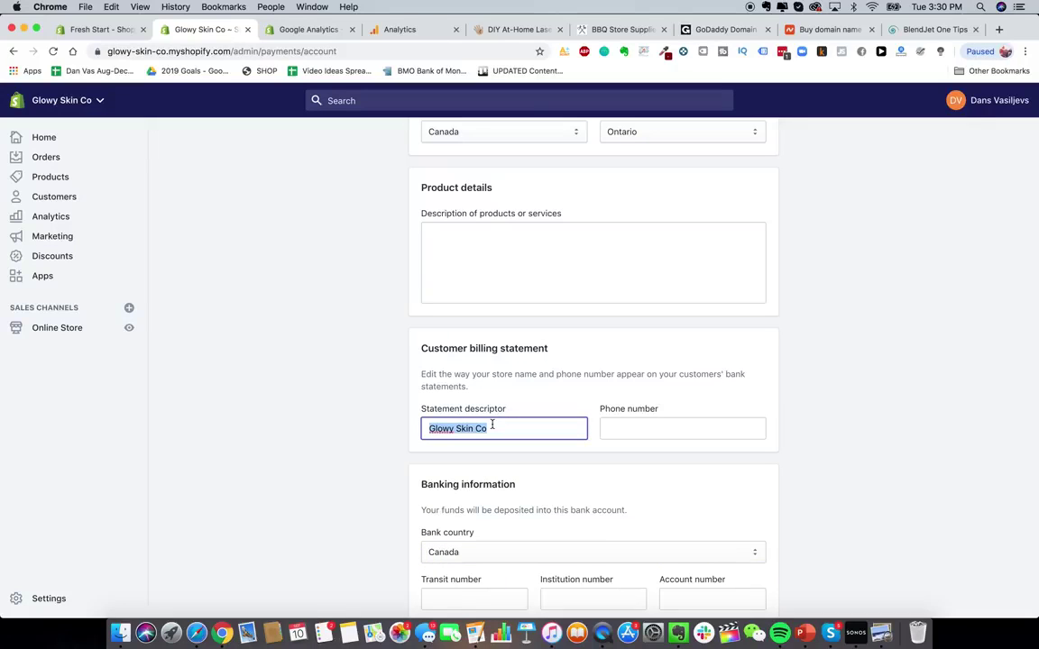
pyautogui.write('GLOWY SKIN')
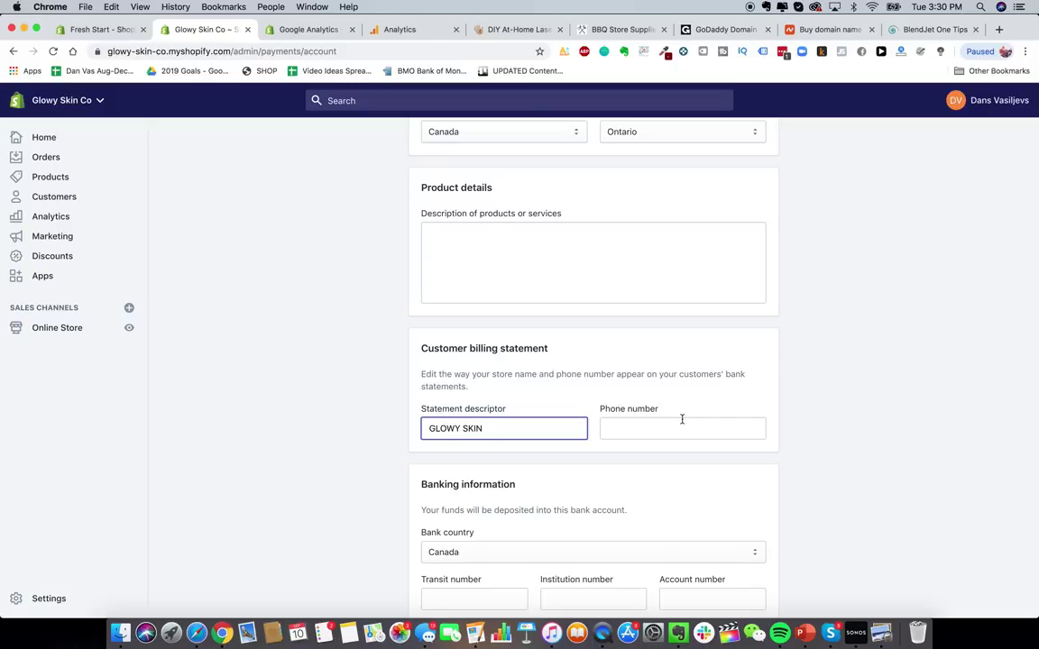
pyautogui.click(658, 464)
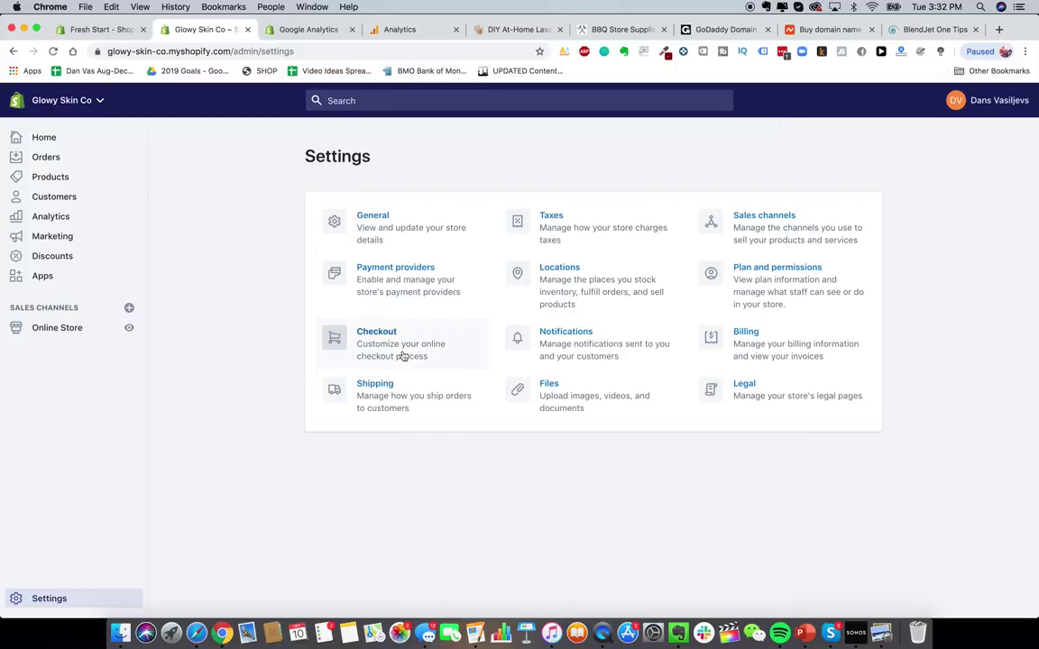
# - In checkout settings, require customers' first and last name
pyautogui.click(404, 355)
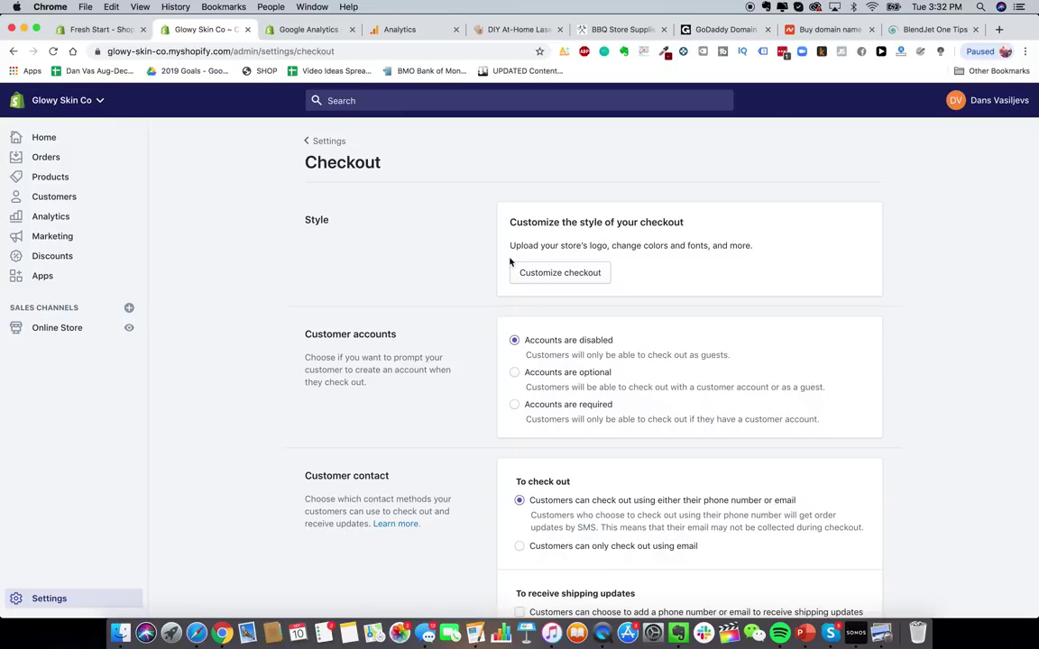
pyautogui.scroll(-2, 458, 237)
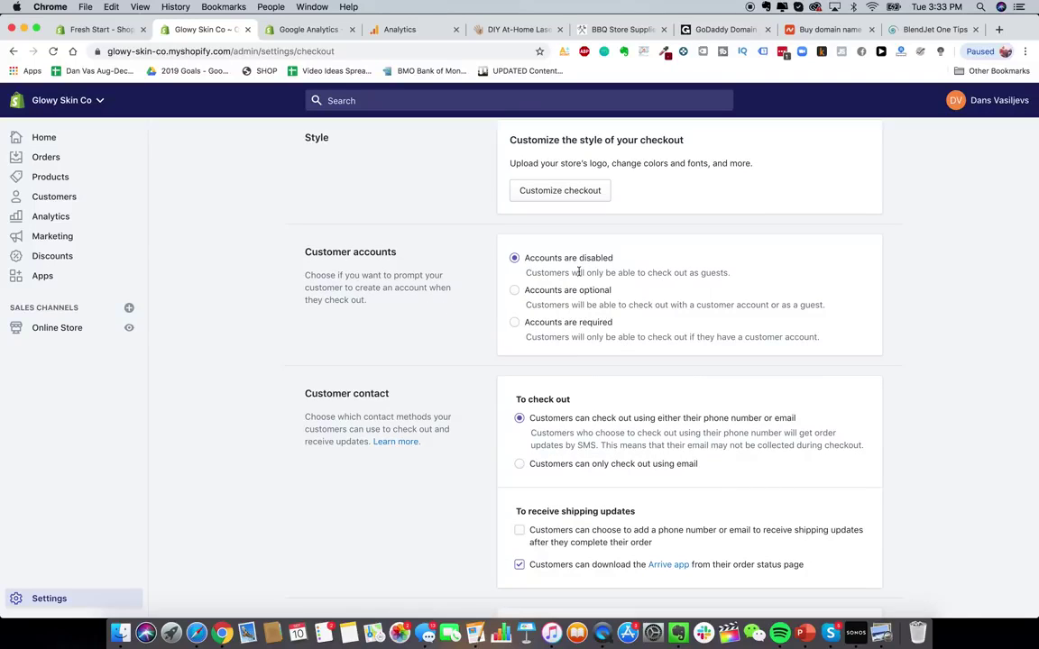
pyautogui.scroll(-2, 594, 419)
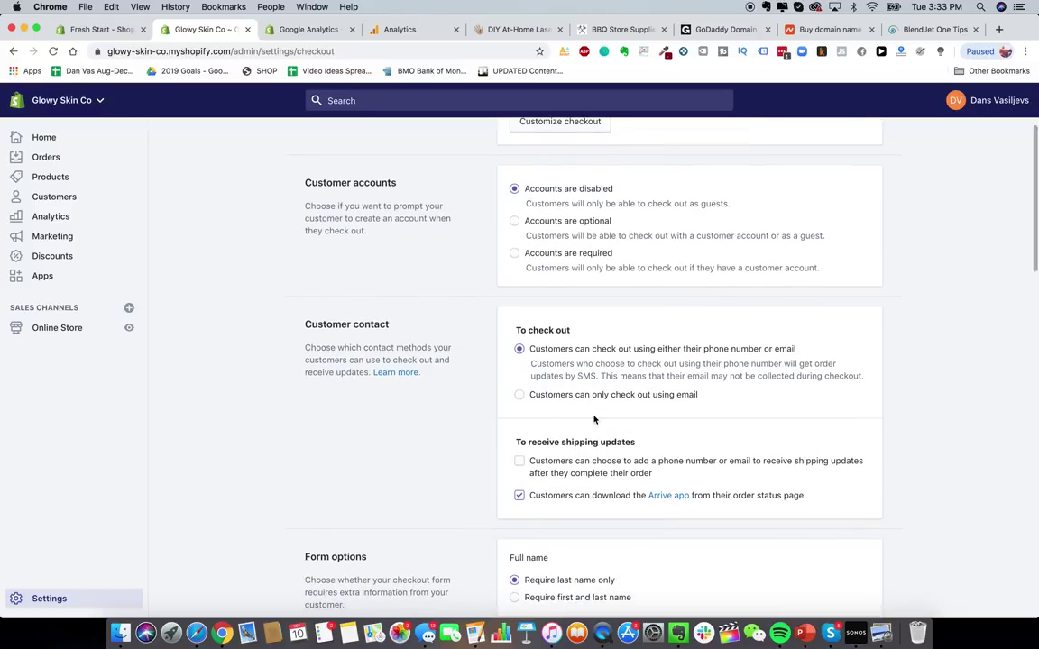
pyautogui.scroll(-2, 541, 422)
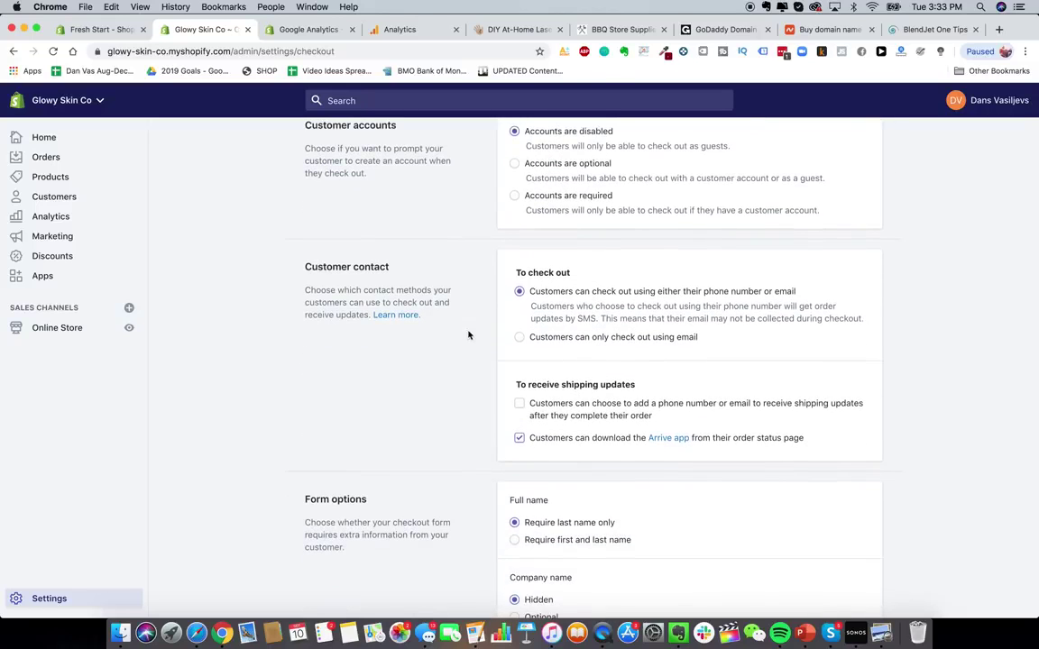
pyautogui.scroll(-1, 468, 336)
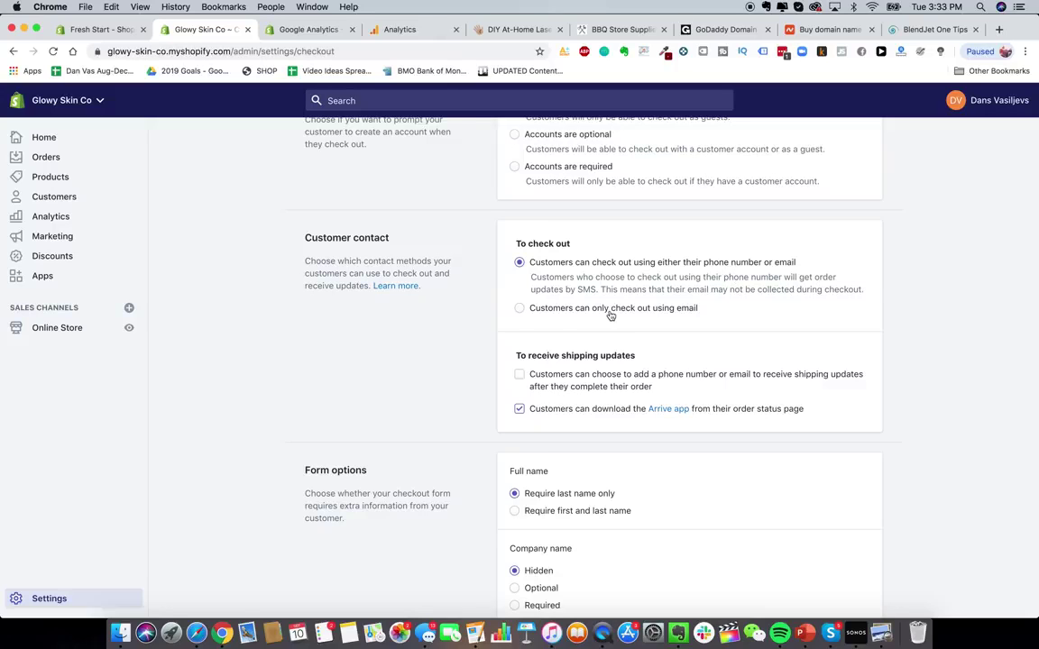
pyautogui.scroll(1, 549, 308)
pyautogui.scroll(-1, 568, 352)
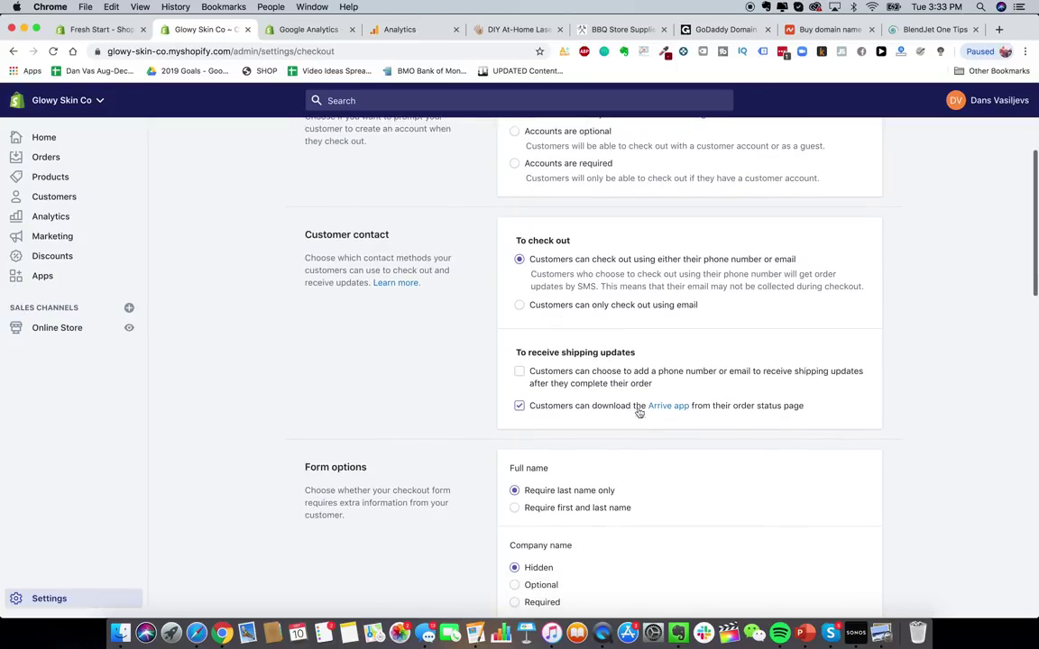
pyautogui.scroll(-2, 578, 408)
pyautogui.scroll(-4, 578, 408)
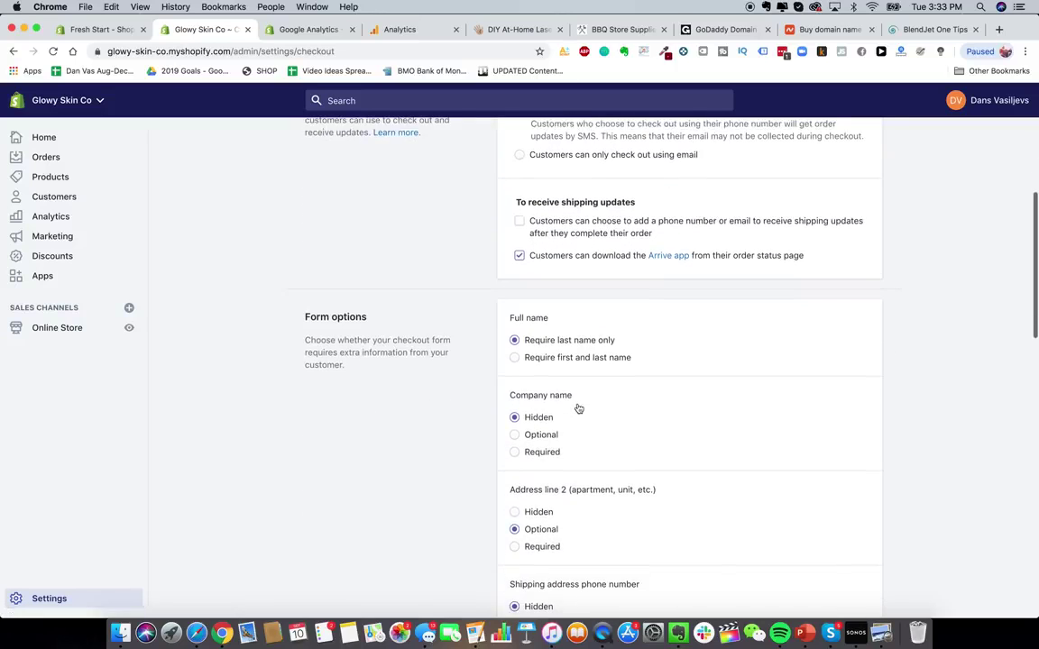
pyautogui.scroll(1, 624, 239)
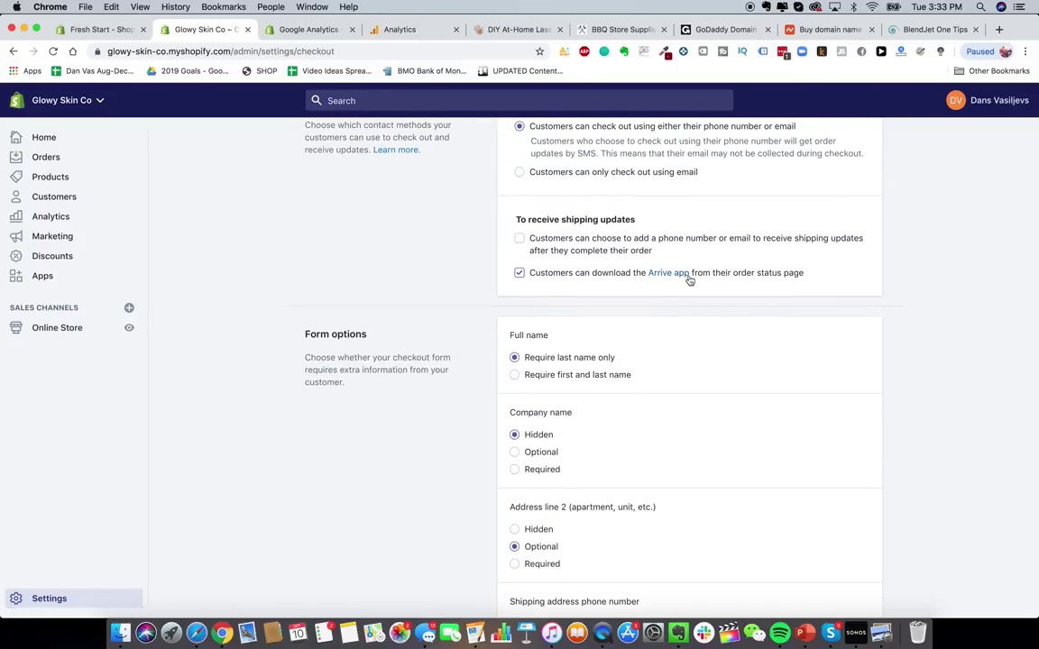
pyautogui.scroll(-2, 608, 386)
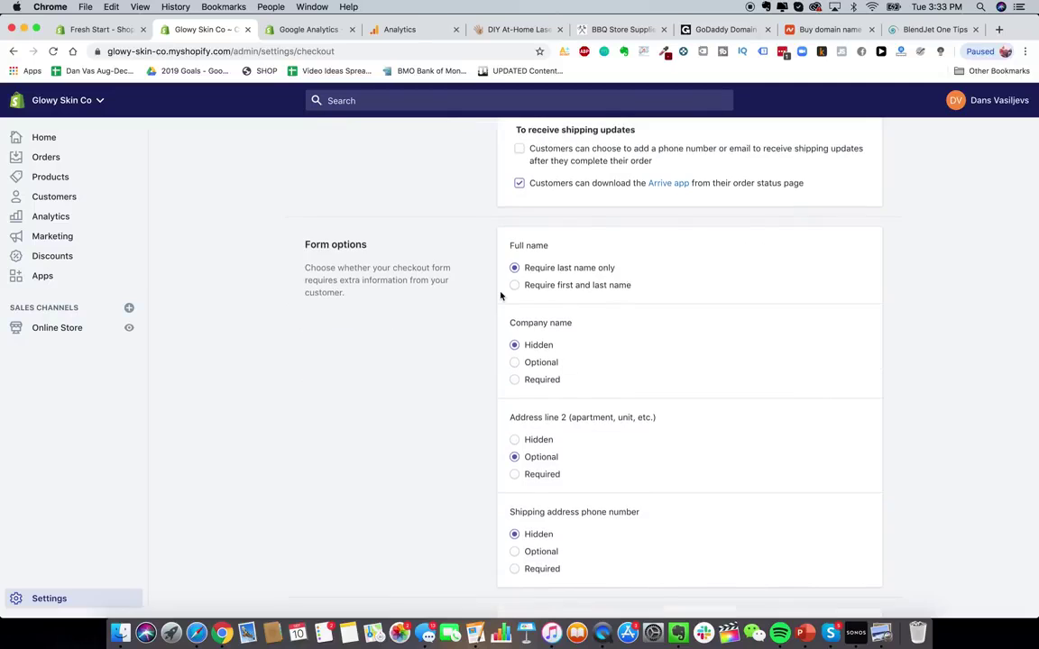
pyautogui.scroll(-1, 661, 311)
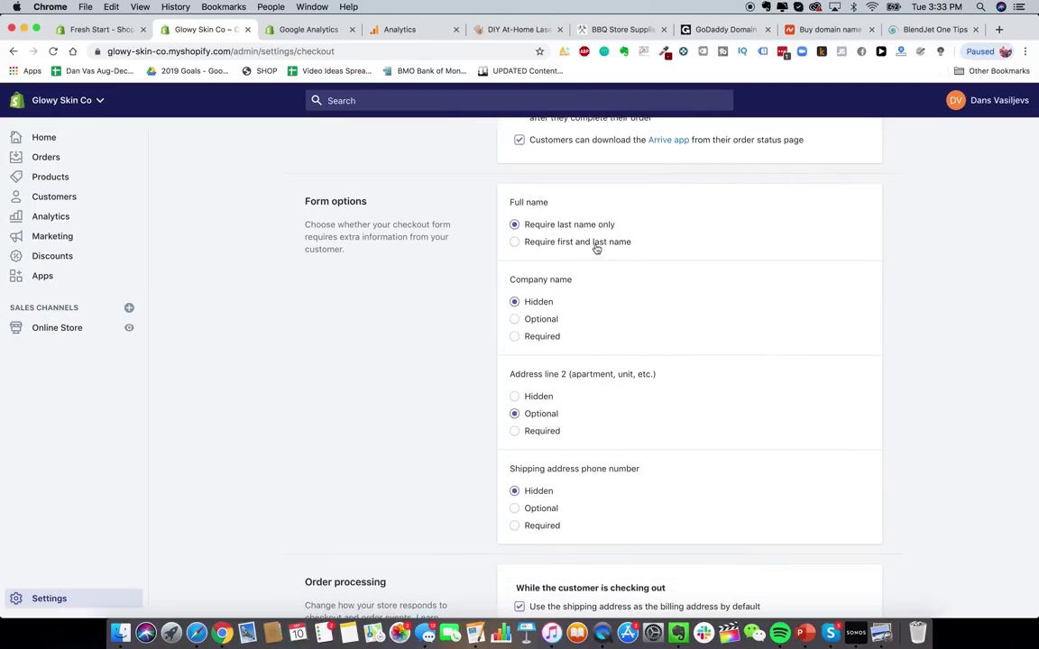
pyautogui.click(595, 242)
# - Preselect the email sign-up option at checkout
pyautogui.scroll(-3, 550, 312)
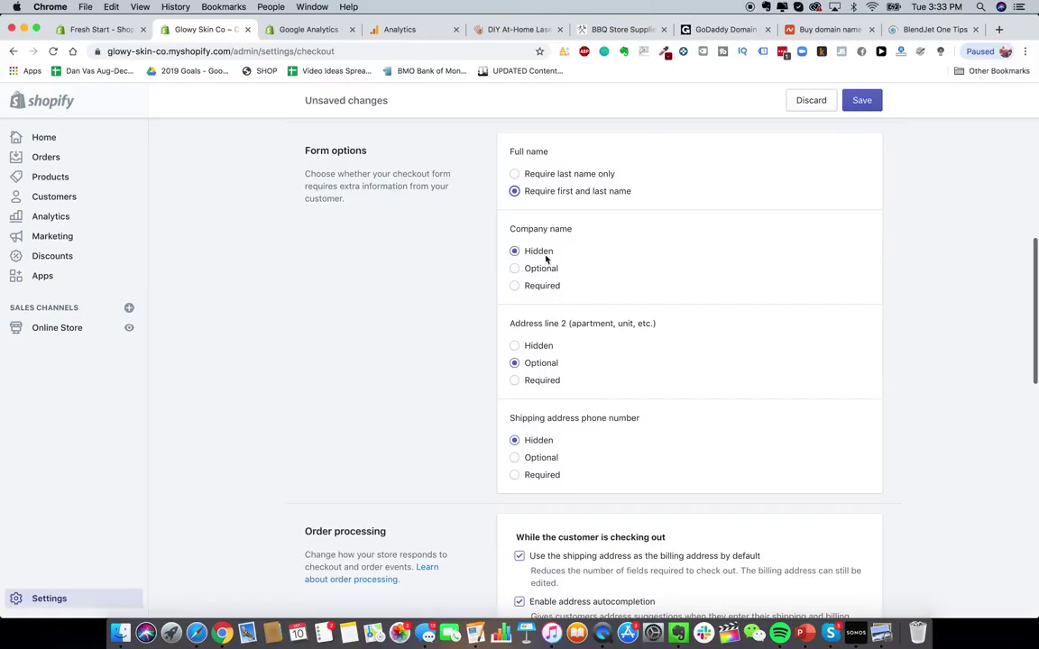
pyautogui.scroll(2, 559, 303)
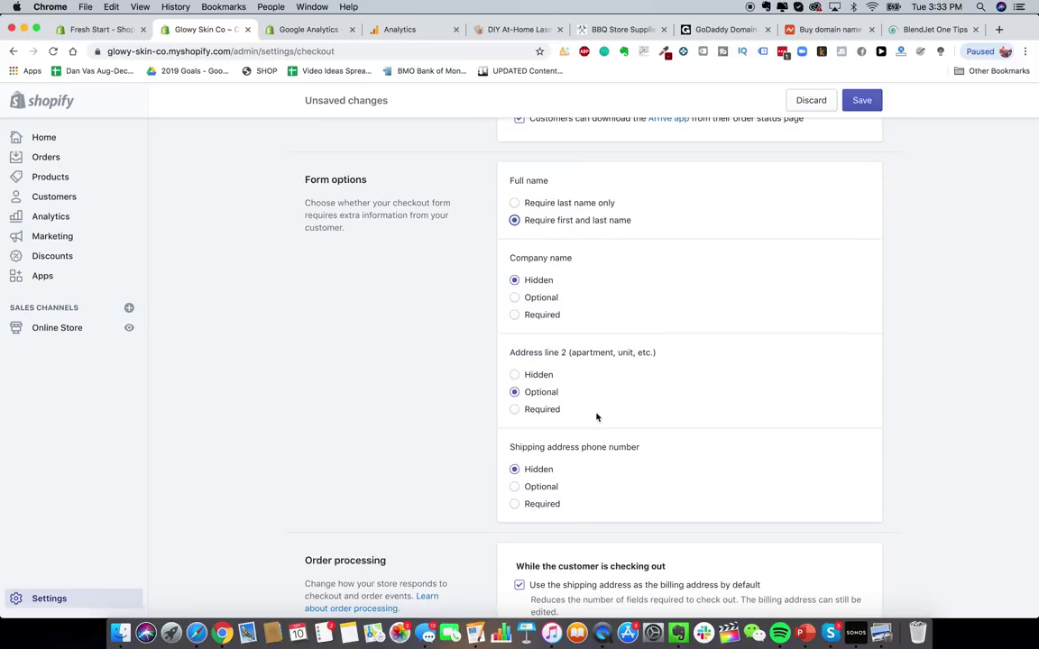
pyautogui.scroll(-4, 524, 361)
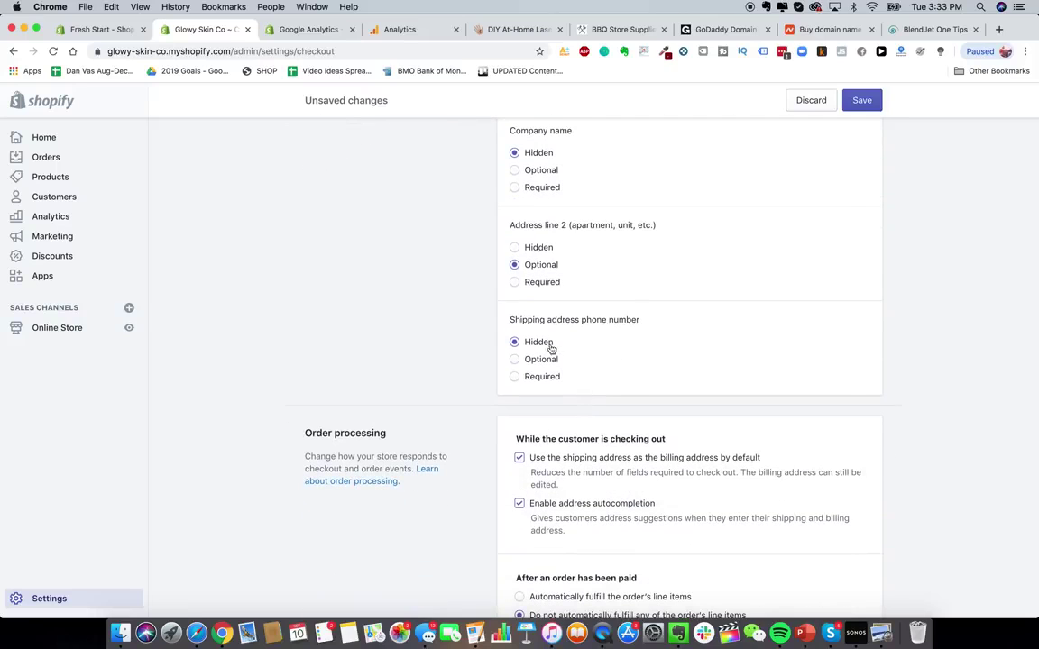
pyautogui.scroll(-4, 566, 317)
pyautogui.scroll(-2, 677, 329)
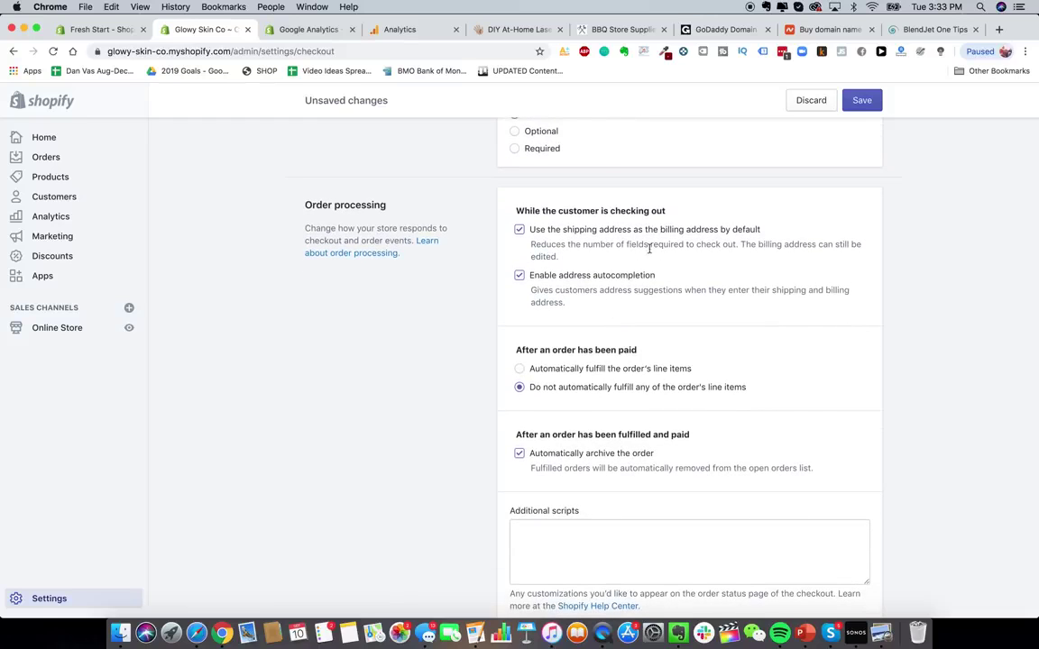
pyautogui.scroll(-1, 648, 249)
pyautogui.scroll(-1, 631, 250)
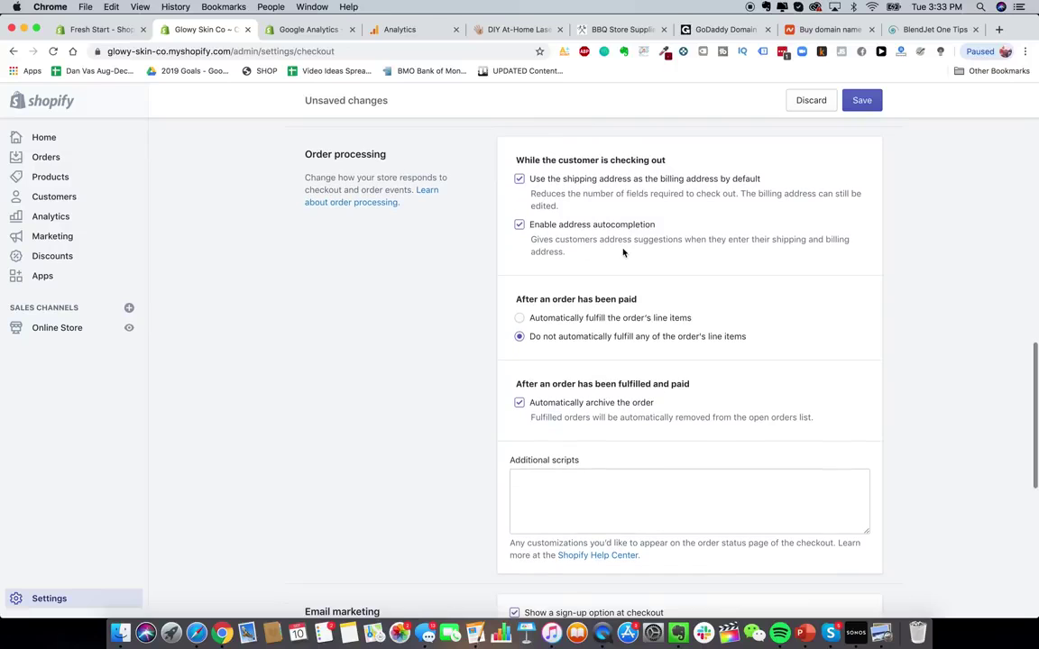
pyautogui.scroll(-4, 592, 288)
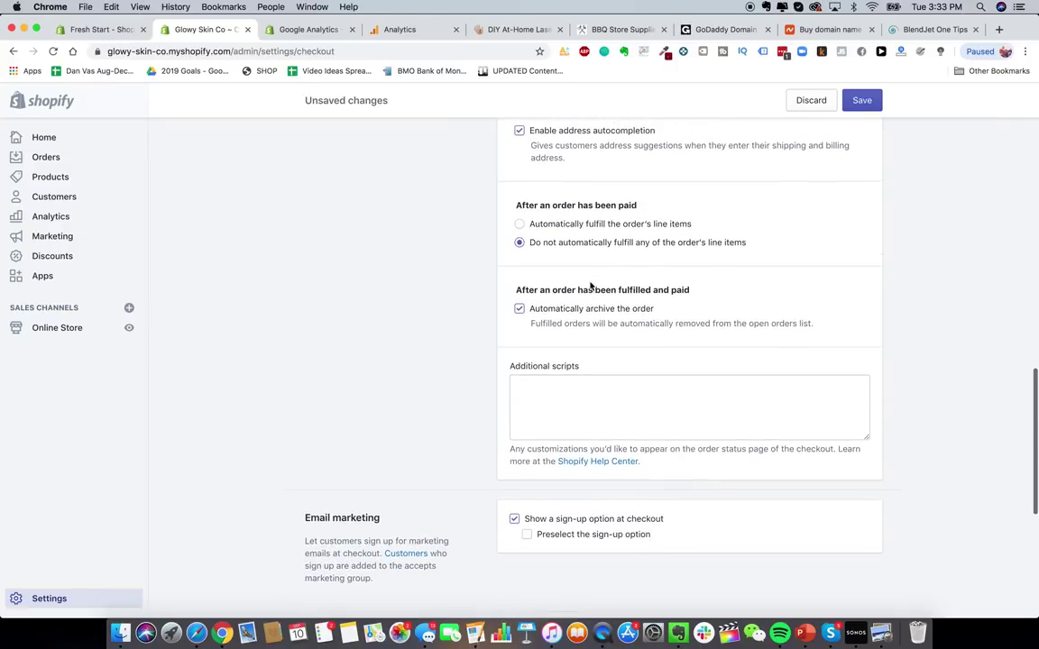
pyautogui.scroll(1, 554, 255)
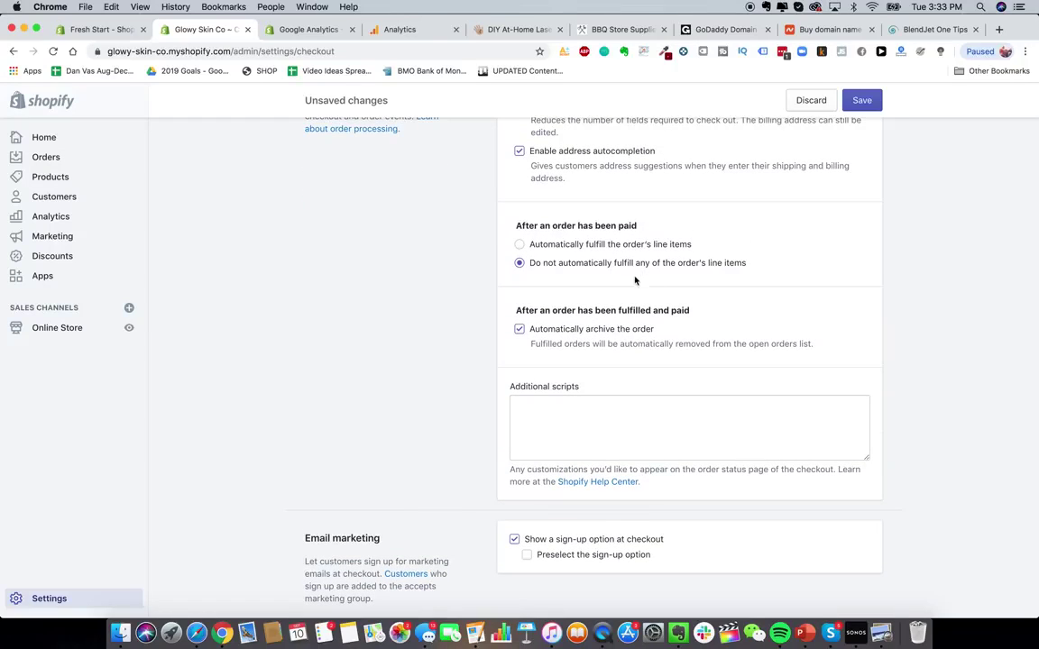
pyautogui.scroll(-2, 576, 325)
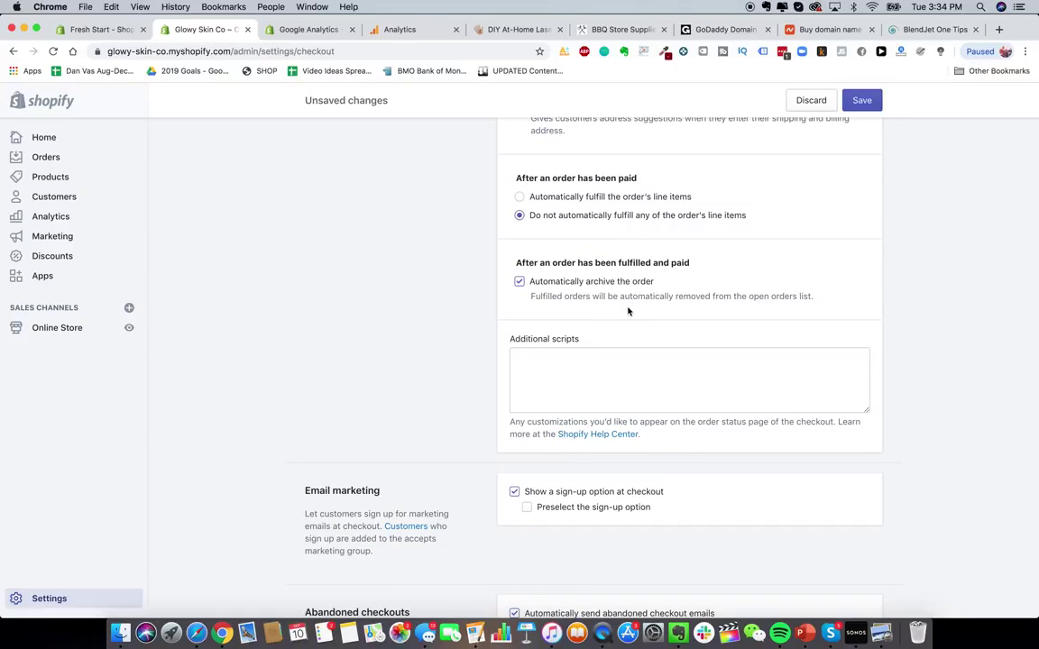
pyautogui.scroll(-5, 629, 311)
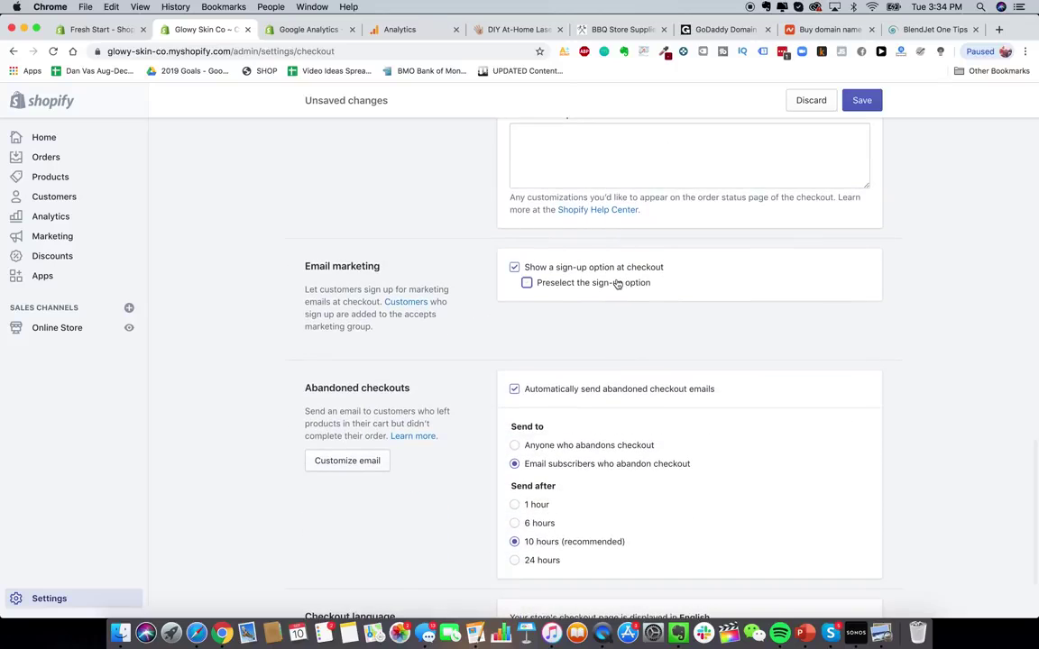
pyautogui.click(618, 283)
pyautogui.scroll(-2, 637, 350)
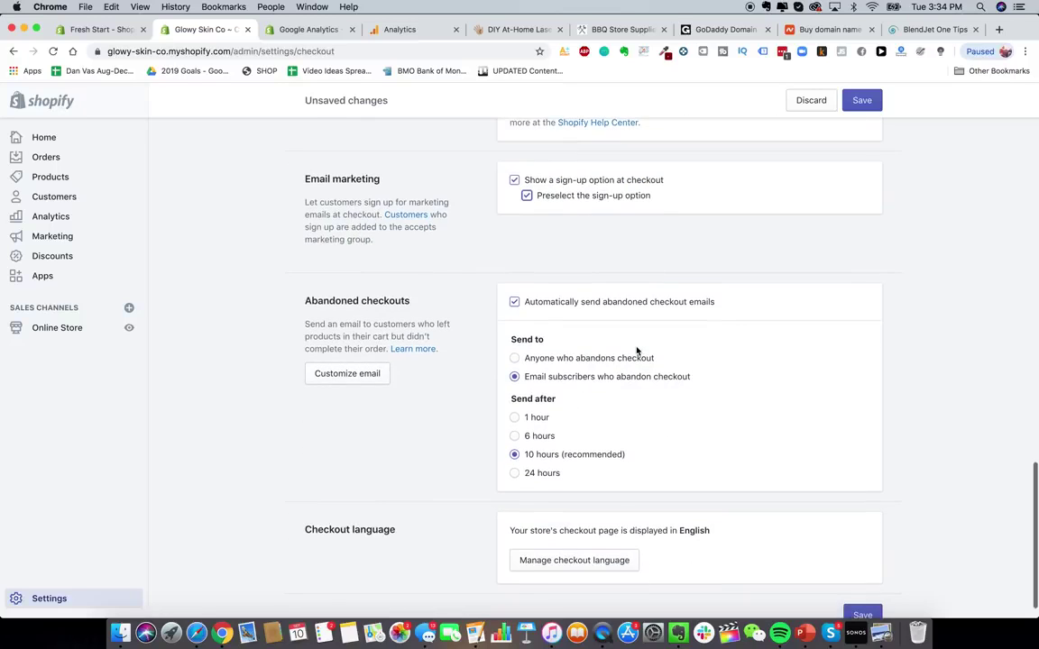
pyautogui.scroll(-1, 722, 245)
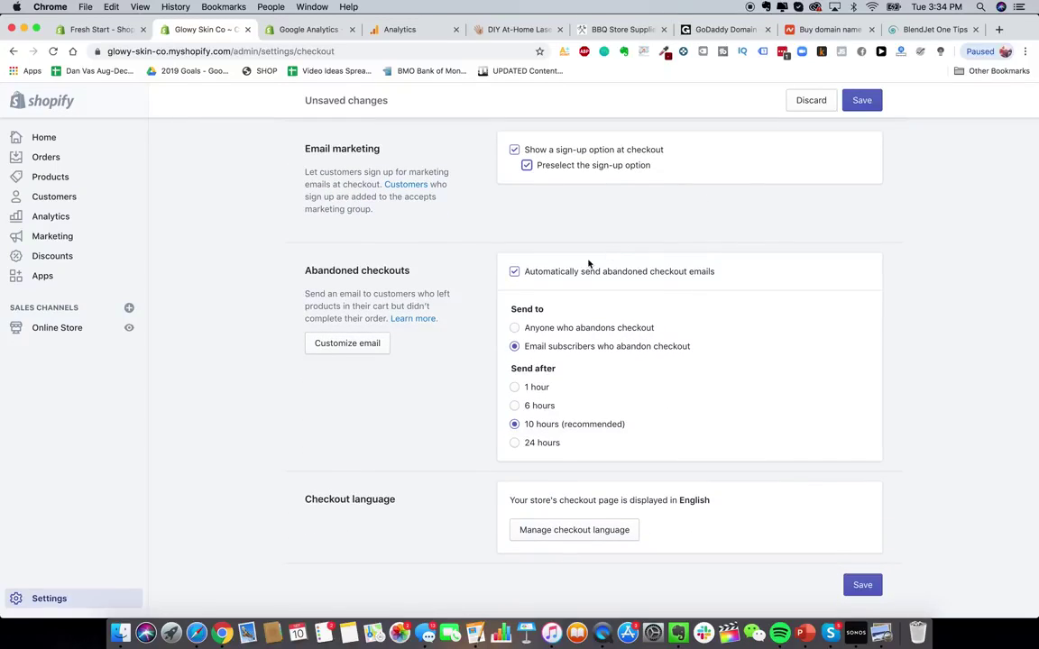
# - Turn off automatic abandoned checkout emails, save, and return to Settings
pyautogui.click(658, 275)
pyautogui.scroll(-1, 573, 215)
pyautogui.scroll(5, 766, 385)
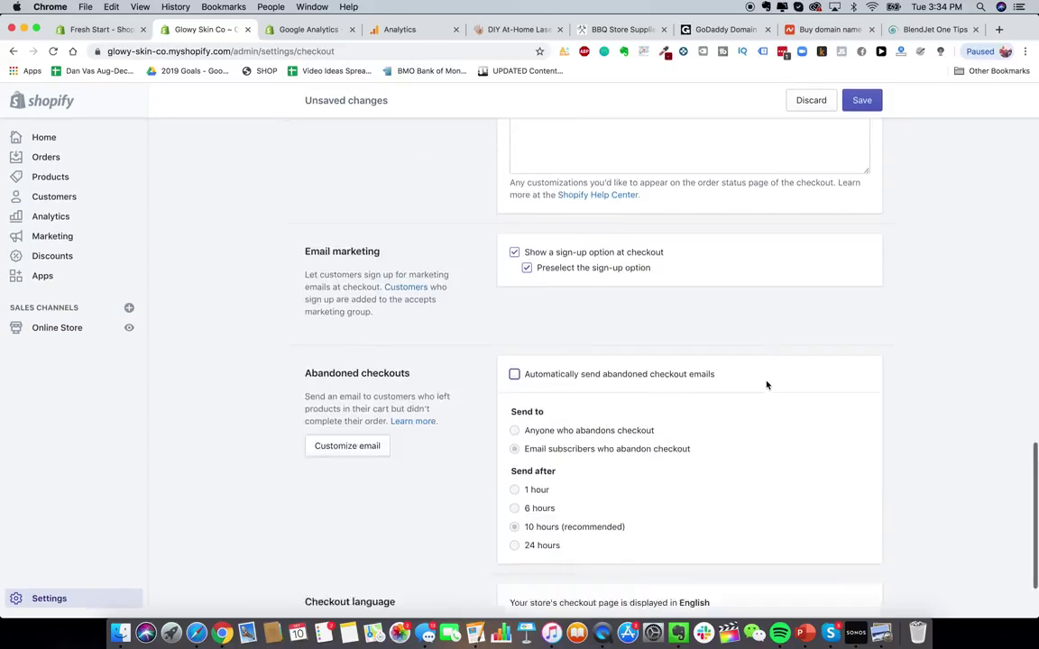
pyautogui.scroll(5, 784, 207)
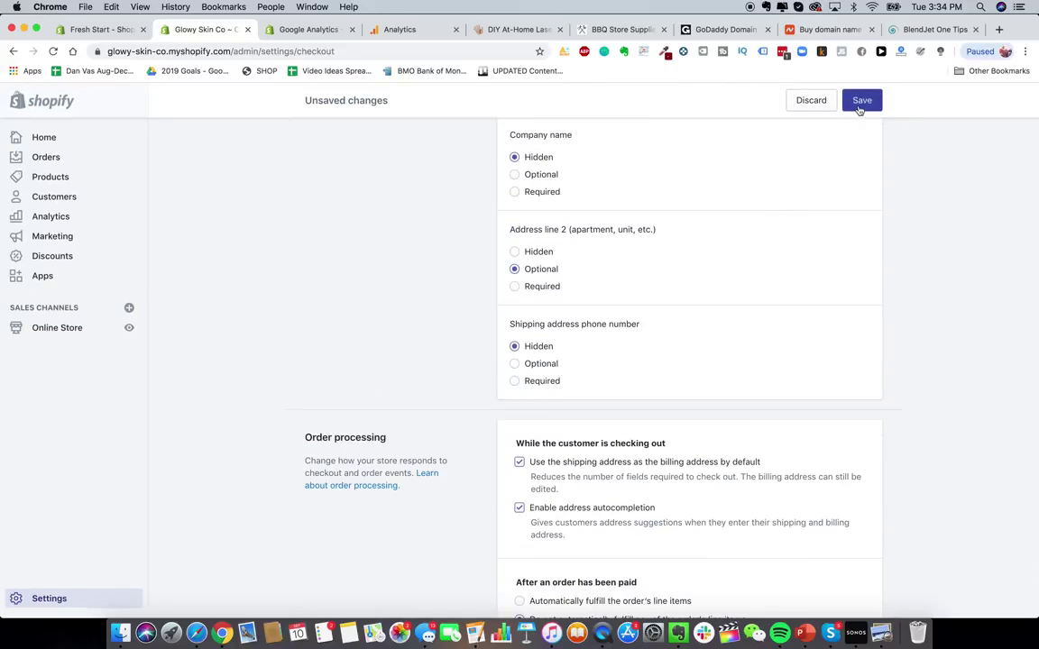
pyautogui.click(860, 100)
pyautogui.scroll(-8, 688, 342)
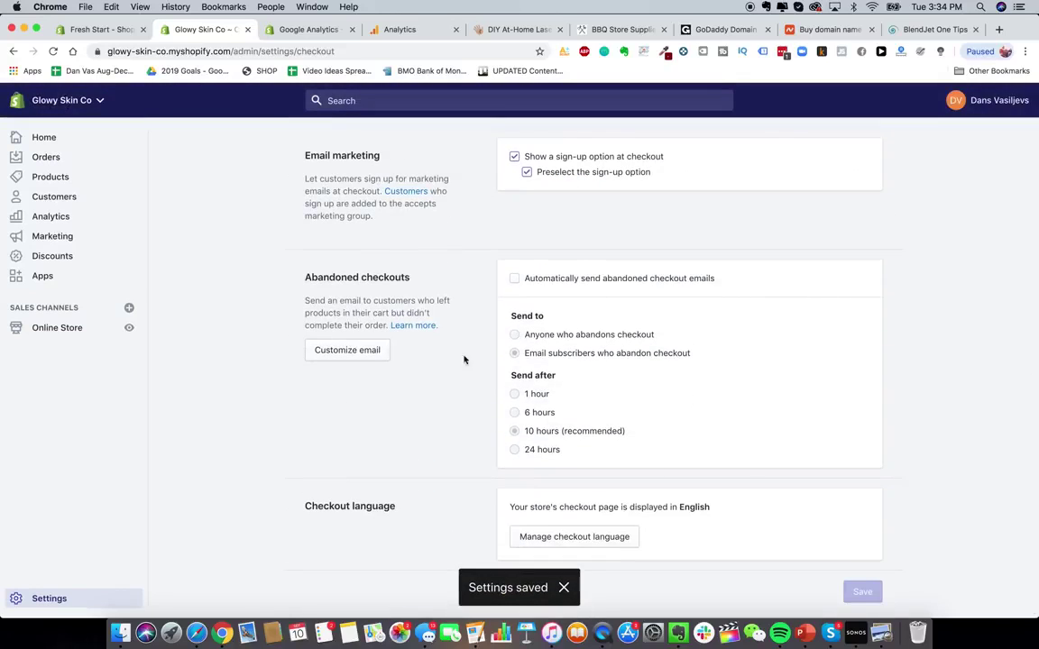
pyautogui.scroll(10, 542, 338)
pyautogui.scroll(10, 500, 327)
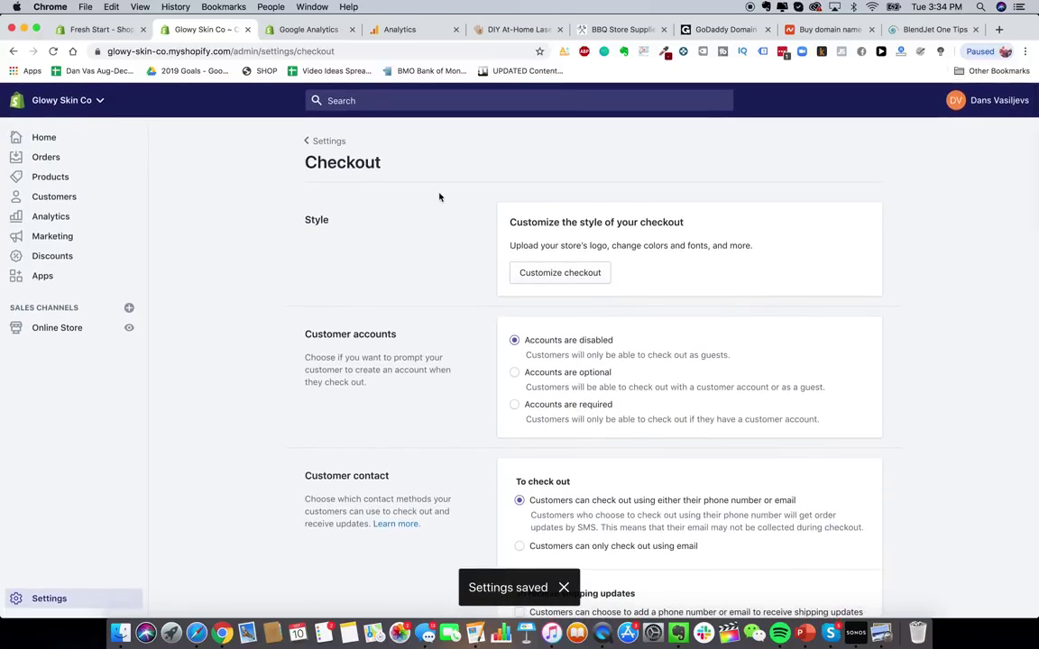
pyautogui.click(316, 145)
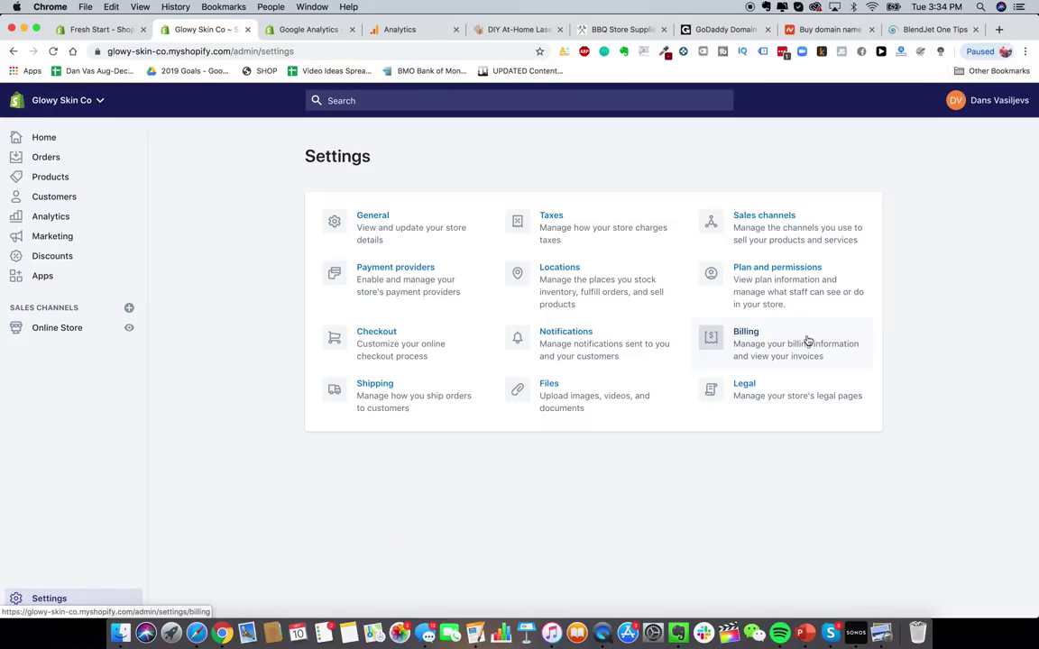
# - Search 'shopify plans' in a new tab and open Shopify's official pricing page
pyautogui.click(999, 29)
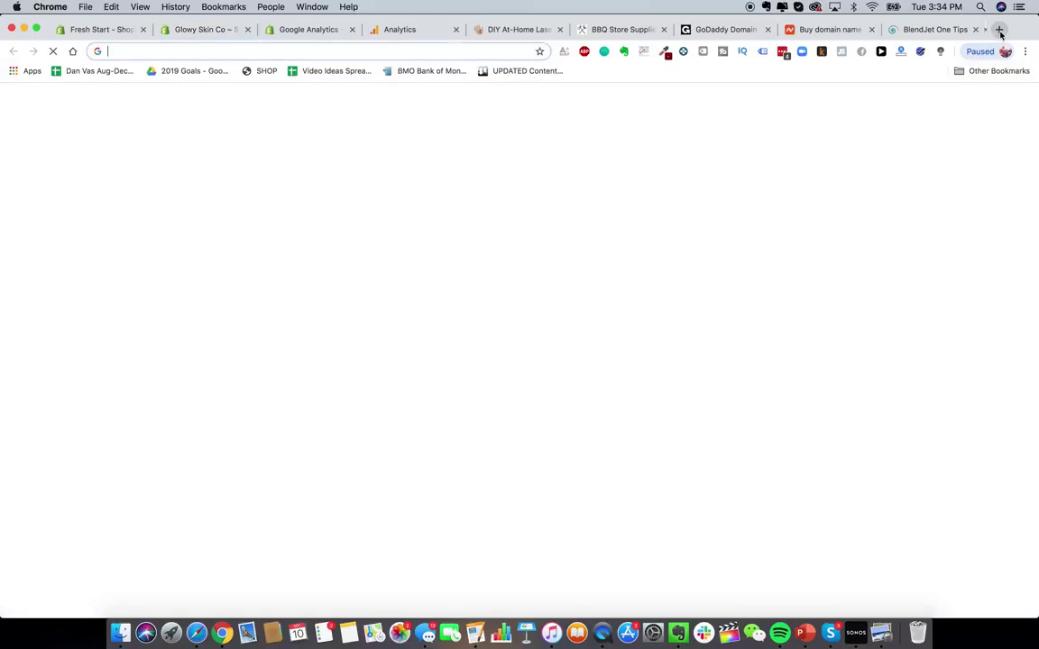
pyautogui.write('shopify plans')
pyautogui.press('Return')
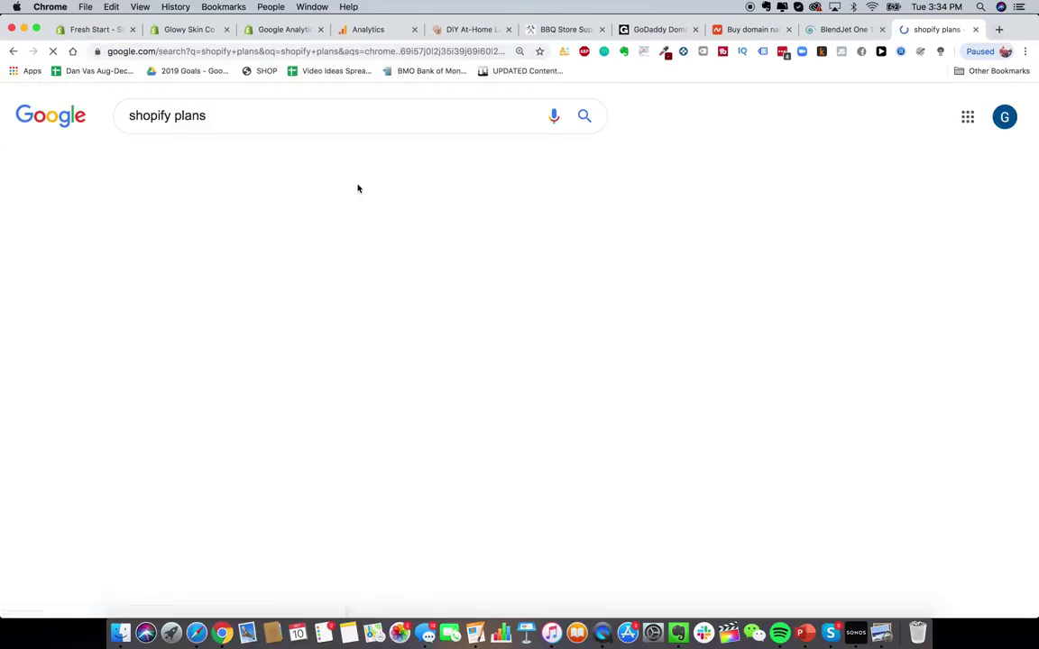
pyautogui.scroll(-5, 250, 496)
pyautogui.scroll(-3, 251, 496)
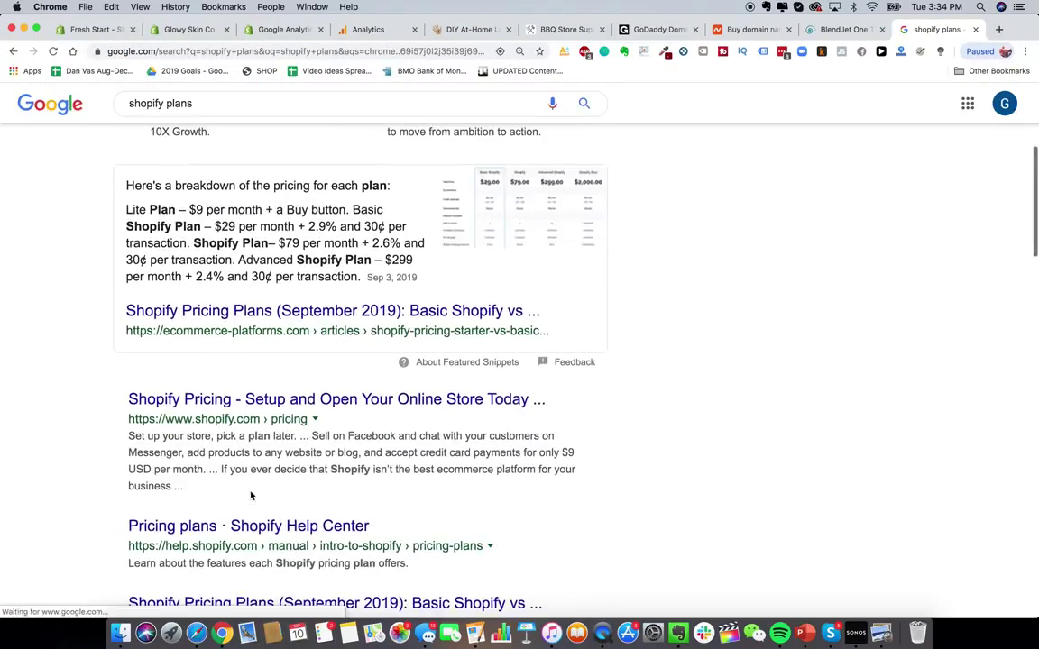
pyautogui.click(290, 402)
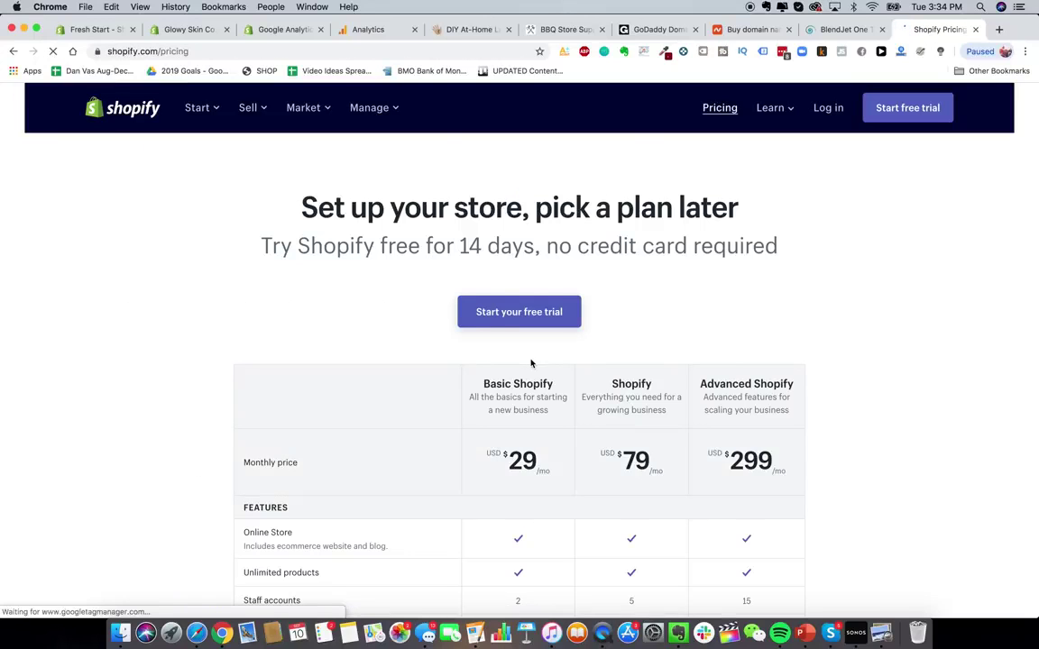
# - Scroll to the online credit card rates and highlight Basic Shopify's 2.9% + 30¢
pyautogui.scroll(-5, 531, 363)
pyautogui.scroll(3, 531, 363)
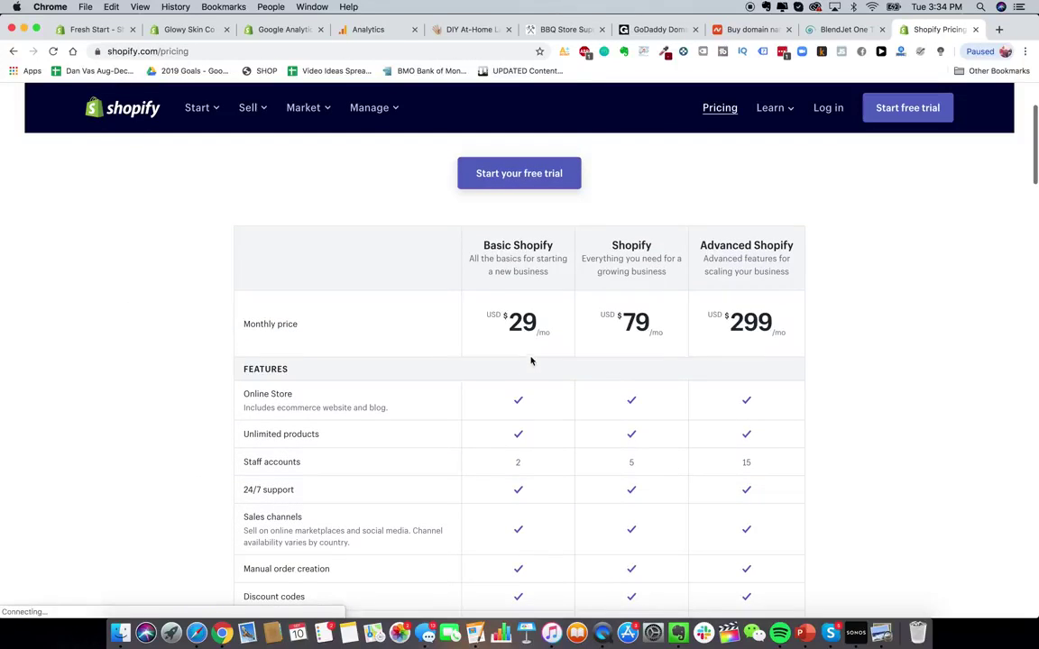
pyautogui.scroll(-1, 530, 313)
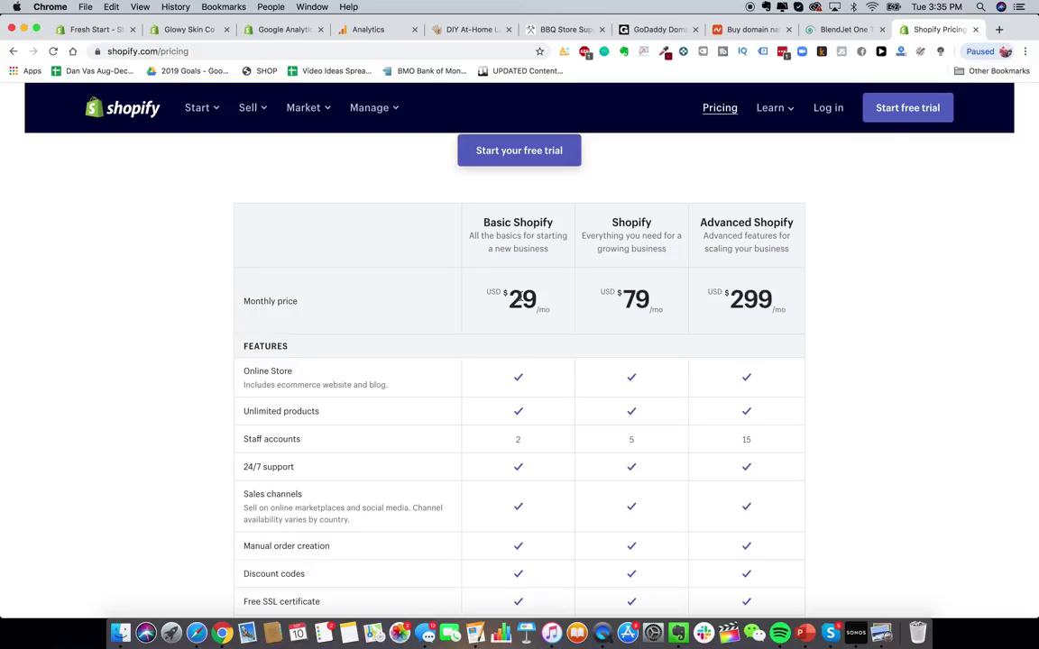
pyautogui.scroll(-3, 520, 296)
pyautogui.scroll(2, 521, 295)
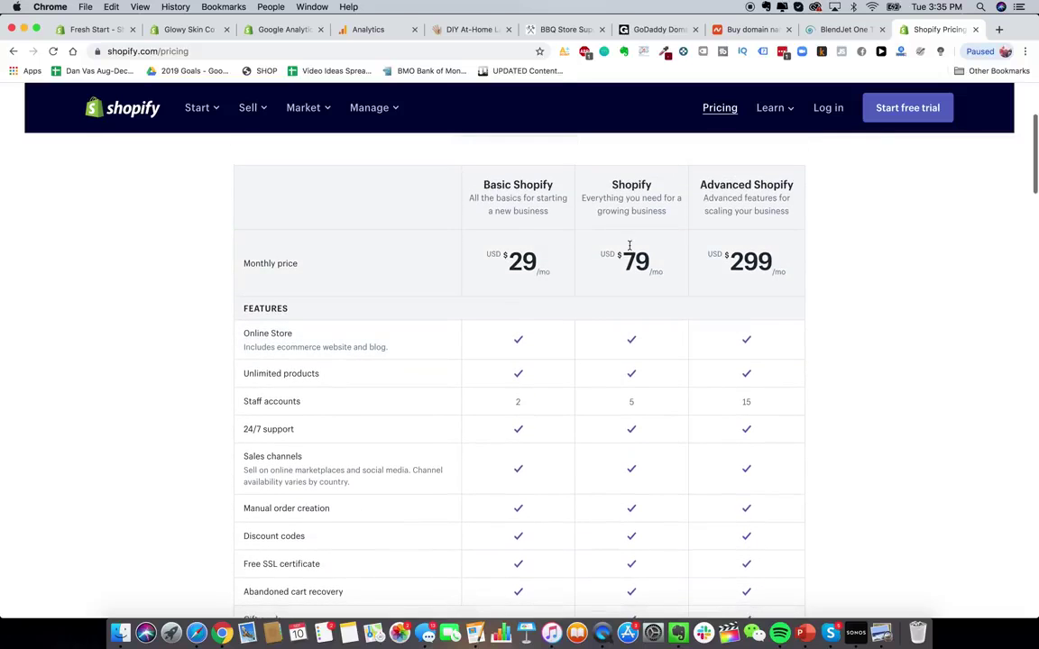
pyautogui.scroll(1, 816, 257)
pyautogui.scroll(-2, 816, 257)
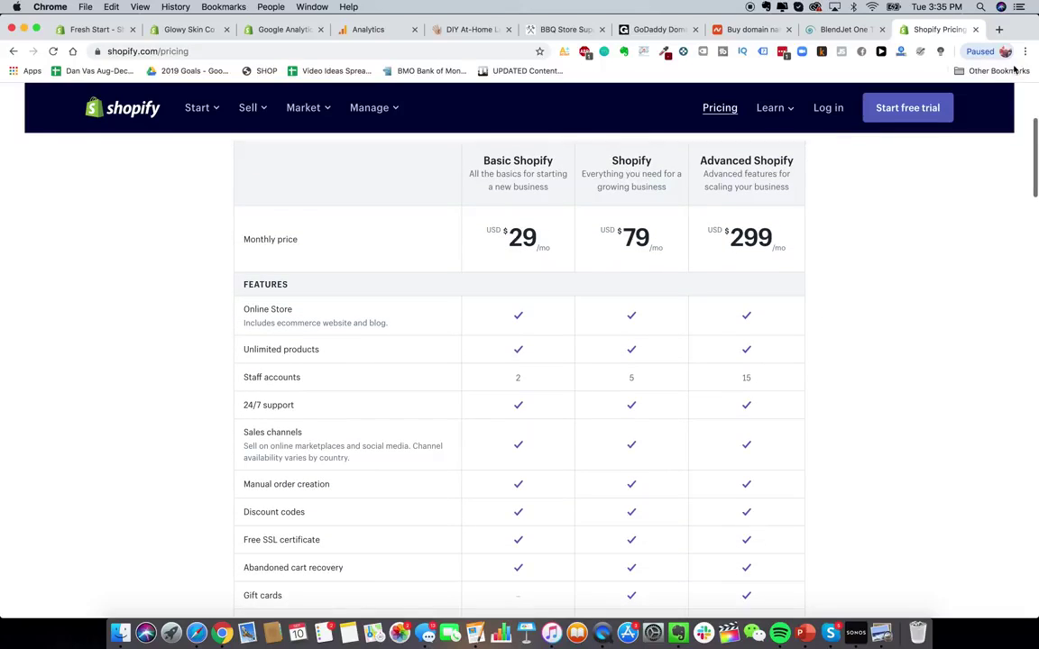
pyautogui.scroll(1, 898, 345)
pyautogui.scroll(-4, 897, 345)
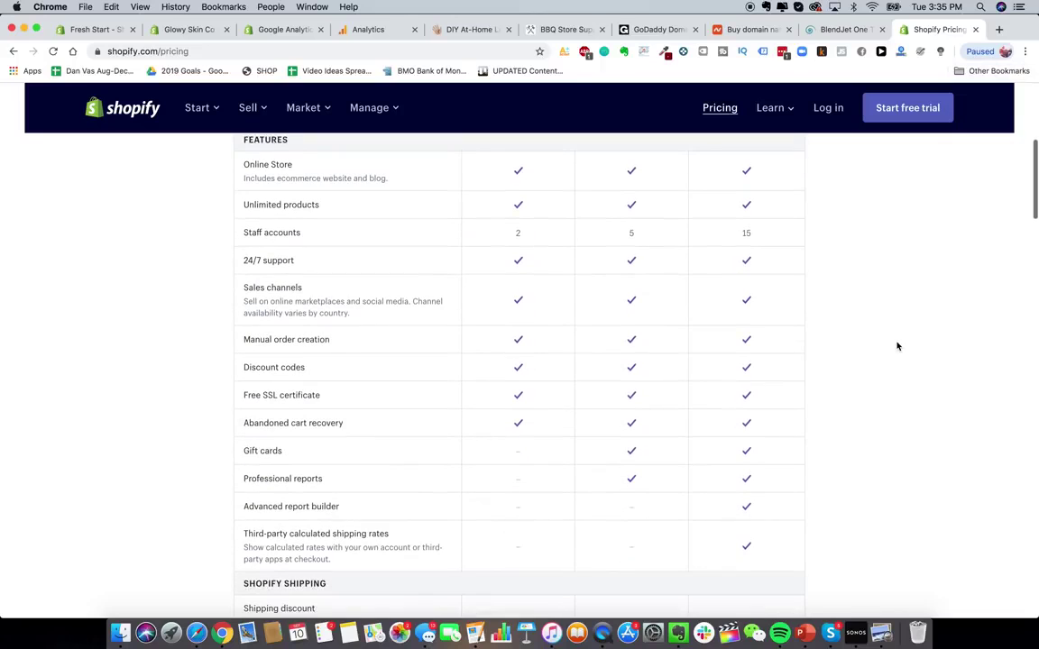
pyautogui.scroll(4, 898, 346)
pyautogui.scroll(-8, 897, 345)
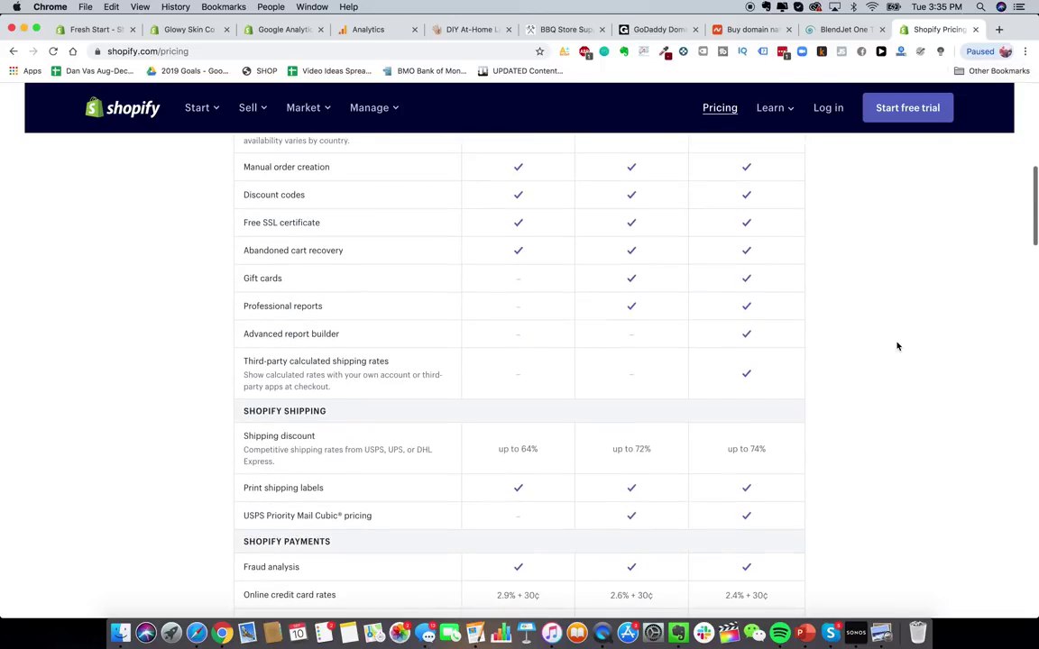
pyautogui.scroll(1, 770, 420)
pyautogui.scroll(-3, 770, 419)
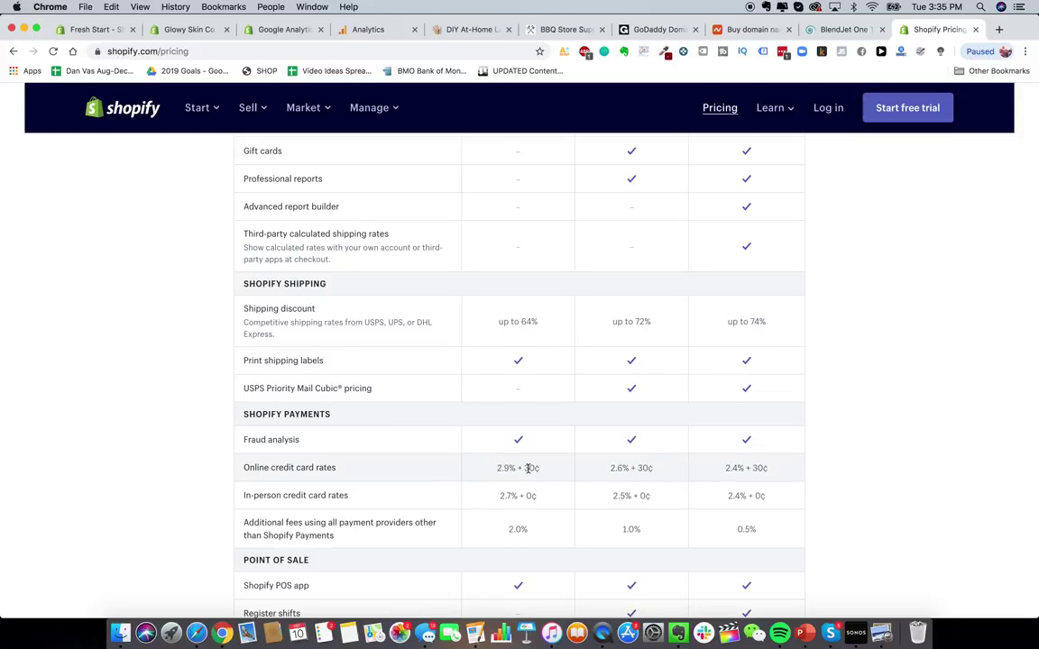
pyautogui.moveTo(495, 468); pyautogui.dragTo(552, 475)
pyautogui.click(629, 468)
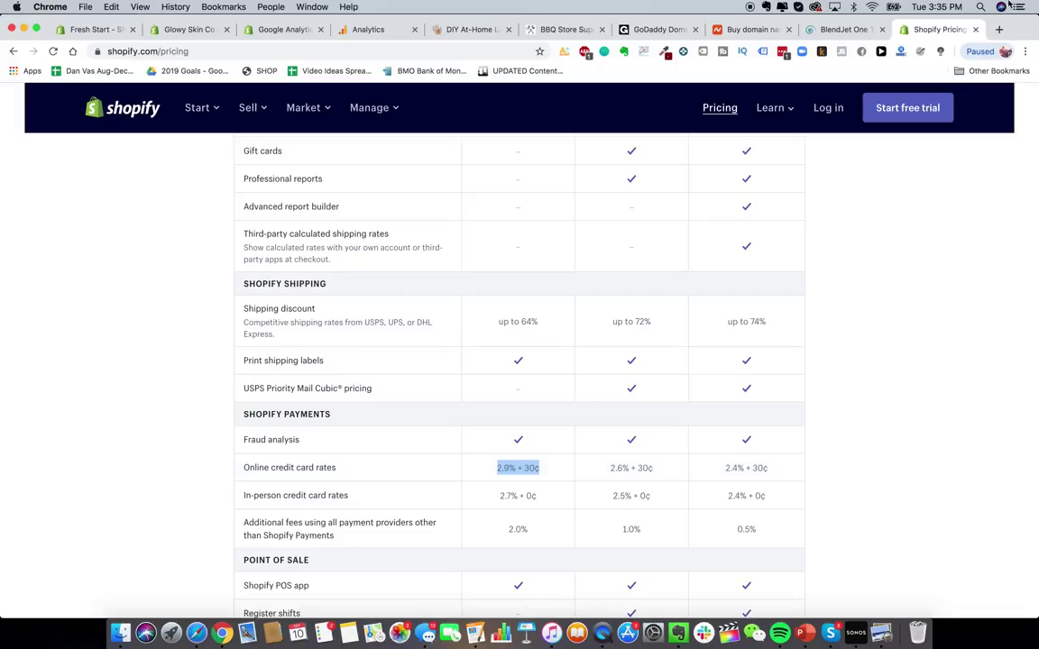
# - Search for a Shopify transaction fee calculator and open the ecommerce-platforms.com pricing article
pyautogui.click(998, 30)
pyautogui.write('shopify ')
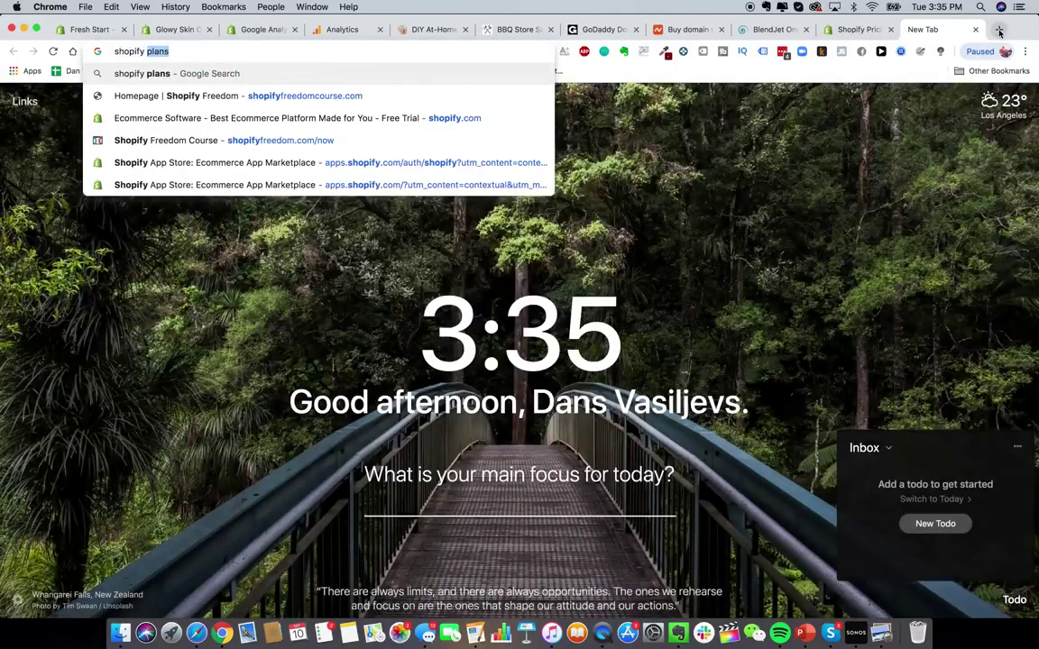
pyautogui.write('transact')
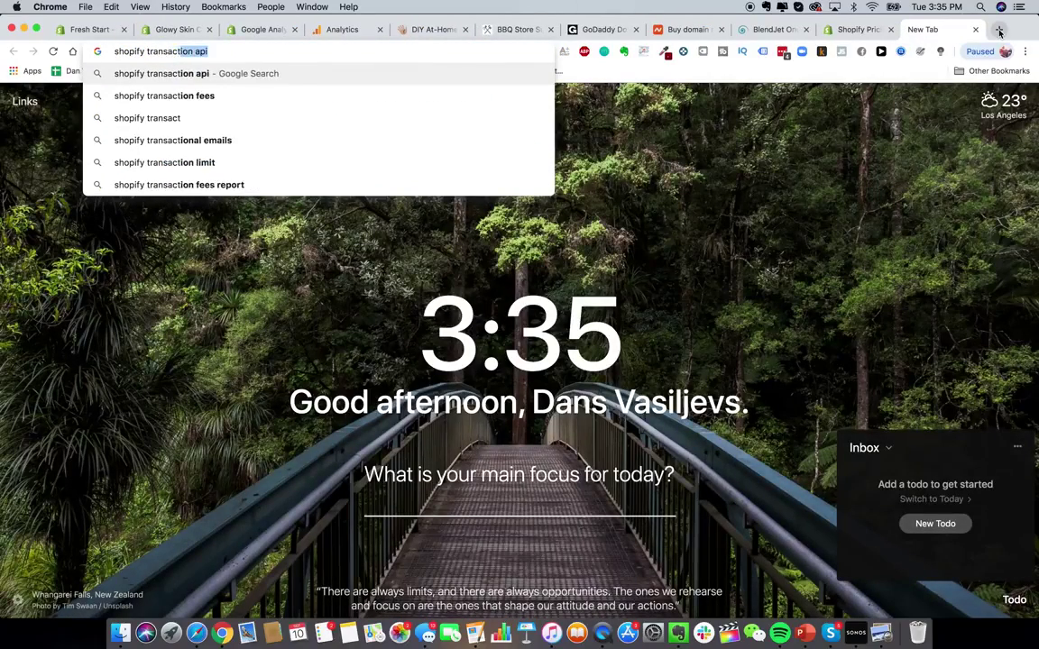
pyautogui.write('ion calculator fees')
pyautogui.press('Return')
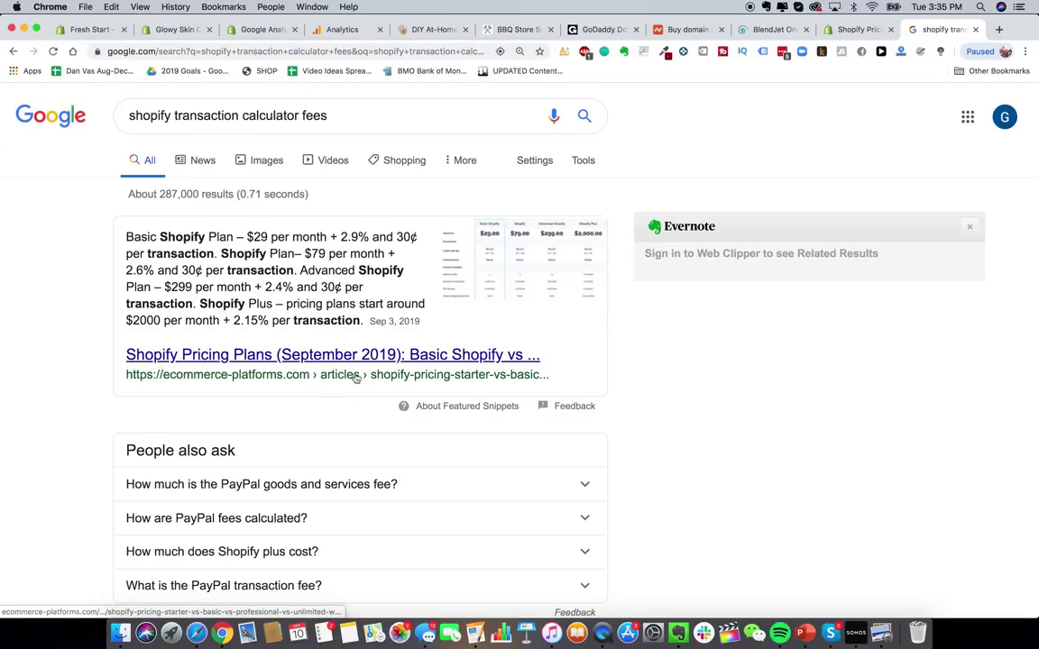
pyautogui.click(368, 357)
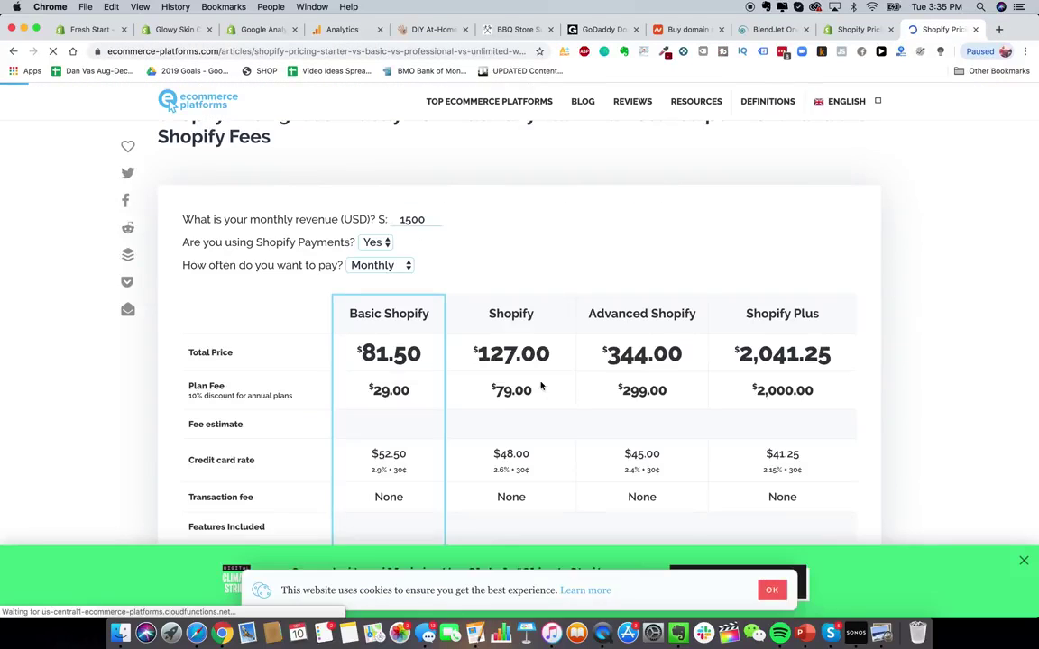
# - Enter 50000 monthly revenue in the calculator and keep payments on Monthly
pyautogui.doubleClick(421, 211)
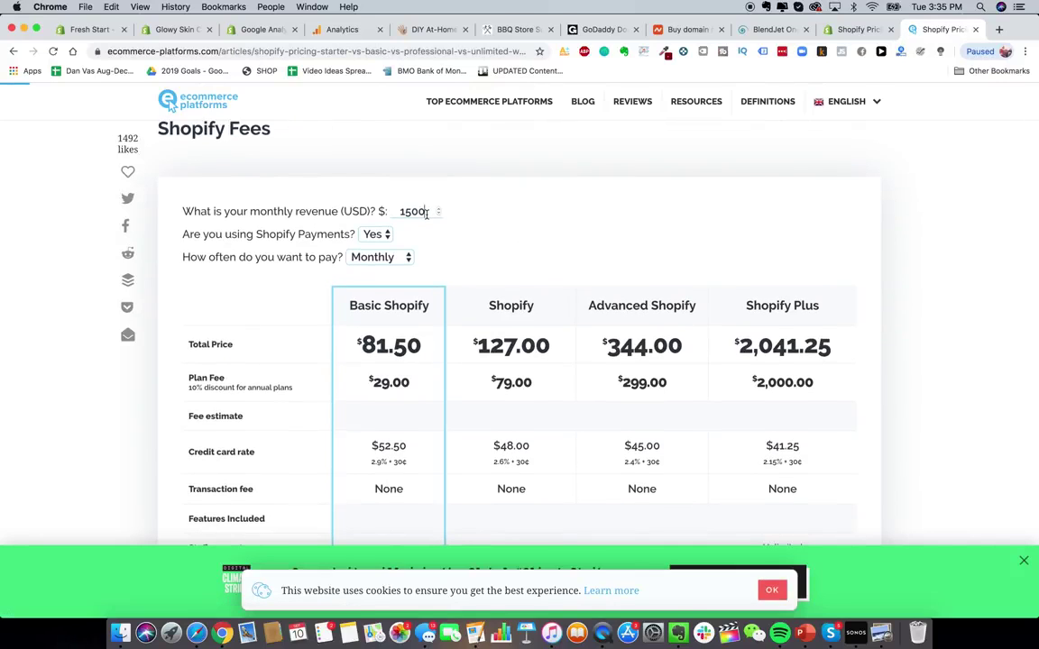
pyautogui.write('50000')
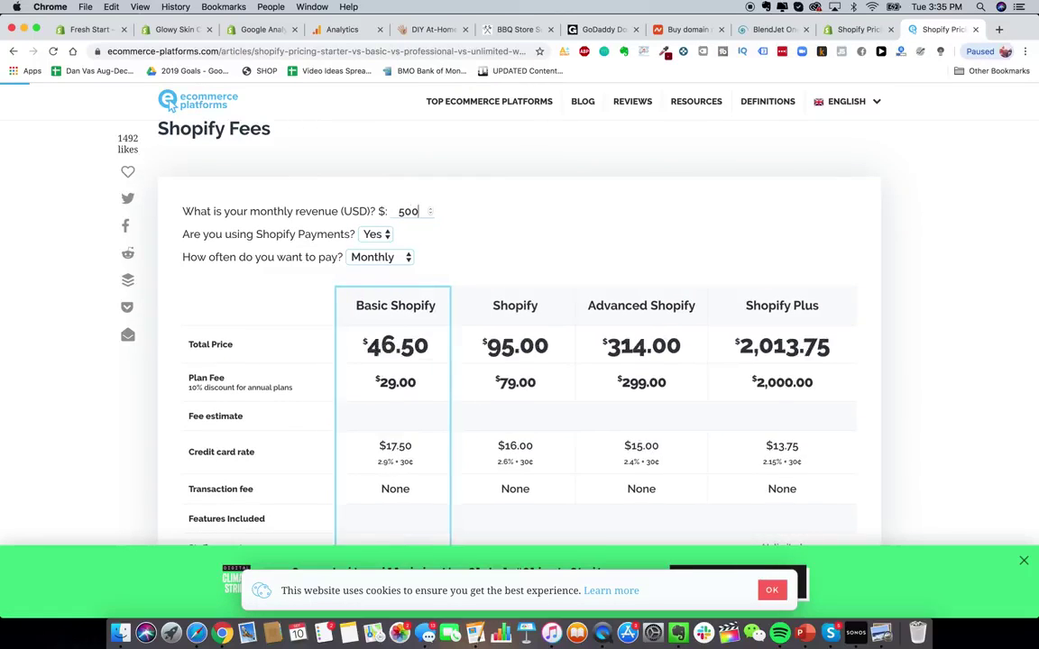
pyautogui.click(387, 261)
pyautogui.click(373, 271)
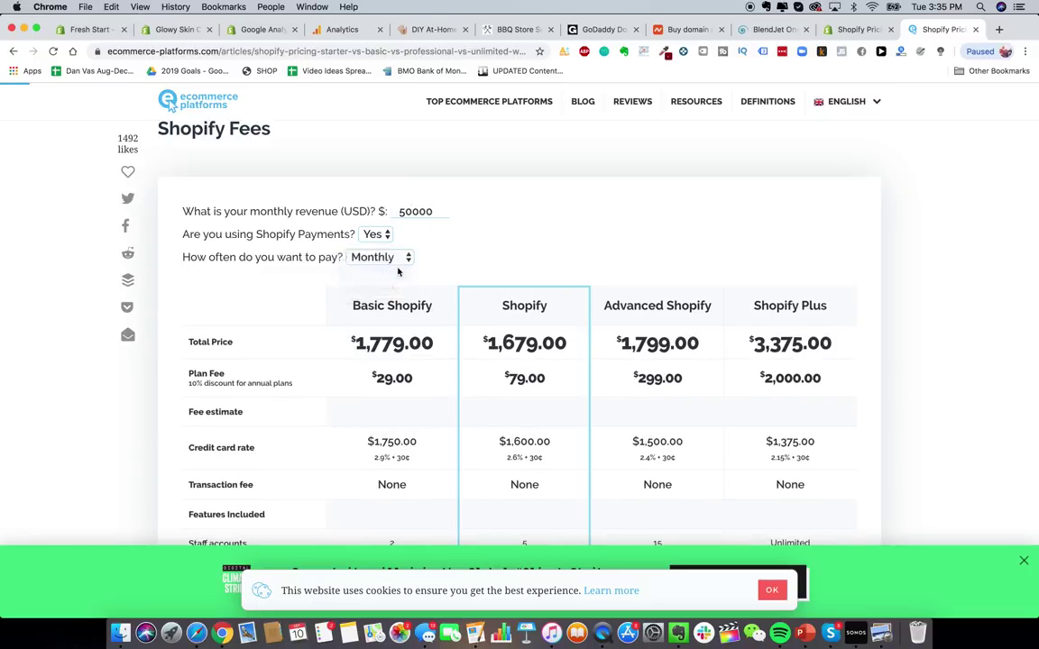
pyautogui.click(385, 258)
pyautogui.click(378, 245)
pyautogui.scroll(-1, 592, 265)
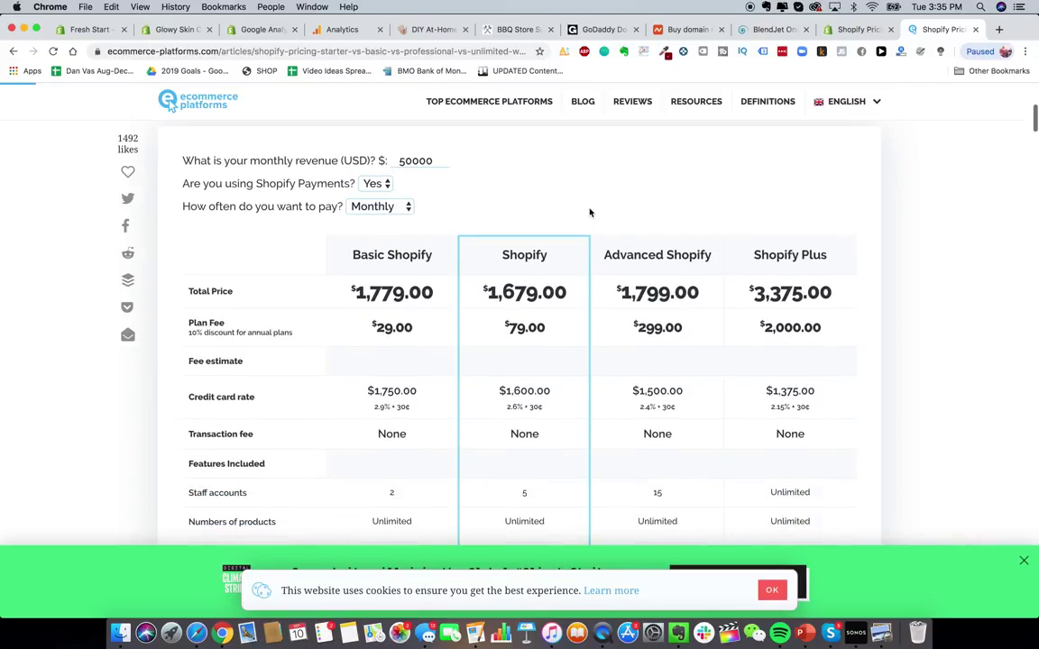
pyautogui.scroll(-1, 591, 213)
pyautogui.scroll(-1, 590, 212)
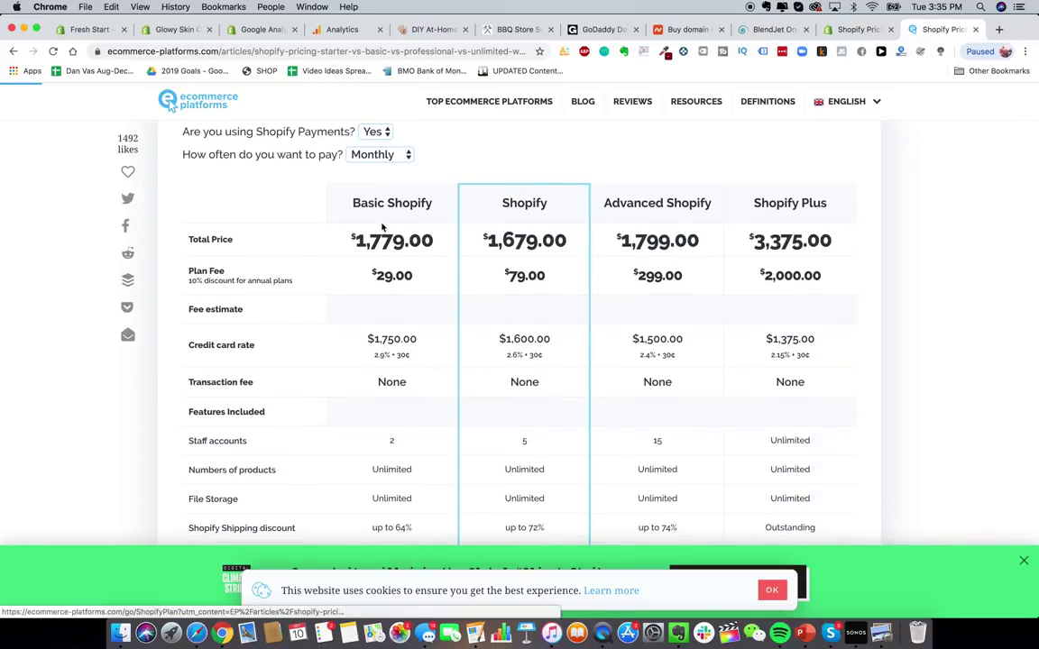
pyautogui.scroll(2, 321, 140)
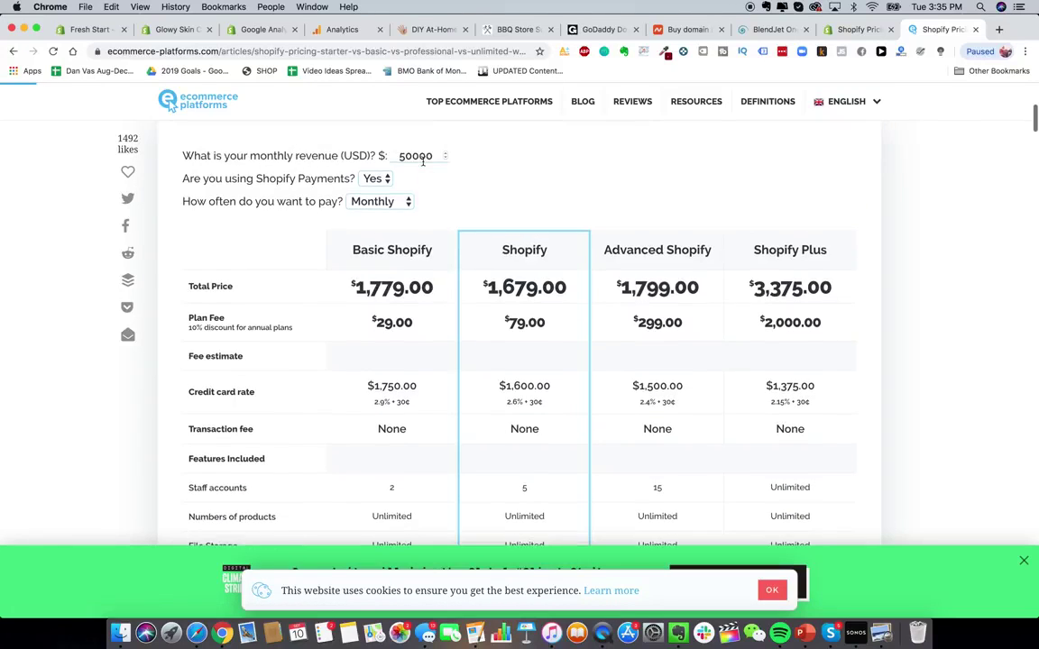
# - Change the monthly revenue to 10000, then 200000, comparing the plan totals
pyautogui.doubleClick(417, 156)
pyautogui.write('10000')
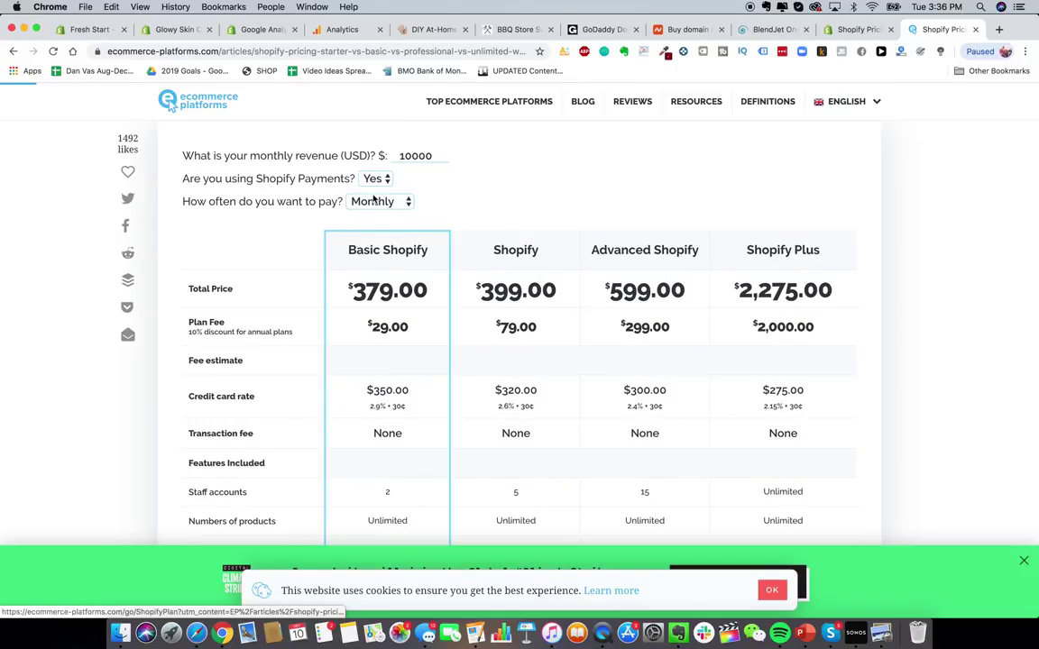
pyautogui.doubleClick(415, 156)
pyautogui.write('200000')
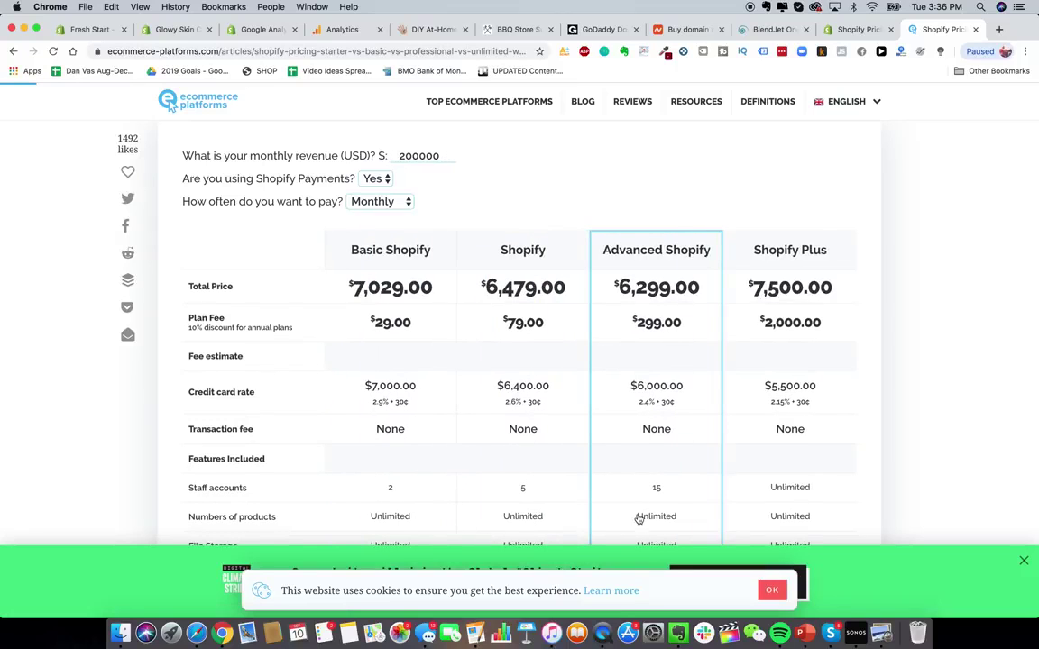
pyautogui.scroll(1, 645, 350)
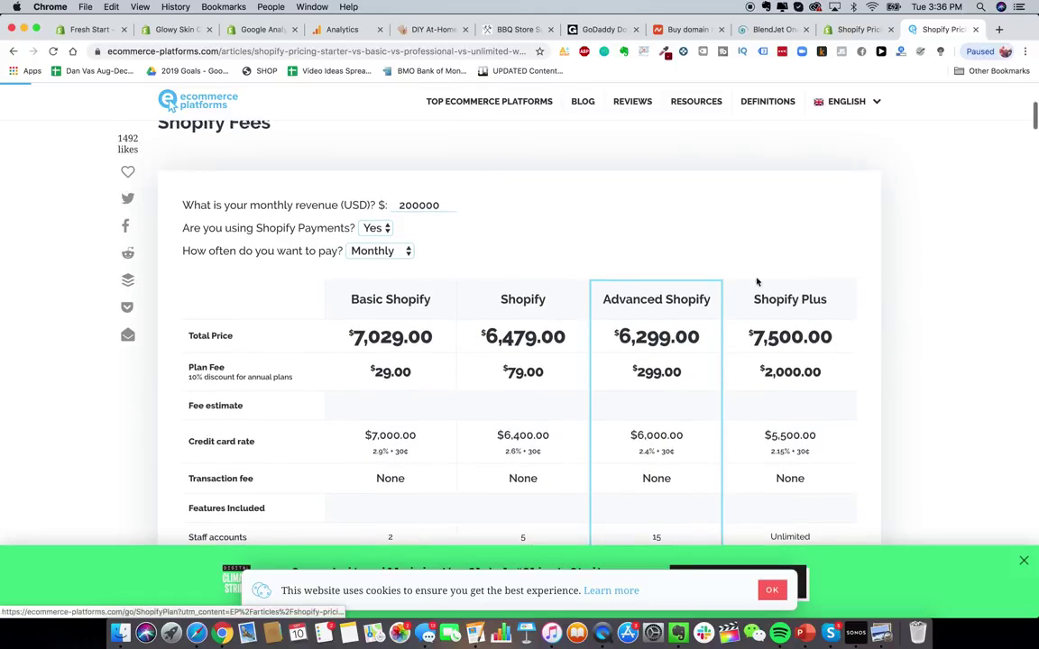
pyautogui.scroll(-3, 537, 338)
pyautogui.scroll(-1, 536, 338)
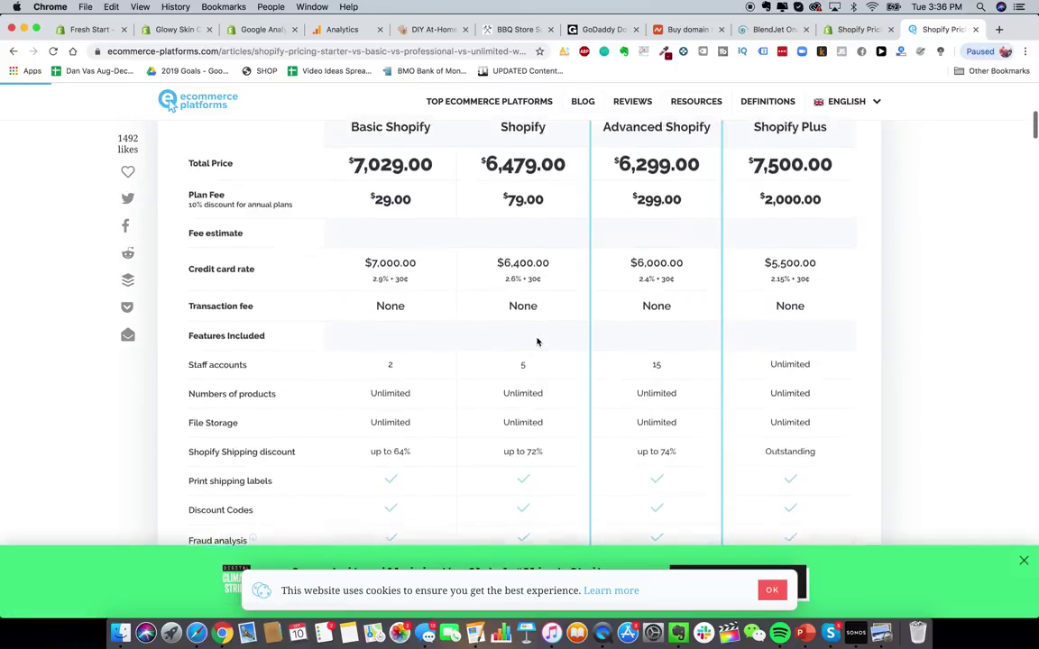
pyautogui.scroll(4, 536, 337)
pyautogui.doubleClick(402, 217)
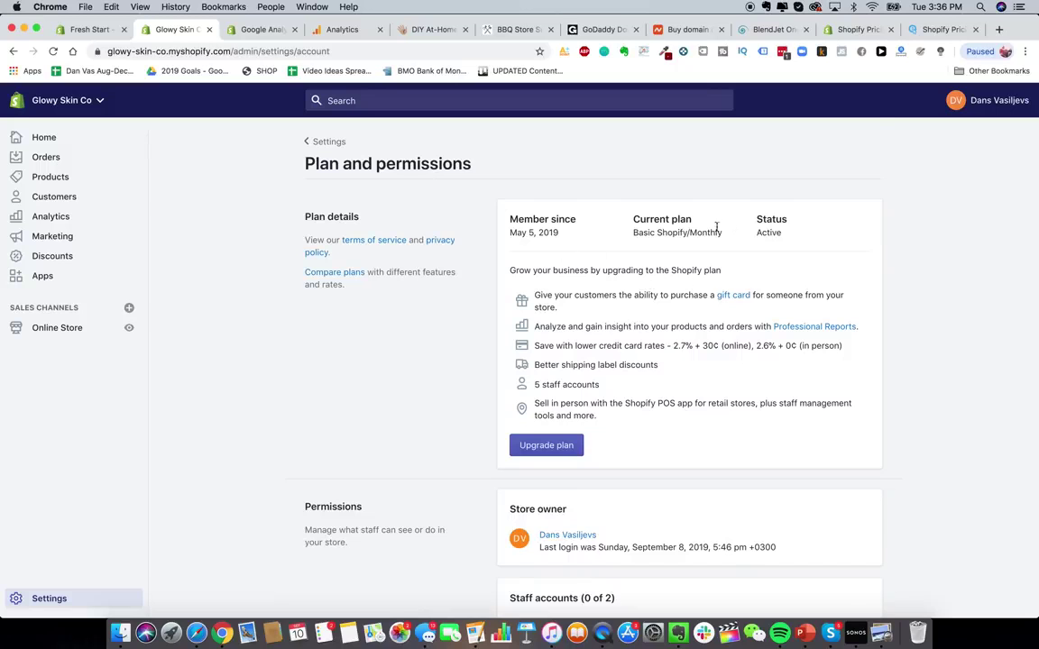
# - Scroll the Plan and permissions page showing the Basic Shopify monthly plan
pyautogui.scroll(-5, 717, 226)
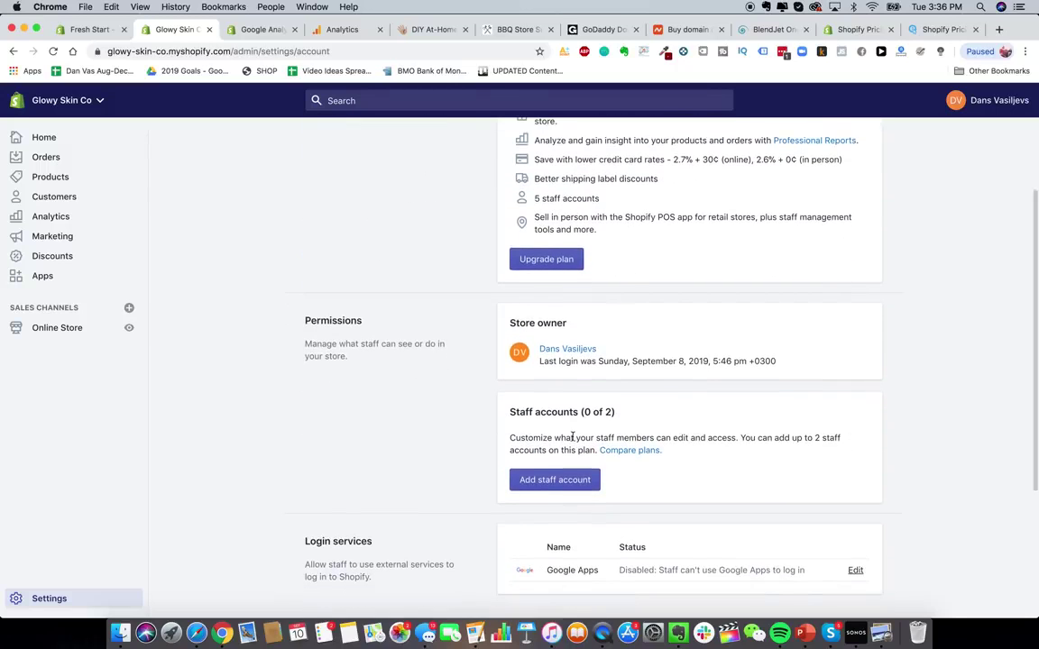
# - Return to the Settings list, go to Shipping, and start adding a shipping zone
pyautogui.click(577, 482)
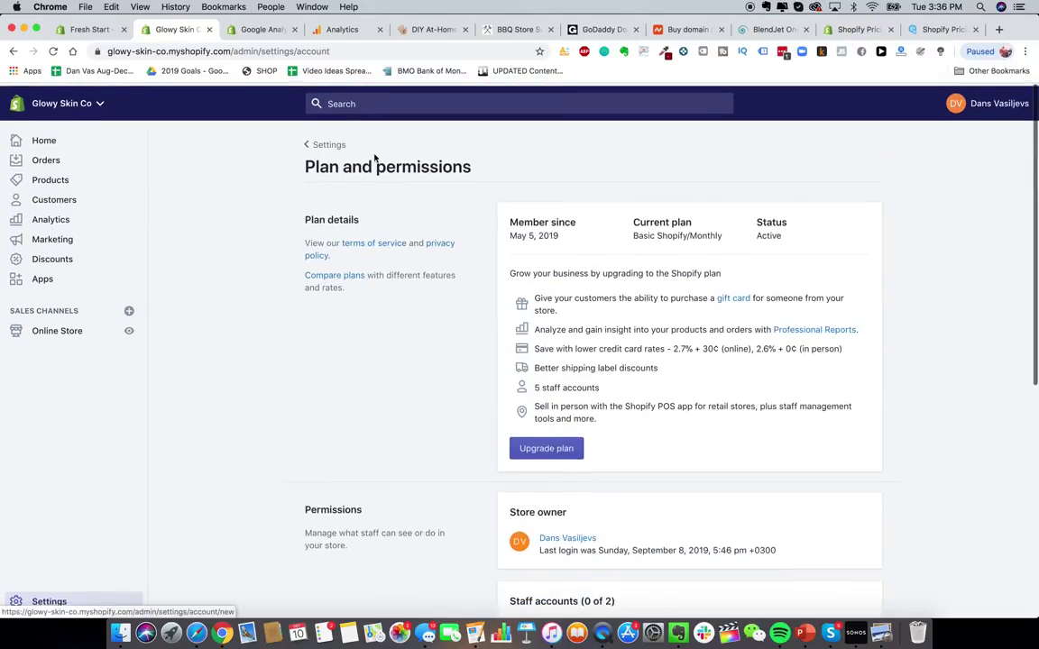
pyautogui.click(330, 144)
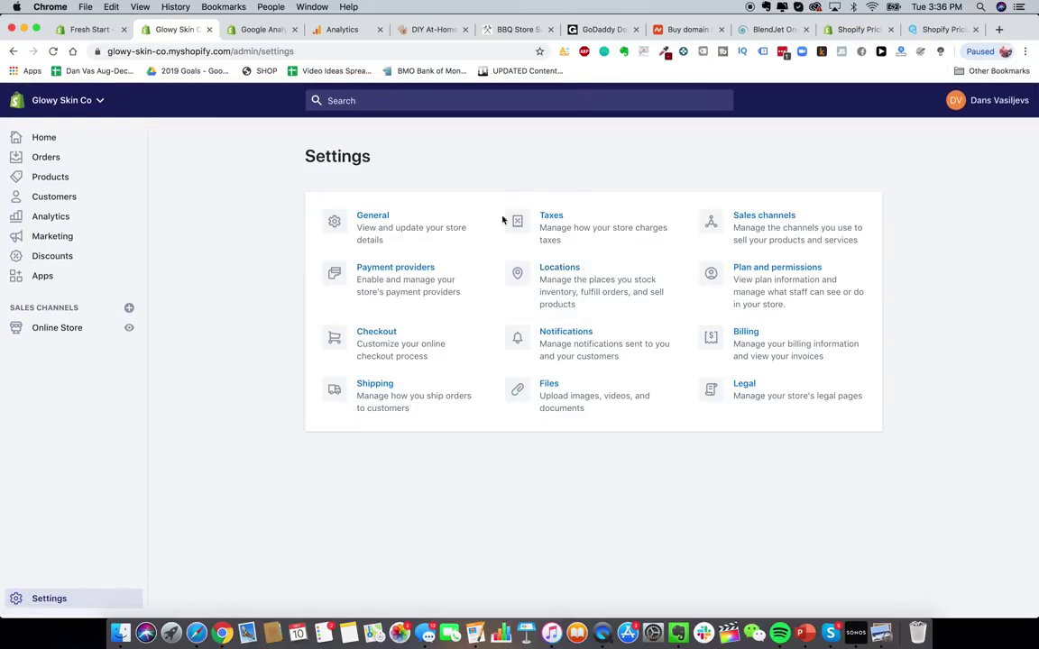
pyautogui.click(370, 397)
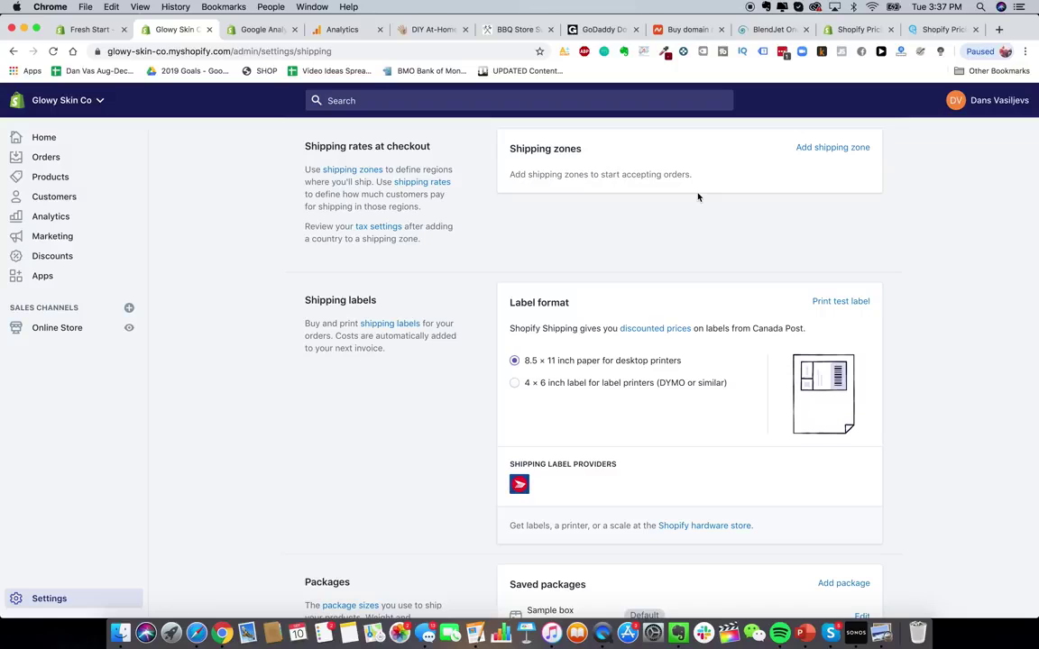
pyautogui.click(803, 149)
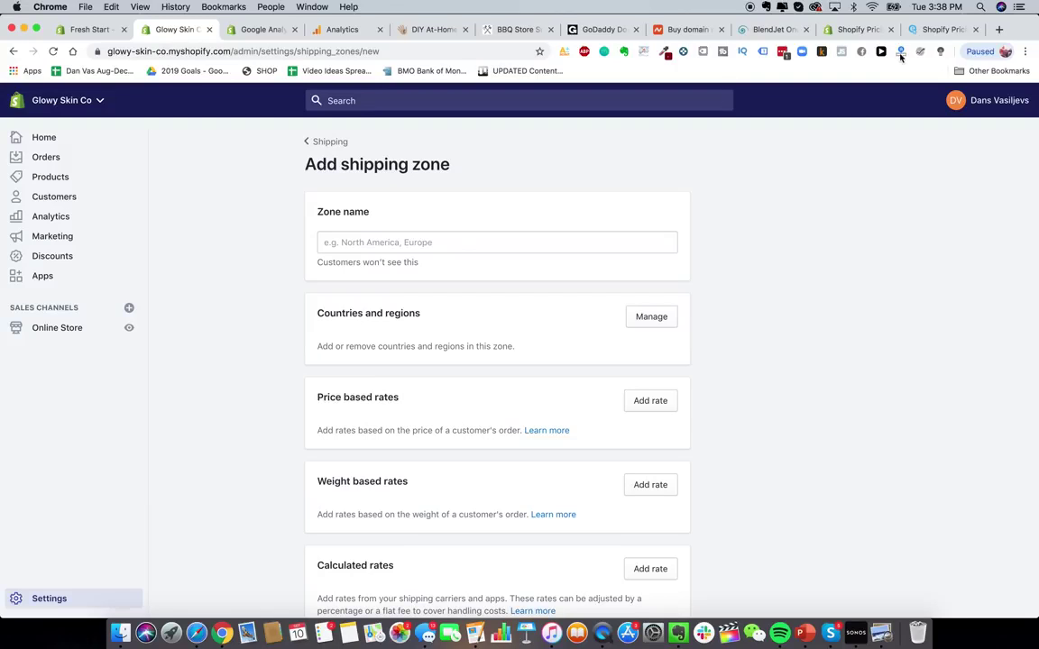
pyautogui.click(408, 29)
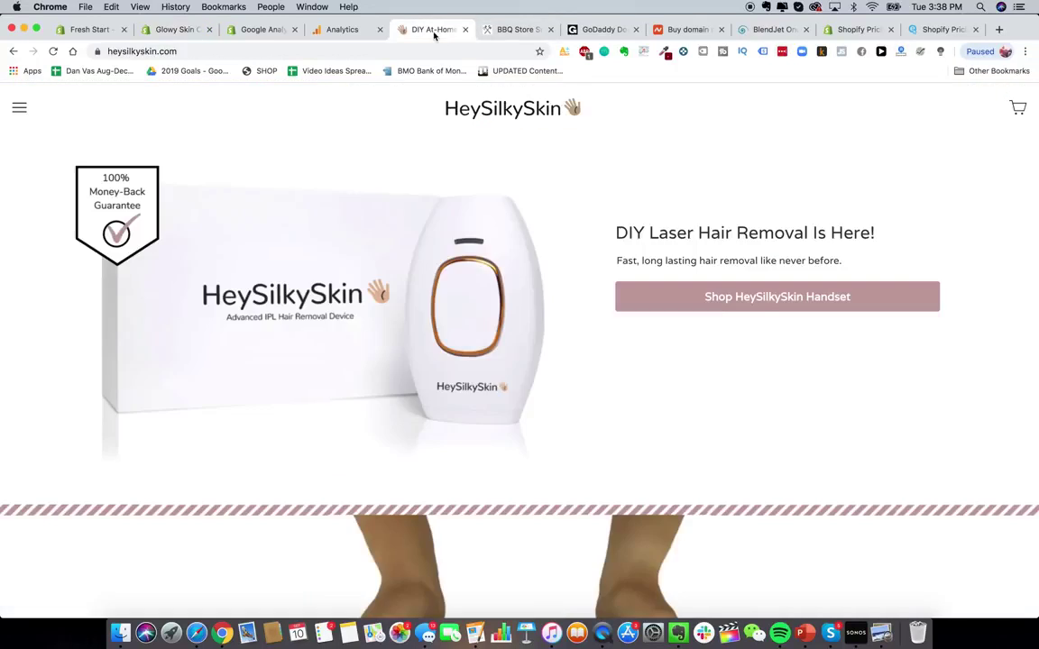
pyautogui.click(658, 305)
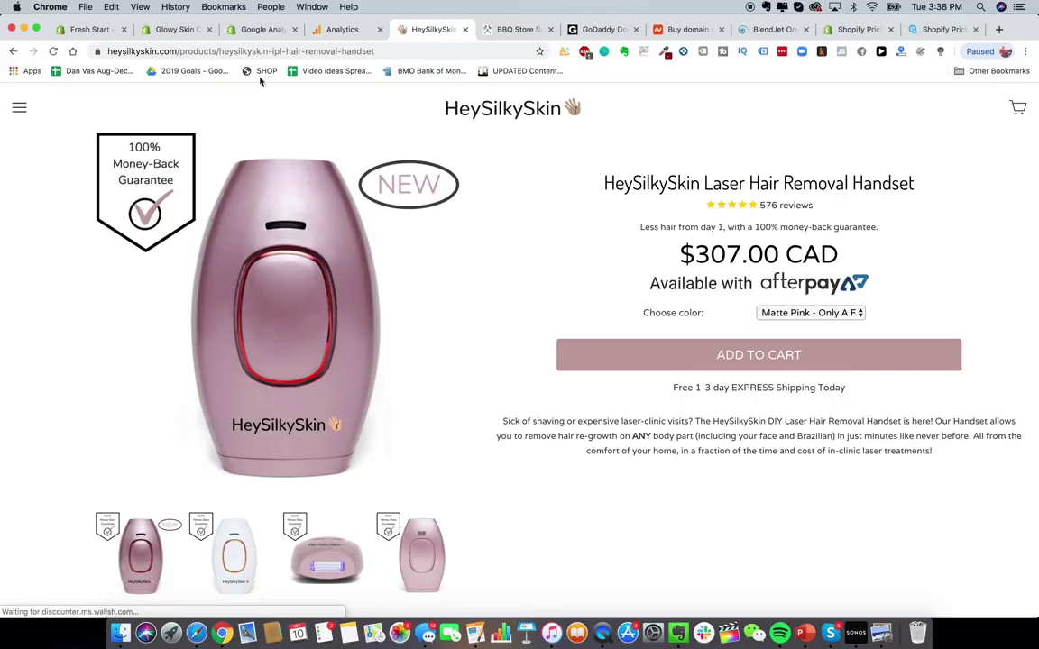
pyautogui.tripleClick(706, 260)
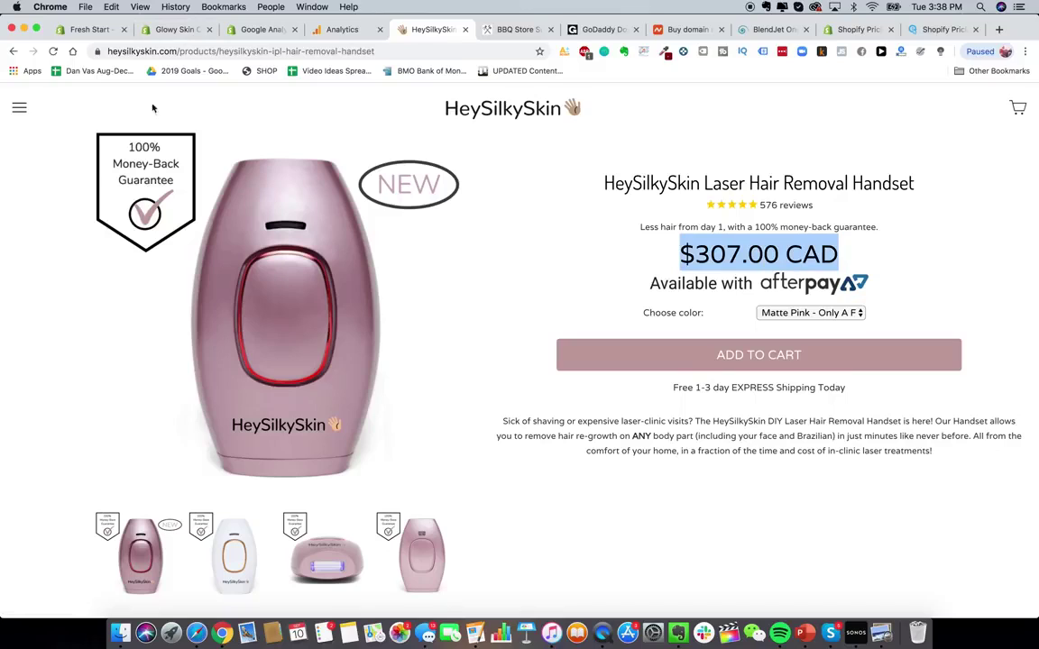
pyautogui.click(162, 29)
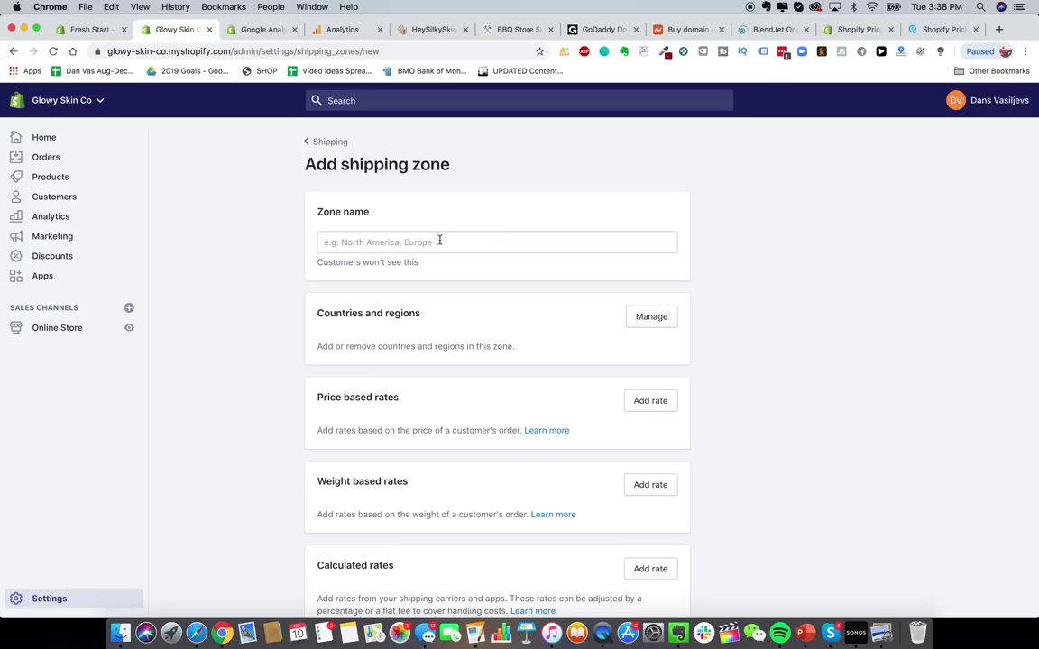
pyautogui.scroll(-3, 482, 328)
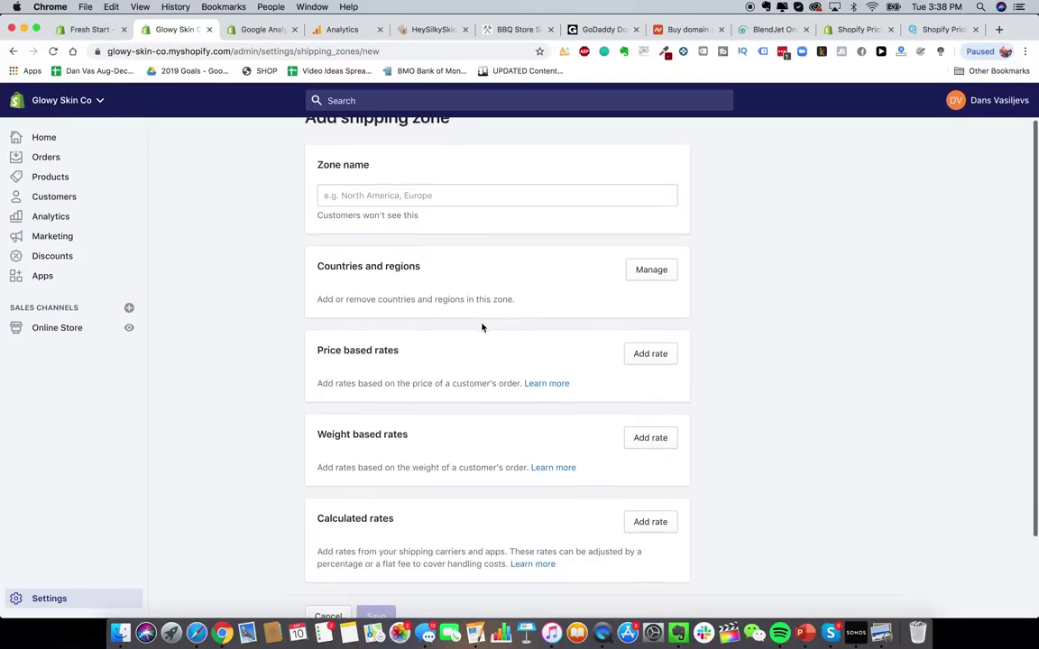
pyautogui.scroll(-3, 709, 325)
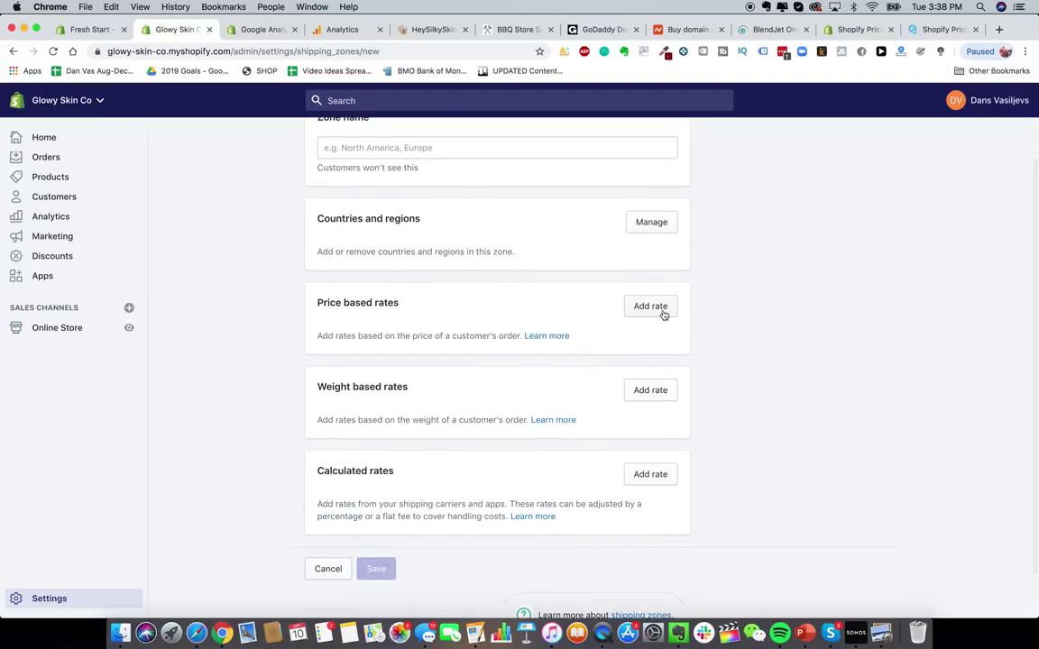
pyautogui.click(663, 311)
pyautogui.click(496, 277)
pyautogui.write('Free Shippi')
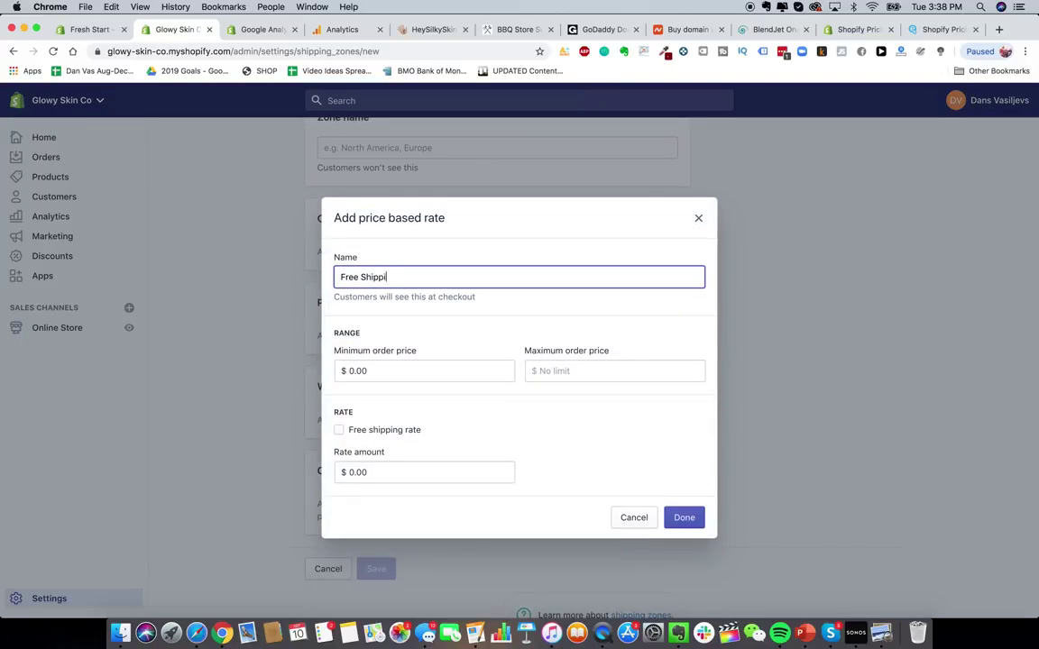
pyautogui.write('ng')
pyautogui.doubleClick(350, 277)
pyautogui.write('FREE Express')
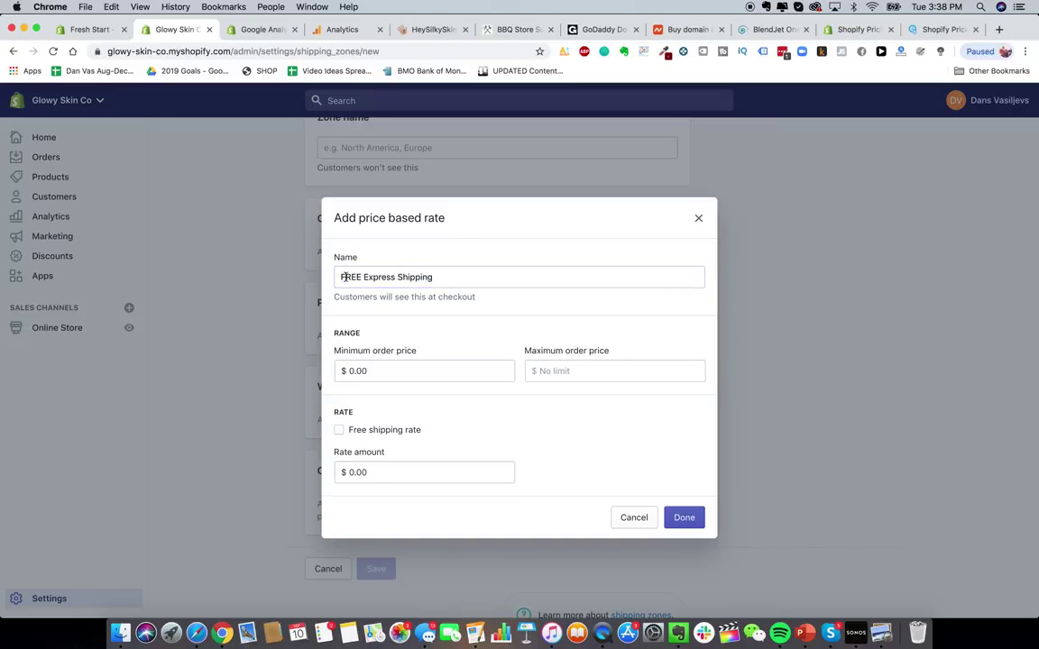
pyautogui.moveTo(339, 277); pyautogui.dragTo(563, 302)
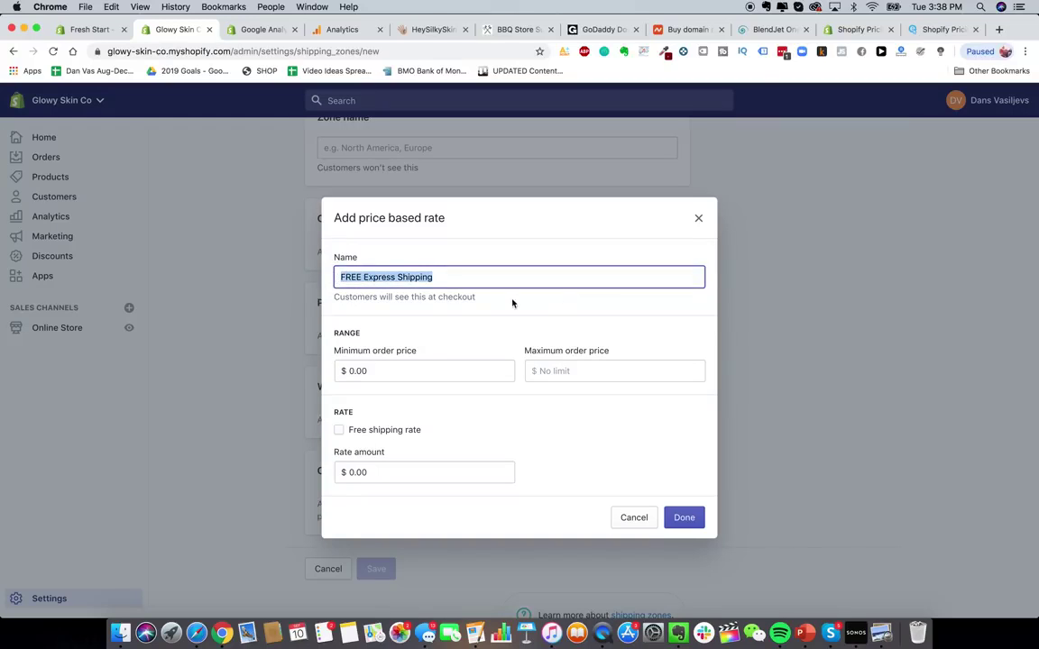
pyautogui.click(421, 287)
pyautogui.doubleClick(359, 277)
pyautogui.moveTo(359, 277); pyautogui.dragTo(518, 353)
pyautogui.click(390, 430)
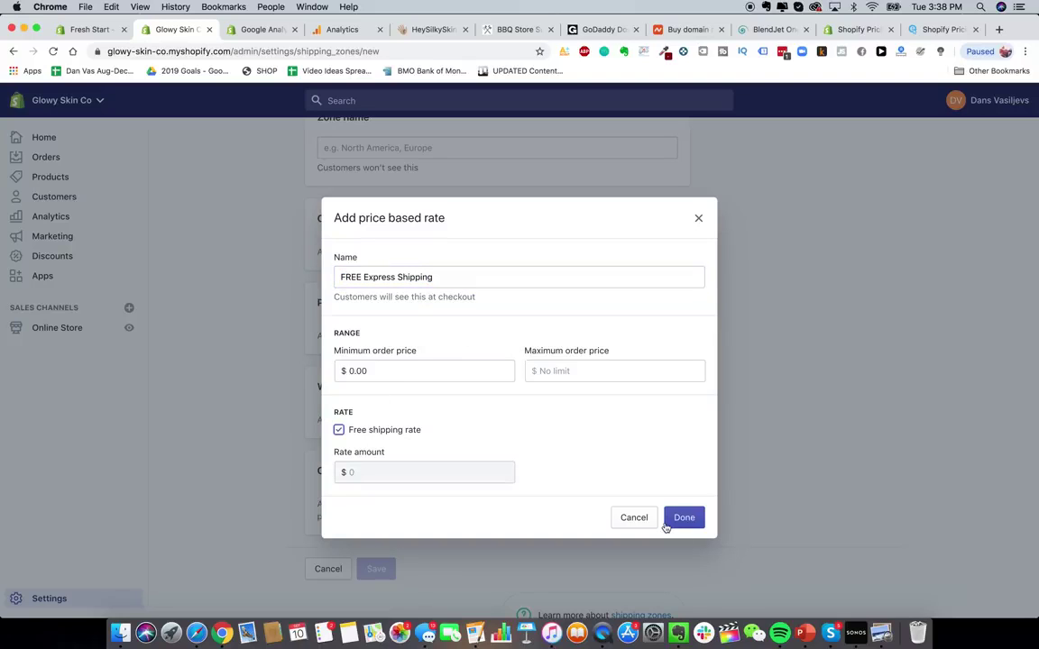
# - Discard the unfinished rate and close the countries list without changes
pyautogui.click(637, 518)
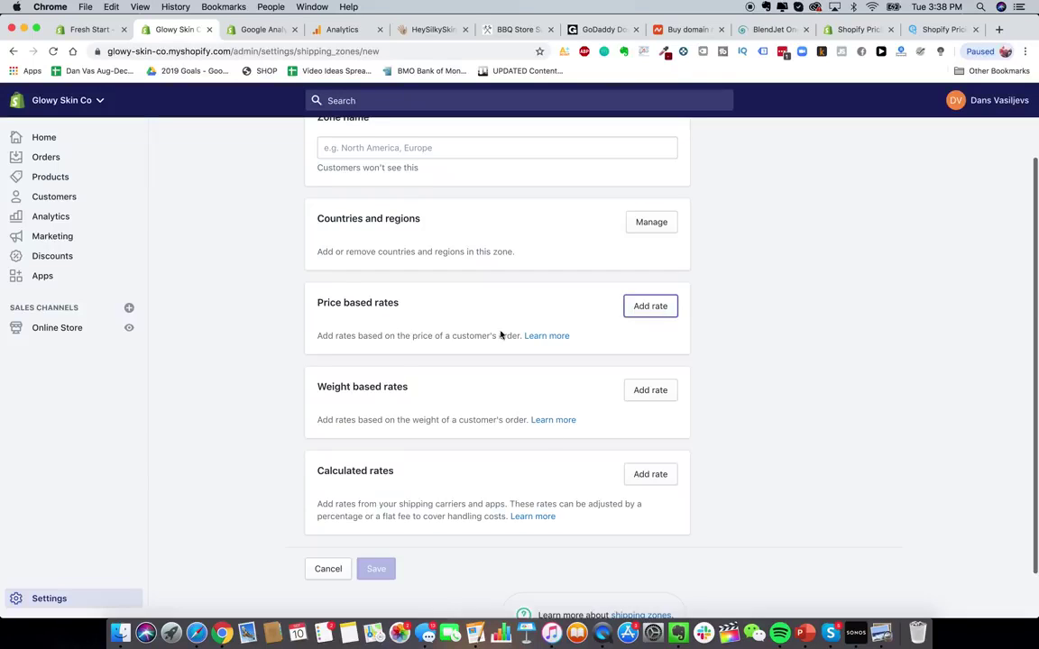
pyautogui.scroll(2, 498, 334)
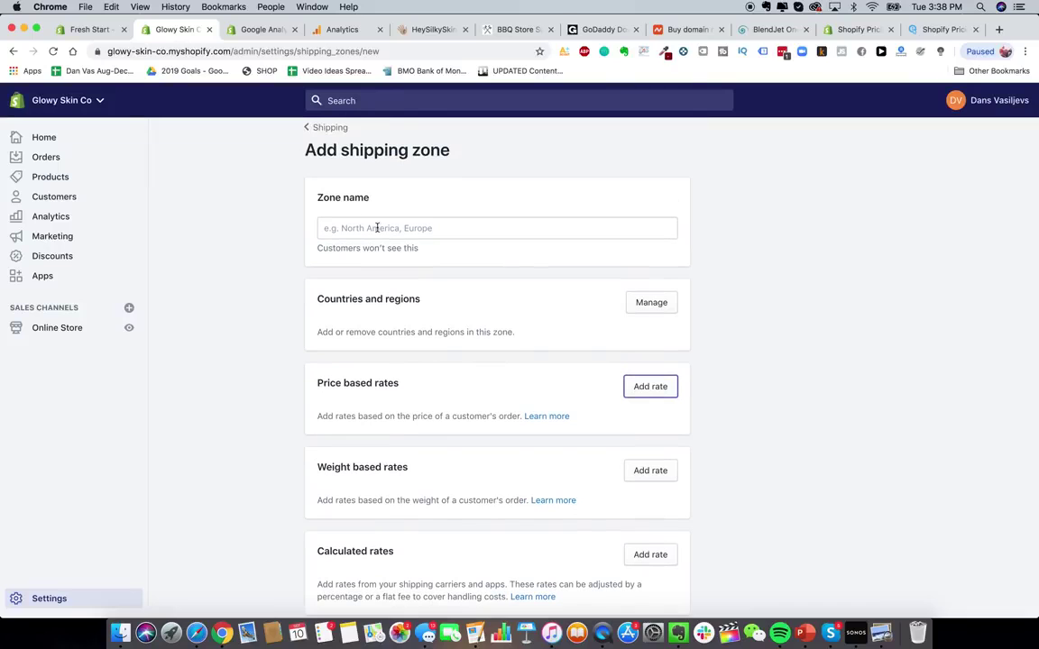
pyautogui.click(651, 303)
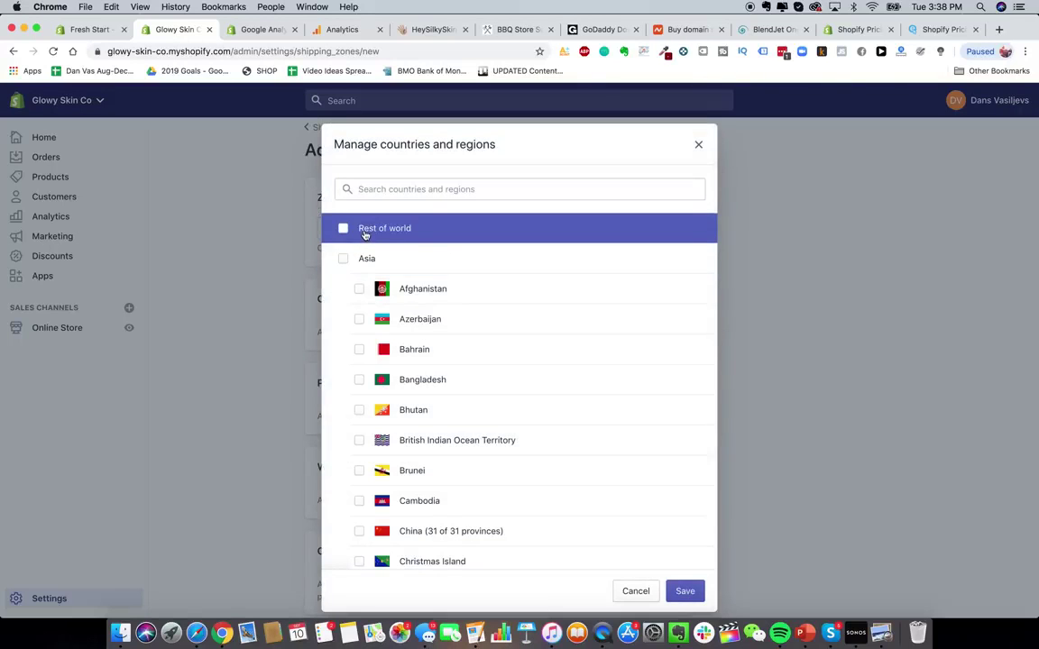
pyautogui.click(636, 591)
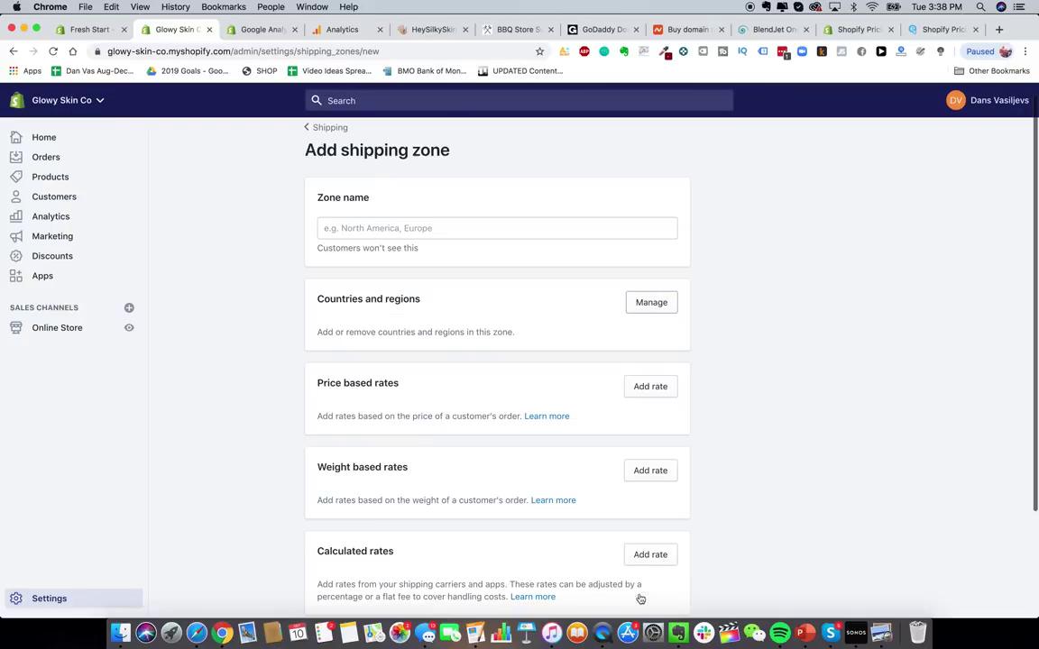
pyautogui.scroll(-2, 544, 461)
pyautogui.scroll(2, 545, 461)
pyautogui.scroll(-1, 586, 246)
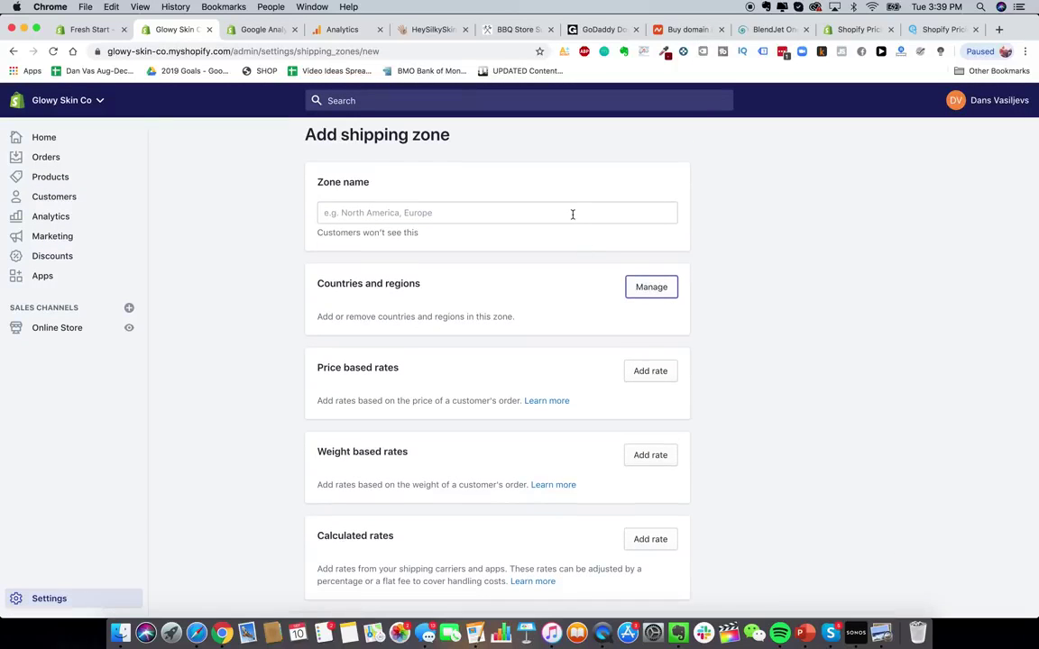
pyautogui.scroll(1, 571, 215)
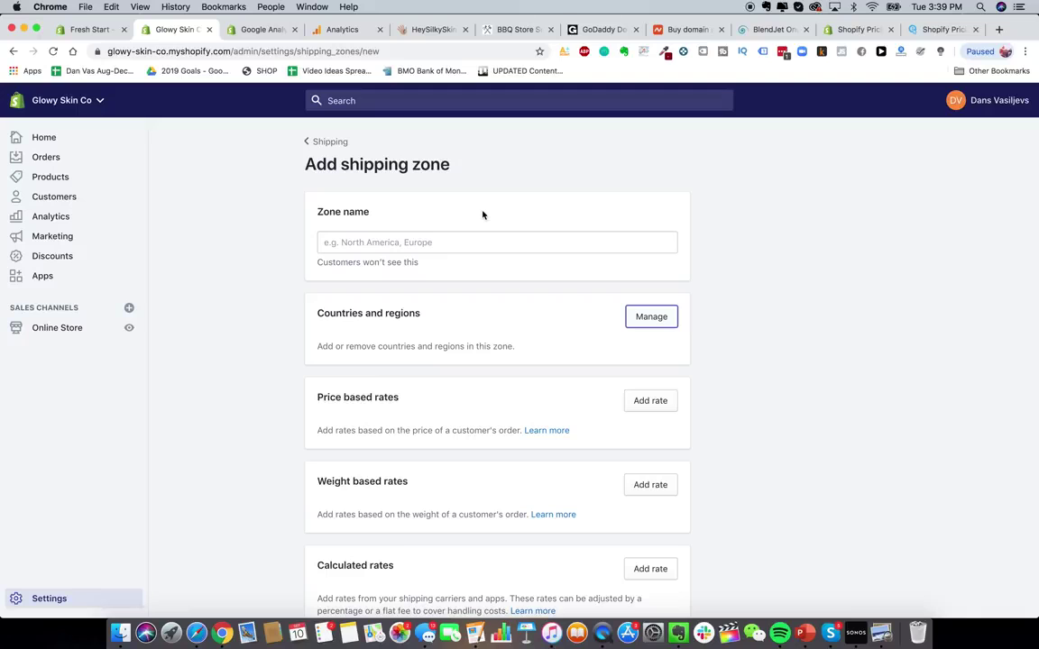
# - Name the zone 'United States', then rename it starting with 'Shipping to'
pyautogui.click(455, 241)
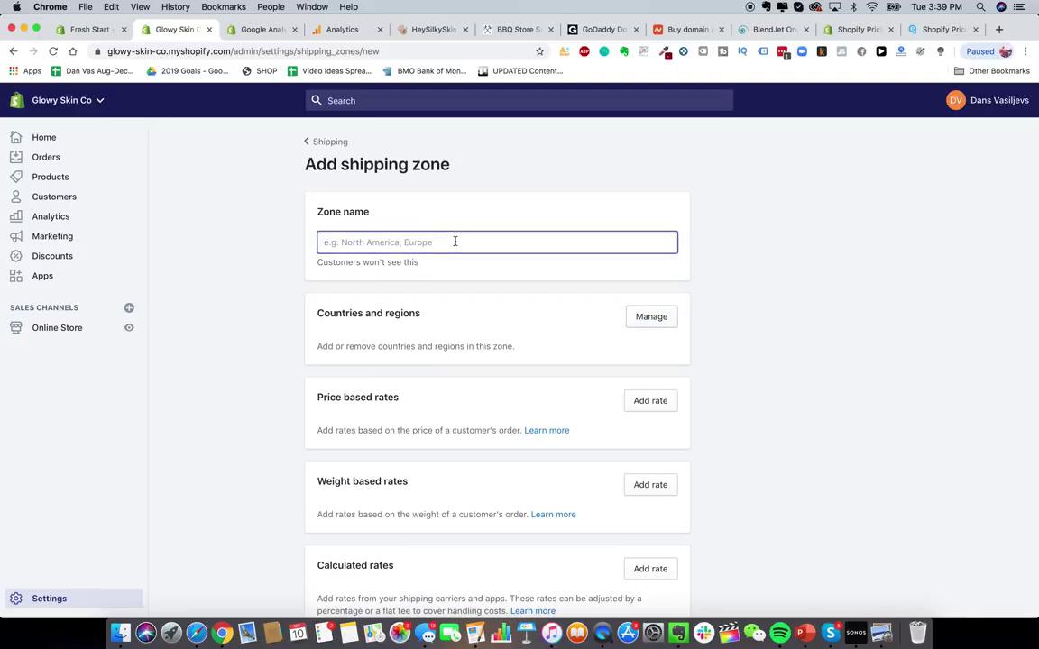
pyautogui.write('United States')
pyautogui.click(646, 318)
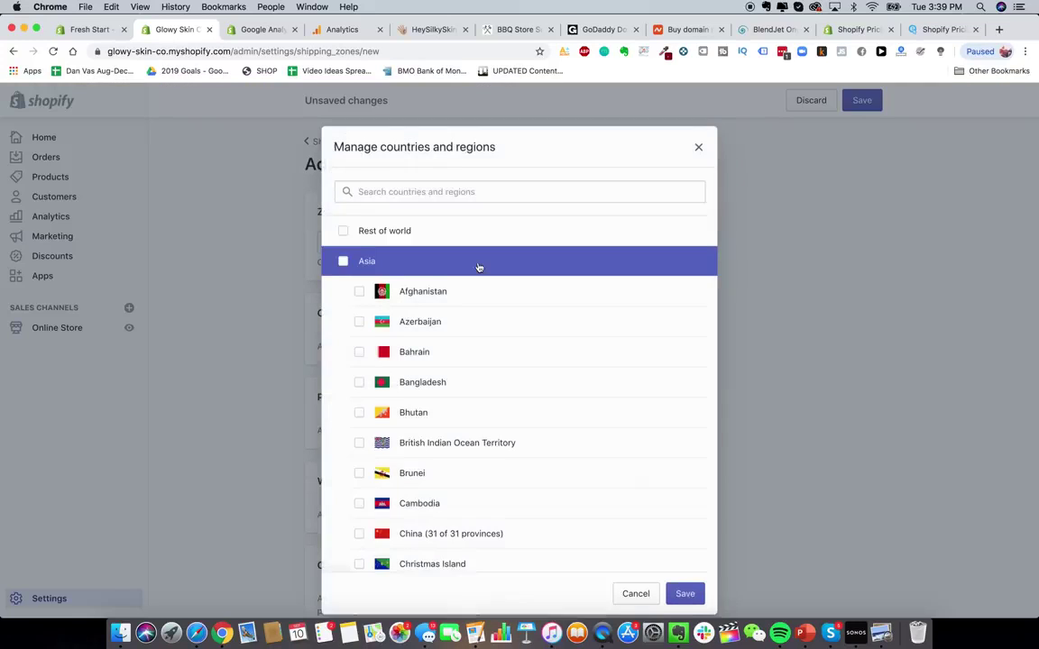
pyautogui.click(699, 147)
pyautogui.tripleClick(528, 240)
pyautogui.write('Shipping to')
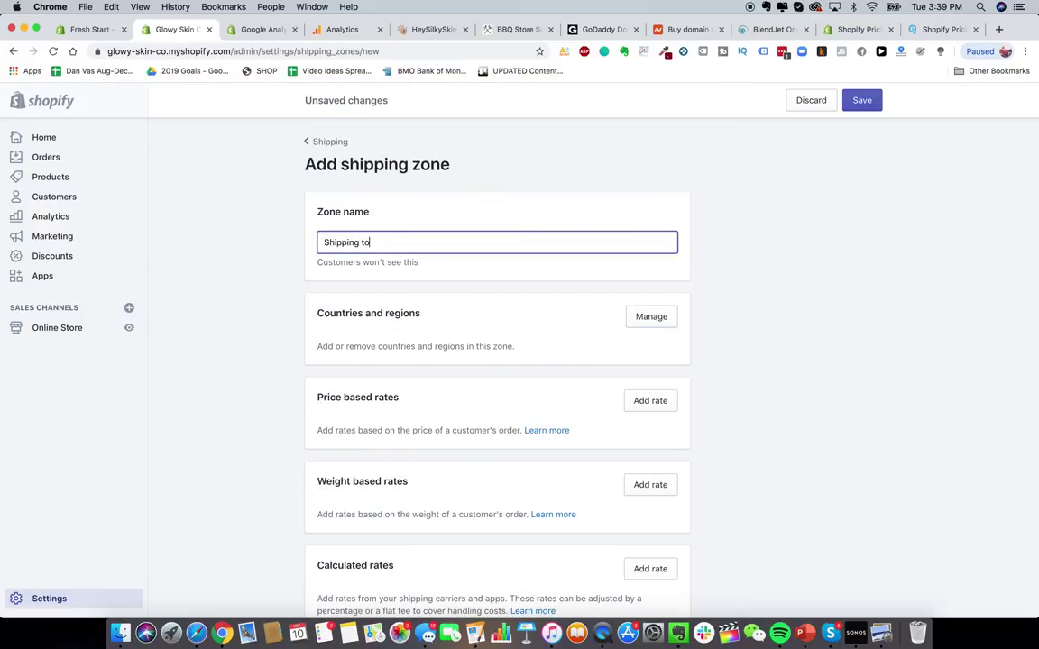
# - Search 'united st' and add United States and US Minor Outlying Islands to the zone
pyautogui.click(649, 316)
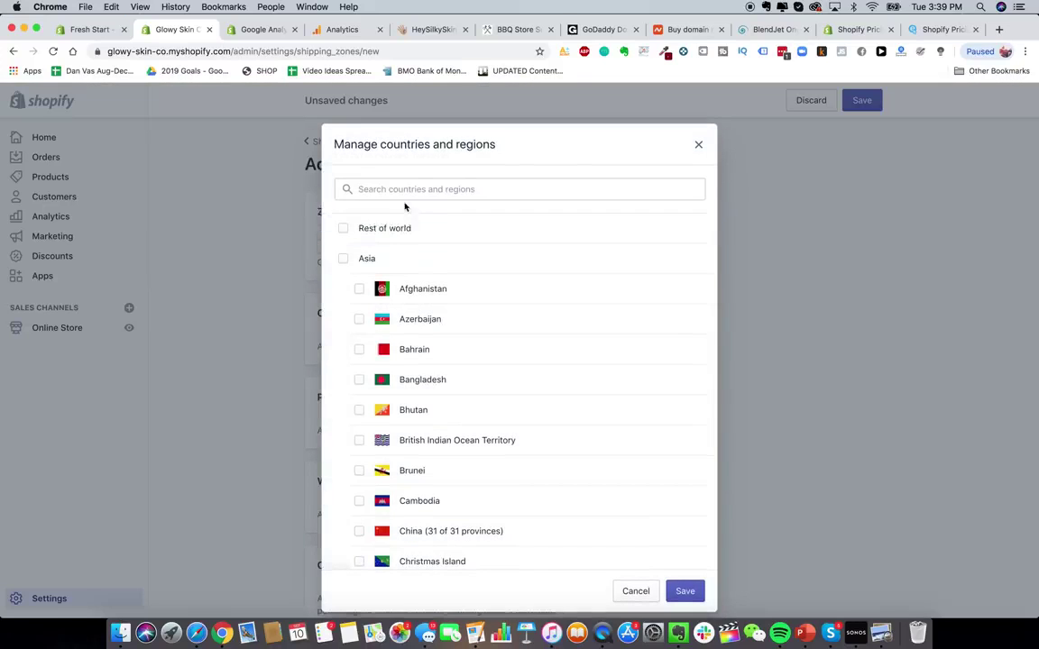
pyautogui.click(405, 190)
pyautogui.write('united st')
pyautogui.click(406, 230)
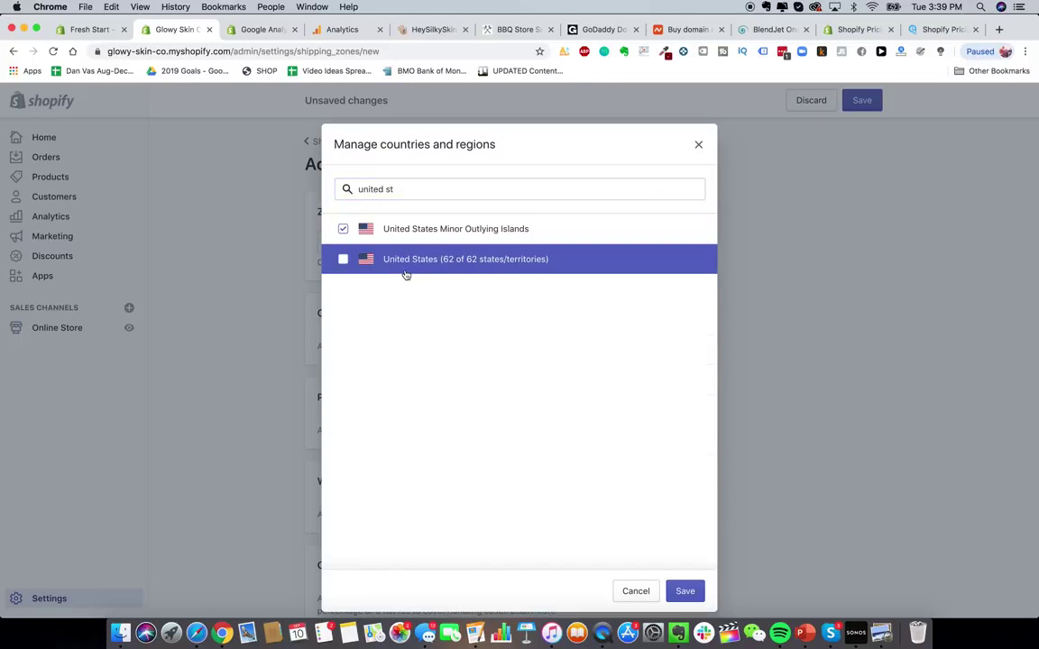
pyautogui.click(411, 266)
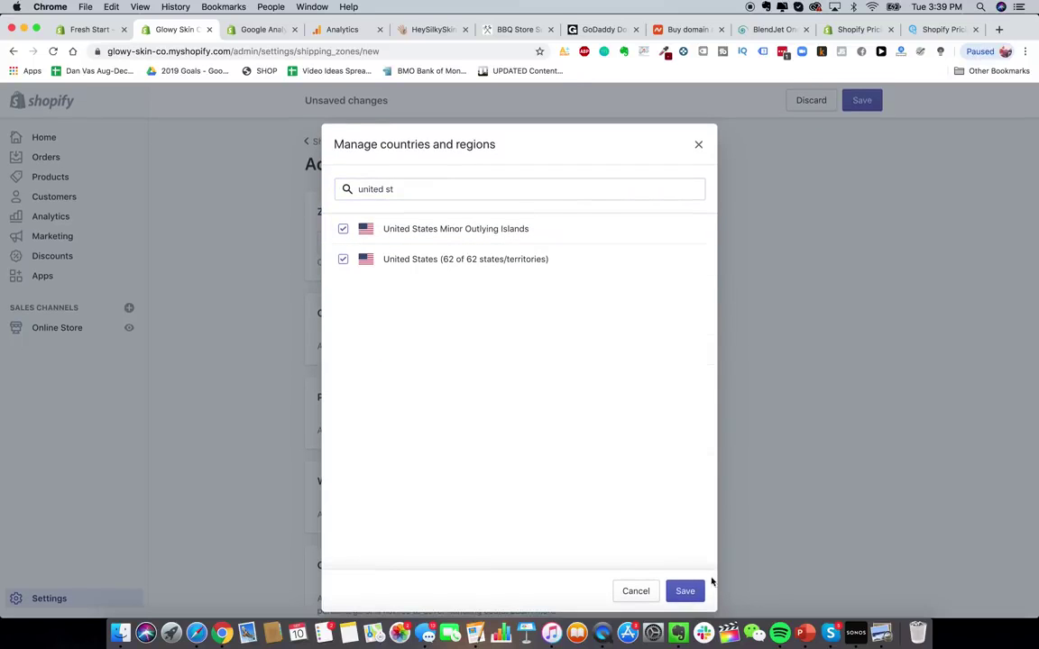
pyautogui.click(687, 591)
pyautogui.scroll(-1, 735, 333)
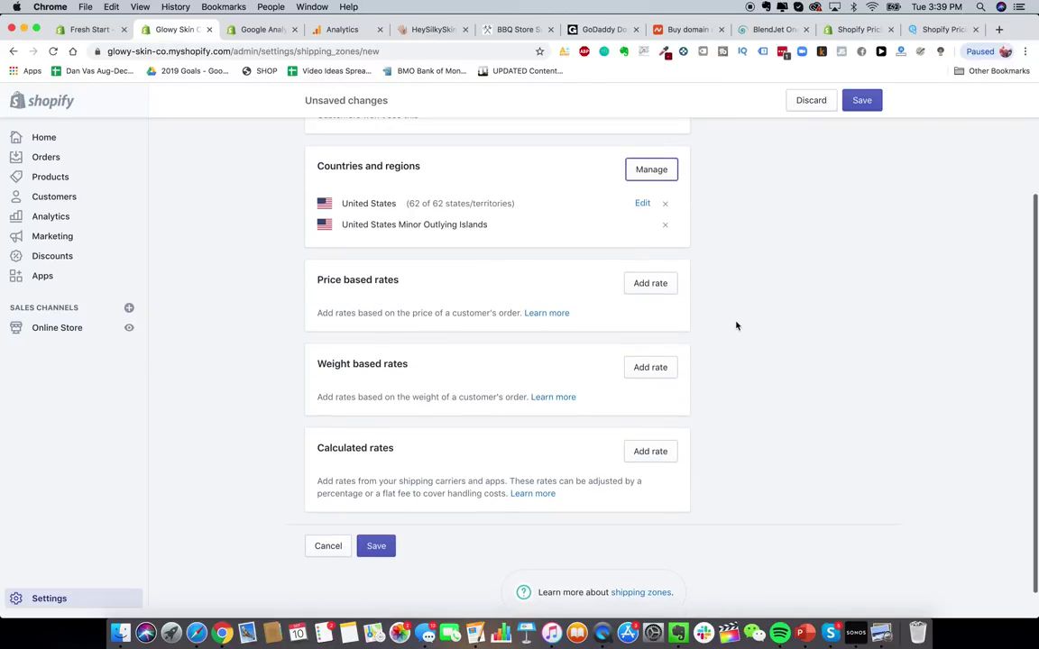
# - Start the first weight-based rate with a maximum weight of 0.19 kg
pyautogui.click(653, 367)
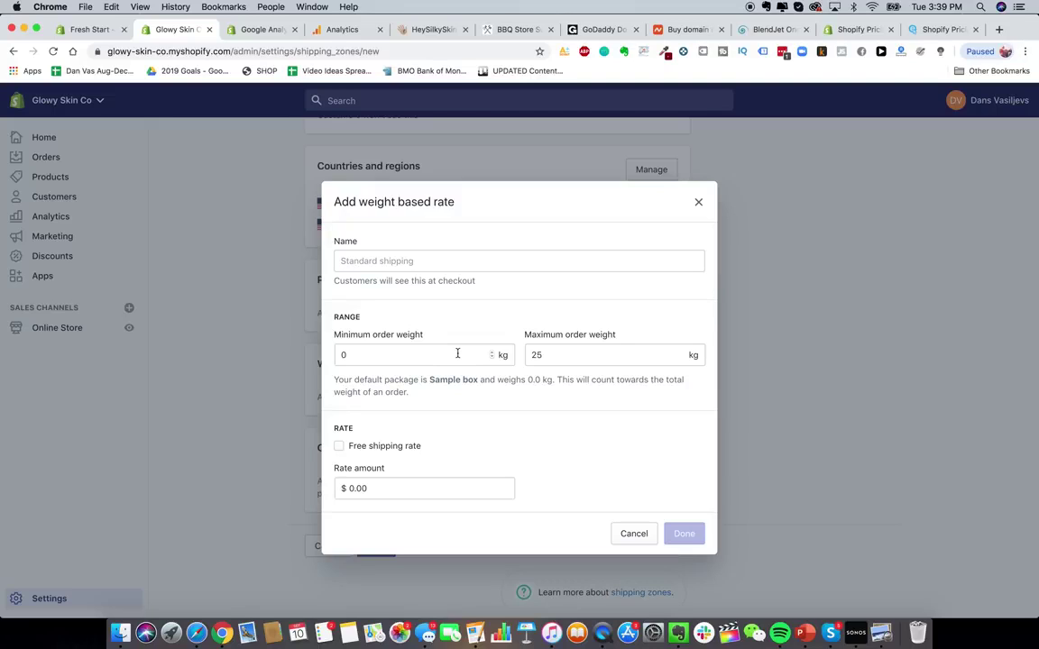
pyautogui.click(451, 351)
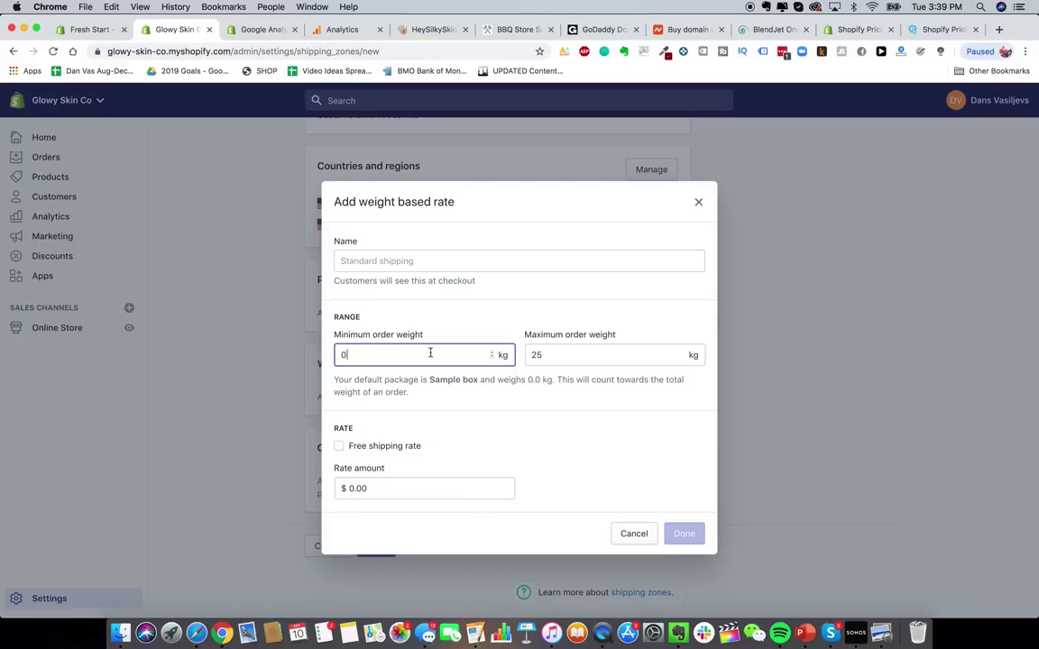
pyautogui.click(582, 355)
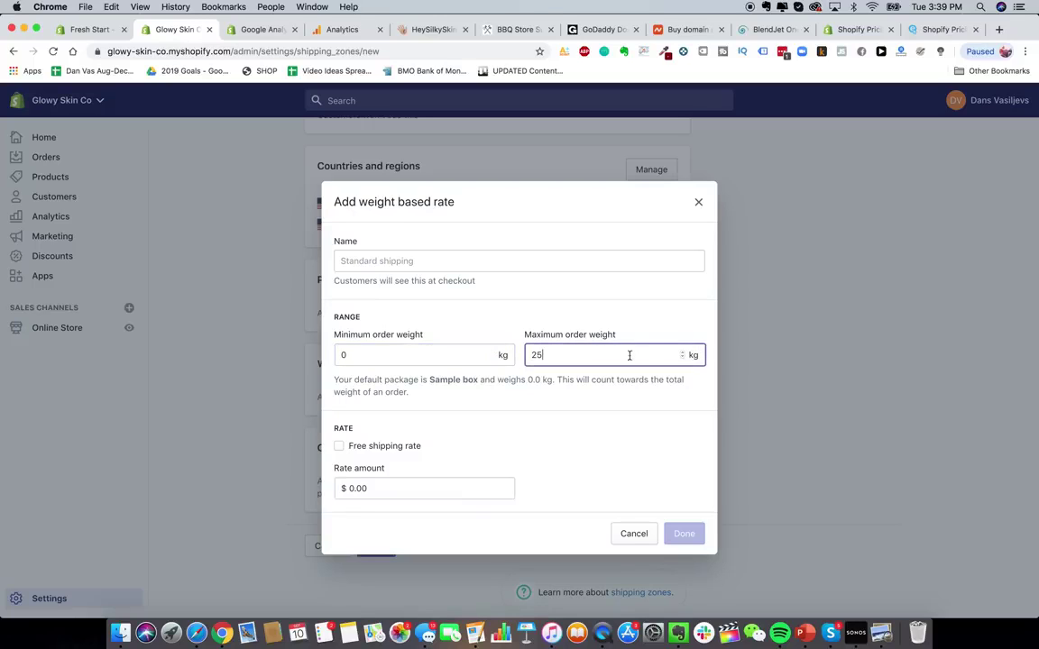
pyautogui.doubleClick(615, 368)
pyautogui.click(616, 357)
pyautogui.press('BackSpace')
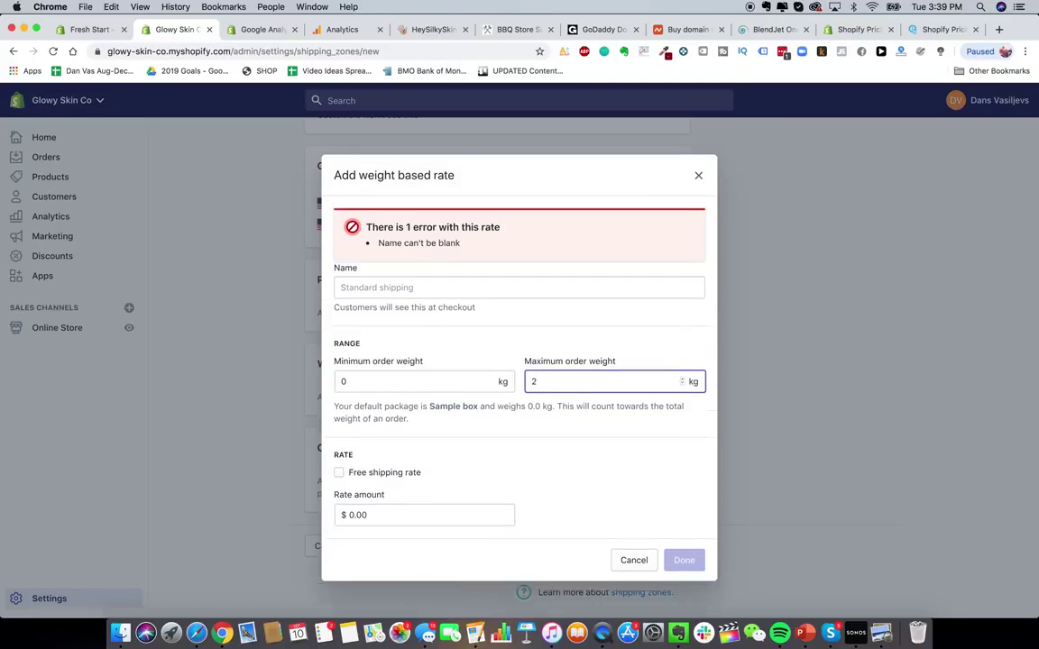
pyautogui.press('BackSpace')
pyautogui.write('0.19')
pyautogui.click(594, 432)
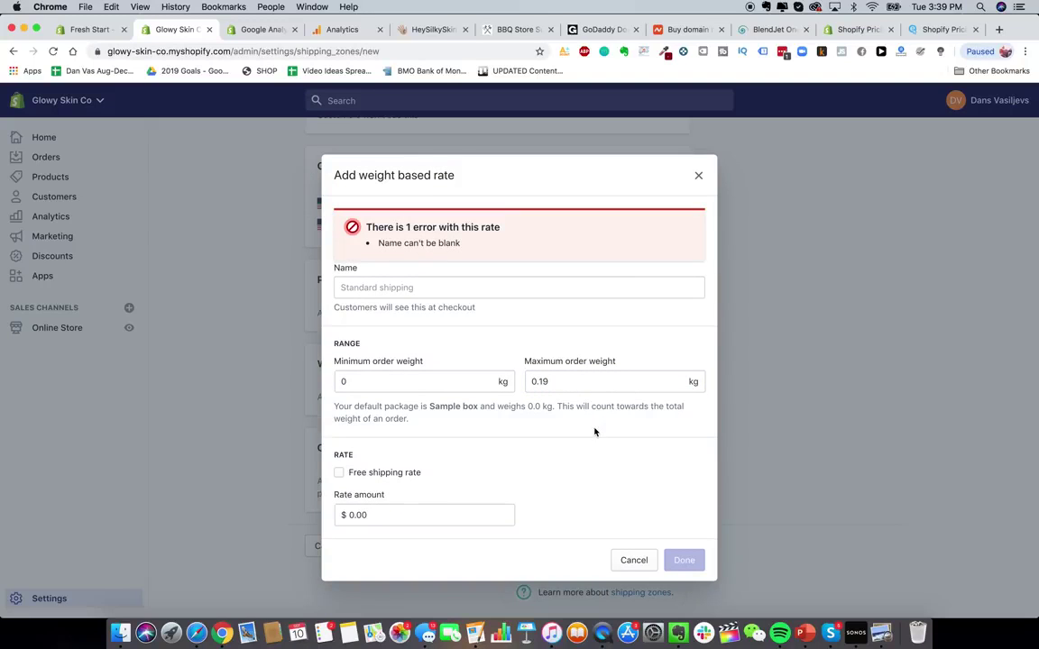
# - Name the rate Express USA Shipping, price it at $10.00, and add it
pyautogui.click(420, 288)
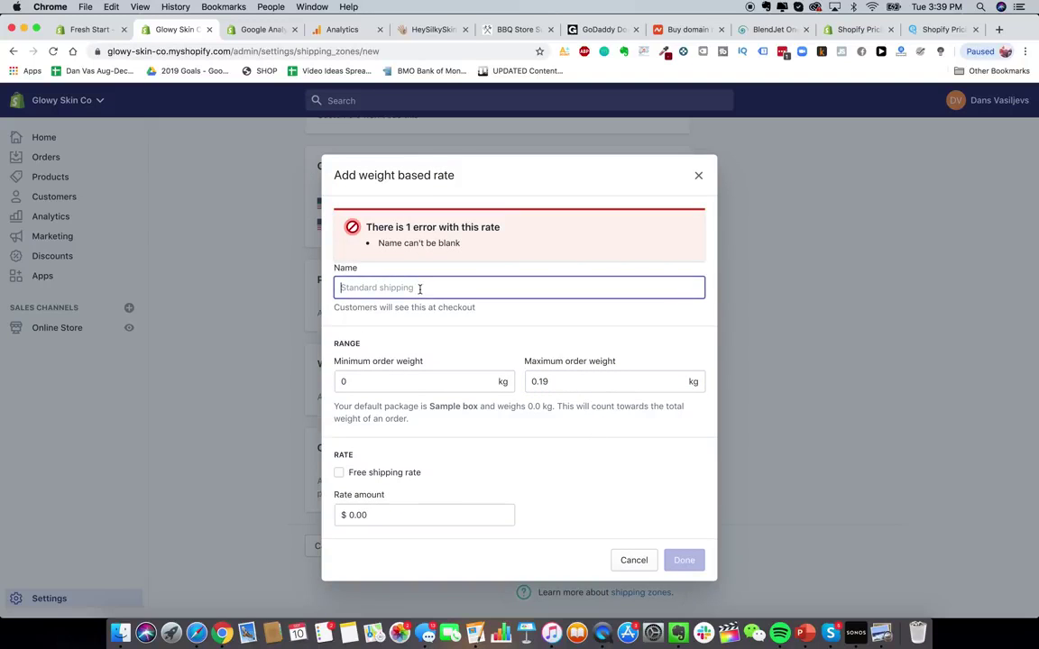
pyautogui.write('Express')
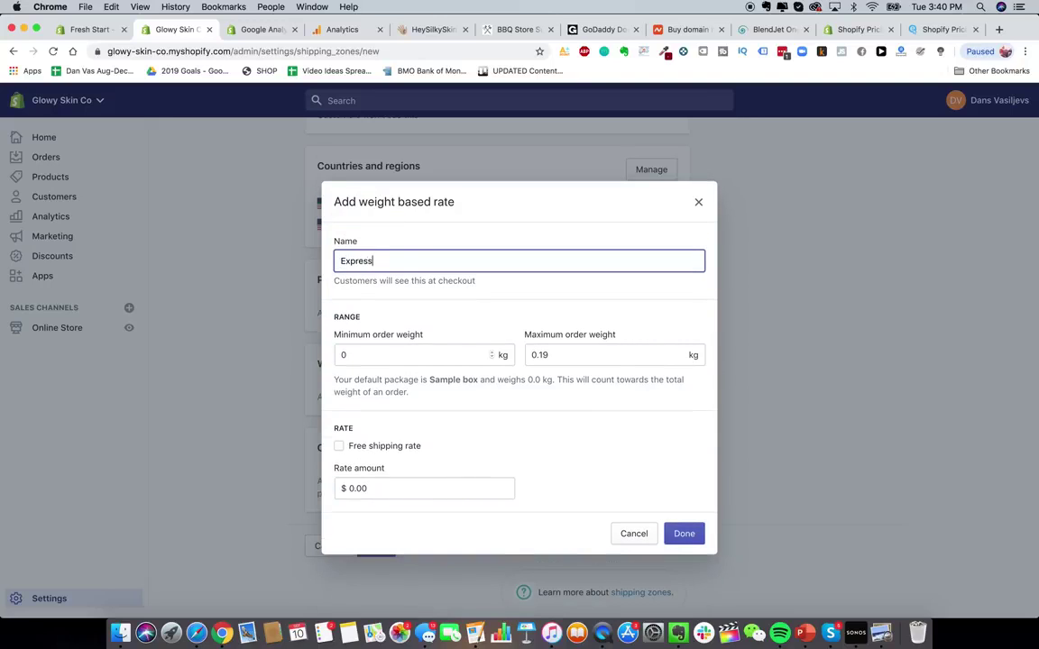
pyautogui.write(' USA Shipping')
pyautogui.click(586, 498)
pyautogui.doubleClick(367, 262)
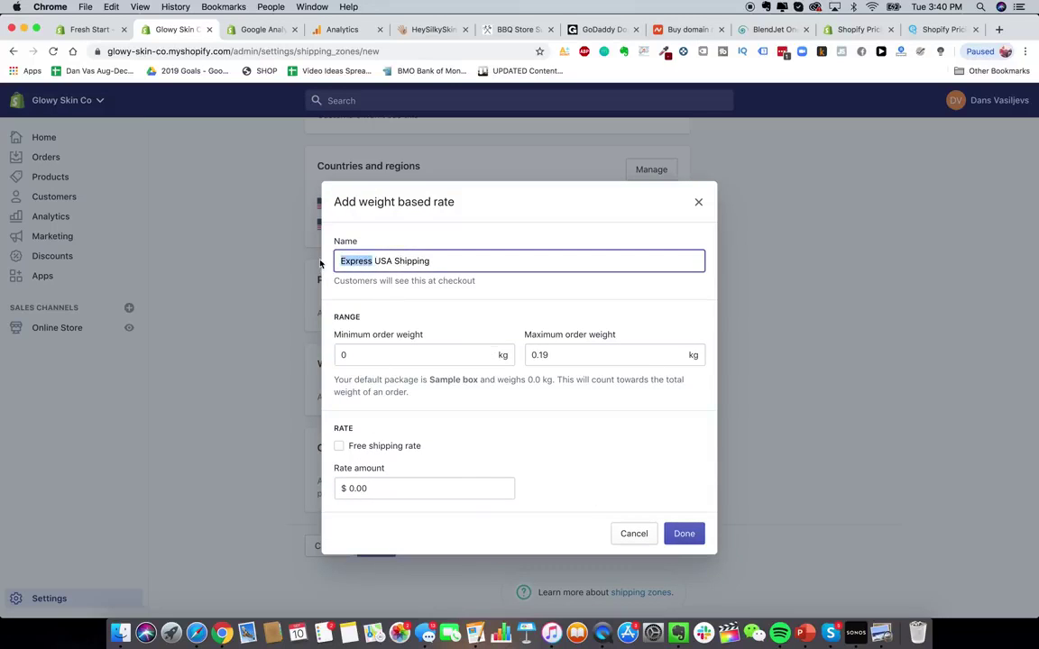
pyautogui.press('BackSpace')
pyautogui.press('BackSpace')
pyautogui.write('Express')
pyautogui.click(623, 443)
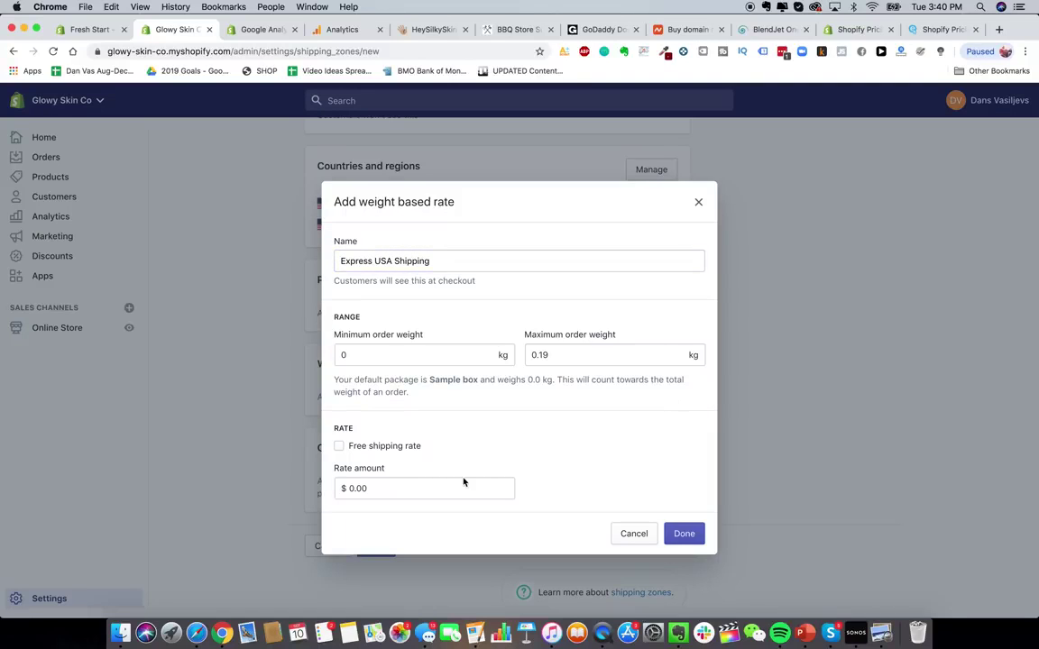
pyautogui.click(444, 492)
pyautogui.write('10.0')
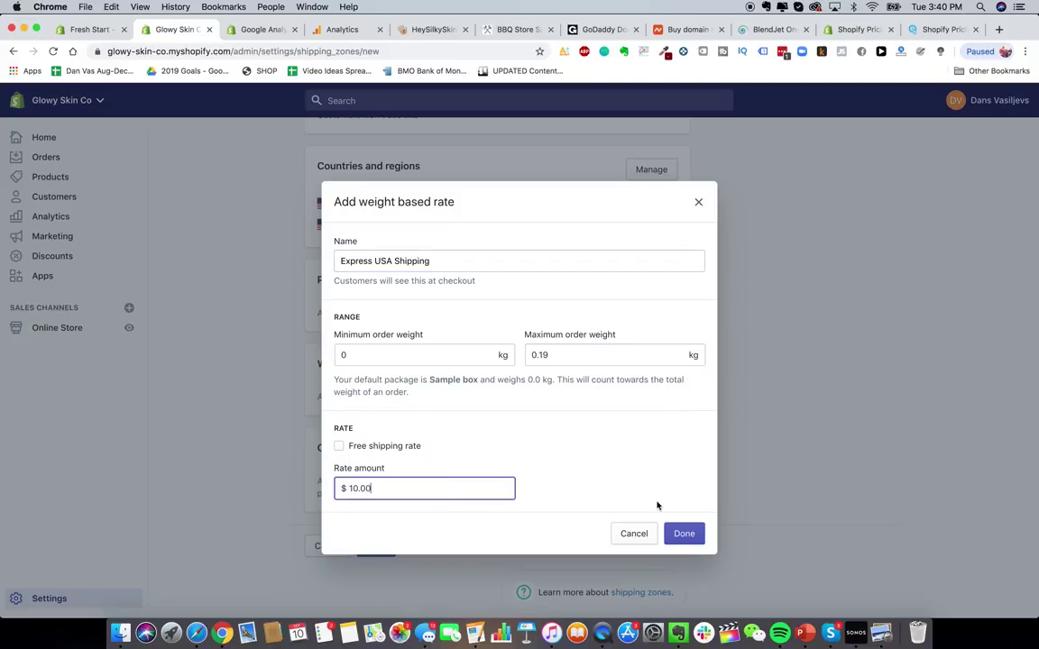
pyautogui.write('0')
pyautogui.click(678, 534)
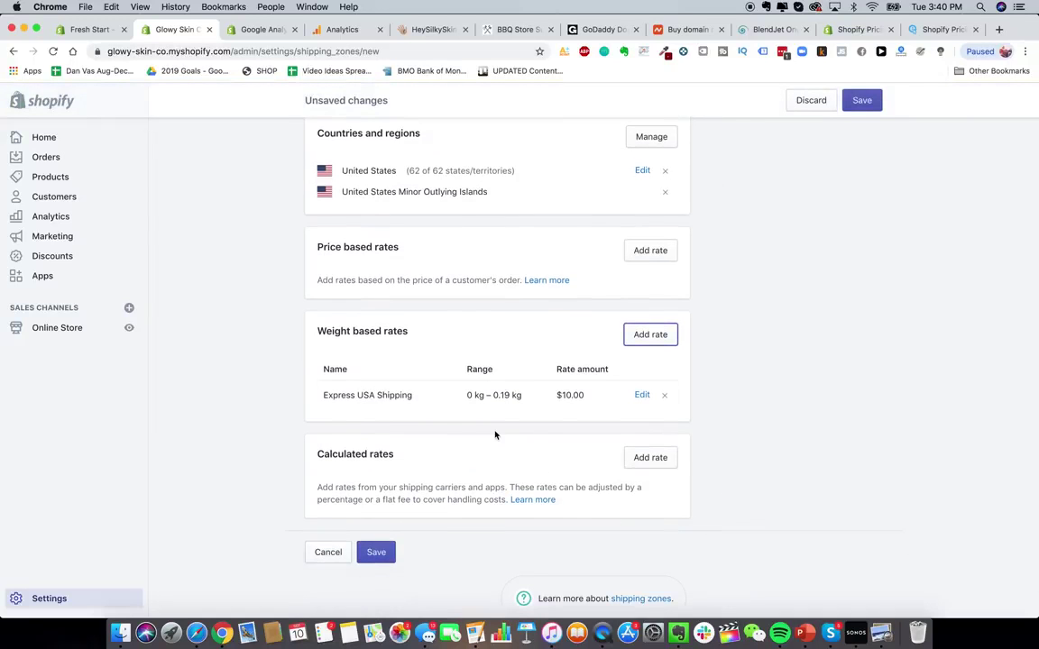
pyautogui.scroll(3, 495, 435)
pyautogui.scroll(-3, 495, 436)
pyautogui.scroll(1, 449, 458)
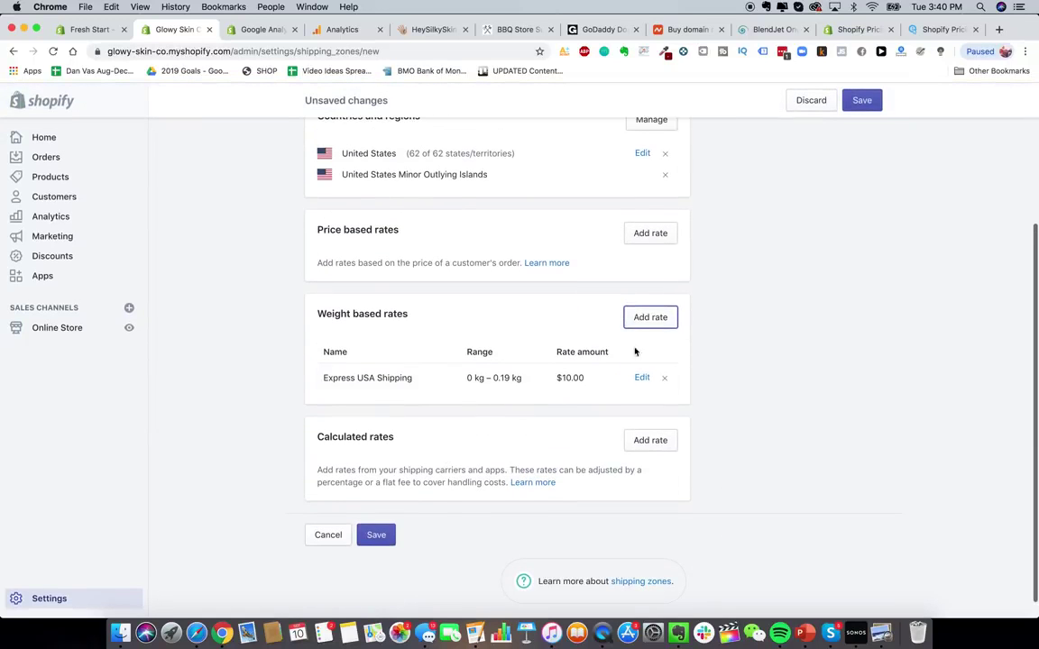
# - Start a second weight rate named Express USA Shipping
pyautogui.click(649, 318)
pyautogui.click(457, 349)
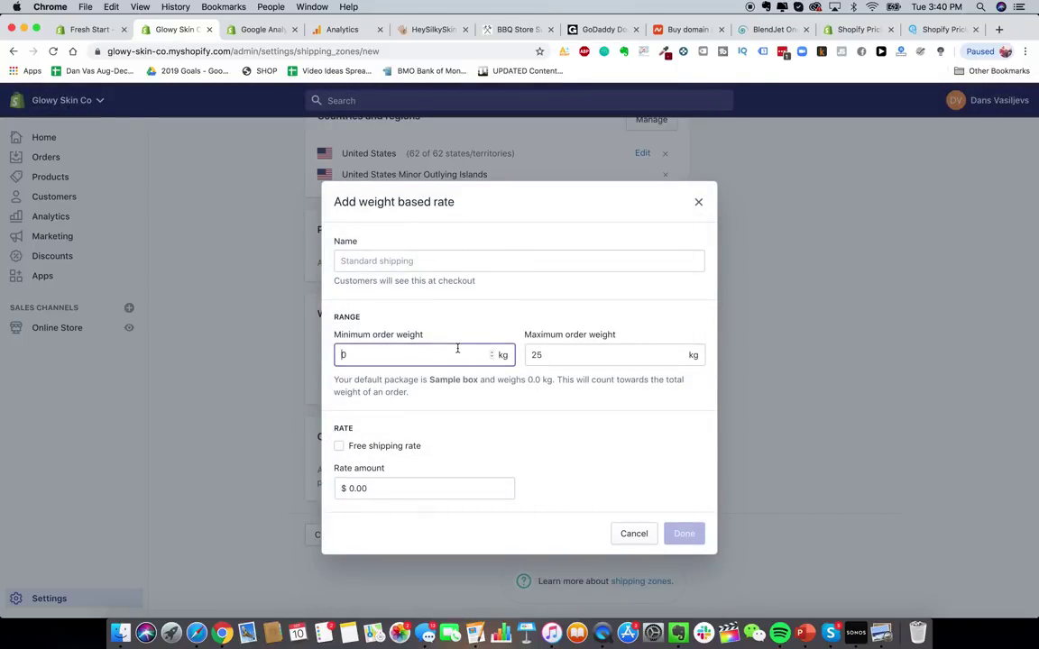
pyautogui.doubleClick(457, 349)
pyautogui.click(464, 261)
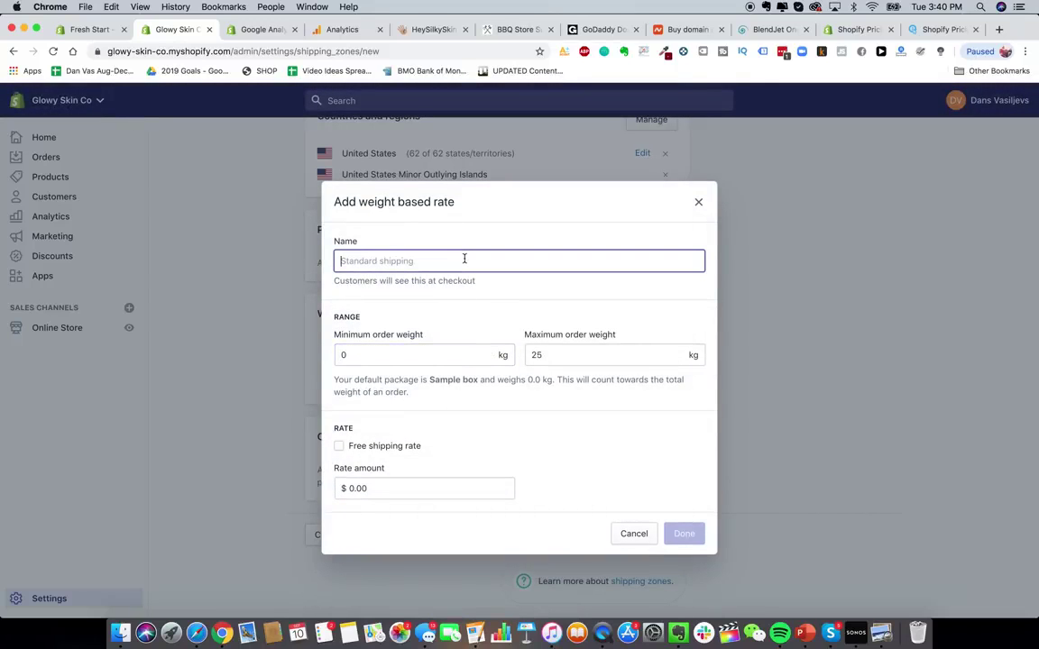
pyautogui.write('Express USA Shipping')
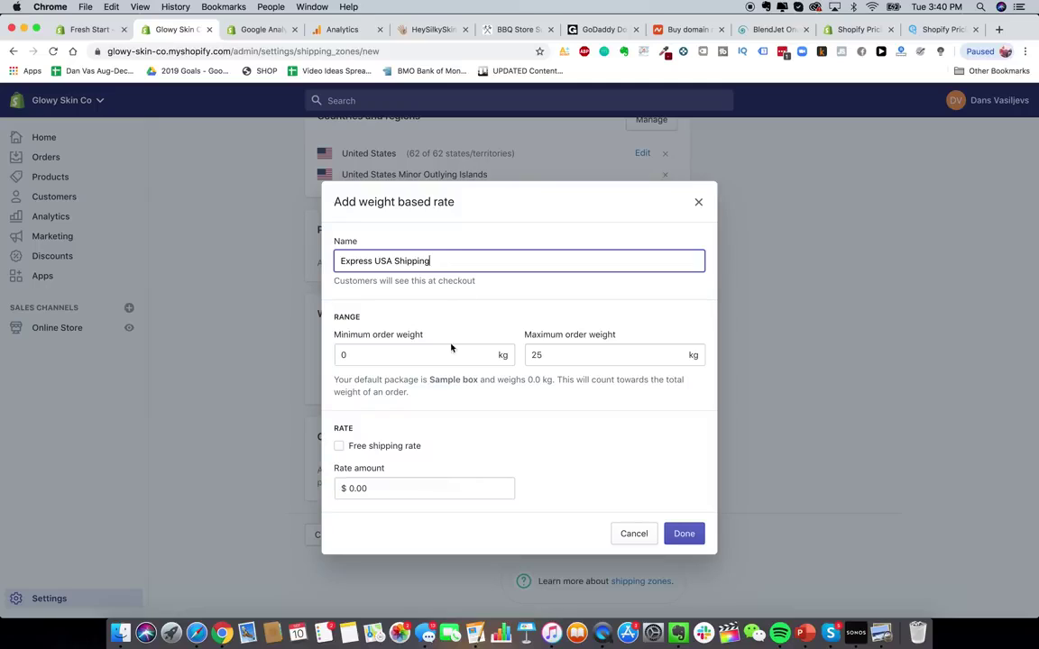
# - Give the second rate a 0.2–0.29 kg range and $20 price, then add it
pyautogui.click(449, 353)
pyautogui.write('2.')
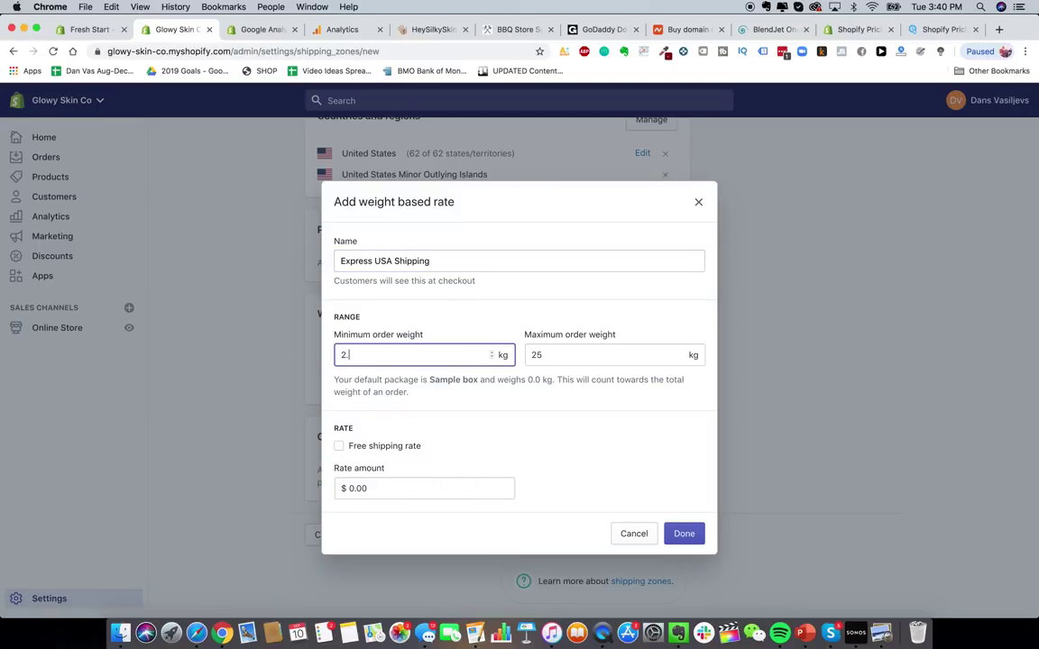
pyautogui.click(629, 357)
pyautogui.click(467, 357)
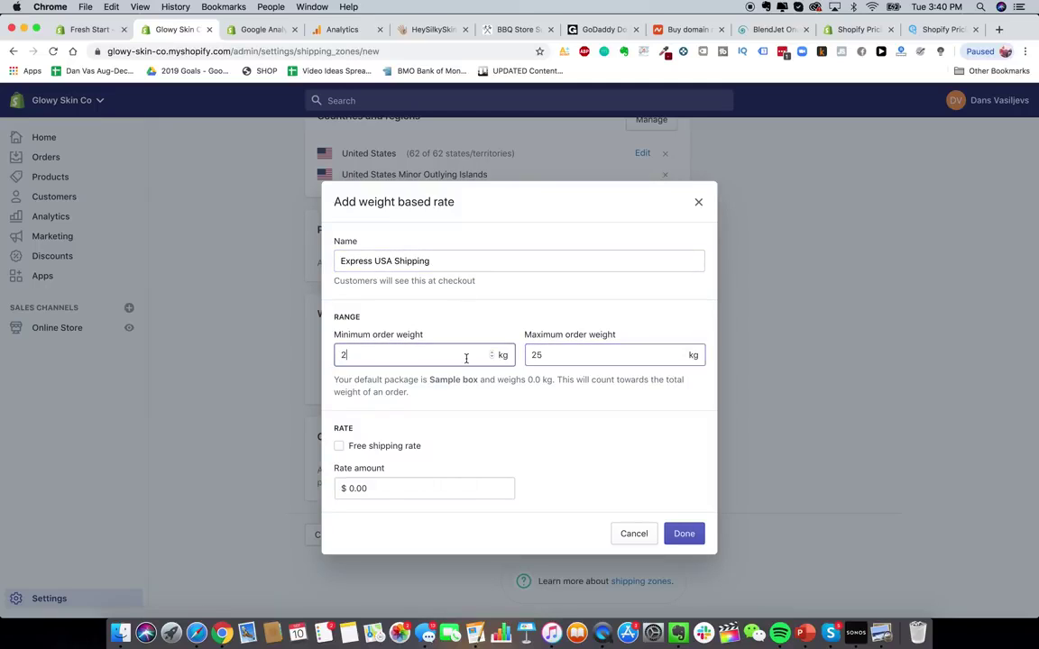
pyautogui.press('BackSpace')
pyautogui.write('0.2')
pyautogui.click(578, 358)
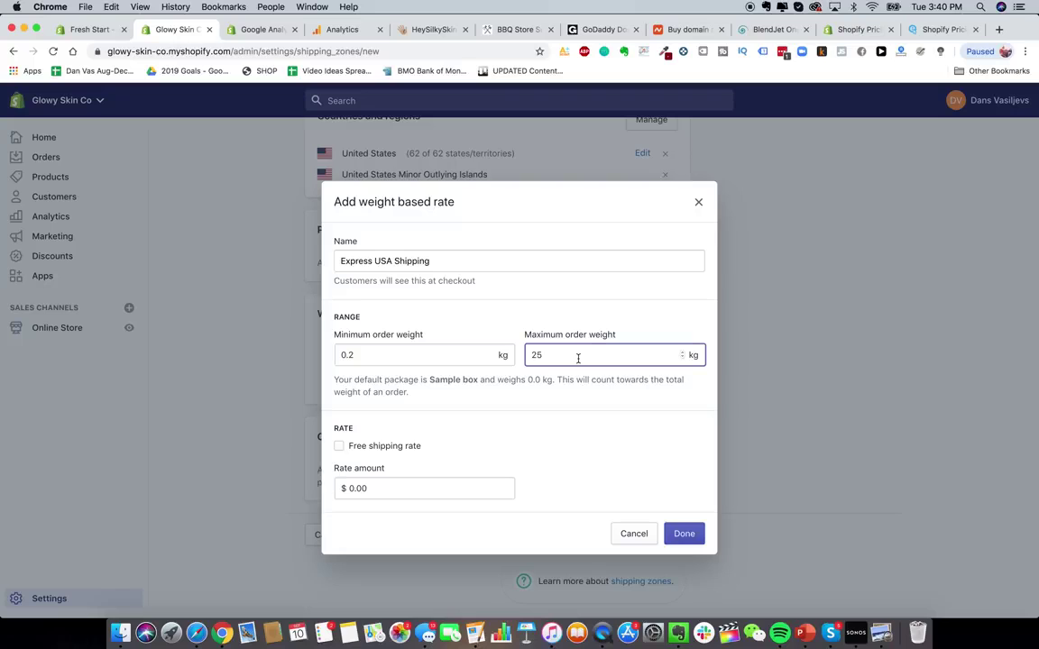
pyautogui.press('BackSpace')
pyautogui.press('BackSpace')
pyautogui.write('0.29')
pyautogui.click(503, 488)
pyautogui.write('2')
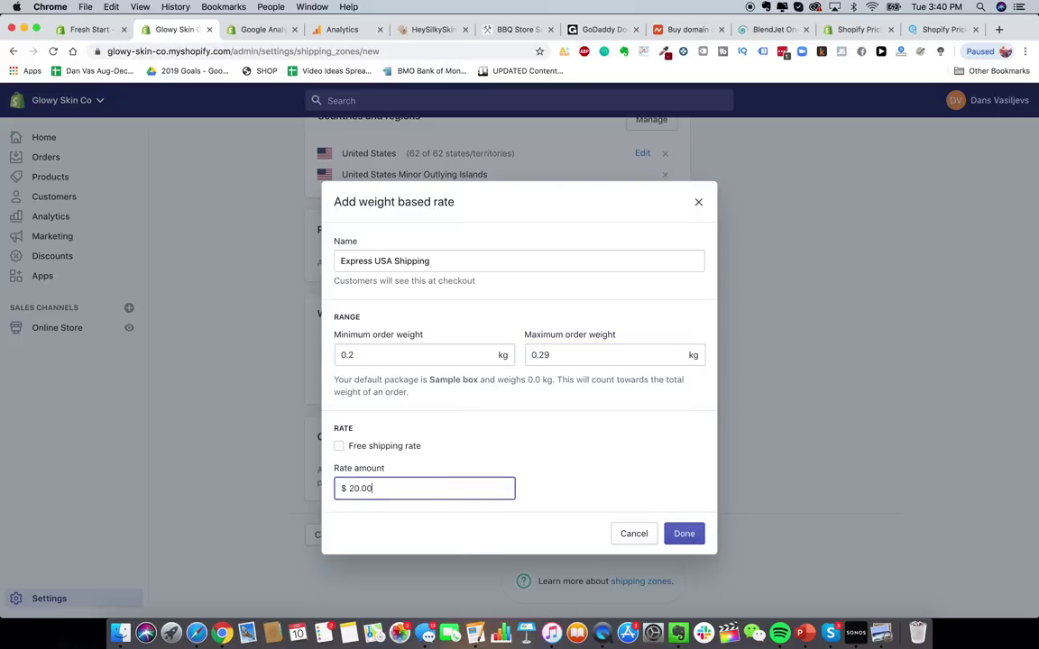
pyautogui.click(684, 534)
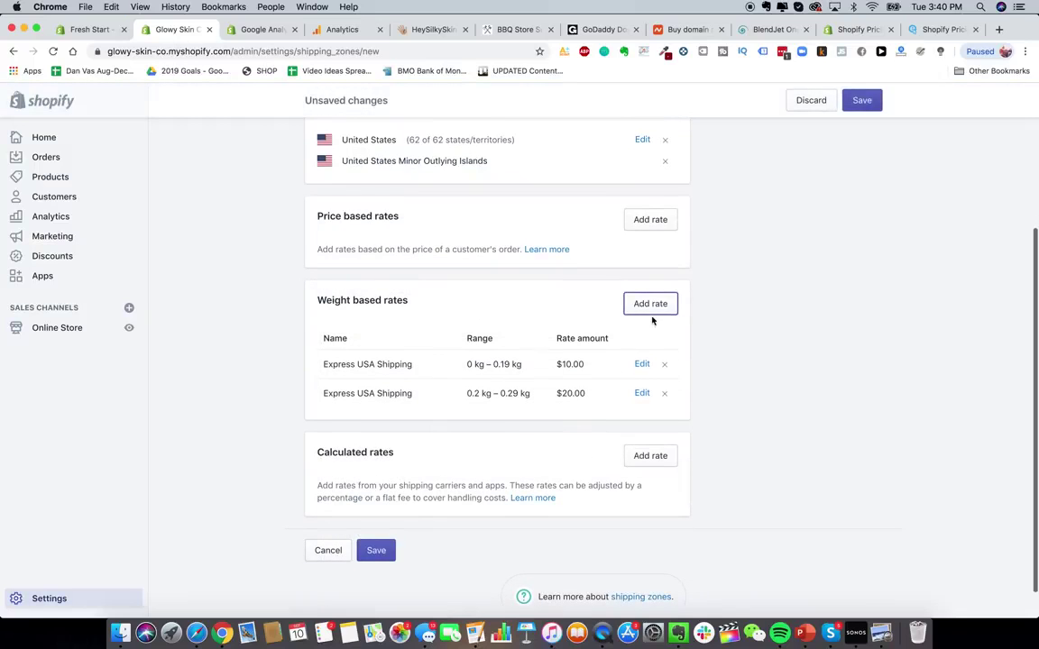
# - Add a third Express USA Shipping rate for 0.3–0.39 kg at $30.00
pyautogui.click(656, 304)
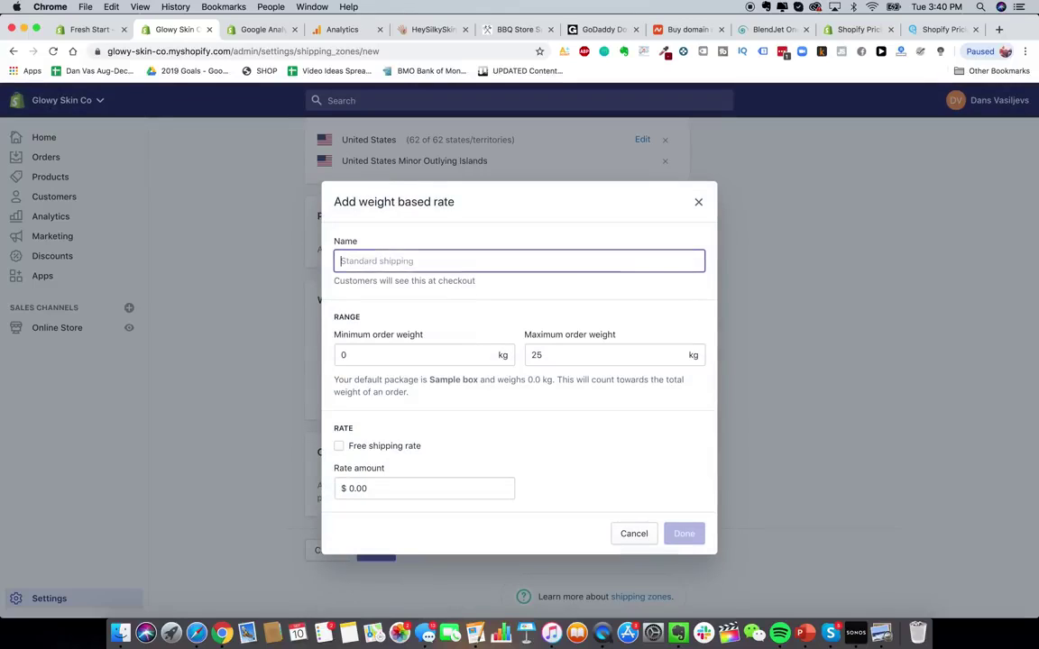
pyautogui.write('Express USA Shi')
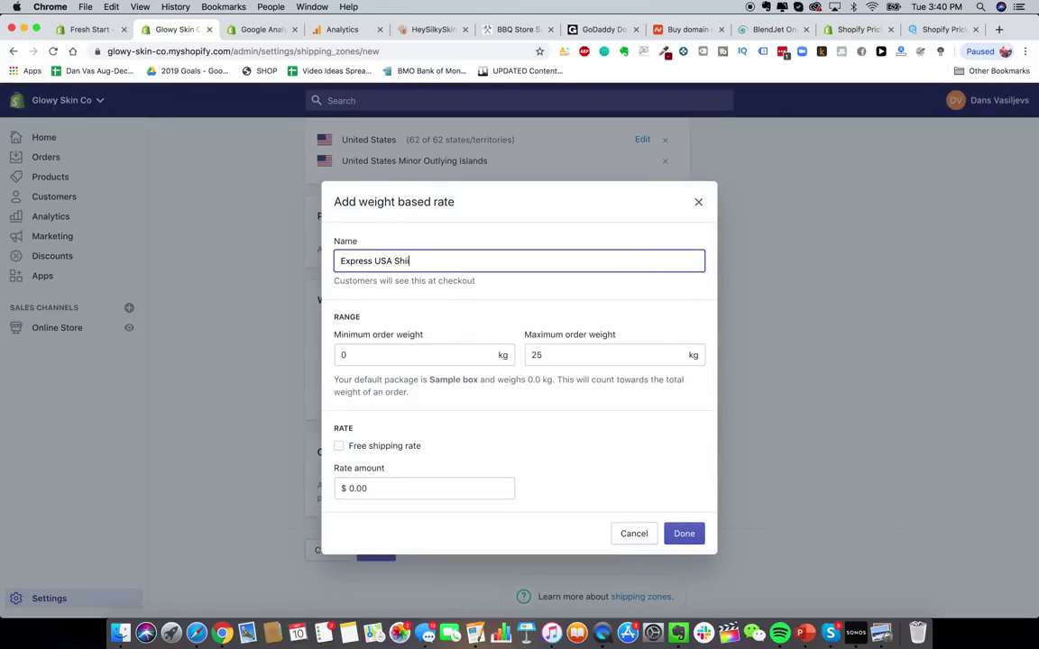
pyautogui.write('pping')
pyautogui.press('Tab')
pyautogui.write('.30')
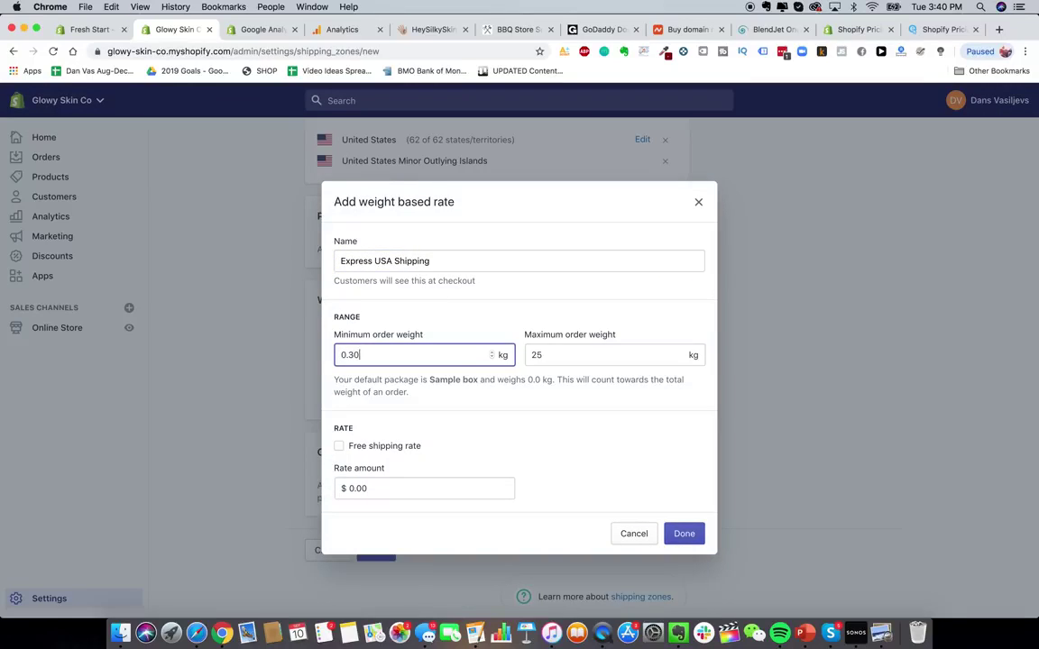
pyautogui.click(559, 357)
pyautogui.doubleClick(559, 357)
pyautogui.write('0.39')
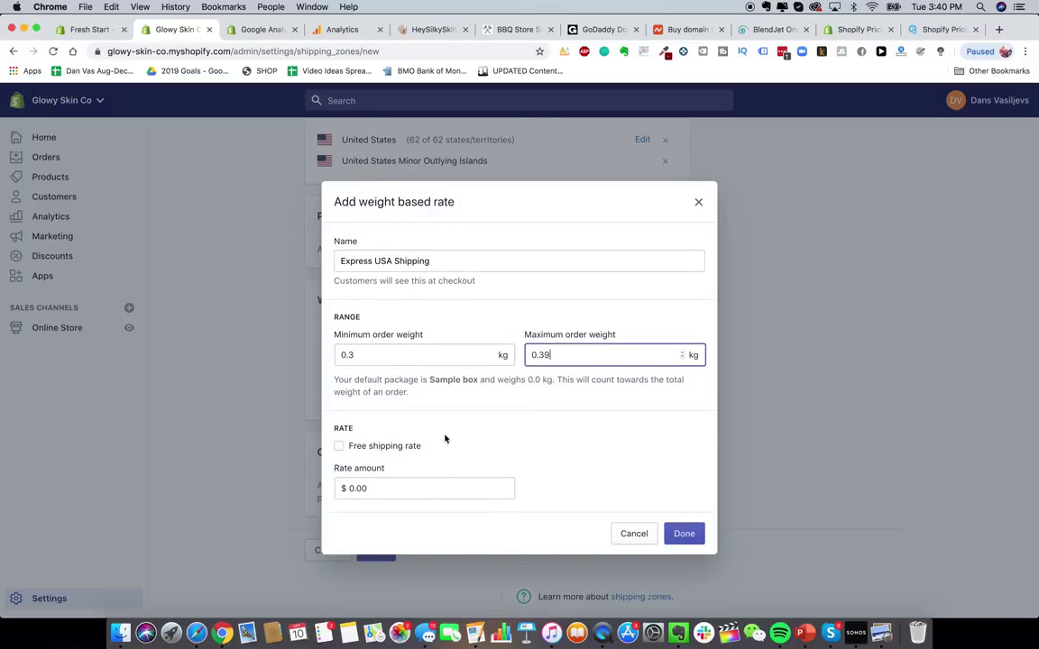
pyautogui.click(461, 491)
pyautogui.write('30.0')
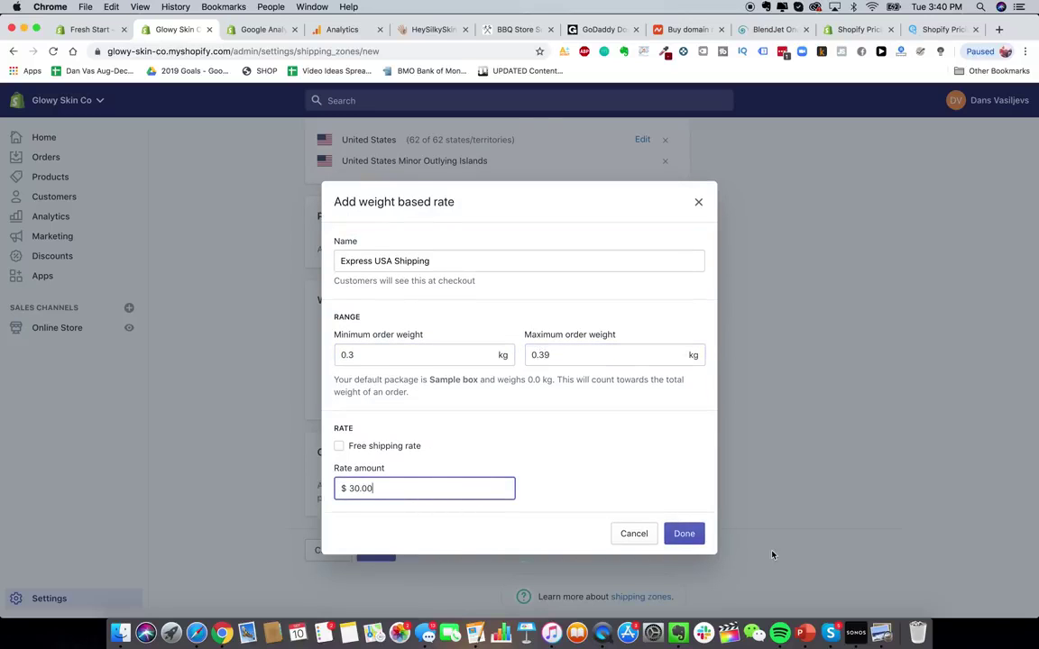
pyautogui.write('0')
pyautogui.click(689, 536)
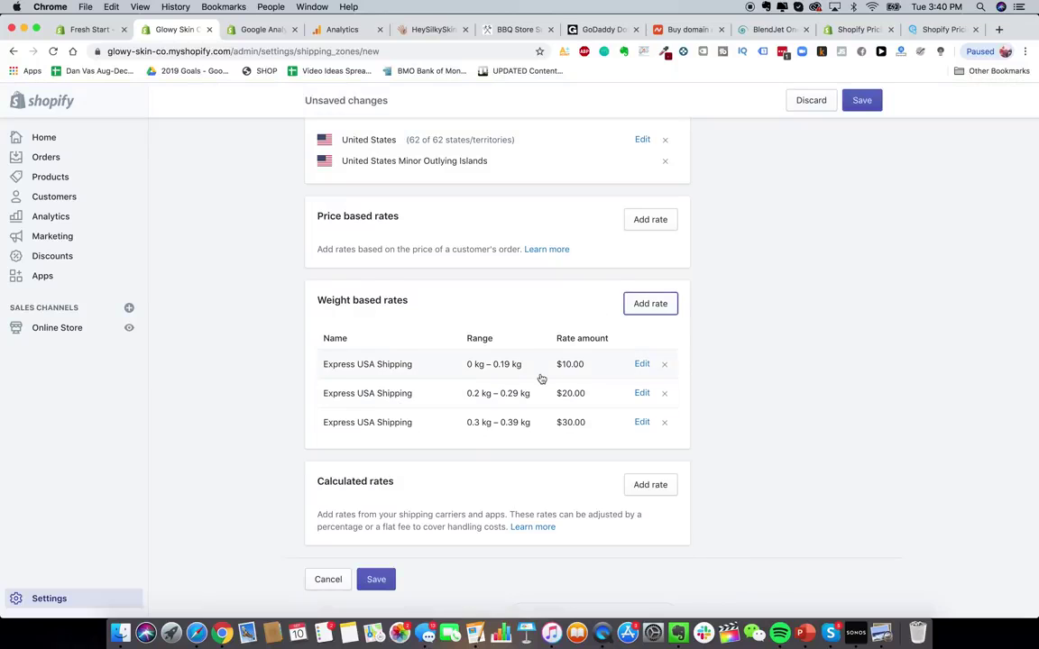
pyautogui.scroll(-5, 460, 505)
# - Save the Shipping To USA zone with its three Express rates
pyautogui.click(379, 541)
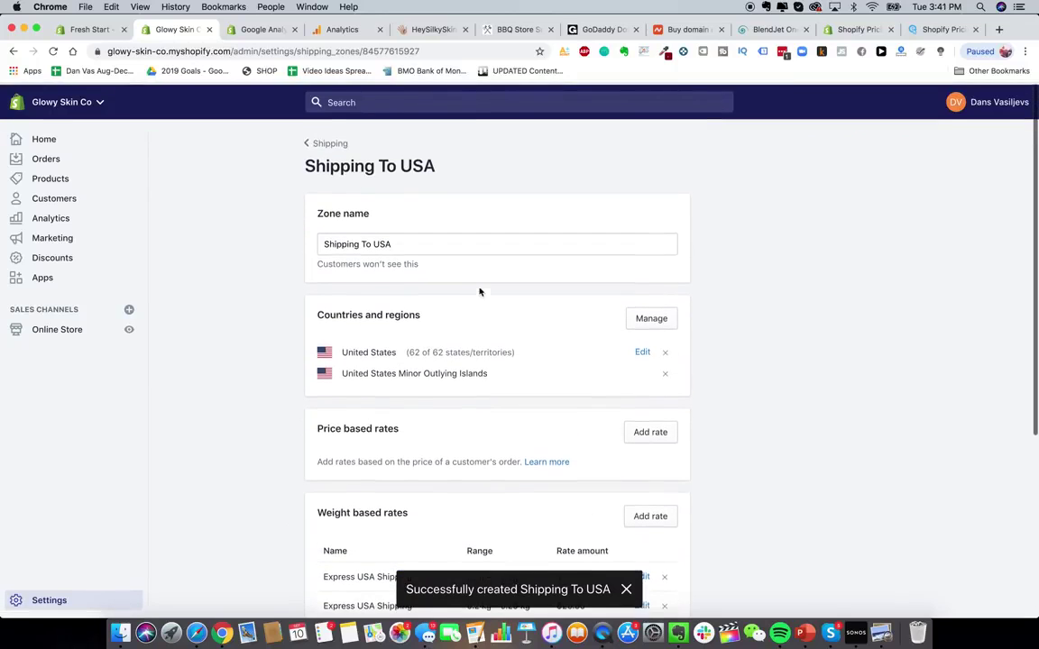
pyautogui.scroll(-2, 452, 492)
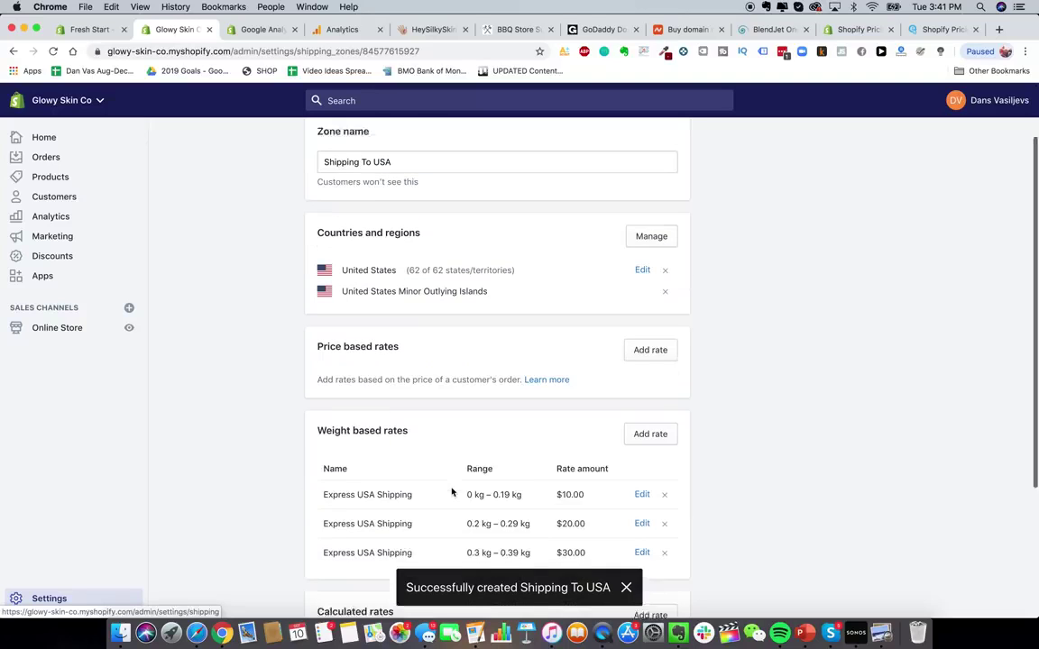
pyautogui.scroll(2, 559, 487)
# - Go back to the Shipping overview, review the USA zone, and start another shipping zone
pyautogui.click(308, 143)
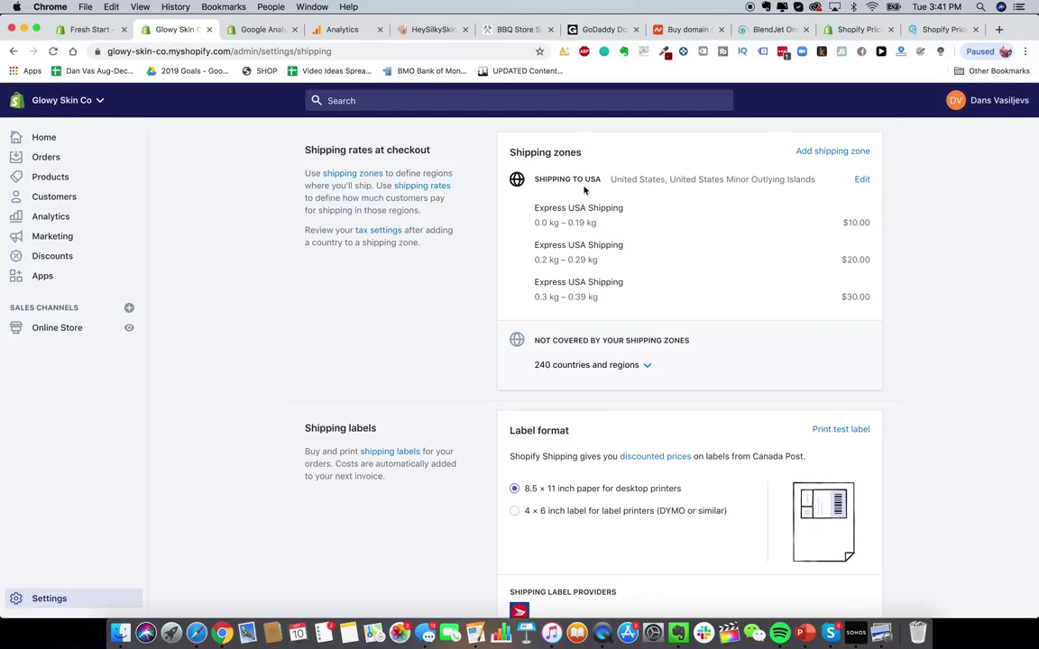
pyautogui.moveTo(555, 180); pyautogui.dragTo(624, 180)
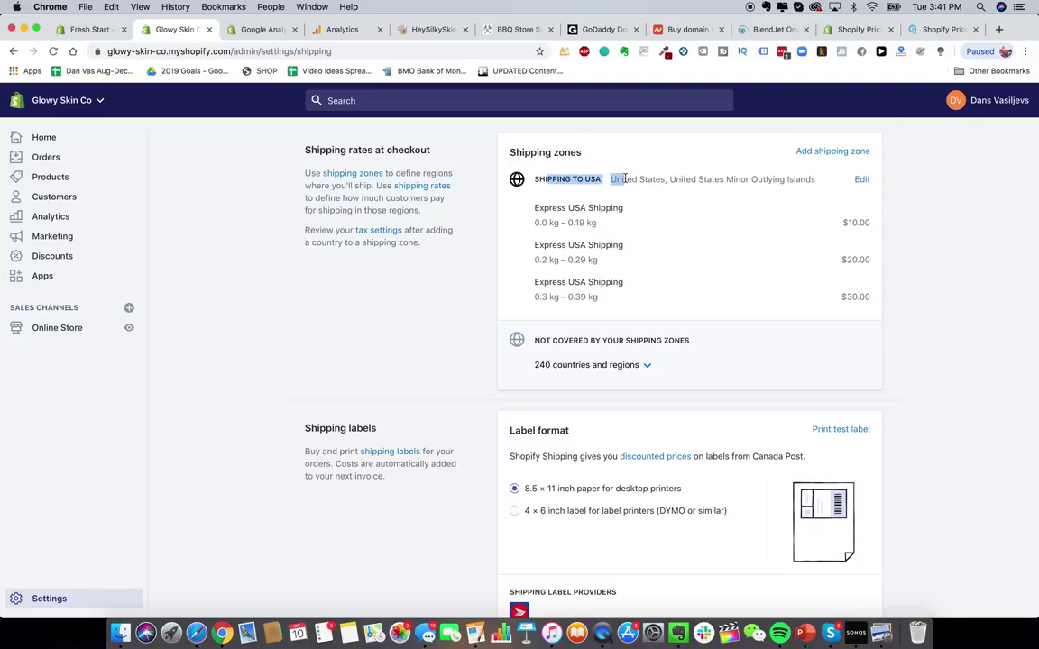
pyautogui.click(623, 178)
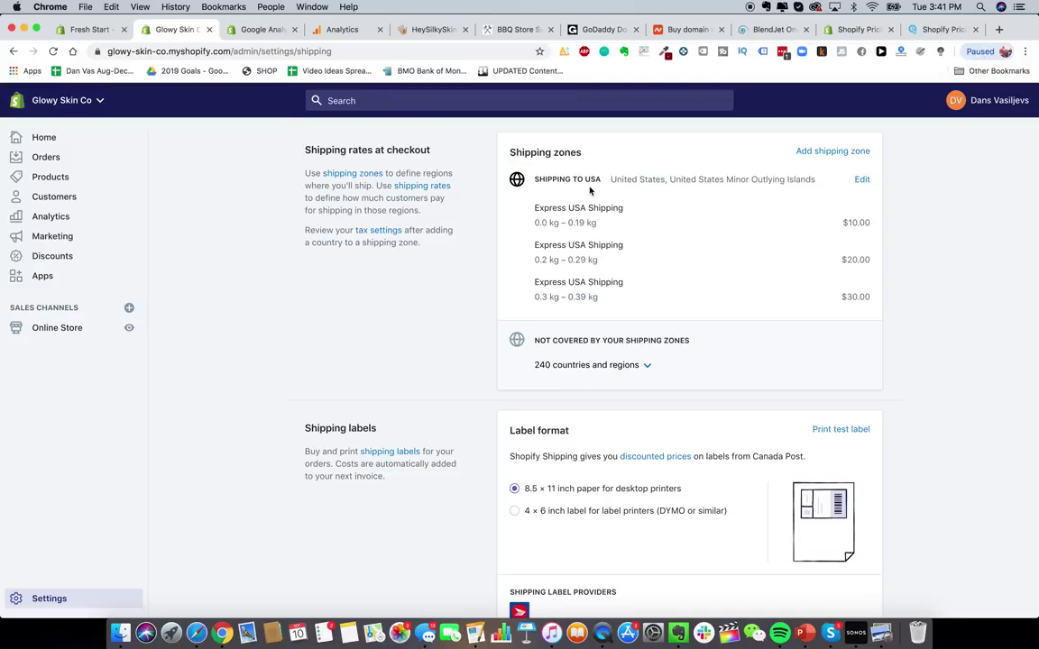
pyautogui.click(853, 153)
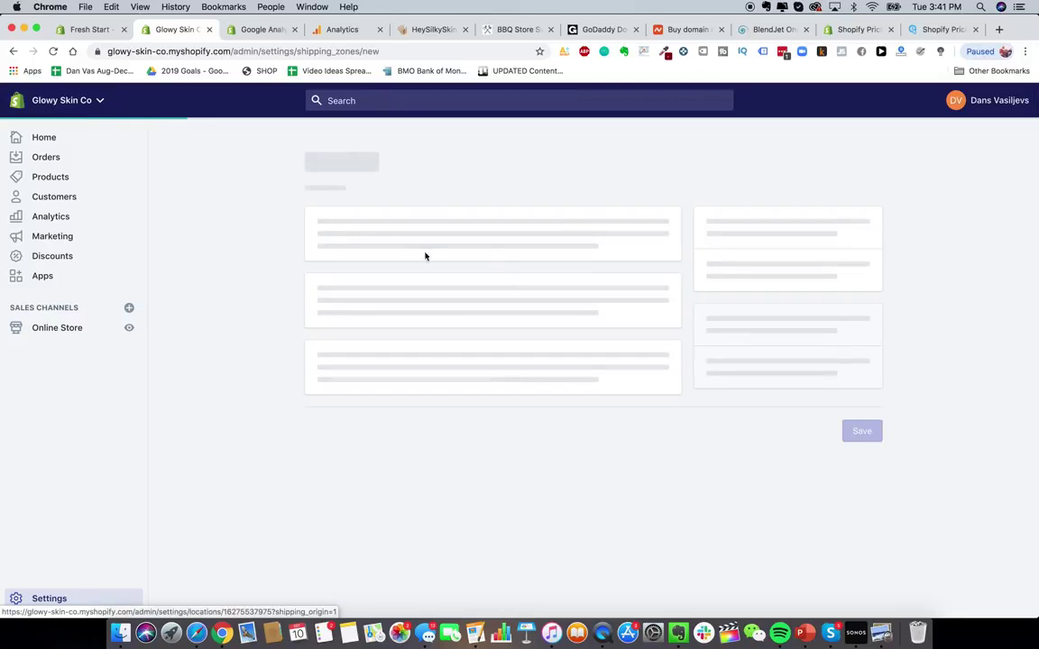
# - Name the zone Shipping To Canada, add Canada to it, then remove Canada again
pyautogui.click(393, 244)
pyautogui.write('Shippin')
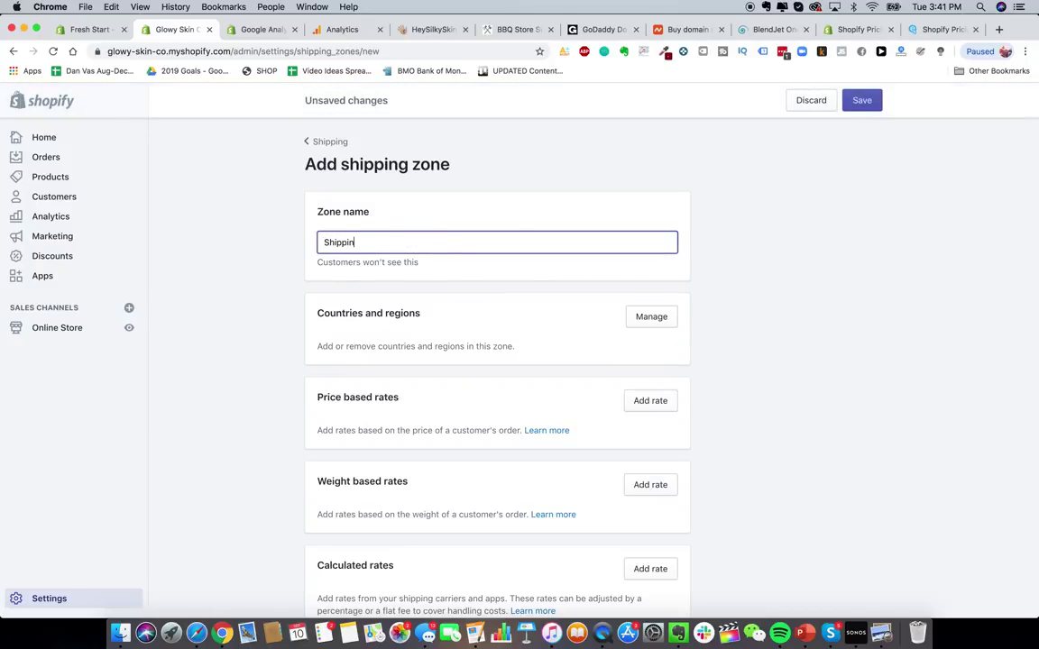
pyautogui.write('g To Canada')
pyautogui.click(707, 377)
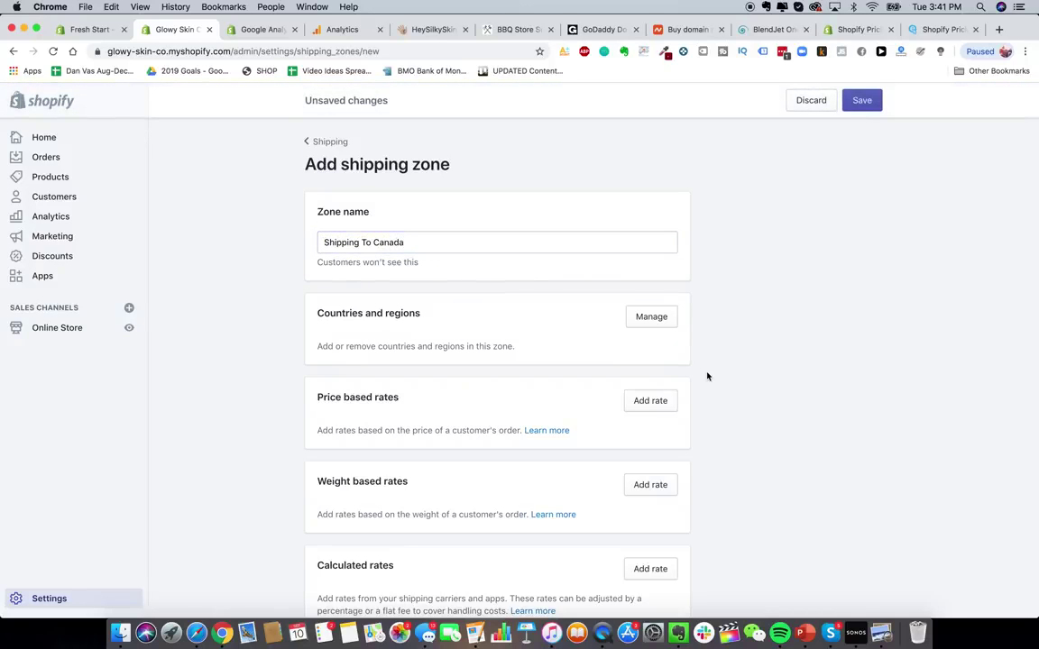
pyautogui.click(653, 318)
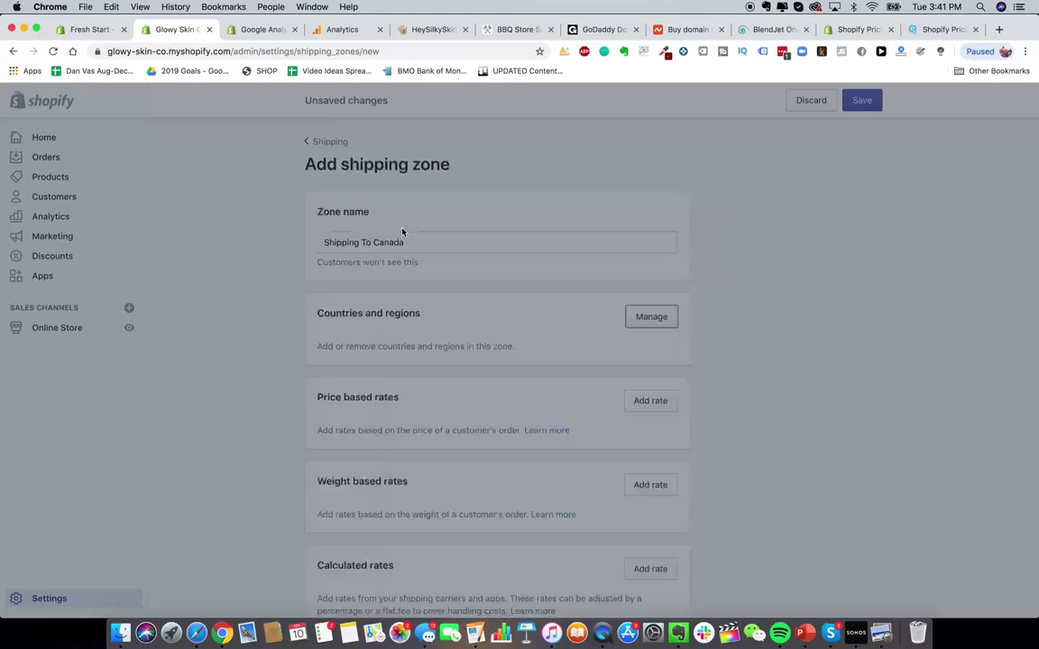
pyautogui.click(487, 185)
pyautogui.write('Canada')
pyautogui.click(343, 229)
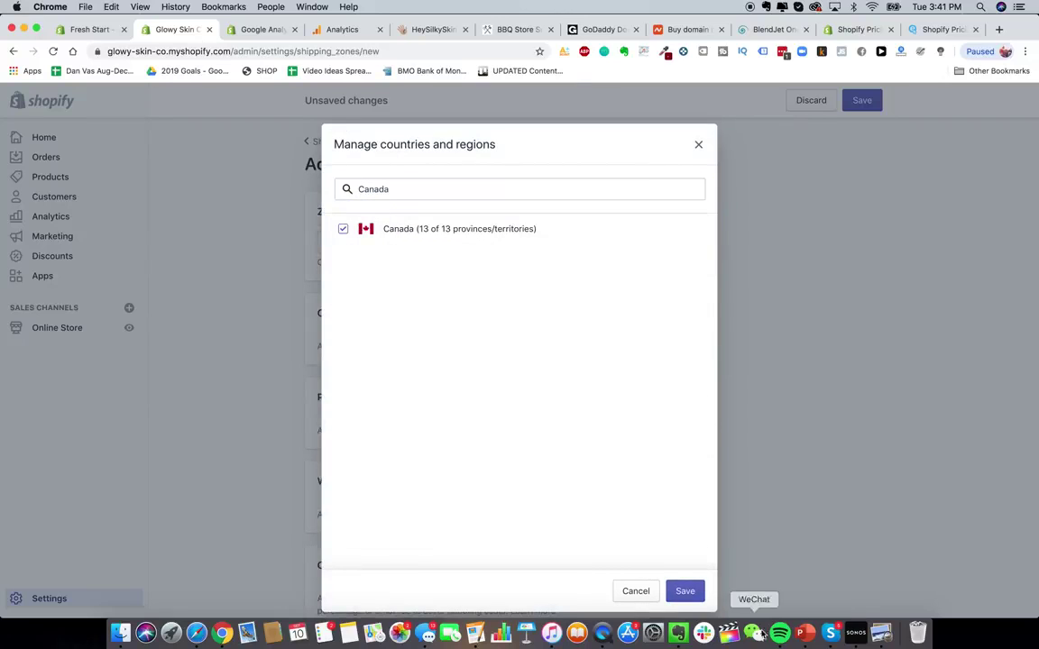
pyautogui.click(684, 591)
pyautogui.scroll(-2, 707, 368)
pyautogui.scroll(2, 445, 330)
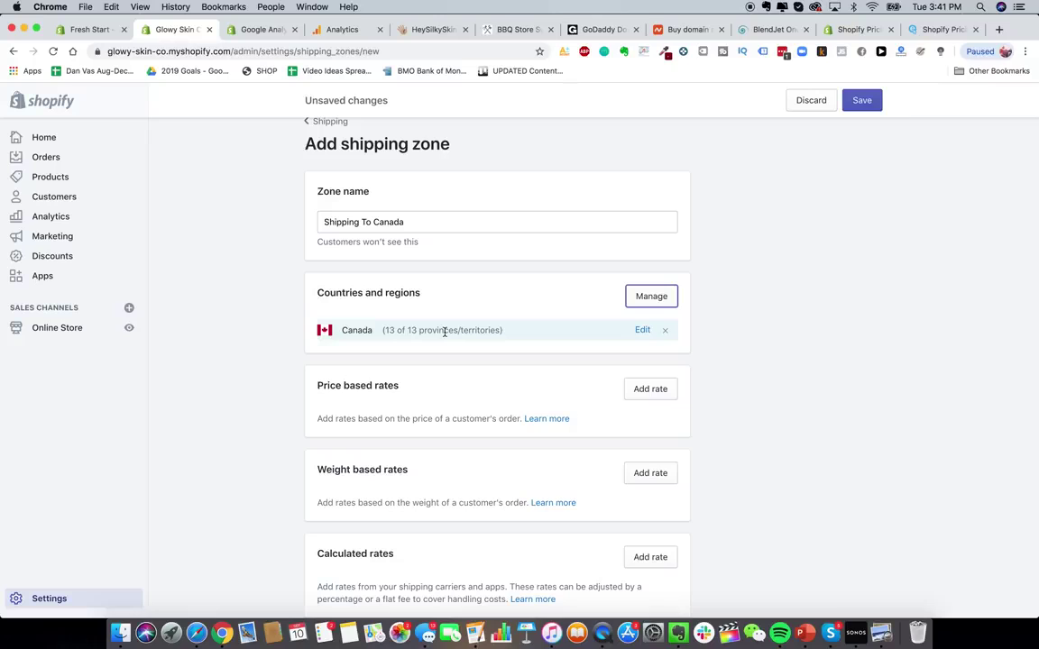
pyautogui.scroll(-2, 469, 332)
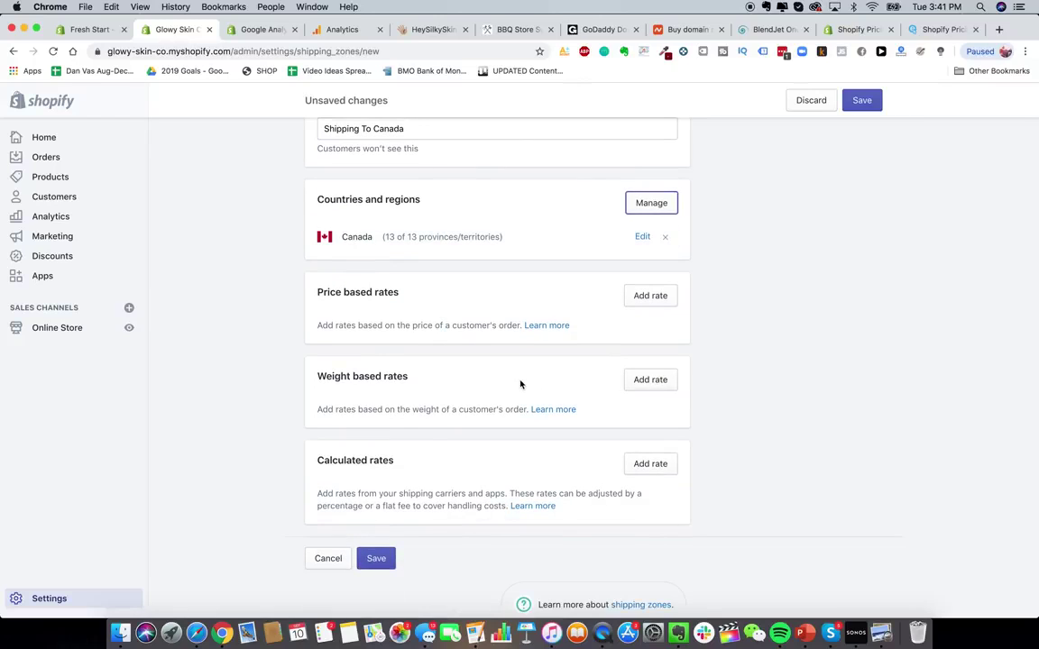
pyautogui.scroll(1, 521, 384)
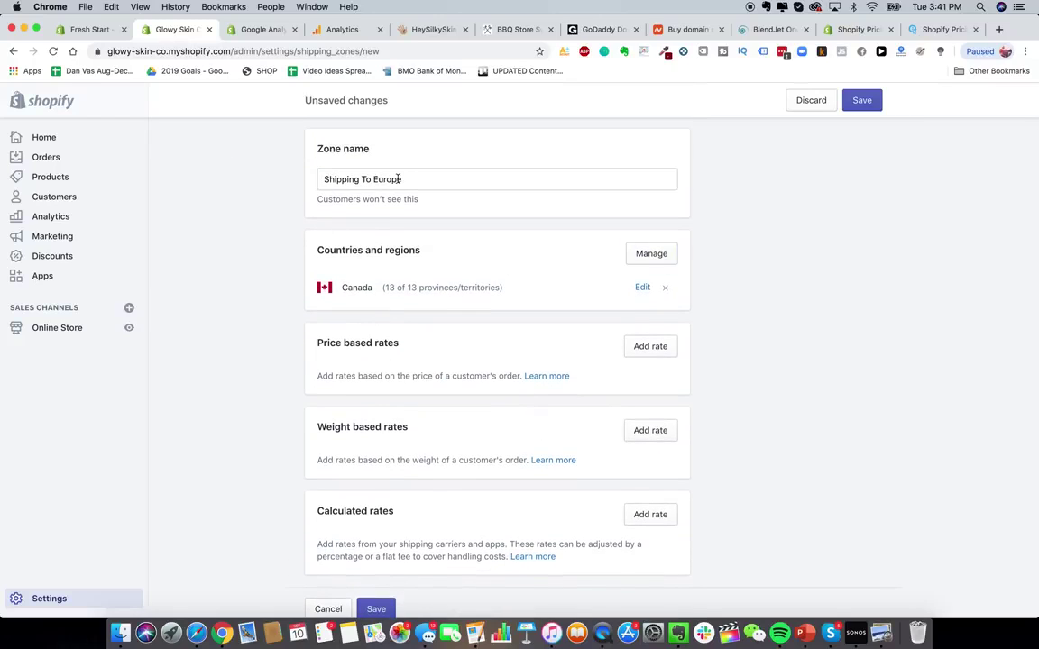
pyautogui.click(664, 287)
# - Search for and tick France and Spain in the zone's countries list
pyautogui.click(634, 256)
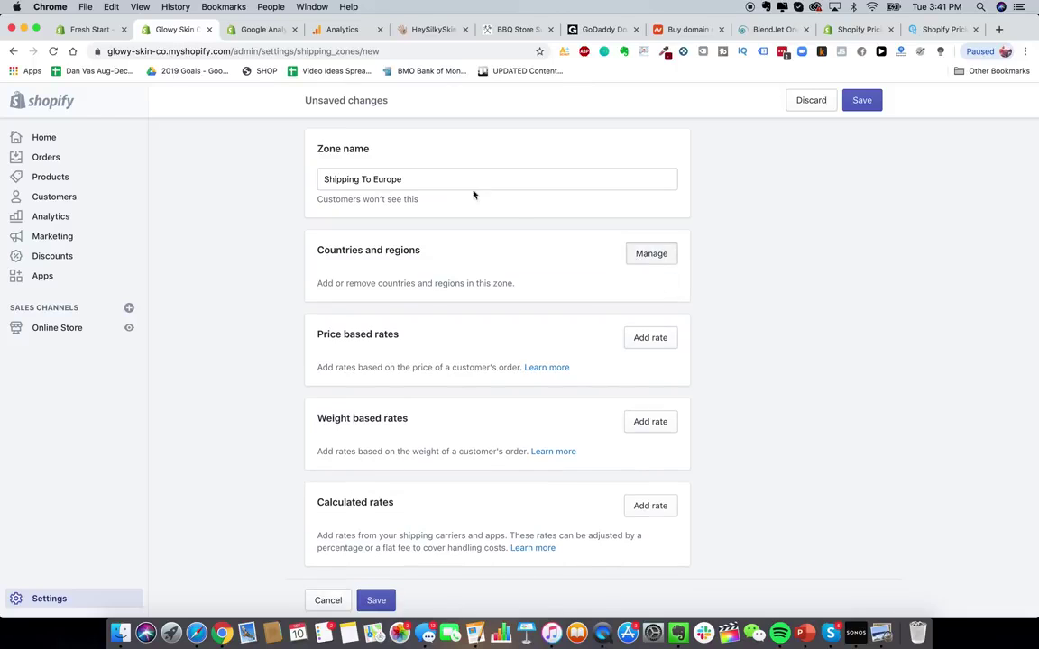
pyautogui.click(465, 188)
pyautogui.write('europe')
pyautogui.press('BackSpace')
pyautogui.press('BackSpace')
pyautogui.press('BackSpace')
pyautogui.press('BackSpace')
pyautogui.press('BackSpace')
pyautogui.press('BackSpace')
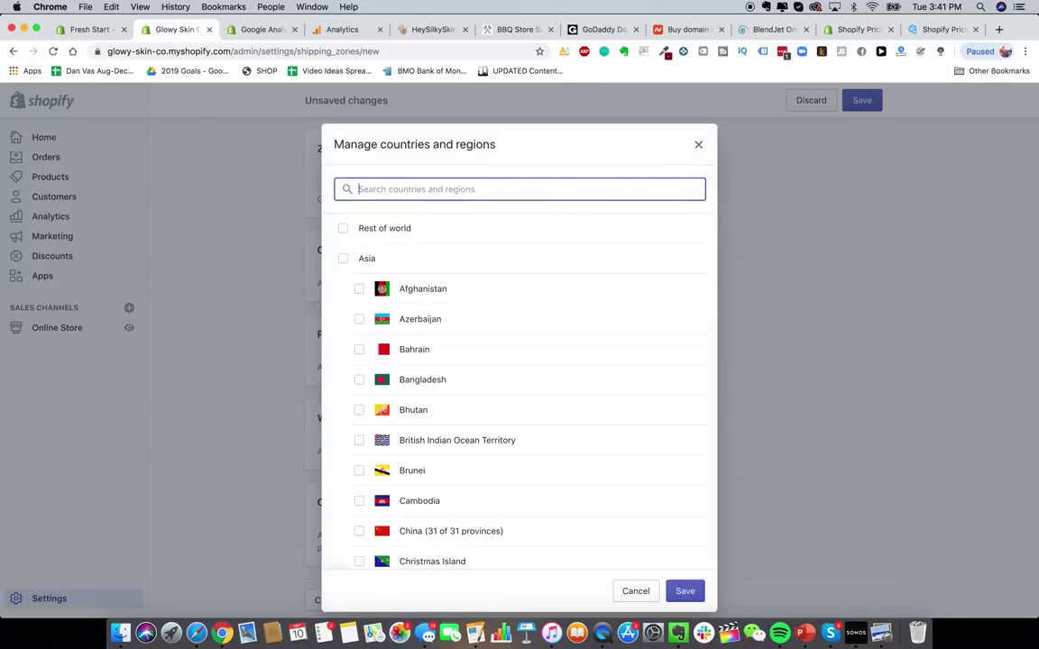
pyautogui.scroll(-3, 442, 326)
pyautogui.scroll(3, 442, 326)
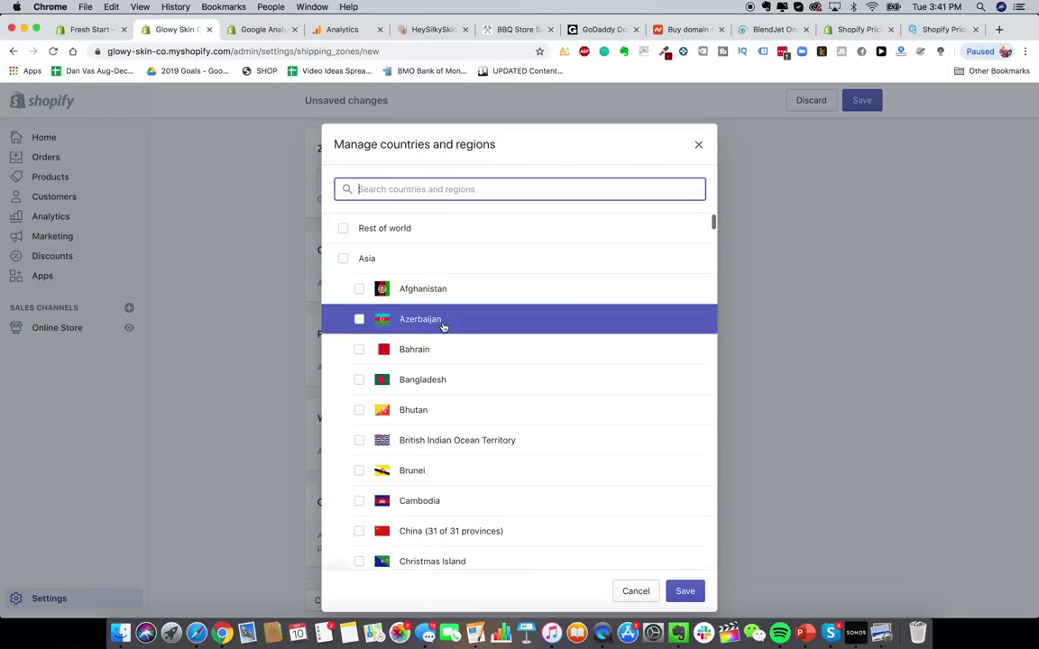
pyautogui.write('france')
pyautogui.click(431, 229)
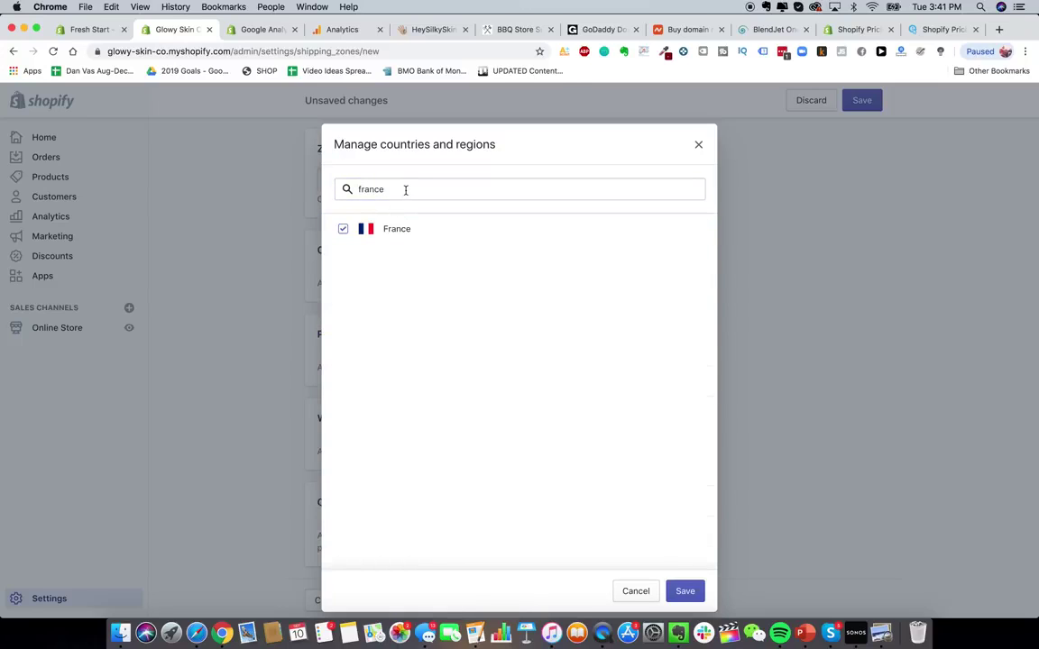
pyautogui.doubleClick(406, 189)
pyautogui.write('spain')
pyautogui.click(406, 231)
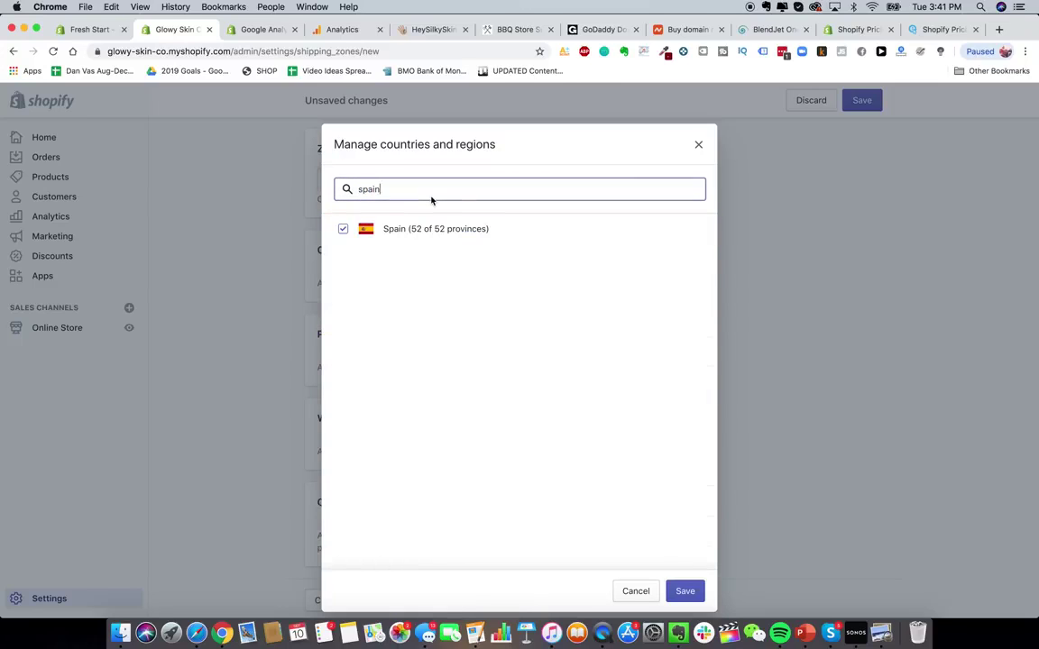
pyautogui.doubleClick(431, 199)
pyautogui.press('BackSpace')
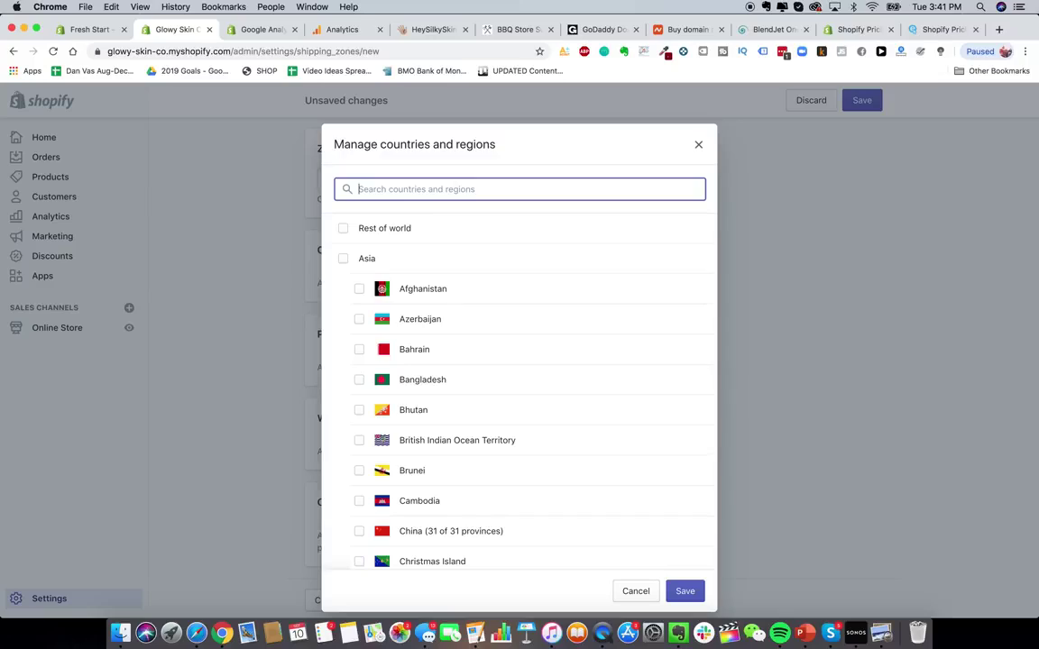
# - Search Google for 'epacket countries' and scan the country list in the results
pyautogui.click(999, 29)
pyautogui.write('epacket countries')
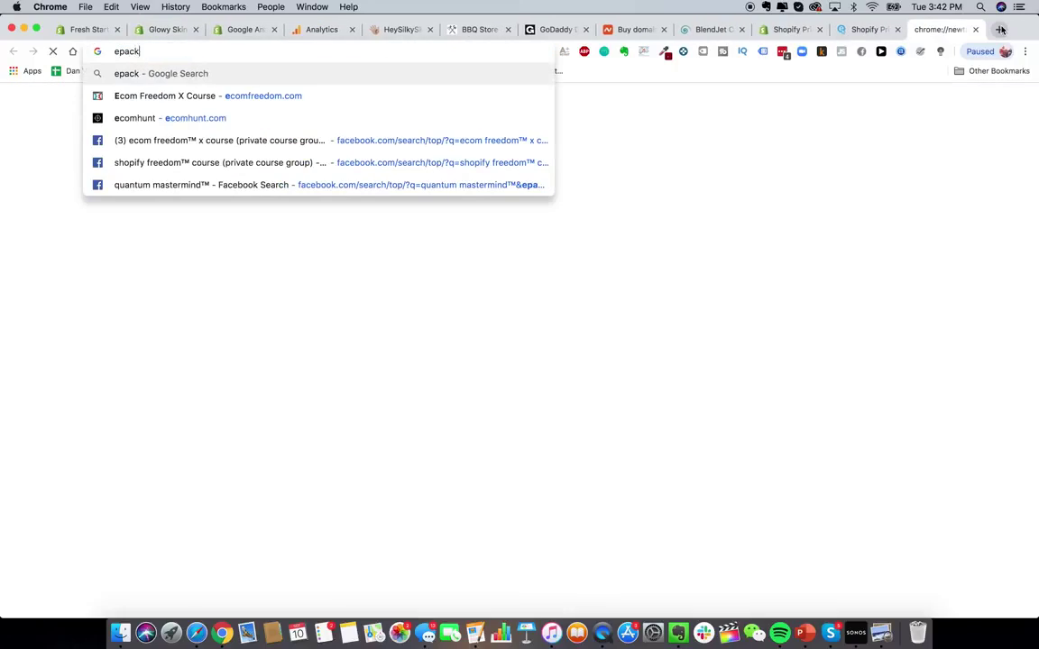
pyautogui.press('Return')
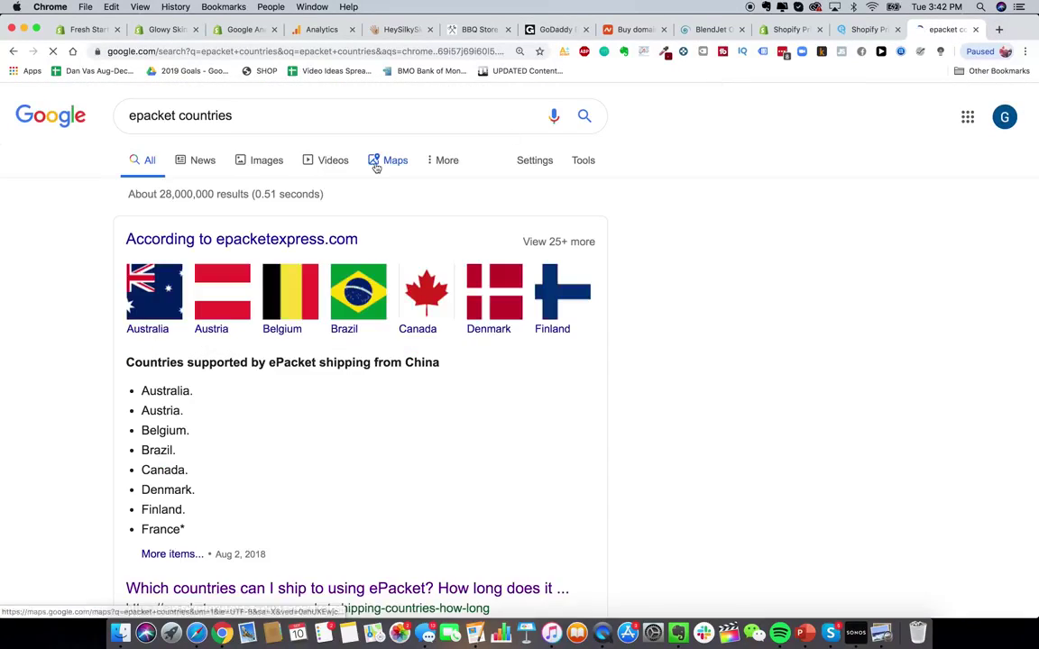
pyautogui.scroll(-3, 248, 387)
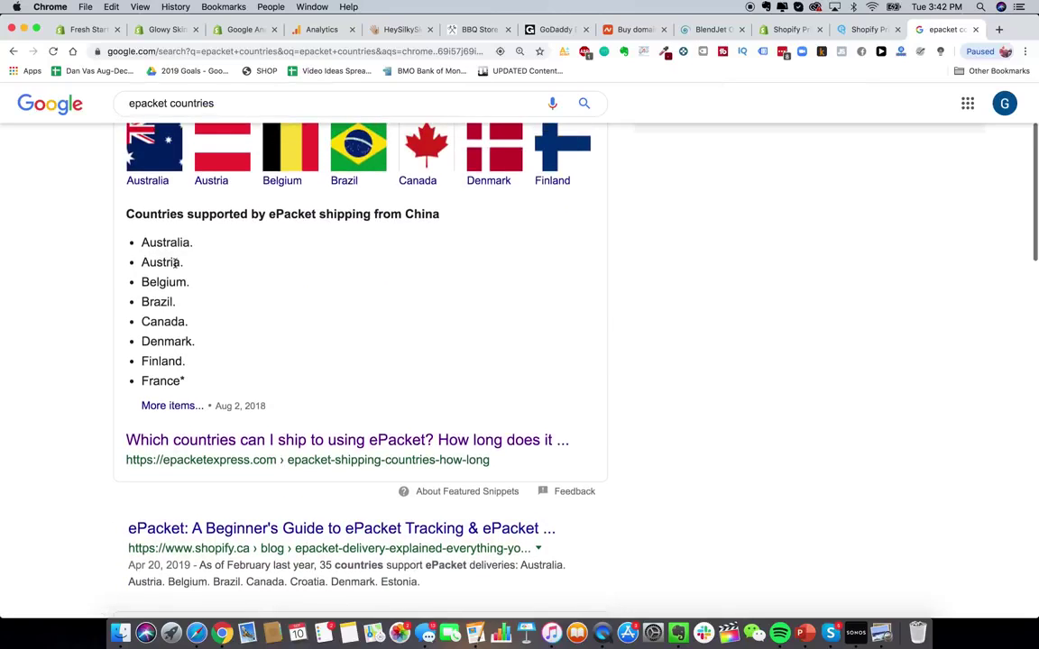
pyautogui.tripleClick(171, 263)
pyautogui.click(166, 322)
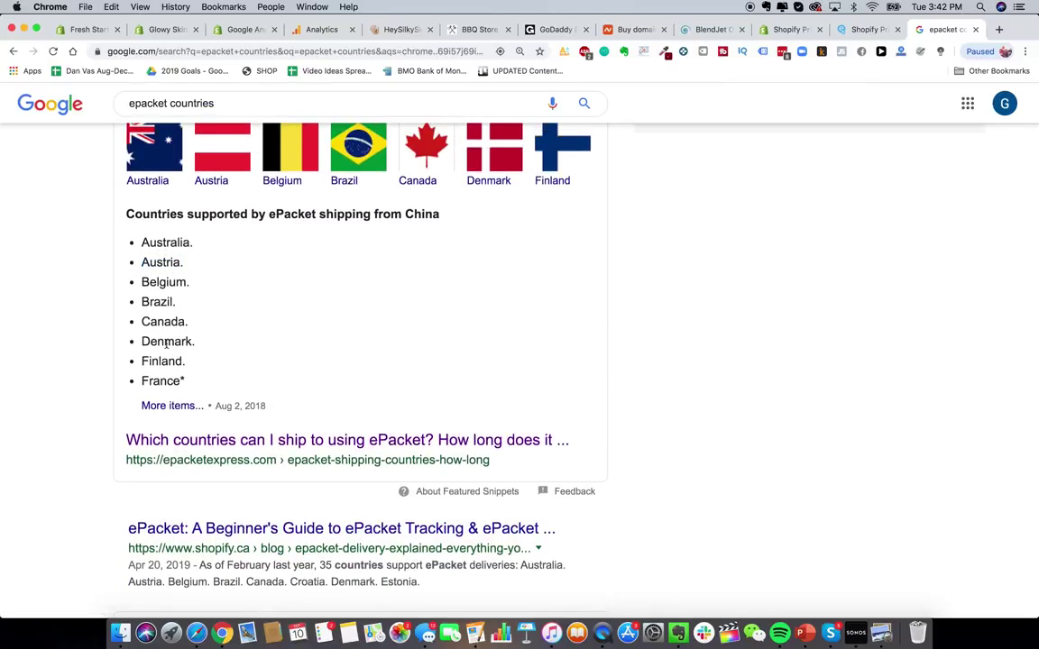
# - Read the epacketexpress.com article's list of ePacket-supported countries
pyautogui.click(297, 445)
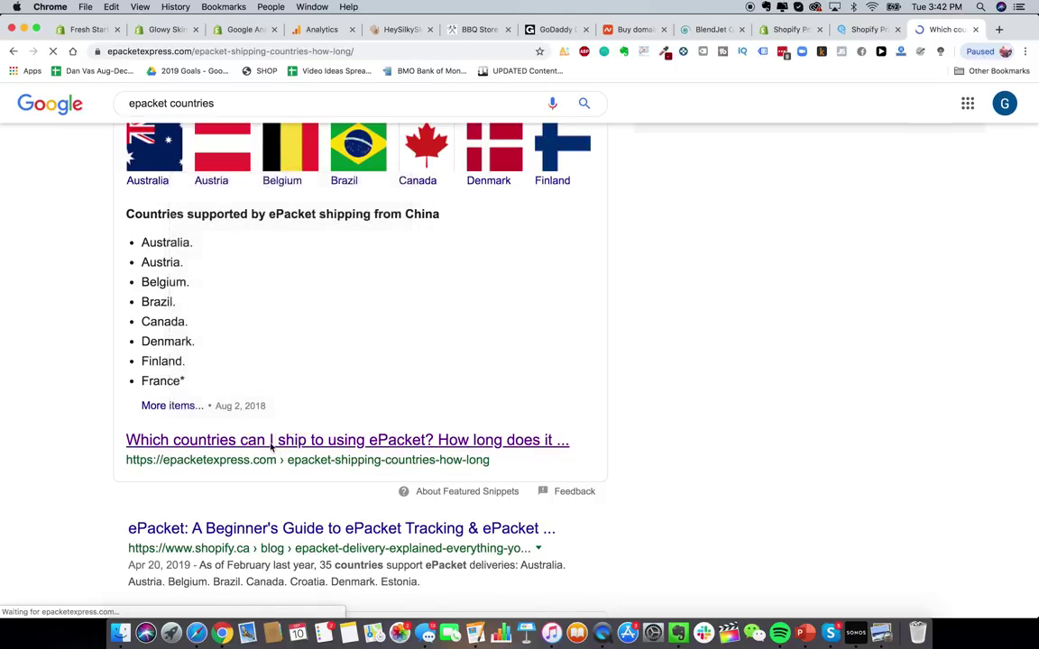
pyautogui.scroll(-2, 326, 548)
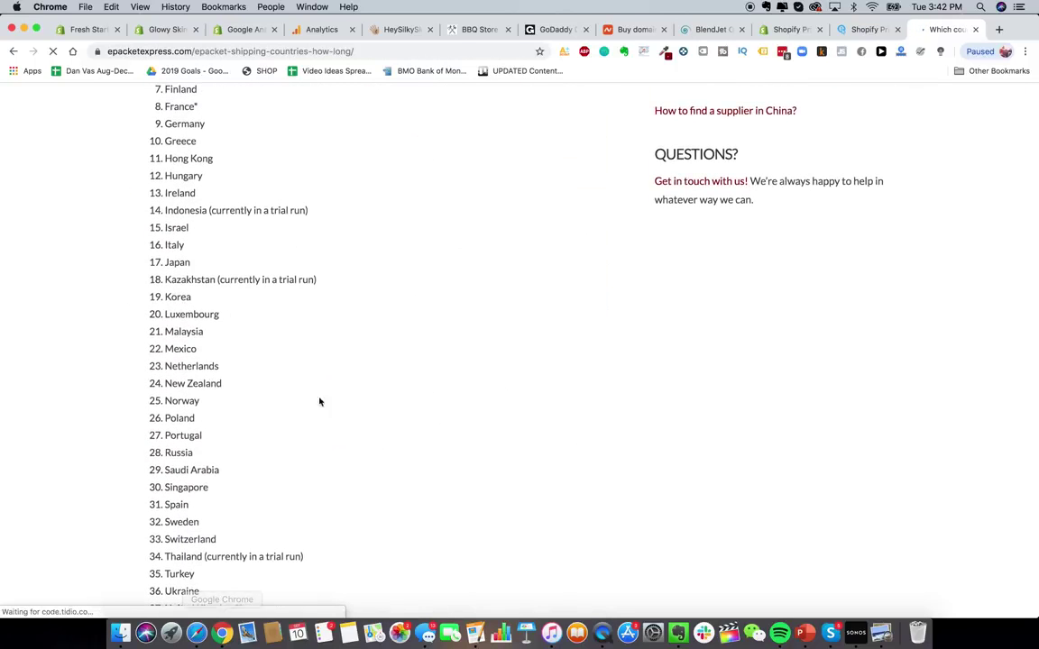
pyautogui.scroll(-1, 234, 230)
pyautogui.scroll(-2, 234, 230)
# - Back in the Glowy Skin Co store, close the countries picker without adding any countries
pyautogui.click(167, 28)
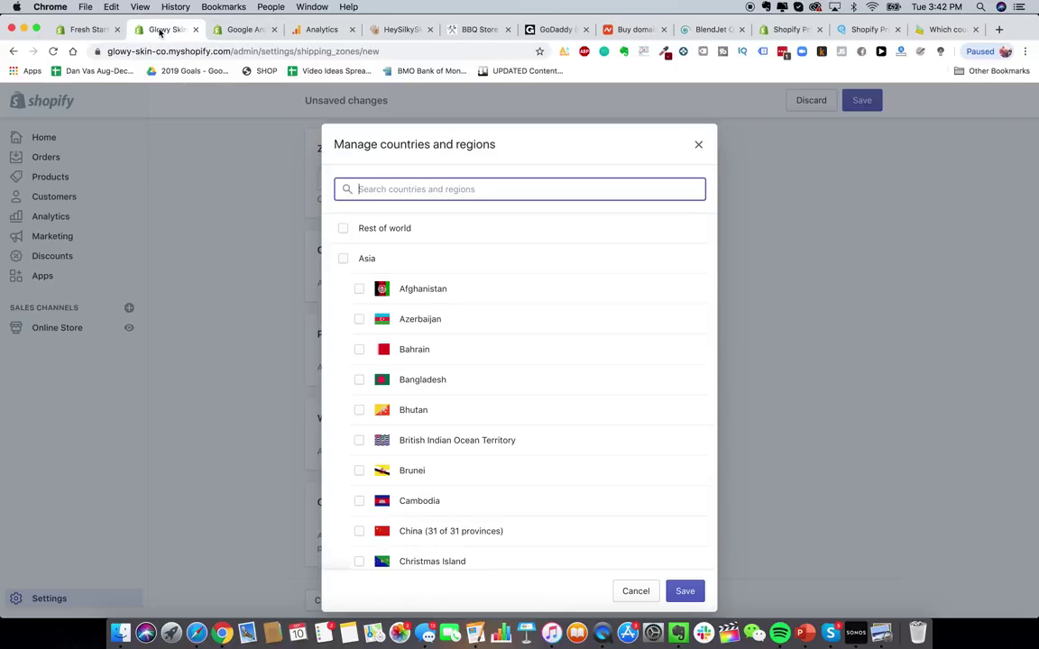
pyautogui.click(700, 143)
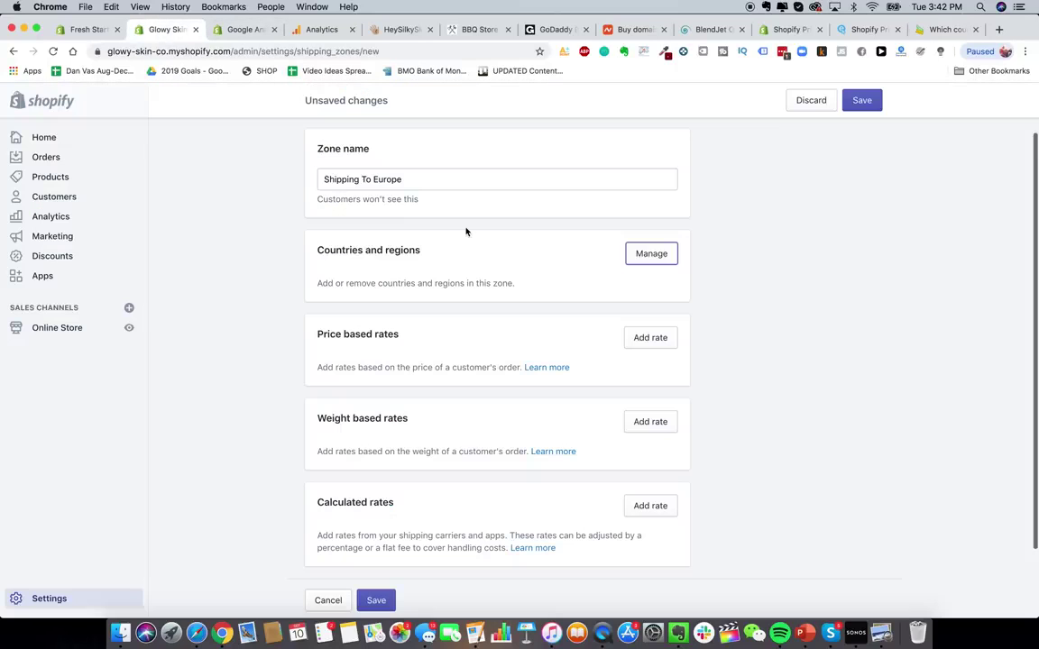
pyautogui.scroll(2, 378, 313)
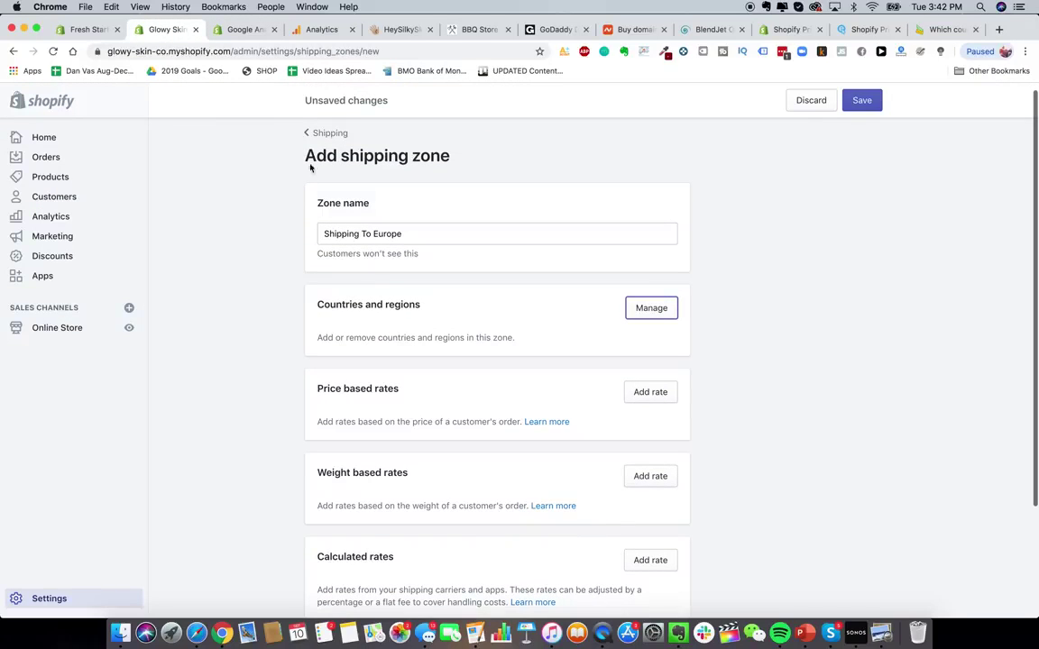
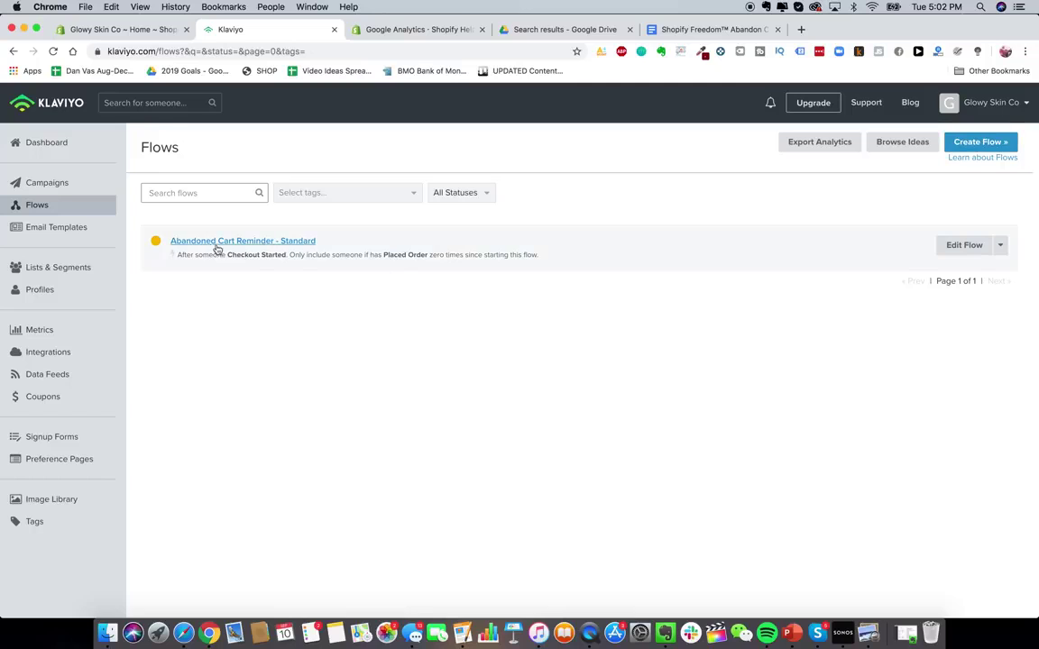
# - Start a new Klaviyo flow, filter templates to Abandoned Cart, and open the Standard Abandoned Cart Reminder
pyautogui.click(976, 142)
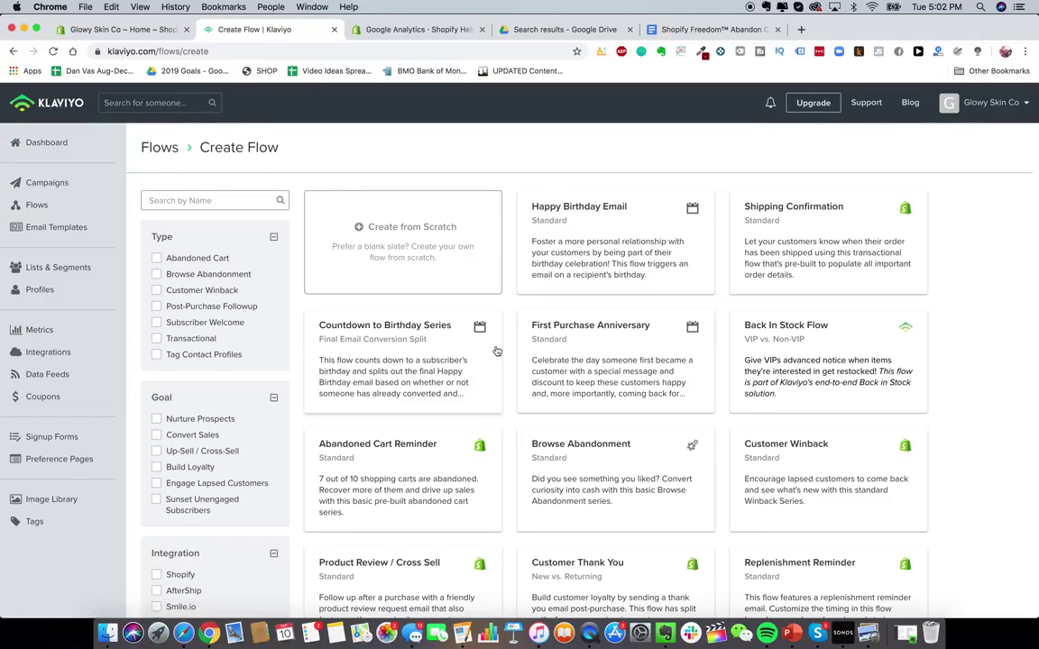
pyautogui.scroll(-5, 495, 288)
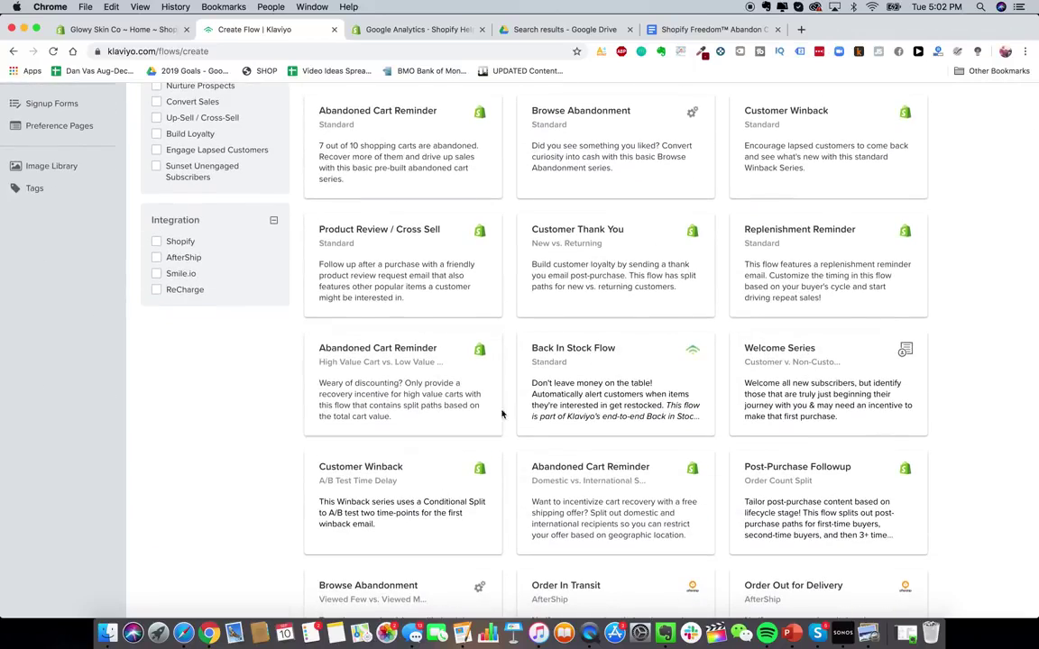
pyautogui.scroll(5, 405, 431)
pyautogui.click(184, 195)
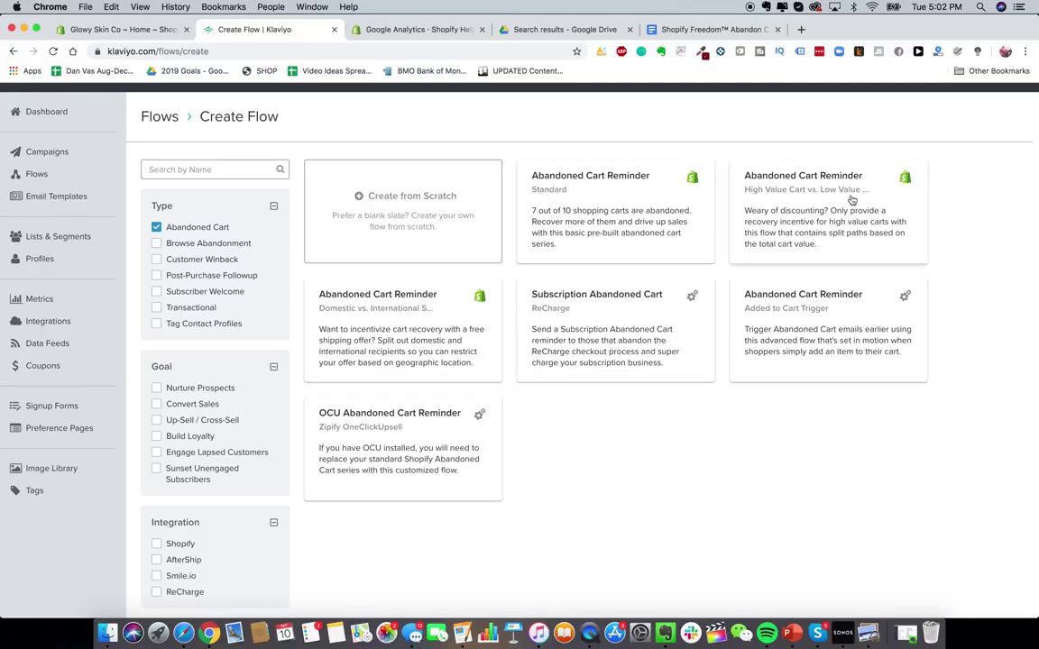
pyautogui.click(599, 211)
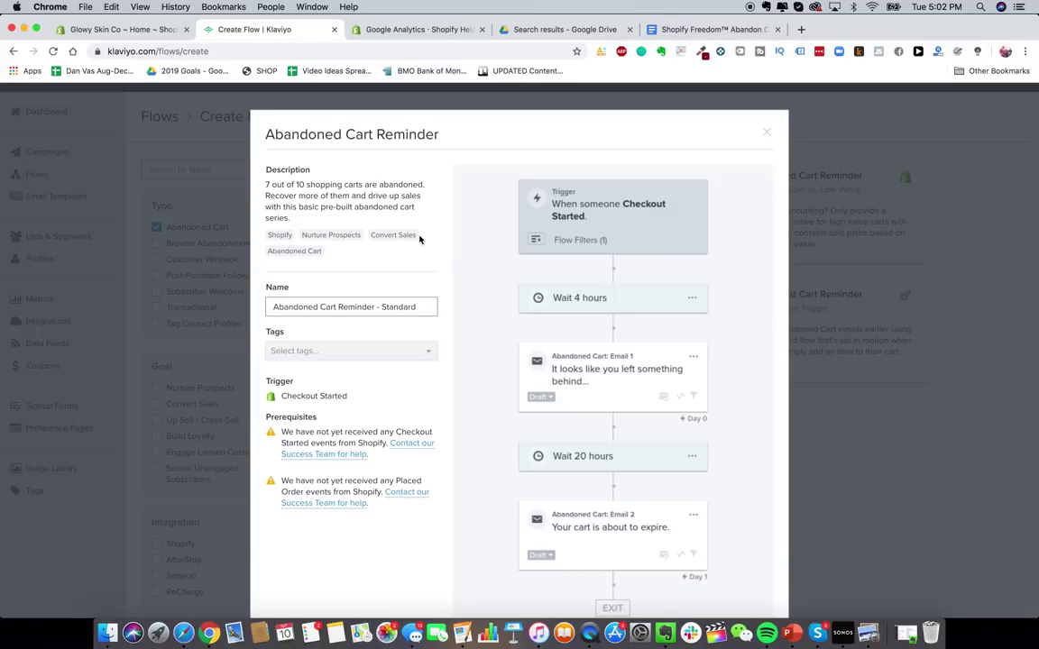
# - Name the flow 'Glowy Skin Abandon Cart Sequence' and create it from the template
pyautogui.tripleClick(393, 307)
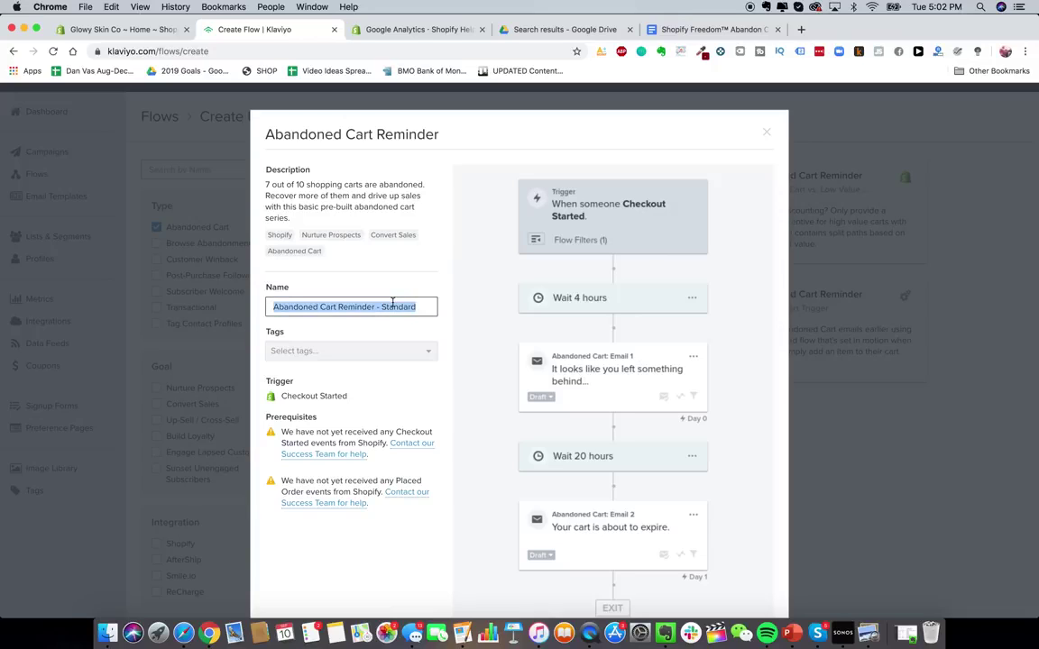
pyautogui.write('Glowy ')
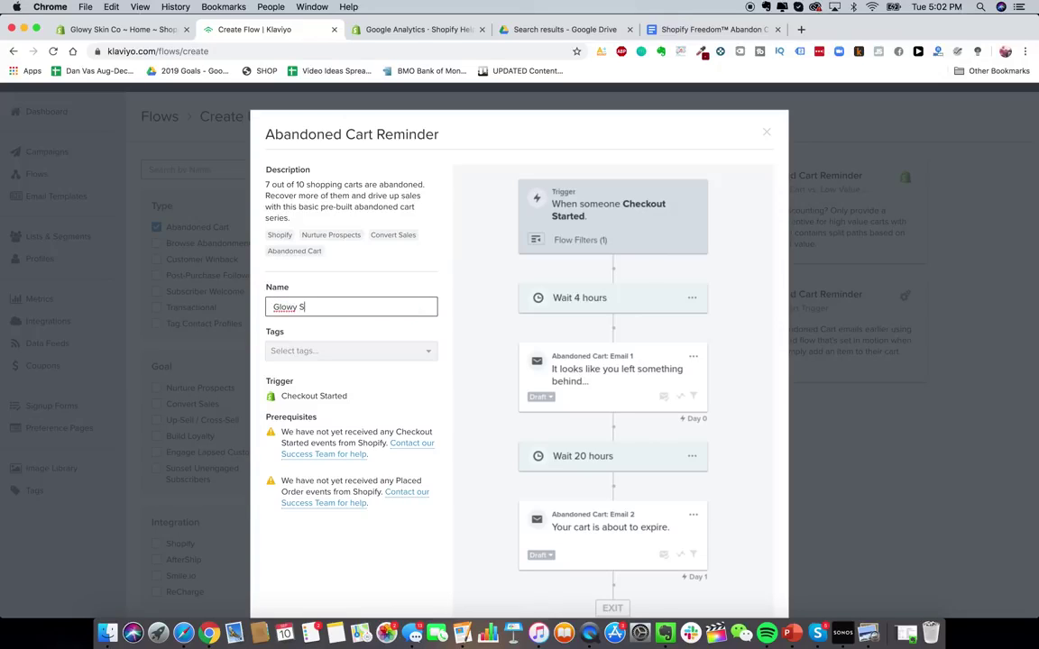
pyautogui.write('Skin Abandon Cart Sequence')
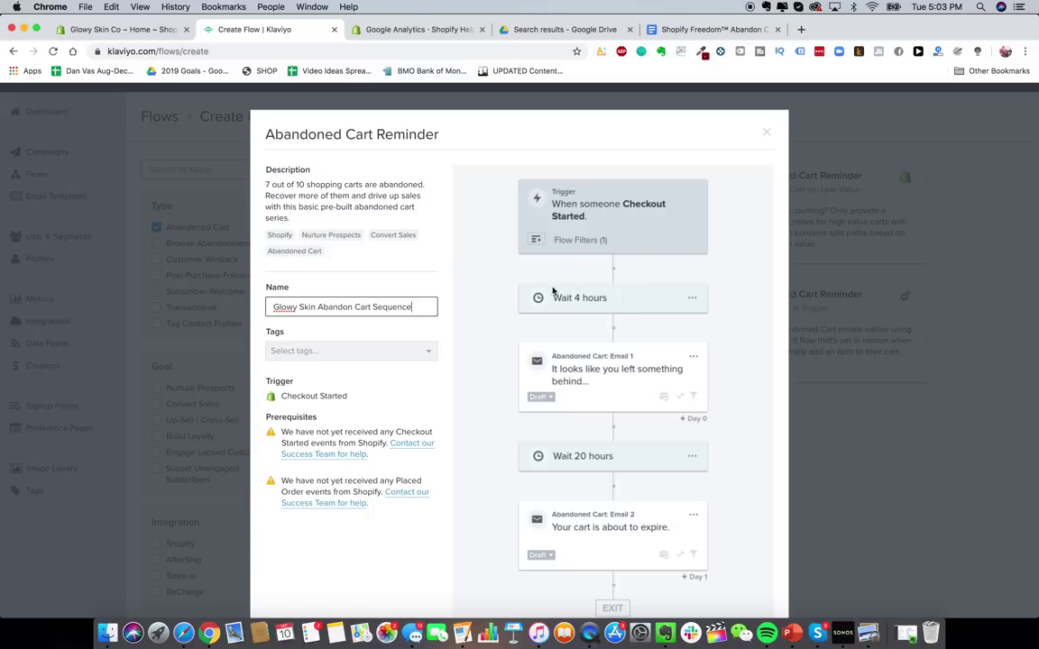
pyautogui.scroll(-3, 567, 358)
pyautogui.scroll(-3, 629, 406)
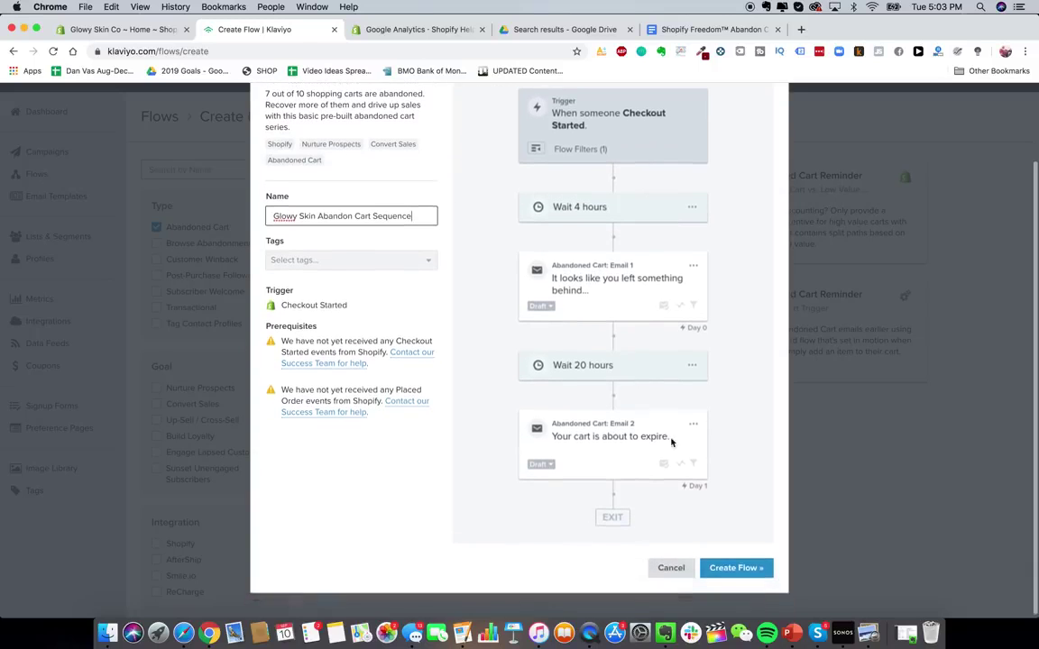
pyautogui.click(735, 568)
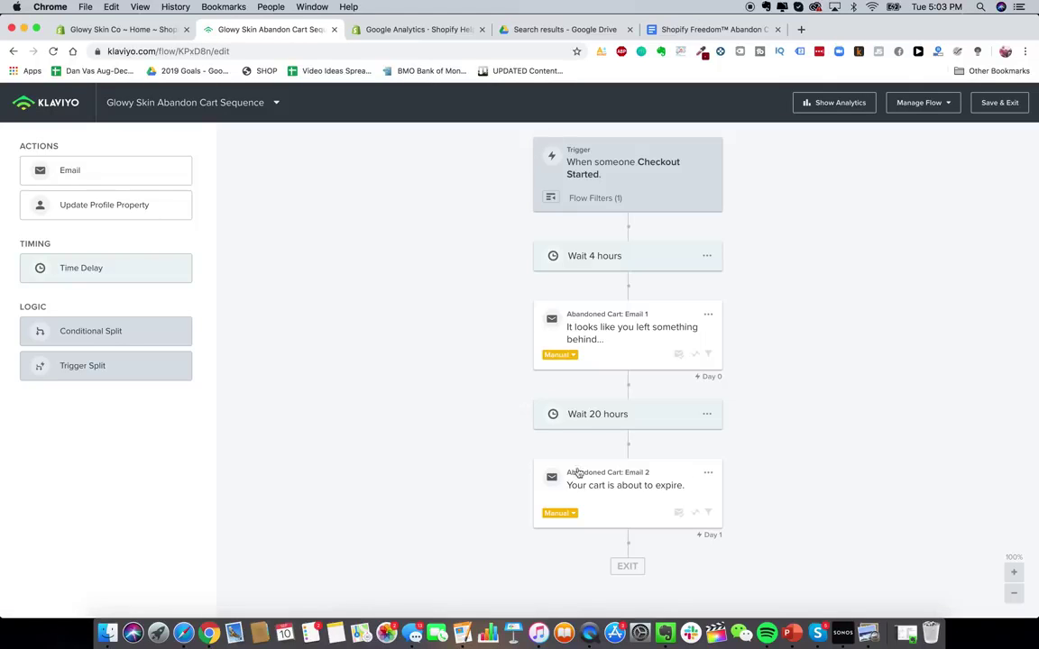
# - Inspect the Checkout Started trigger and the 4-hour wait, then bring up the email sequence doc
pyautogui.click(1014, 594)
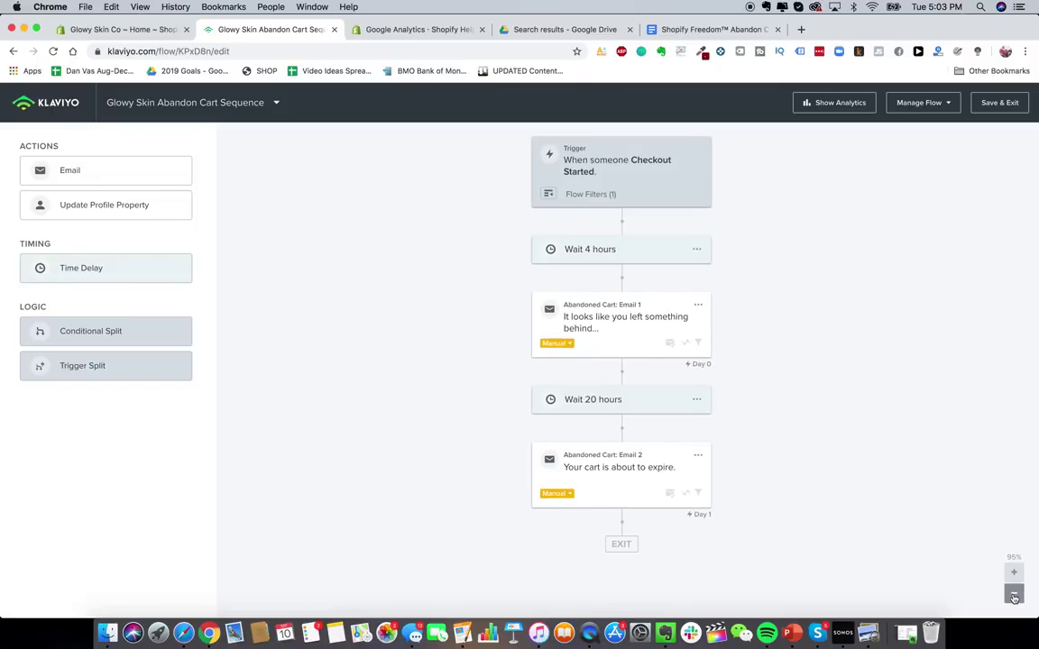
pyautogui.click(1013, 594)
pyautogui.click(1013, 594)
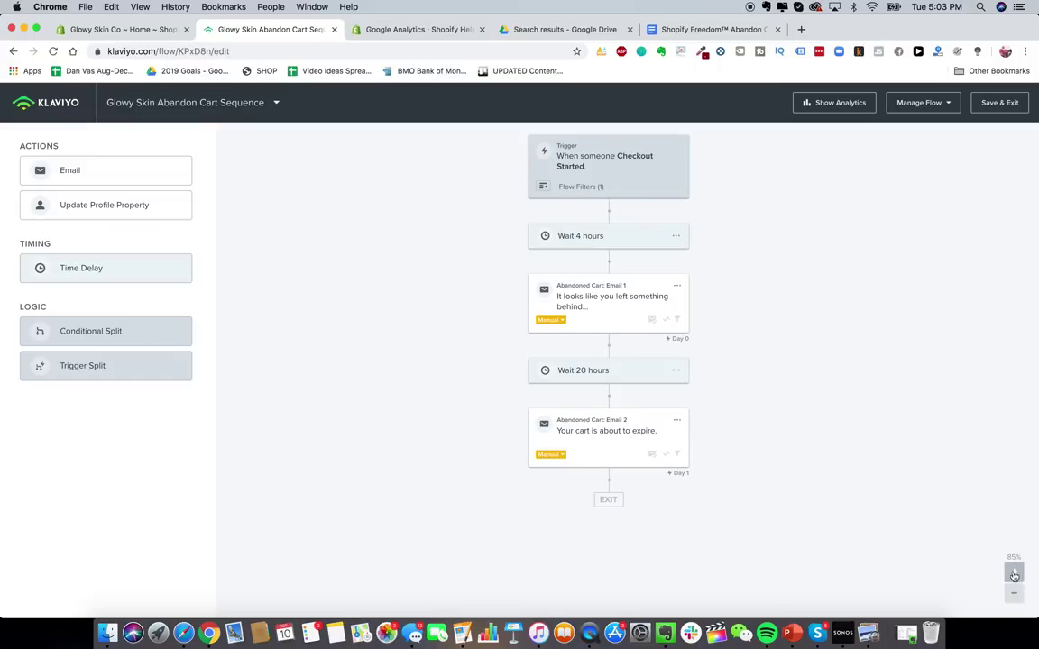
pyautogui.click(1014, 573)
pyautogui.click(582, 164)
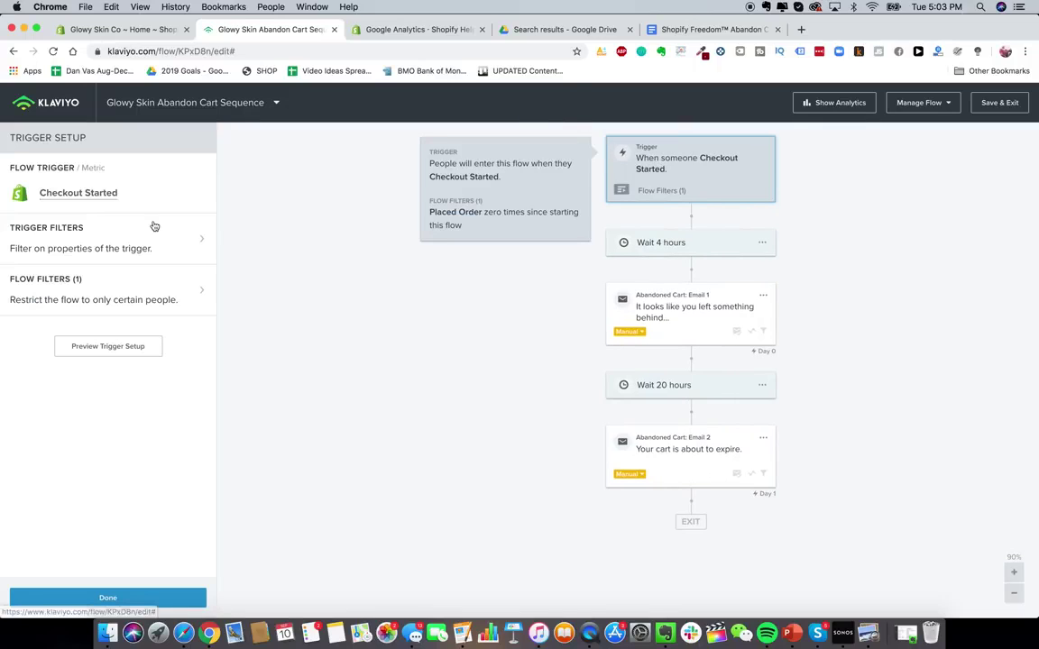
pyautogui.click(668, 242)
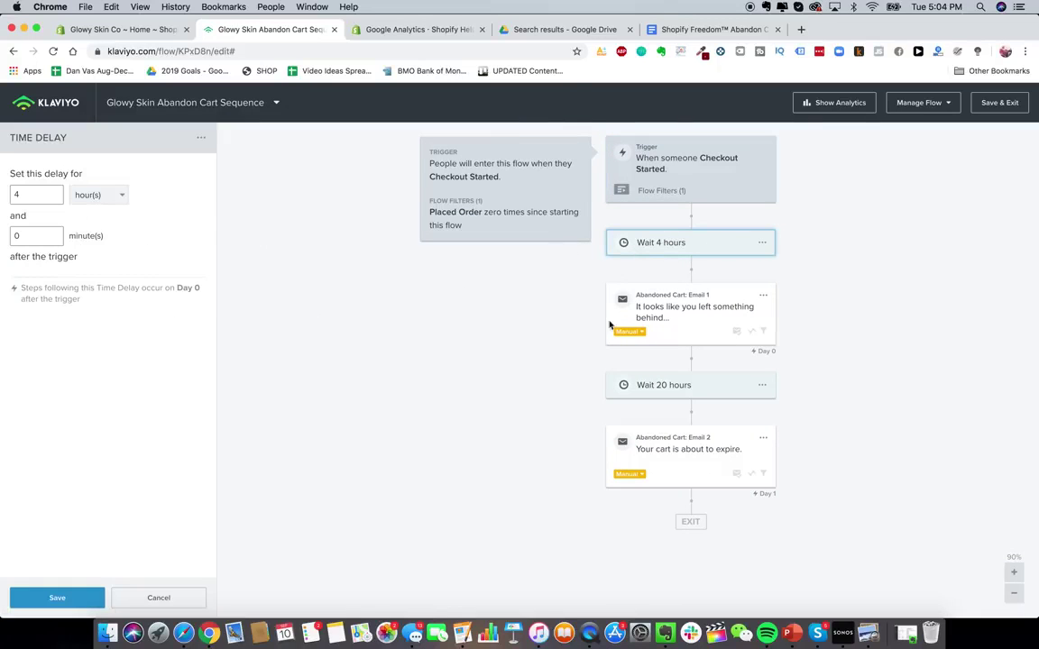
pyautogui.click(712, 29)
# - Read through the abandon cart email copy in the Google Doc, then return to the Klaviyo flow
pyautogui.scroll(5, 537, 417)
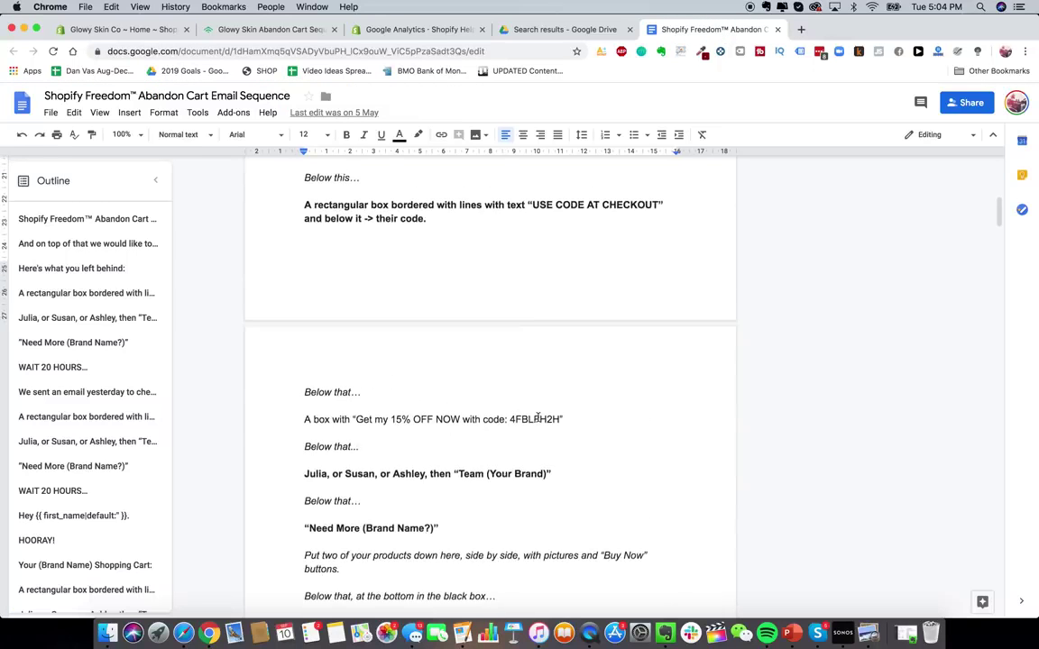
pyautogui.scroll(3, 537, 418)
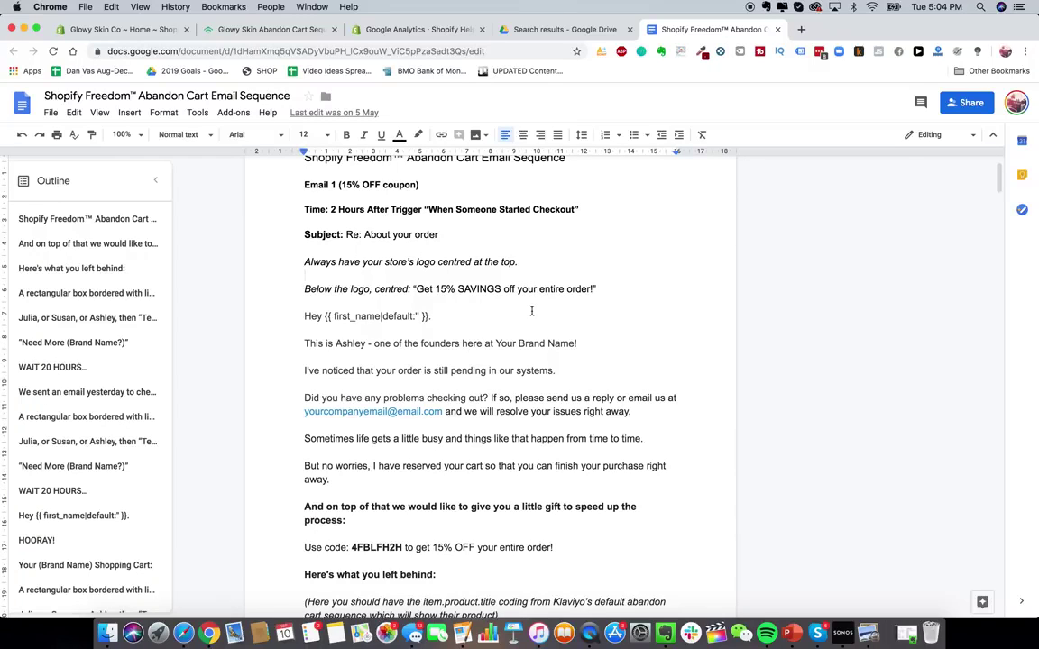
pyautogui.scroll(-1, 478, 289)
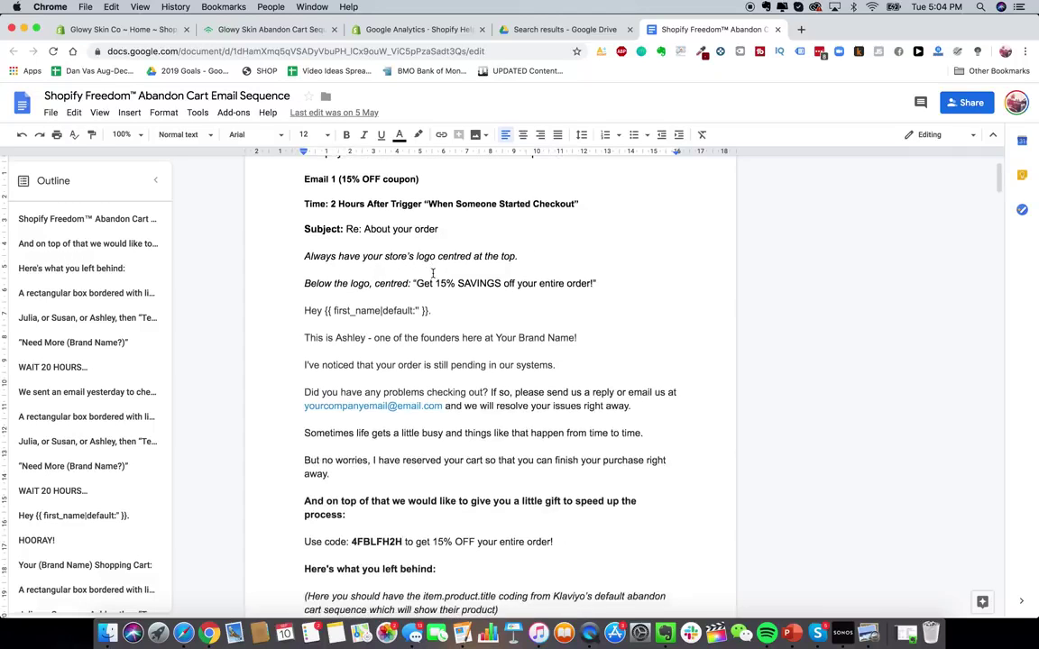
pyautogui.scroll(-10, 431, 398)
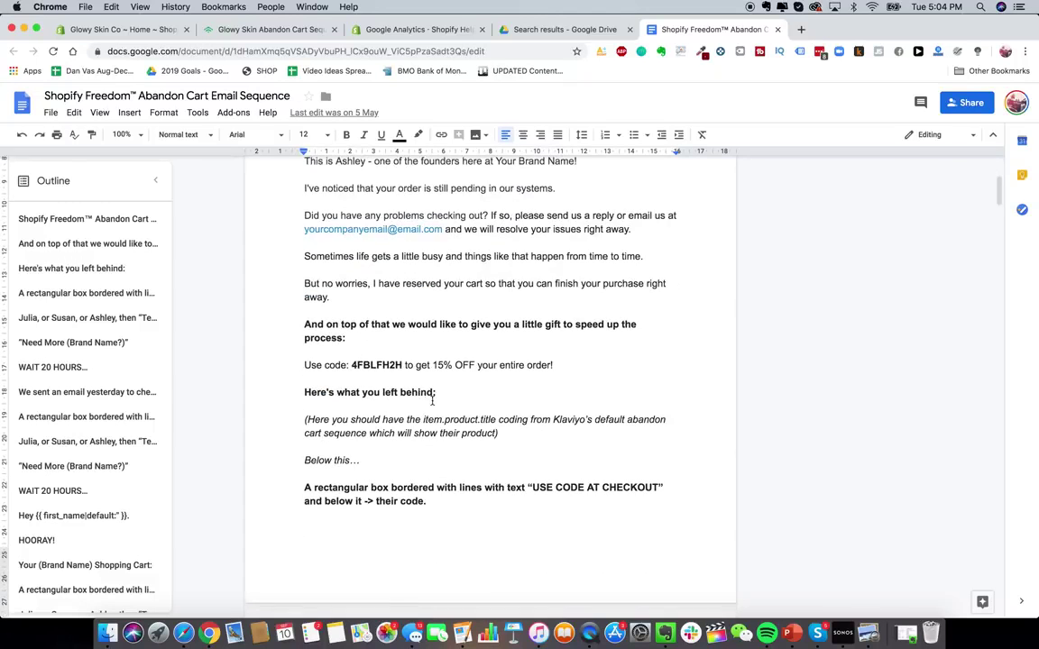
pyautogui.scroll(-10, 315, 329)
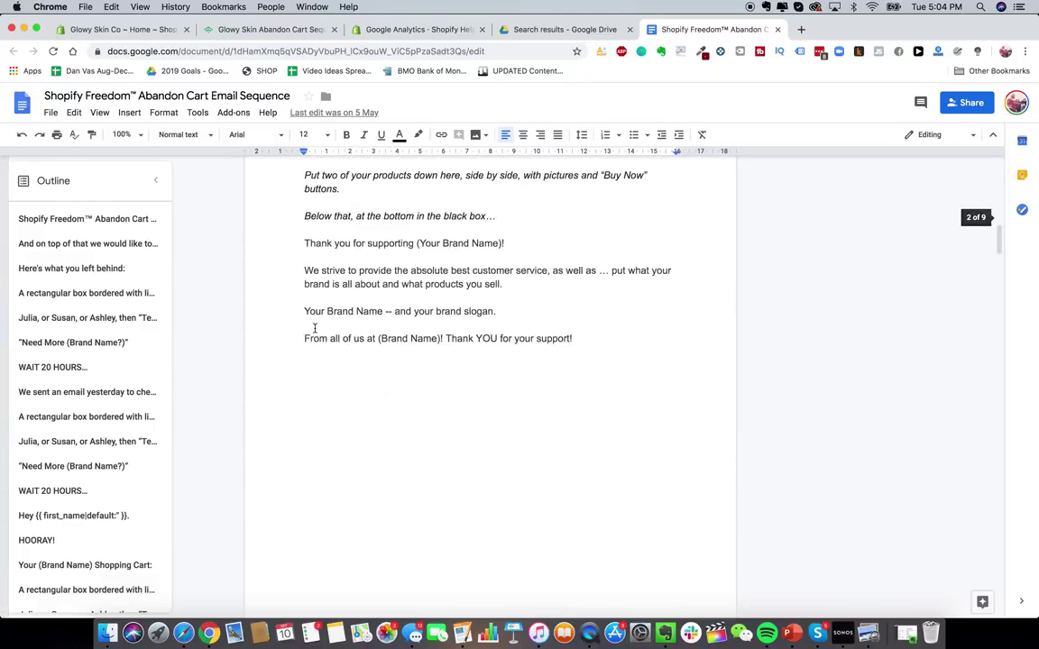
pyautogui.scroll(15, 315, 328)
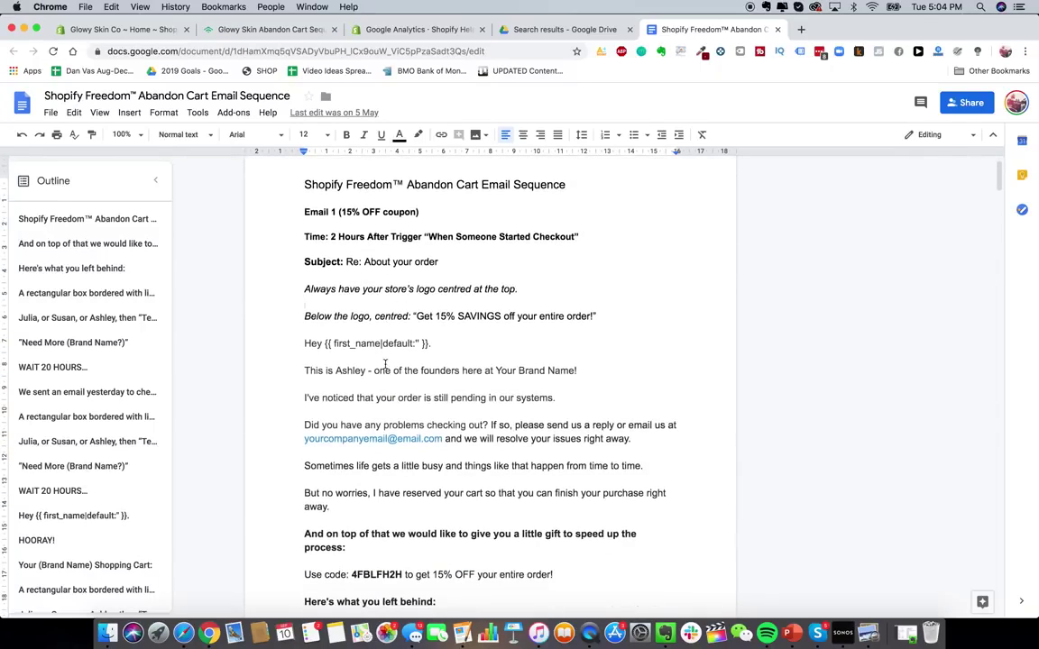
pyautogui.scroll(1, 385, 364)
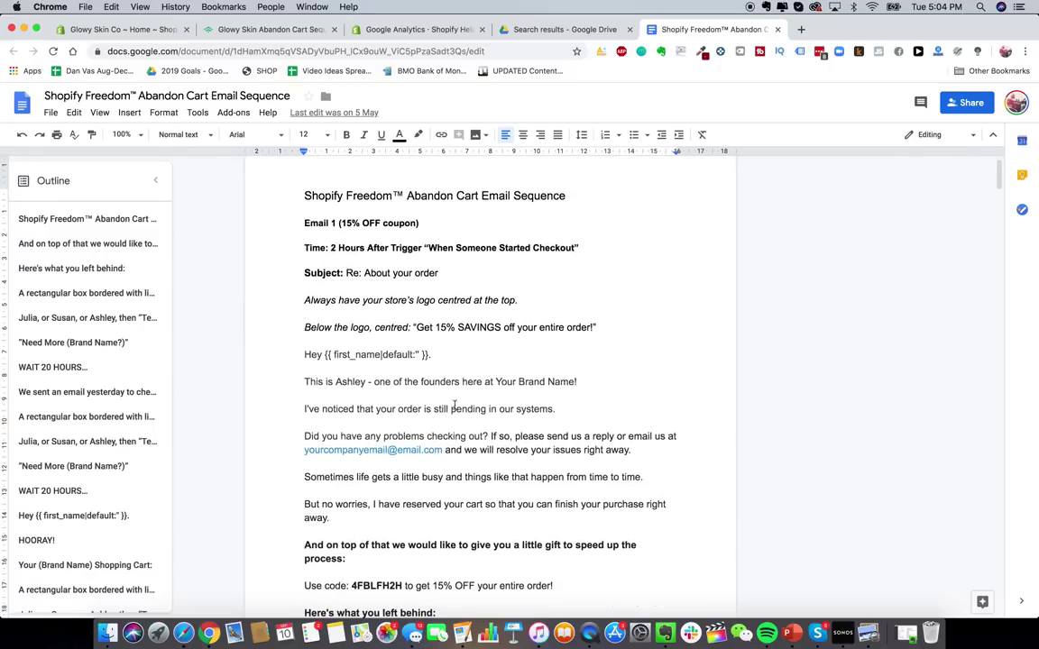
pyautogui.scroll(-2, 423, 350)
pyautogui.scroll(1, 414, 344)
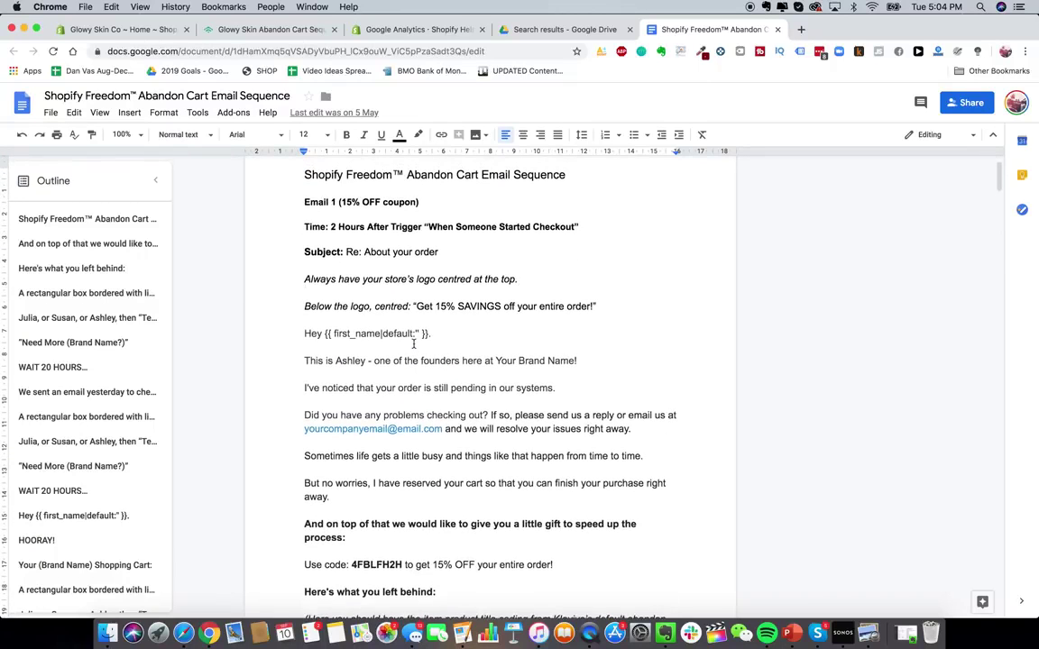
pyautogui.scroll(-4, 413, 341)
pyautogui.scroll(3, 413, 343)
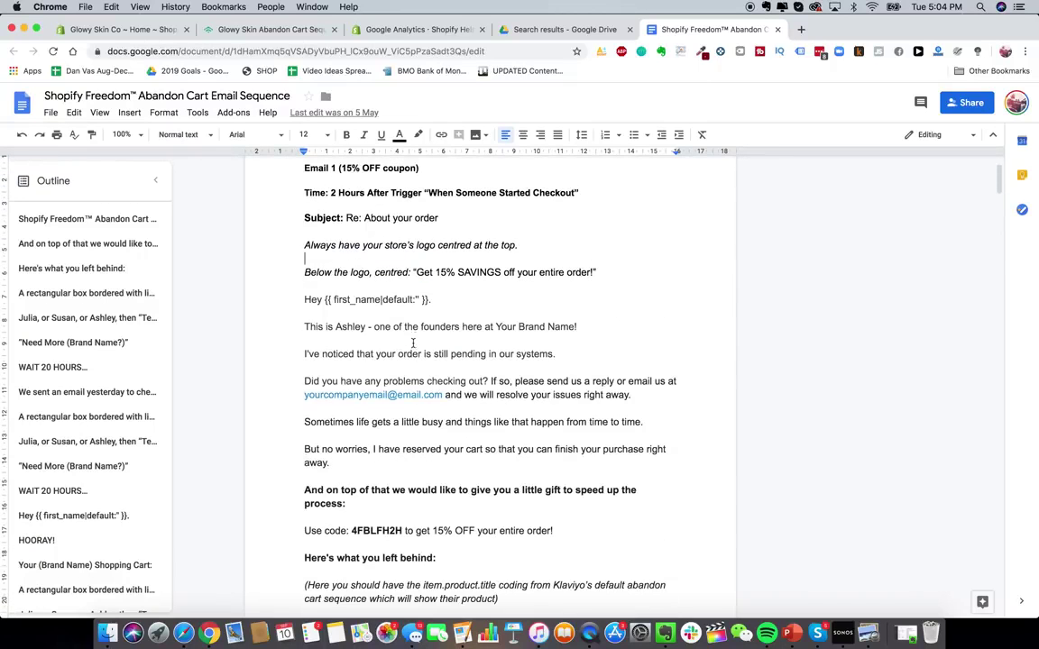
pyautogui.scroll(1, 413, 342)
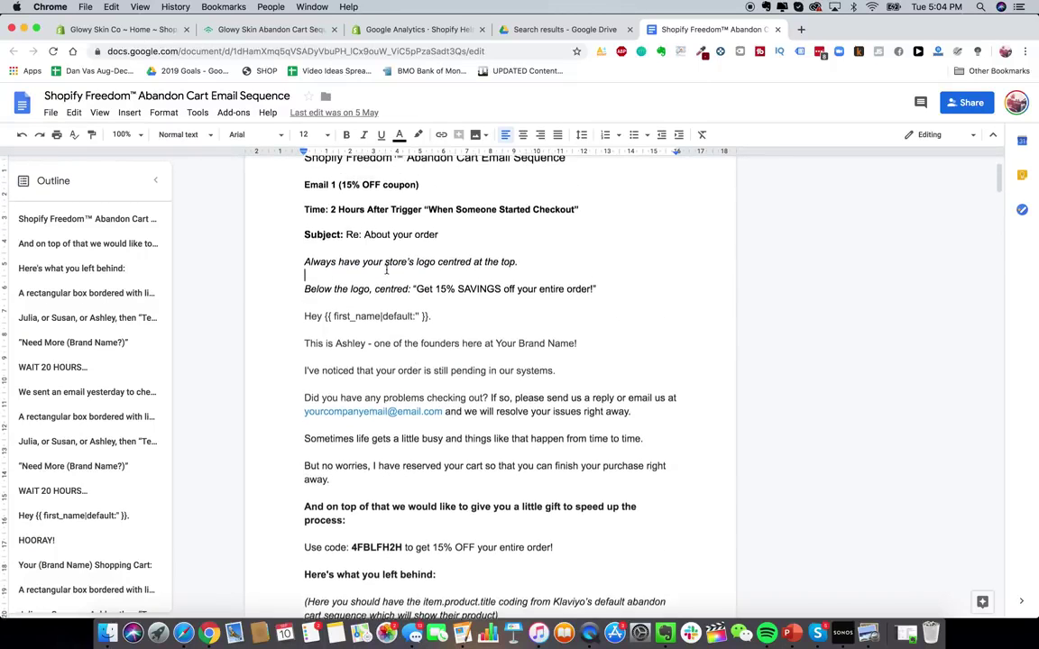
pyautogui.click(271, 30)
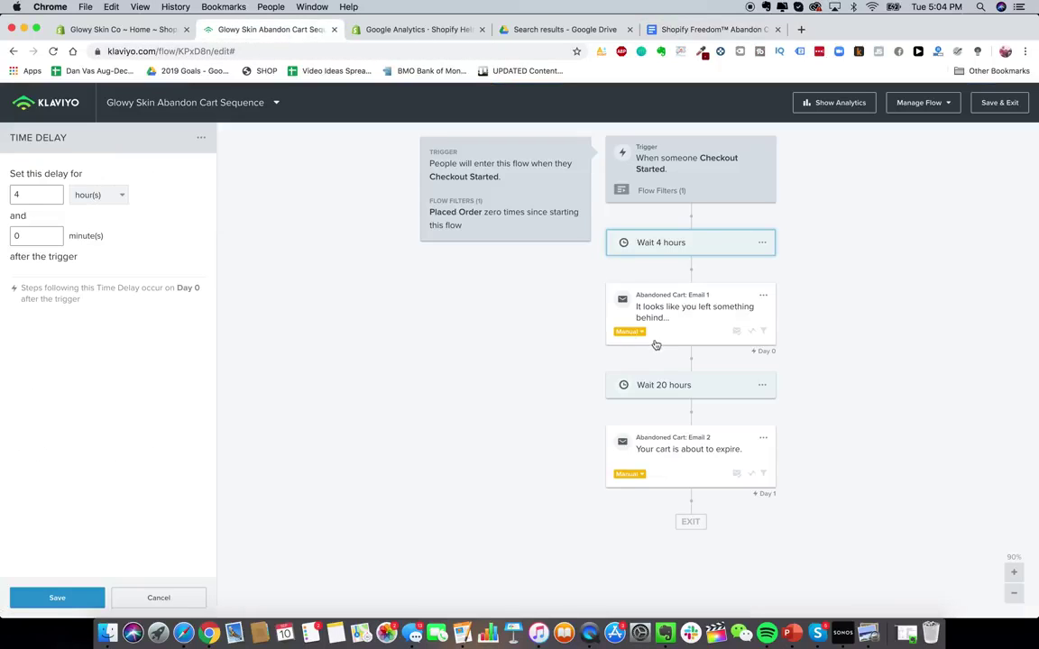
# - Delete Email 2 and the 20-hour wait from the flow
pyautogui.click(763, 438)
pyautogui.click(781, 490)
pyautogui.click(661, 245)
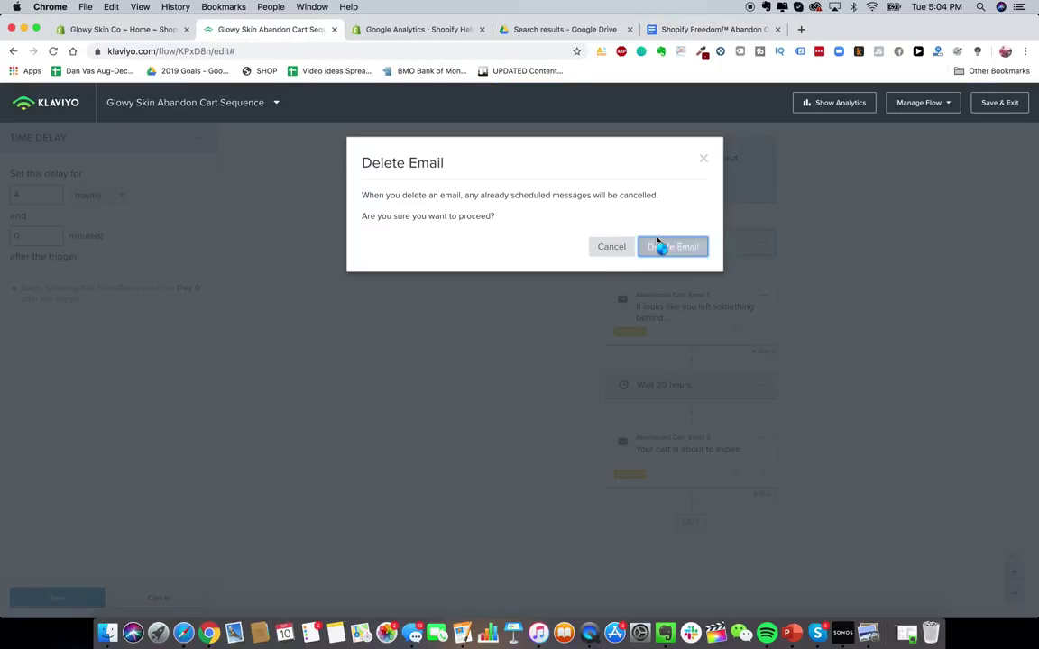
pyautogui.click(763, 386)
pyautogui.click(780, 413)
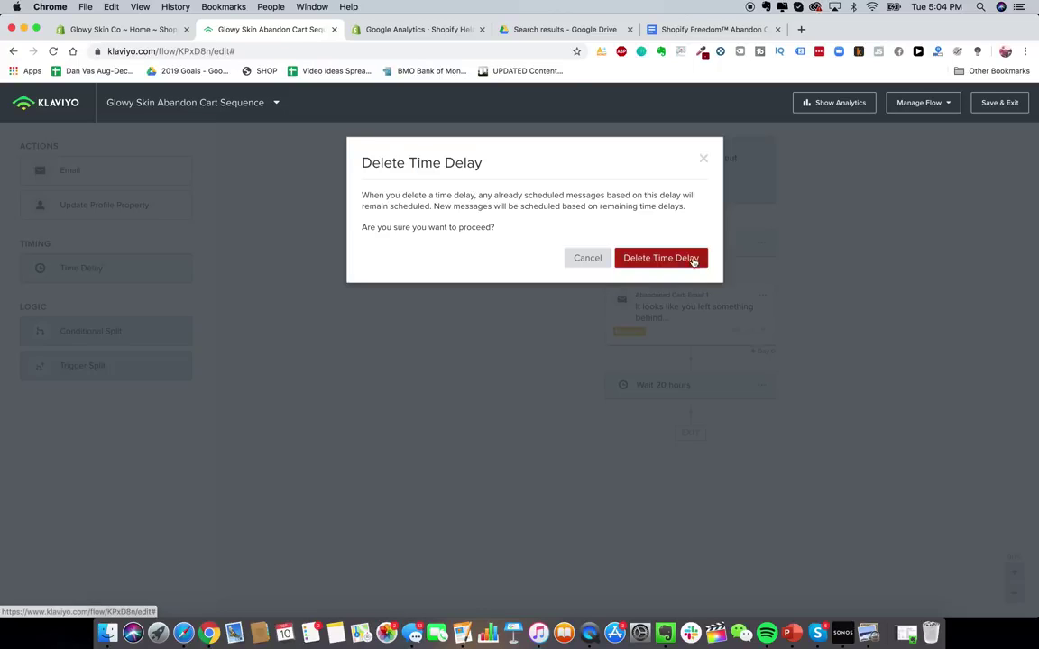
pyautogui.click(663, 258)
# - In Email 1, trim 'Co' from the sender name and paste the subject 'Re: About your order' from the doc
pyautogui.click(710, 307)
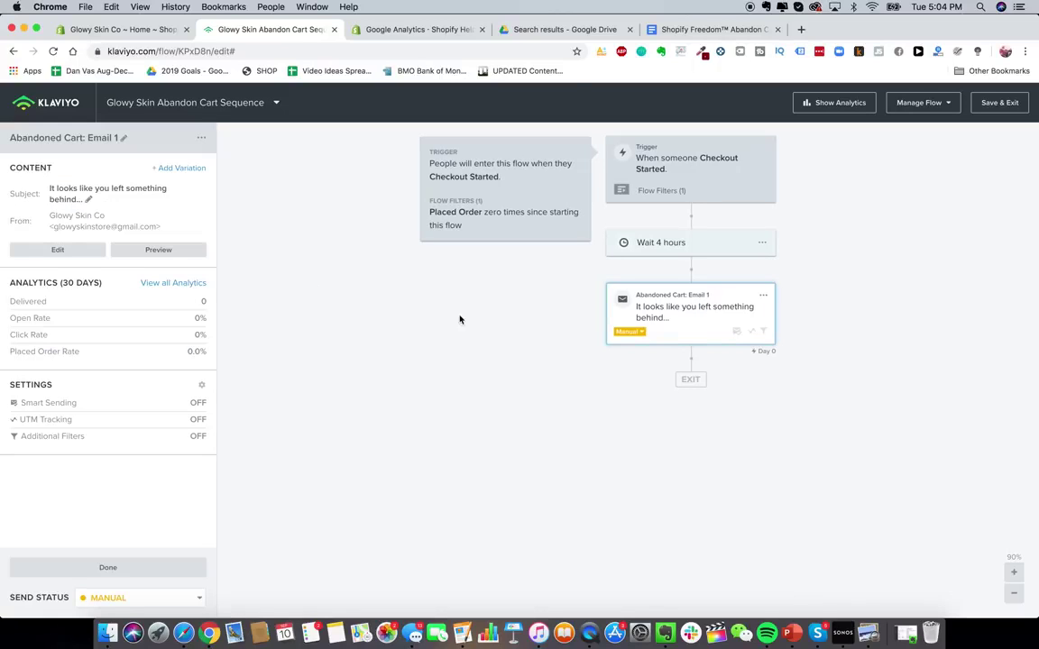
pyautogui.click(61, 252)
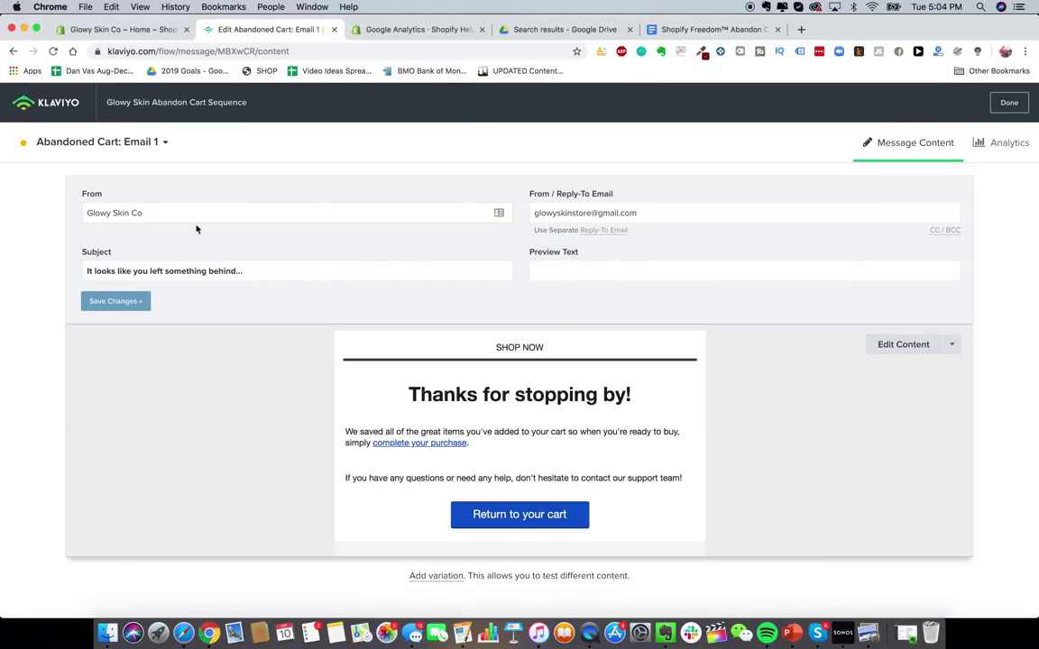
pyautogui.click(158, 213)
pyautogui.press('BackSpace')
pyautogui.press('BackSpace')
pyautogui.press('BackSpace')
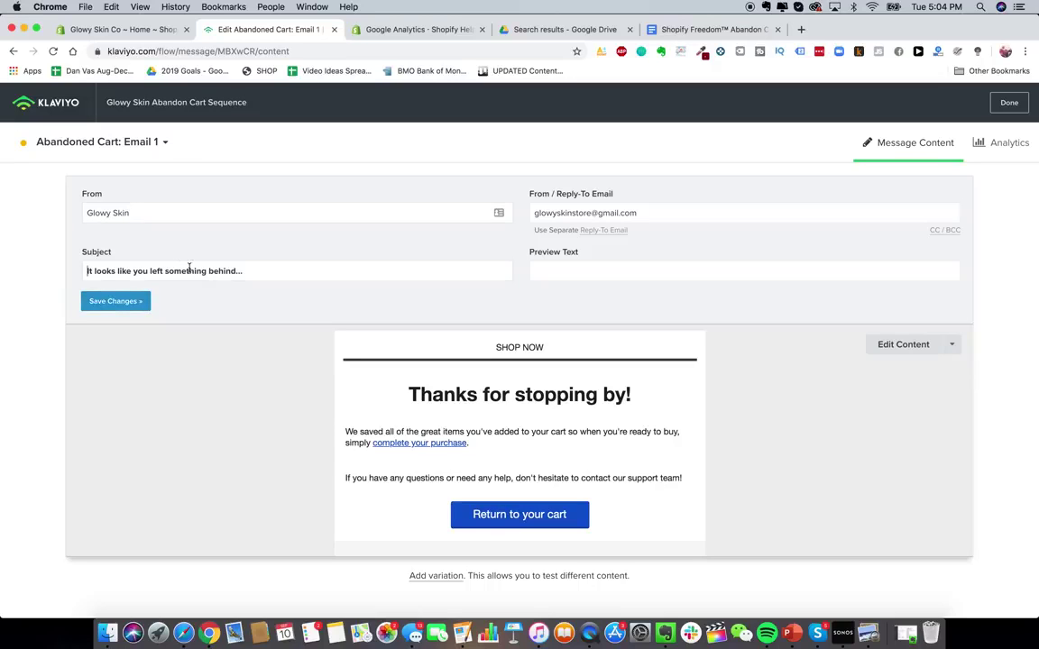
pyautogui.tripleClick(227, 271)
pyautogui.click(716, 30)
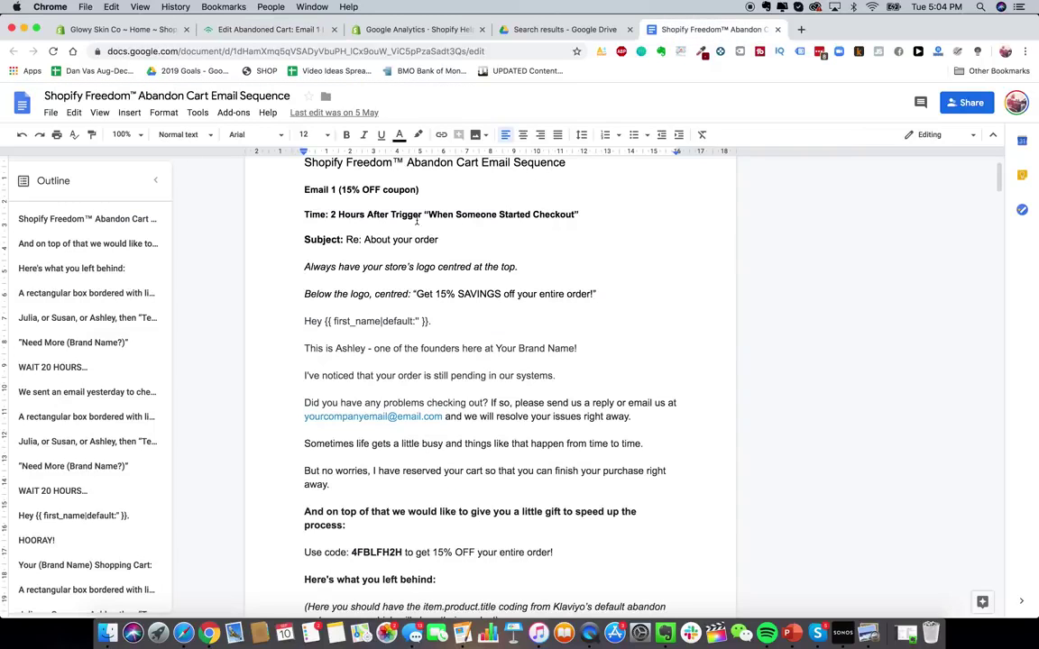
pyautogui.moveTo(438, 240); pyautogui.dragTo(347, 240)
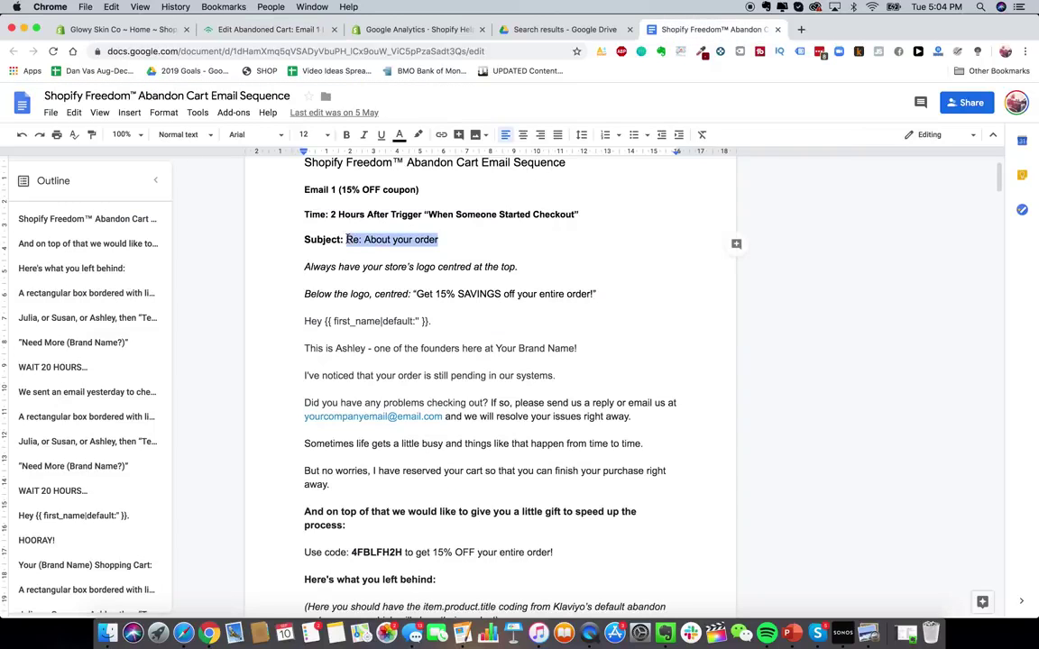
pyautogui.press('super+c')
pyautogui.click(261, 29)
pyautogui.press('super+v')
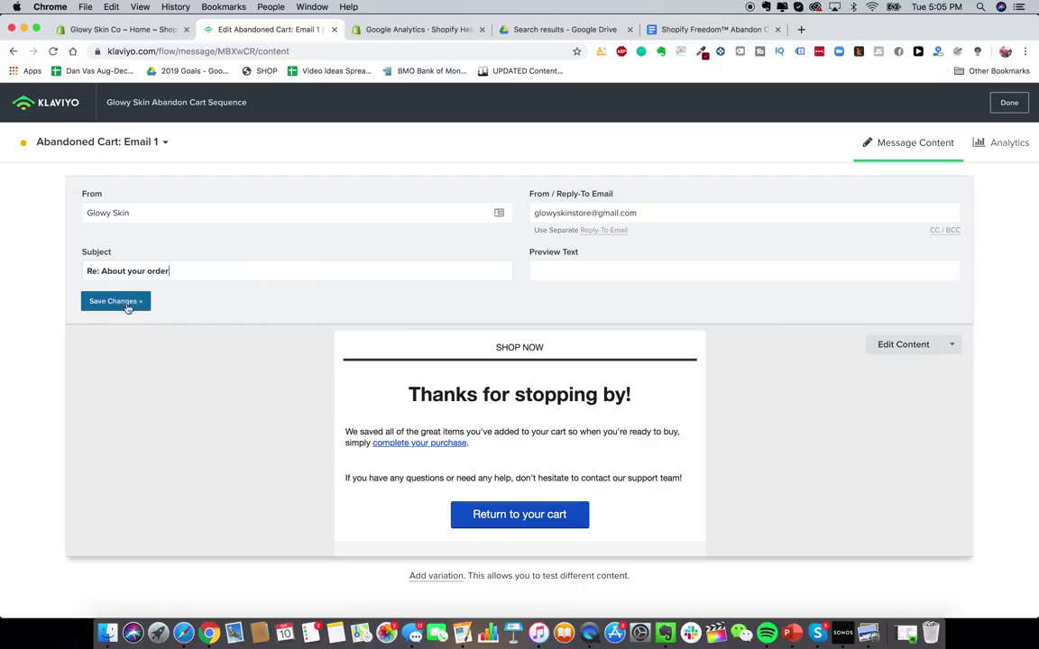
# - Save the new subject and open Email 1 in the drag-and-drop content editor
pyautogui.click(902, 346)
pyautogui.click(301, 347)
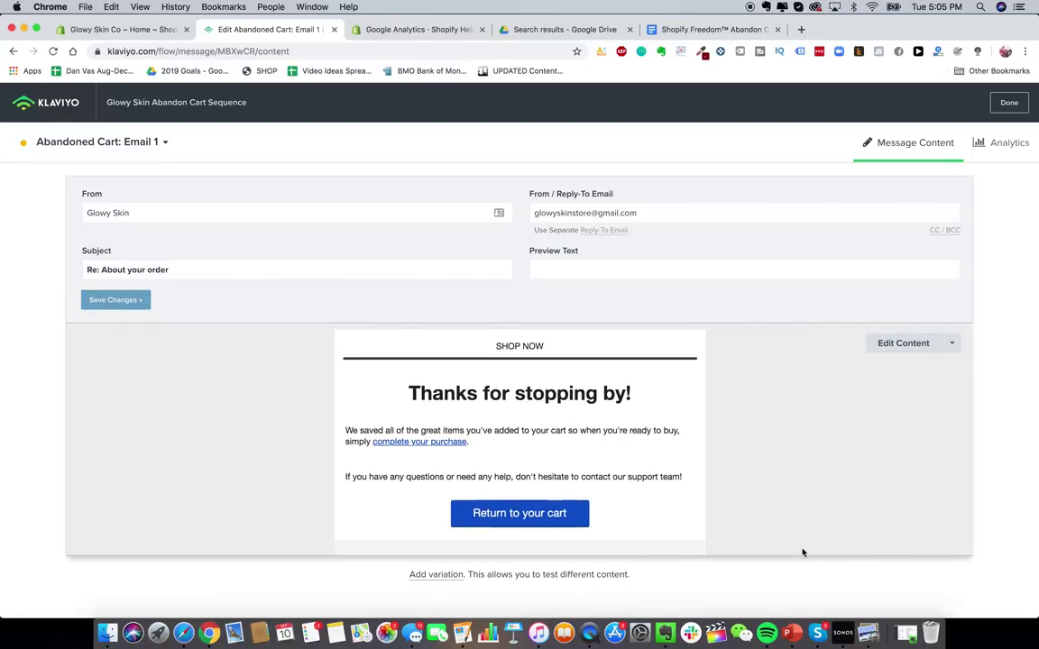
pyautogui.click(886, 350)
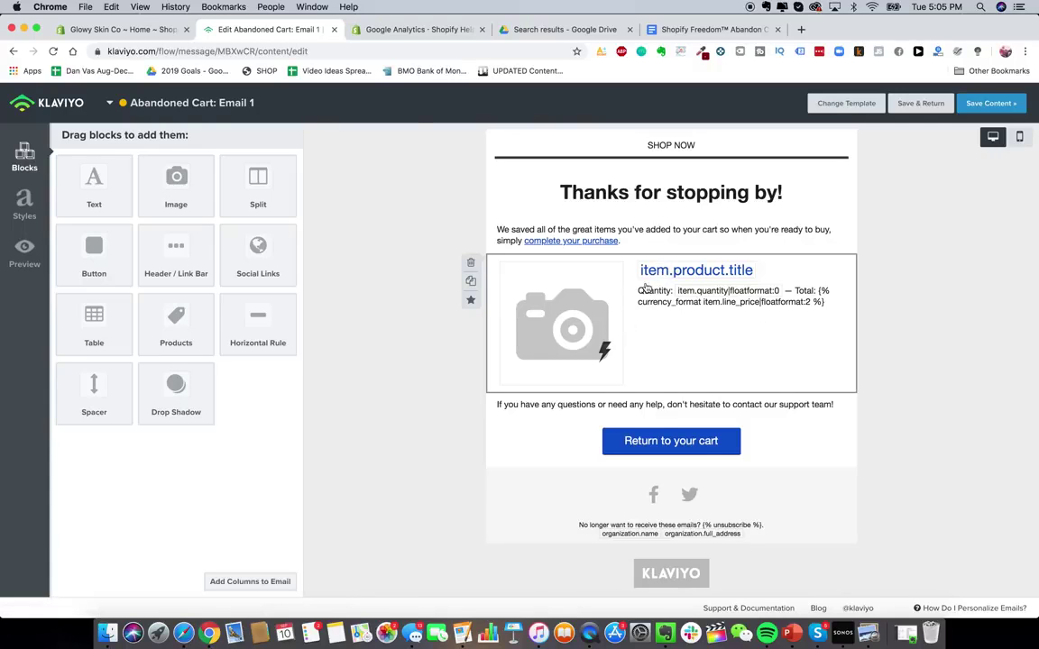
# - Add an image block to the email header and upload the GlowySkin logo GS.png
pyautogui.click(712, 29)
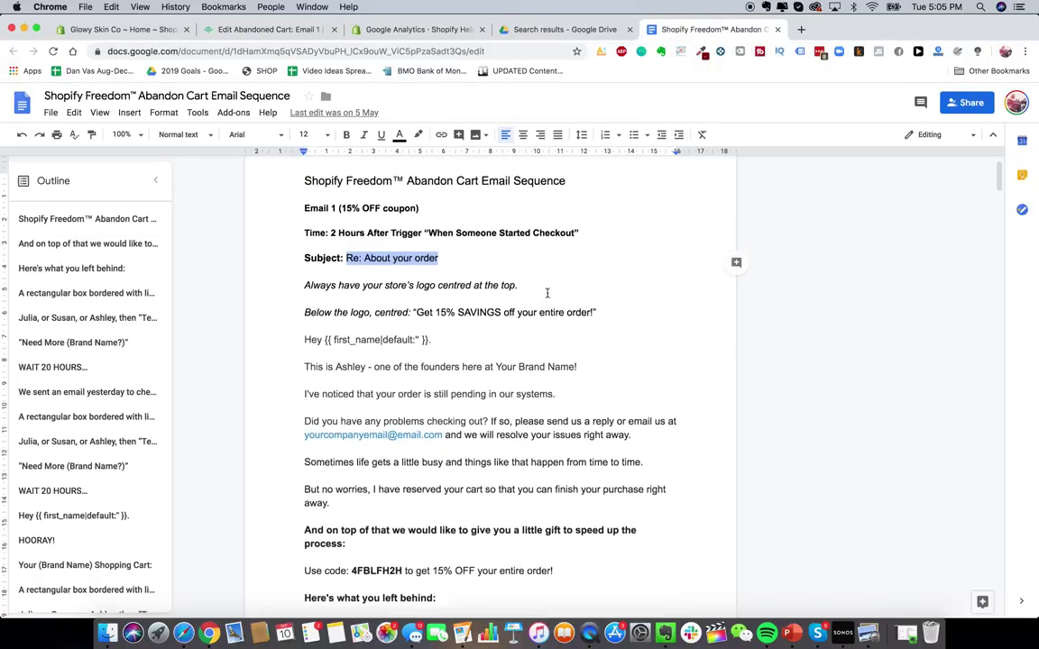
pyautogui.click(271, 30)
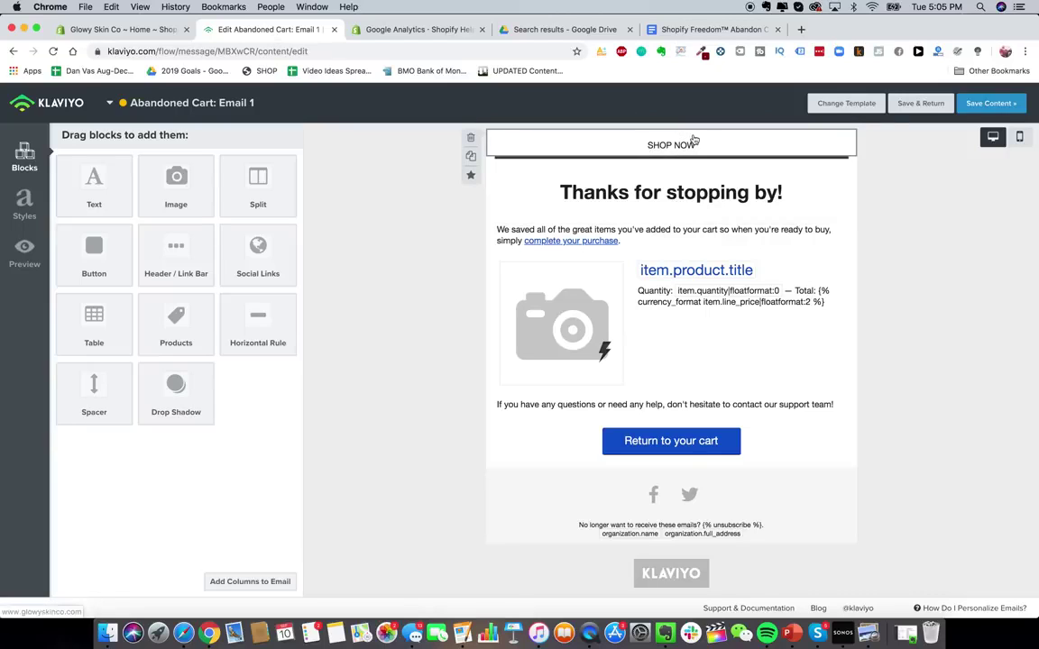
pyautogui.moveTo(171, 176); pyautogui.dragTo(622, 139)
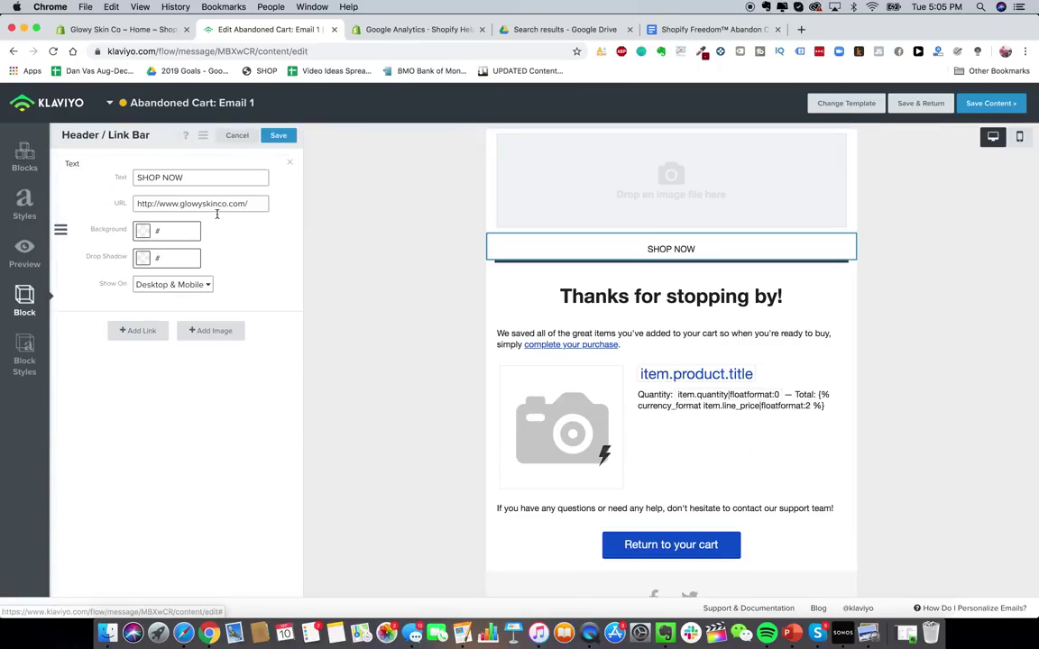
pyautogui.click(210, 330)
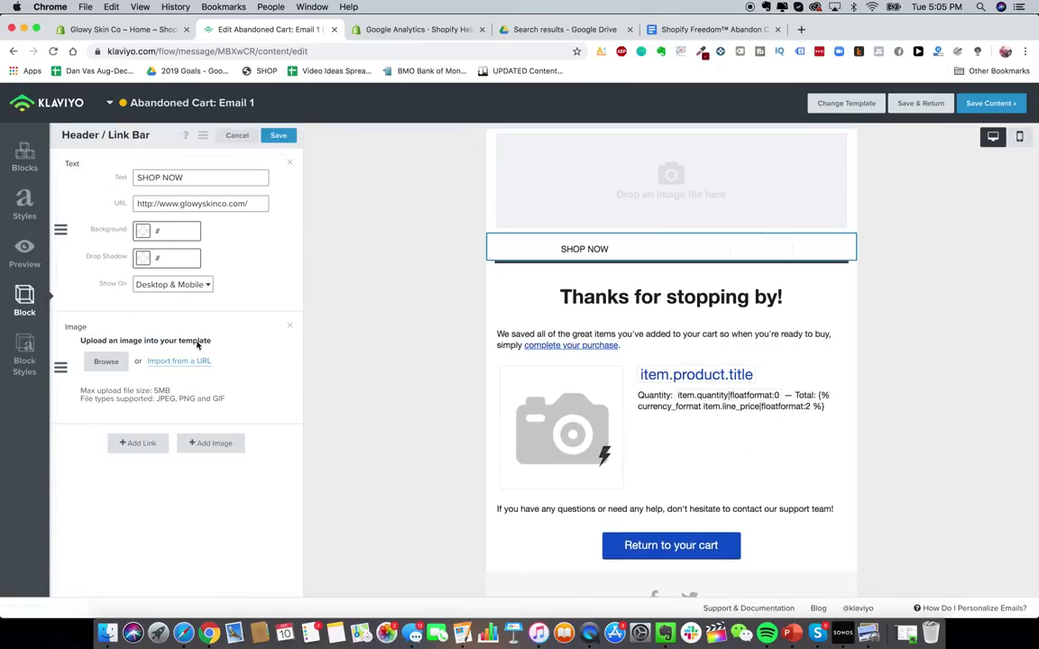
pyautogui.click(108, 362)
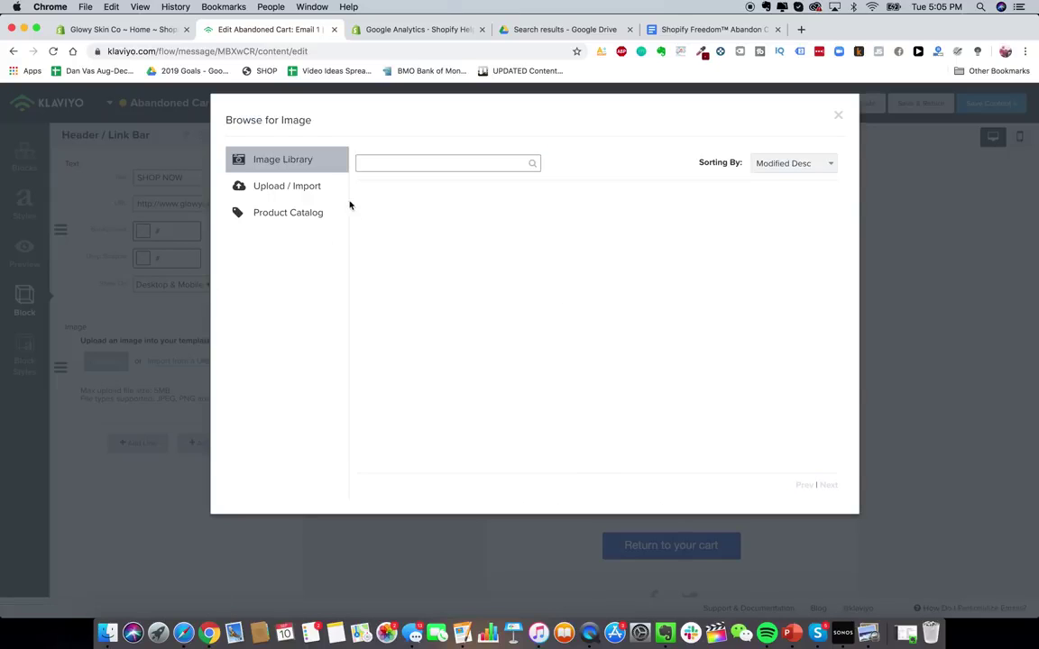
pyautogui.click(271, 186)
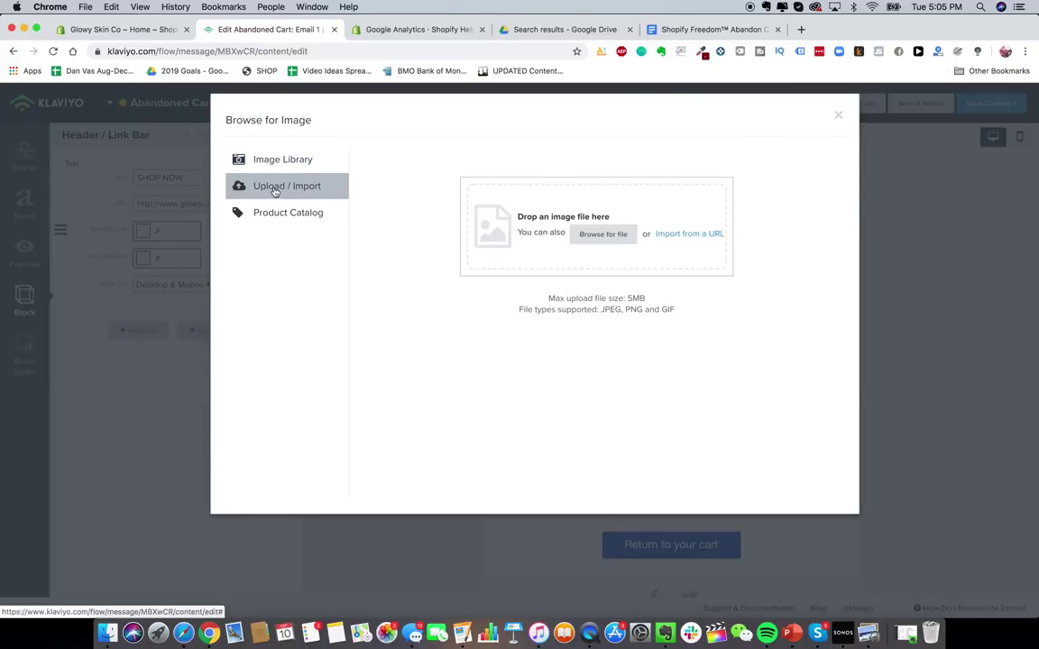
pyautogui.click(504, 227)
pyautogui.moveTo(495, 282); pyautogui.dragTo(536, 192)
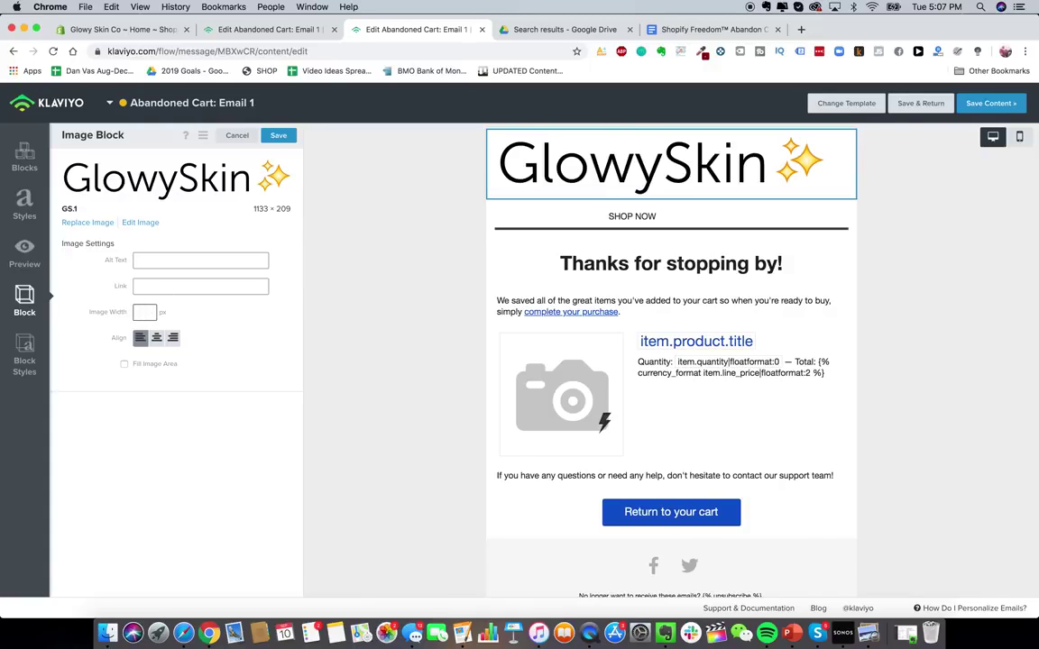
# - Set the logo to 280 px wide, centred, and filling its image area
pyautogui.write('3400')
pyautogui.press('BackSpace')
pyautogui.press('BackSpace')
pyautogui.press('BackSpace')
pyautogui.press('BackSpace')
pyautogui.write('20')
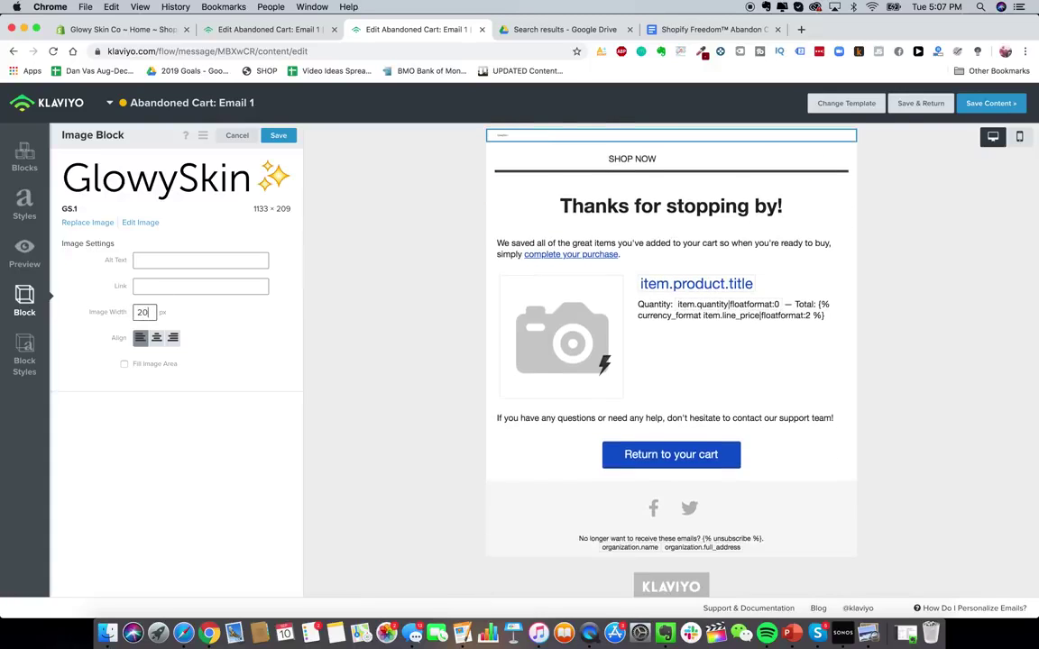
pyautogui.write('0')
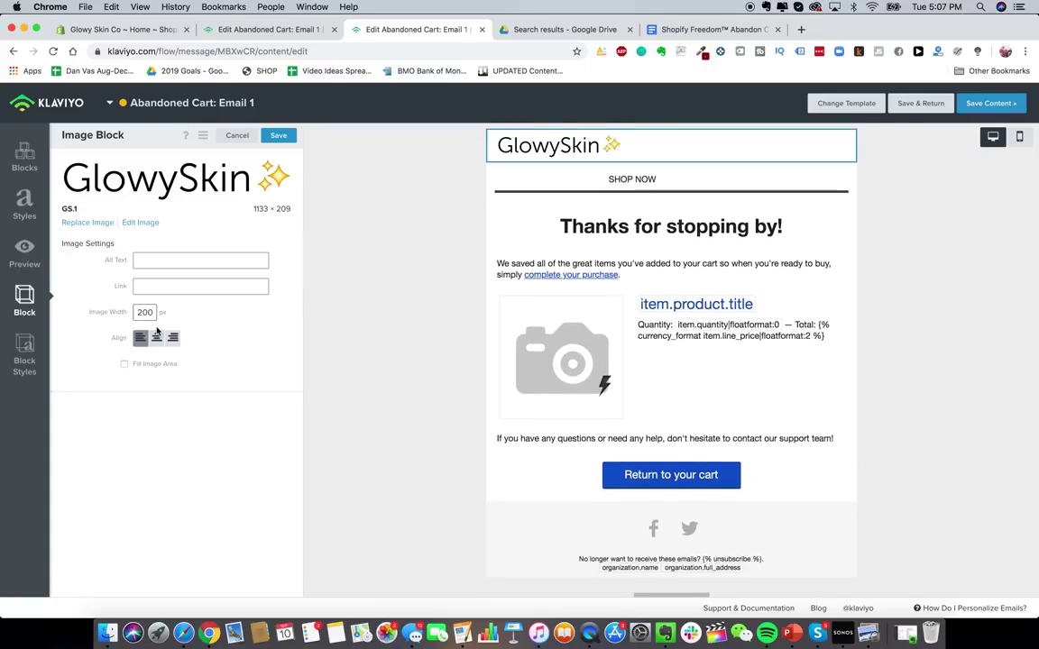
pyautogui.click(157, 338)
pyautogui.doubleClick(145, 312)
pyautogui.write('250')
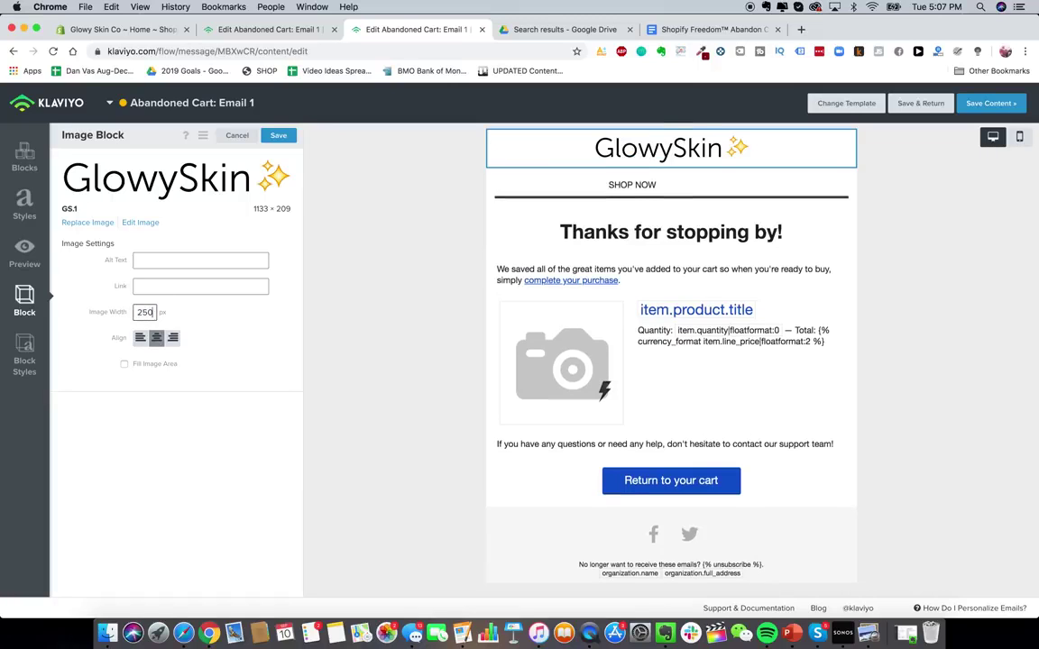
pyautogui.press('BackSpace')
pyautogui.press('BackSpace')
pyautogui.write('80')
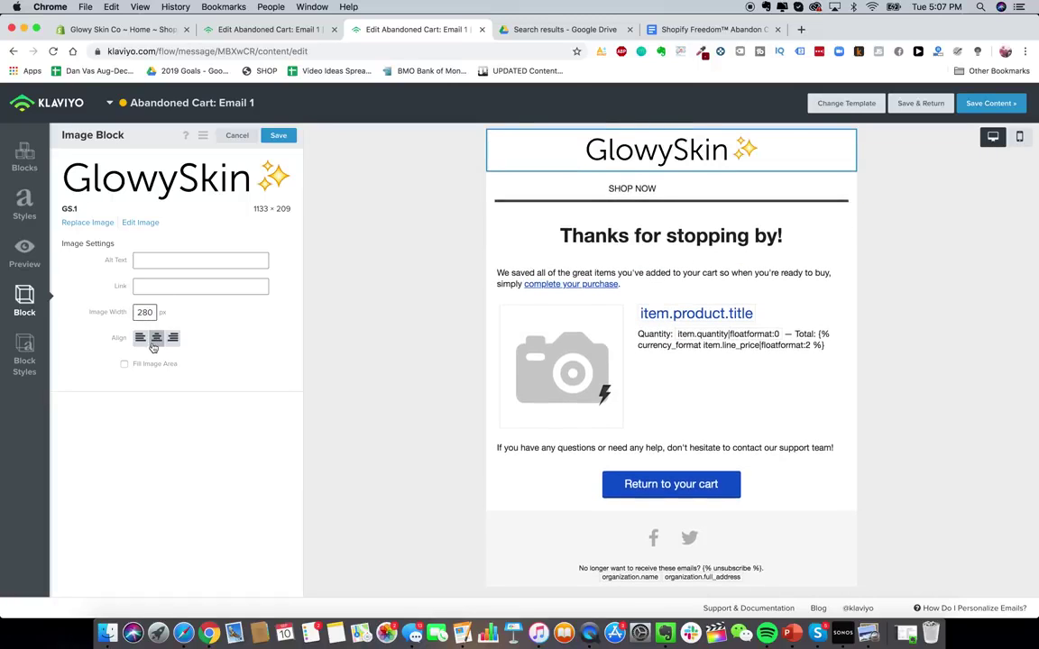
pyautogui.click(154, 366)
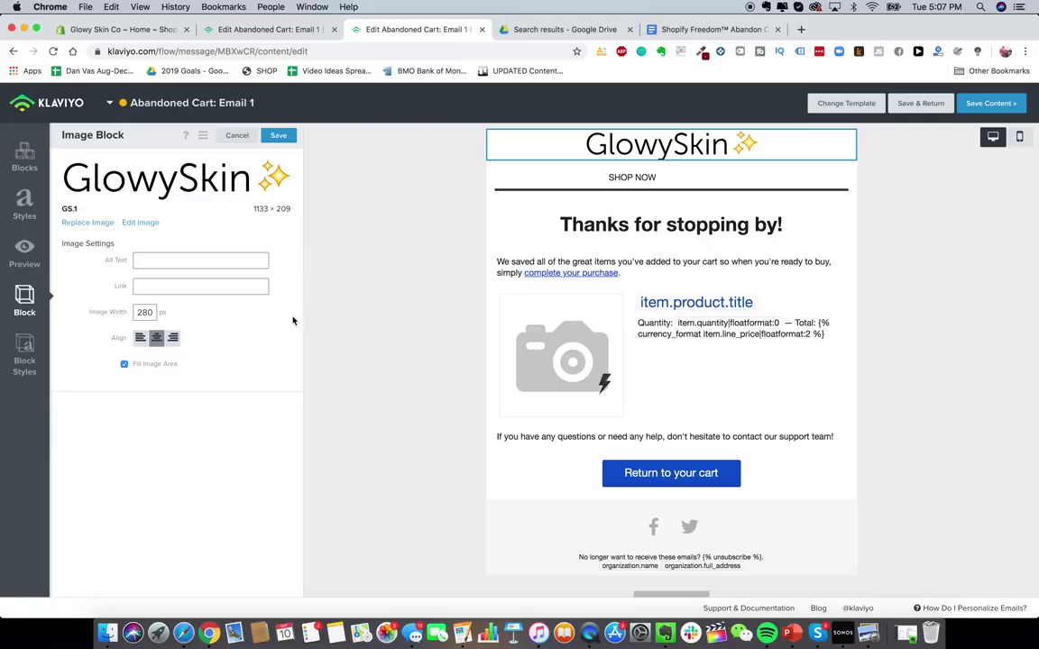
# - Delete the SHOP NOW link bar block
pyautogui.click(541, 177)
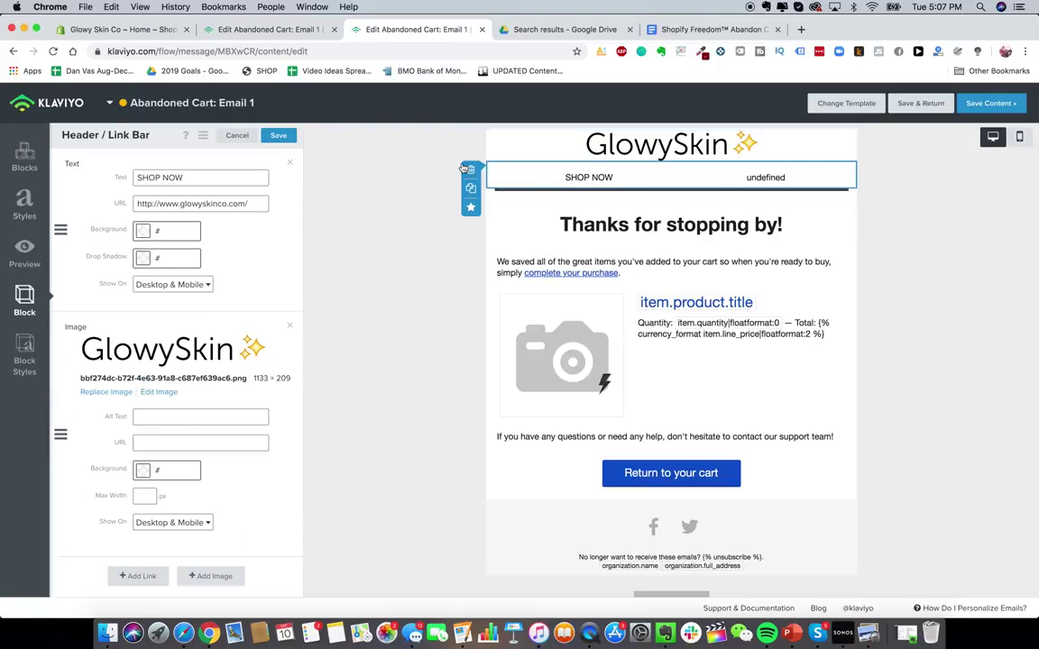
pyautogui.click(469, 169)
pyautogui.click(657, 224)
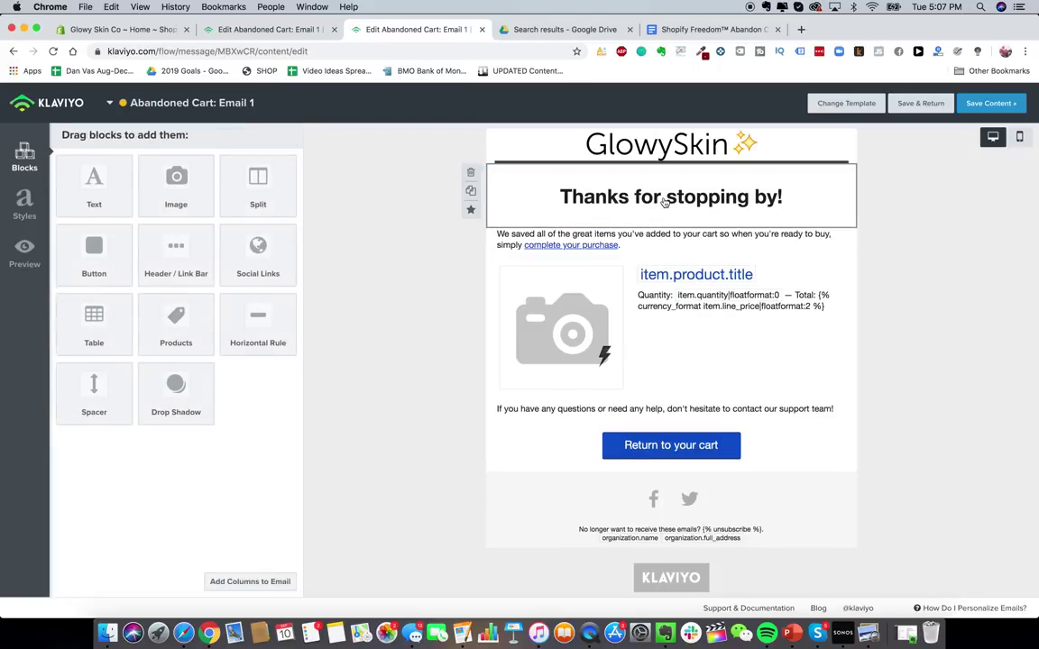
# - Replace the 'Thanks for stopping by!' heading with 'Get 15% OFF Your Order!' and go back to the doc
pyautogui.click(645, 205)
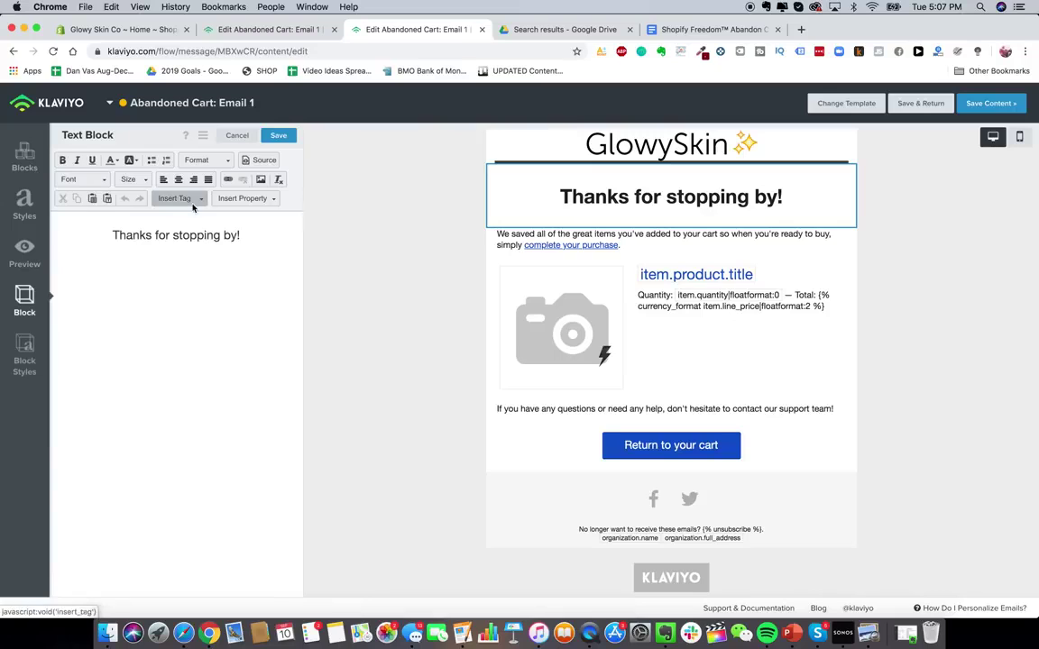
pyautogui.click(699, 29)
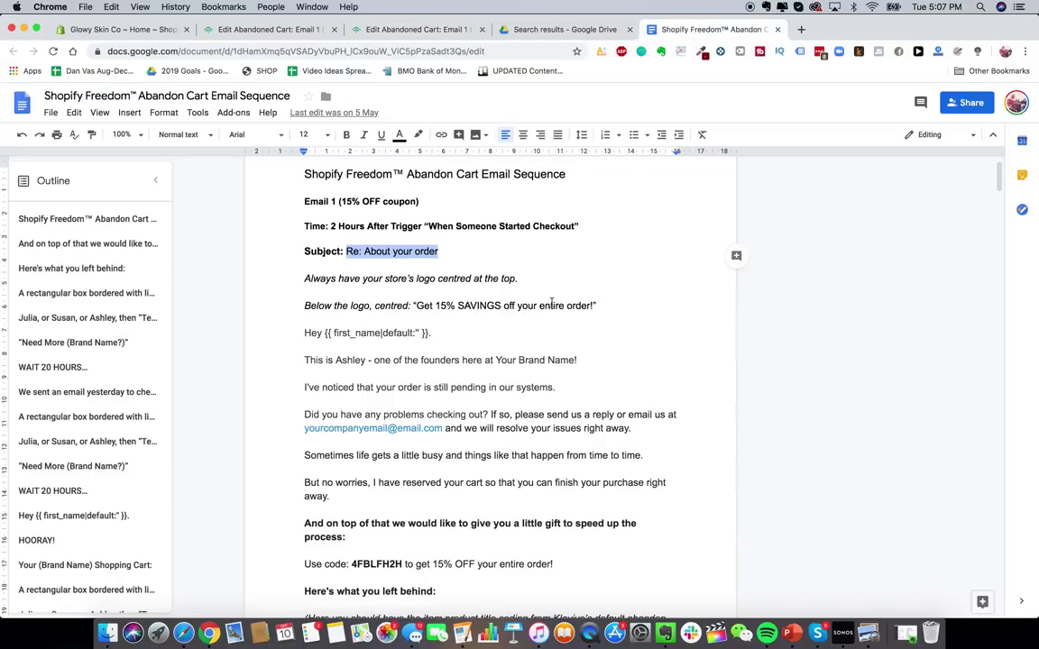
pyautogui.click(287, 31)
pyautogui.press('super+w')
pyautogui.tripleClick(206, 242)
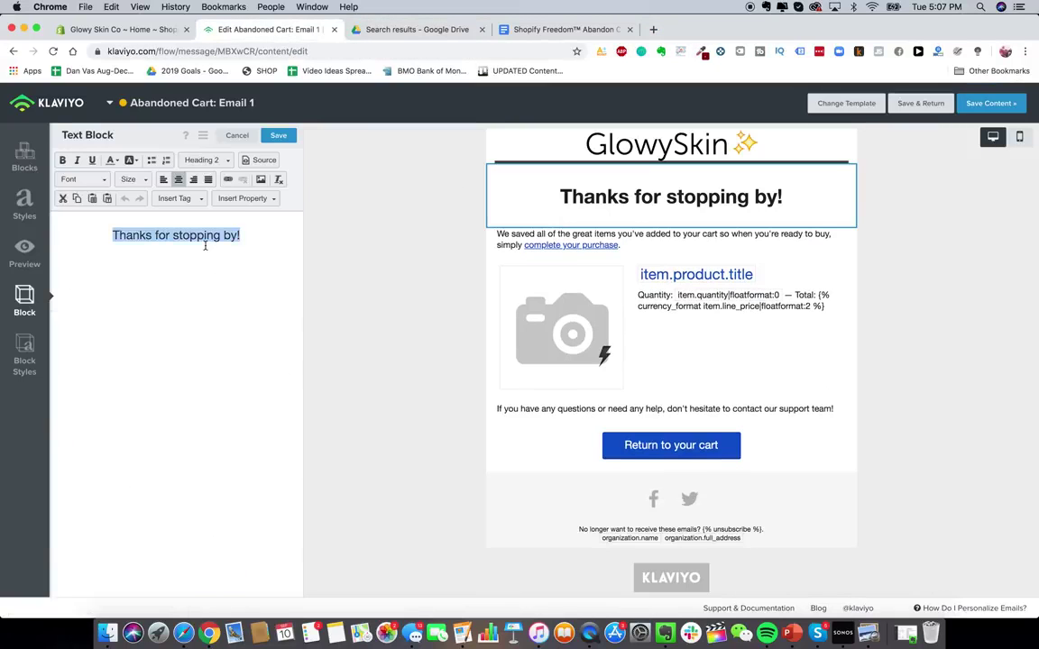
pyautogui.write('Get 15% OFF ')
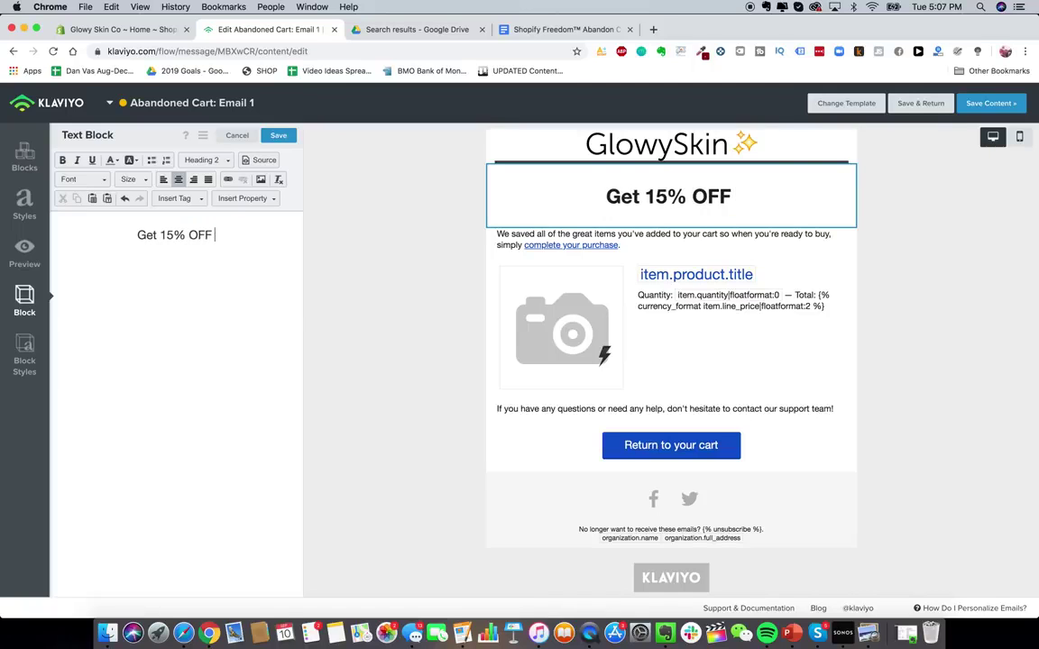
pyautogui.write('Your Order')
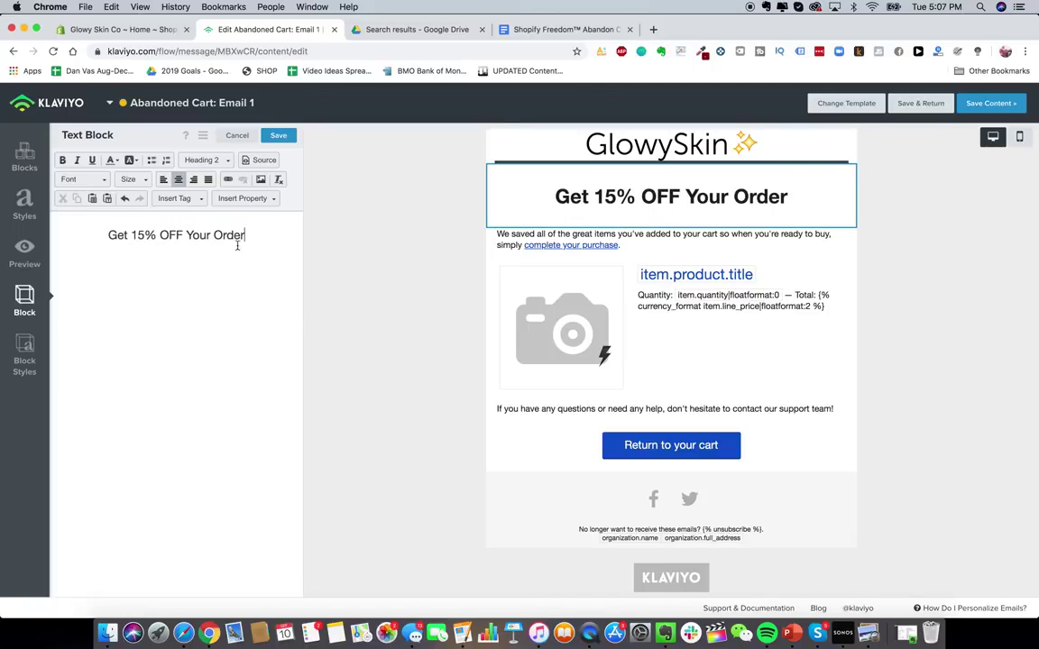
pyautogui.write('!')
pyautogui.click(564, 29)
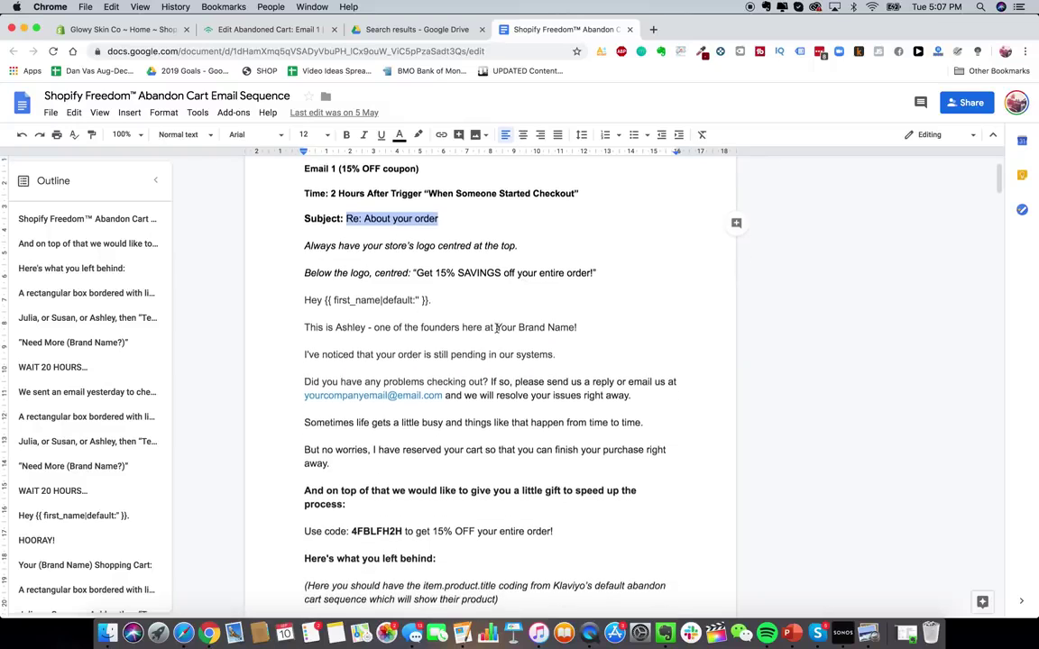
# - Select Email 1's body copy from the 'Hey {{ first_name' greeting through 'Here's what you left behind:'
pyautogui.scroll(-3, 305, 210)
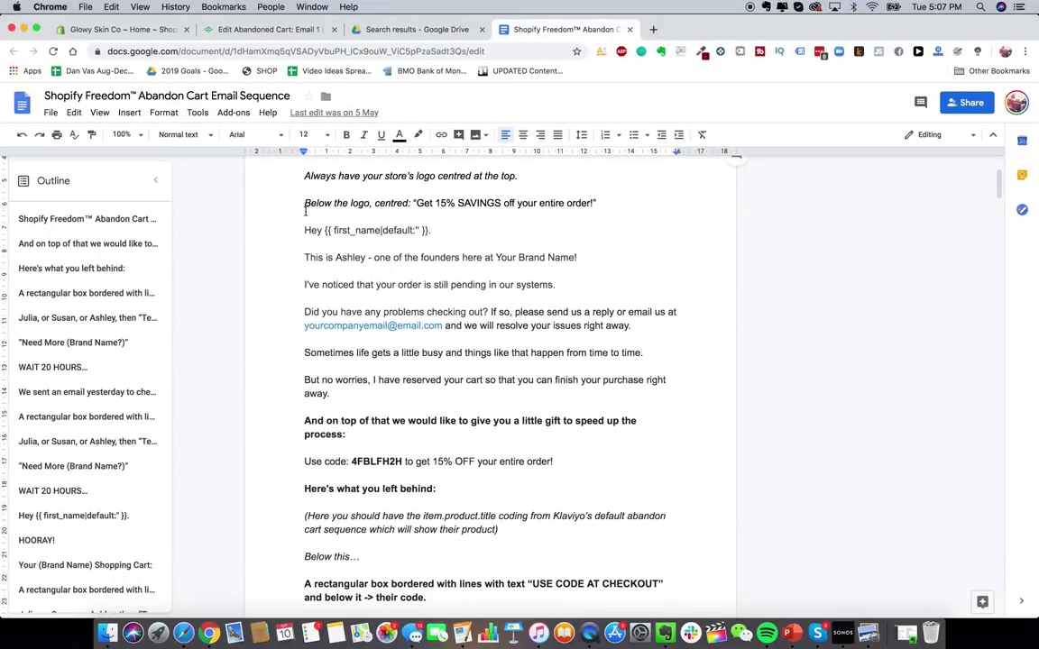
pyautogui.moveTo(300, 232); pyautogui.dragTo(434, 492)
pyautogui.click(344, 230)
pyautogui.doubleClick(345, 257)
pyautogui.click(346, 261)
pyautogui.scroll(1, 346, 261)
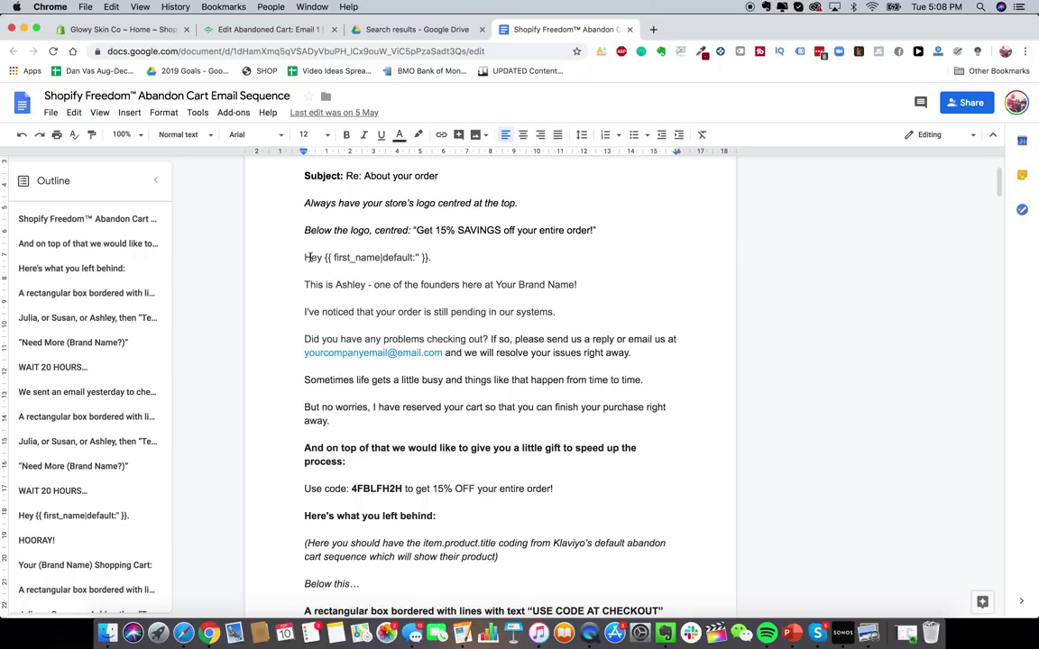
pyautogui.scroll(-1, 298, 251)
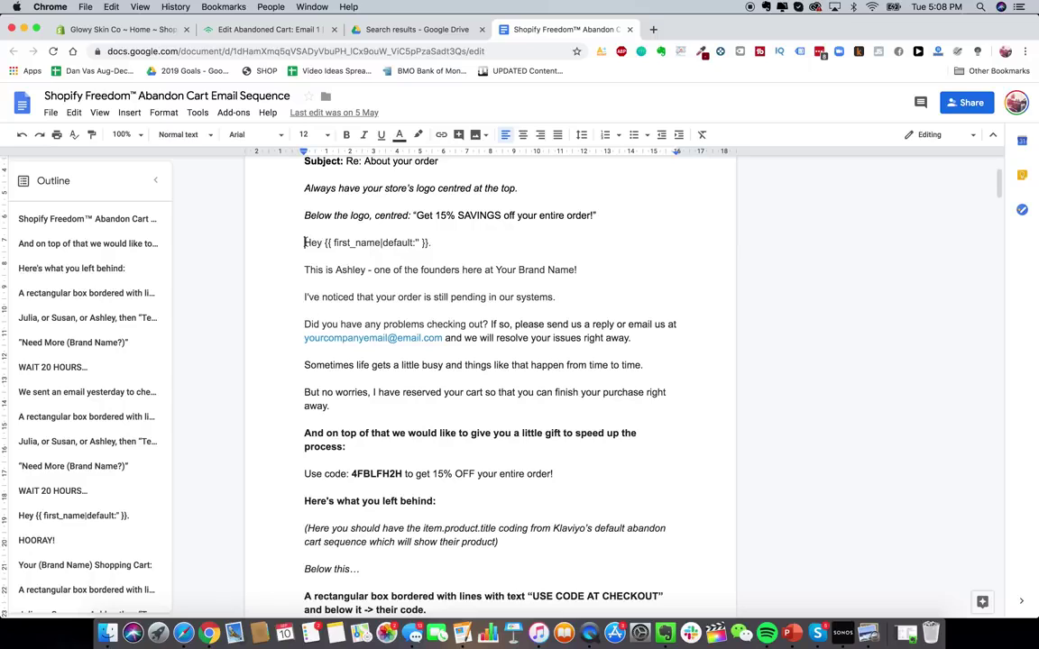
pyautogui.moveTo(305, 242); pyautogui.dragTo(511, 515)
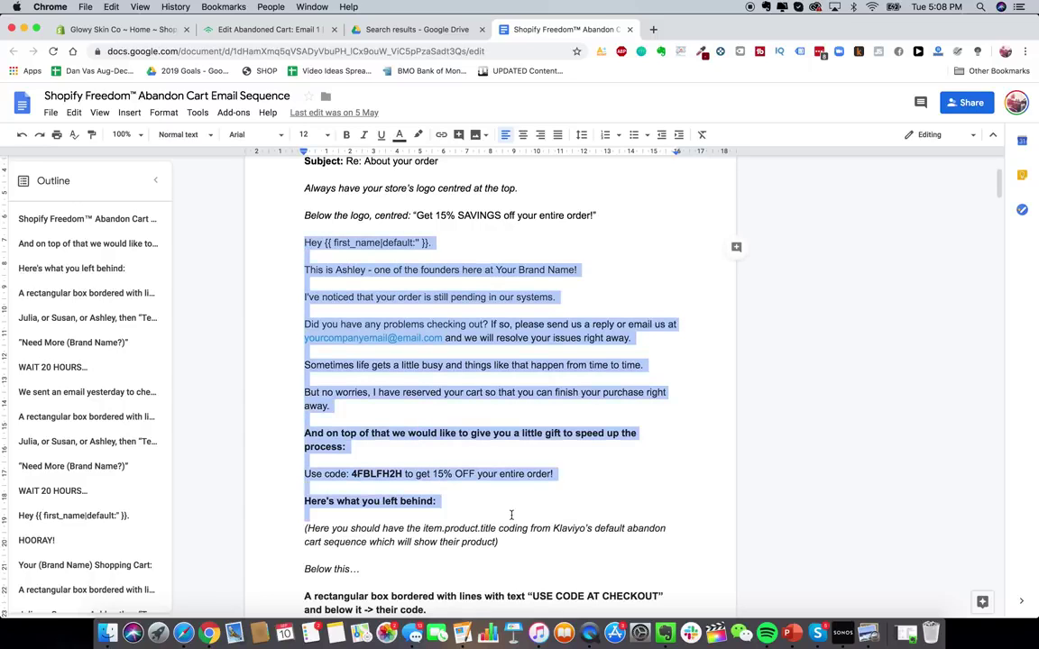
# - Paste the body copy into the first text block, remove blank lines, and insert the store's contact e-mail
pyautogui.click(251, 31)
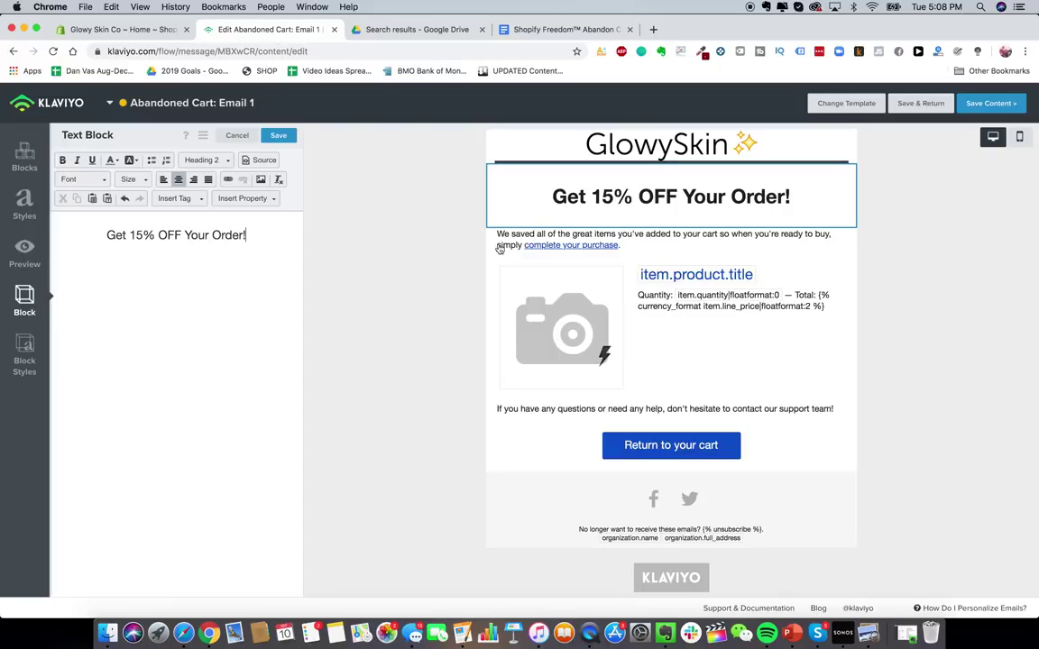
pyautogui.click(525, 249)
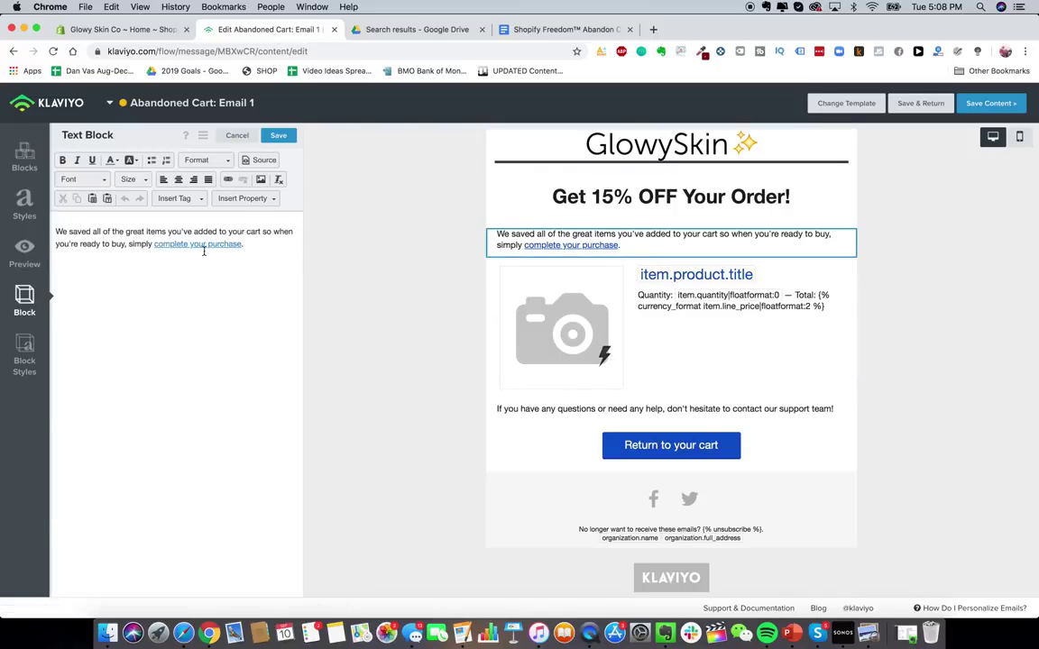
pyautogui.hotkey('ctrl', 'a')
pyautogui.hotkey('ctrl', 'v')
pyautogui.press('BackSpace')
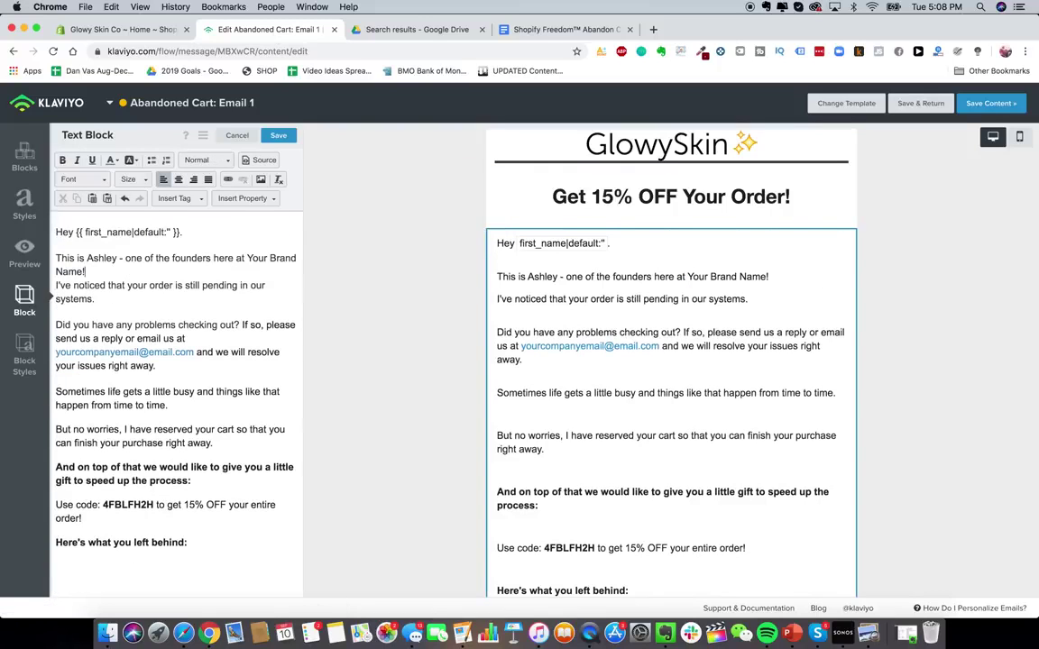
pyautogui.press('Delete')
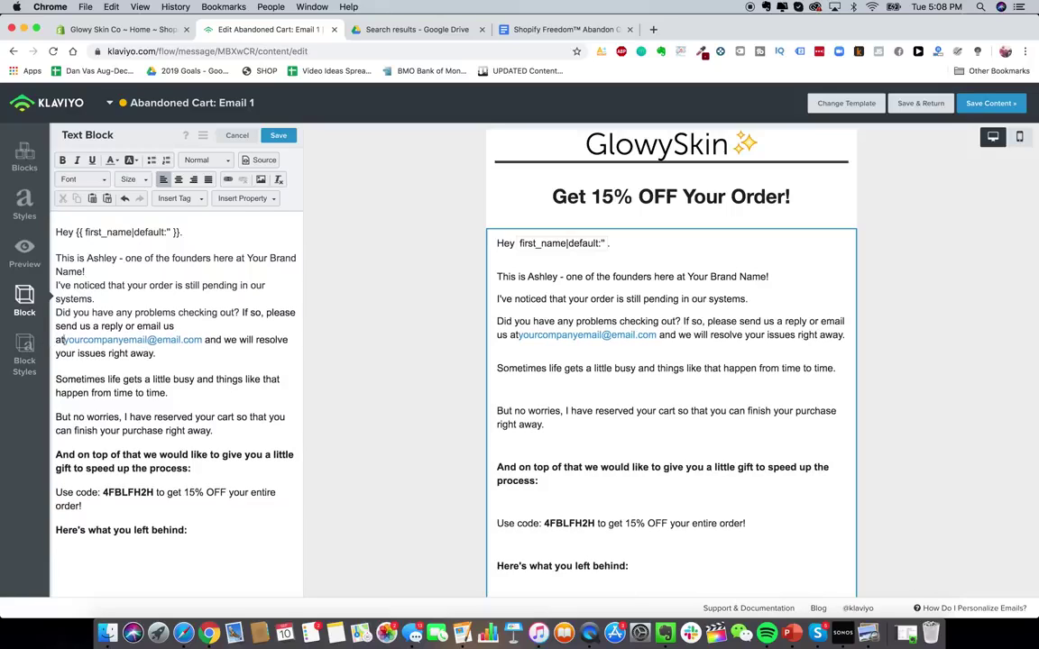
pyautogui.moveTo(191, 339); pyautogui.dragTo(55, 340)
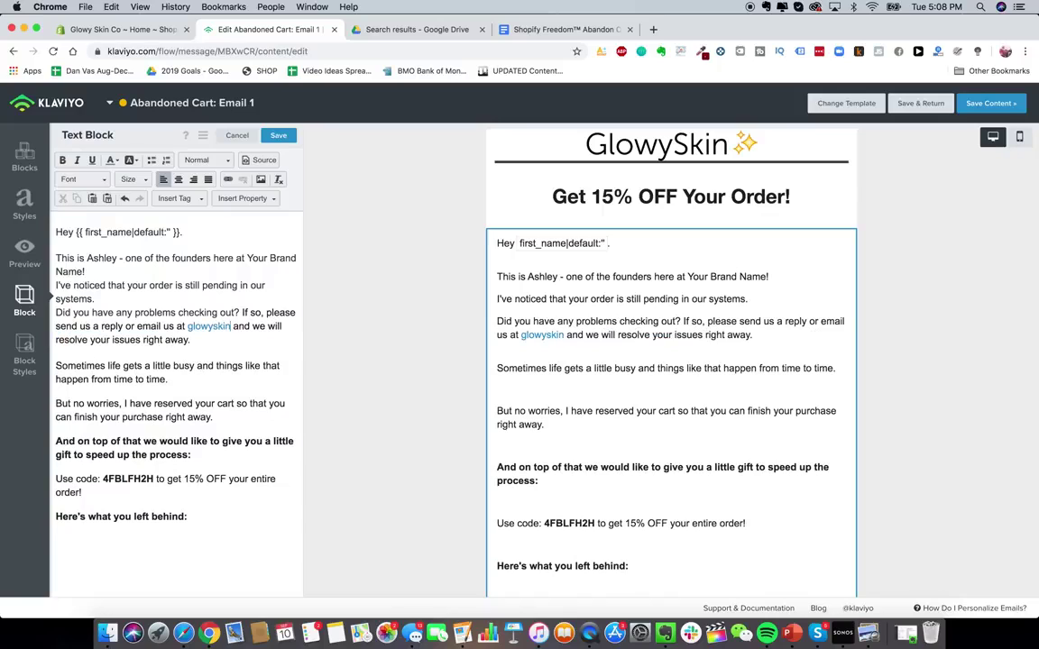
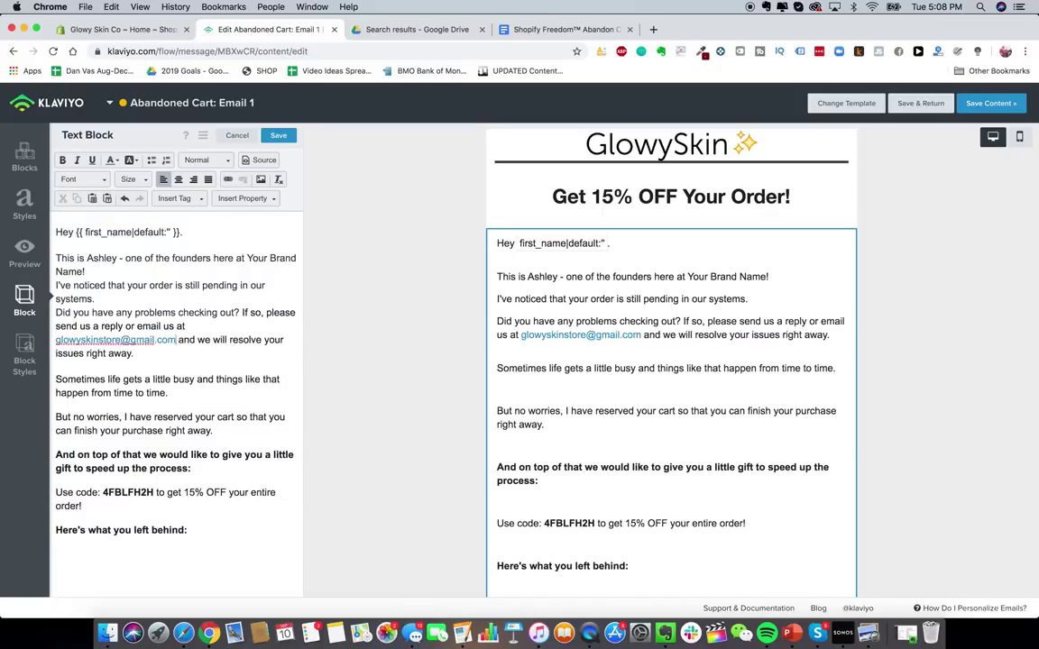
pyautogui.click(128, 394)
pyautogui.press('BackSpace')
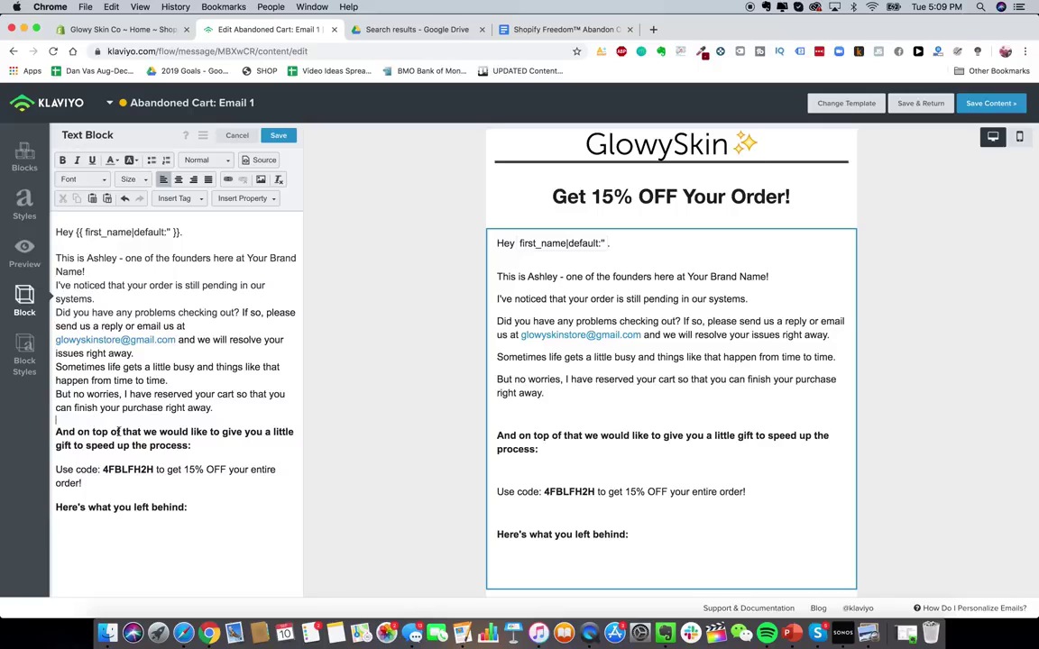
# - Keep the 'And on top of that' gift paragraph left-aligned and remove the blank line above it
pyautogui.tripleClick(118, 433)
pyautogui.click(179, 180)
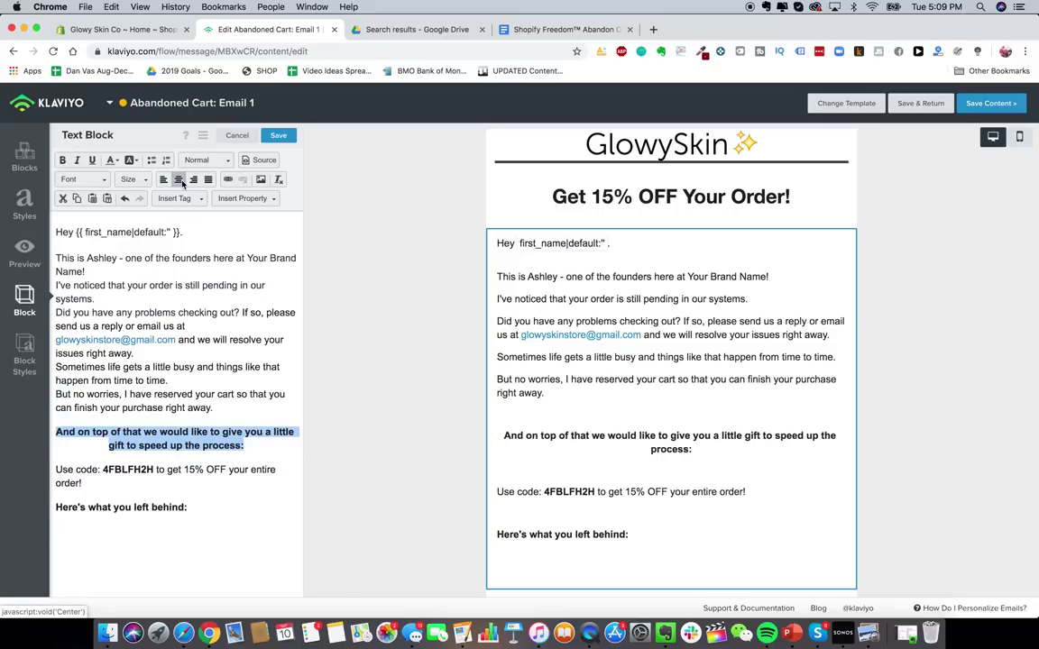
pyautogui.click(164, 182)
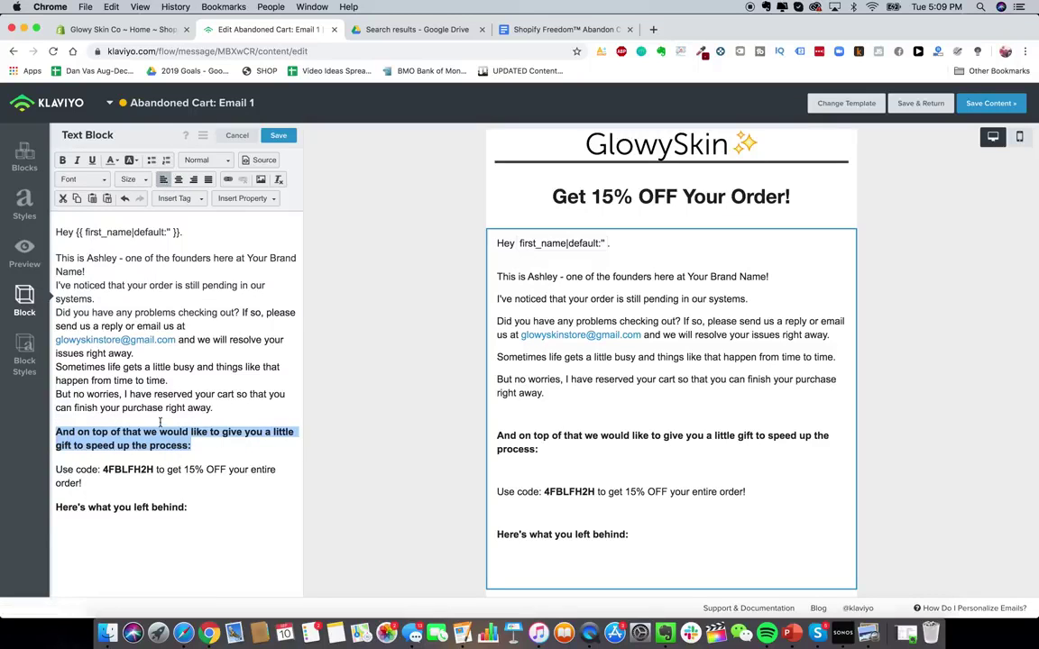
pyautogui.click(160, 420)
pyautogui.press('BackSpace')
# - Set the 'Use code' line to text size 18, left-aligned, with no empty line above it
pyautogui.tripleClick(162, 457)
pyautogui.click(179, 180)
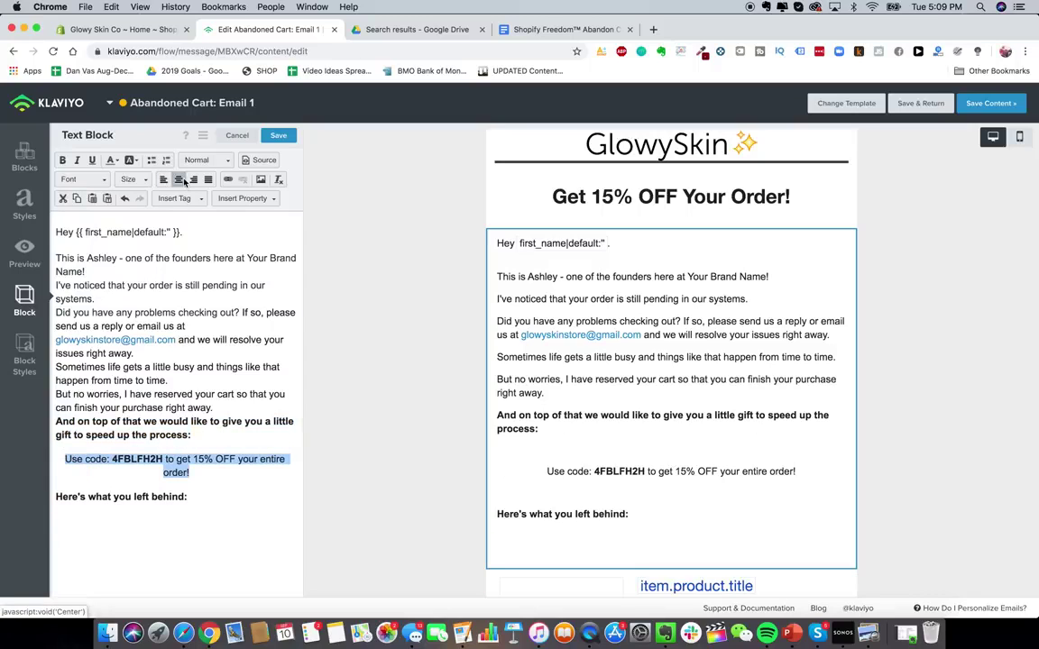
pyautogui.doubleClick(182, 460)
pyautogui.tripleClick(180, 459)
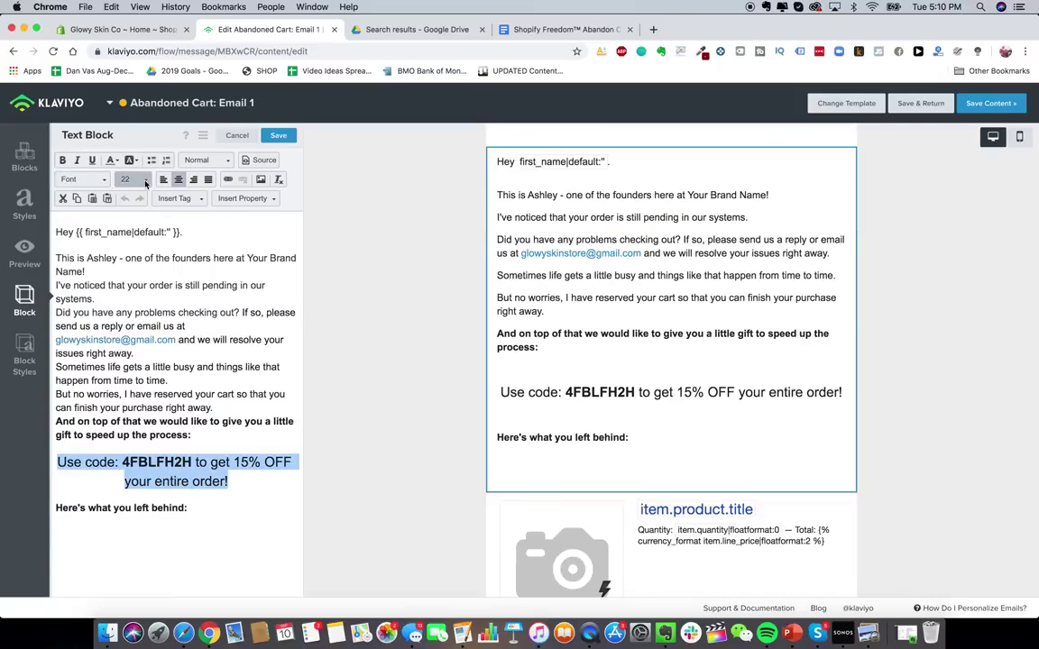
pyautogui.click(137, 180)
pyautogui.click(138, 201)
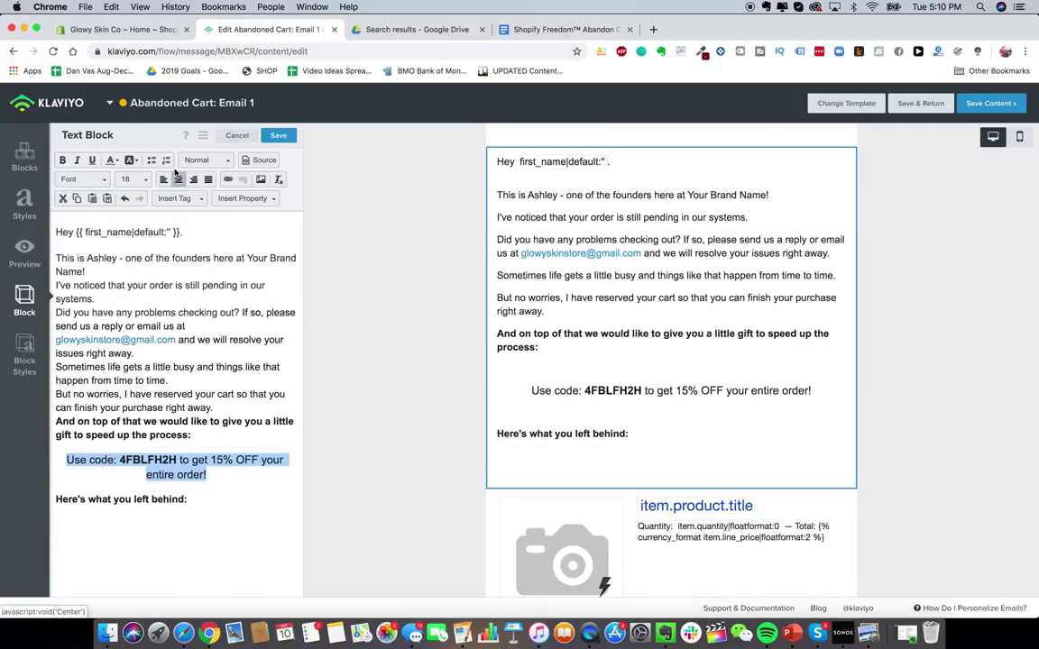
pyautogui.click(163, 180)
pyautogui.click(141, 441)
pyautogui.click(141, 445)
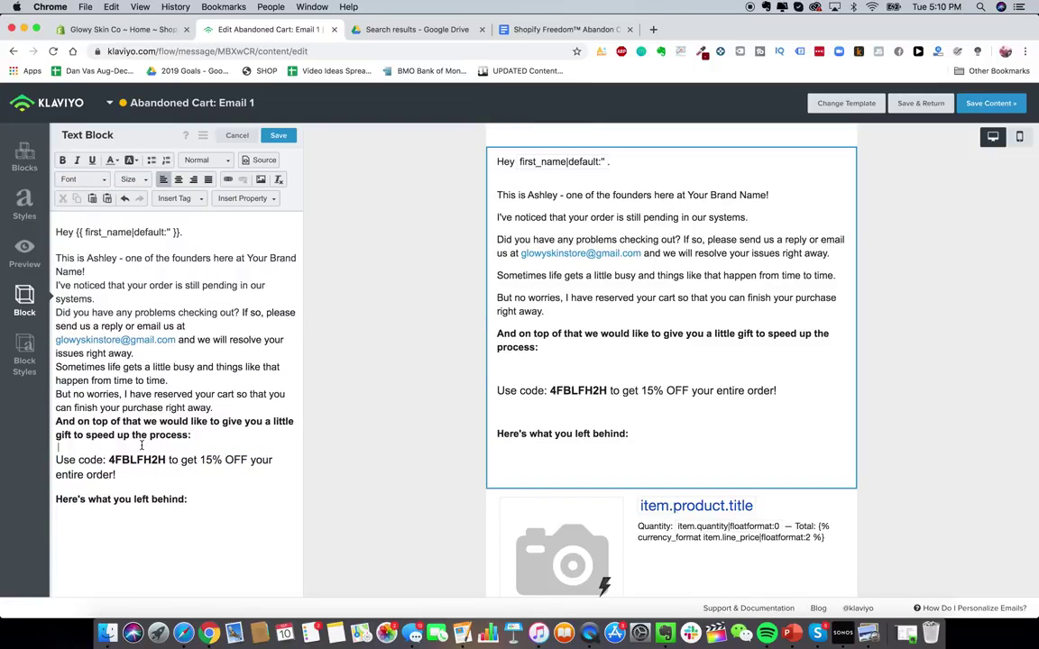
pyautogui.press('BackSpace')
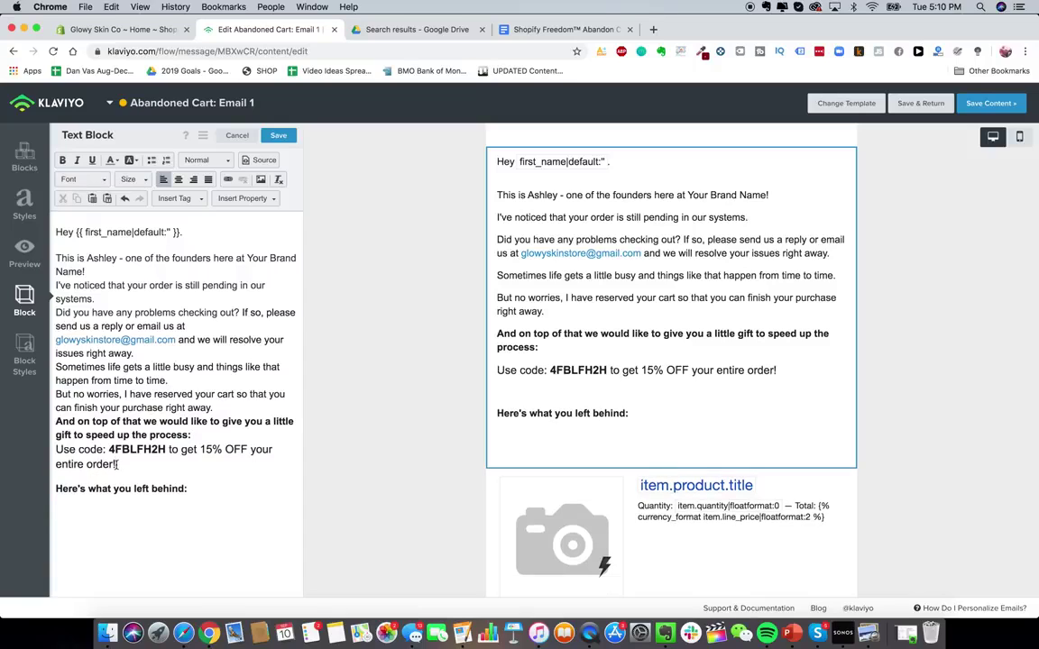
pyautogui.click(91, 478)
# - Preview the email in phone layout, then switch back to desktop
pyautogui.click(1019, 136)
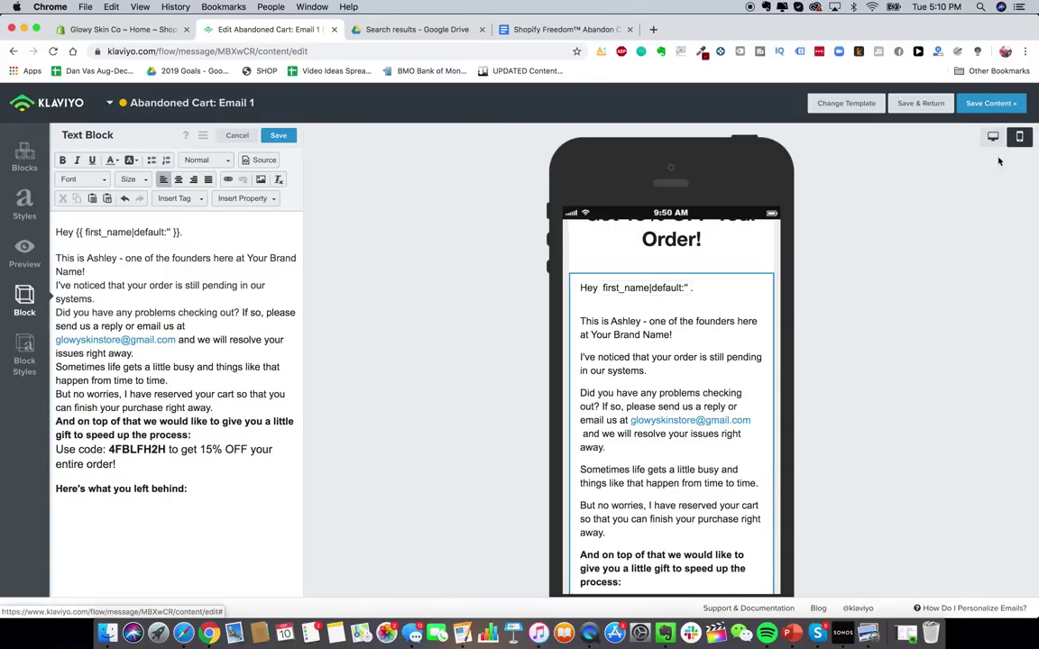
pyautogui.scroll(-3, 743, 386)
pyautogui.click(992, 136)
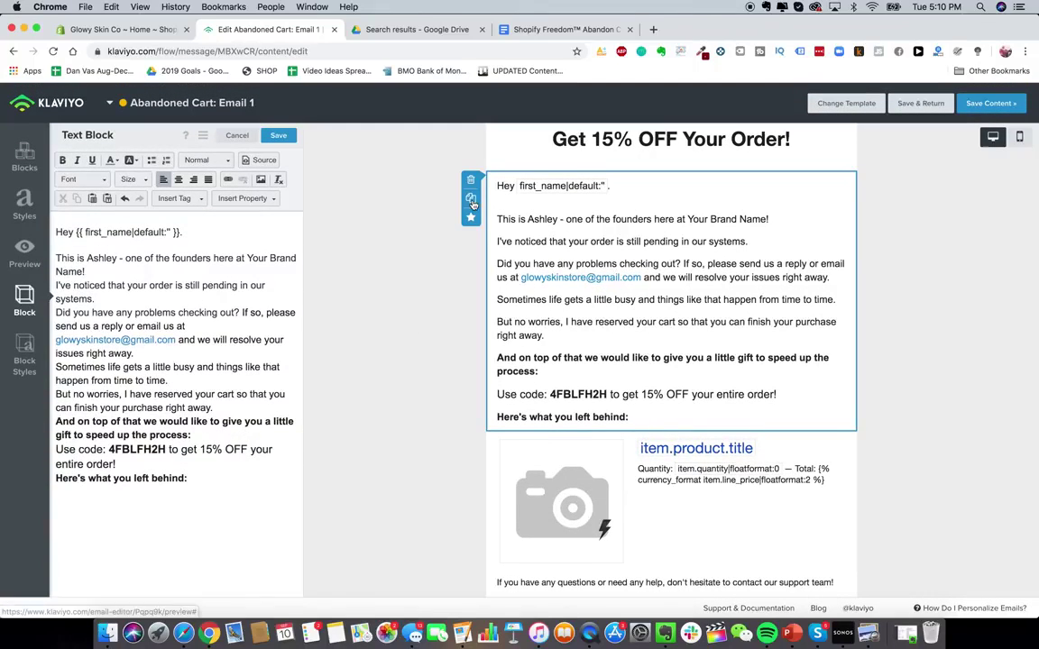
# - Duplicate the body text block and move the copy below the product card
pyautogui.click(471, 197)
pyautogui.scroll(-3, 676, 360)
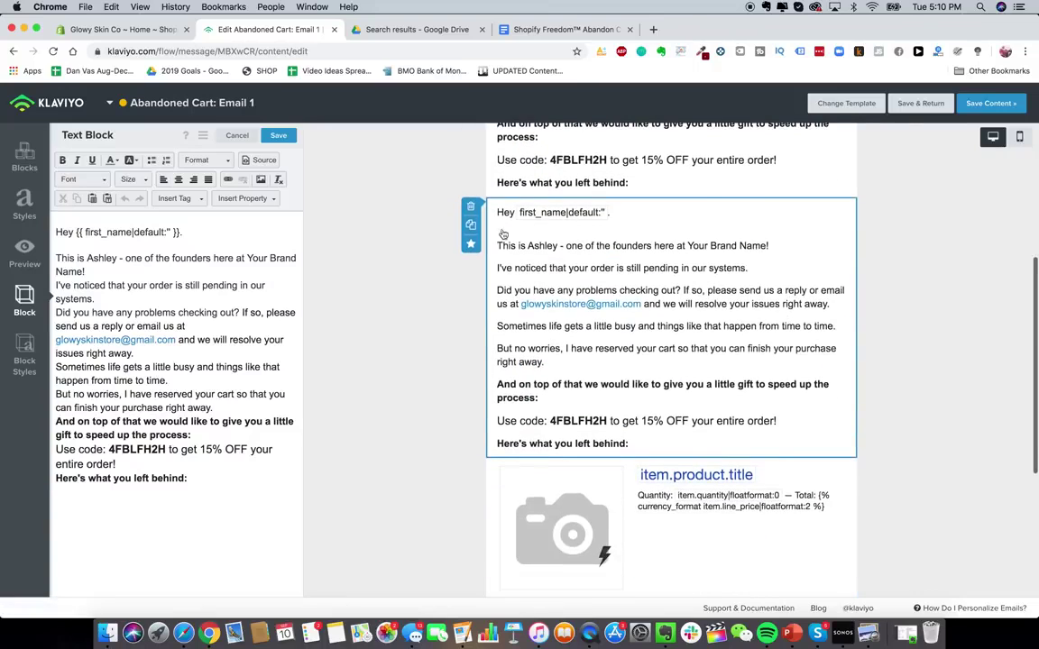
pyautogui.scroll(-5, 765, 429)
pyautogui.moveTo(765, 429); pyautogui.dragTo(784, 347)
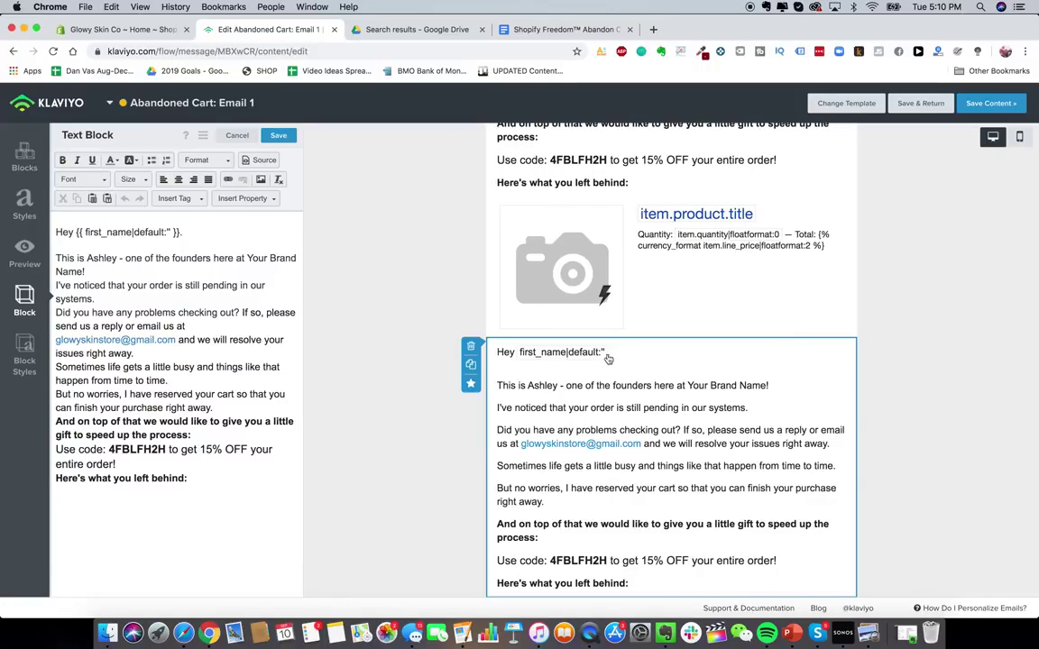
# - Check the next part of the email copy in the doc, then return to the email editor
pyautogui.click(564, 29)
pyautogui.scroll(-5, 453, 349)
pyautogui.scroll(-4, 453, 349)
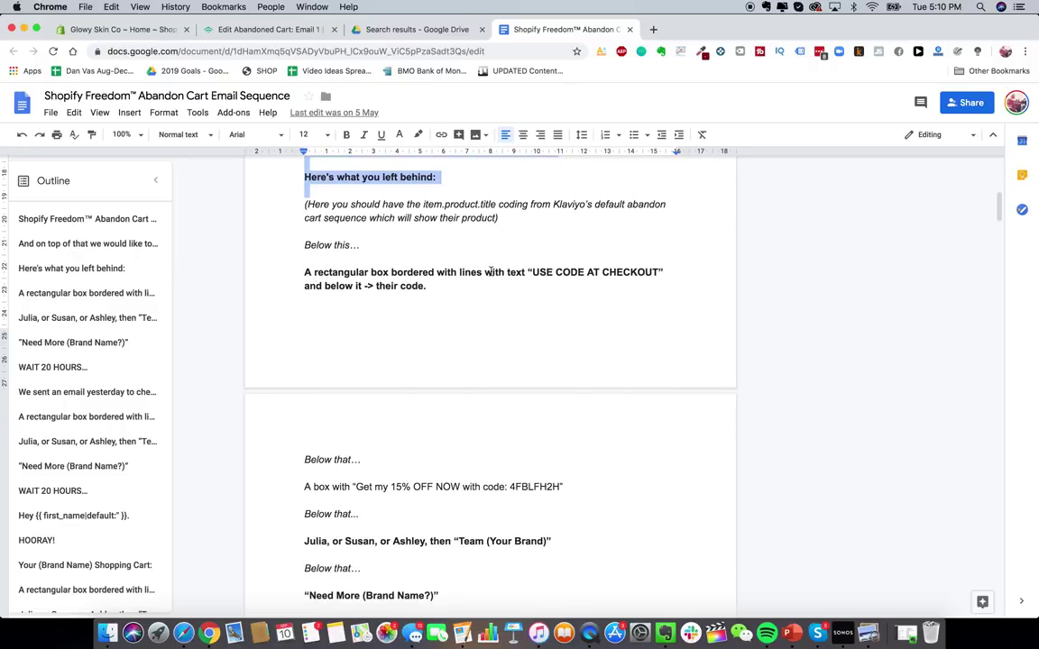
pyautogui.click(251, 28)
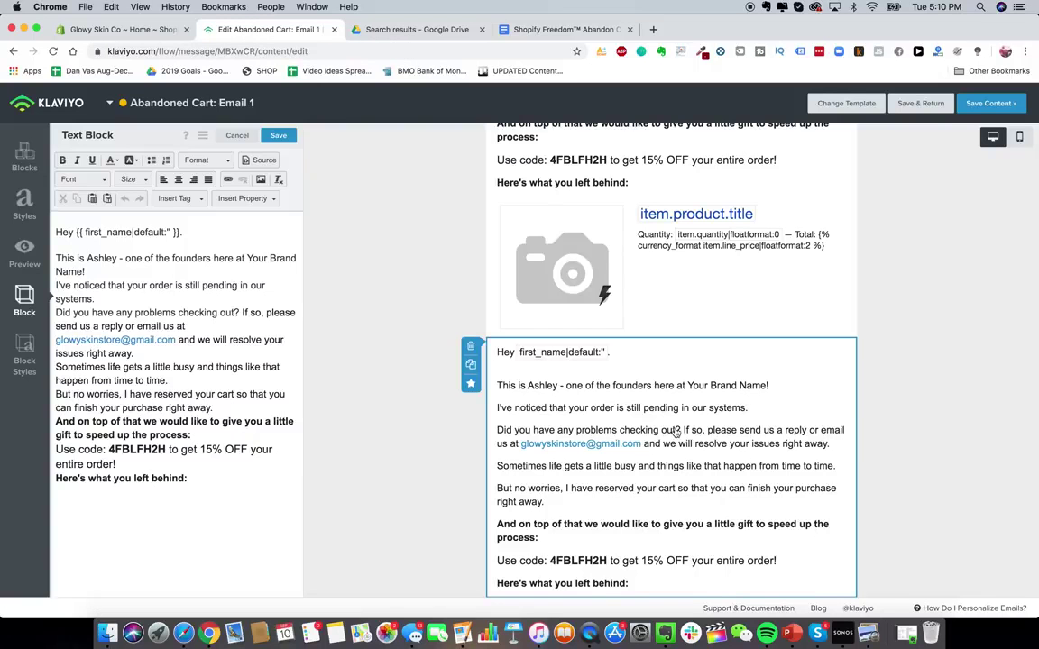
pyautogui.scroll(-1, 696, 518)
# - Replace the copied block's text with USE CODE AT CHECKOUT, centred, bold, size 22
pyautogui.tripleClick(257, 326)
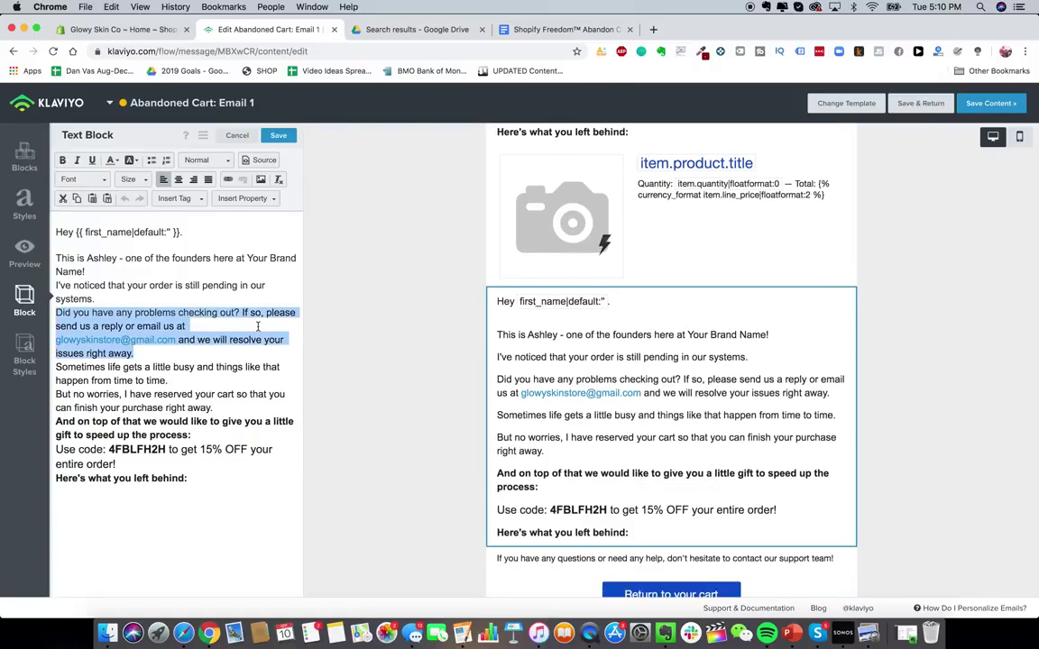
pyautogui.press('super+a')
pyautogui.write('USE CODE AT')
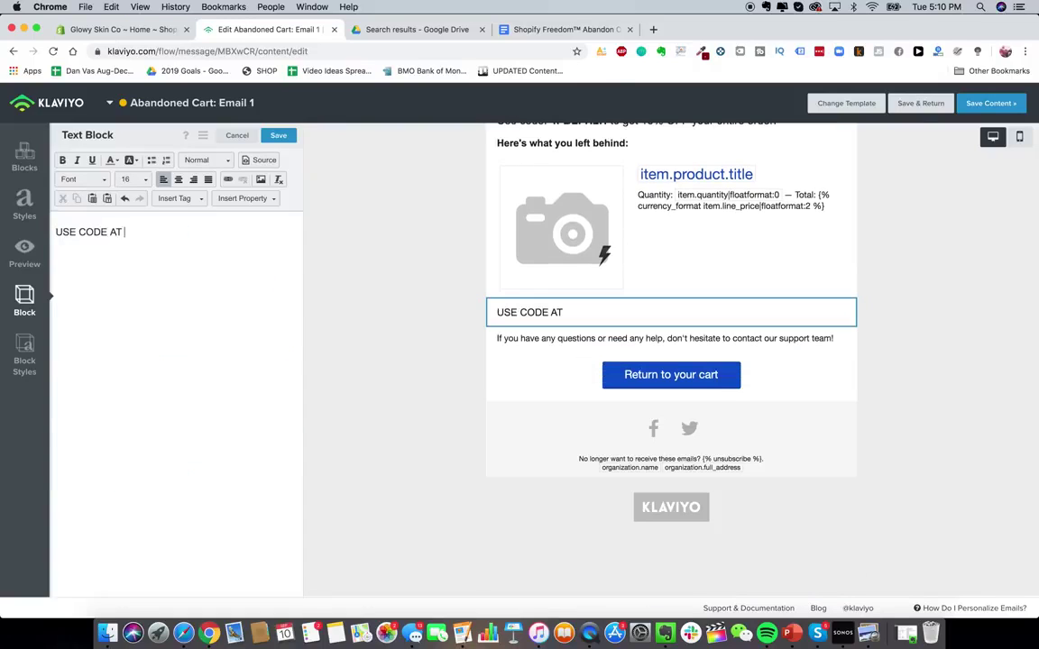
pyautogui.write(' CHECKOUT:')
pyautogui.press('BackSpace')
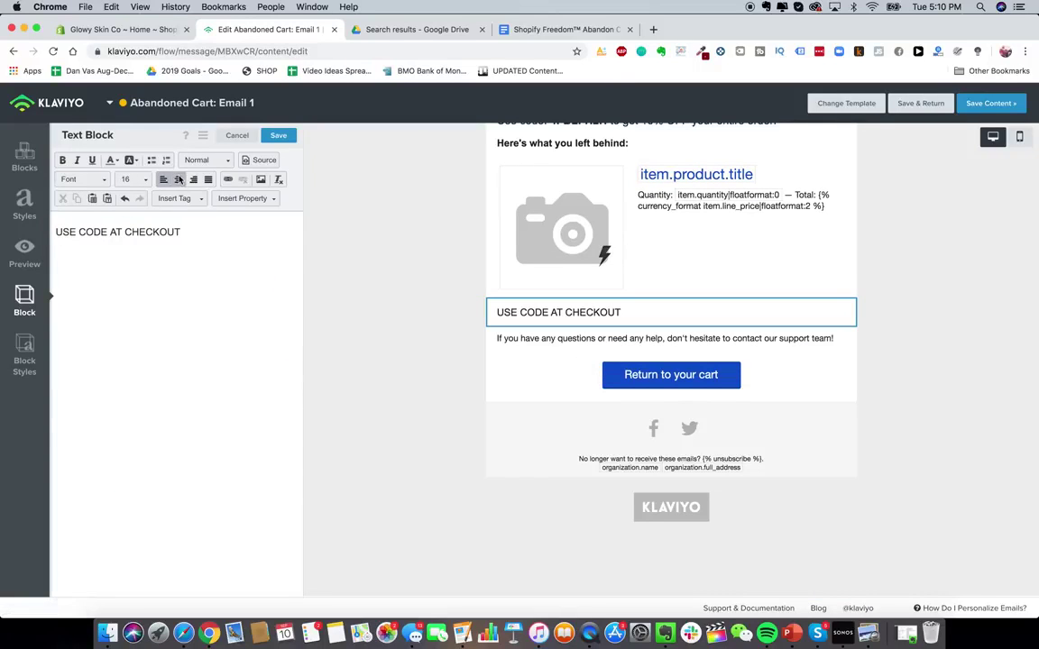
pyautogui.click(179, 180)
pyautogui.press('super+a')
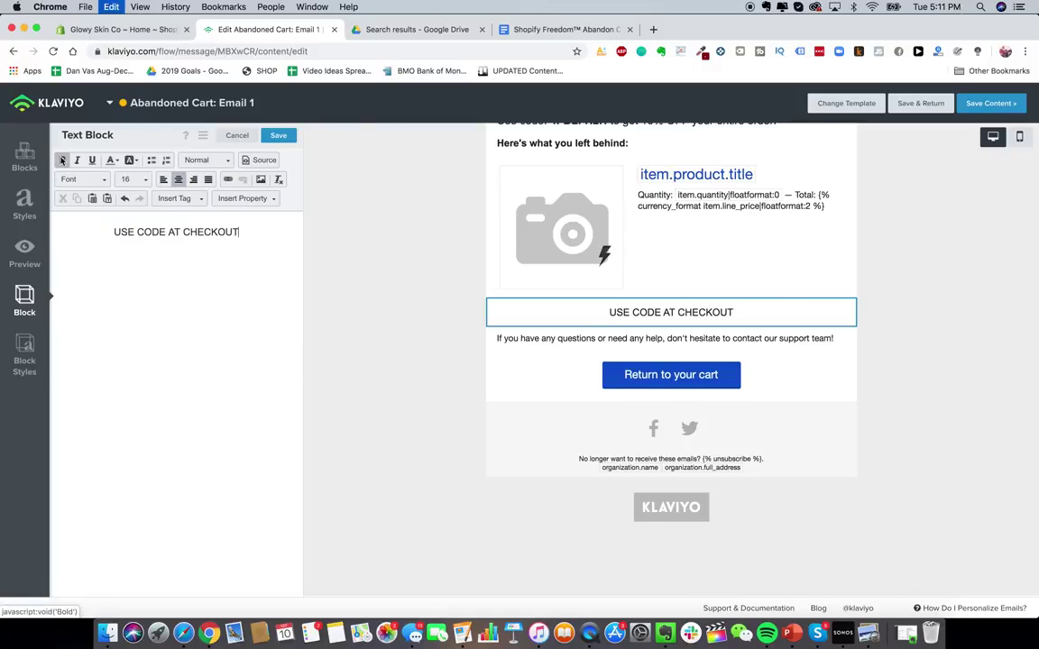
pyautogui.click(62, 160)
pyautogui.click(132, 180)
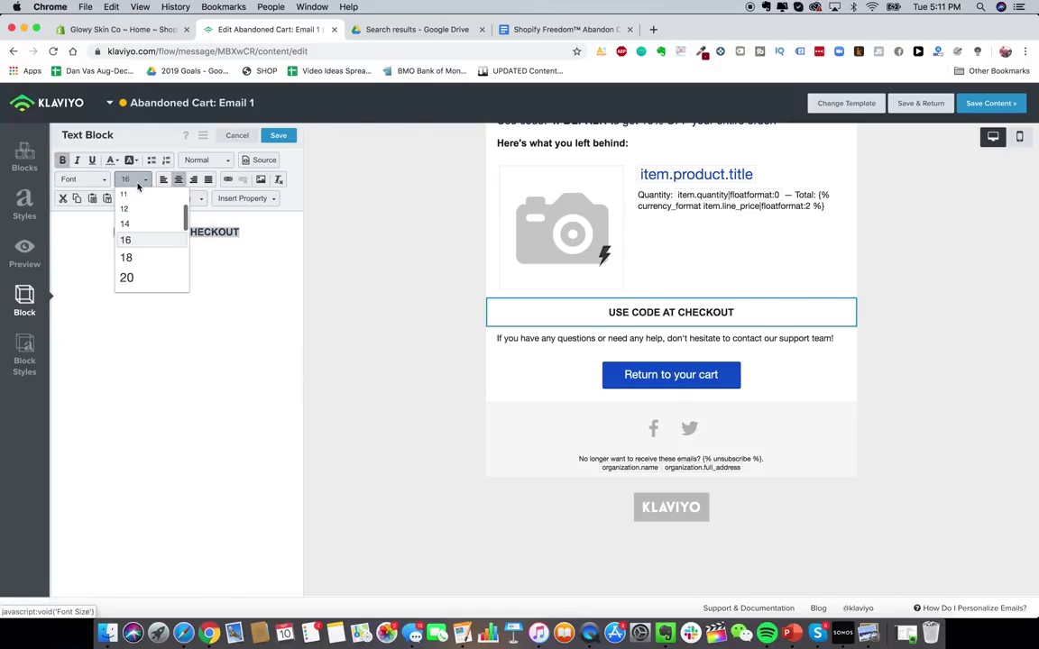
pyautogui.scroll(-1, 148, 273)
pyautogui.click(127, 273)
# - In the block's styles, try black and maroon backgrounds before settling on white
pyautogui.click(24, 359)
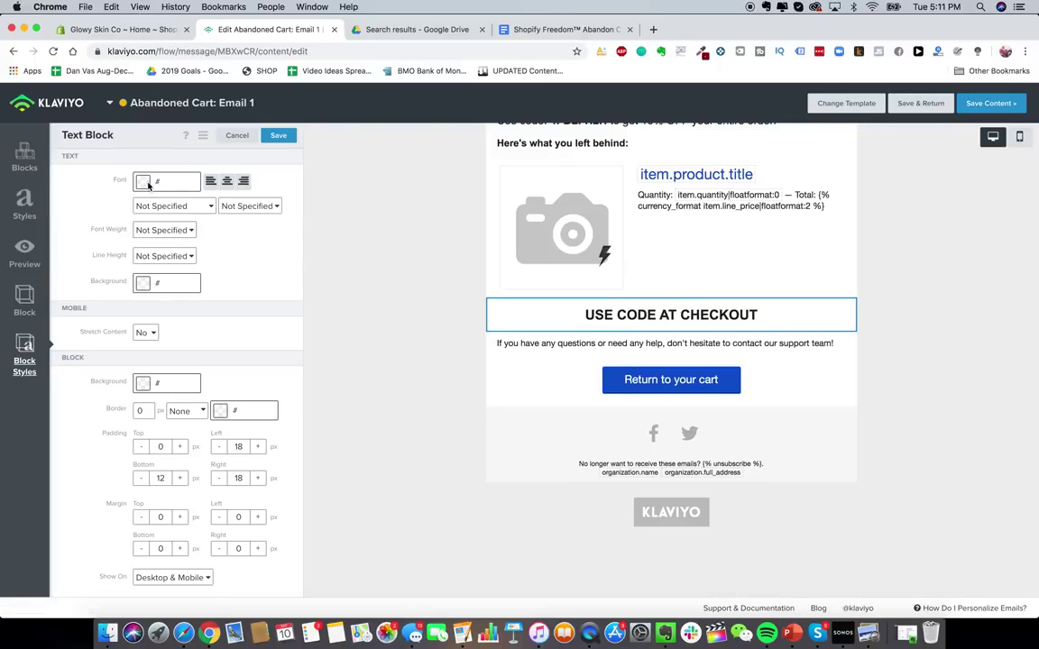
pyautogui.doubleClick(145, 410)
pyautogui.click(197, 381)
pyautogui.moveTo(104, 478); pyautogui.dragTo(73, 510)
pyautogui.click(228, 381)
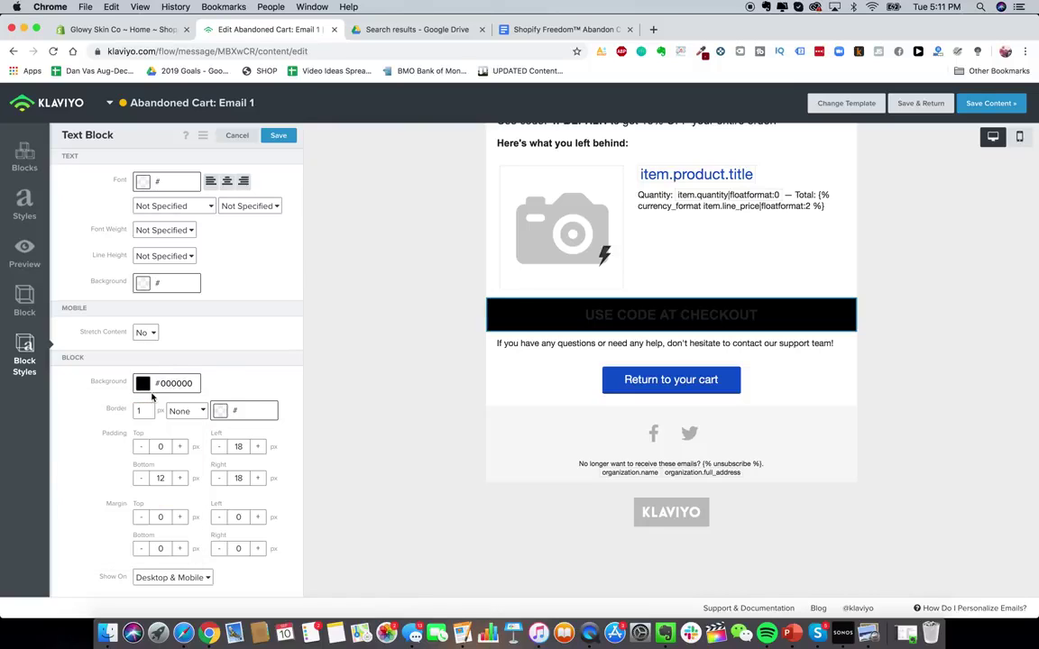
pyautogui.click(141, 386)
pyautogui.click(130, 435)
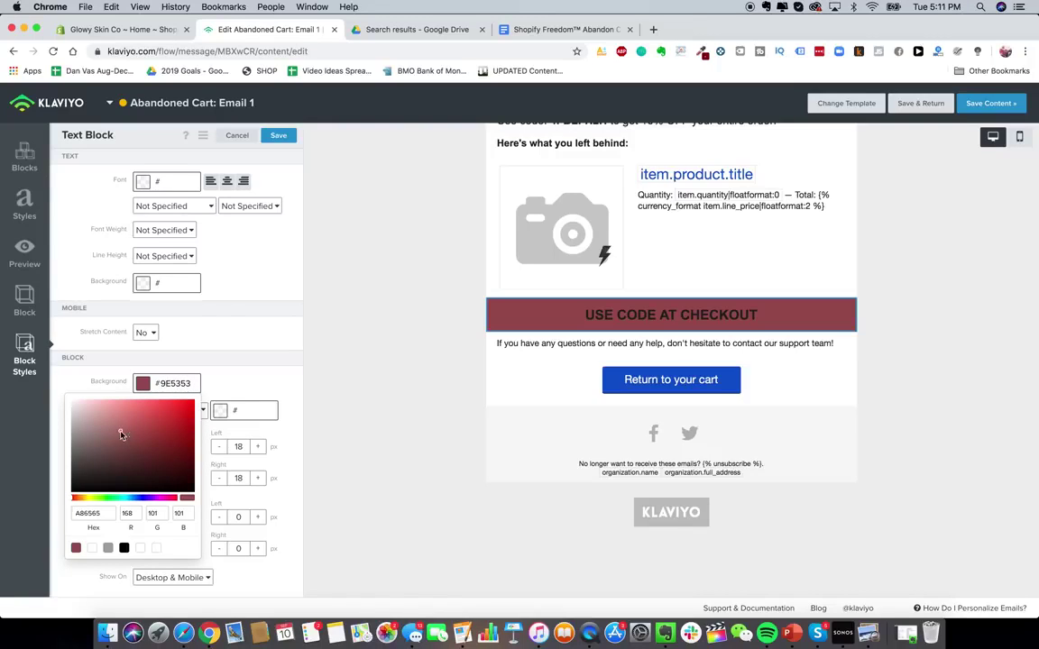
pyautogui.moveTo(121, 433); pyautogui.dragTo(40, 358)
pyautogui.click(215, 366)
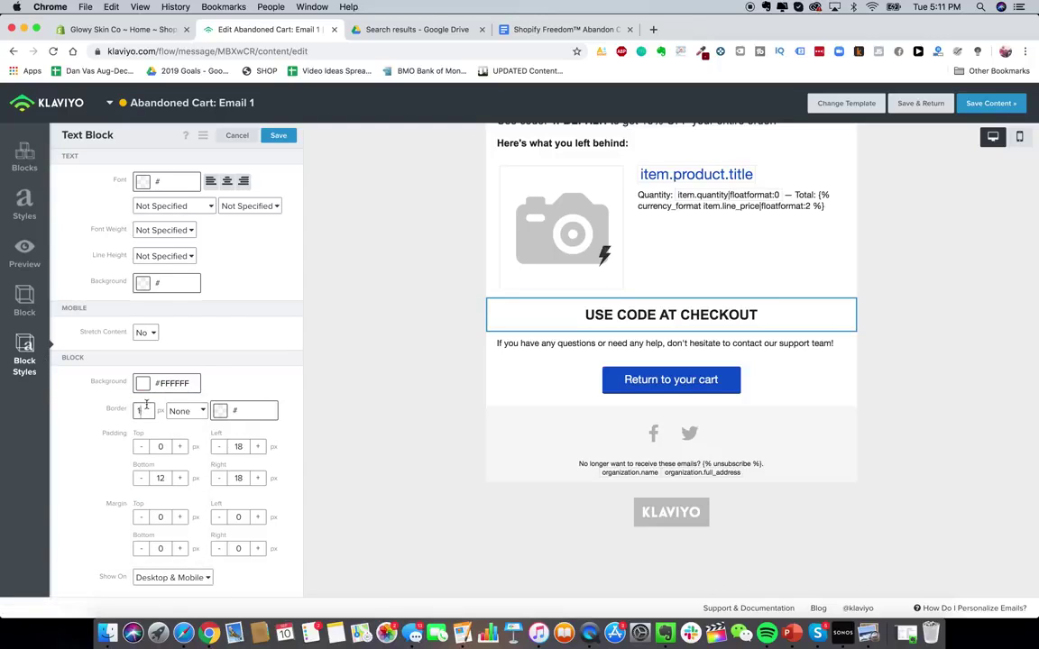
# - Give the block a black border and switch its style from solid to dashed
pyautogui.click(225, 414)
pyautogui.moveTo(195, 491); pyautogui.dragTo(138, 548)
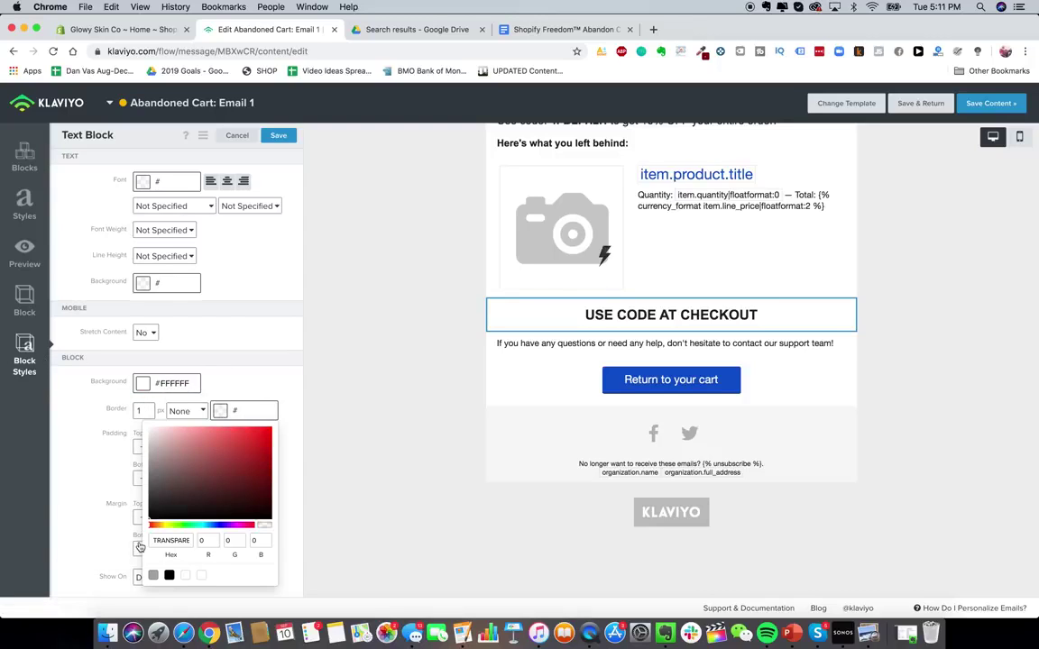
pyautogui.click(251, 370)
pyautogui.click(191, 411)
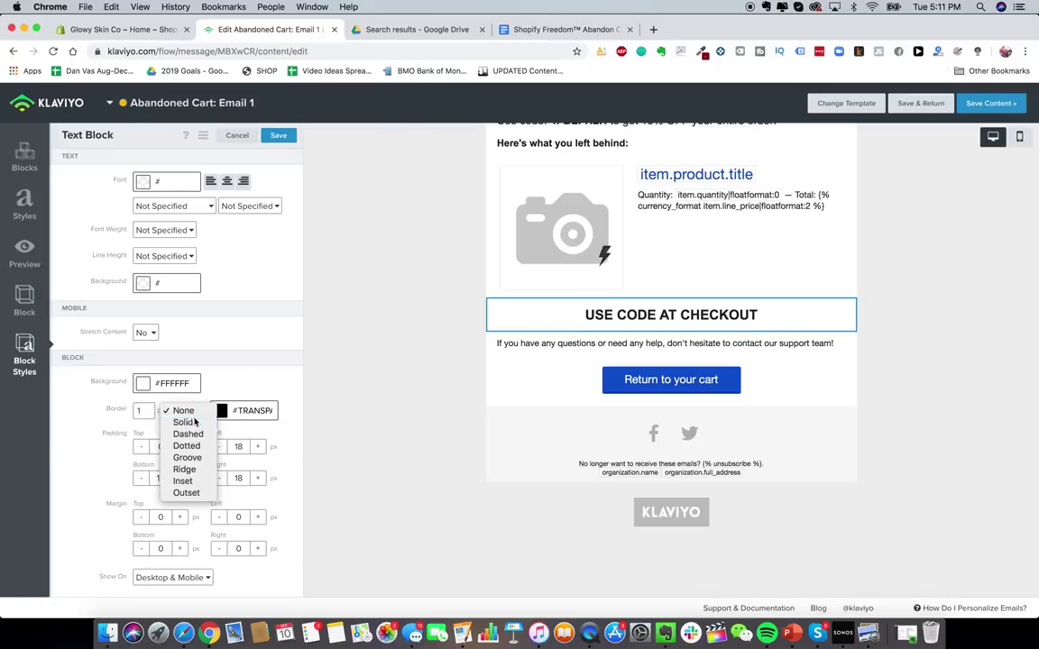
pyautogui.click(196, 420)
pyautogui.click(197, 411)
pyautogui.click(159, 421)
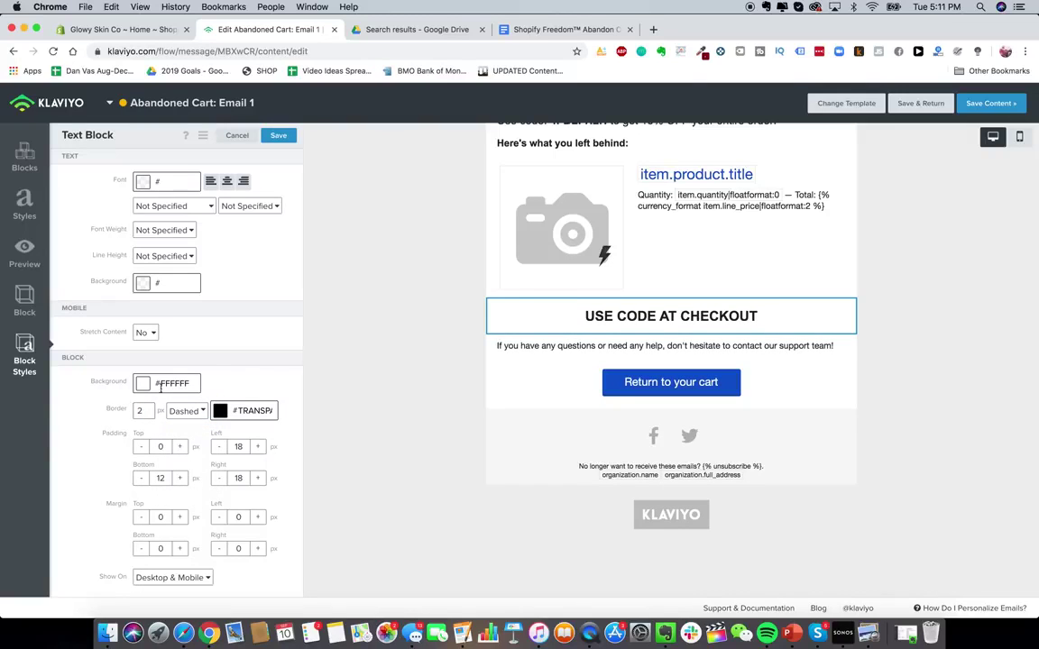
# - Set the USE CODE AT CHECKOUT block's border width to 1 with a black colour
pyautogui.click(545, 363)
pyautogui.click(570, 319)
pyautogui.click(25, 361)
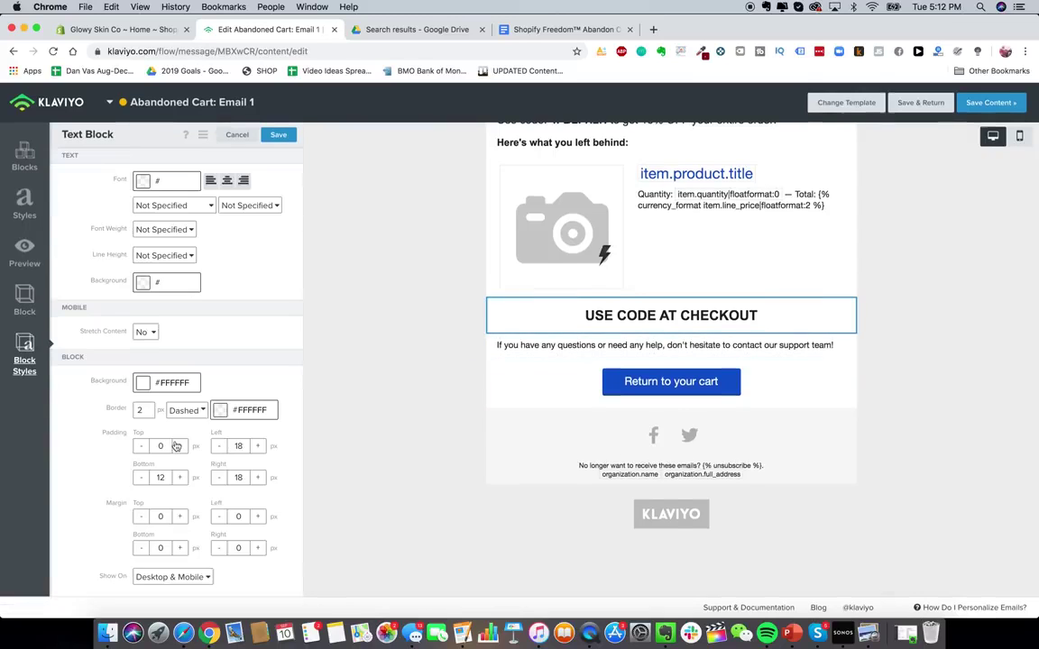
pyautogui.doubleClick(144, 412)
pyautogui.write('10')
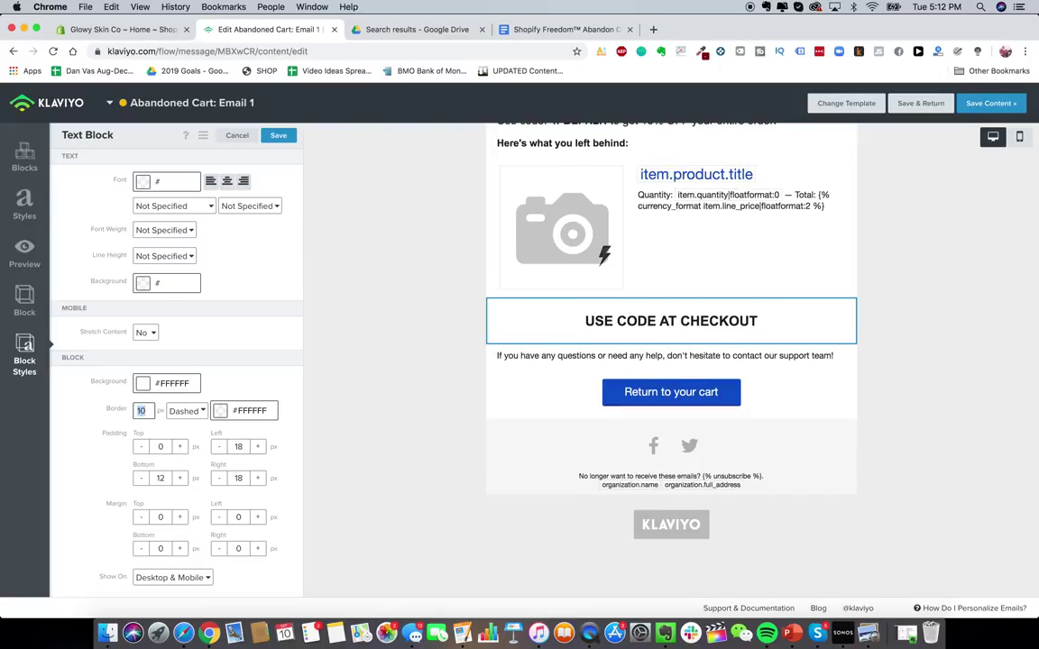
pyautogui.press('BackSpace')
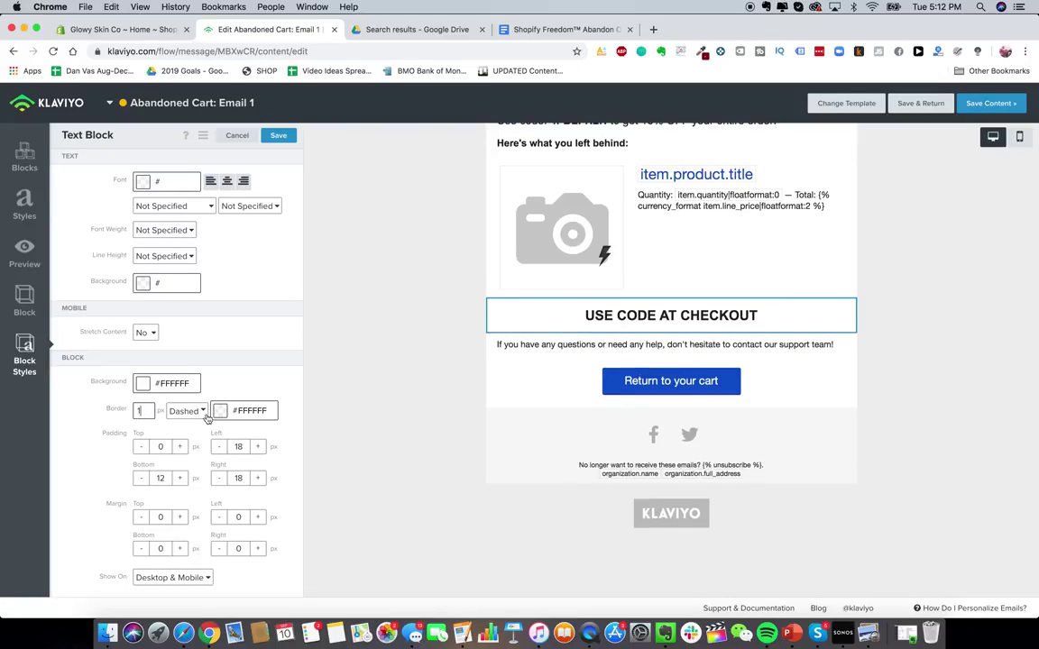
pyautogui.click(221, 412)
pyautogui.click(191, 501)
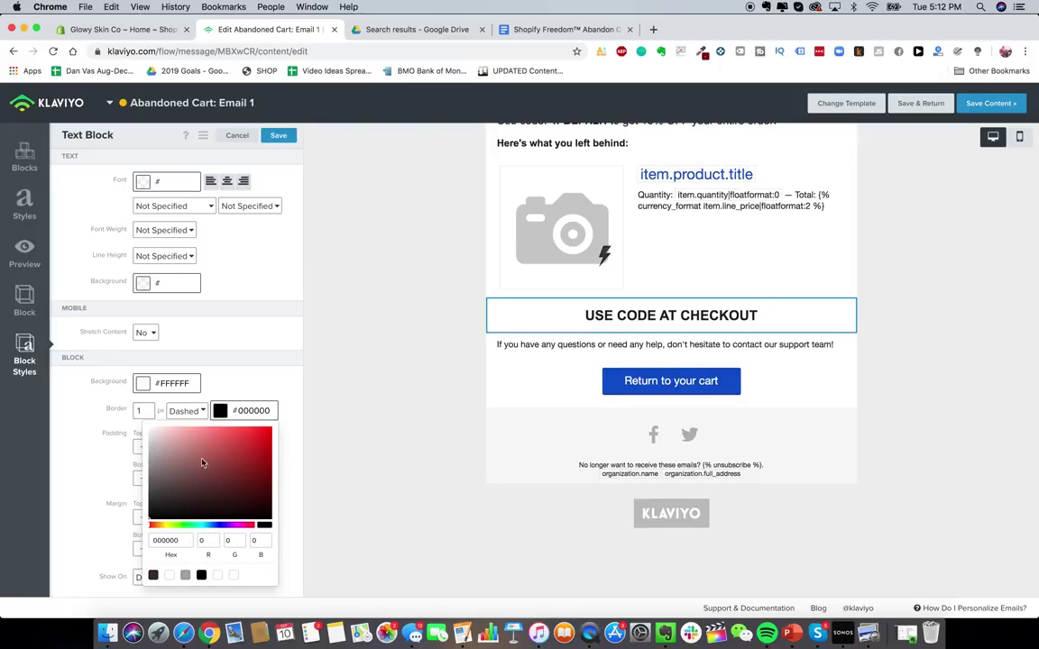
# - Add a colon to the end of the USE CODE AT CHECKOUT heading
pyautogui.click(565, 397)
pyautogui.click(559, 320)
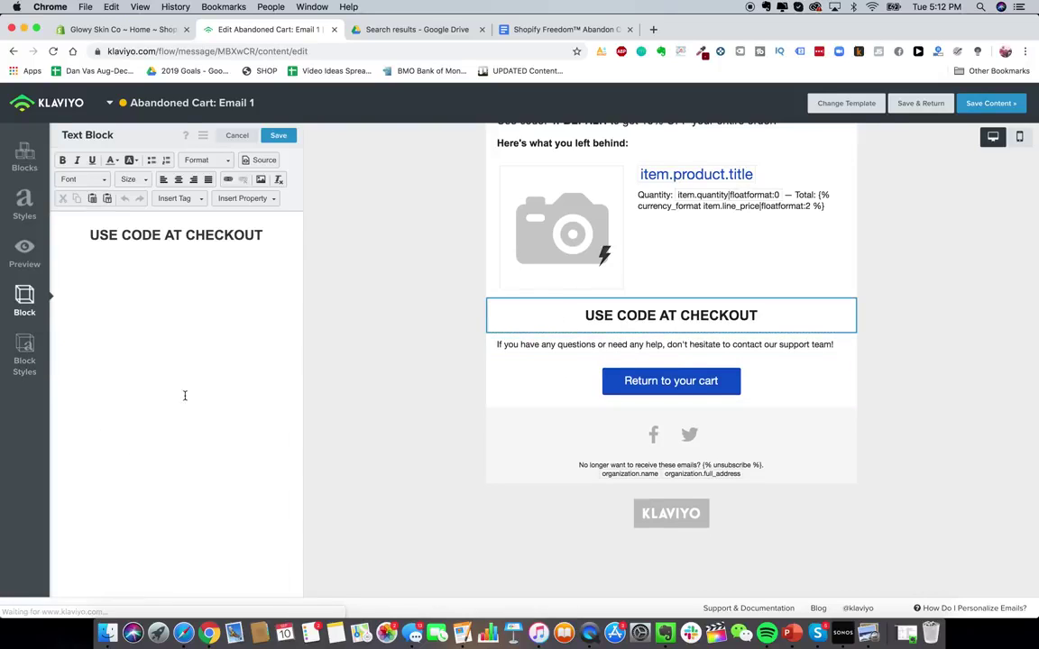
pyautogui.click(24, 361)
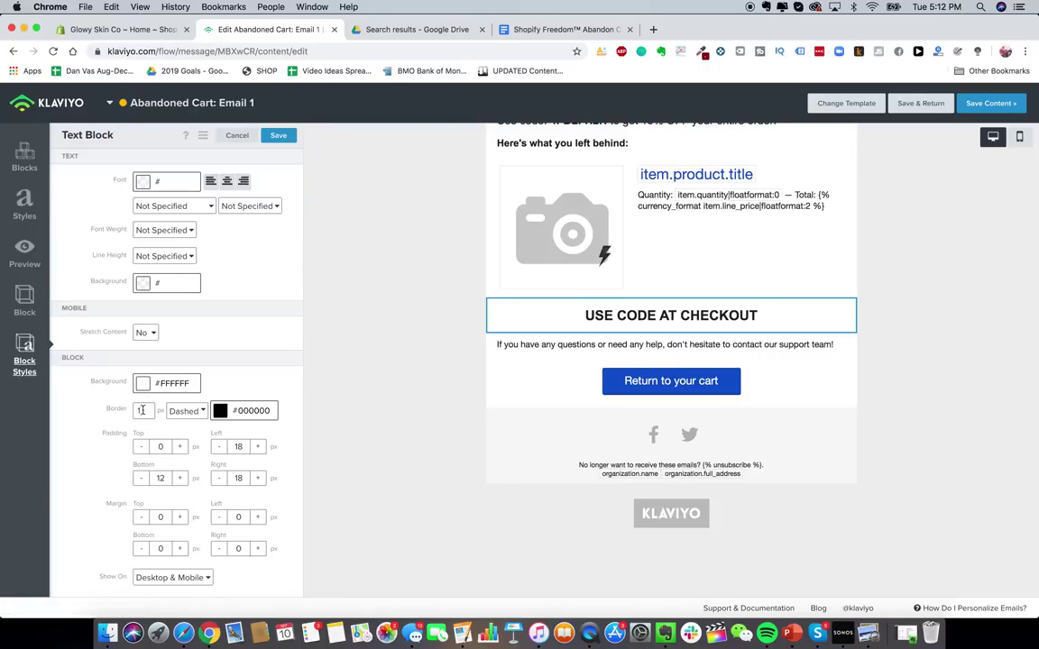
pyautogui.click(528, 387)
pyautogui.click(589, 322)
pyautogui.click(270, 234)
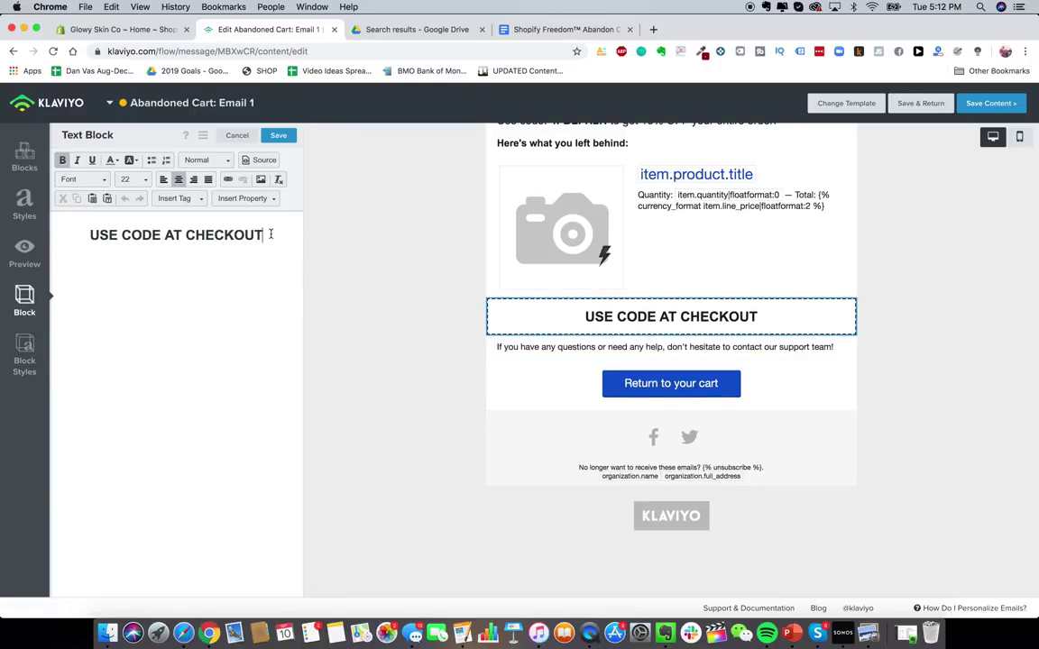
pyautogui.write(':')
pyautogui.scroll(3, 577, 405)
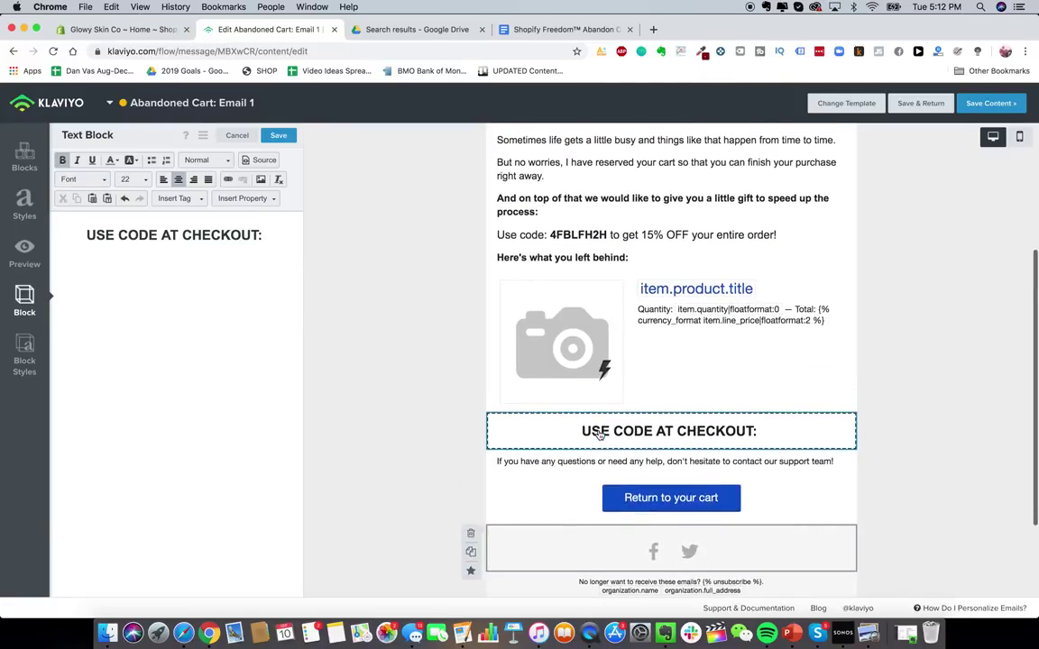
pyautogui.click(582, 243)
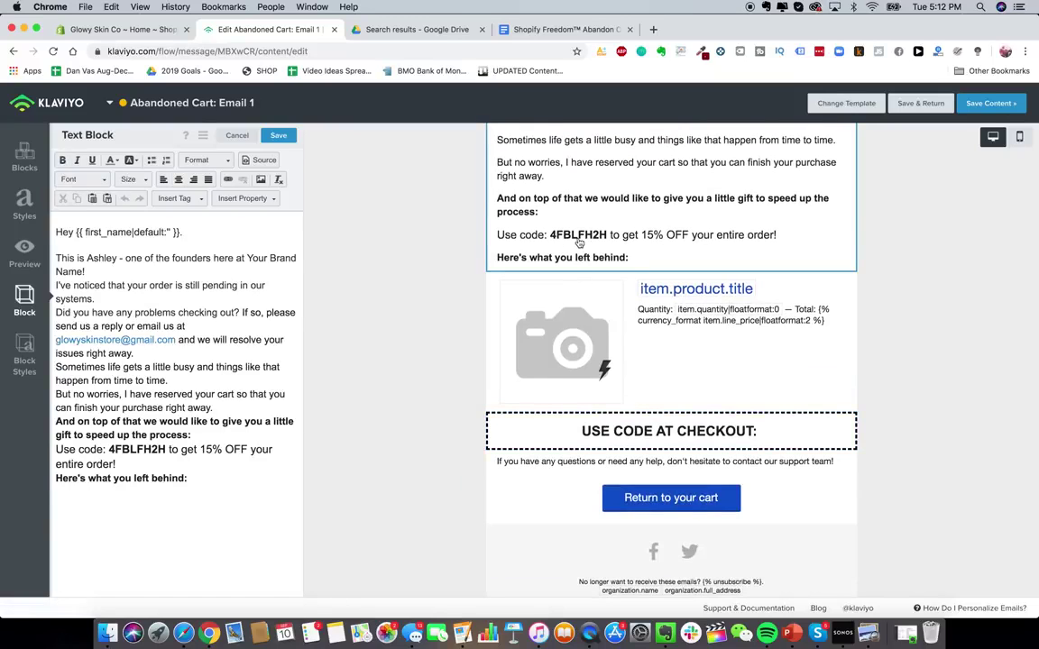
pyautogui.click(119, 29)
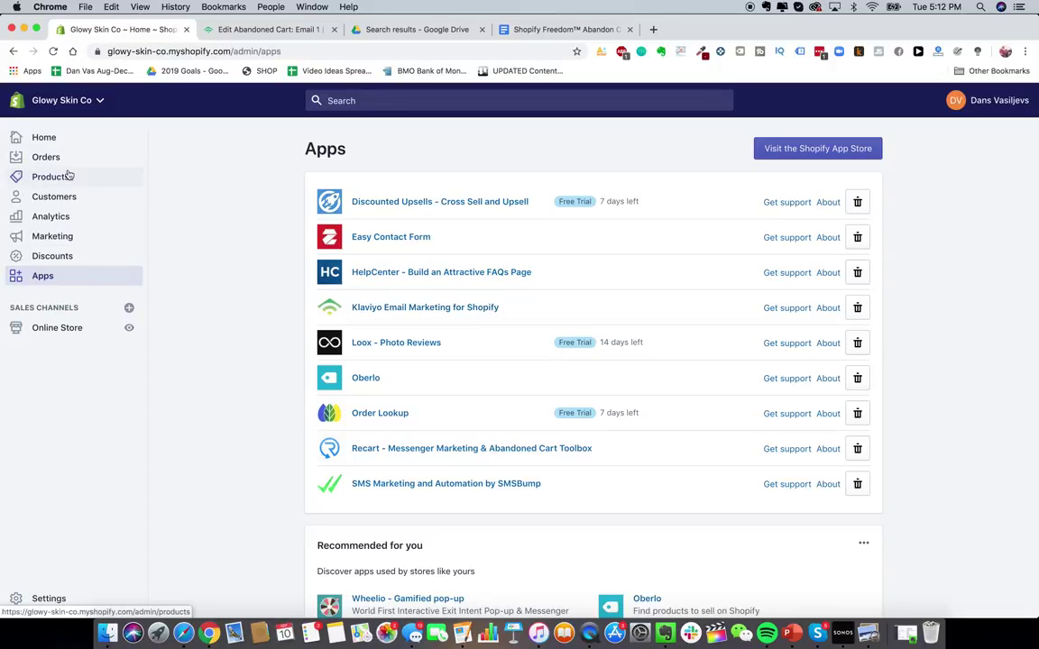
# - Start a new discount code and name it 15OFF
pyautogui.click(54, 256)
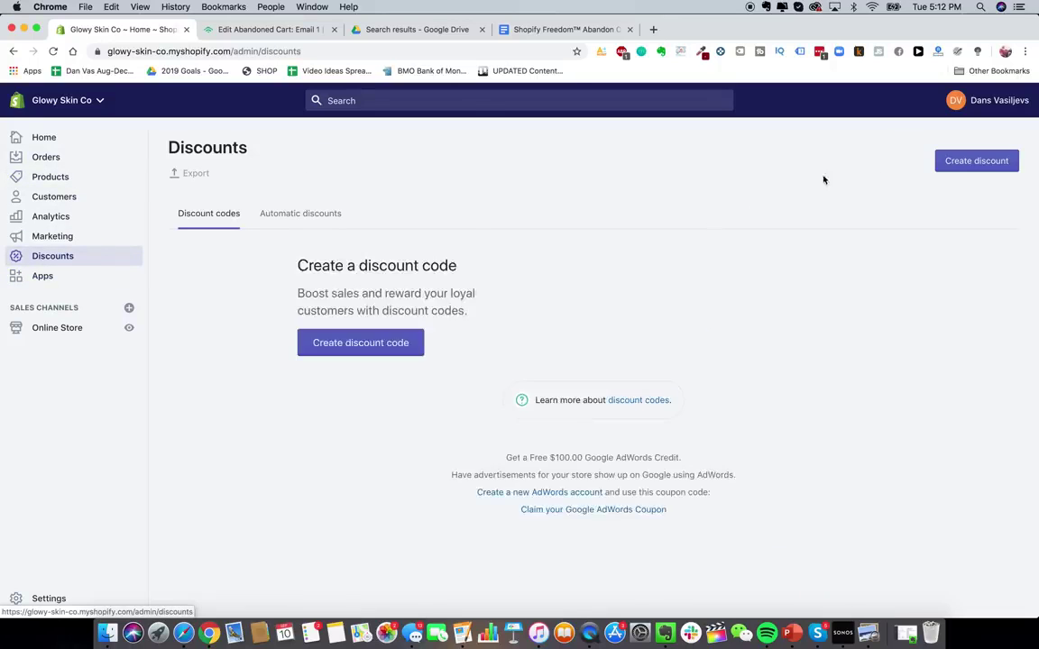
pyautogui.click(974, 161)
pyautogui.click(501, 307)
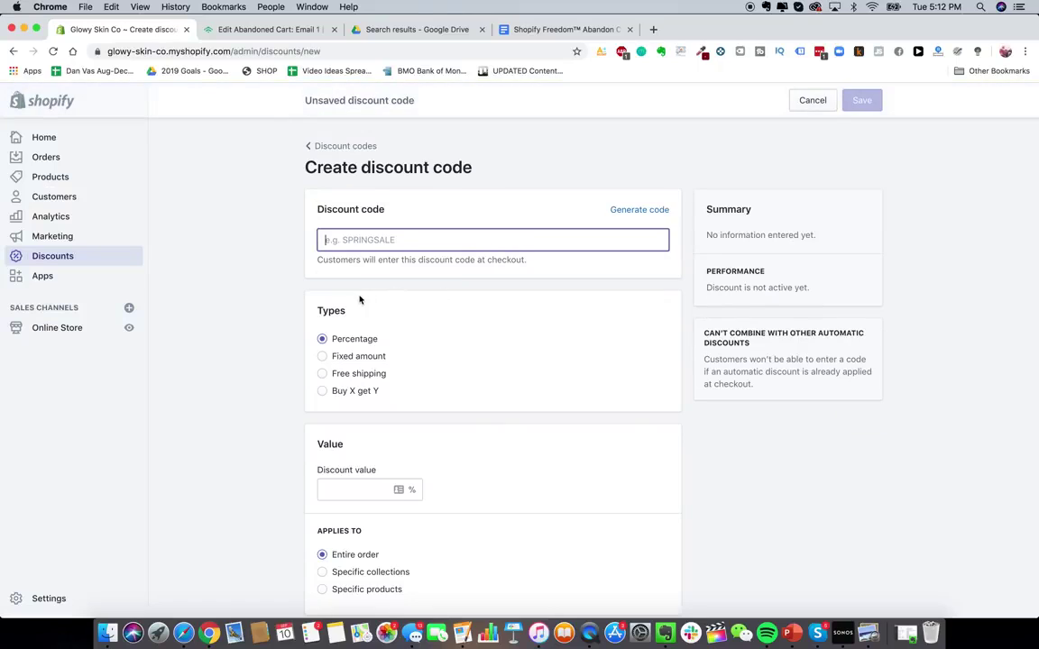
pyautogui.click(656, 210)
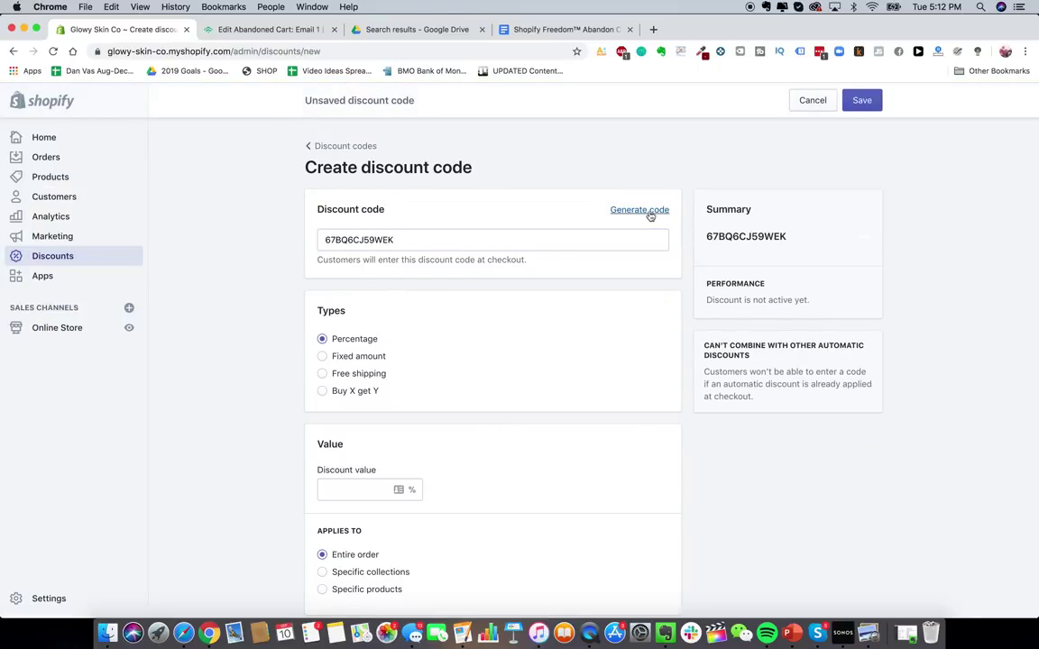
pyautogui.tripleClick(559, 235)
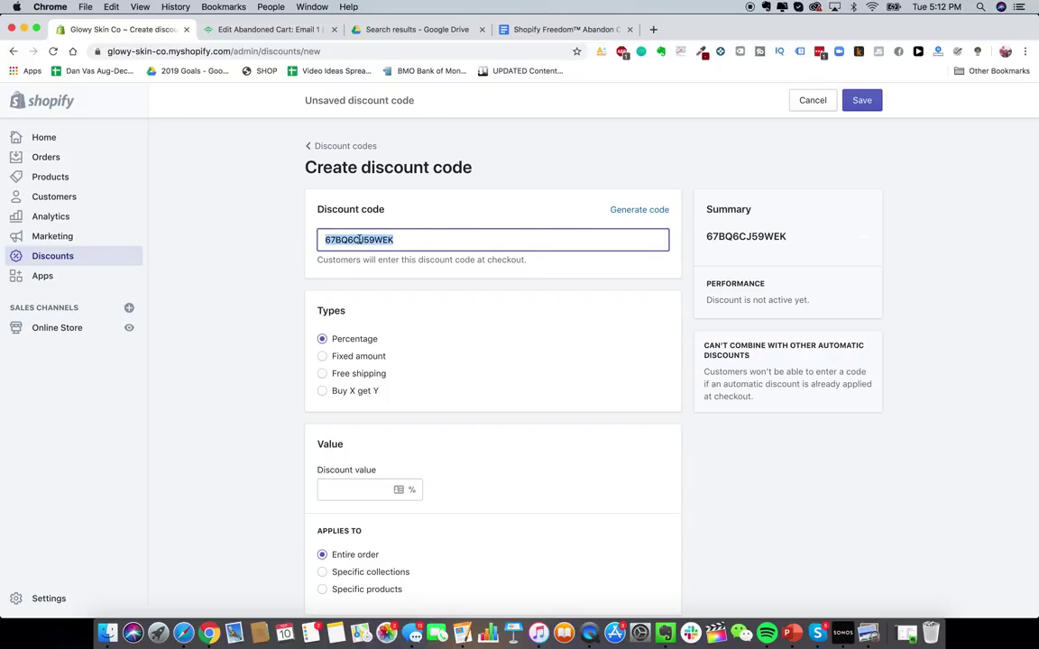
pyautogui.write('40F')
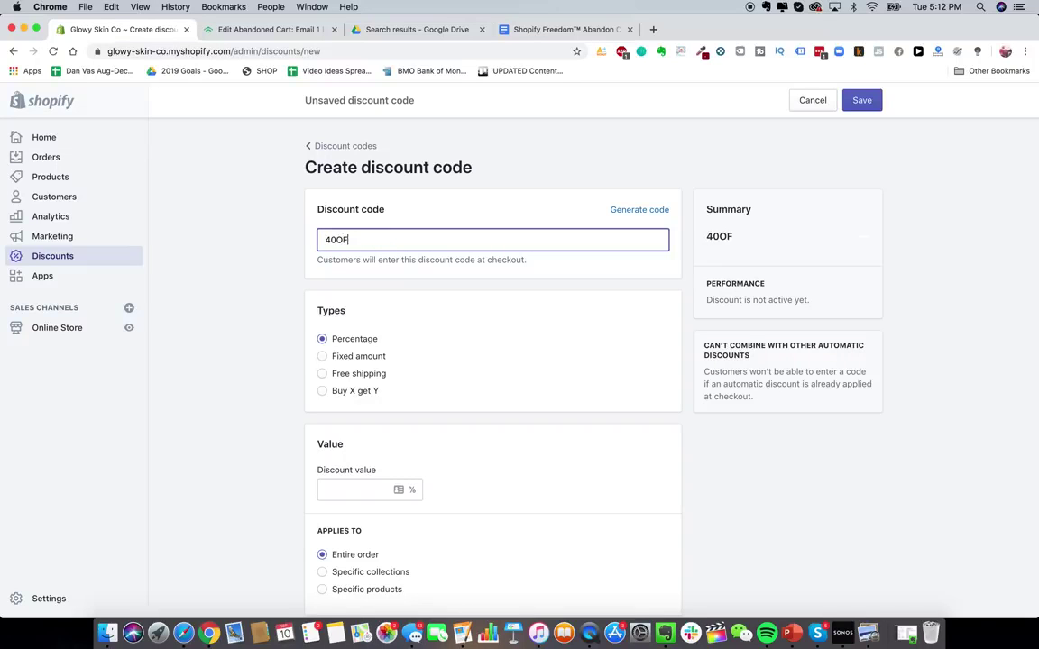
pyautogui.press('super+a')
pyautogui.write('15O')
# - Set the discount value to 15% and limit it to one use per customer
pyautogui.scroll(-3, 420, 223)
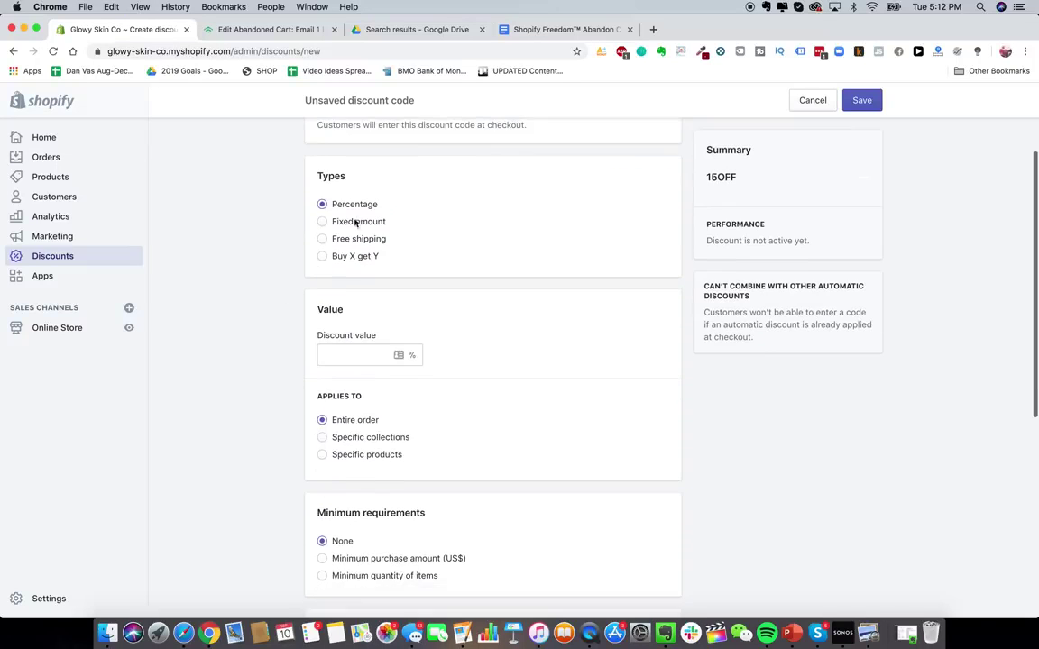
pyautogui.scroll(-1, 357, 262)
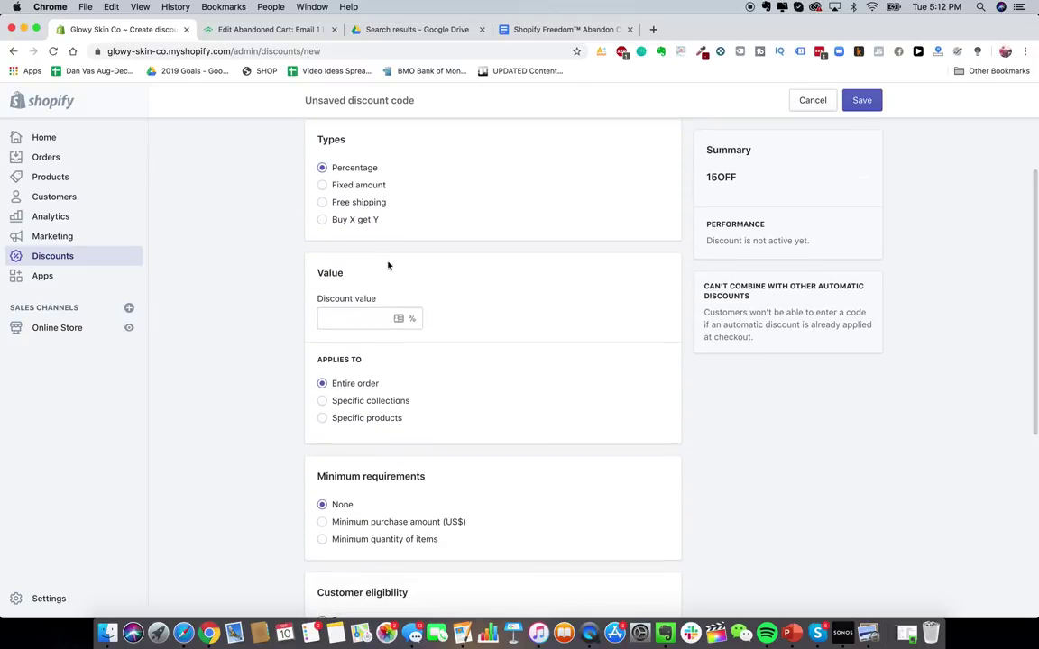
pyautogui.click(386, 316)
pyautogui.write('15')
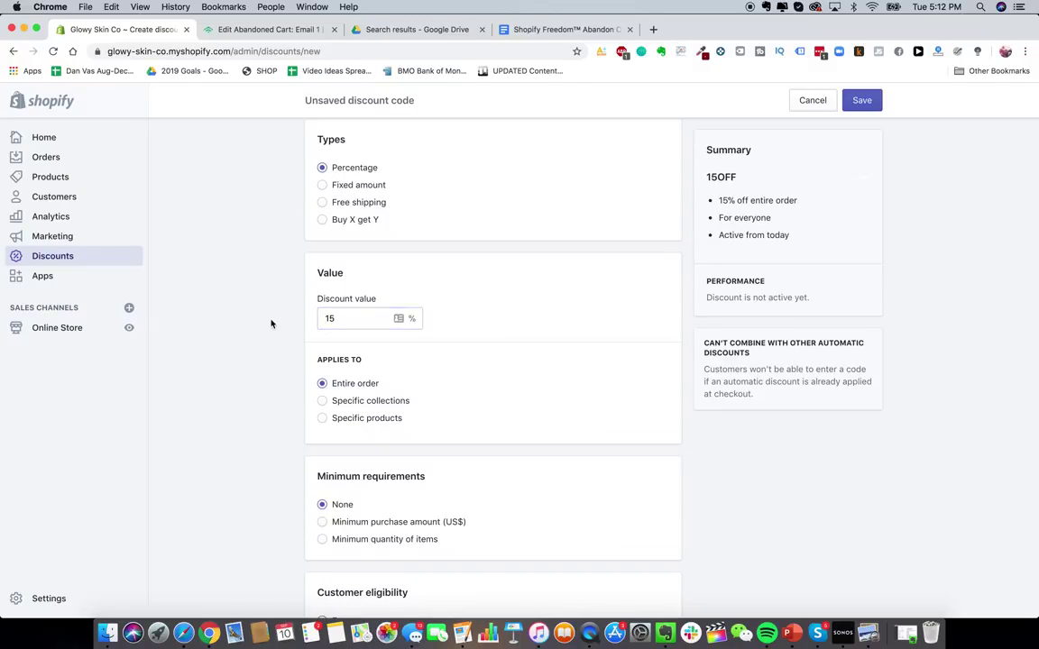
pyautogui.scroll(-3, 271, 322)
pyautogui.scroll(-4, 366, 240)
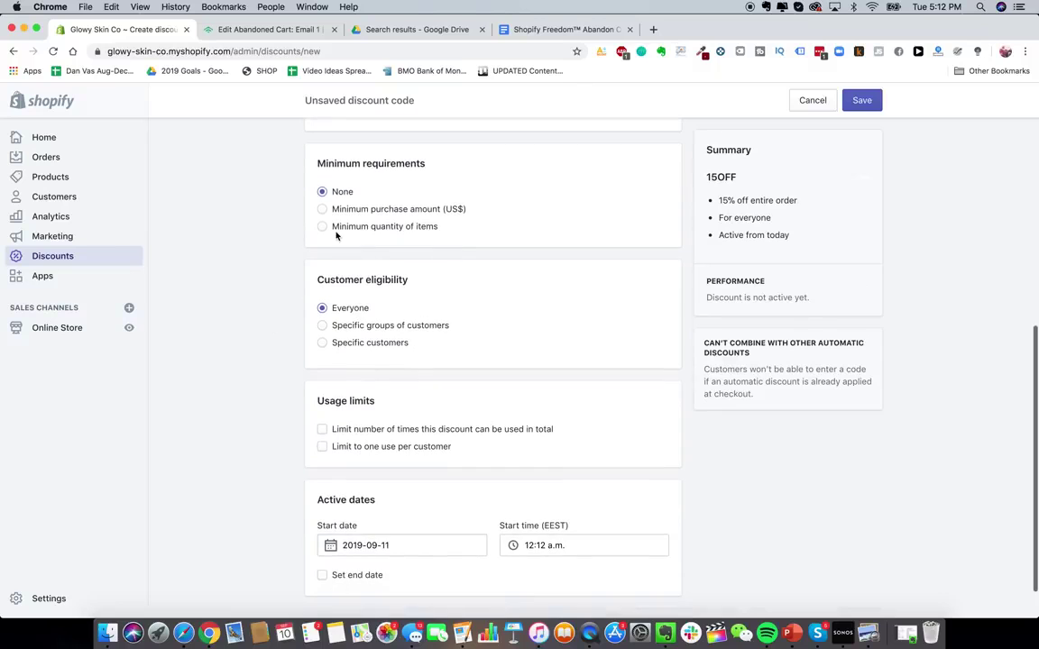
pyautogui.scroll(1, 356, 302)
pyautogui.scroll(-2, 357, 307)
pyautogui.scroll(1, 375, 260)
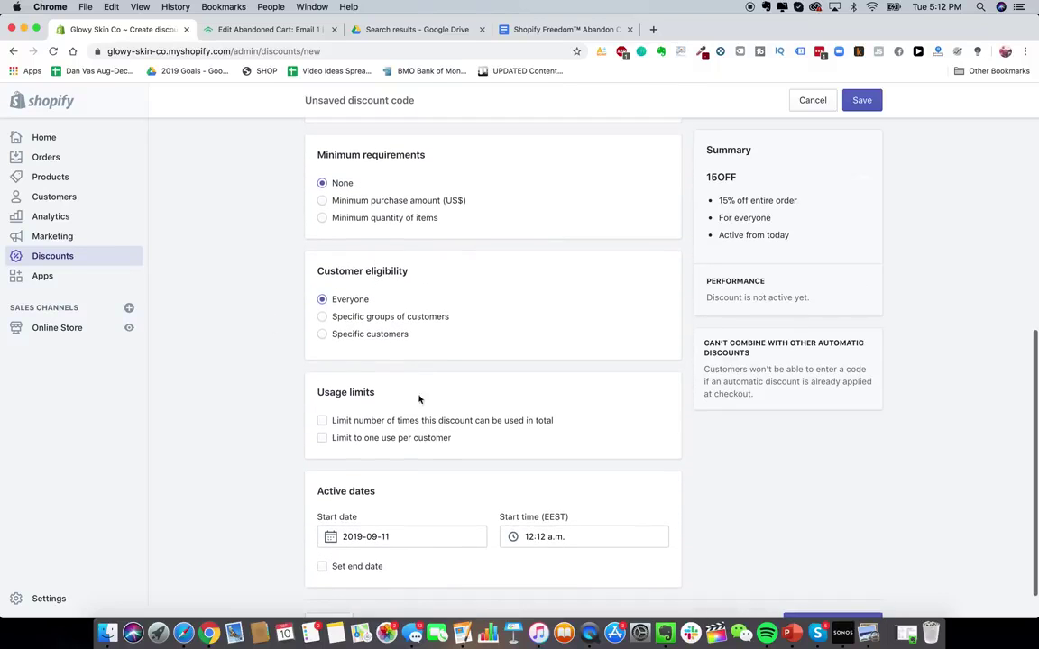
pyautogui.scroll(-1, 426, 426)
pyautogui.click(390, 406)
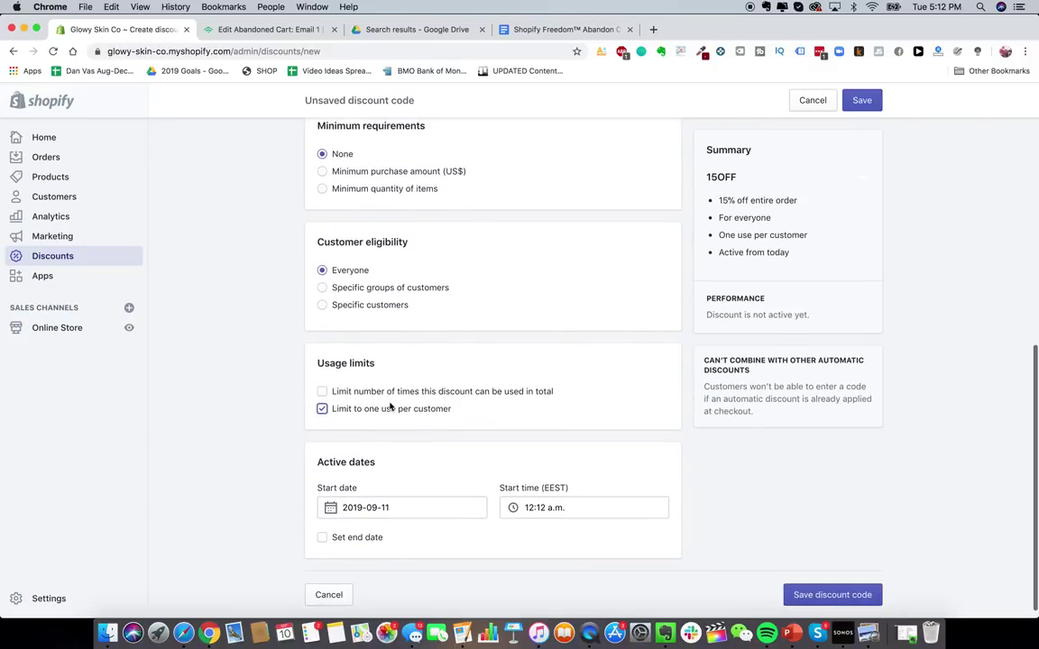
pyautogui.scroll(5, 407, 558)
pyautogui.scroll(-2, 408, 553)
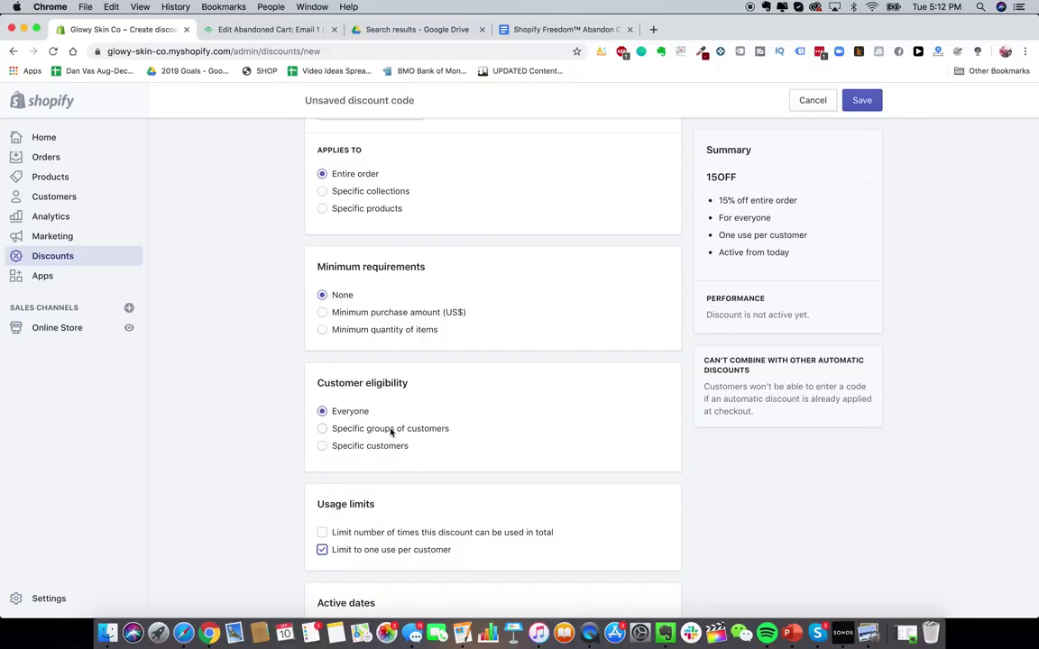
# - Restrict eligibility to the Abandoned checkouts customer group
pyautogui.click(390, 429)
pyautogui.scroll(-3, 391, 429)
pyautogui.click(423, 407)
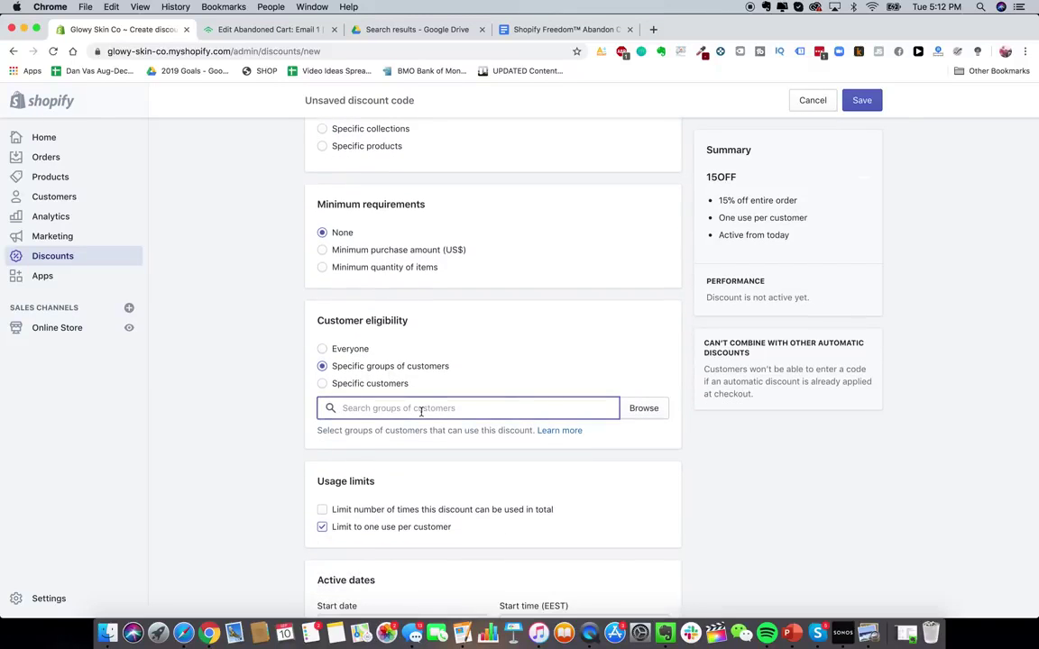
pyautogui.click(641, 412)
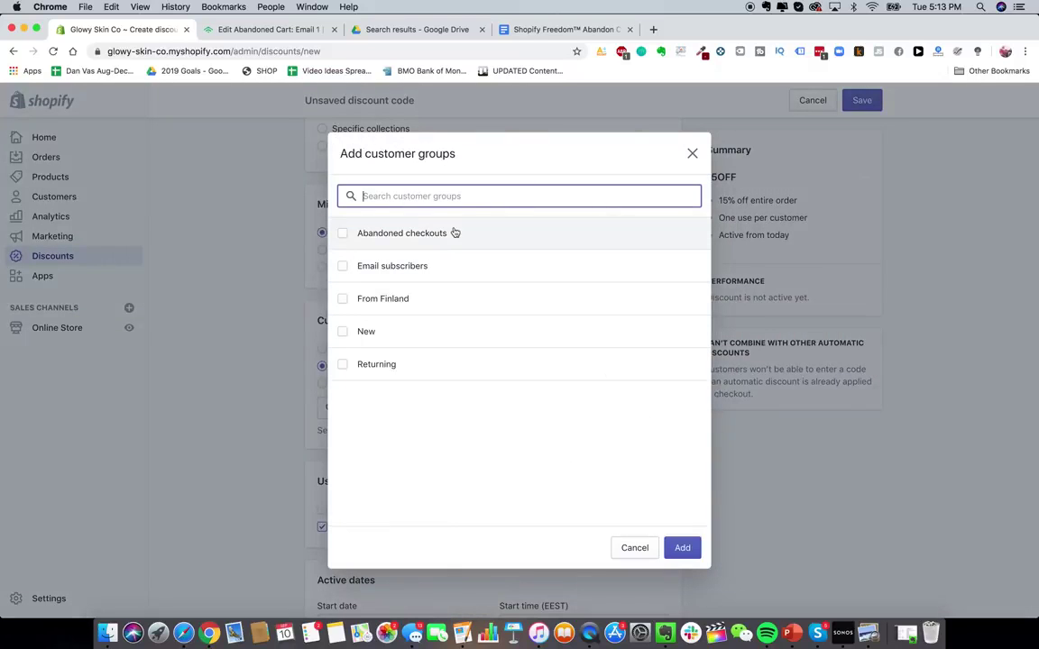
pyautogui.click(444, 238)
pyautogui.click(682, 548)
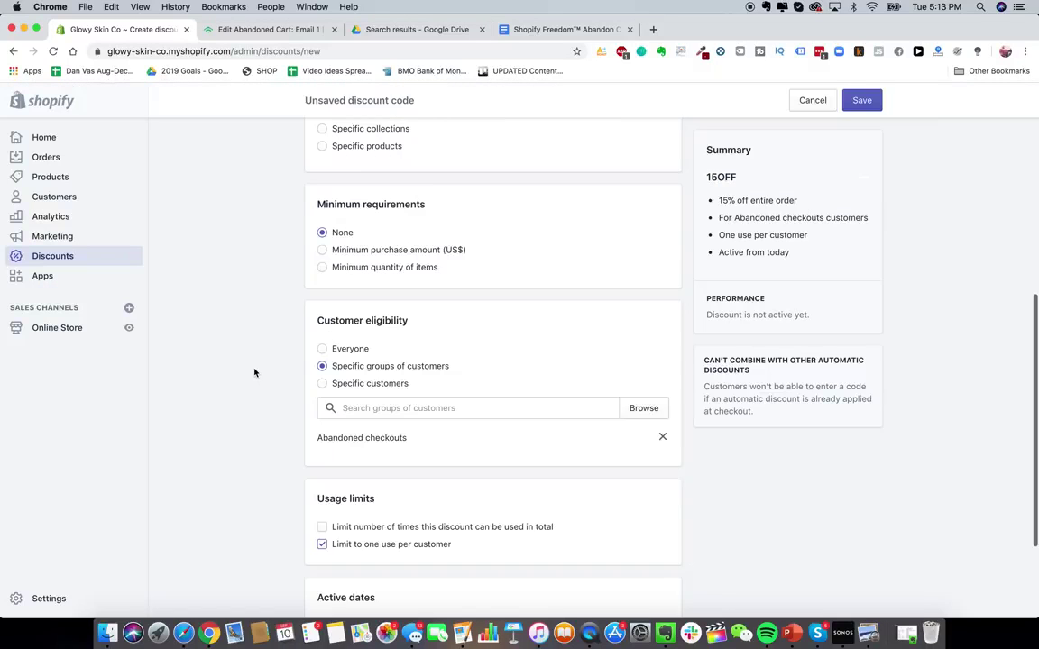
# - Review the discount, leaving the start date at 2019-09-11
pyautogui.scroll(2, 254, 373)
pyautogui.scroll(5, 254, 372)
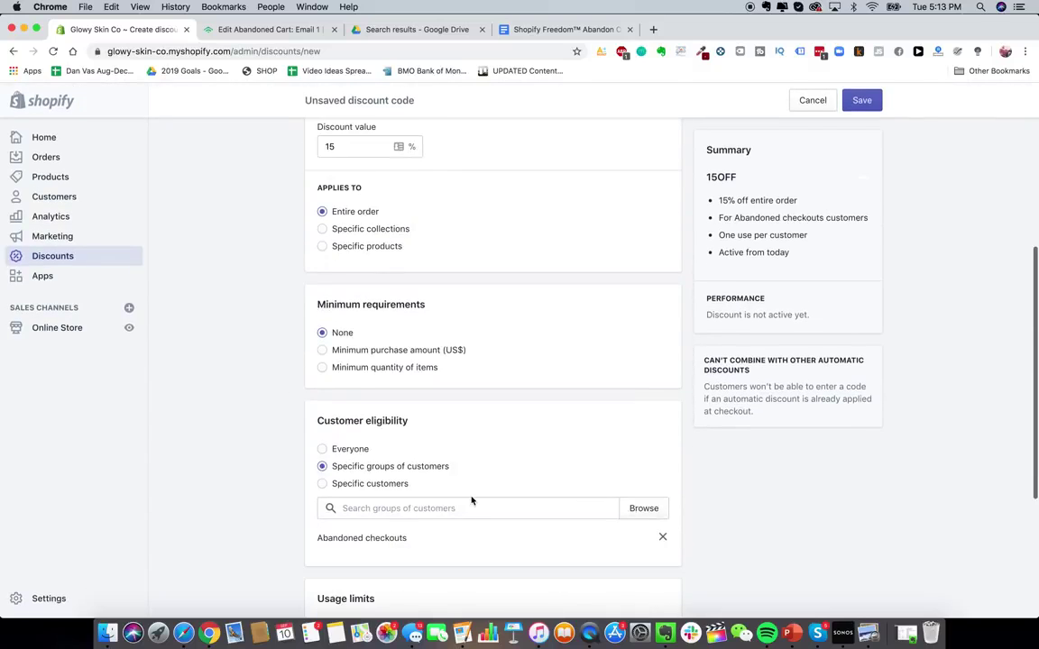
pyautogui.scroll(-5, 470, 501)
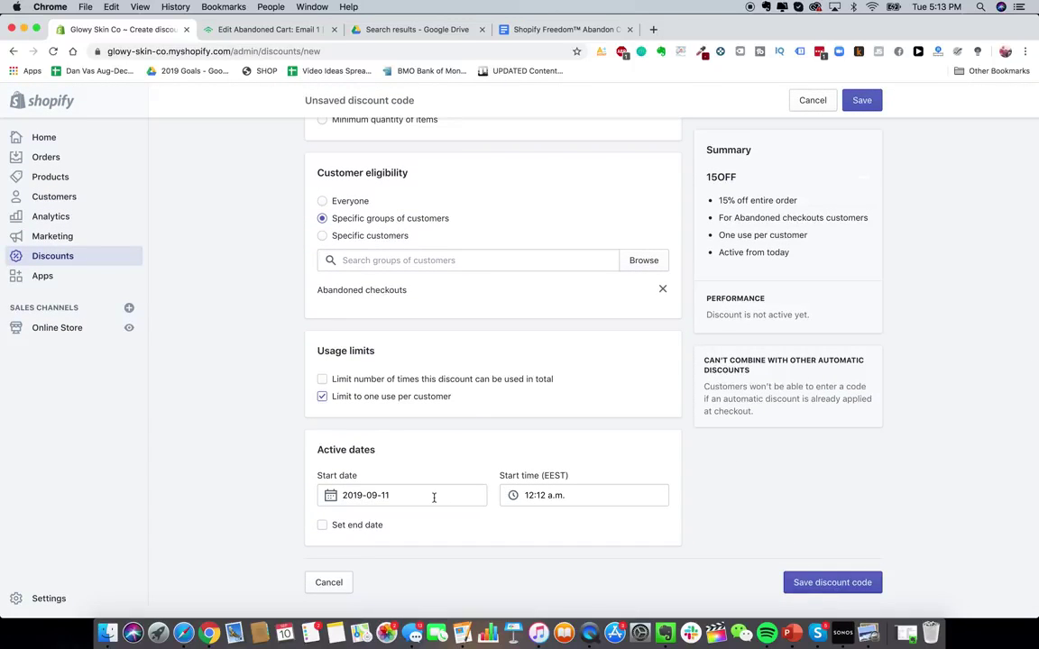
pyautogui.click(394, 494)
pyautogui.click(398, 473)
pyautogui.scroll(2, 348, 446)
pyautogui.scroll(-2, 349, 446)
pyautogui.scroll(2, 354, 462)
pyautogui.scroll(-2, 354, 474)
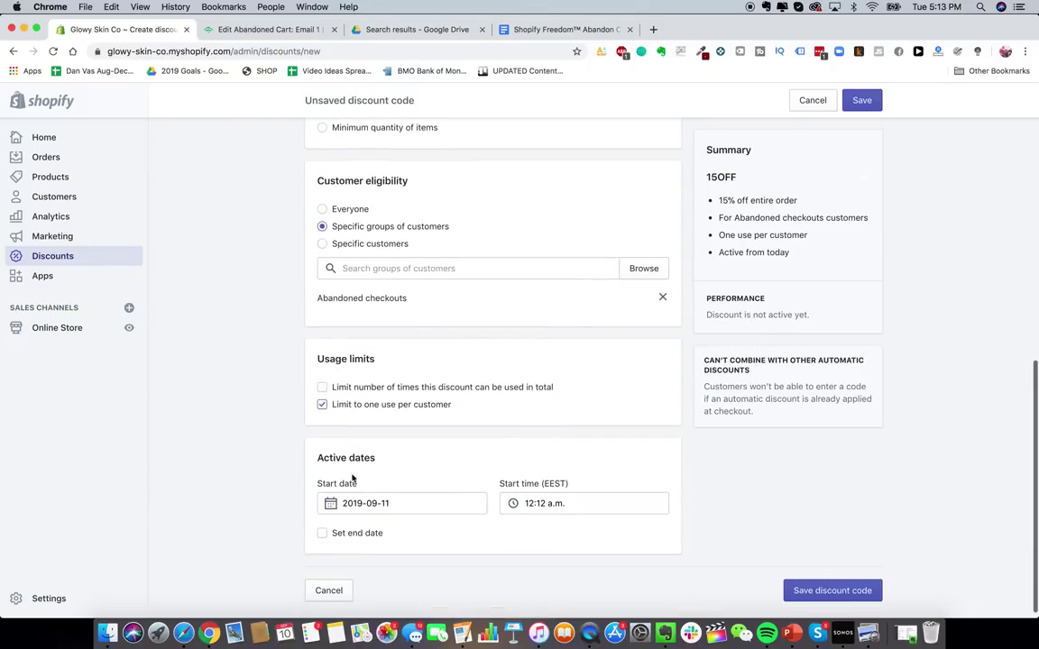
pyautogui.scroll(1, 353, 478)
pyautogui.scroll(4, 471, 301)
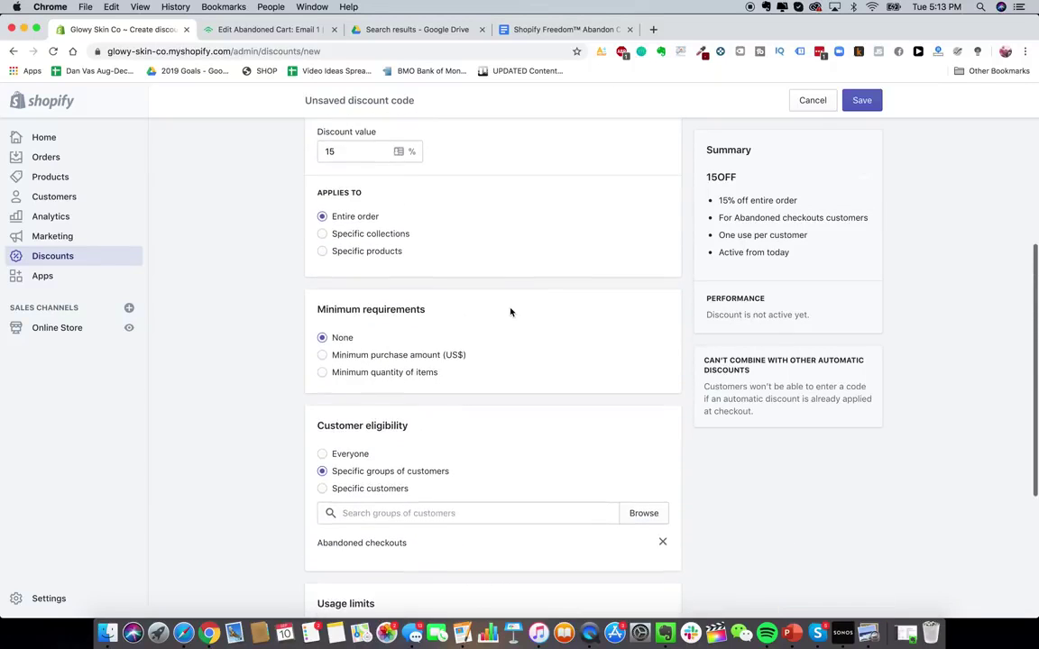
pyautogui.click(346, 25)
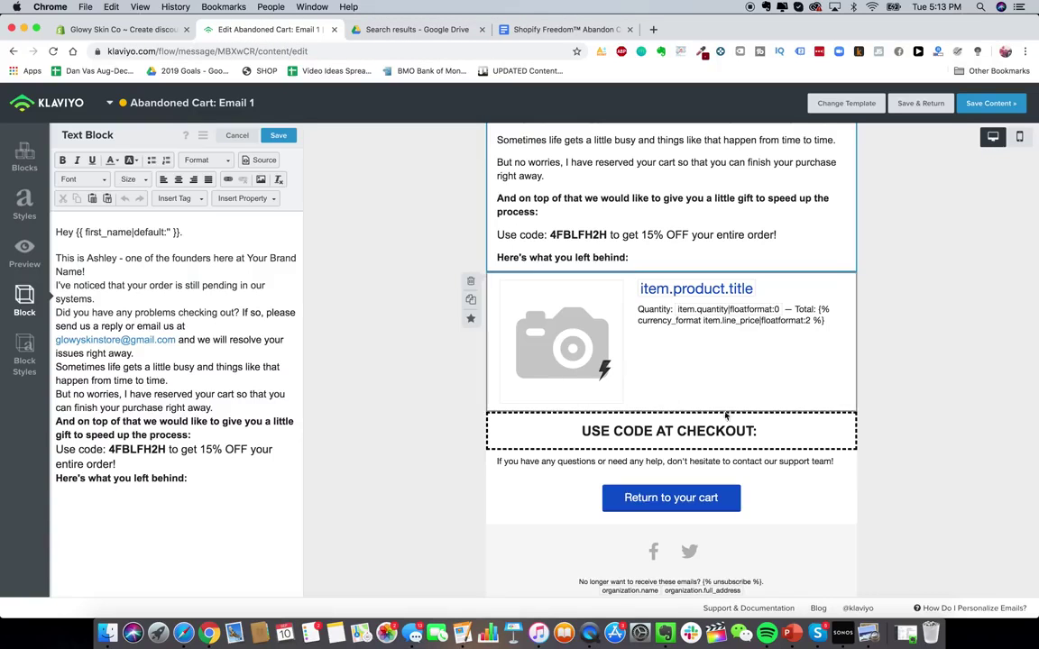
# - Copy 4FBLFH2H and paste it after 'USE CODE AT CHECKOUT:' in the email
pyautogui.doubleClick(165, 449)
pyautogui.press('super+c')
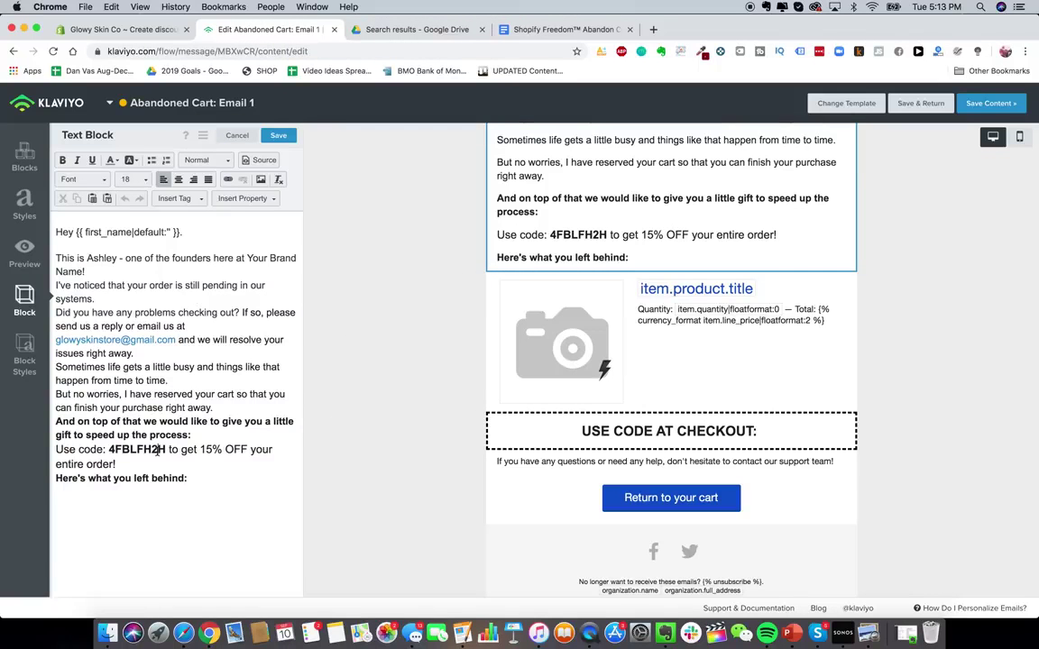
pyautogui.click(248, 320)
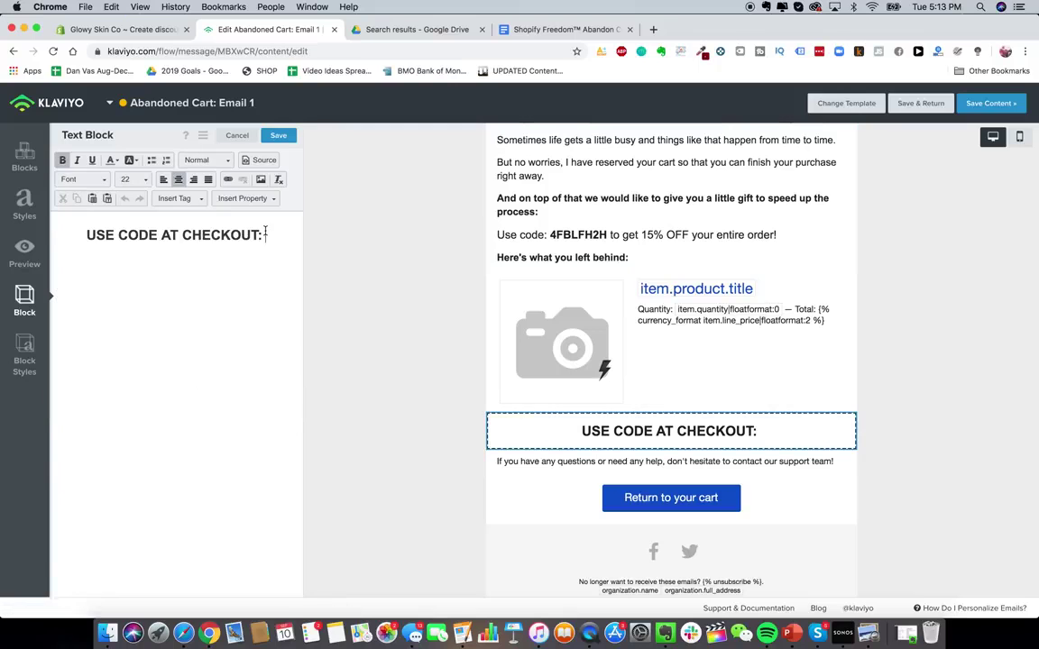
pyautogui.press('super+v')
pyautogui.scroll(-1, 436, 390)
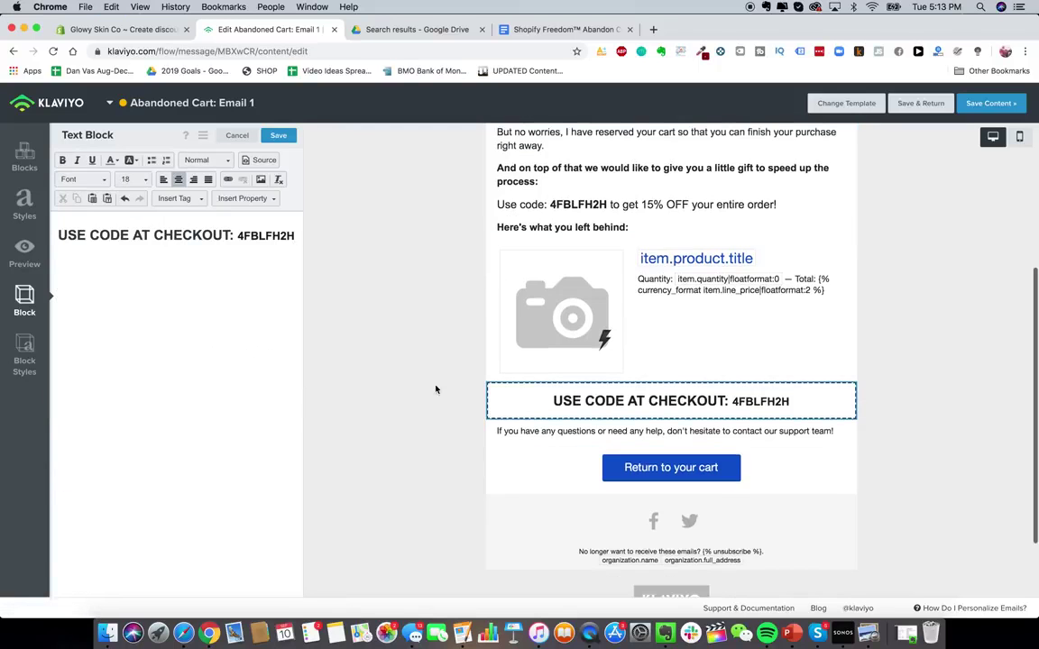
pyautogui.scroll(3, 436, 390)
pyautogui.scroll(-3, 435, 390)
pyautogui.scroll(4, 435, 390)
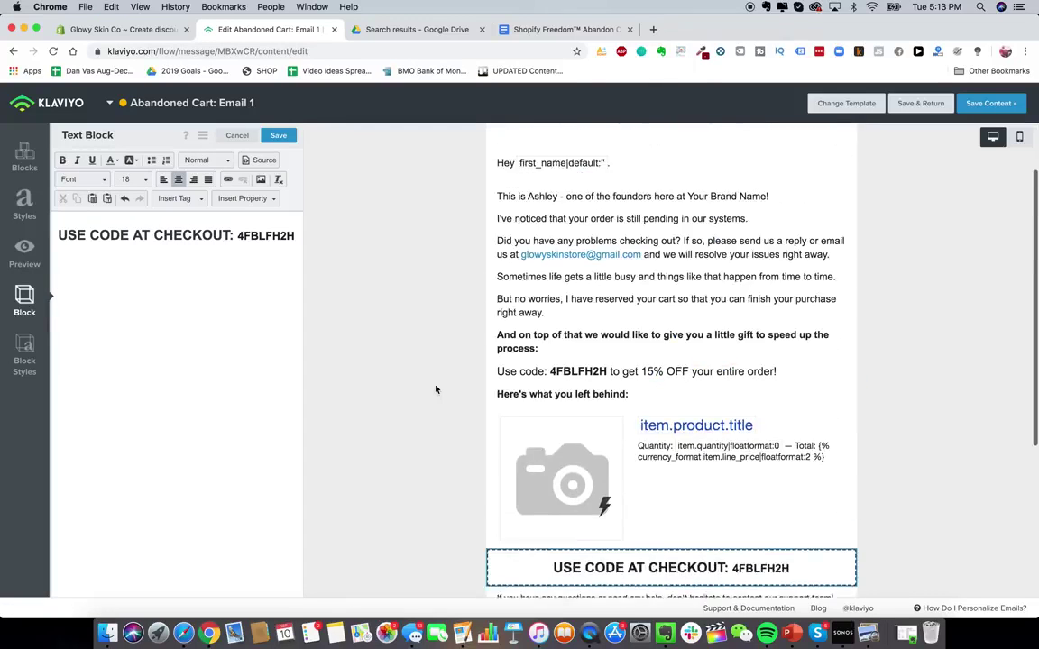
pyautogui.scroll(-4, 772, 538)
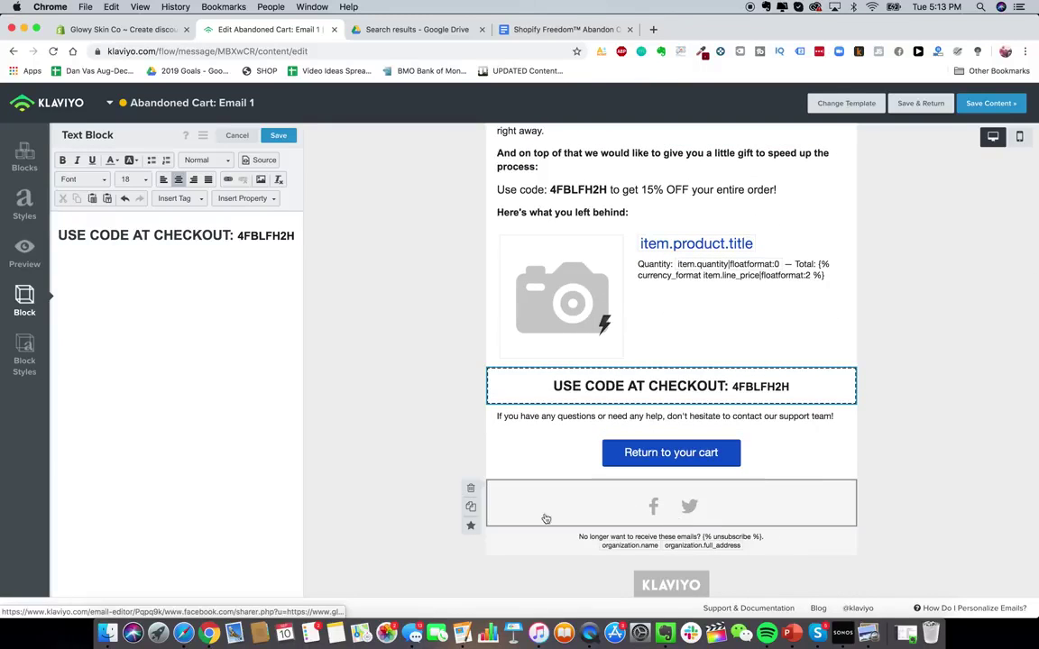
pyautogui.scroll(-2, 581, 456)
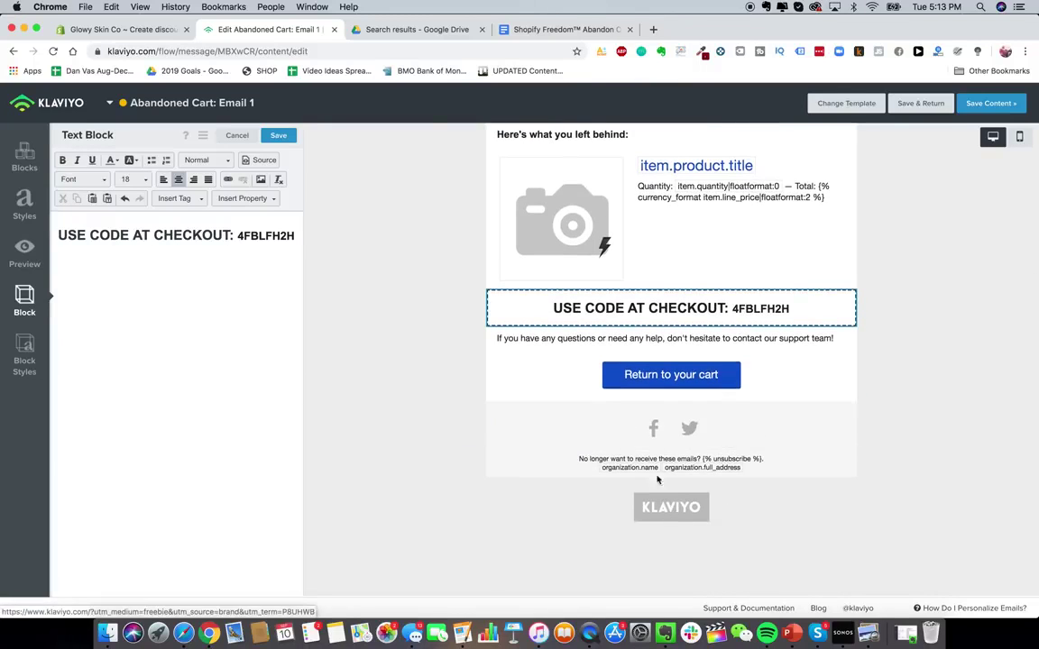
pyautogui.scroll(1, 684, 423)
# - Save the email content and return to the message overview
pyautogui.click(667, 458)
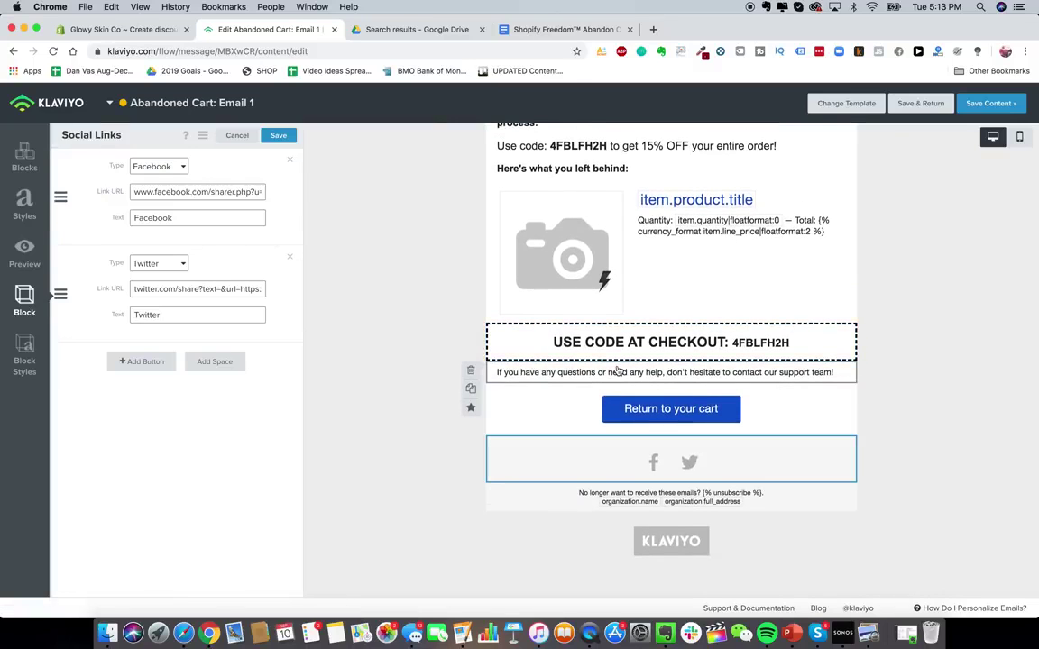
pyautogui.scroll(1, 514, 295)
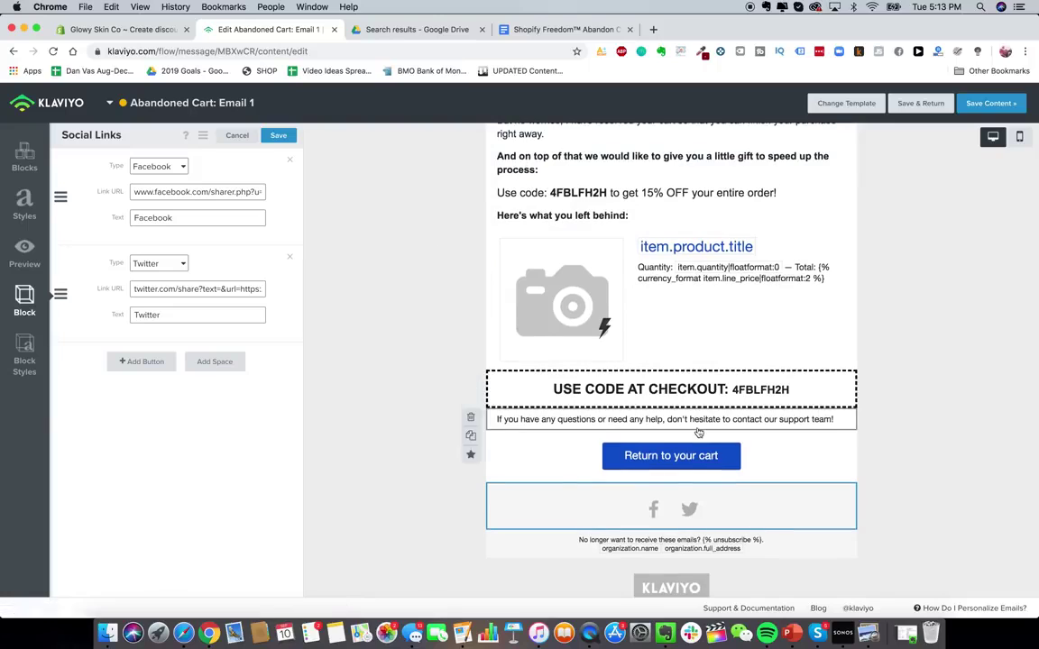
pyautogui.scroll(6, 671, 361)
pyautogui.click(922, 103)
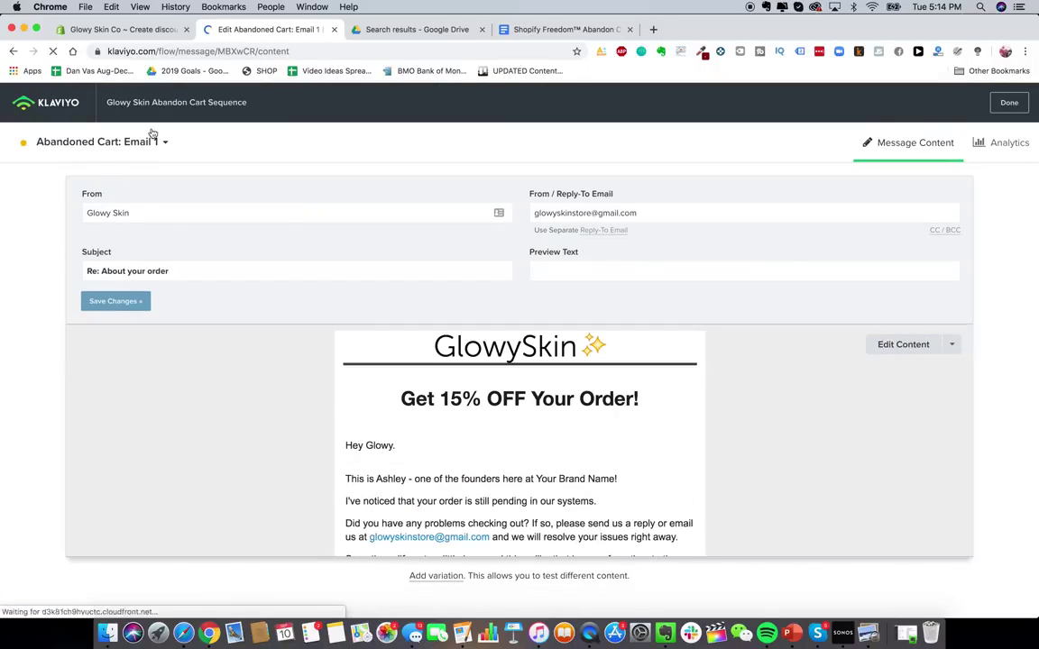
# - Change the wait before Abandoned Cart: Email 1 to 2 hours, save, and close the flow tab
pyautogui.click(66, 107)
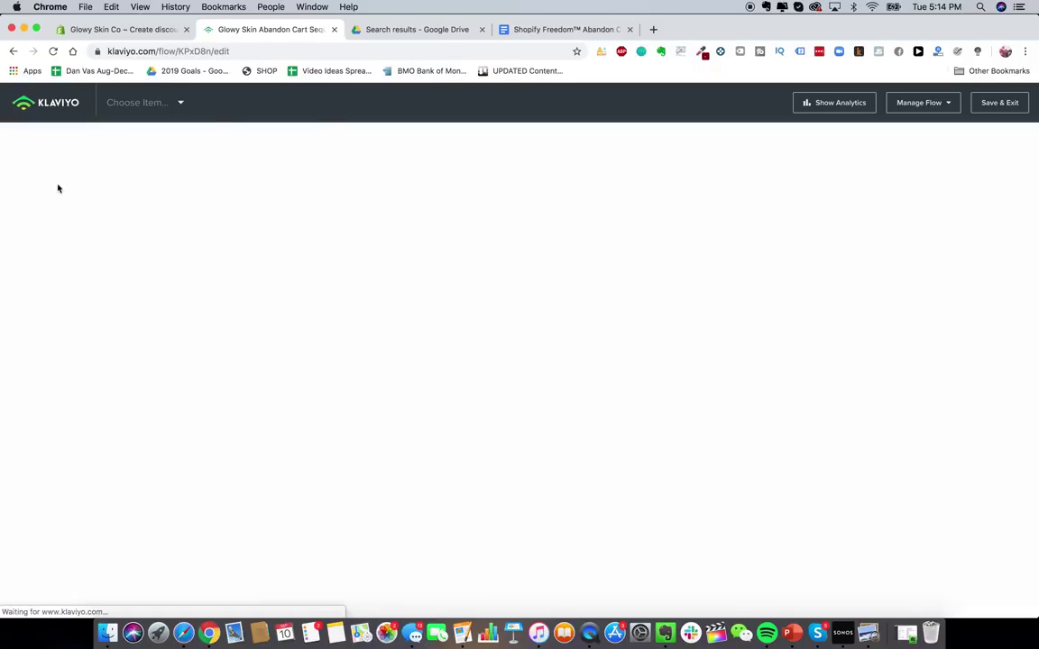
pyautogui.click(640, 327)
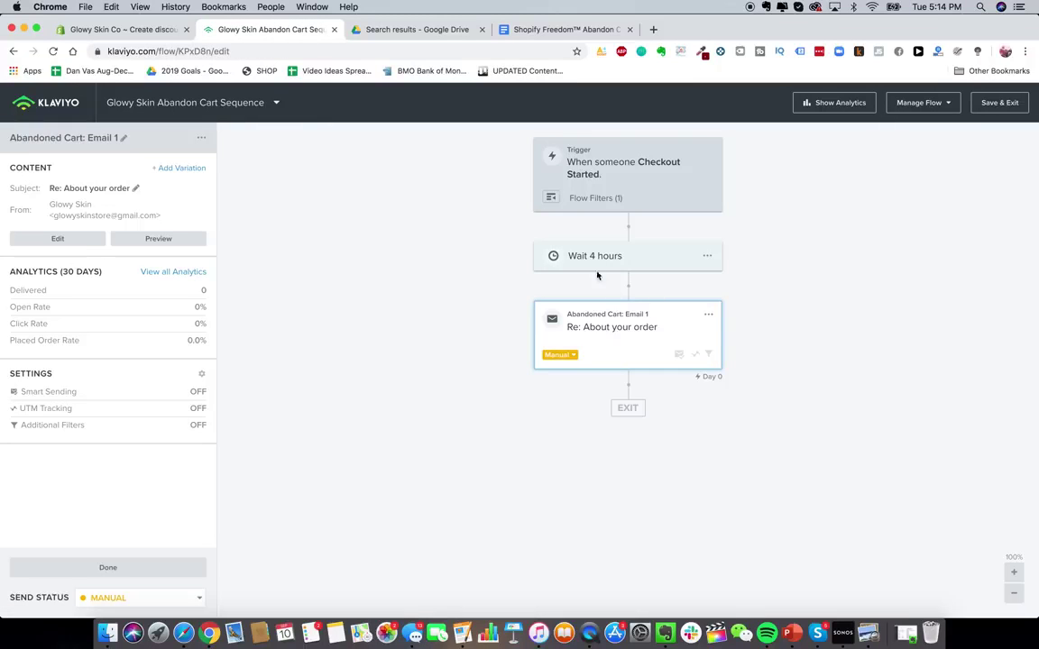
pyautogui.click(610, 259)
pyautogui.click(34, 189)
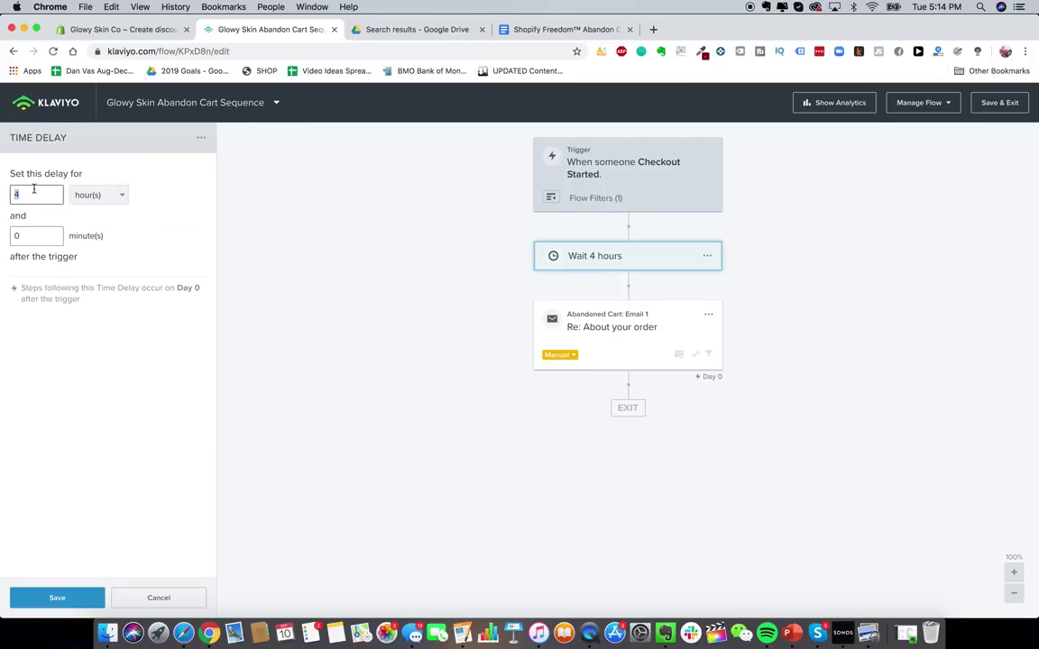
pyautogui.click(61, 599)
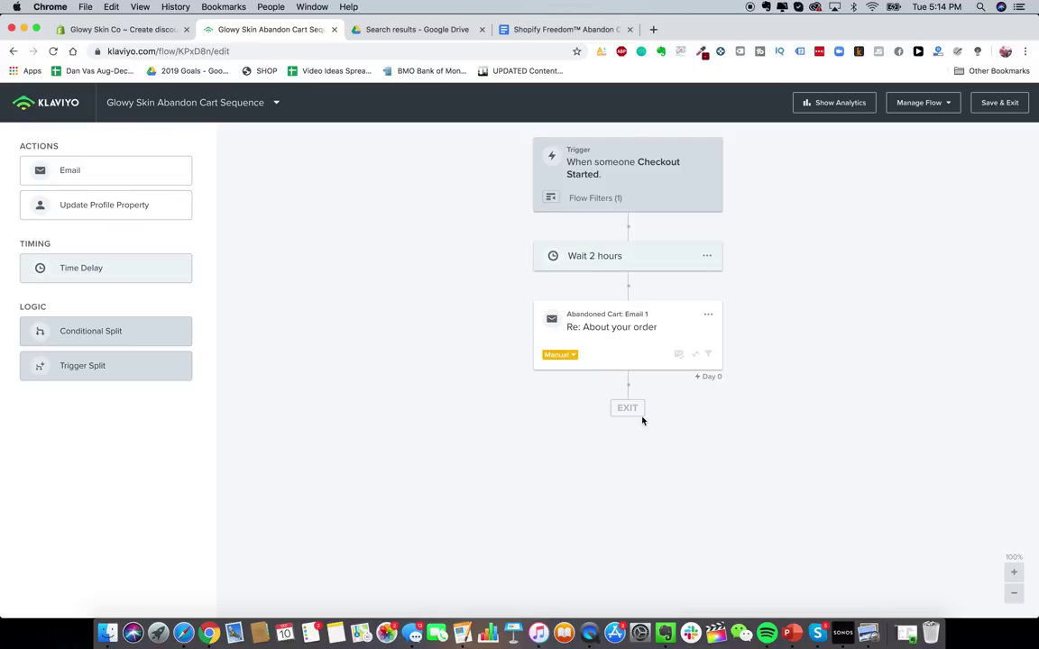
pyautogui.click(560, 311)
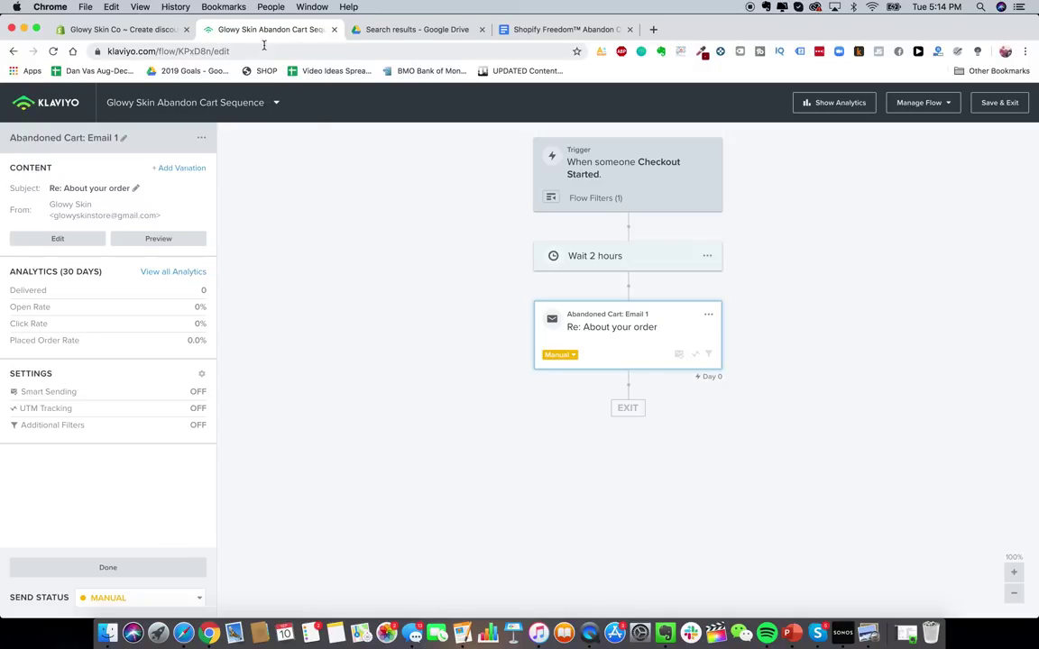
pyautogui.press('super+w')
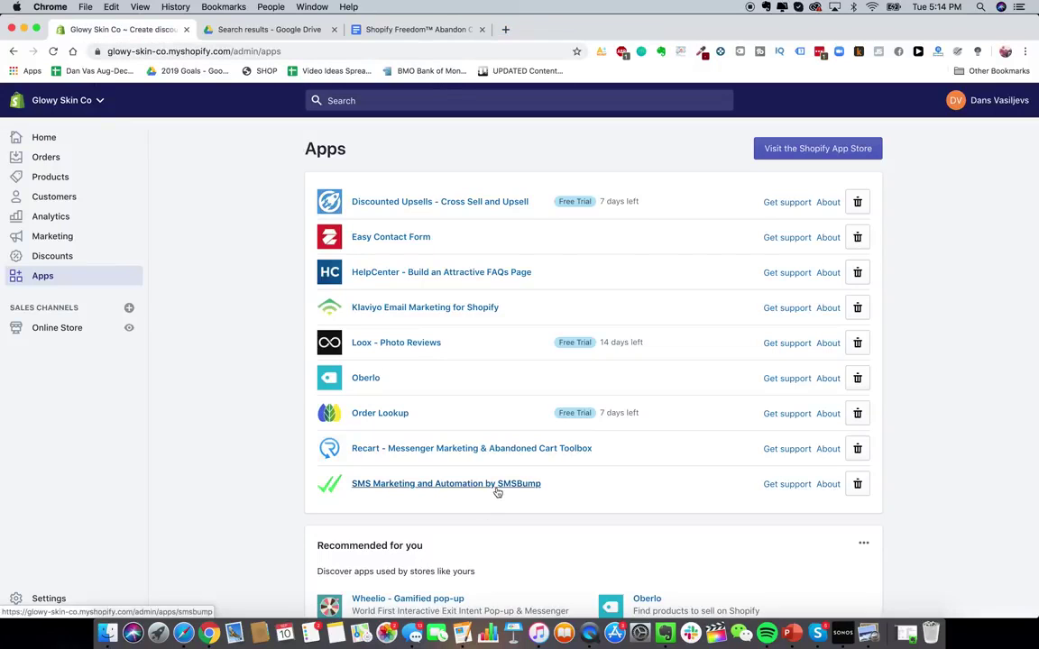
# - Launch SMS Marketing and Automation by SMSBump from the installed apps list
pyautogui.click(494, 487)
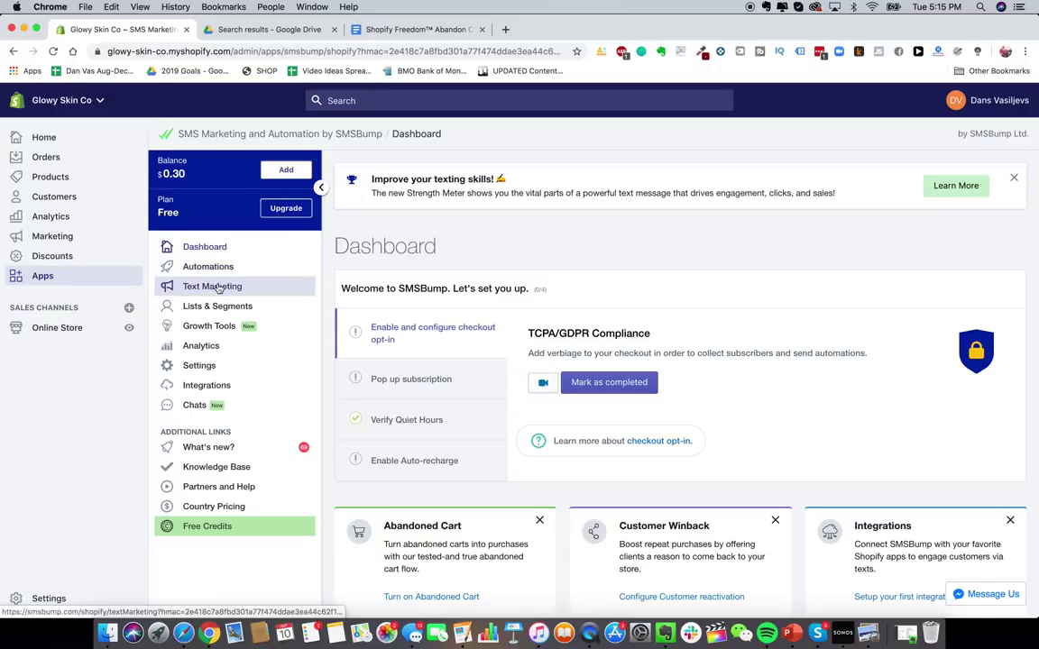
# - In SMSBump settings, enable auto recharge, keeping the balance threshold at $10
pyautogui.click(228, 367)
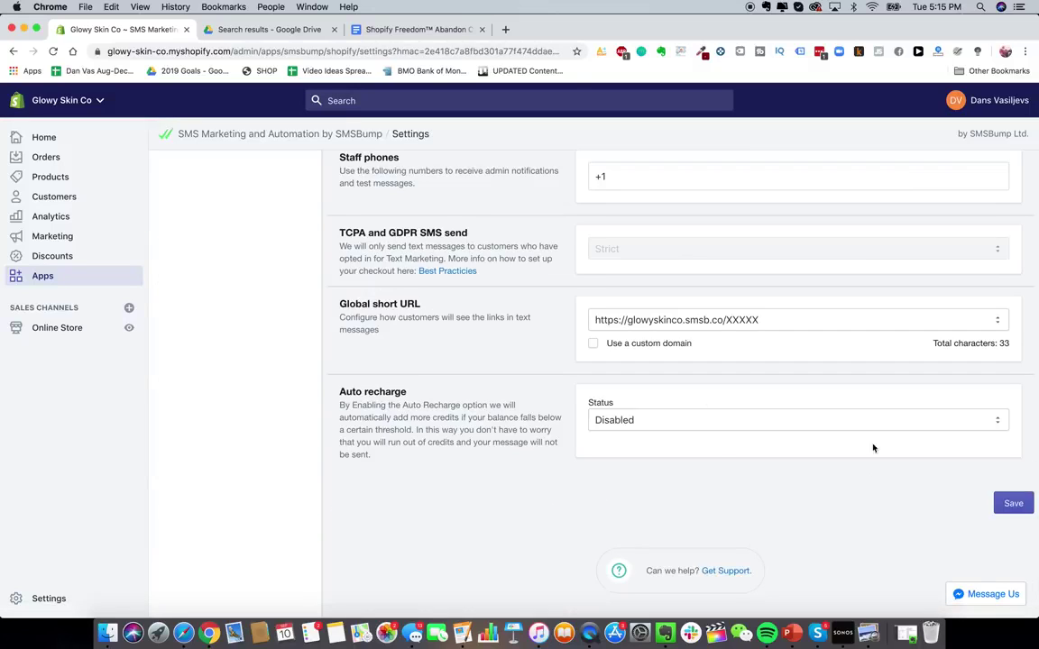
pyautogui.click(686, 431)
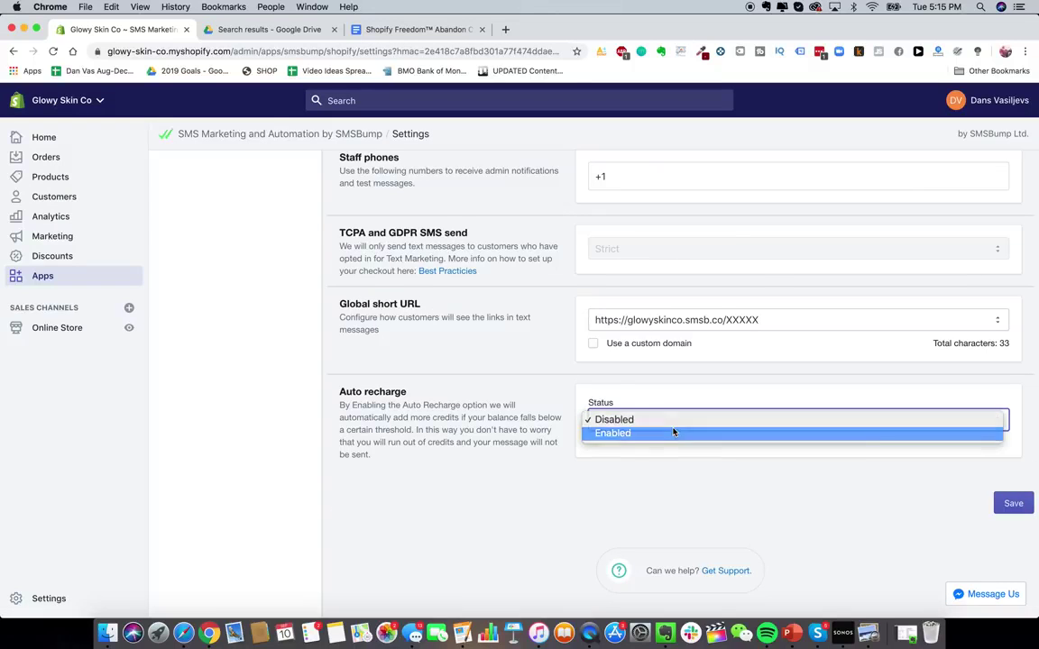
pyautogui.click(673, 431)
pyautogui.scroll(-3, 646, 445)
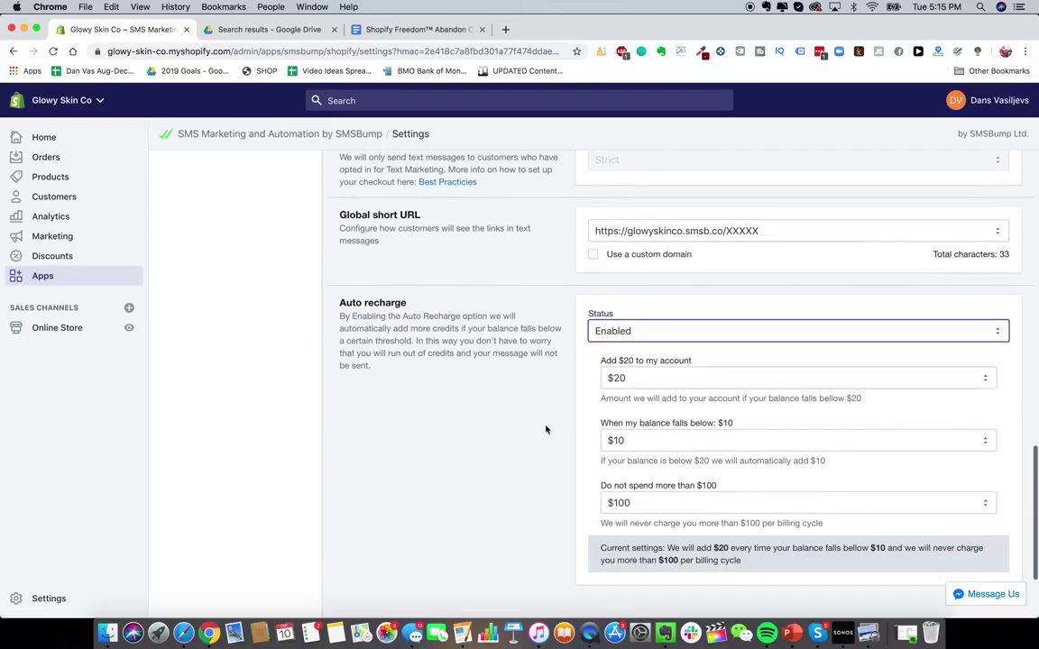
pyautogui.scroll(-1, 623, 437)
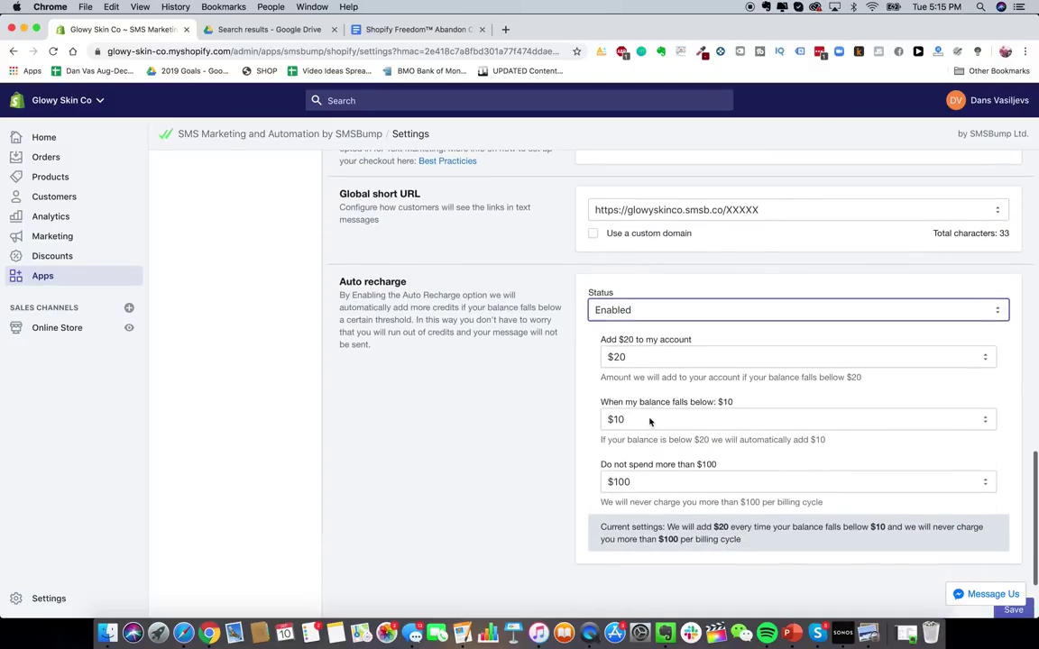
pyautogui.click(653, 422)
pyautogui.click(586, 427)
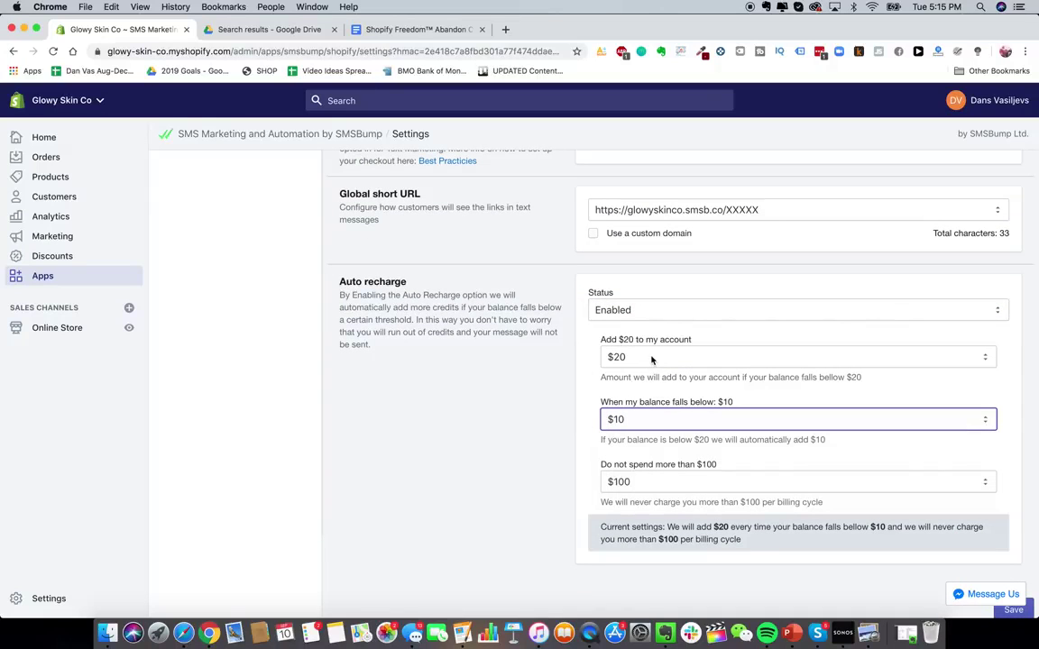
# - Raise the per-billing-cycle spending cap to $1000
pyautogui.scroll(-1, 524, 434)
pyautogui.click(677, 463)
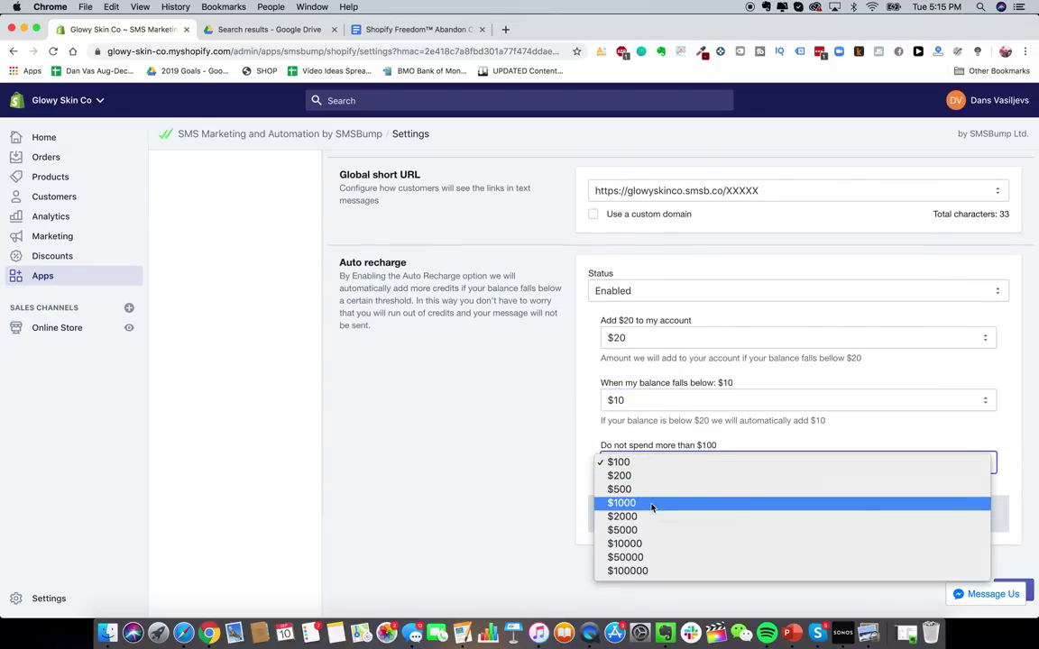
pyautogui.click(657, 502)
pyautogui.scroll(5, 544, 455)
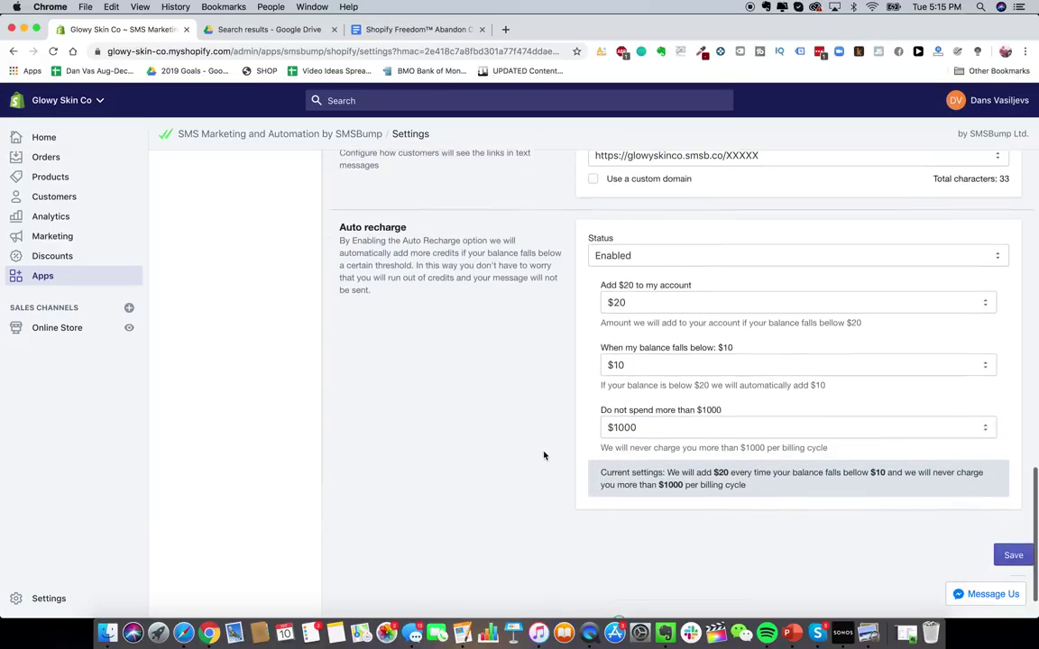
pyautogui.scroll(-4, 544, 456)
pyautogui.scroll(15, 505, 413)
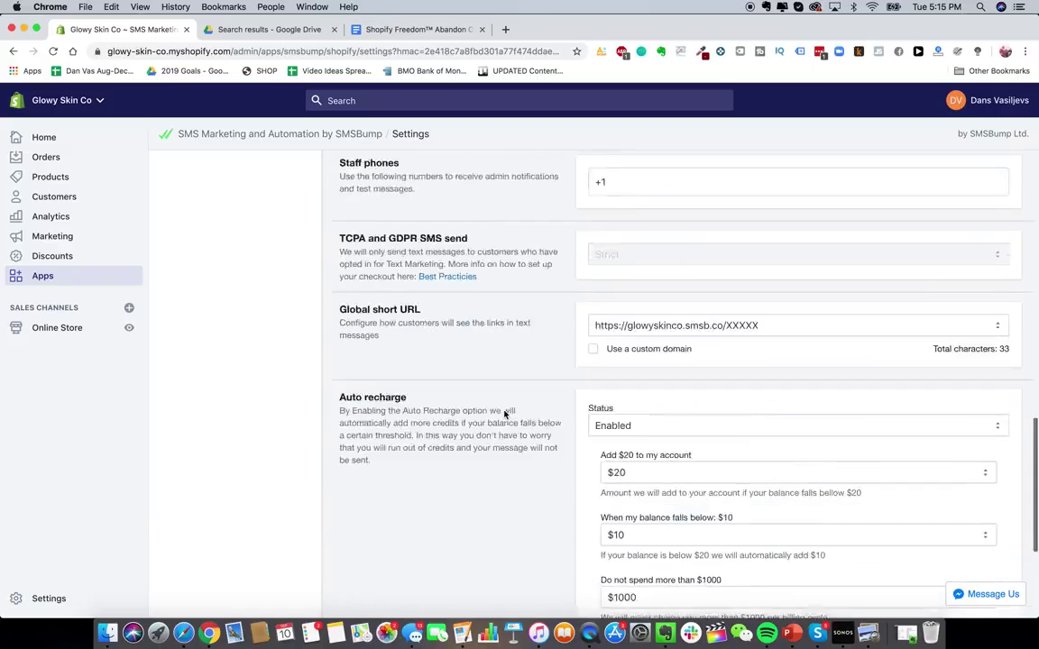
pyautogui.scroll(-2, 366, 290)
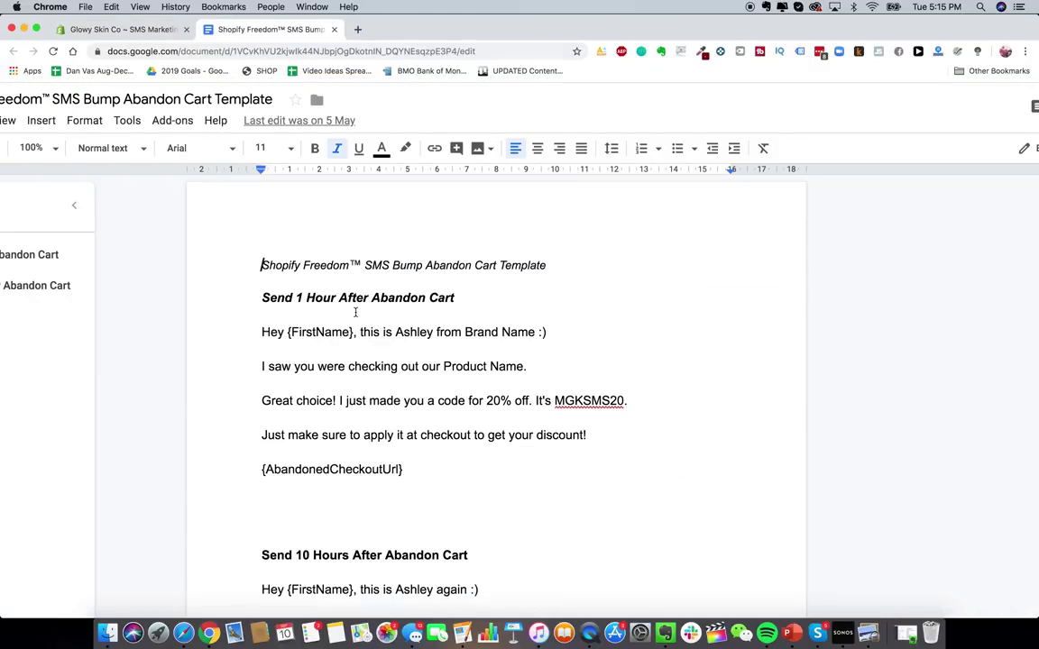
# - Review the 1-hour abandon cart SMS text and its {AbandonedCheckoutUrl} line, then return to SMSBump
pyautogui.click(263, 281)
pyautogui.moveTo(262, 340); pyautogui.dragTo(480, 472)
pyautogui.click(480, 473)
pyautogui.moveTo(262, 469); pyautogui.dragTo(442, 477)
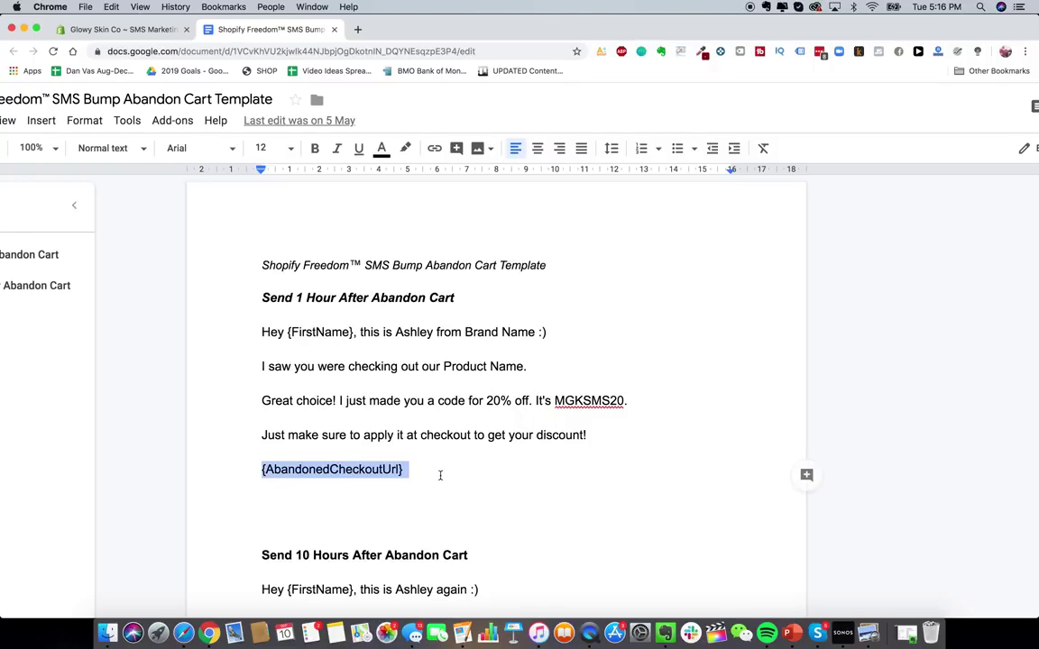
pyautogui.click(296, 332)
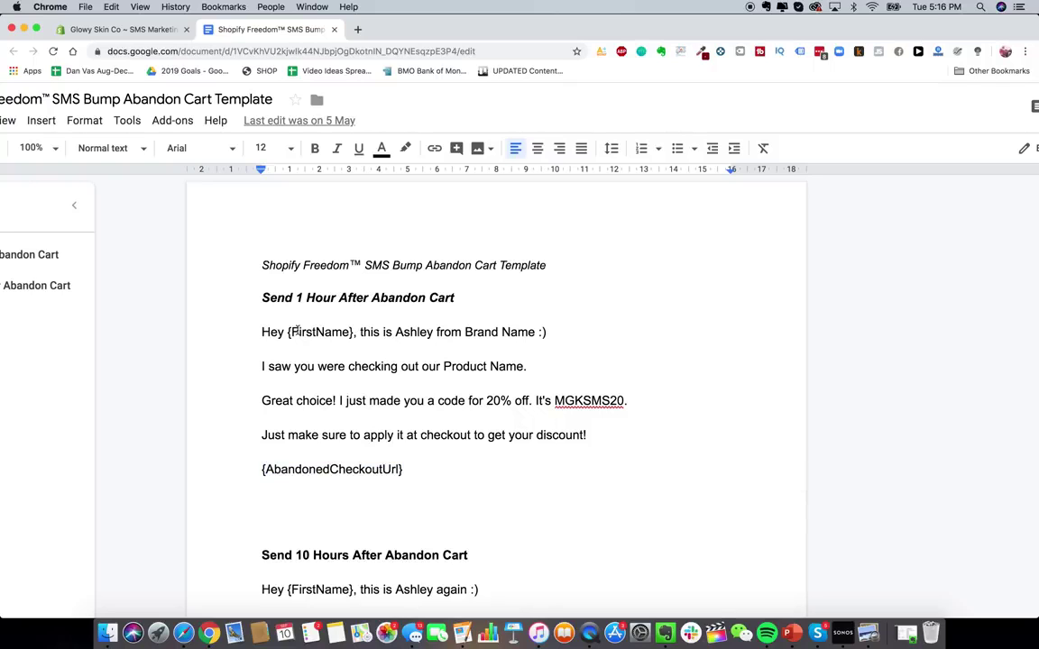
pyautogui.click(116, 29)
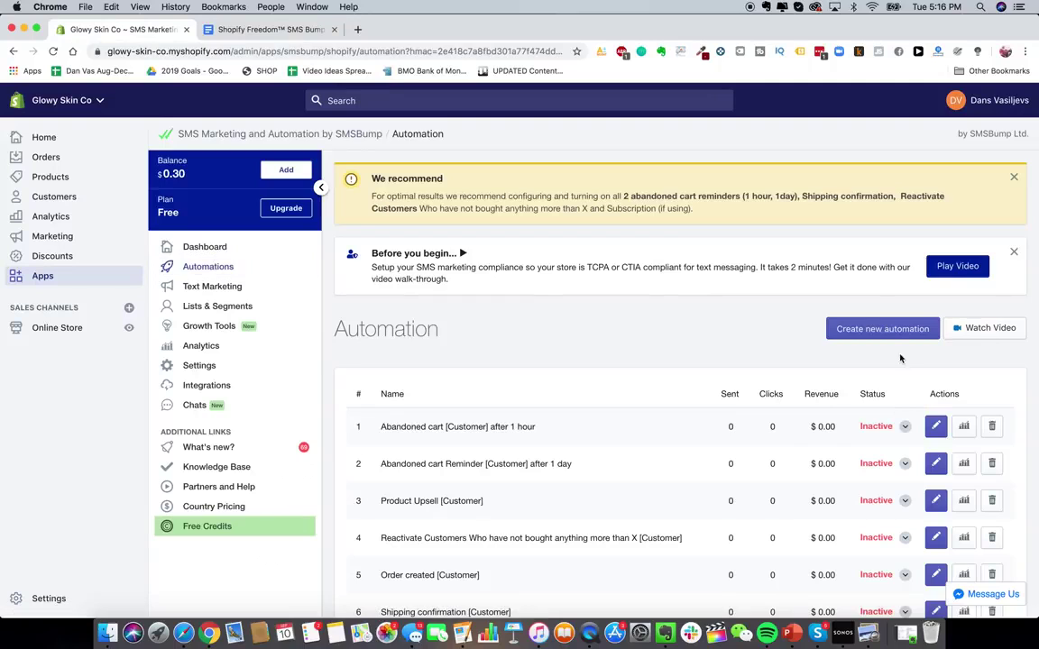
# - Create a new SMS automation named 'Abandon Cart Text #1'
pyautogui.click(883, 330)
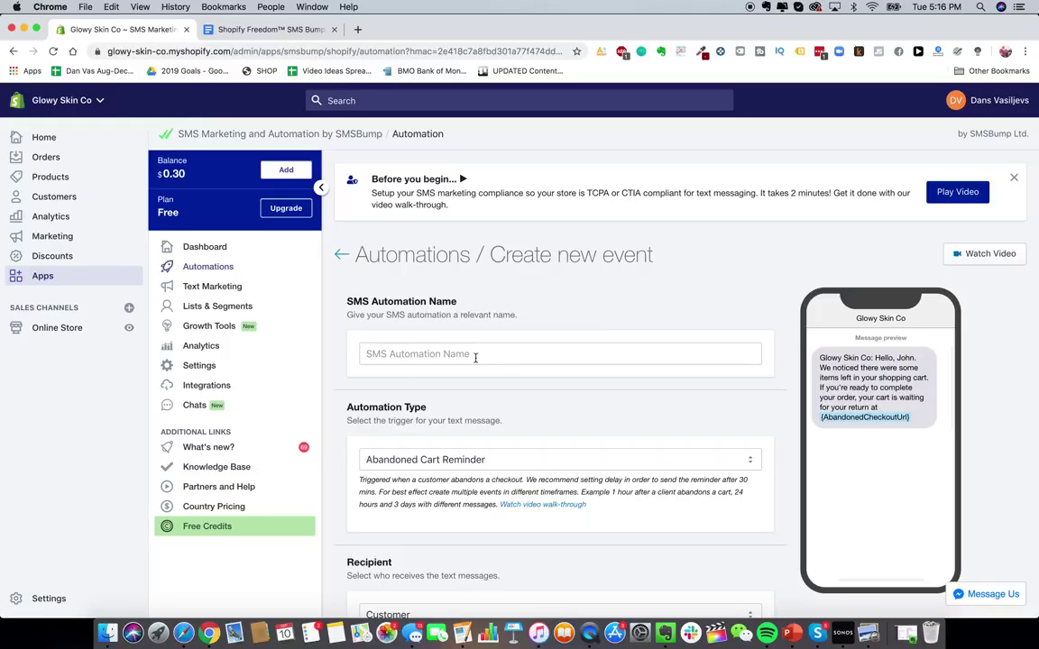
pyautogui.click(475, 354)
pyautogui.write('ABANADON CA')
pyautogui.press('super+a')
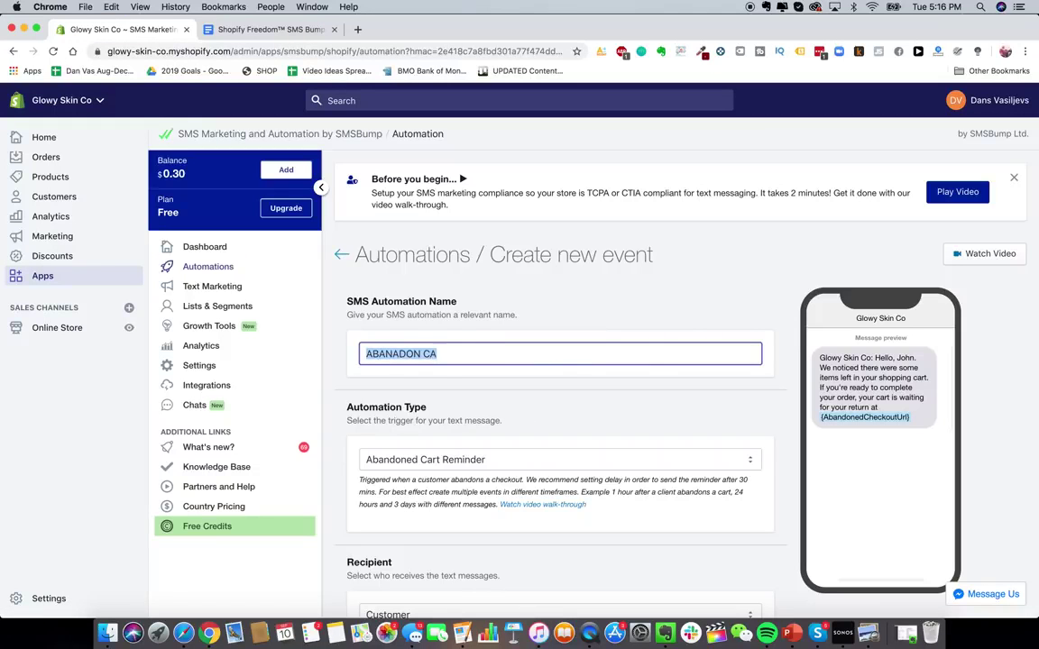
pyautogui.write('Abandon Cart ')
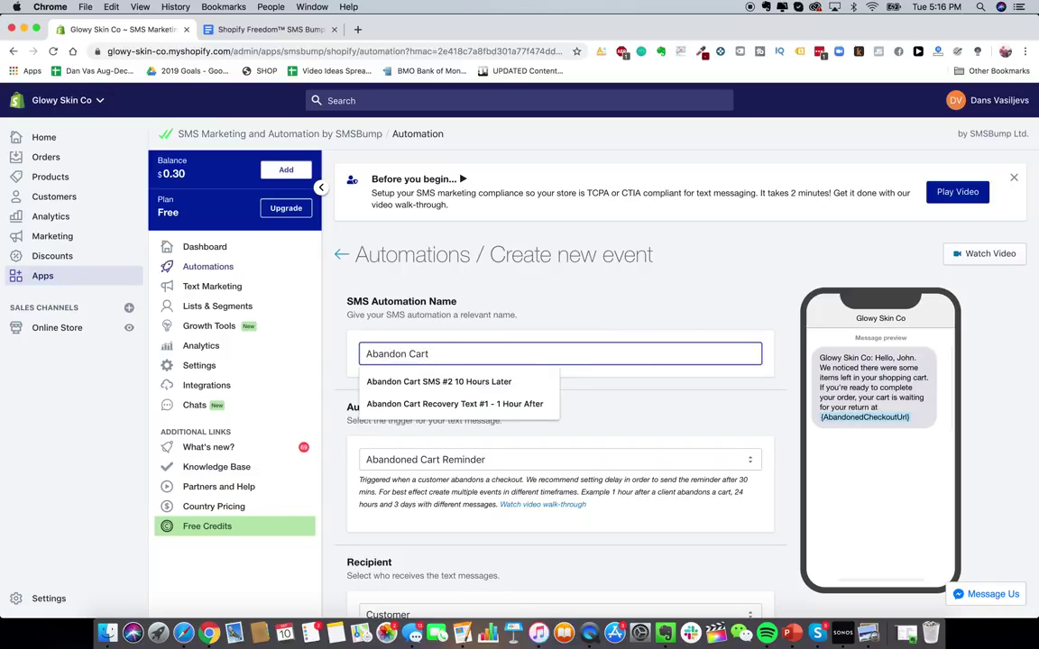
pyautogui.write('Text #')
pyautogui.write('1')
pyautogui.scroll(-2, 612, 361)
pyautogui.click(612, 326)
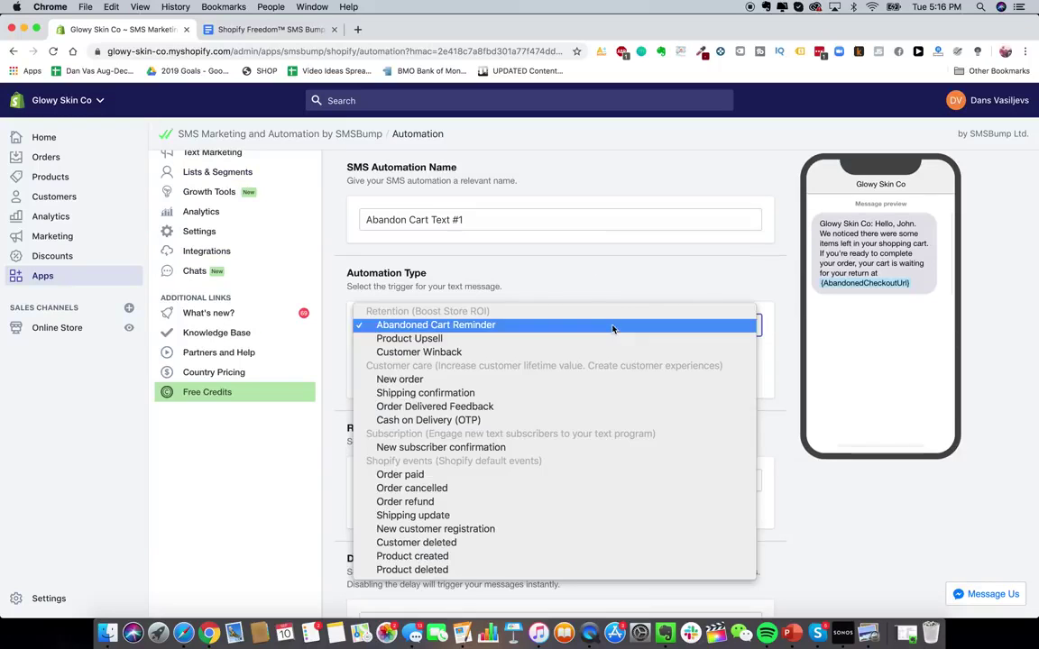
# - Review the trigger options and keep Customer as the recipient
pyautogui.click(611, 291)
pyautogui.scroll(-2, 574, 407)
pyautogui.scroll(-1, 580, 375)
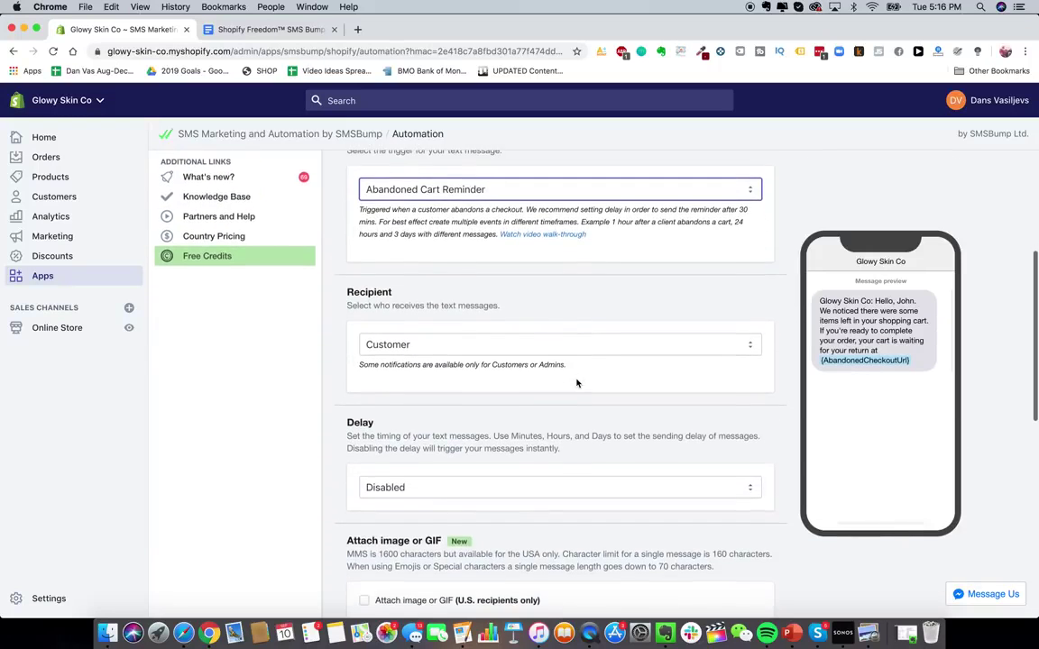
pyautogui.scroll(-1, 602, 353)
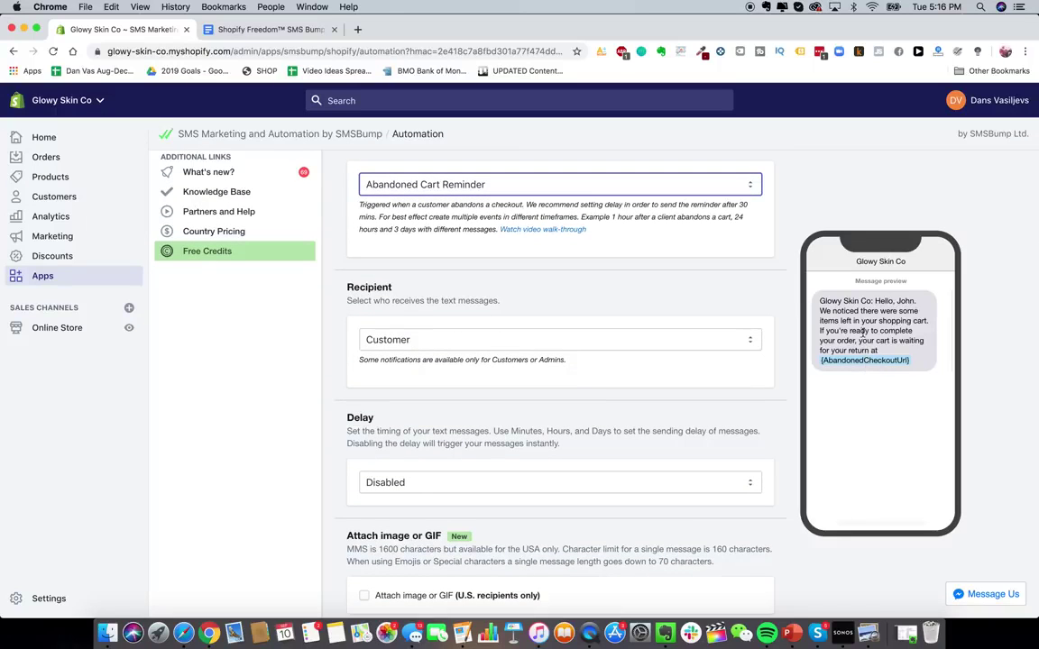
pyautogui.scroll(-2, 667, 343)
pyautogui.click(657, 290)
pyautogui.click(656, 291)
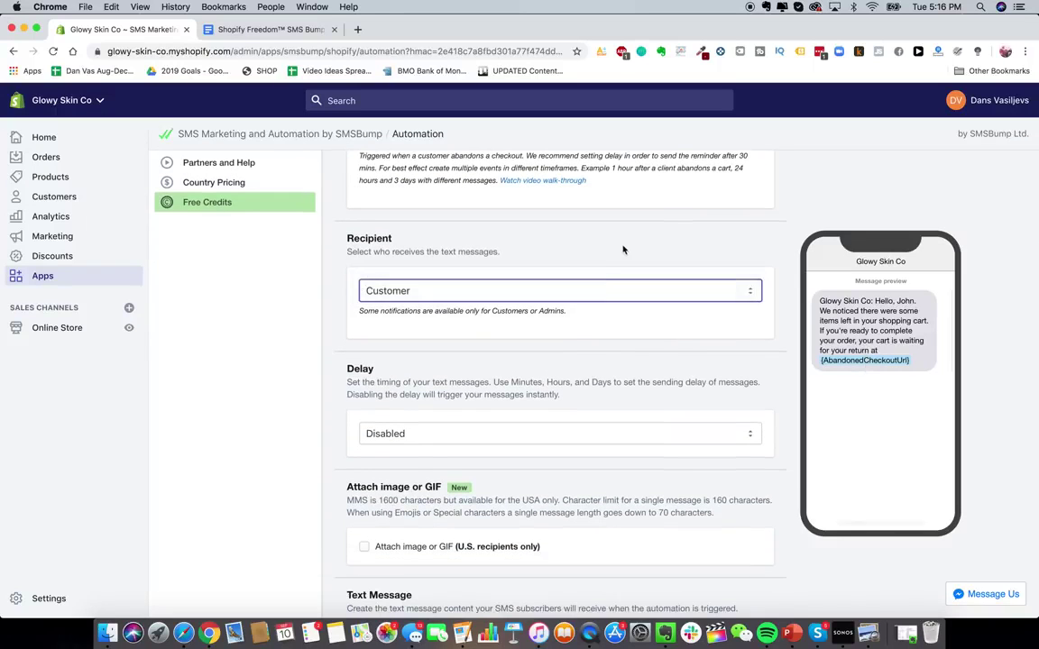
pyautogui.scroll(-2, 613, 261)
pyautogui.click(614, 239)
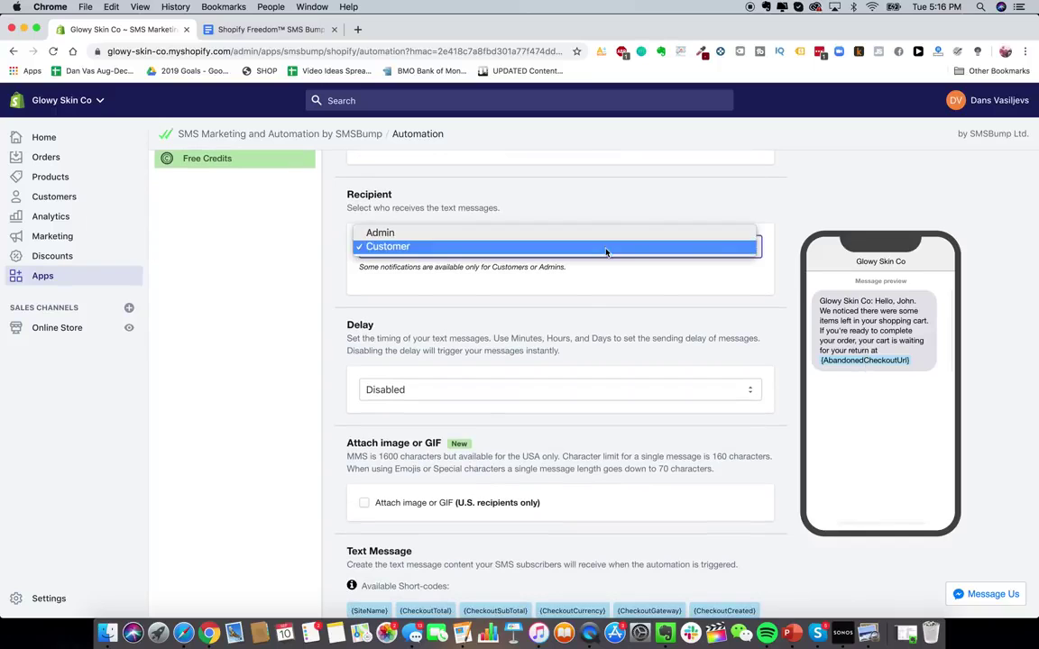
pyautogui.click(605, 247)
pyautogui.scroll(-2, 617, 347)
# - Enable the sending delay and set it to 1 hour
pyautogui.click(616, 293)
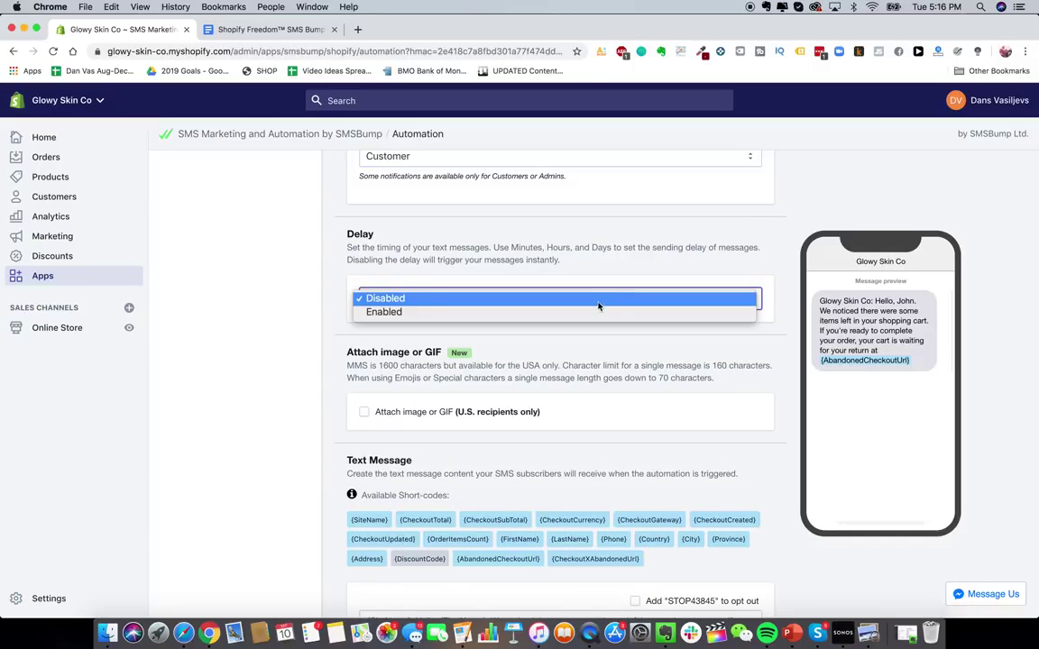
pyautogui.click(469, 312)
pyautogui.scroll(-1, 415, 397)
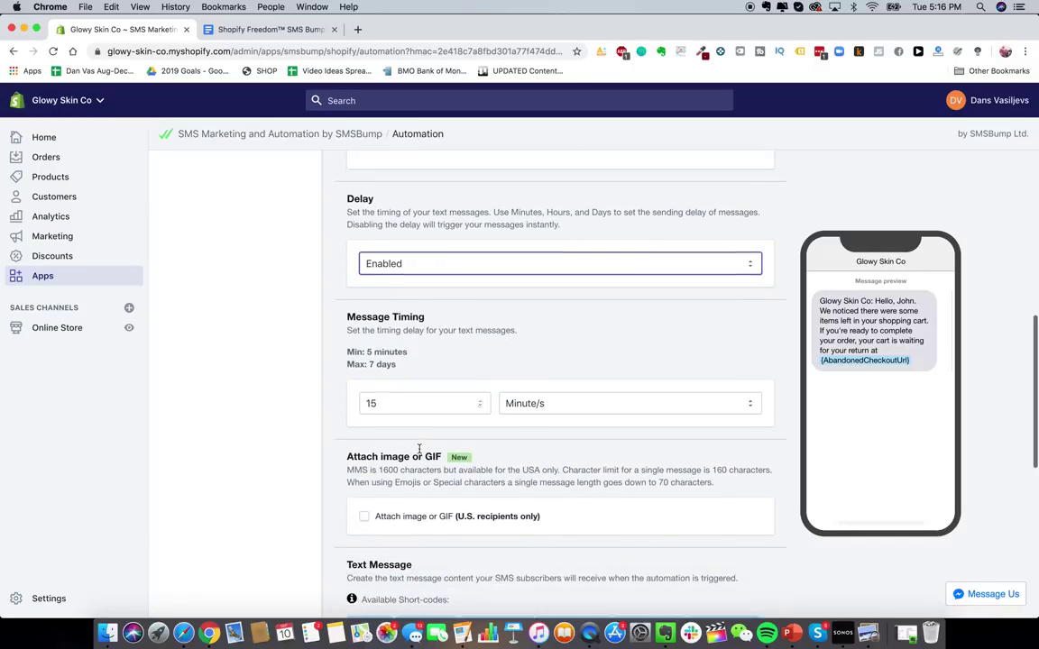
pyautogui.click(414, 403)
pyautogui.press('BackSpace')
pyautogui.click(582, 400)
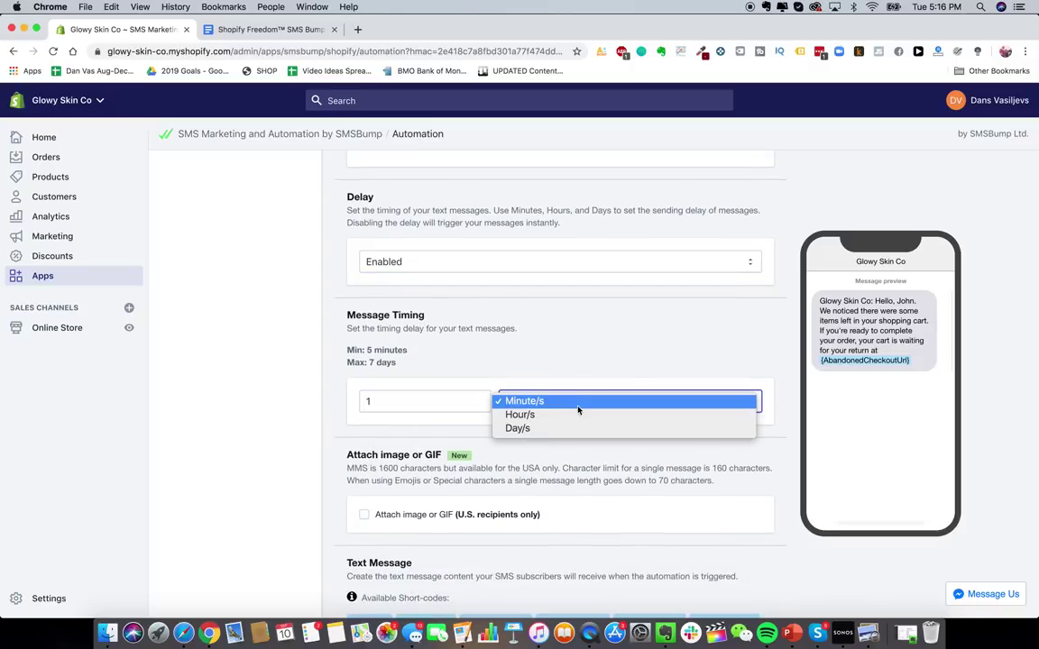
pyautogui.click(578, 416)
pyautogui.scroll(-6, 512, 480)
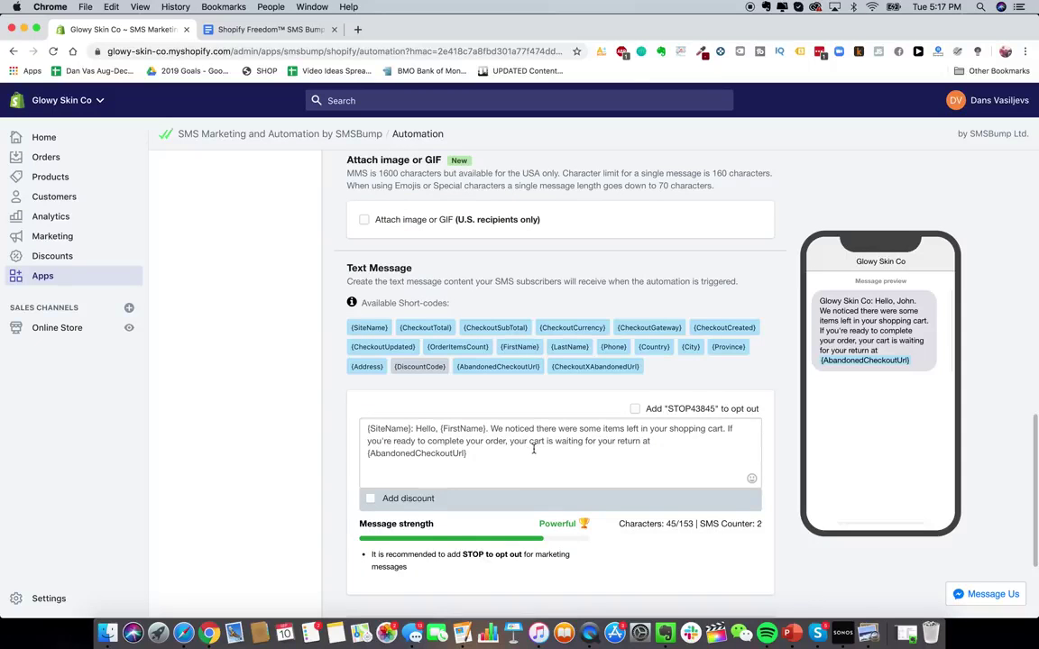
pyautogui.scroll(-1, 535, 444)
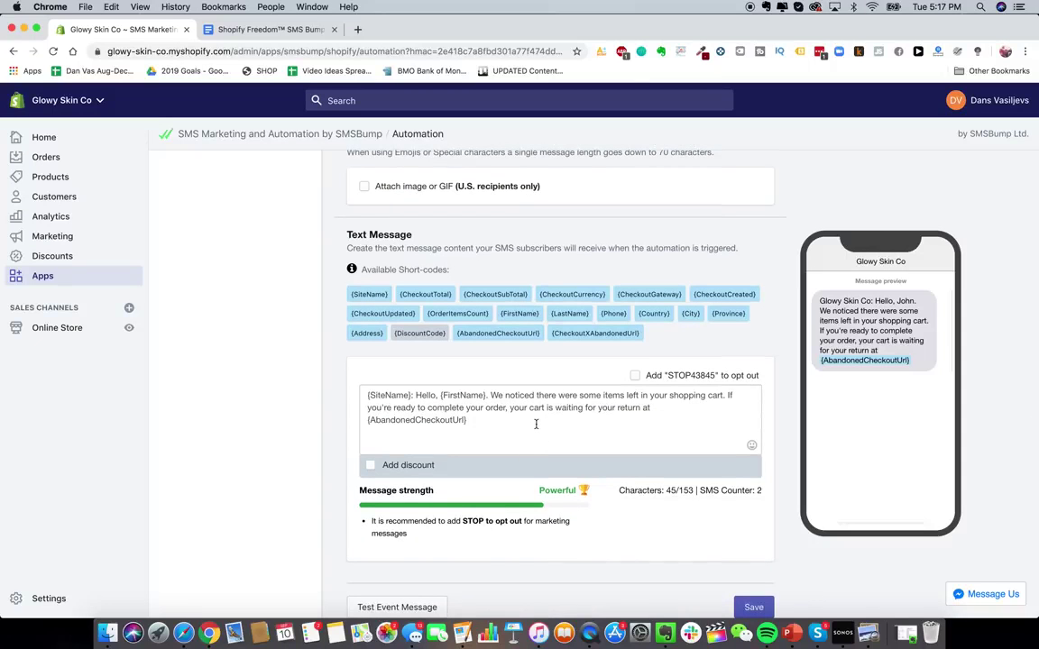
# - Delete all of the default message text
pyautogui.click(536, 422)
pyautogui.press('super+a')
pyautogui.press('BackSpace')
# - Paste the template doc's first message block into the Text Message box
pyautogui.click(271, 29)
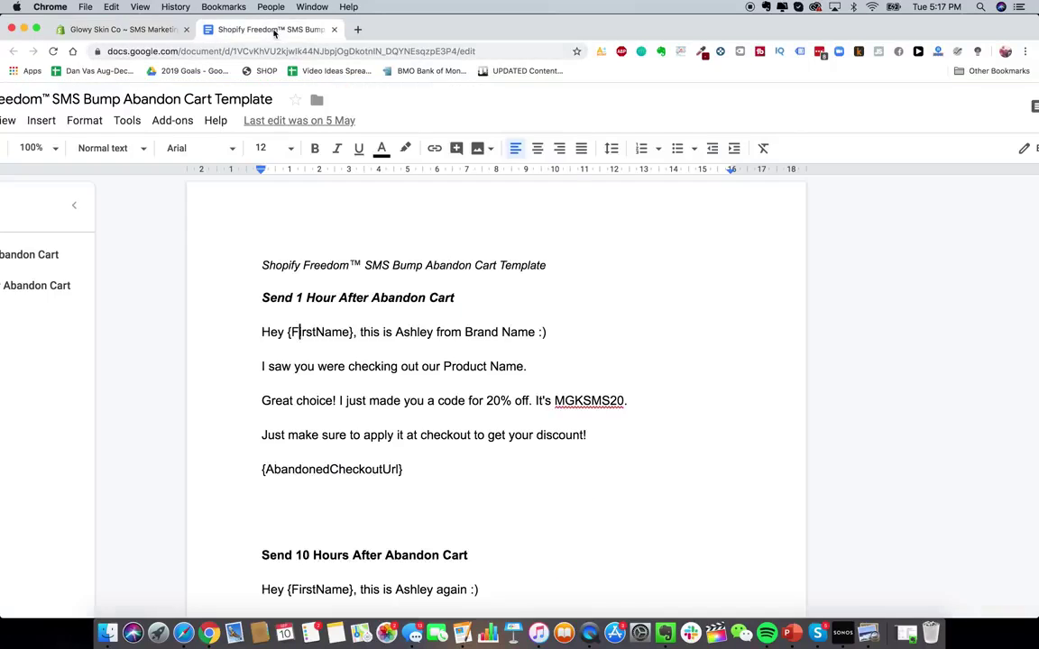
pyautogui.moveTo(261, 332); pyautogui.dragTo(425, 470)
pyautogui.press('super+c')
pyautogui.click(122, 28)
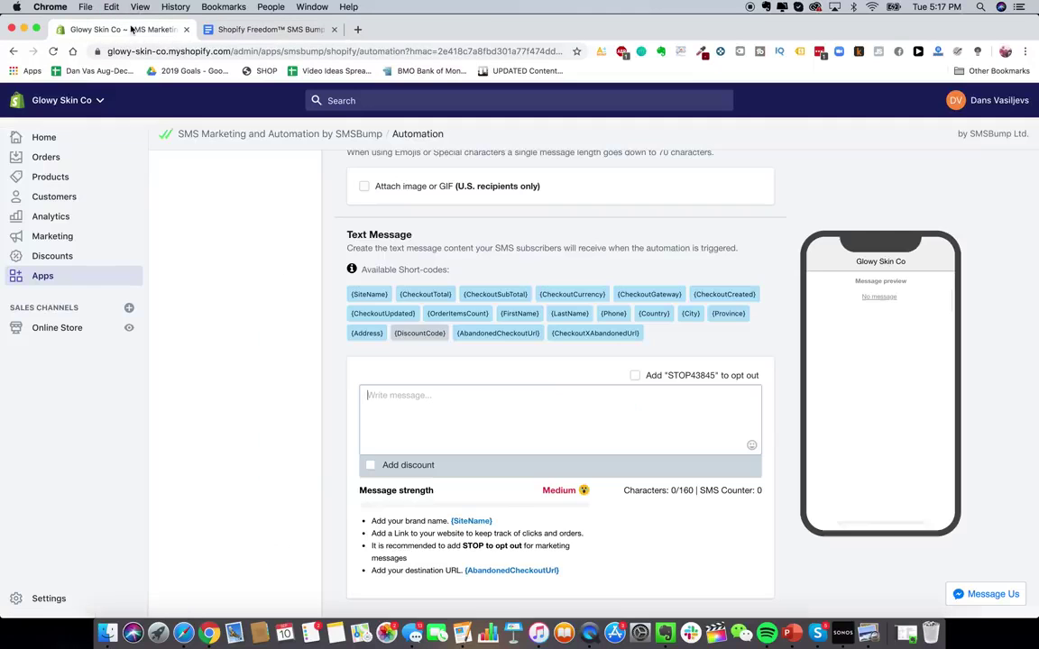
pyautogui.click(483, 397)
pyautogui.press('super+v')
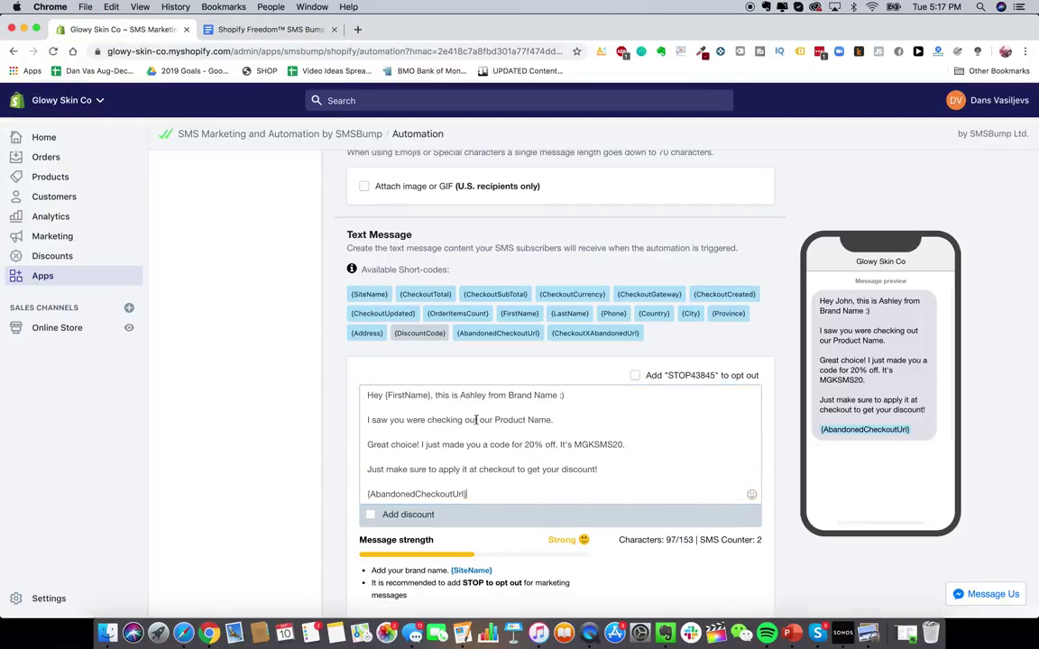
# - Skip the discount code and save the Abandon Cart Text #1 automation
pyautogui.scroll(-2, 271, 362)
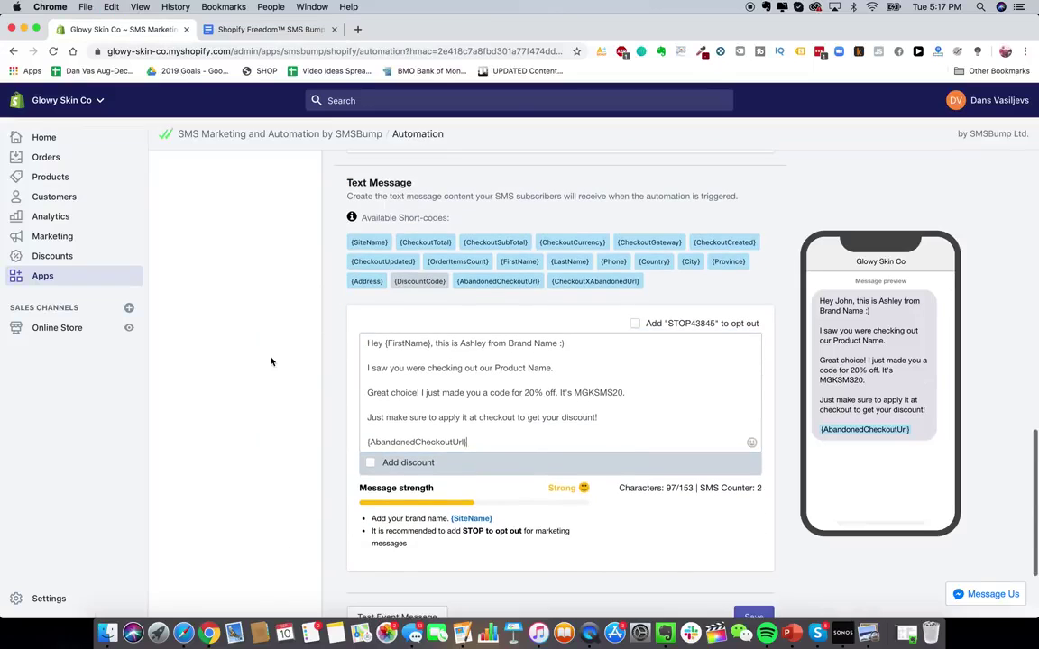
pyautogui.click(369, 464)
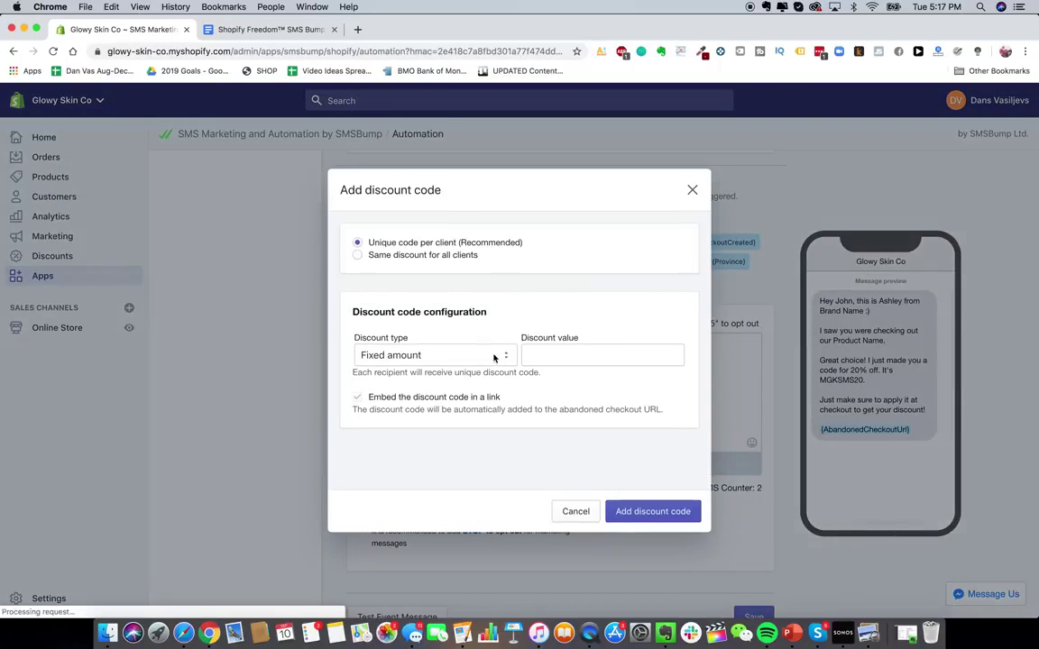
pyautogui.click(692, 190)
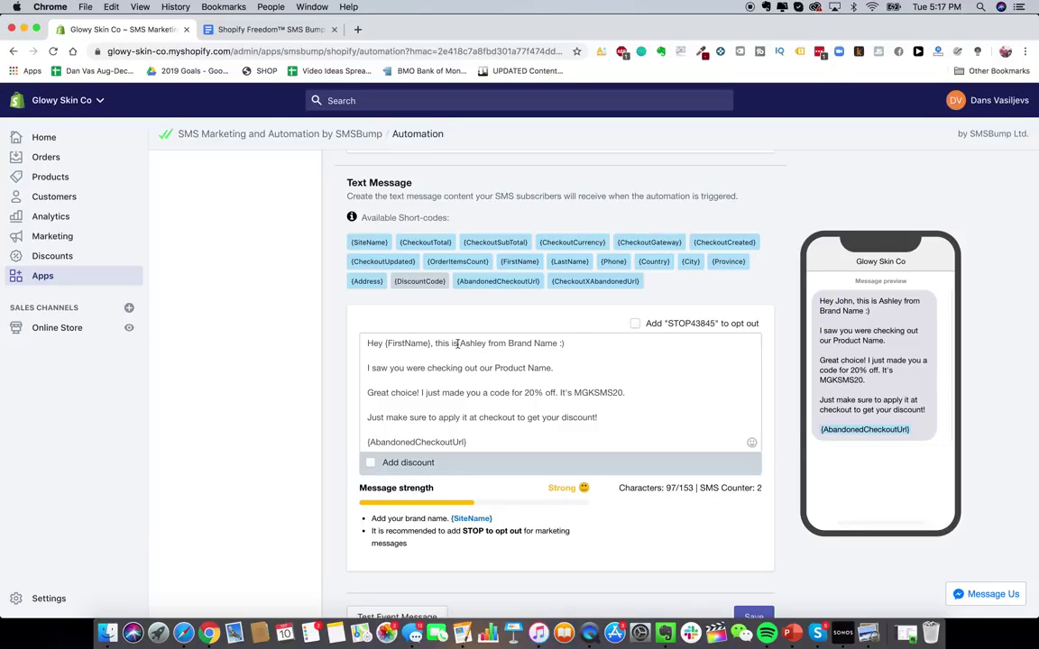
pyautogui.doubleClick(522, 344)
pyautogui.click(511, 378)
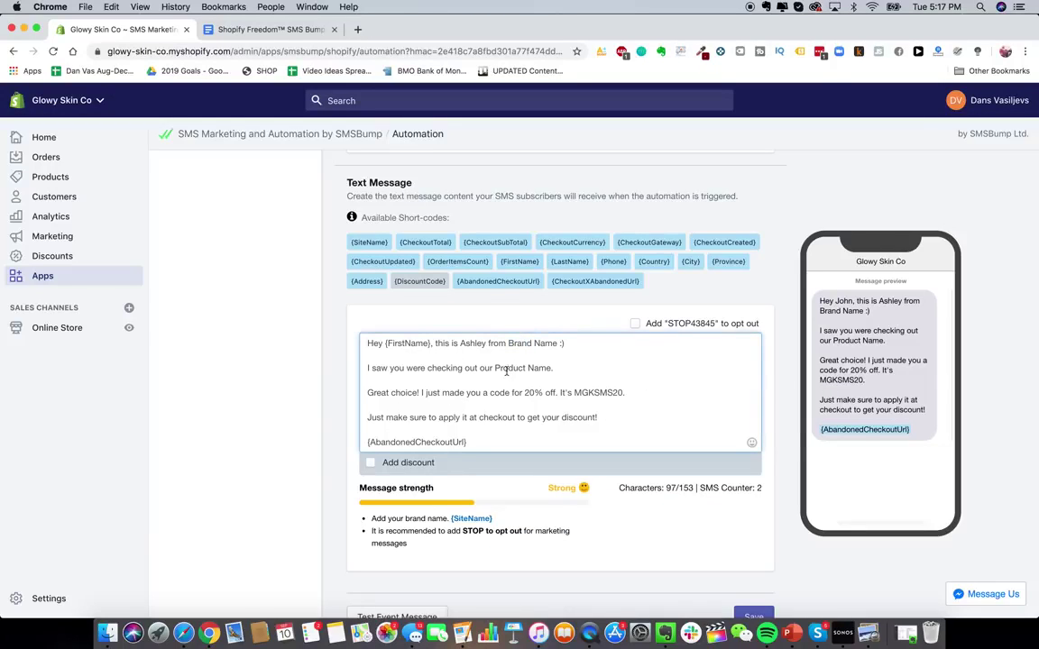
pyautogui.scroll(-2, 659, 468)
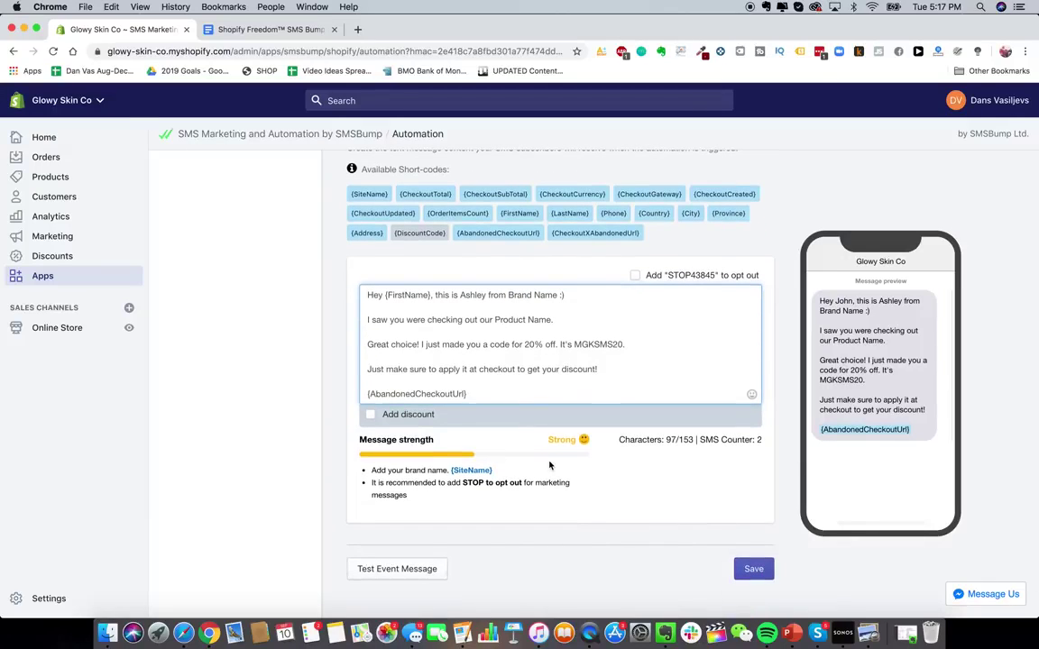
pyautogui.scroll(1, 549, 466)
pyautogui.scroll(-3, 597, 475)
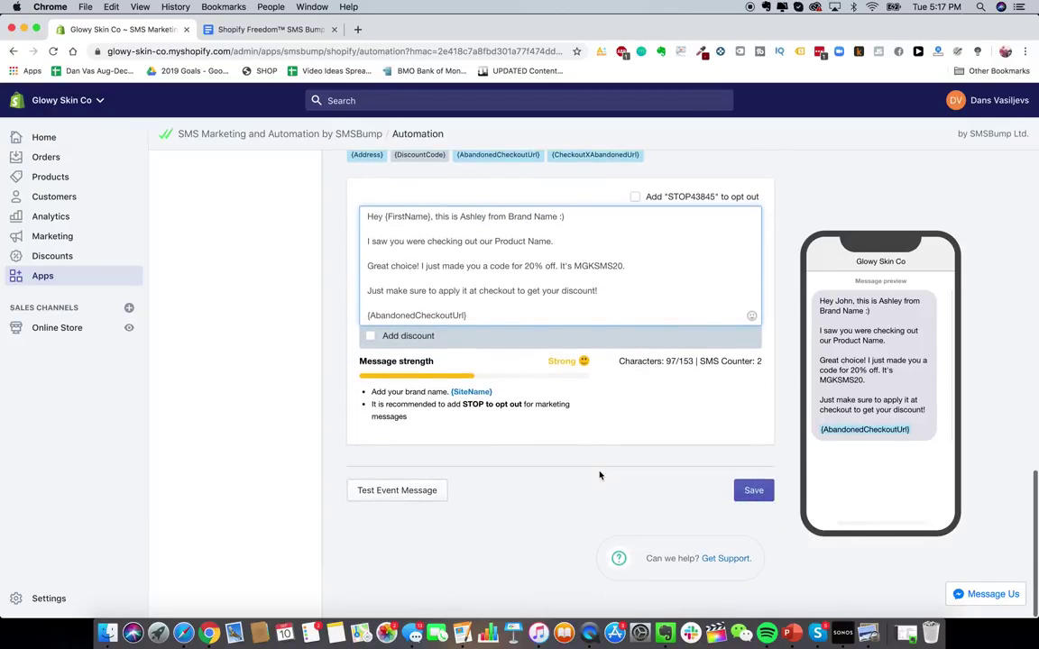
pyautogui.click(750, 494)
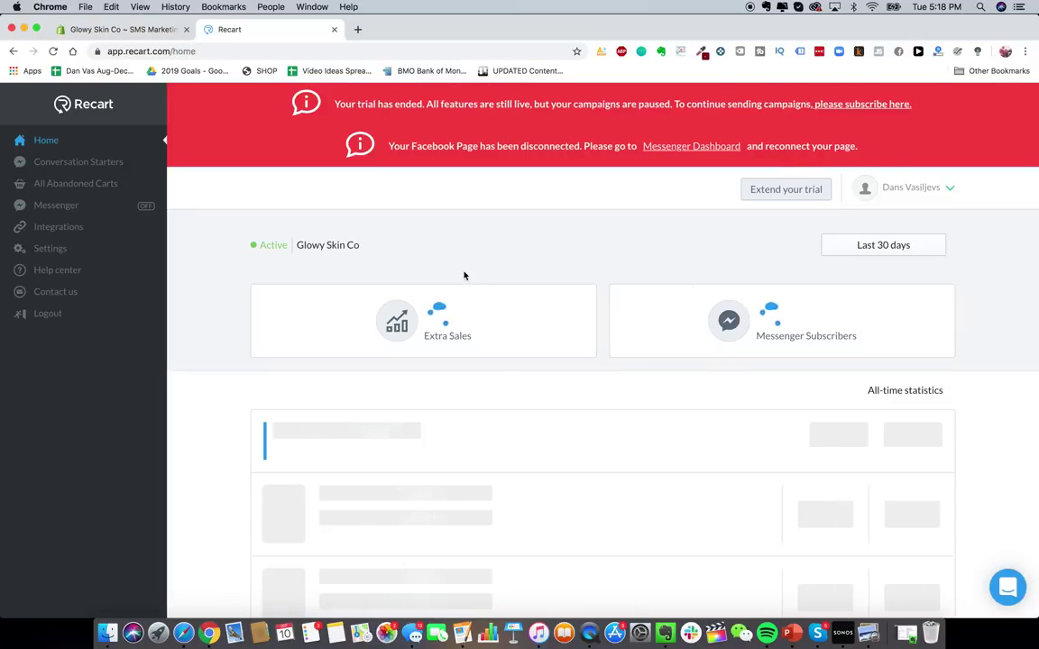
# - Choose Abandoned Cart Messenger on Recart's home page to reach Connect your Facebook Page
pyautogui.scroll(-2, 540, 443)
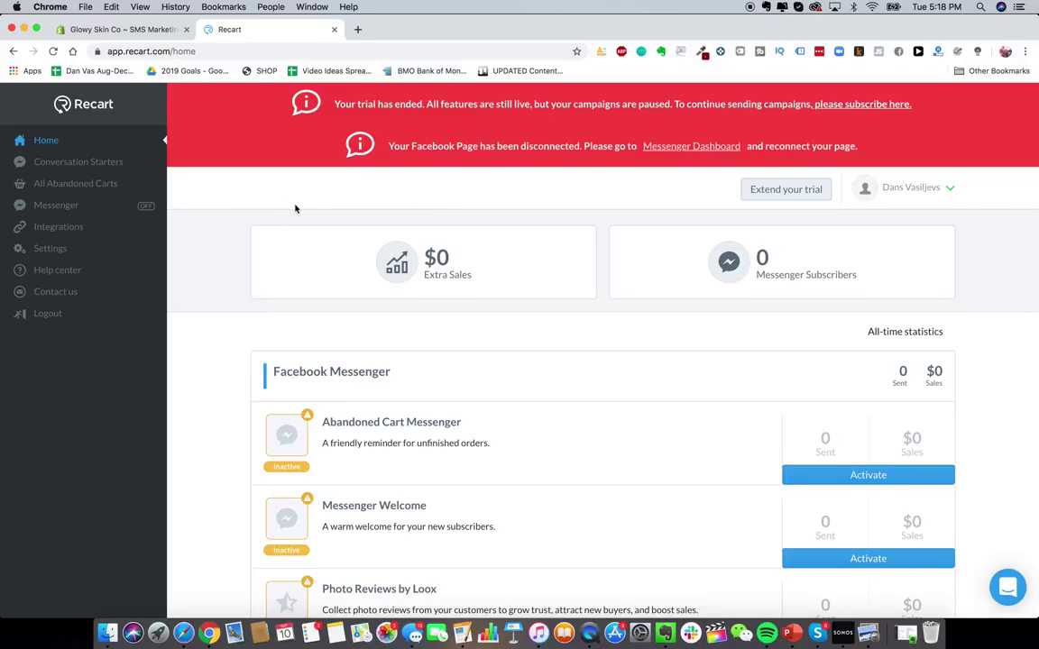
pyautogui.scroll(1, 496, 335)
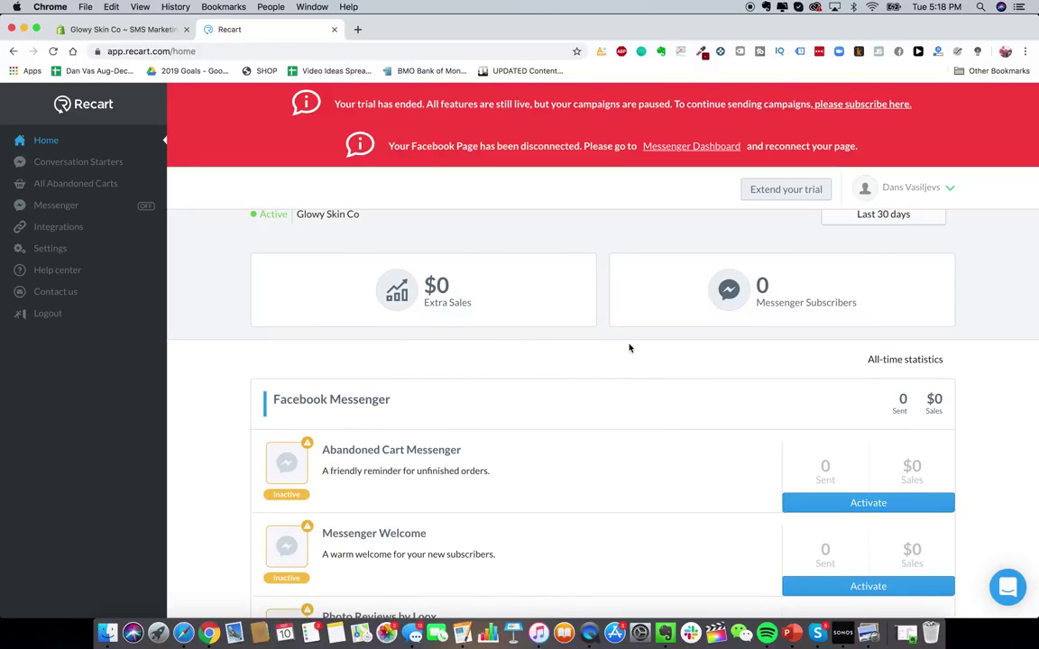
pyautogui.scroll(-1, 658, 388)
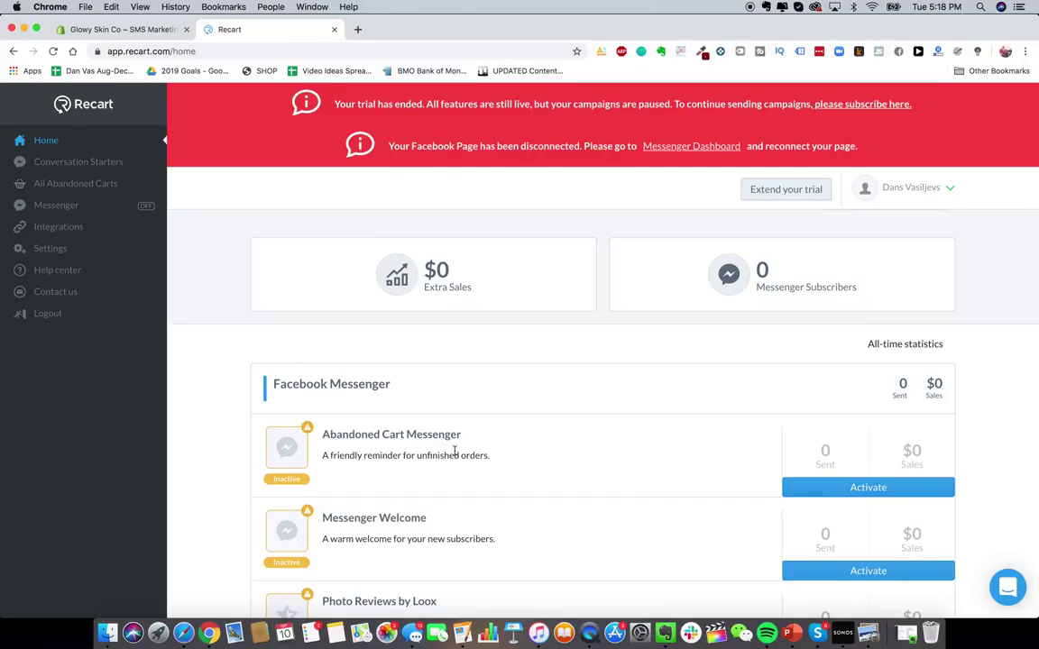
pyautogui.click(408, 446)
pyautogui.scroll(-1, 446, 351)
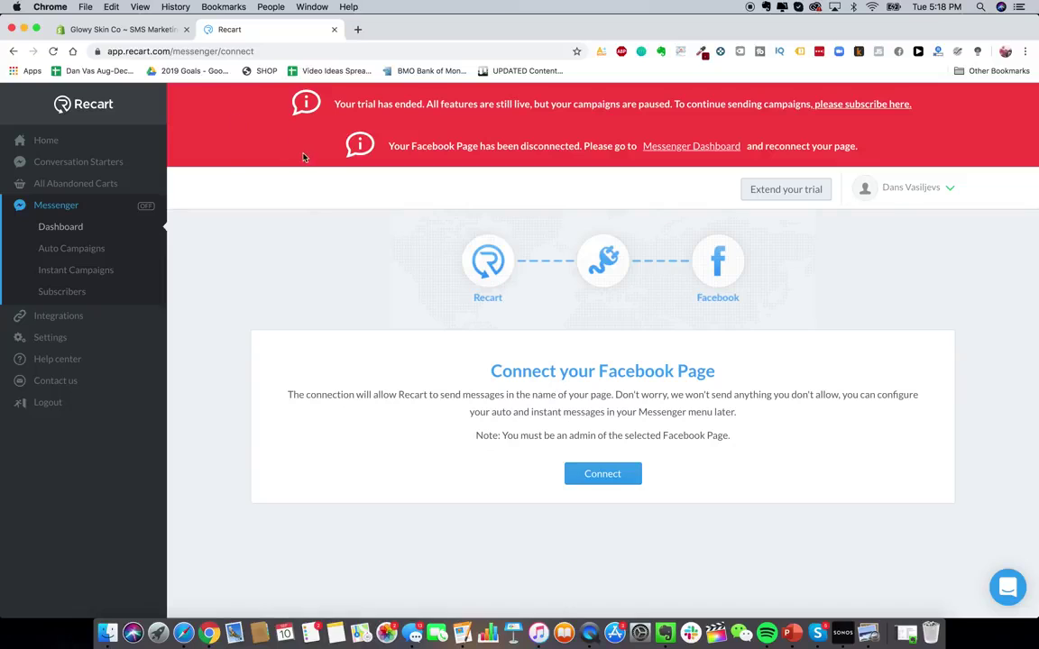
# - Switch back to the Glowy Skin Co Shopify admin's Apps list
pyautogui.click(120, 28)
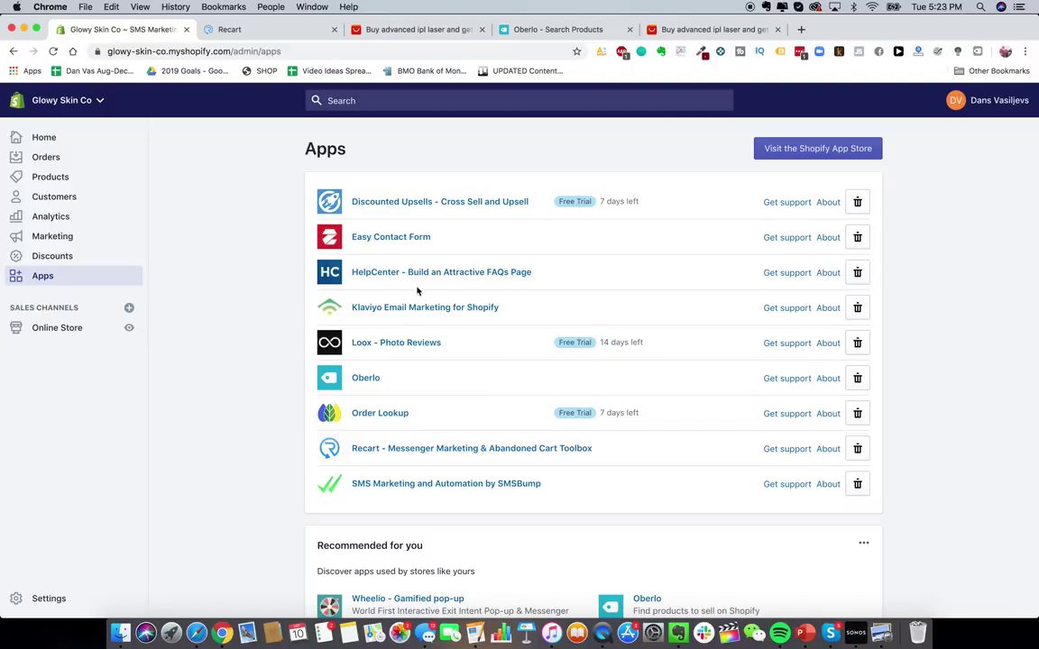
# - Glance at Oberlo's dashboard, then go back to the 'advanced ipl laser' AliExpress results
pyautogui.click(545, 30)
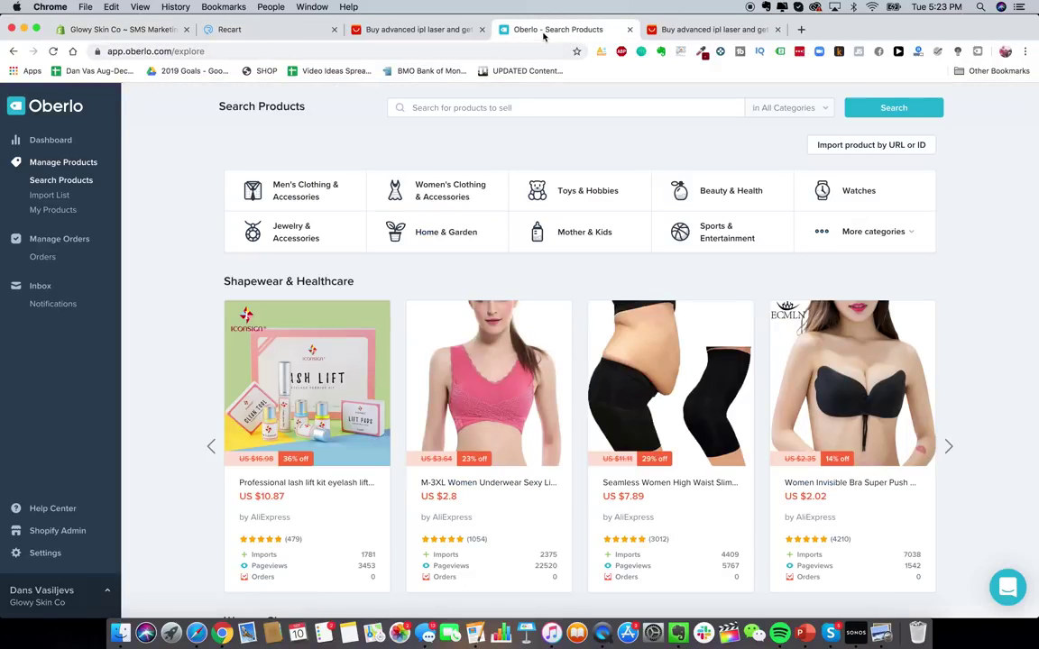
pyautogui.click(51, 140)
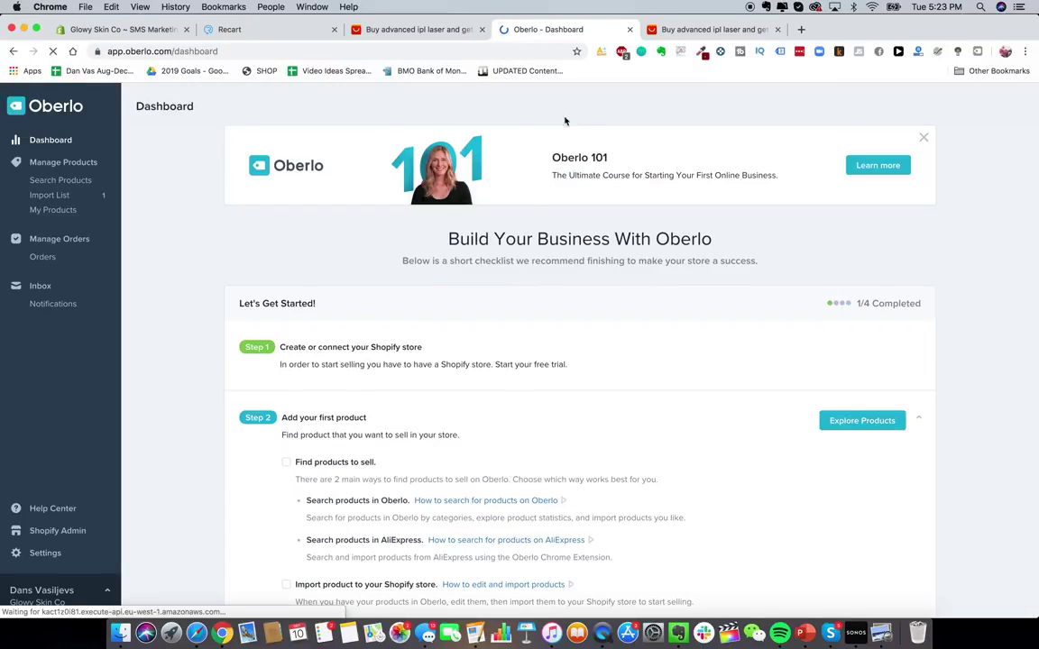
pyautogui.click(660, 33)
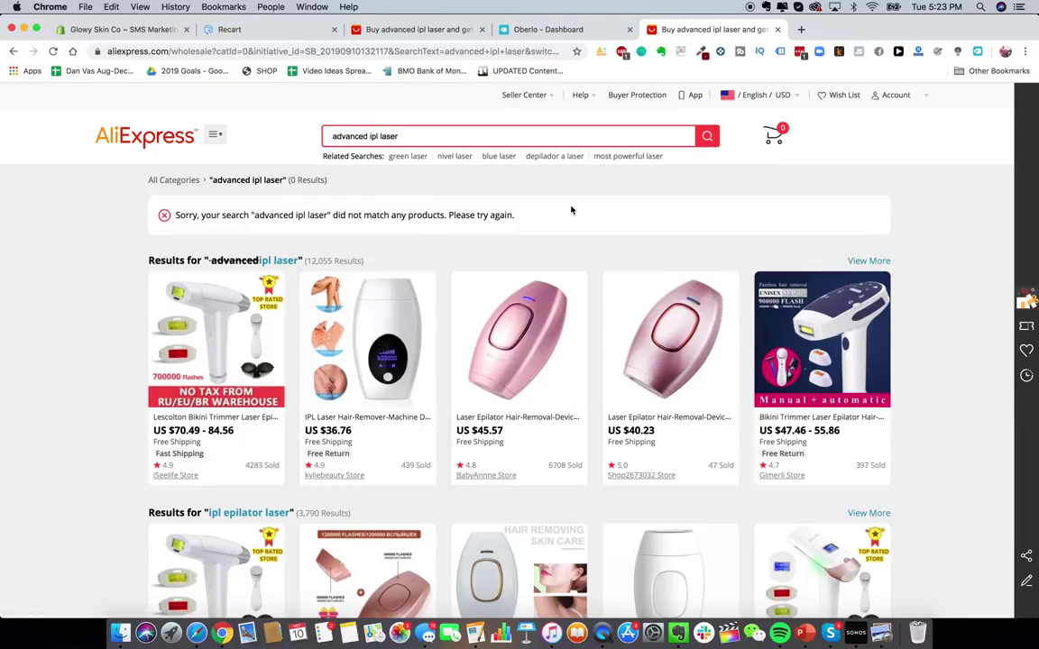
# - Confirm the $40.23 pink Mini Handheld Laser Epilator is already imported into Oberlo
pyautogui.click(649, 352)
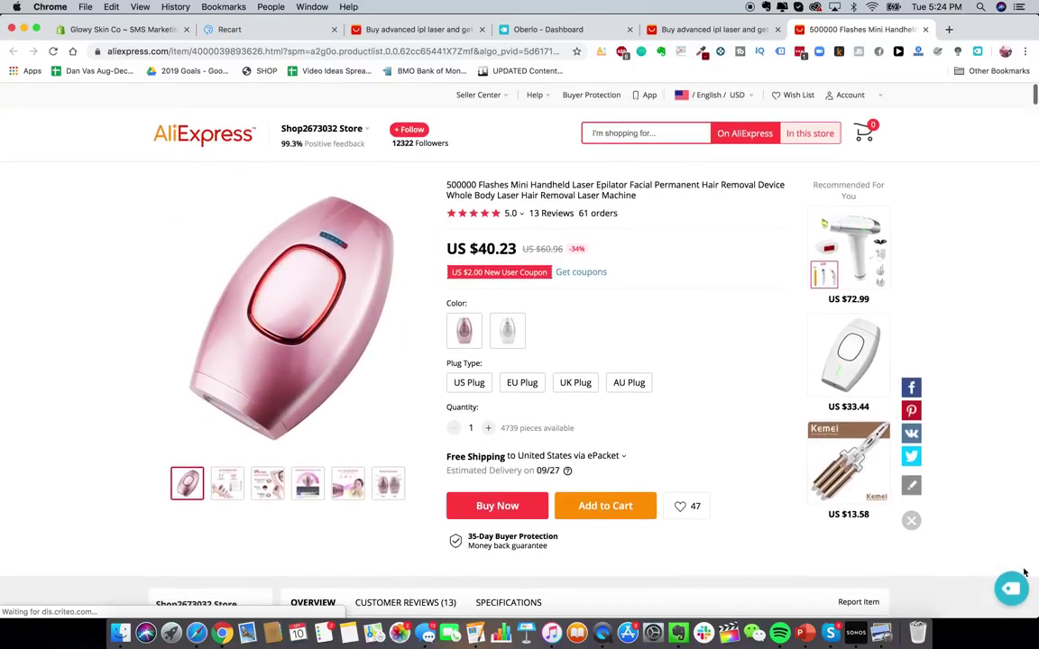
pyautogui.click(1006, 591)
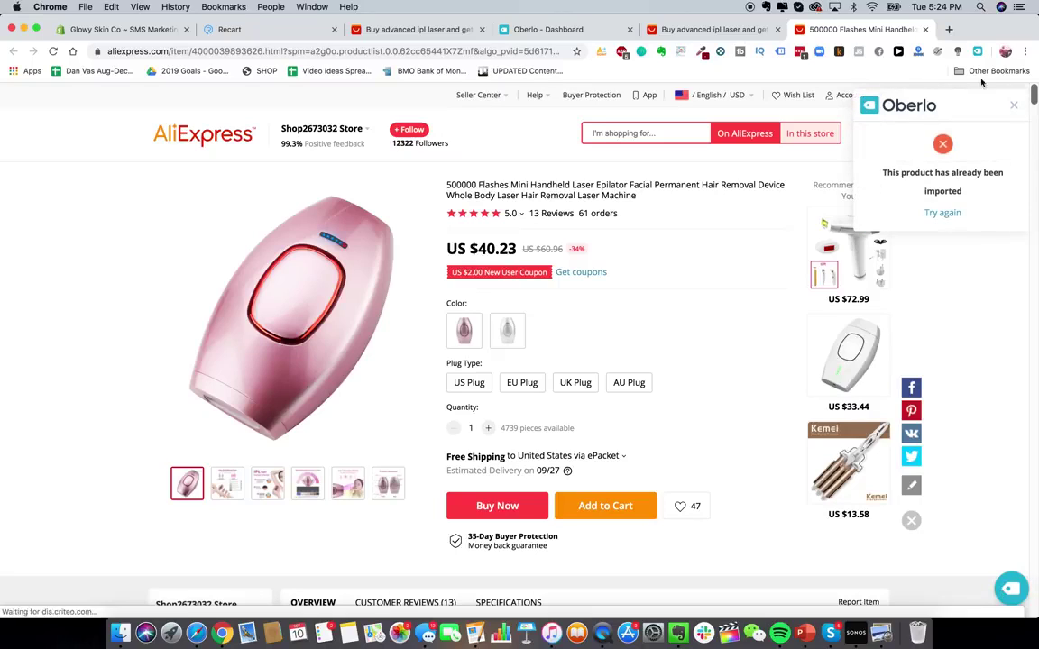
pyautogui.click(1012, 105)
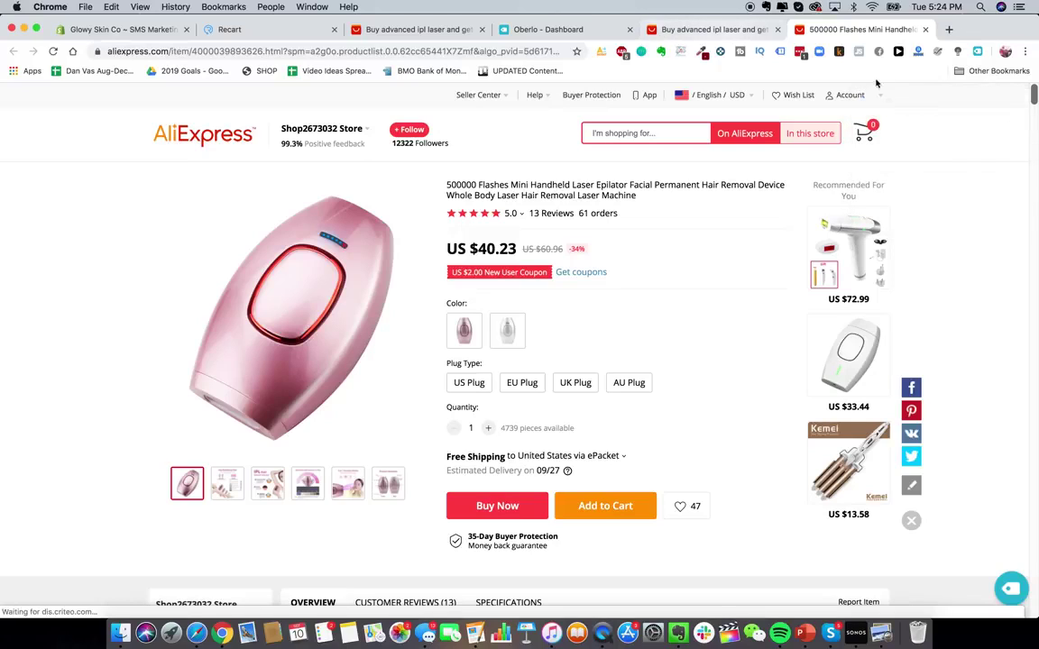
pyautogui.click(978, 52)
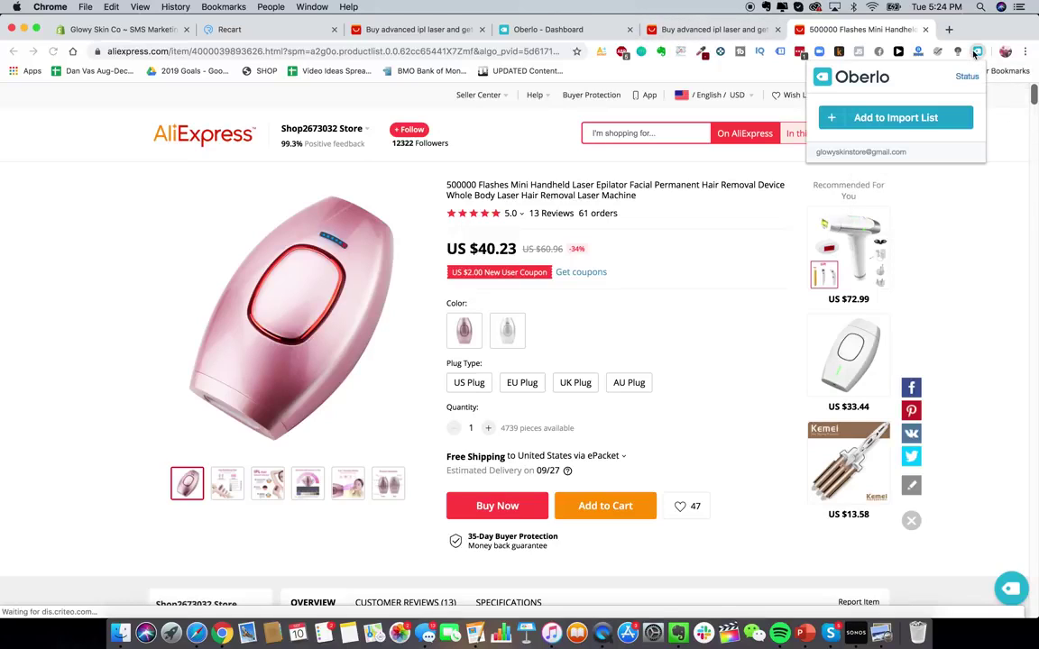
pyautogui.click(910, 126)
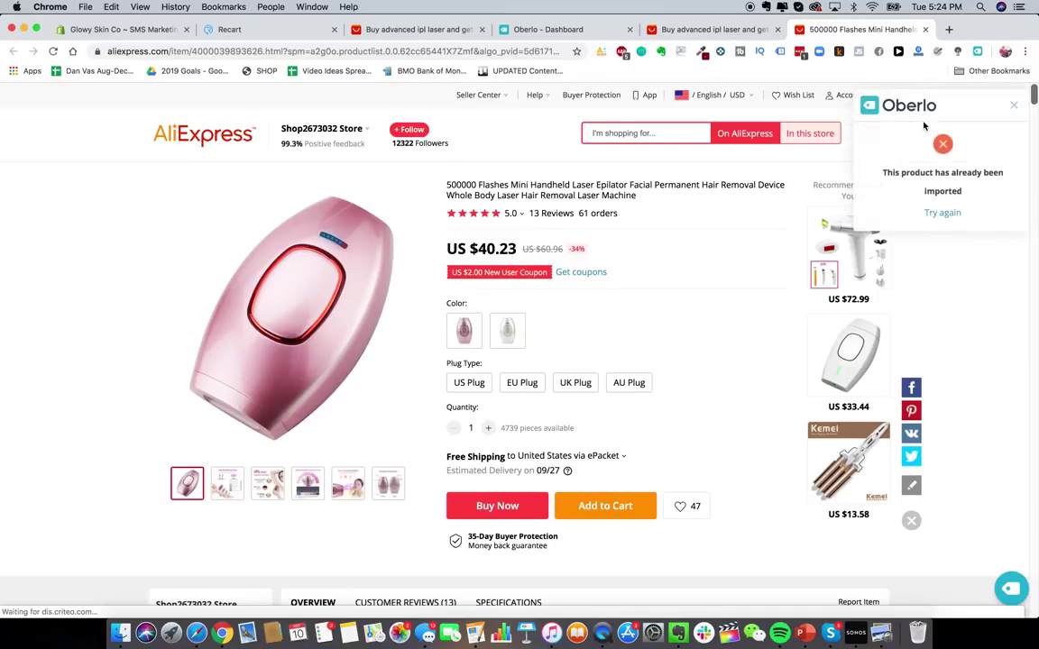
pyautogui.click(549, 29)
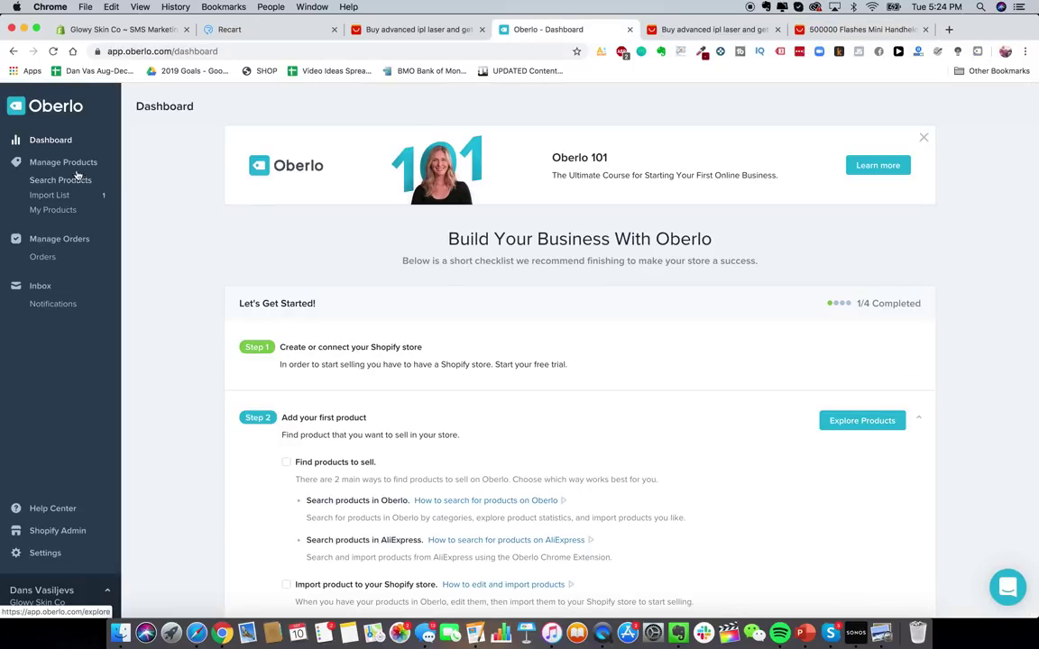
# - Retitle the Import List epilator 'Glowy Skin Advanced Laser Hair IPL Removal Device'
pyautogui.click(52, 140)
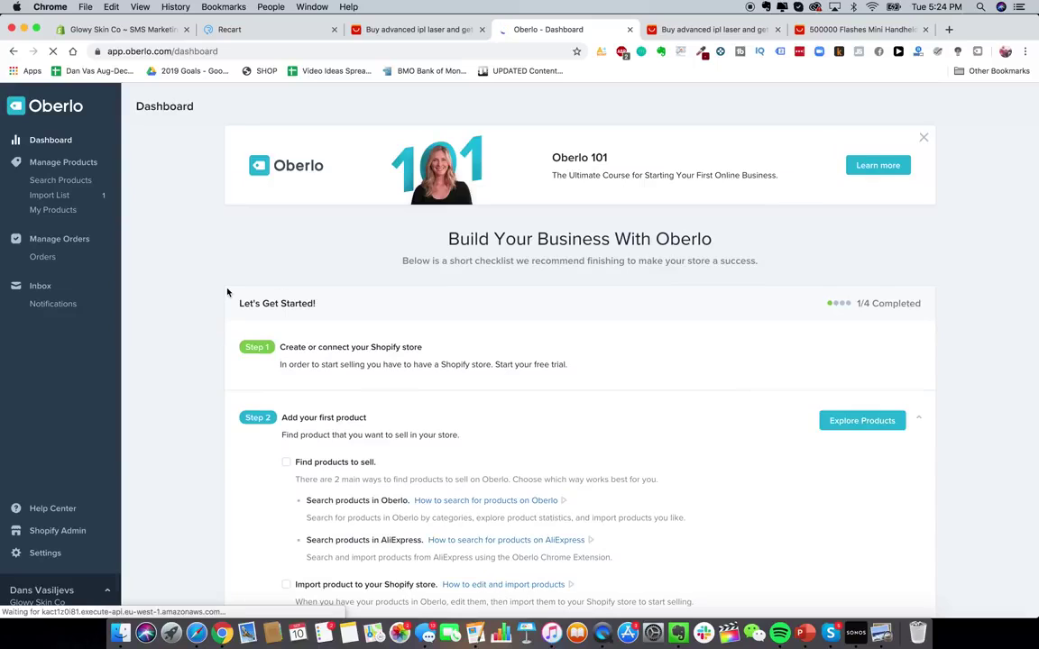
pyautogui.scroll(-4, 225, 297)
pyautogui.scroll(4, 218, 323)
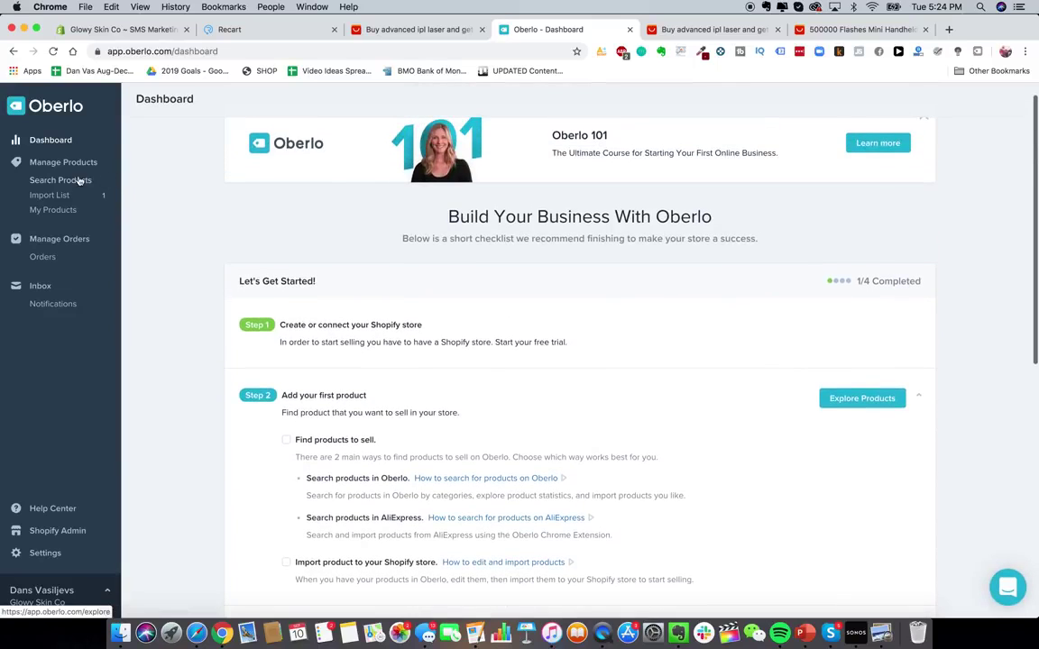
pyautogui.click(52, 195)
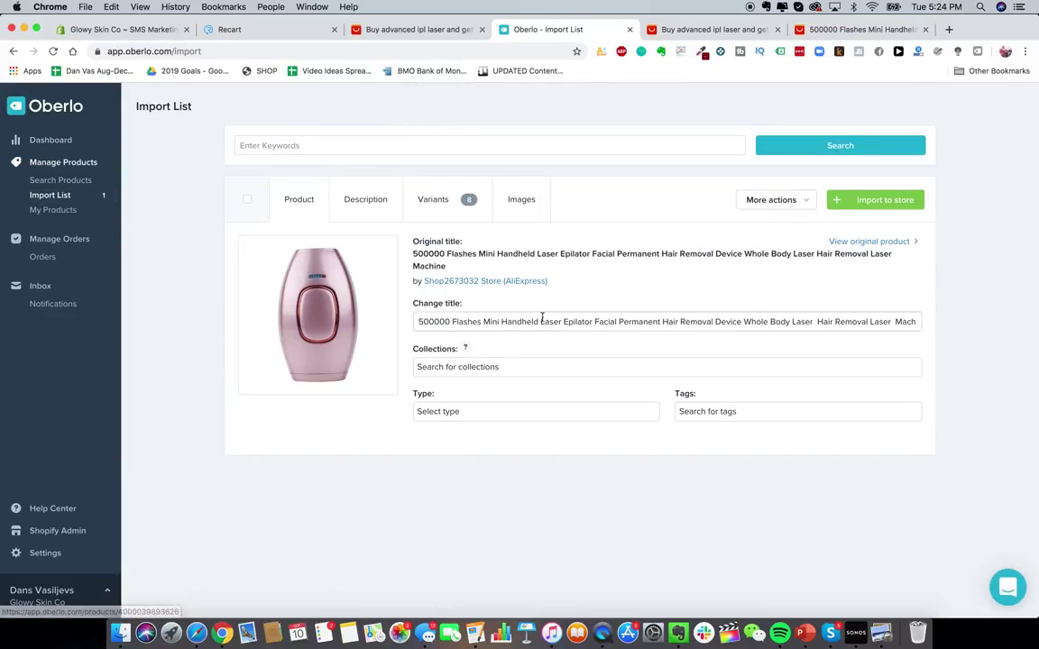
pyautogui.tripleClick(538, 320)
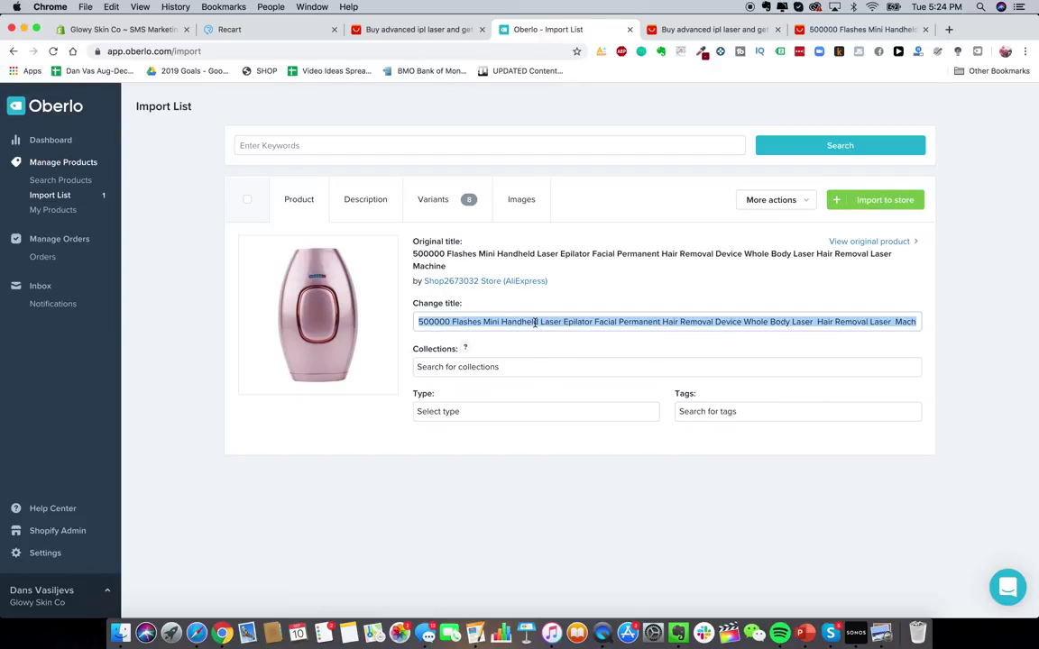
pyautogui.click(524, 320)
pyautogui.tripleClick(466, 320)
pyautogui.write('Glowy Sk')
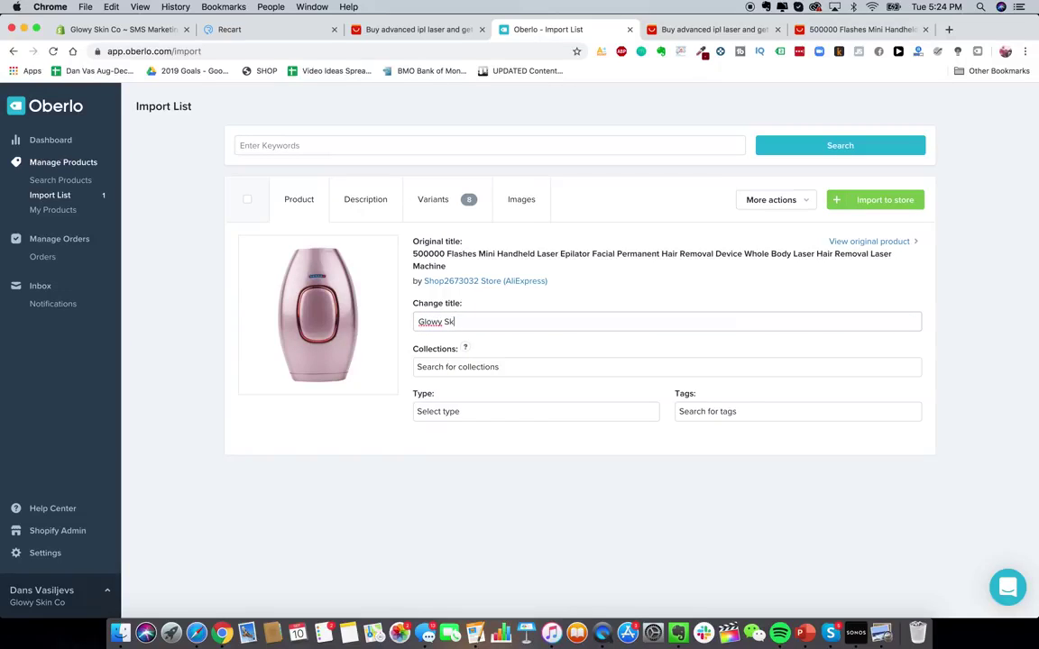
pyautogui.write('in Advanced Laser Hair IPL Removal Device')
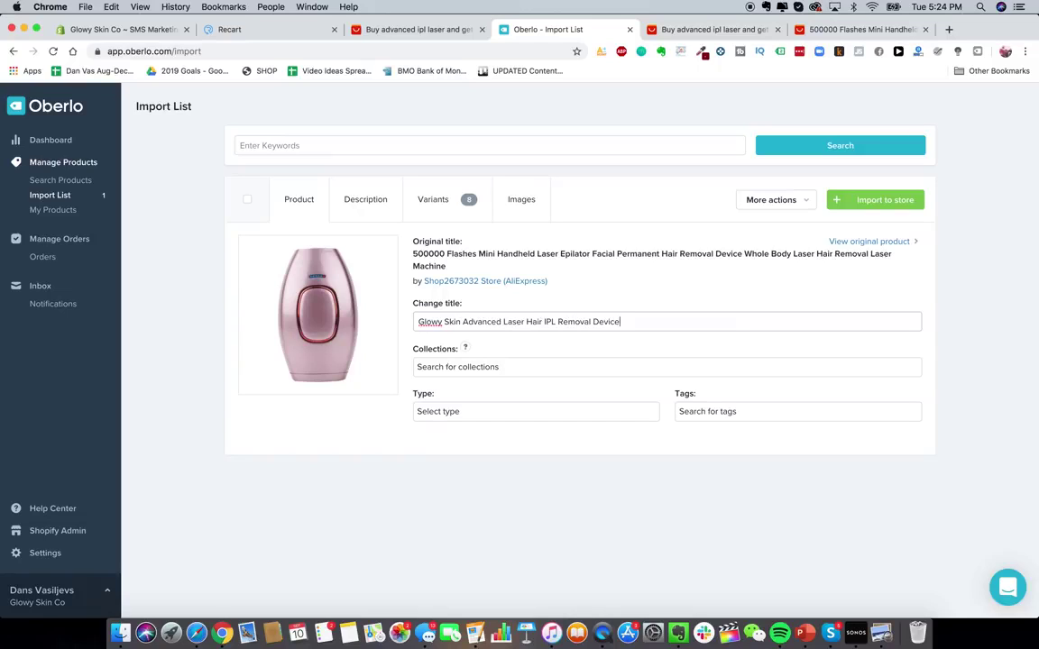
pyautogui.click(362, 206)
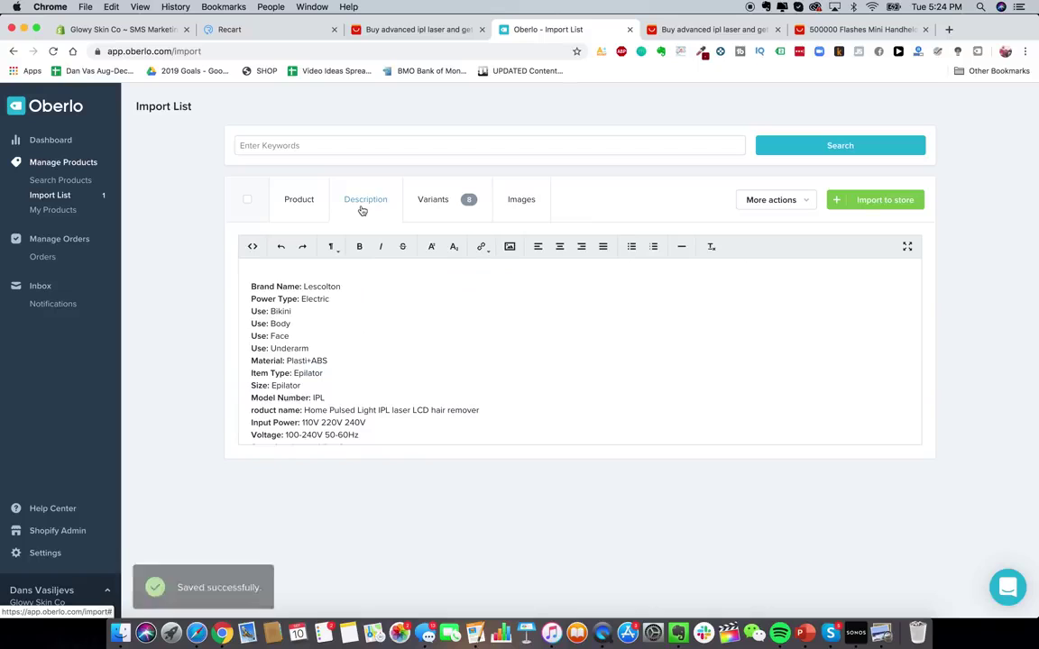
# - Select the specifications text in the epilator's description
pyautogui.scroll(-3, 397, 322)
pyautogui.click(398, 322)
pyautogui.scroll(1, 397, 322)
pyautogui.moveTo(341, 302); pyautogui.dragTo(400, 447)
pyautogui.scroll(3, 397, 381)
pyautogui.click(298, 308)
pyautogui.moveTo(292, 297); pyautogui.dragTo(408, 449)
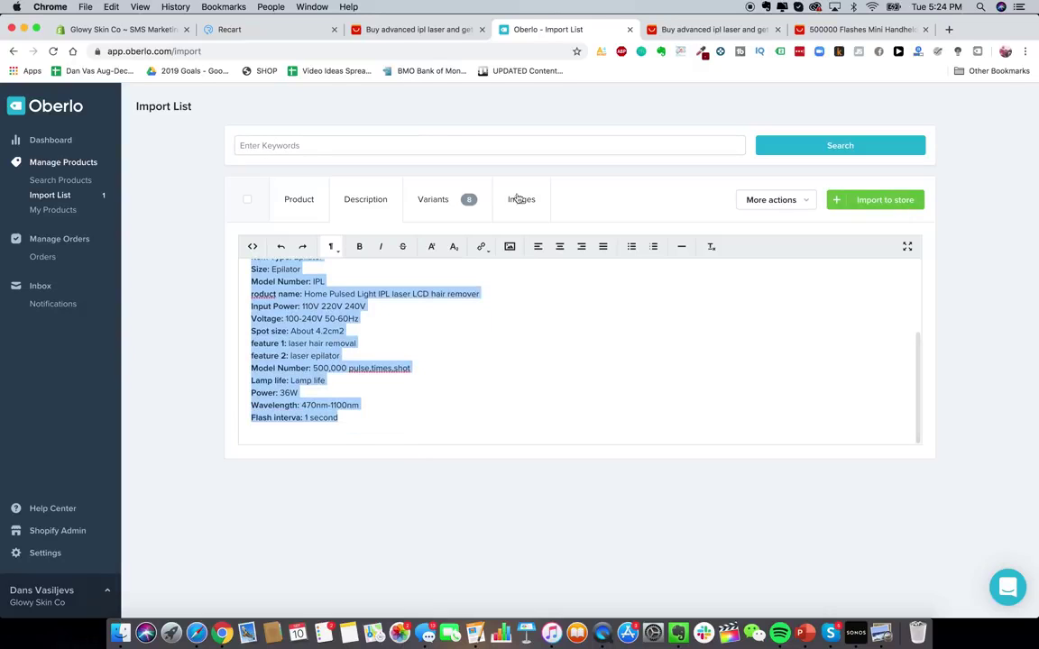
# - Check the eight variants priced at US$80.46, then return to Shopify's Apps page
pyautogui.click(468, 199)
pyautogui.scroll(-5, 538, 332)
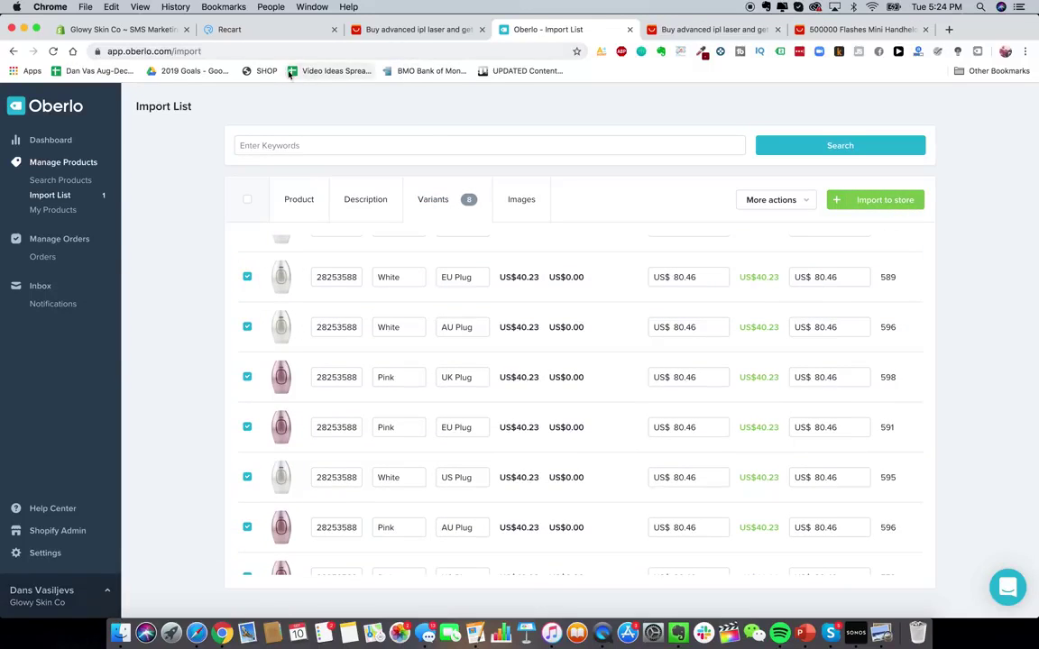
pyautogui.scroll(-2, 438, 318)
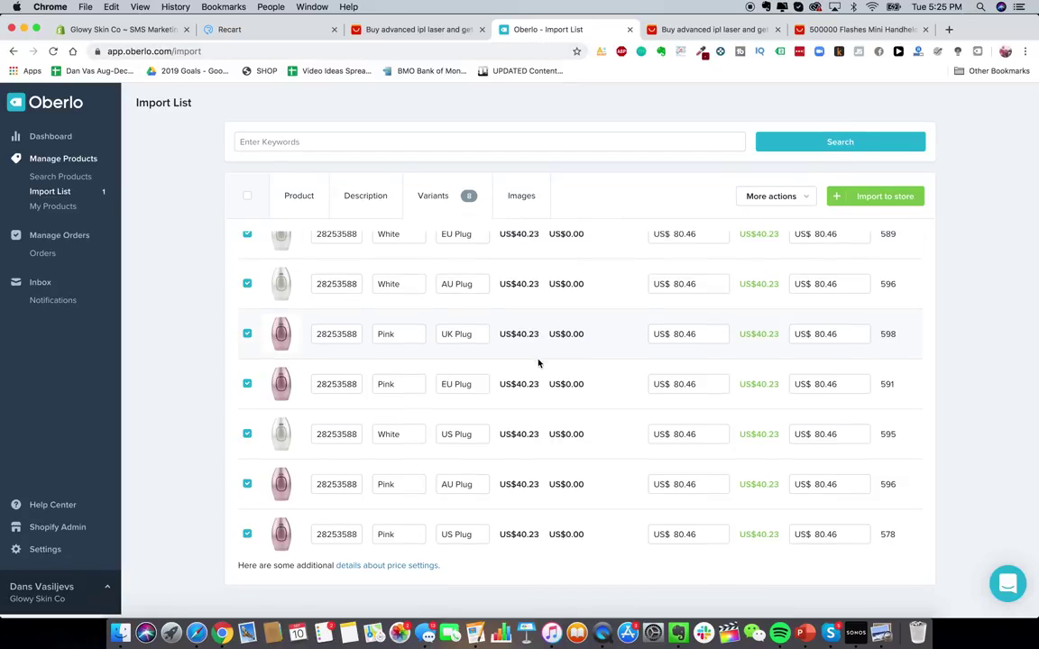
pyautogui.click(97, 29)
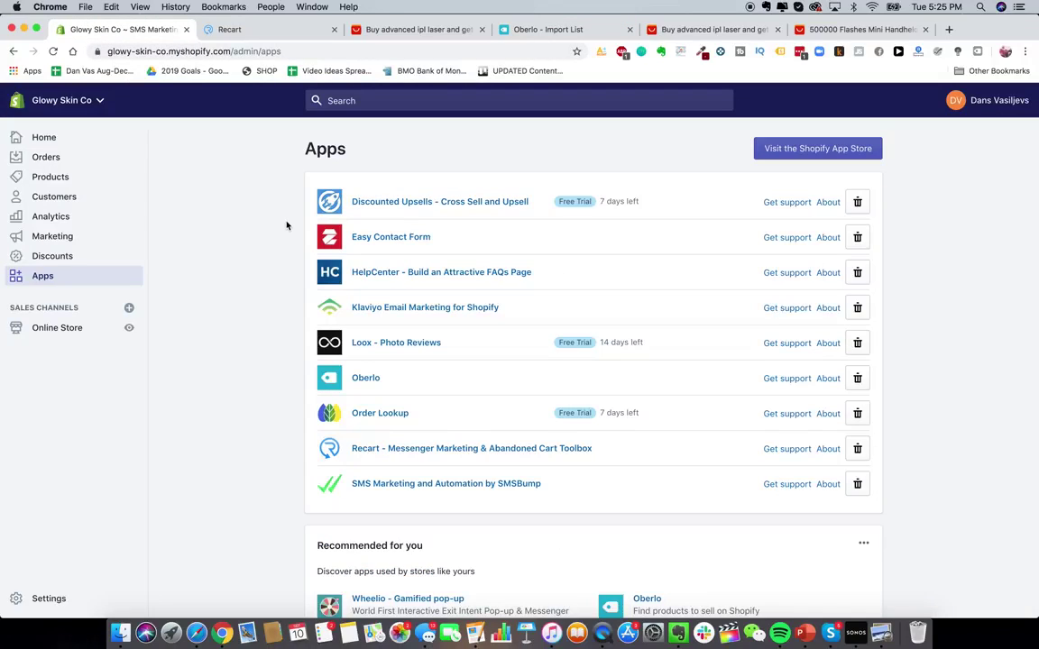
# - Open the Orders page from the Shopify admin sidebar
pyautogui.click(86, 160)
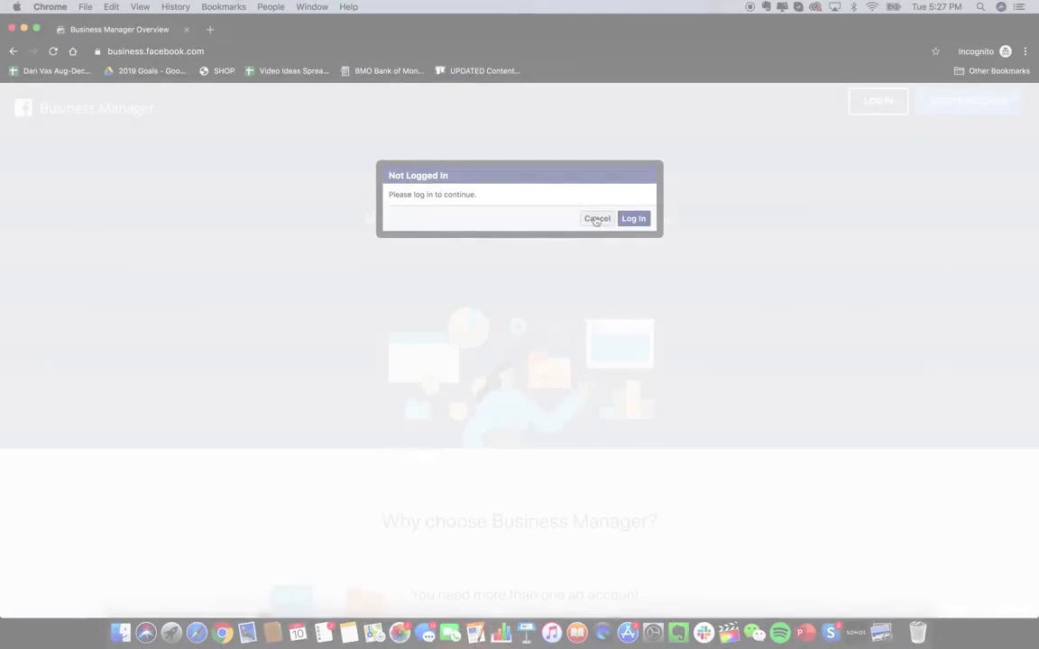
# - Dismiss the not-logged-in prompt and reload the Business Manager page
pyautogui.click(596, 219)
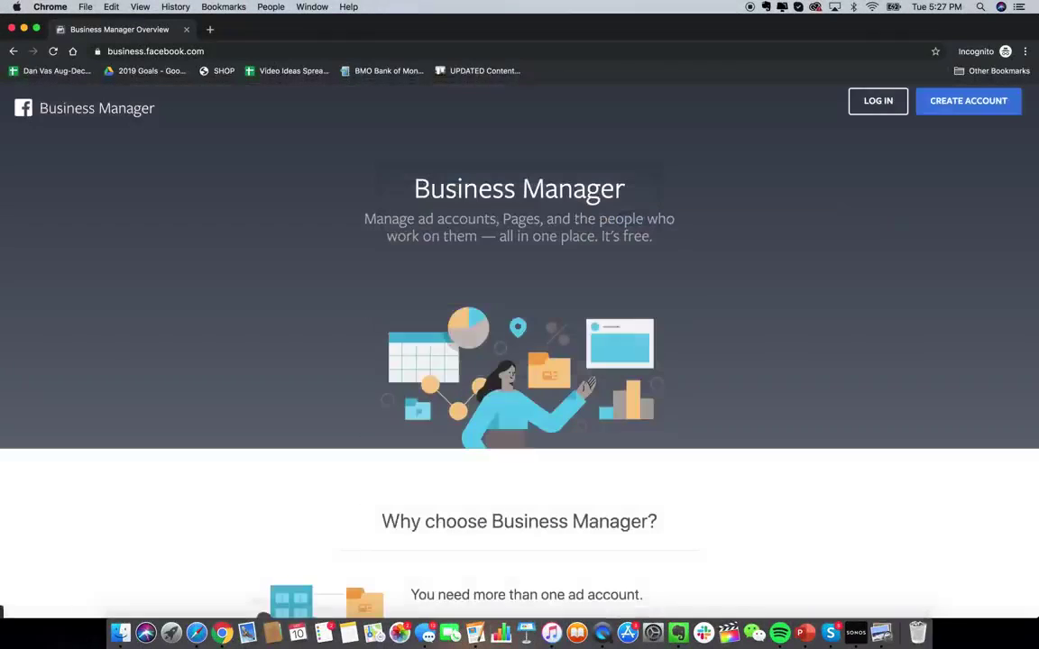
pyautogui.click(141, 51)
pyautogui.press('Return')
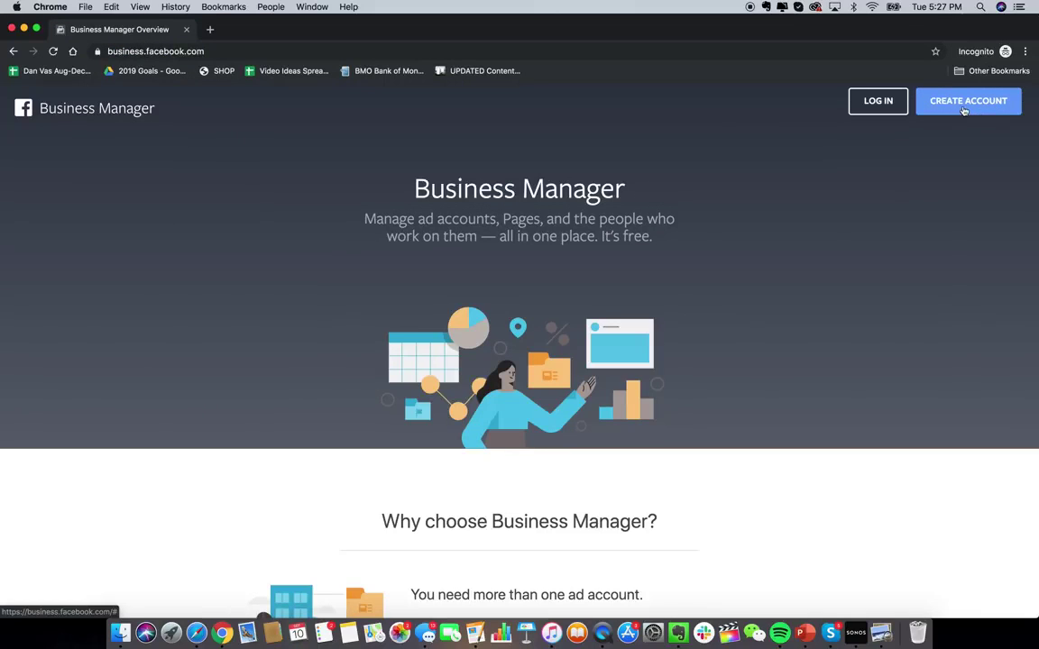
pyautogui.scroll(-2, 765, 383)
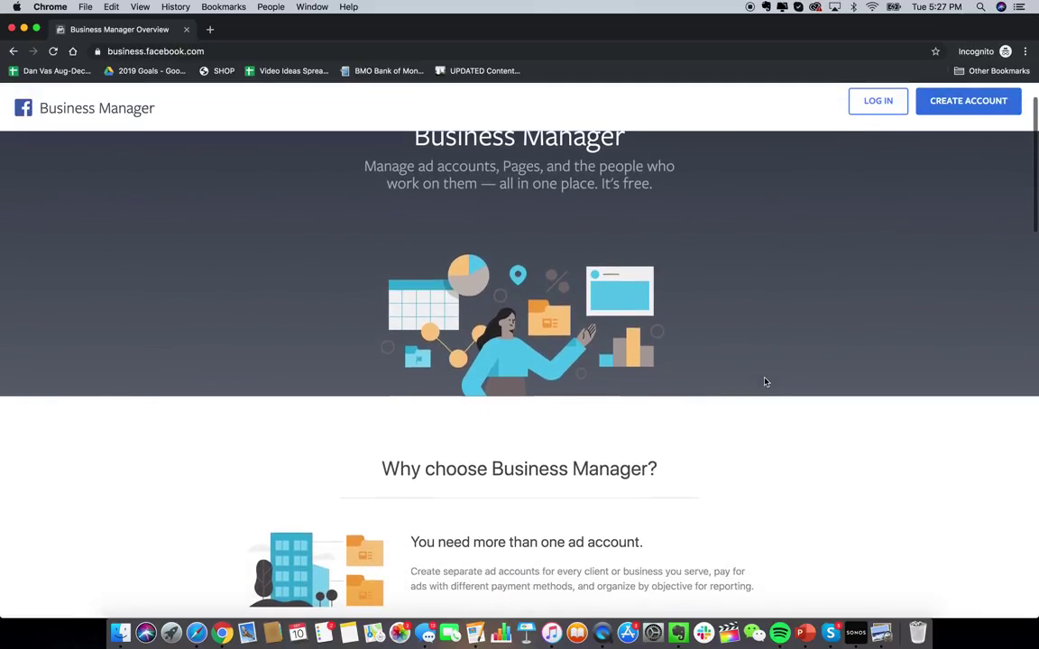
pyautogui.scroll(2, 765, 383)
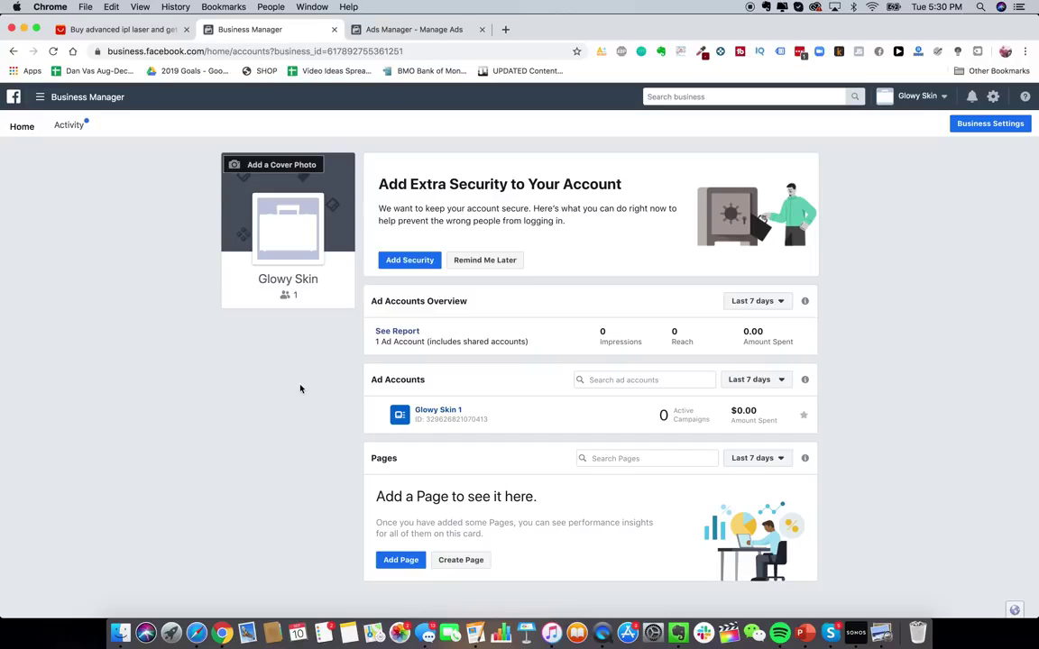
# - From All Tools, open Audience Insights for Glowy Skin 1 in a new tab and switch to it
pyautogui.click(109, 100)
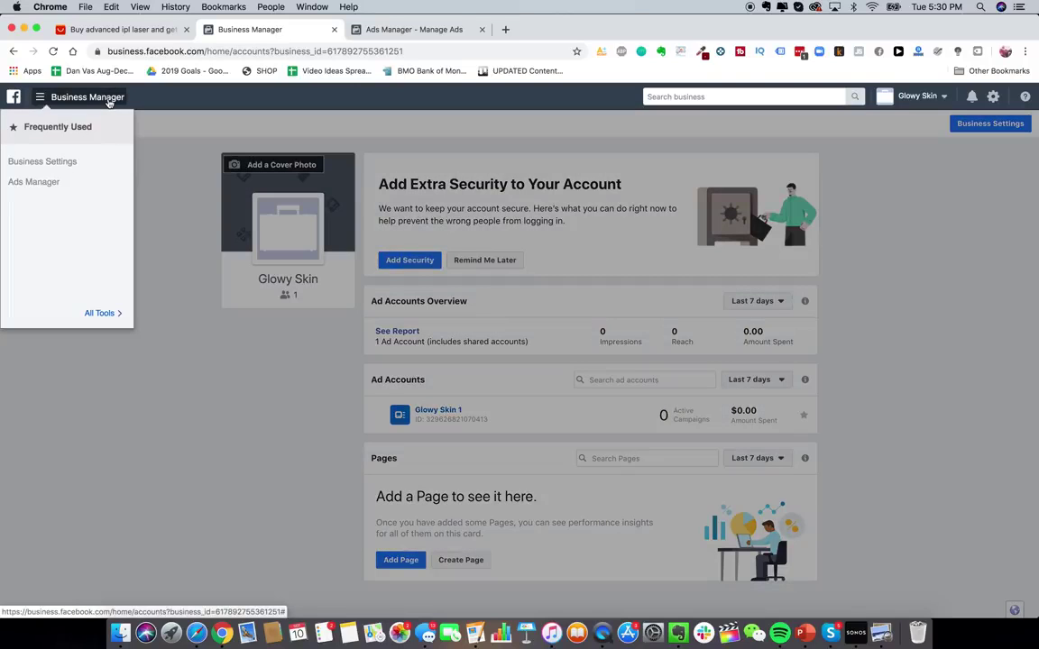
pyautogui.moveTo(93, 309)
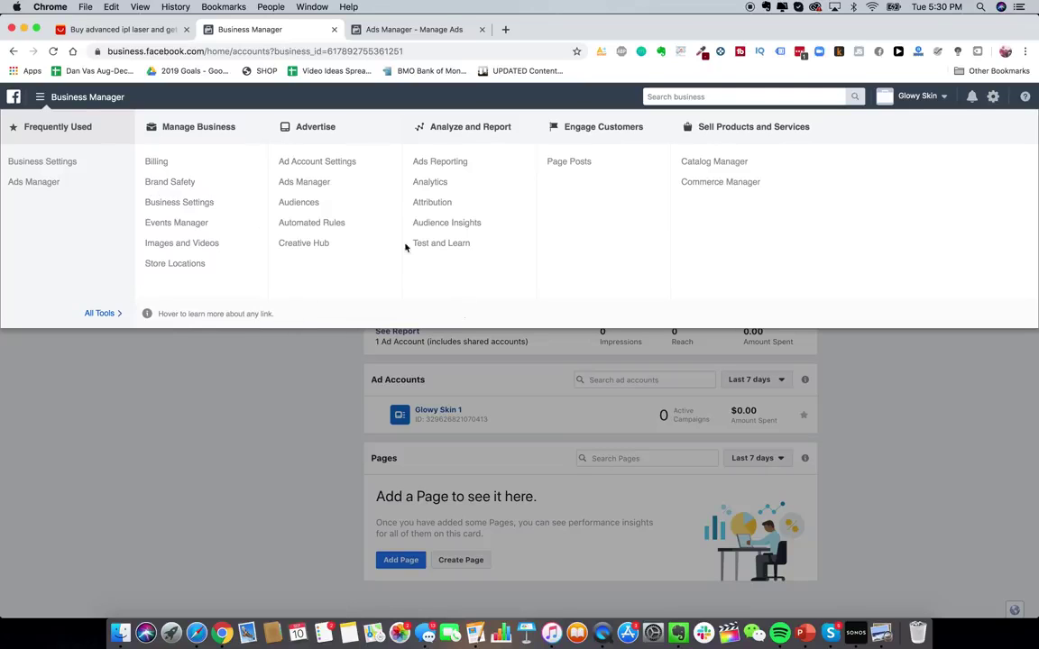
pyautogui.rightClick(455, 226)
pyautogui.click(487, 232)
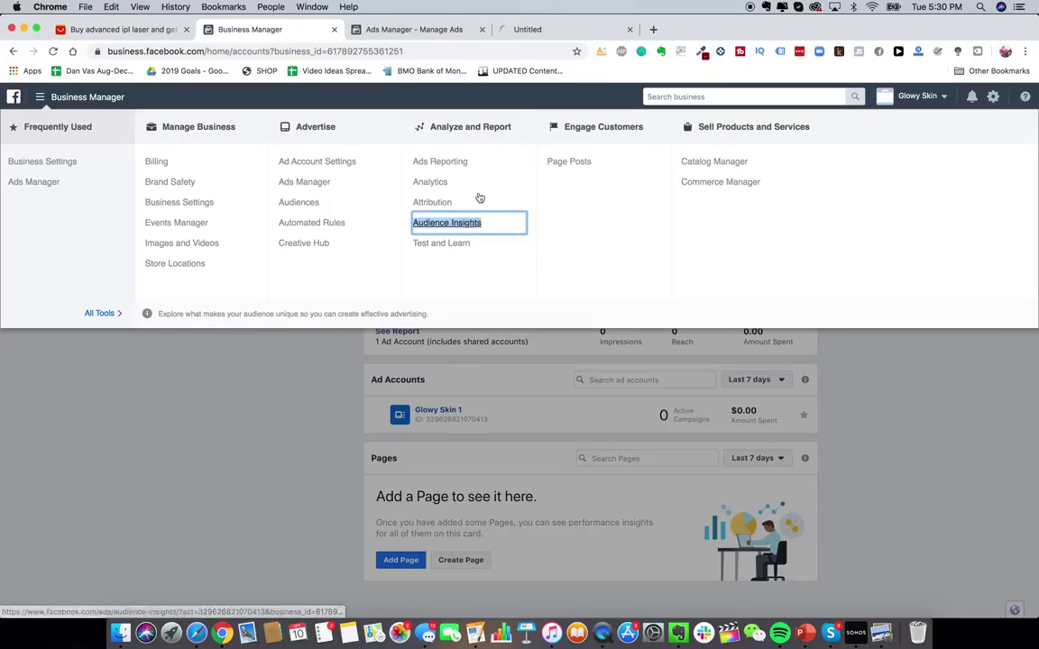
pyautogui.click(559, 29)
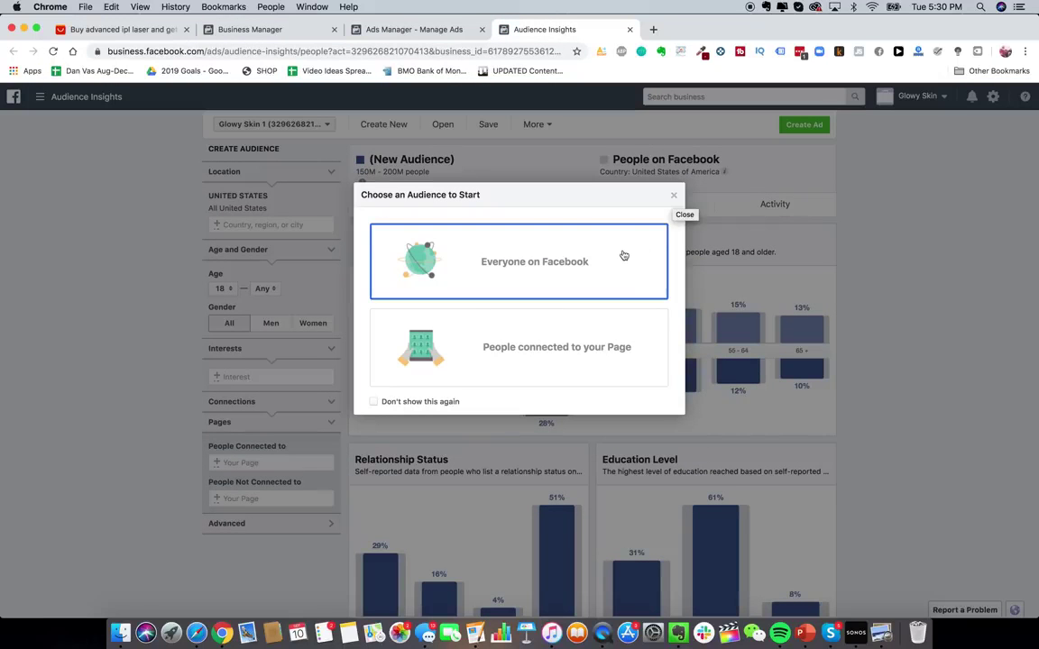
# - Add Australia, United Kingdom and Canada to the audience locations
pyautogui.click(598, 272)
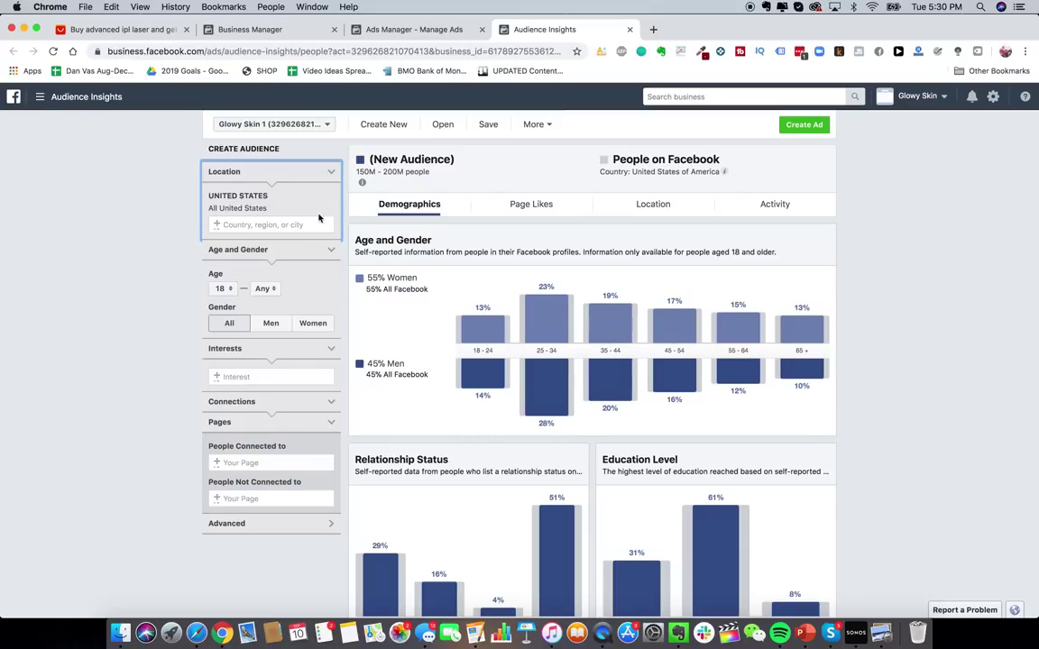
pyautogui.click(244, 377)
pyautogui.click(238, 228)
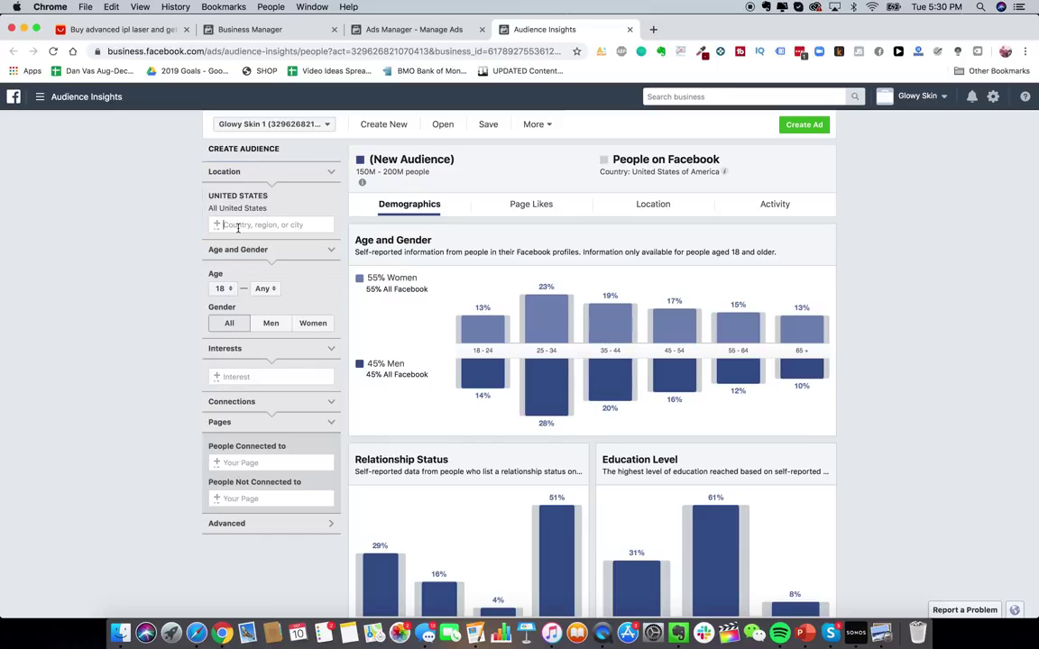
pyautogui.write('australia')
pyautogui.press('Return')
pyautogui.write('unit')
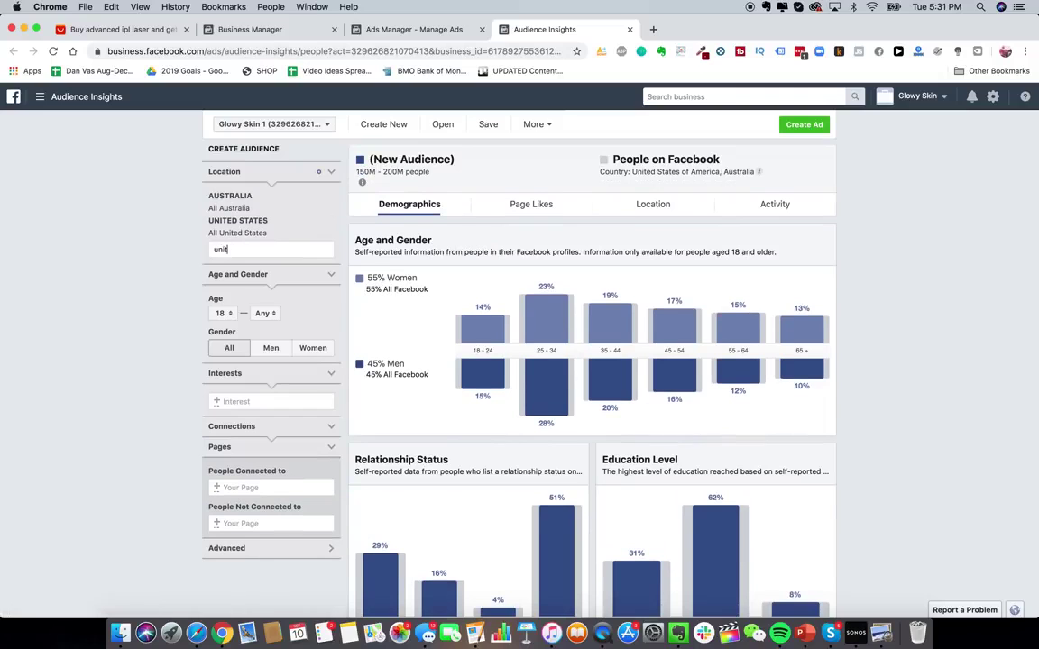
pyautogui.write('ed k')
pyautogui.press('Return')
pyautogui.write('canada')
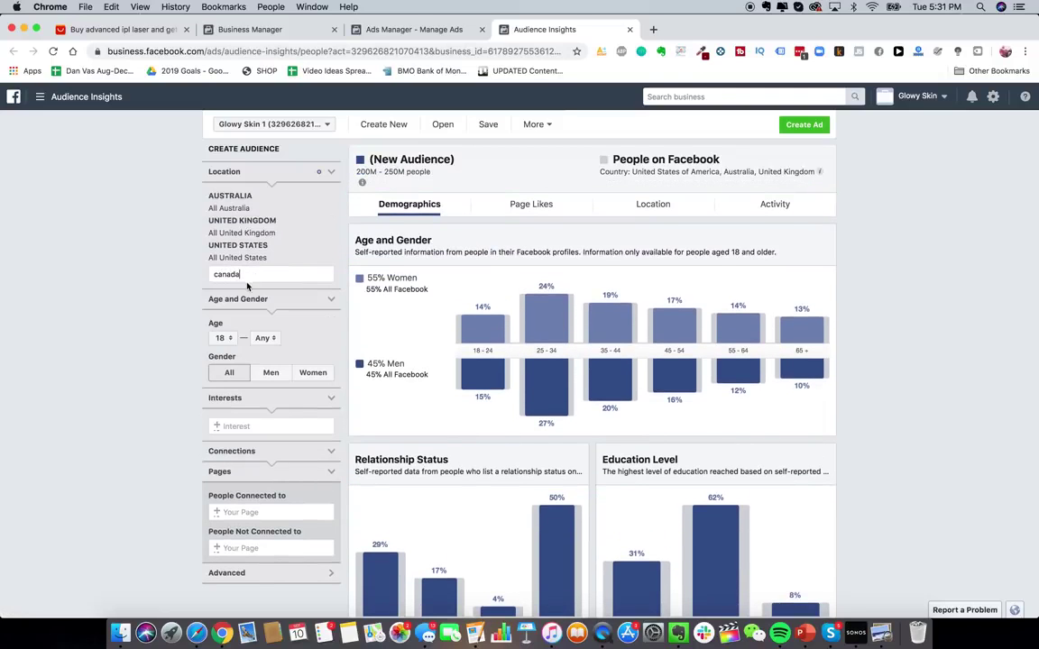
pyautogui.press('Return')
# - Set the audience interest to Hair removal, narrowing it to 5M–6M people
pyautogui.scroll(-1, 226, 424)
pyautogui.click(252, 427)
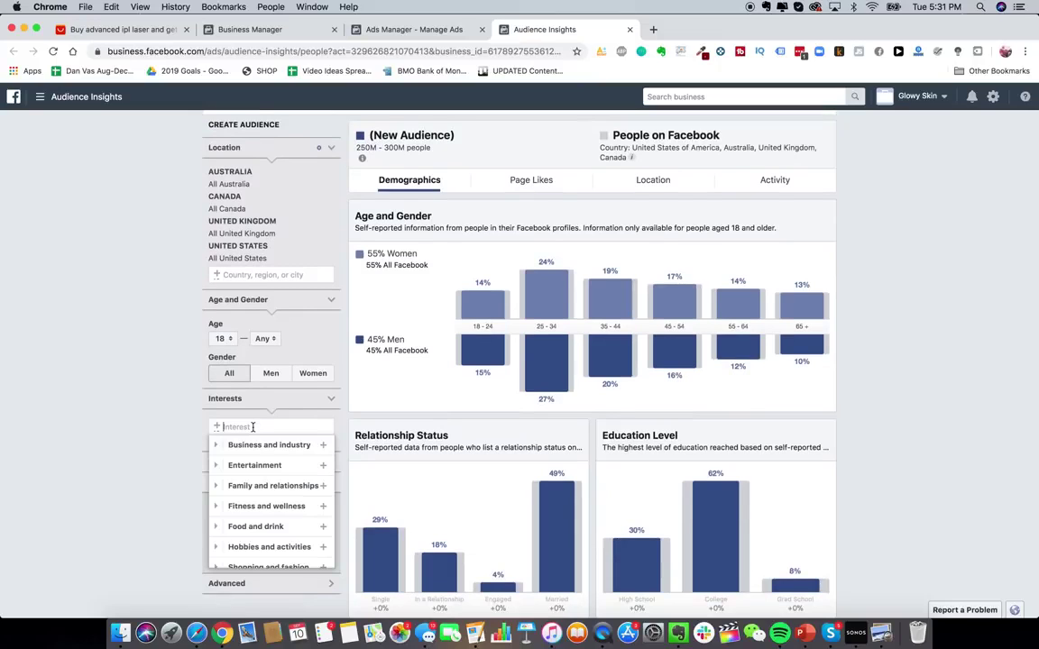
pyautogui.write('laser hair removal')
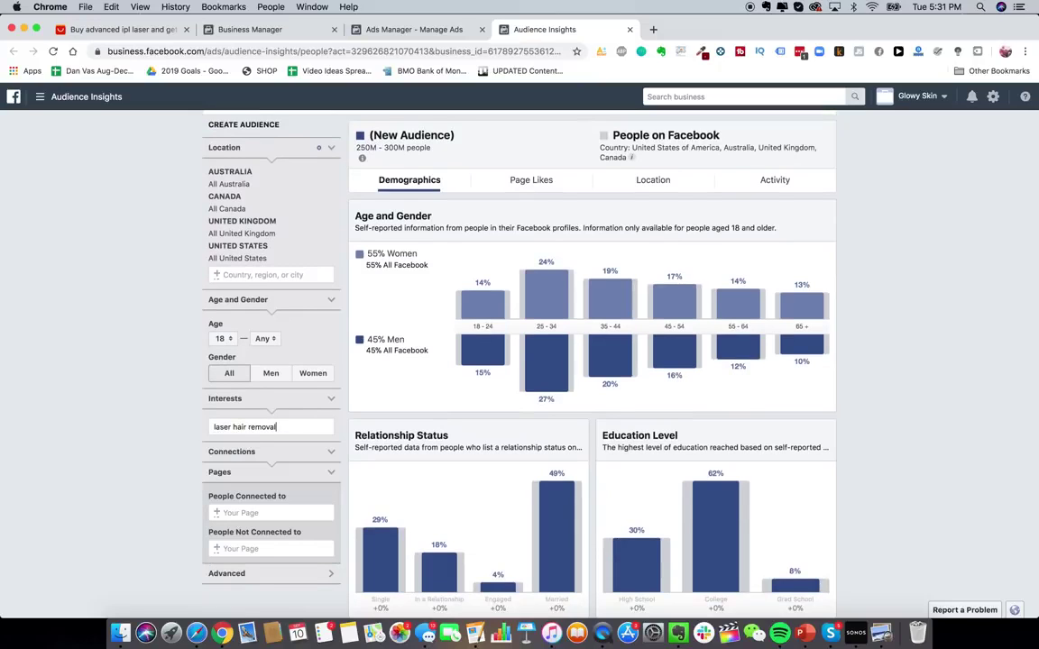
pyautogui.press('super+a')
pyautogui.write('laser removal')
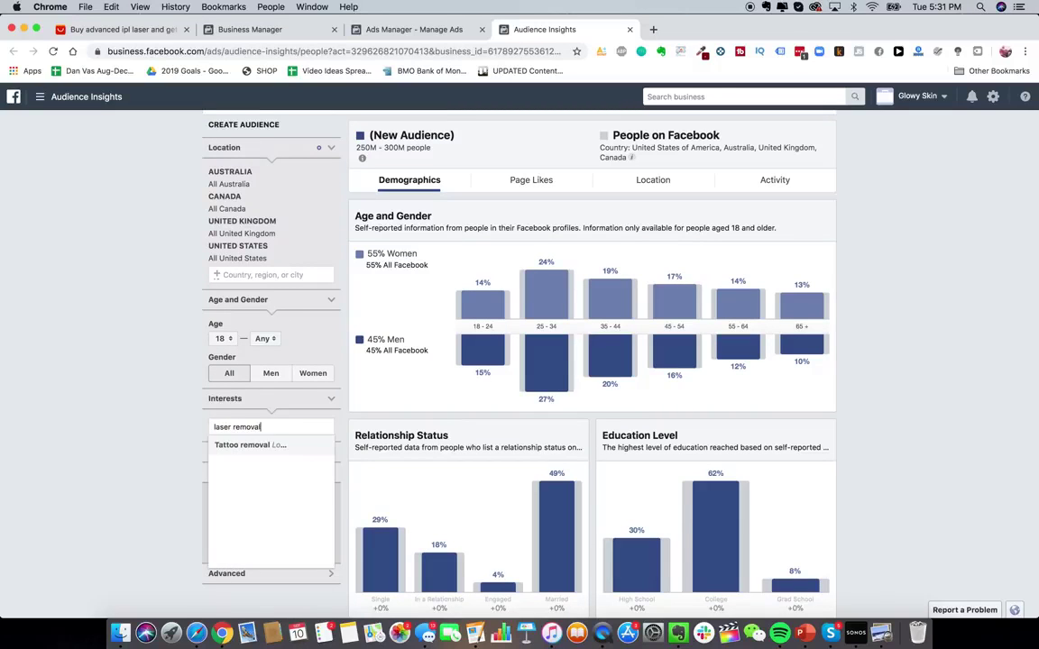
pyautogui.press('super+a')
pyautogui.press('BackSpace')
pyautogui.write('hair removal')
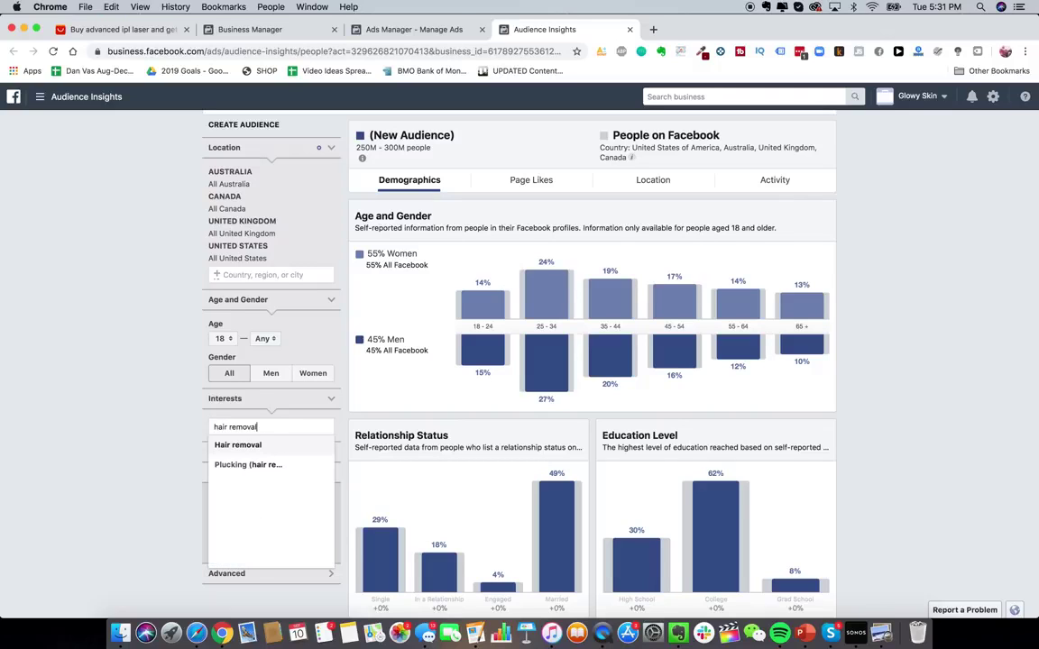
pyautogui.click(270, 447)
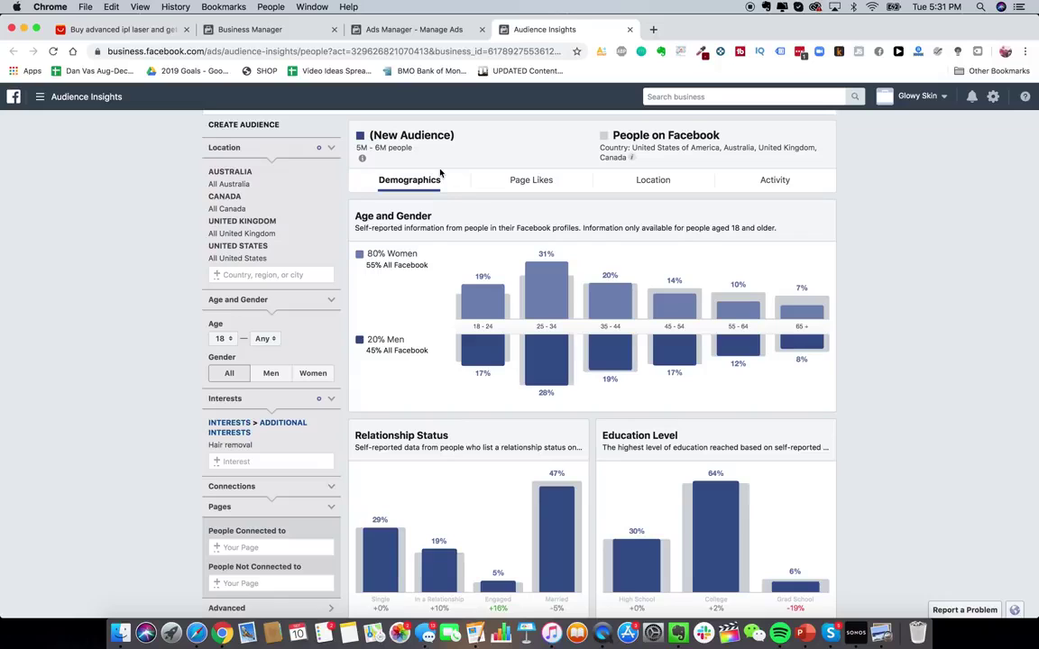
# - Review the Page Likes categories for the Hair removal audience
pyautogui.click(534, 179)
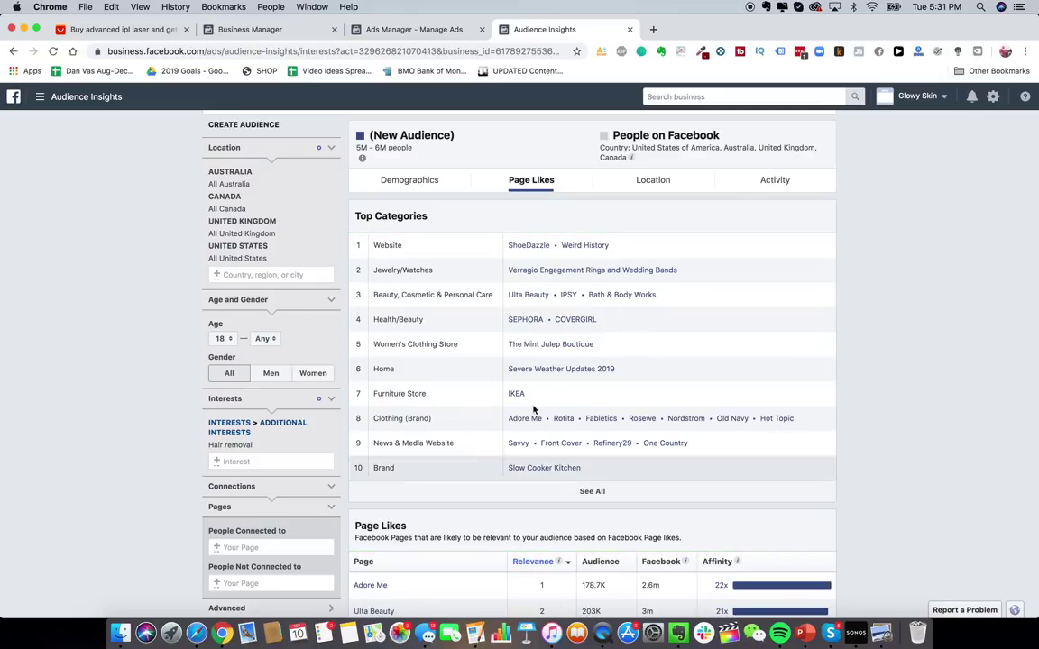
pyautogui.scroll(-1, 652, 388)
pyautogui.scroll(-1, 652, 388)
pyautogui.scroll(3, 653, 387)
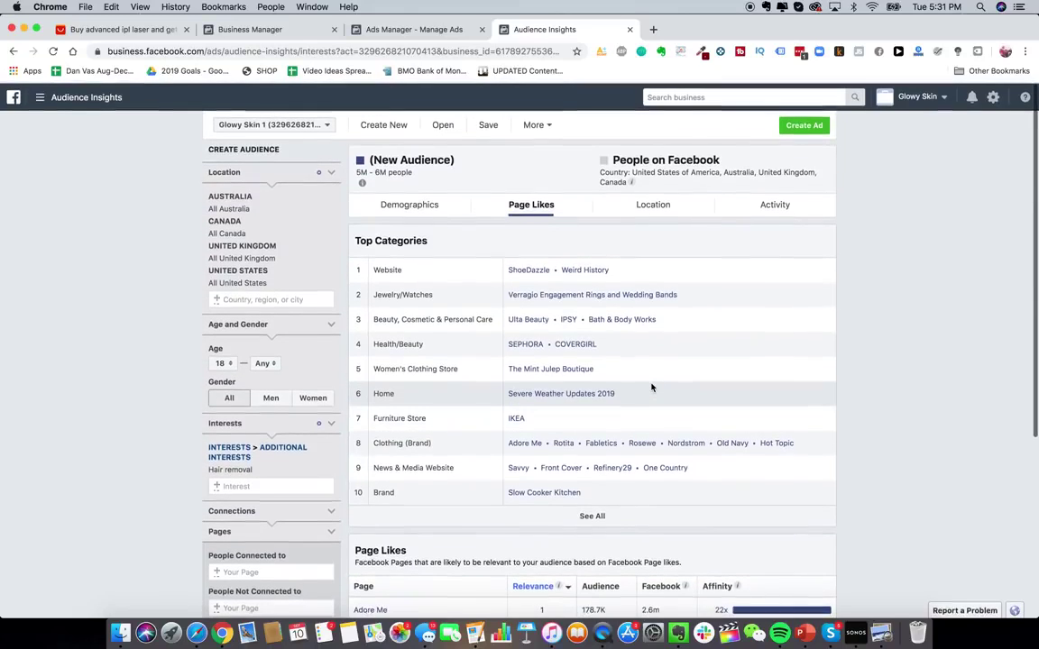
# - List Ulta Beauty, Bath & Body Works and Sephora in the Evernote Interests note, then return to Chrome
pyautogui.rightClick(672, 639)
pyautogui.press('Escape')
pyautogui.click(675, 639)
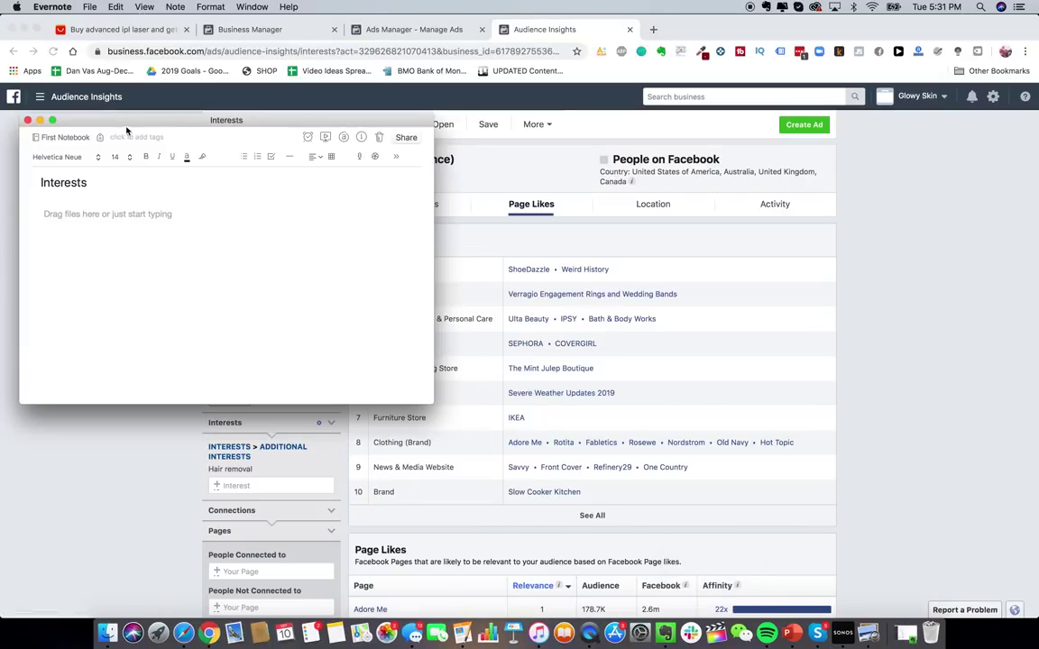
pyautogui.write('Ulta Beauty ')
pyautogui.write('Bath')
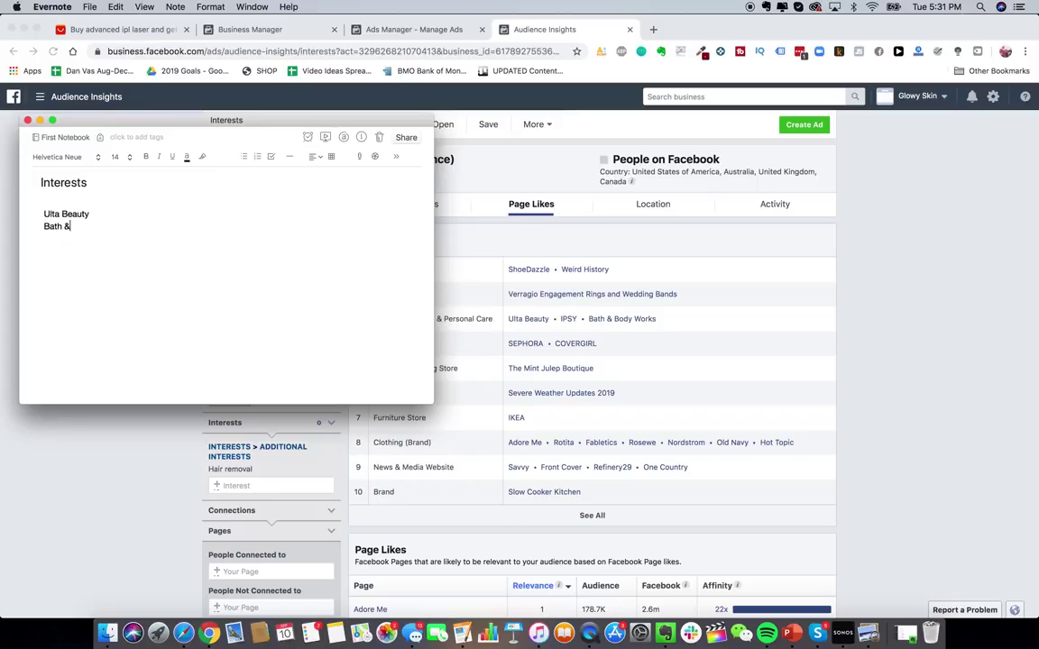
pyautogui.write(' & Body Works ')
pyautogui.write('Sephora')
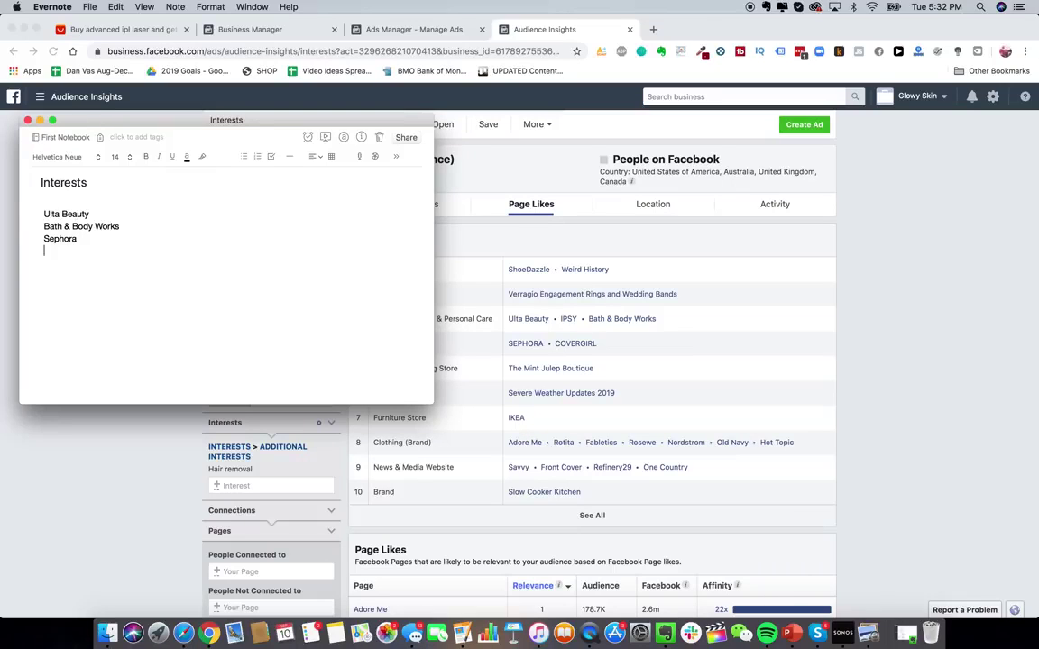
pyautogui.press('Return')
pyautogui.write('Covergirl')
pyautogui.click(775, 406)
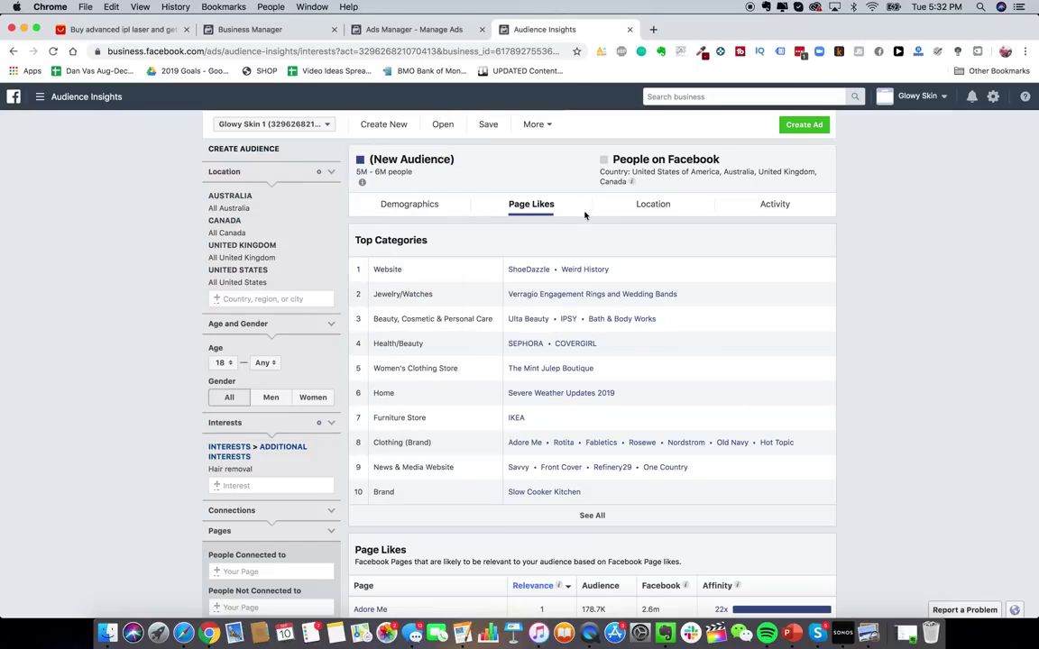
# - Check the audience's top locations and demographics charts, showing 80% women
pyautogui.click(619, 214)
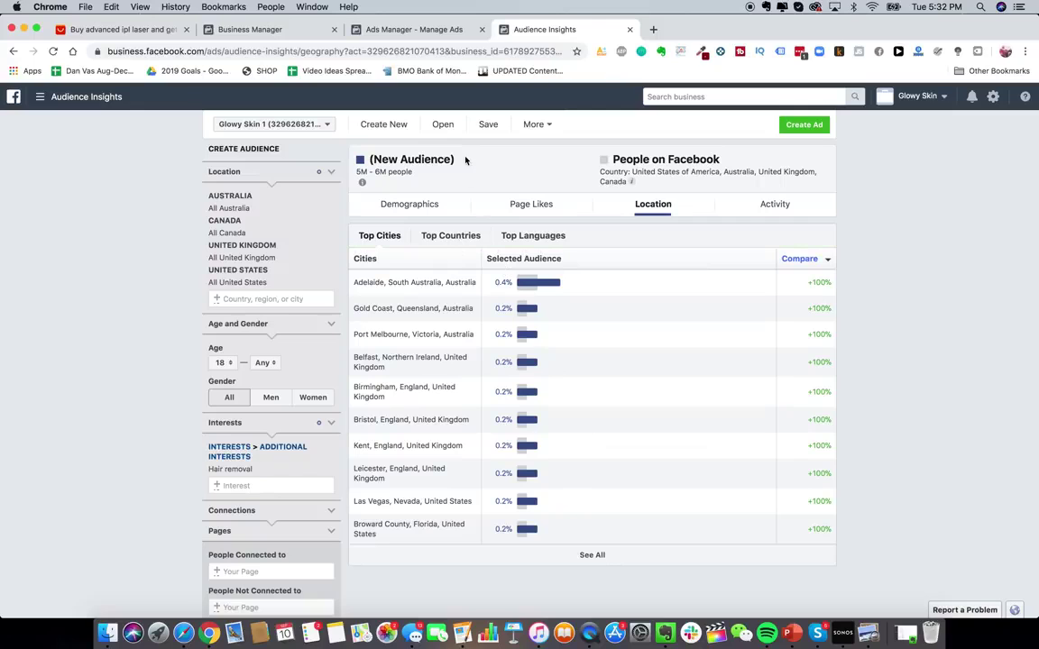
pyautogui.click(390, 204)
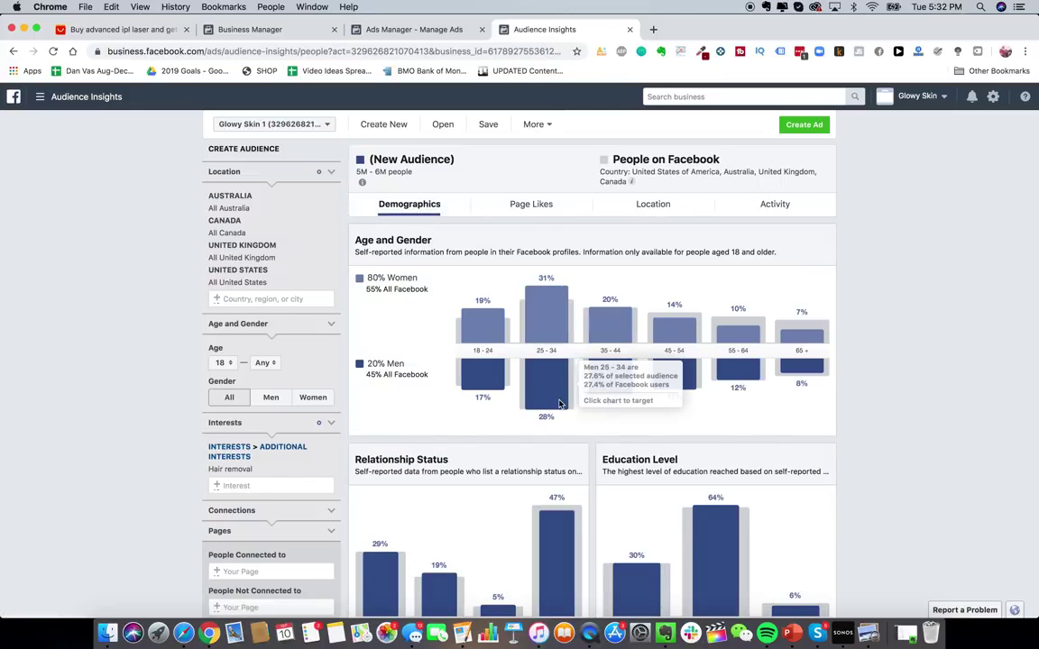
pyautogui.scroll(-1, 518, 418)
pyautogui.scroll(1, 518, 406)
pyautogui.scroll(-10, 538, 400)
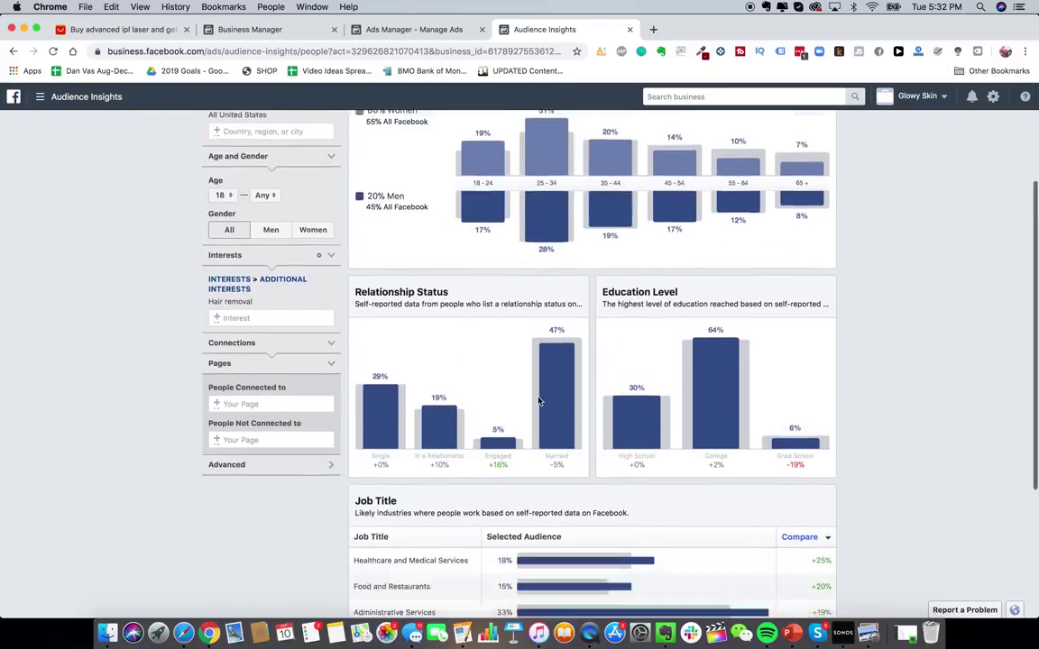
pyautogui.scroll(10, 539, 400)
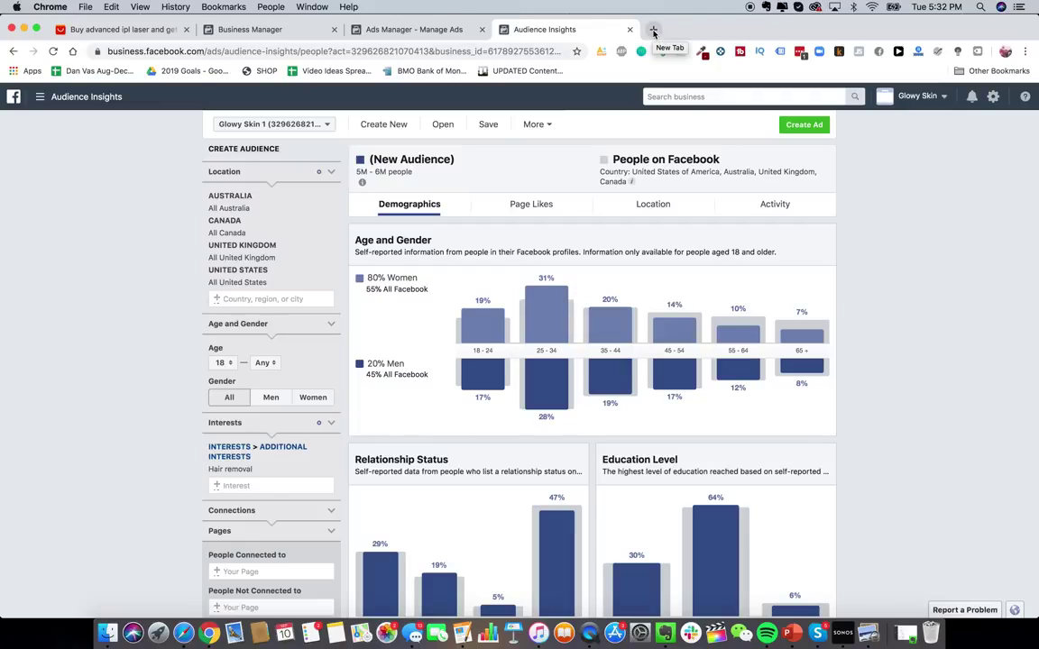
# - Go to the Facebook Ad Library in a new browser tab
pyautogui.click(654, 33)
pyautogui.write('facebook.com/ads/library')
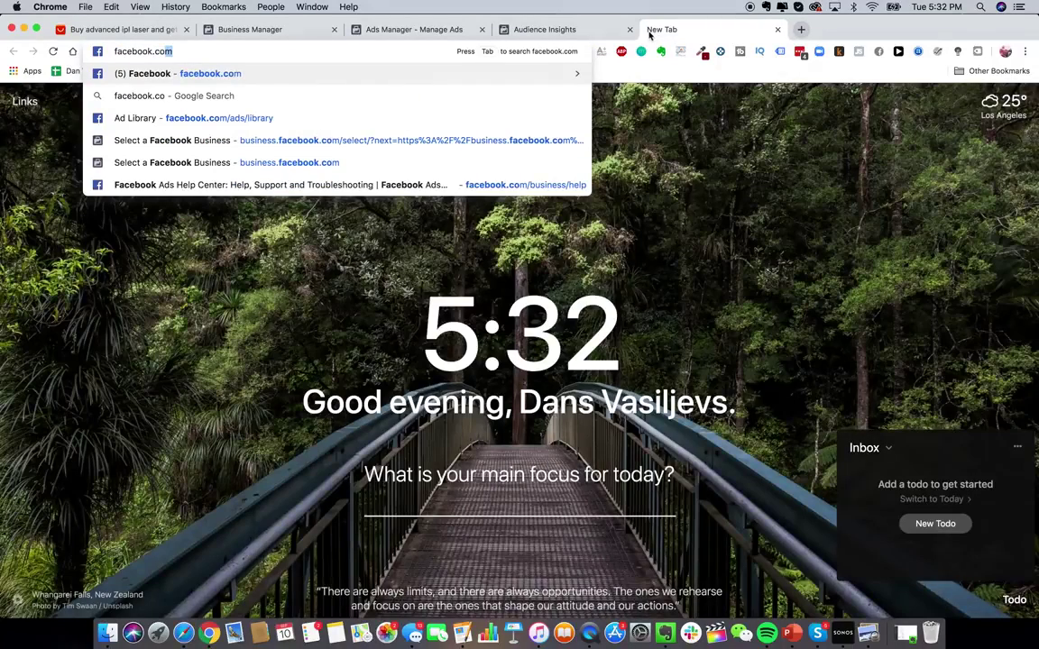
pyautogui.click(494, 118)
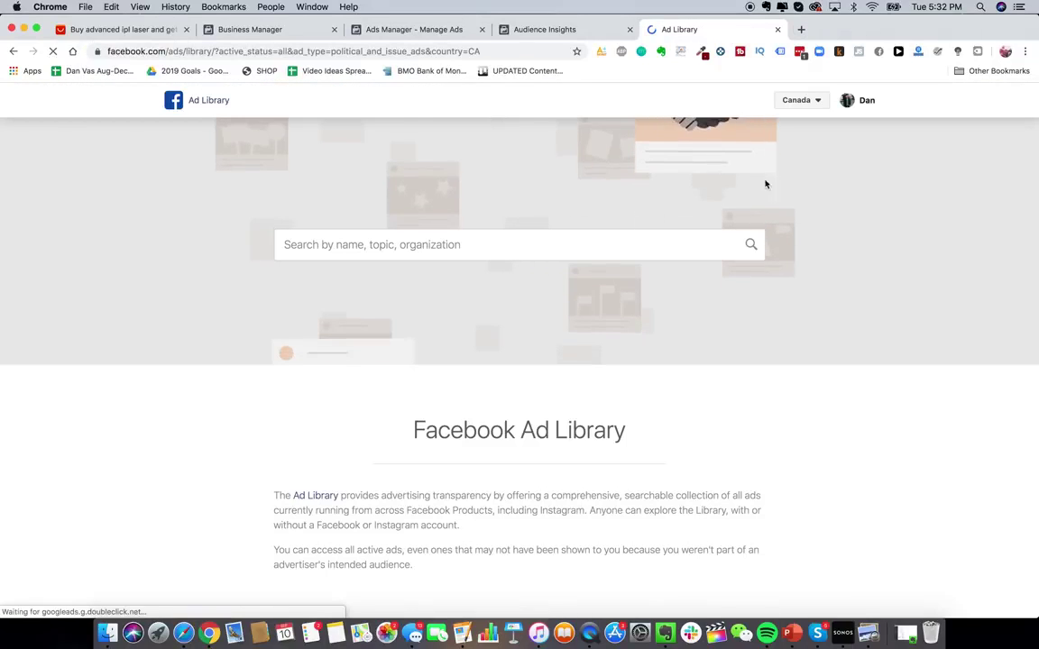
# - Set the Ad Library country to All and open the HeySilkySkin page from a 'hey silky skin' search
pyautogui.click(799, 102)
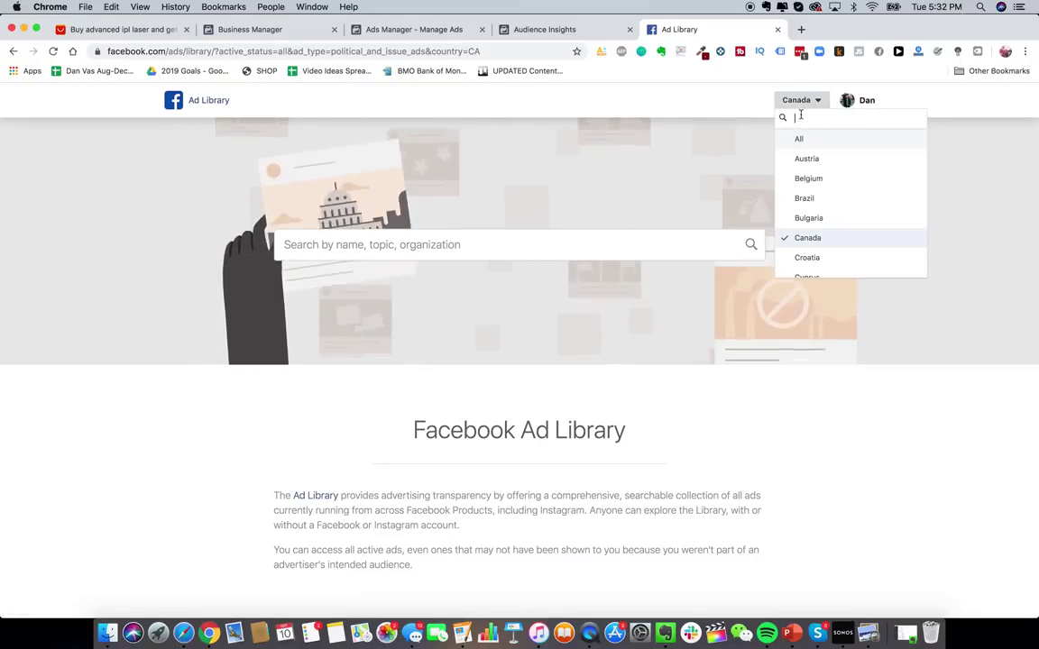
pyautogui.click(799, 139)
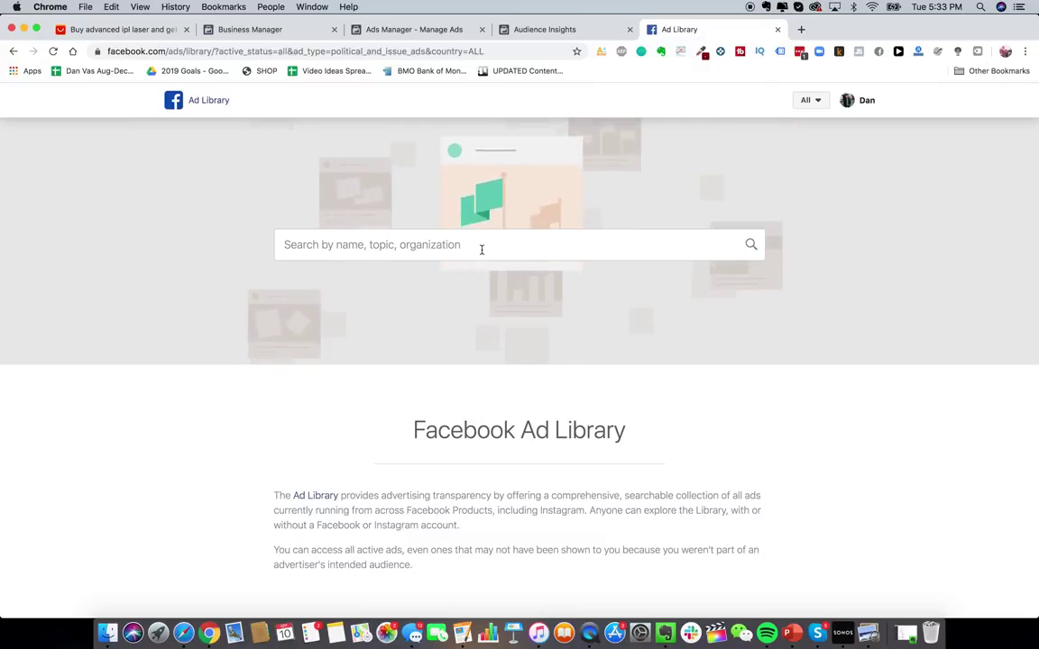
pyautogui.click(482, 250)
pyautogui.write('hey silky skin')
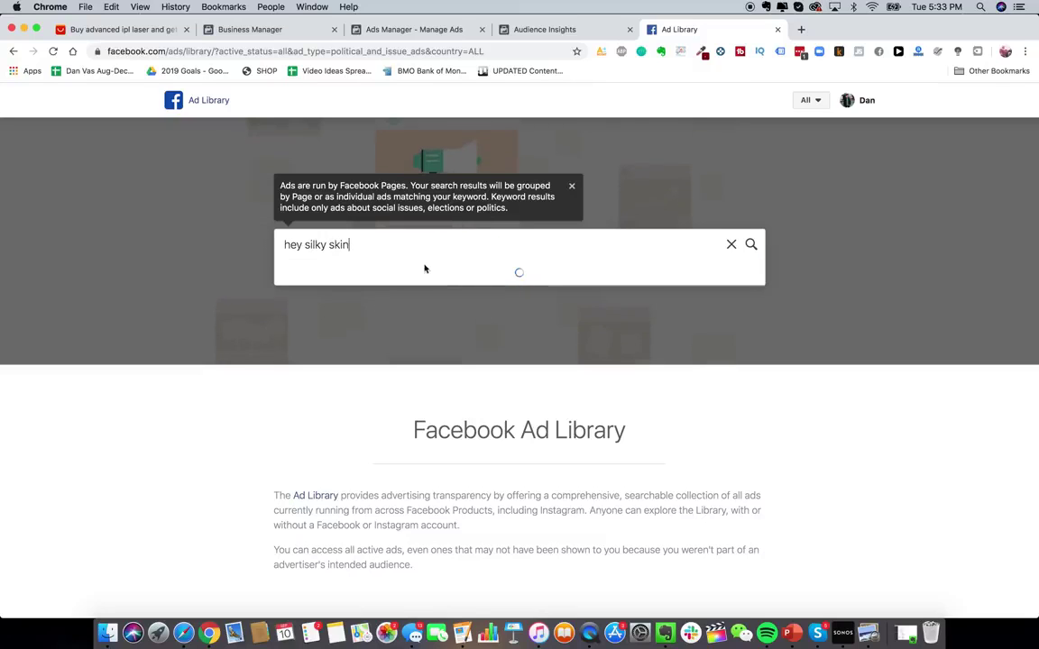
pyautogui.click(354, 308)
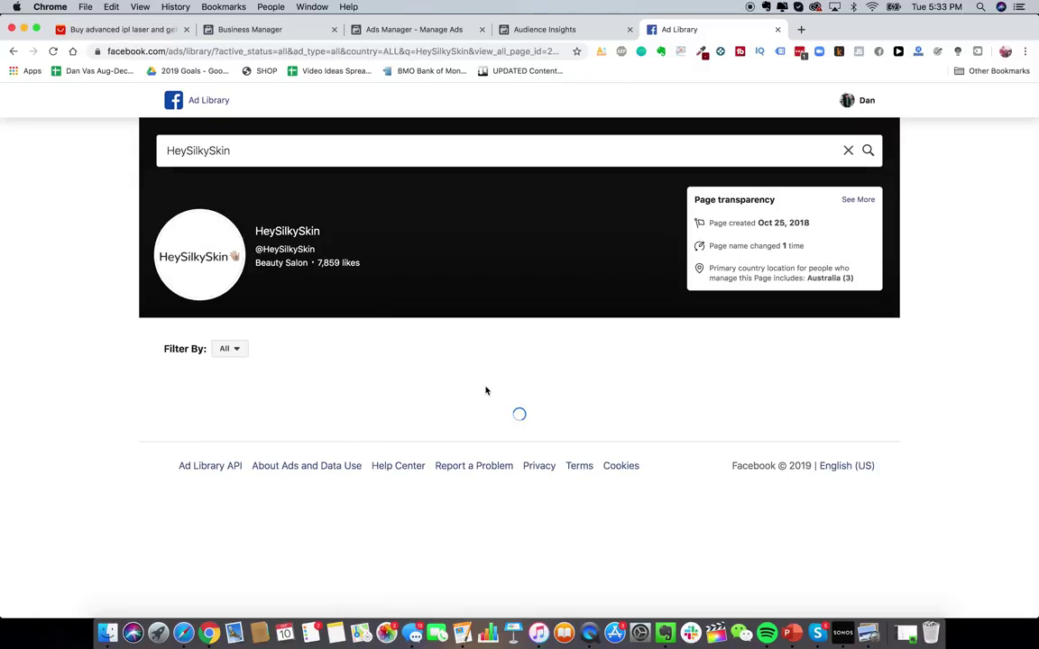
# - Browse HeySilkySkin's ads and play the '$60 OFF FLASH SALE' laser hair removal video
pyautogui.scroll(-2, 563, 467)
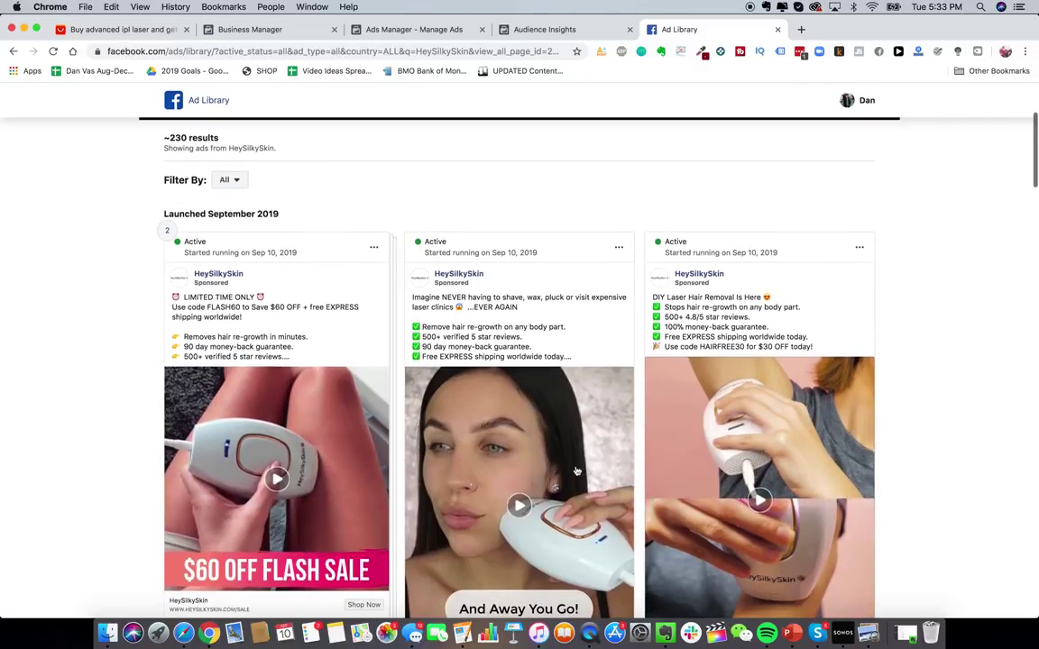
pyautogui.scroll(-3, 577, 471)
pyautogui.scroll(2, 577, 471)
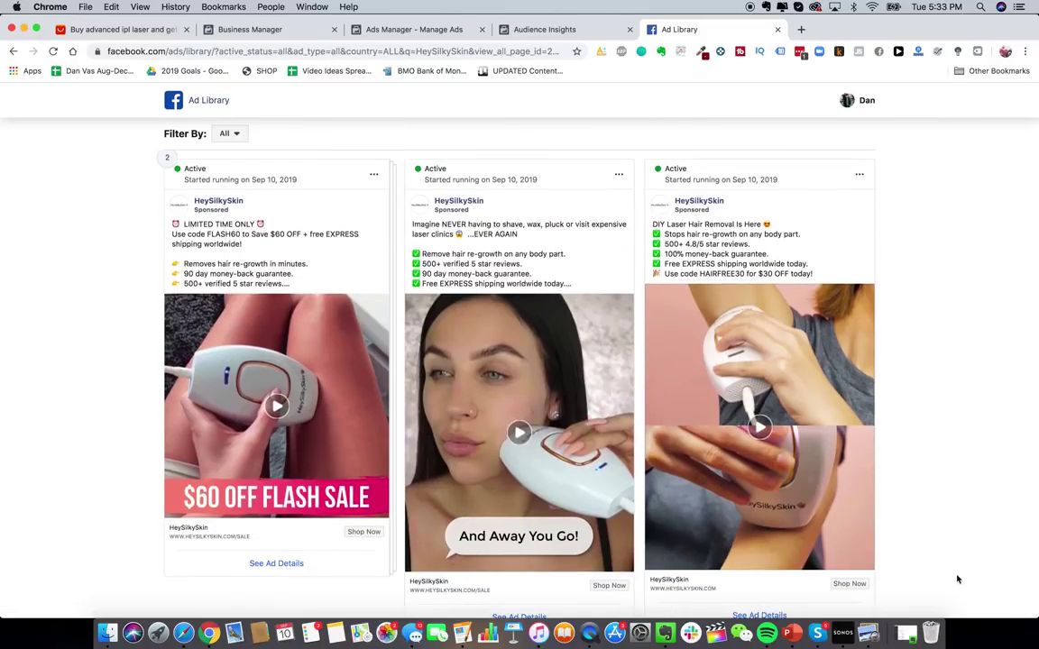
pyautogui.scroll(-1, 917, 329)
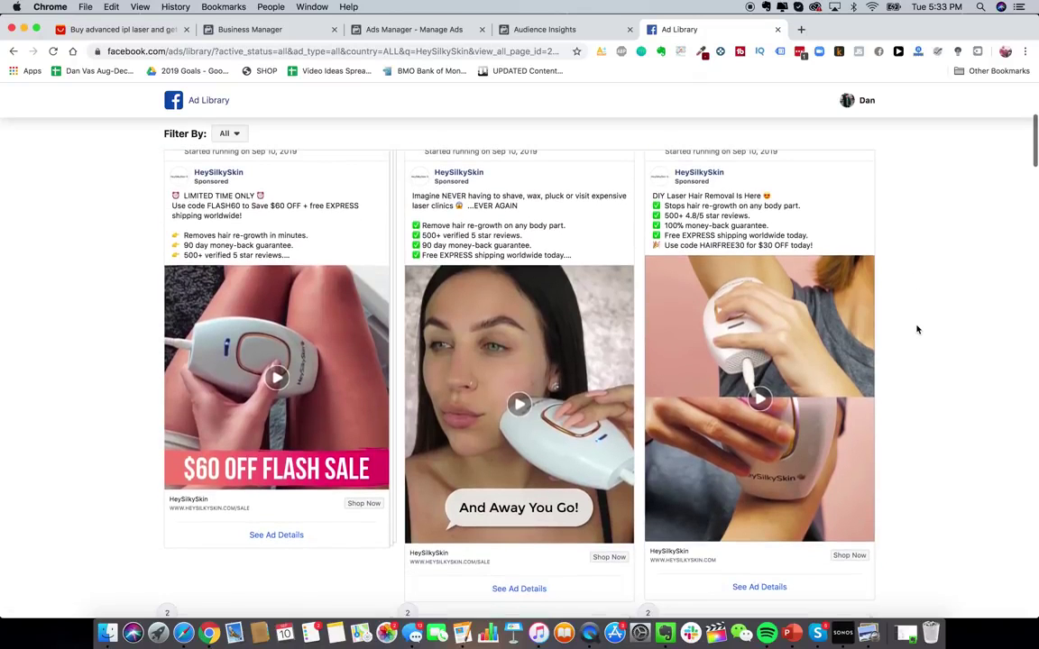
pyautogui.scroll(1, 812, 261)
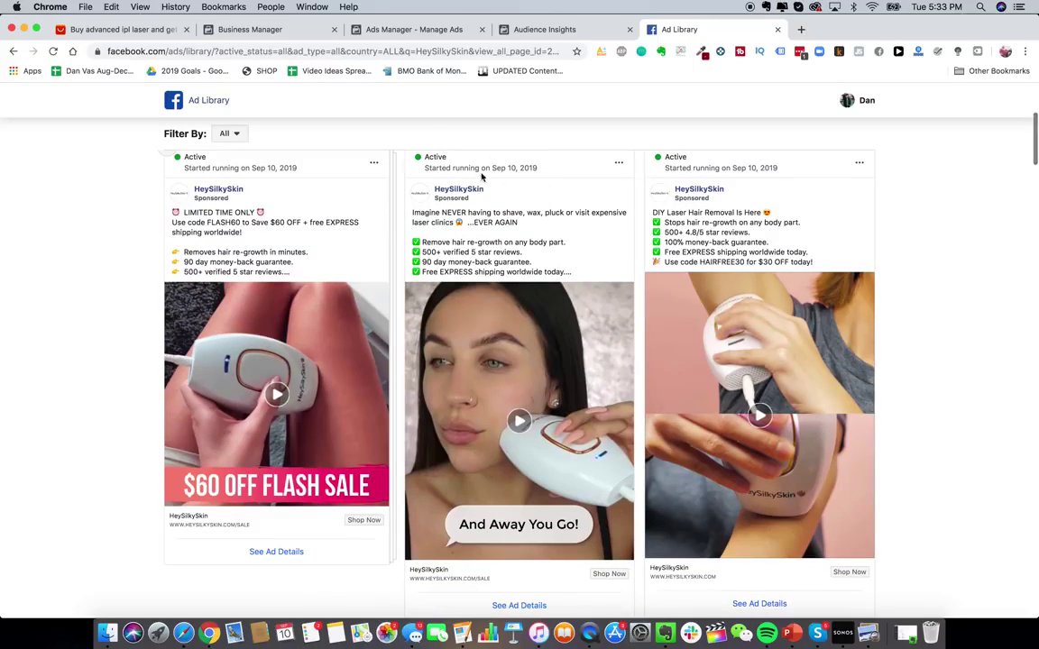
pyautogui.scroll(-10, 634, 229)
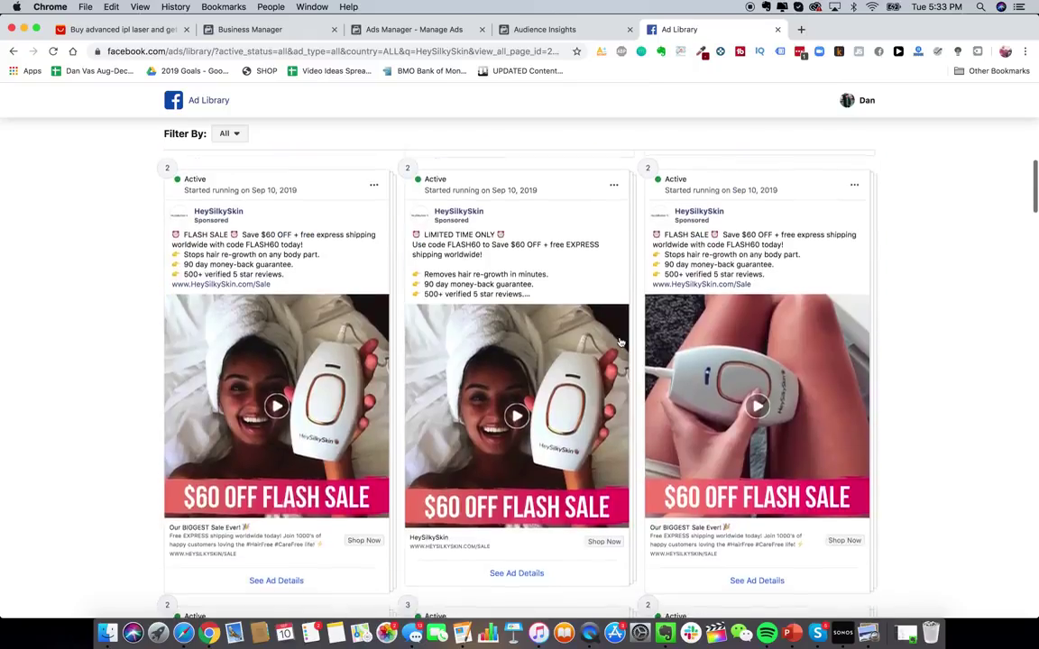
pyautogui.scroll(-10, 620, 341)
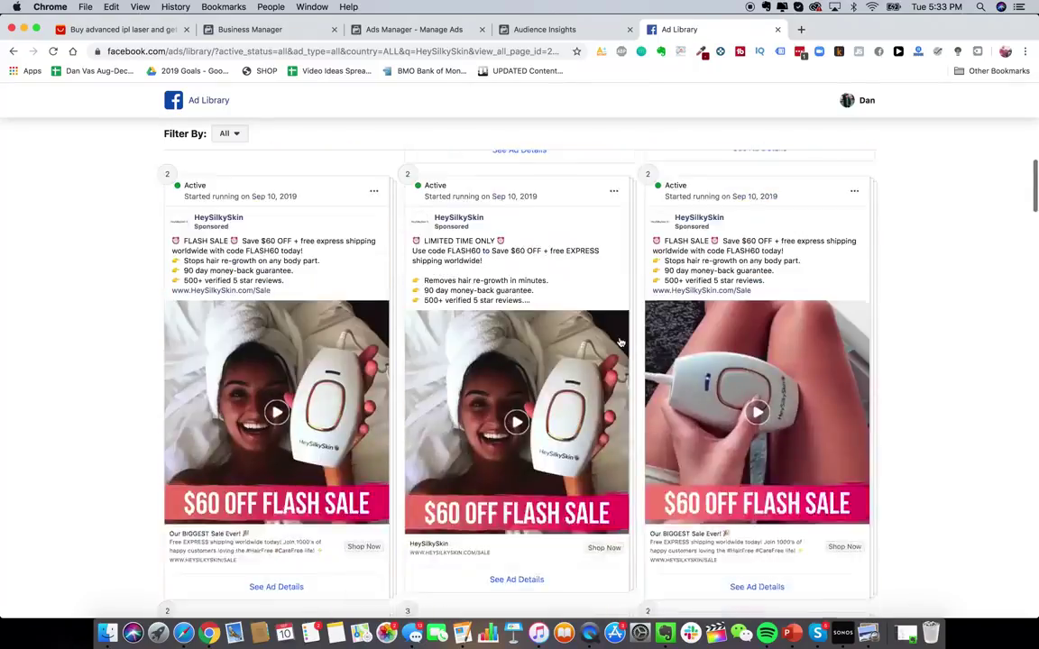
pyautogui.scroll(-5, 620, 341)
pyautogui.scroll(2, 541, 352)
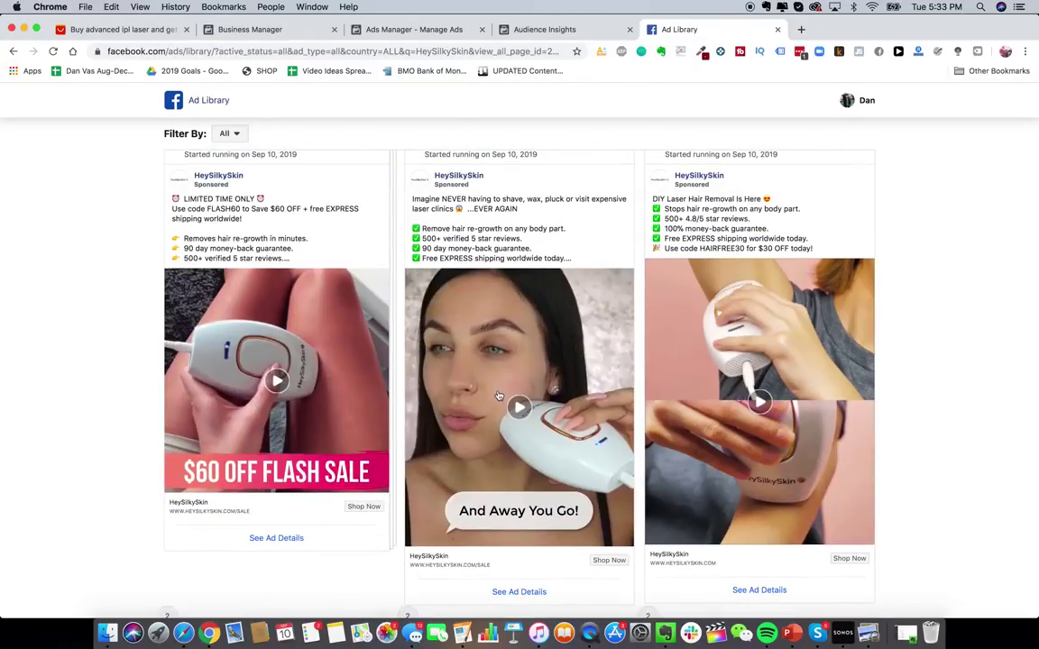
pyautogui.scroll(1, 499, 395)
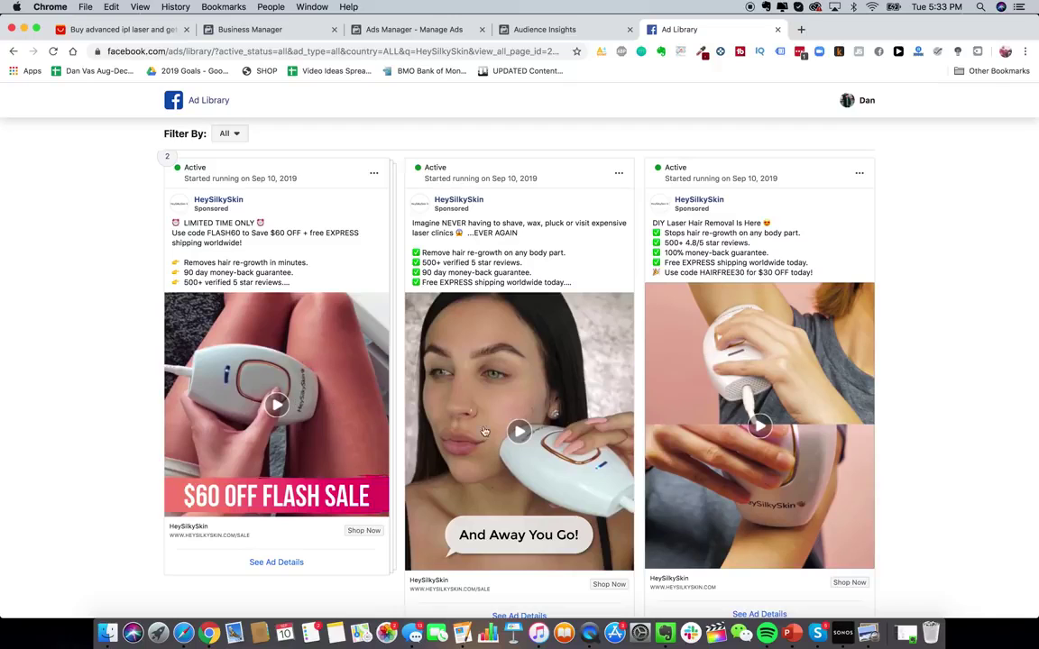
pyautogui.scroll(1, 364, 383)
pyautogui.scroll(-2, 364, 384)
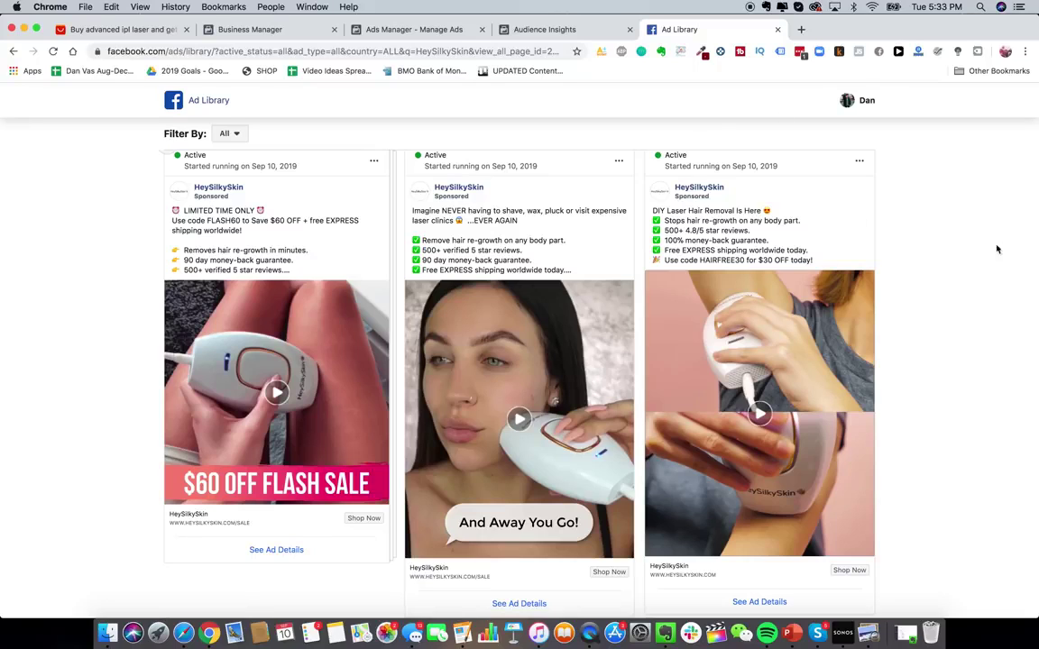
pyautogui.scroll(1, 958, 262)
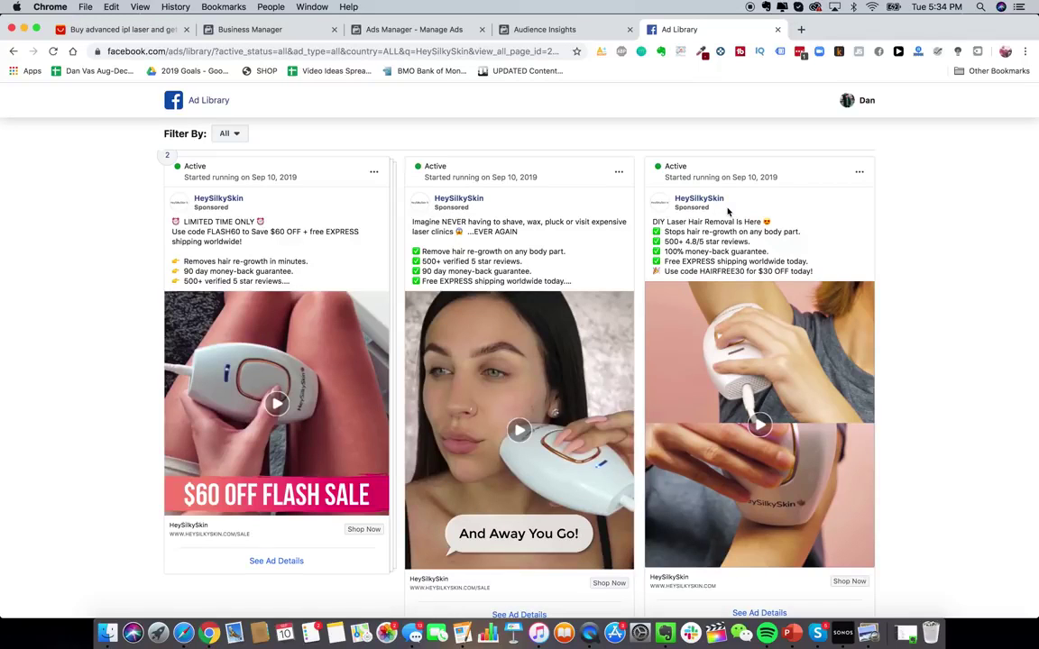
pyautogui.scroll(1, 489, 258)
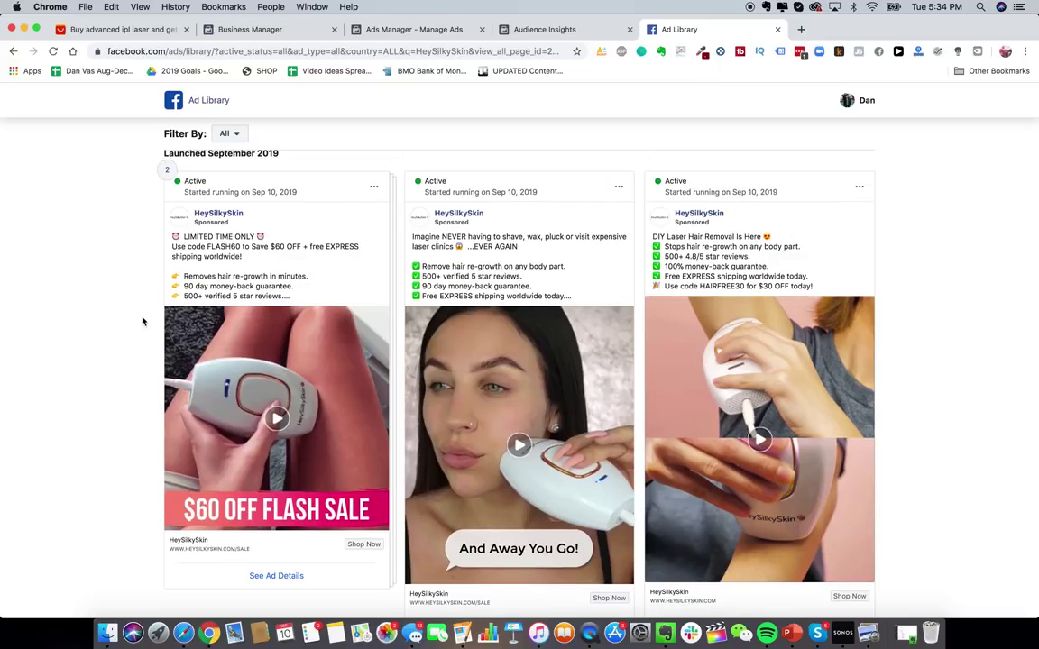
pyautogui.scroll(-1, 141, 321)
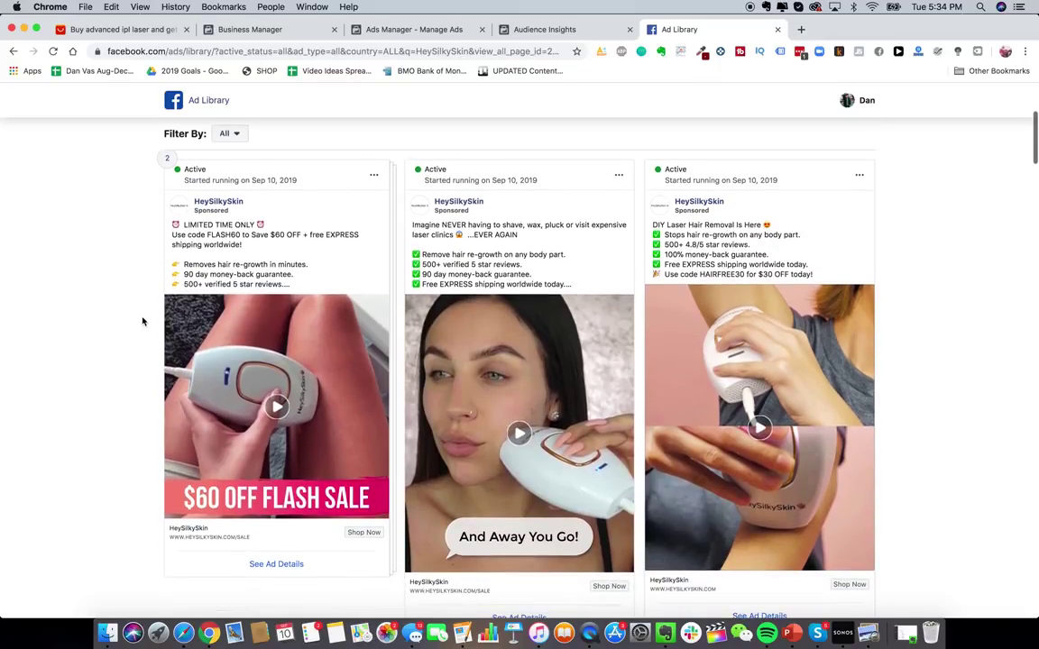
pyautogui.scroll(1, 141, 321)
pyautogui.scroll(-5, 142, 321)
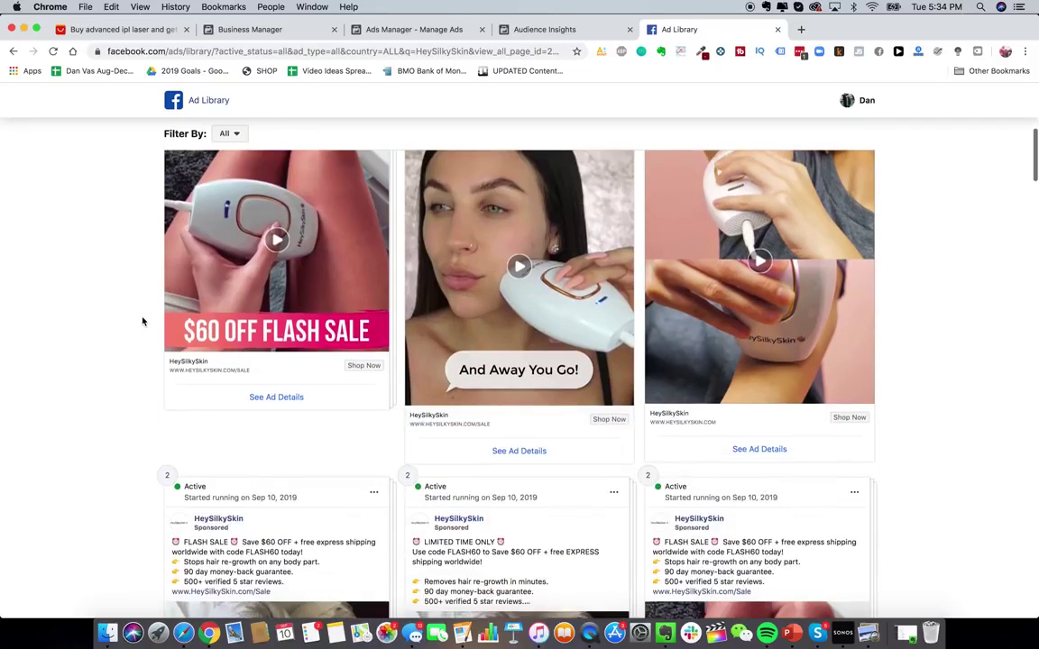
pyautogui.scroll(-2, 142, 321)
pyautogui.scroll(5, 141, 321)
pyautogui.scroll(3, 141, 321)
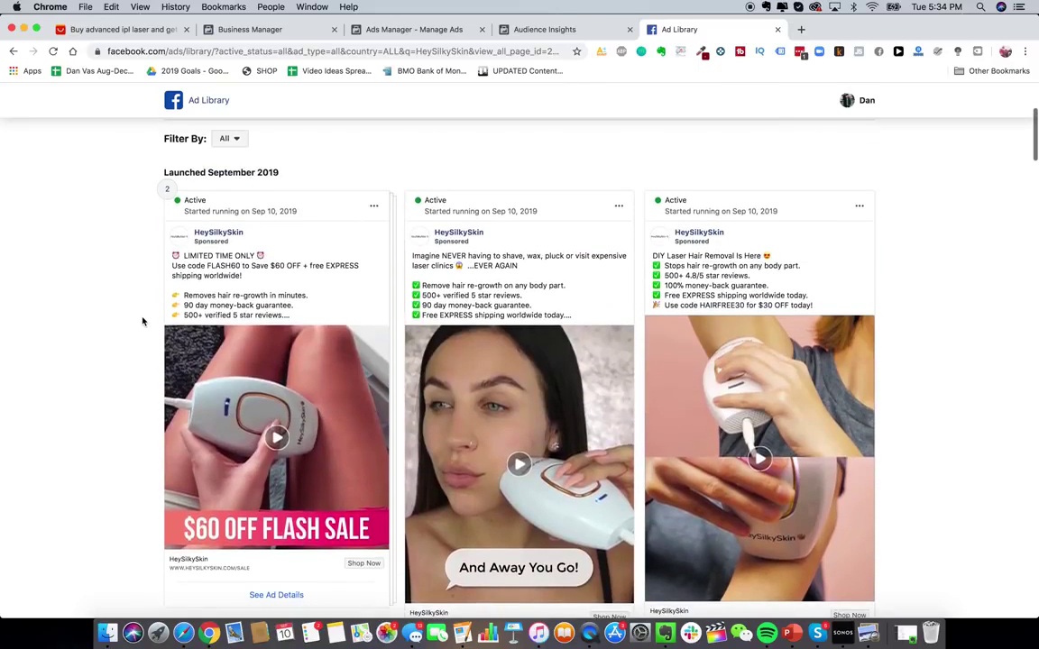
pyautogui.scroll(-2, 143, 318)
pyautogui.click(284, 438)
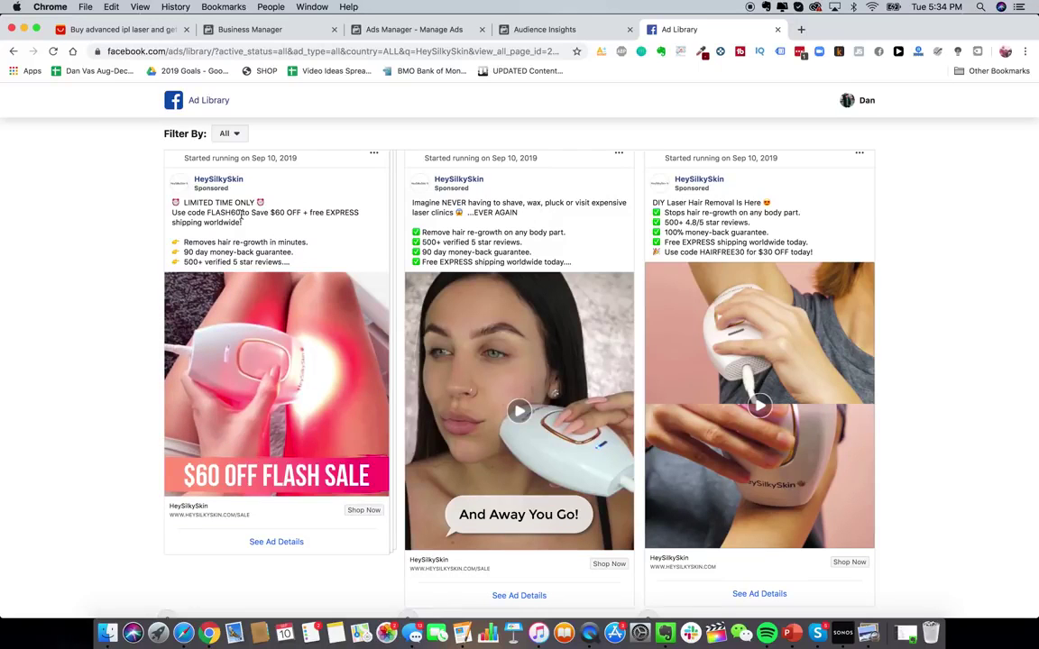
pyautogui.scroll(-1, 527, 380)
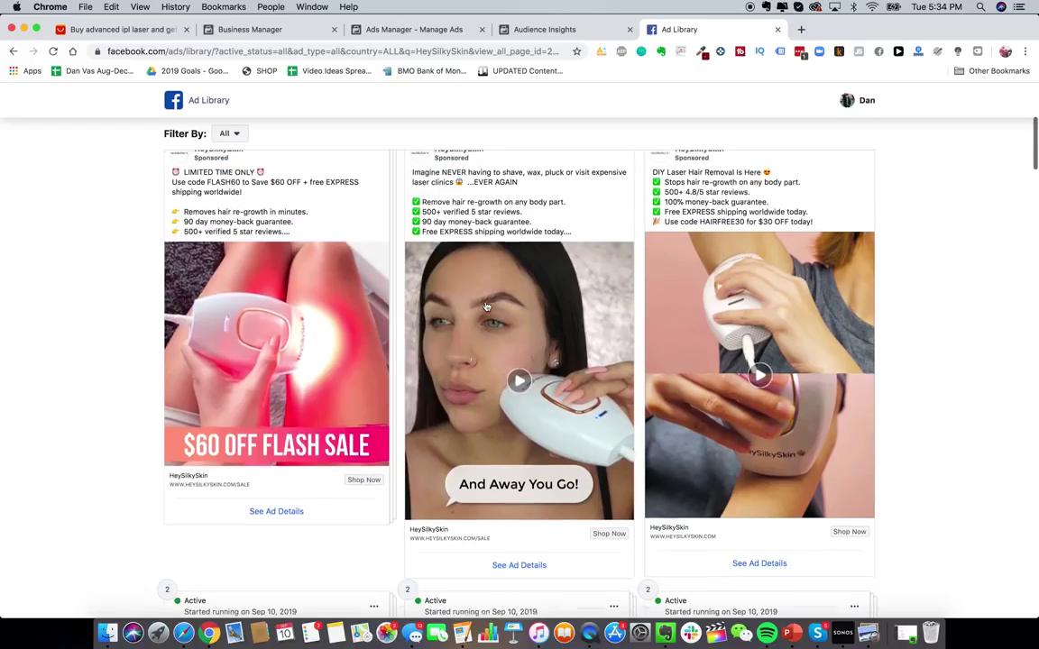
# - Play HeySilkySkin's 'And Away You Go!' video ad and browse further down the ads
pyautogui.click(503, 284)
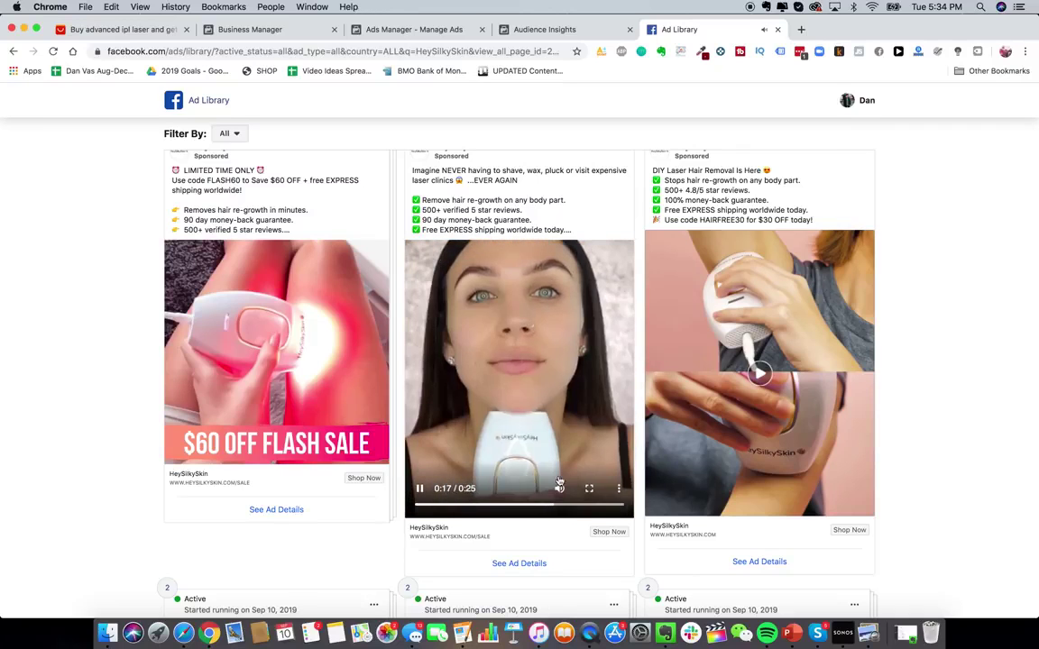
pyautogui.scroll(-1, 565, 370)
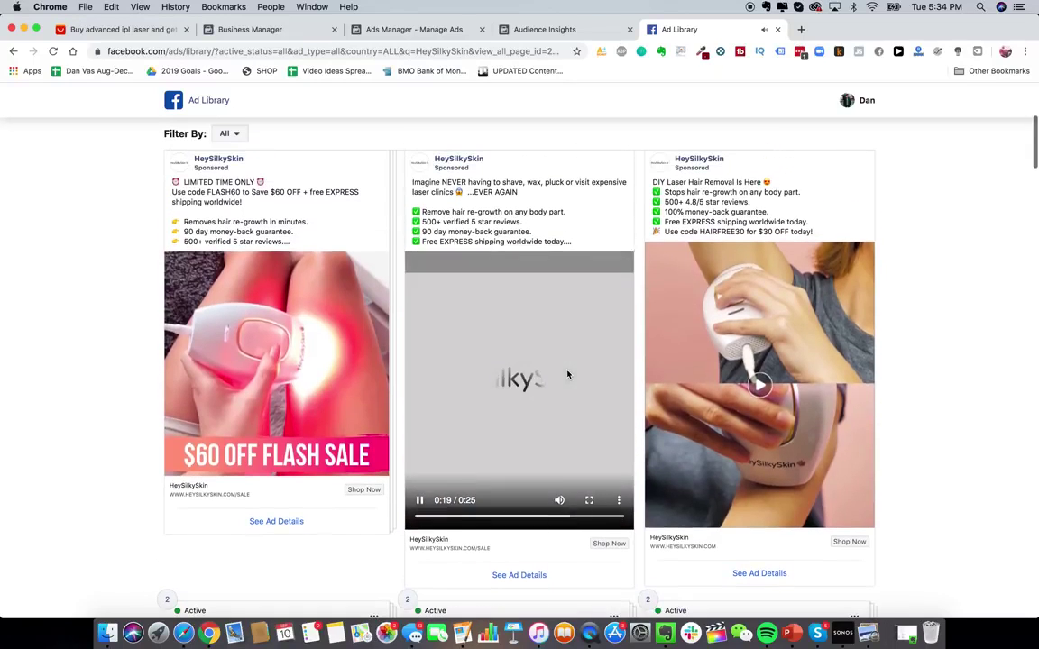
pyautogui.scroll(2, 568, 378)
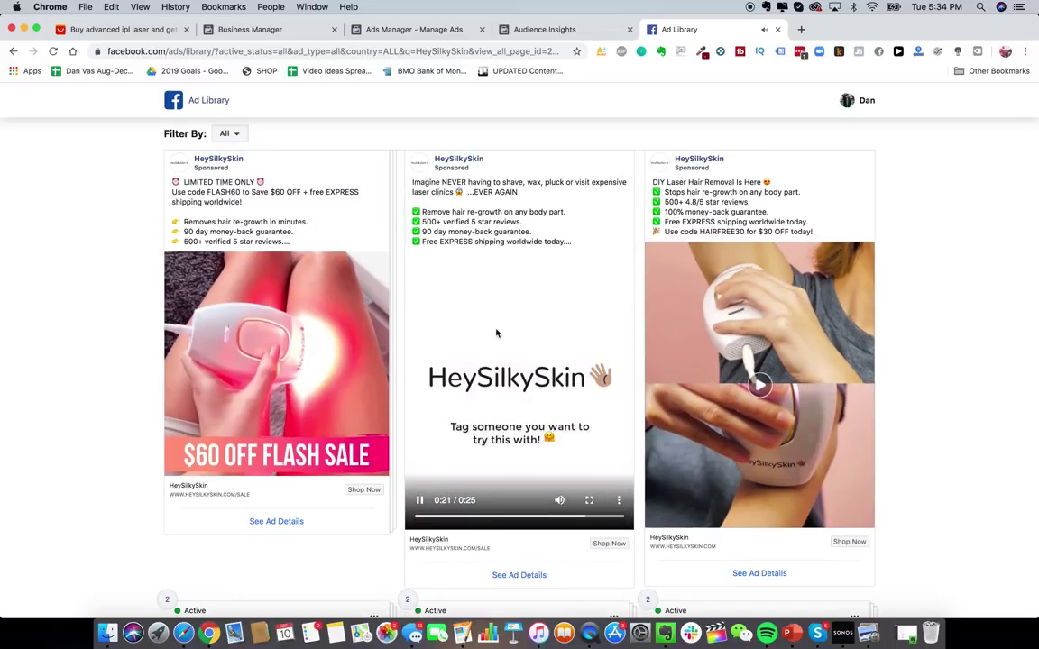
pyautogui.scroll(-1, 497, 350)
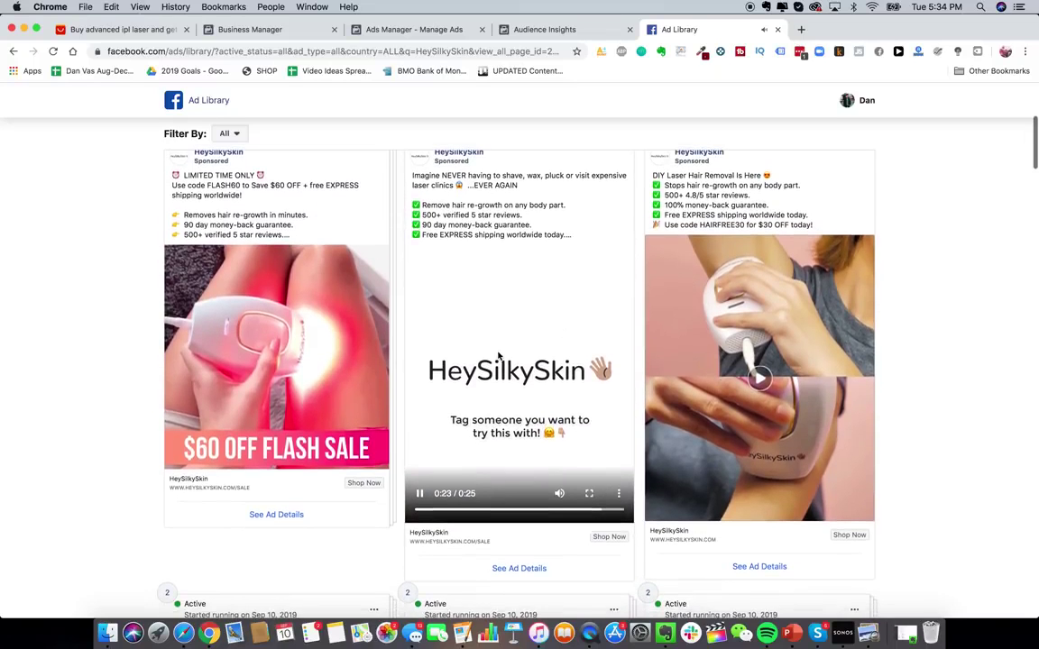
pyautogui.scroll(-2, 497, 357)
pyautogui.scroll(3, 497, 356)
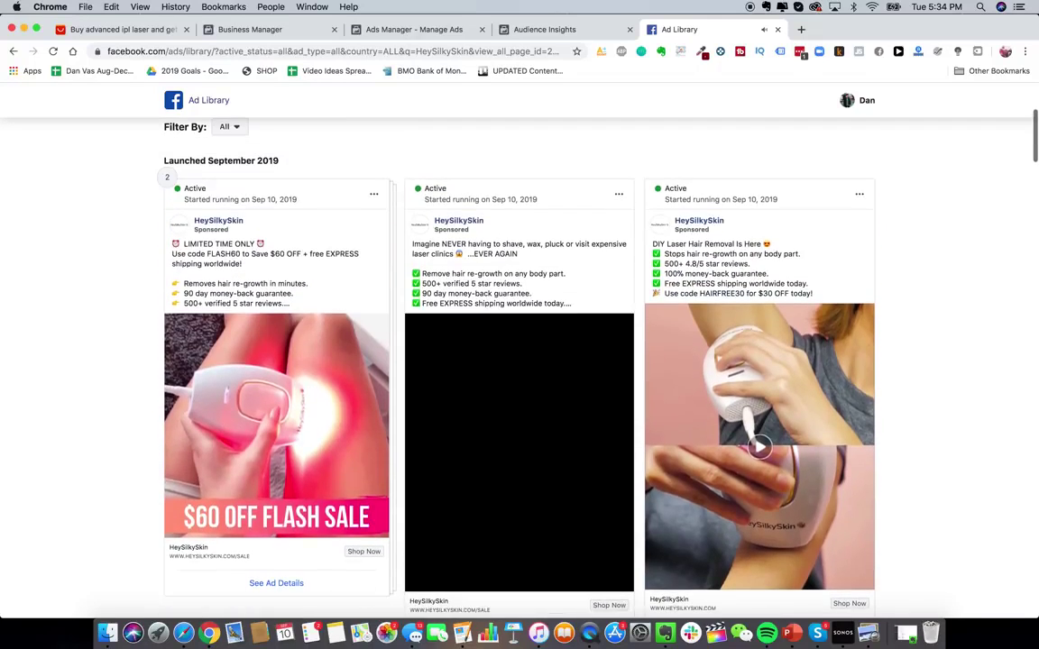
pyautogui.scroll(-1, 497, 356)
pyautogui.scroll(-1, 402, 459)
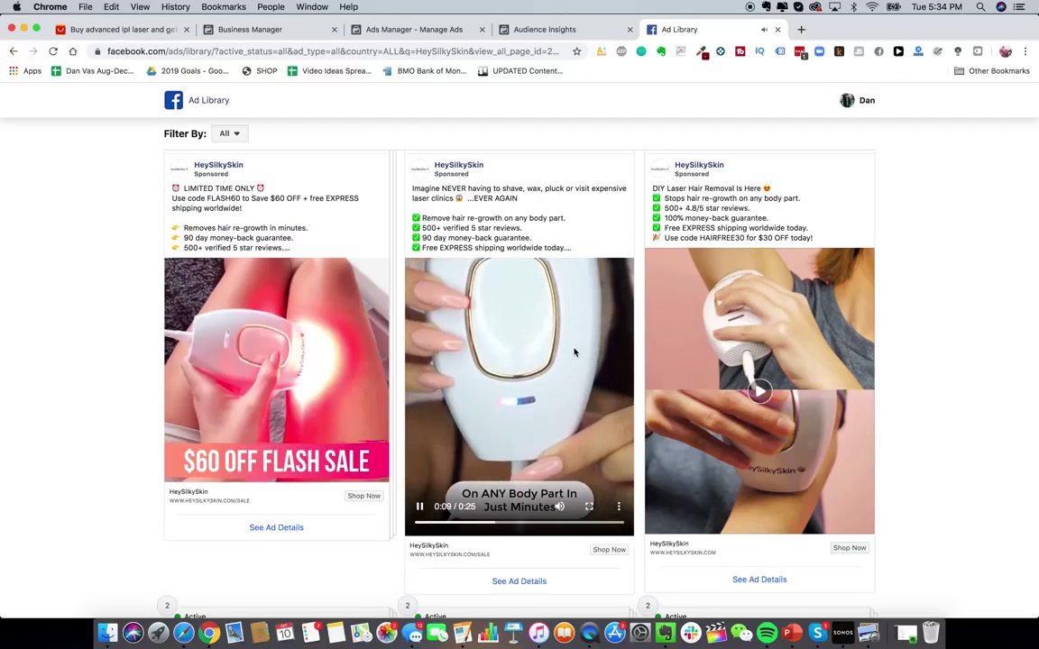
pyautogui.scroll(-10, 588, 388)
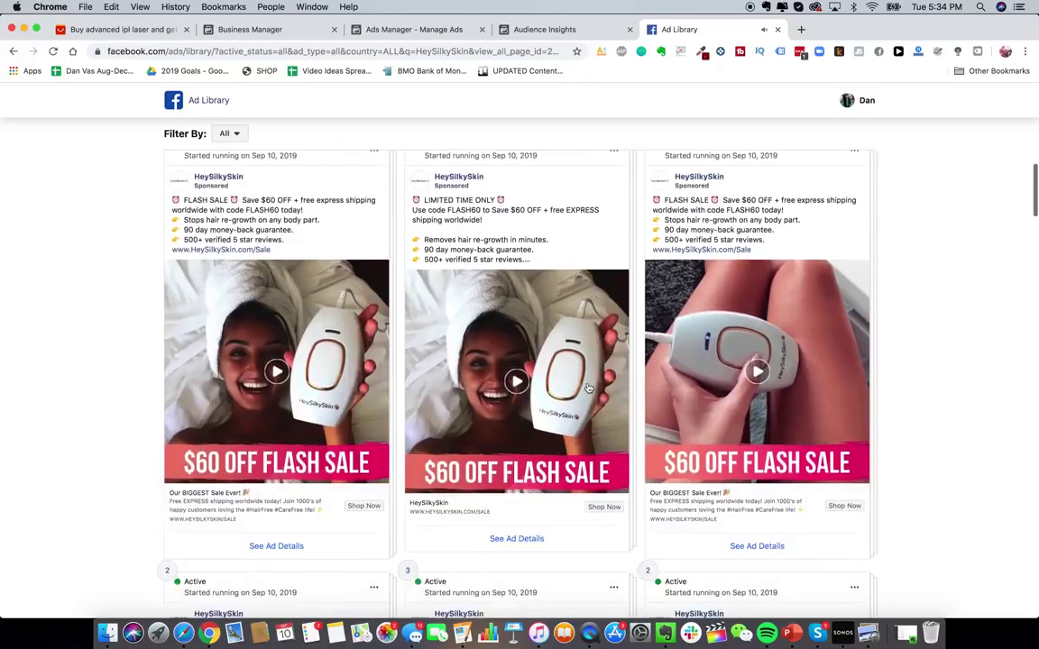
pyautogui.scroll(-5, 587, 387)
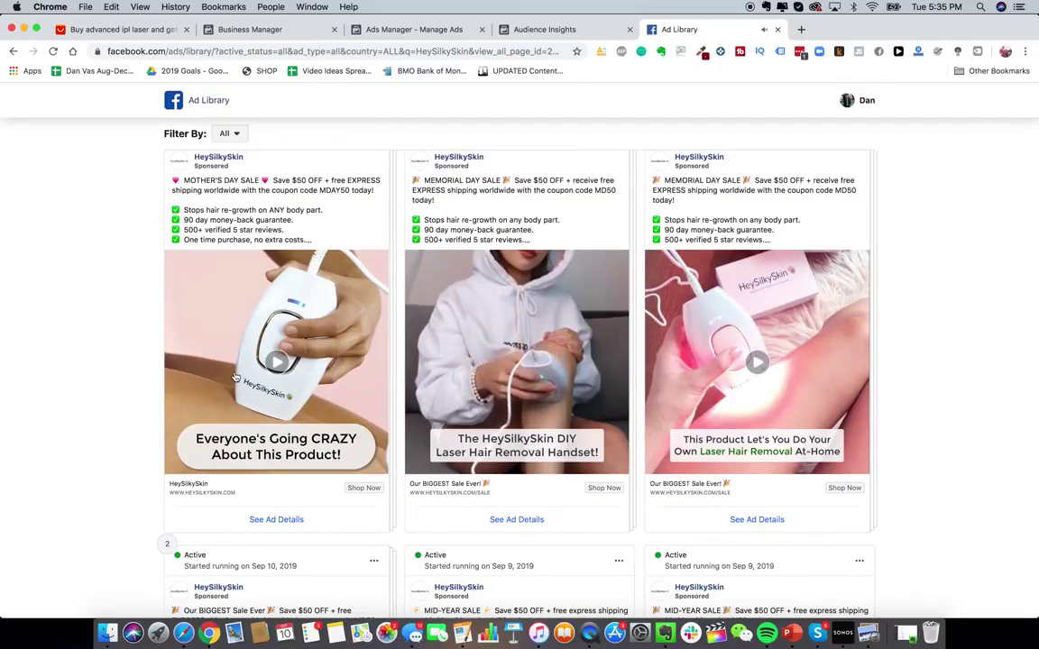
# - Play the Mother's Day sale video ad, then return to the top of the page
pyautogui.click(263, 397)
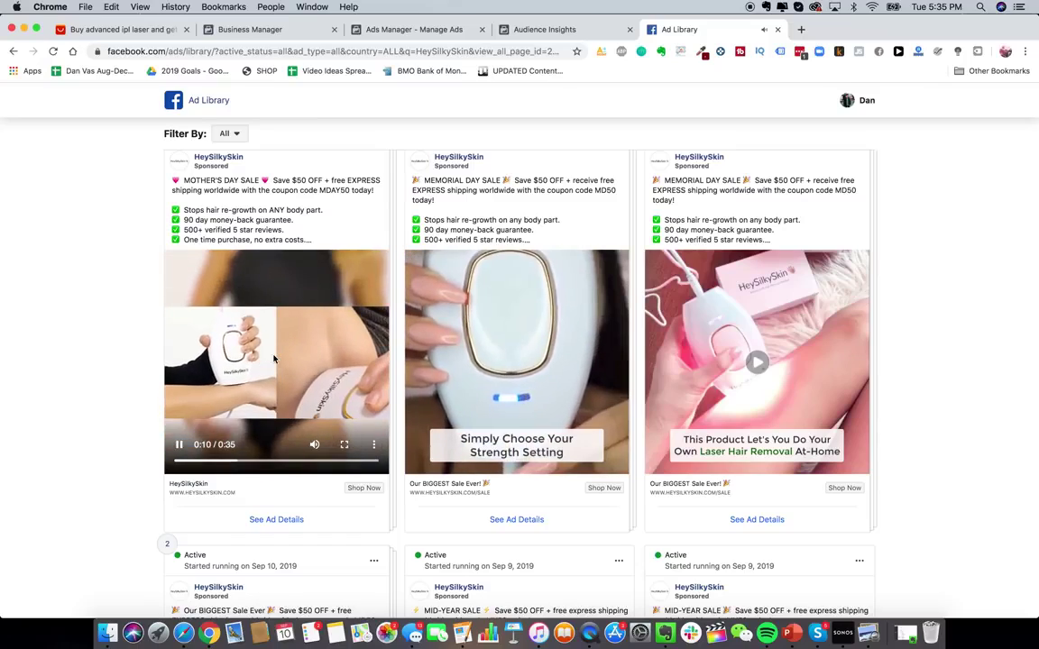
pyautogui.scroll(-5, 191, 359)
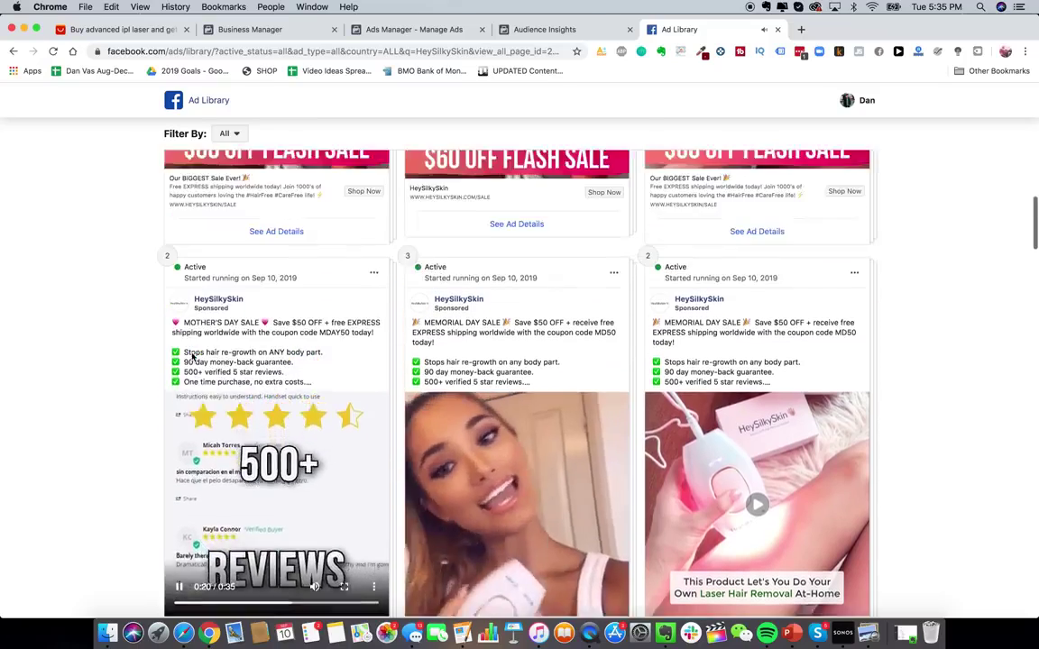
pyautogui.scroll(6, 317, 239)
pyautogui.scroll(2, 415, 239)
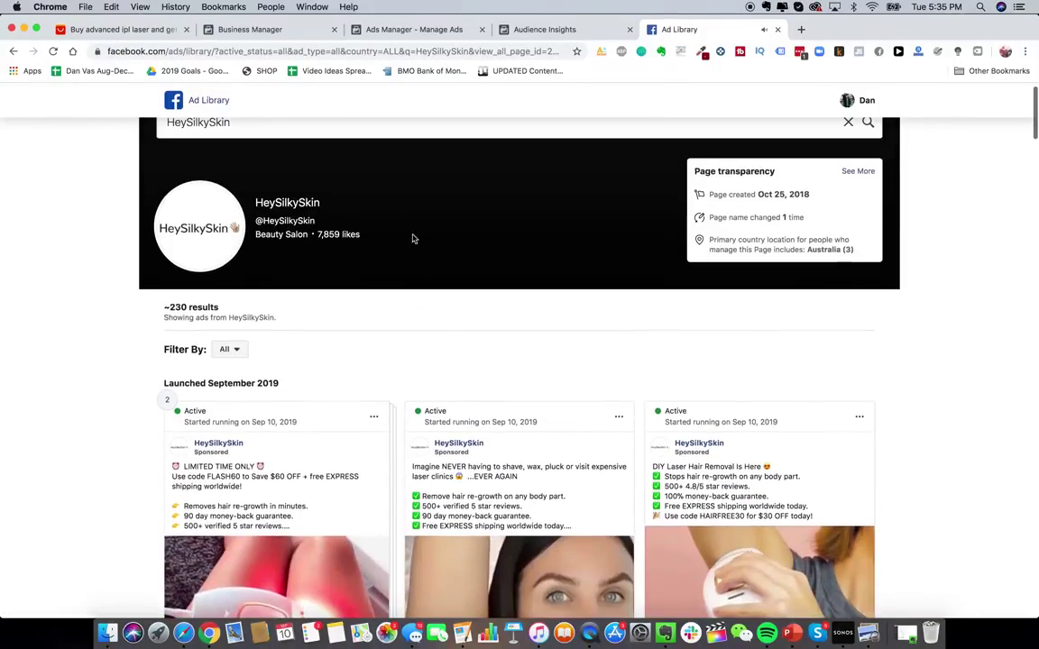
pyautogui.scroll(1, 375, 130)
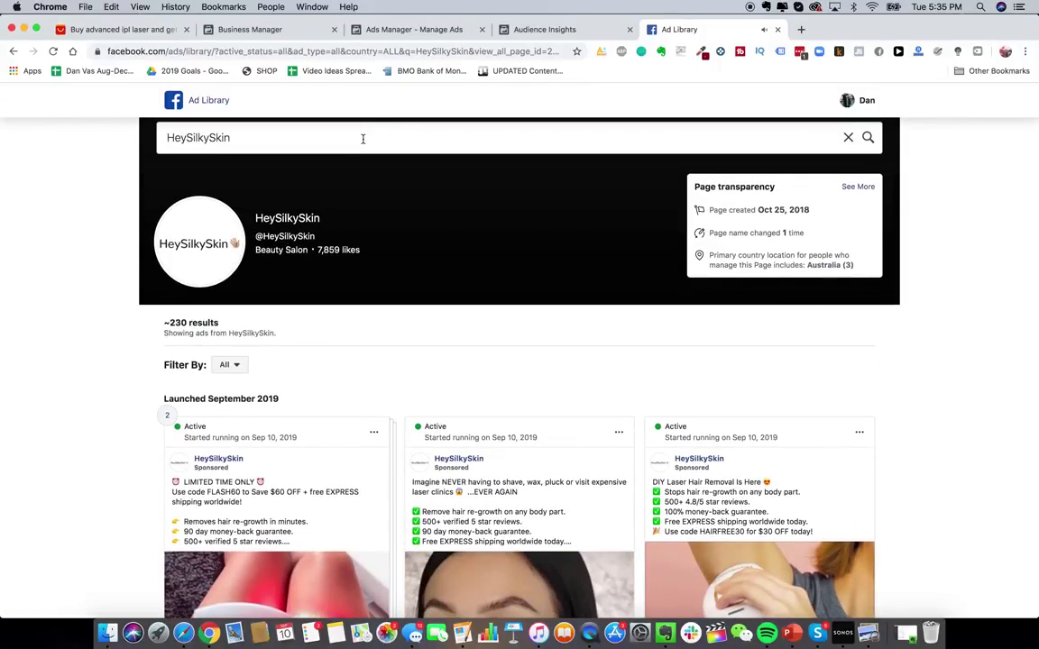
# - Search 'jawline me' and load the JawlineMe page's ads
pyautogui.click(363, 138)
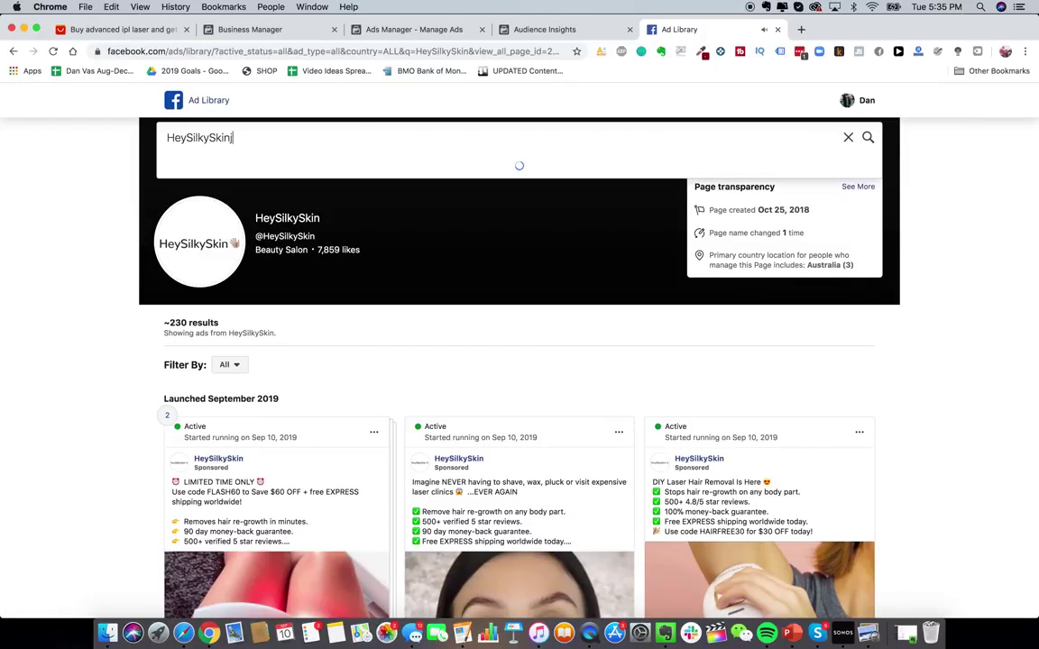
pyautogui.write('jawline me')
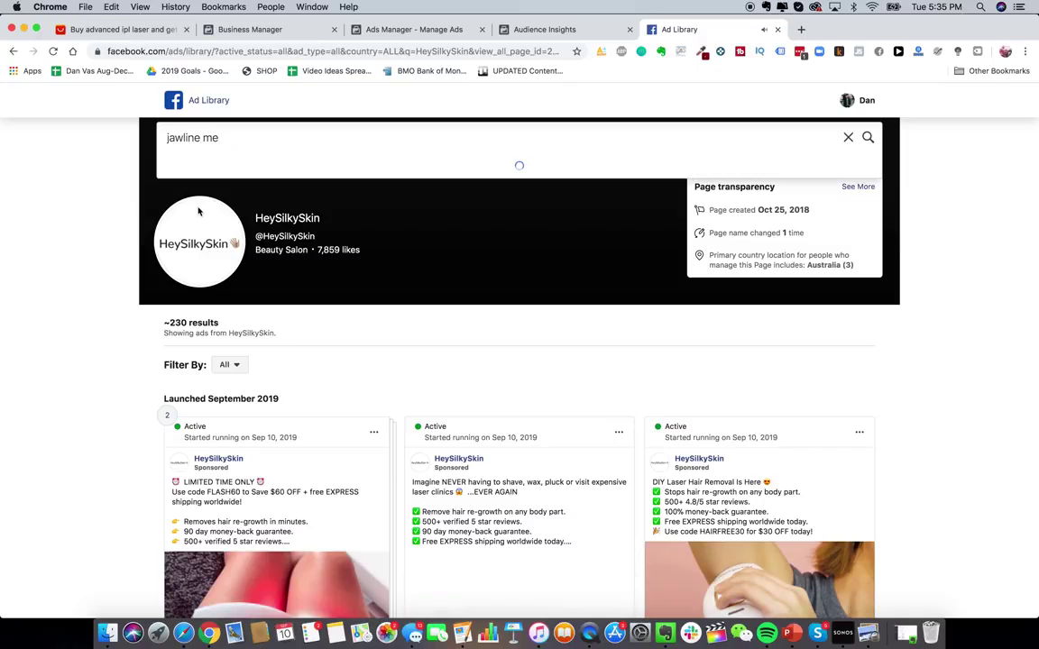
pyautogui.click(233, 201)
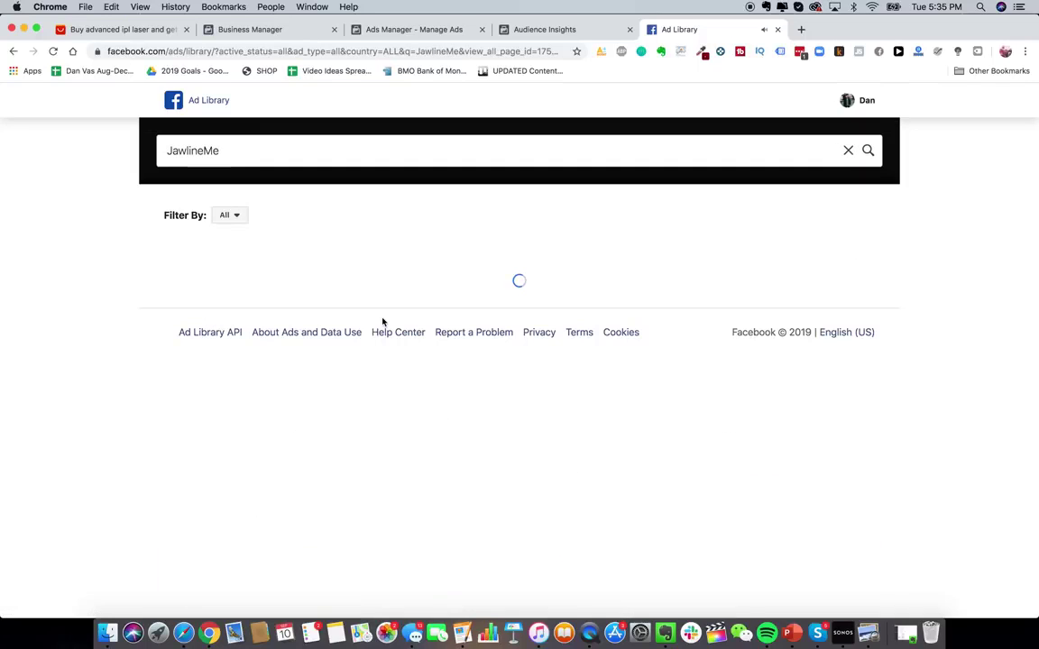
pyautogui.scroll(-5, 503, 431)
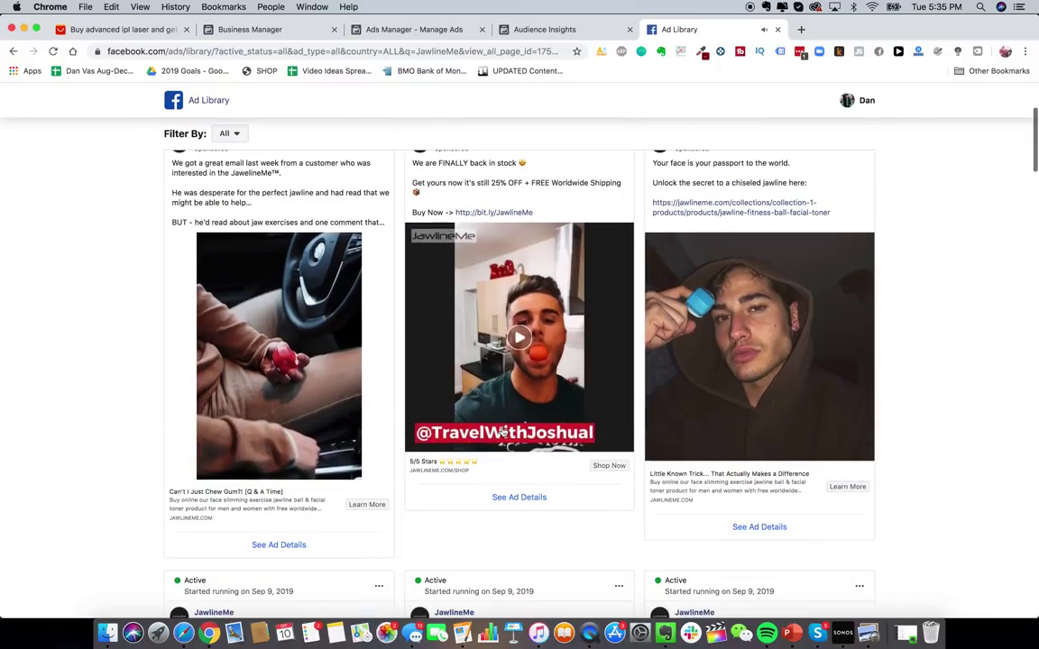
pyautogui.scroll(1, 523, 352)
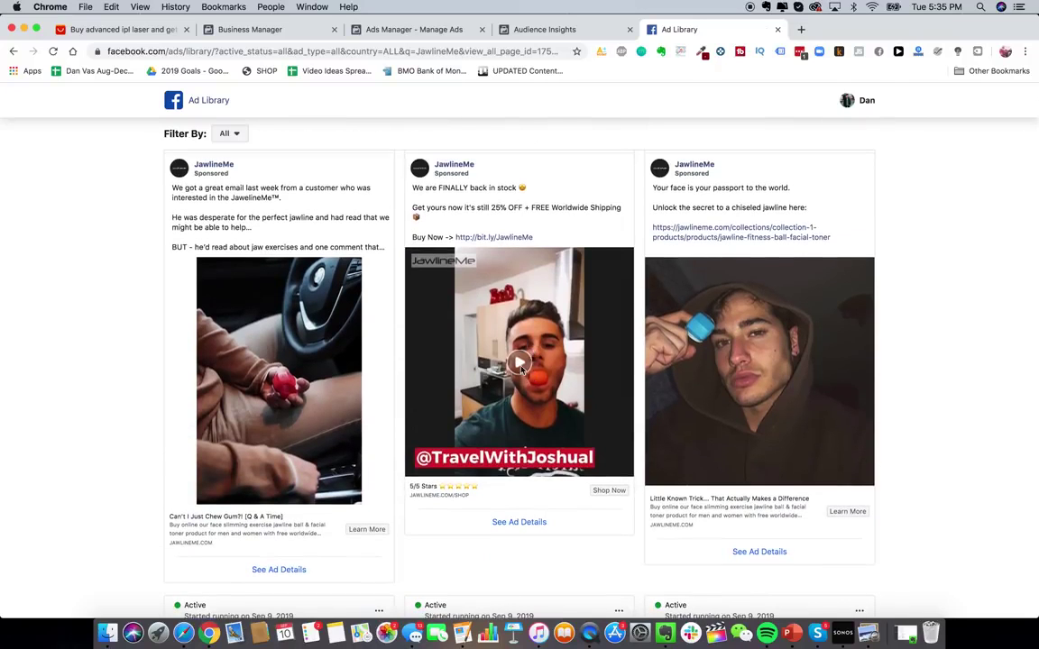
pyautogui.click(520, 364)
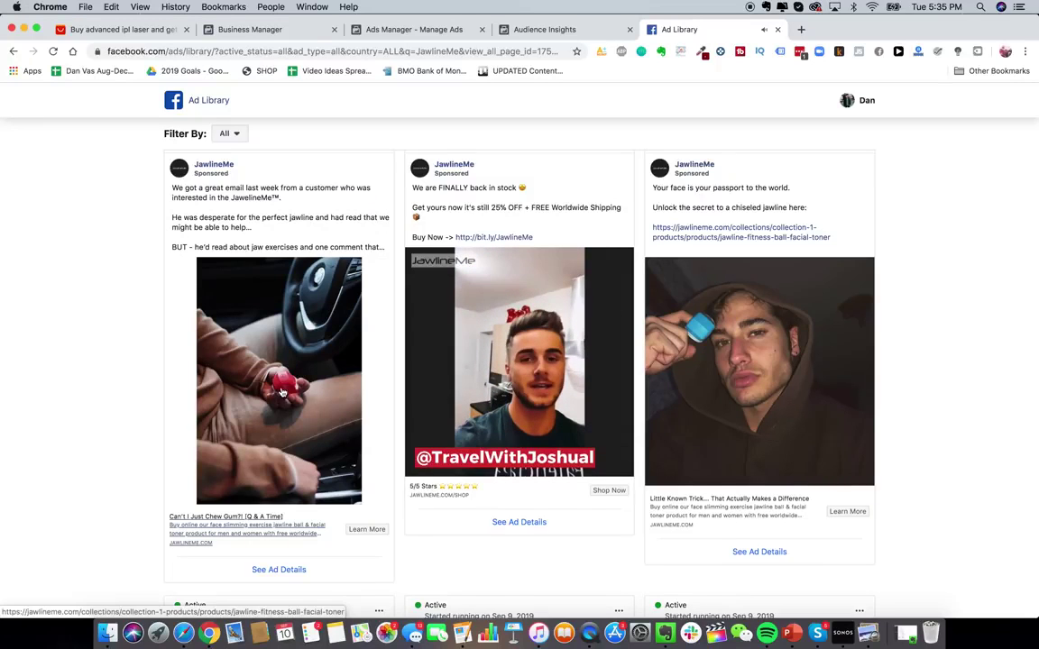
pyautogui.scroll(-2, 283, 393)
pyautogui.scroll(-8, 295, 435)
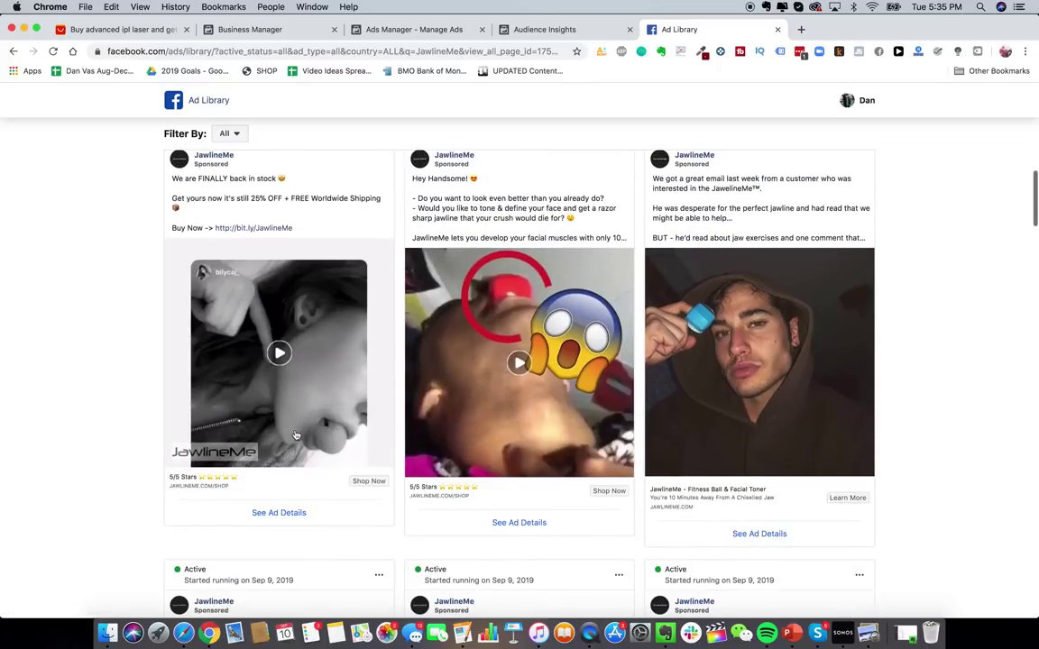
pyautogui.scroll(-7, 737, 405)
pyautogui.scroll(-4, 719, 489)
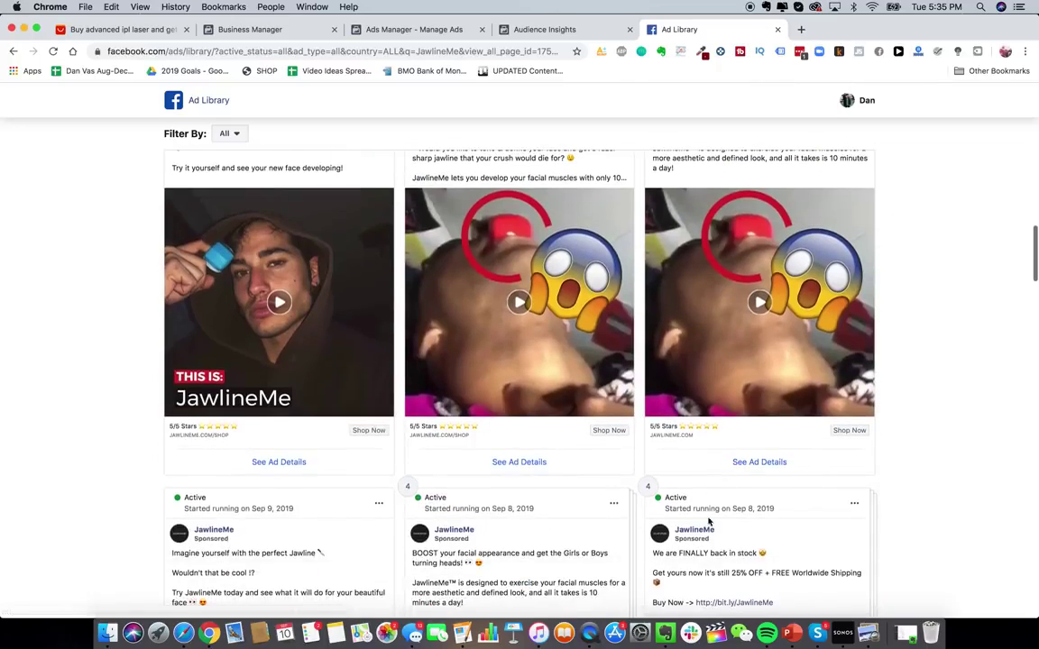
pyautogui.scroll(2, 613, 360)
pyautogui.click(561, 364)
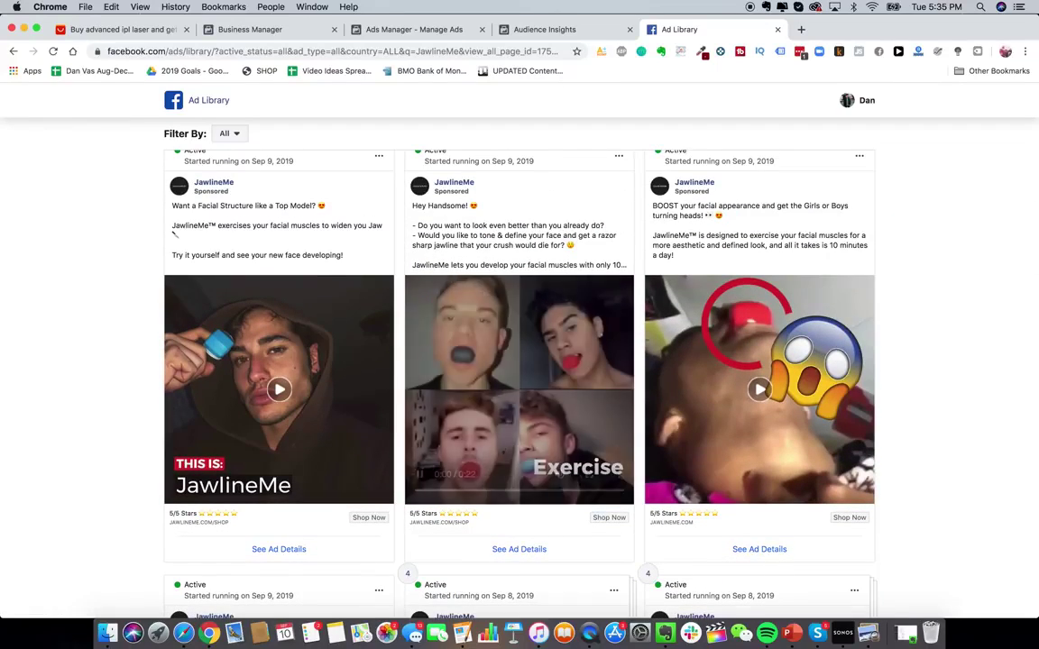
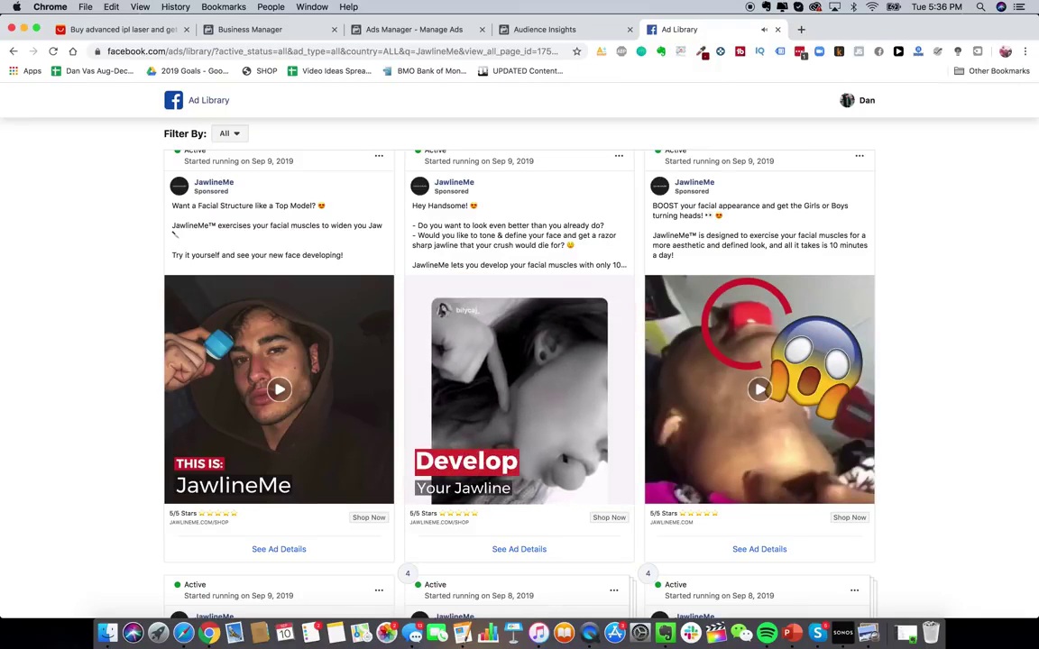
# - Switch to the Ads Manager campaigns view and start creating a new campaign
pyautogui.click(561, 30)
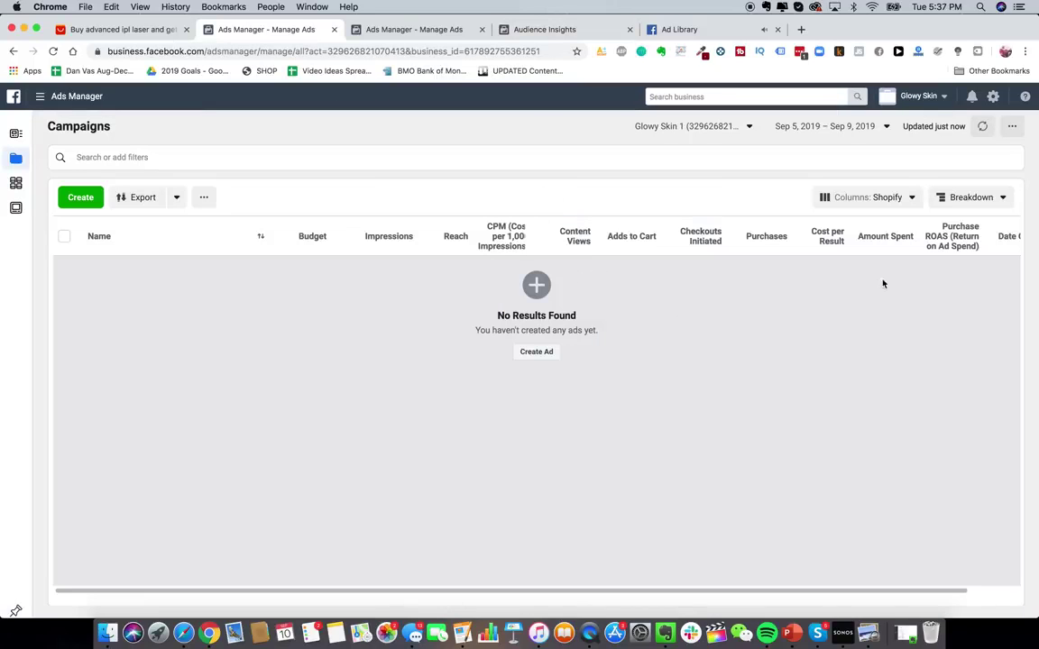
pyautogui.hscroll(2, 697, 239)
pyautogui.hscroll(-2, 723, 239)
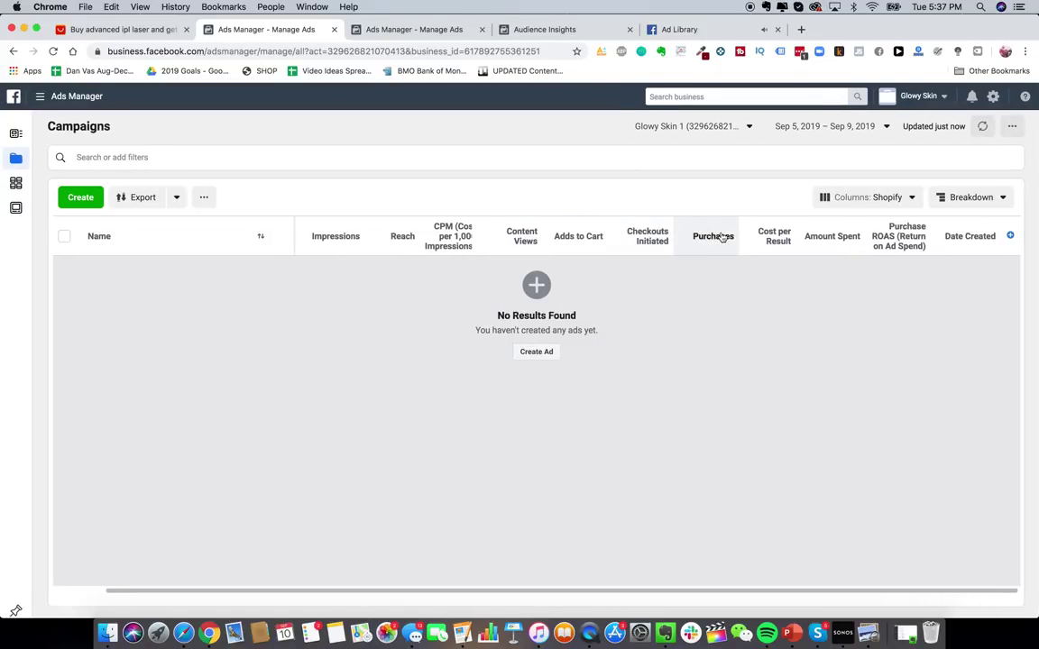
pyautogui.hscroll(1, 686, 379)
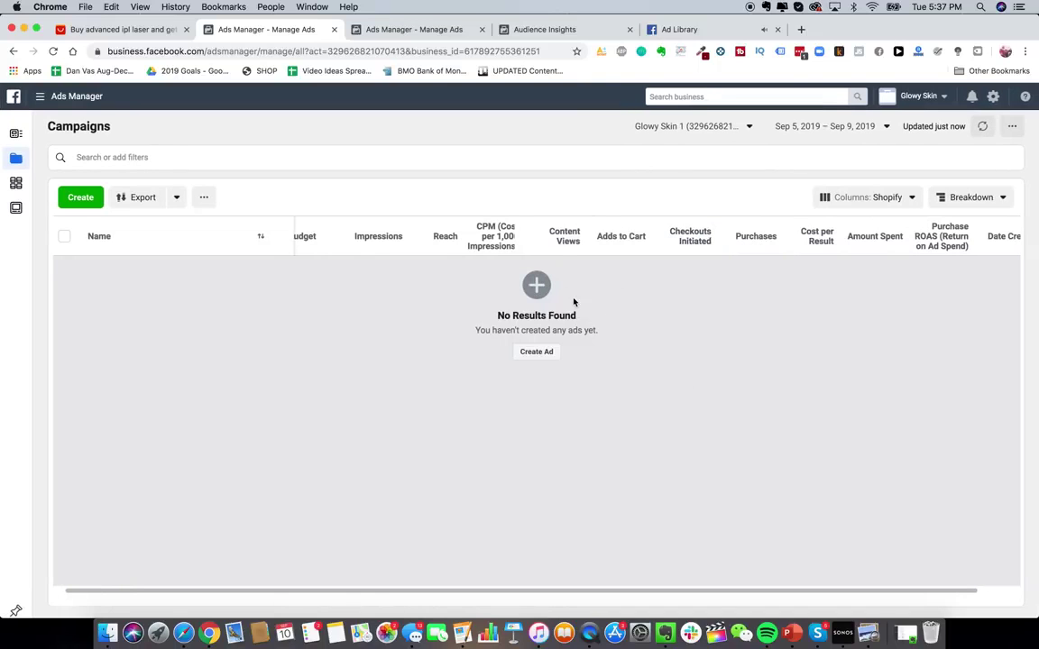
pyautogui.click(540, 351)
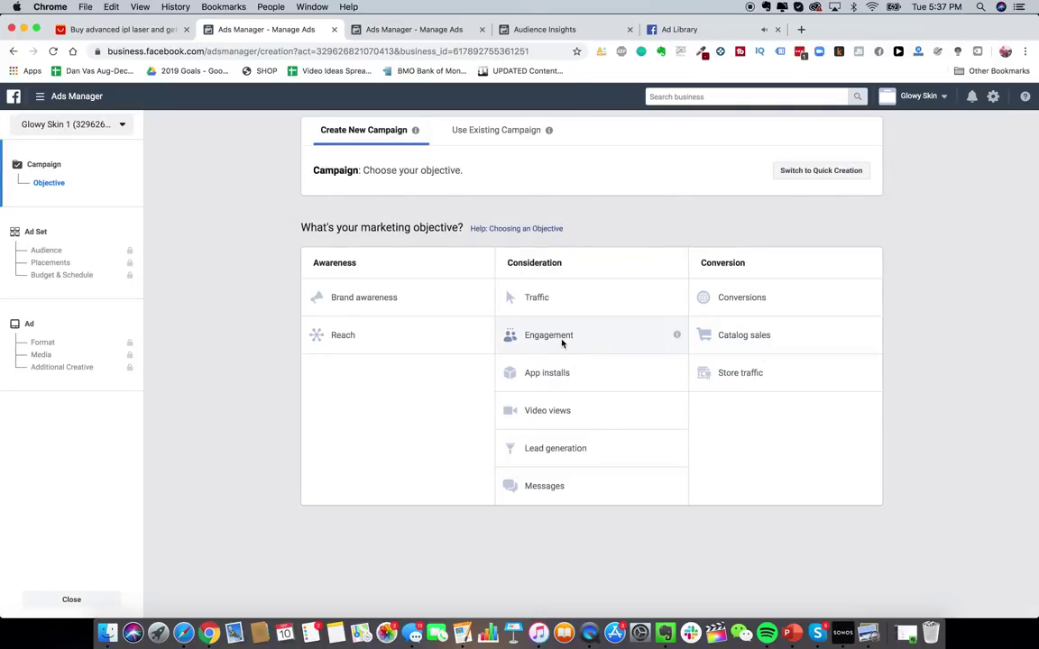
# - Choose Engagement as the campaign objective and review its details
pyautogui.click(557, 337)
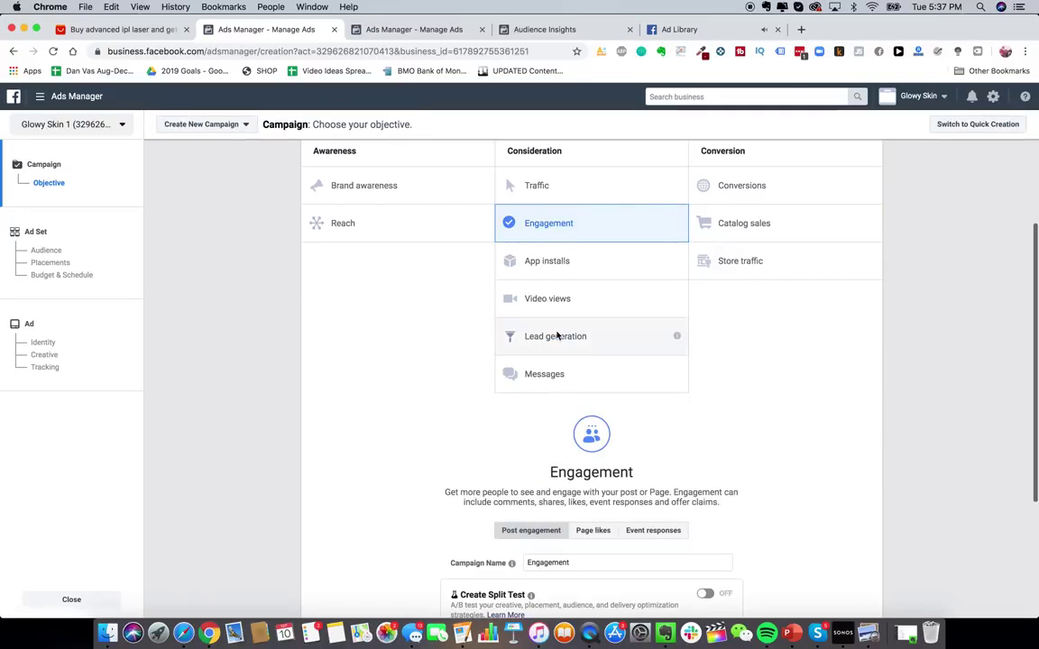
pyautogui.scroll(-2, 568, 388)
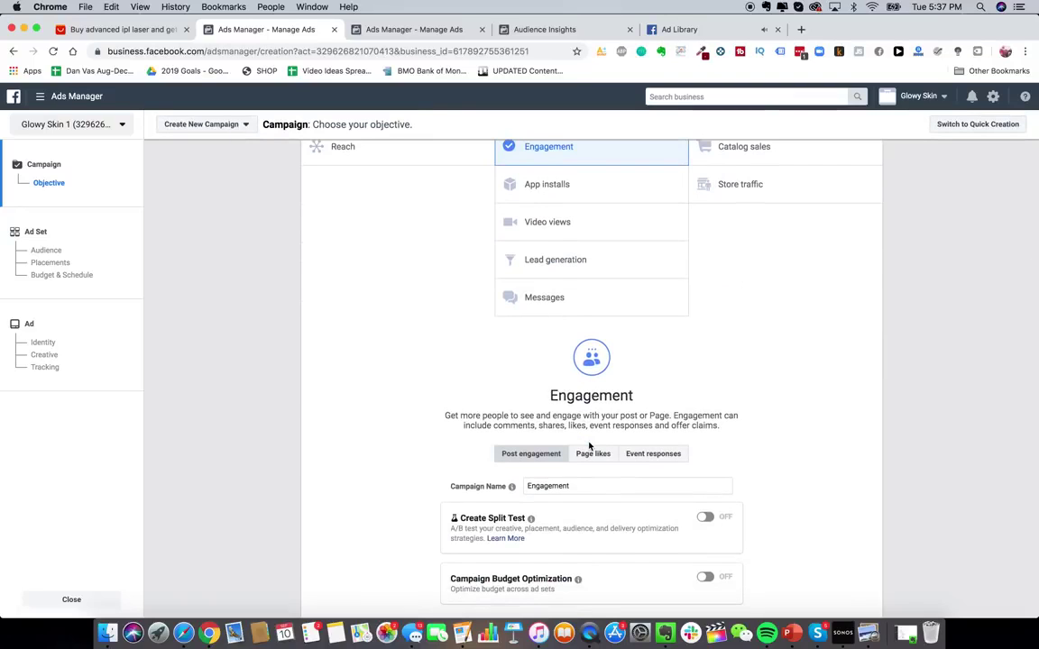
pyautogui.scroll(1, 700, 406)
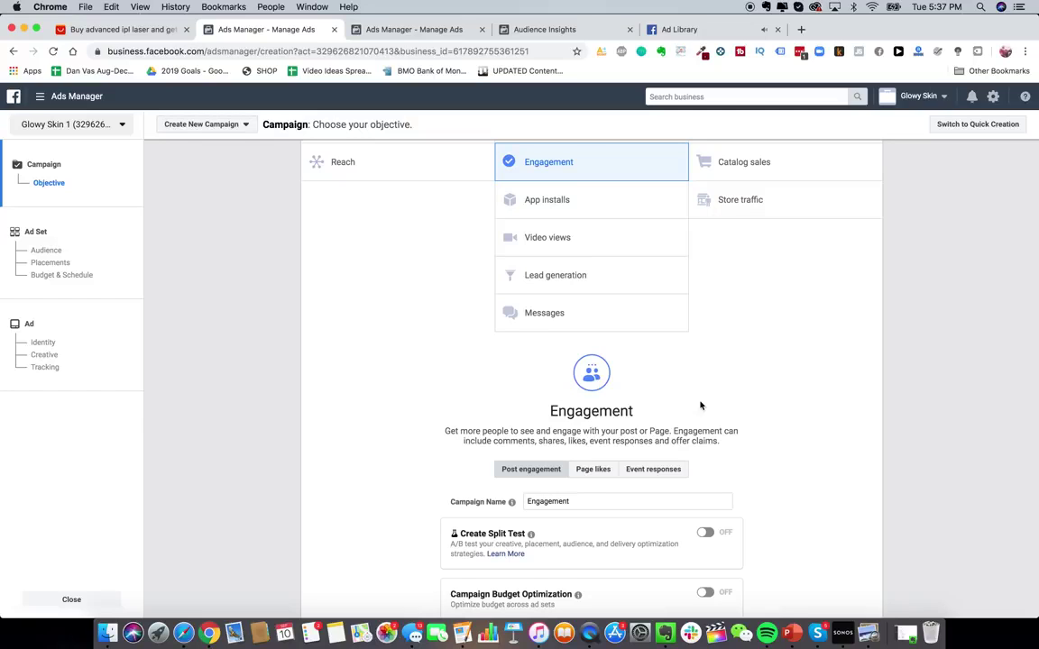
pyautogui.scroll(1, 701, 405)
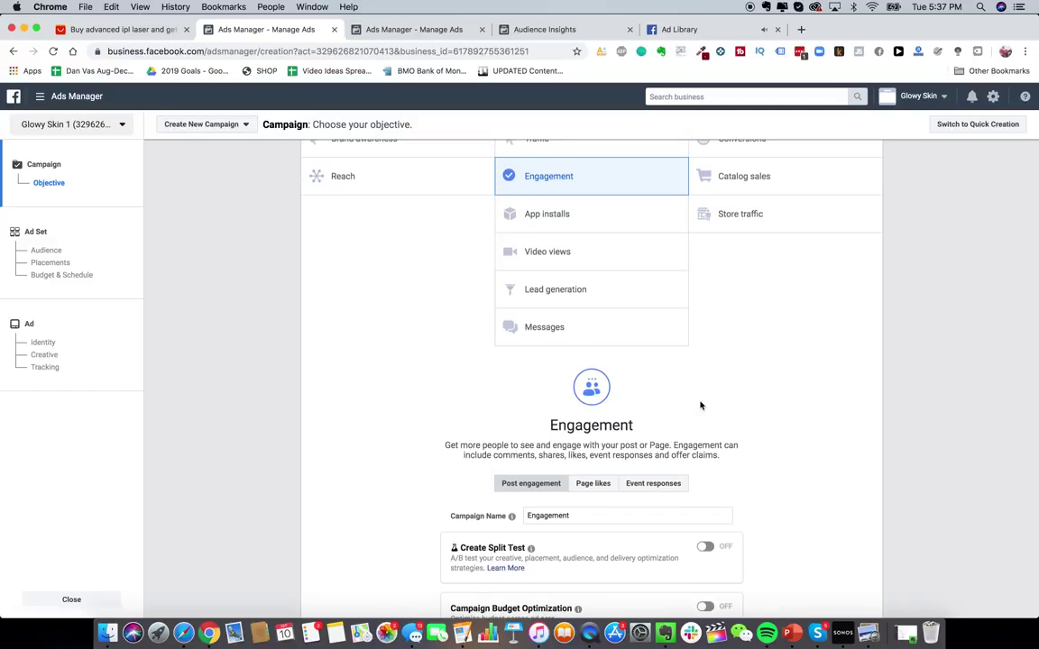
pyautogui.scroll(-2, 700, 406)
pyautogui.scroll(5, 577, 179)
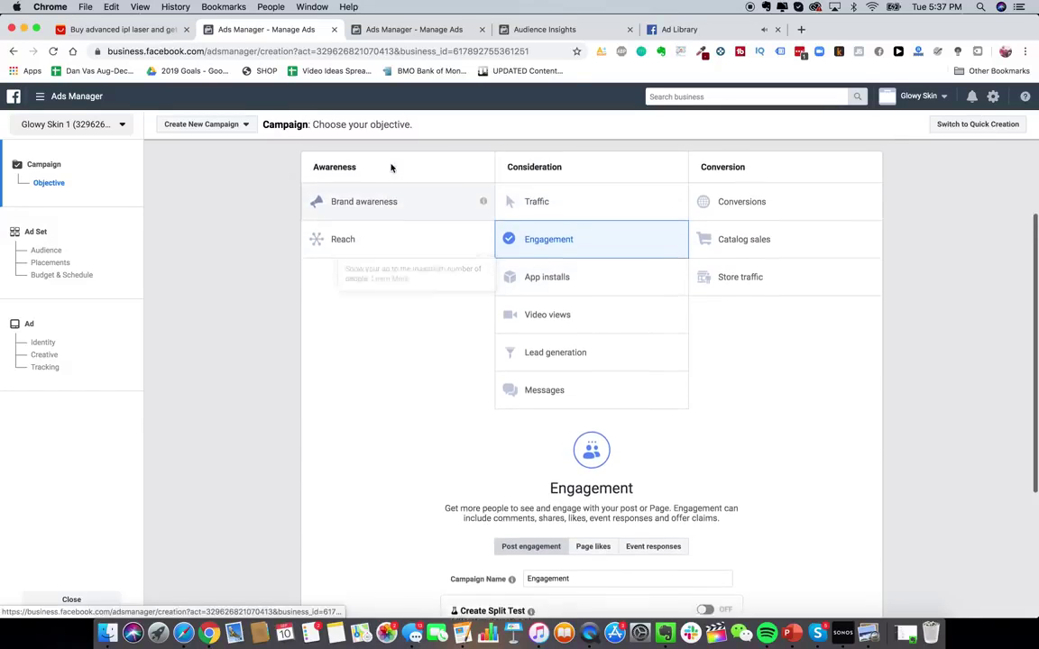
# - Briefly try Conversions, revert to Engagement for PPE_GS_BROAD, and continue to the ad set
pyautogui.click(753, 202)
pyautogui.scroll(-3, 755, 209)
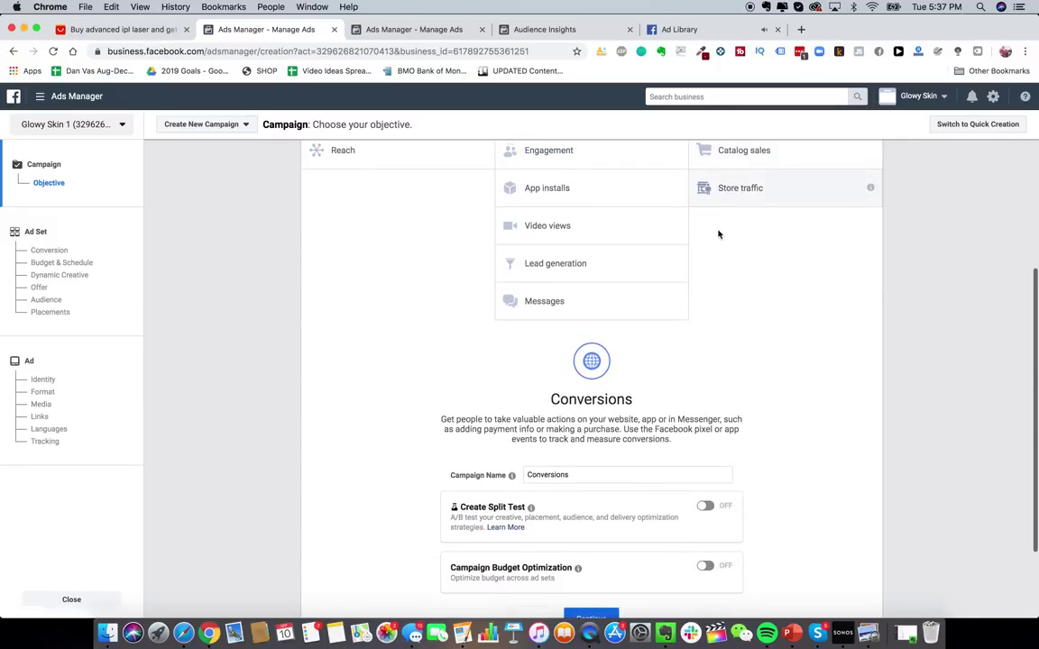
pyautogui.scroll(2, 719, 234)
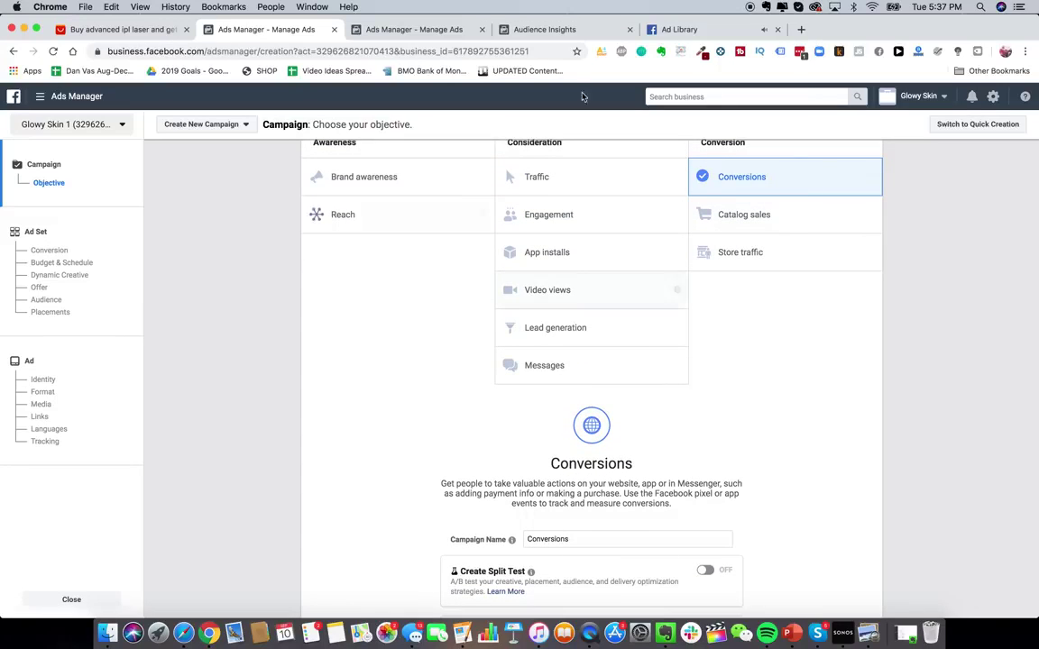
pyautogui.scroll(1, 631, 342)
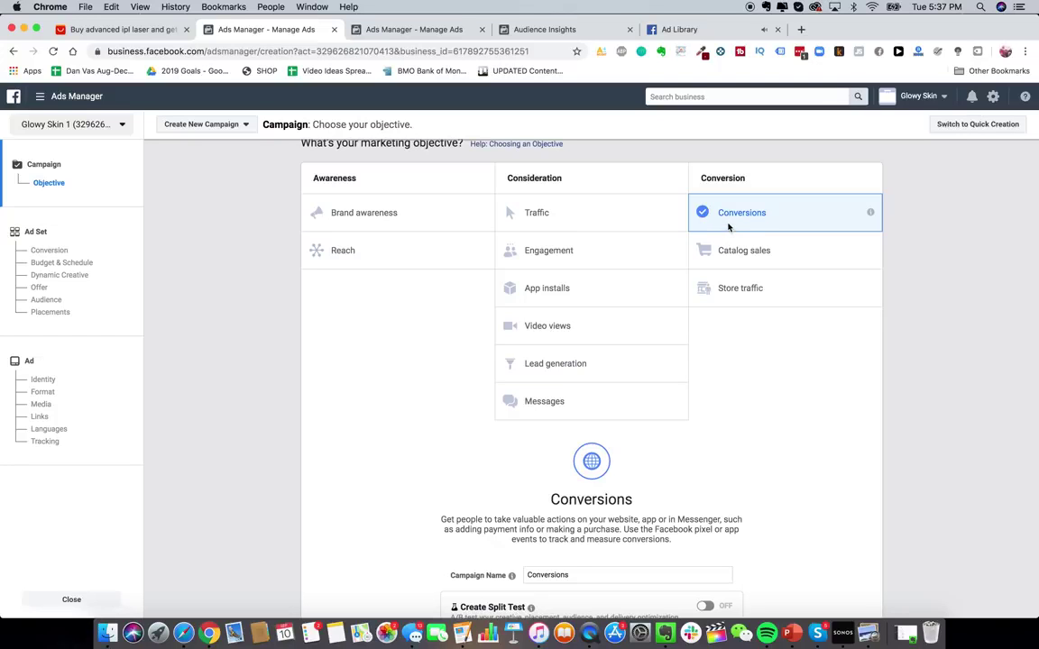
pyautogui.scroll(1, 710, 199)
pyautogui.scroll(-3, 665, 255)
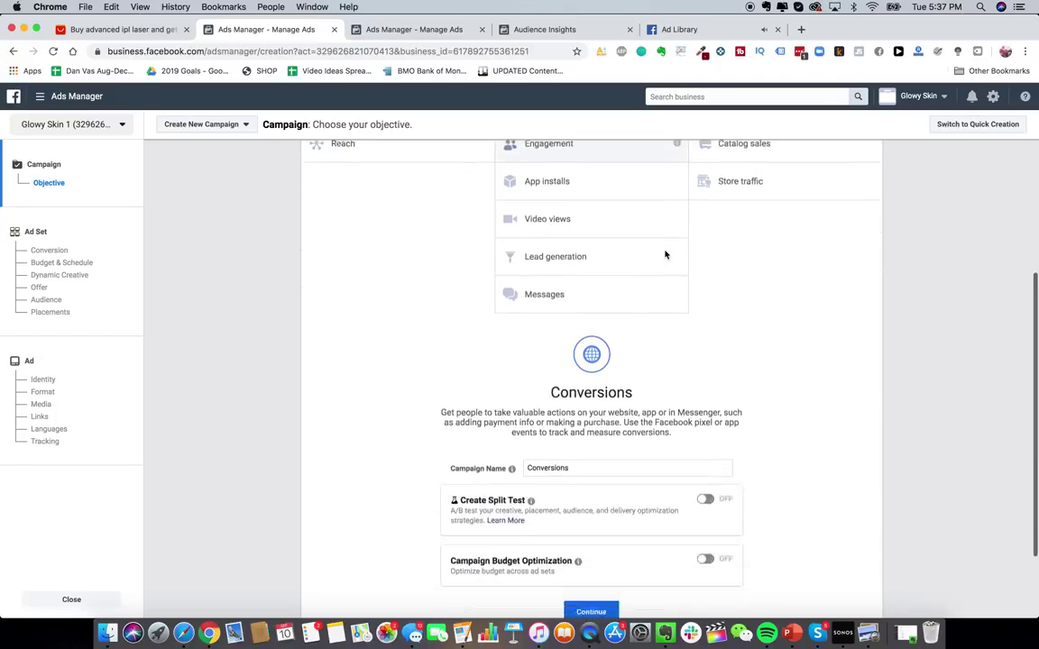
pyautogui.scroll(3, 666, 255)
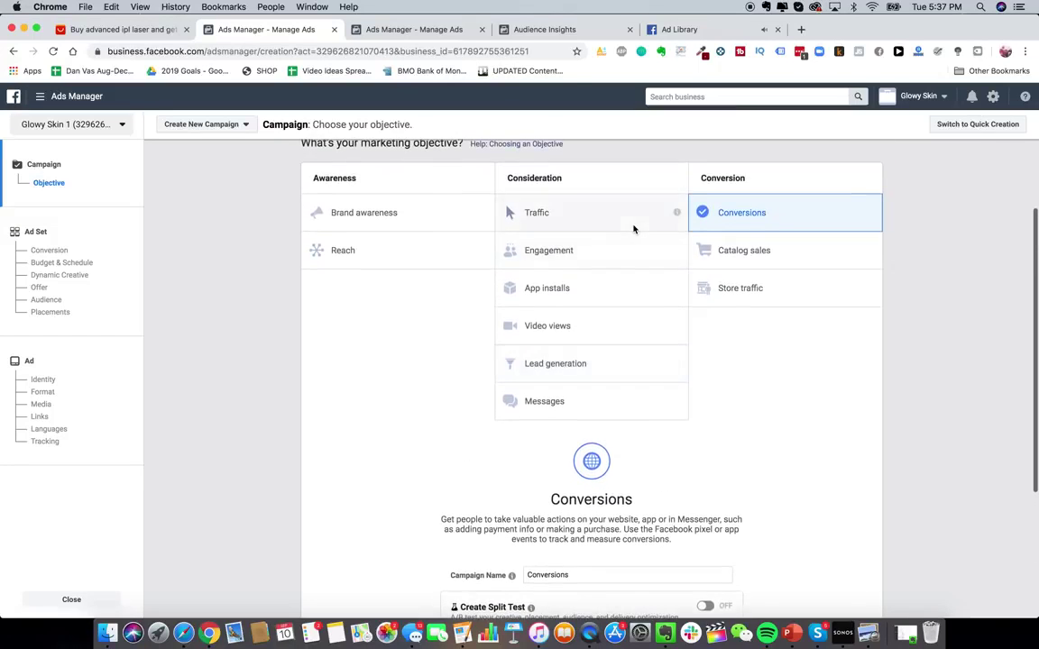
pyautogui.click(586, 251)
pyautogui.scroll(-4, 586, 253)
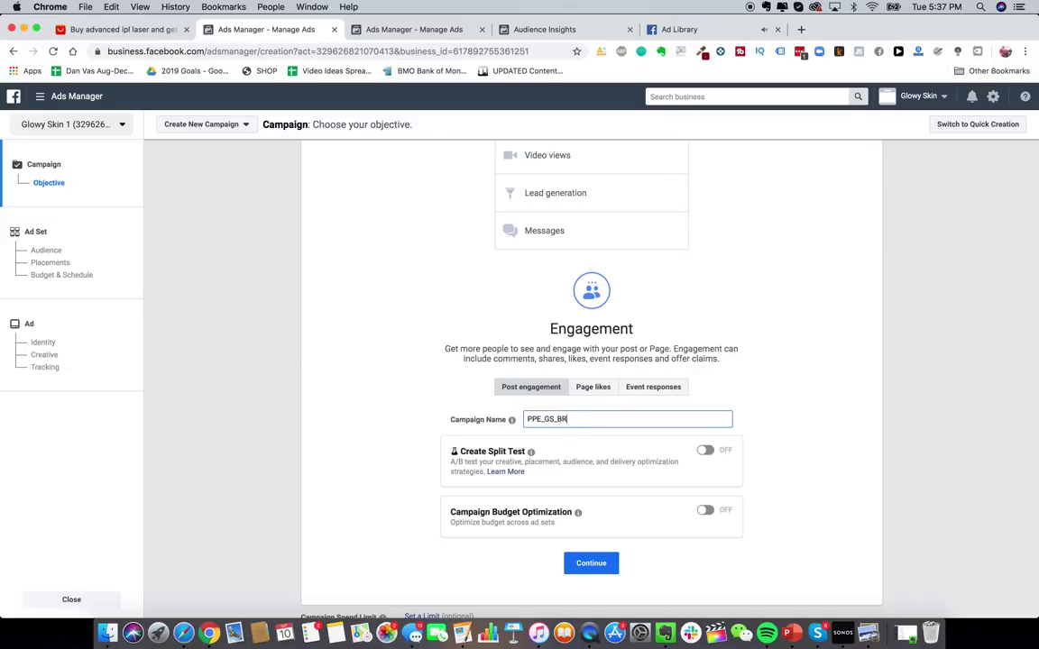
pyautogui.click(593, 563)
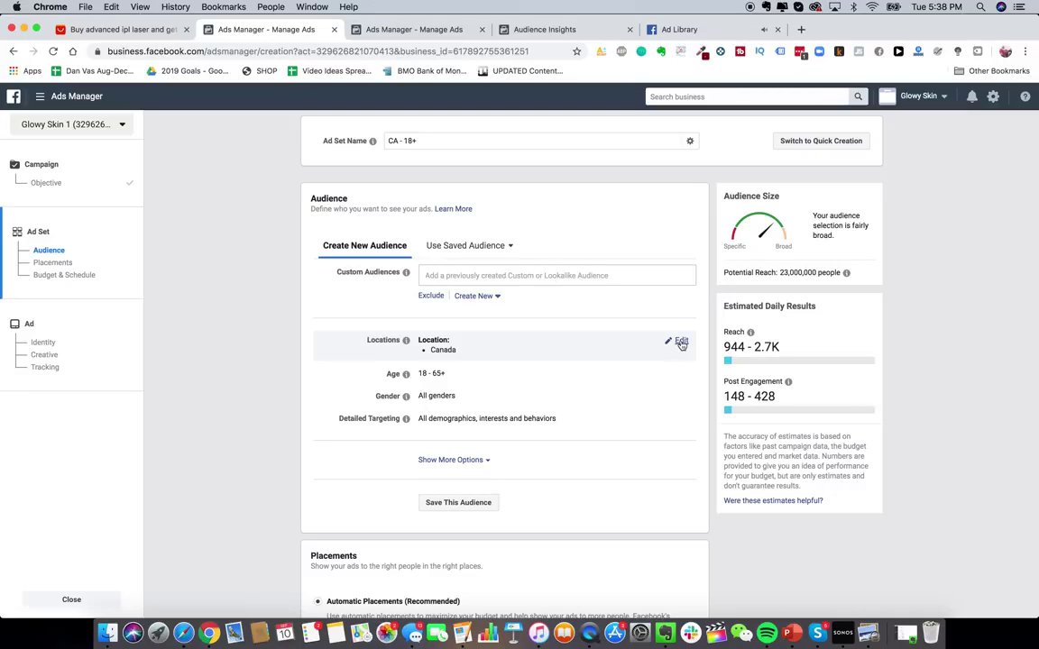
# - Edit the ad set's locations and remove Canada
pyautogui.scroll(-1, 529, 420)
pyautogui.scroll(1, 528, 419)
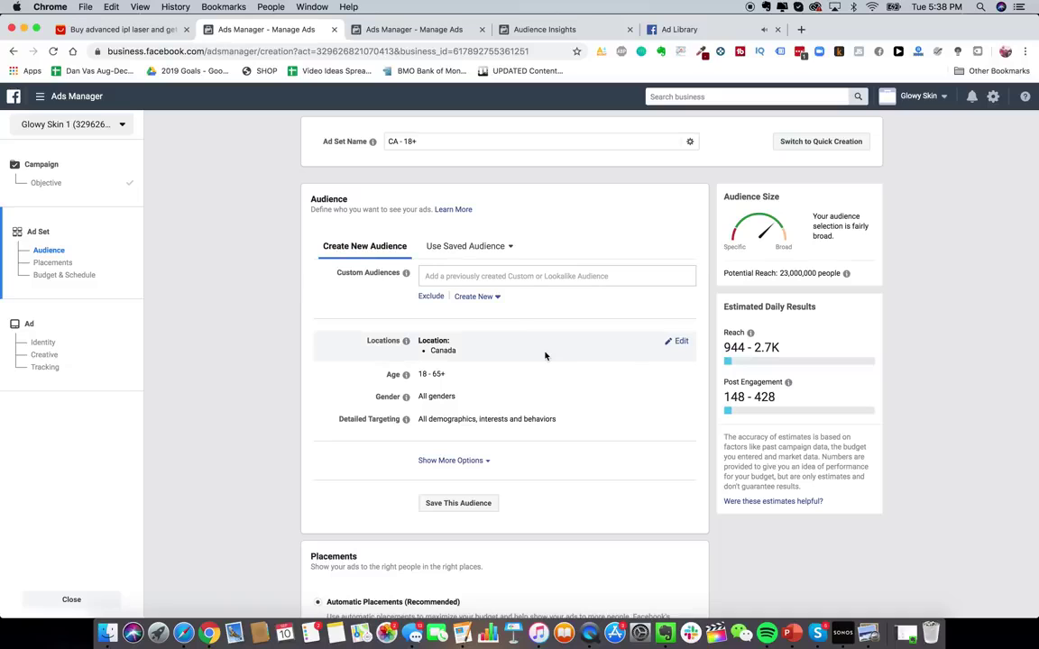
pyautogui.scroll(-2, 252, 328)
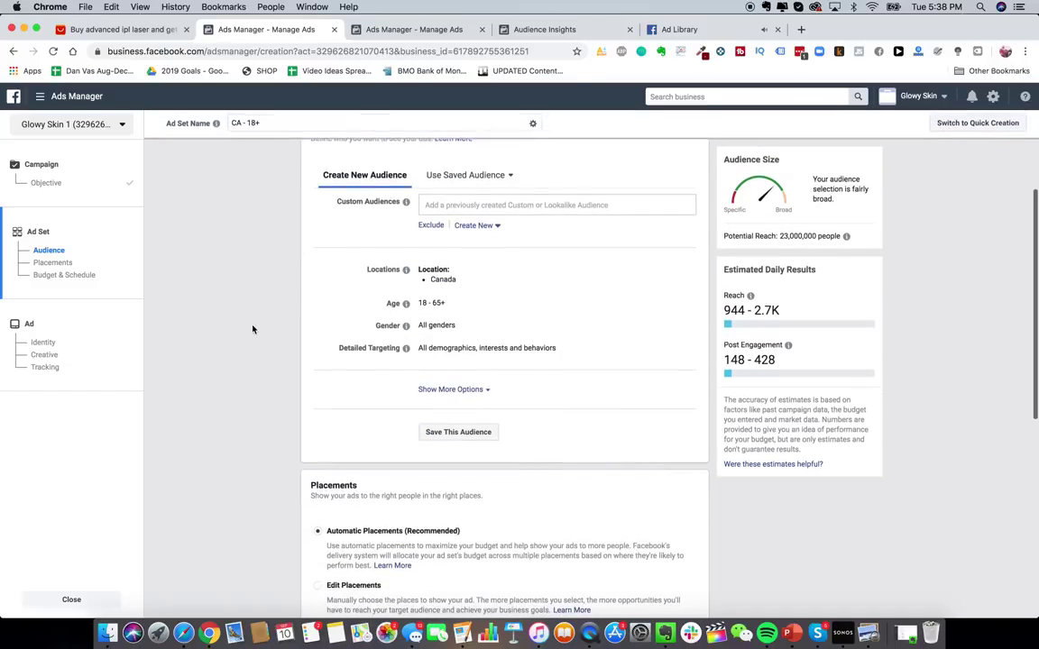
pyautogui.scroll(2, 253, 328)
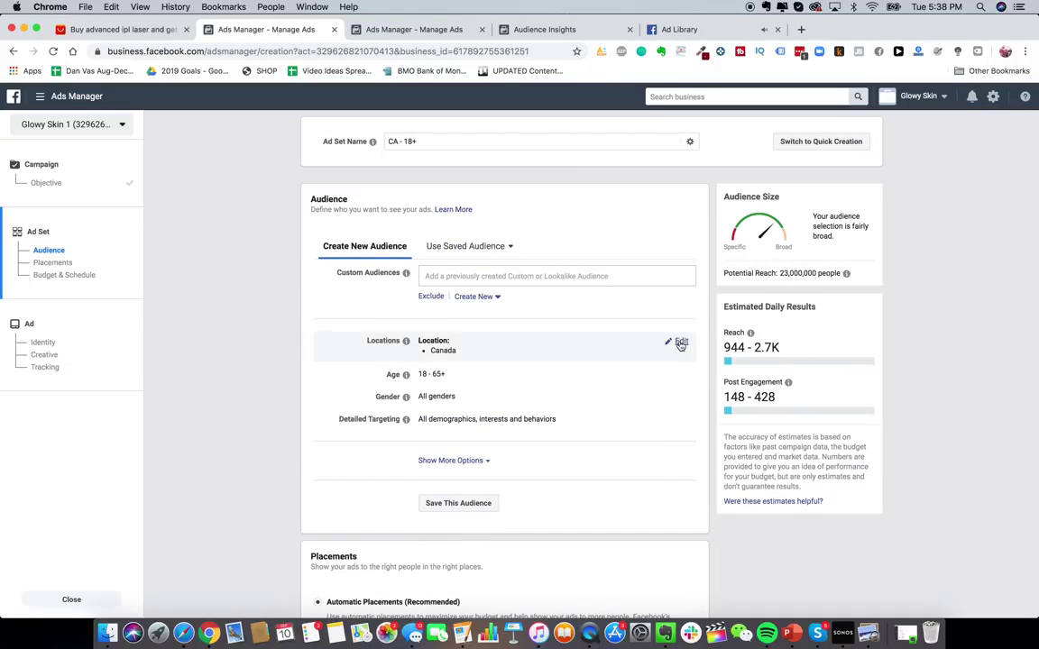
pyautogui.click(675, 342)
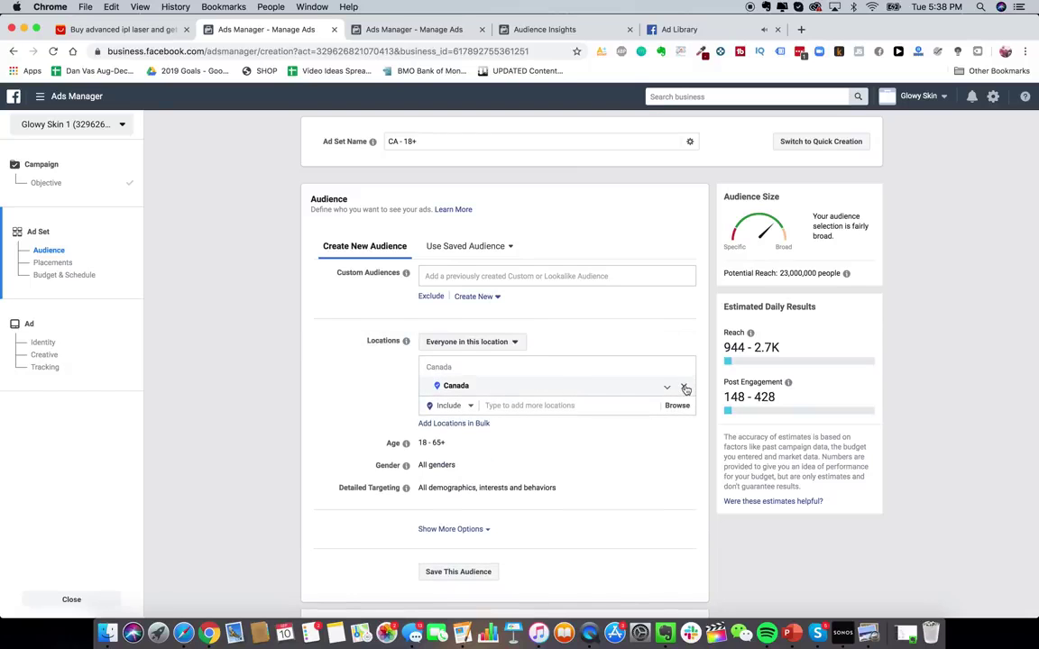
pyautogui.click(685, 389)
# - Add United States, Canada, Australia and United Kingdom as target locations
pyautogui.click(541, 426)
pyautogui.write('unite')
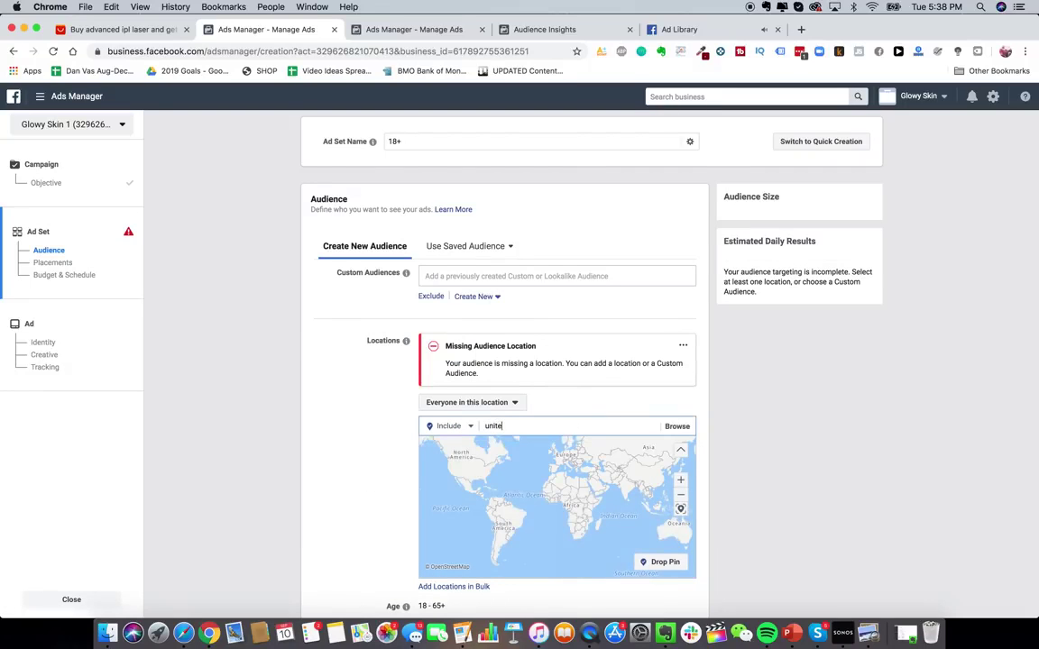
pyautogui.write('d states')
pyautogui.press('Return')
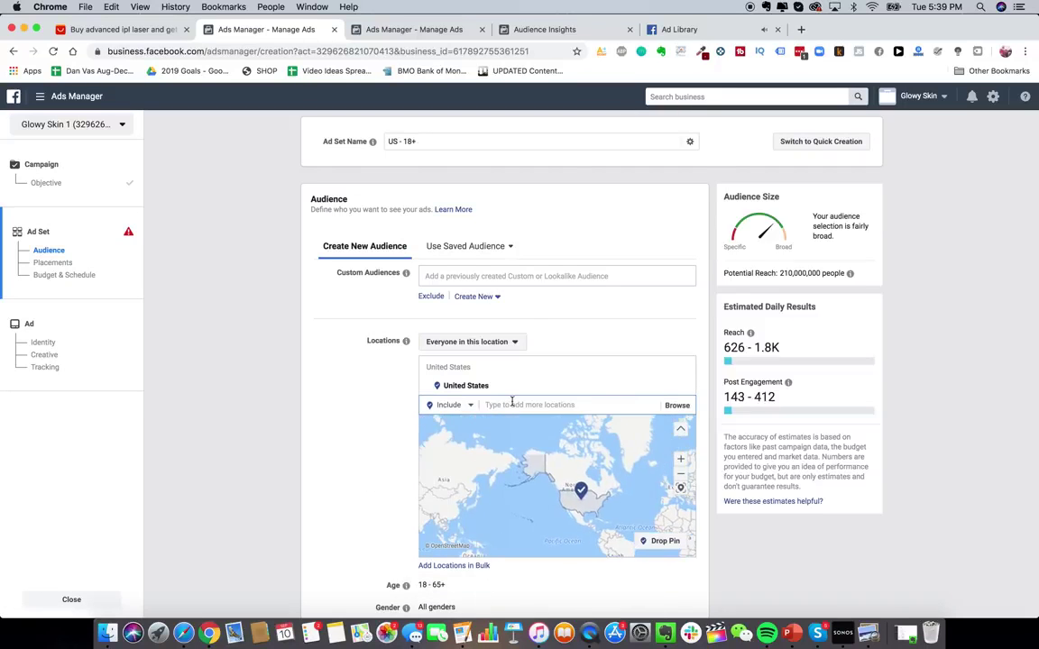
pyautogui.write('canada')
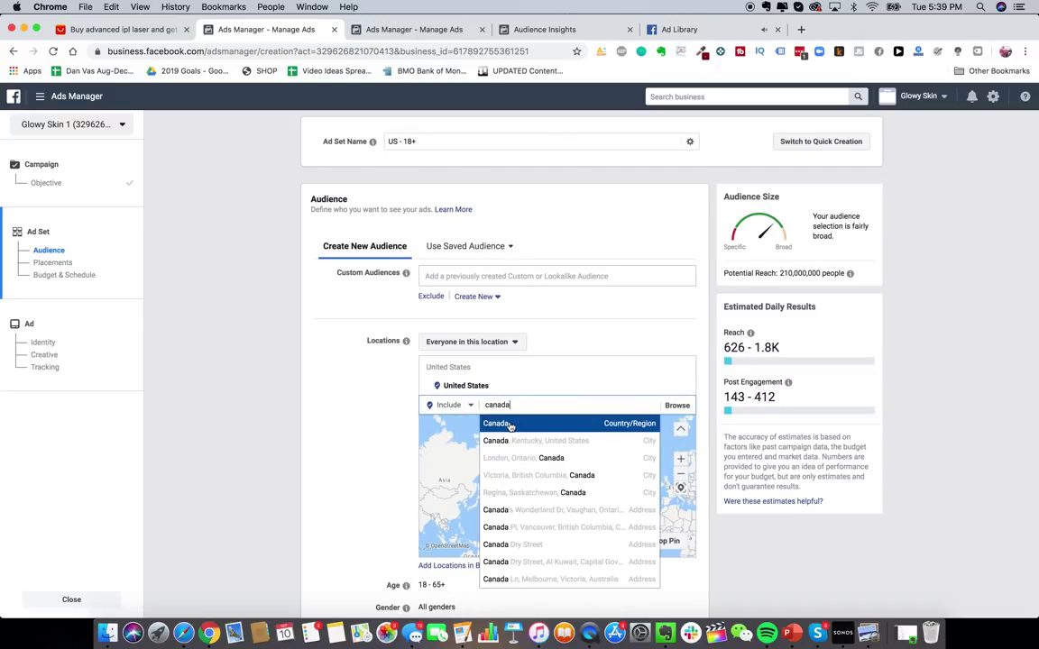
pyautogui.press('Return')
pyautogui.write('australia')
pyautogui.press('Return')
pyautogui.write('uni')
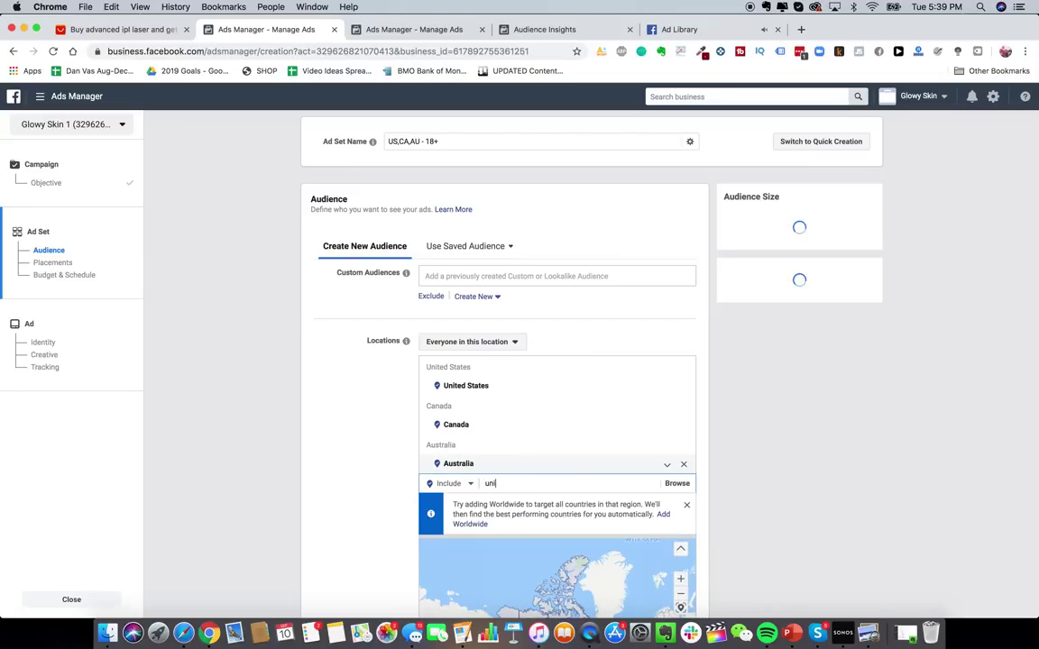
pyautogui.write('ted k')
pyautogui.press('Return')
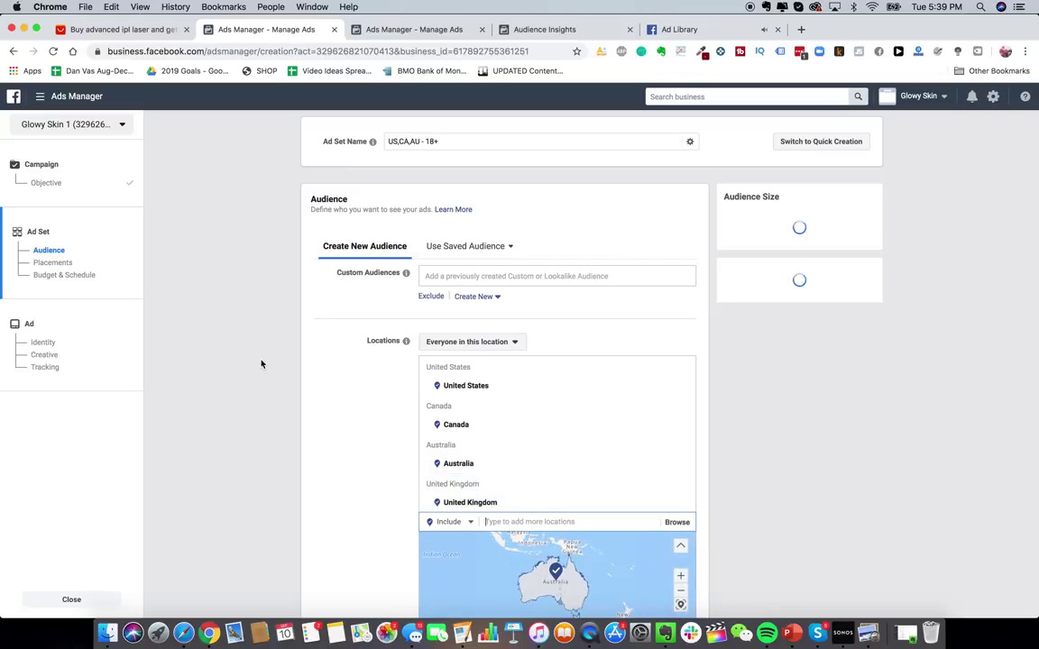
# - Limit location targeting to people who live in these locations
pyautogui.scroll(-4, 261, 361)
pyautogui.click(495, 148)
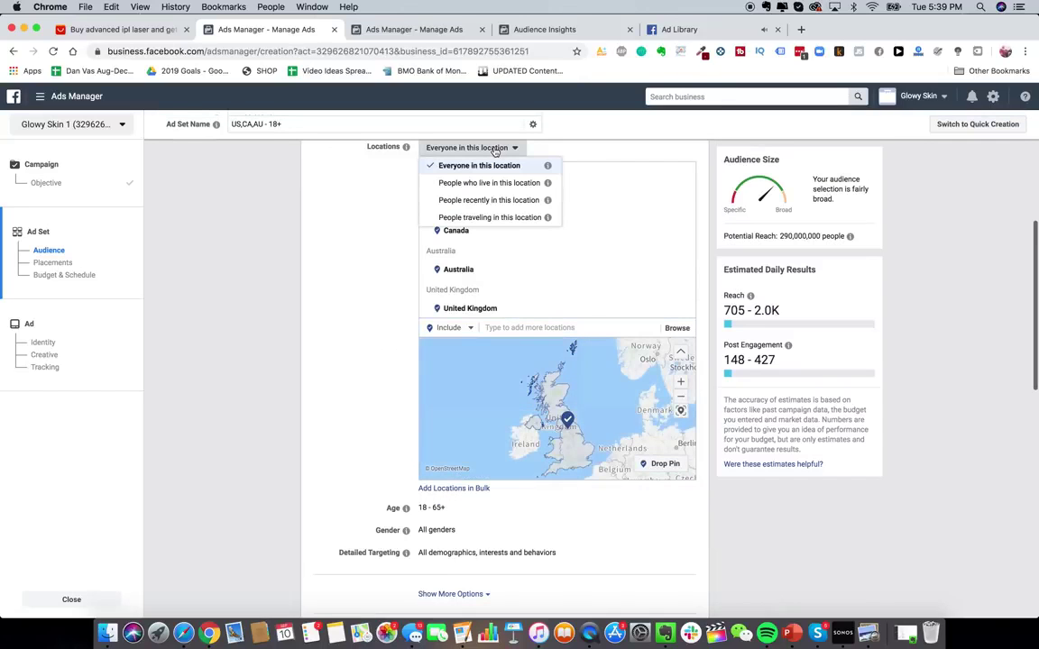
pyautogui.click(489, 184)
# - Open the ad set's detailed targeting for editing
pyautogui.scroll(-3, 424, 403)
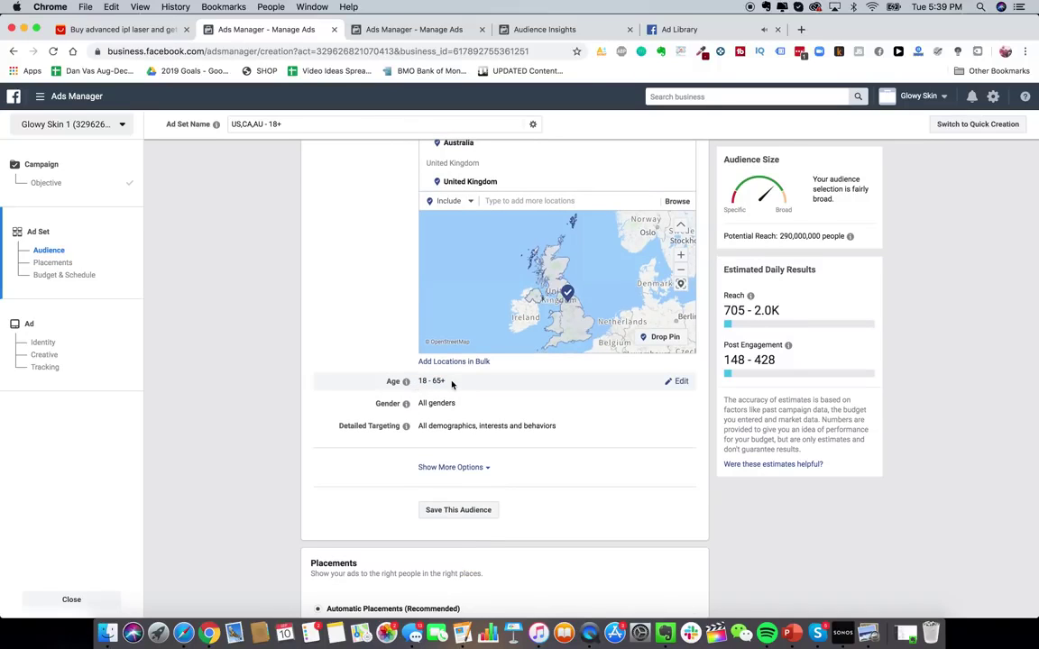
pyautogui.scroll(-2, 446, 403)
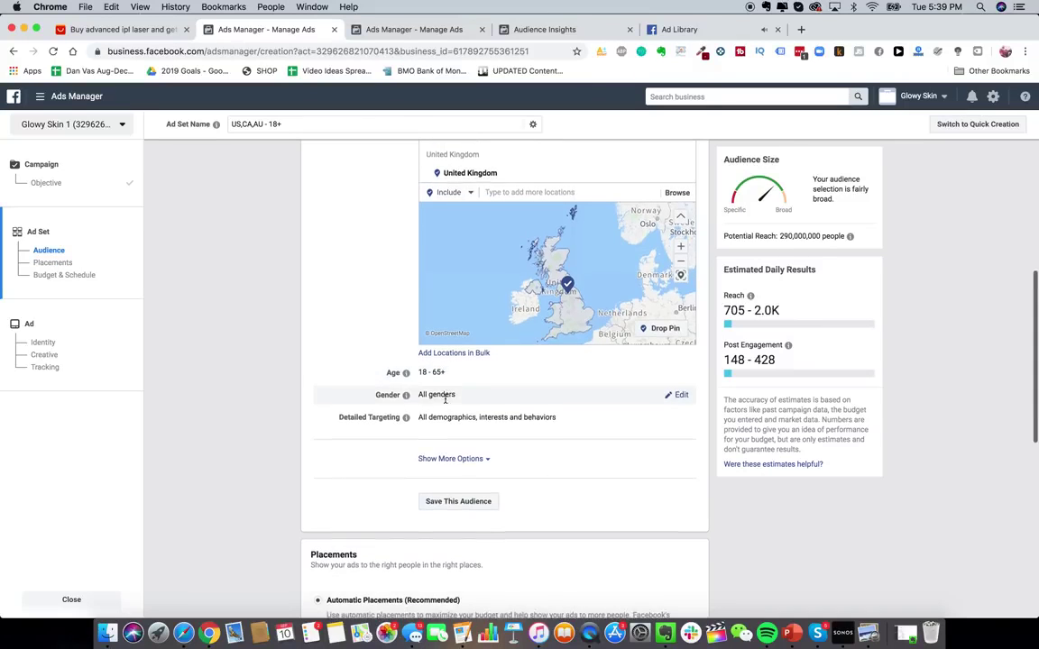
pyautogui.click(681, 370)
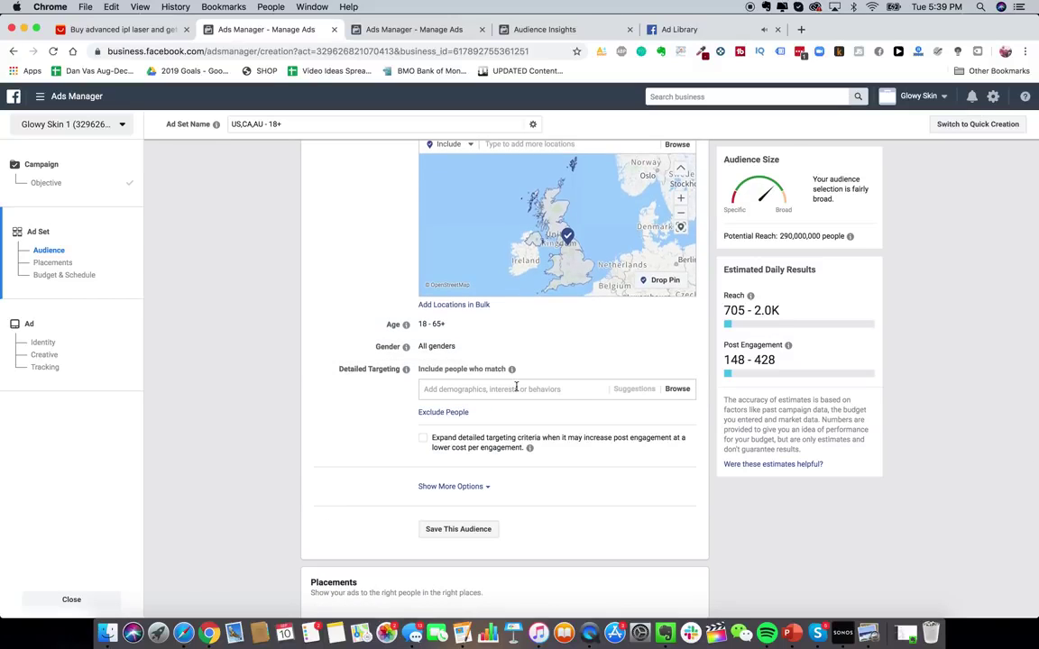
pyautogui.click(511, 390)
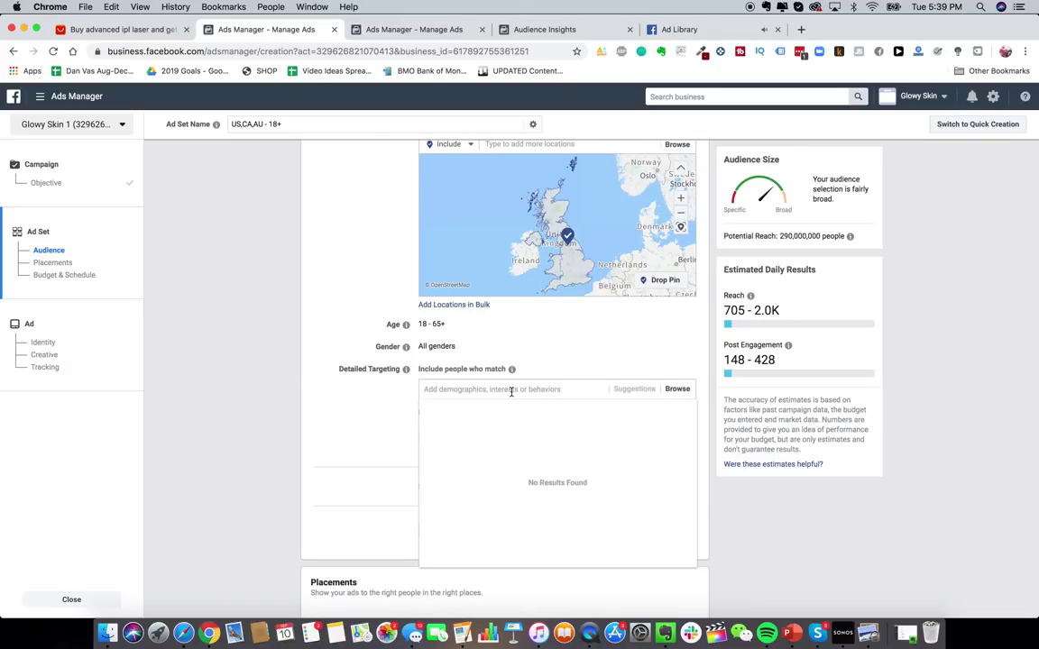
pyautogui.click(363, 413)
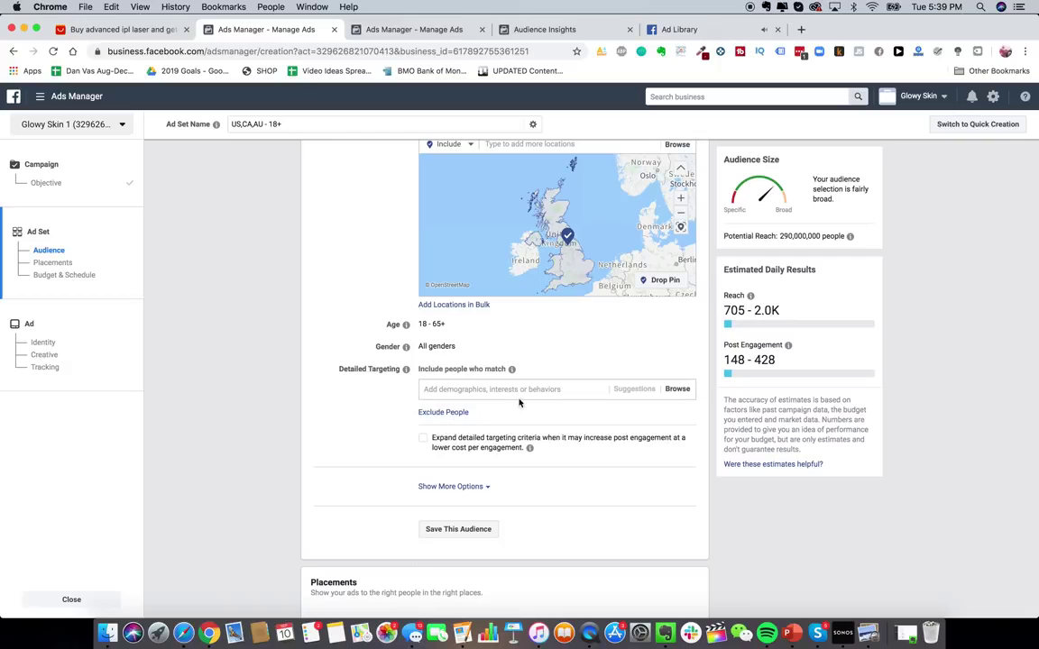
pyautogui.scroll(1, 507, 388)
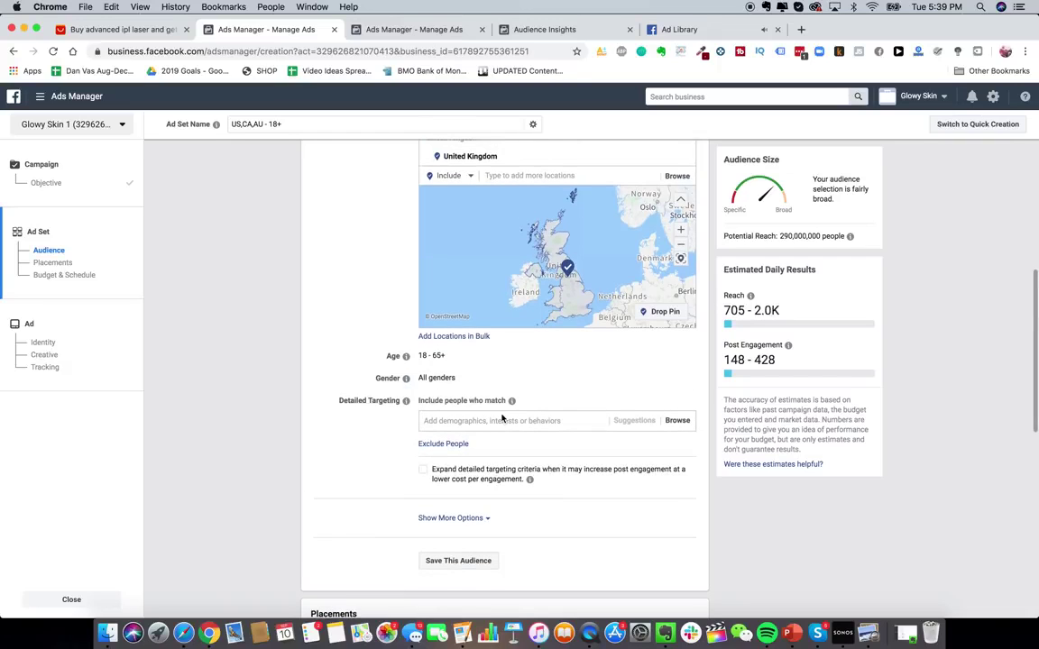
pyautogui.scroll(1, 505, 432)
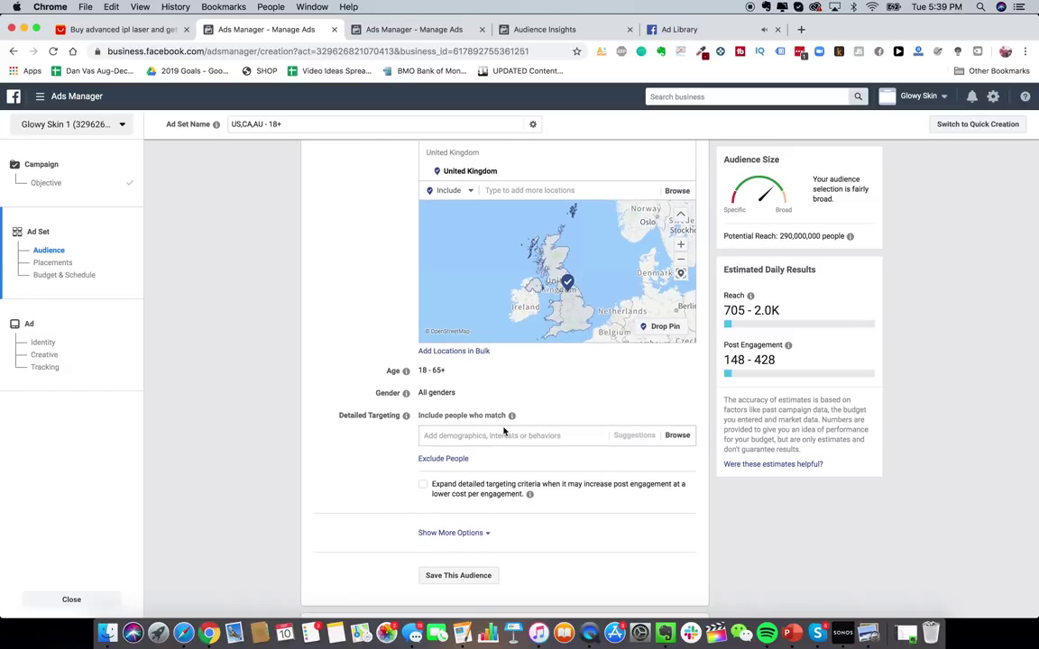
# - Search 'ulta bea', drop the Ulta Beauty employer match, and add the ULTA Beauty interest
pyautogui.click(493, 437)
pyautogui.write('ulta beauty')
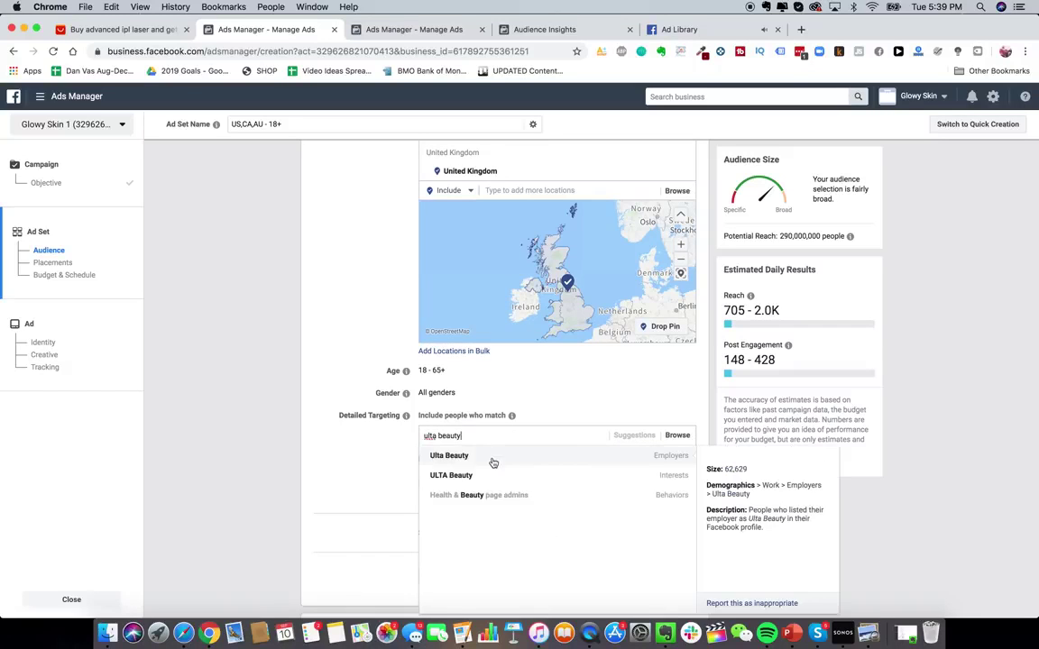
pyautogui.click(456, 457)
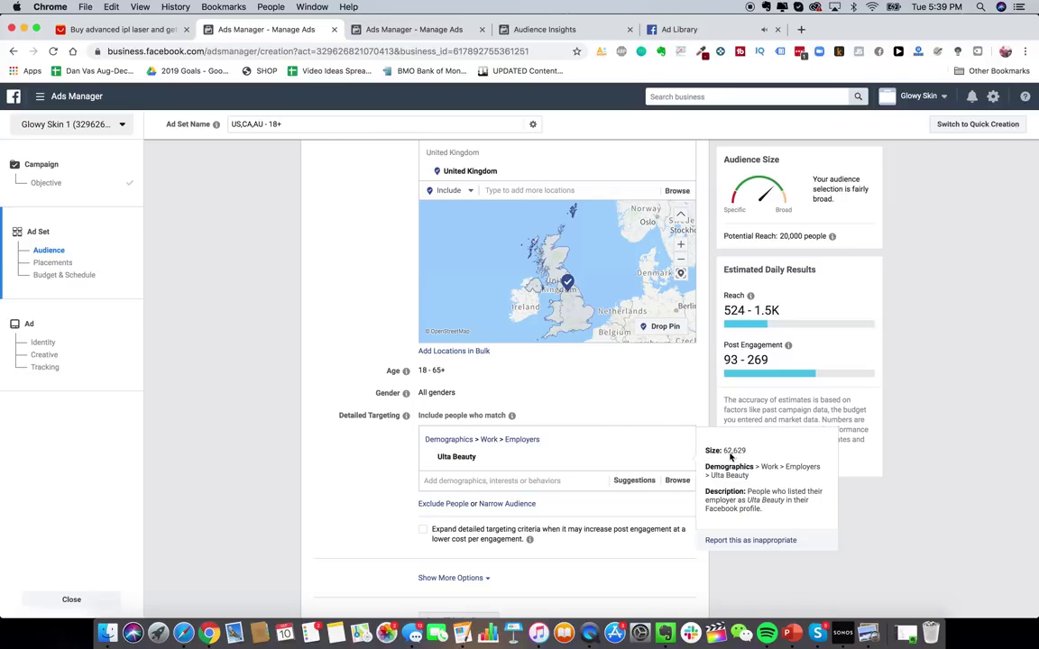
pyautogui.click(679, 457)
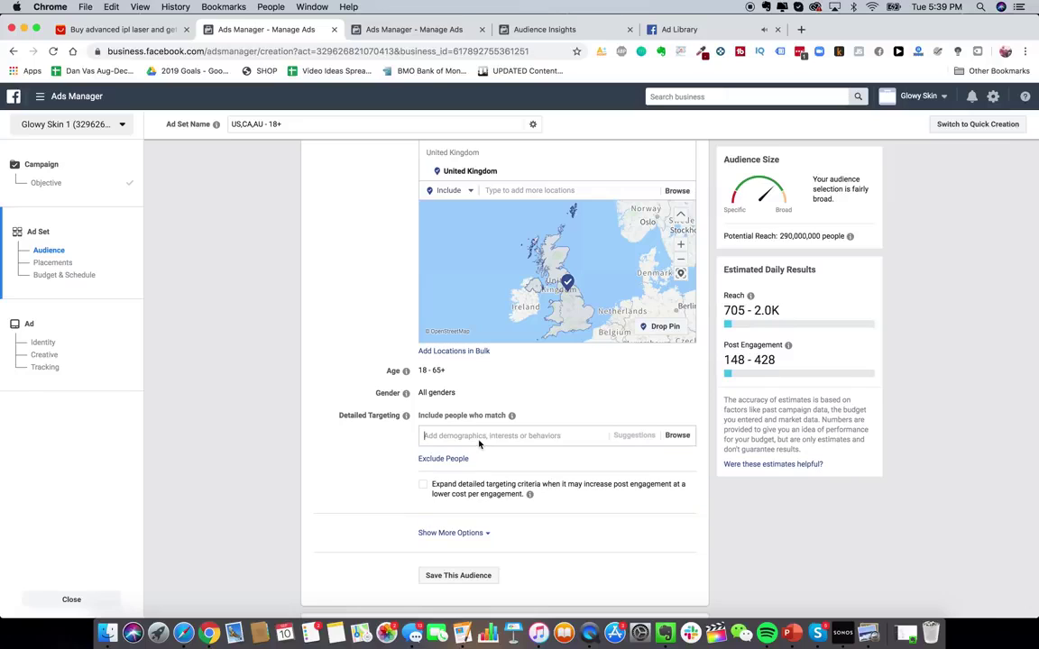
pyautogui.write('ulta bea')
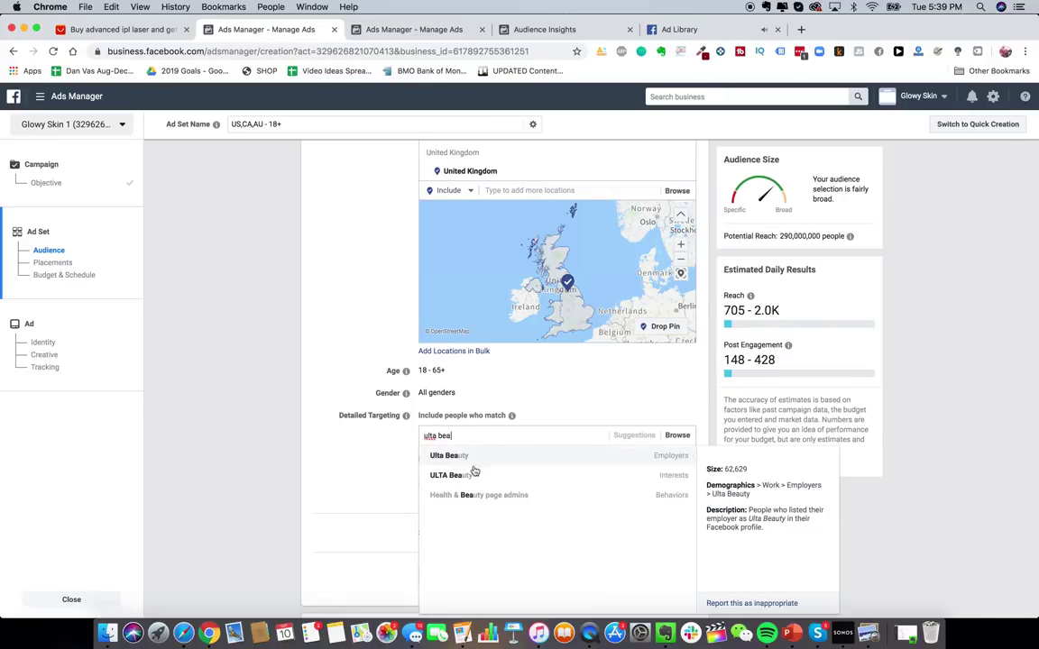
pyautogui.click(549, 477)
pyautogui.scroll(-3, 379, 418)
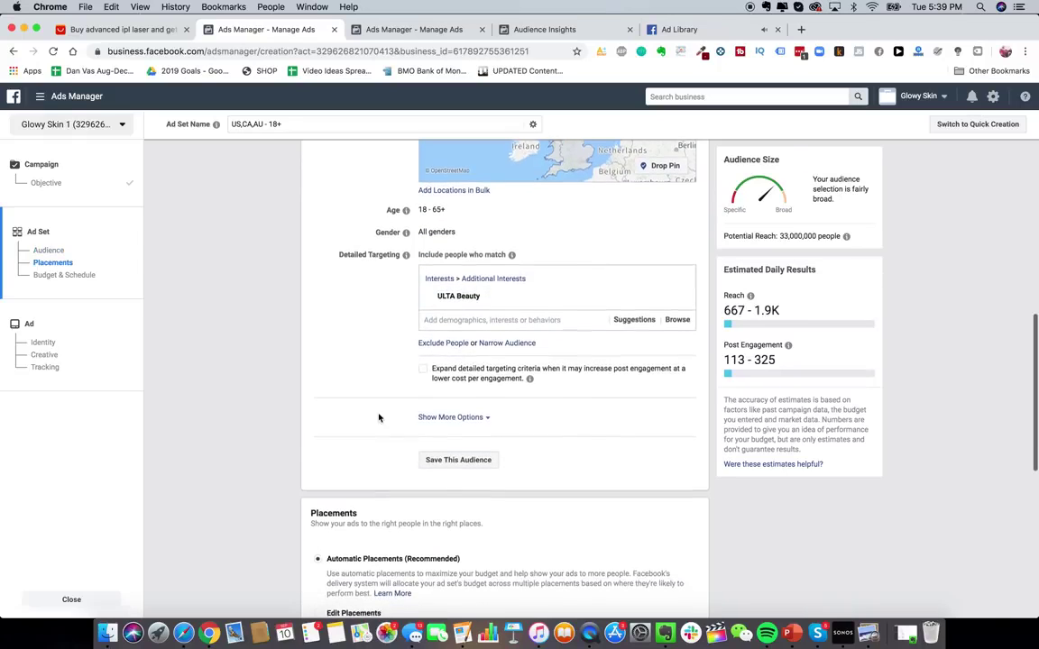
pyautogui.scroll(-1, 406, 387)
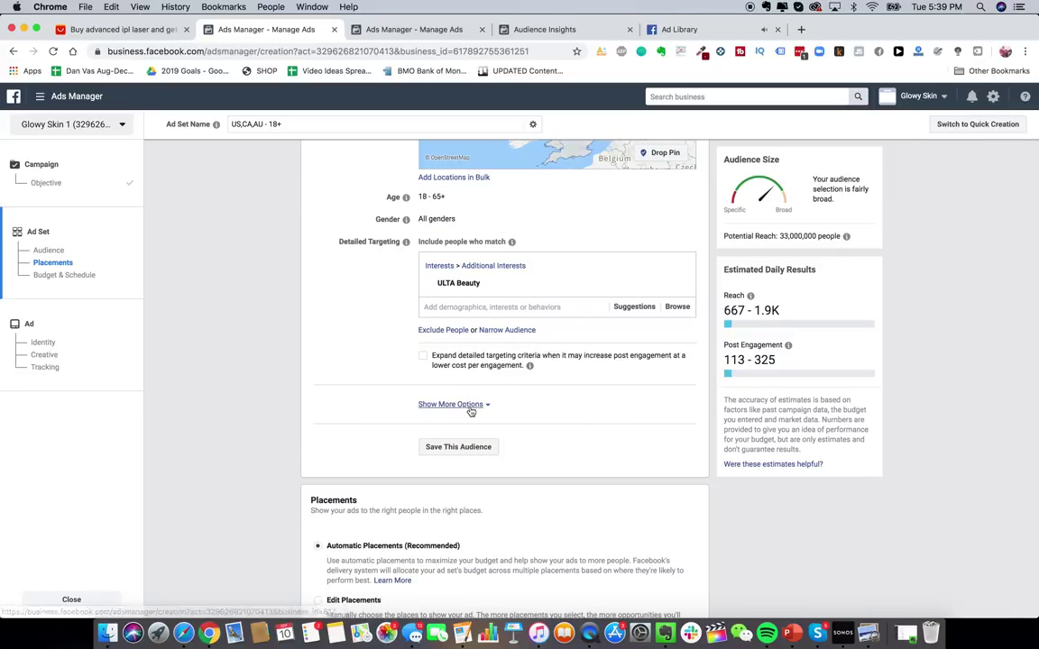
pyautogui.scroll(1, 470, 412)
pyautogui.scroll(1, 470, 411)
# - Reveal the extra audience options and start editing Languages
pyautogui.click(455, 483)
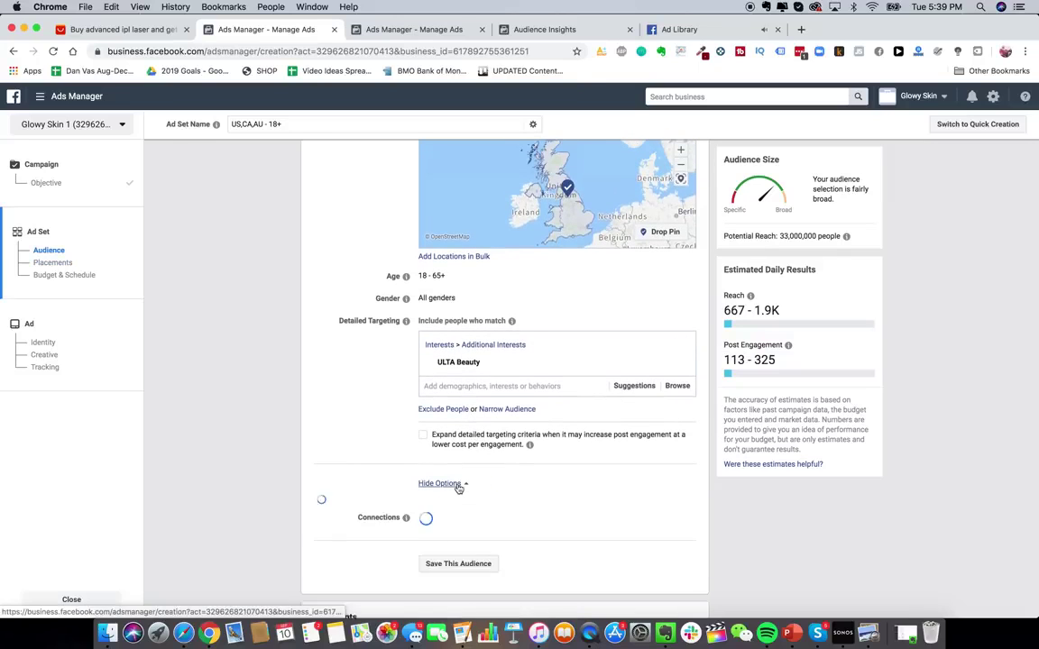
pyautogui.scroll(-4, 378, 412)
pyautogui.scroll(1, 378, 413)
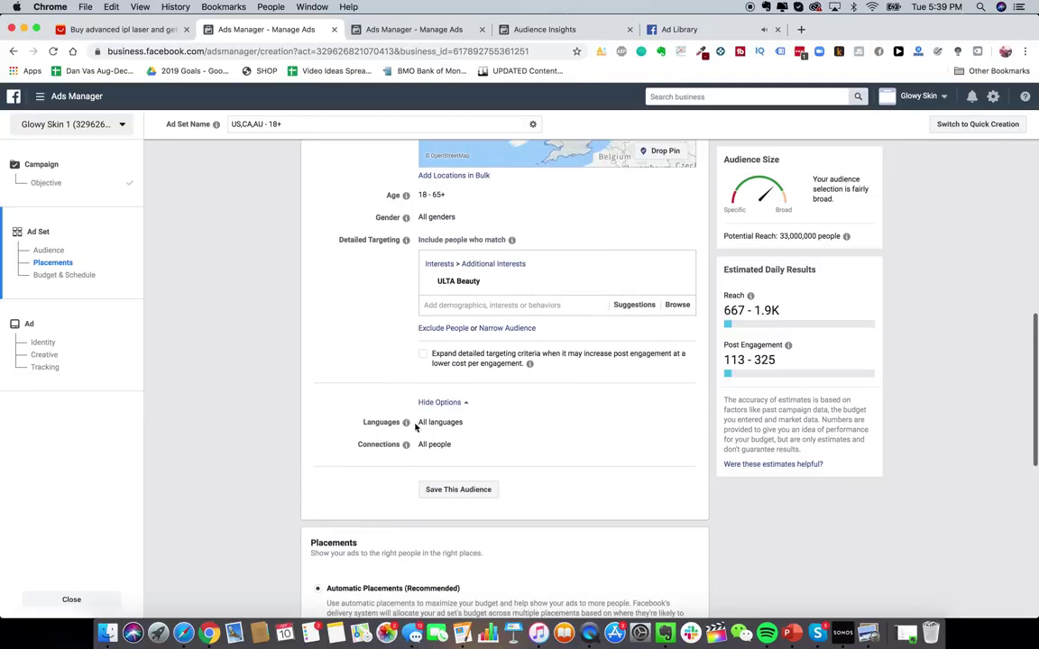
pyautogui.click(681, 423)
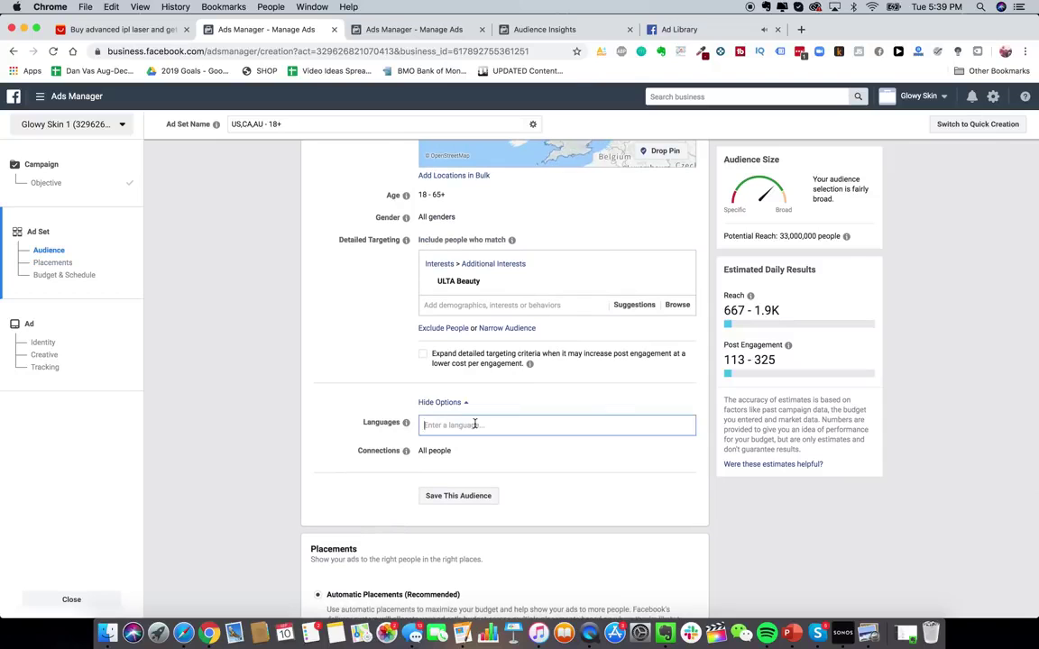
# - Switch to manual placements and exclude feeds, In-Stream, In-Article and Apps and Sites
pyautogui.moveTo(405, 450)
pyautogui.scroll(-3, 403, 449)
pyautogui.scroll(-5, 403, 449)
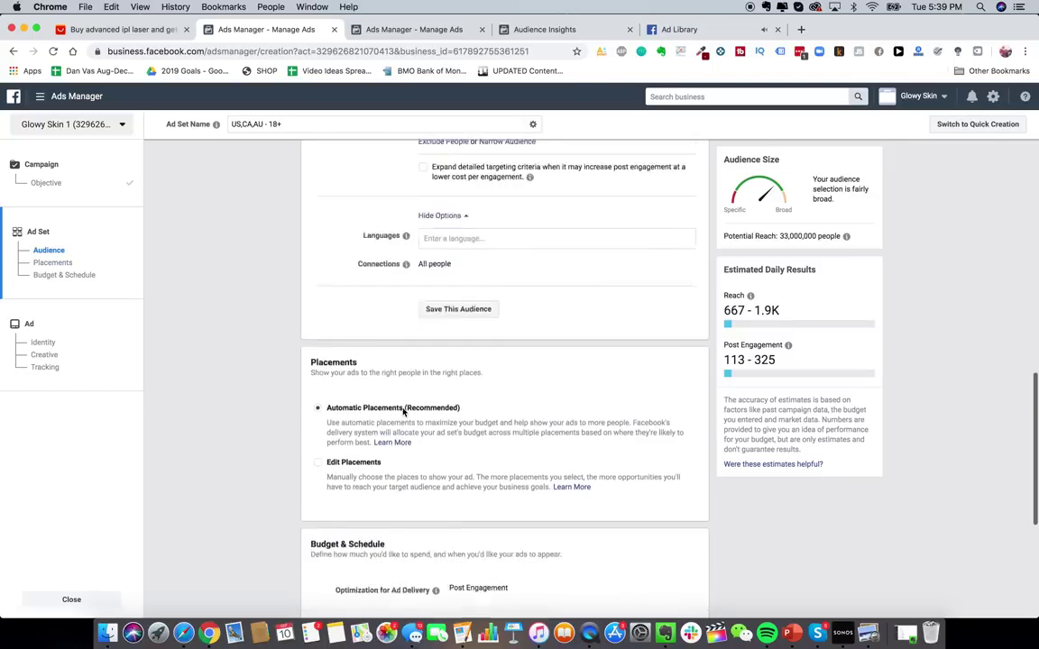
pyautogui.click(319, 363)
pyautogui.scroll(-5, 567, 383)
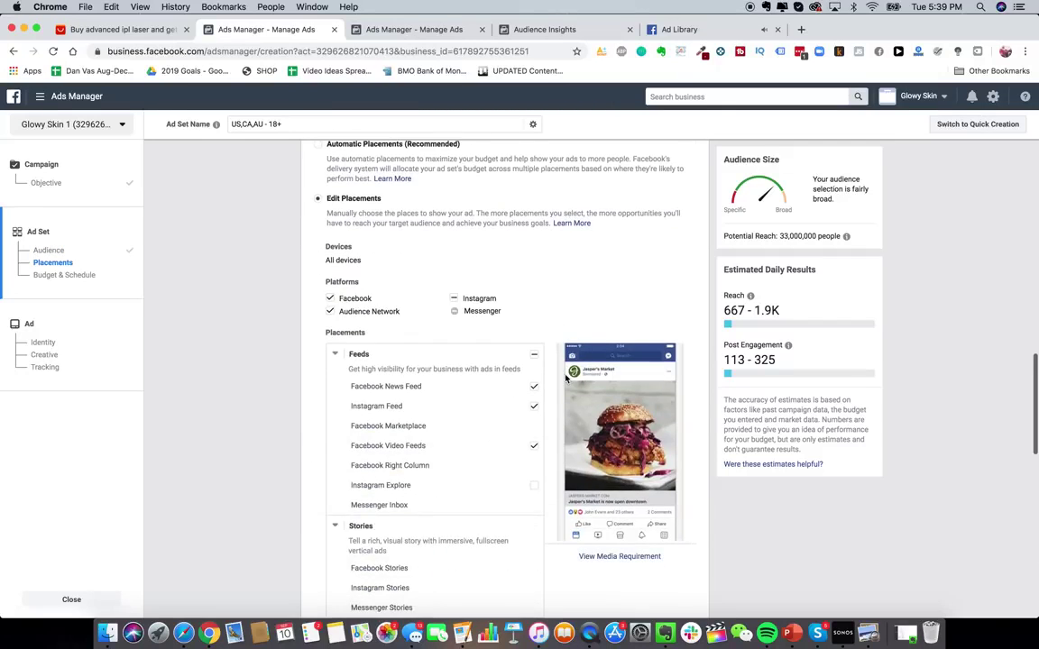
pyautogui.scroll(-3, 566, 394)
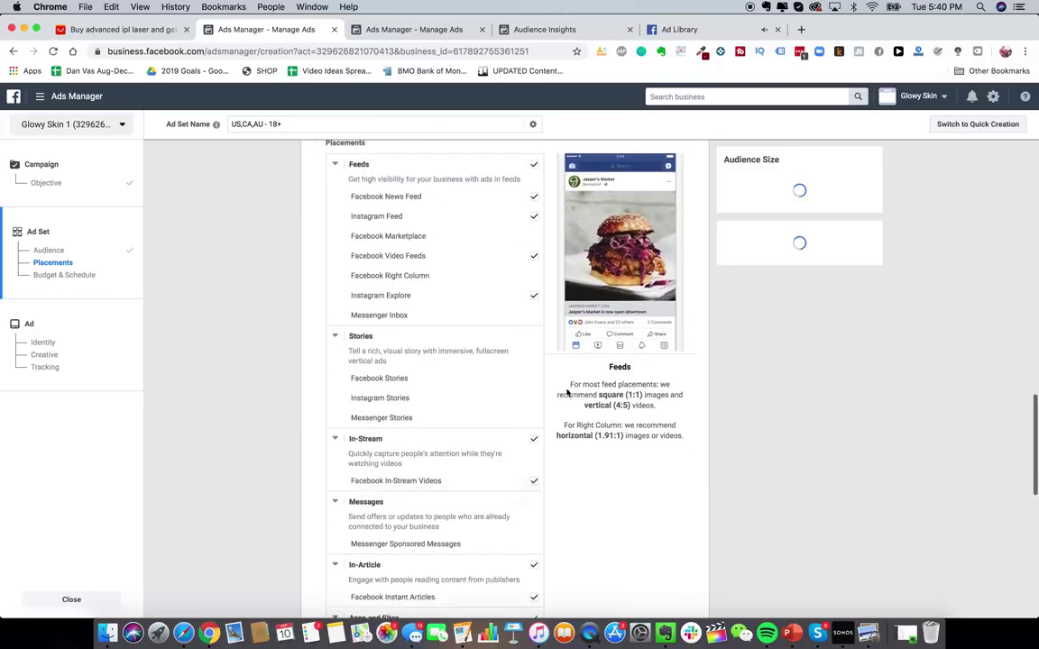
pyautogui.click(533, 149)
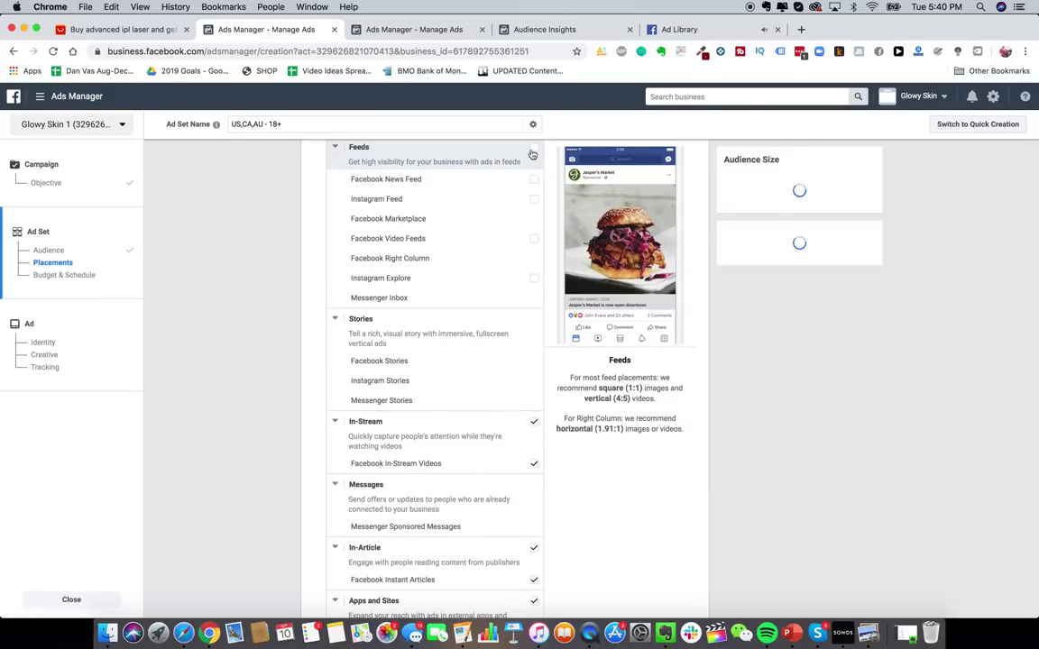
pyautogui.click(533, 422)
pyautogui.scroll(-3, 545, 451)
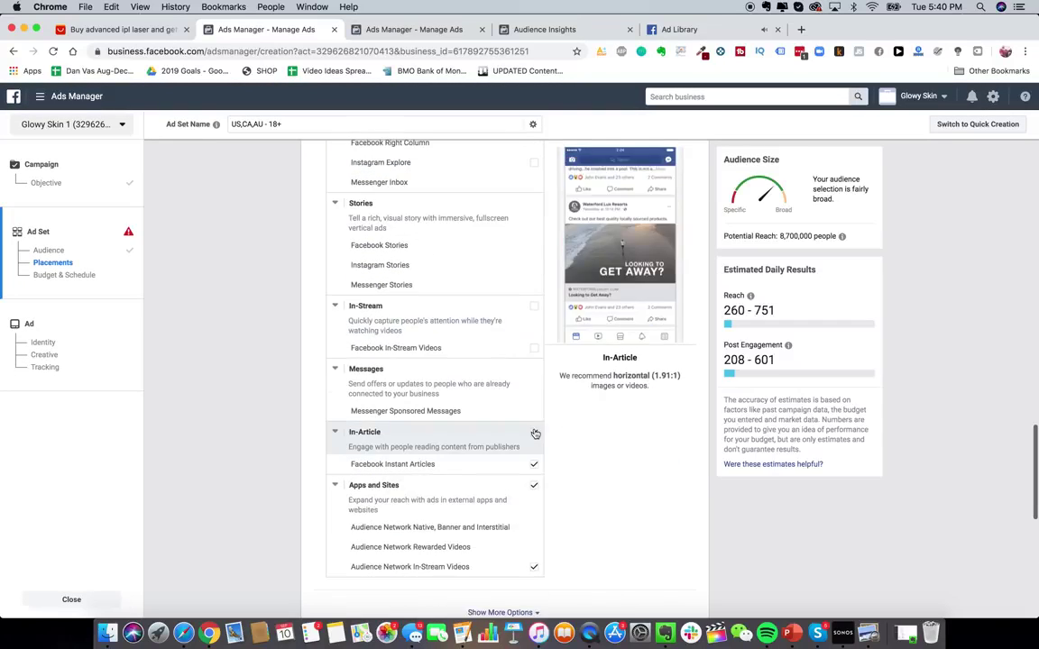
pyautogui.click(535, 433)
pyautogui.click(536, 486)
# - Re-include Facebook News Feed and Instagram Feed, then revert to Automatic Placements
pyautogui.scroll(5, 532, 537)
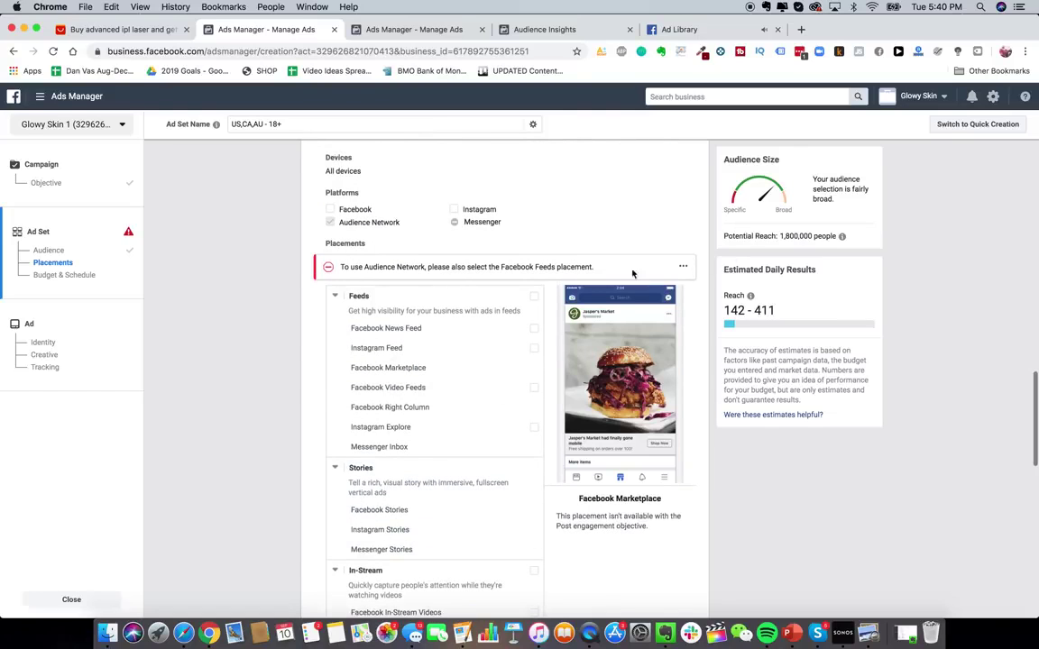
pyautogui.scroll(1, 592, 236)
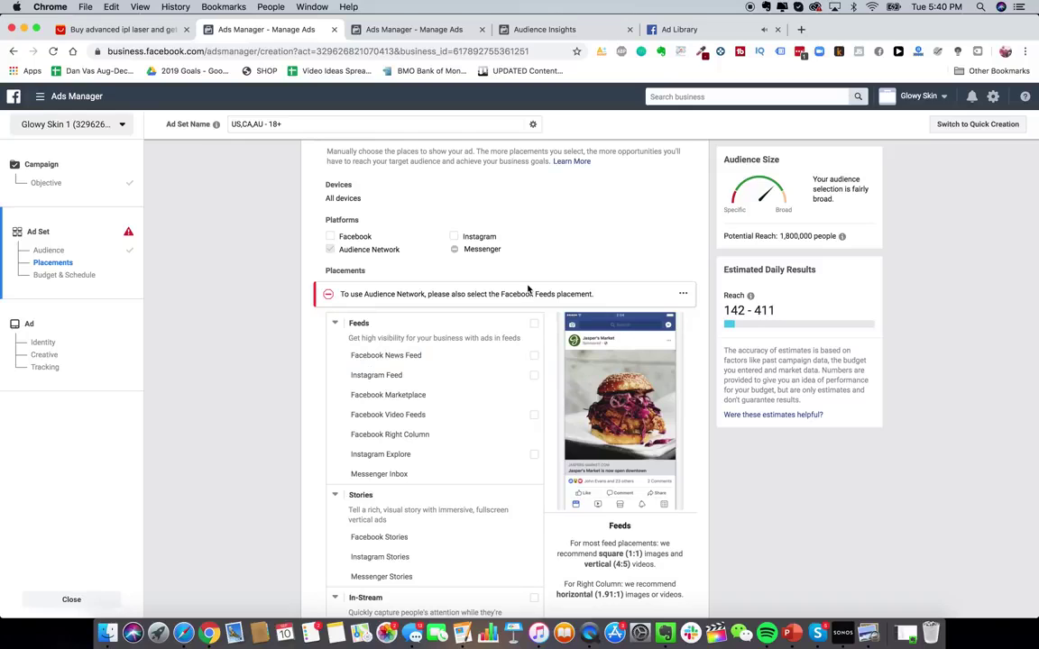
pyautogui.scroll(1, 537, 337)
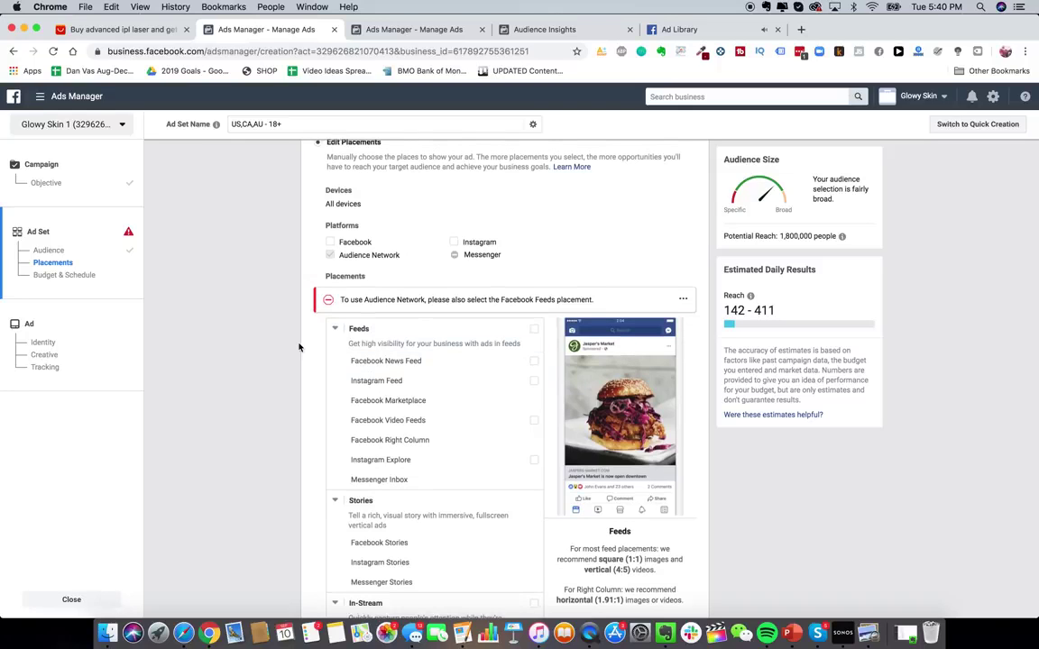
pyautogui.click(535, 361)
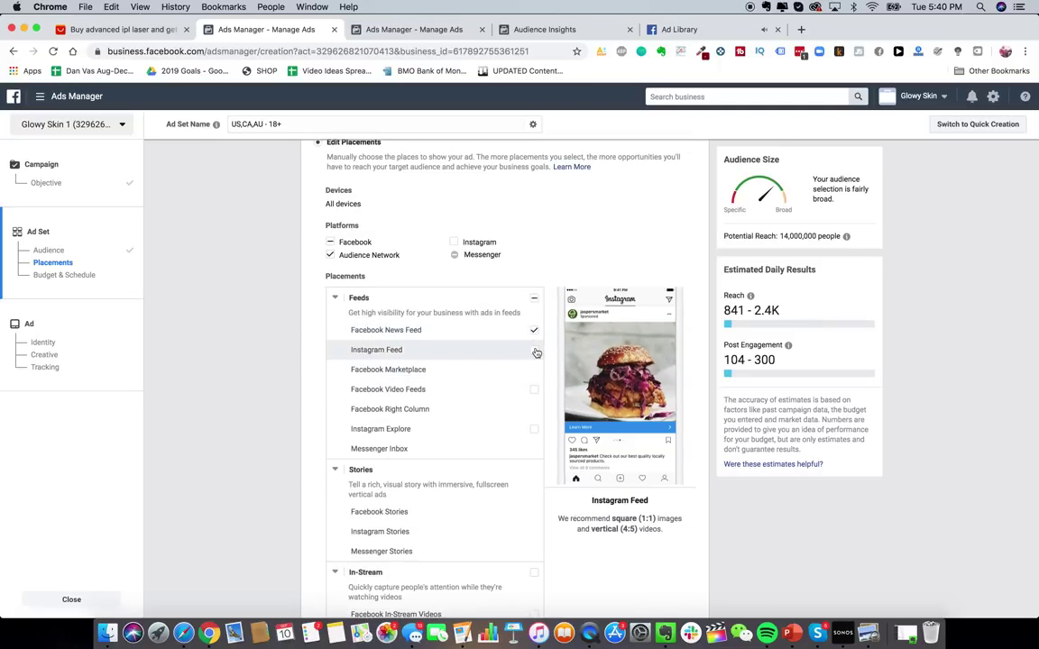
pyautogui.click(534, 350)
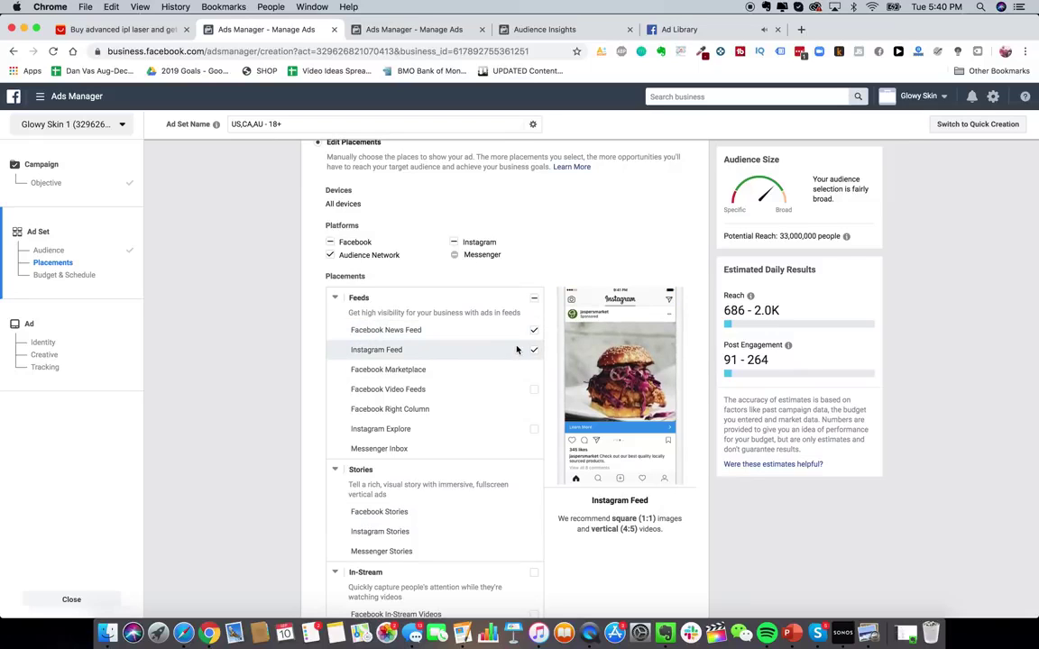
pyautogui.scroll(-5, 515, 483)
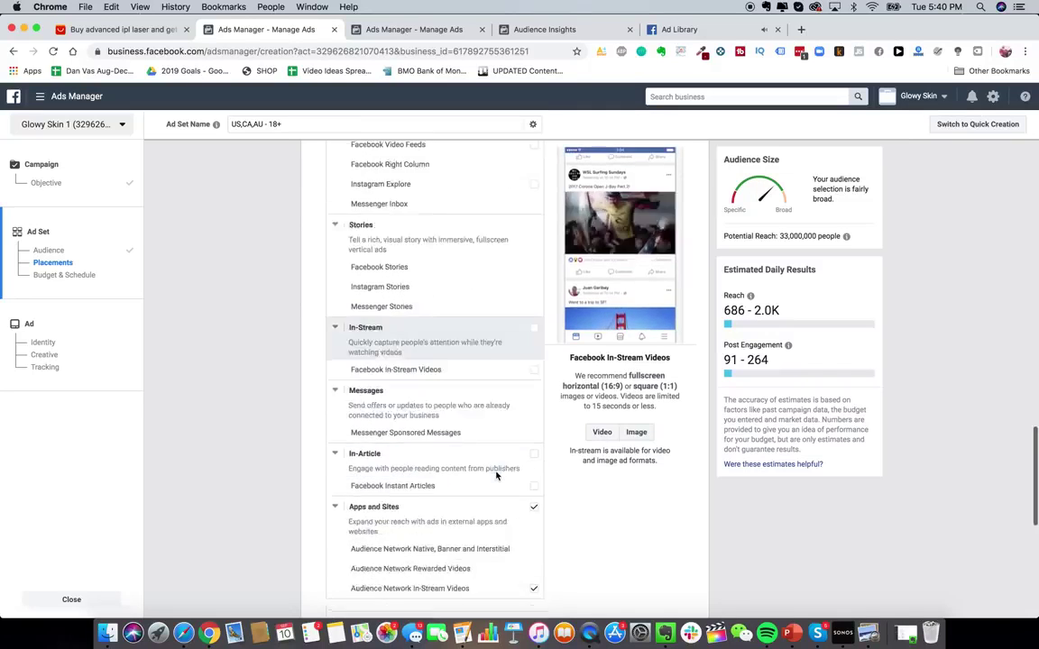
pyautogui.scroll(8, 528, 474)
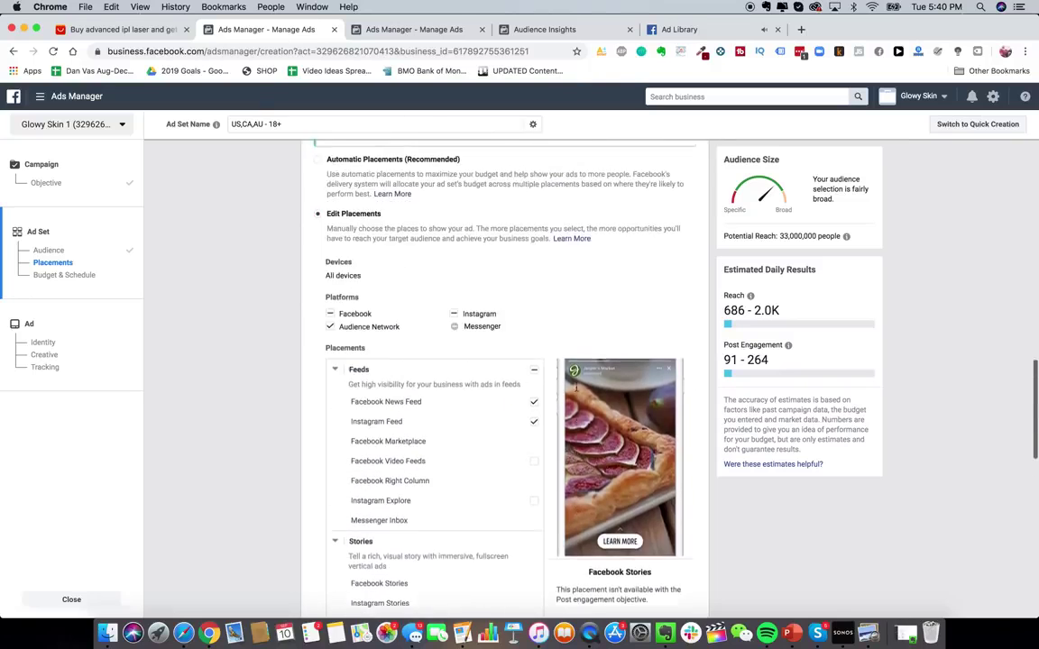
pyautogui.scroll(3, 429, 309)
pyautogui.click(420, 303)
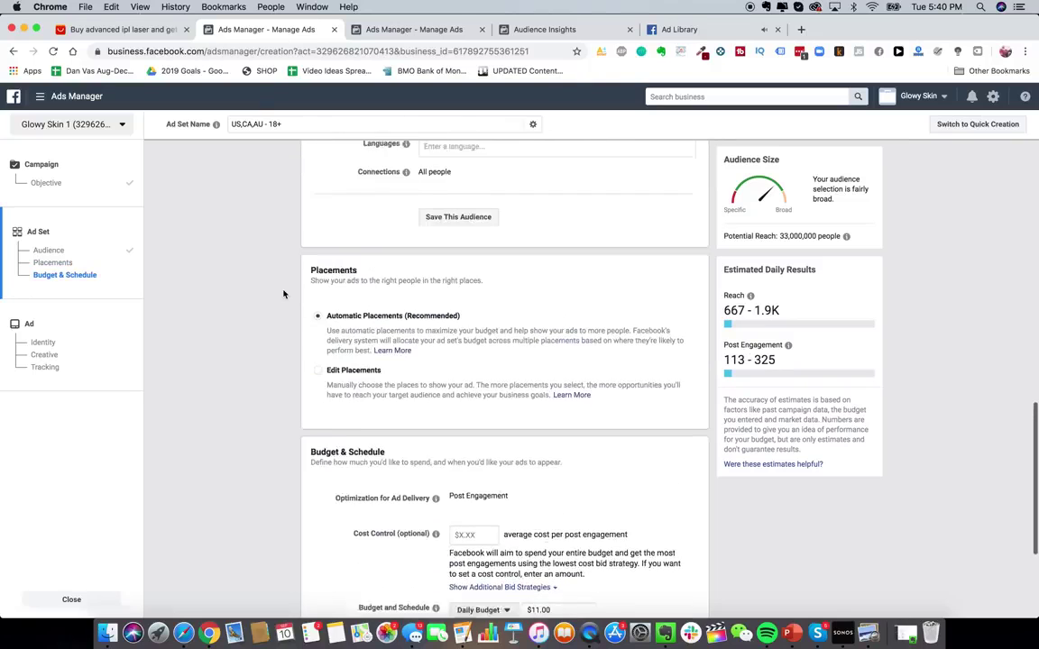
# - Review the audience section, then select Edit Placements to show News Feed, Instagram Feed and Video Feeds
pyautogui.scroll(1, 283, 294)
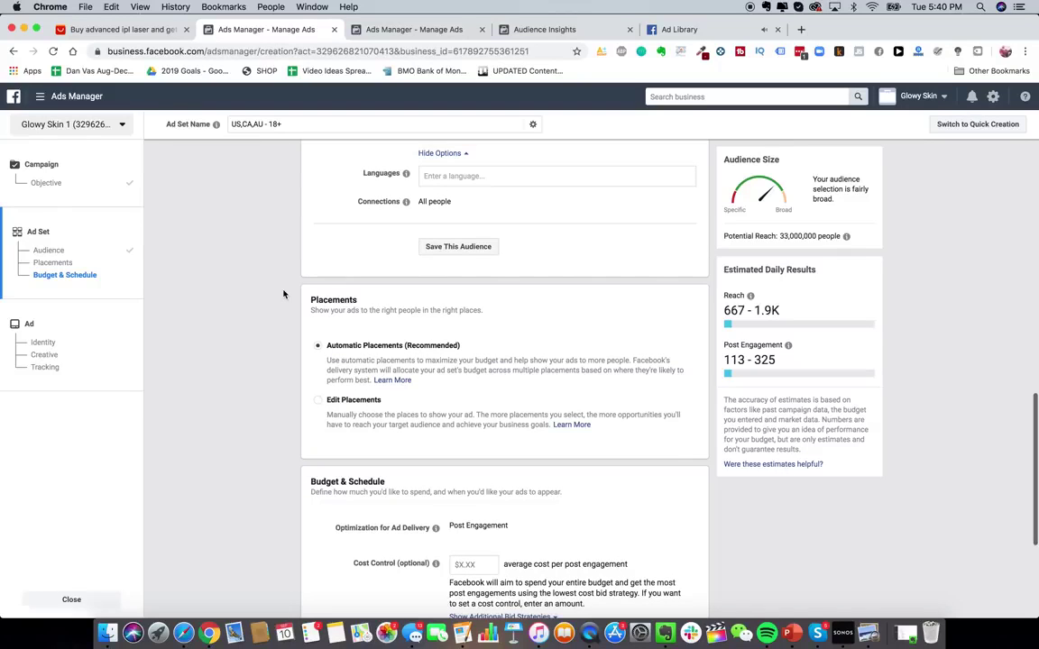
pyautogui.scroll(6, 293, 311)
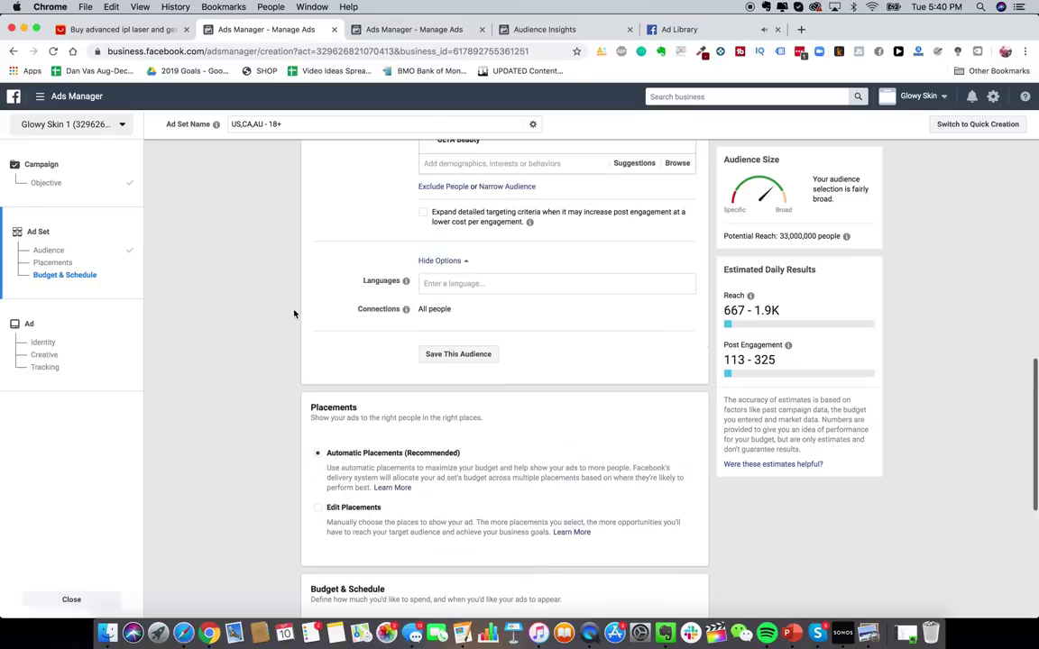
pyautogui.scroll(8, 473, 261)
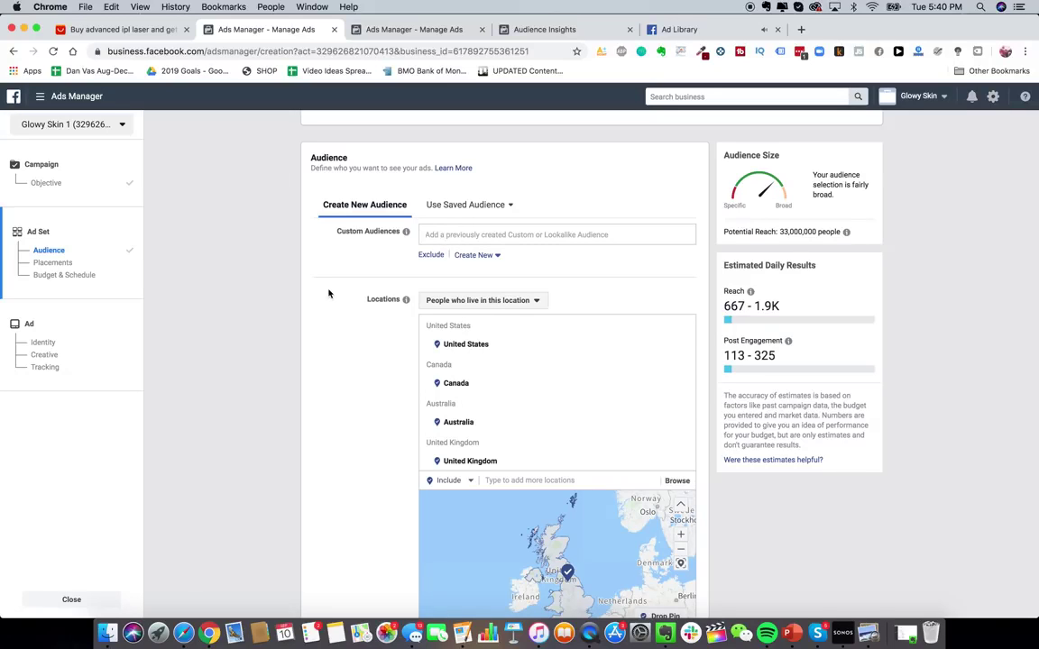
pyautogui.scroll(-1, 329, 324)
pyautogui.click(39, 96)
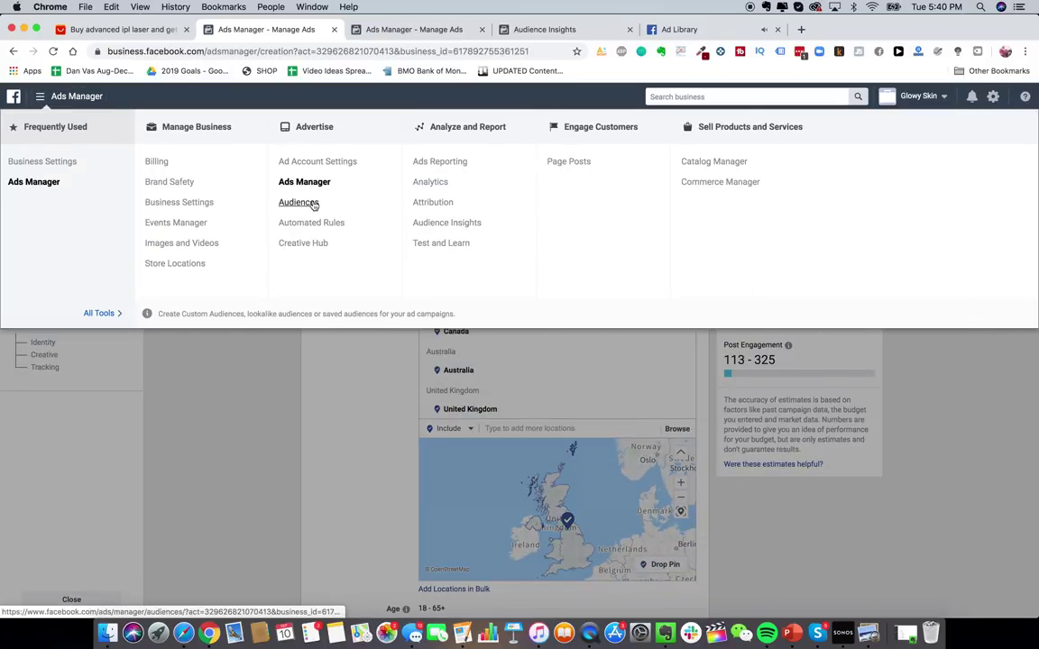
pyautogui.scroll(-5, 300, 381)
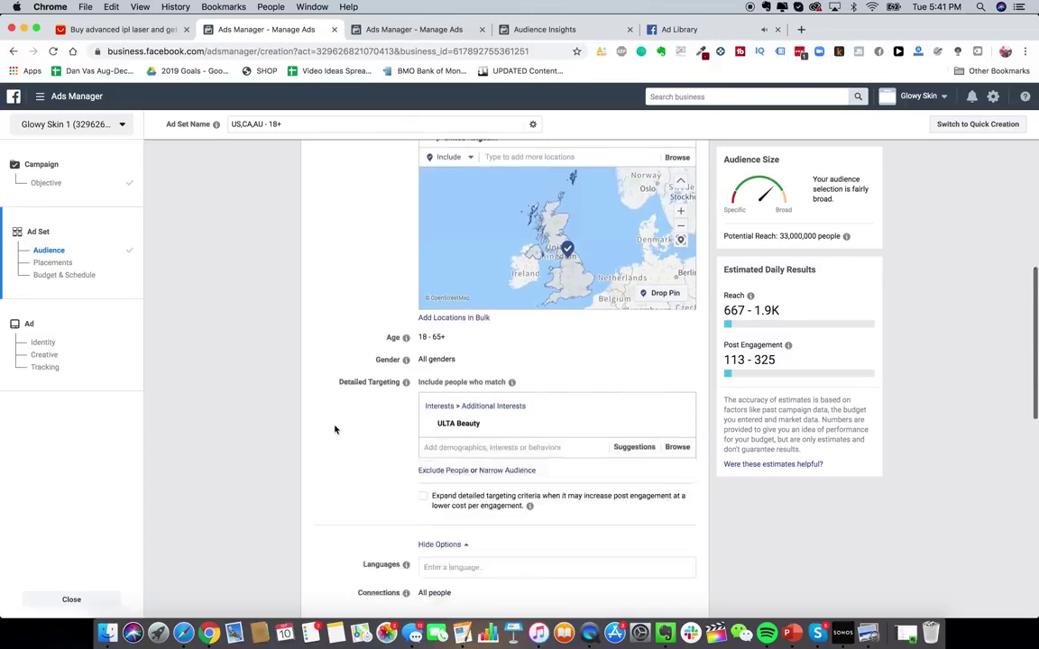
pyautogui.moveTo(676, 312)
pyautogui.scroll(1, 680, 339)
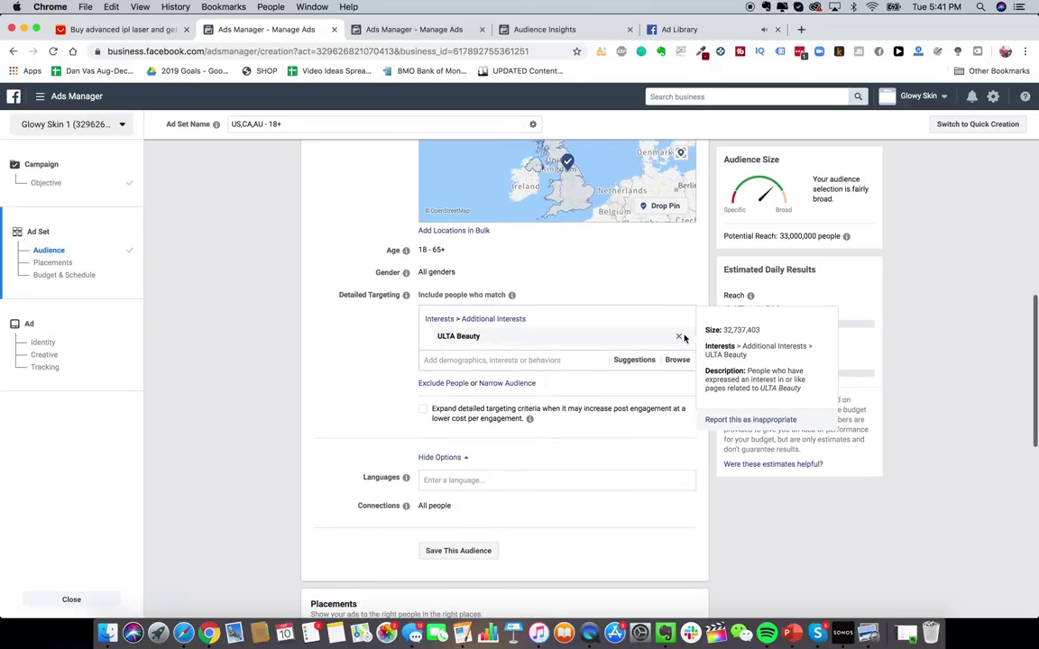
pyautogui.scroll(-4, 557, 394)
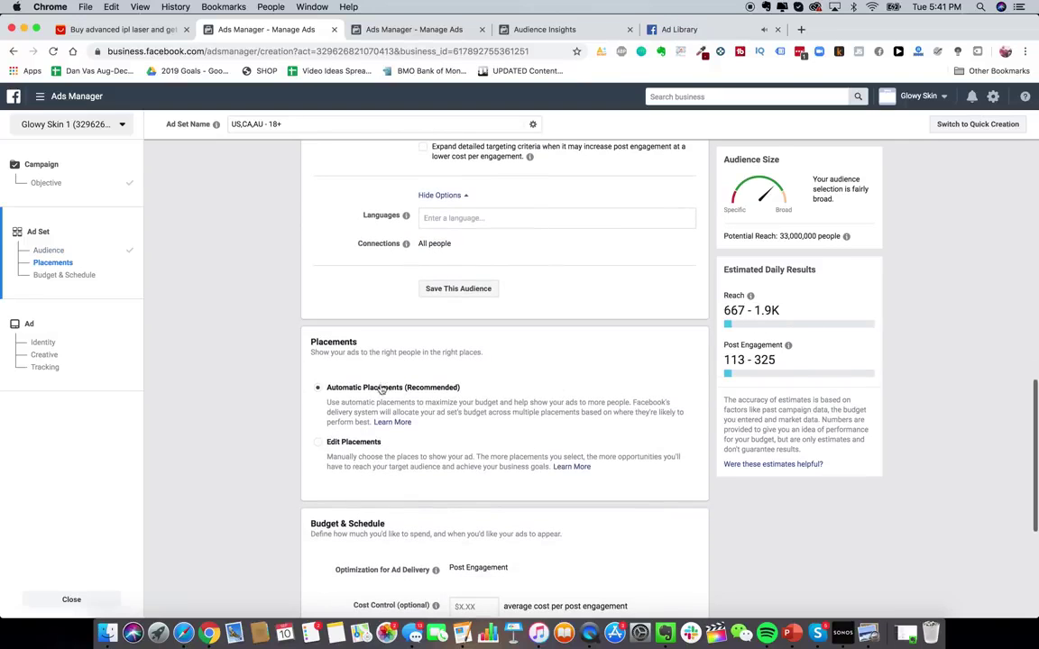
pyautogui.click(352, 442)
pyautogui.scroll(-2, 378, 424)
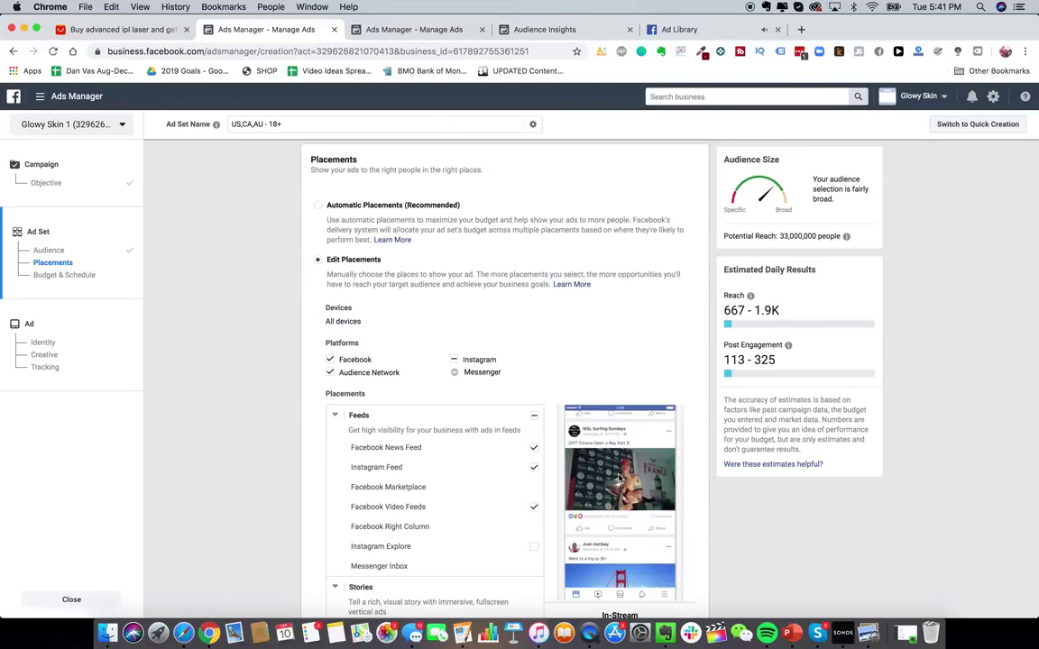
# - Review the placements and audience, then close the ad set editor from the left sidebar
pyautogui.scroll(-3, 579, 418)
pyautogui.scroll(-3, 550, 406)
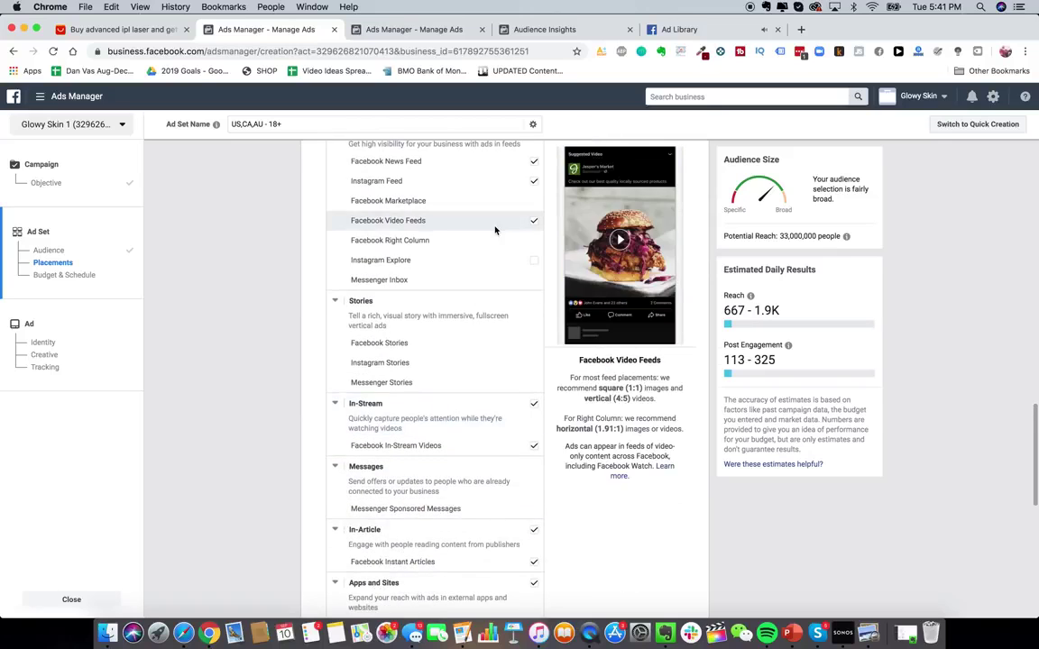
pyautogui.scroll(-3, 529, 332)
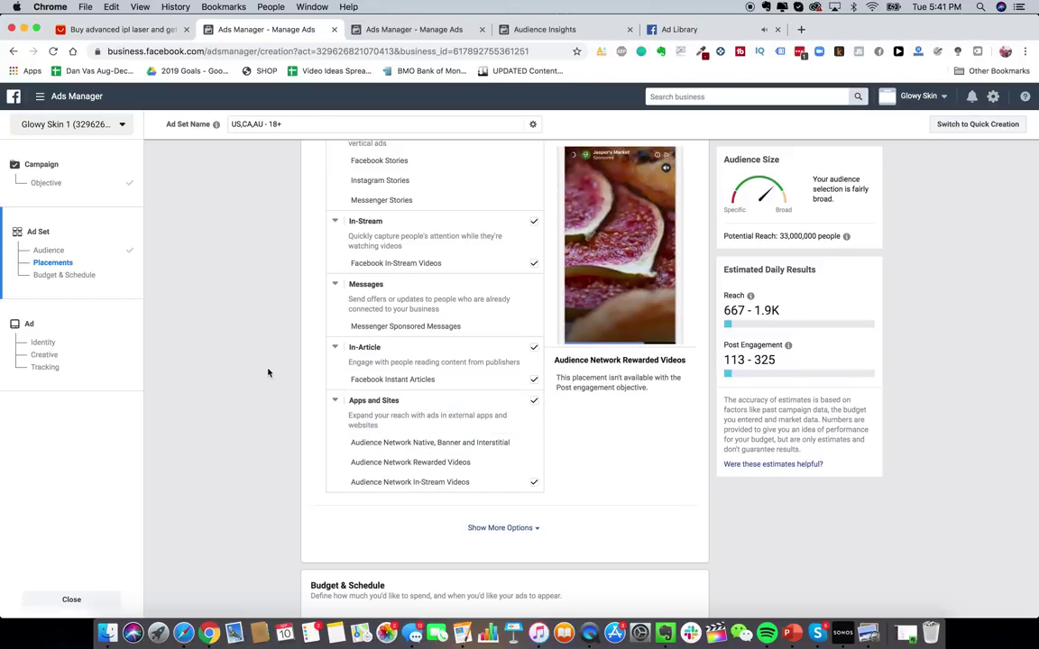
pyautogui.scroll(1, 267, 373)
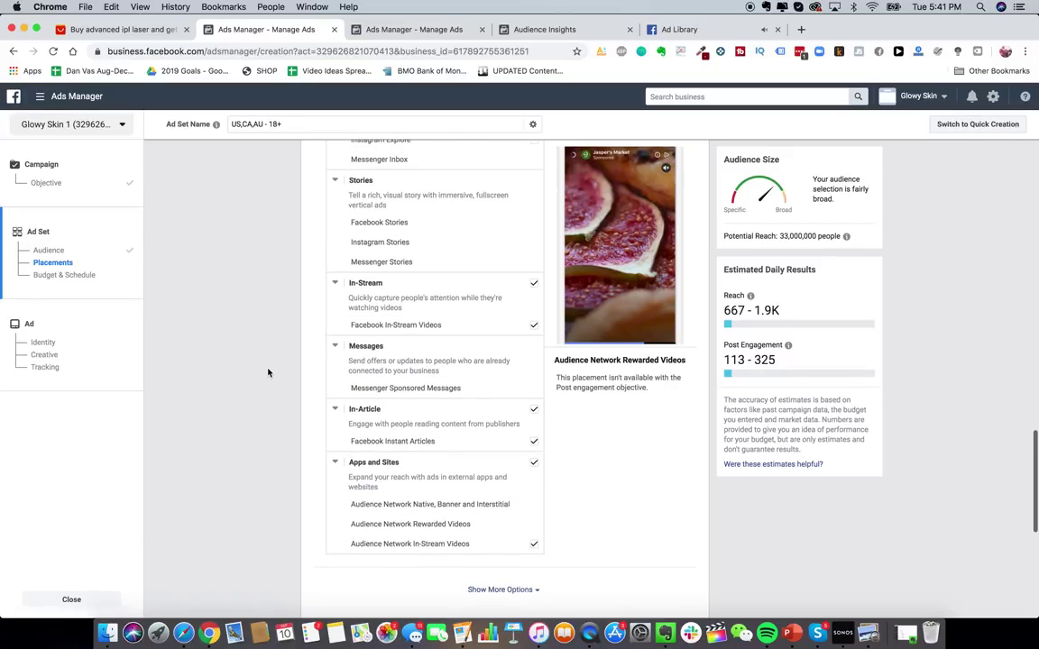
pyautogui.scroll(-3, 292, 455)
pyautogui.scroll(3, 293, 457)
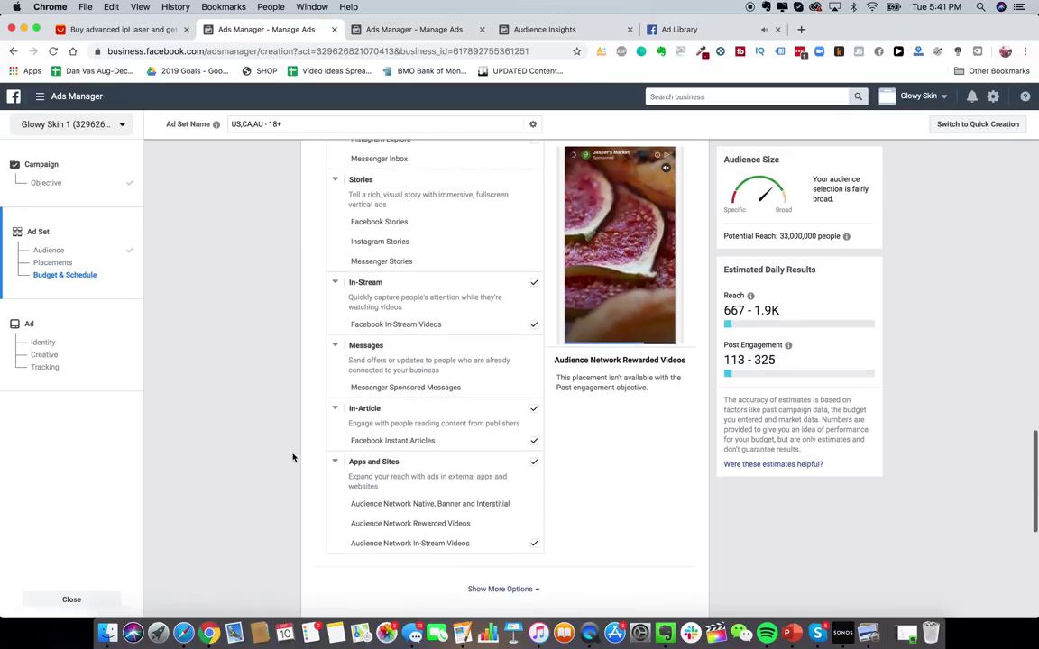
pyautogui.scroll(10, 292, 457)
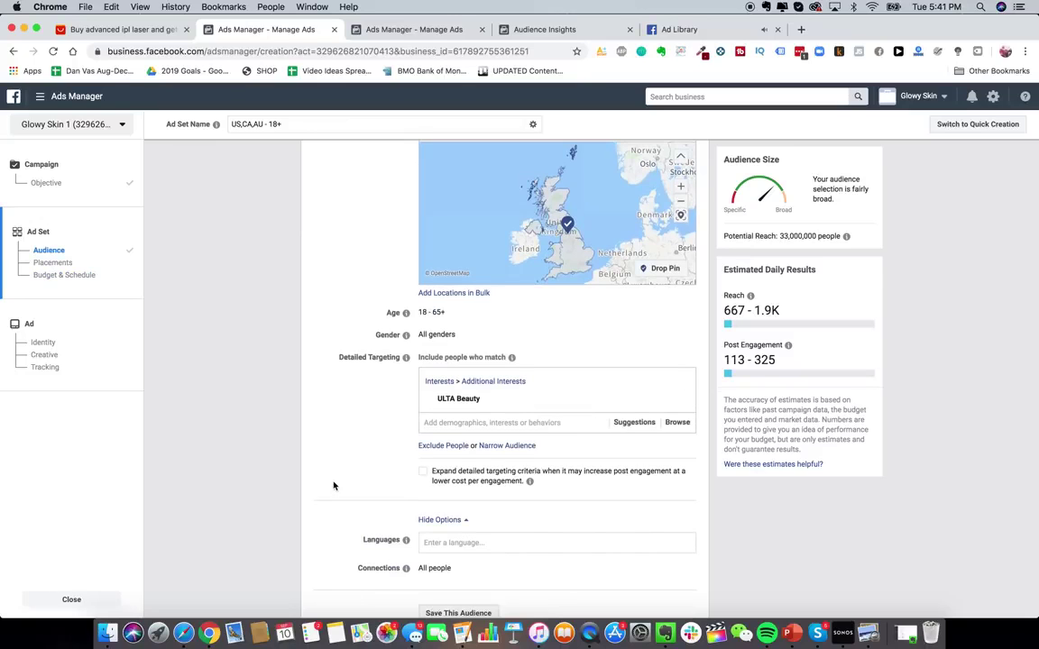
pyautogui.scroll(5, 334, 486)
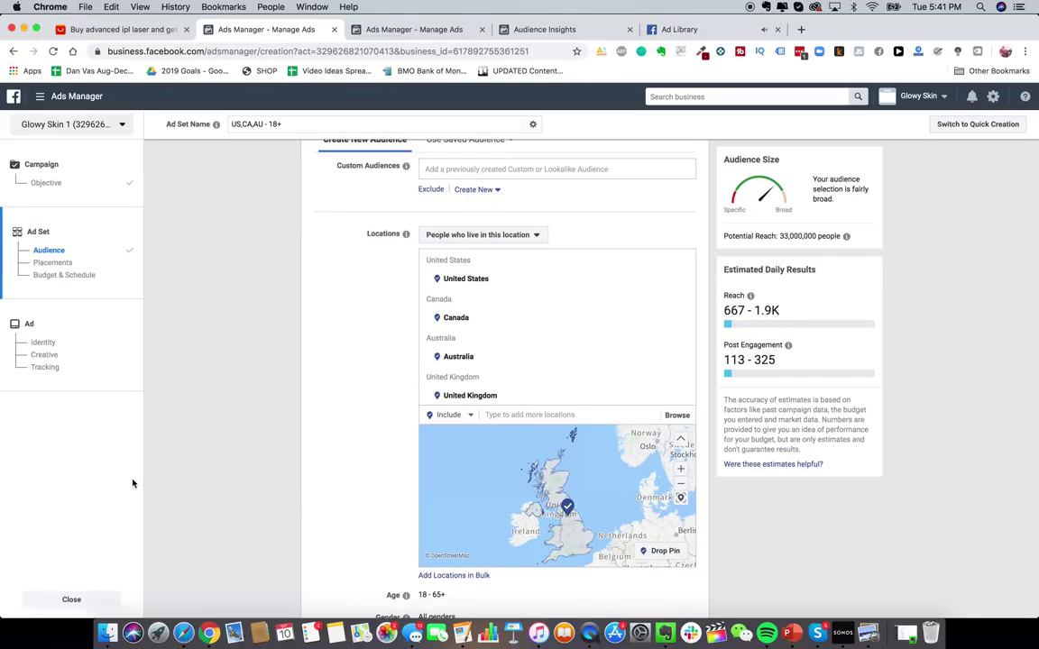
pyautogui.click(71, 599)
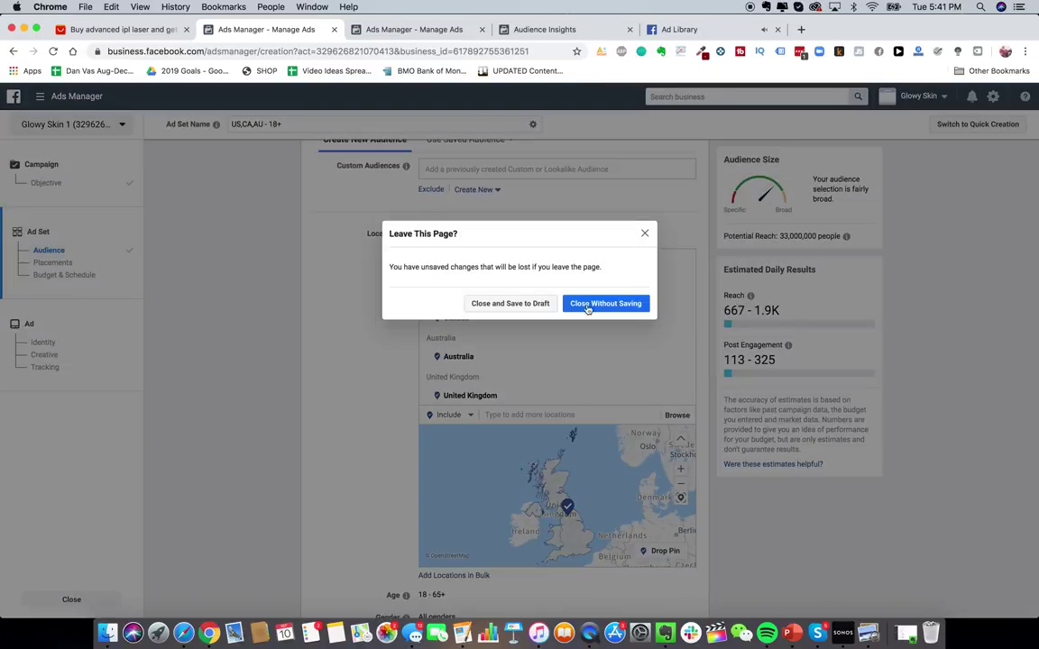
# - Close without saving, start a new campaign and pick Conversions as its objective
pyautogui.click(592, 308)
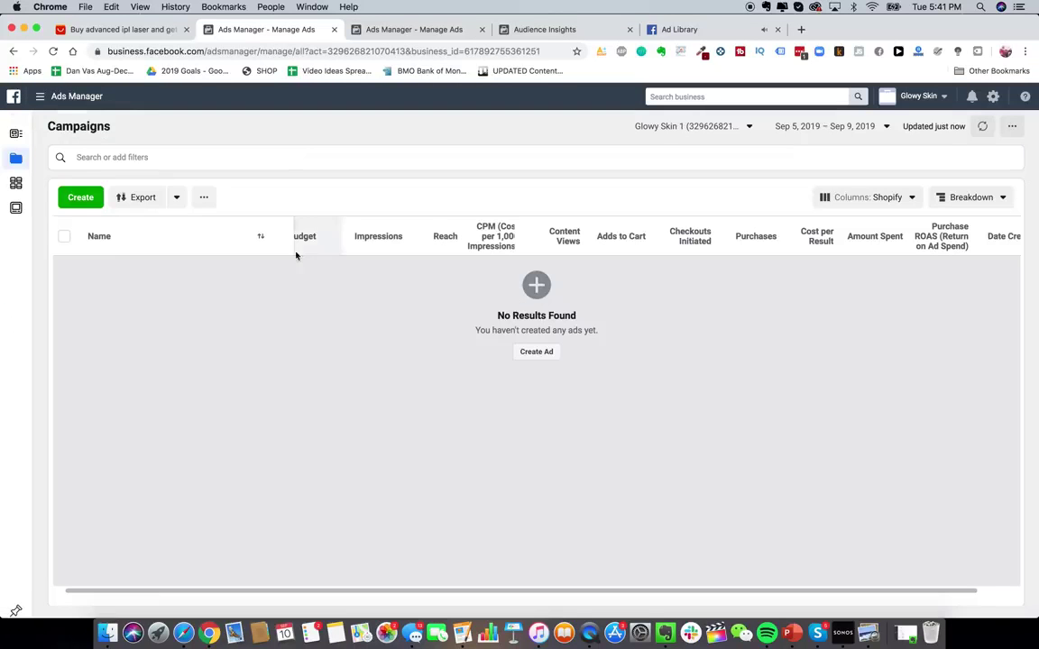
pyautogui.click(535, 353)
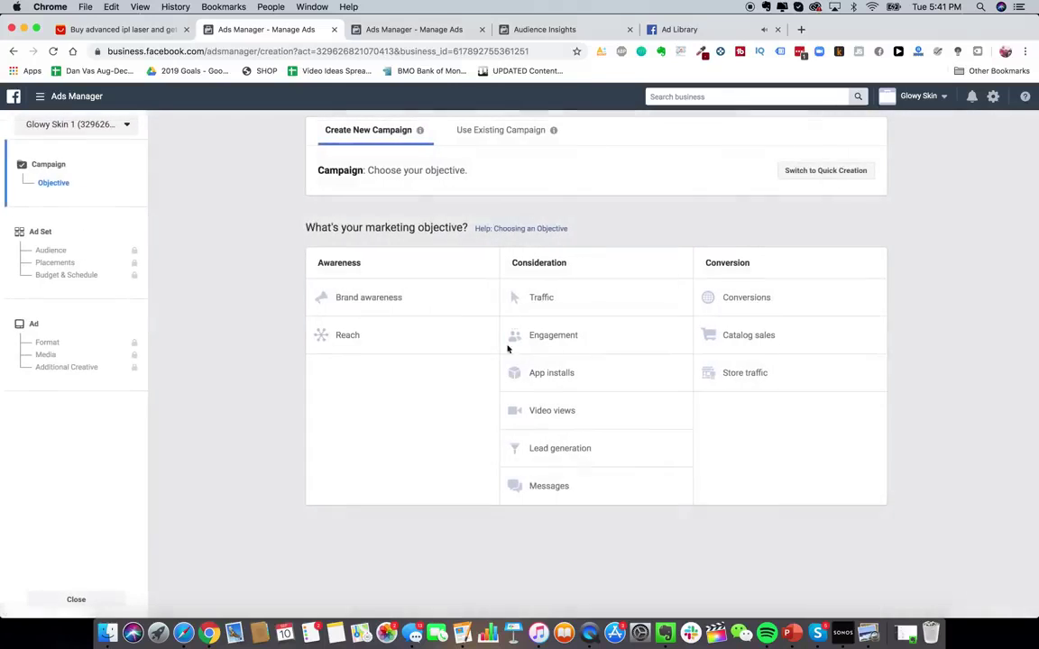
pyautogui.click(749, 299)
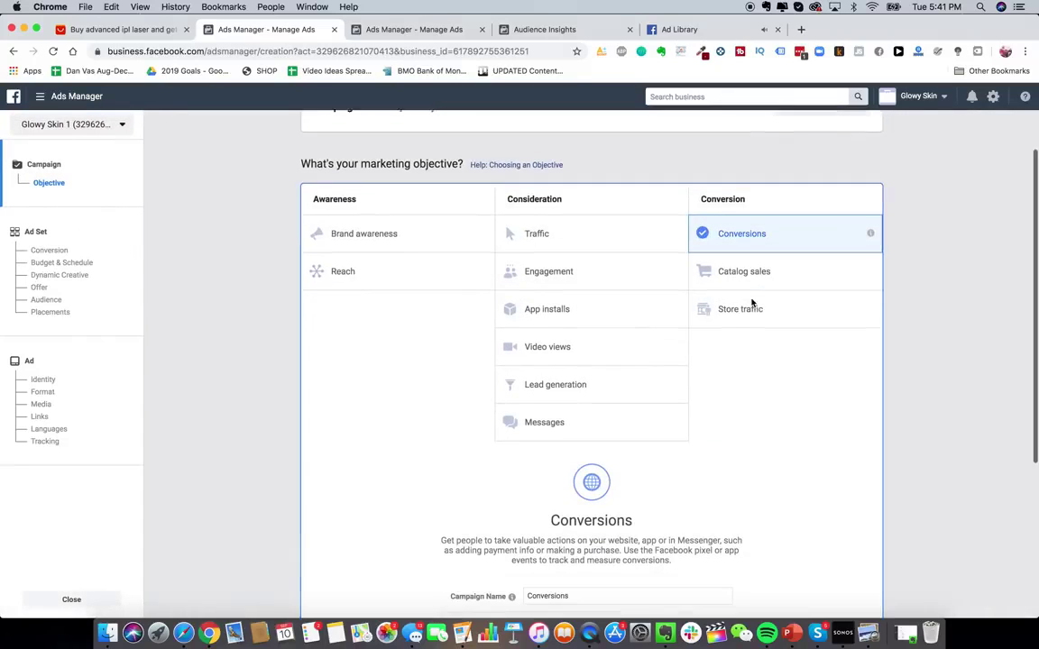
pyautogui.scroll(-2, 415, 297)
pyautogui.scroll(2, 479, 346)
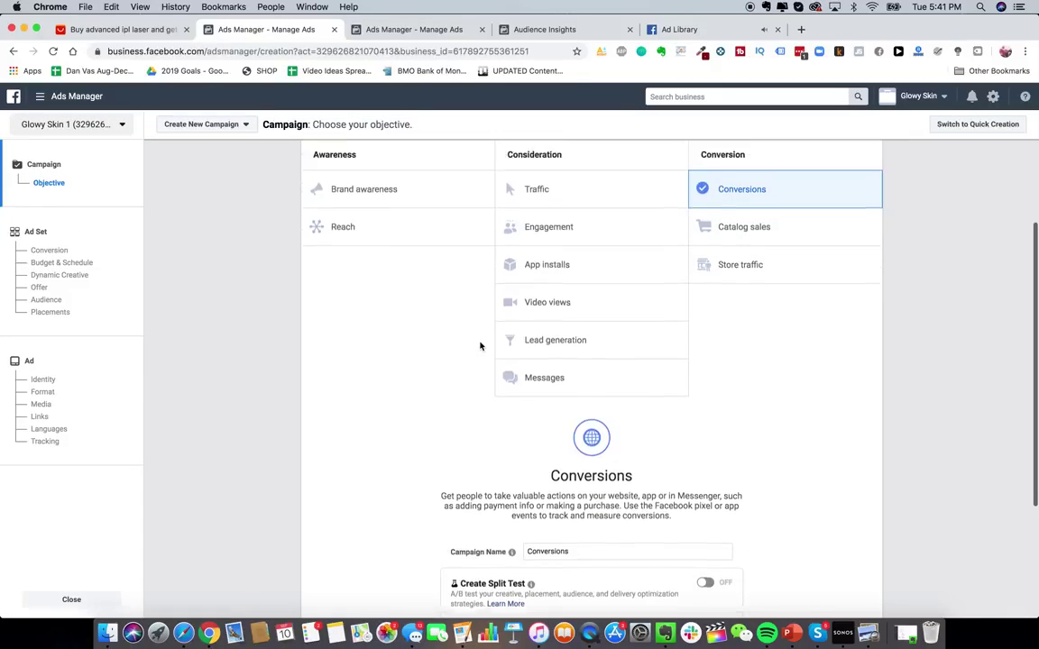
# - Go to Page Posts from the business tools menu, confirming Leave This Page
pyautogui.click(73, 106)
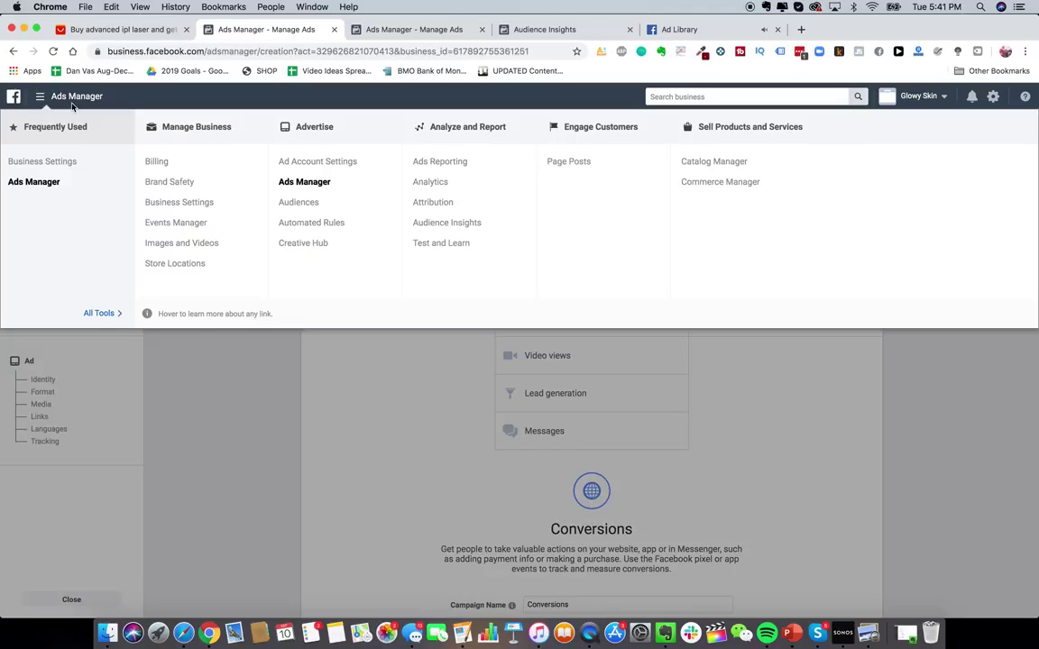
pyautogui.click(568, 161)
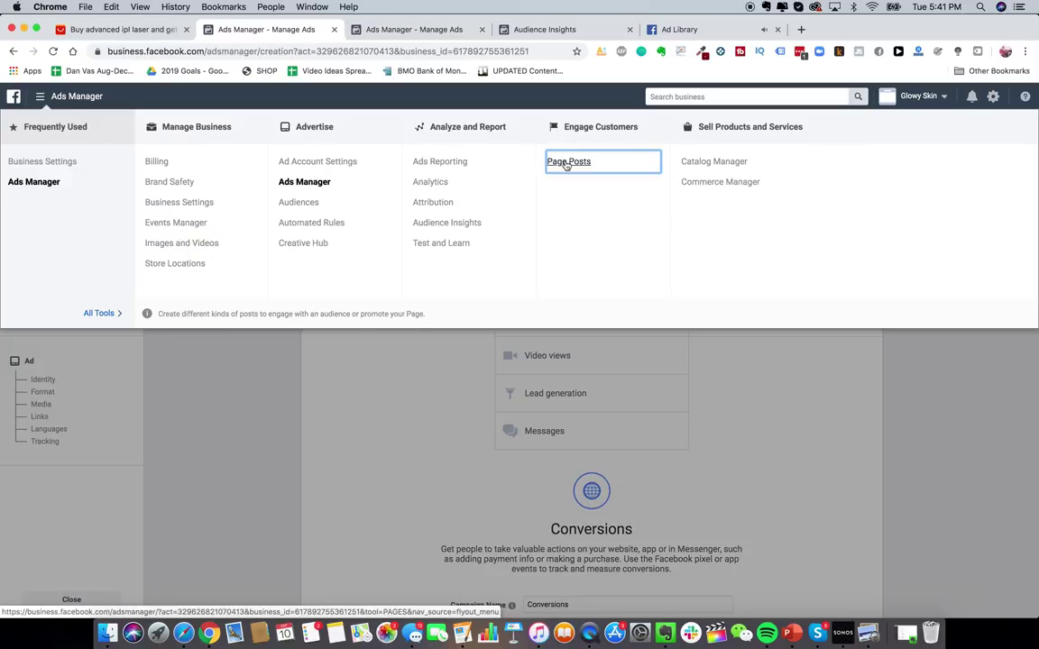
pyautogui.click(616, 292)
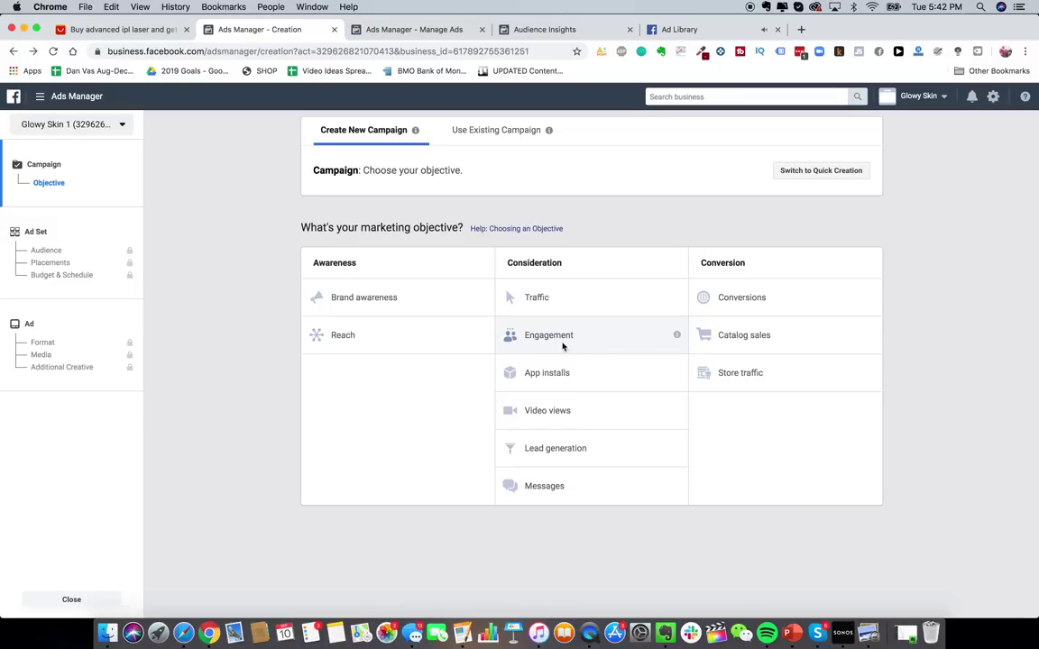
# - Pick Conversions from the Conversion column of the objective chooser
pyautogui.click(779, 306)
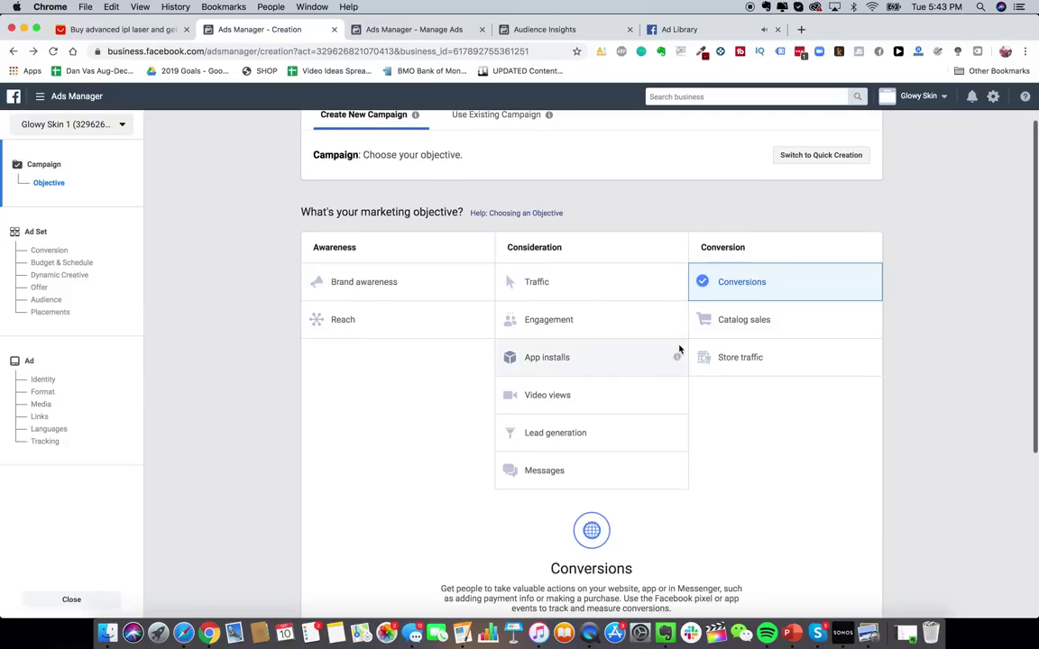
pyautogui.scroll(-3, 747, 397)
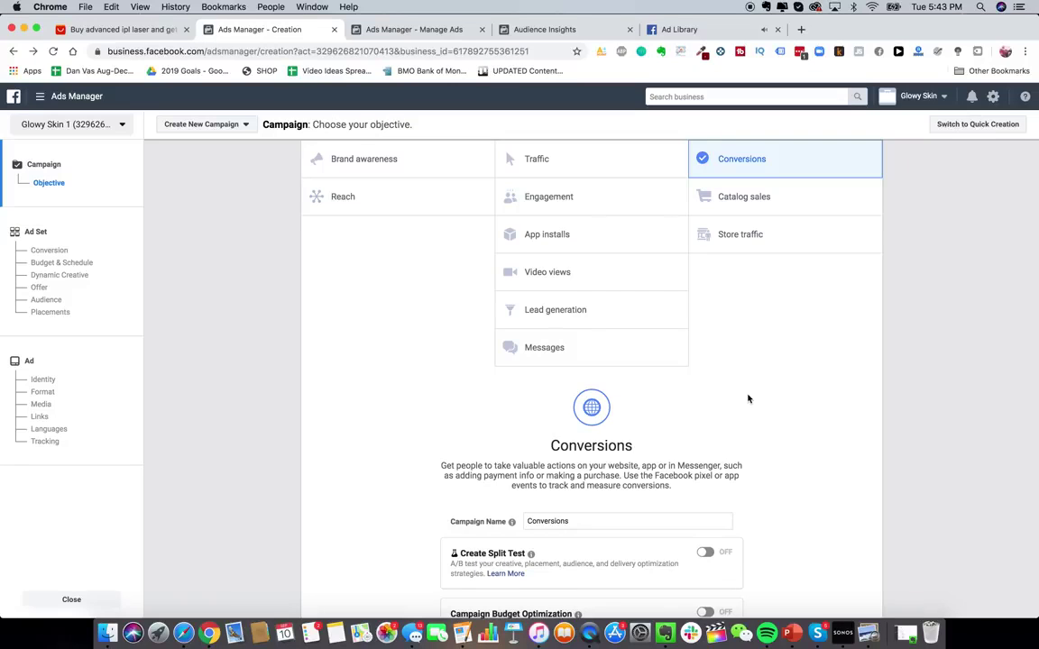
# - Open a new tab and load ads.google.com to reach the All campaigns page
pyautogui.press('super+t')
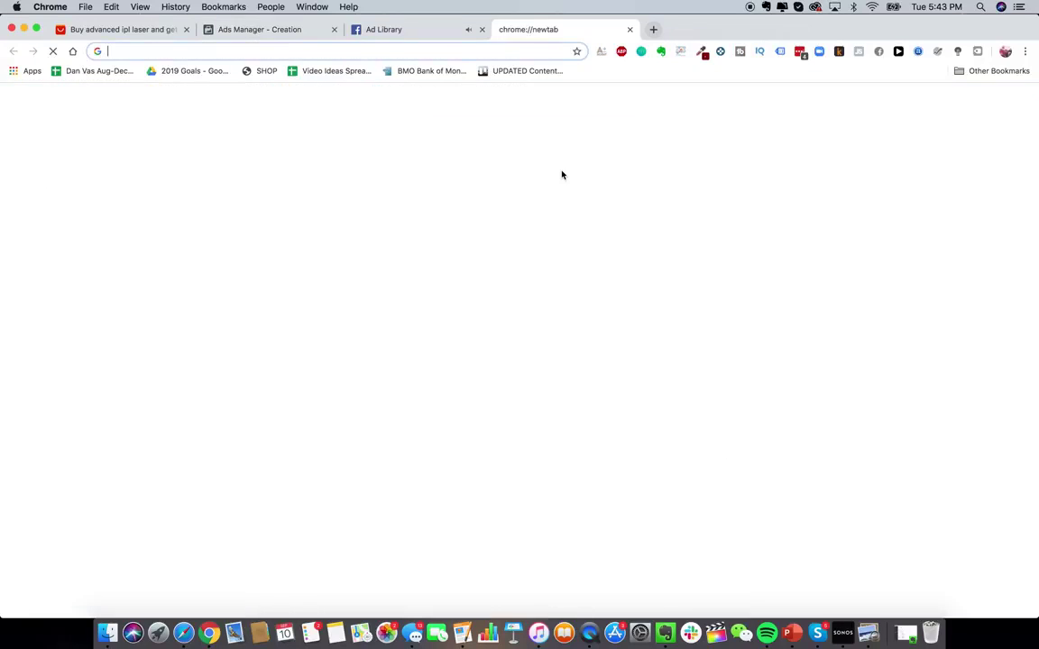
pyautogui.write('ads.')
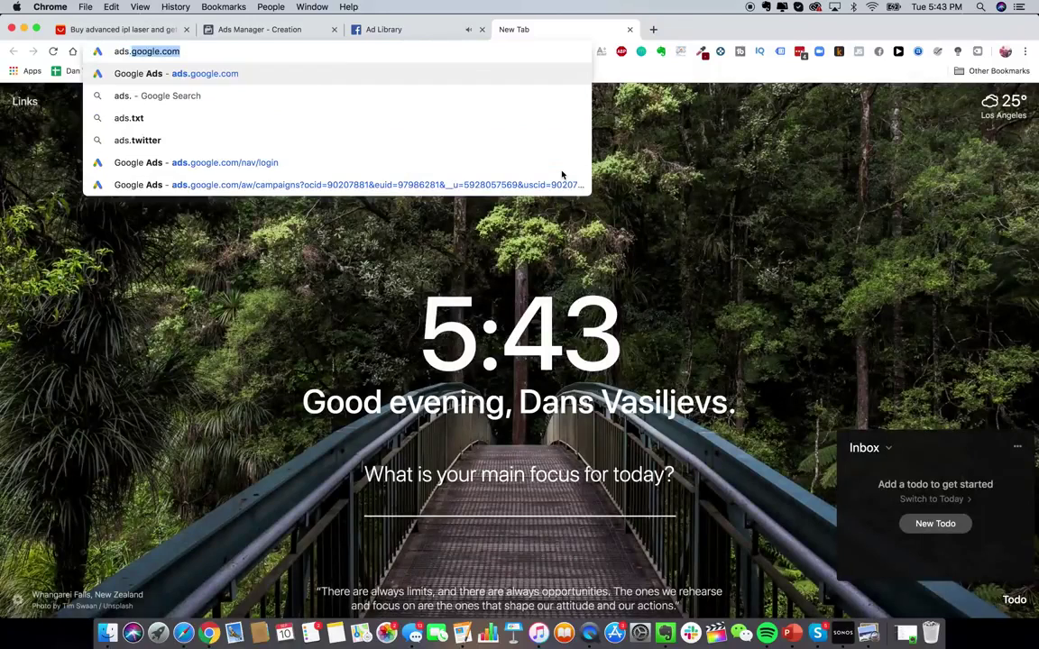
pyautogui.click(561, 174)
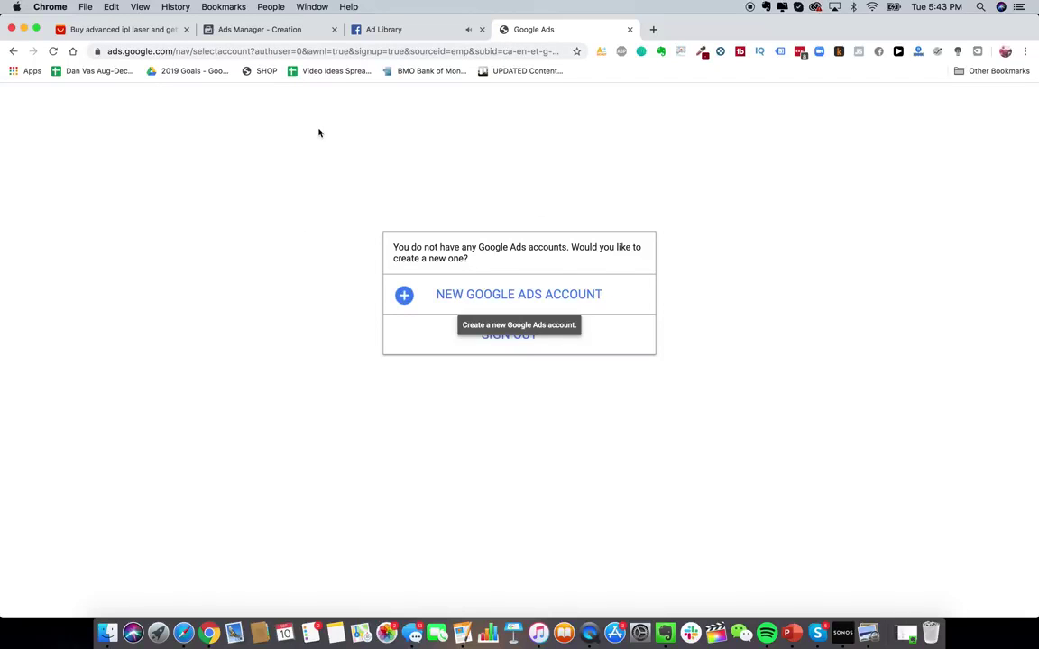
pyautogui.click(447, 51)
pyautogui.write('ads')
pyautogui.press('Return')
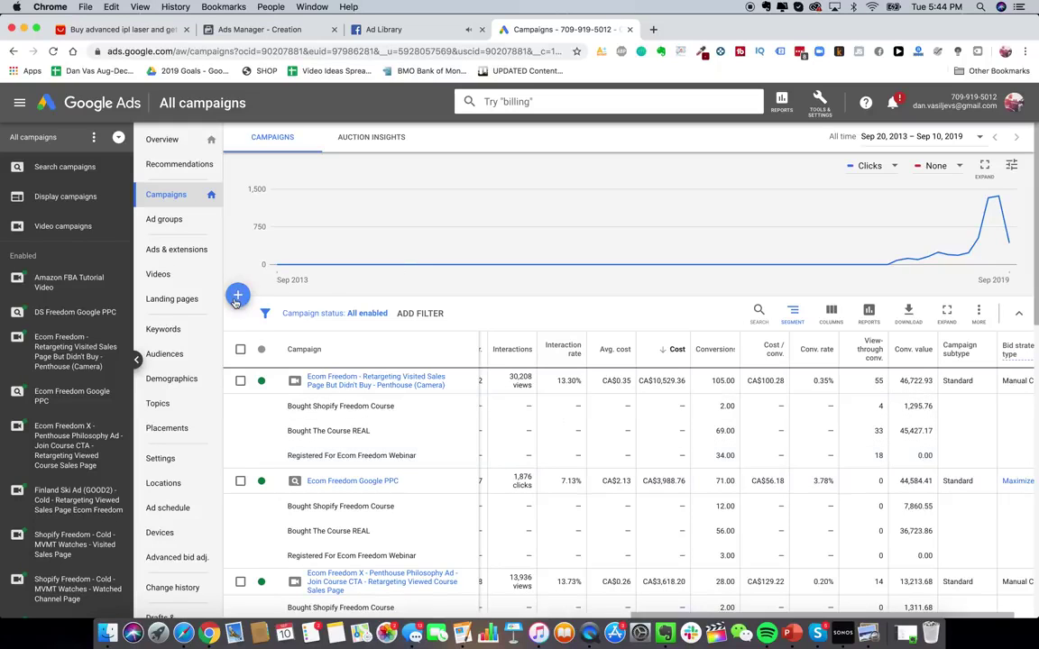
# - Search Google for 'jawline me' and scan the results led by the Jawzrsize ad
pyautogui.click(655, 32)
pyautogui.write('jawline me')
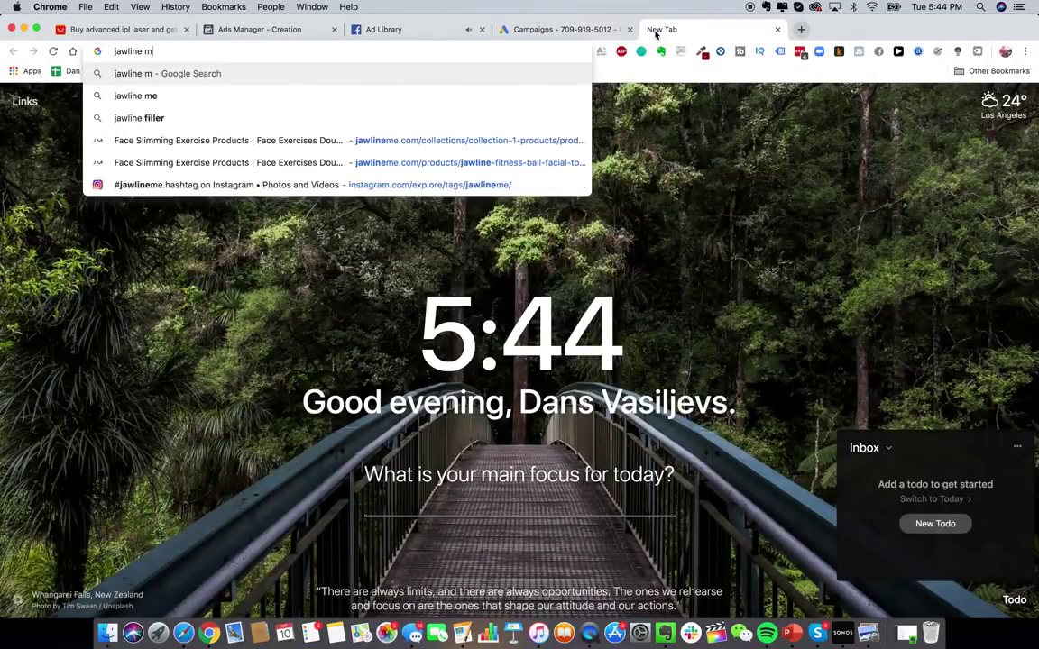
pyautogui.press('Return')
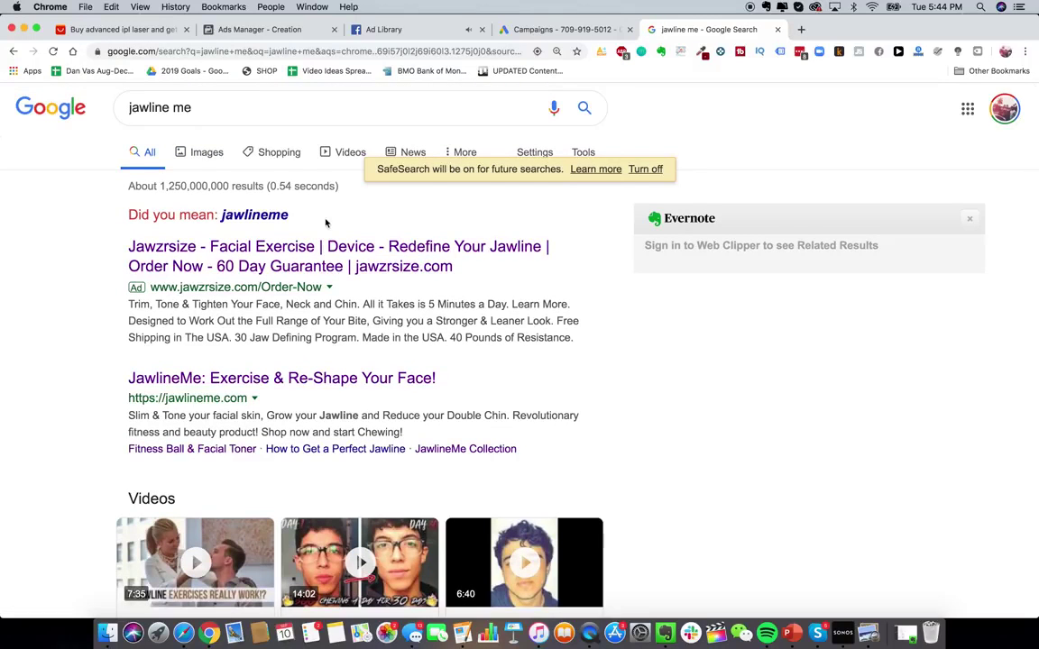
pyautogui.scroll(-1, 203, 241)
pyautogui.scroll(1, 203, 242)
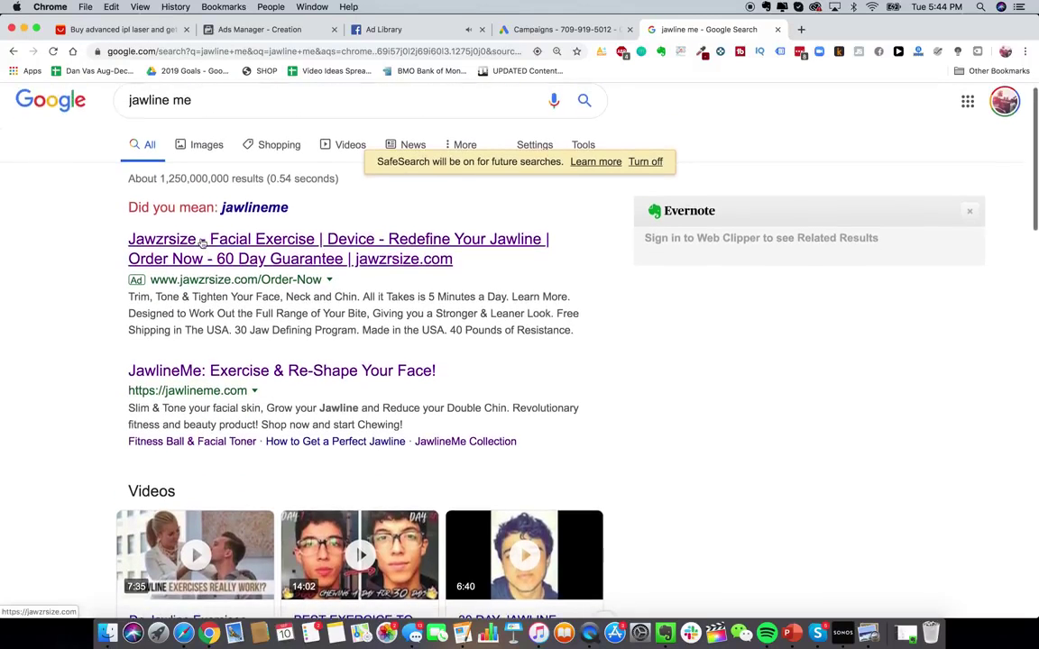
pyautogui.doubleClick(180, 100)
pyautogui.click(32, 287)
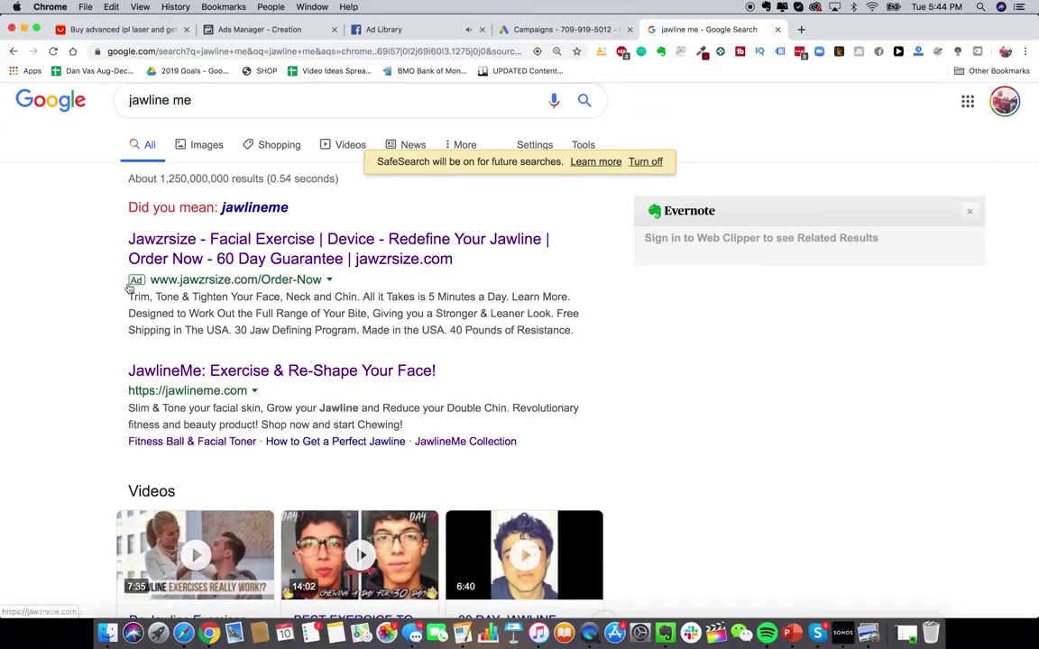
pyautogui.scroll(-1, 220, 292)
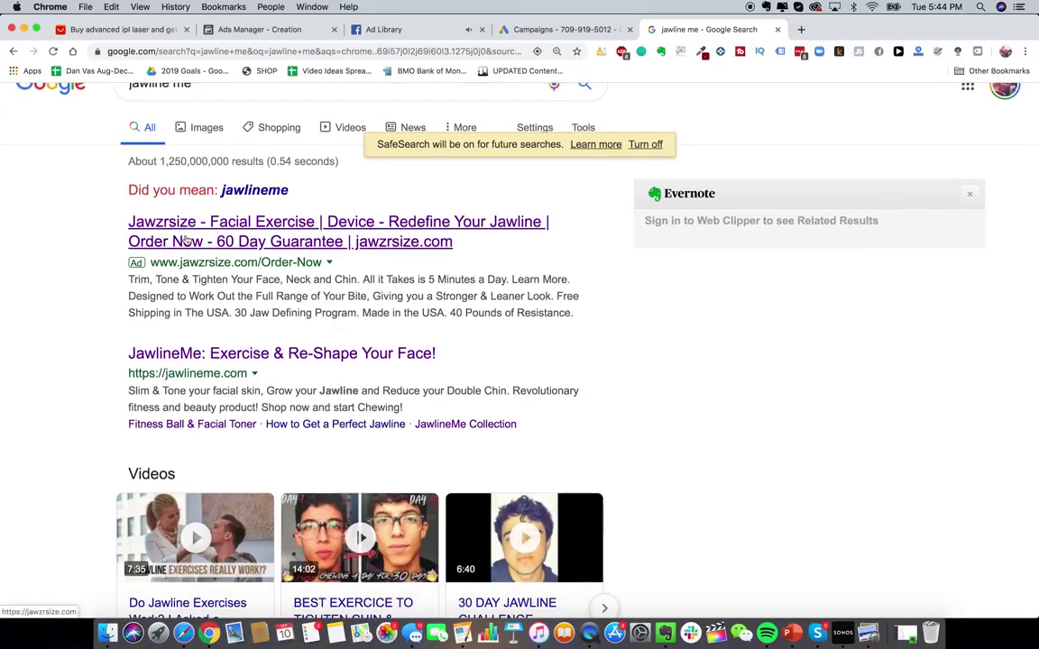
pyautogui.scroll(-2, 283, 325)
pyautogui.scroll(-2, 282, 325)
pyautogui.scroll(4, 315, 316)
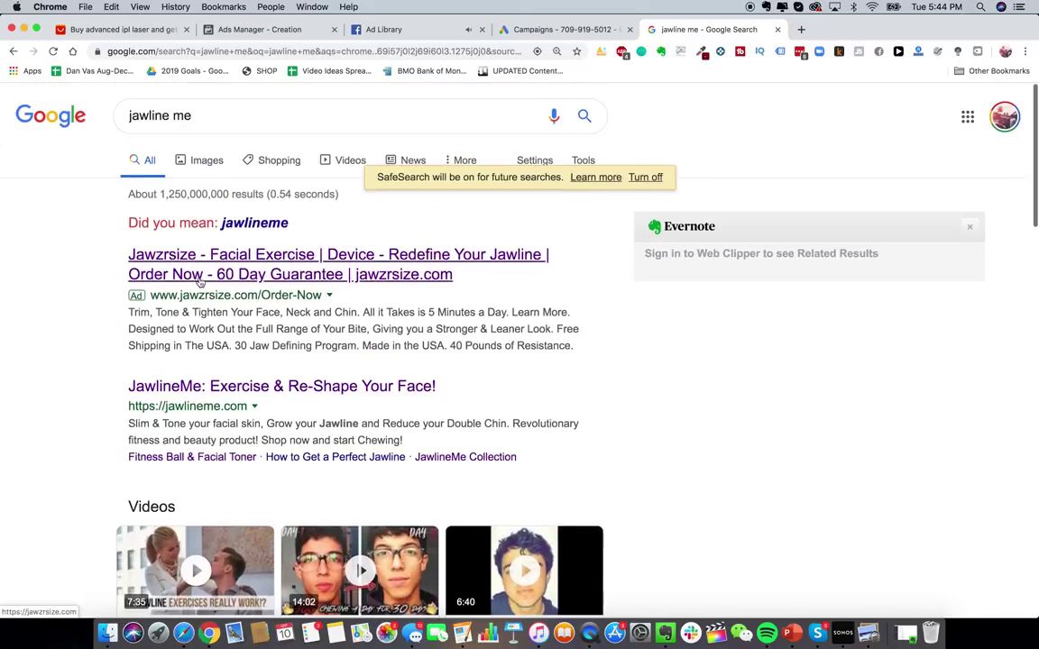
# - From the Google Ads campaigns page, create a new campaign with the Website traffic goal and Search type
pyautogui.click(565, 30)
pyautogui.click(238, 294)
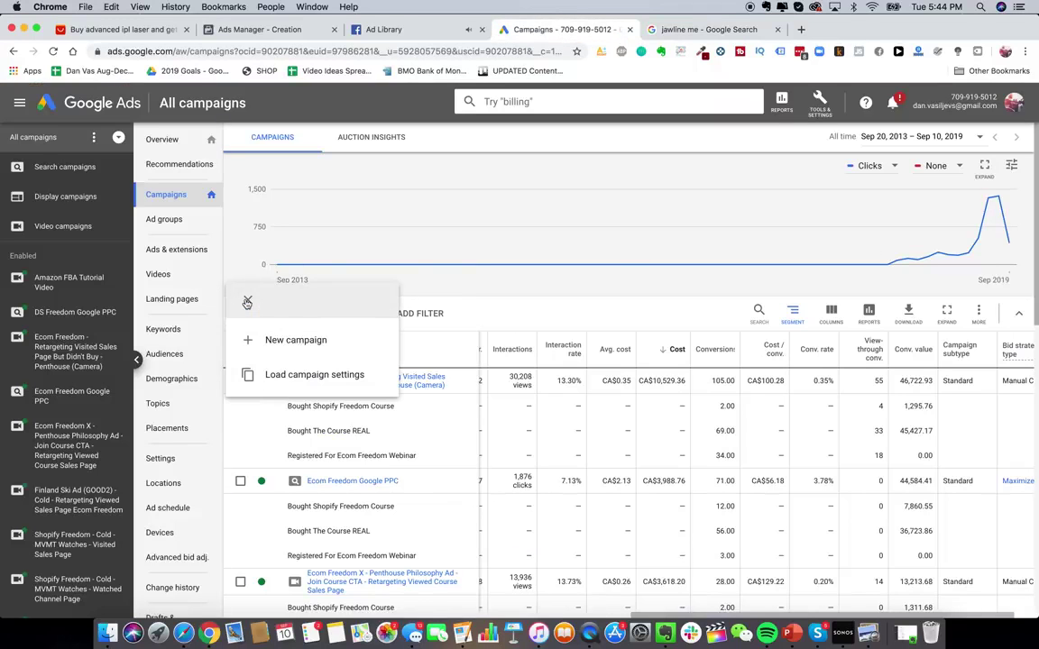
pyautogui.click(277, 343)
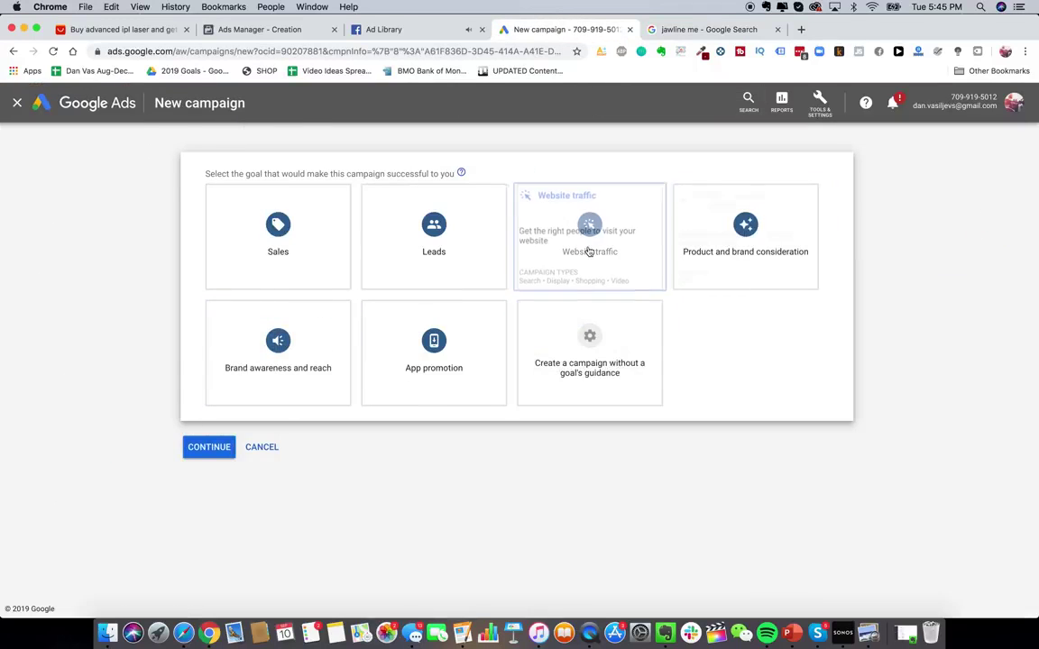
pyautogui.click(588, 251)
pyautogui.click(298, 541)
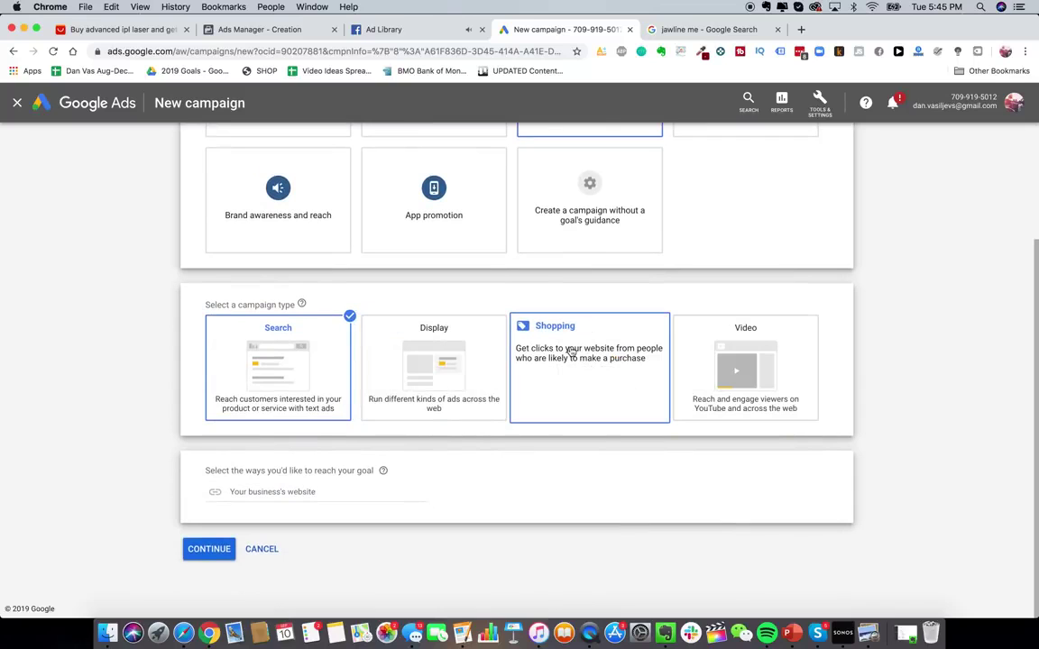
# - Replace the search query with 'google shopping', run it, then return to the new campaign setup
pyautogui.click(680, 31)
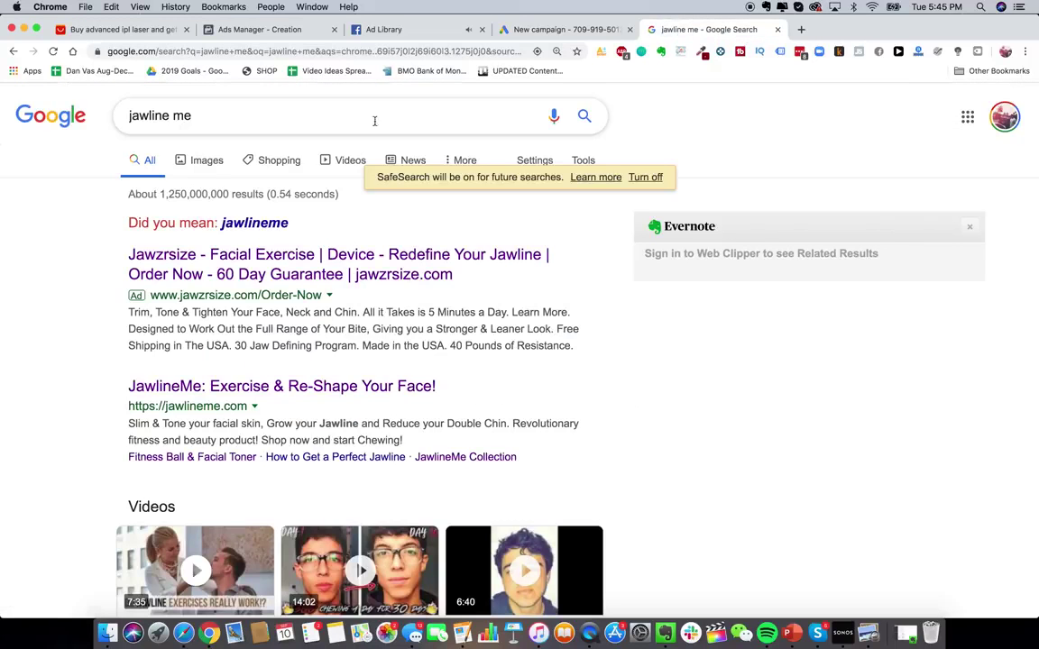
pyautogui.tripleClick(375, 119)
pyautogui.write('google shopping')
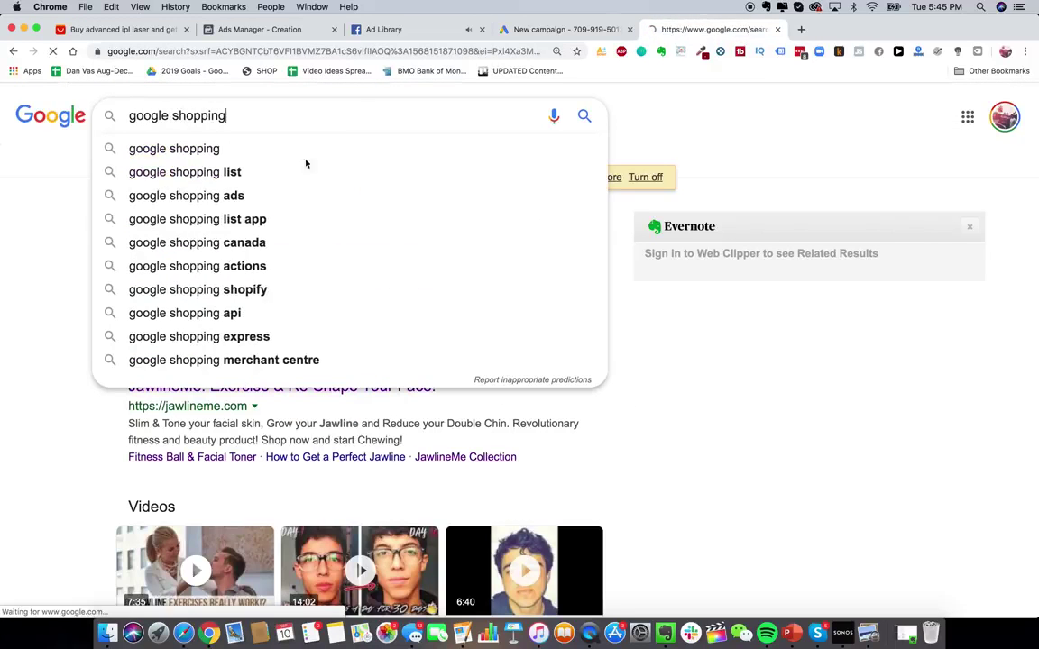
pyautogui.press('Return')
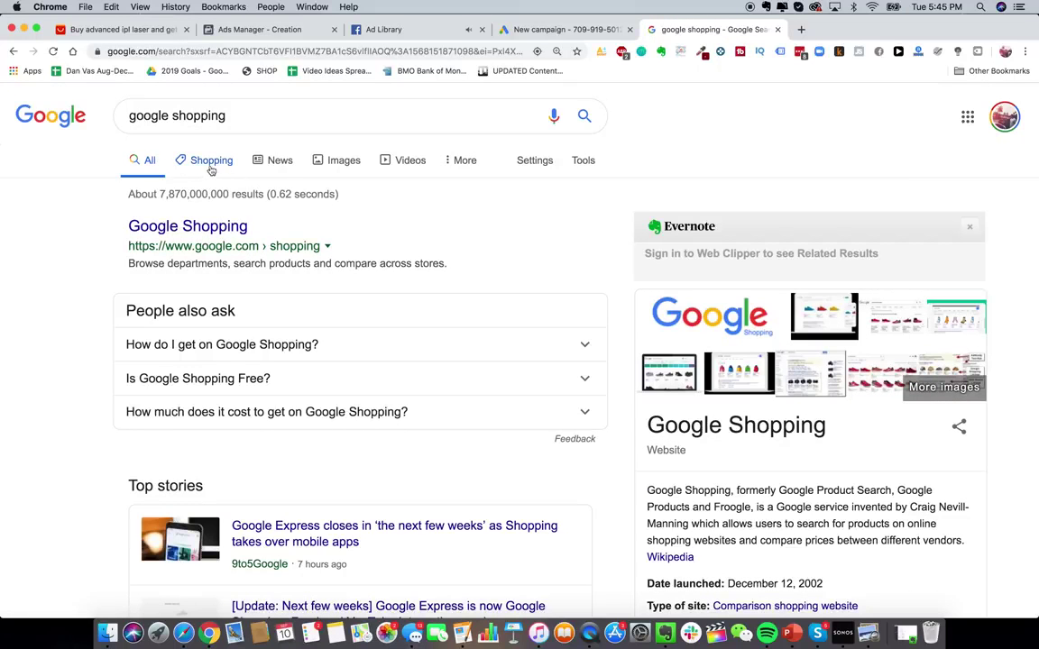
pyautogui.click(526, 32)
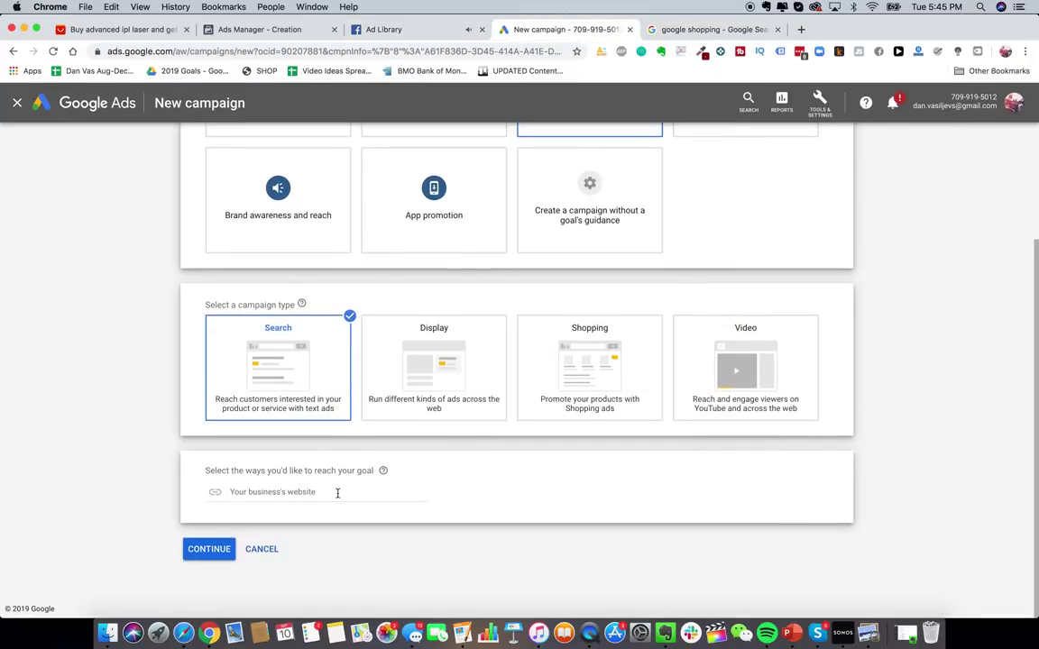
# - Continue to the Search campaign settings and uncheck Include Google Display Network
pyautogui.click(338, 493)
pyautogui.click(215, 551)
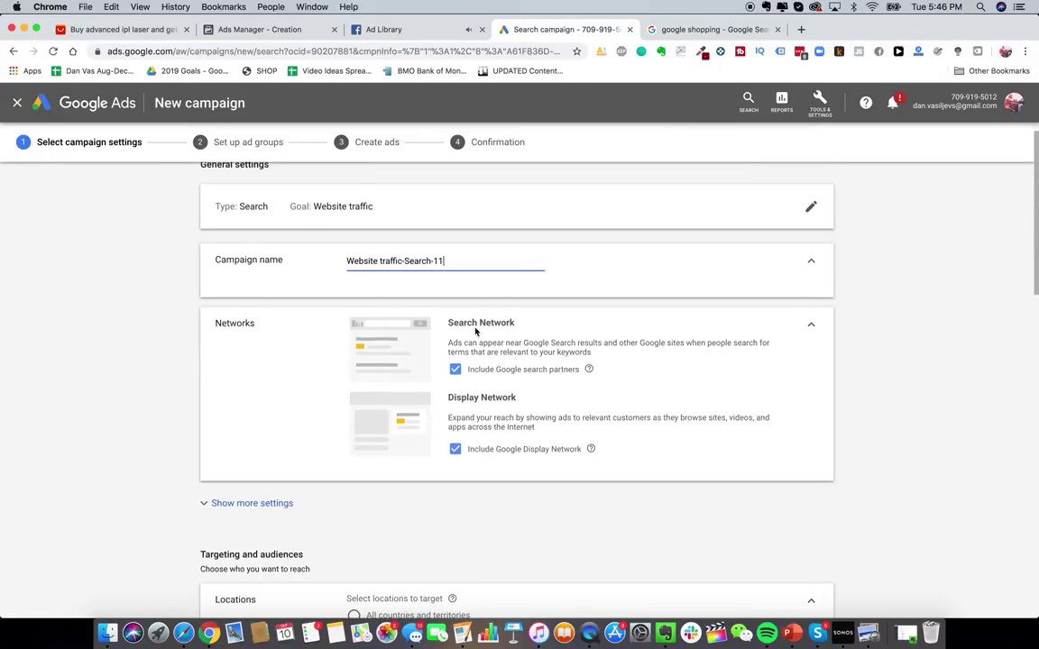
pyautogui.scroll(1, 518, 374)
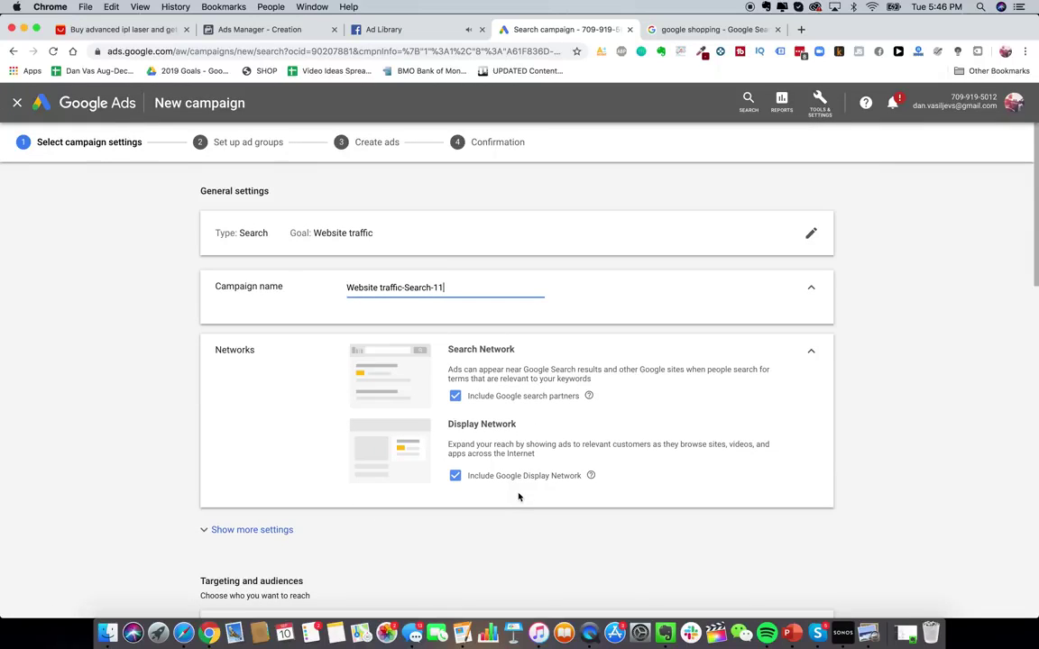
pyautogui.click(455, 475)
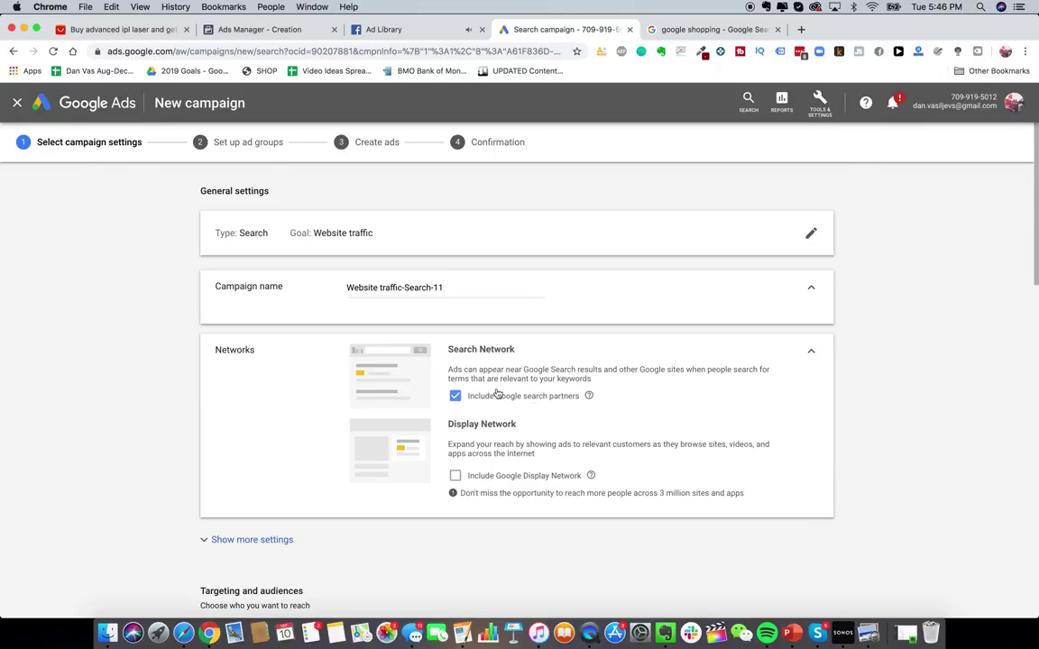
# - Replace the default campaign name with 'Glowy Skin'
pyautogui.tripleClick(387, 287)
pyautogui.write('Glowy Skin Search PP')
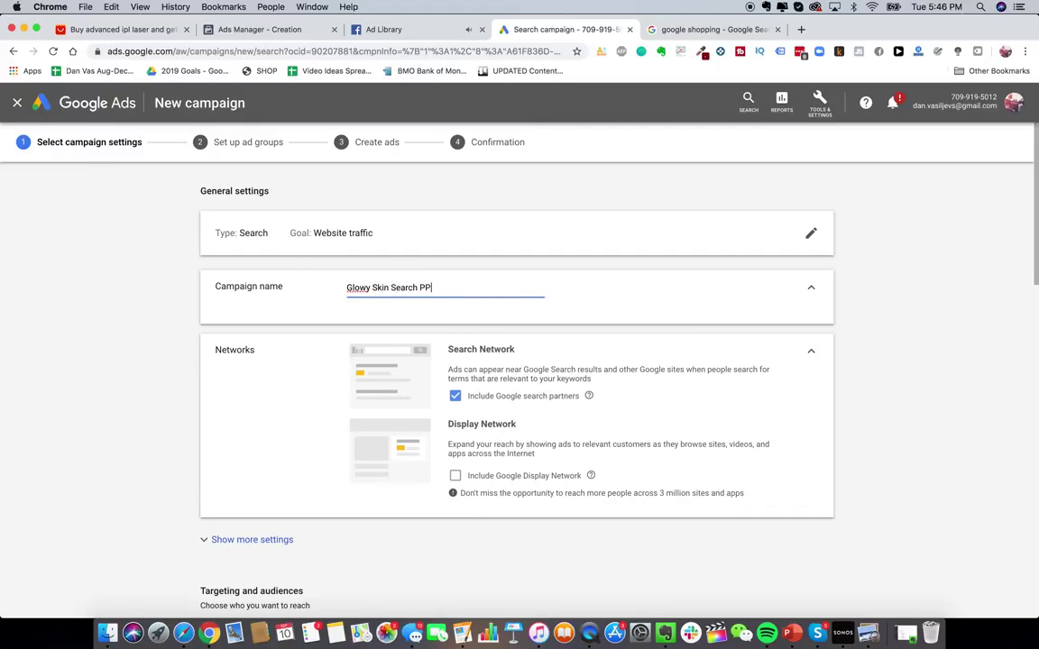
pyautogui.scroll(-5, 291, 459)
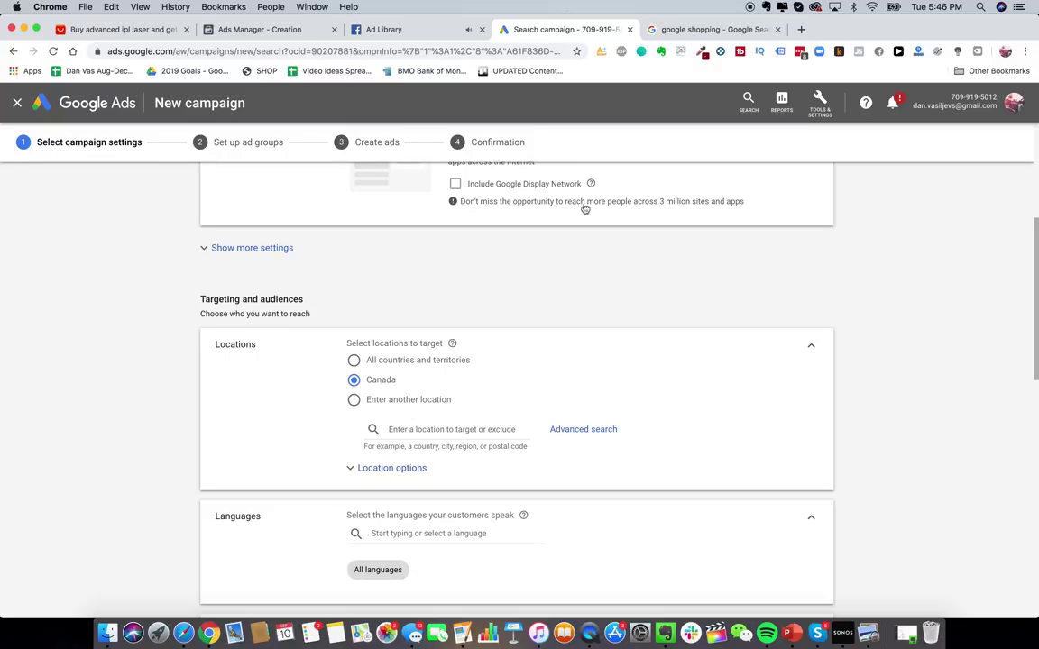
# - Search 'epacket countries' in a new tab to review the supported countries, then return to the campaign
pyautogui.click(801, 29)
pyautogui.write('epacket c')
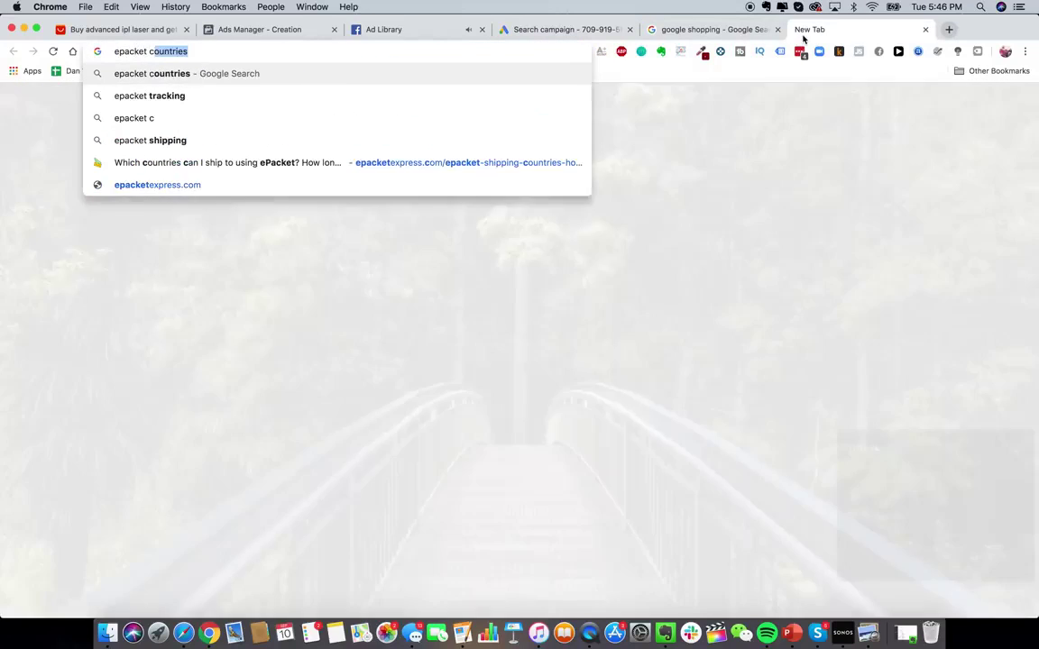
pyautogui.write('ountries')
pyautogui.press('Return')
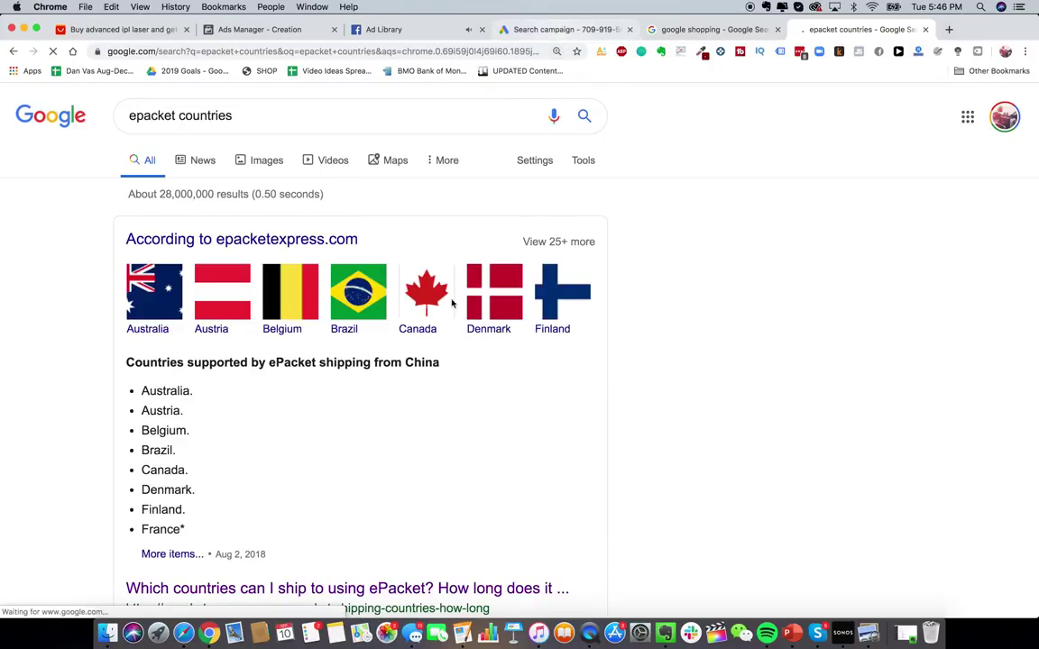
pyautogui.scroll(-2, 443, 364)
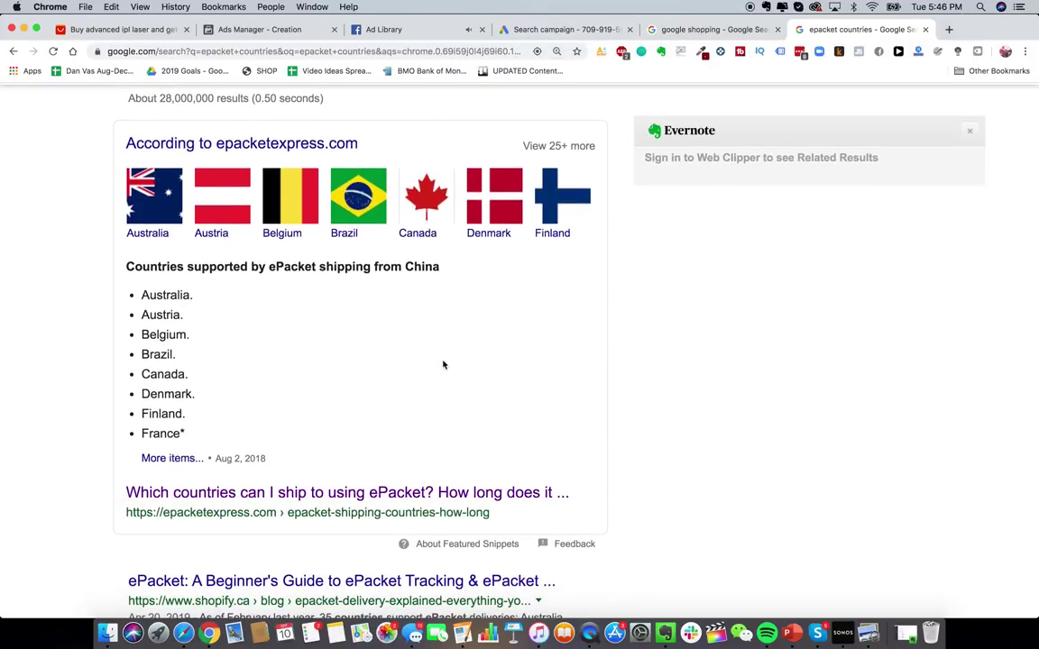
pyautogui.click(561, 33)
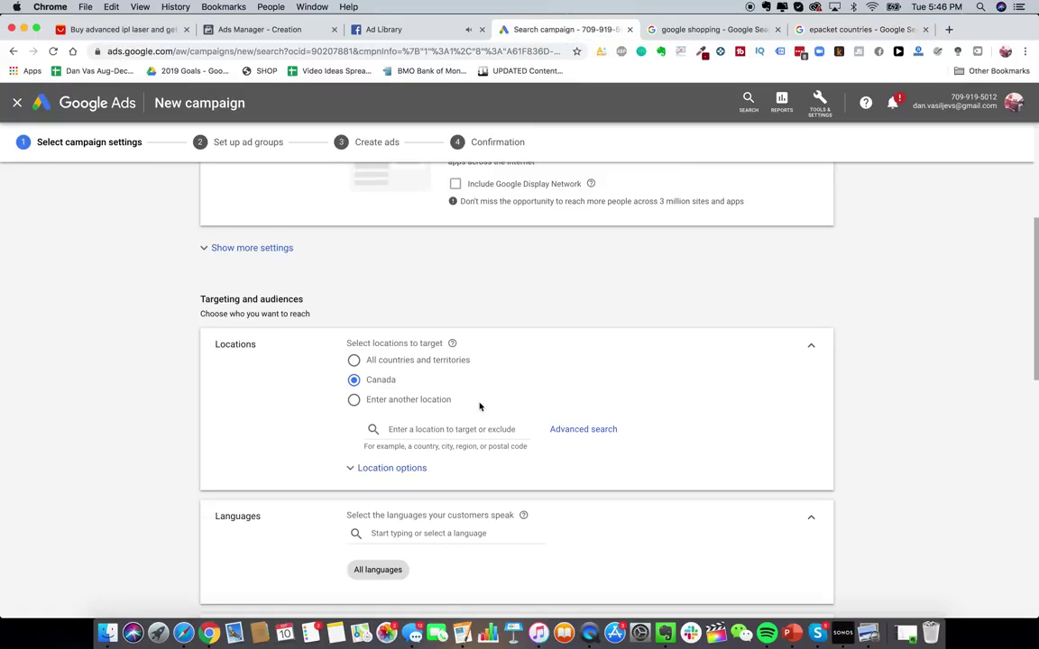
# - Set the campaign's bidding focus to Clicks
pyautogui.scroll(-4, 467, 363)
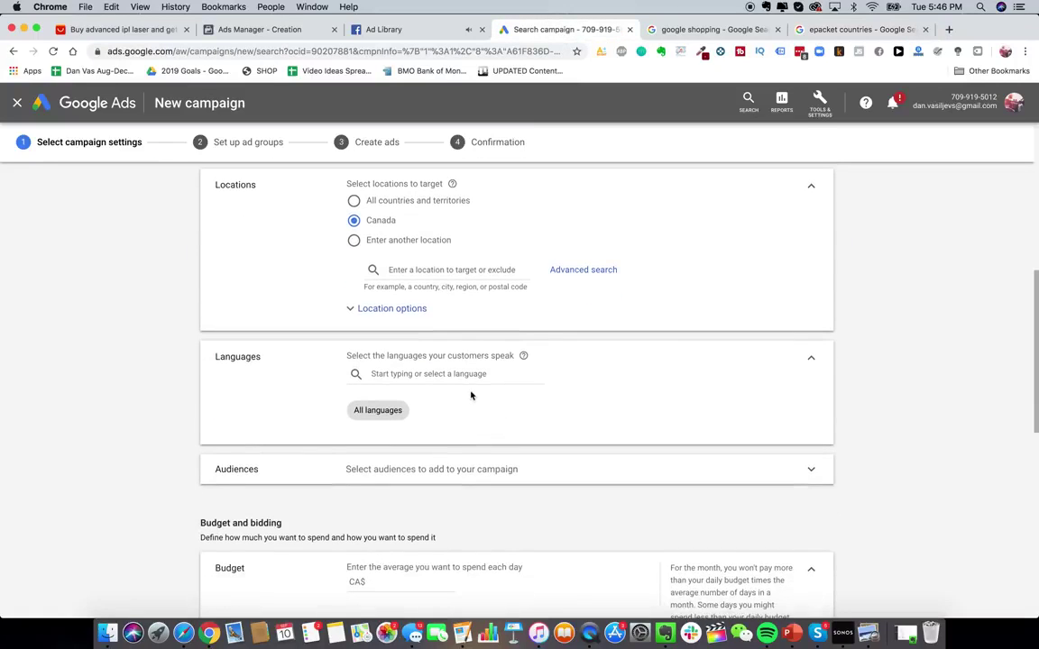
pyautogui.scroll(-4, 462, 451)
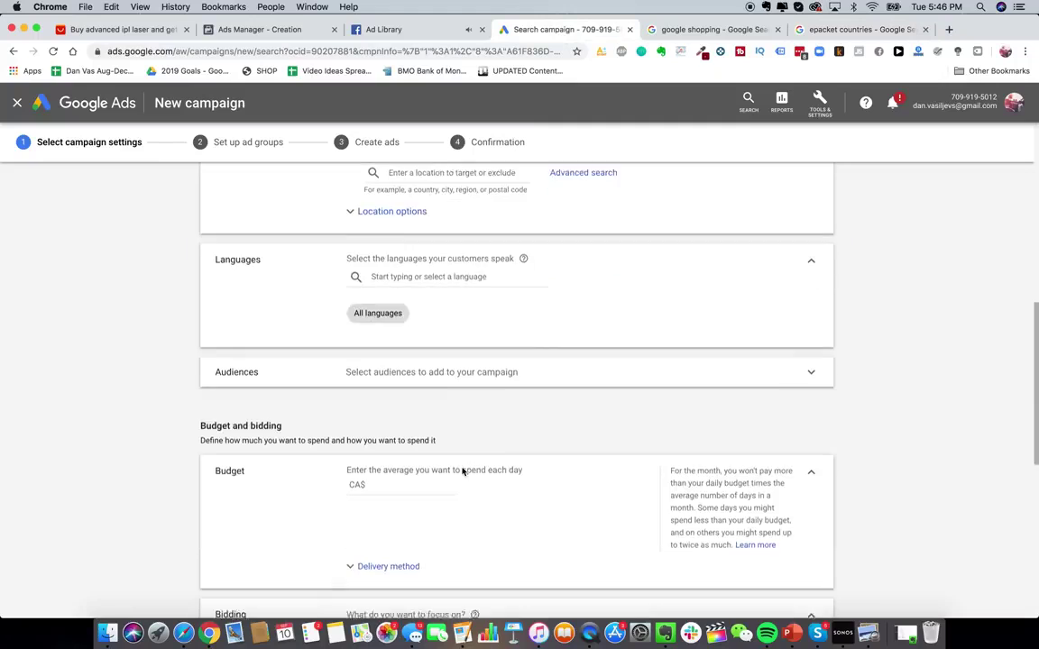
pyautogui.click(413, 440)
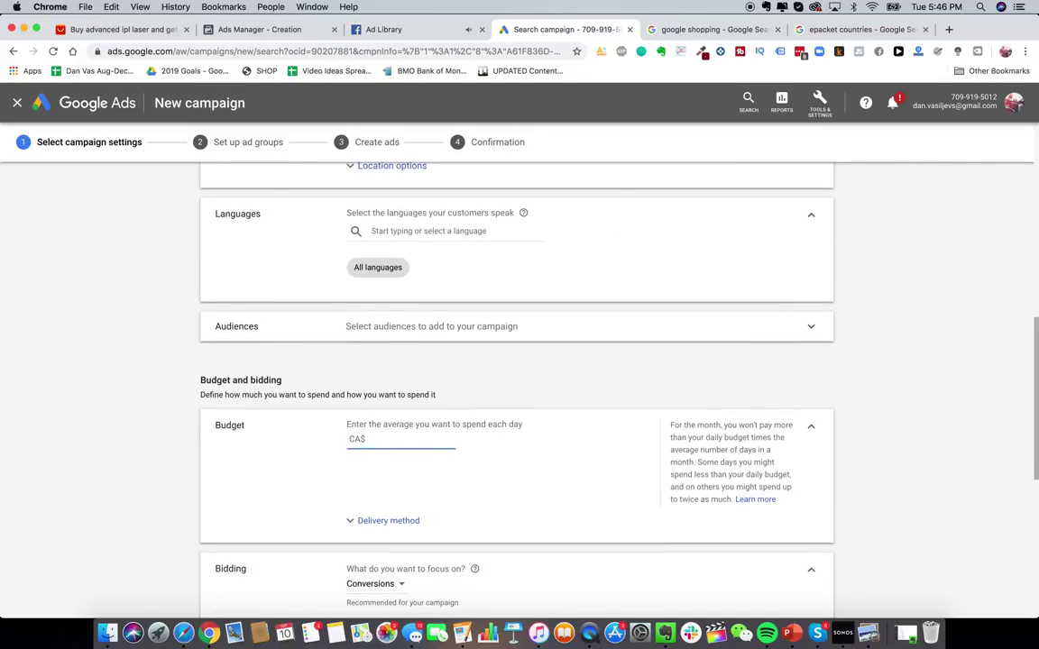
pyautogui.scroll(-3, 380, 446)
pyautogui.click(389, 452)
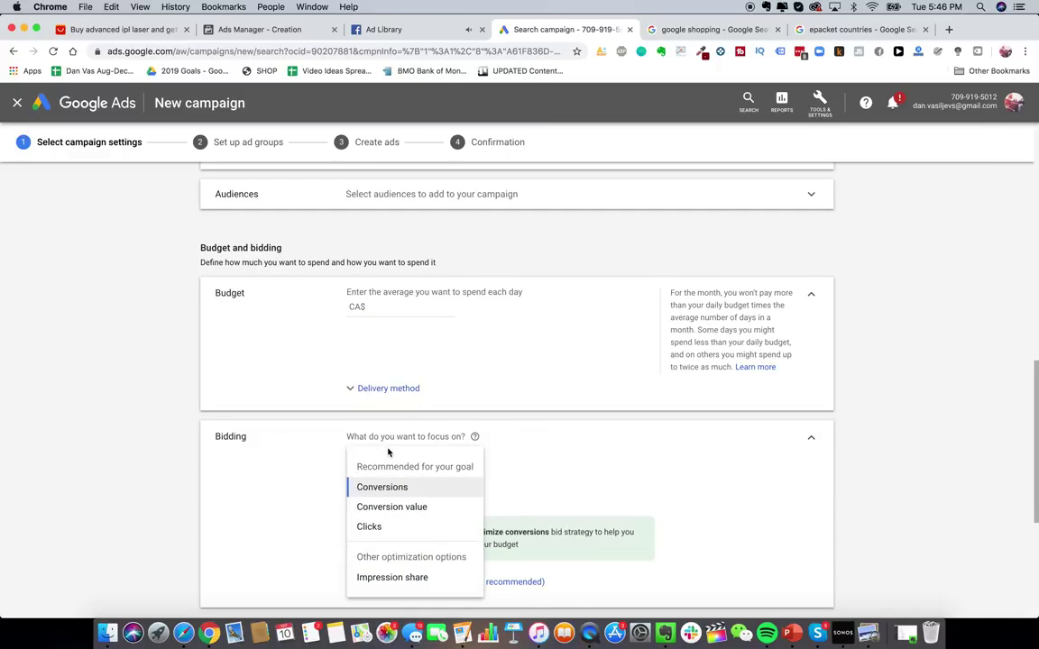
pyautogui.click(397, 532)
pyautogui.scroll(-3, 467, 464)
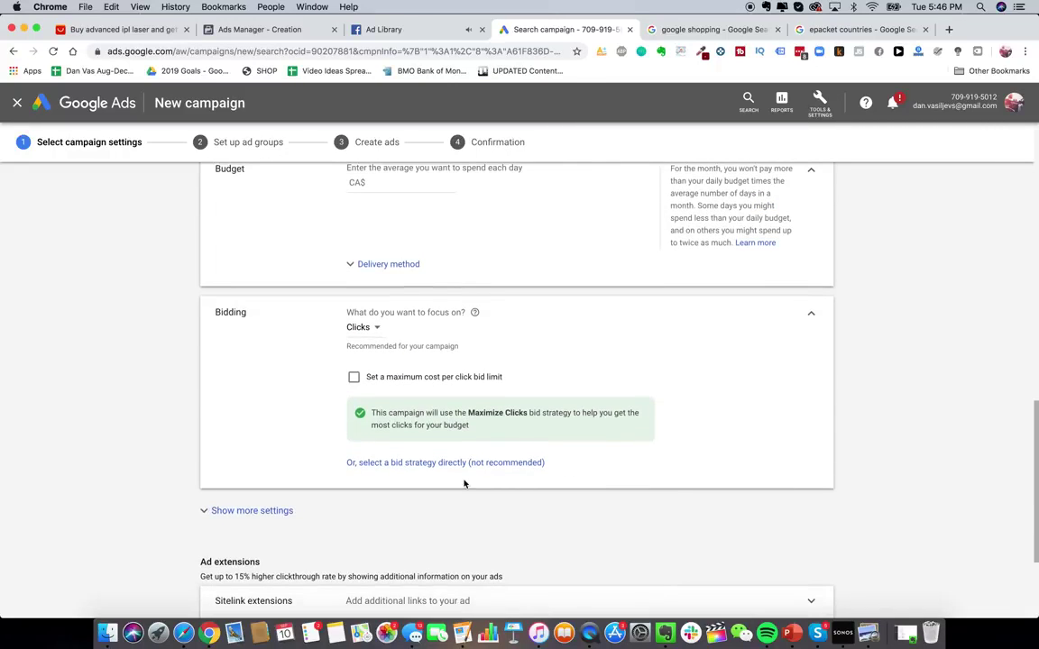
pyautogui.scroll(-2, 465, 484)
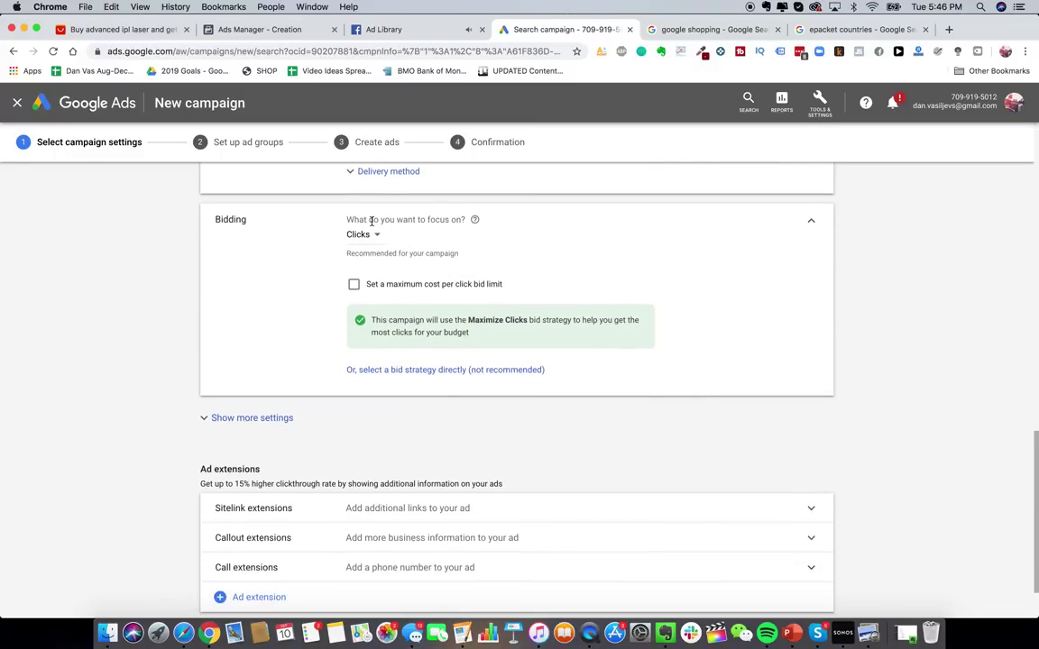
pyautogui.click(370, 234)
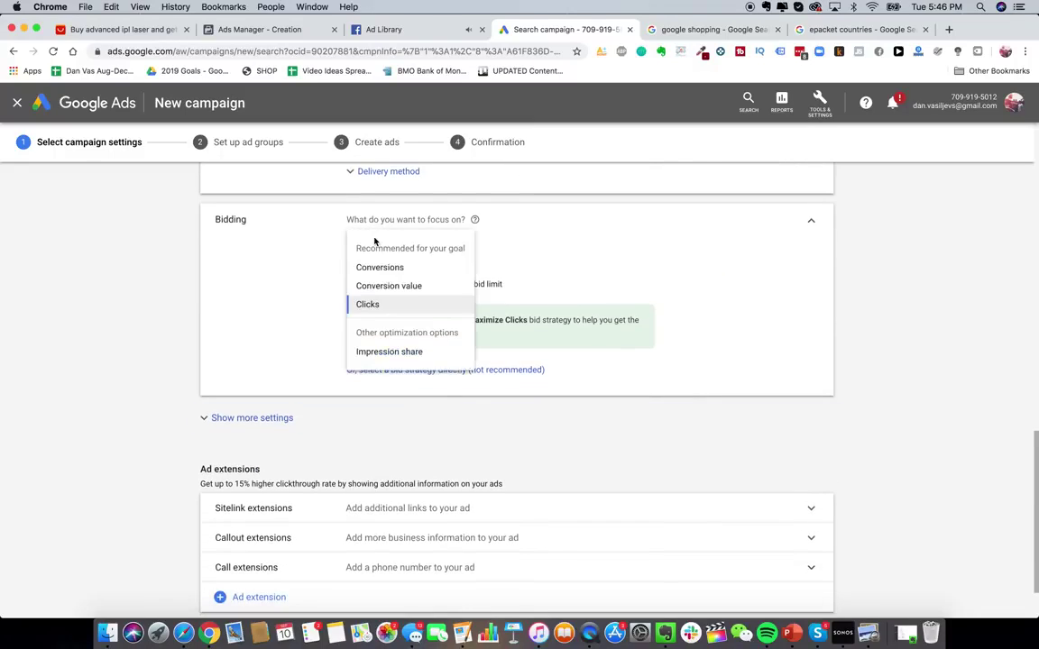
pyautogui.click(556, 219)
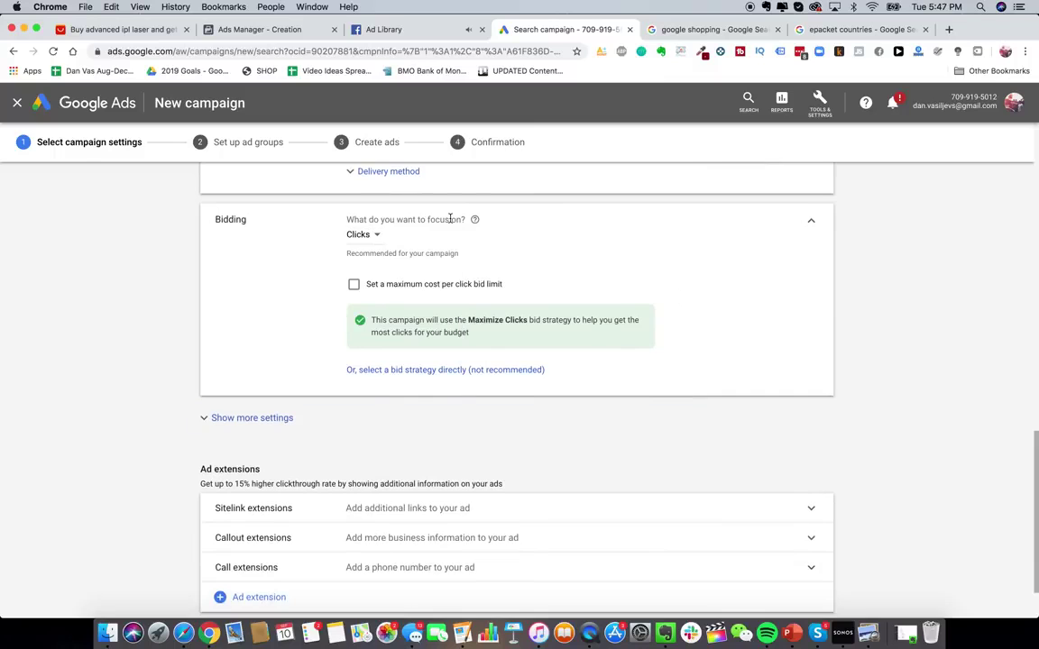
# - Leave the maximum CPC limit off and choose Maximize clicks directly as the bid strategy
pyautogui.scroll(1, 450, 219)
pyautogui.scroll(-2, 455, 272)
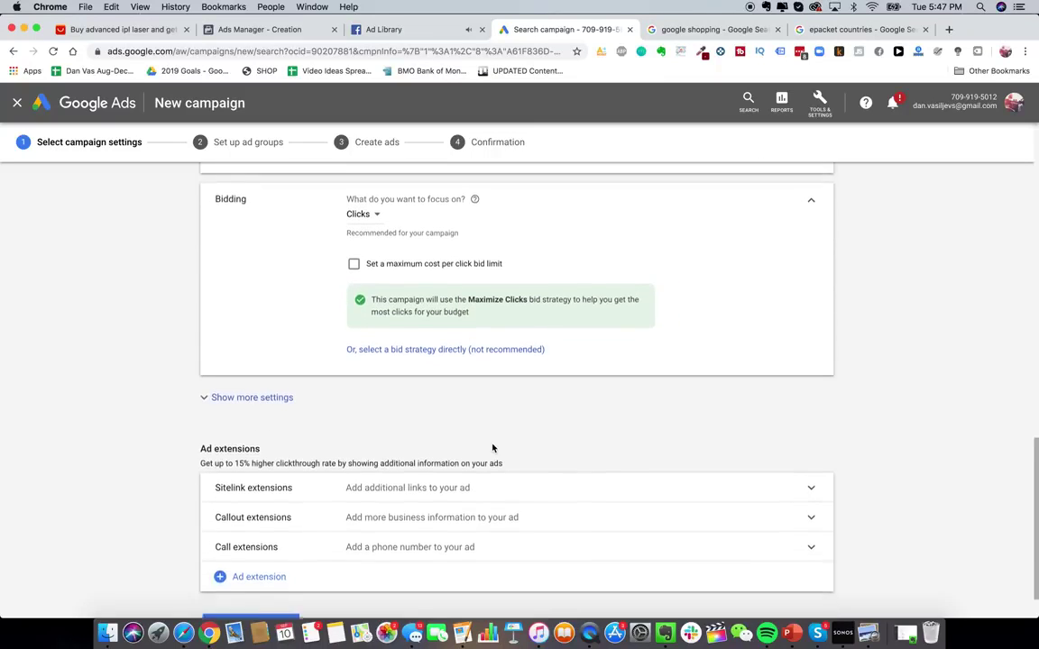
pyautogui.scroll(-2, 493, 449)
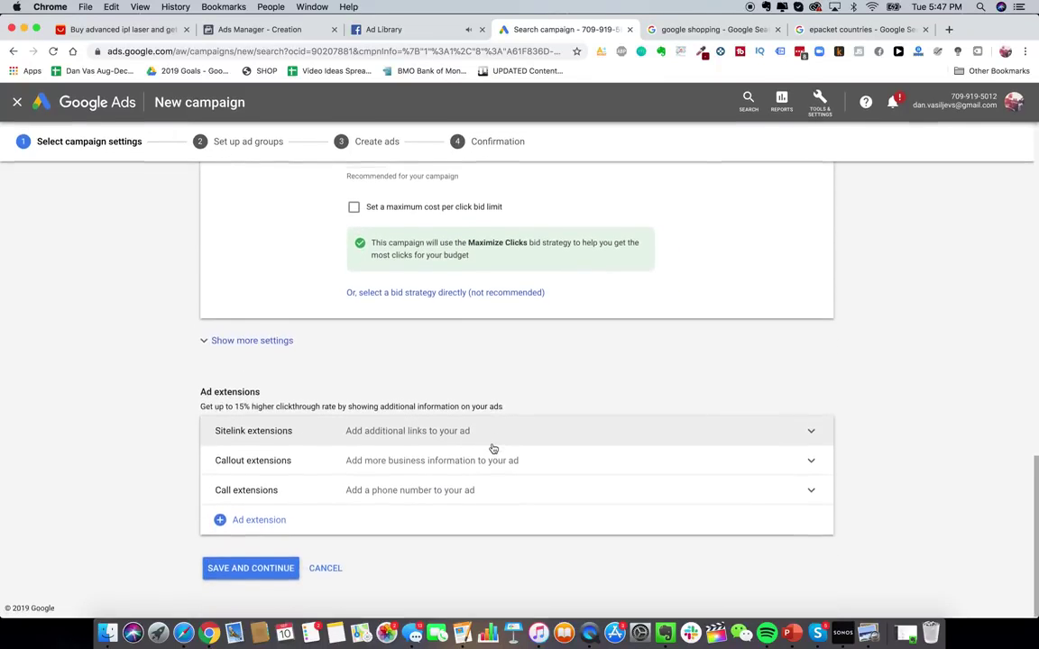
pyautogui.scroll(4, 492, 448)
pyautogui.click(424, 390)
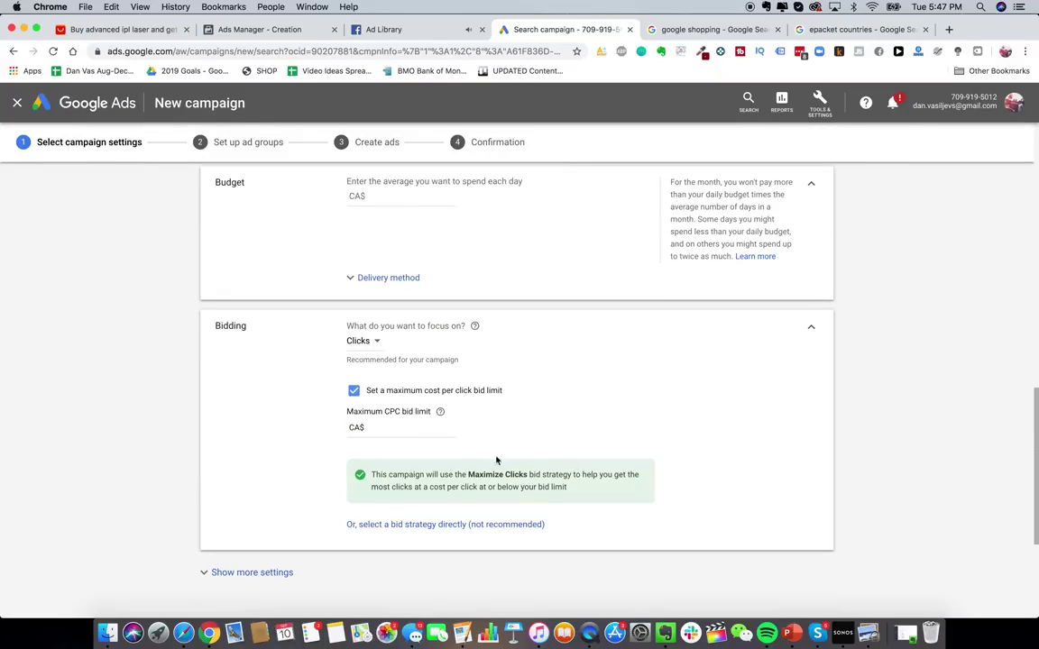
pyautogui.click(413, 432)
pyautogui.click(435, 393)
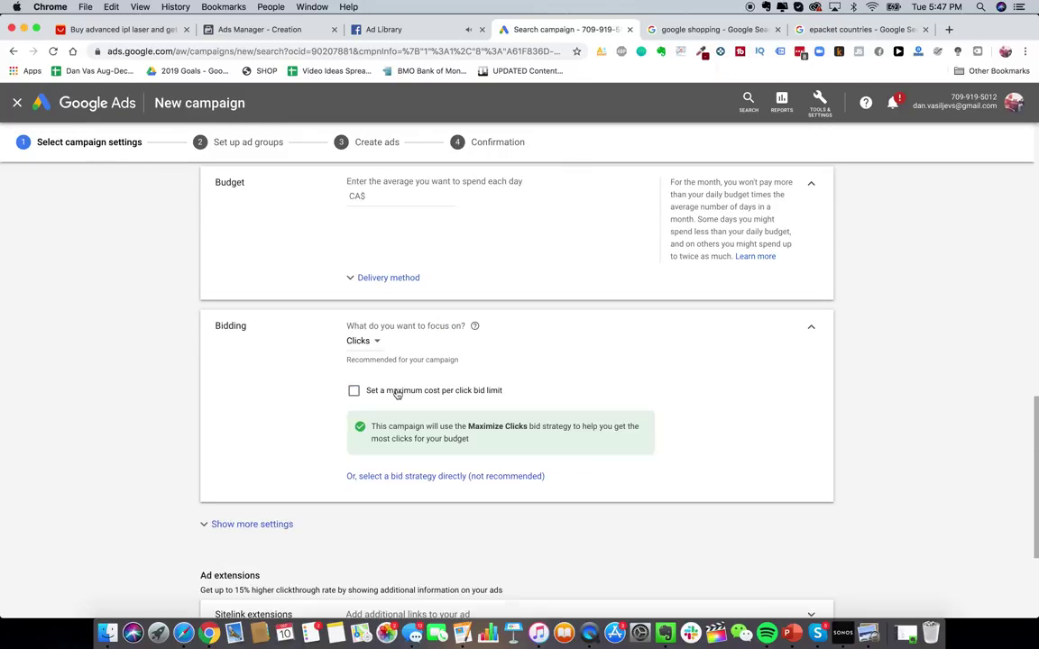
pyautogui.click(442, 477)
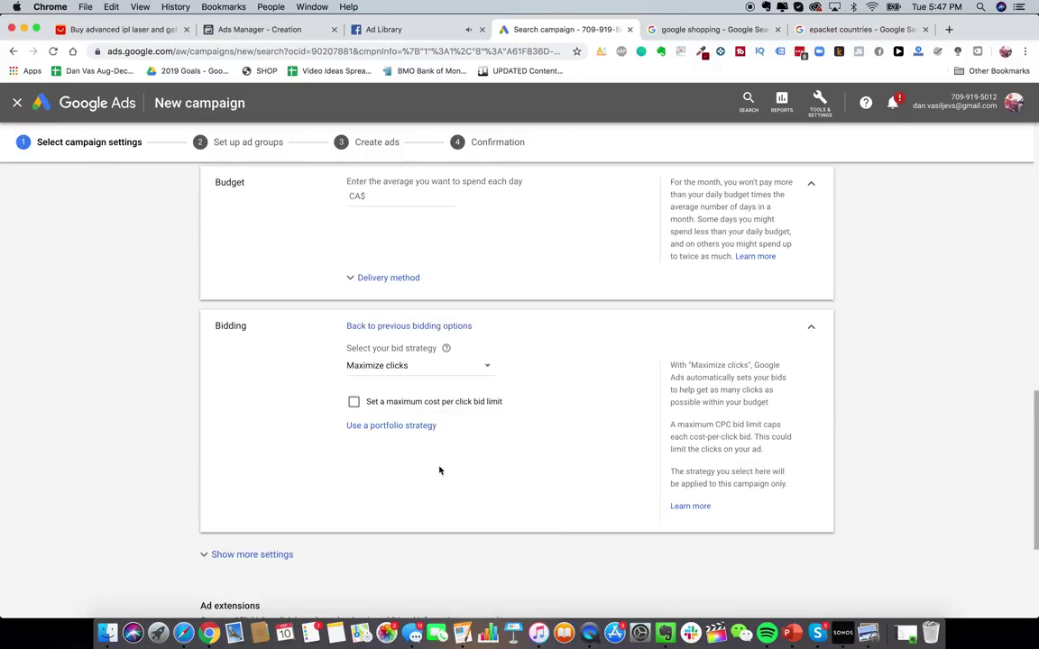
pyautogui.scroll(-1, 424, 381)
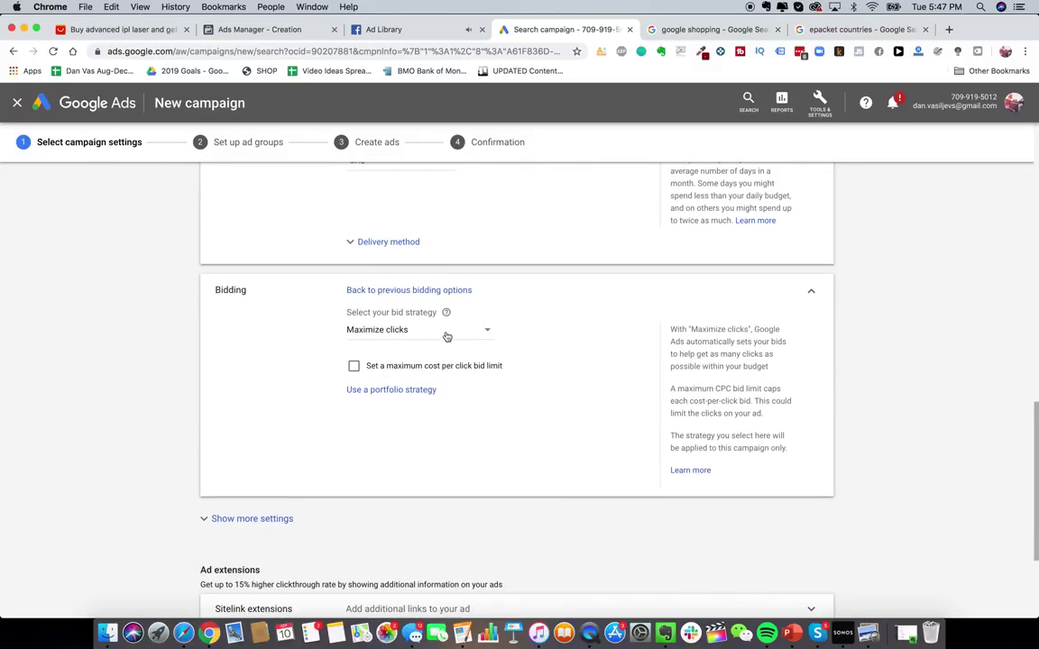
pyautogui.click(406, 334)
pyautogui.click(408, 402)
# - Show the additional campaign settings, then locate the Conversions link under Tools & Settings
pyautogui.scroll(-5, 340, 394)
pyautogui.click(270, 342)
pyautogui.scroll(-1, 424, 361)
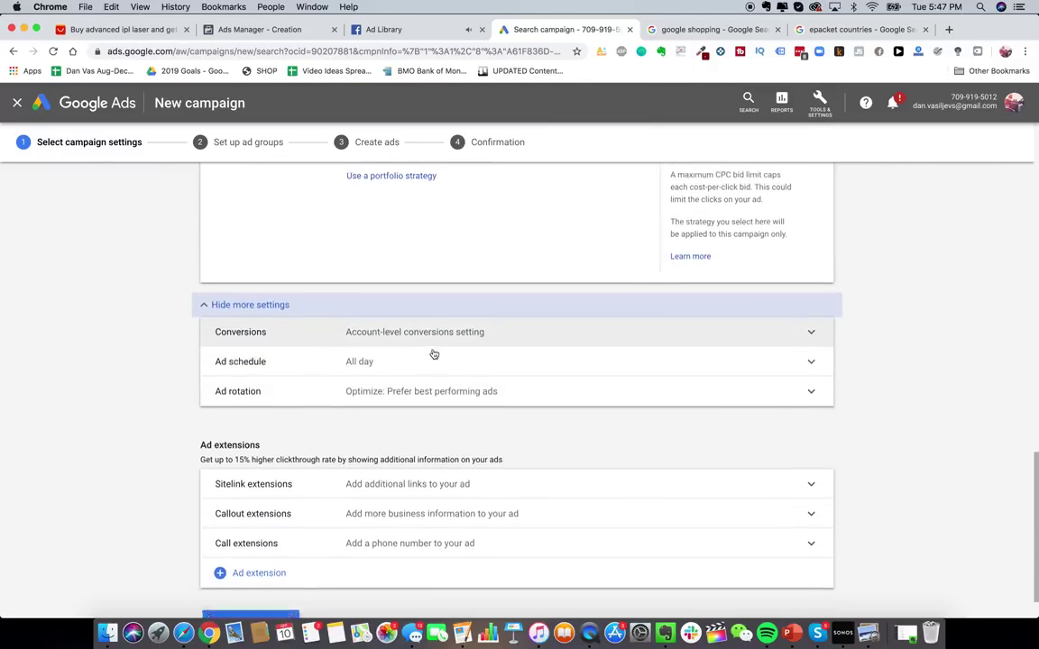
pyautogui.click(824, 105)
pyautogui.click(826, 107)
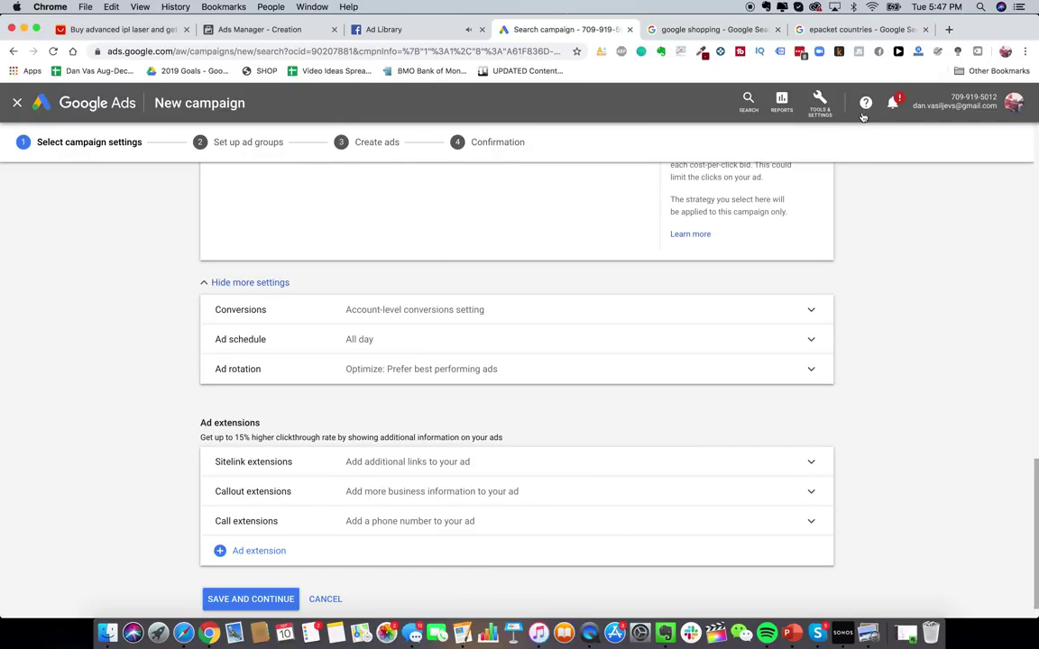
pyautogui.click(823, 107)
pyautogui.click(815, 118)
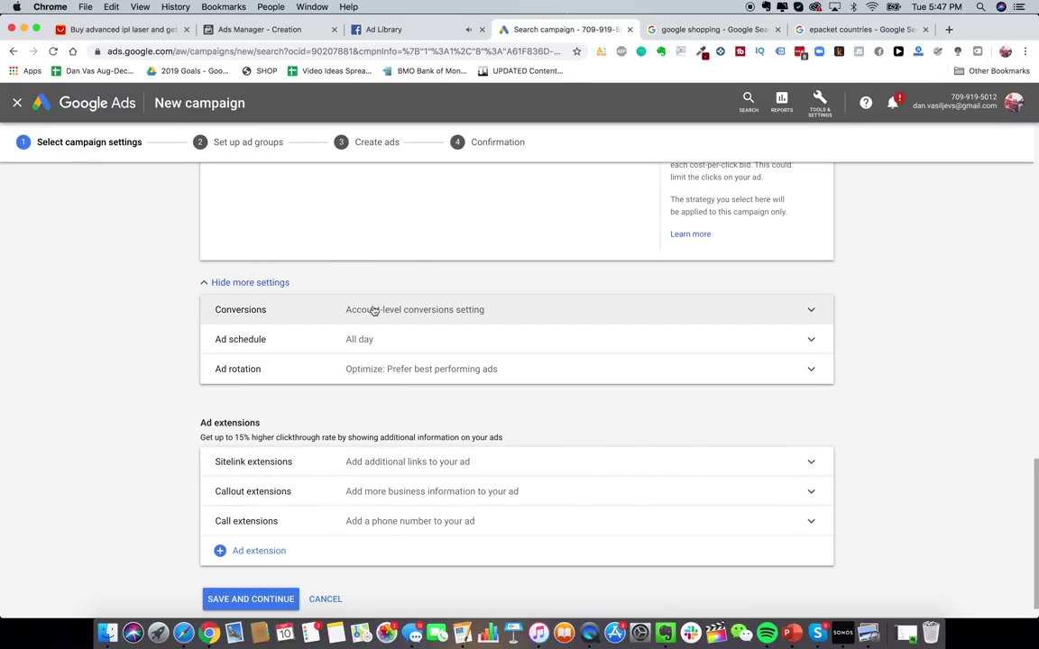
pyautogui.scroll(-2, 371, 308)
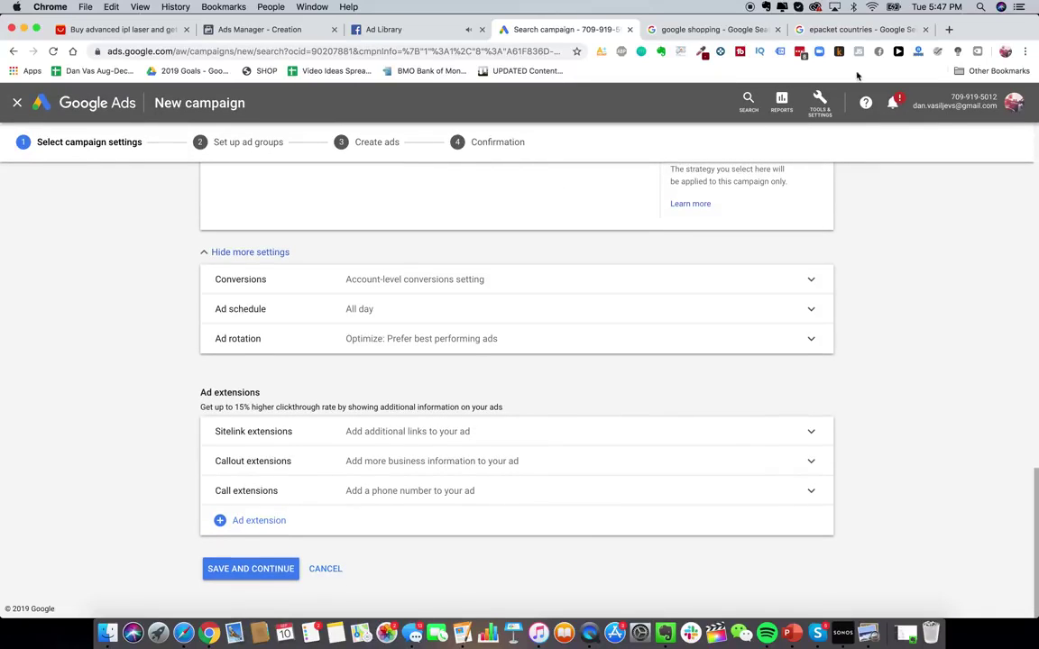
pyautogui.click(820, 103)
pyautogui.rightClick(676, 171)
# - Open Conversions in a new tab and start a new website conversion action
pyautogui.click(691, 184)
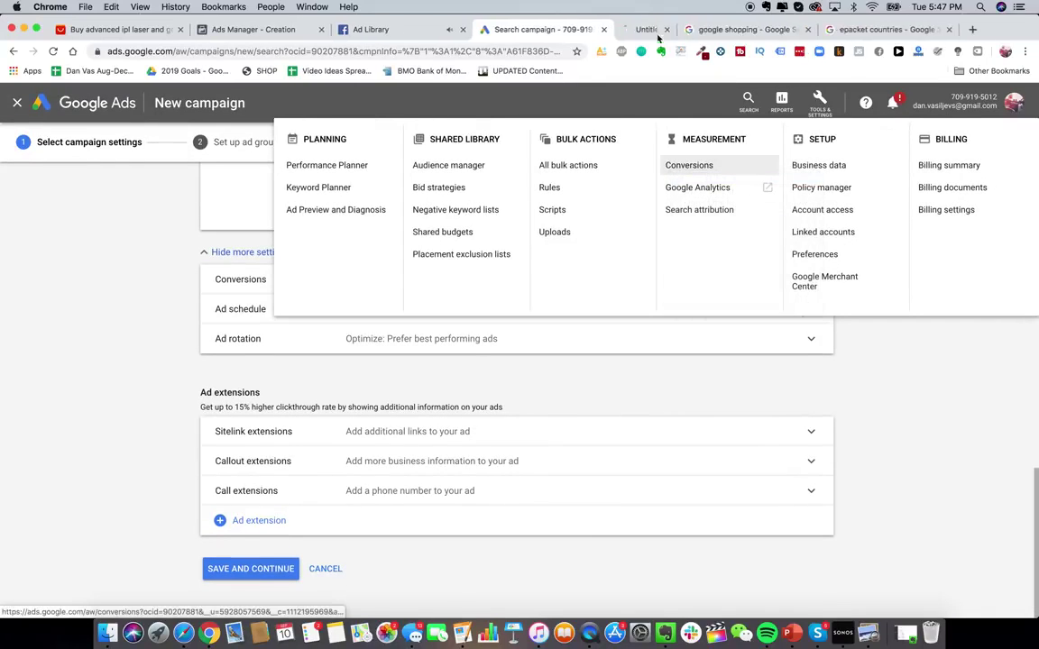
pyautogui.click(657, 29)
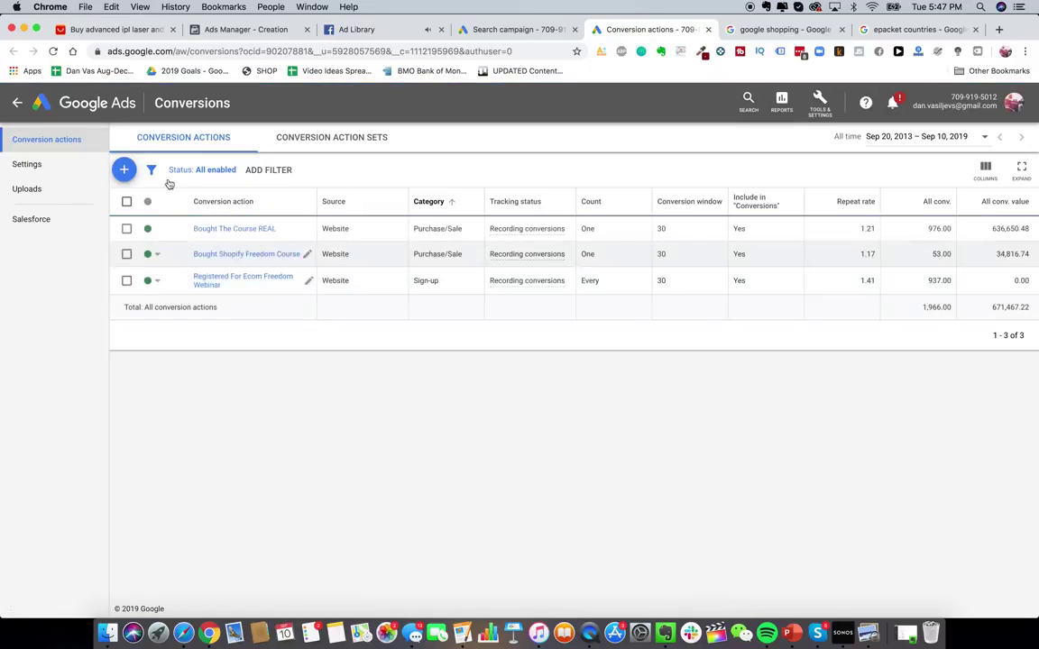
pyautogui.click(124, 170)
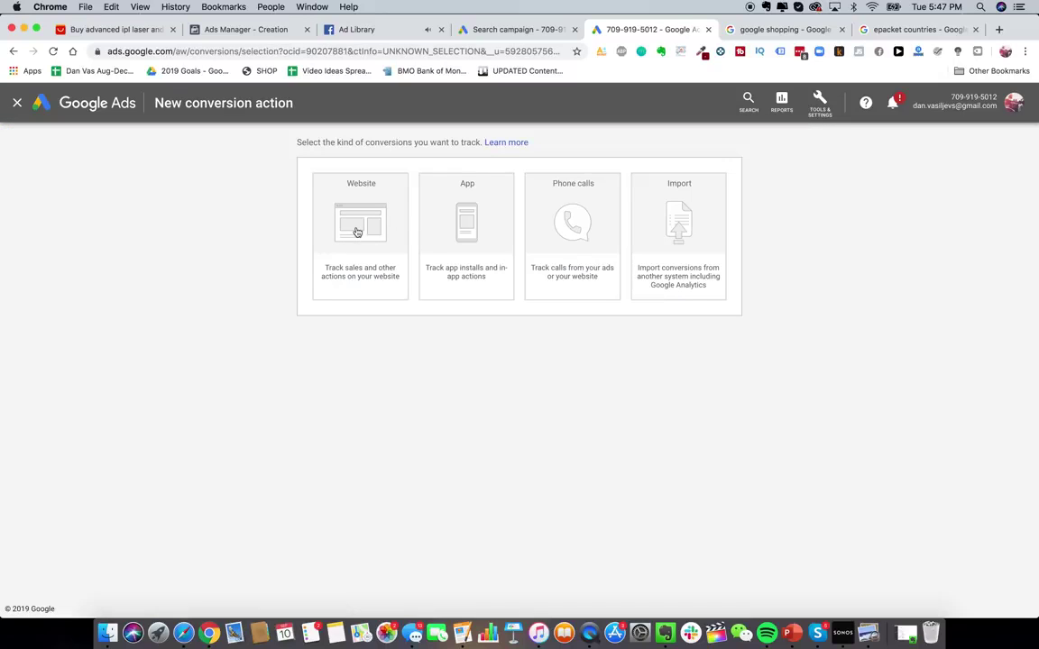
pyautogui.click(322, 227)
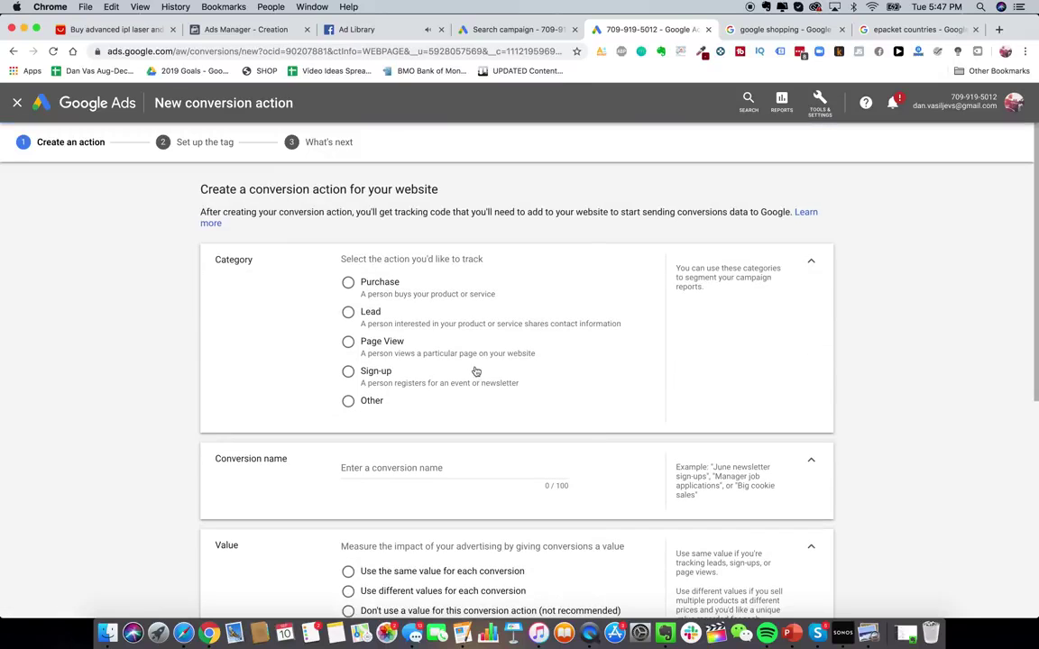
# - Name the conversion action 'Purchased Glowy Skin Handset'
pyautogui.scroll(-3, 475, 371)
pyautogui.scroll(2, 475, 371)
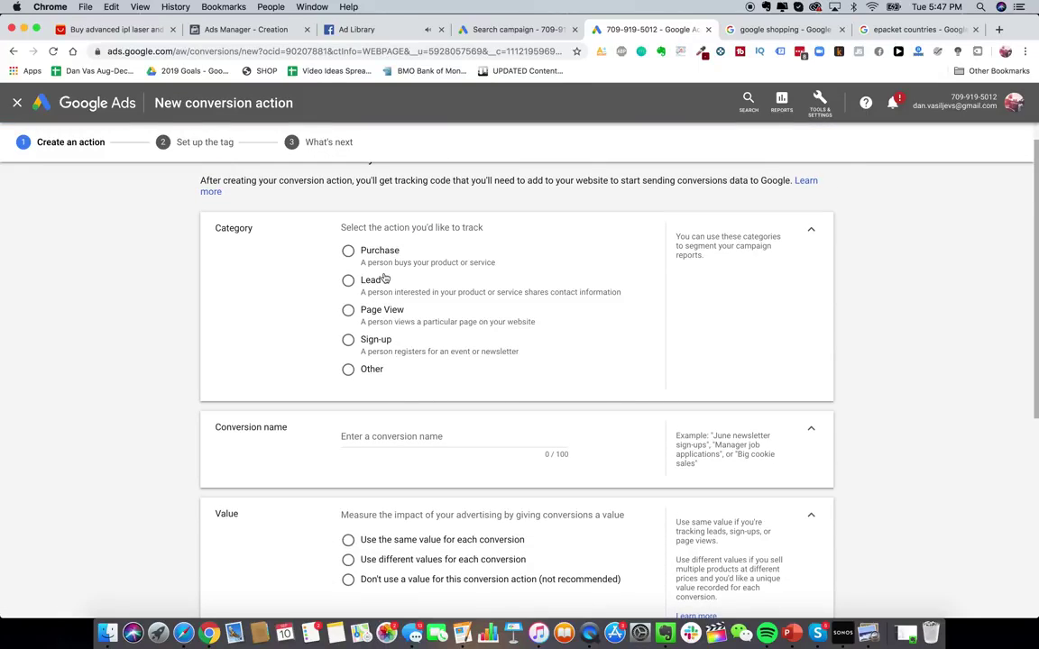
pyautogui.scroll(-1, 414, 319)
pyautogui.scroll(-5, 423, 342)
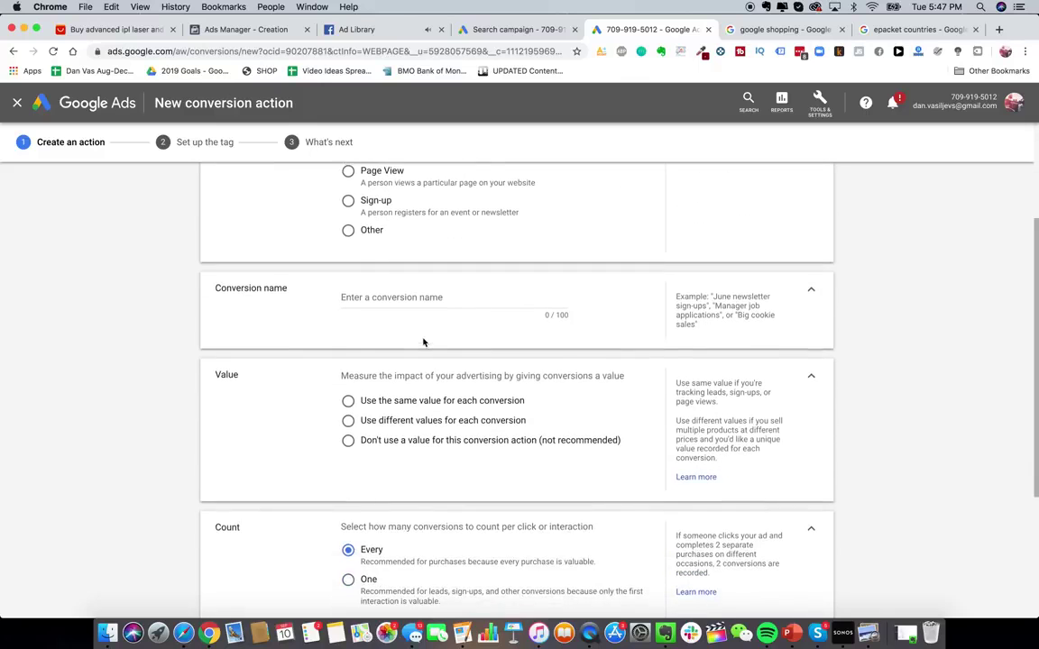
pyautogui.scroll(6, 423, 343)
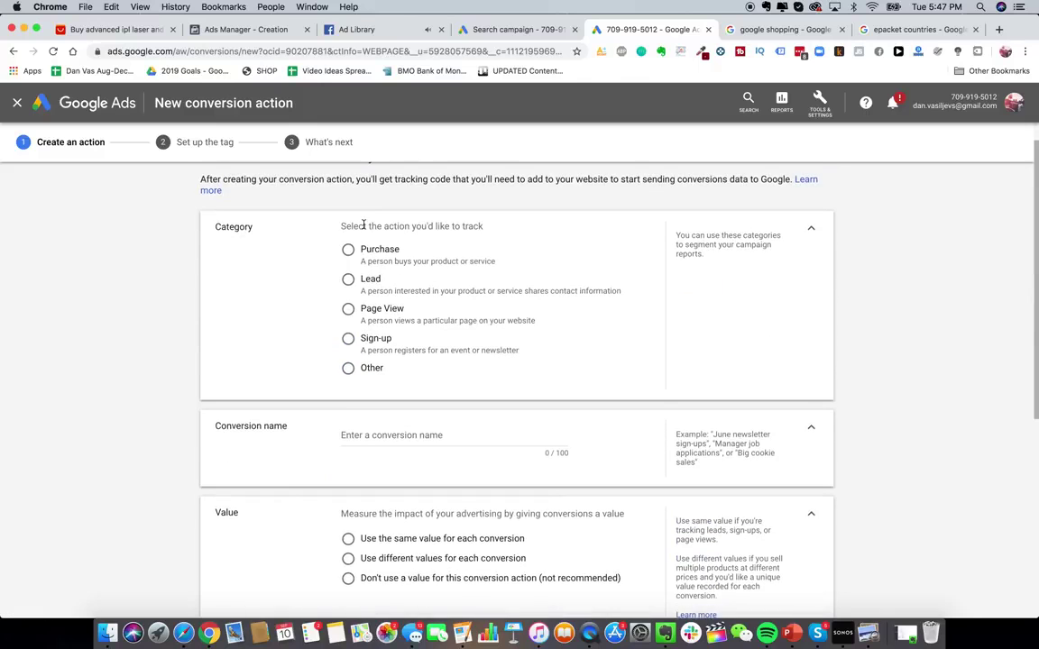
pyautogui.scroll(1, 391, 298)
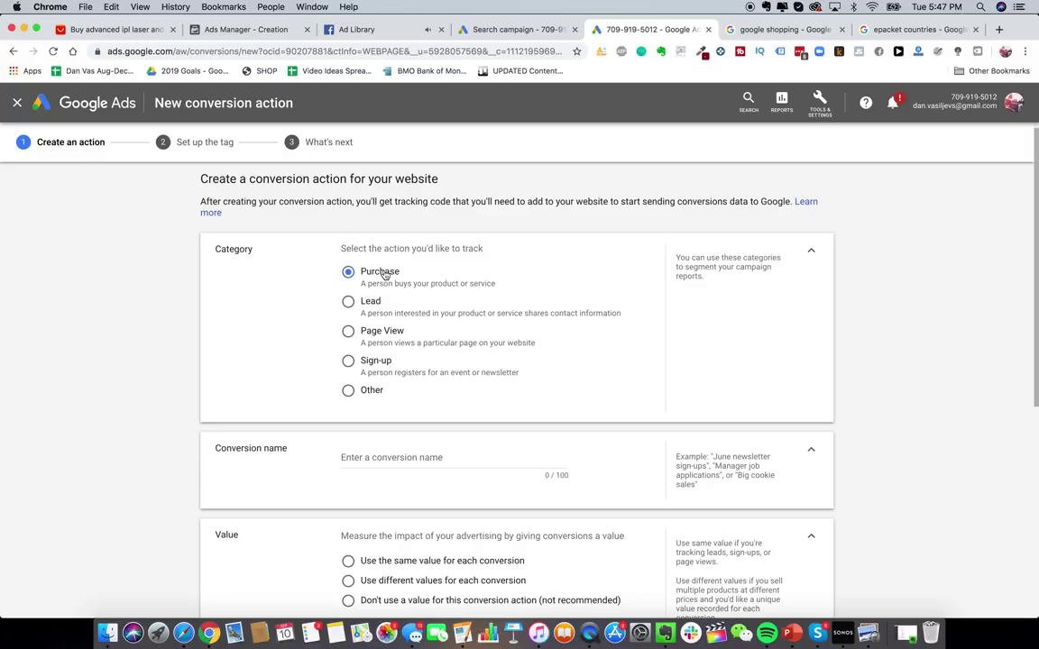
pyautogui.scroll(-2, 448, 402)
pyautogui.click(446, 378)
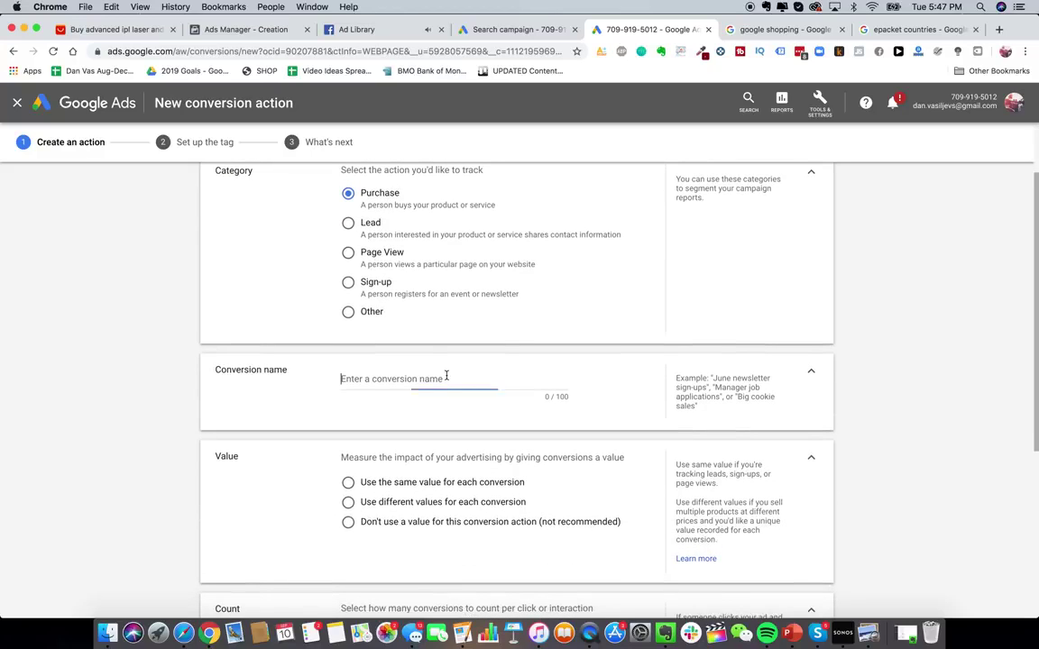
pyautogui.write('Purchased G')
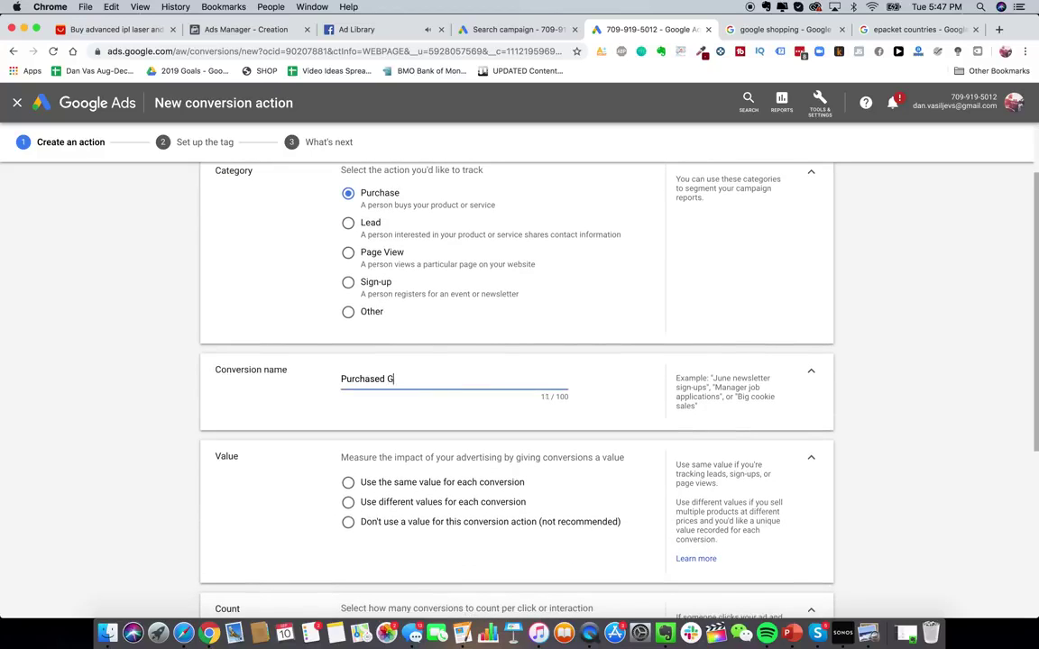
pyautogui.write('lowy Skin Handset')
# - Use a different value for each conversion, with US Dollar as the default currency
pyautogui.scroll(-3, 382, 419)
pyautogui.click(382, 375)
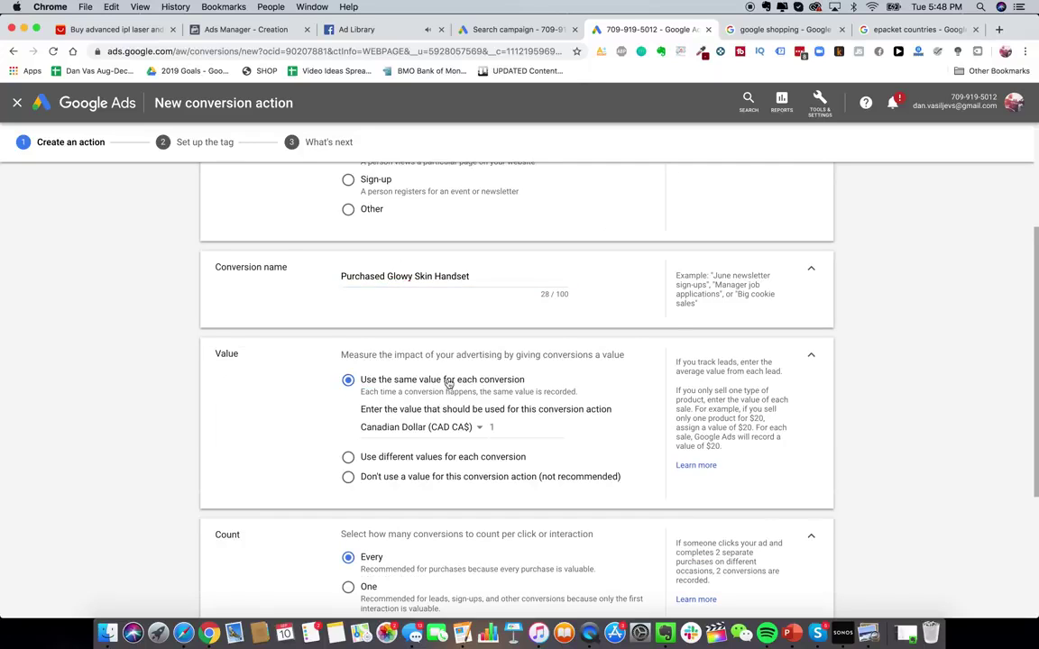
pyautogui.scroll(-2, 427, 420)
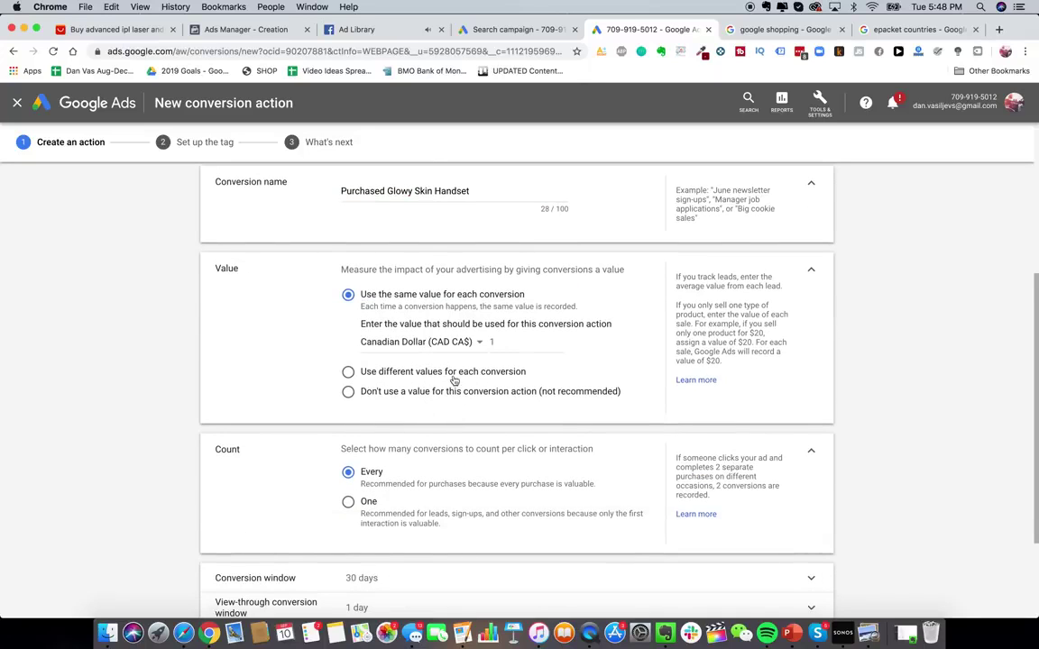
pyautogui.click(460, 372)
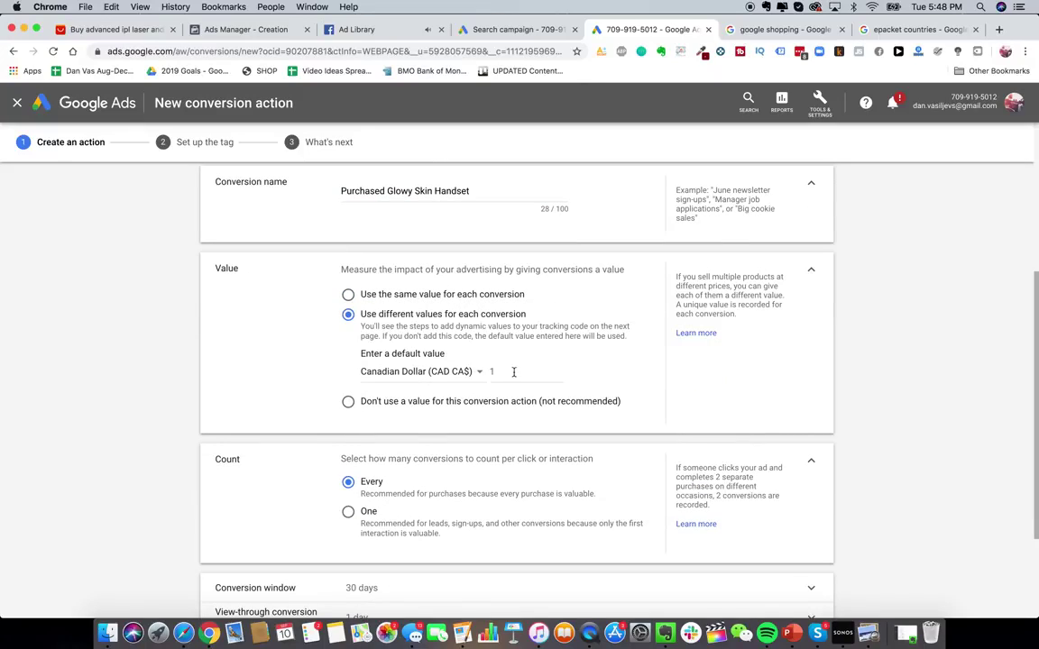
pyautogui.click(468, 373)
pyautogui.scroll(-10, 466, 475)
pyautogui.click(442, 553)
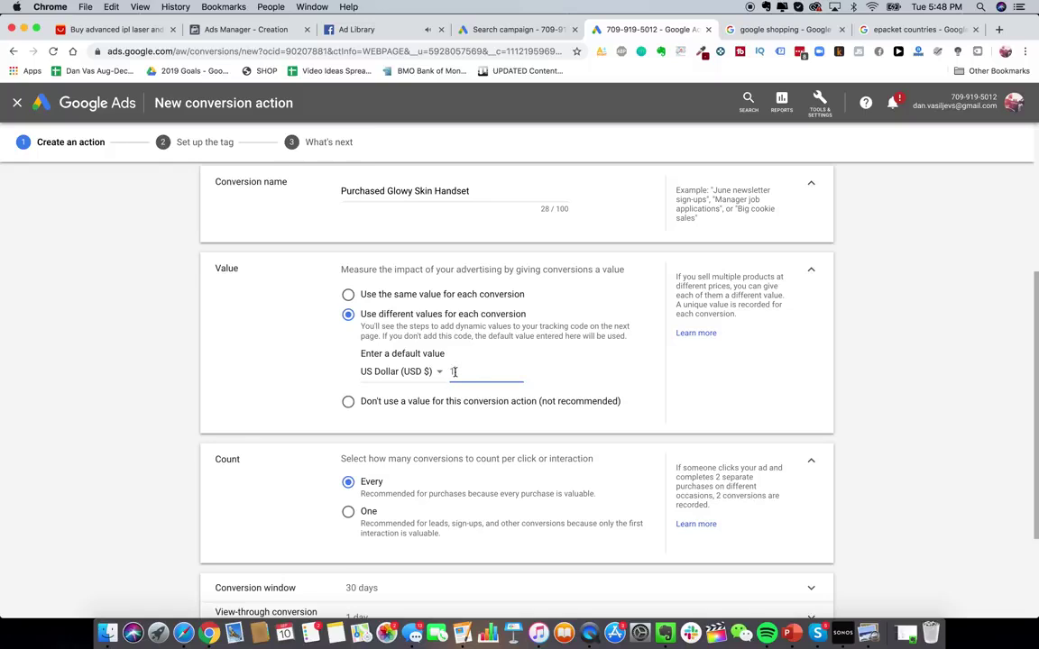
pyautogui.scroll(-2, 495, 394)
pyautogui.scroll(1, 412, 340)
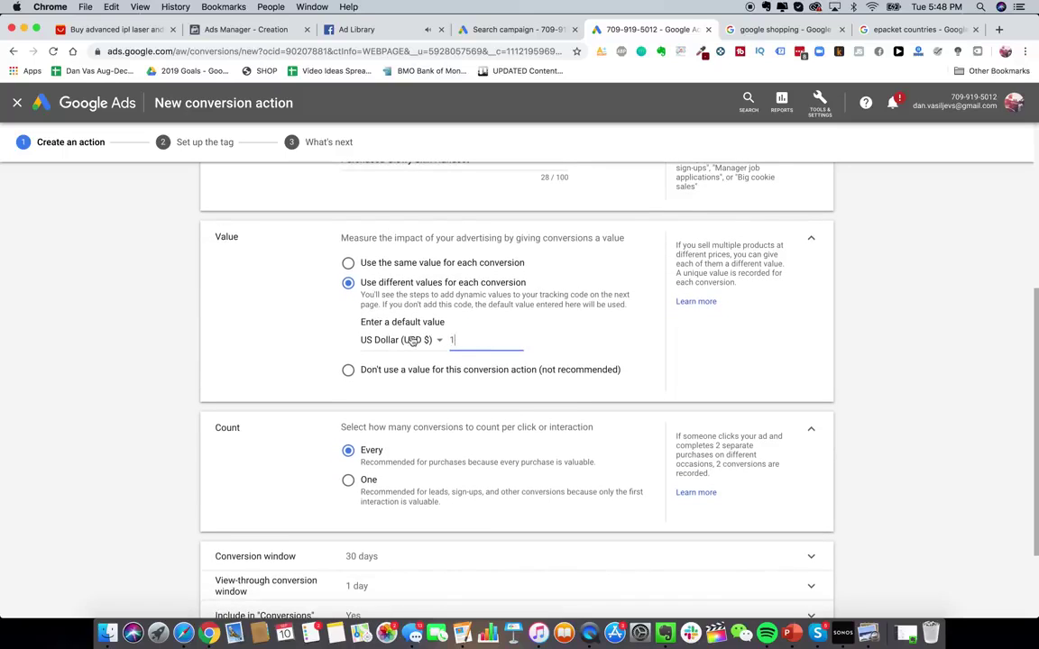
# - Set the default value to 229 and create the conversion action
pyautogui.press('BackSpace')
pyautogui.write('229')
pyautogui.scroll(-3, 401, 381)
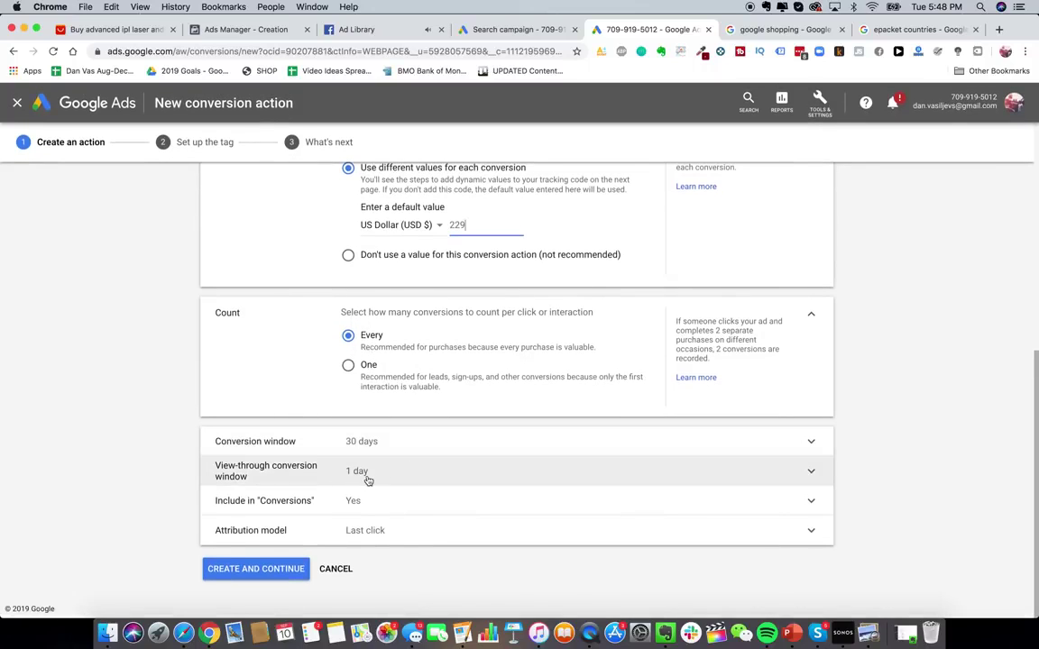
pyautogui.click(270, 568)
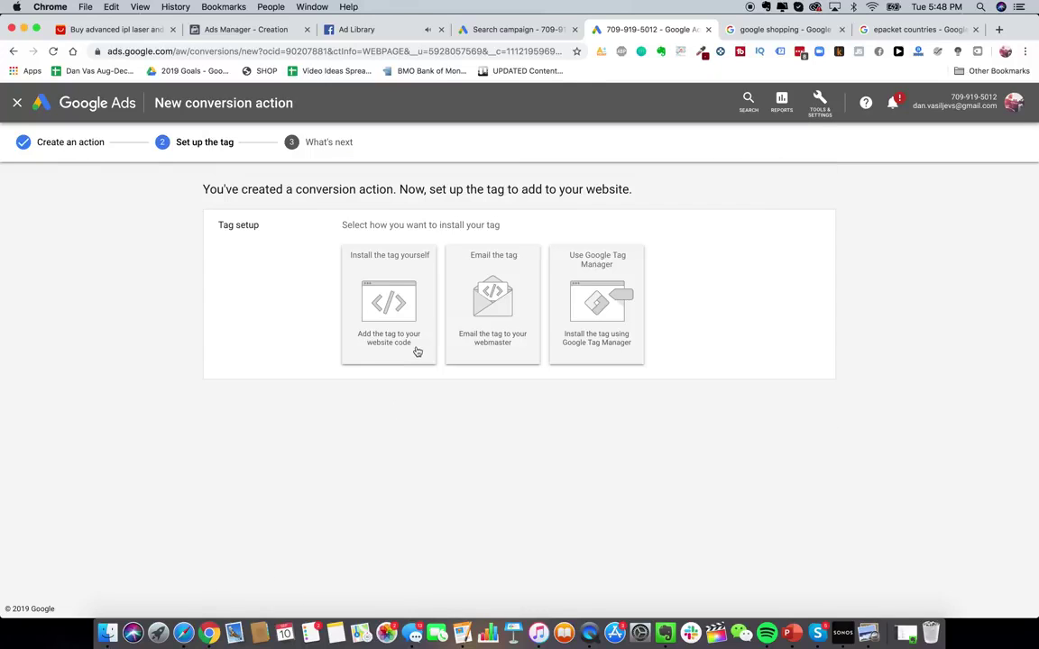
# - Choose to install the tag yourself and select the global site tag code for copying
pyautogui.click(363, 254)
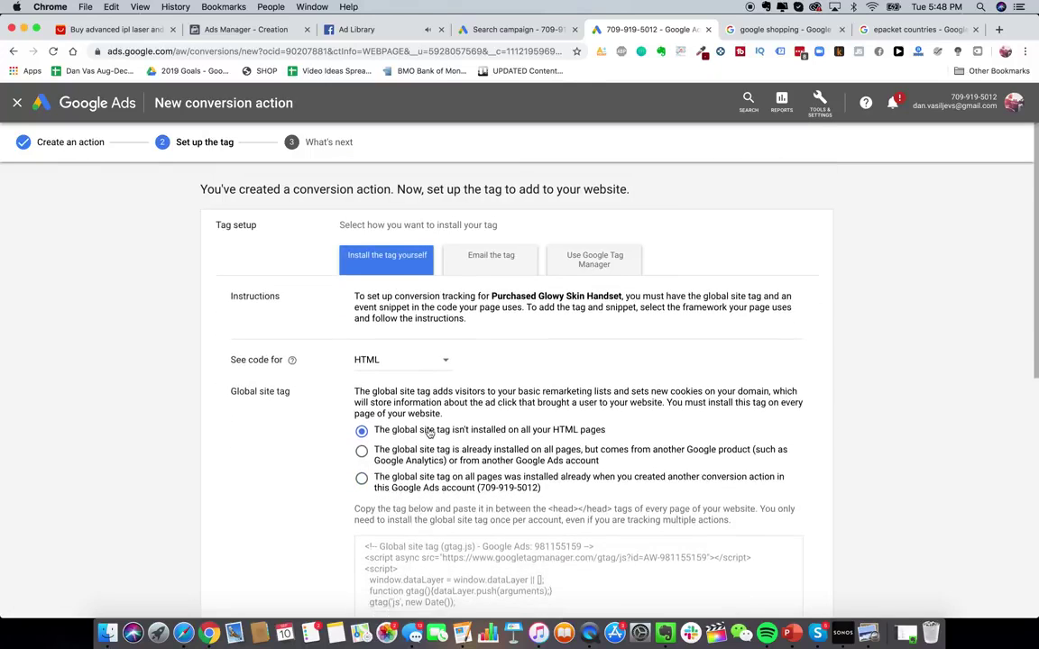
pyautogui.scroll(-5, 430, 433)
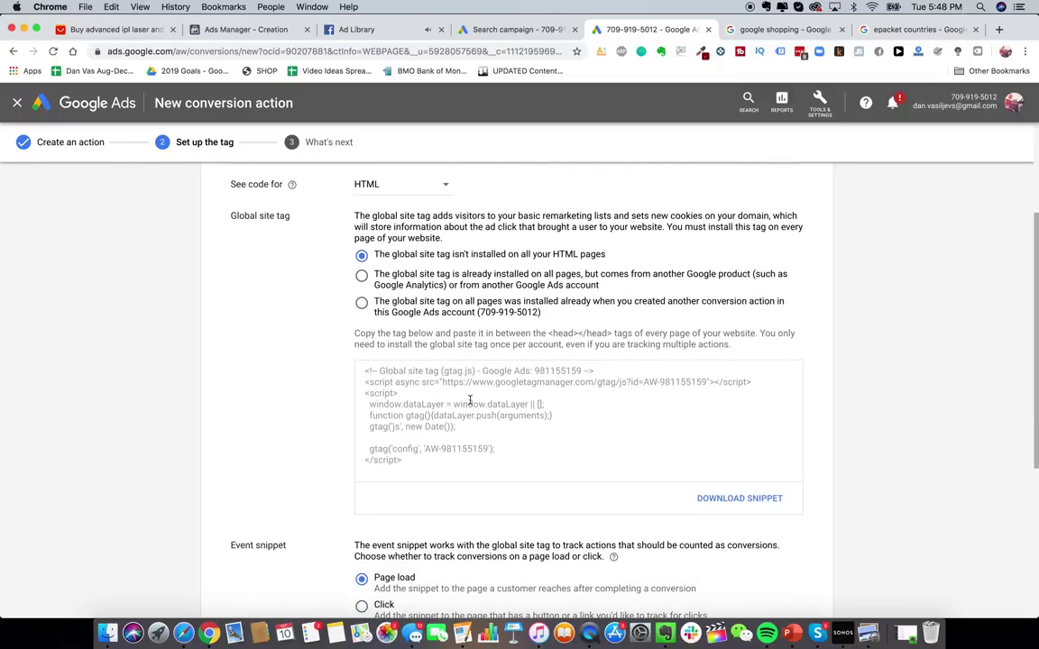
pyautogui.click(467, 398)
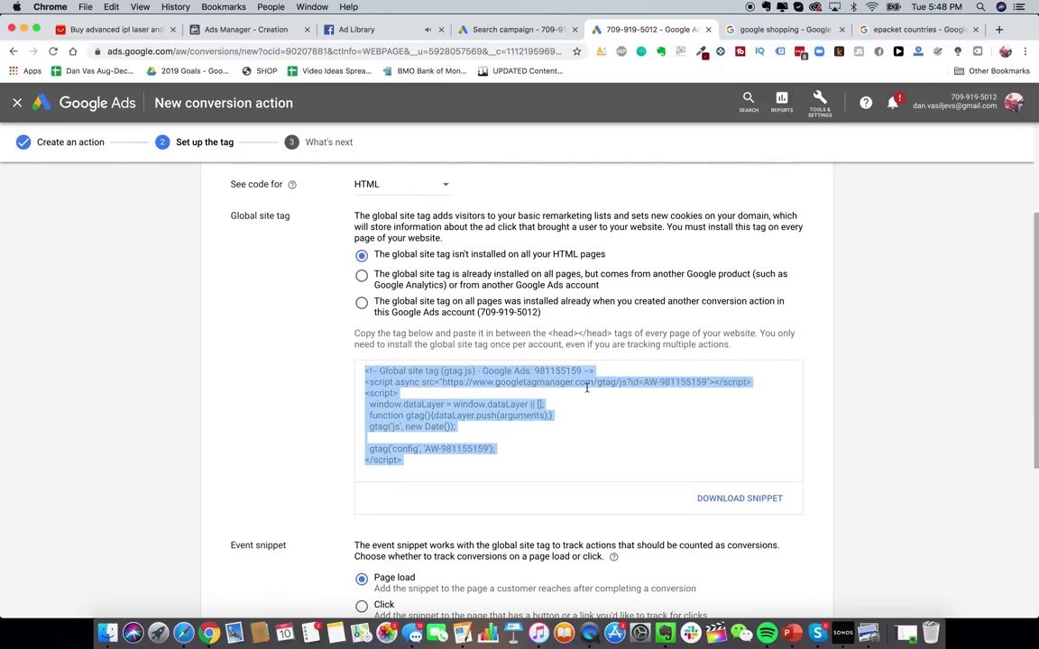
pyautogui.click(756, 30)
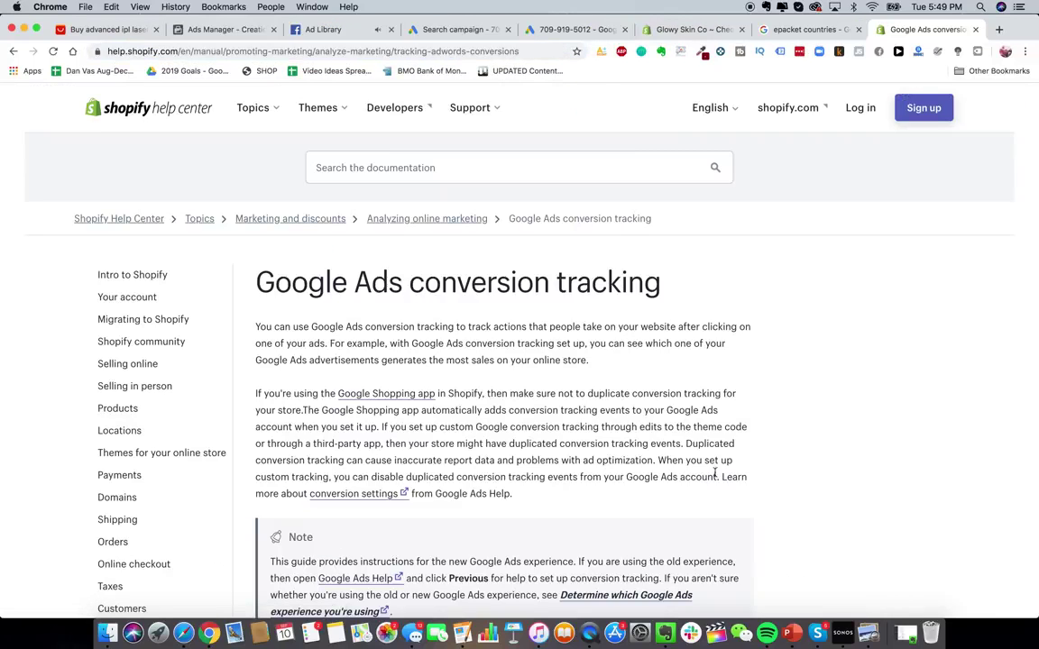
# - Read the help article's Step 2 global site tag instructions, then open Online Store > Themes in the Glowy Skin Co admin
pyautogui.scroll(-3, 536, 237)
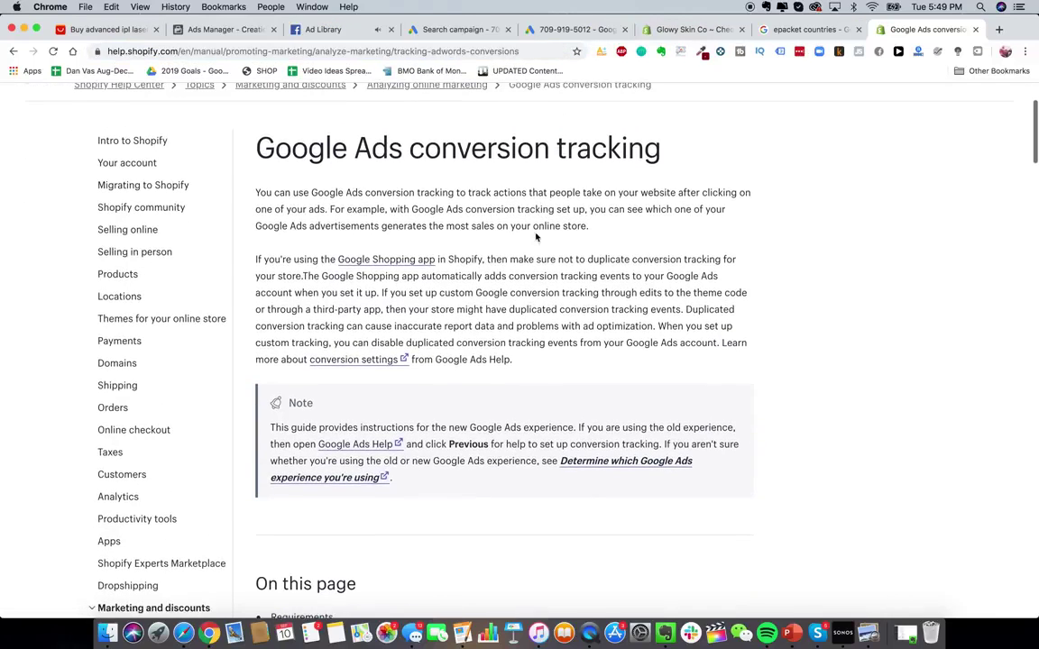
pyautogui.scroll(-5, 536, 237)
pyautogui.scroll(-6, 458, 350)
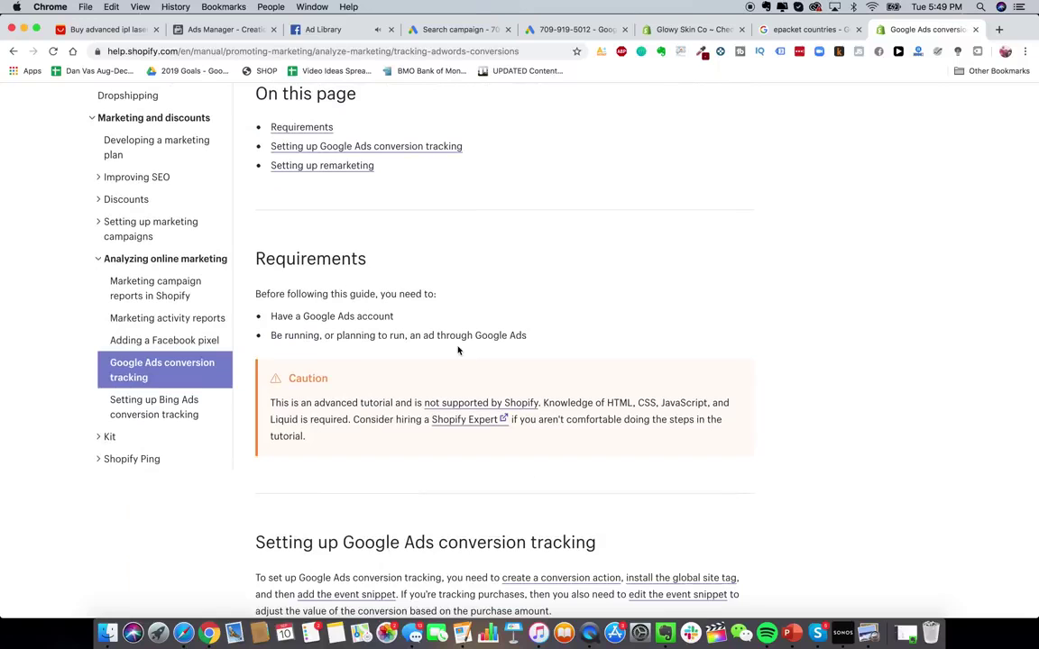
pyautogui.scroll(-5, 458, 347)
pyautogui.scroll(-6, 458, 344)
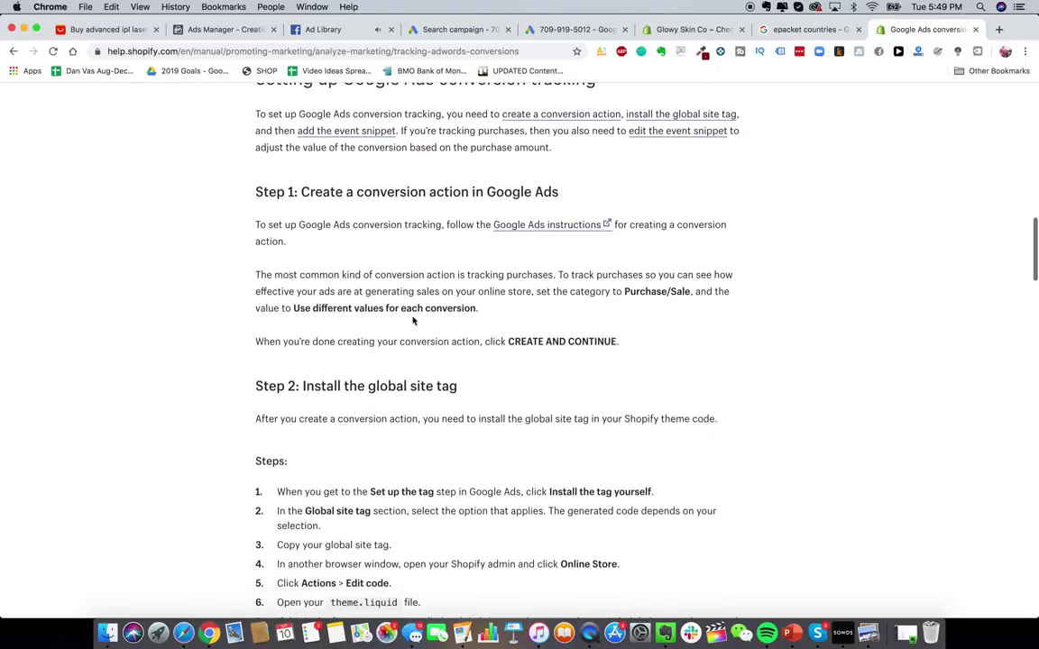
pyautogui.scroll(-6, 424, 293)
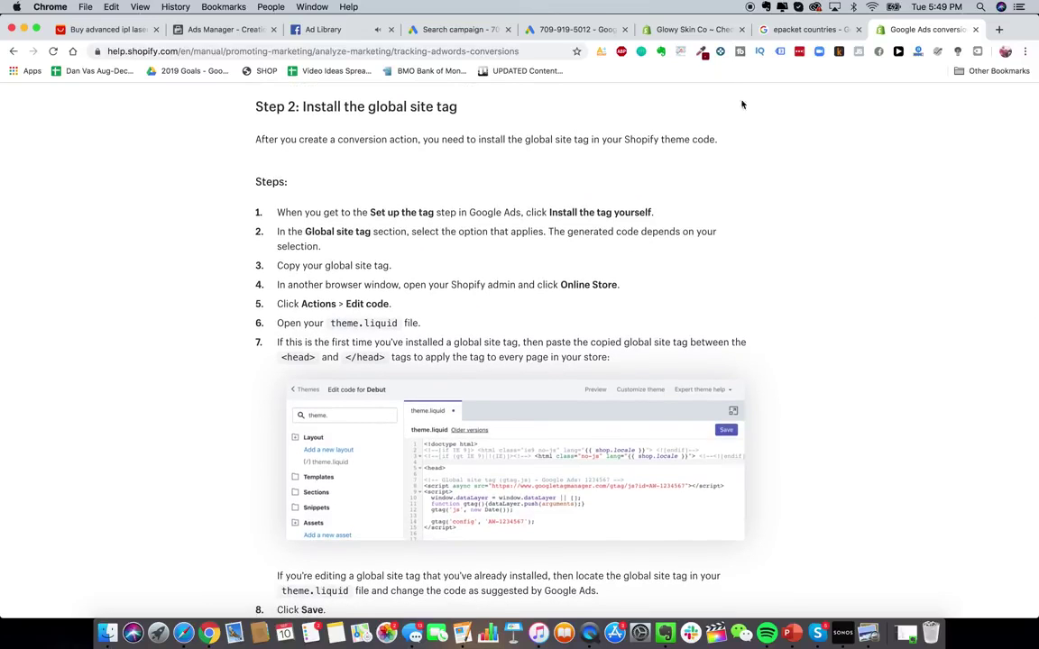
pyautogui.click(677, 34)
pyautogui.click(49, 328)
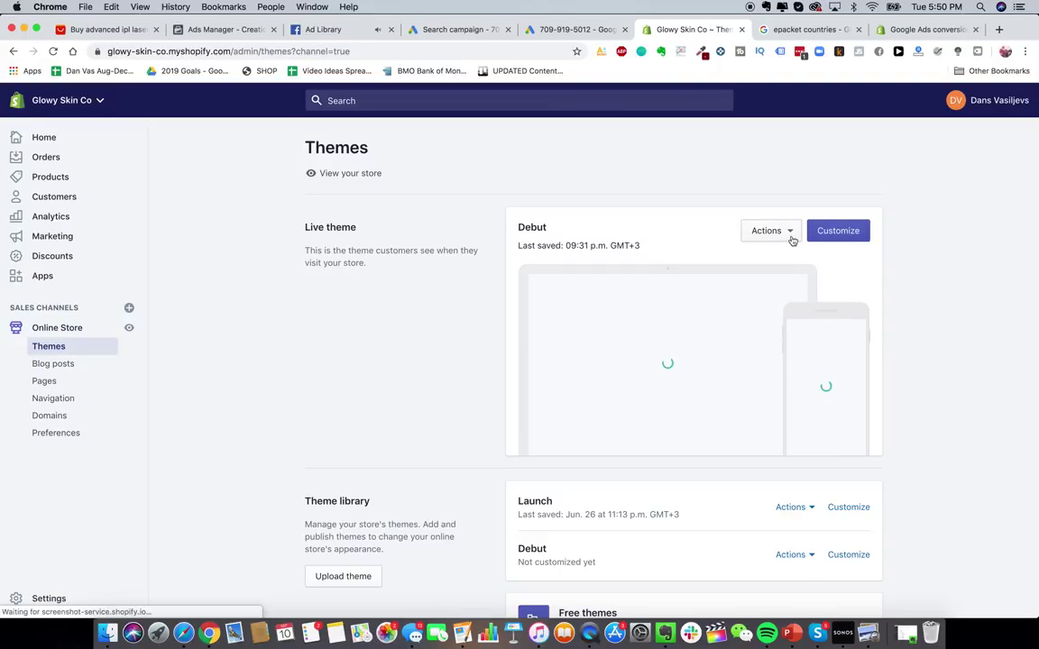
# - Open Edit code for the live Debut theme and load the theme.liquid layout file
pyautogui.click(789, 236)
pyautogui.click(759, 232)
pyautogui.click(763, 232)
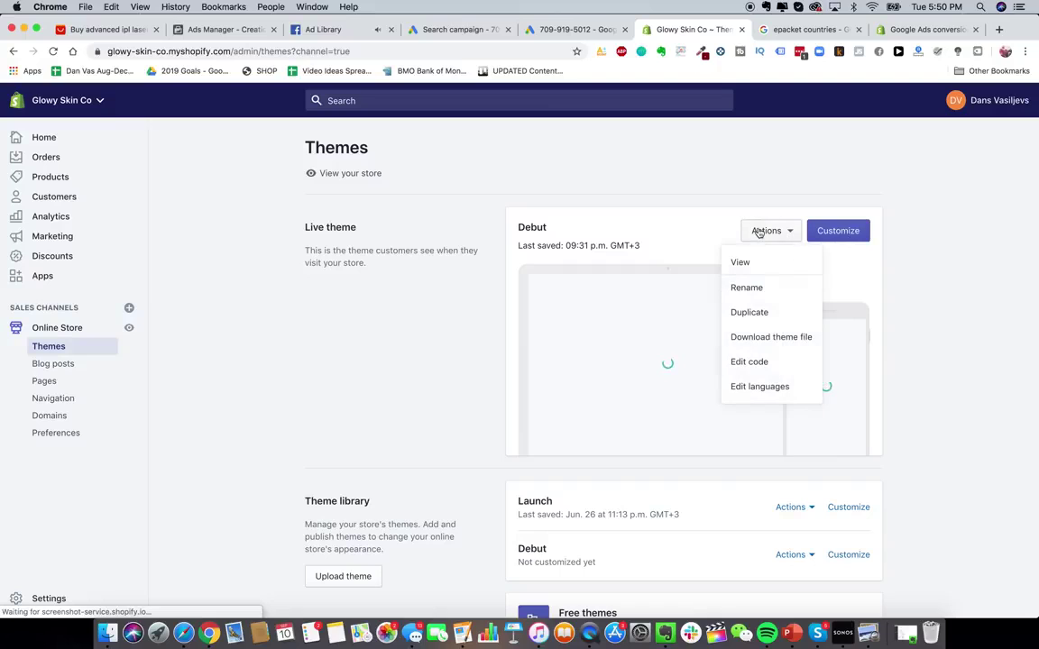
pyautogui.click(781, 364)
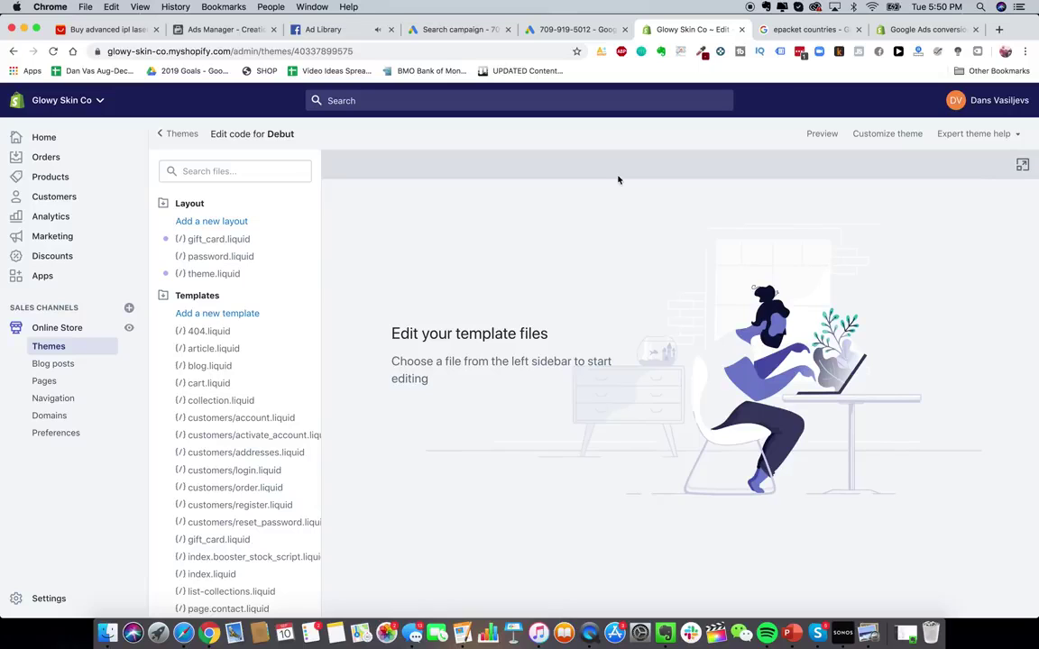
pyautogui.scroll(-5, 244, 469)
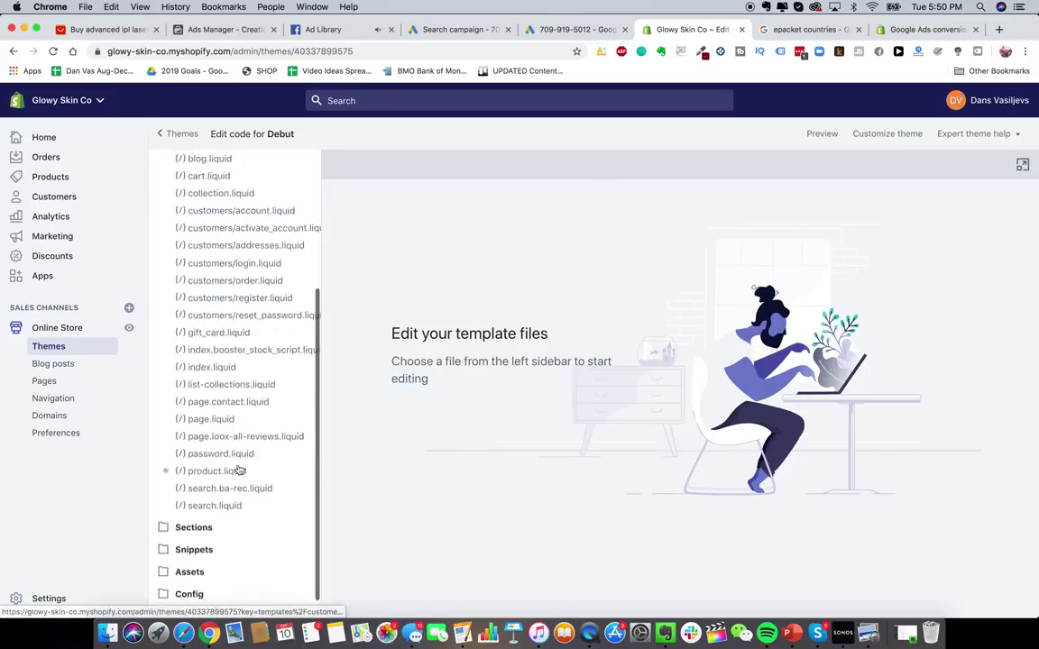
pyautogui.scroll(5, 190, 370)
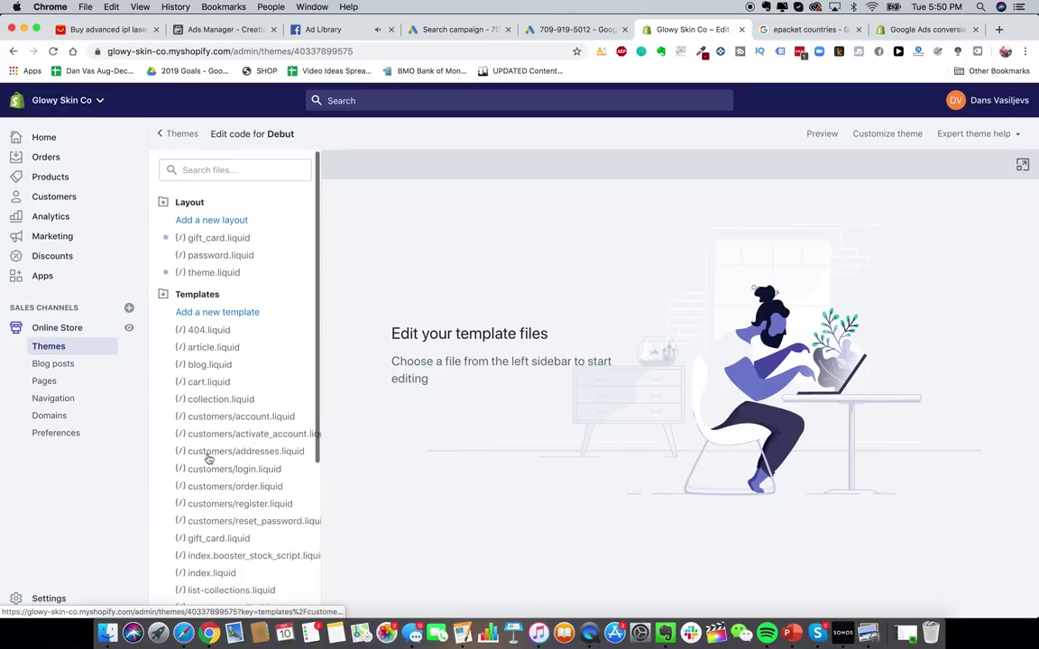
pyautogui.scroll(-5, 209, 469)
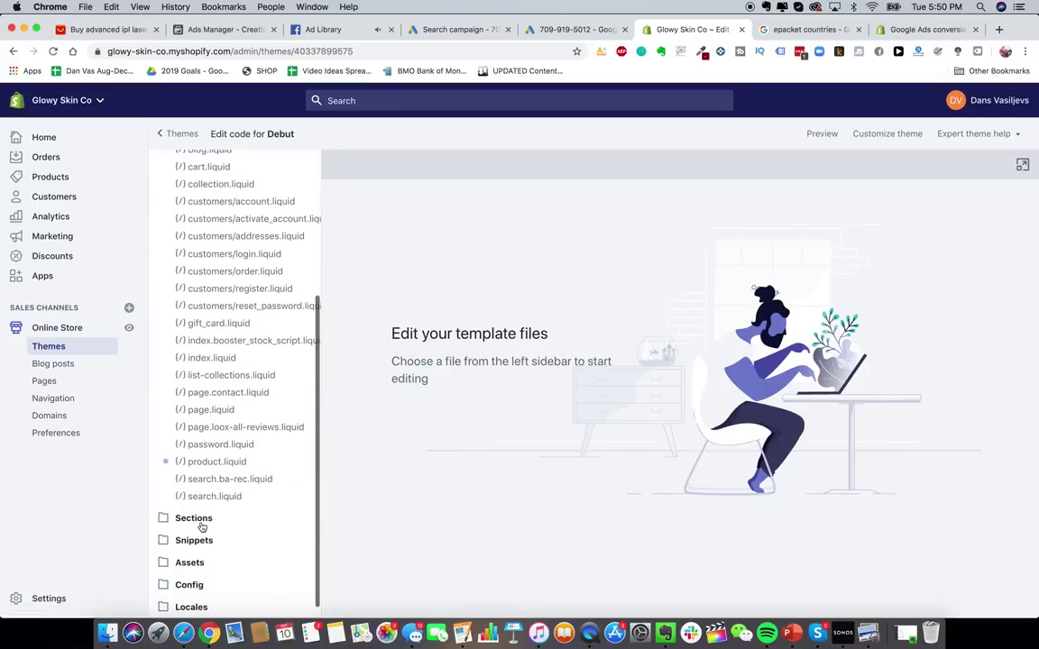
pyautogui.click(202, 525)
pyautogui.scroll(-2, 203, 529)
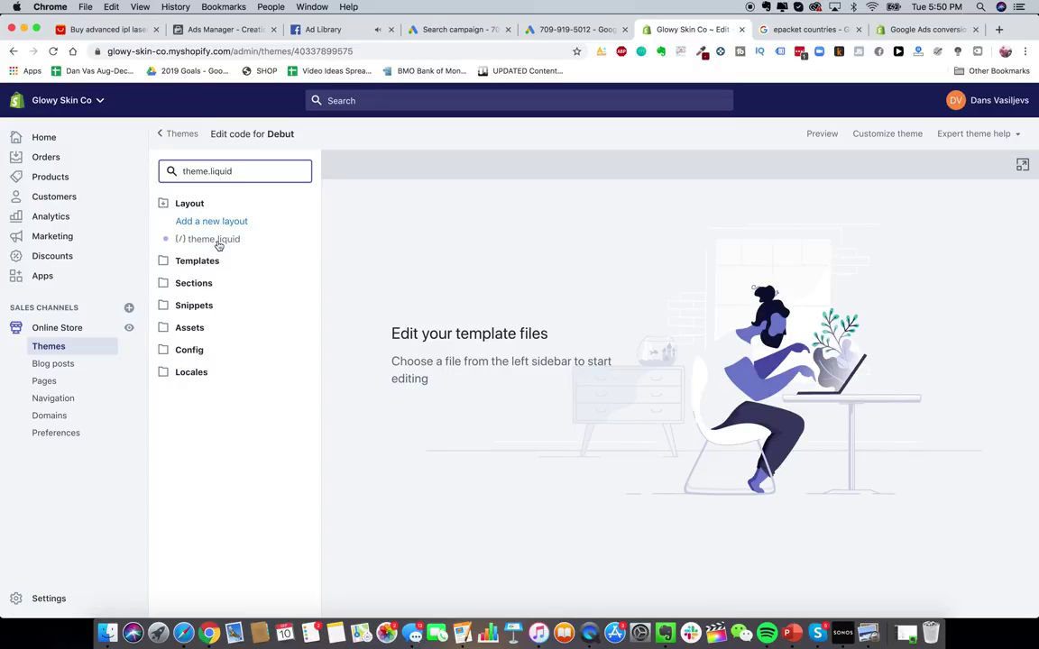
pyautogui.click(216, 242)
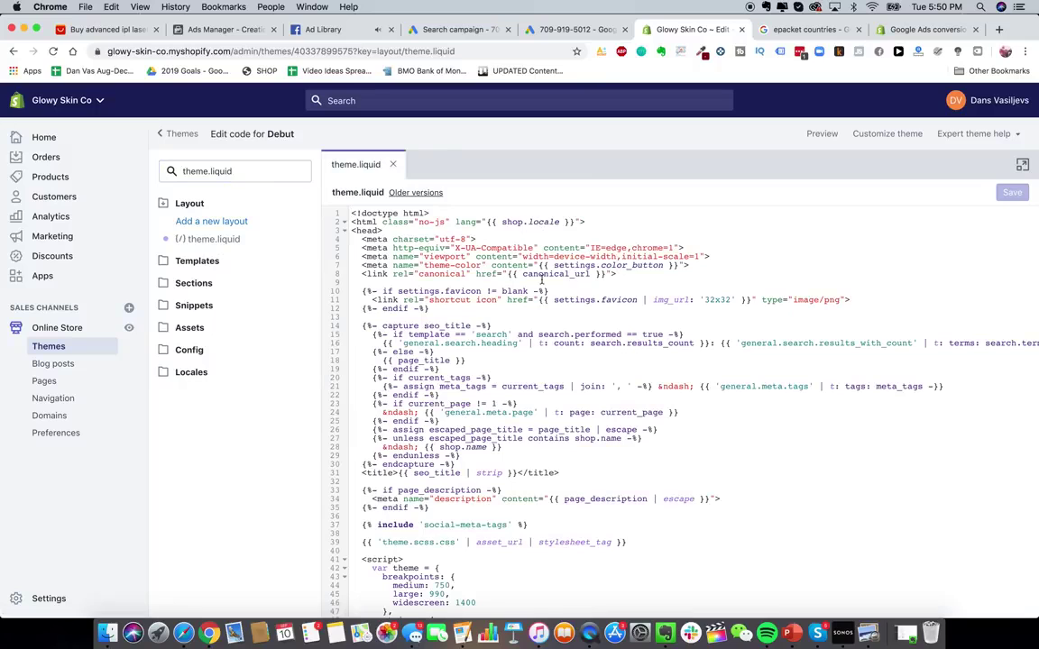
# - Recheck the Shopify help article's instructions and return to the theme.liquid editor
pyautogui.scroll(-2, 541, 269)
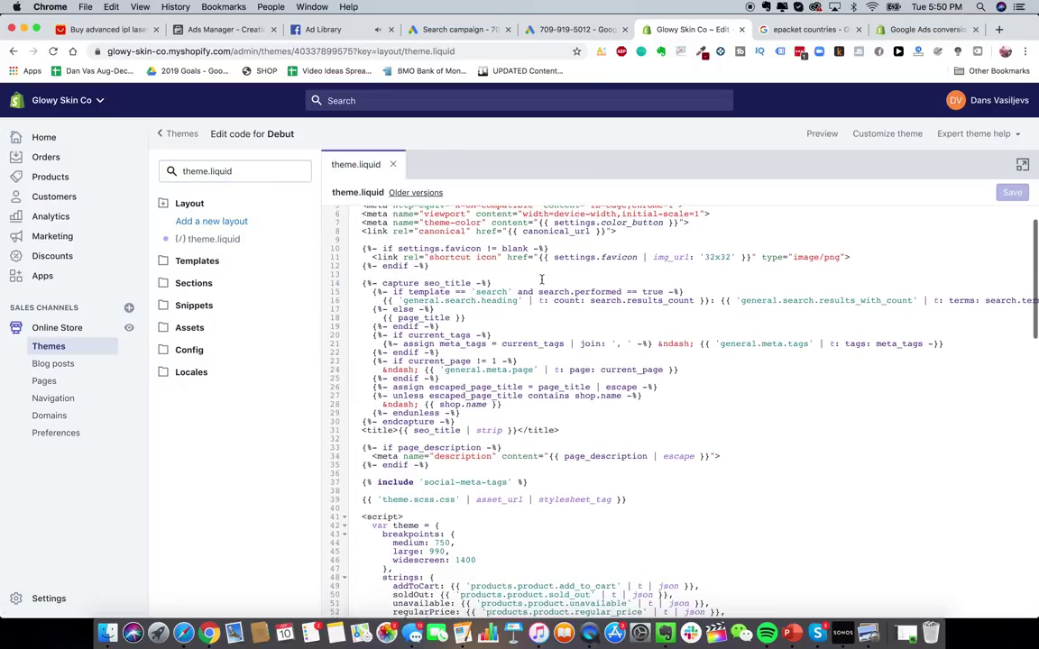
pyautogui.click(920, 29)
pyautogui.scroll(-2, 556, 318)
pyautogui.scroll(-1, 416, 267)
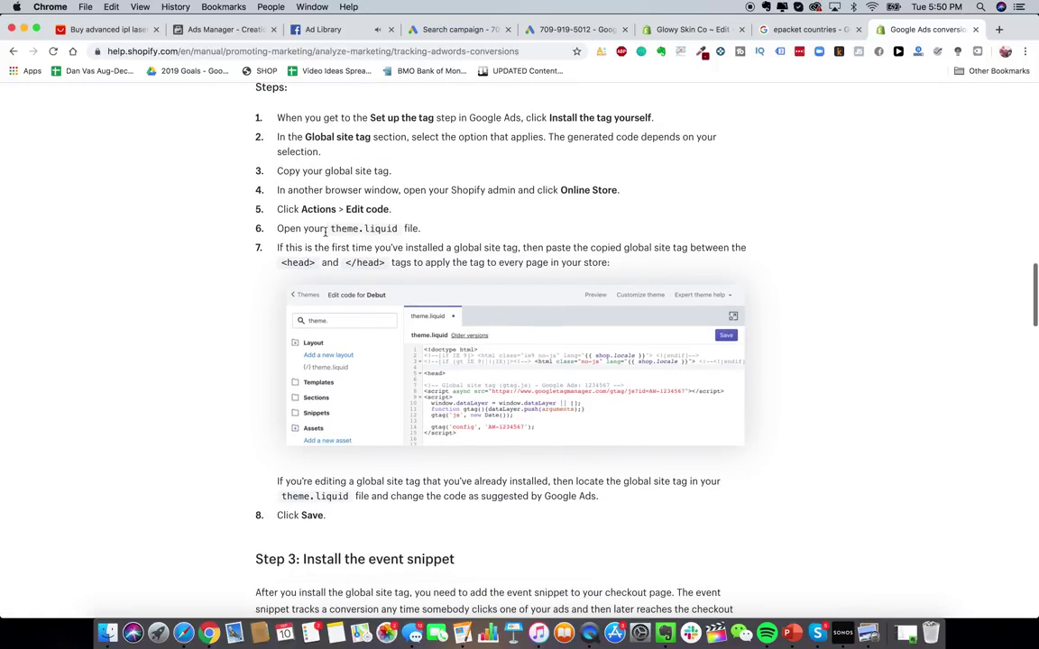
pyautogui.scroll(-2, 533, 262)
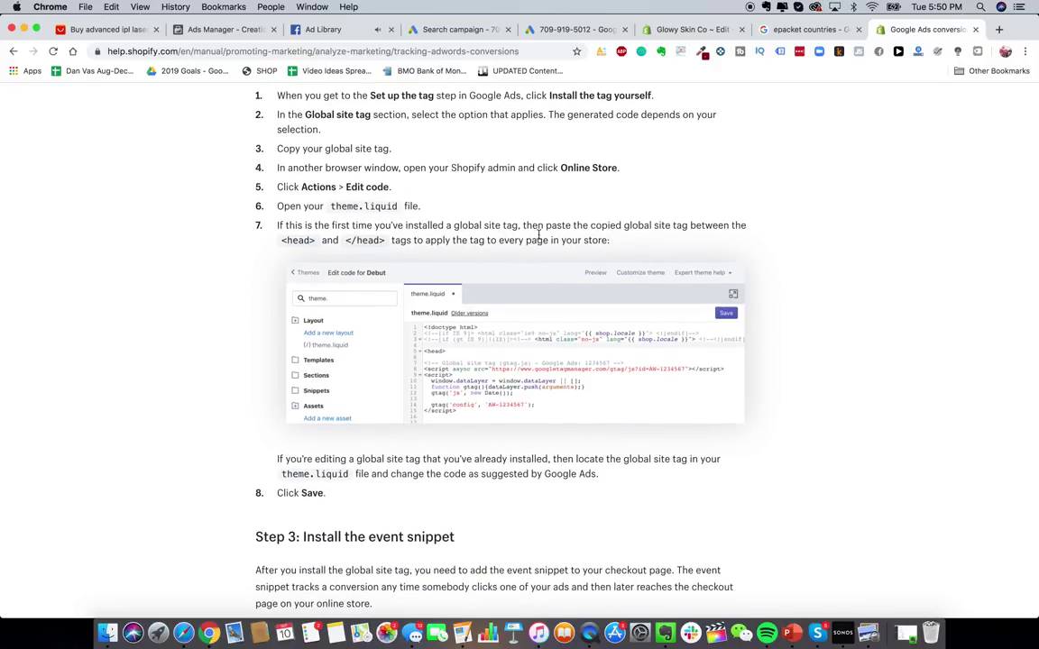
pyautogui.click(814, 32)
pyautogui.click(655, 27)
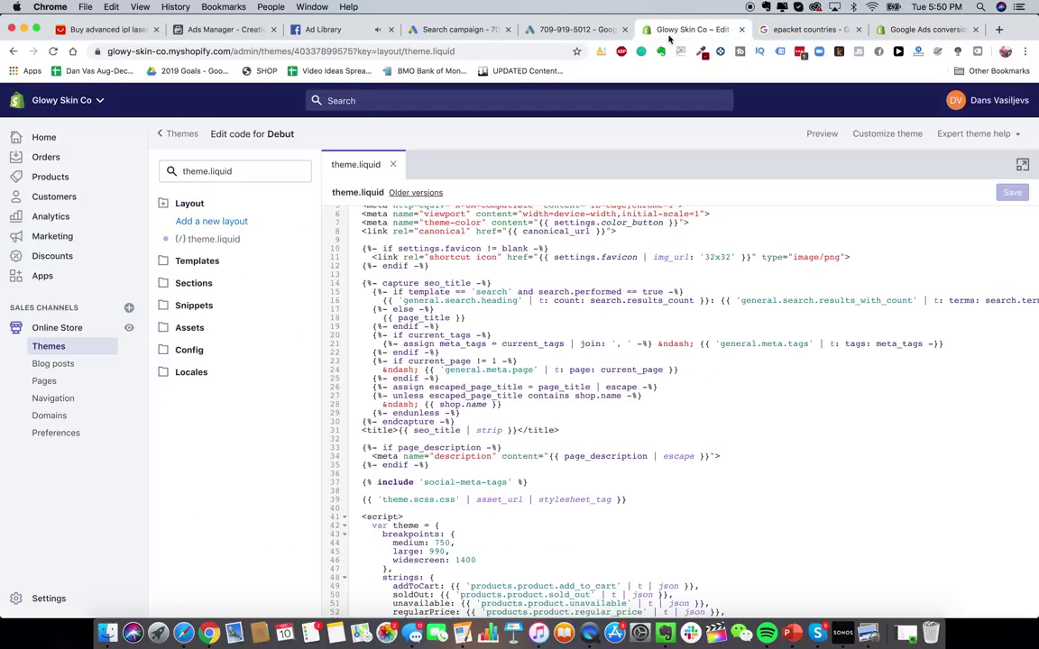
# - Find /head in theme.liquid and add a blank line above </head>
pyautogui.press('super+f')
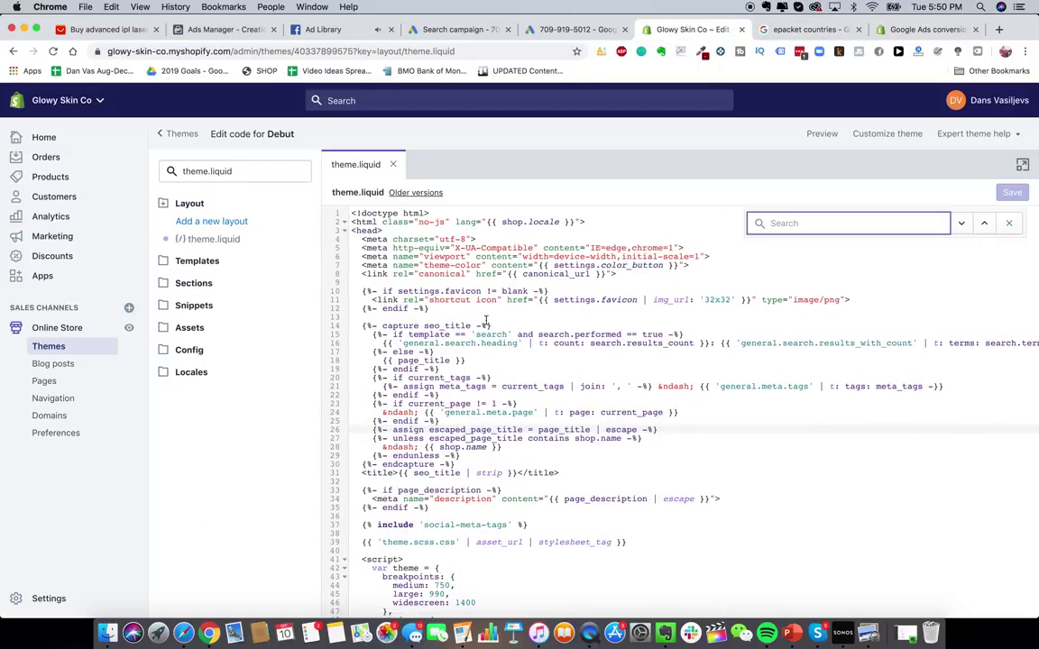
pyautogui.scroll(-3, 420, 348)
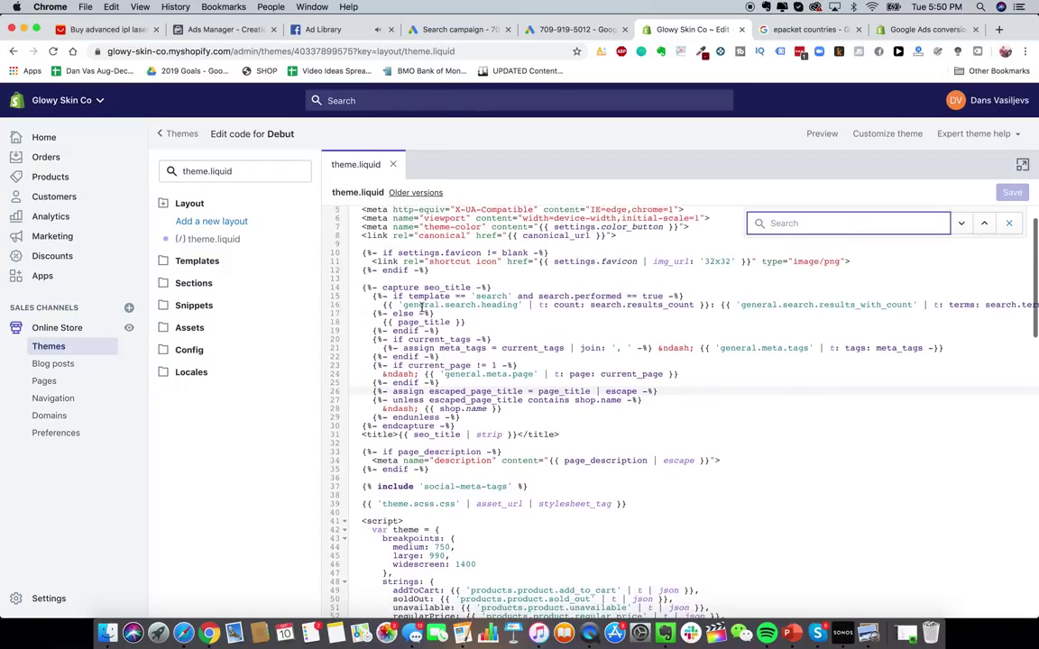
pyautogui.write('/head')
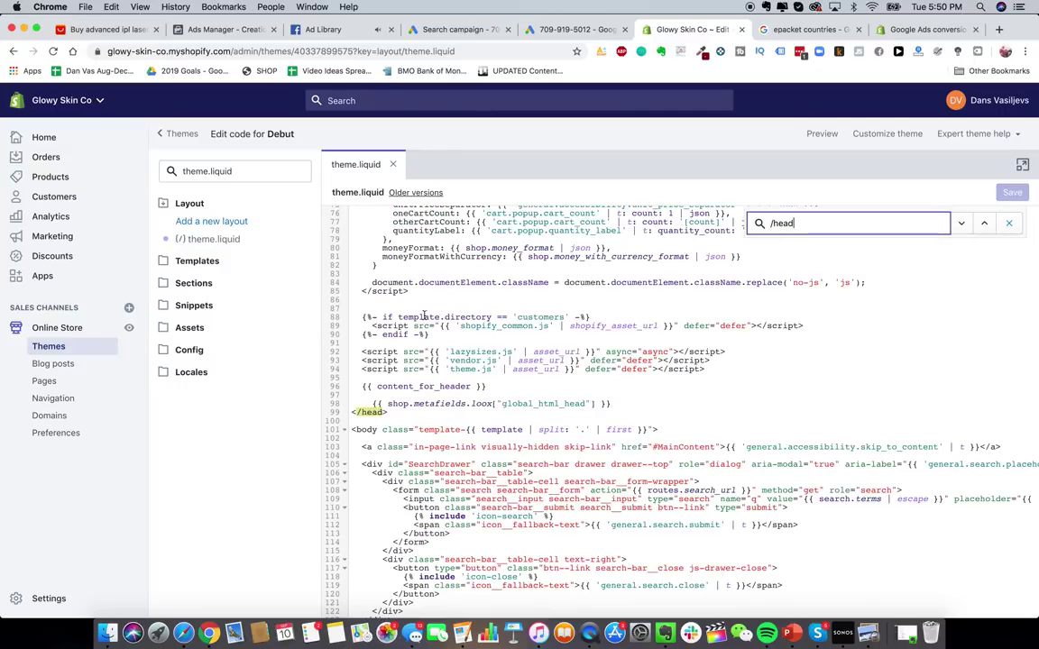
pyautogui.scroll(3, 411, 380)
pyautogui.click(619, 502)
pyautogui.press('Return')
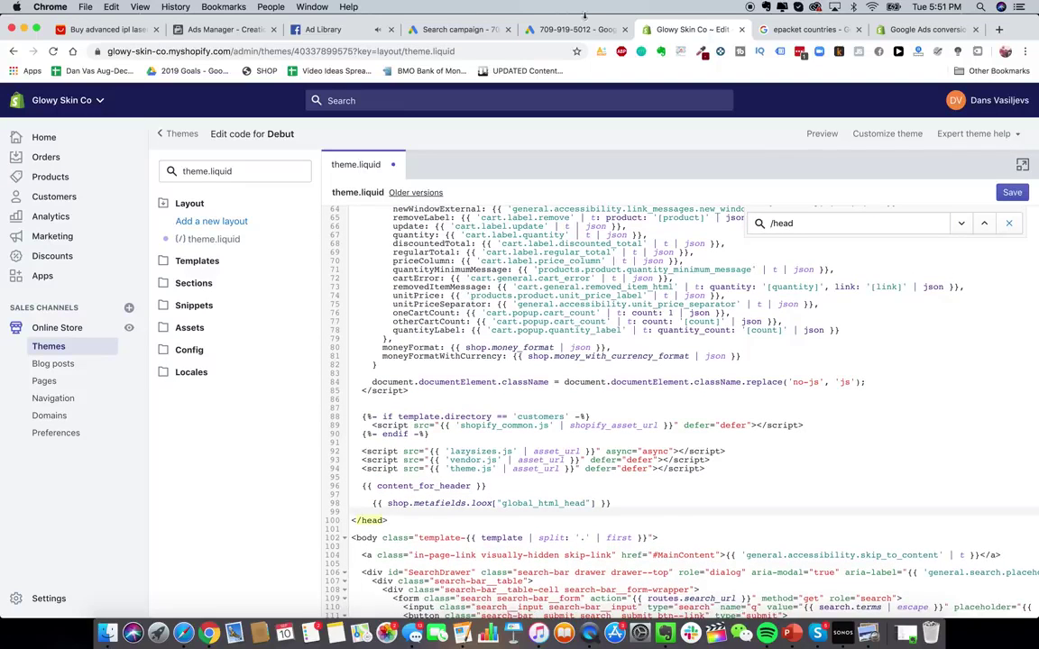
# - Paste the global site tag on the new line above </head>, then return to Google Ads tag setup
pyautogui.click(558, 35)
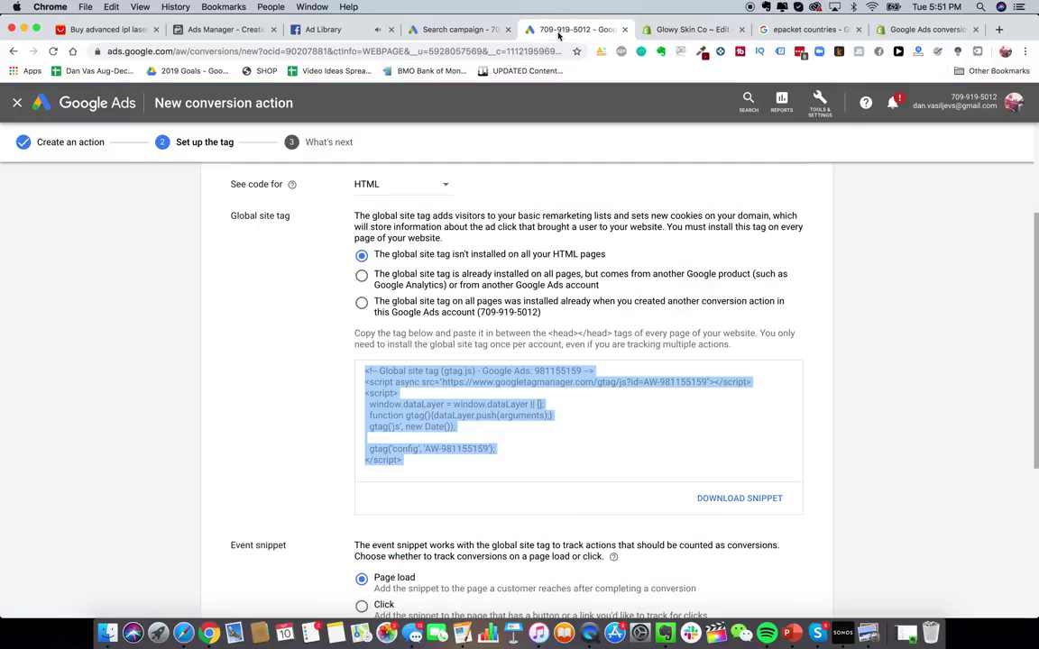
pyautogui.click(690, 29)
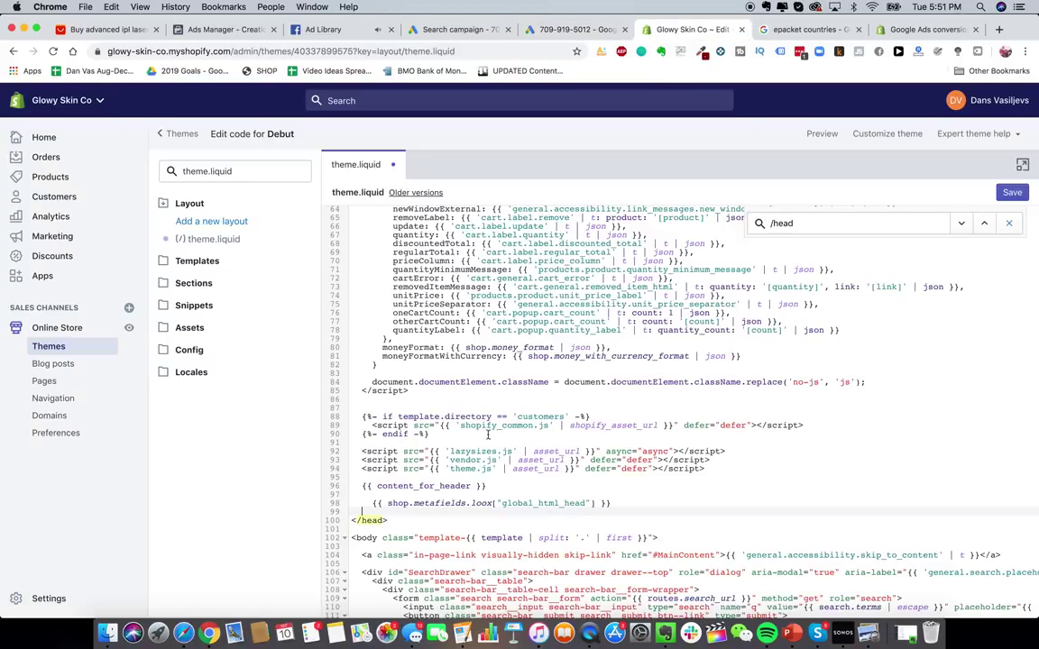
pyautogui.click(430, 511)
pyautogui.write('<!-- Global site tag (gtag.js) - Google Ads: 981155159 --> <script async src="https://www.googletagmanager.com/gtag/js?id=AW-981155159"></script> <script>   window.dataLayer = window.dataLayer || [];   function gtag(){dataLayer.push(arguments);}   gtag(\'js\', new Date());    gtag(\'config\', \'AW-981155159\'); </script>')
pyautogui.scroll(-2, 722, 361)
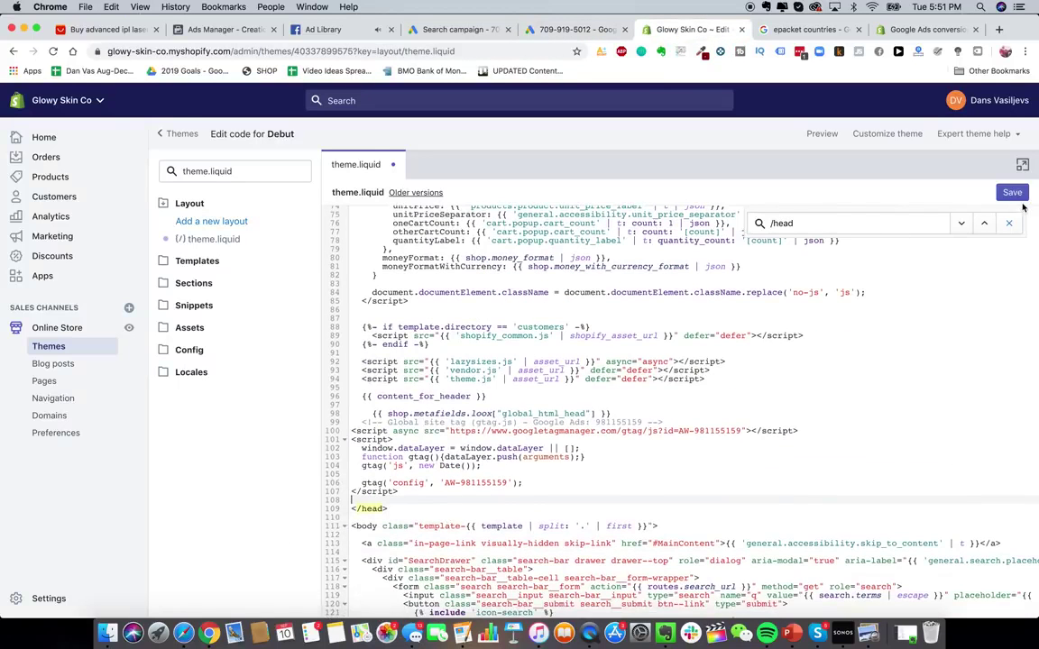
pyautogui.click(559, 30)
pyautogui.scroll(-5, 516, 448)
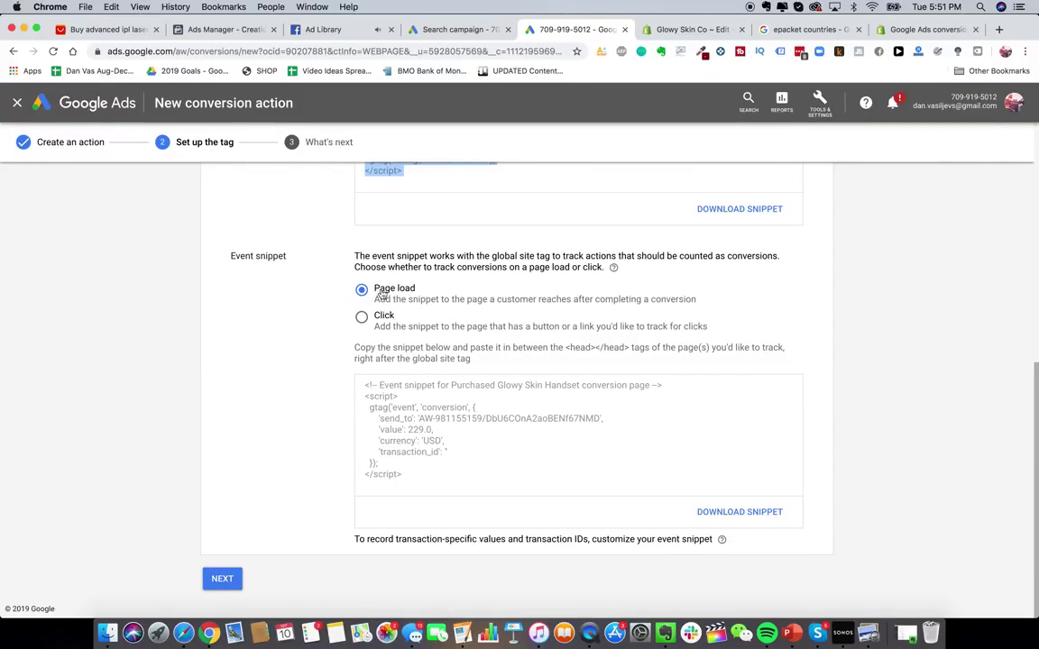
# - Copy the Purchased Glowy Skin Handset event snippet and open Shopify's checkout settings
pyautogui.click(383, 295)
pyautogui.click(420, 462)
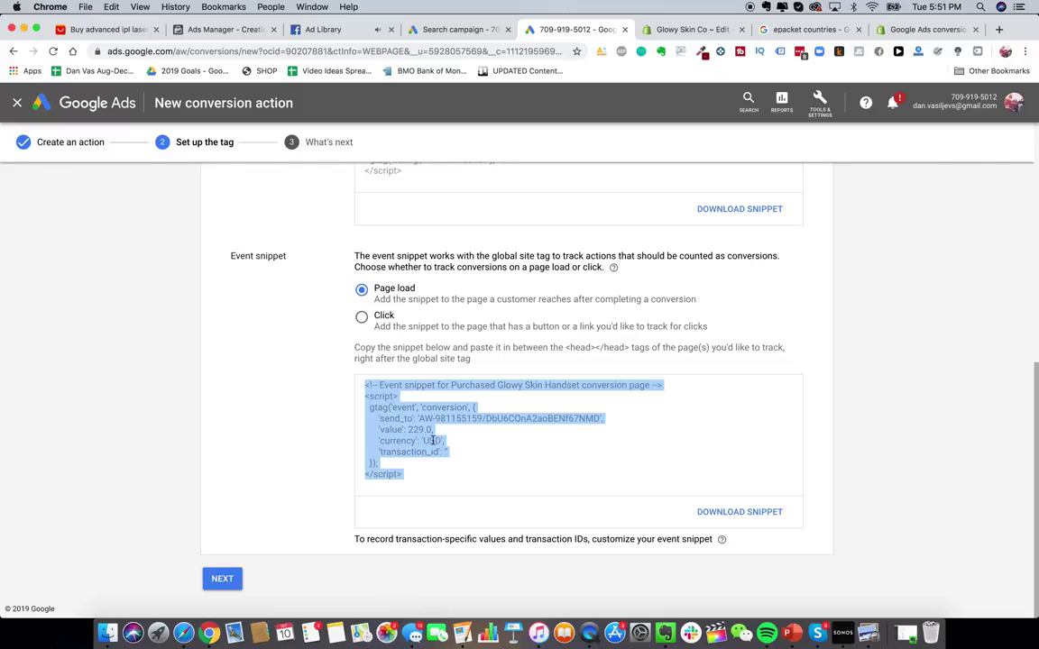
pyautogui.click(694, 30)
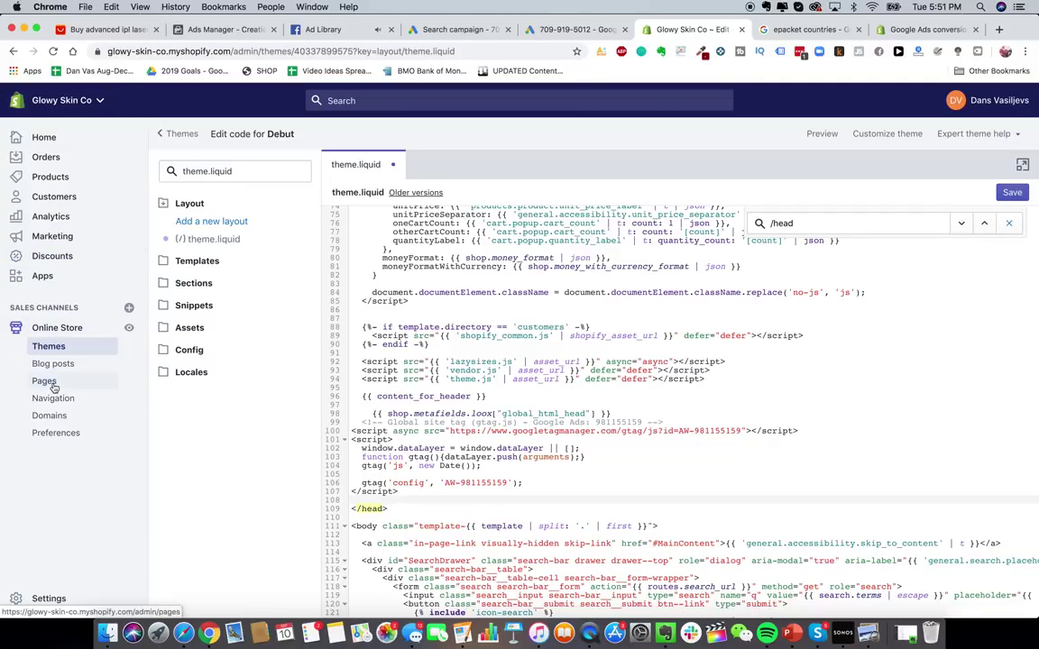
pyautogui.click(49, 598)
pyautogui.click(613, 217)
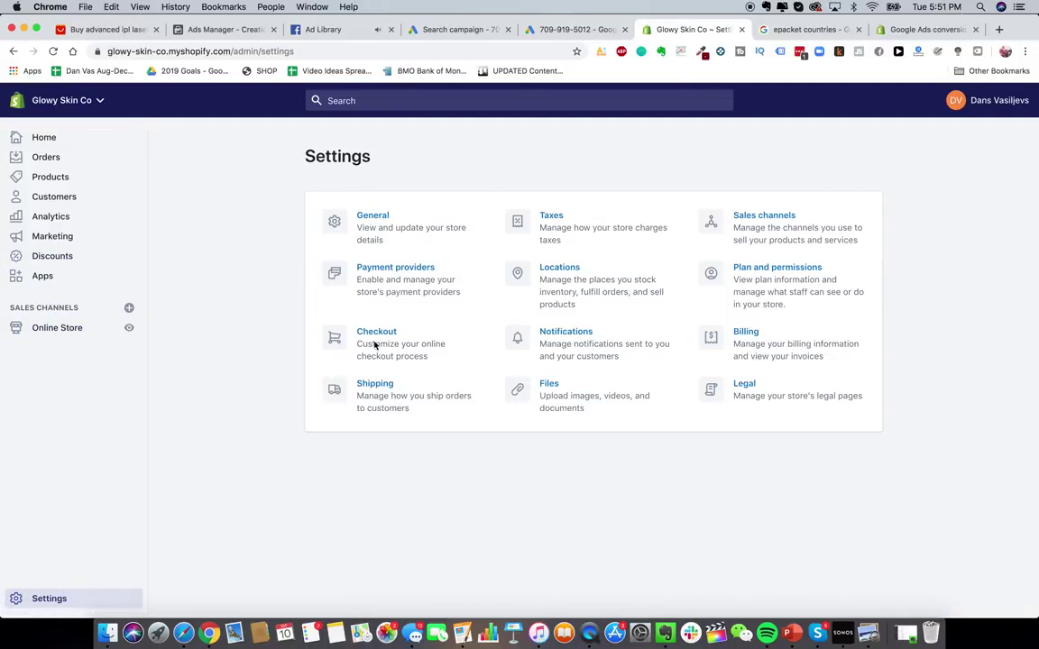
pyautogui.click(375, 345)
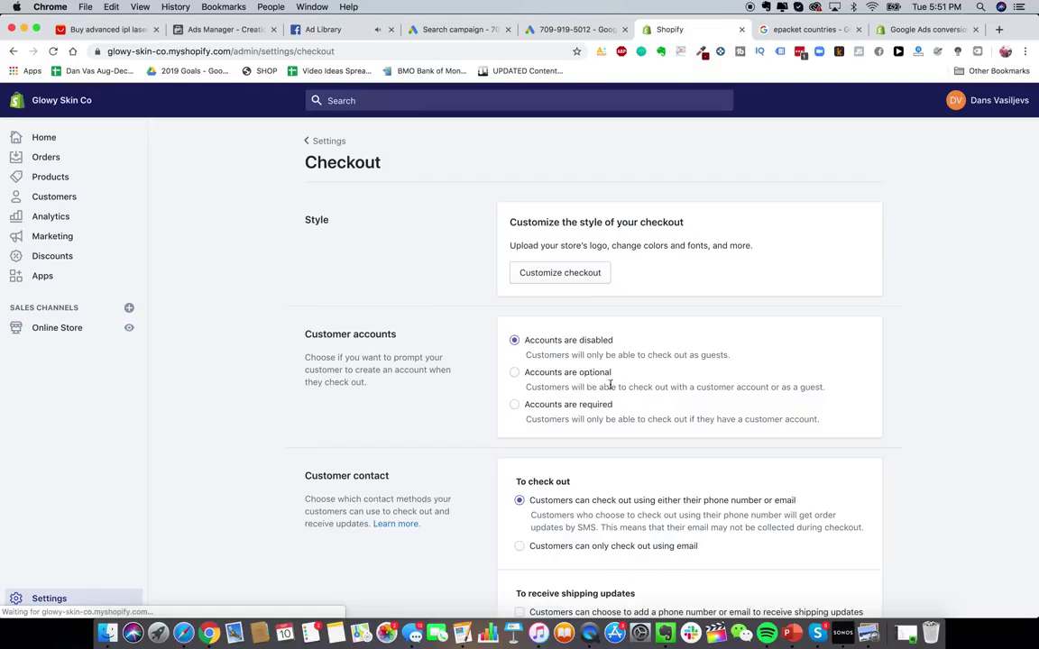
pyautogui.scroll(-15, 603, 406)
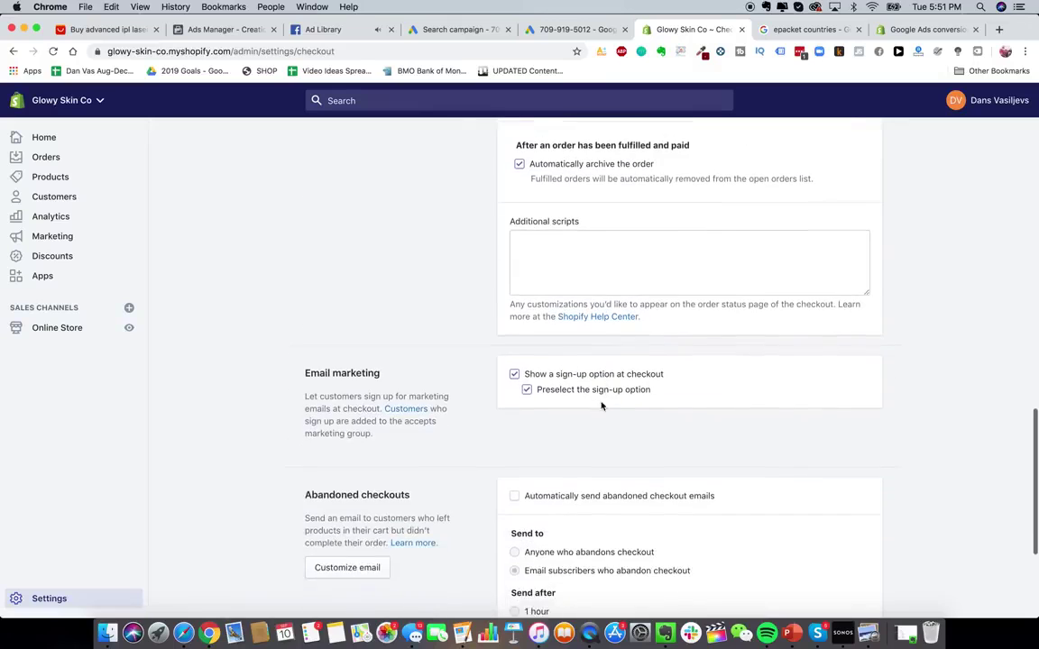
pyautogui.scroll(1, 602, 406)
# - Paste the event snippet, with its 229.0 conversion value, into the checkout Additional scripts box
pyautogui.click(613, 317)
pyautogui.press('super+v')
pyautogui.scroll(3, 612, 318)
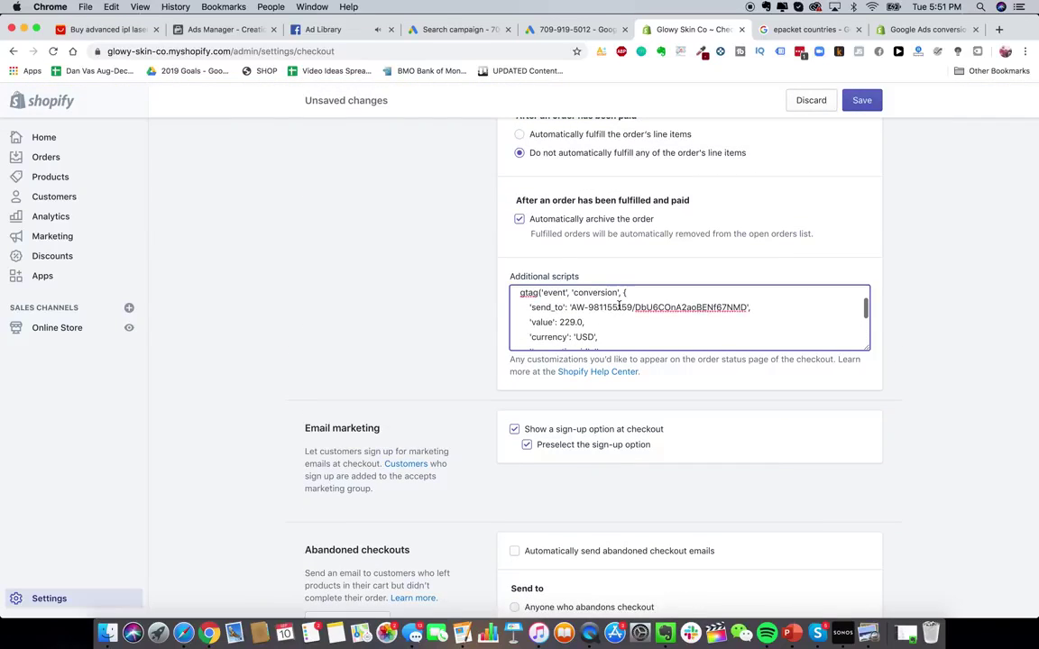
pyautogui.moveTo(553, 329); pyautogui.dragTo(588, 330)
pyautogui.click(586, 329)
pyautogui.scroll(3, 588, 330)
pyautogui.scroll(-1, 409, 434)
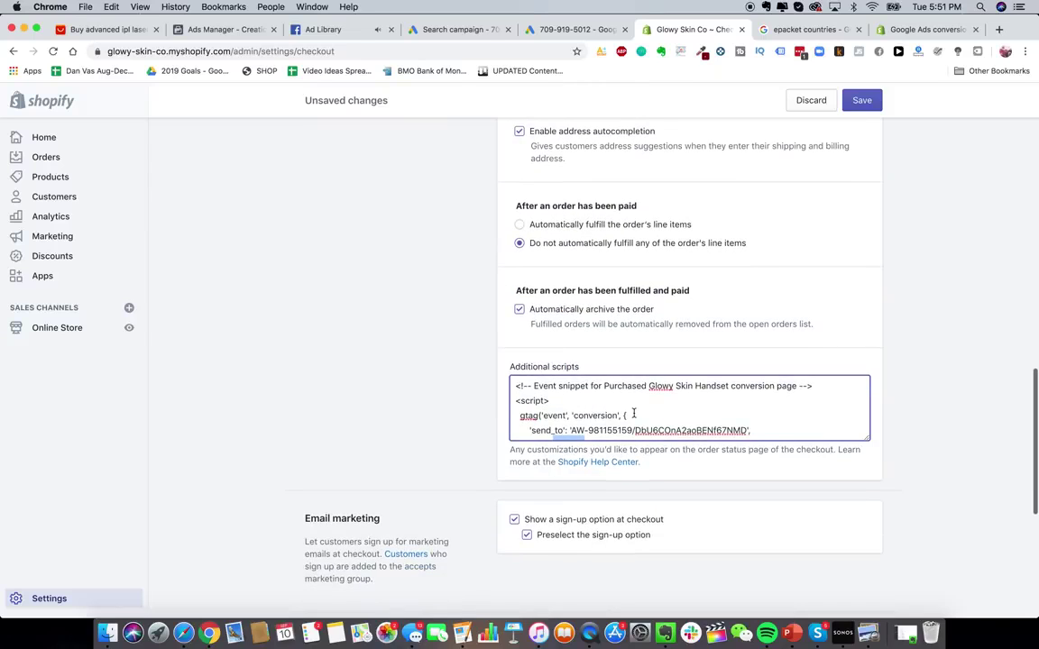
pyautogui.click(634, 414)
pyautogui.scroll(-3, 634, 412)
pyautogui.scroll(1, 519, 259)
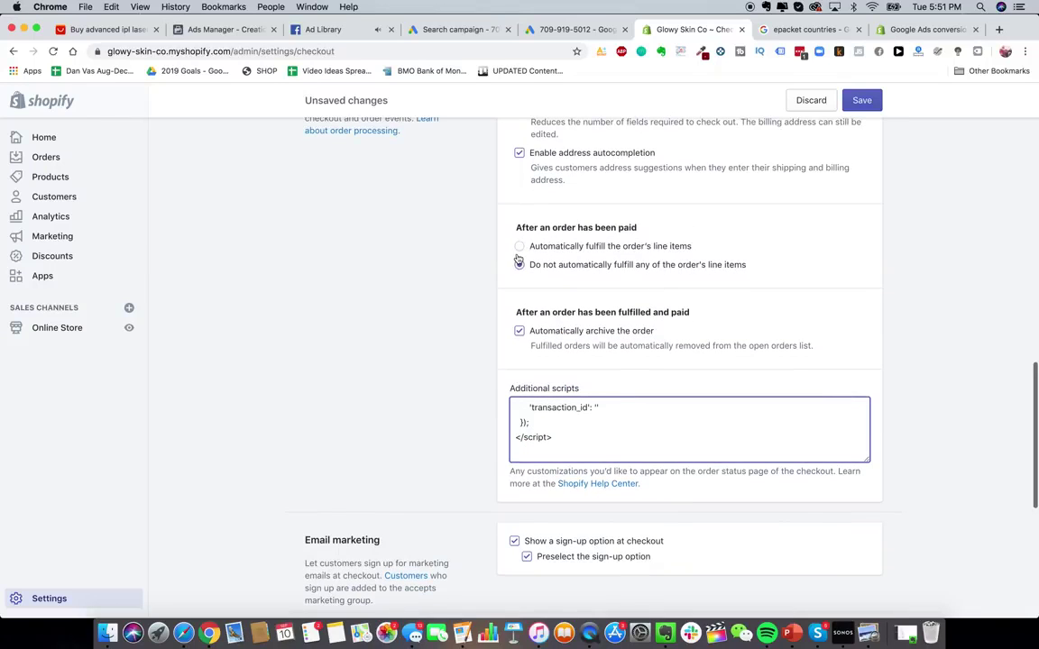
pyautogui.click(548, 35)
pyautogui.scroll(4, 473, 317)
# - Return to the Search campaign setup and expand the additional campaign settings
pyautogui.click(478, 29)
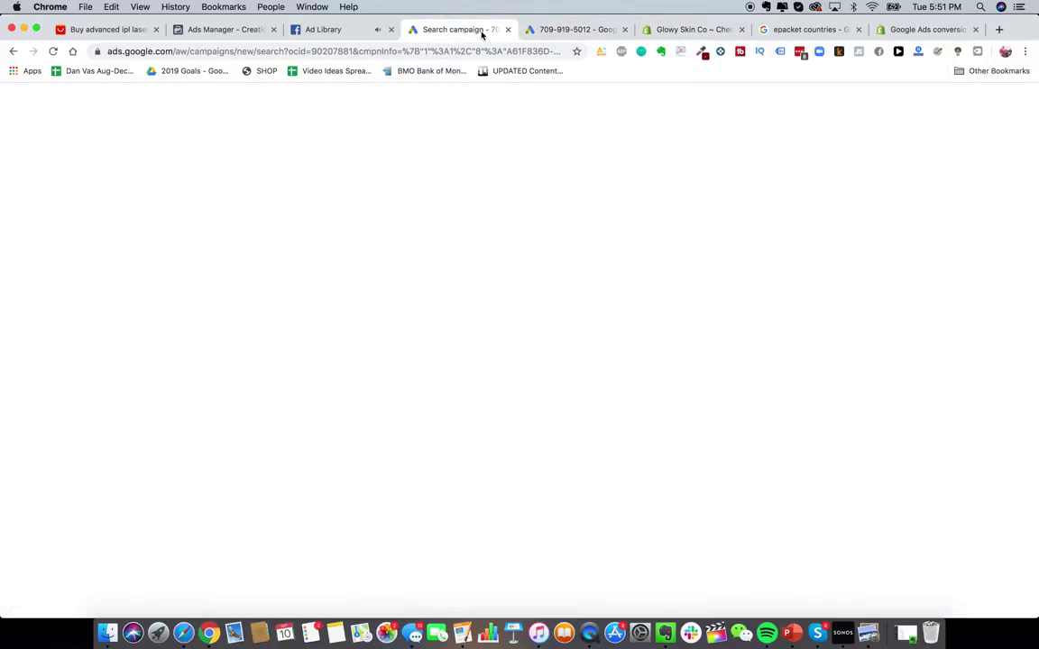
pyautogui.click(149, 406)
pyautogui.scroll(10, 370, 399)
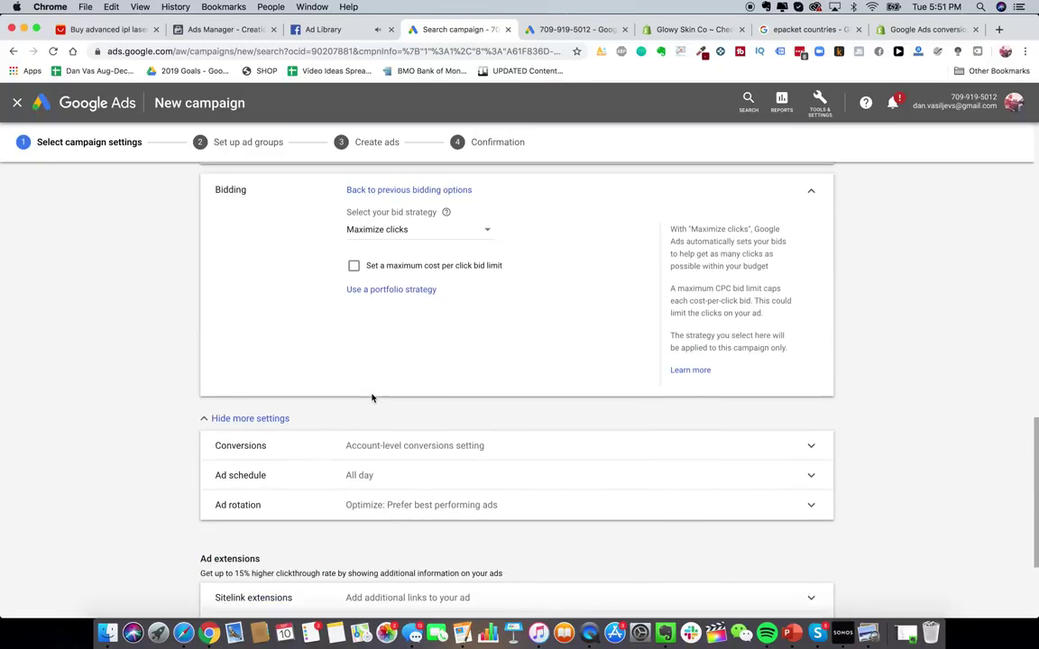
pyautogui.scroll(10, 372, 399)
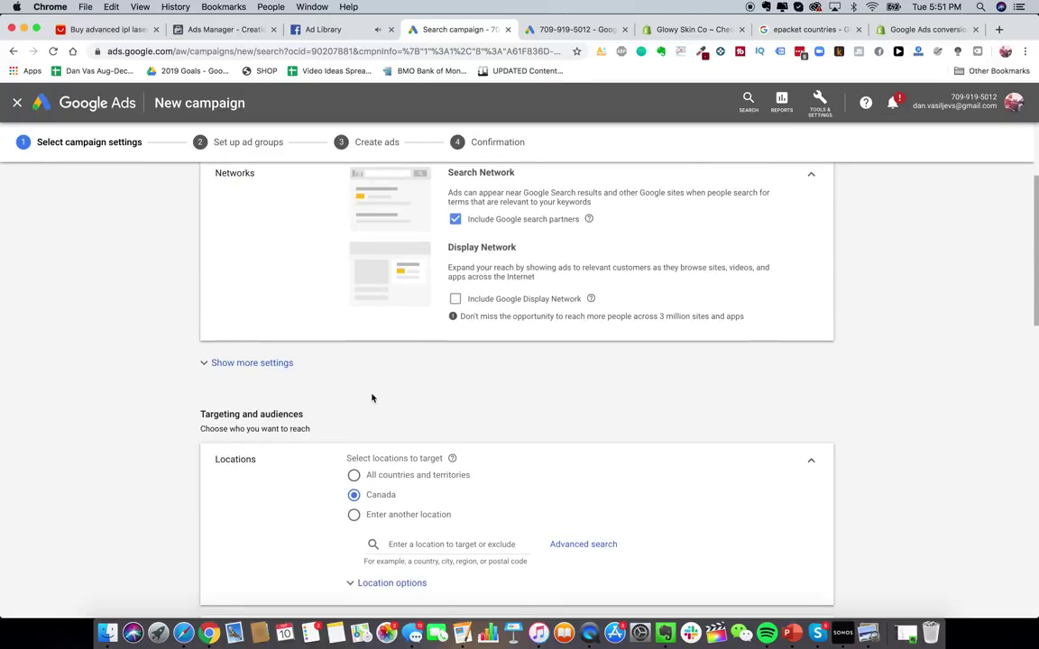
pyautogui.scroll(-3, 370, 397)
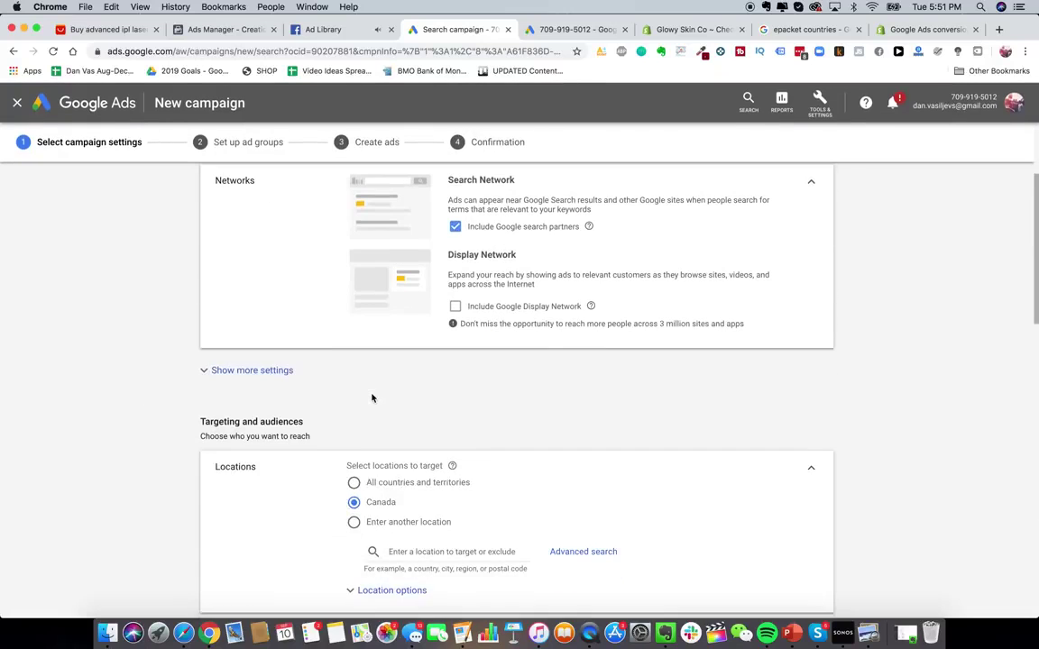
pyautogui.click(261, 368)
pyautogui.scroll(-15, 360, 401)
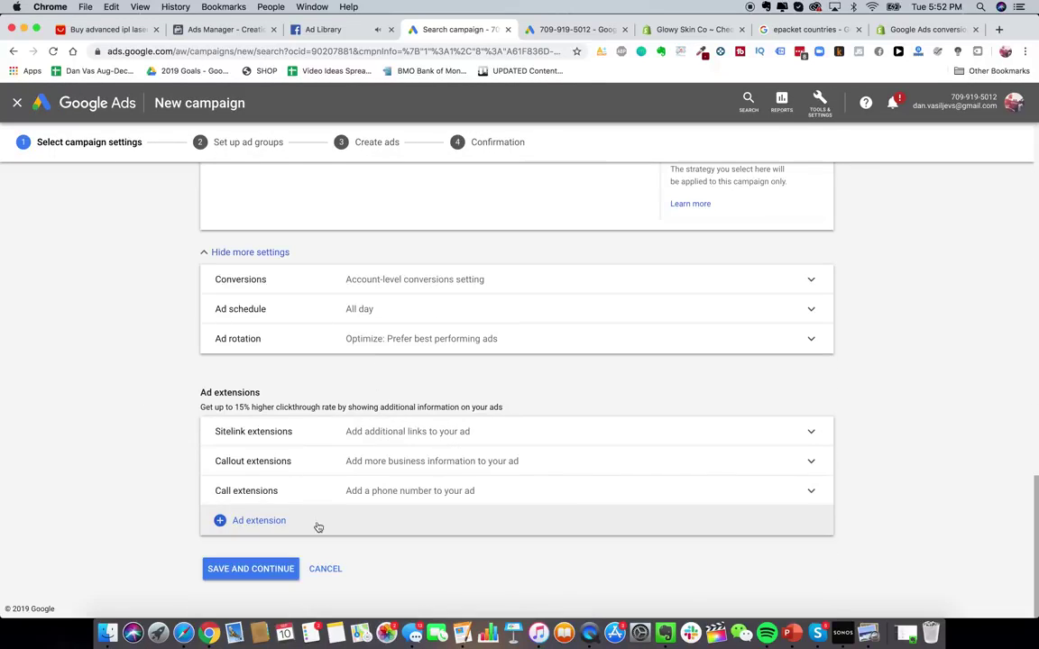
# - Set the daily budget to CA$ 0.10 and save the campaign settings
pyautogui.click(250, 569)
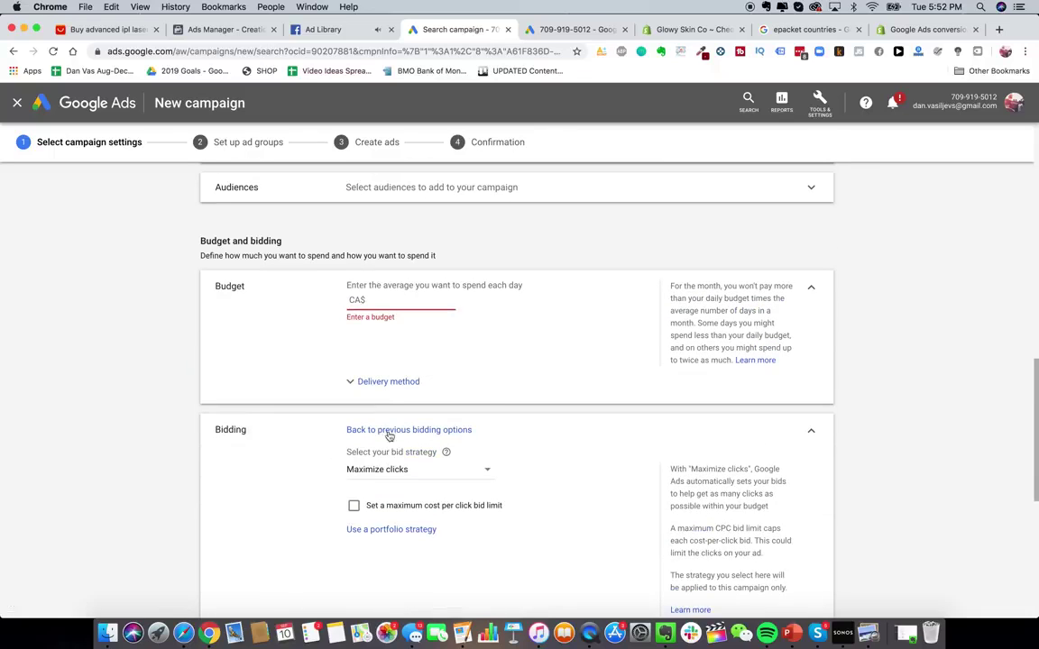
pyautogui.write('20')
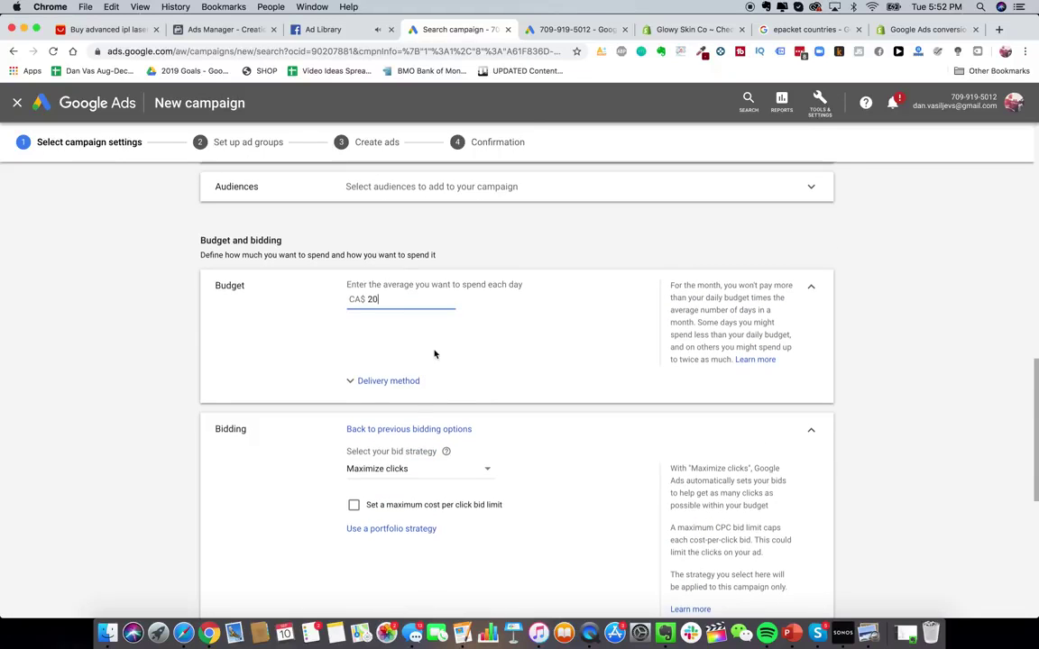
pyautogui.scroll(-3, 434, 353)
pyautogui.press('BackSpace')
pyautogui.press('BackSpace')
pyautogui.write('0.1')
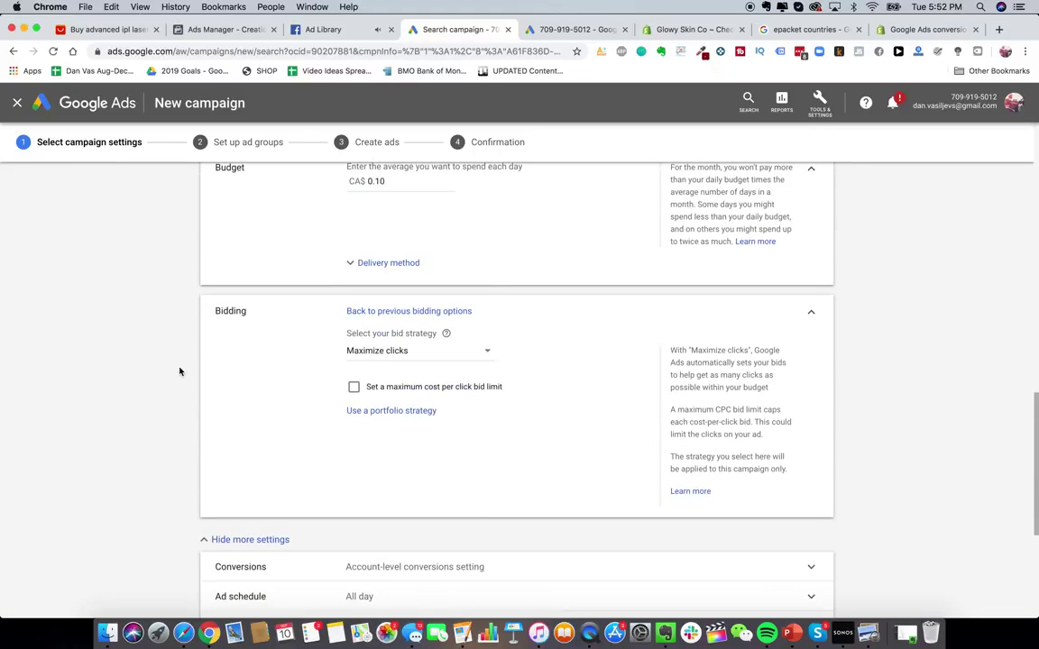
pyautogui.scroll(-5, 179, 371)
pyautogui.click(251, 564)
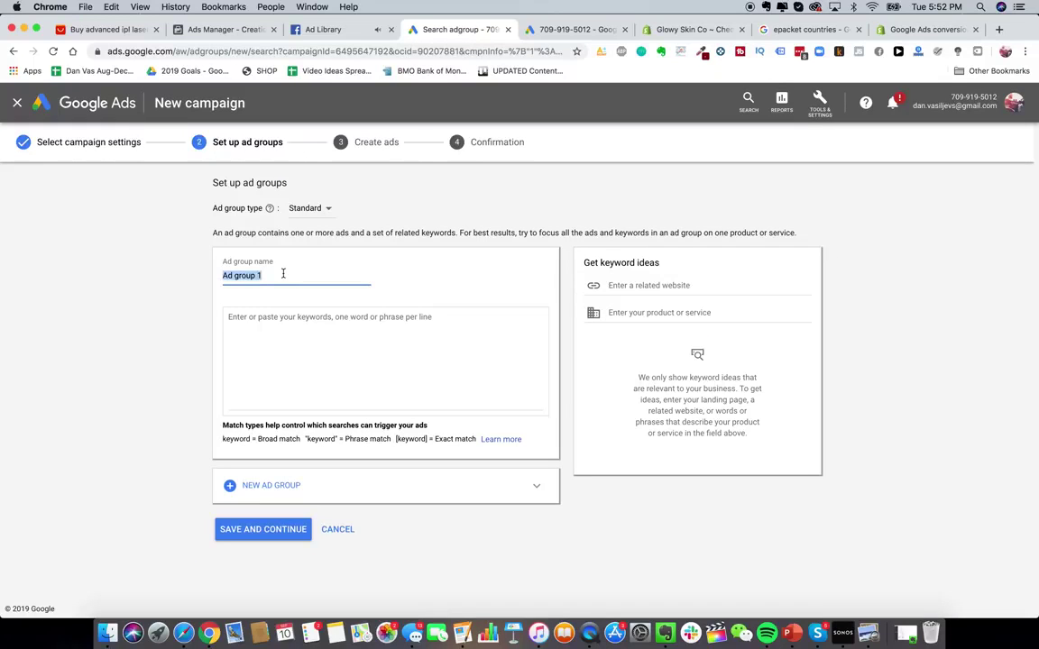
# - Name the ad group Glowy Skin PPC
pyautogui.write('Glowy Skin PPC')
pyautogui.click(289, 326)
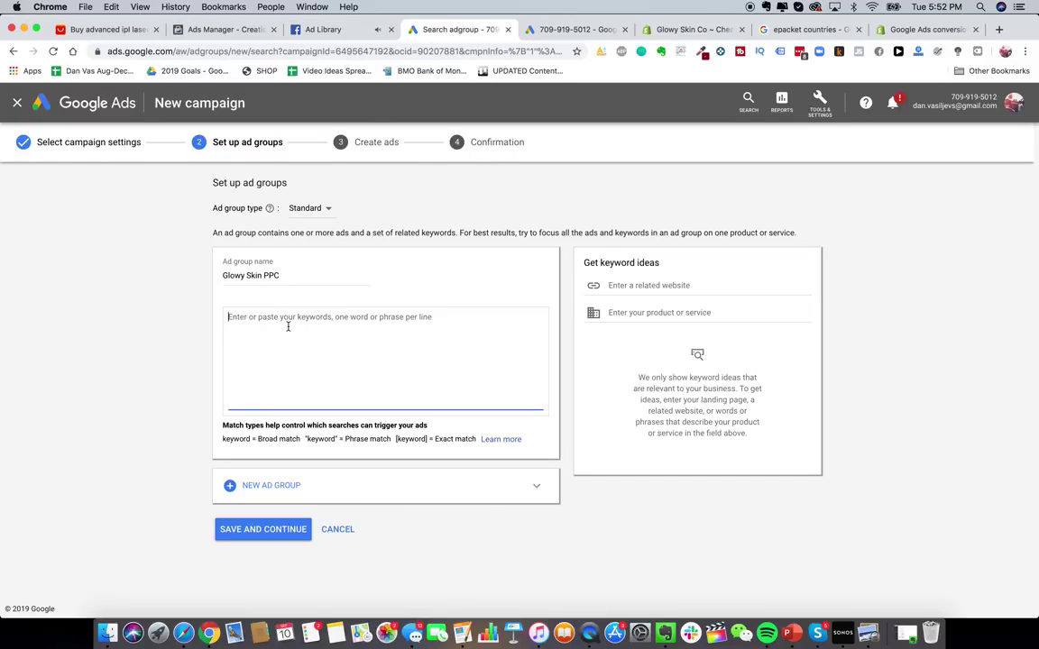
pyautogui.click(236, 439)
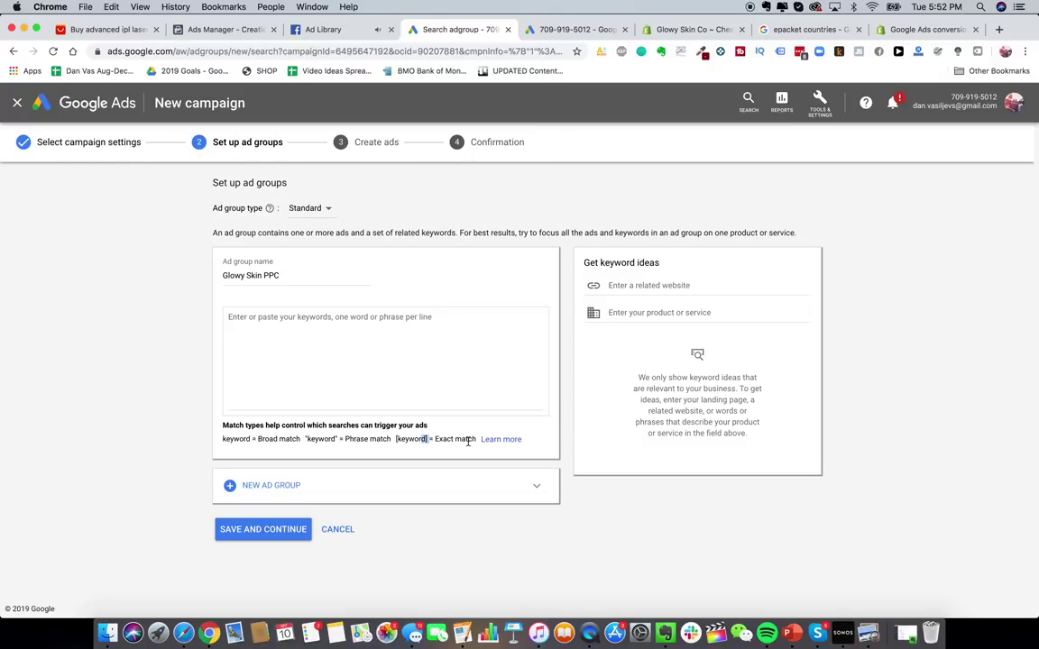
# - Enter the exact-match keywords [glowy skin] and [glowy skin store] on separate lines
pyautogui.click(406, 357)
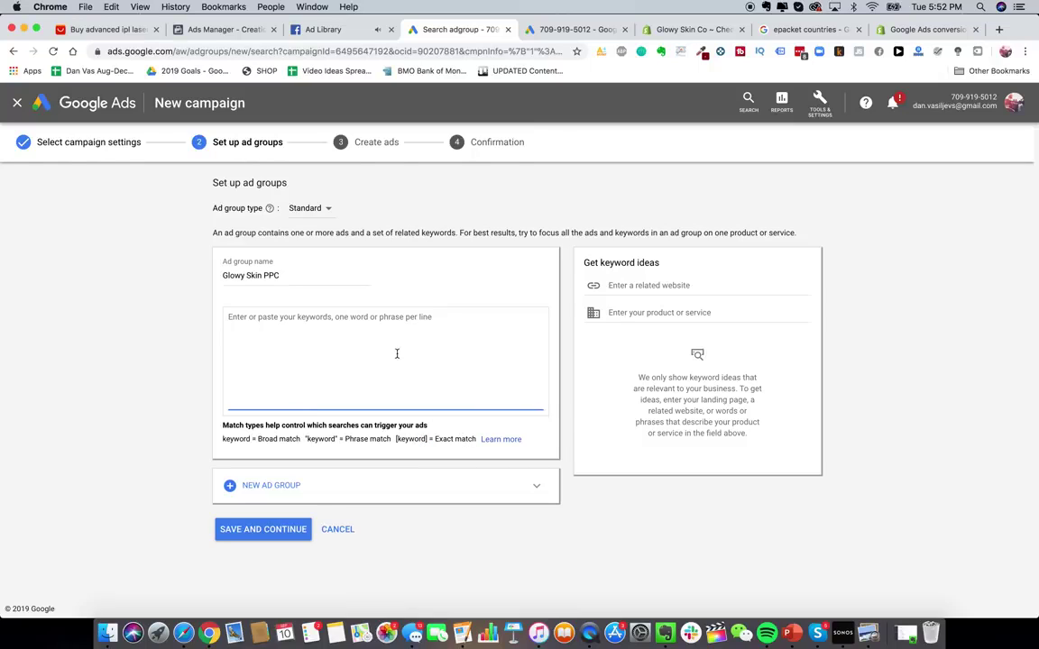
pyautogui.write('[glowy skin]')
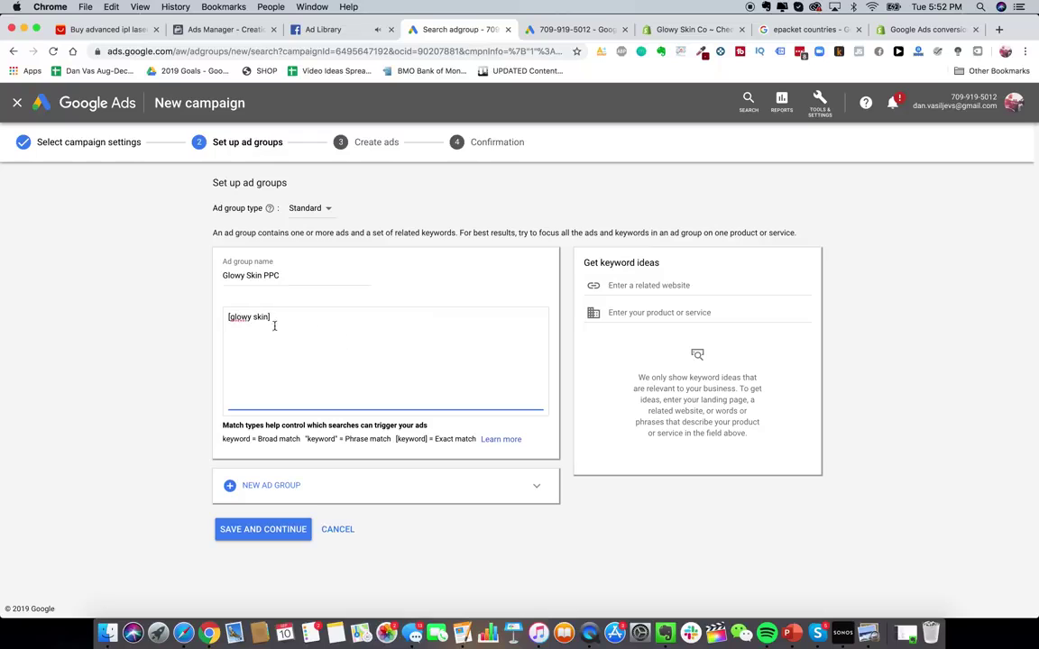
pyautogui.moveTo(230, 316); pyautogui.dragTo(283, 320)
pyautogui.click(245, 318)
pyautogui.press('Return')
pyautogui.write('[glowy skin store]')
pyautogui.press('Return')
pyautogui.press('BackSpace')
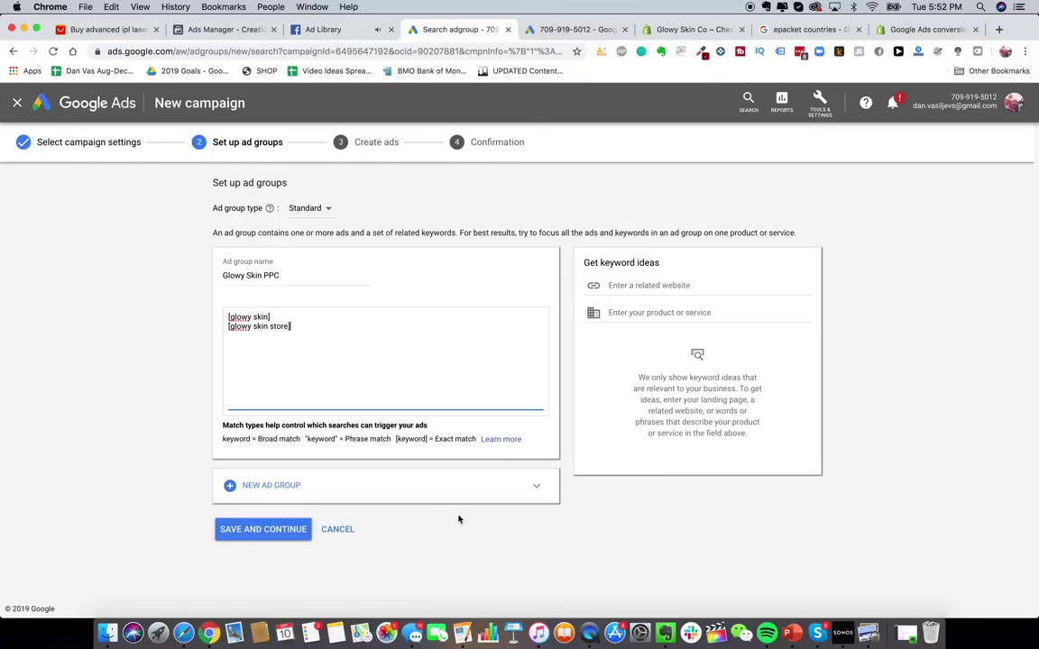